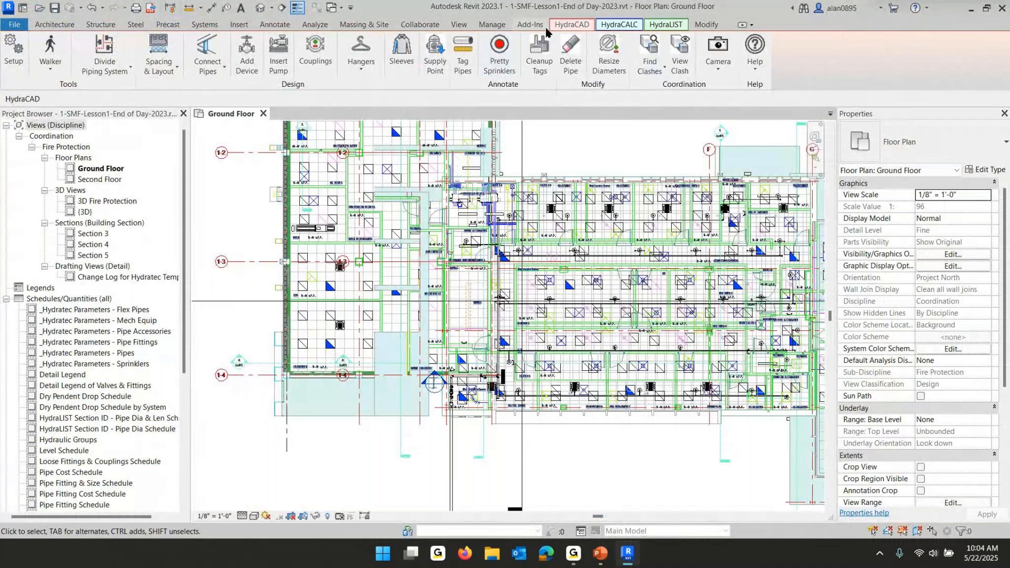
Try to delete the pipe near the Fire Sprinkler Room using the Delete Pipe tool
scroll(525, 267, down, 2)
middle_drag(525, 267, 513, 340)
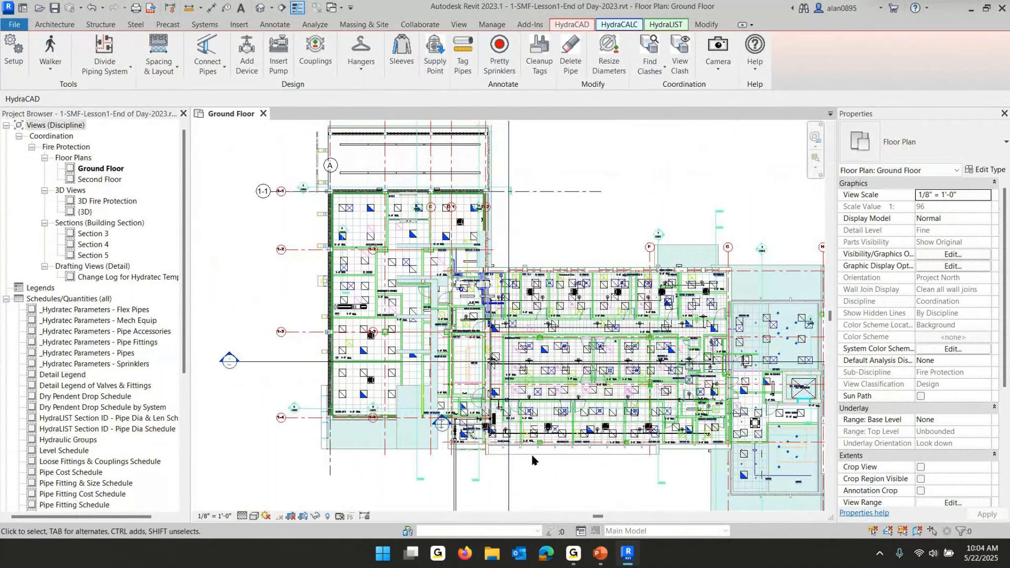
scroll(404, 392, up, 5)
middle_drag(427, 379, 508, 246)
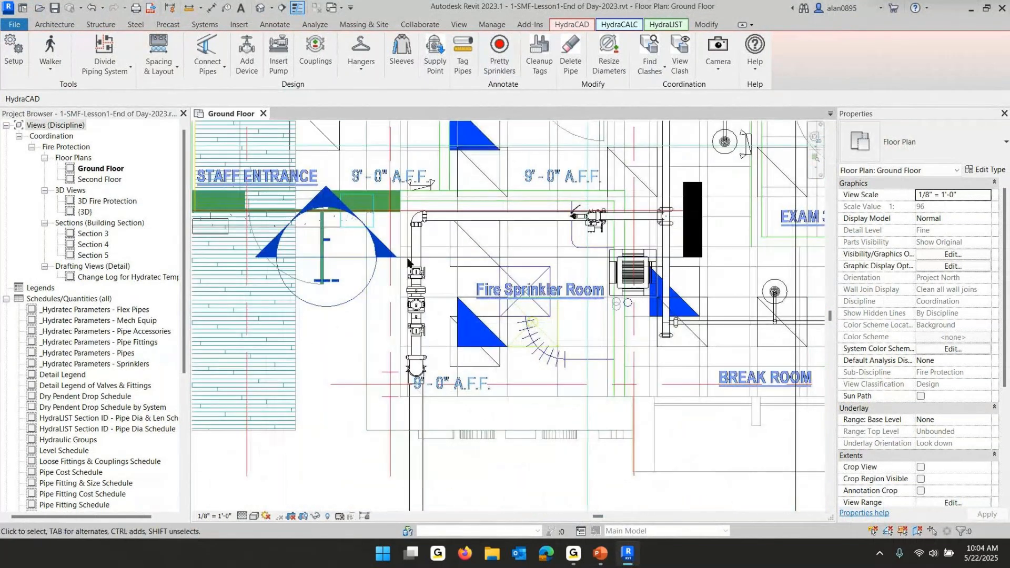
click(571, 52)
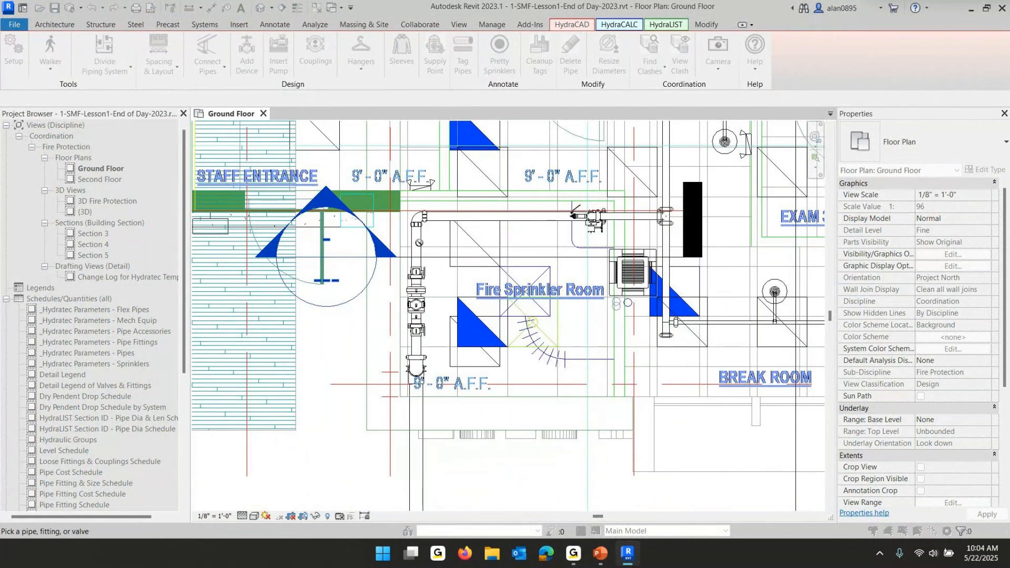
key(Escape)
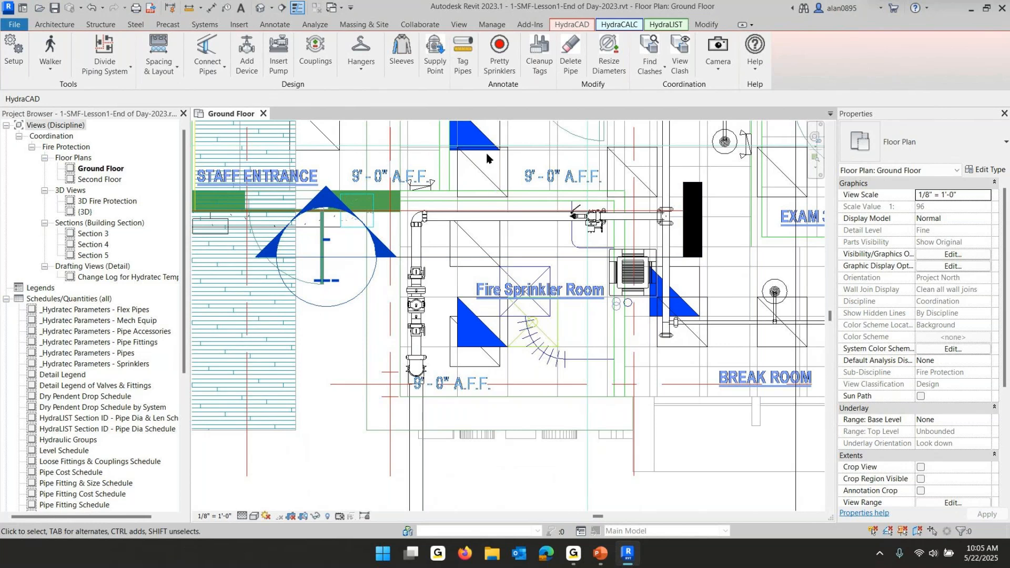
click(569, 49)
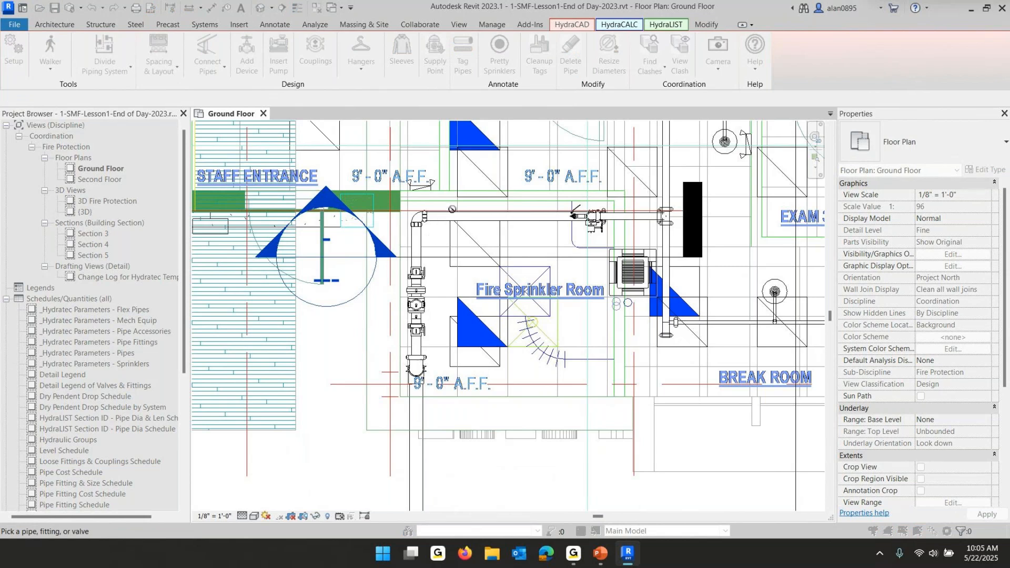
key(Escape)
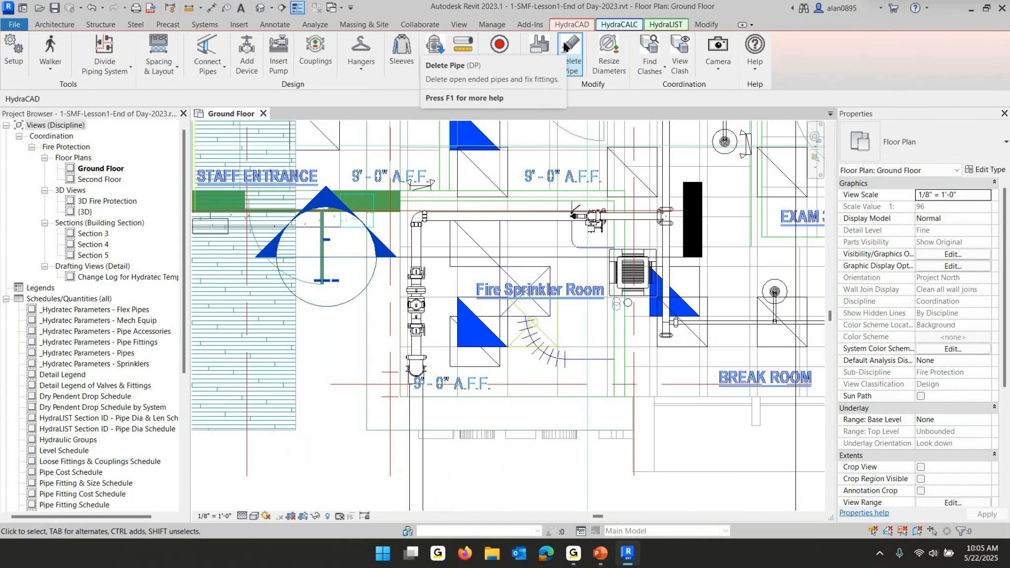
Open the help page for the Delete Pipe tool and read through its documentation
key(F1)
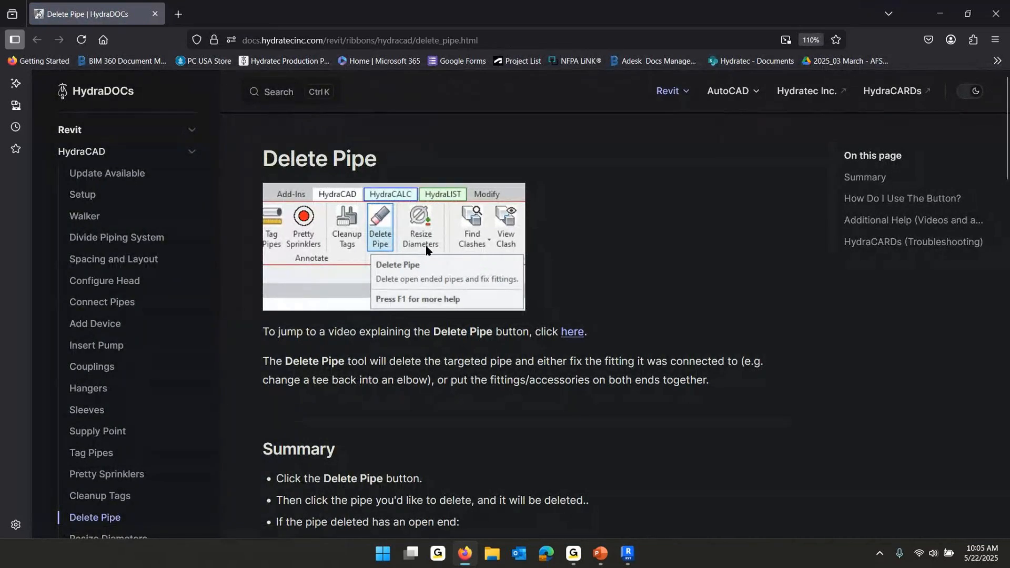
scroll(352, 216, down, 3)
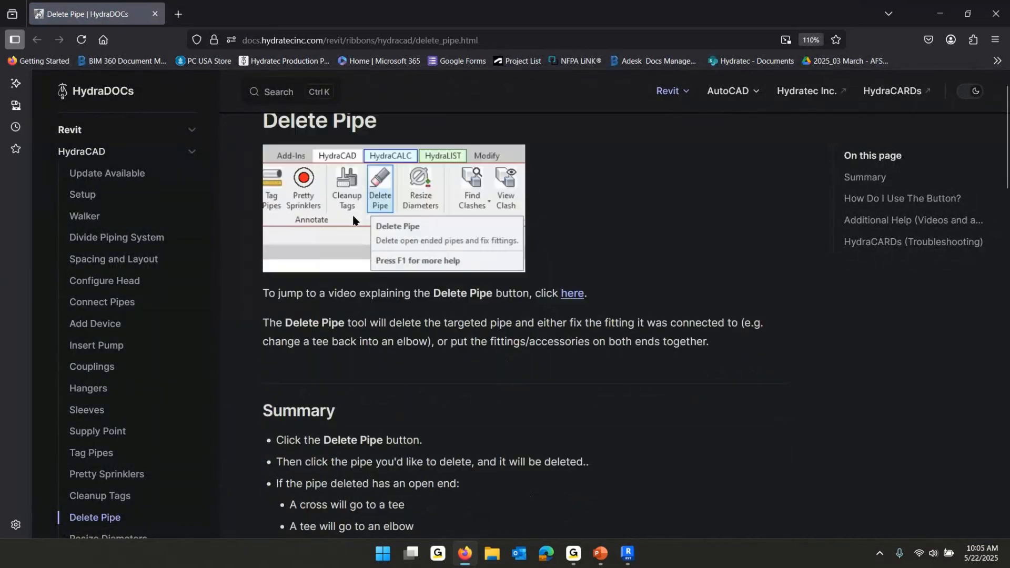
scroll(352, 216, down, 20)
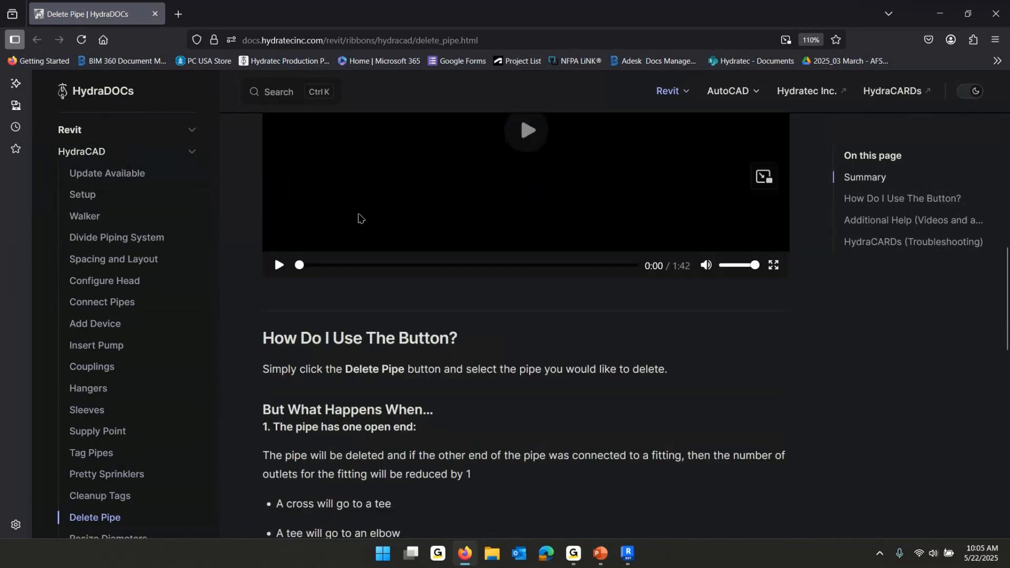
scroll(360, 218, down, 13)
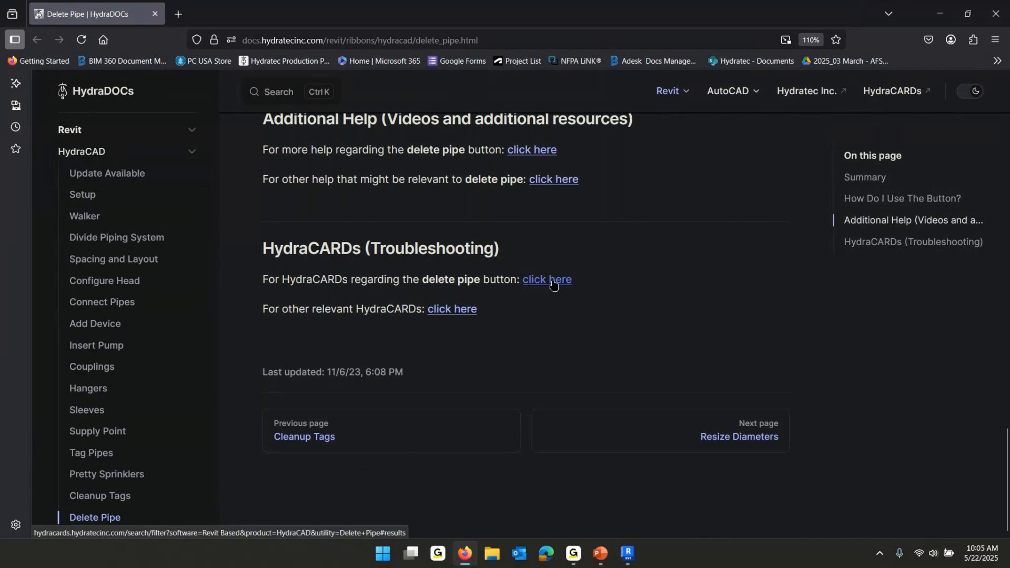
Open the Delete Pipe troubleshooting HydraCARD 1383, read its cause and solution, and close the browser
click(552, 282)
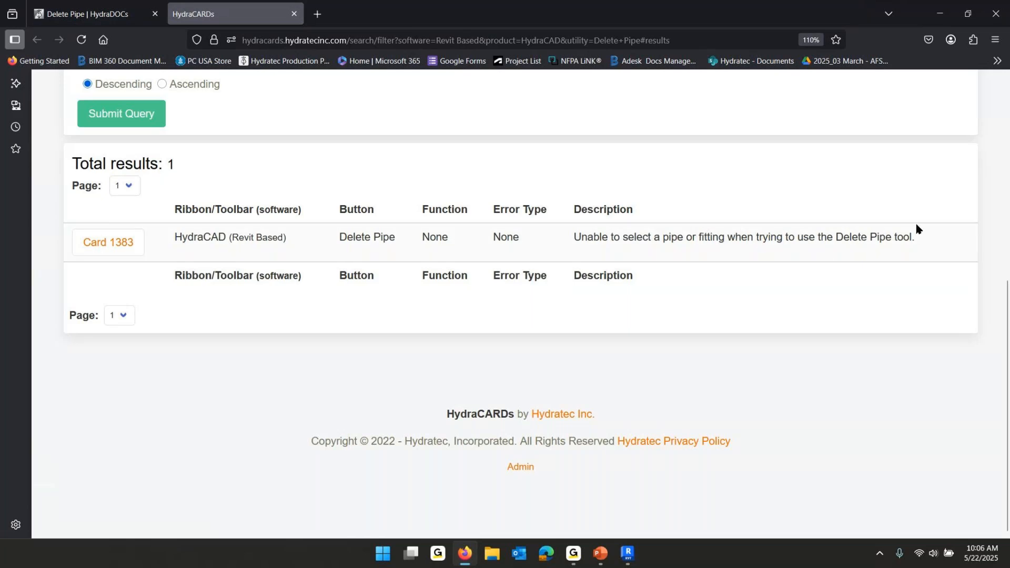
click(110, 243)
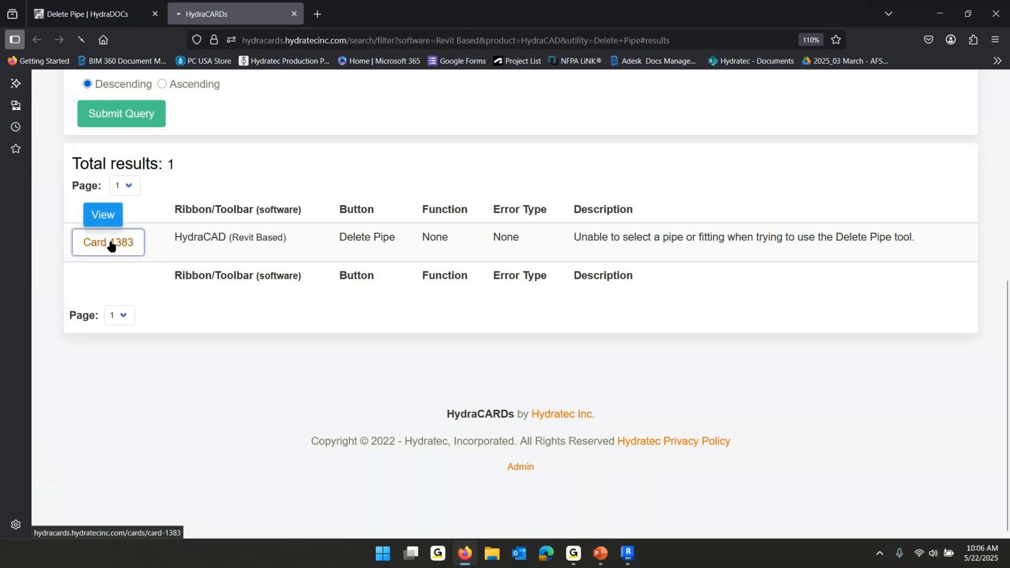
scroll(268, 323, down, 3)
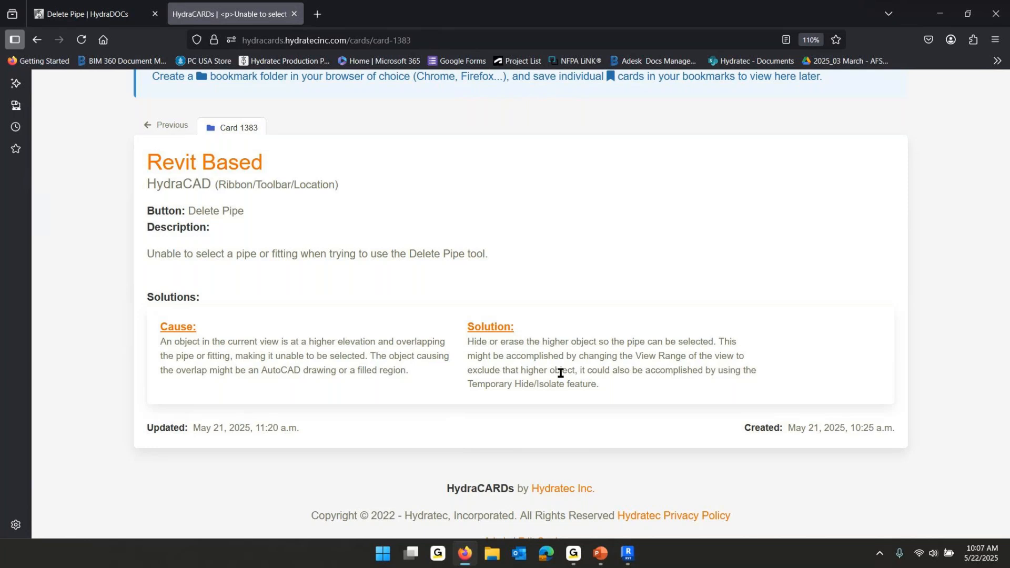
click(1000, 16)
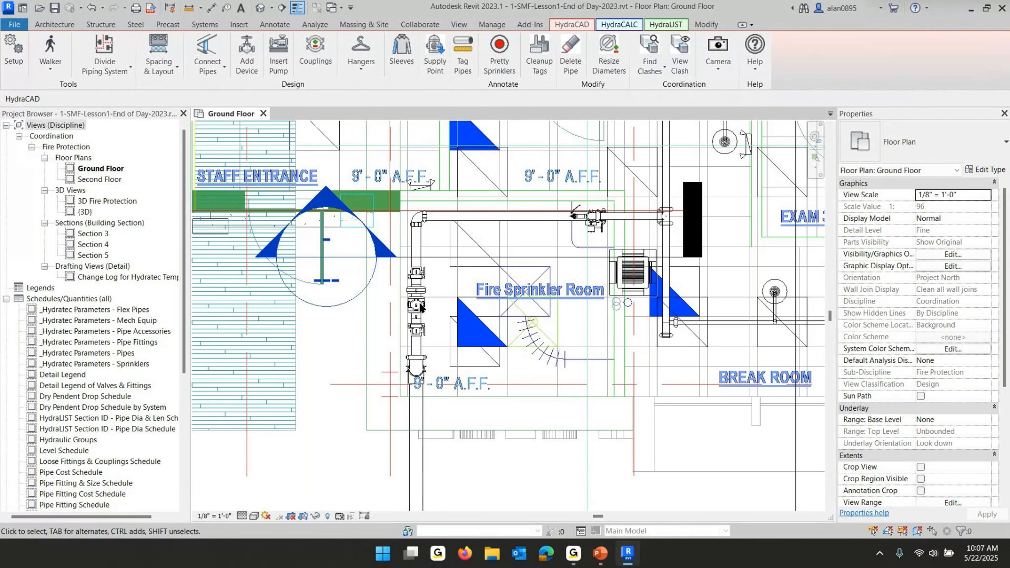
Try to add a coupling manually to the pipe with the Couplings tool
click(311, 49)
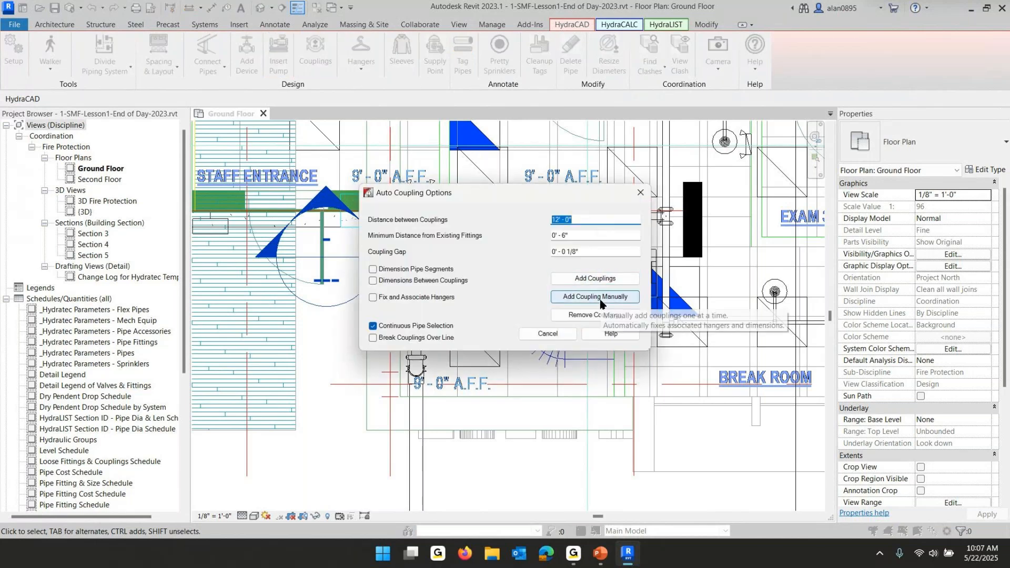
click(595, 297)
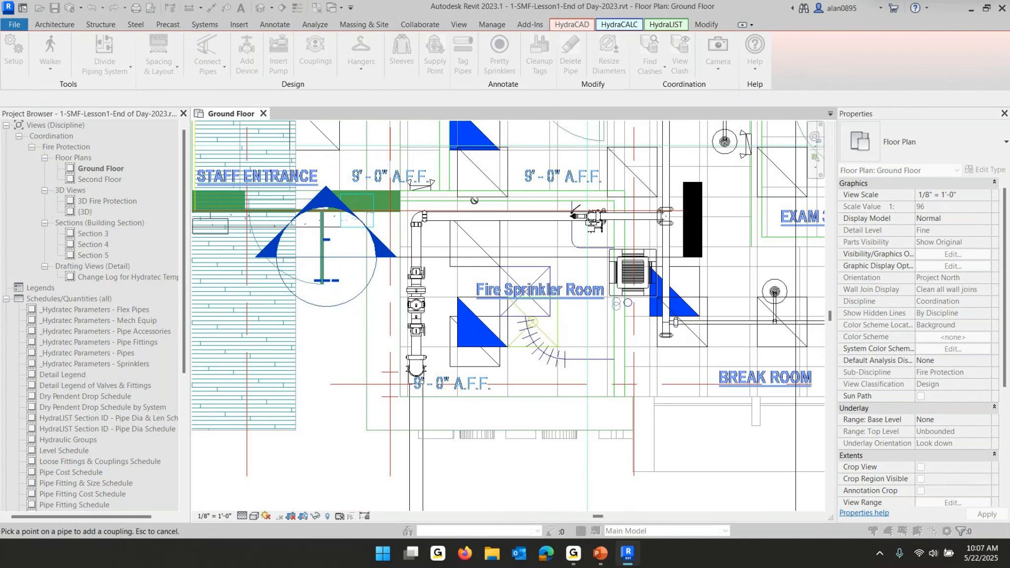
key(Escape)
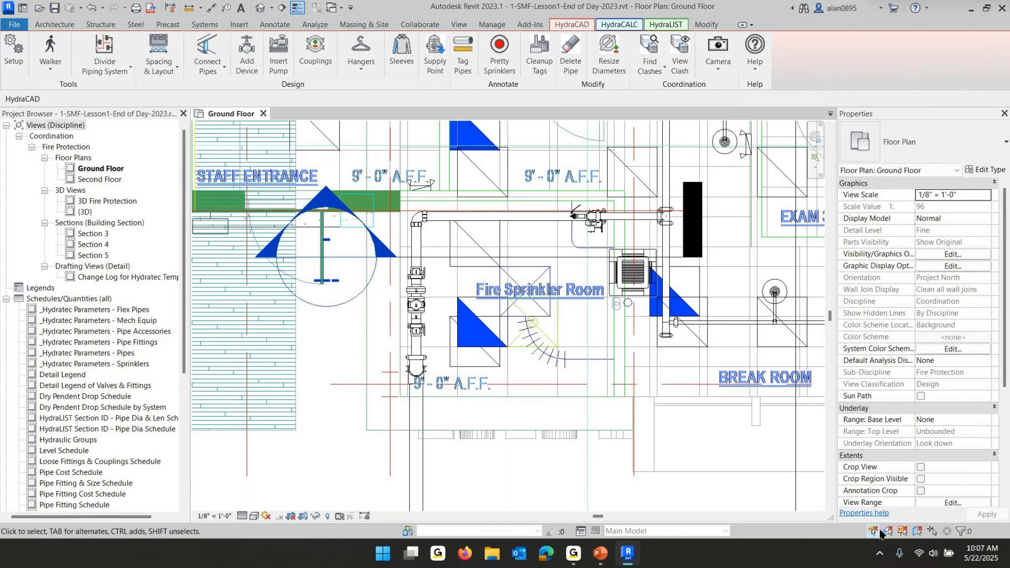
Select the SMF-SECOND FLOOR.dwg import and temporarily hide that element in the view
click(916, 532)
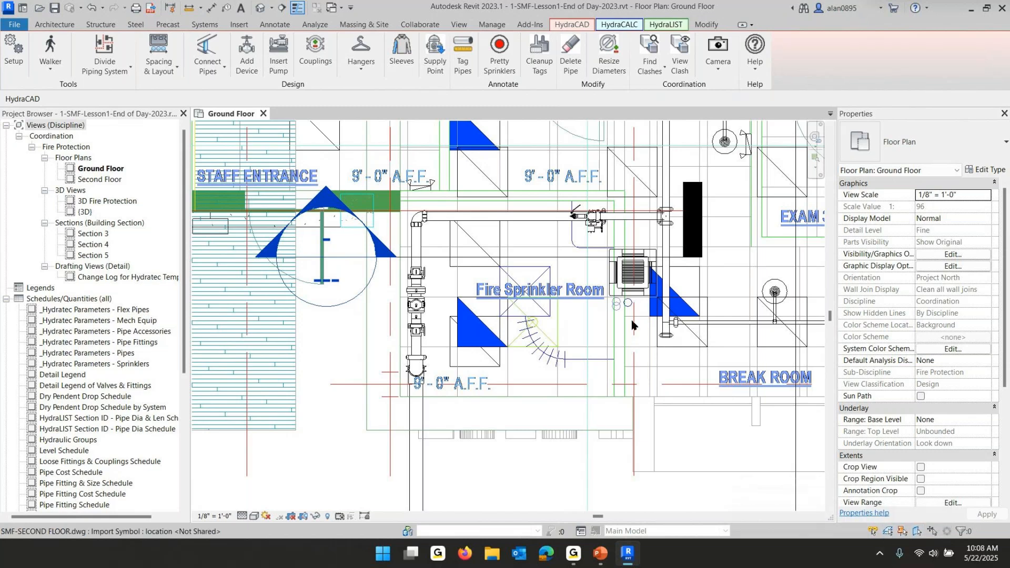
click(415, 248)
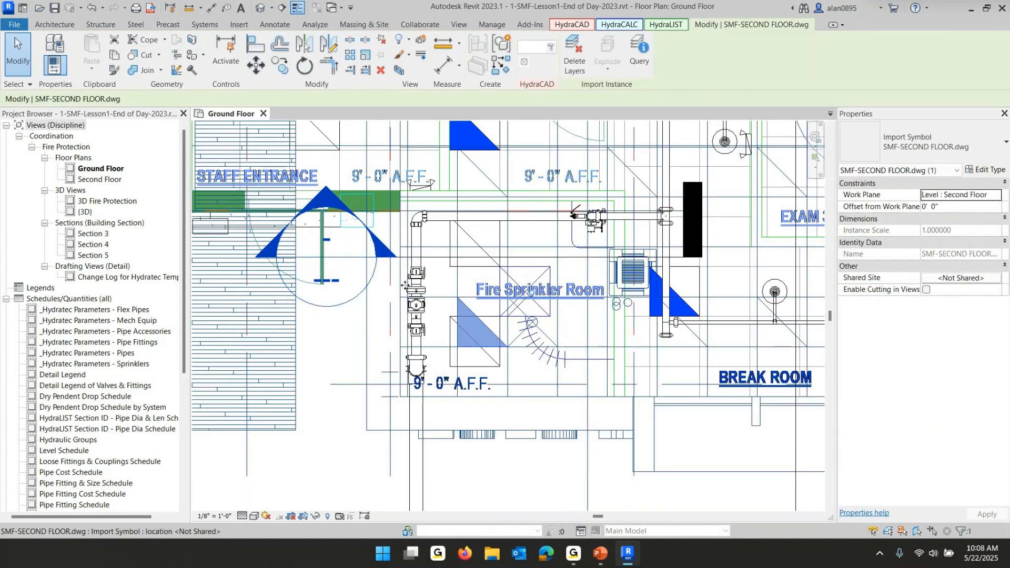
click(317, 517)
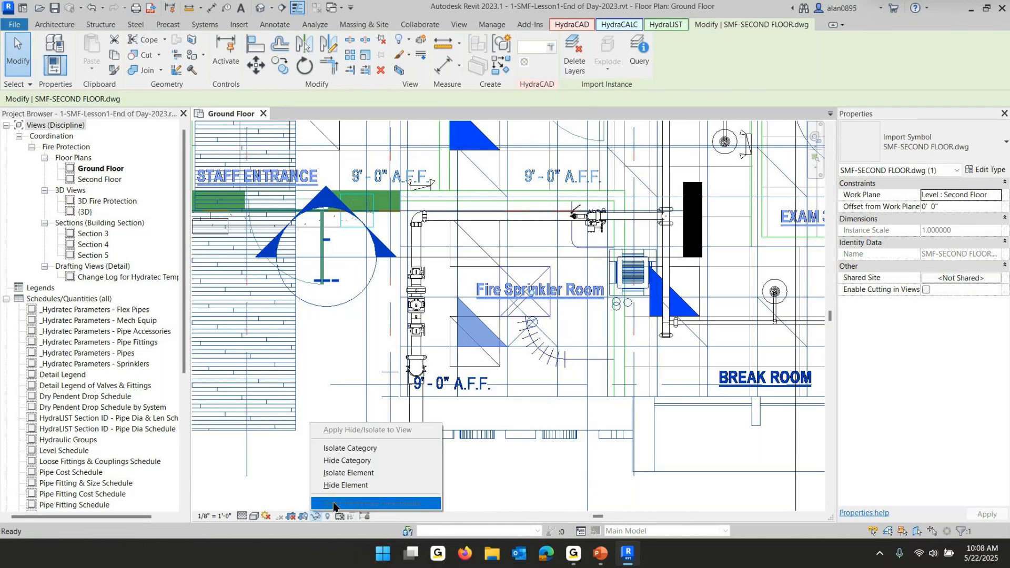
click(345, 486)
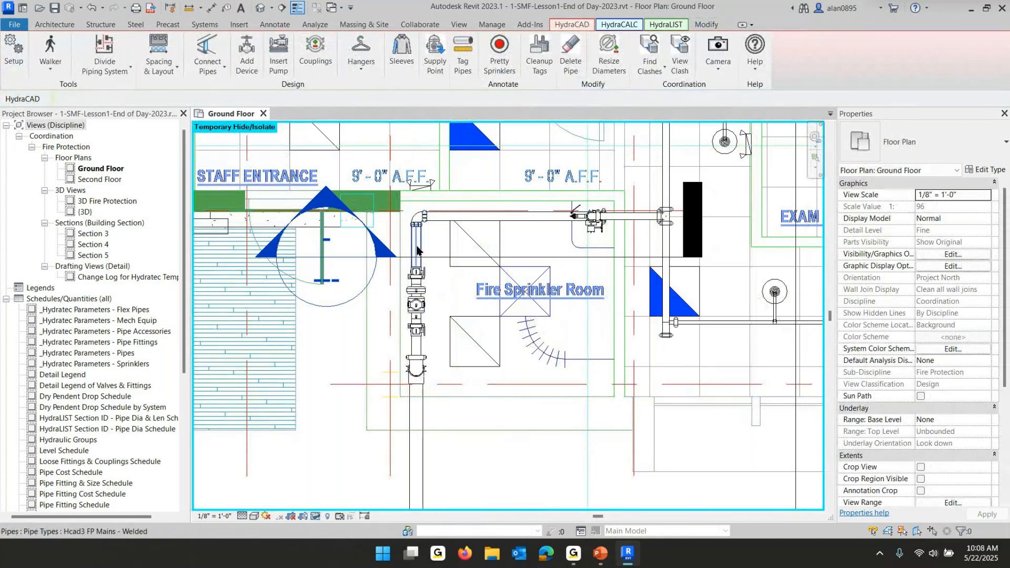
Check that the main pipe is selectable, then use Delete Pipe on the vertical pipe below the tee
click(507, 211)
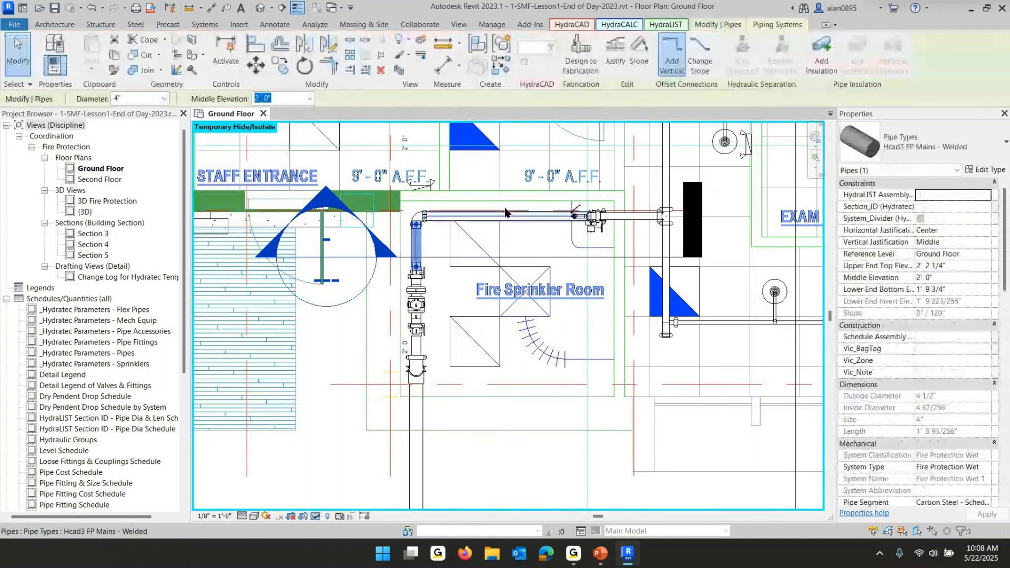
click(413, 236)
click(550, 403)
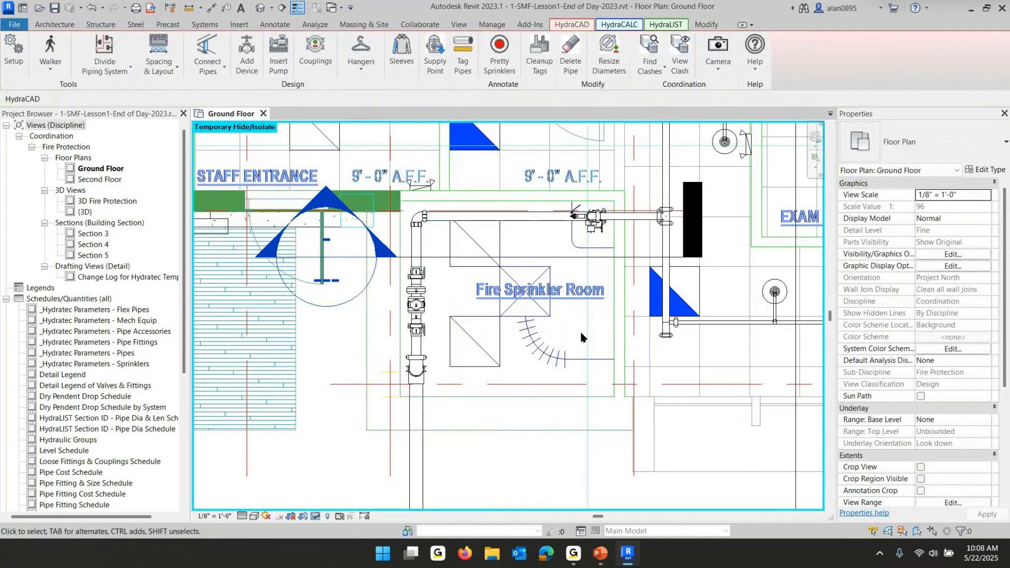
click(573, 58)
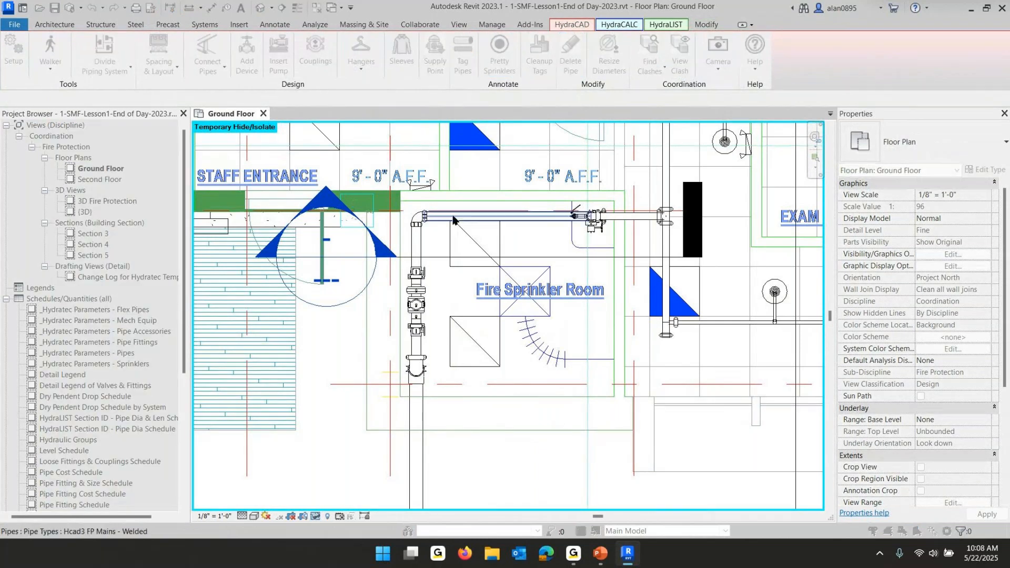
click(422, 240)
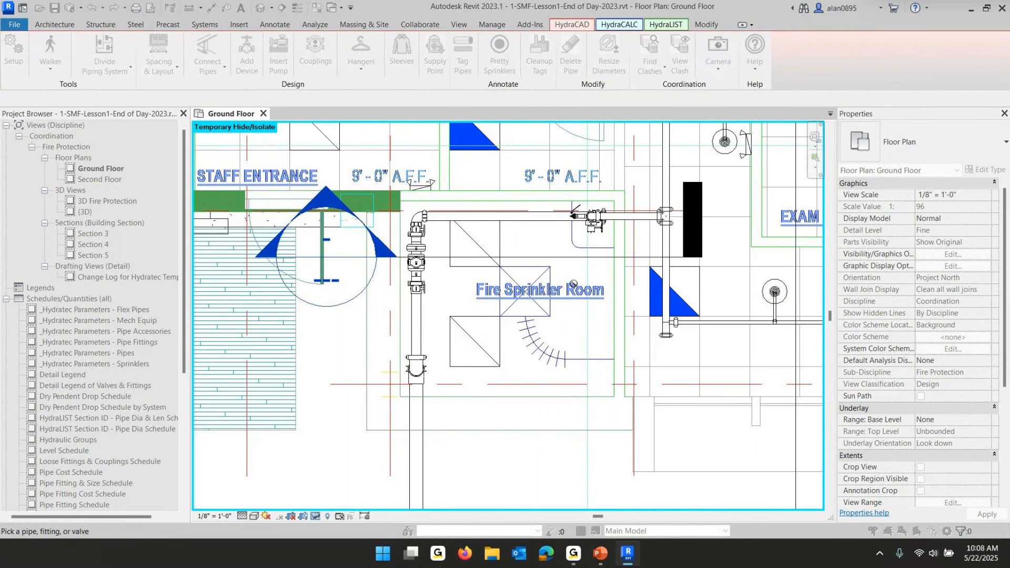
key(Escape)
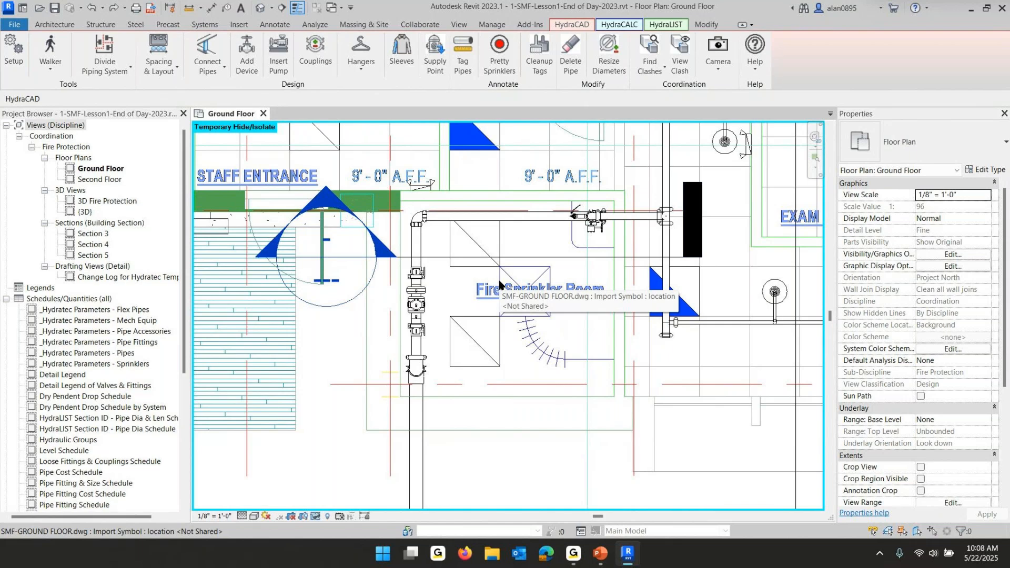
Reset temporary hiding, temporarily hide the SMF-SECOND FLOOR.dwg category instead, and reset temporary hiding again
click(316, 517)
click(337, 504)
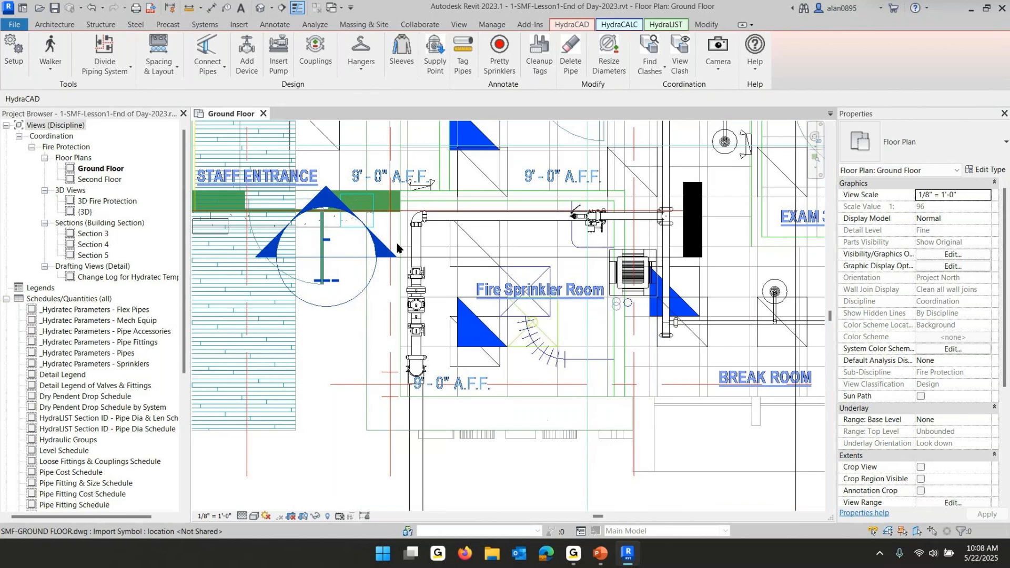
click(368, 339)
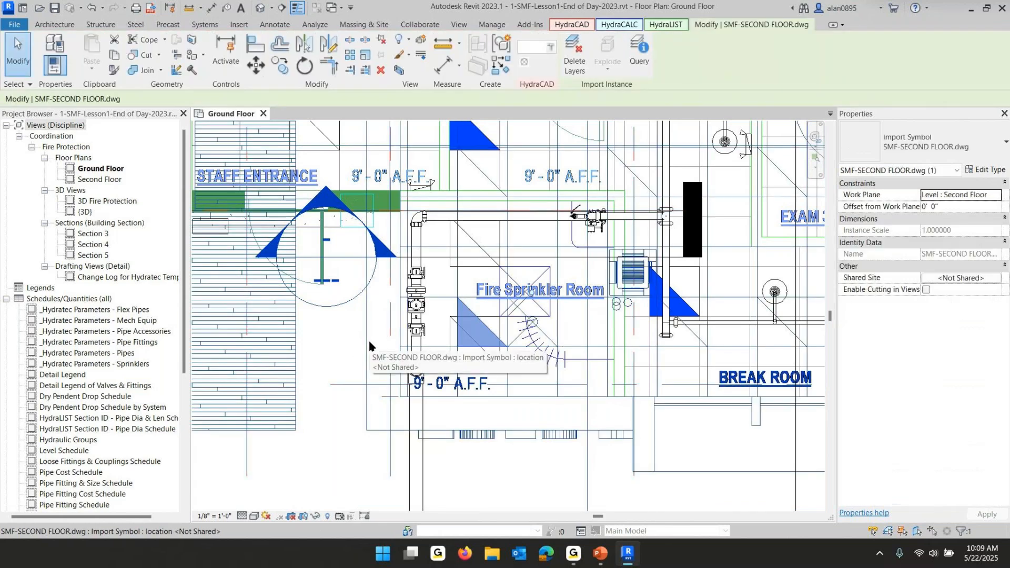
click(316, 517)
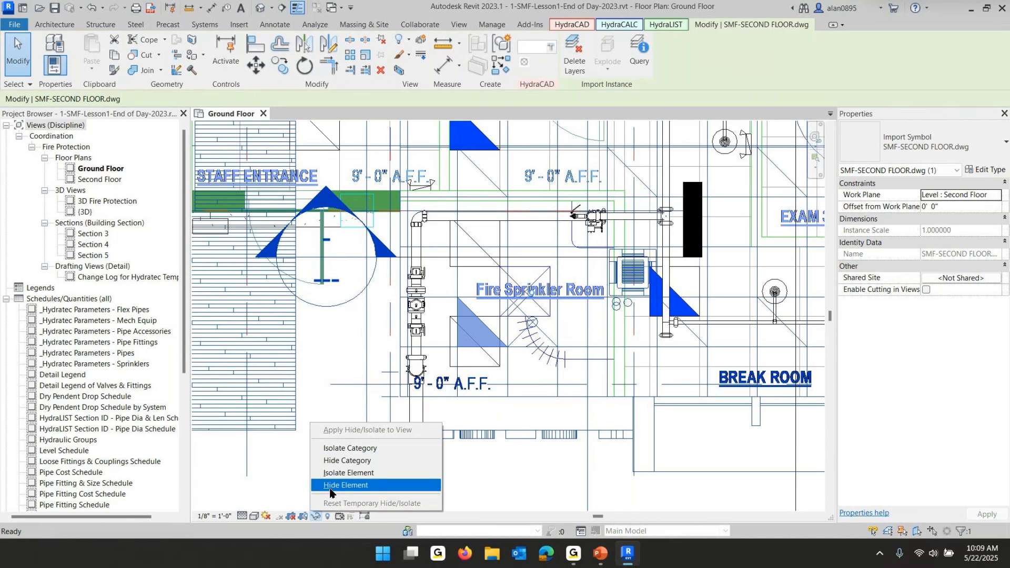
click(354, 462)
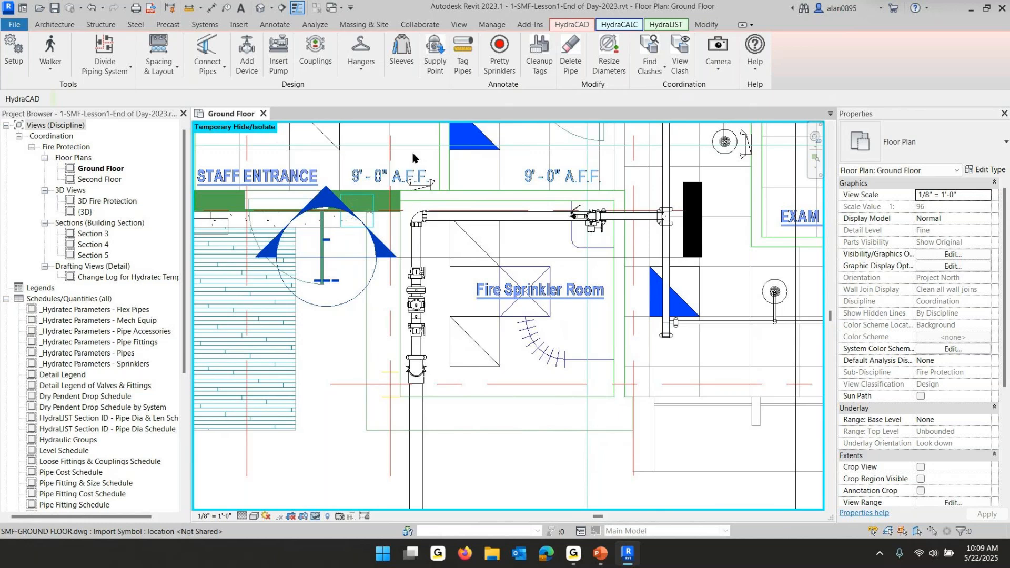
click(314, 517)
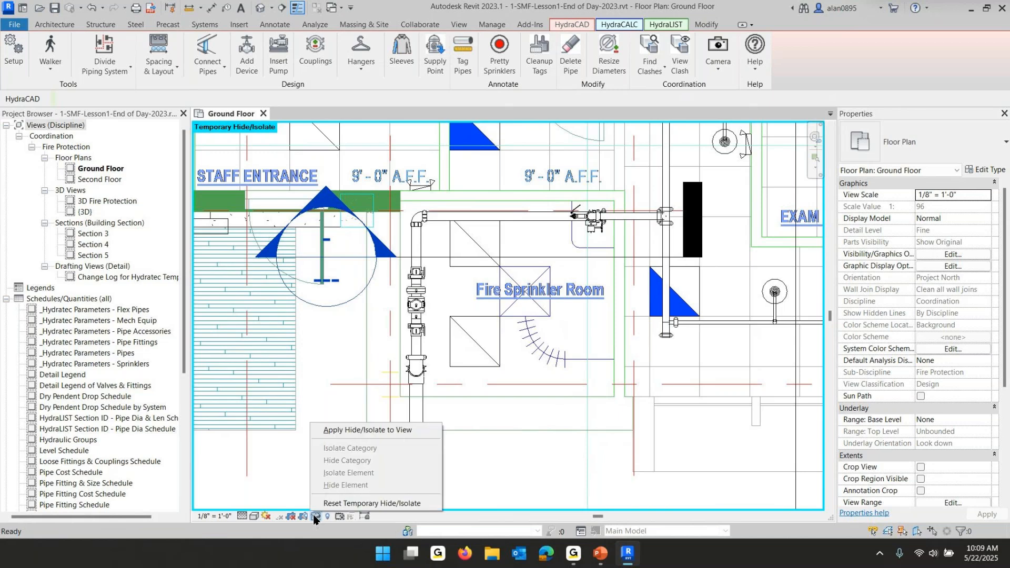
click(346, 504)
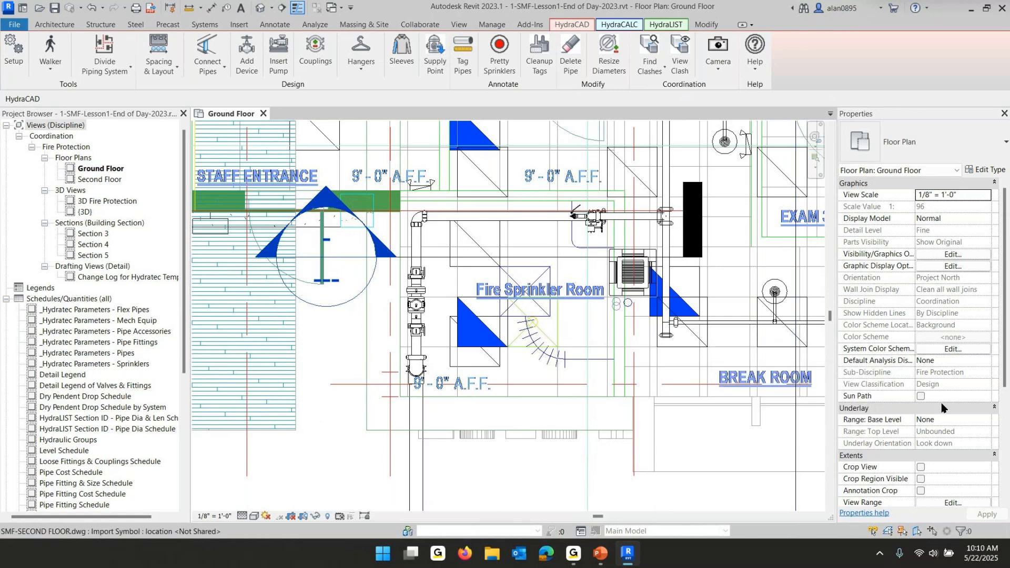
Set the floor plan's view range top offset to 13' 4"
scroll(967, 423, down, 3)
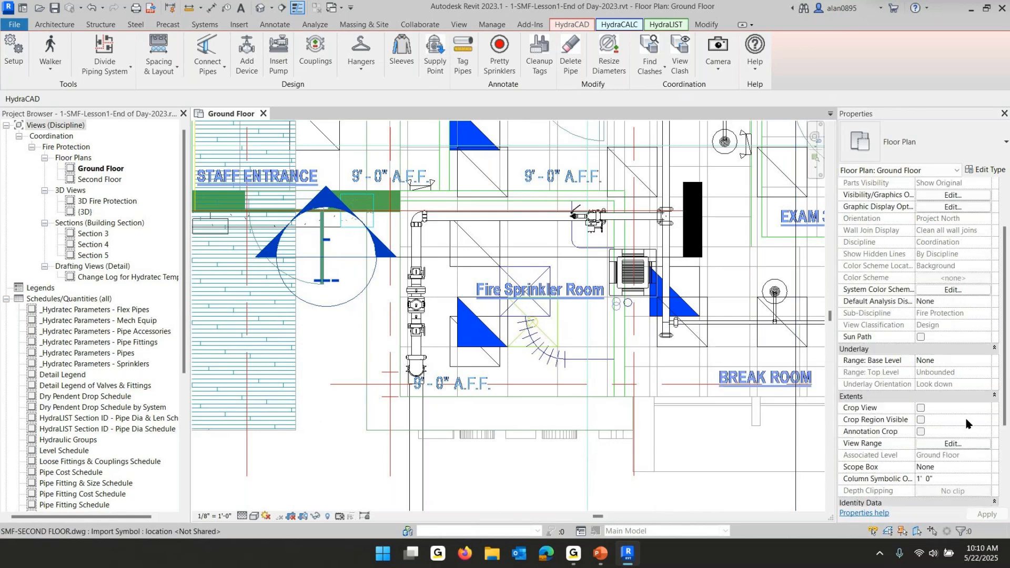
click(954, 444)
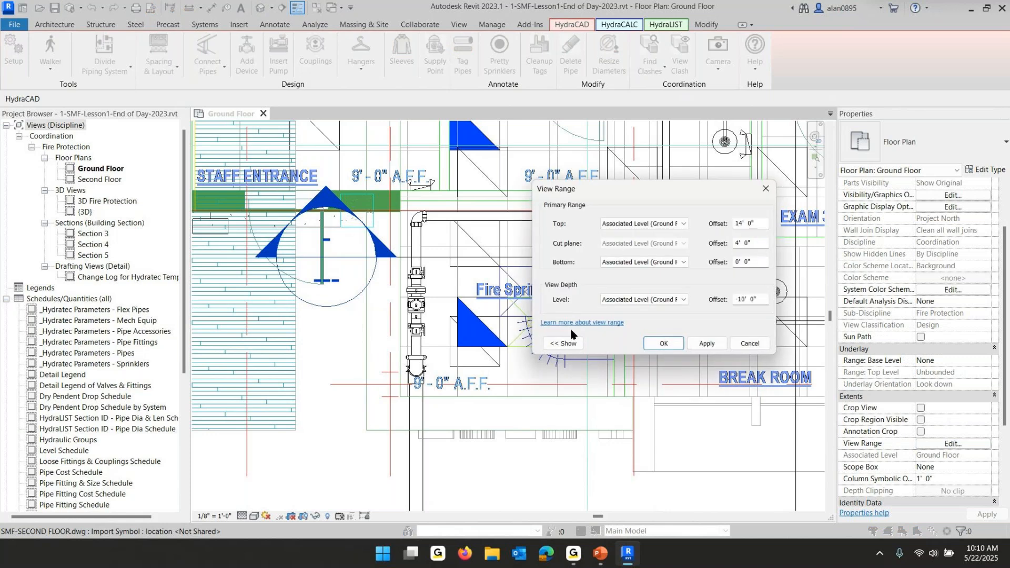
drag(759, 222, 693, 234)
text(13 4)
click(678, 347)
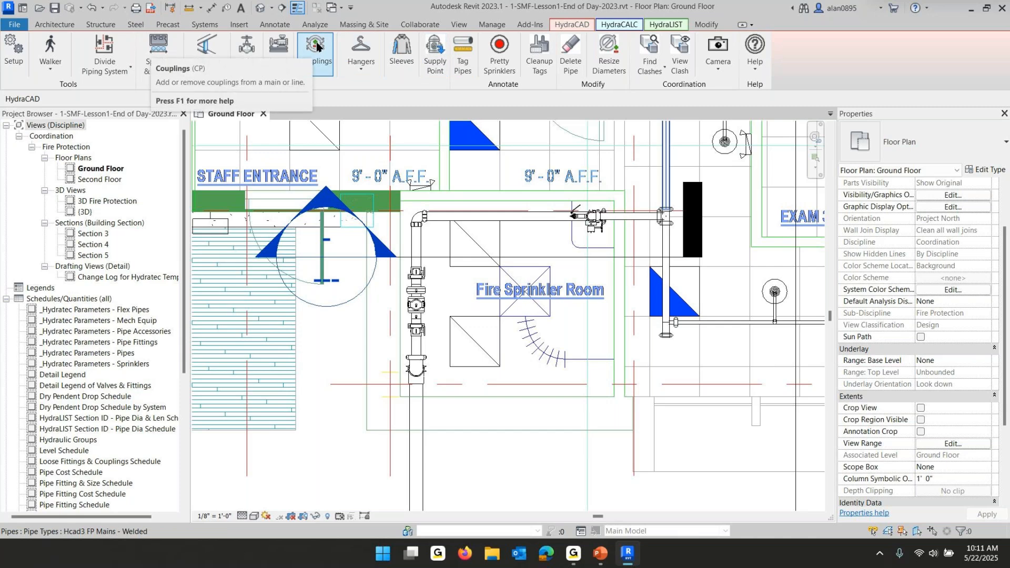
Open the Couplings help page and follow its HydraCARDs troubleshooting link to the related cards
key(F1)
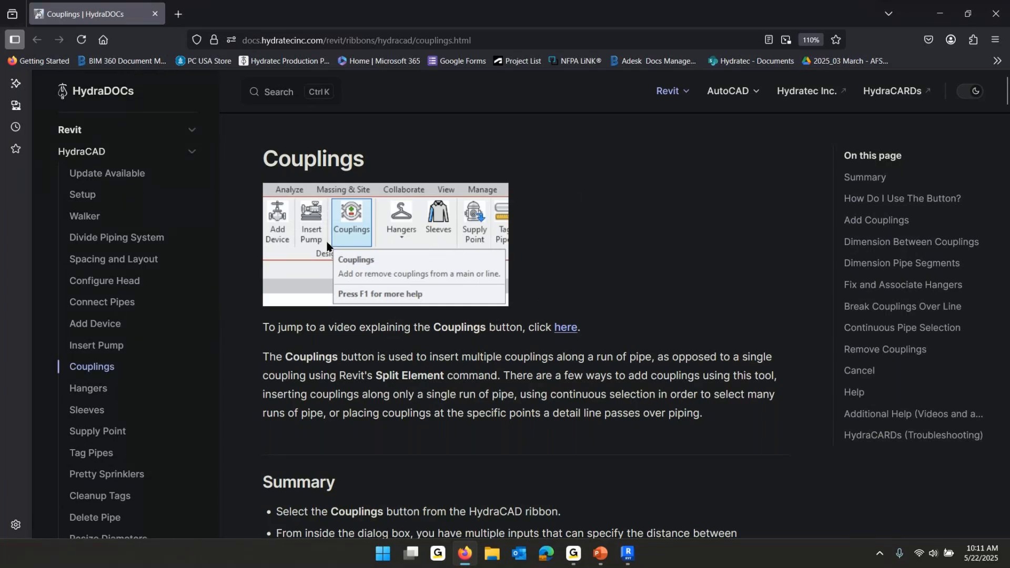
scroll(335, 244, down, 5)
scroll(335, 244, down, 15)
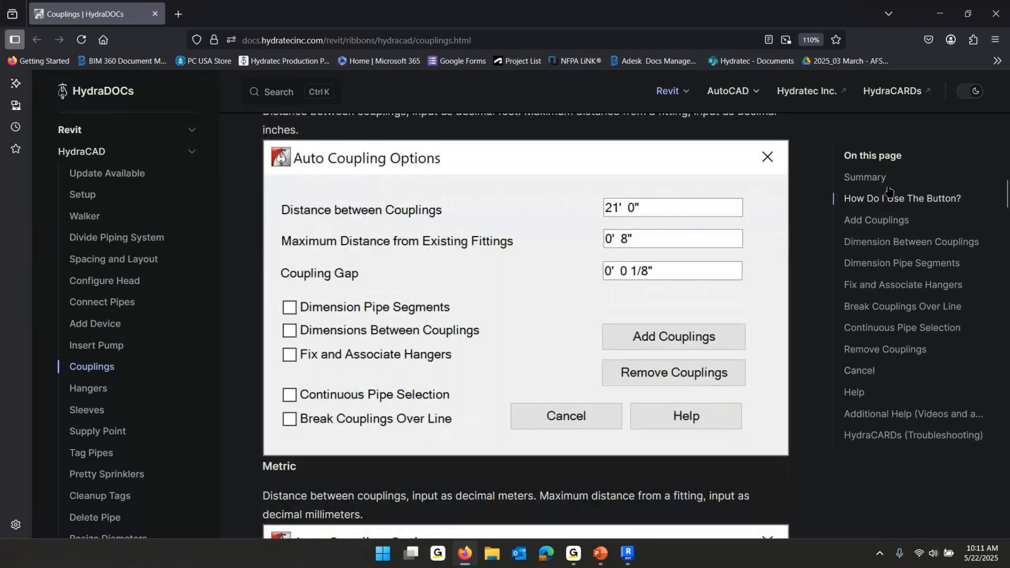
click(894, 439)
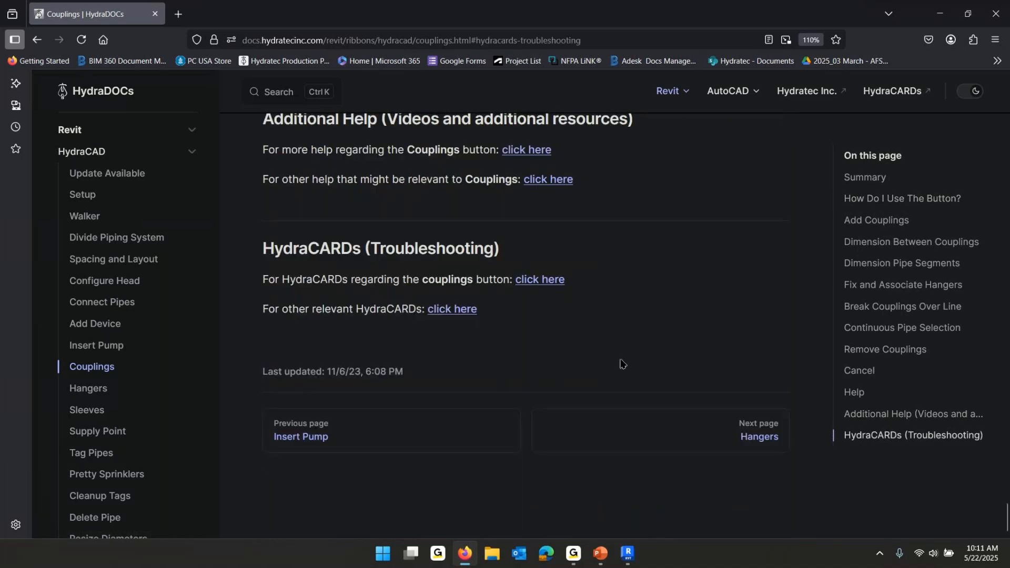
click(546, 284)
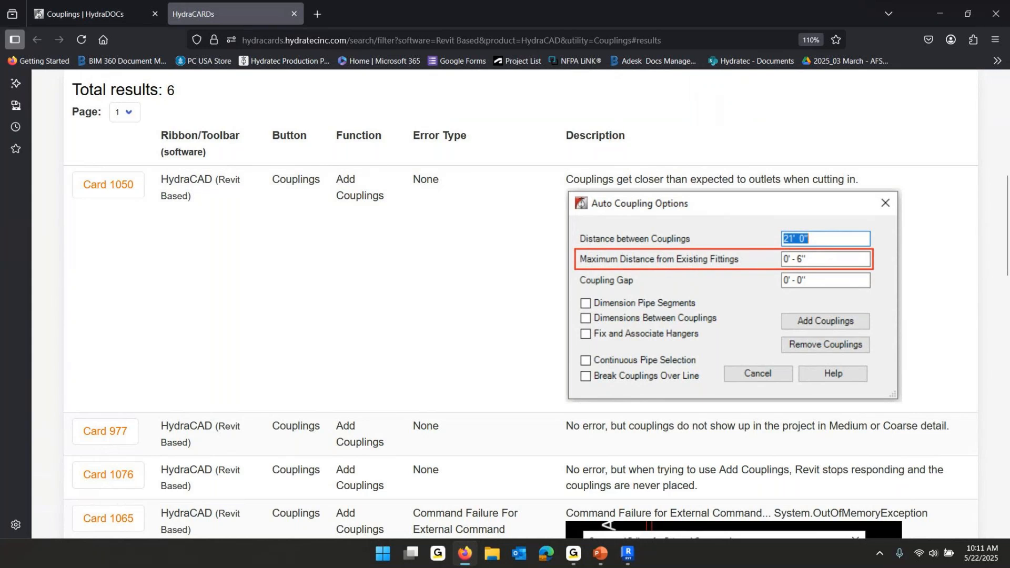
Close the browser, then close the Revit project without saving changes
click(998, 14)
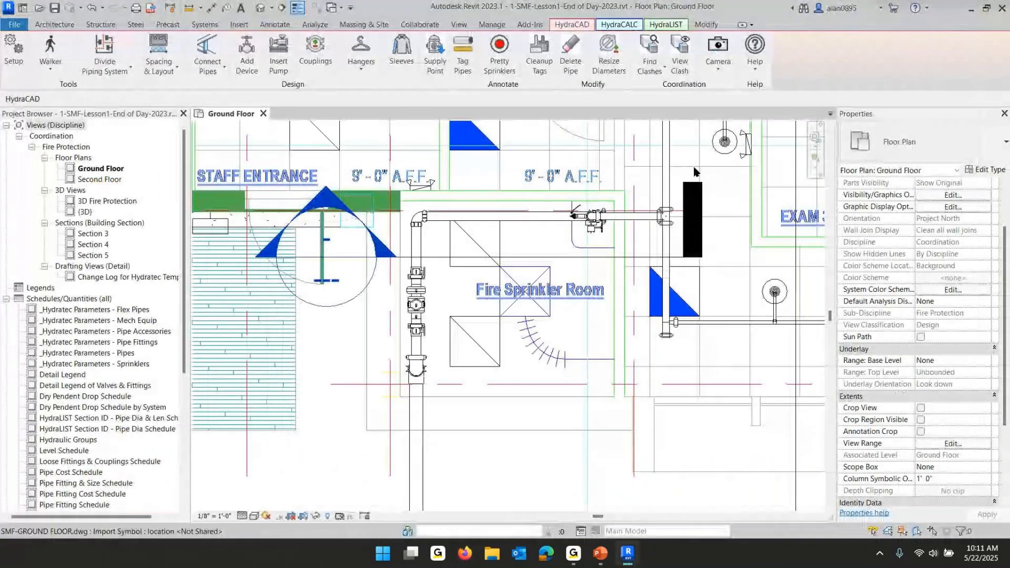
click(1002, 15)
click(534, 285)
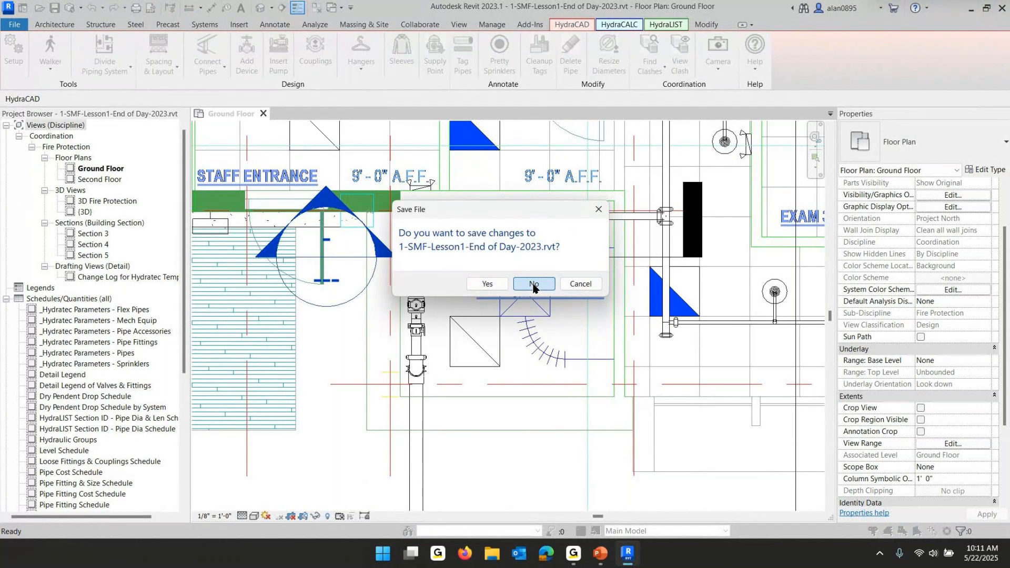
click(534, 285)
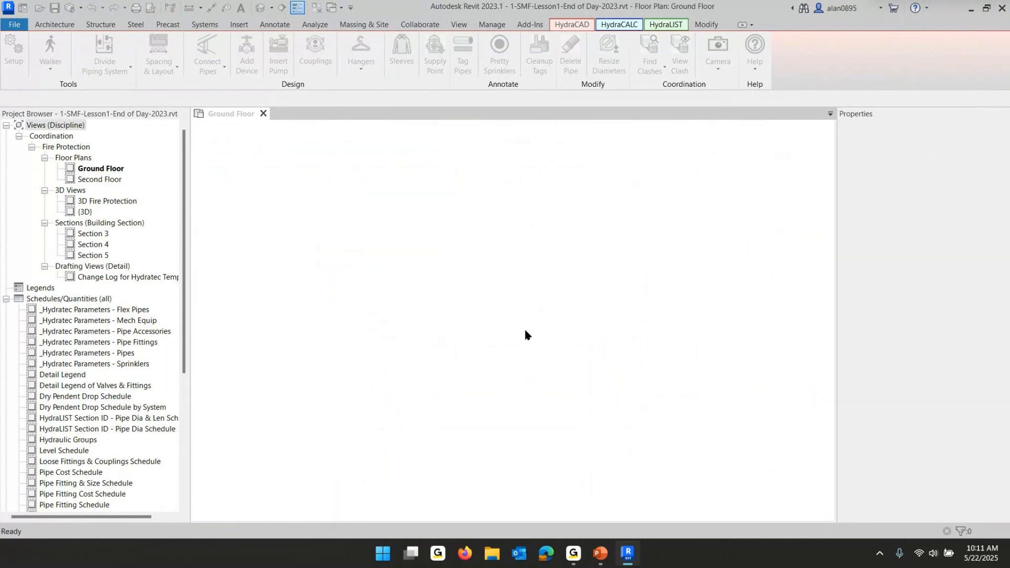
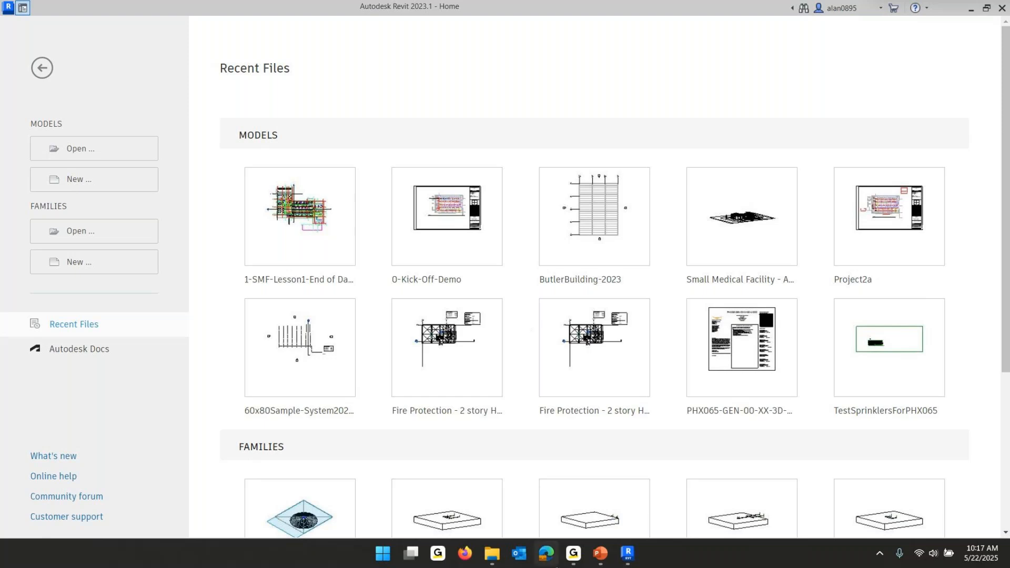
Copy the Small Medical Facility Architecture-G-Rev1-2022 and Engineering-2022-Rev1 Revit files from the Revit Project Files folder
mouse_move(495, 556)
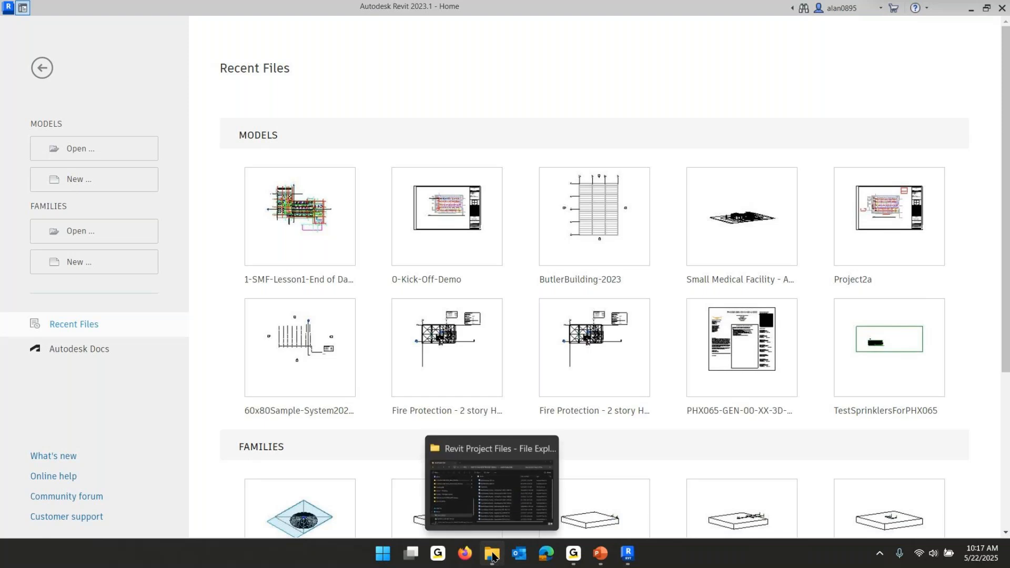
click(494, 555)
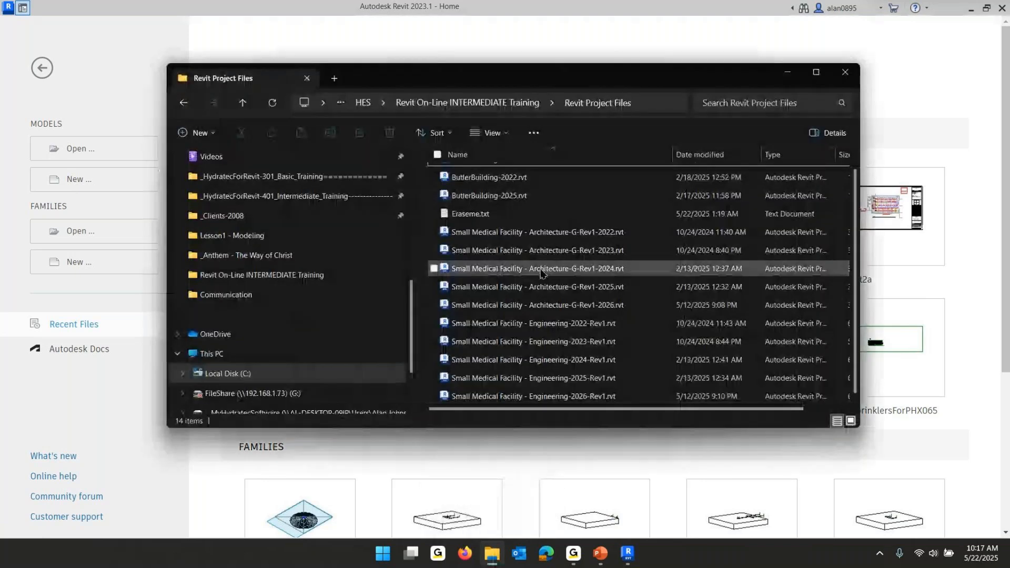
click(576, 232)
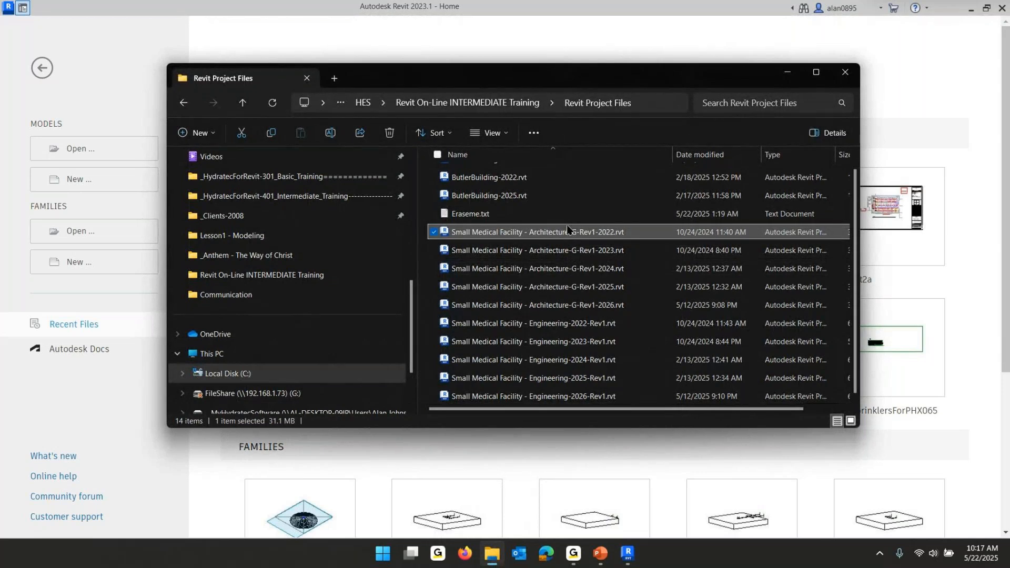
ctrl+click(564, 325)
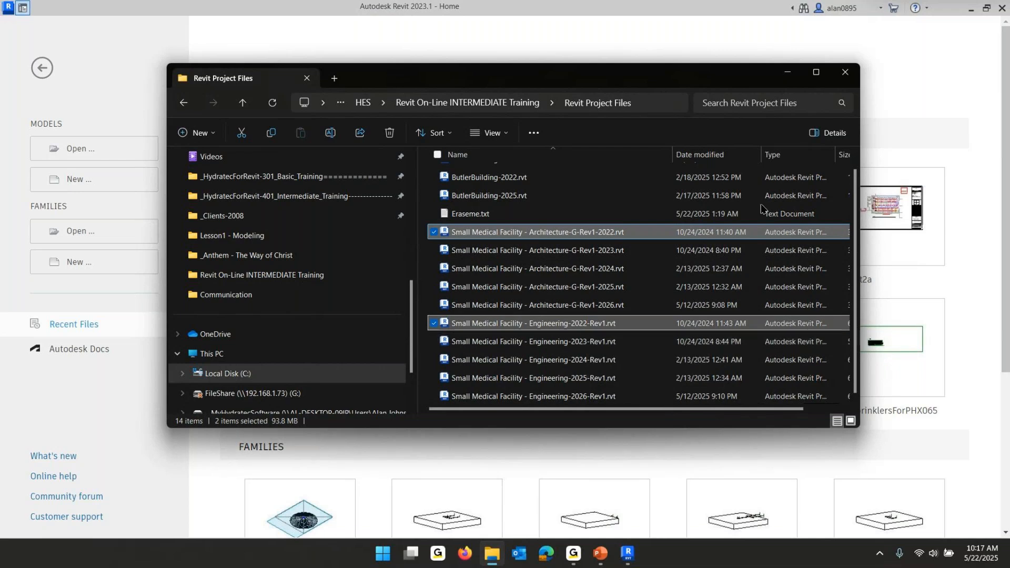
right_click(616, 229)
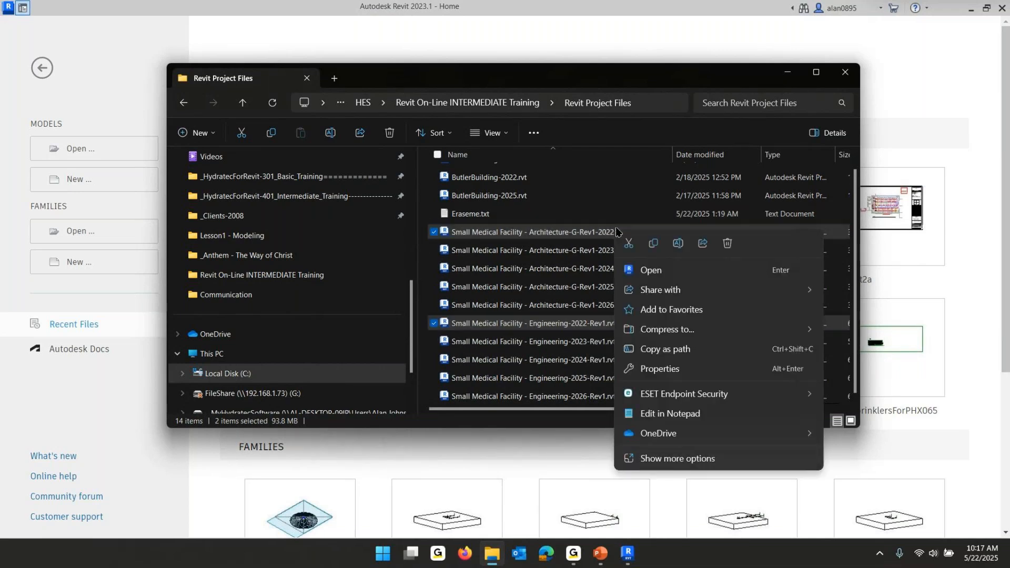
click(650, 243)
Paste both files into ShareFile Favorites > Training Classes - Hydratec for Revit - Intermediate > Intermediate Class 25-02 > 2-Lesson 2 - Documenting, then close the folder window
scroll(268, 310, down, 2)
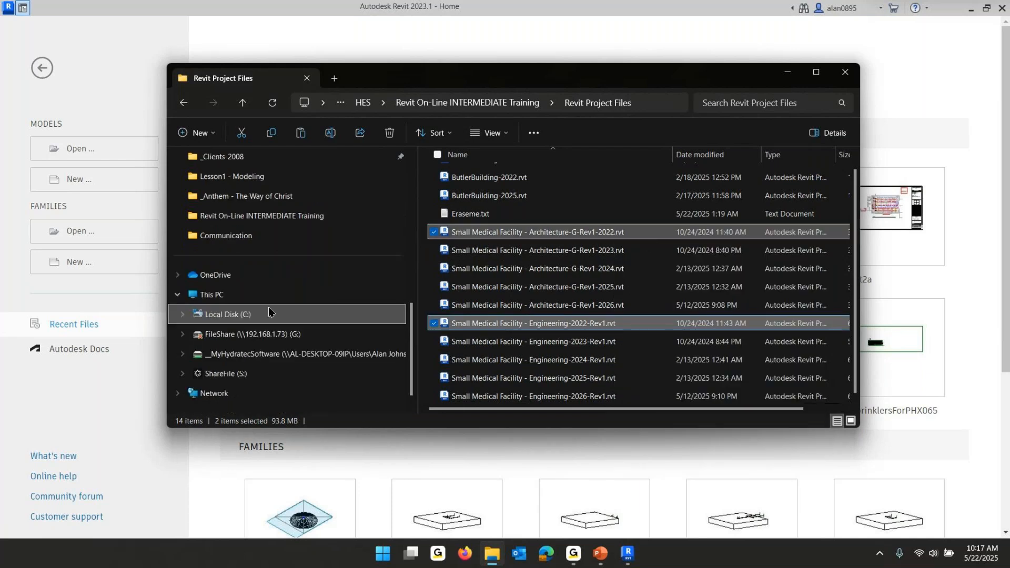
click(217, 354)
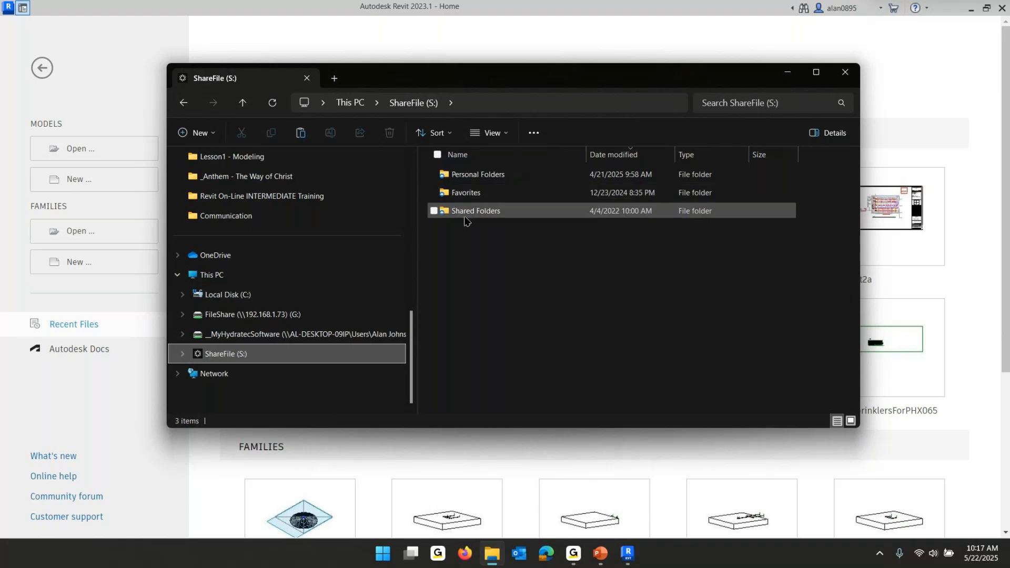
double_click(462, 193)
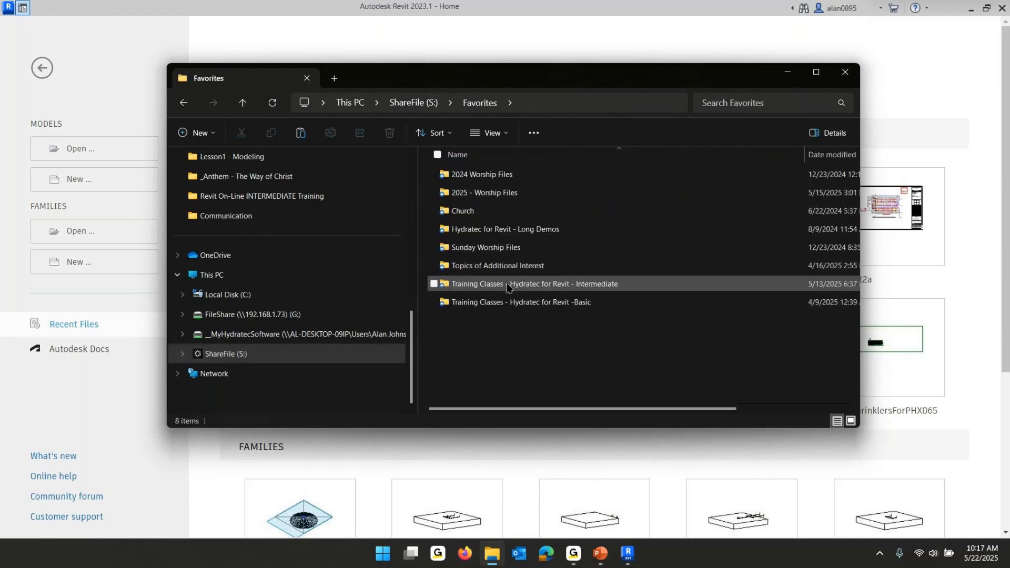
double_click(507, 280)
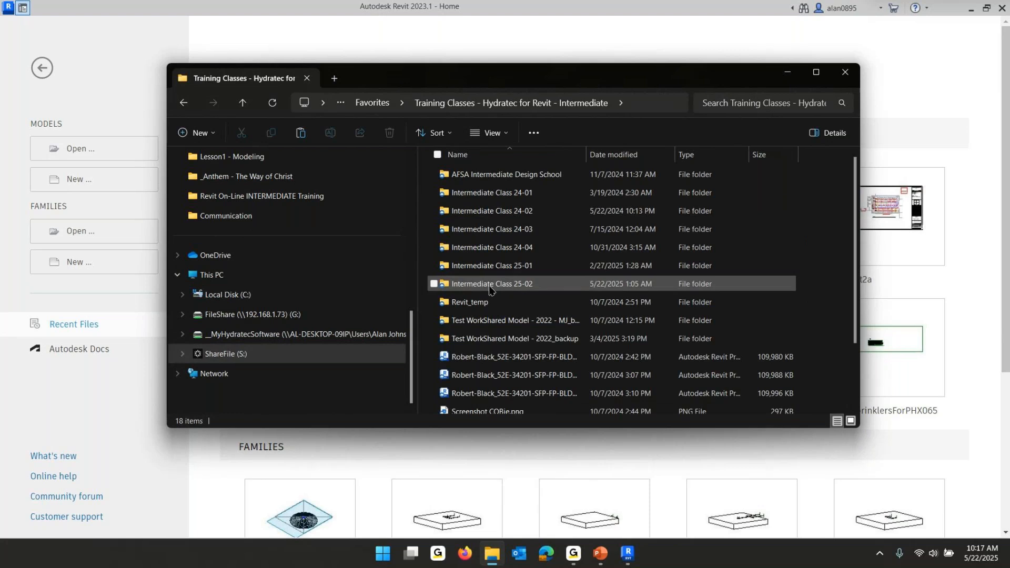
click(476, 286)
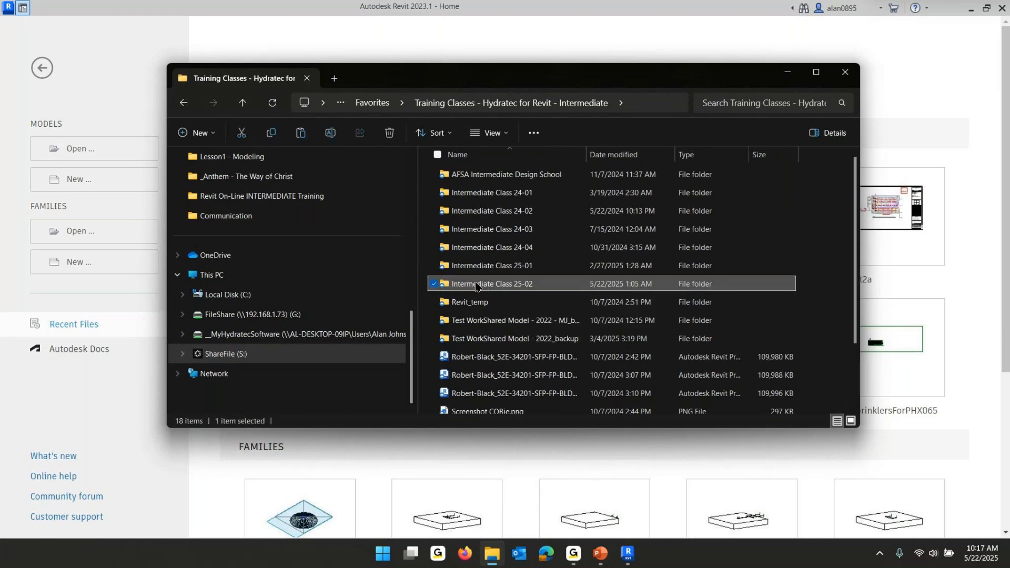
double_click(444, 289)
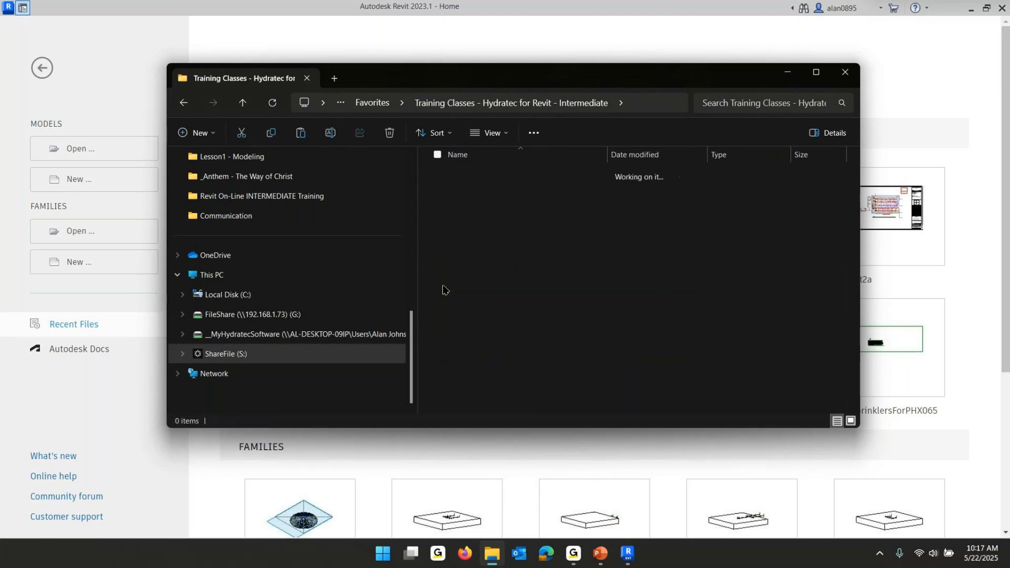
double_click(466, 210)
right_click(482, 267)
click(494, 282)
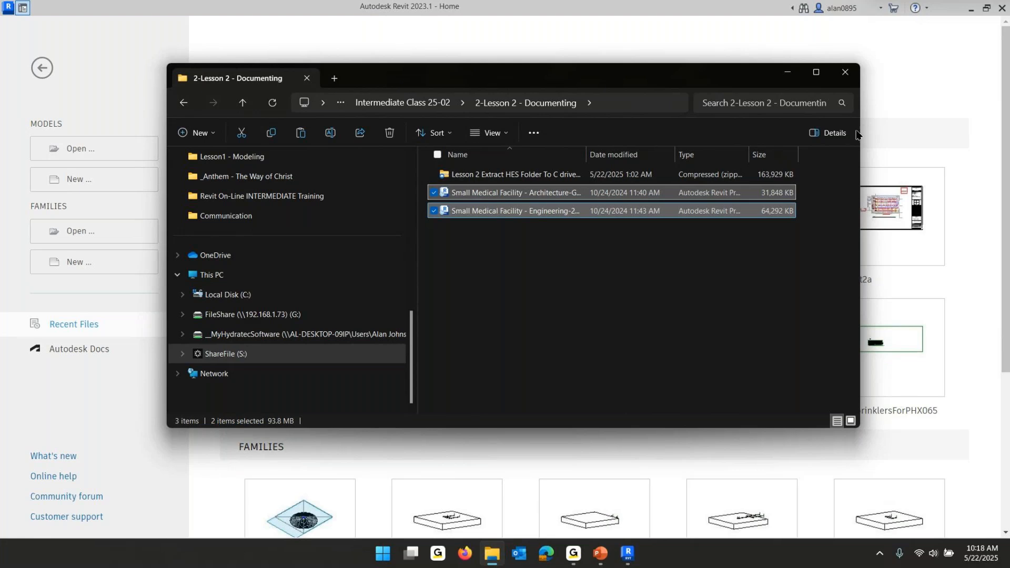
click(845, 74)
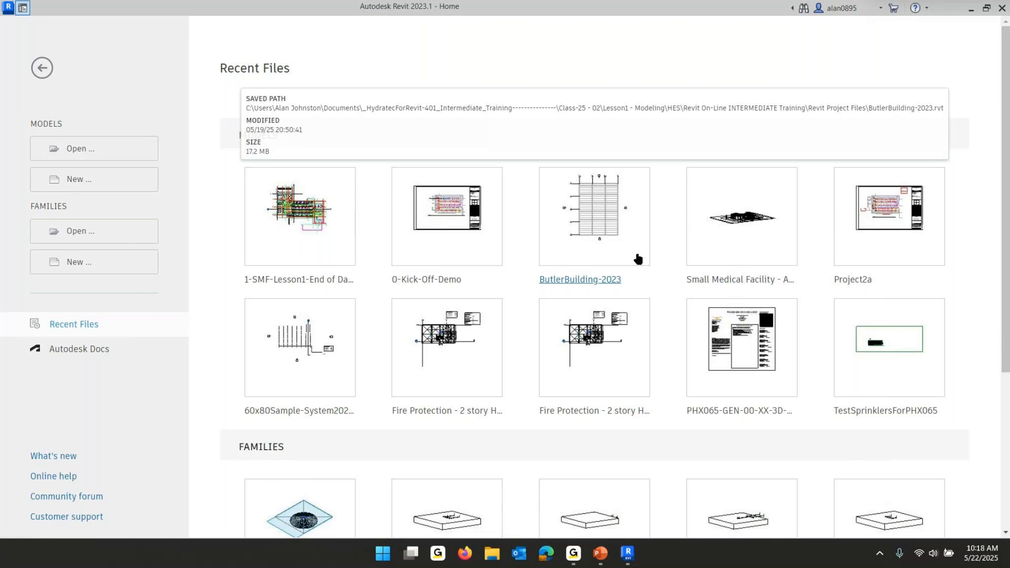
Open Small Medical Facility - Architecture-G-Rev1-2023.rvt from HES\Revit On-Line INTERMEDIATE Training\Revit Project Files
click(592, 563)
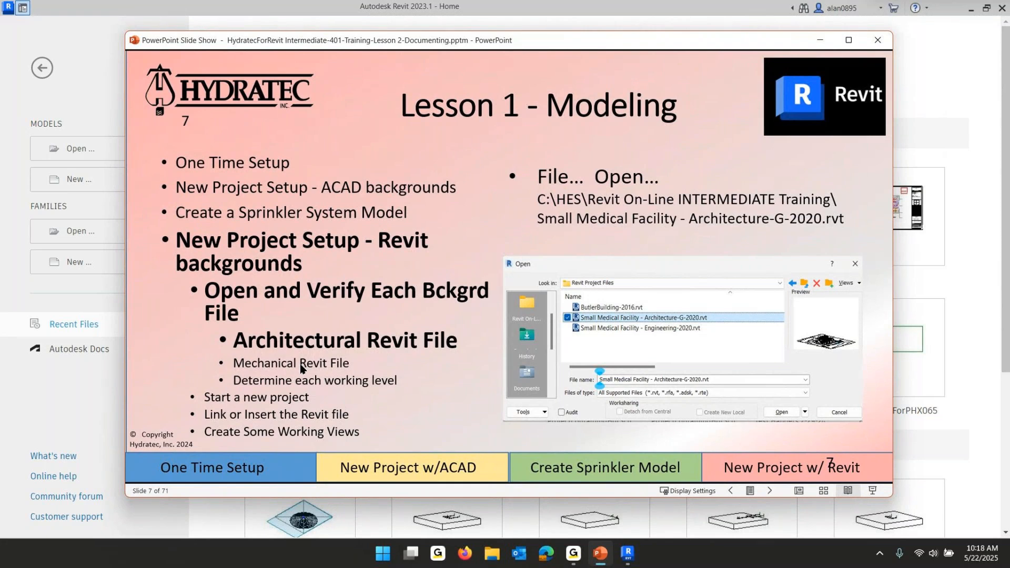
click(598, 557)
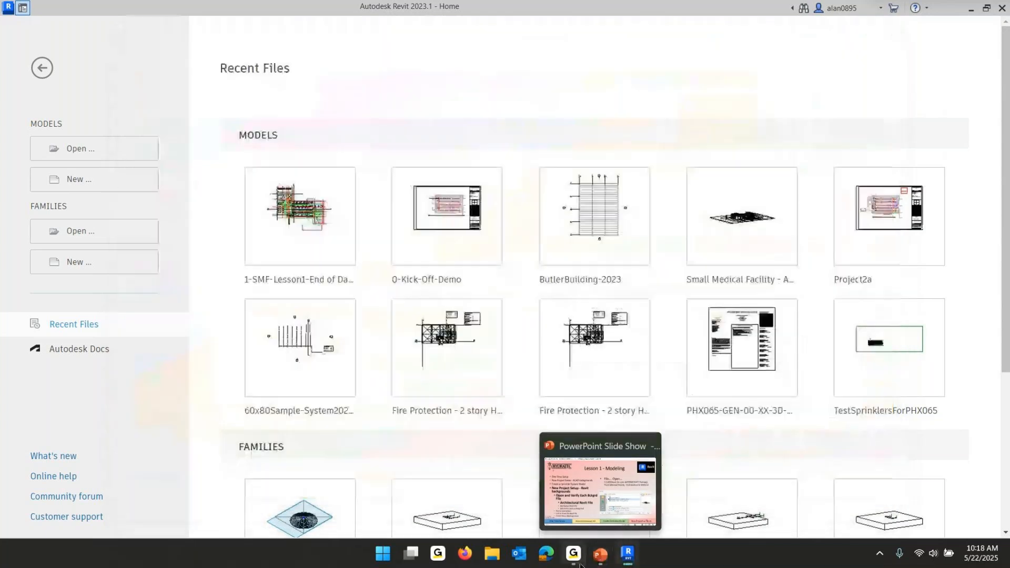
click(71, 155)
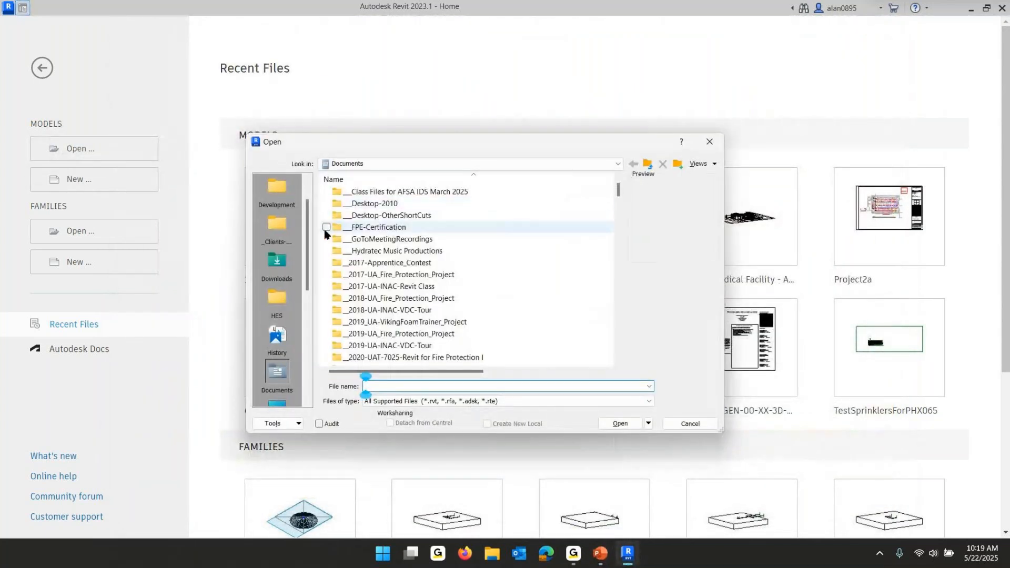
click(349, 166)
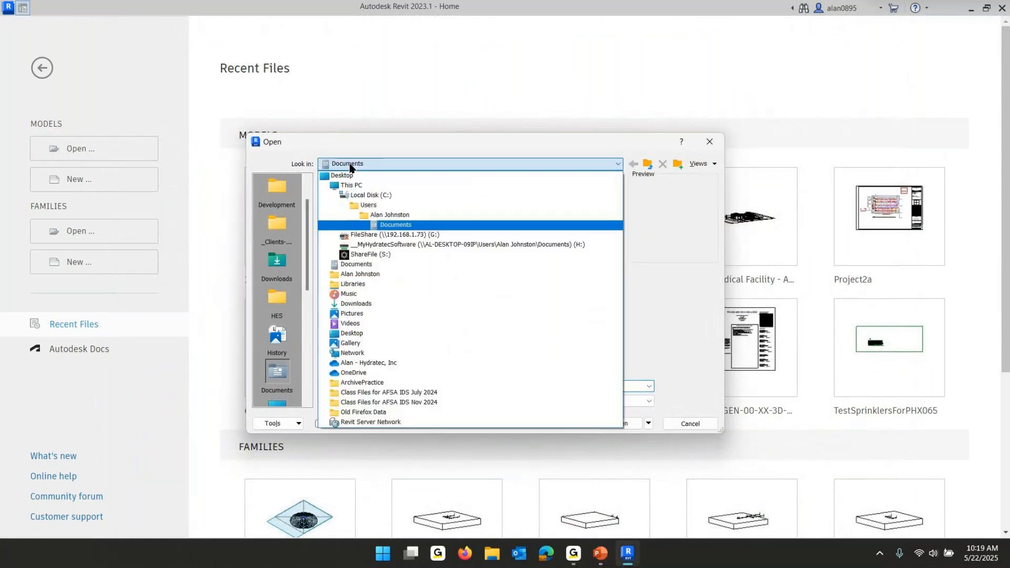
click(383, 196)
double_click(350, 263)
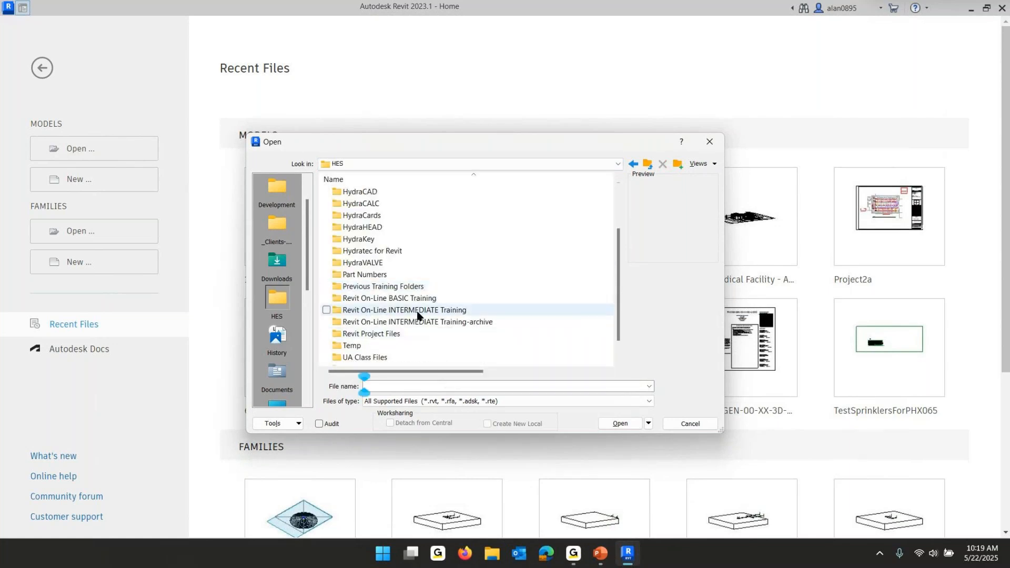
double_click(450, 316)
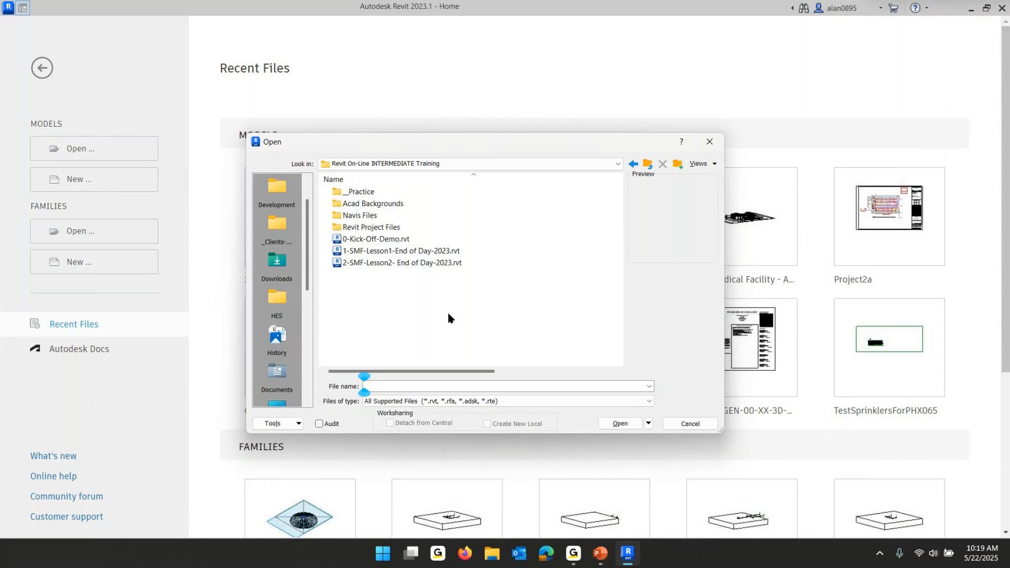
double_click(361, 229)
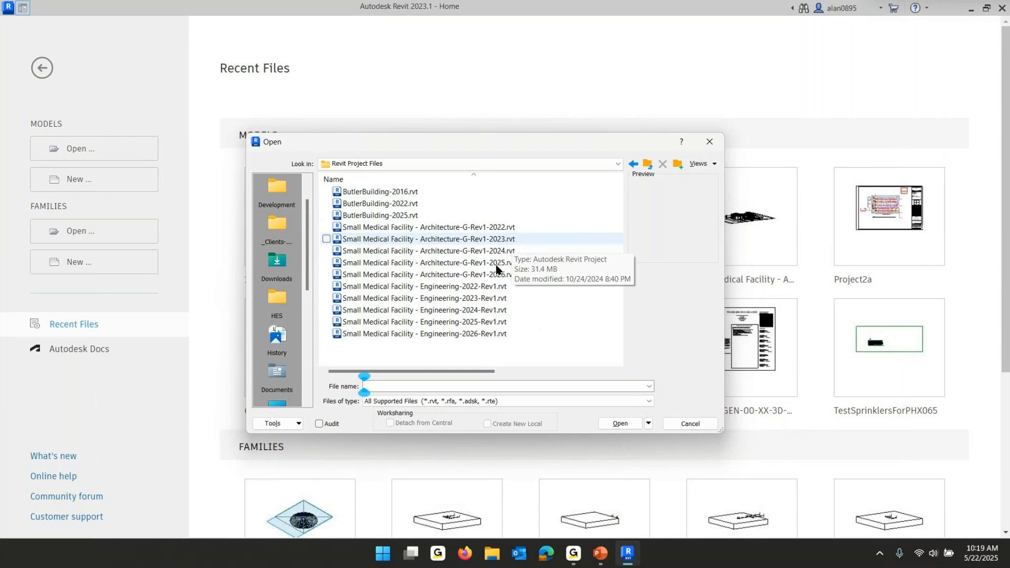
click(435, 241)
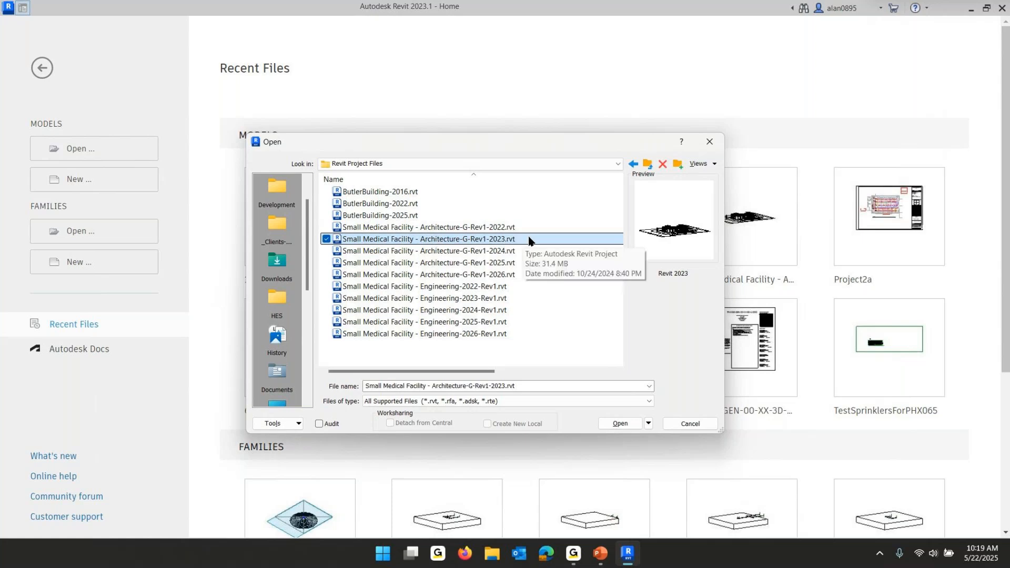
click(615, 428)
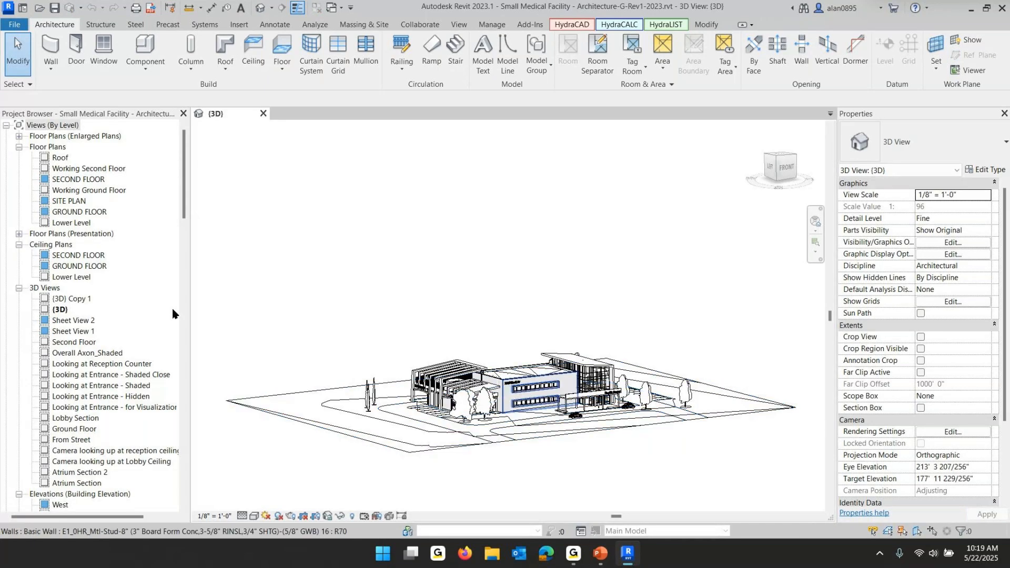
Browse the project's views, expanding the interior elevation and presentation floor plan groups
scroll(72, 195, down, 2)
scroll(72, 196, down, 2)
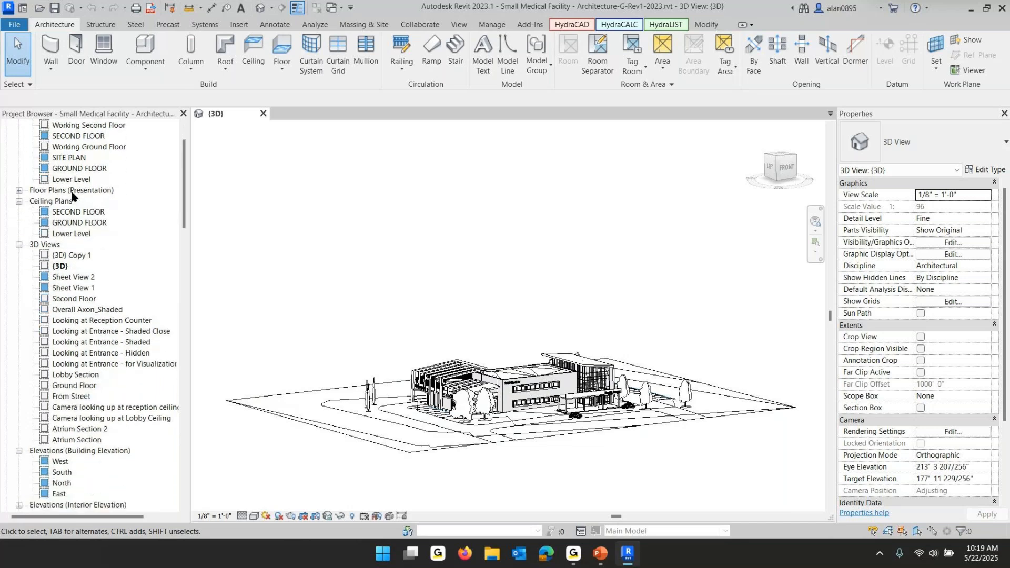
scroll(72, 196, down, 3)
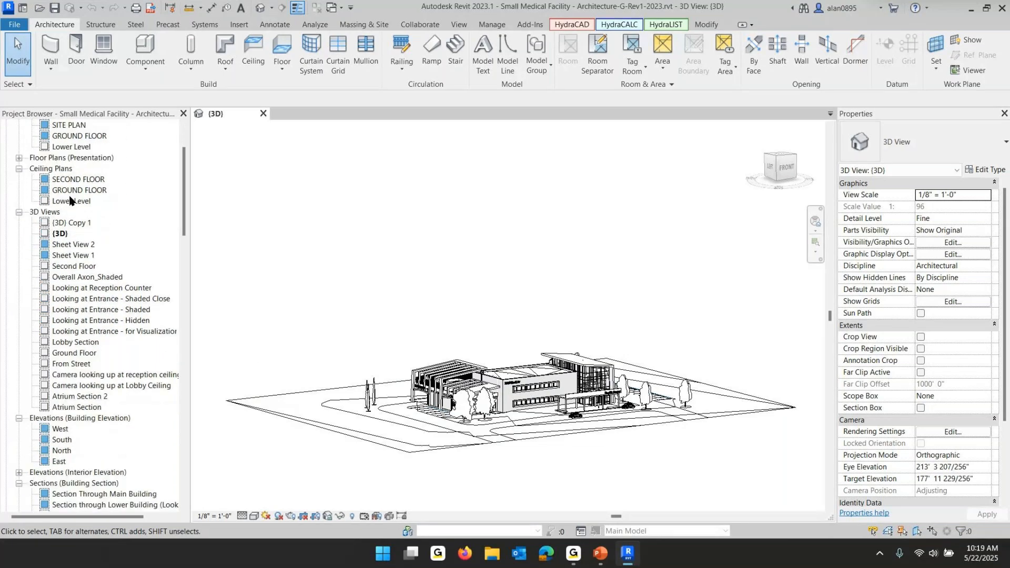
scroll(74, 208, down, 20)
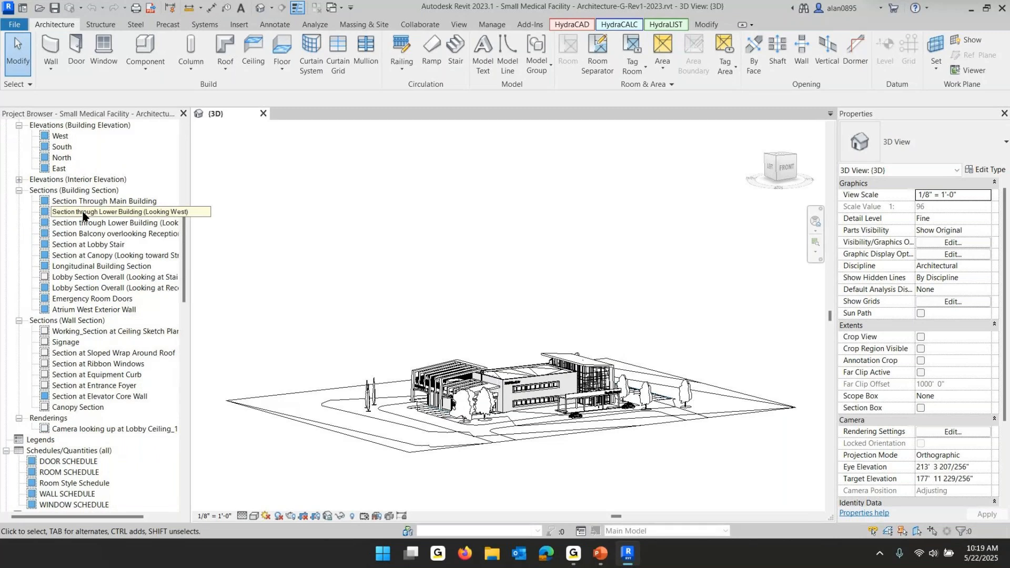
scroll(83, 215, down, 5)
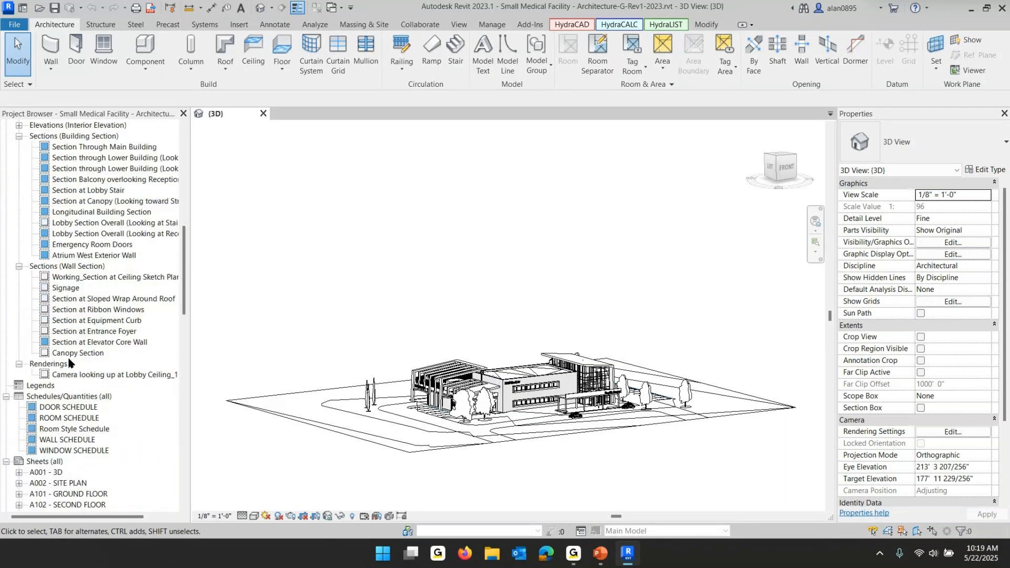
scroll(32, 316, up, 15)
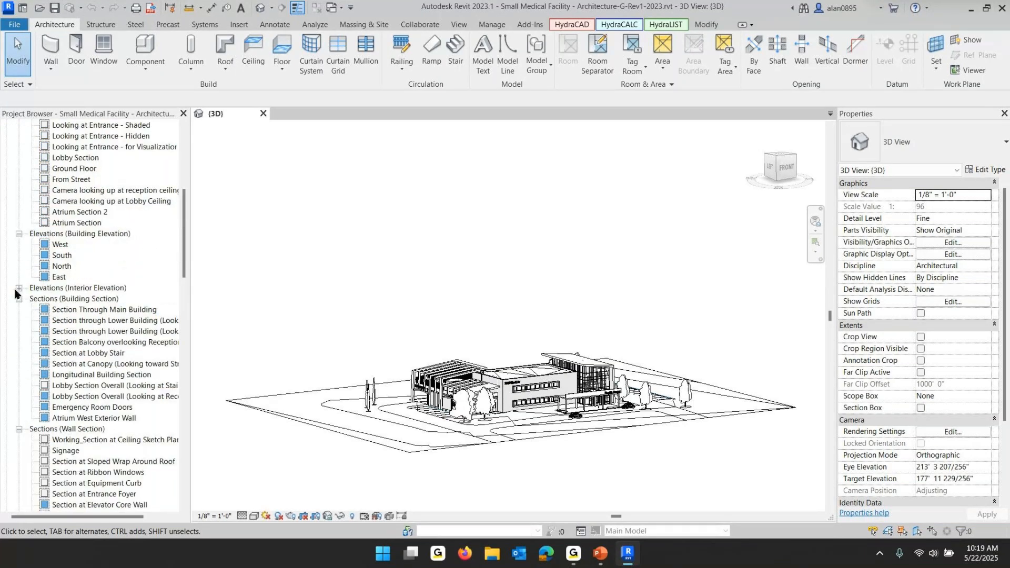
click(19, 288)
scroll(86, 341, up, 8)
scroll(88, 348, up, 5)
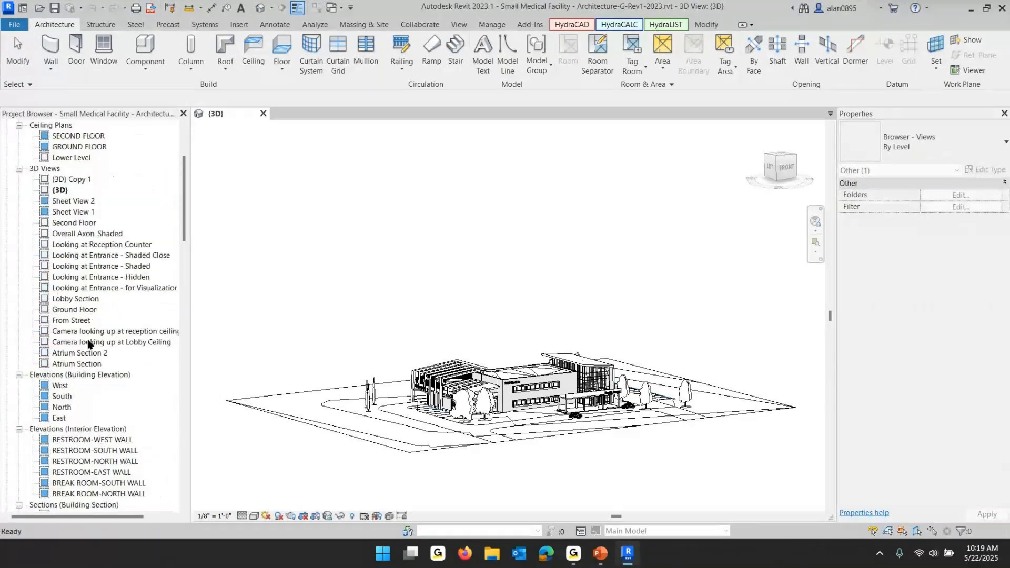
scroll(79, 281, up, 15)
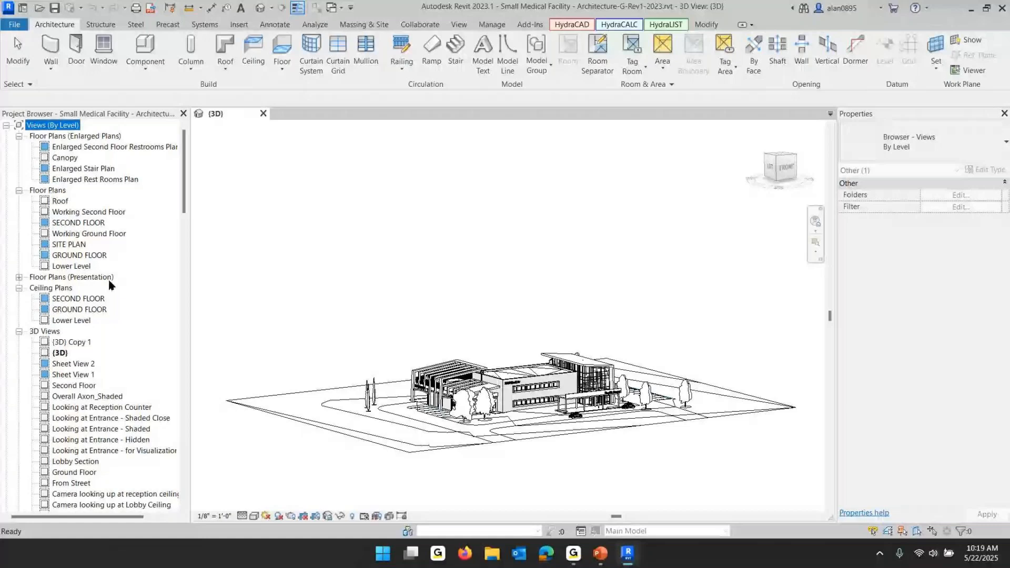
click(19, 277)
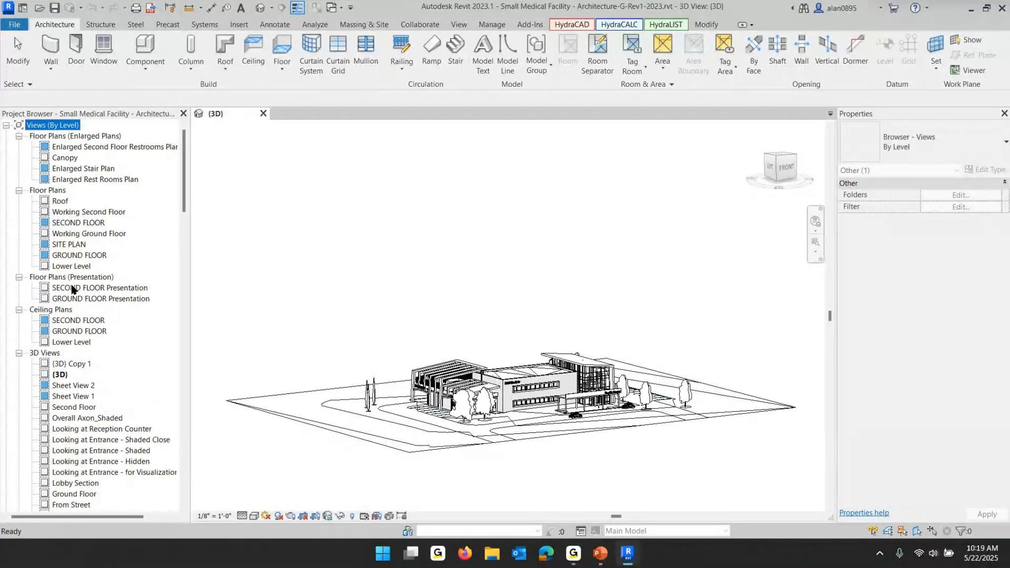
scroll(73, 289, down, 3)
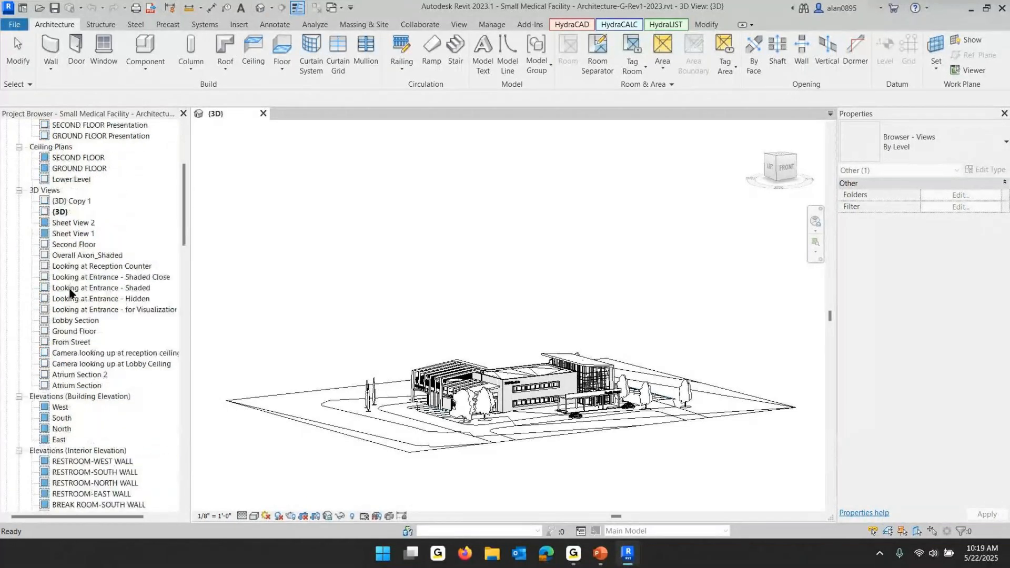
scroll(71, 291, down, 2)
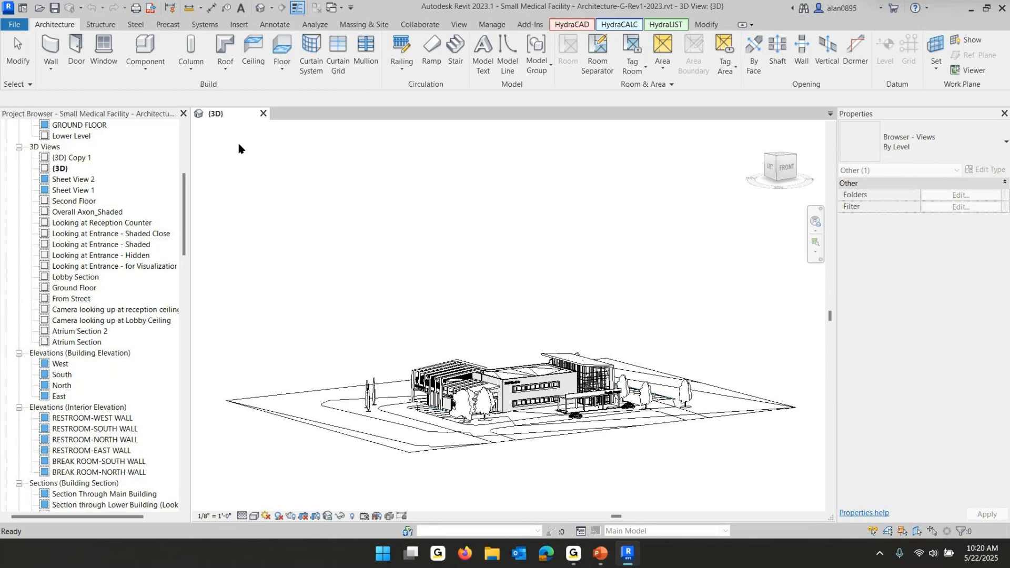
Window-select part of the building in the 3D view, then clear the selection
click(405, 308)
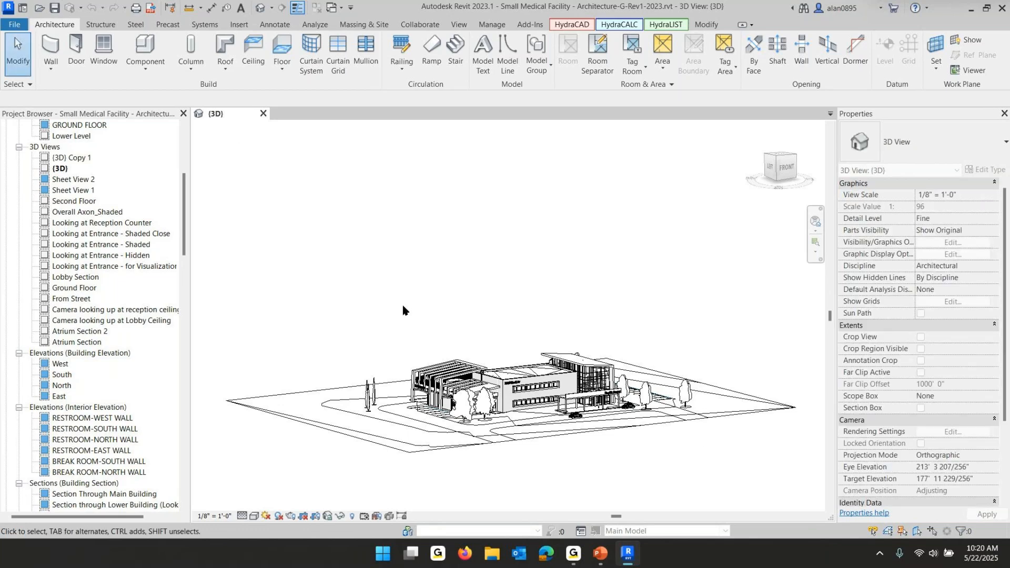
drag(406, 349, 479, 407)
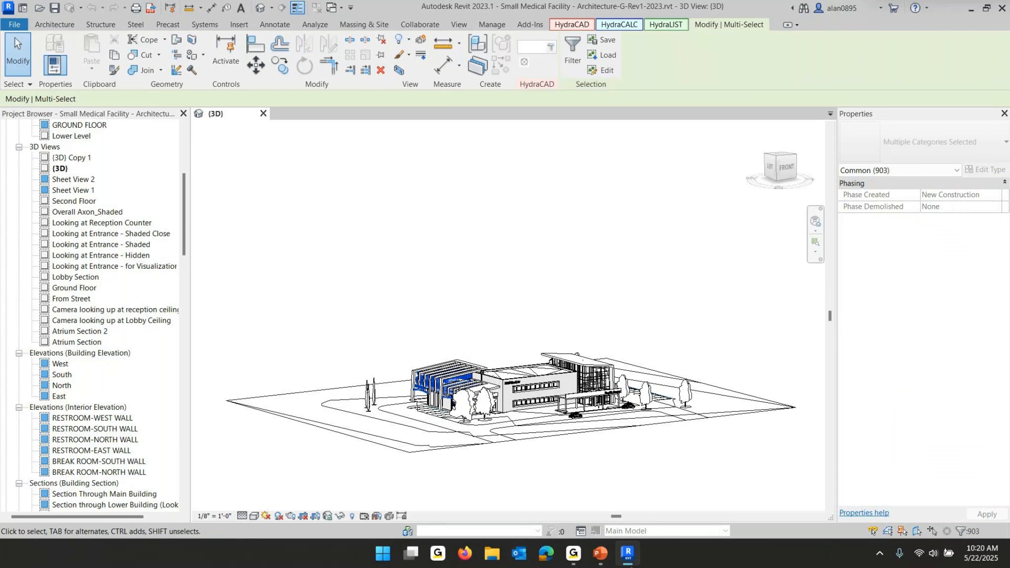
click(523, 276)
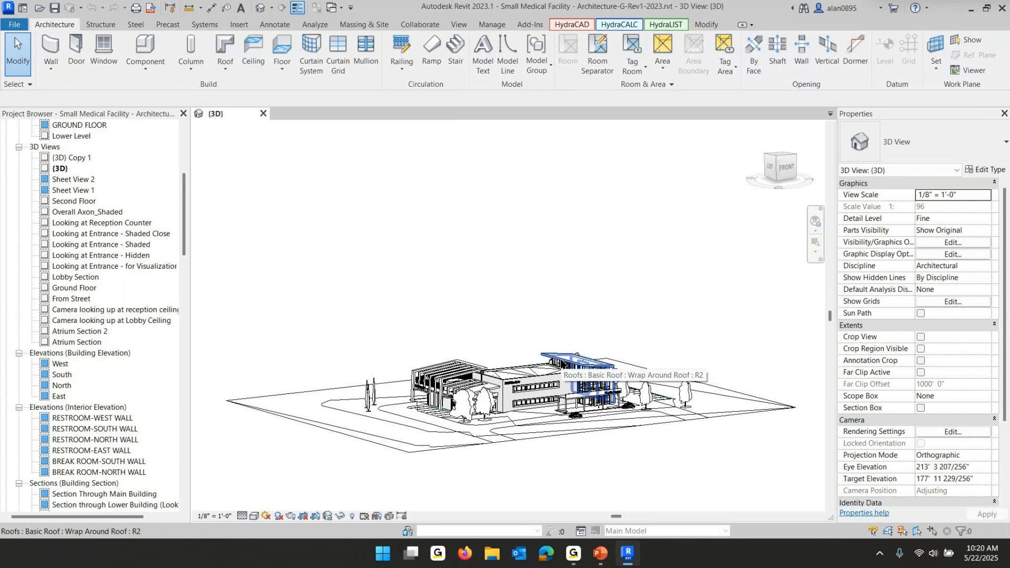
Zoom in on the building in the 3D view
shift+middle_drag(642, 374, 628, 392)
scroll(532, 393, up, 3)
middle_drag(530, 386, 553, 316)
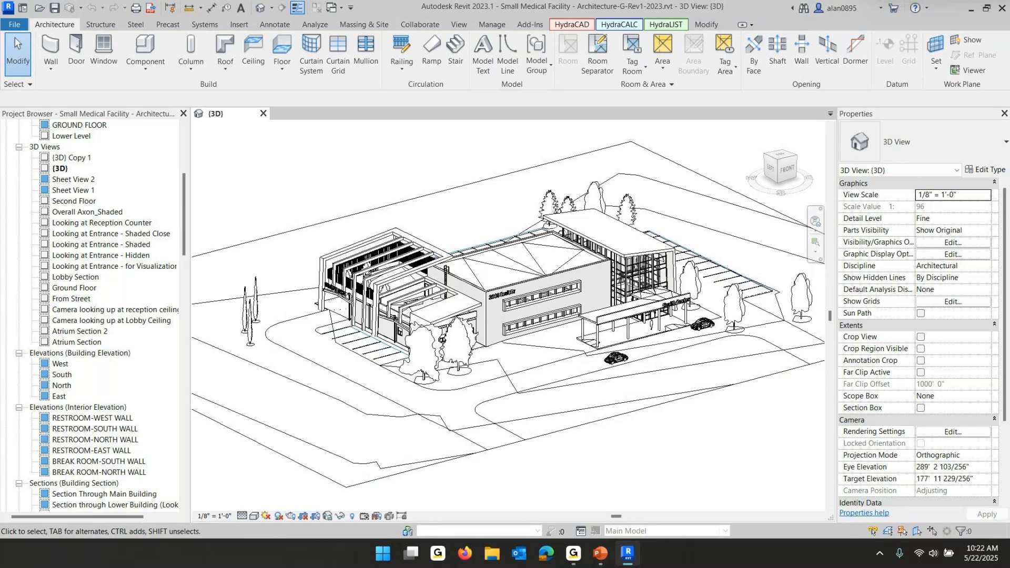
Switch to File Explorer and browse Lesson 2 Extract HES Folder To C drive down to its Revit Project Files folder
key(alt+Tab)
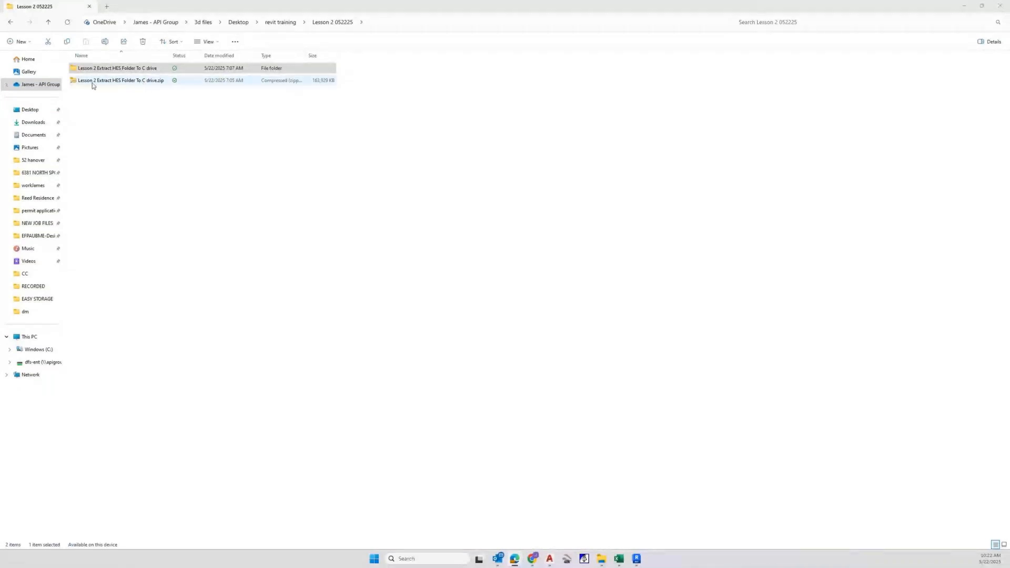
click(134, 71)
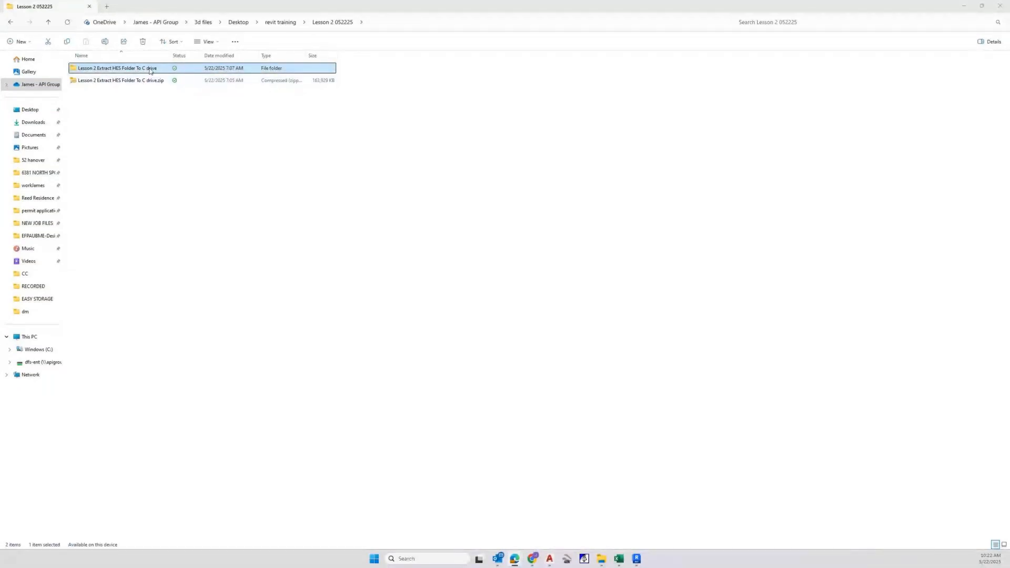
double_click(139, 73)
double_click(110, 69)
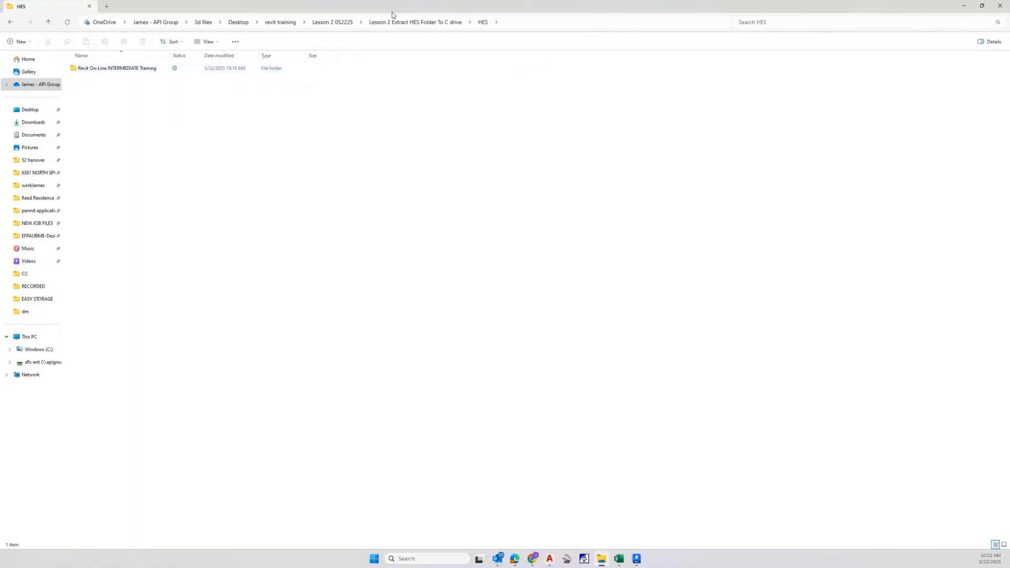
click(350, 22)
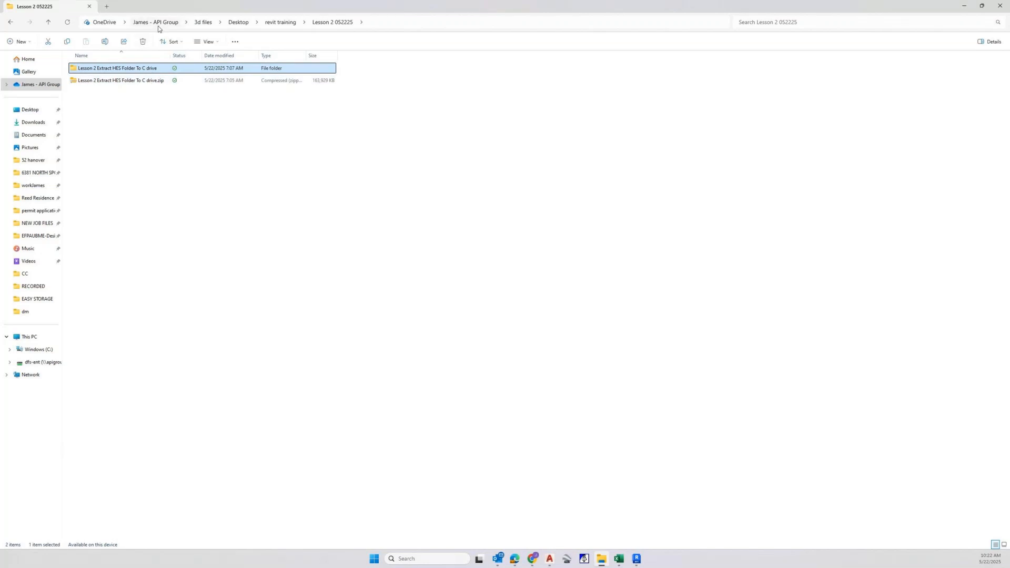
double_click(99, 72)
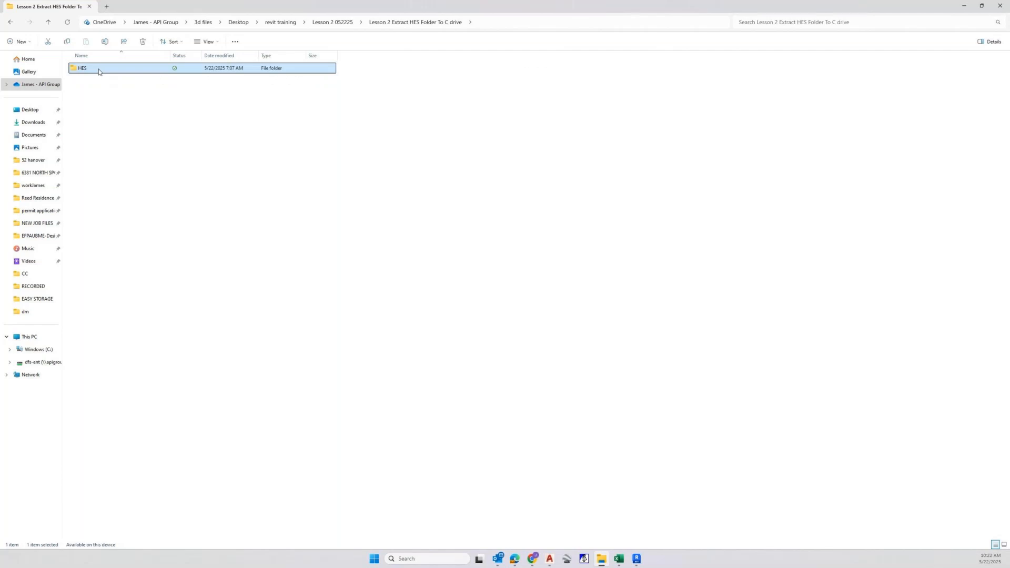
double_click(99, 69)
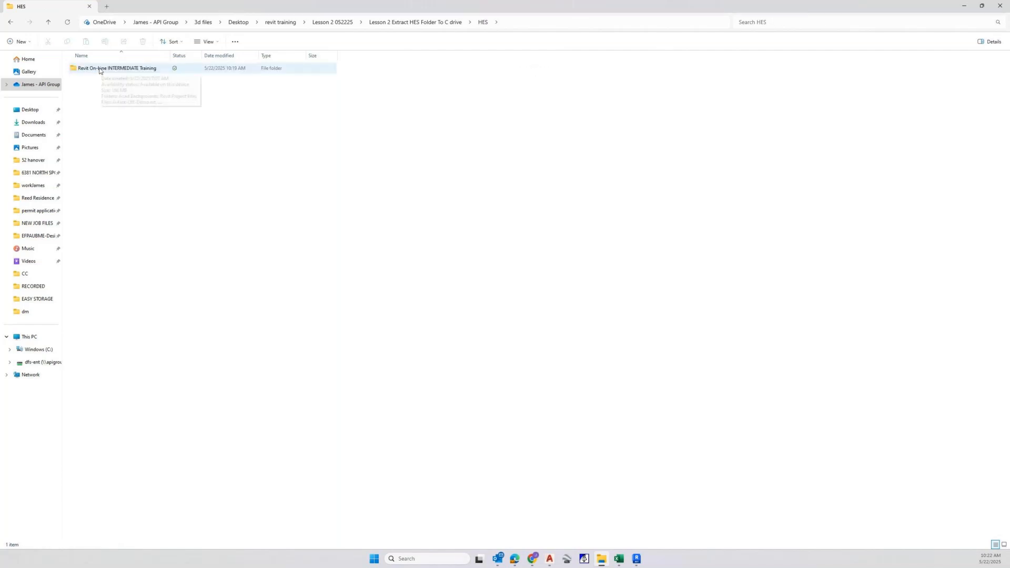
click(99, 70)
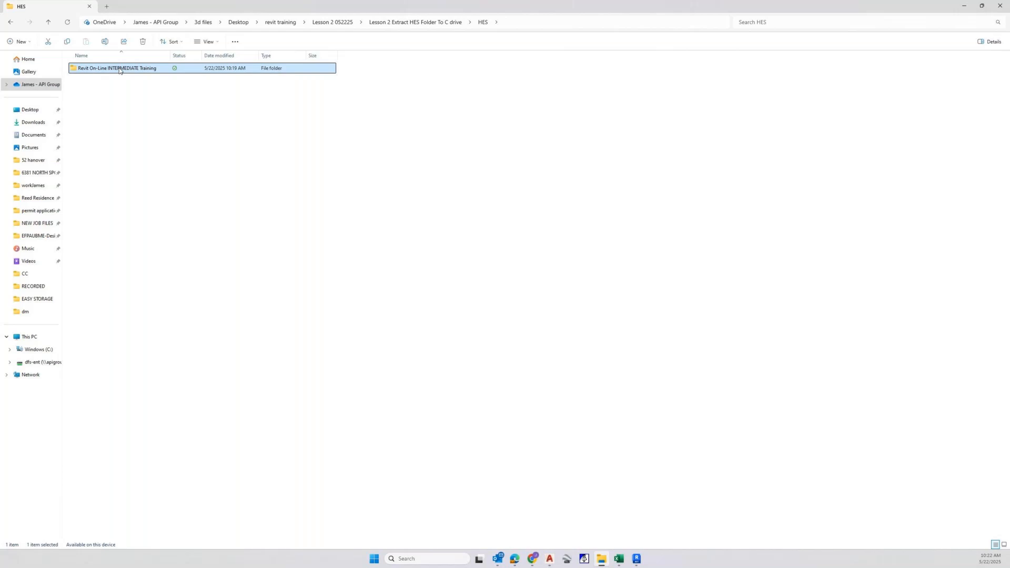
double_click(119, 70)
double_click(112, 73)
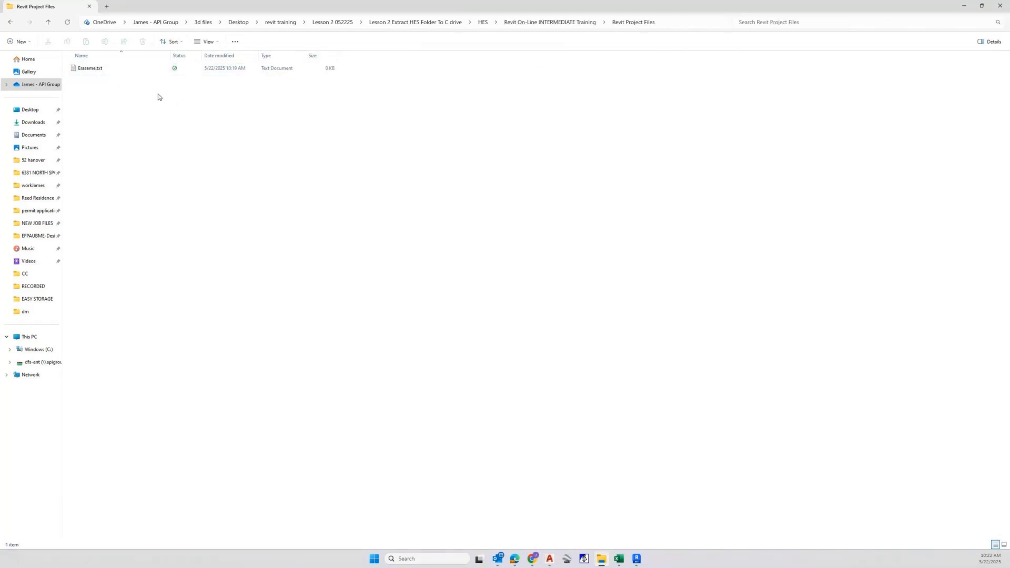
Return to Lesson 2 052225 and browse the extracted HES folder again down to Revit Project Files
drag(234, 125, 64, 63)
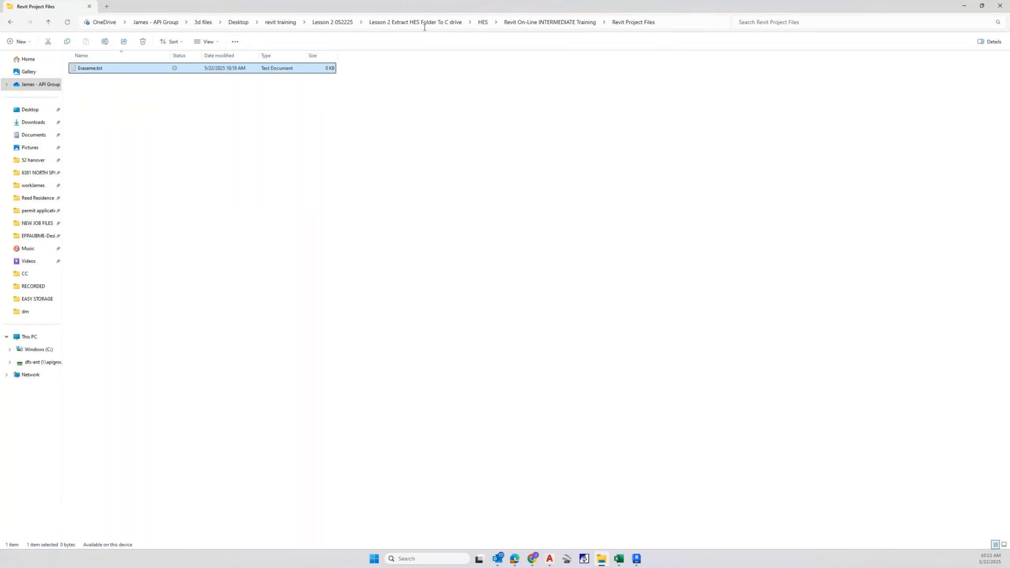
click(361, 22)
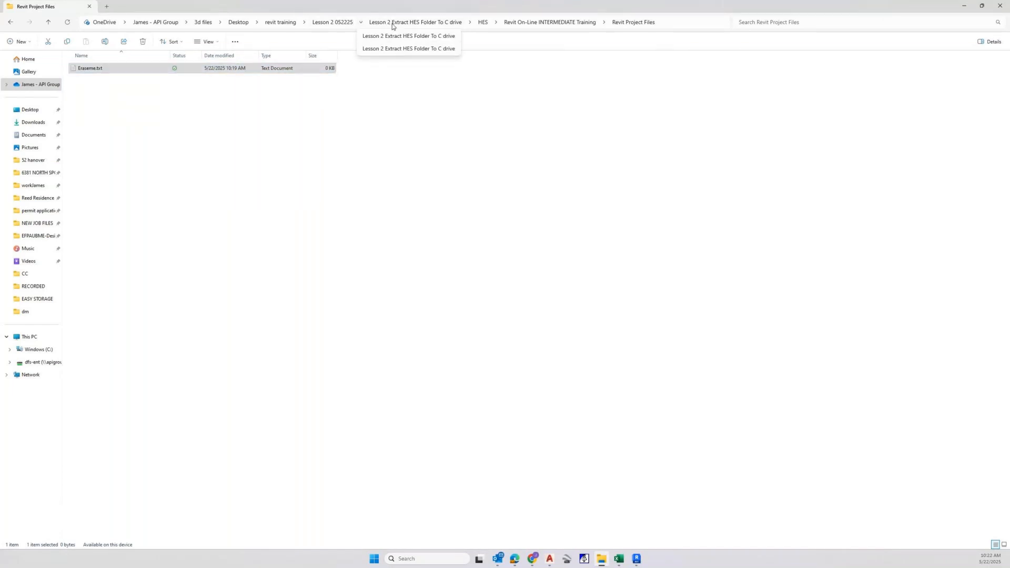
click(327, 24)
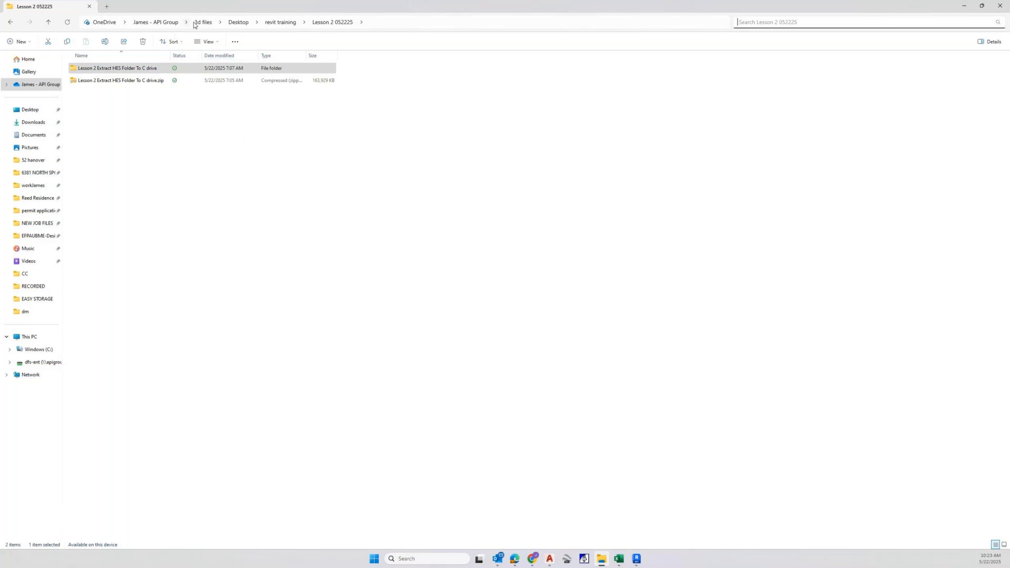
click(236, 23)
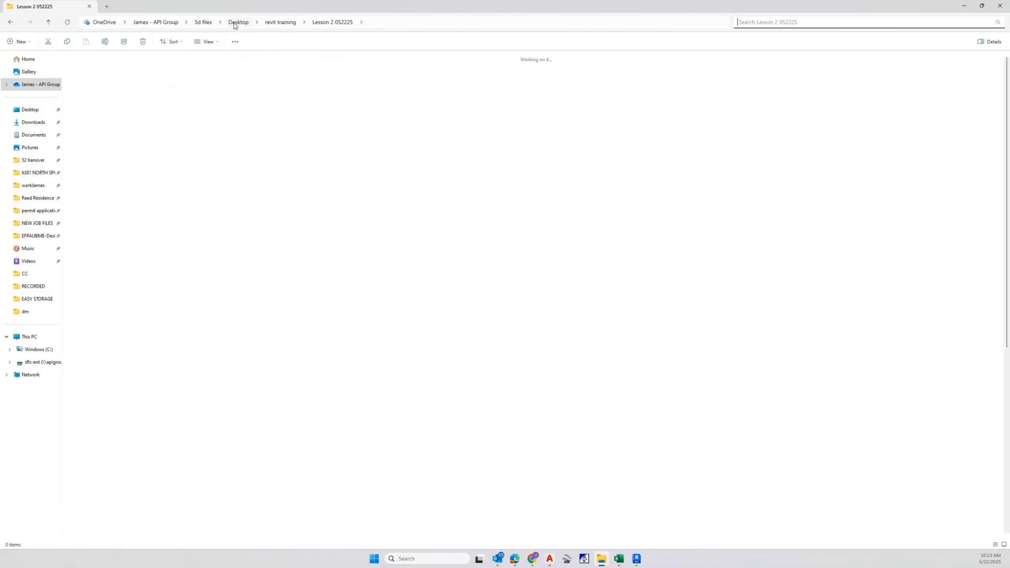
double_click(245, 201)
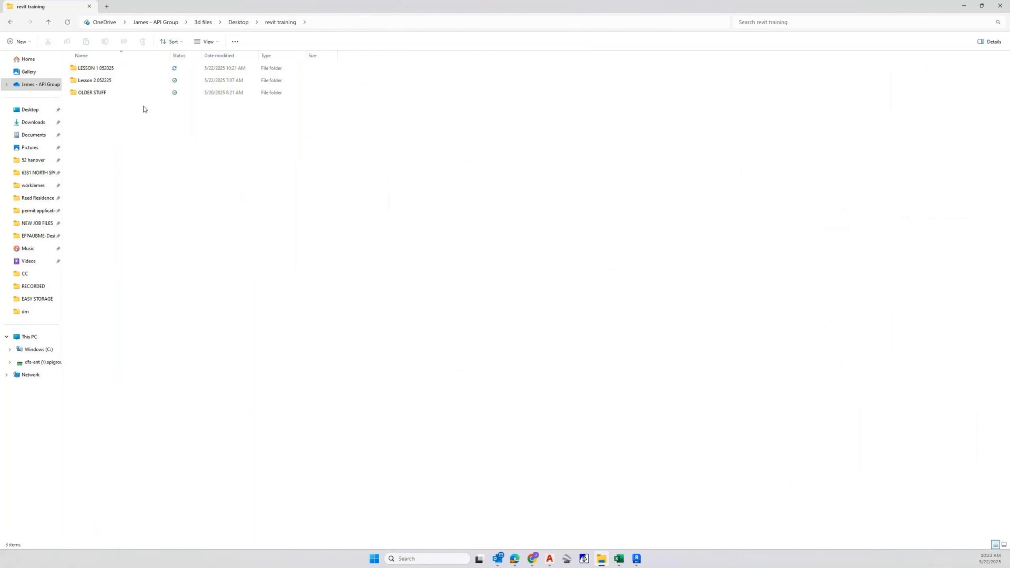
double_click(115, 80)
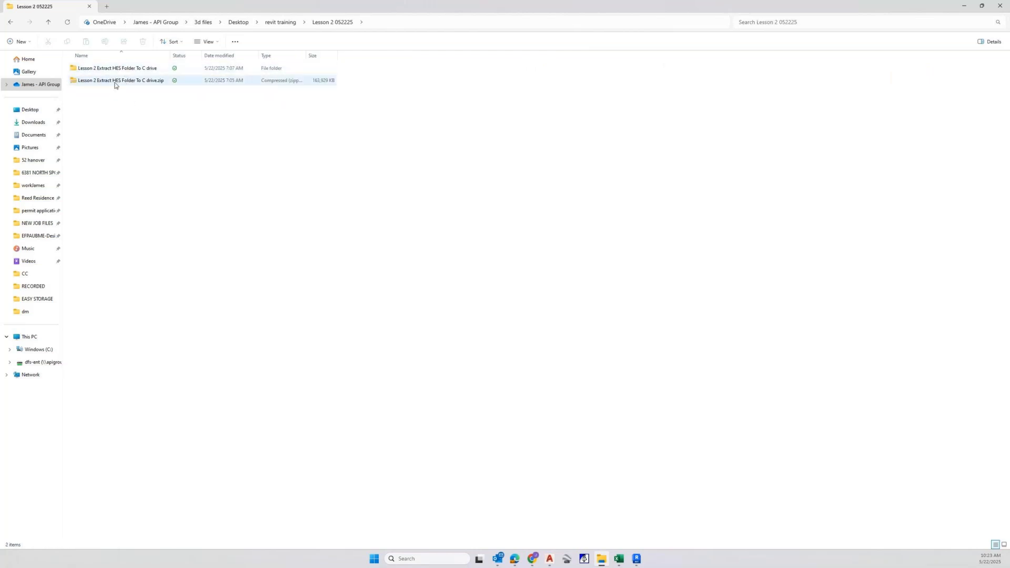
click(115, 83)
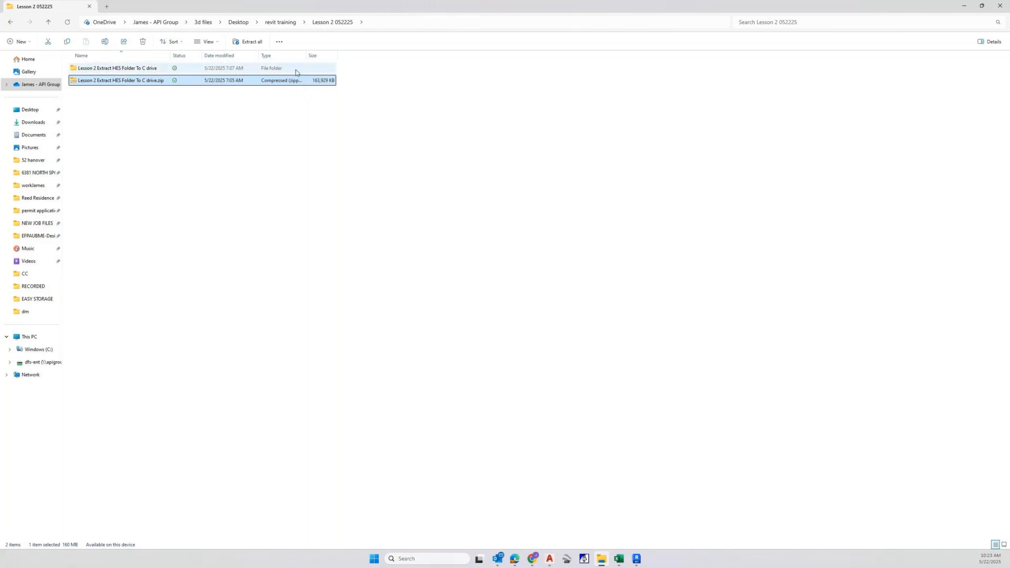
double_click(136, 70)
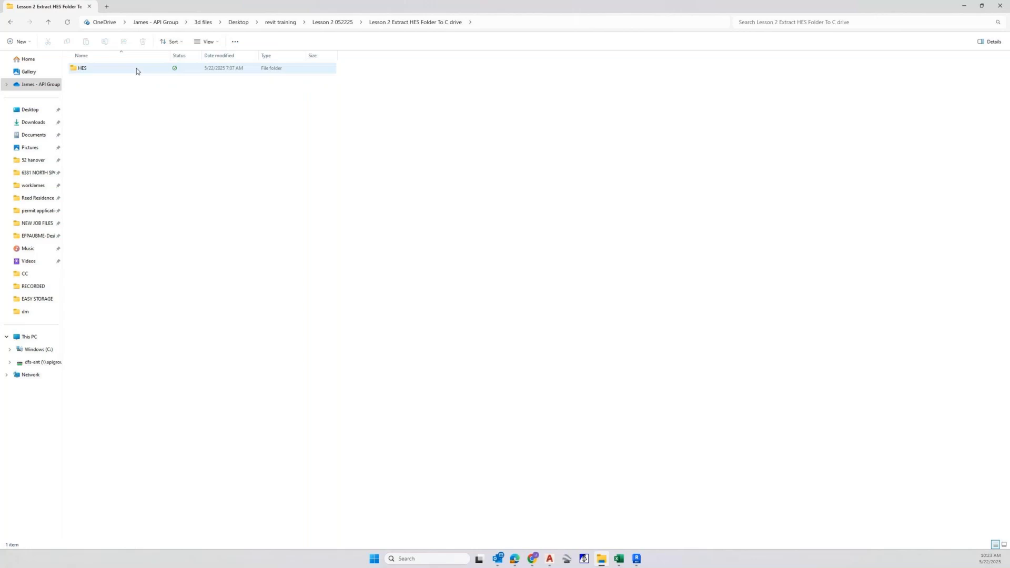
double_click(136, 70)
click(118, 70)
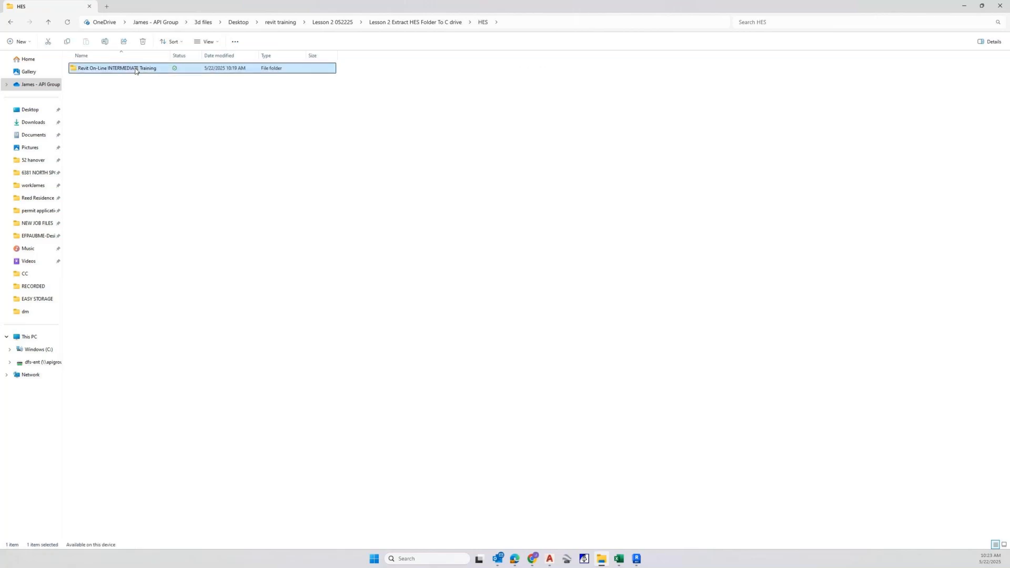
mouse_move(118, 69)
mouse_down()
mouse_move(109, 81)
mouse_move(127, 72)
mouse_up()
double_click(127, 71)
double_click(100, 80)
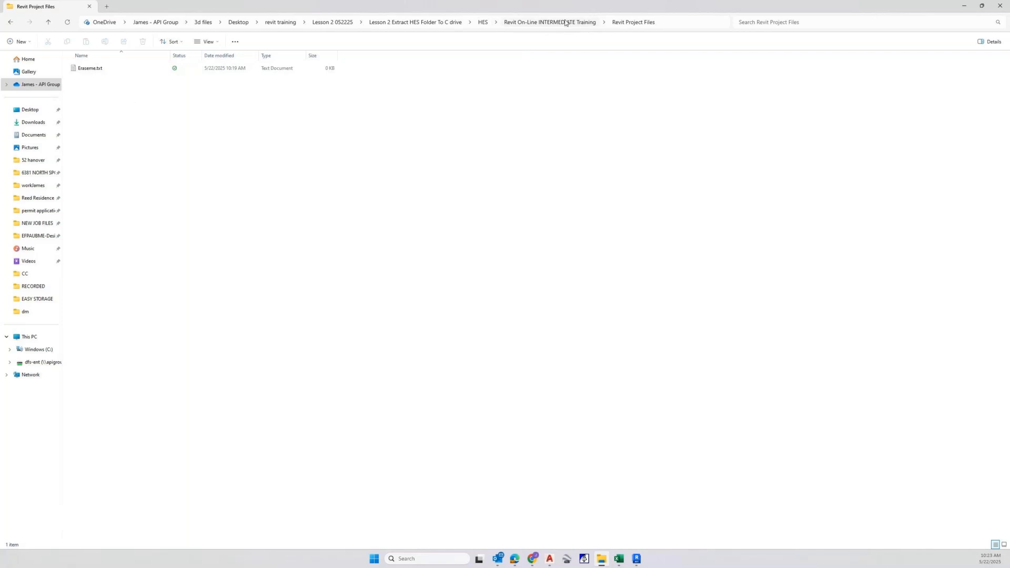
Browse the LESSON 1 052025 files, opening the extracted Lesson 1 HES folder down to Revit On-Line INTERMEDIATE Training
click(481, 22)
click(345, 24)
click(269, 23)
click(108, 71)
double_click(107, 71)
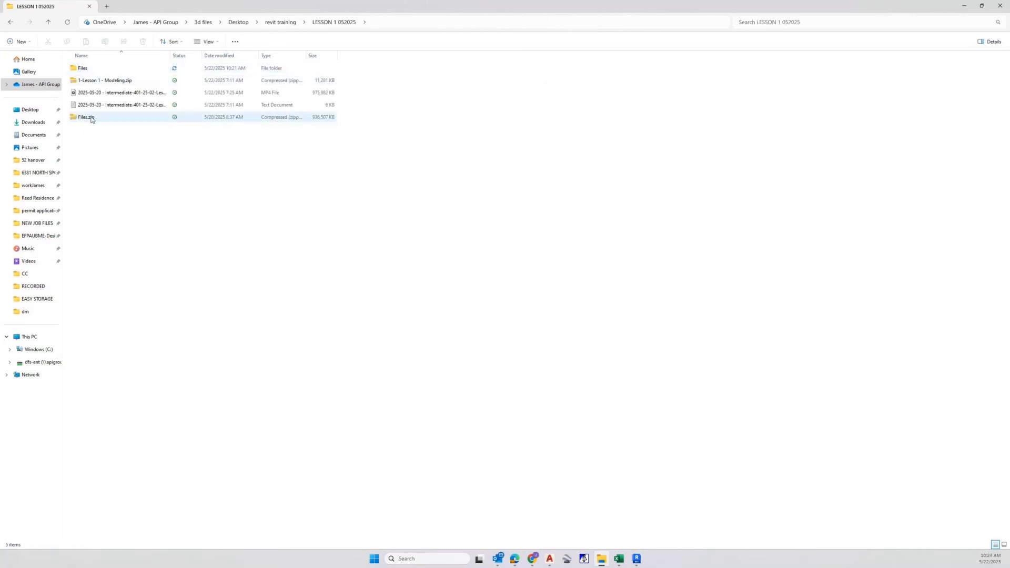
click(97, 72)
double_click(97, 72)
click(102, 80)
double_click(101, 80)
double_click(100, 69)
double_click(99, 71)
click(99, 69)
double_click(99, 69)
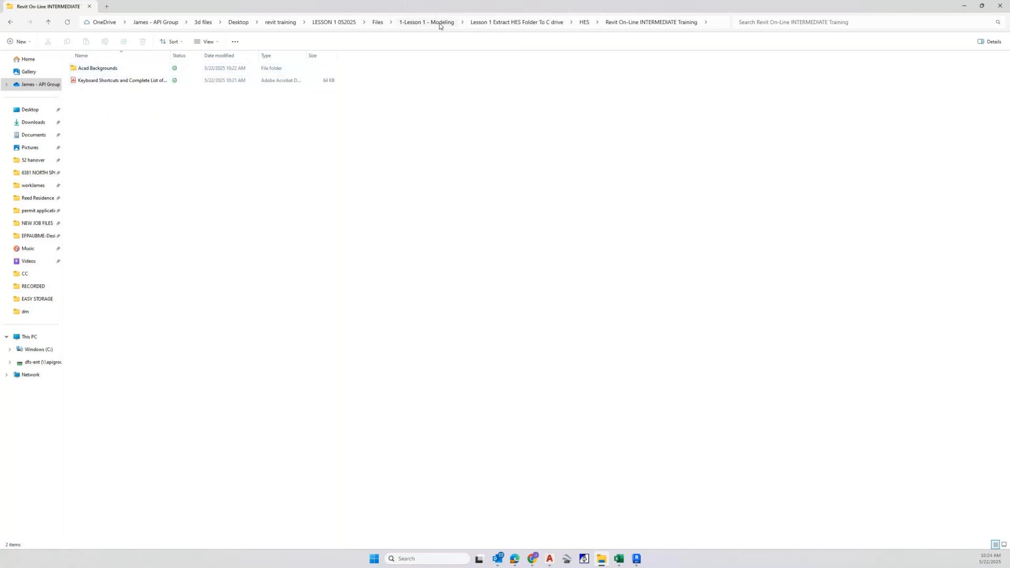
click(513, 22)
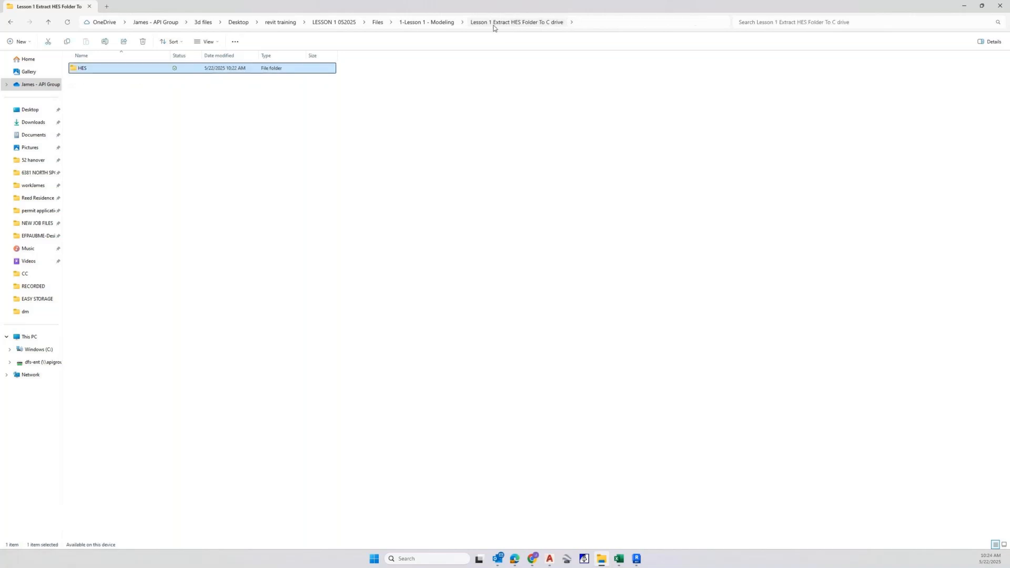
click(440, 22)
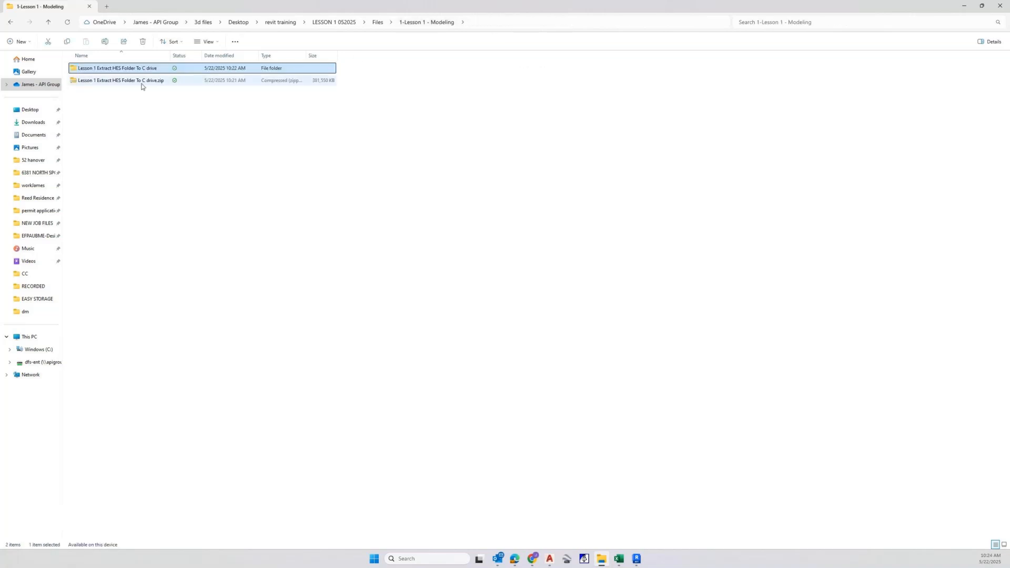
Extract Lesson 1 Extract HES Folder To C drive.zip again inside 1-Lesson 1 - Modeling and close the extraction window
right_click(147, 68)
click(214, 80)
click(246, 42)
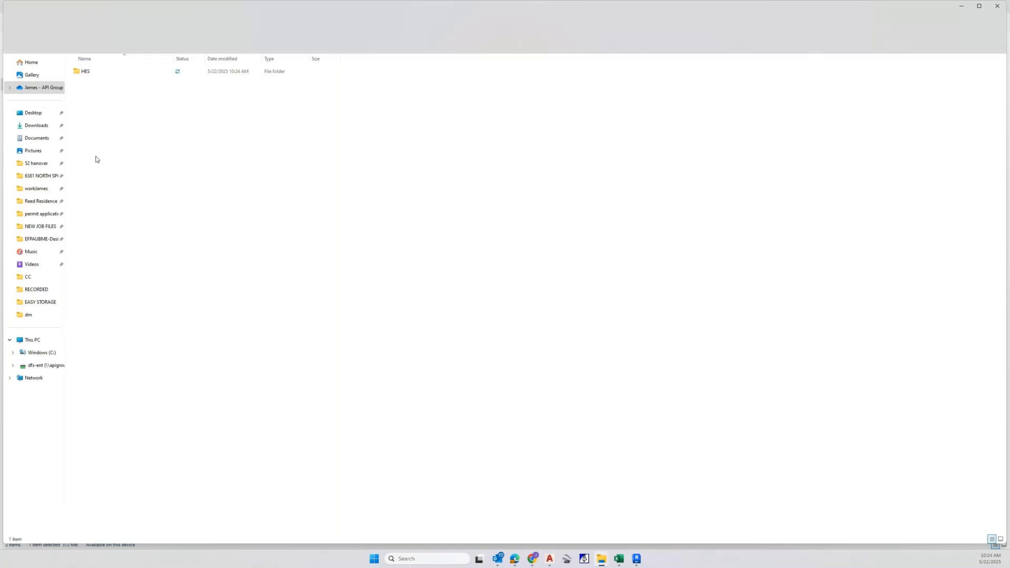
click(997, 6)
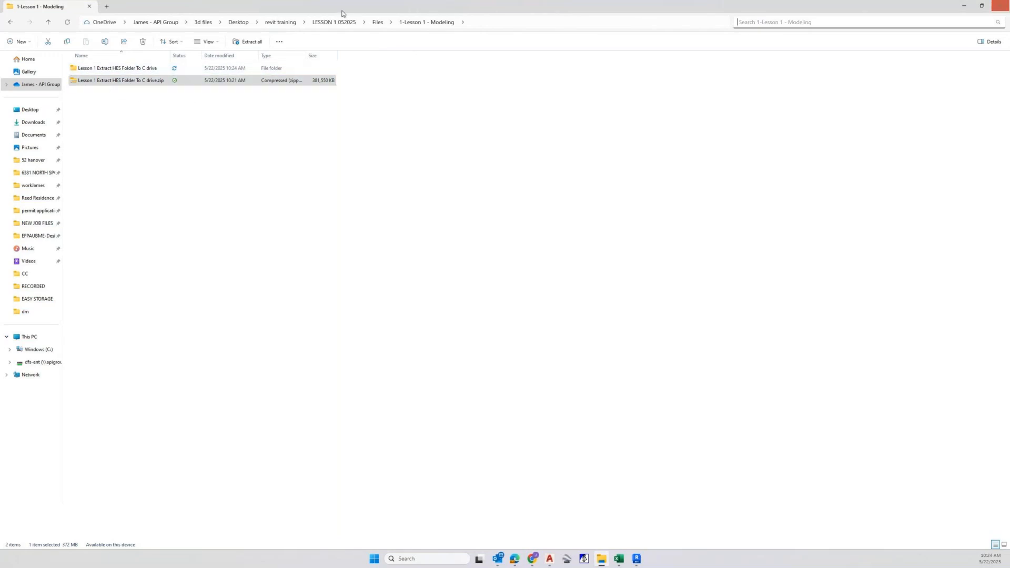
Move Lesson 1 Extract HES Folder To C drive.zip from 1-Lesson 1 - Modeling to the Desktop
click(381, 25)
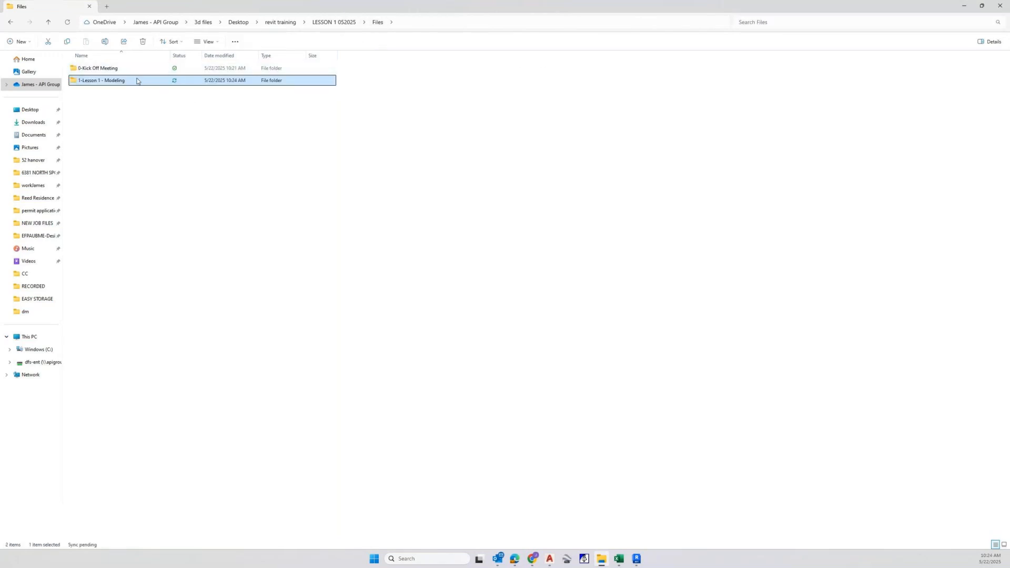
double_click(135, 79)
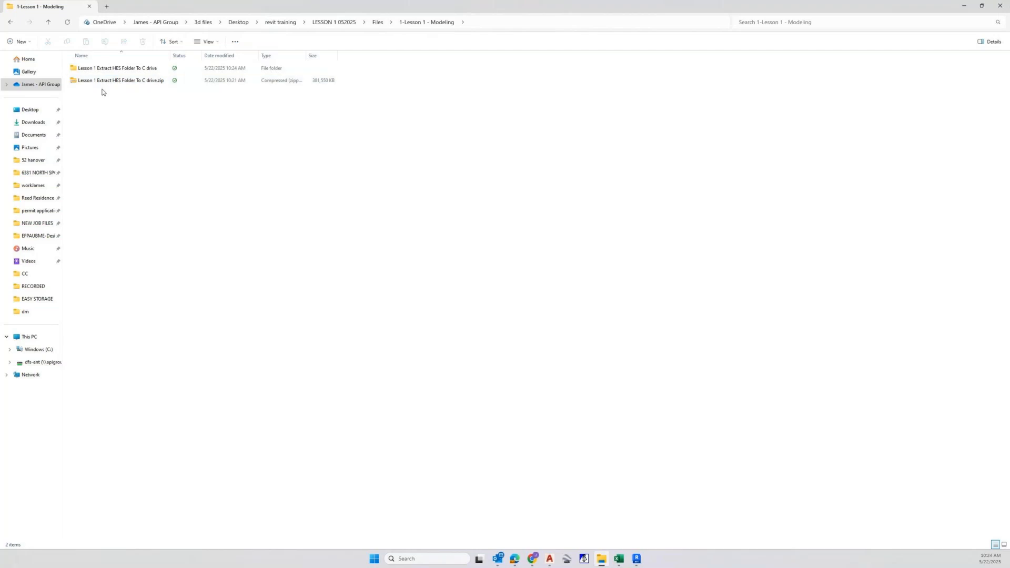
drag(103, 81, 25, 110)
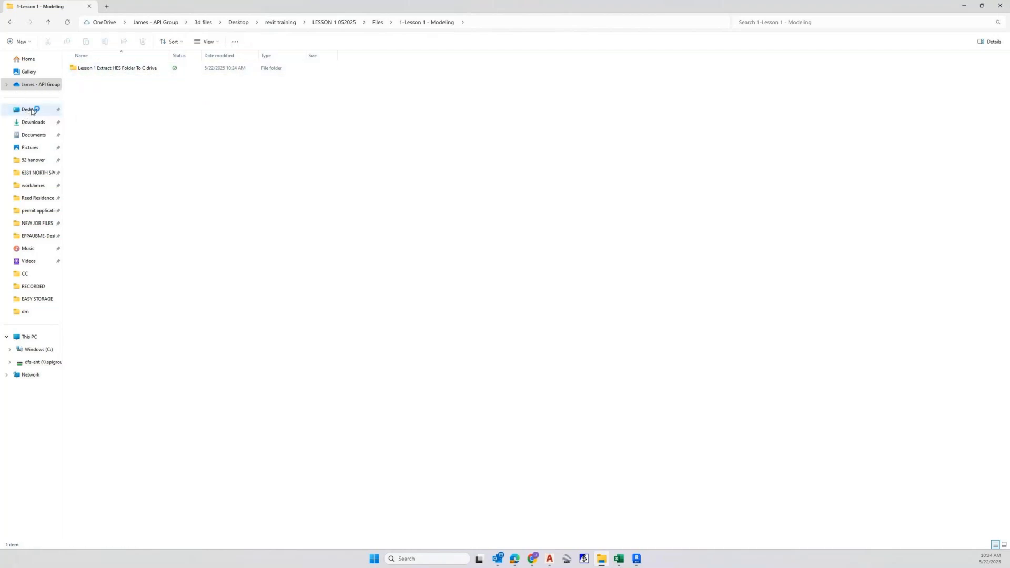
click(29, 111)
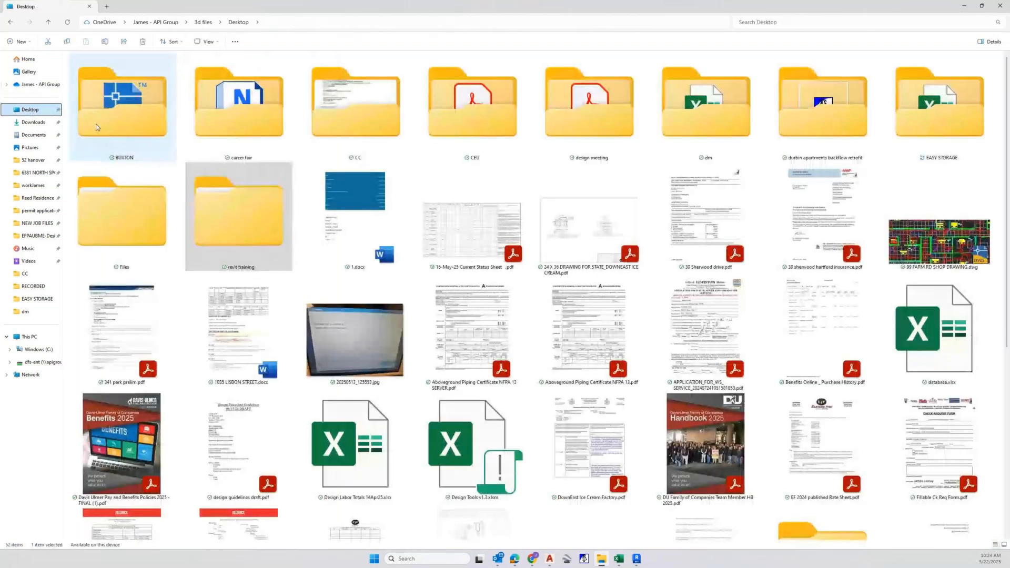
click(239, 215)
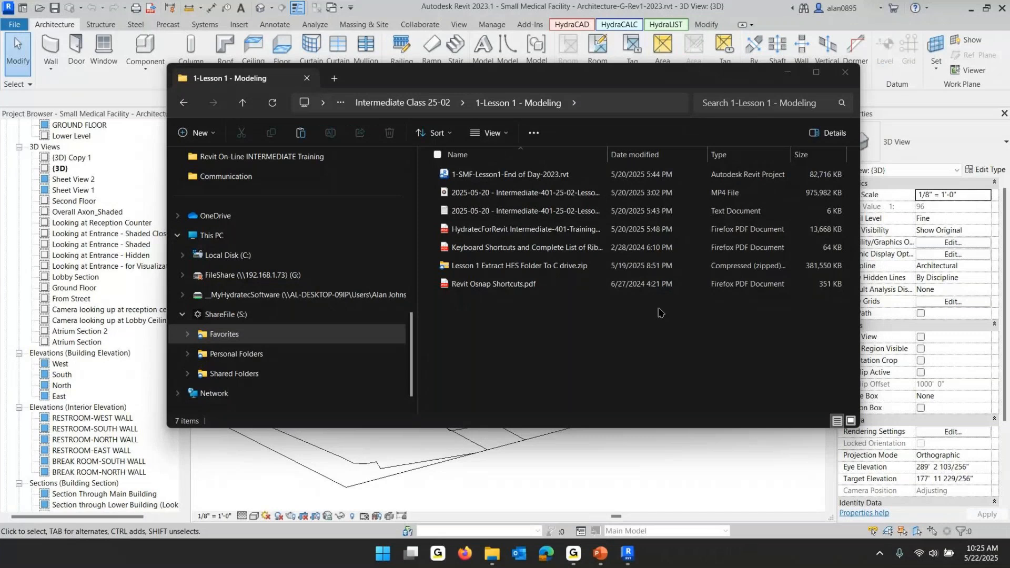
Browse the ShareFile 0-Kick Off Meeting zip, Extract HES Folder To C drive.zip, down to its Revit Project Files folder
click(420, 104)
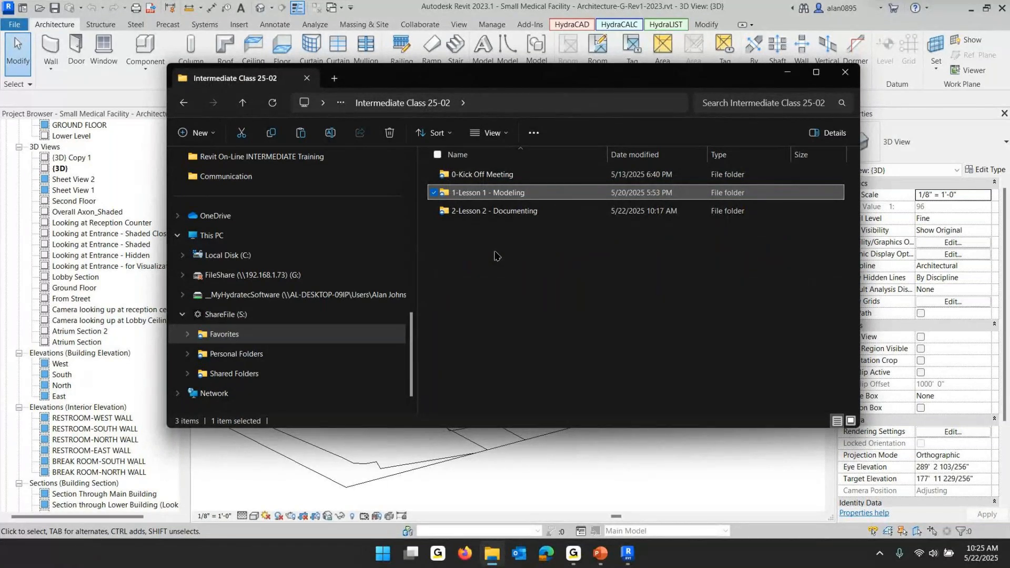
double_click(470, 174)
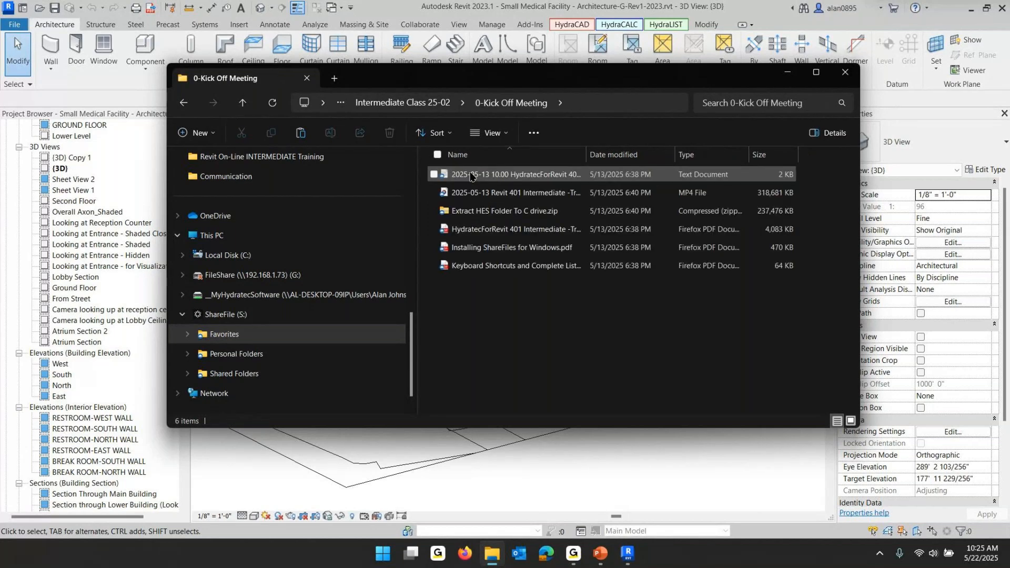
click(499, 210)
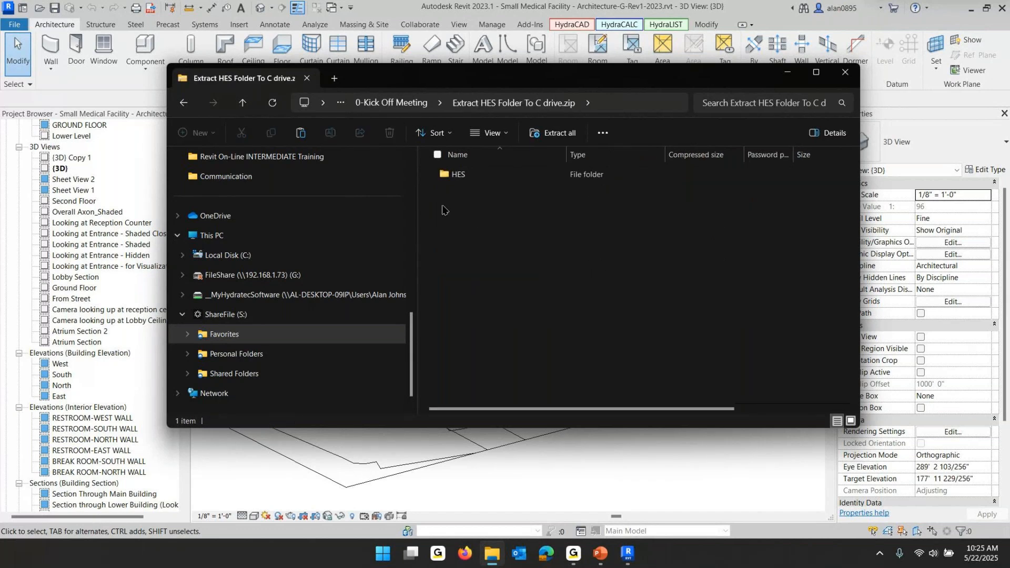
double_click(451, 178)
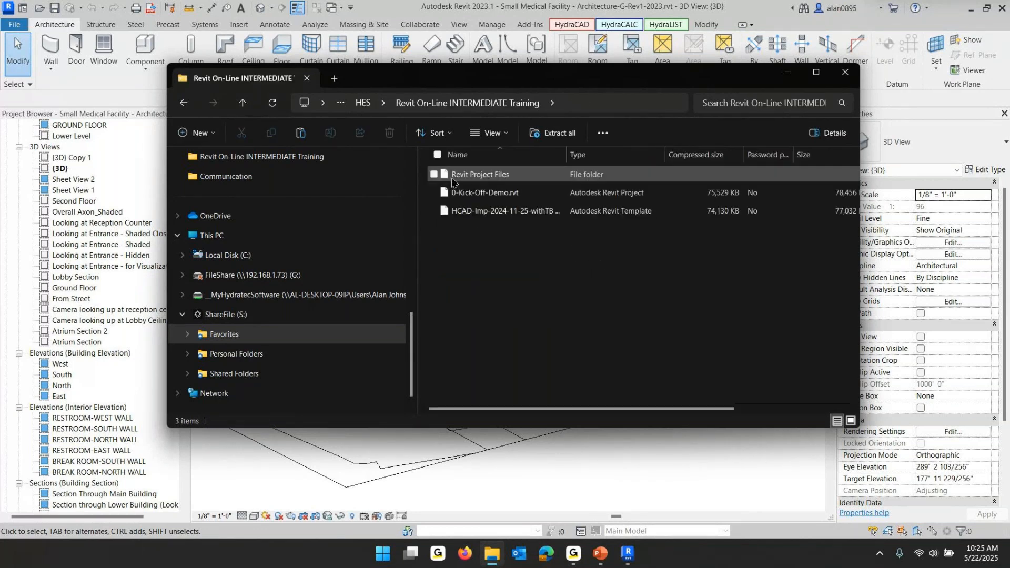
double_click(451, 178)
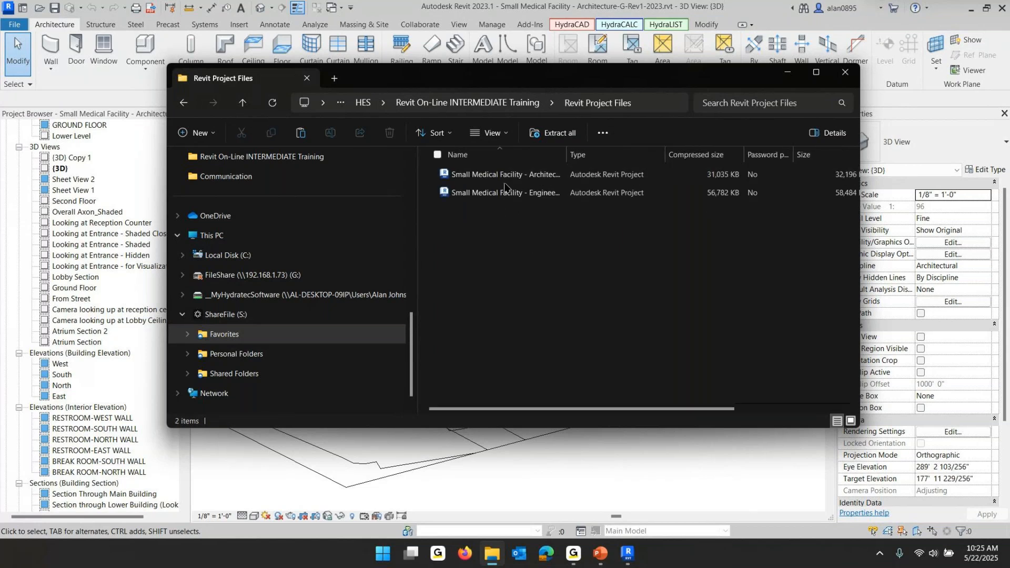
Browse back up the ShareFile zip folders to 0-Kick Off Meeting and close the file explorer window
double_click(567, 150)
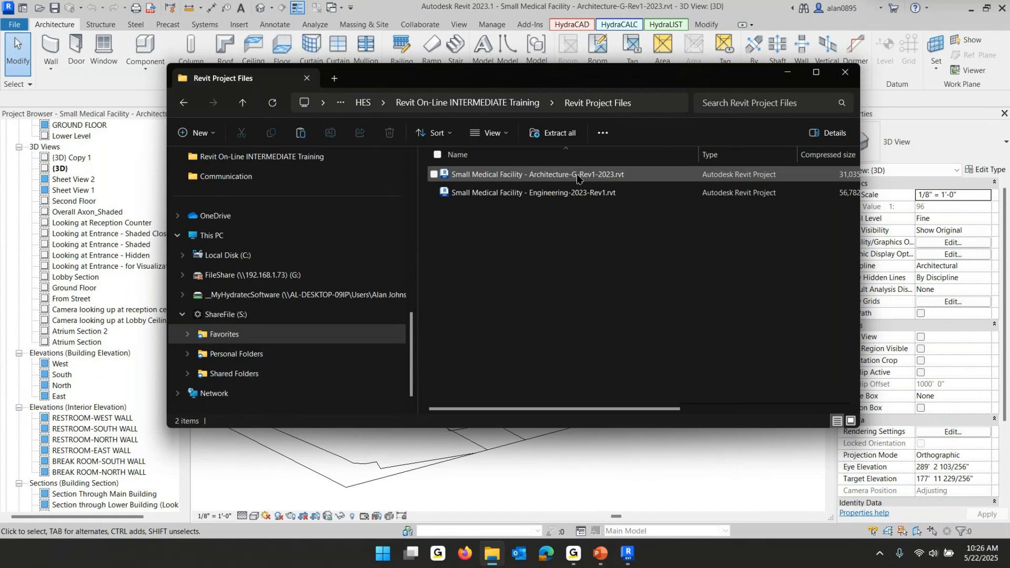
click(474, 105)
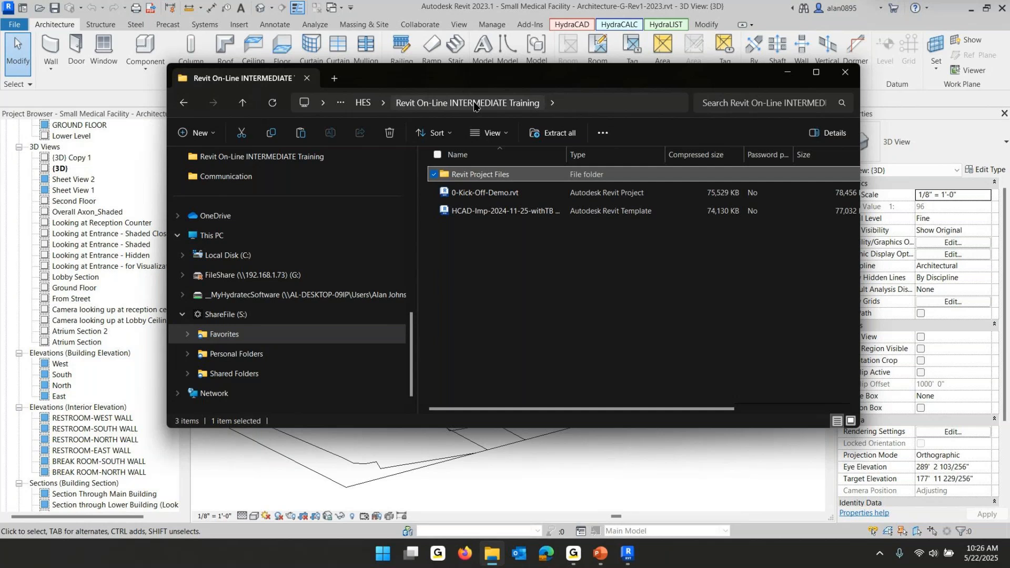
click(361, 103)
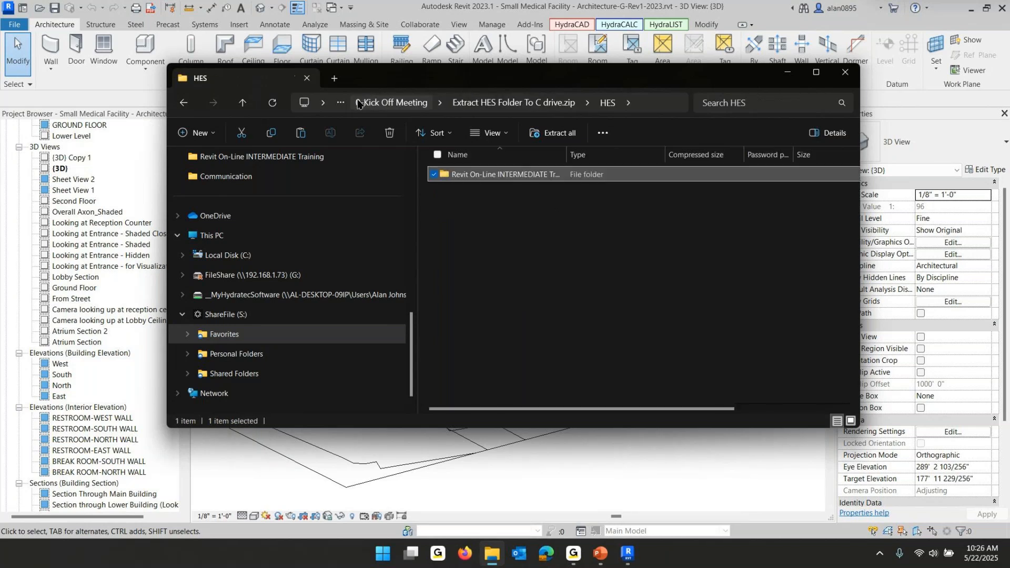
click(384, 103)
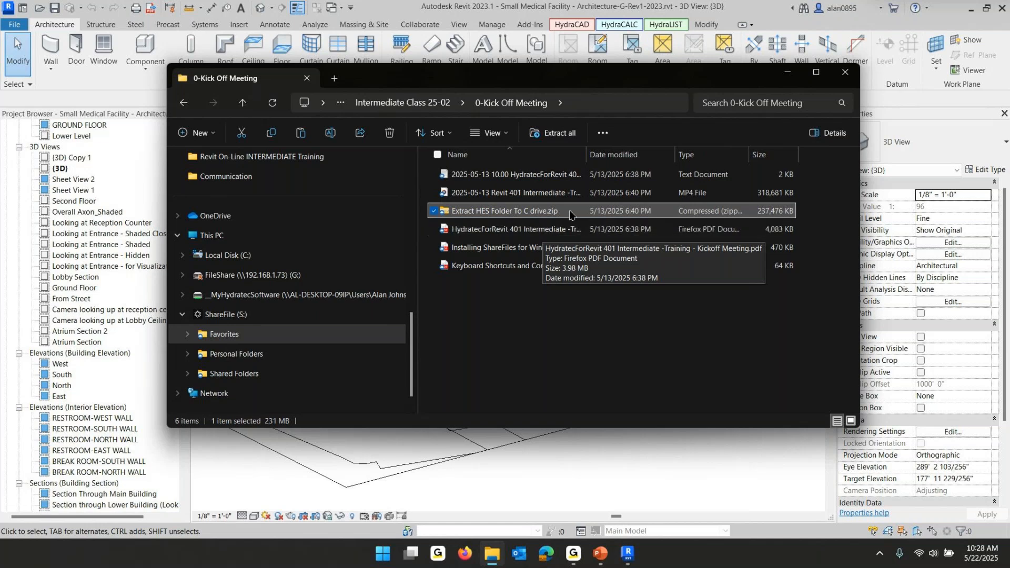
click(845, 74)
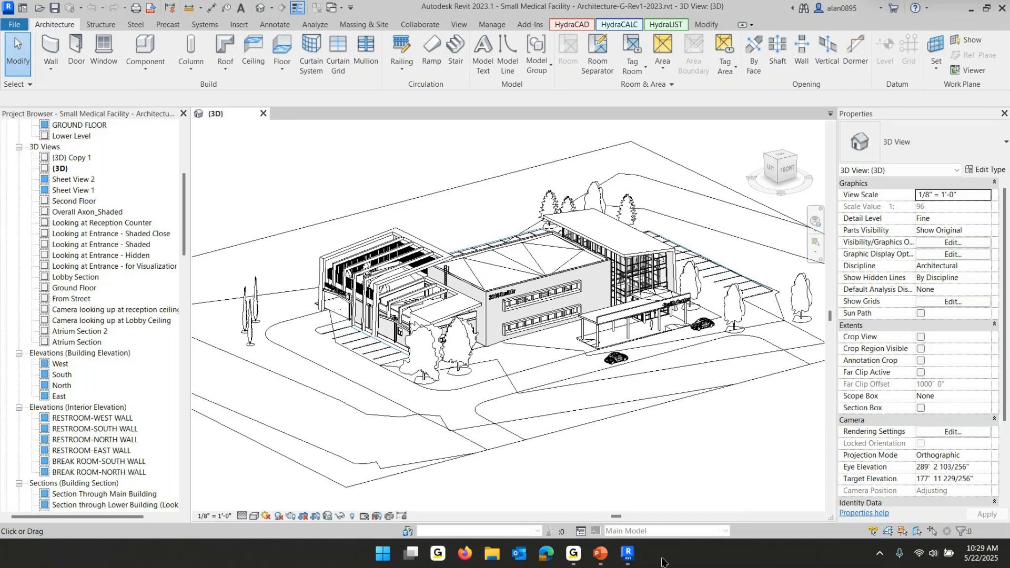
Switch to the PowerPoint Lesson 1 - Modeling slide show, review the open-file slide, and return to Revit
click(599, 554)
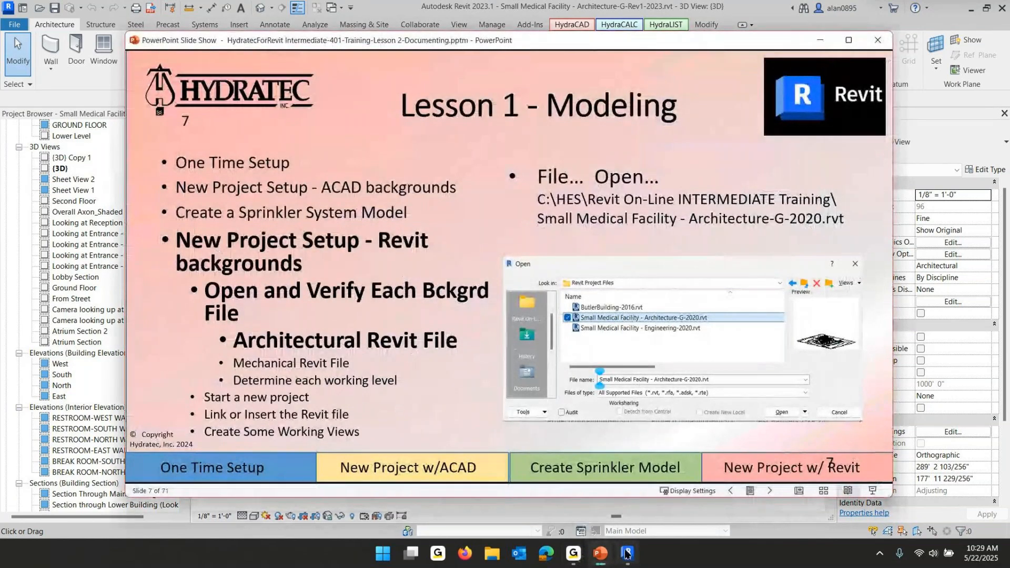
mouse_move(629, 557)
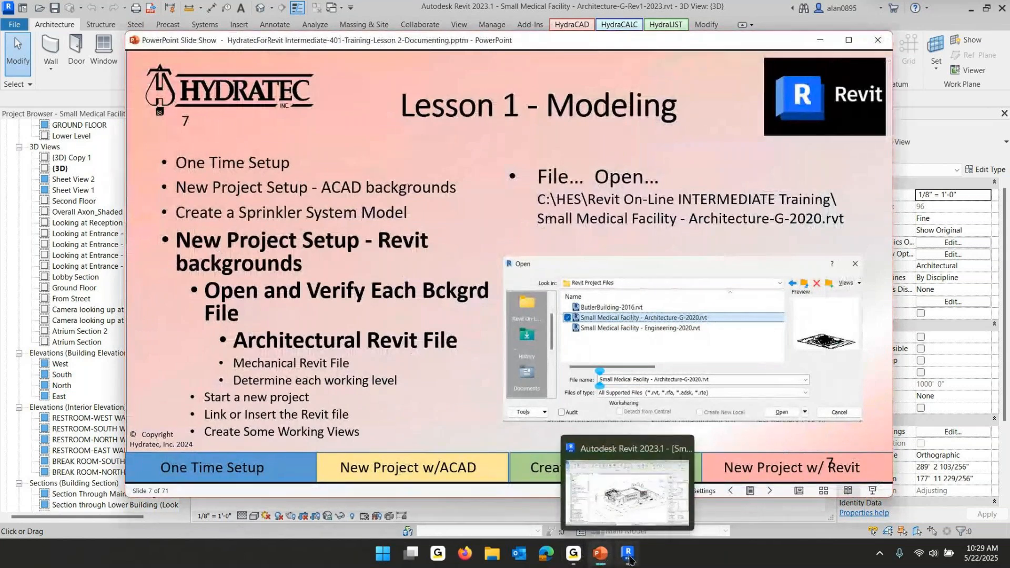
click(629, 555)
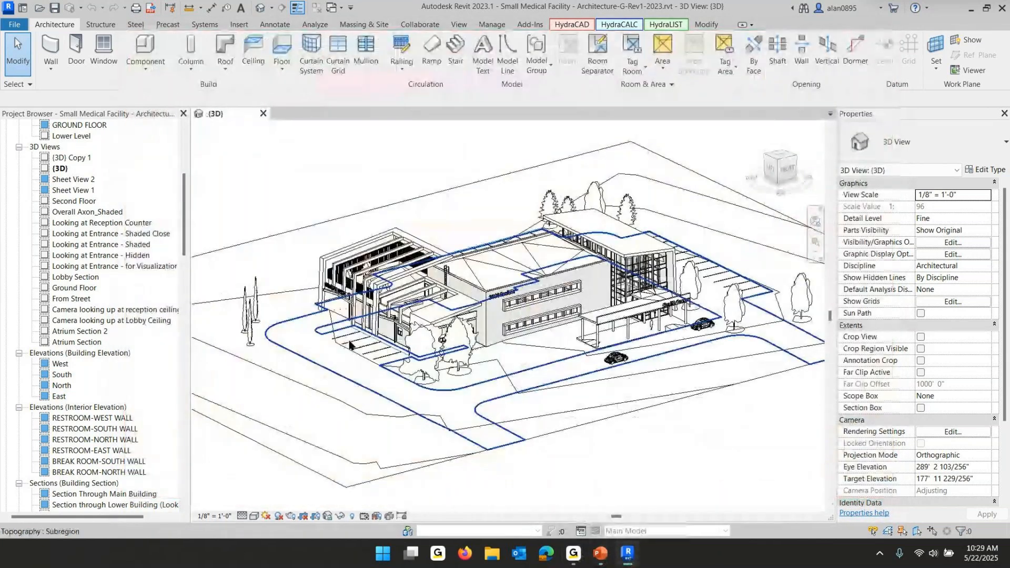
Open the GROUND FLOOR plan and, from it, the Section Balcony overlooking Reception view
scroll(82, 126, up, 6)
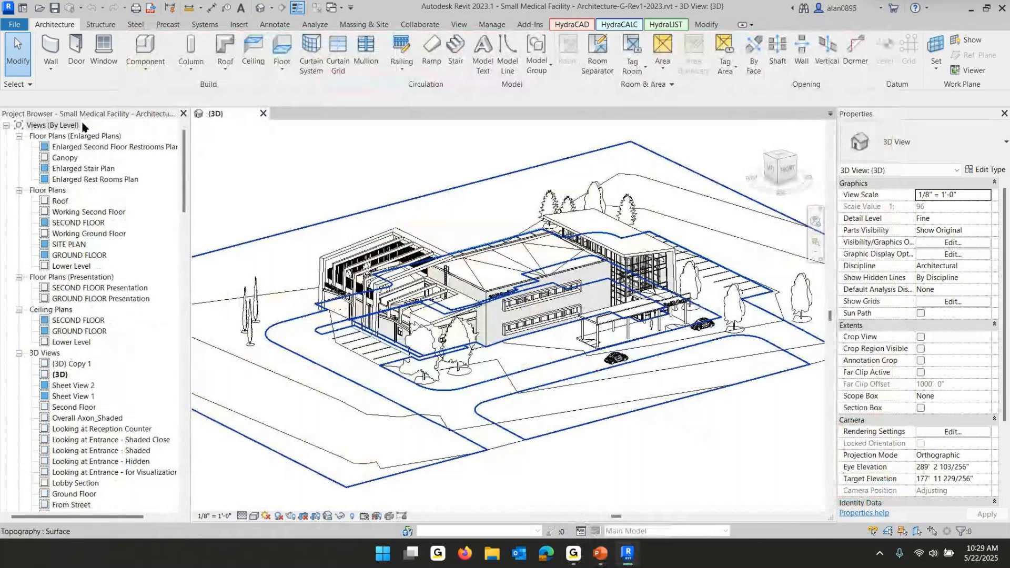
double_click(75, 256)
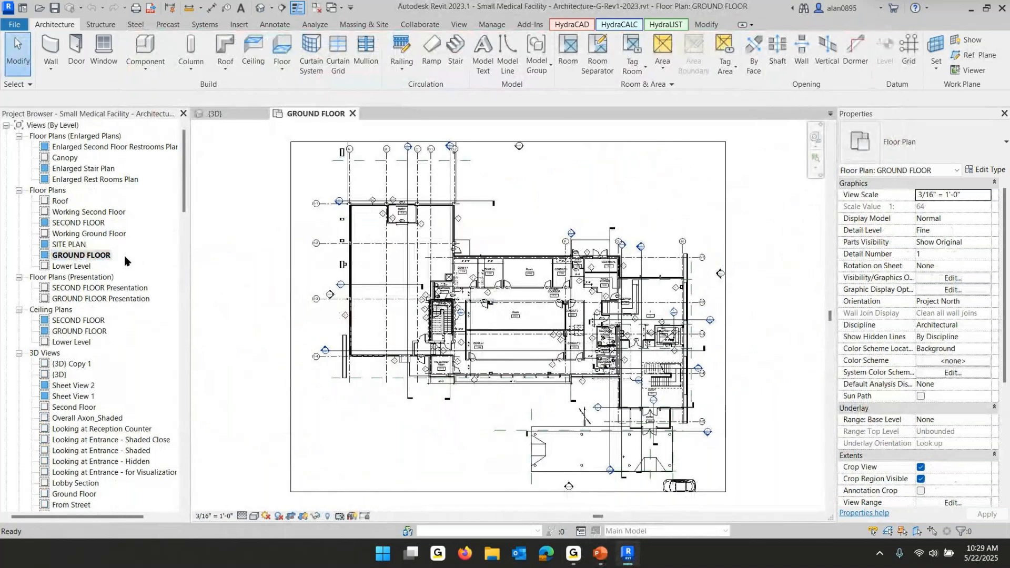
scroll(509, 285, up, 7)
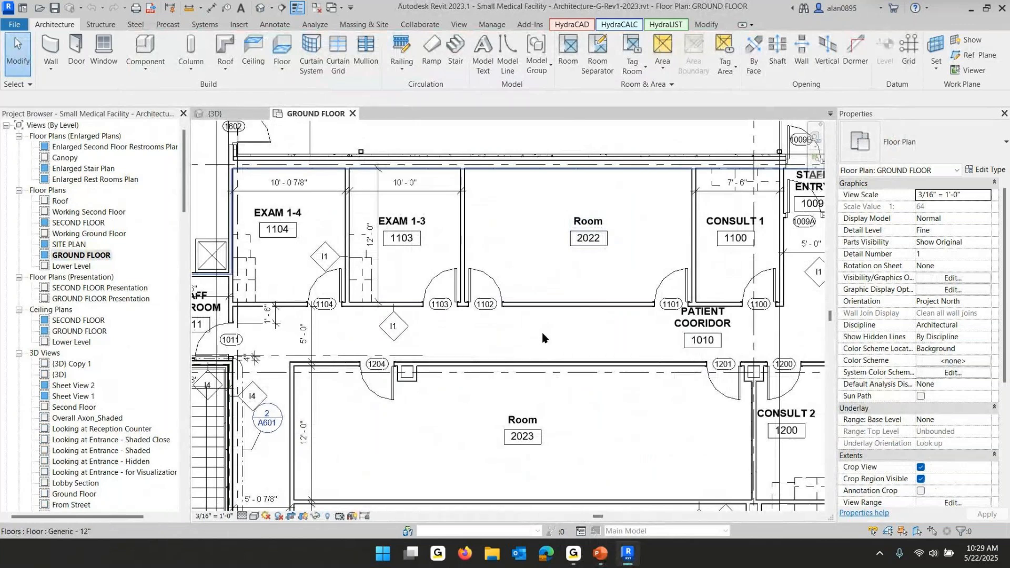
scroll(549, 339, down, 3)
scroll(549, 338, down, 4)
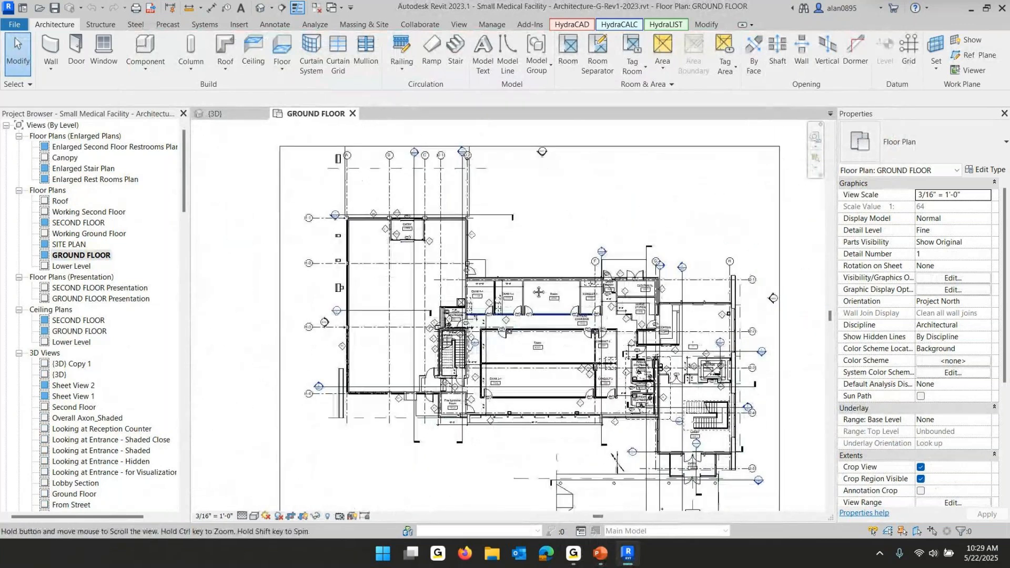
mouse_move(586, 179)
middle_down()
mouse_move(524, 325)
mouse_move(592, 190)
middle_up()
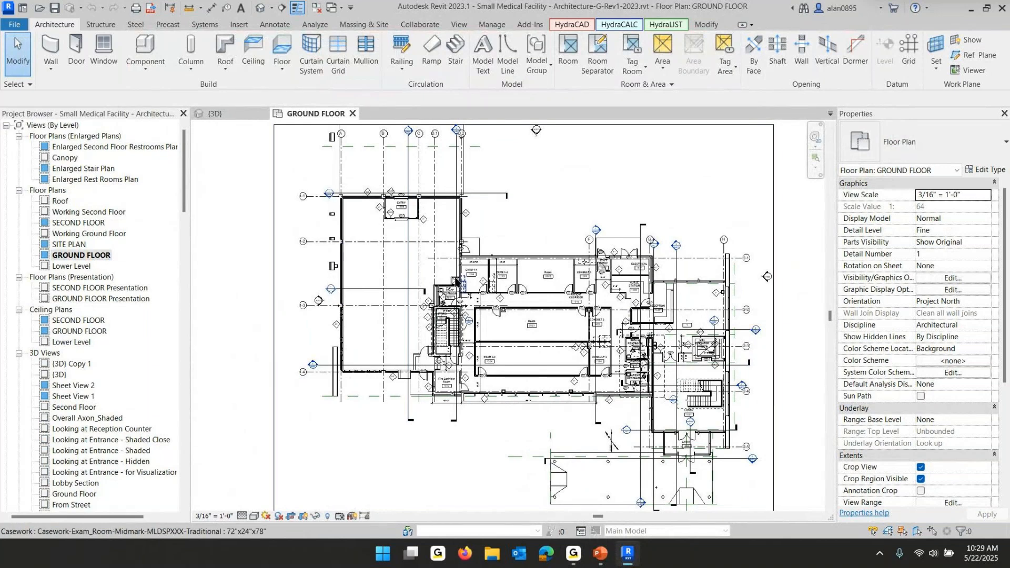
double_click(756, 332)
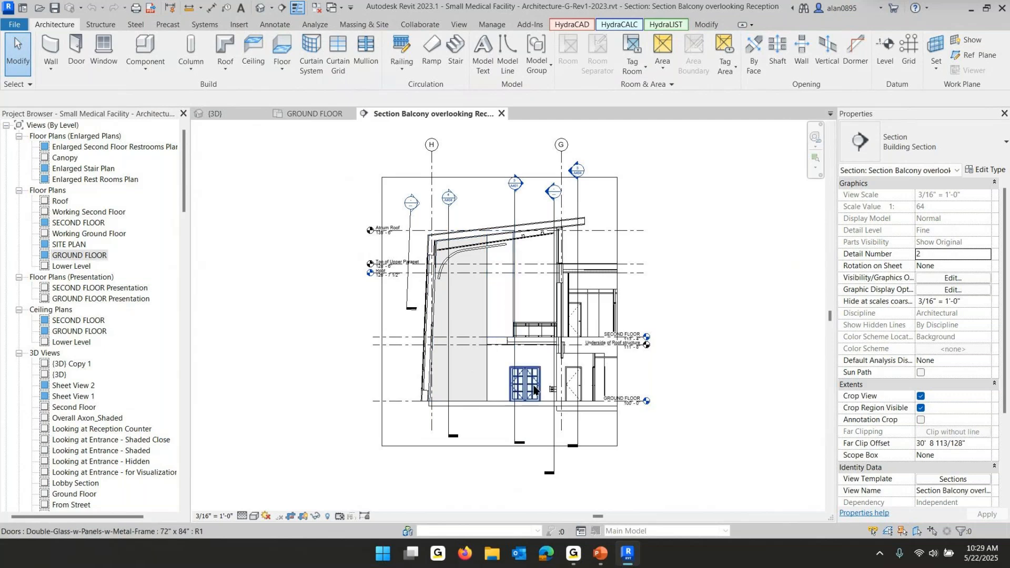
scroll(525, 403, up, 1)
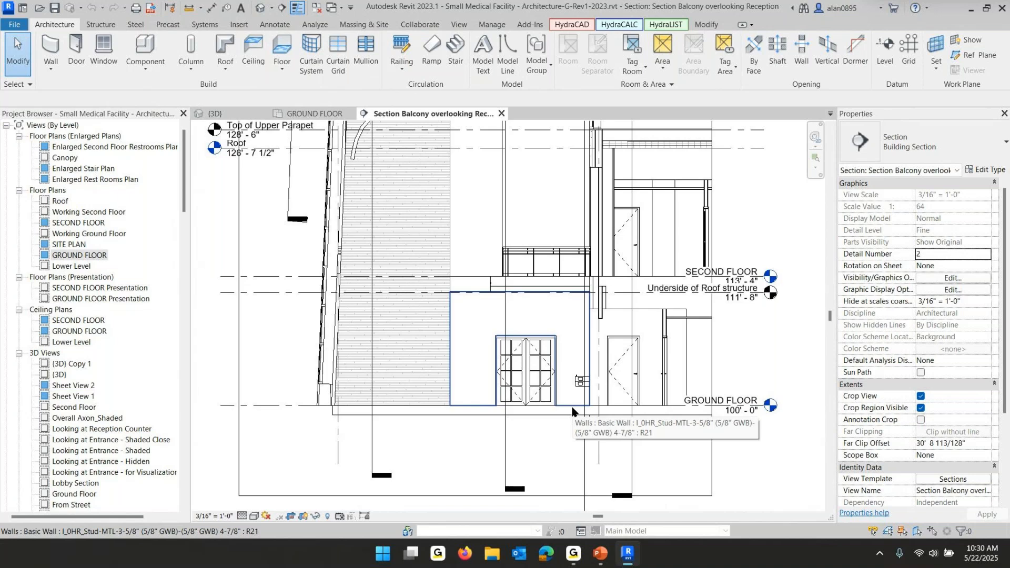
Return to the 3D view and inspect the wrap-around roof at the building entrance
click(231, 111)
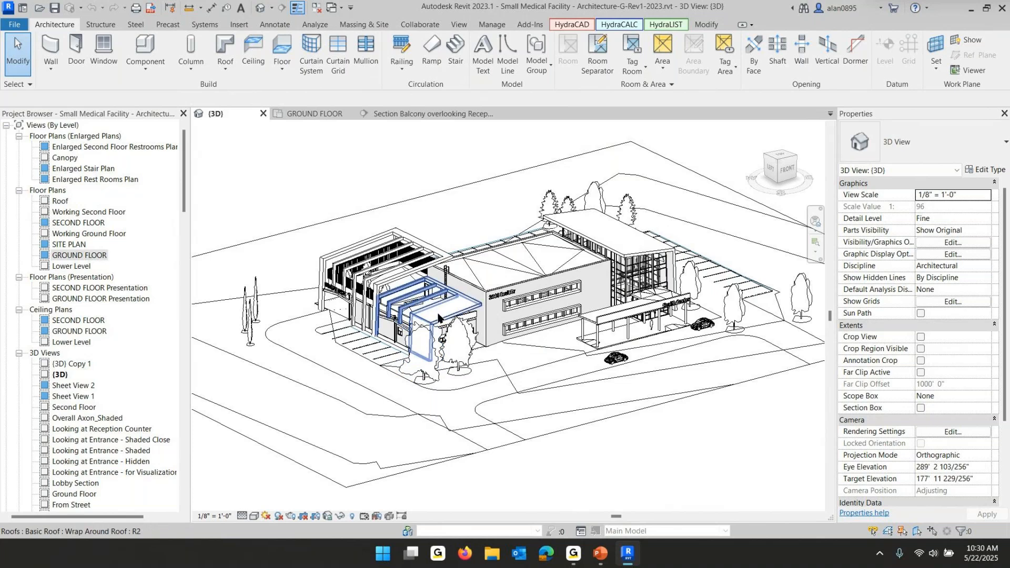
shift+middle_drag(442, 320, 368, 260)
middle_drag(414, 309, 470, 319)
scroll(471, 320, up, 3)
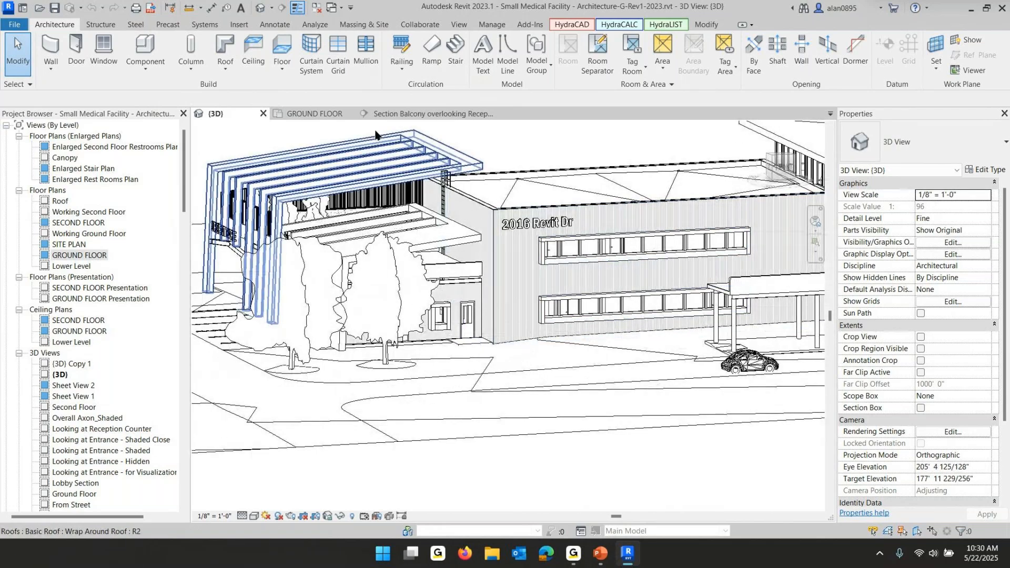
Return to the GROUND FLOOR plan and select the balcony section line to inspect its extent
click(357, 115)
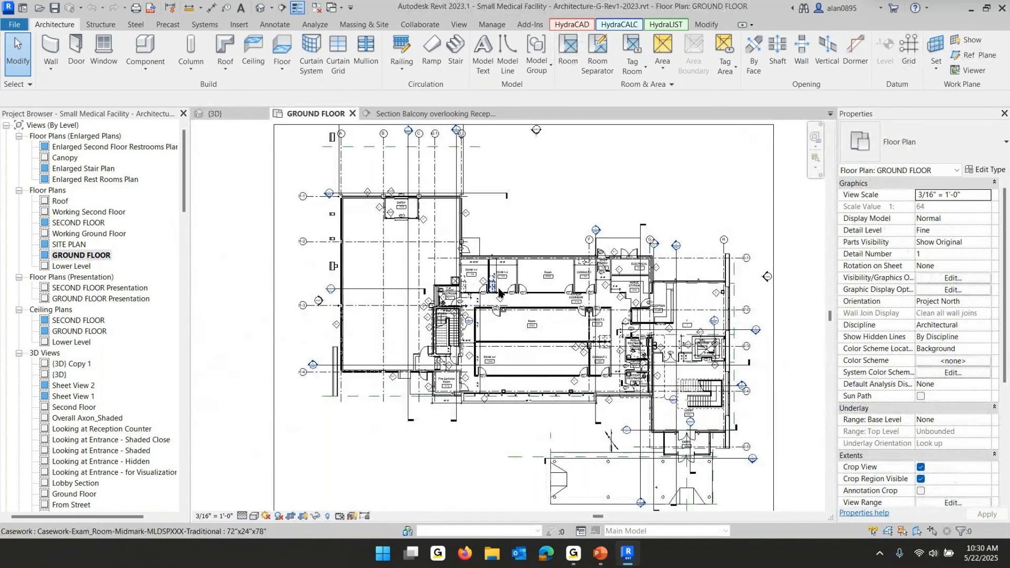
click(741, 329)
drag(619, 329, 316, 330)
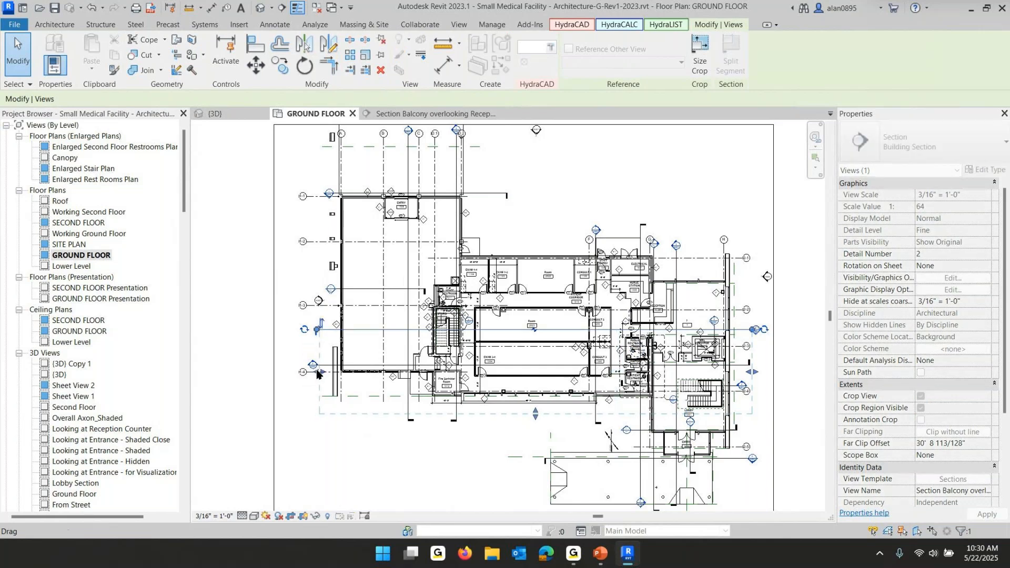
click(801, 234)
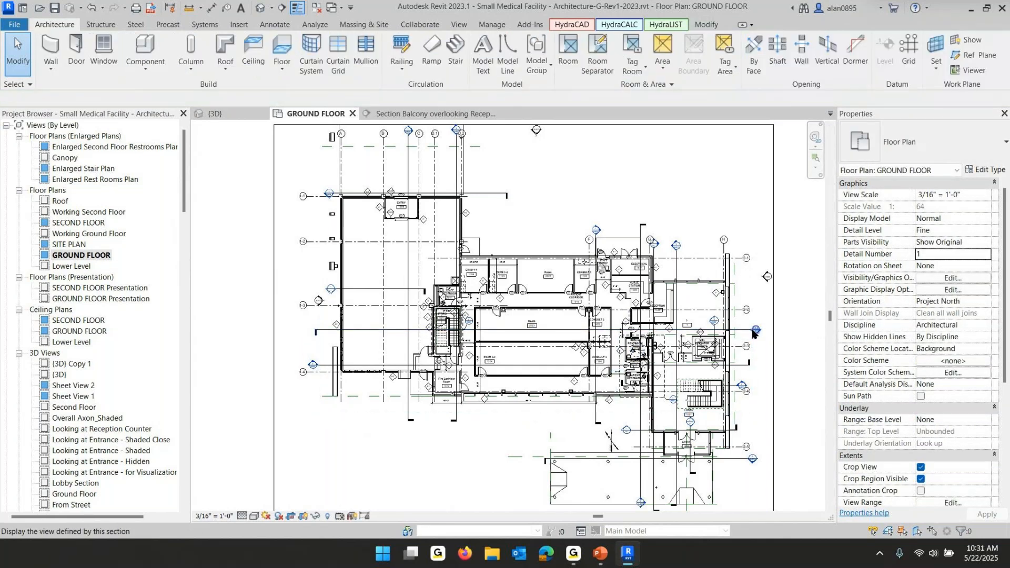
Open the balcony section again and examine the floors, walls and level heads along its length
double_click(755, 331)
scroll(774, 342, down, 4)
middle_drag(773, 342, 346, 334)
scroll(483, 358, up, 6)
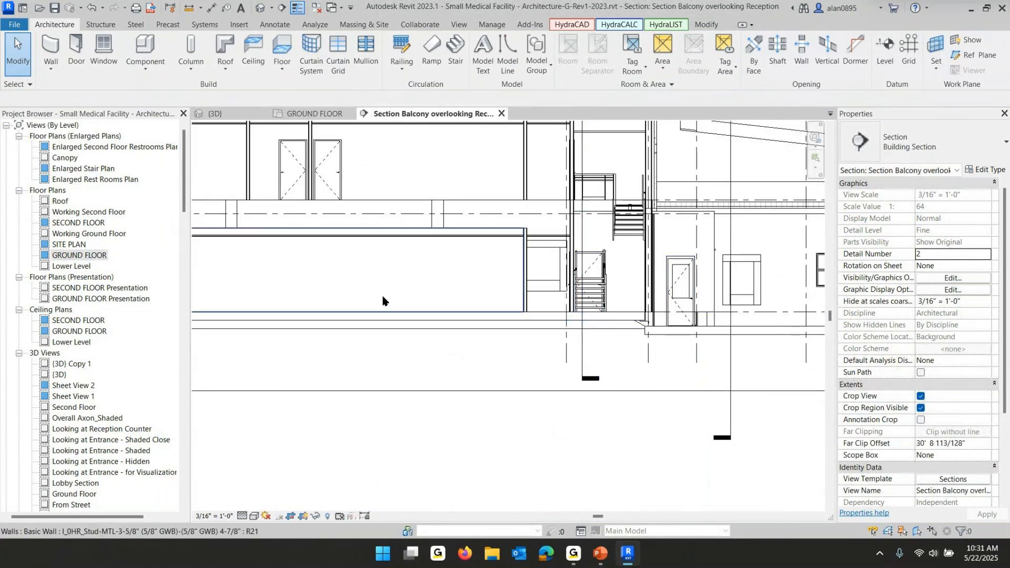
scroll(509, 301, down, 3)
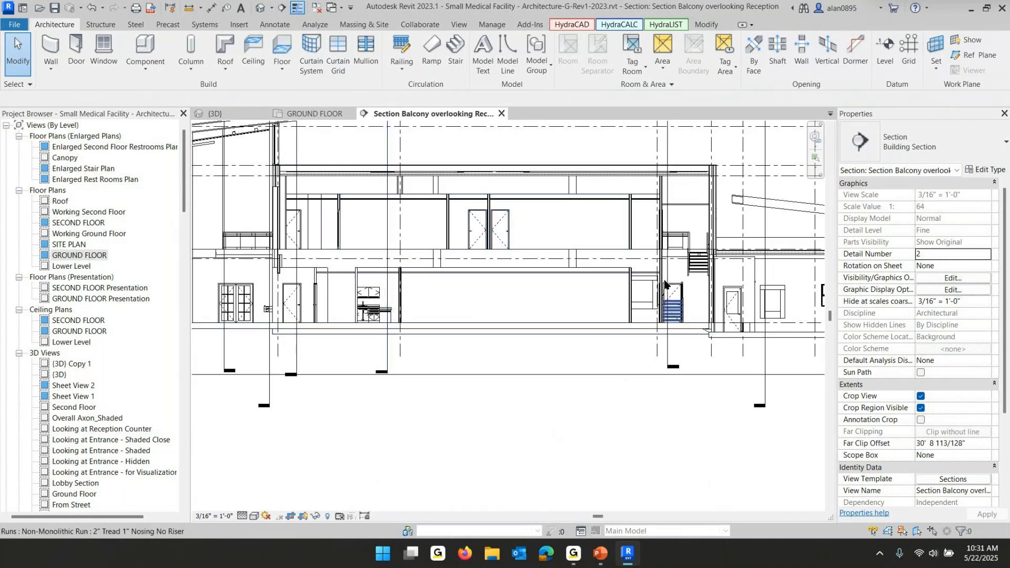
middle_drag(758, 351, 525, 326)
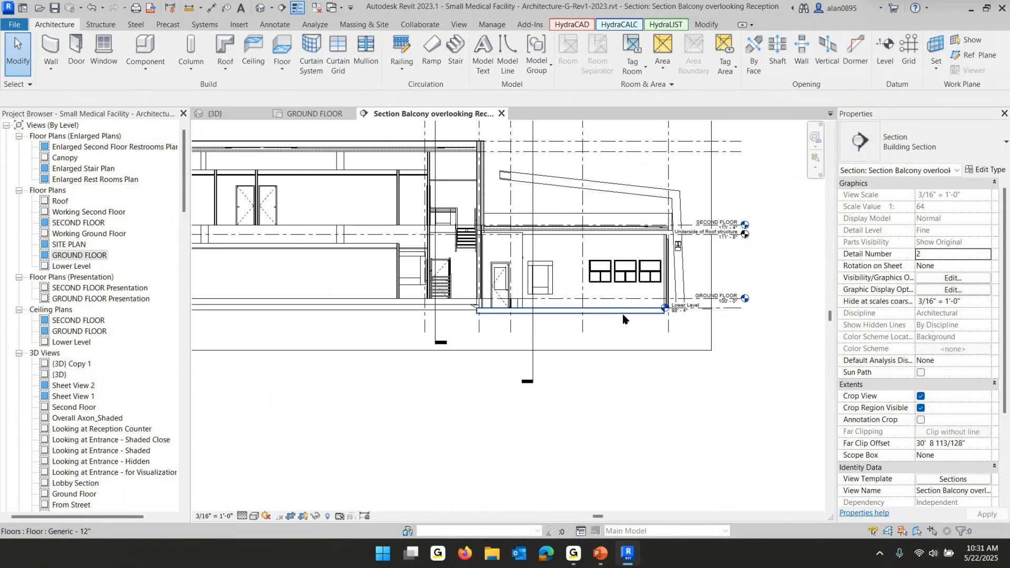
scroll(622, 315, up, 3)
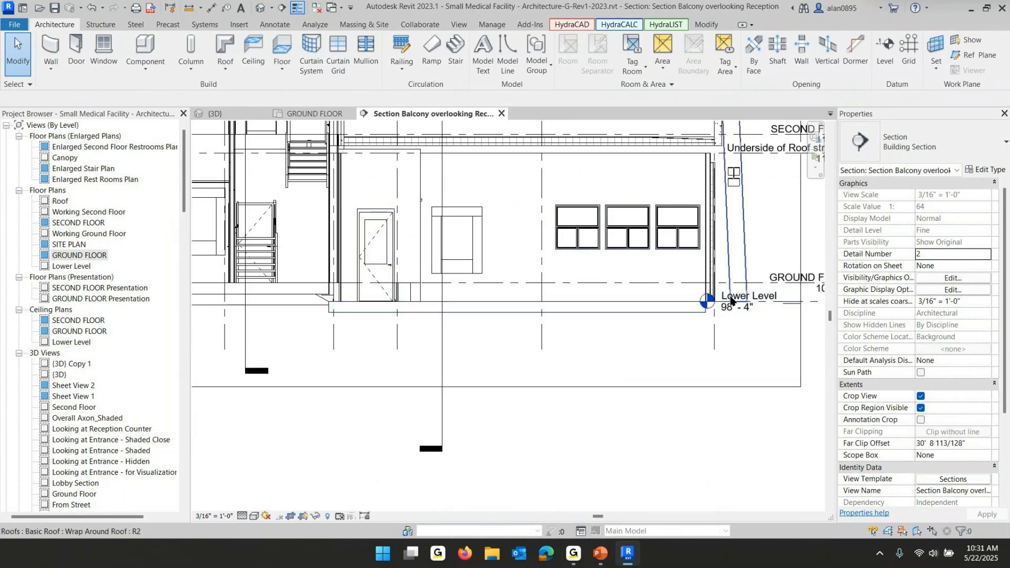
scroll(591, 255, down, 1)
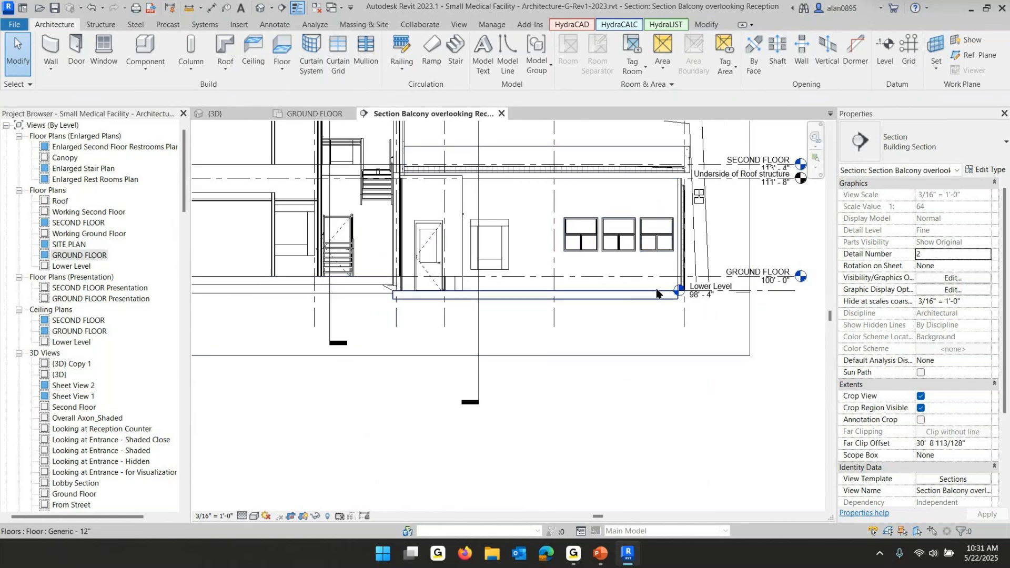
middle_drag(377, 282, 671, 332)
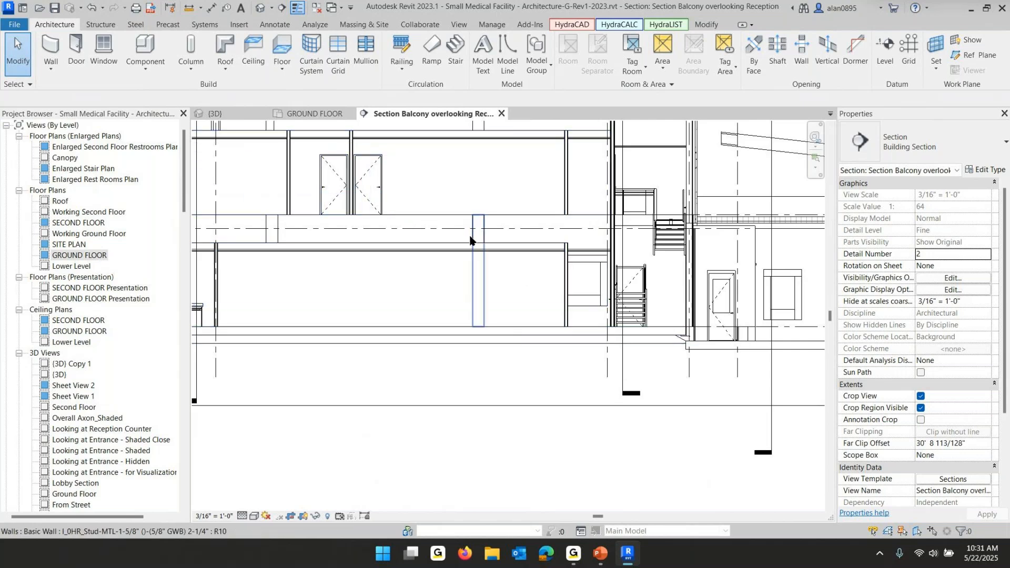
middle_drag(414, 258, 655, 286)
scroll(655, 285, down, 3)
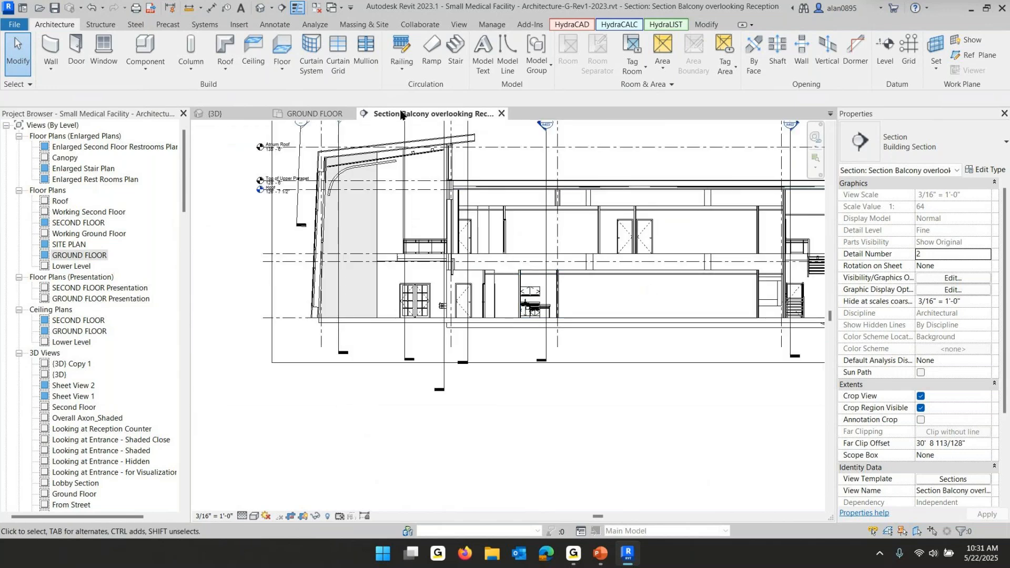
scroll(402, 316, up, 3)
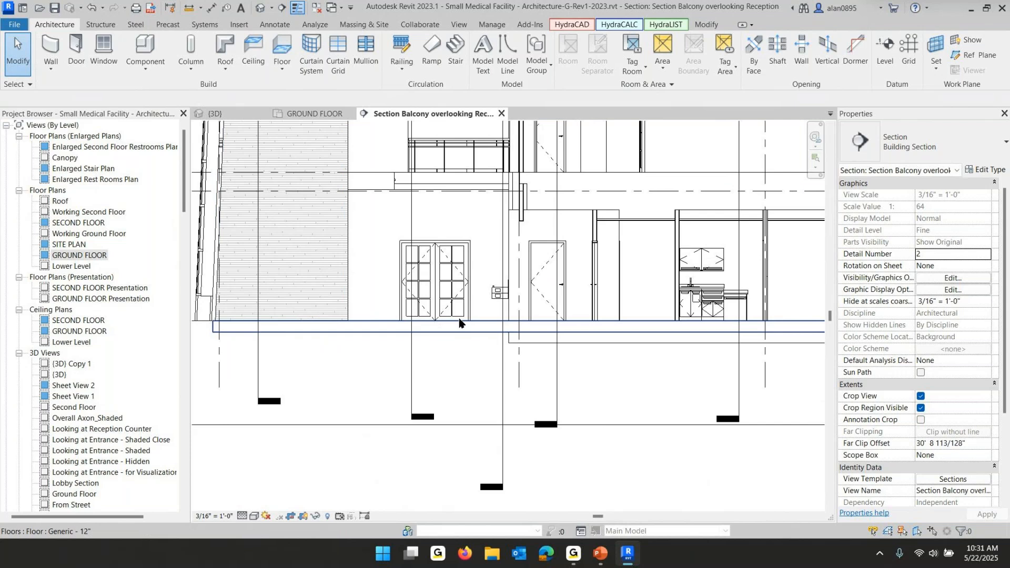
scroll(466, 319, down, 1)
middle_drag(487, 226, 468, 325)
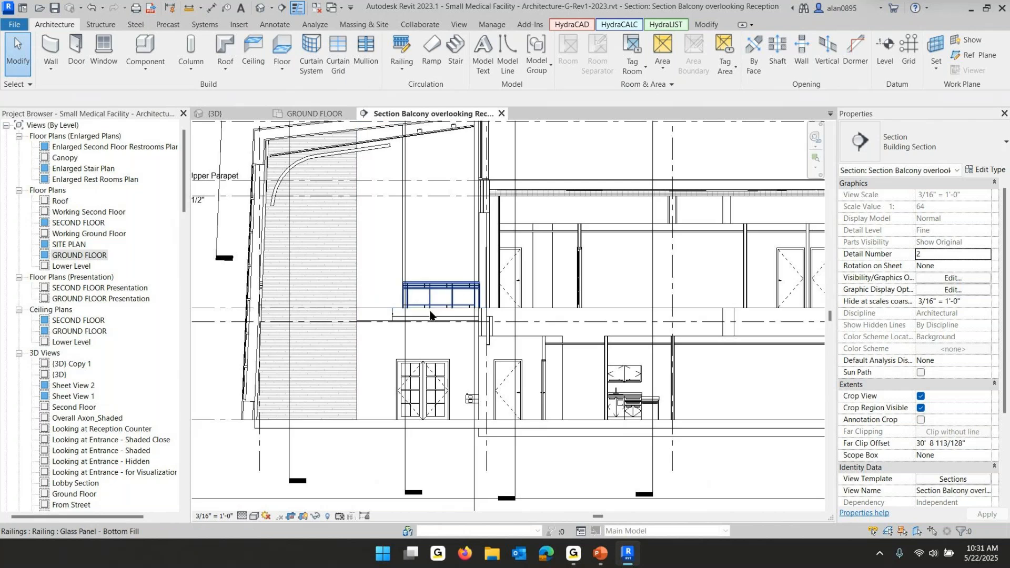
middle_drag(231, 306, 441, 309)
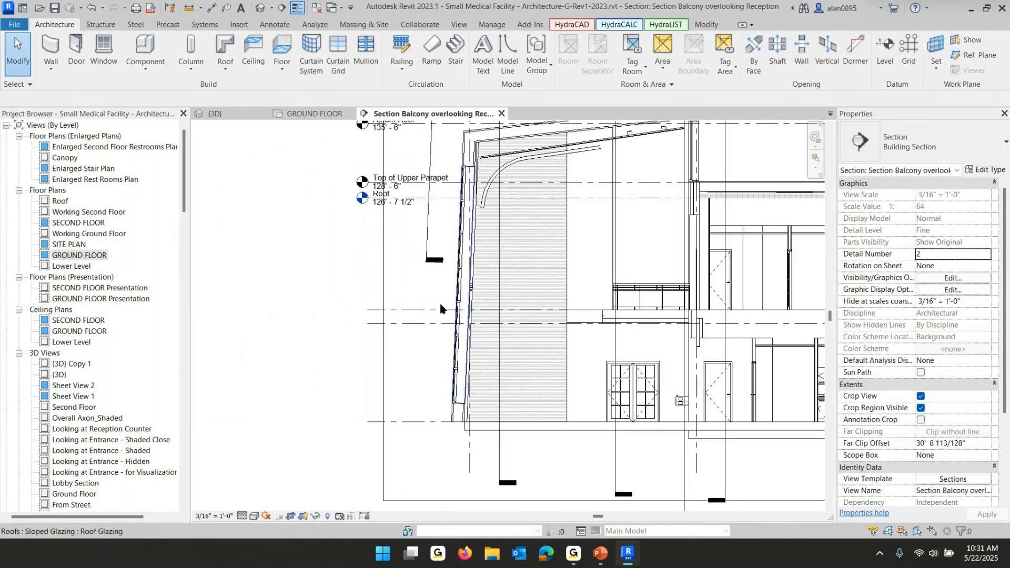
Select the SECOND FLOOR level in the section and inspect the level heads from Lower Level up to Atrium Roof
click(493, 317)
middle_drag(733, 338, 253, 343)
middle_drag(600, 336, 234, 337)
middle_drag(735, 313, 354, 316)
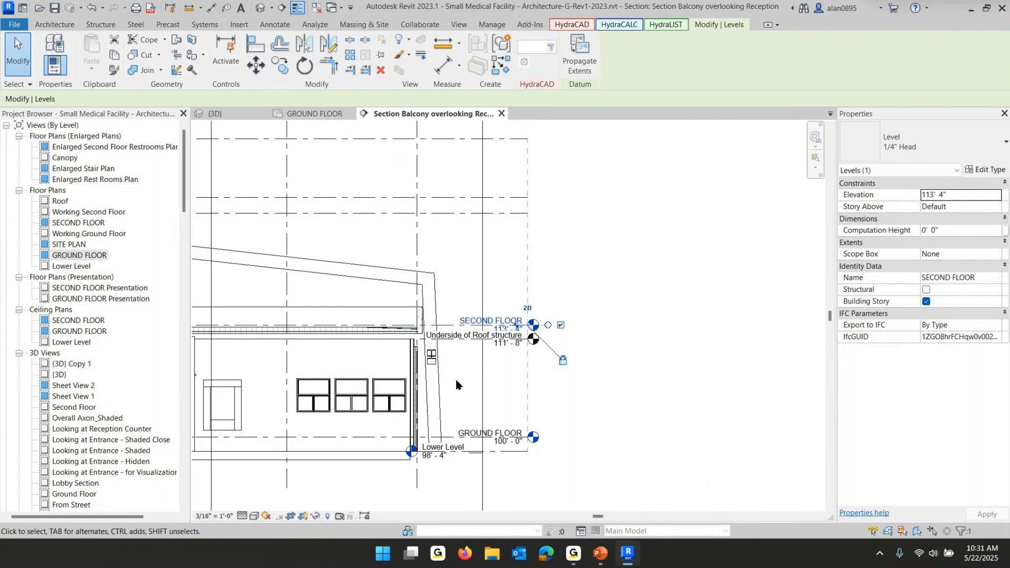
scroll(456, 378, up, 3)
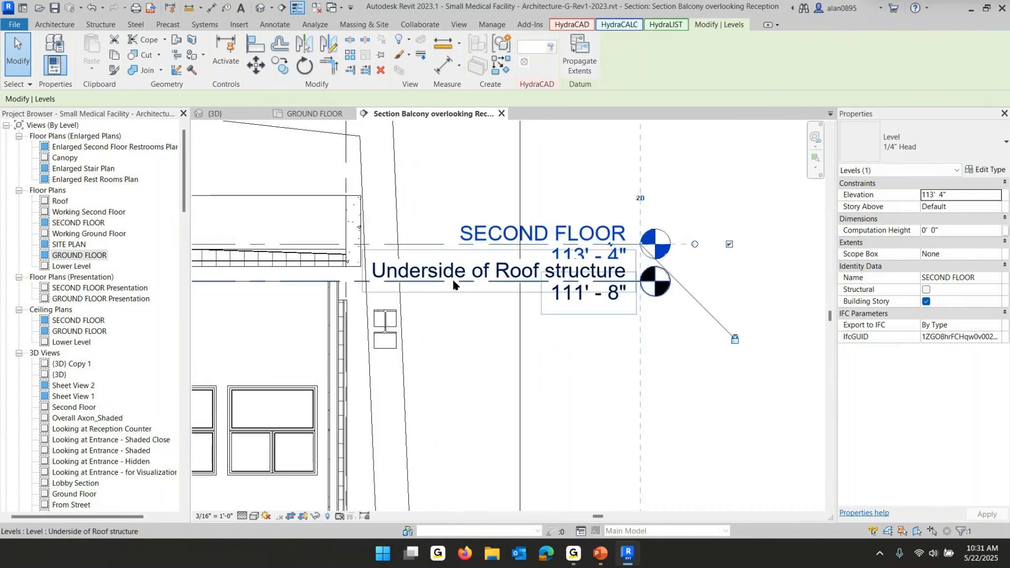
scroll(590, 308, down, 3)
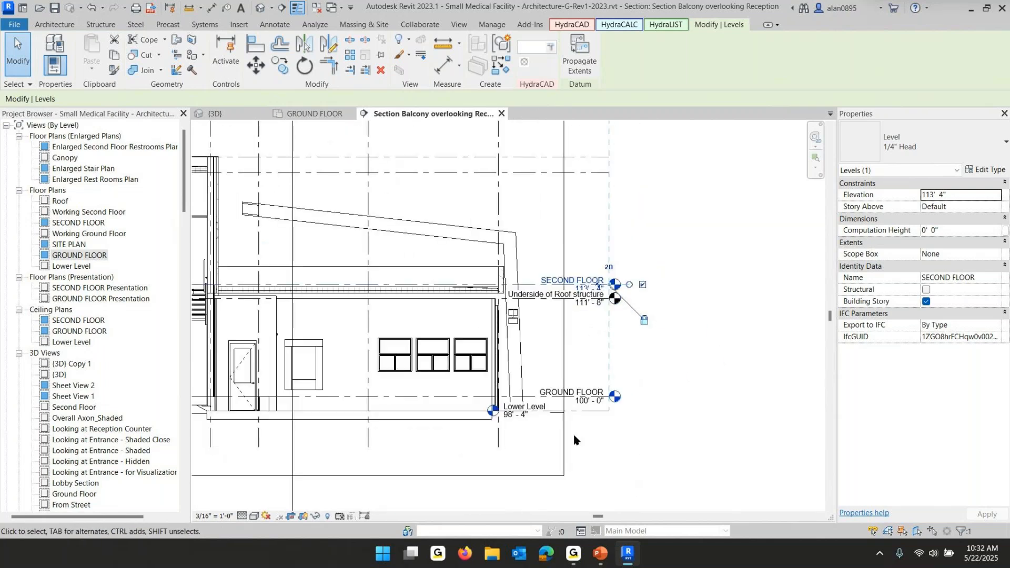
scroll(469, 367, down, 3)
middle_drag(466, 337, 580, 292)
scroll(486, 255, up, 6)
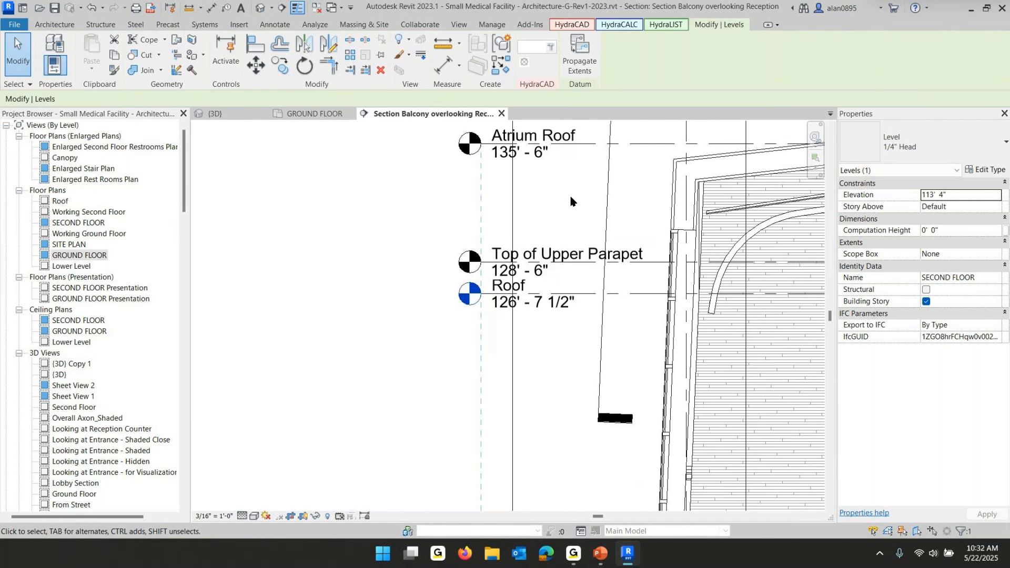
scroll(459, 344, down, 2)
scroll(599, 387, down, 3)
middle_drag(584, 379, 346, 279)
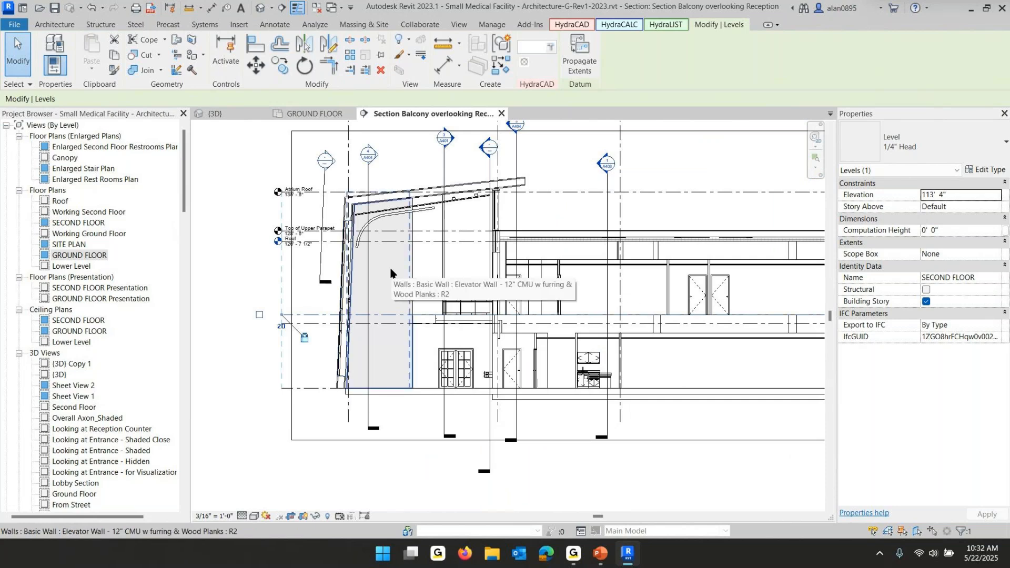
Close the section, plan and 3D views of the architectural model and close it without saving changes
scroll(626, 289, down, 4)
middle_drag(626, 290, 475, 304)
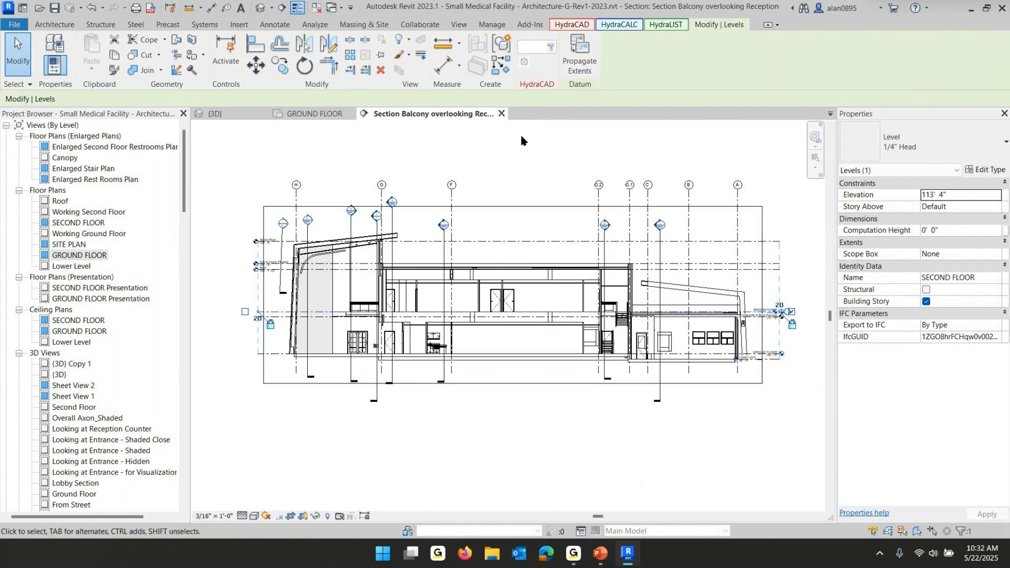
click(501, 115)
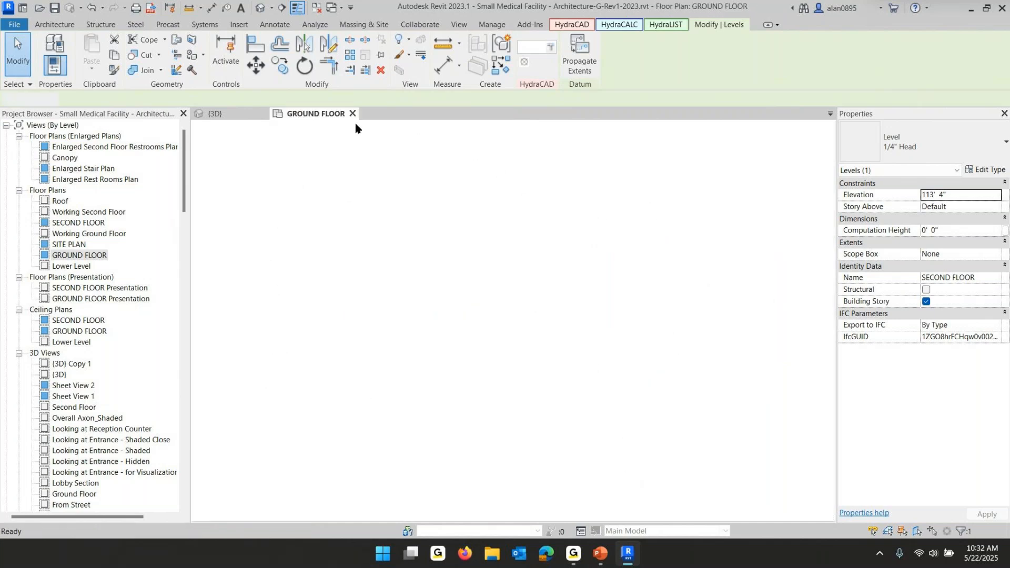
click(353, 114)
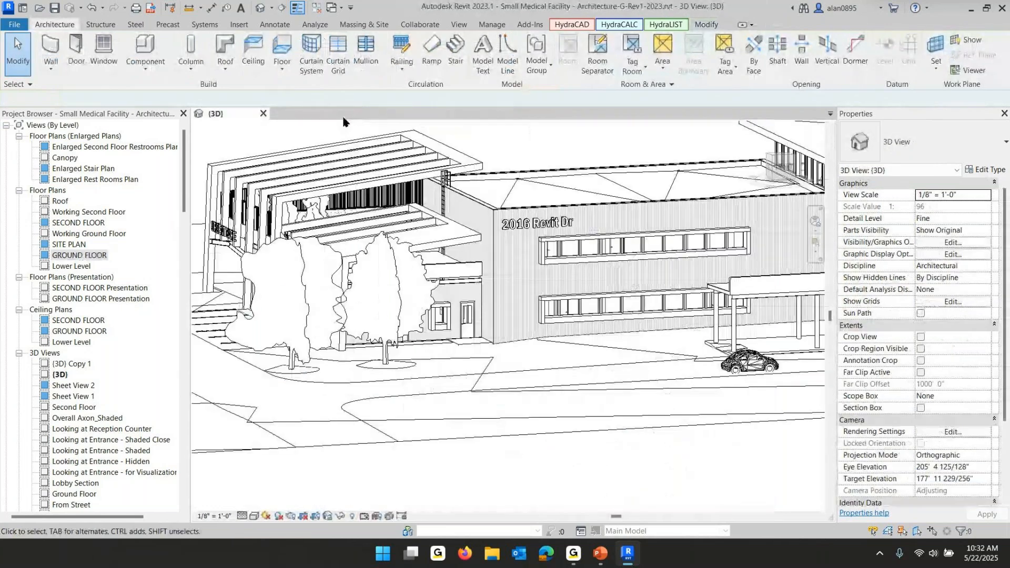
scroll(492, 332, down, 5)
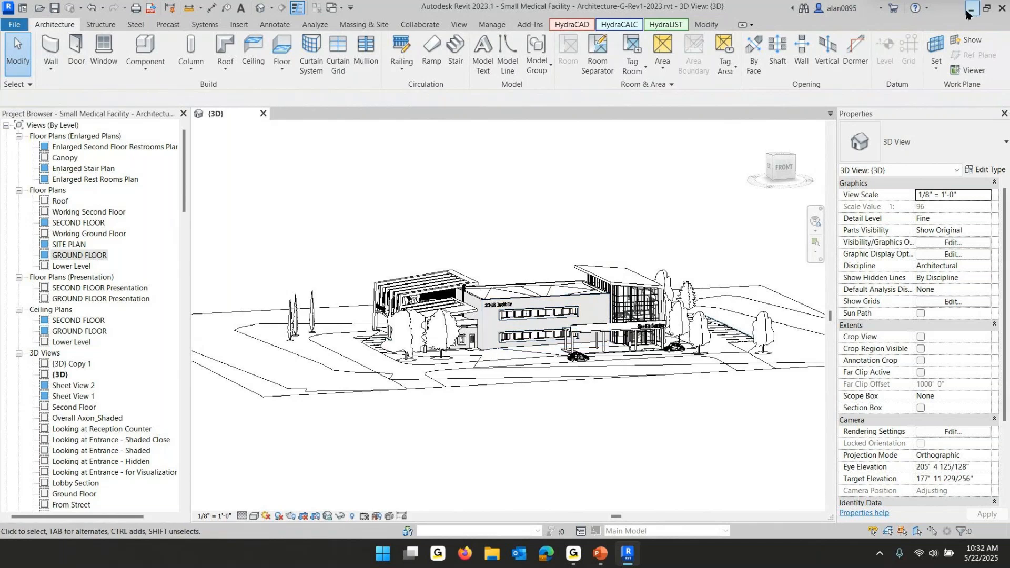
click(263, 115)
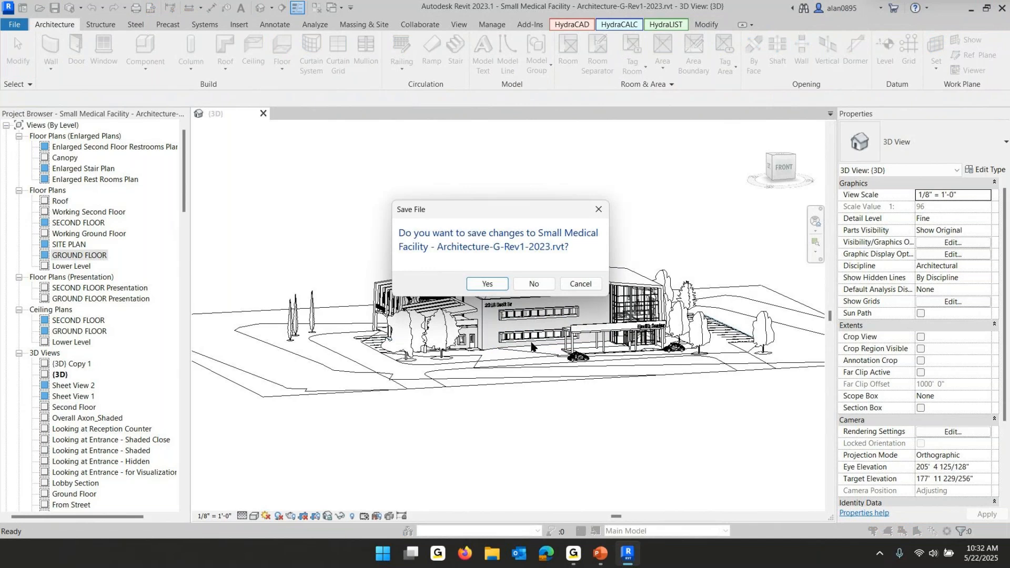
click(536, 284)
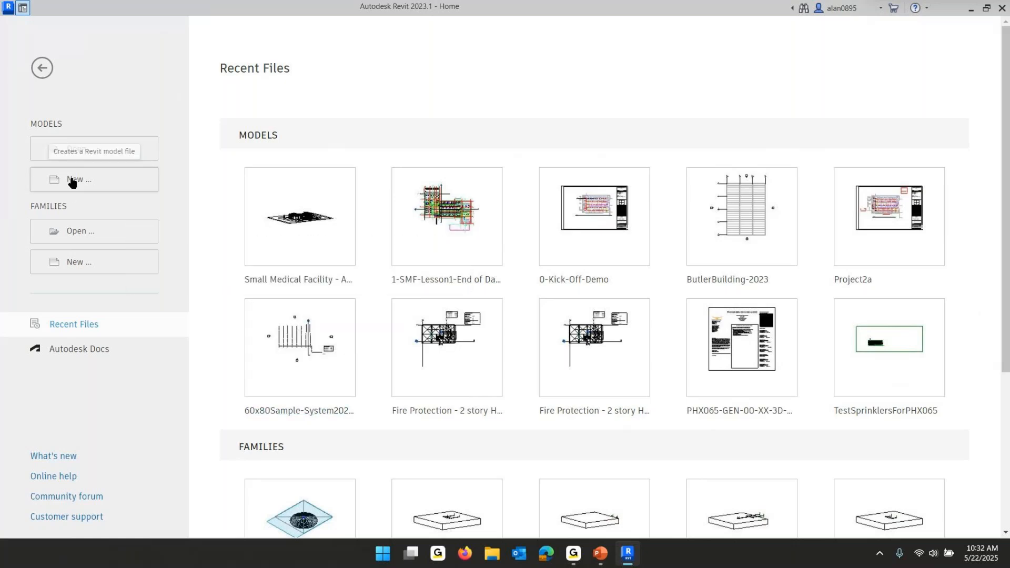
Open Small Medical Facility - Engineering-2023-Rev1.rvt and examine its 2nd Floor HVAC Plan
click(78, 152)
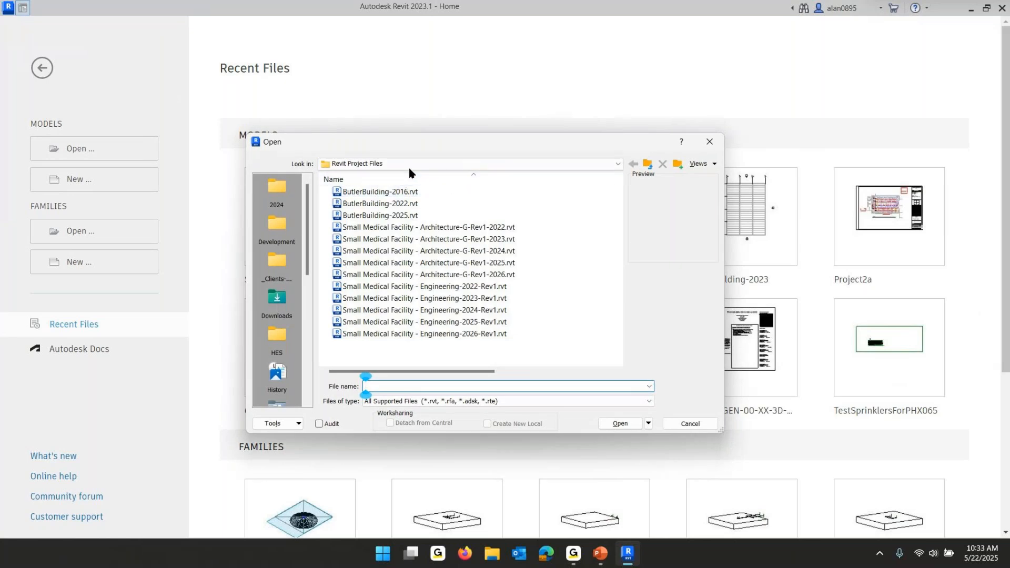
click(487, 299)
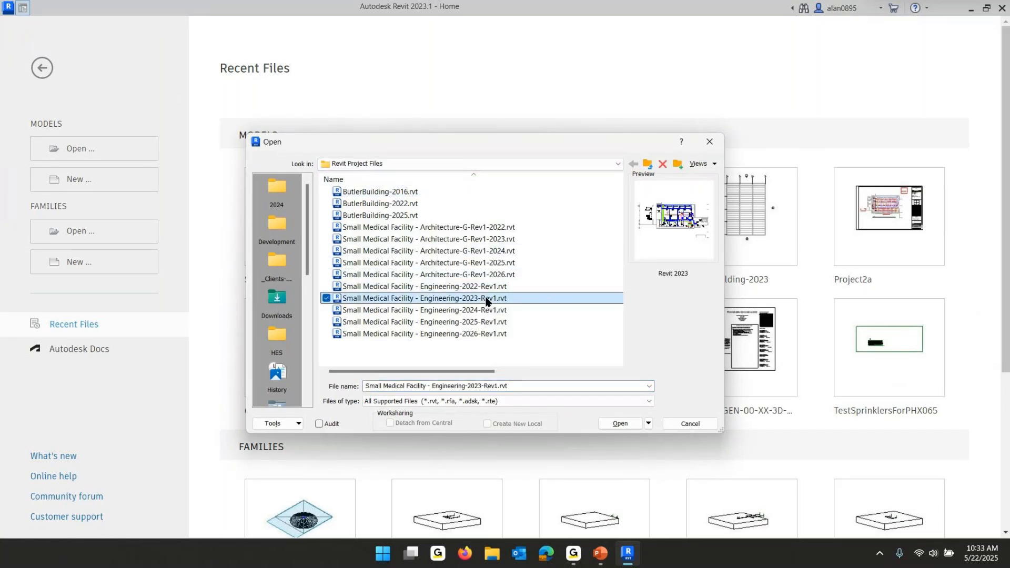
click(619, 424)
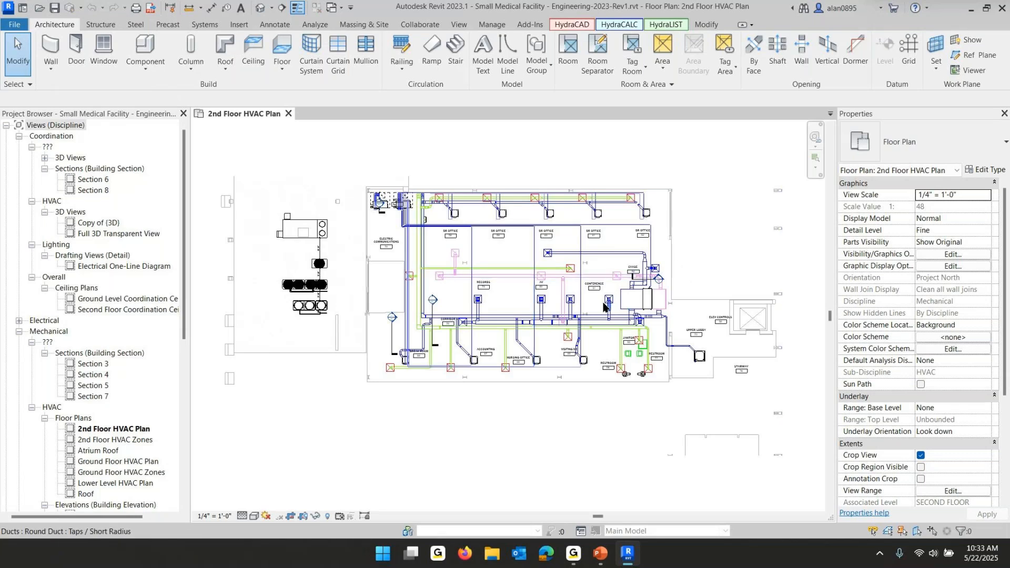
scroll(605, 295, up, 3)
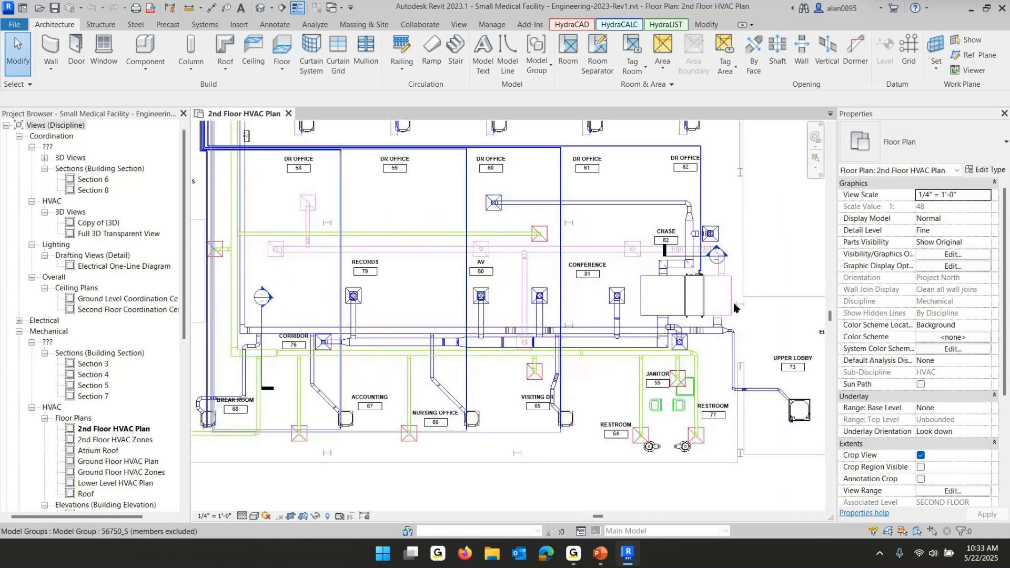
scroll(402, 315, down, 1)
middle_drag(403, 316, 460, 350)
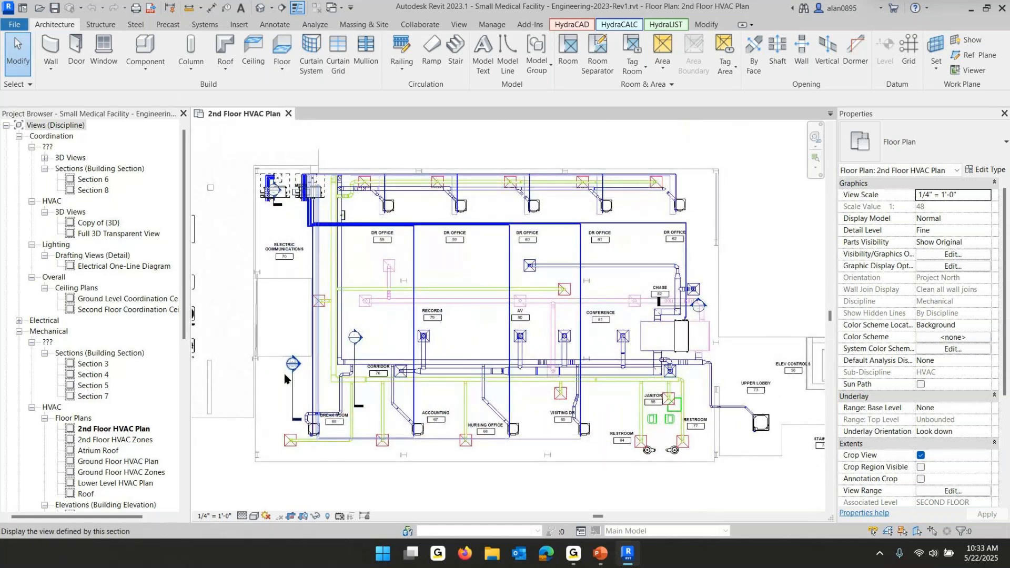
Open the Coordination (3D) view and orbit around the ductwork, floors and columns of the engineering model
click(45, 158)
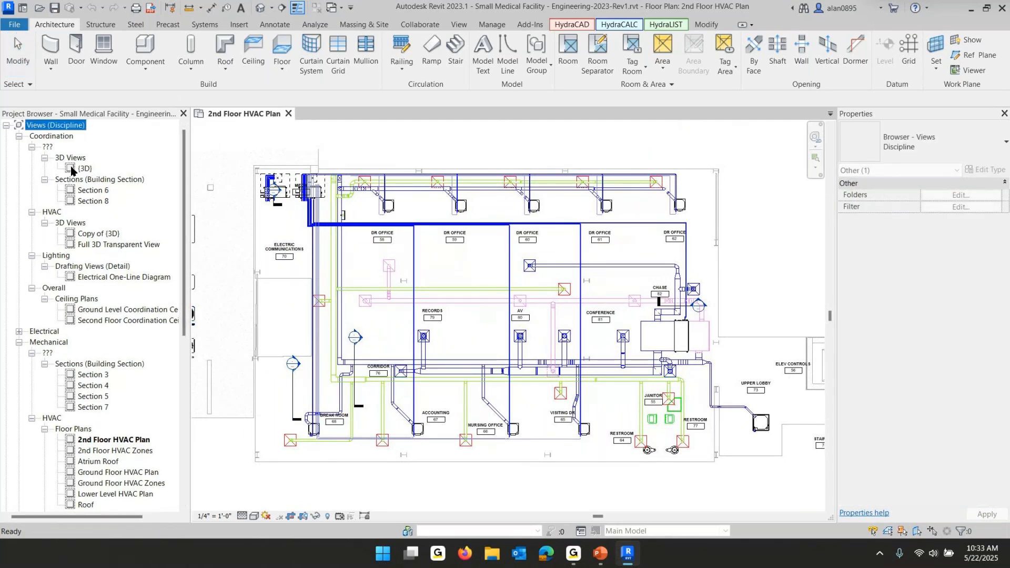
double_click(78, 169)
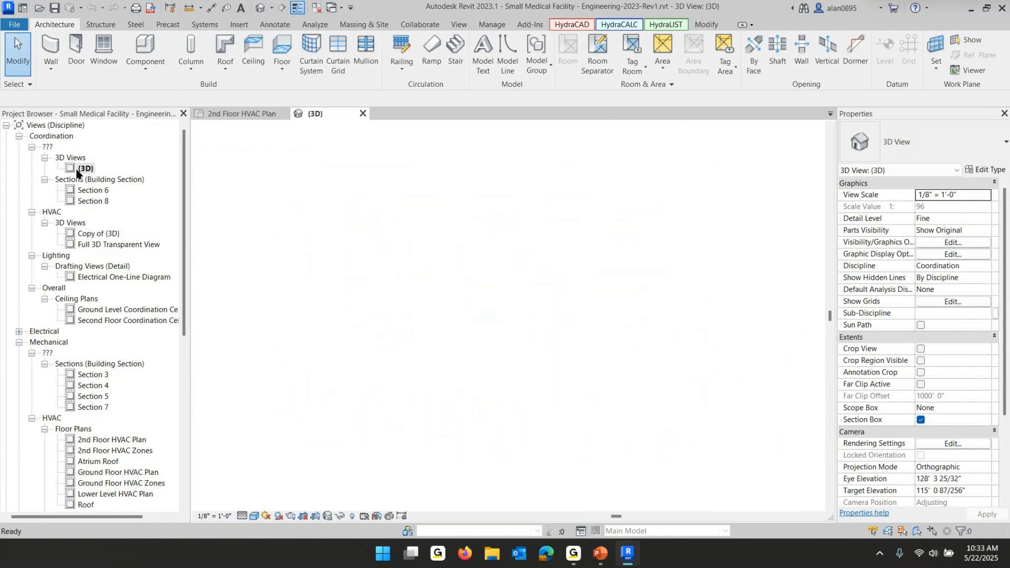
shift+middle_drag(531, 409, 382, 472)
scroll(379, 300, up, 3)
shift+middle_drag(505, 358, 557, 311)
scroll(557, 316, up, 6)
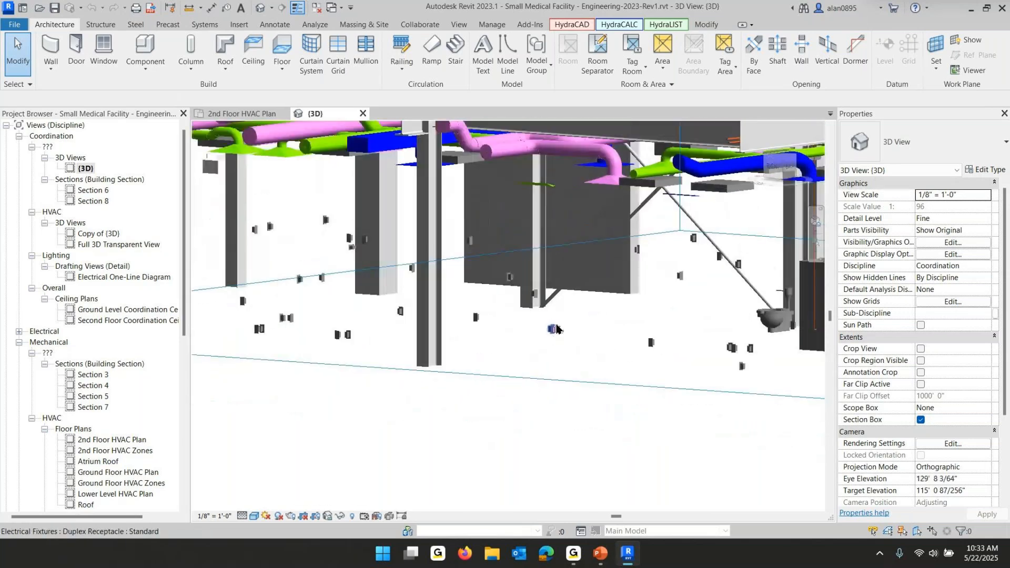
scroll(557, 329, down, 5)
scroll(577, 203, up, 2)
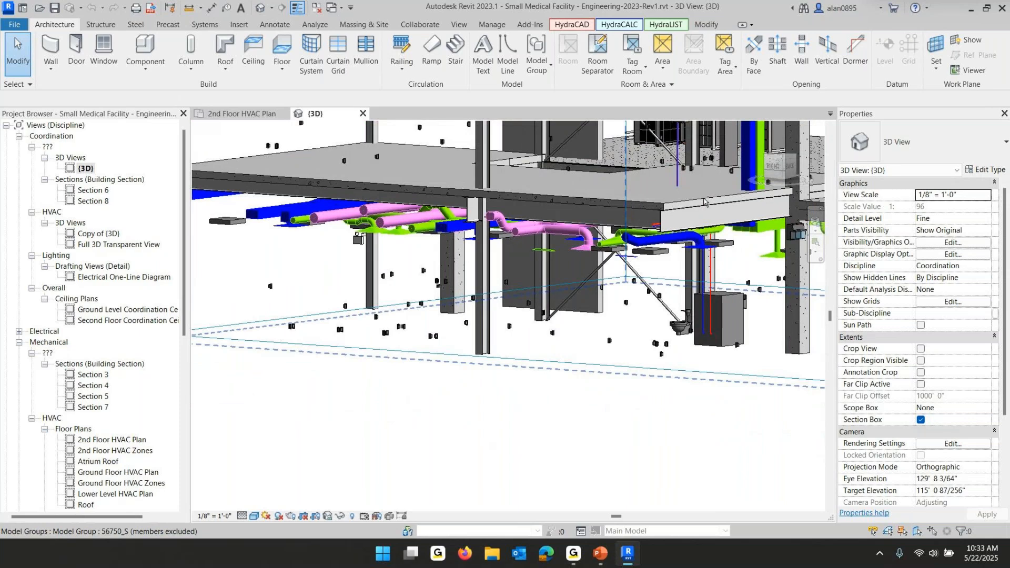
shift+middle_drag(597, 205, 602, 249)
scroll(603, 248, down, 5)
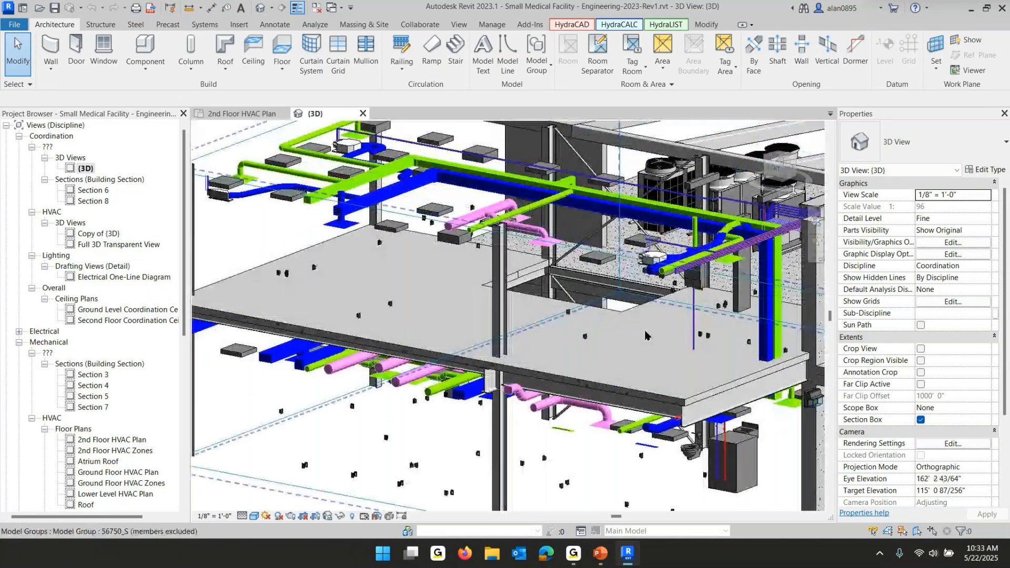
scroll(519, 269, down, 5)
middle_drag(569, 275, 474, 302)
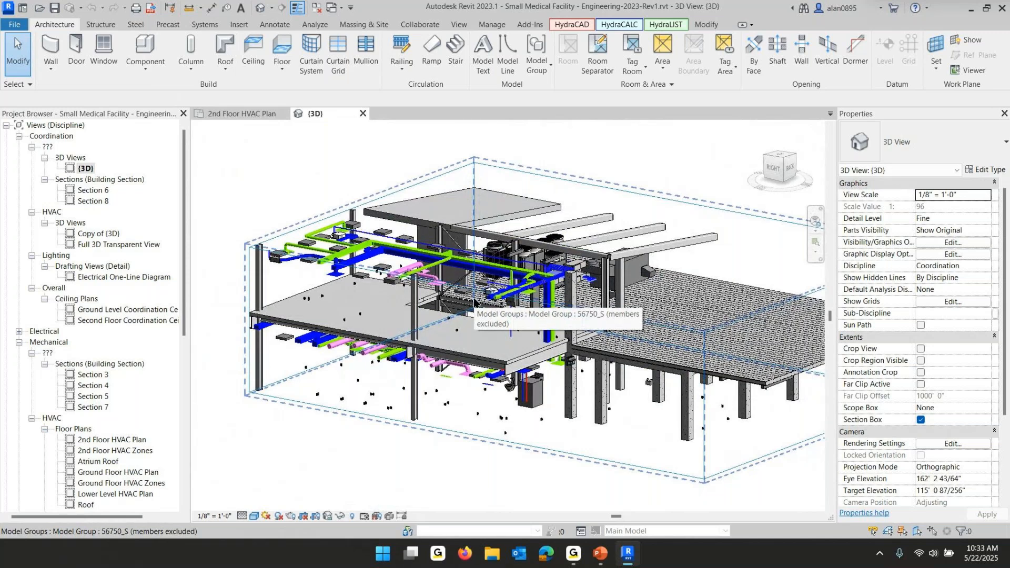
shift+middle_drag(588, 358, 583, 380)
scroll(583, 380, up, 5)
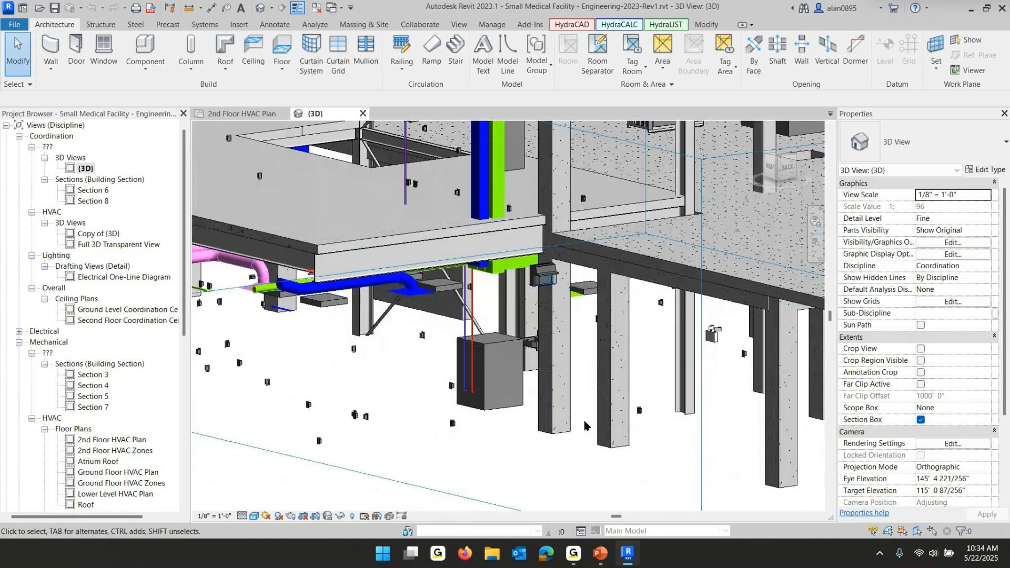
shift+middle_drag(683, 265, 646, 291)
scroll(646, 291, down, 6)
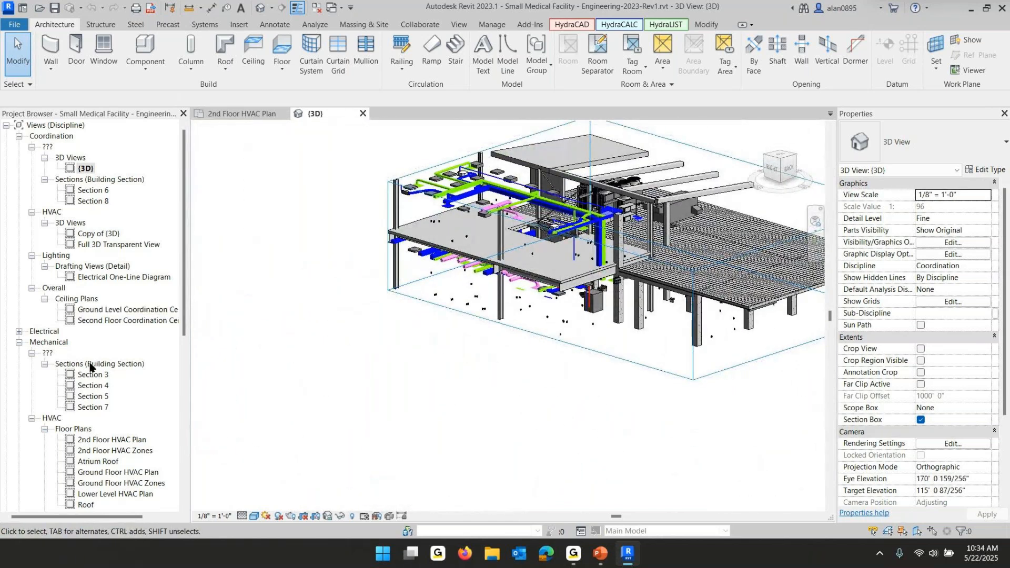
Open Mechanical Section 3 and extend its crop region's bottom edge down to the GROUND FLOOR level
double_click(89, 376)
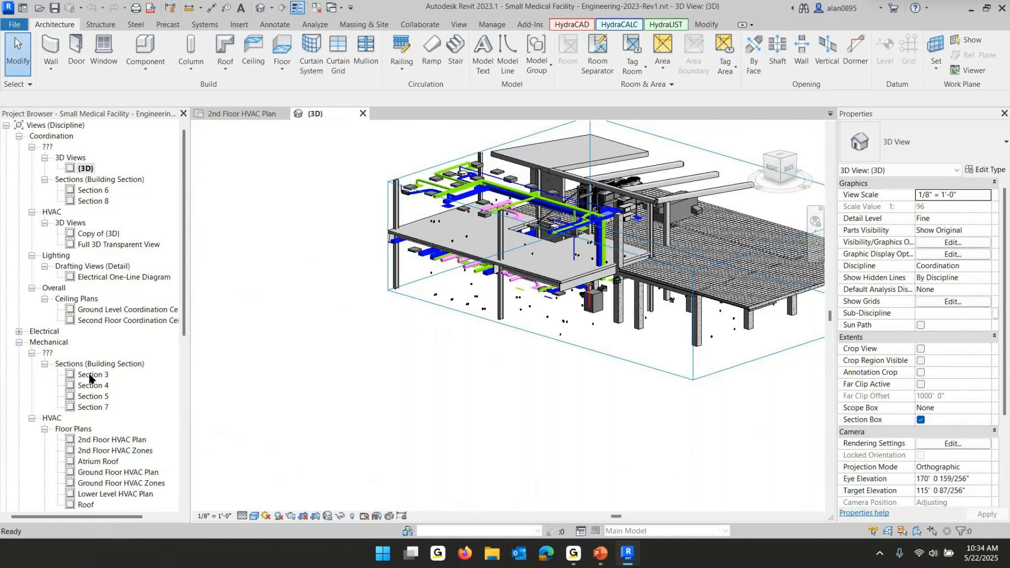
scroll(570, 455, up, 8)
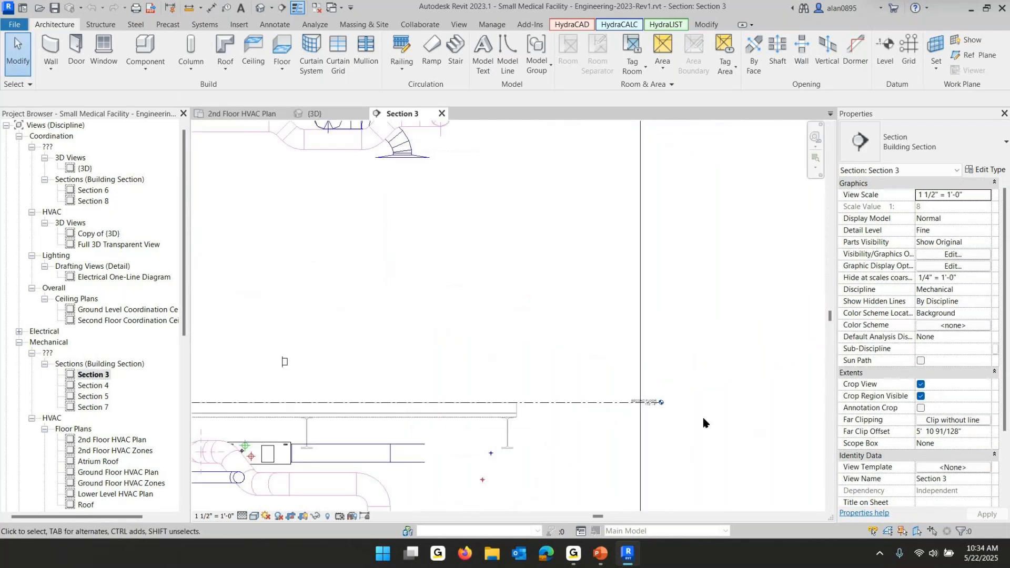
scroll(586, 410, down, 6)
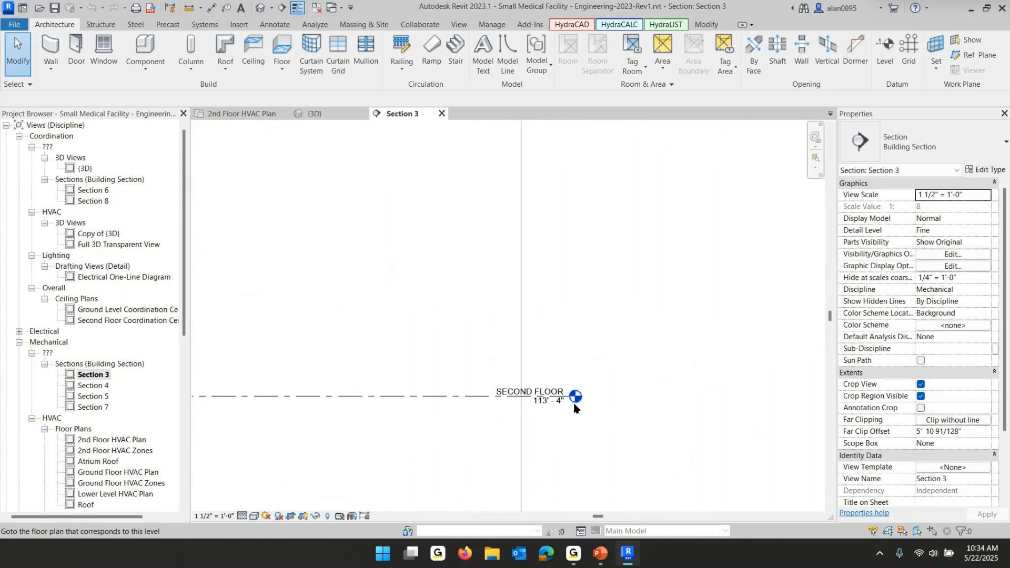
middle_drag(587, 405, 601, 271)
scroll(601, 271, up, 1)
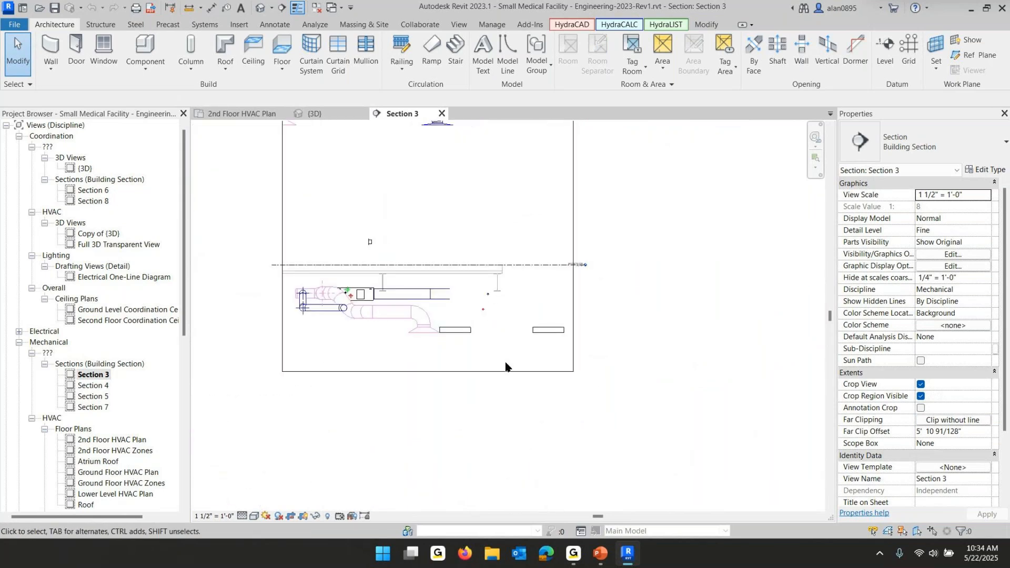
click(505, 370)
drag(428, 372, 428, 502)
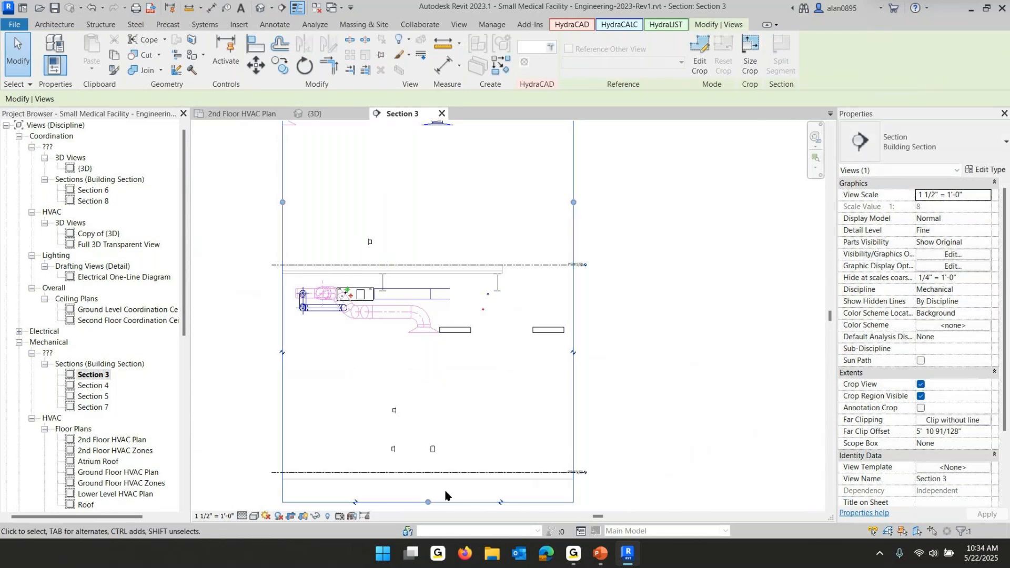
middle_drag(444, 496, 469, 316)
drag(454, 322, 456, 372)
scroll(605, 315, up, 4)
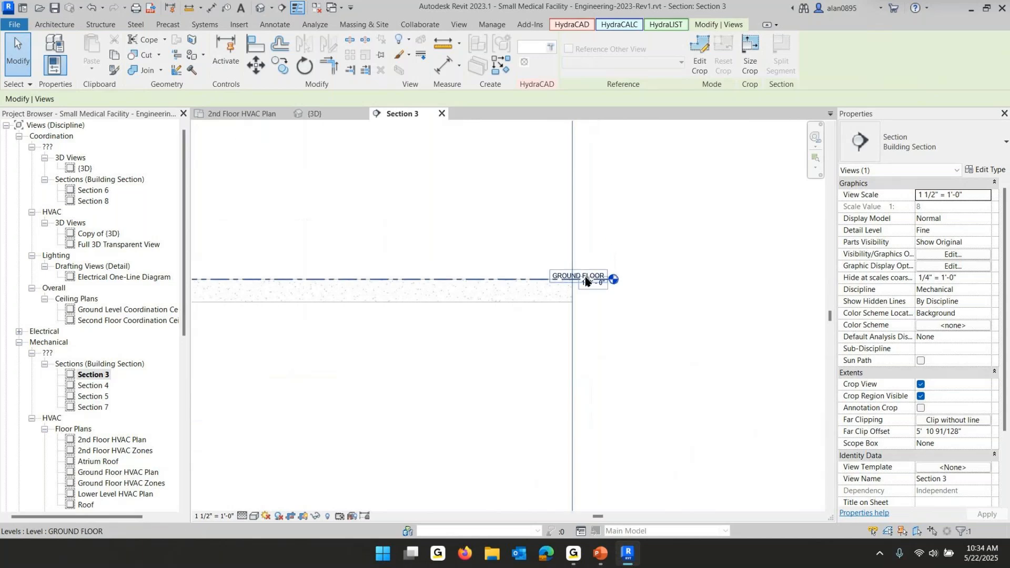
scroll(586, 278, down, 6)
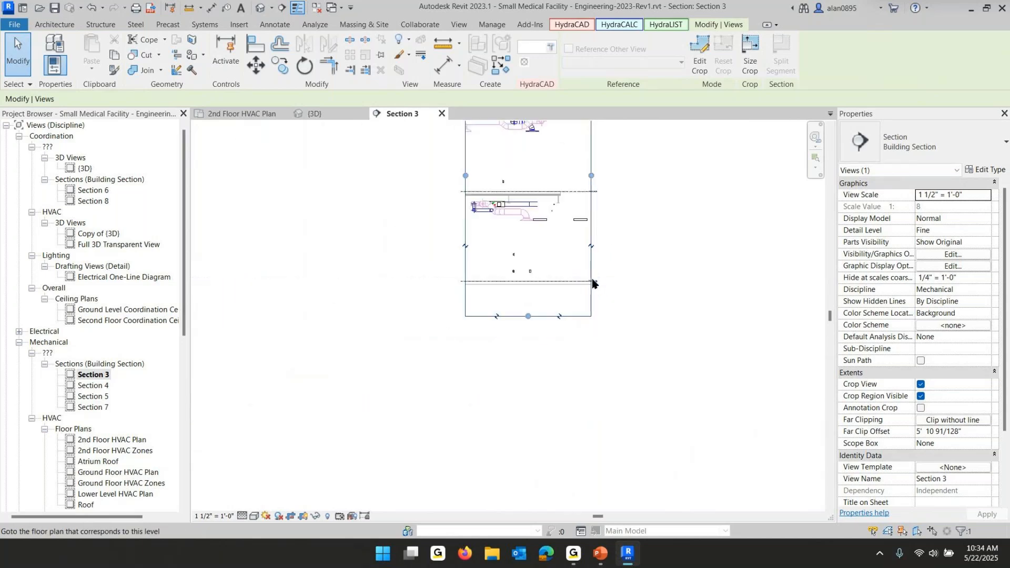
Extend Section 3's crop region leftward across the building, then close the section and orbit the 3D view
drag(497, 200, 205, 202)
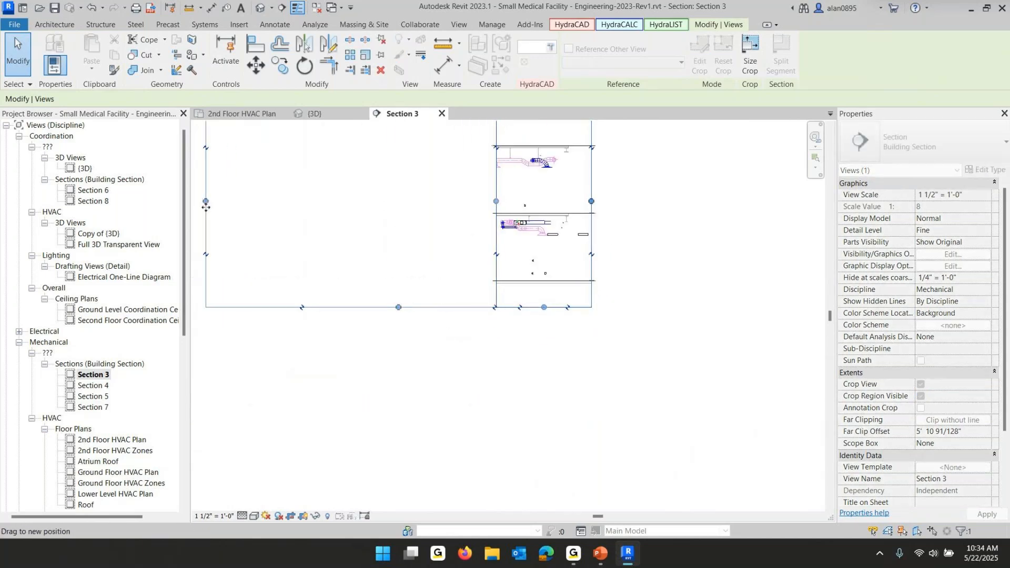
middle_drag(295, 342, 624, 349)
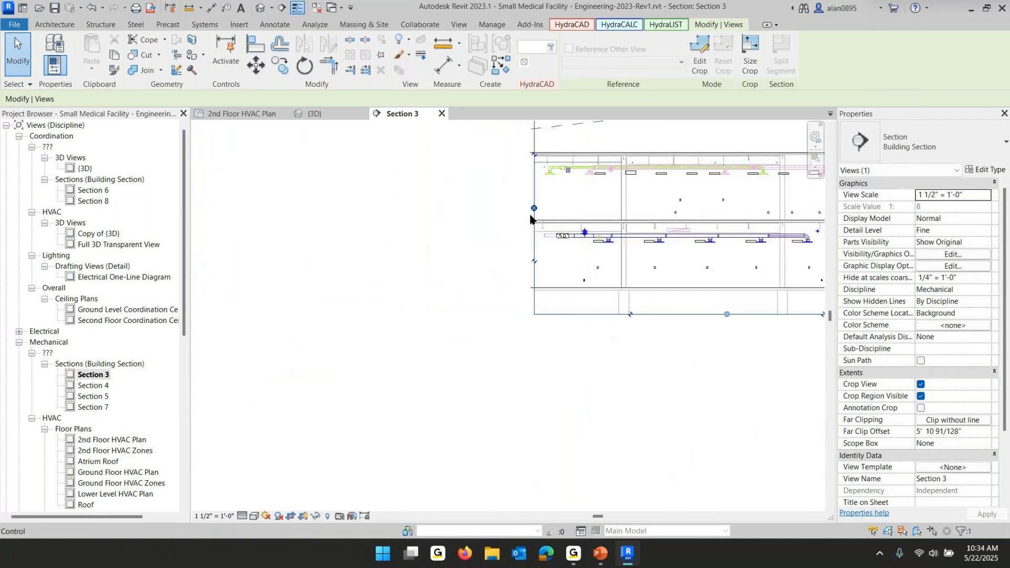
drag(534, 209, 211, 209)
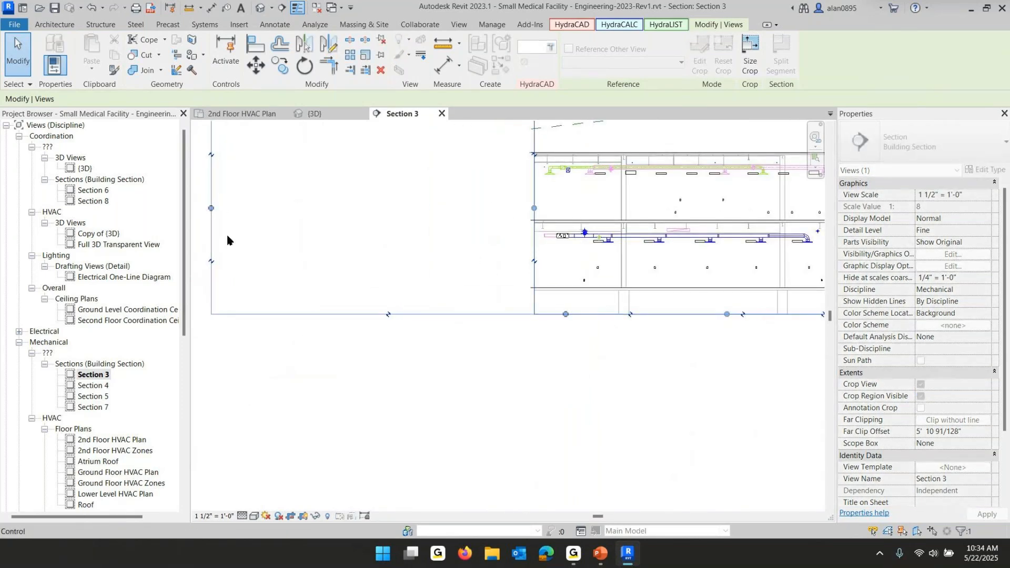
scroll(474, 299, up, 5)
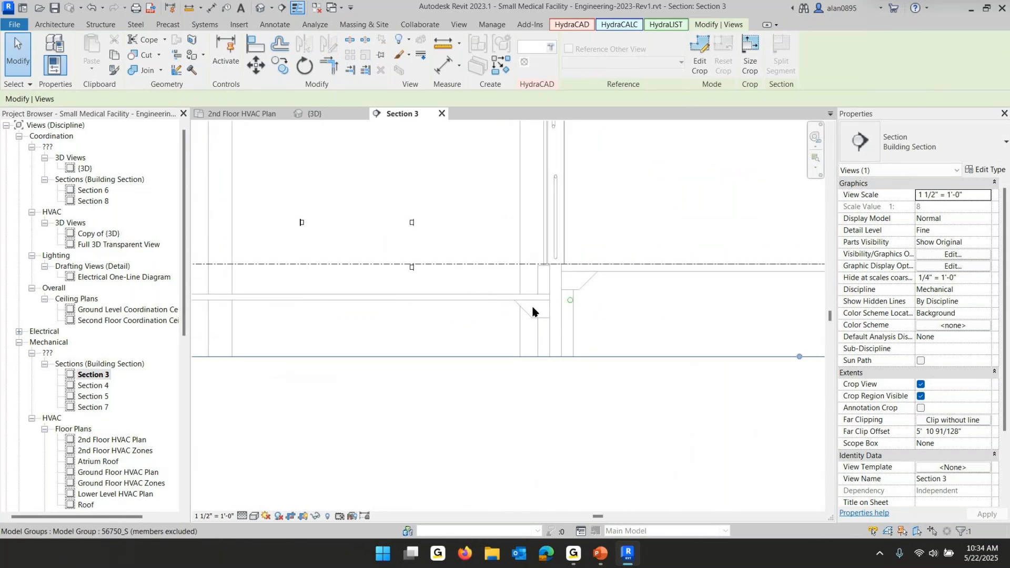
scroll(481, 300, down, 1)
scroll(479, 301, down, 2)
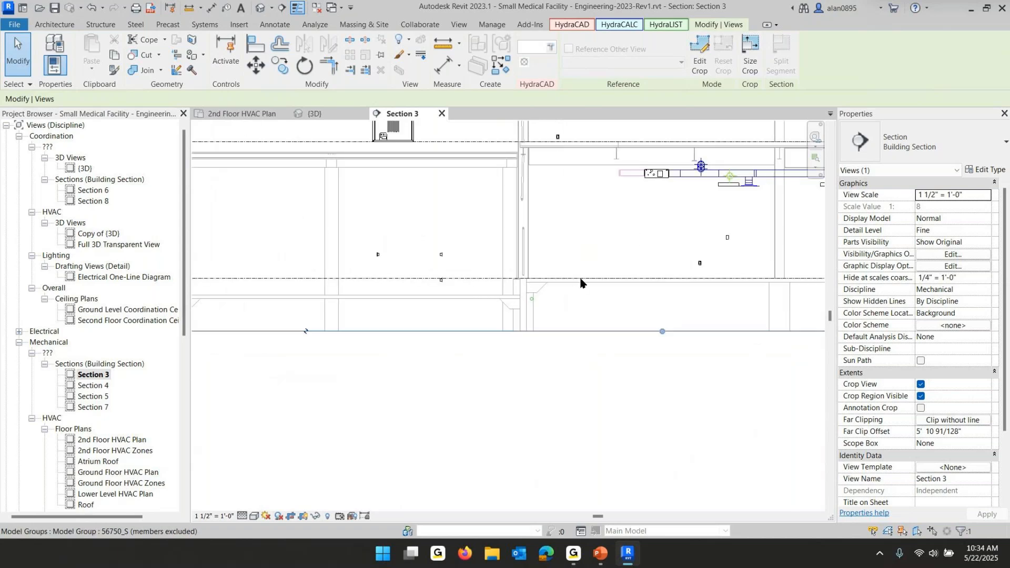
scroll(512, 300, down, 7)
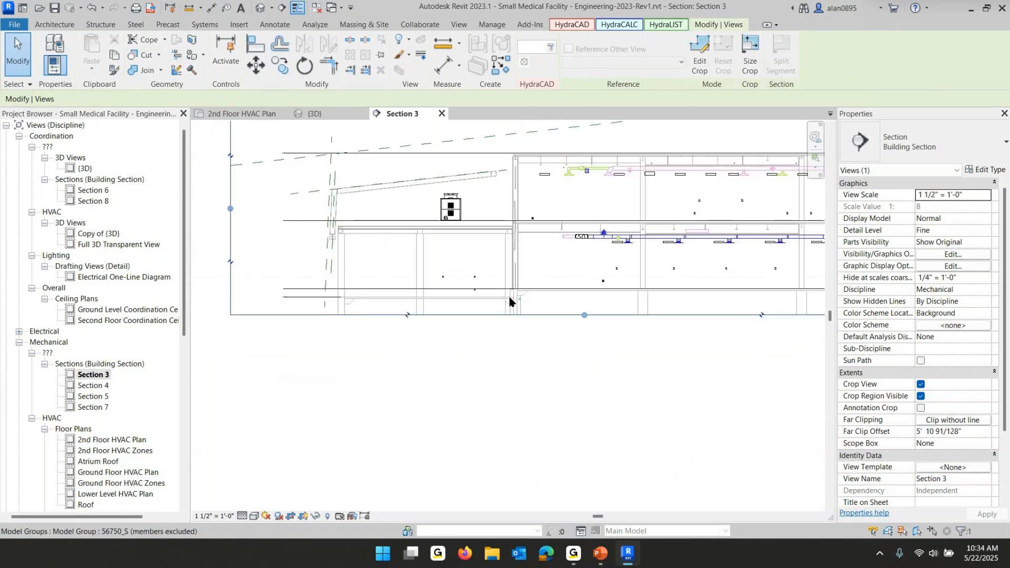
middle_drag(631, 316, 576, 344)
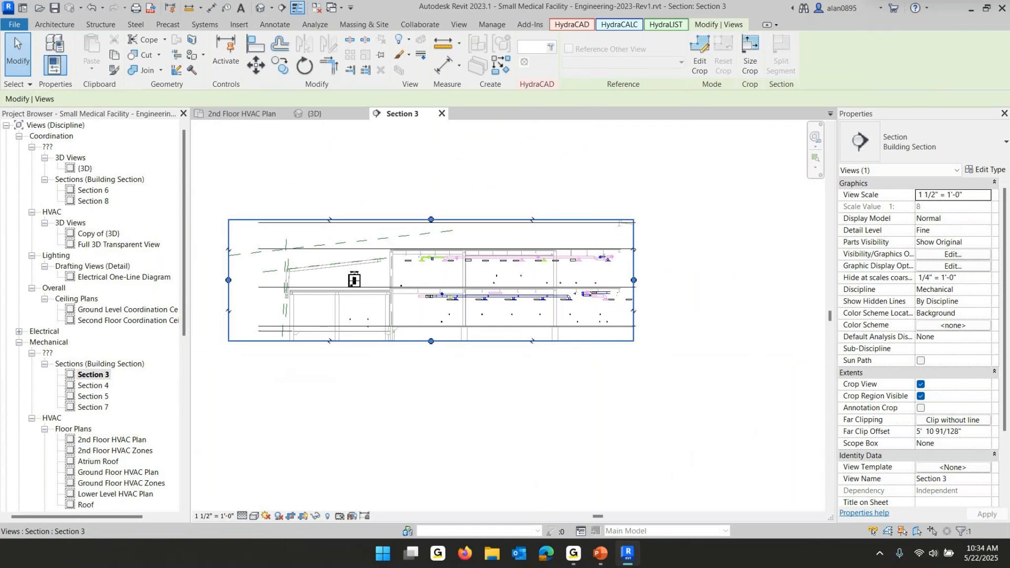
click(442, 113)
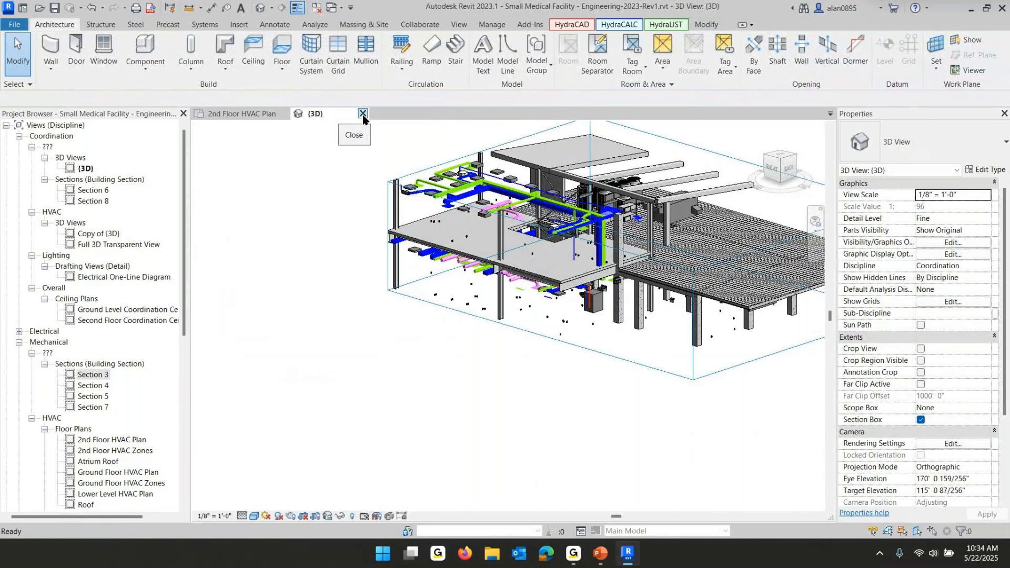
middle_drag(753, 213, 677, 296)
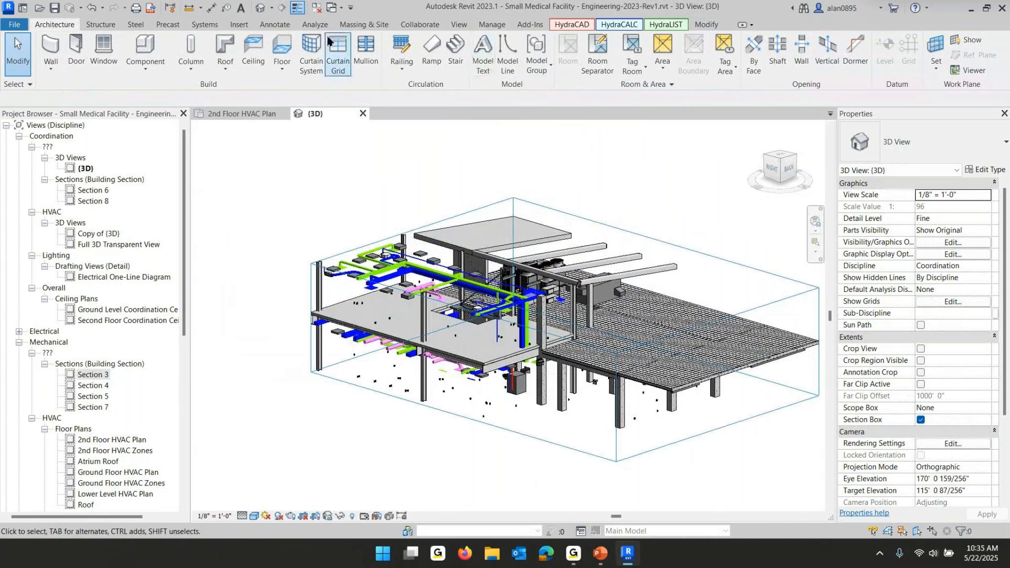
Open Manage Links to review the engineering model's linked Revit files, then close the dialog
click(238, 25)
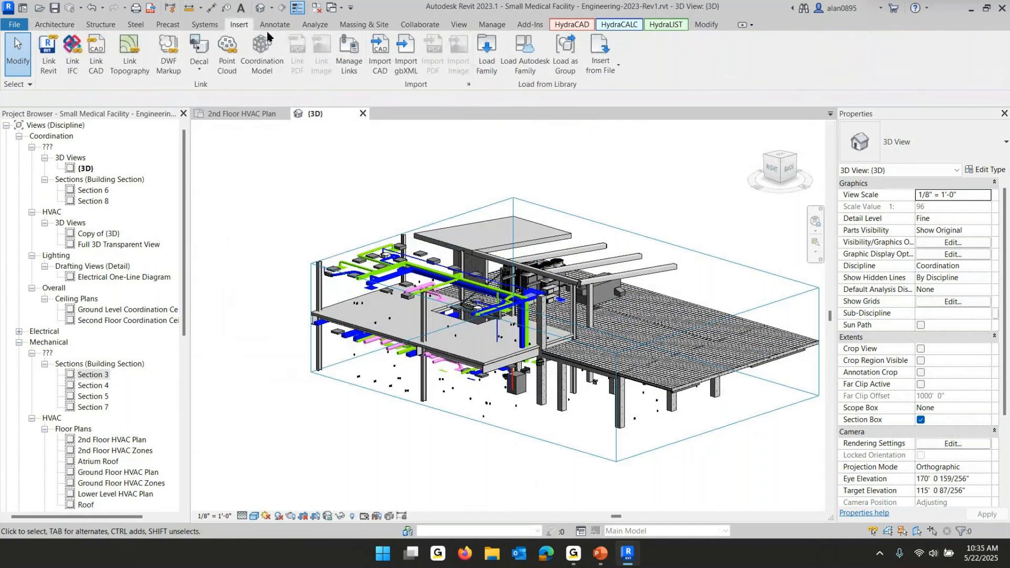
click(350, 57)
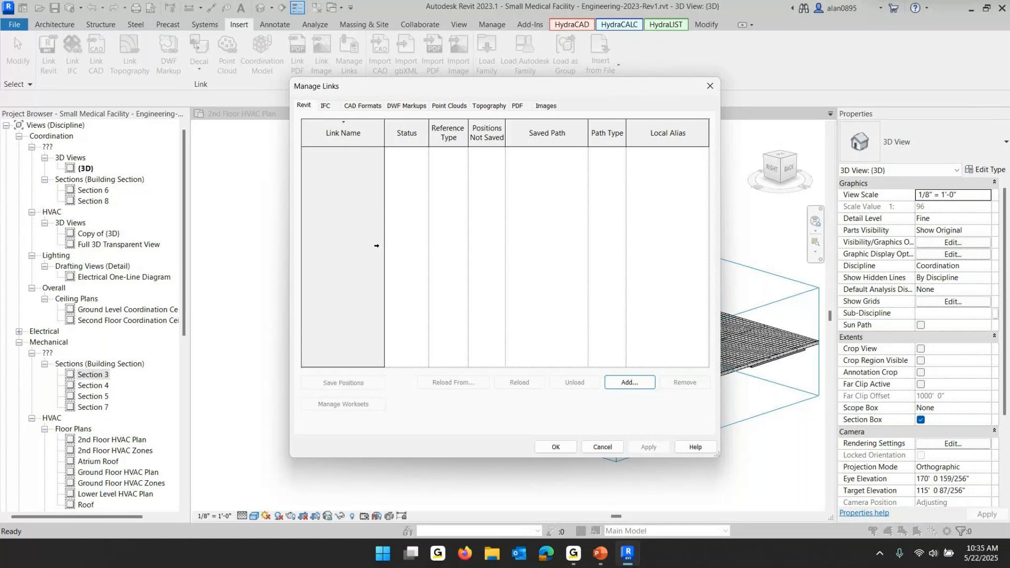
click(601, 448)
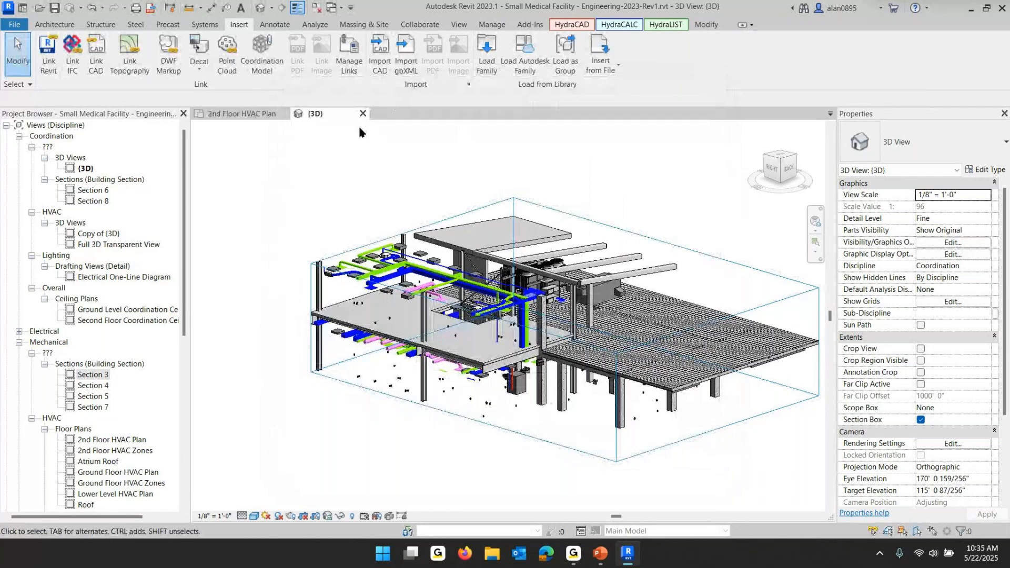
Close the 3D and 2nd Floor HVAC Plan views, closing the engineering model without saving changes
click(363, 114)
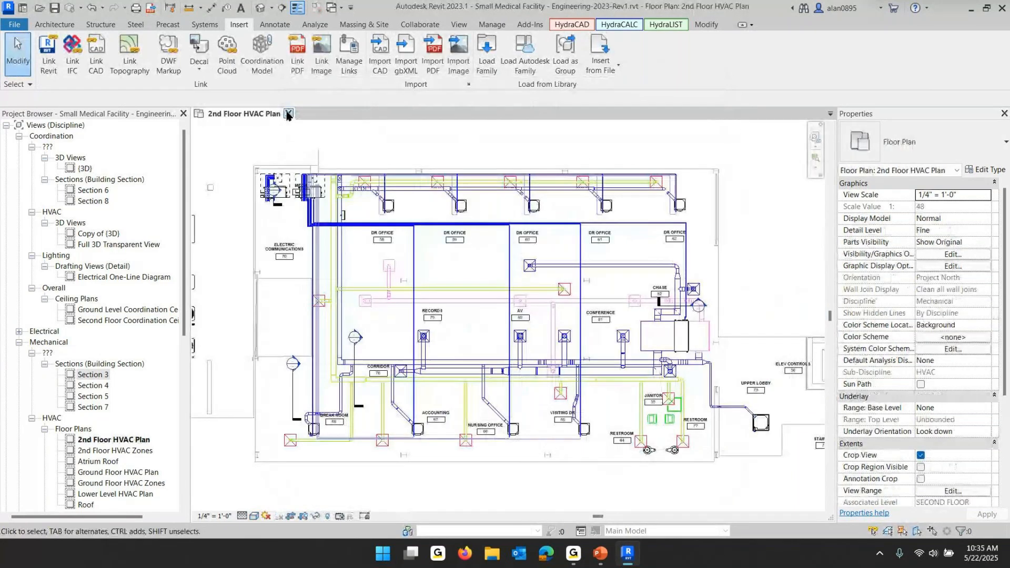
click(288, 114)
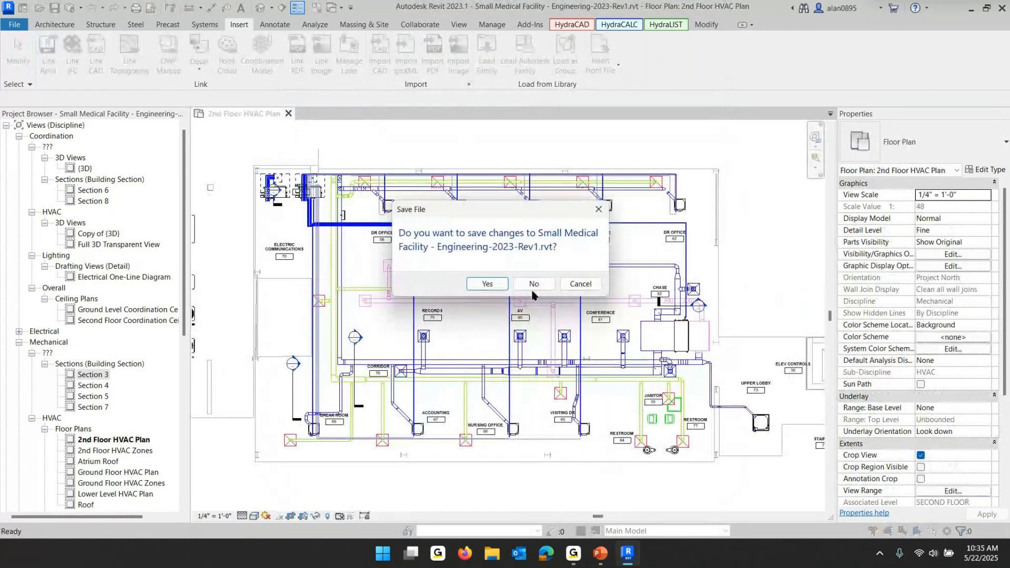
click(532, 285)
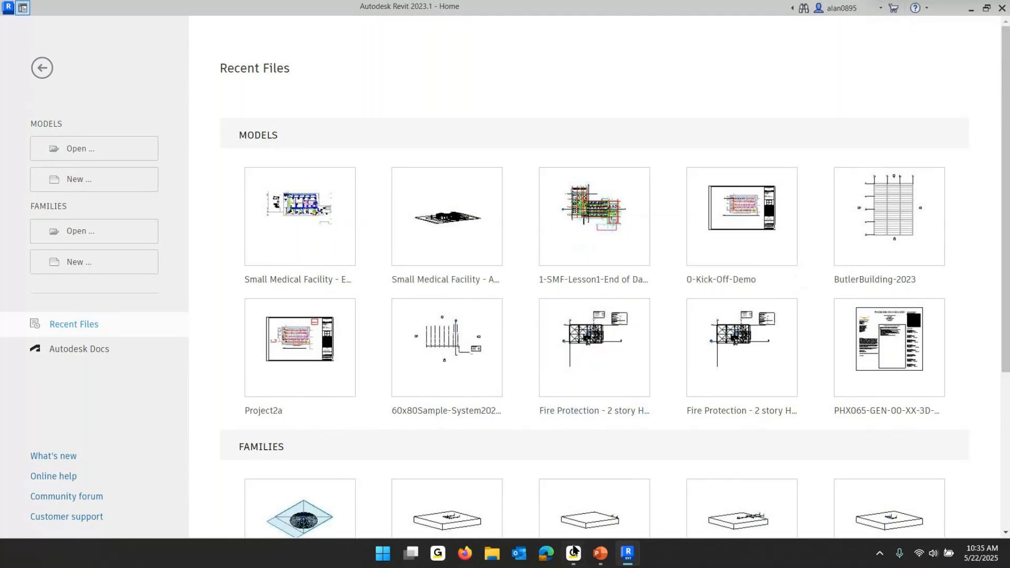
Switch to PowerPoint and view the training slide on New Project Setup with Revit backgrounds
click(601, 561)
click(347, 295)
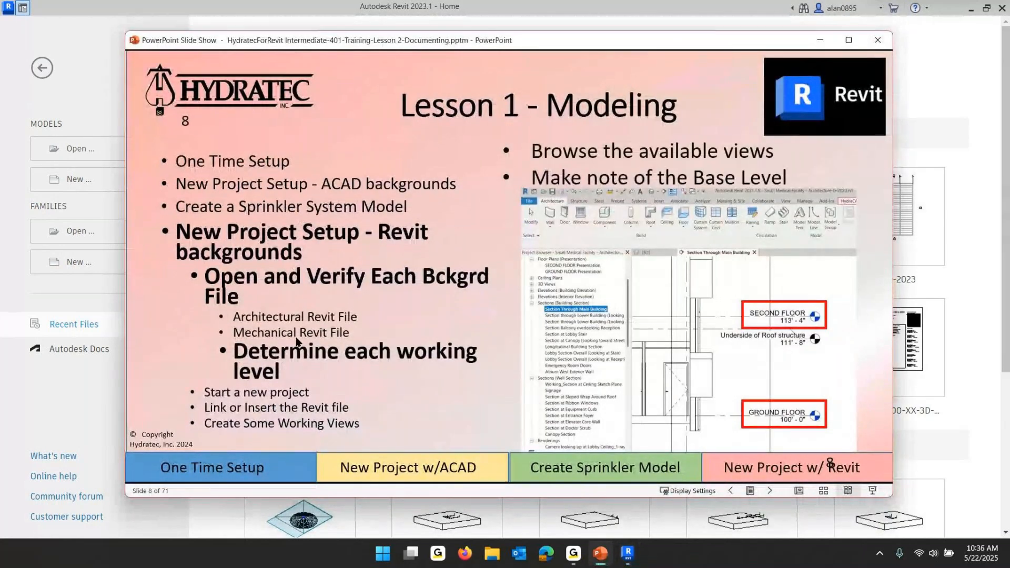
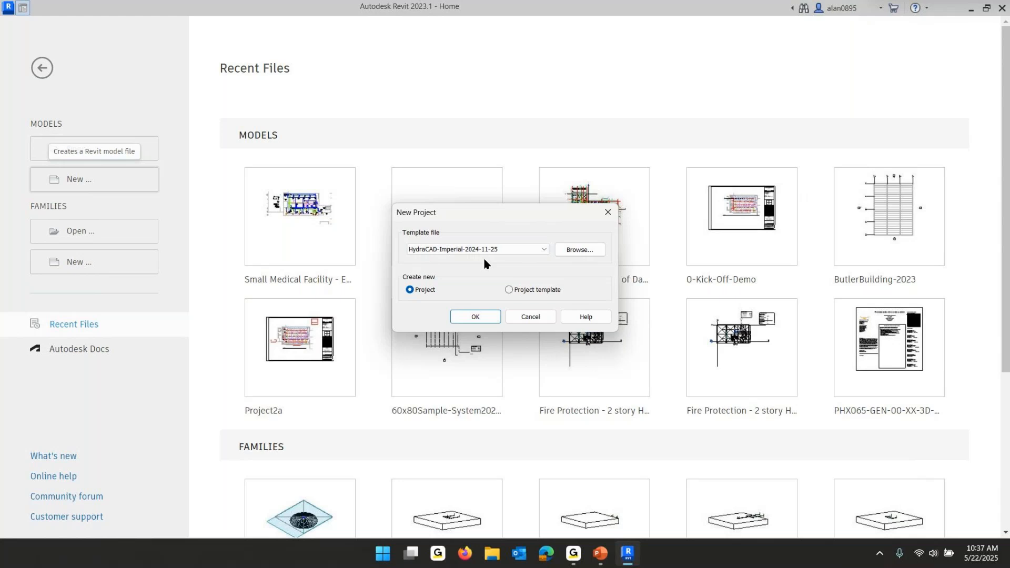
Create a new project from the HydraCAD-Imperial-2024-11-25 template and open the File Locations options
click(476, 318)
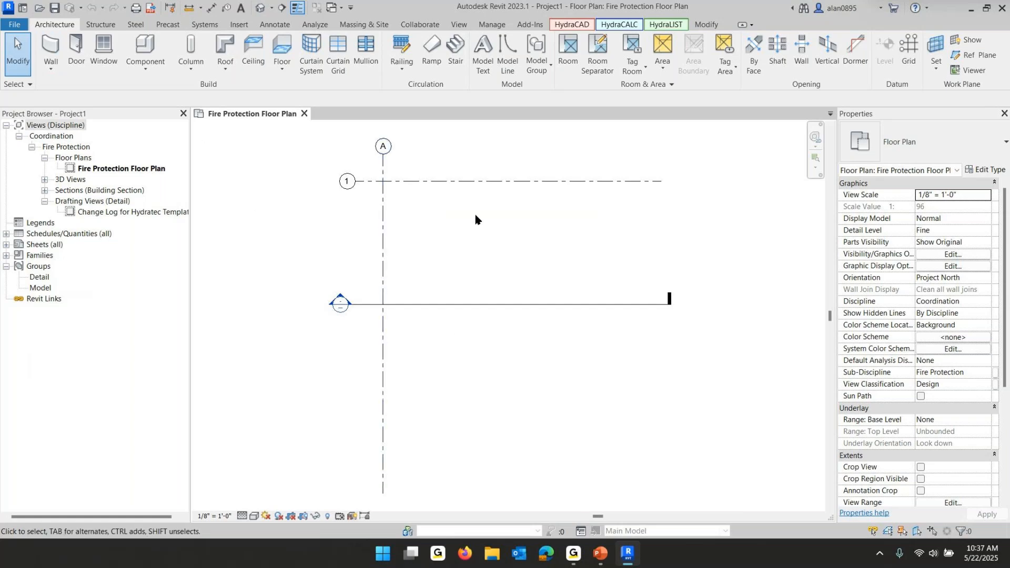
click(16, 25)
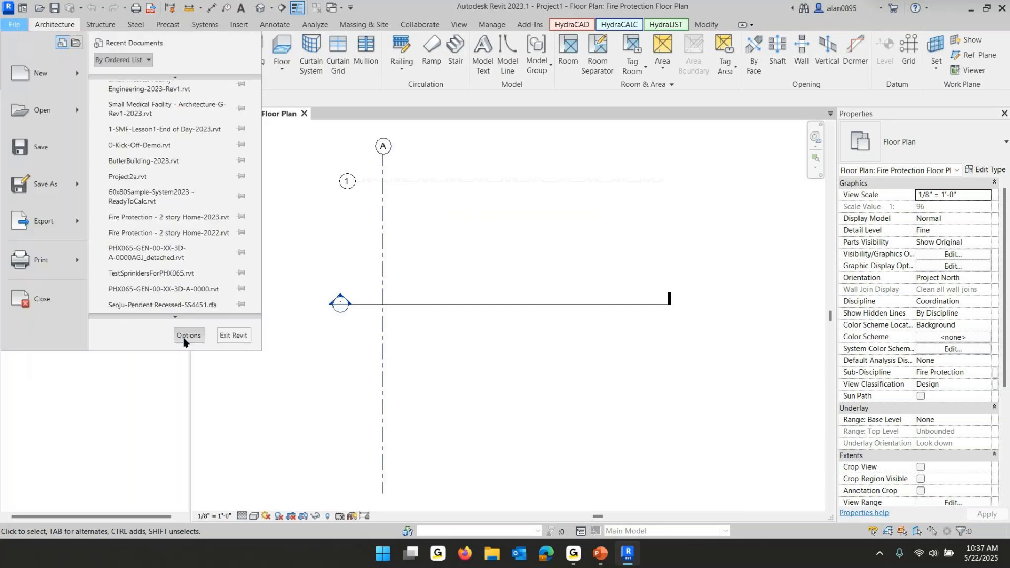
click(183, 335)
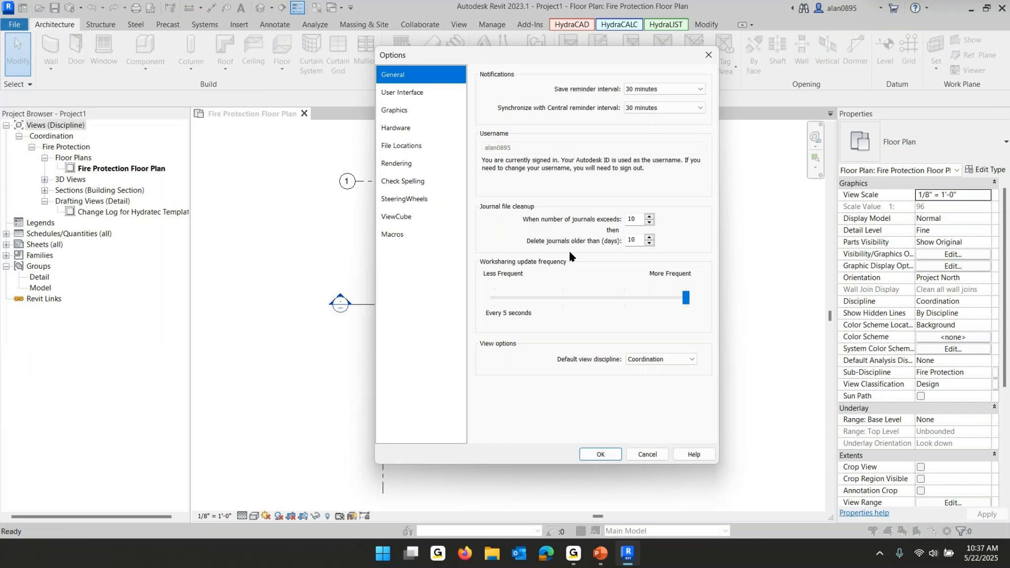
click(415, 150)
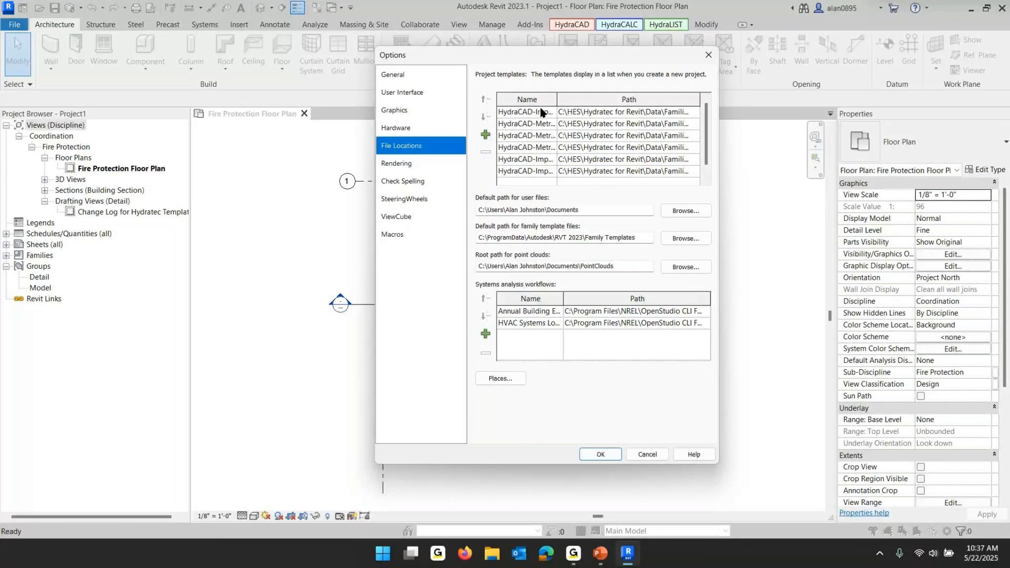
Add the HydraCAD-Metric-2024-11-25.rte template from HES\Hydratec for Revit\Data\Families\2023 to the project templates list
click(486, 136)
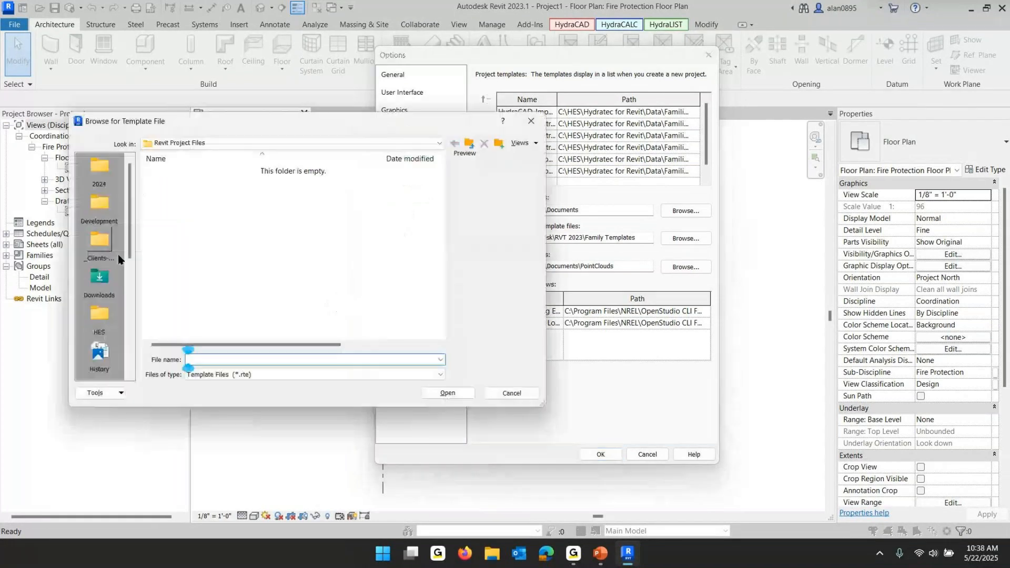
click(210, 142)
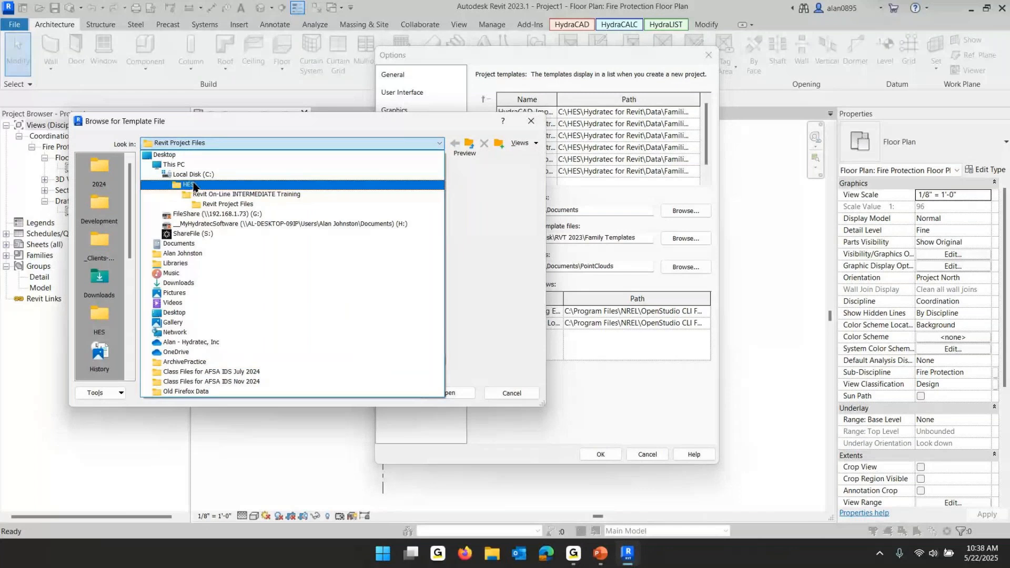
click(193, 186)
scroll(194, 237, down, 1)
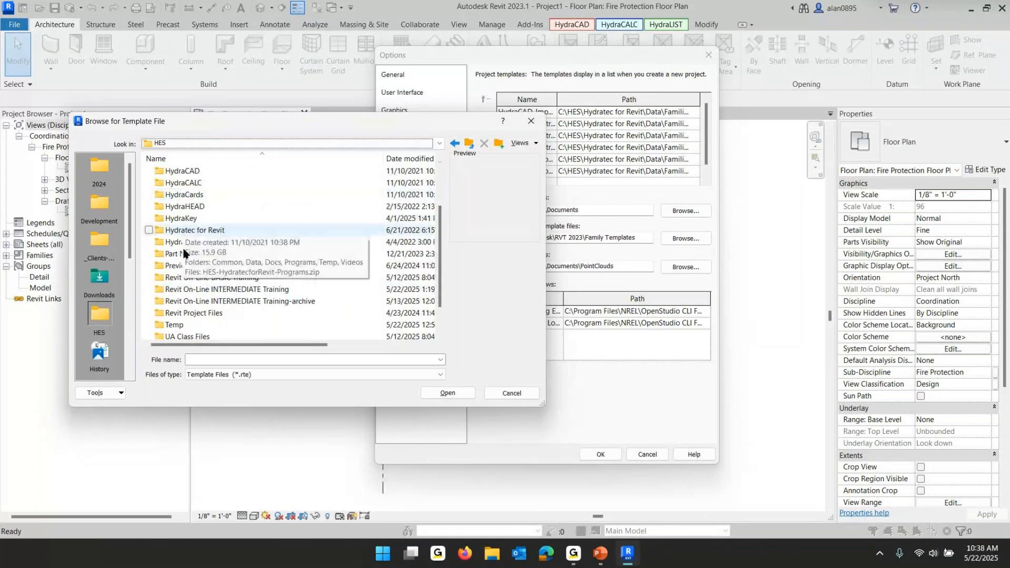
double_click(194, 230)
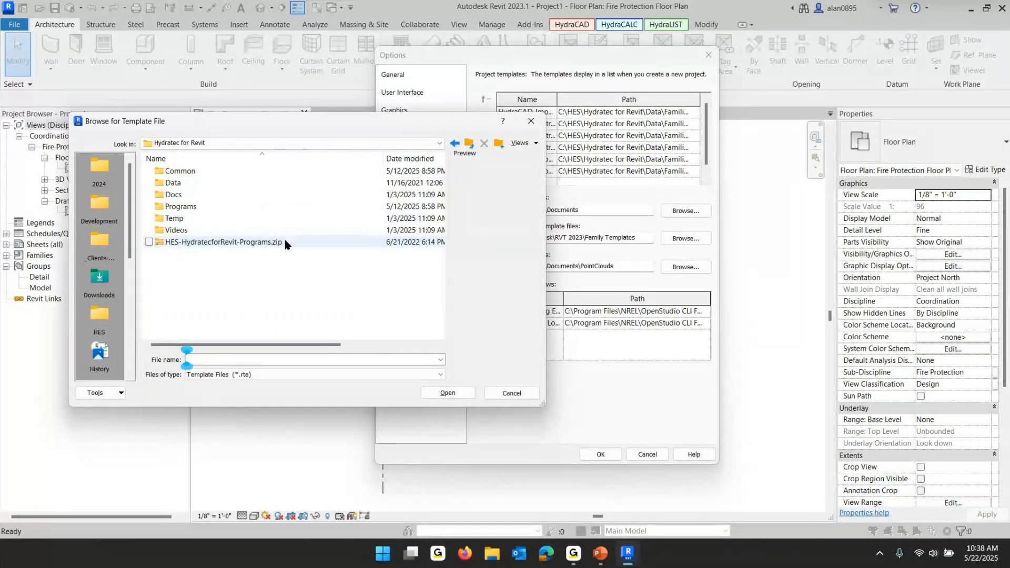
double_click(168, 183)
double_click(169, 184)
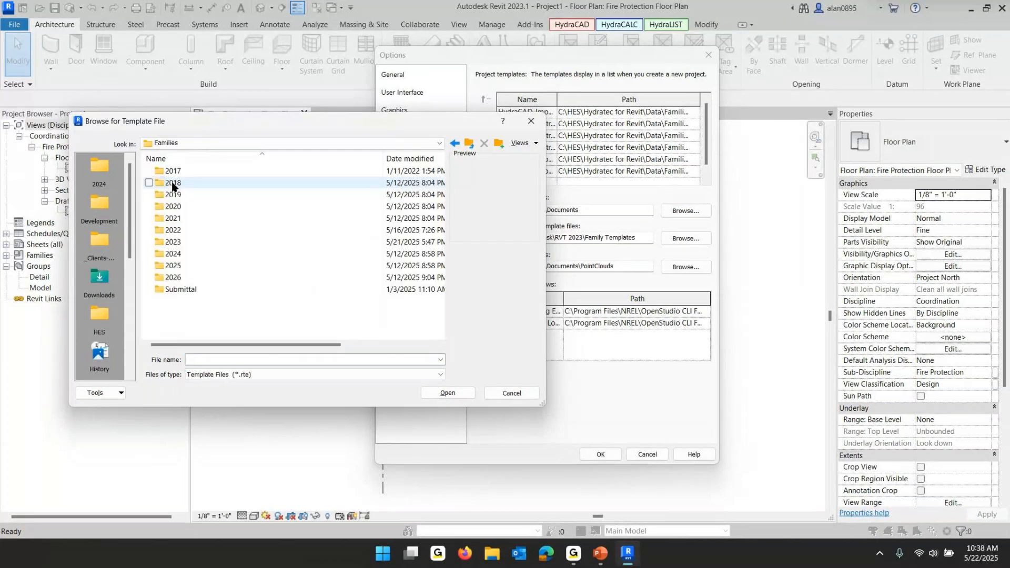
double_click(169, 243)
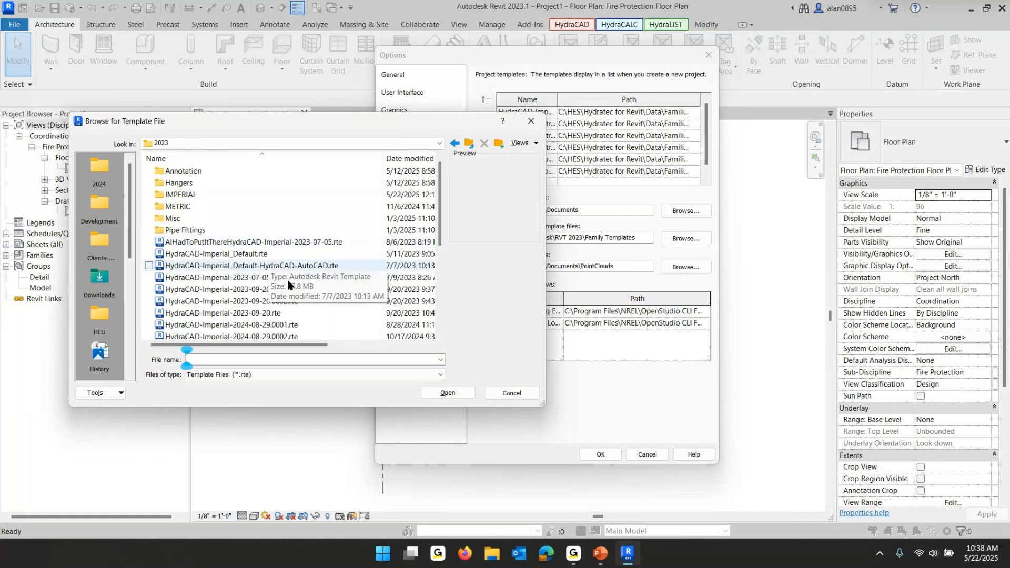
scroll(295, 281, down, 3)
scroll(279, 263, down, 2)
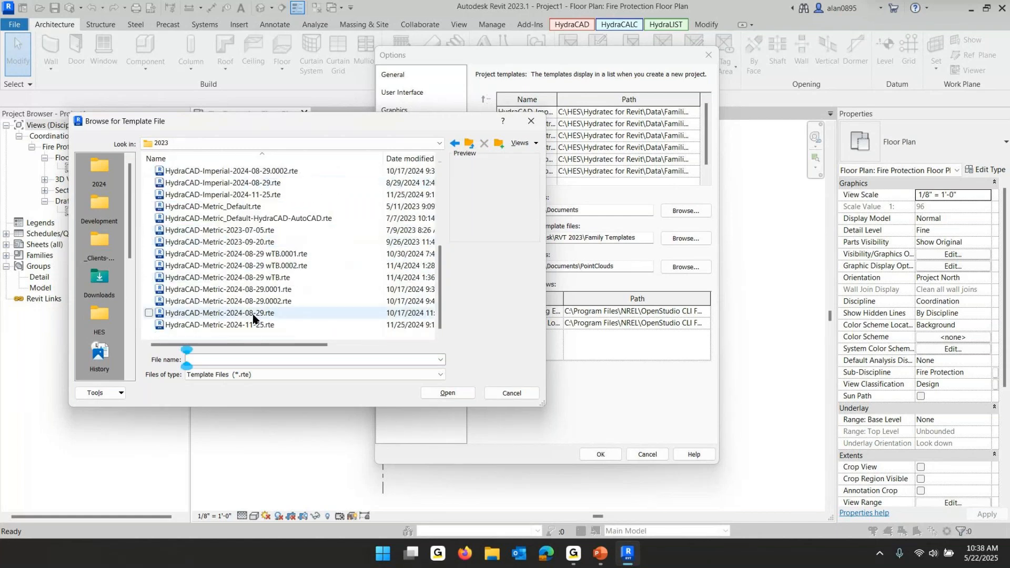
click(255, 326)
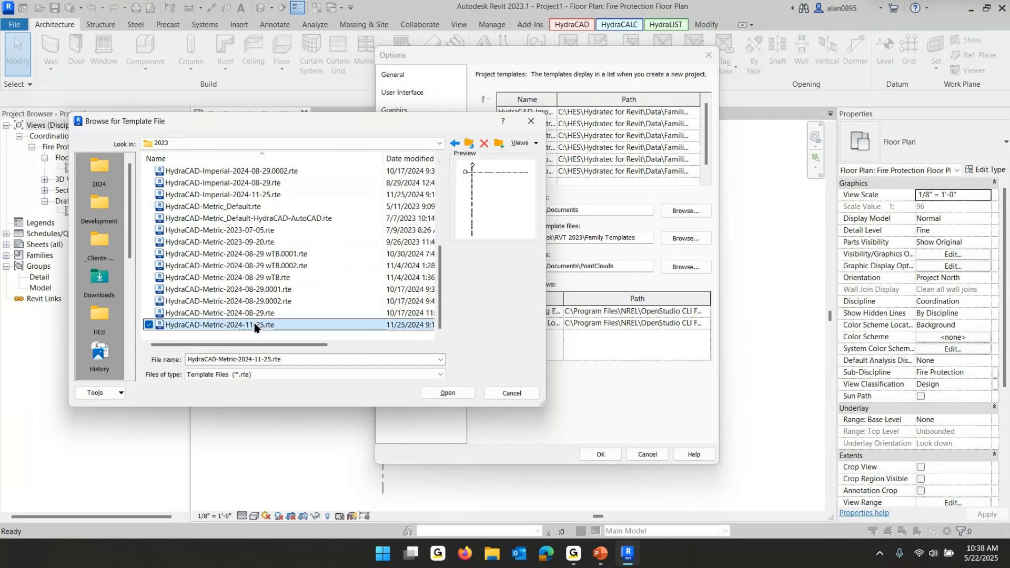
click(448, 393)
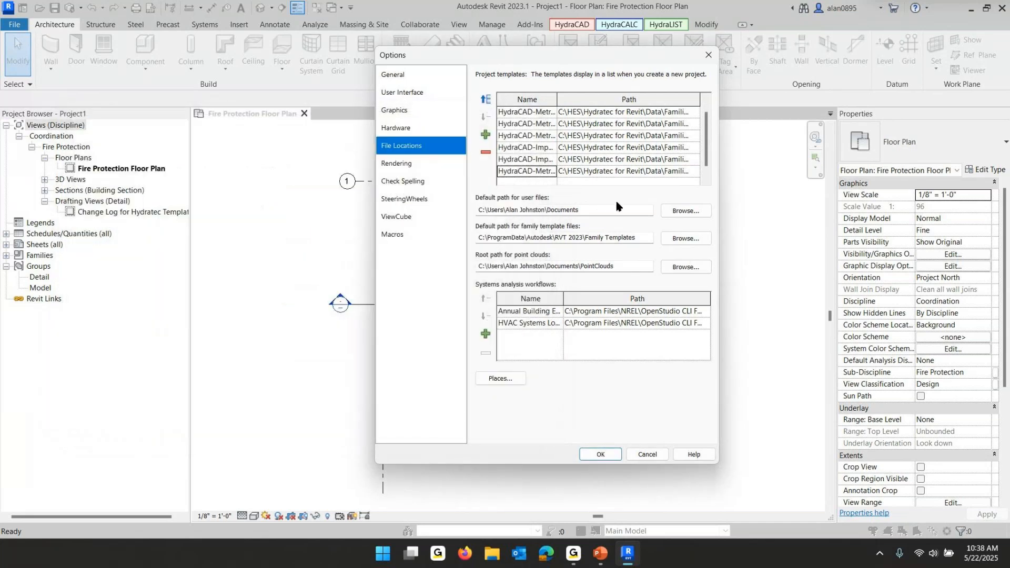
Reorder the project templates, moving the HydraCAD-Metric-2024-11-25 entry up two places, and apply the options
scroll(573, 181, down, 1)
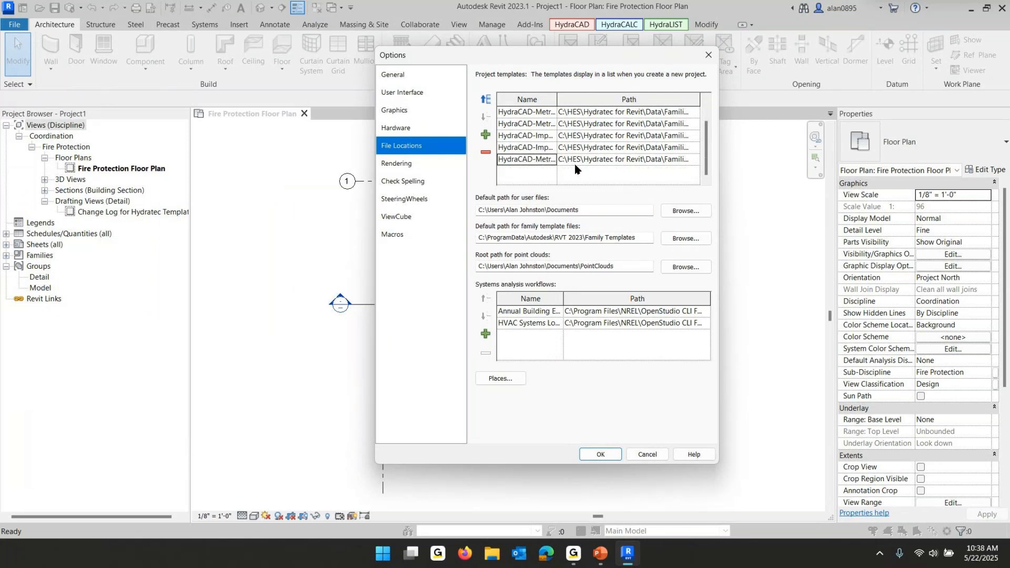
click(486, 153)
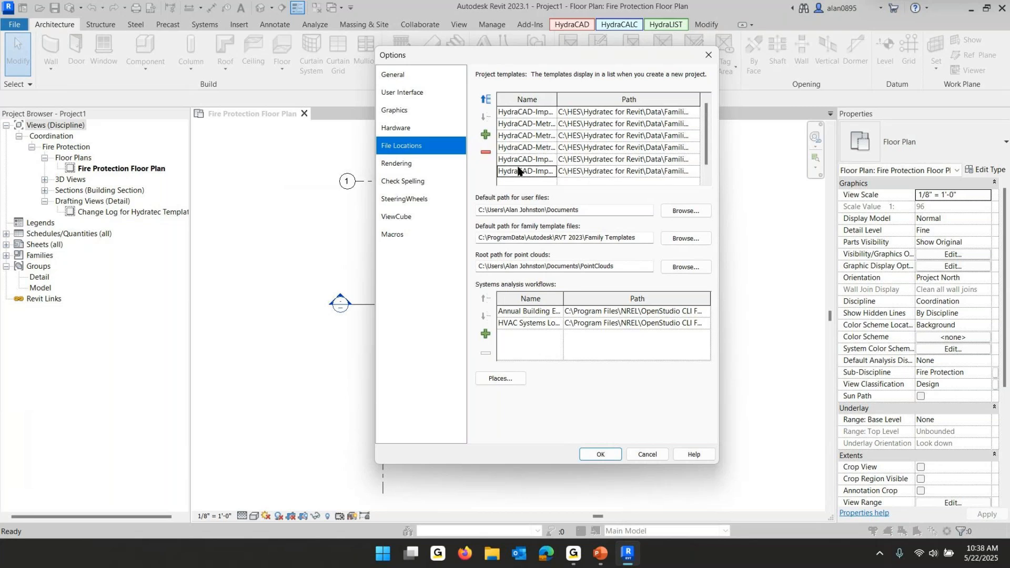
click(538, 159)
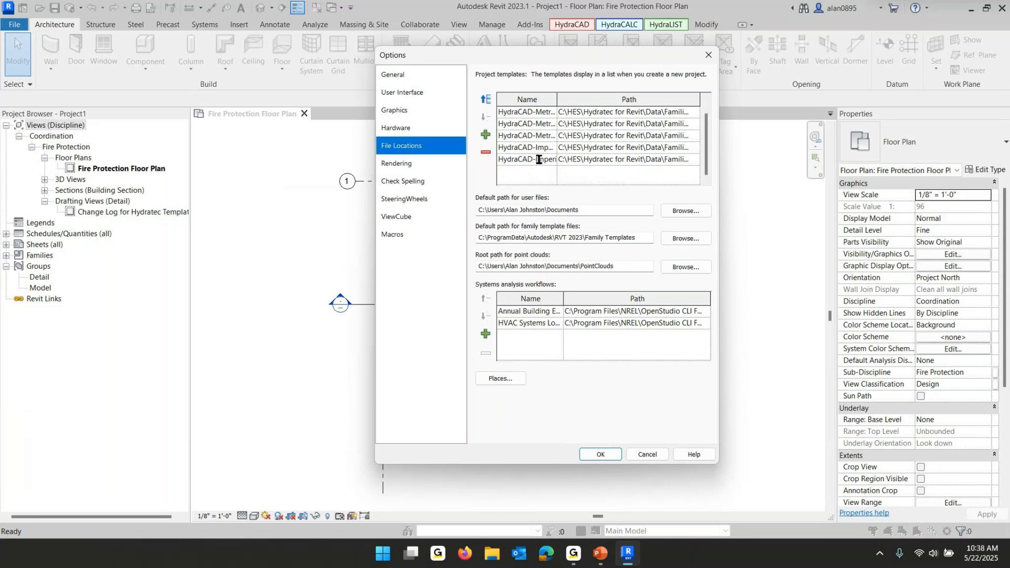
click(486, 99)
click(486, 100)
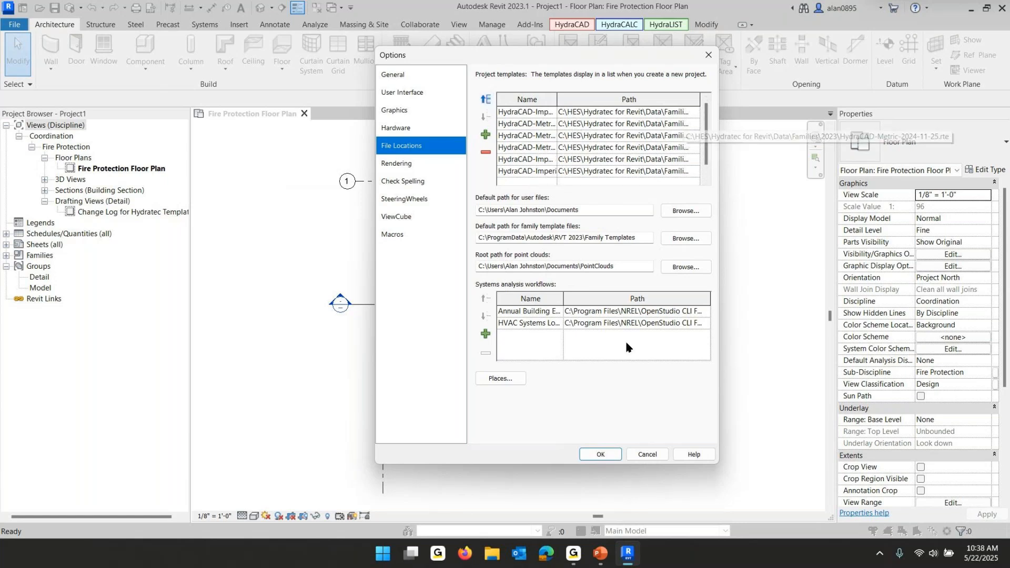
click(601, 454)
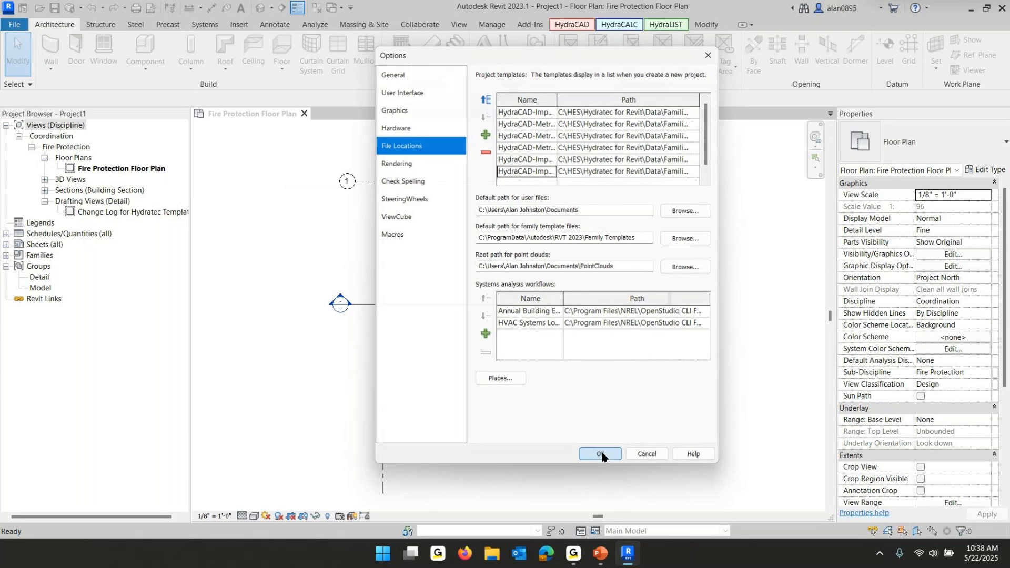
Open the New Project dialog to check the available templates, then cancel it
click(20, 26)
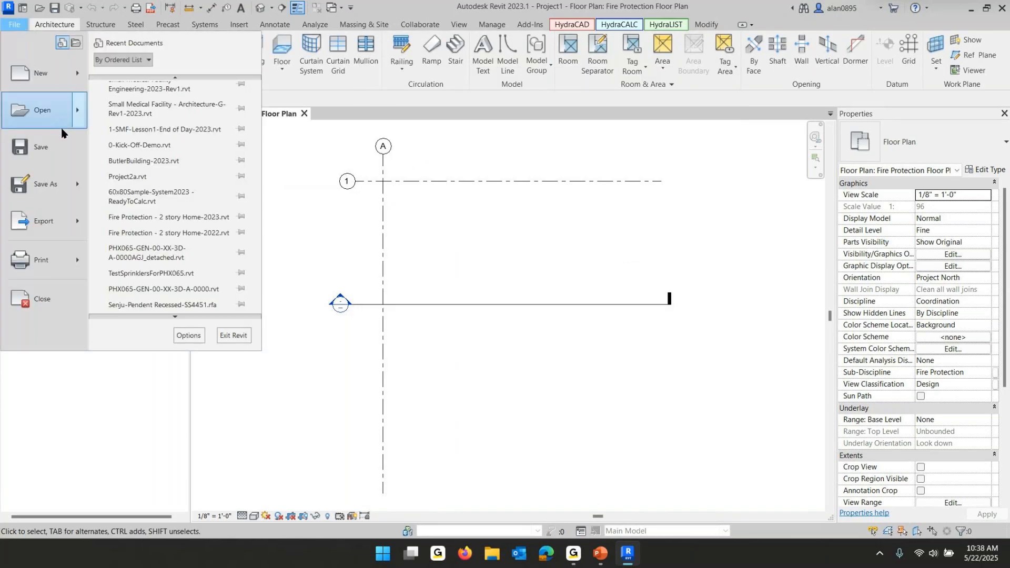
click(27, 70)
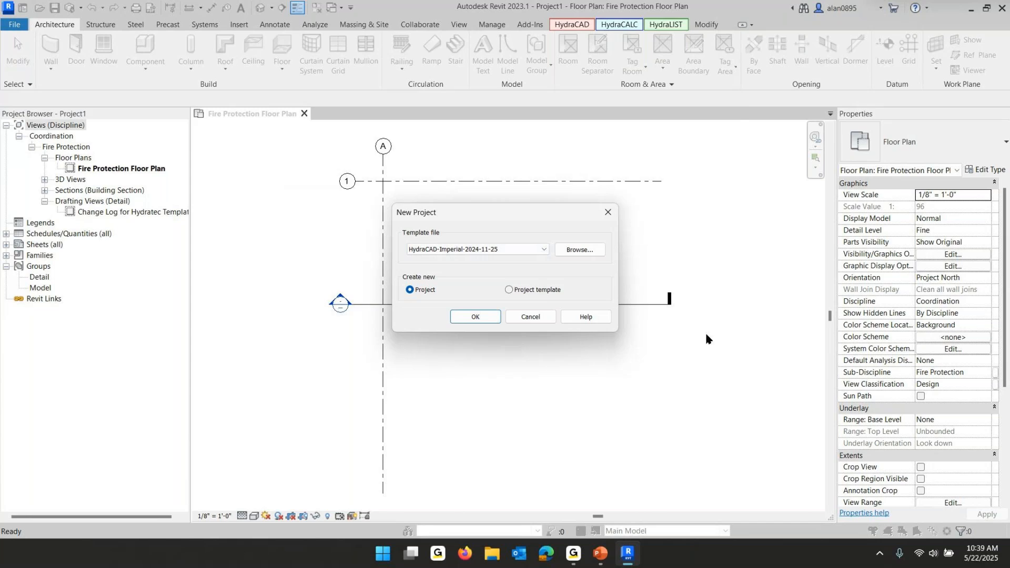
click(534, 316)
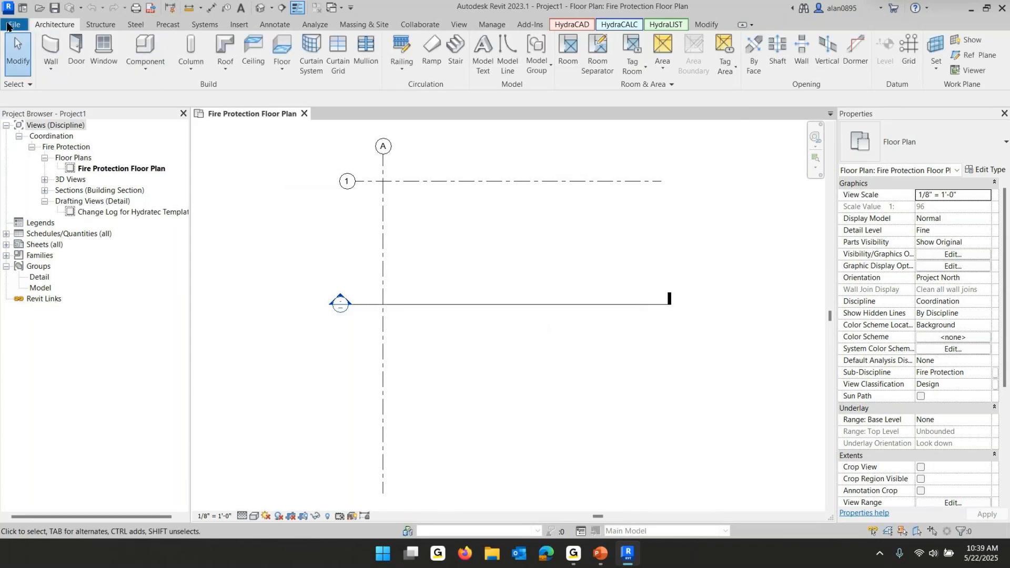
Reopen the File Locations options and add the HydraCAD-Imperial-2024-11-25.rte template from the 2023 families folder
click(9, 25)
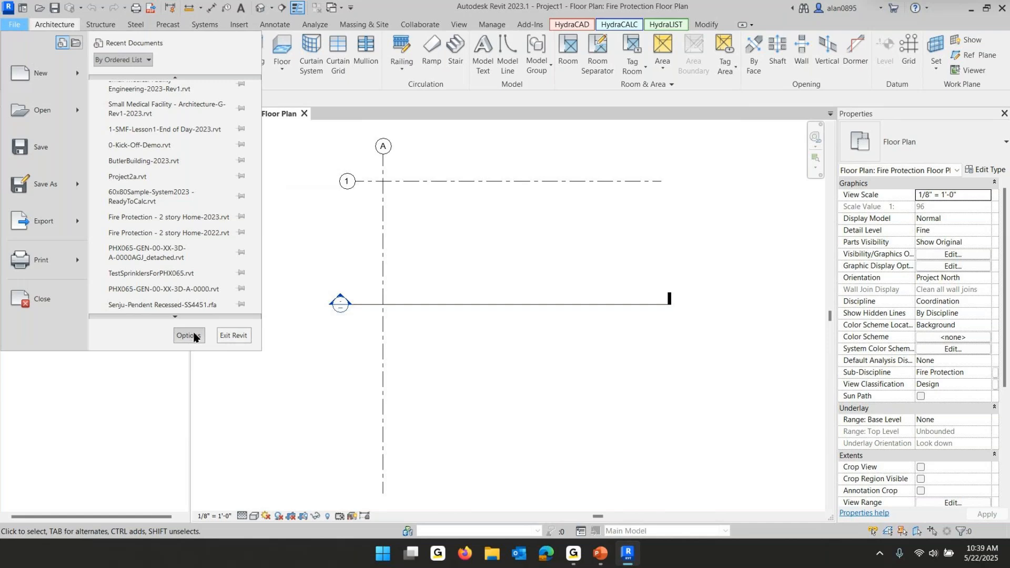
click(194, 335)
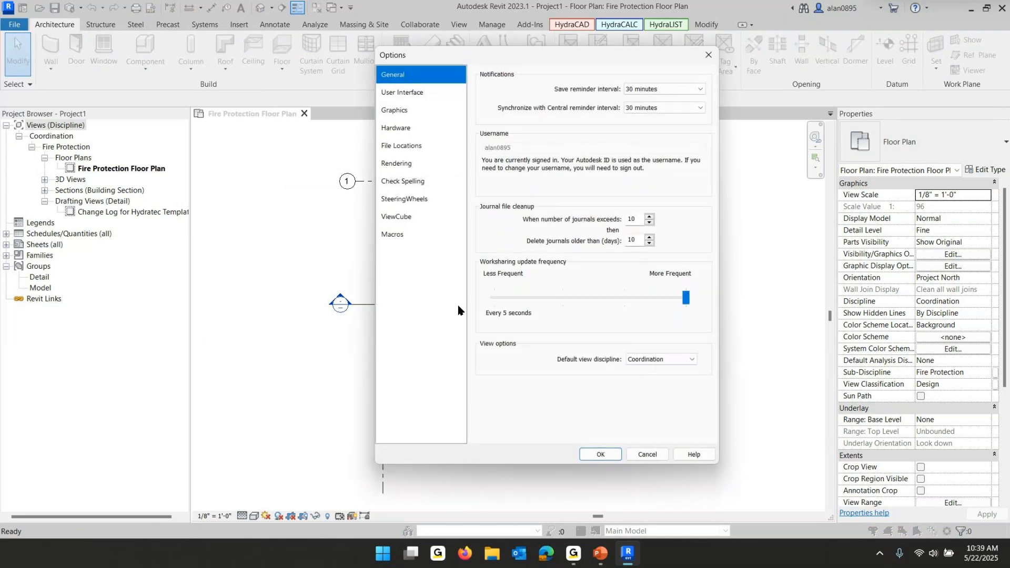
click(394, 148)
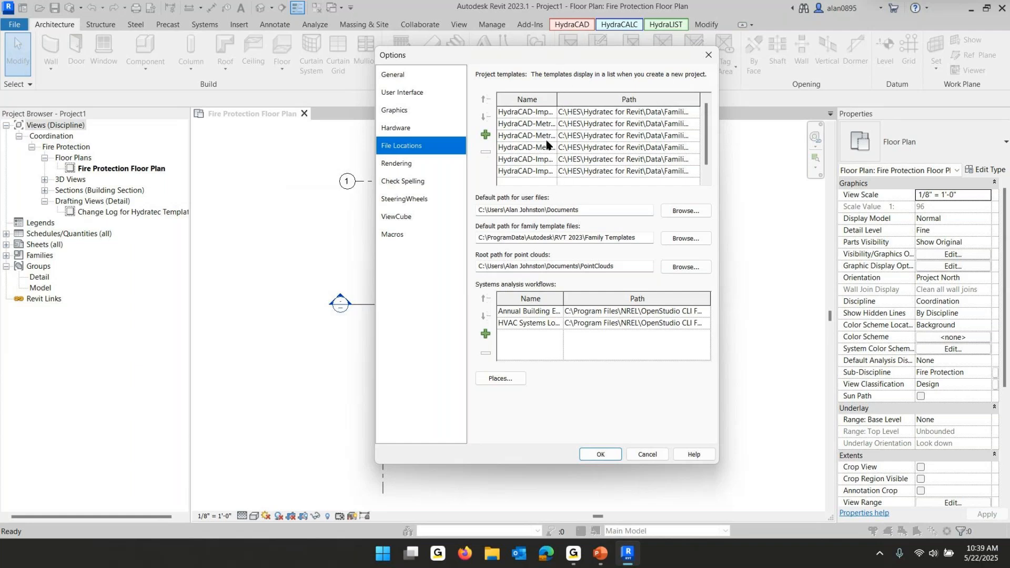
click(485, 136)
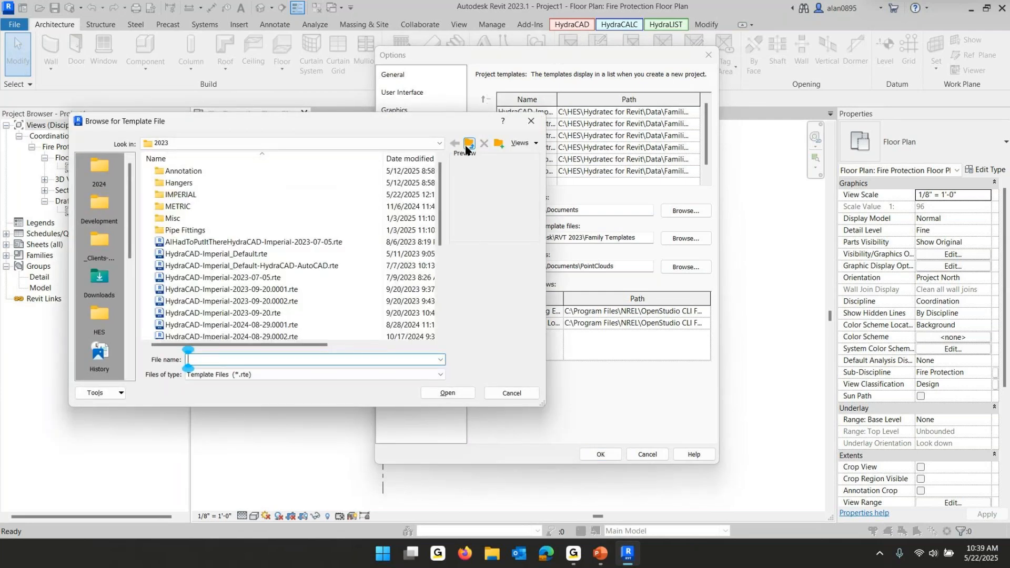
click(439, 143)
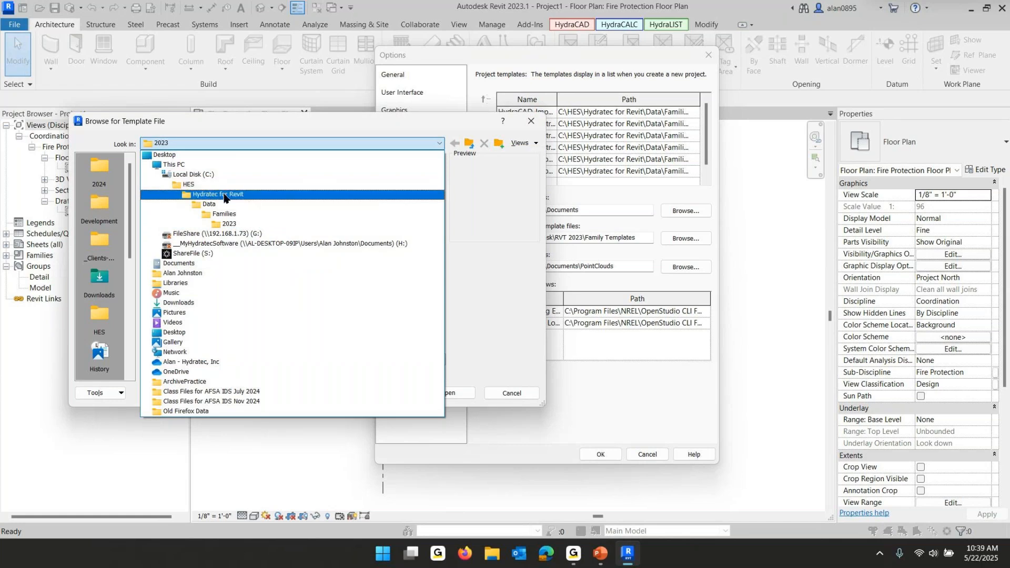
click(244, 227)
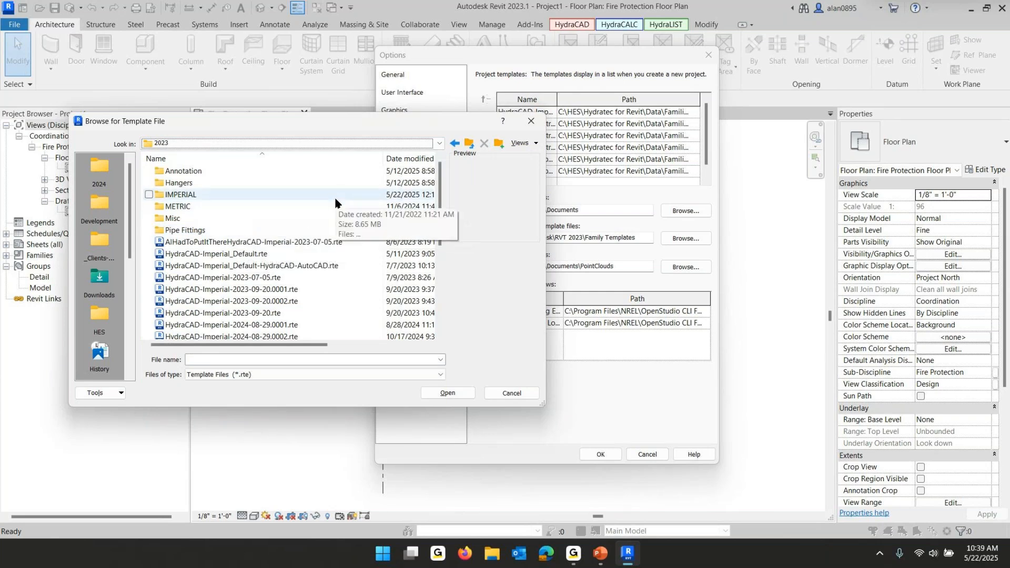
scroll(306, 206, down, 5)
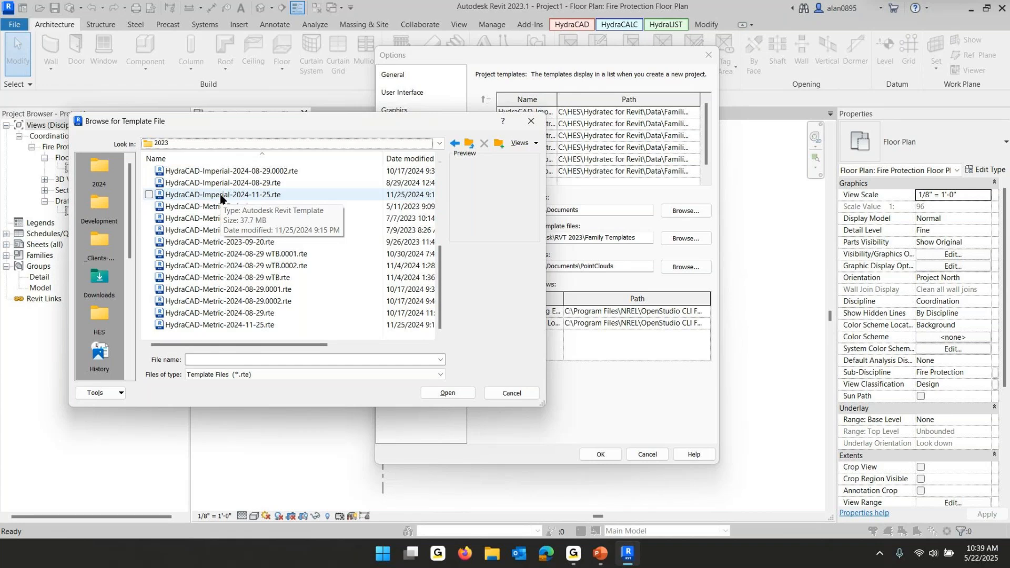
scroll(221, 199, up, 1)
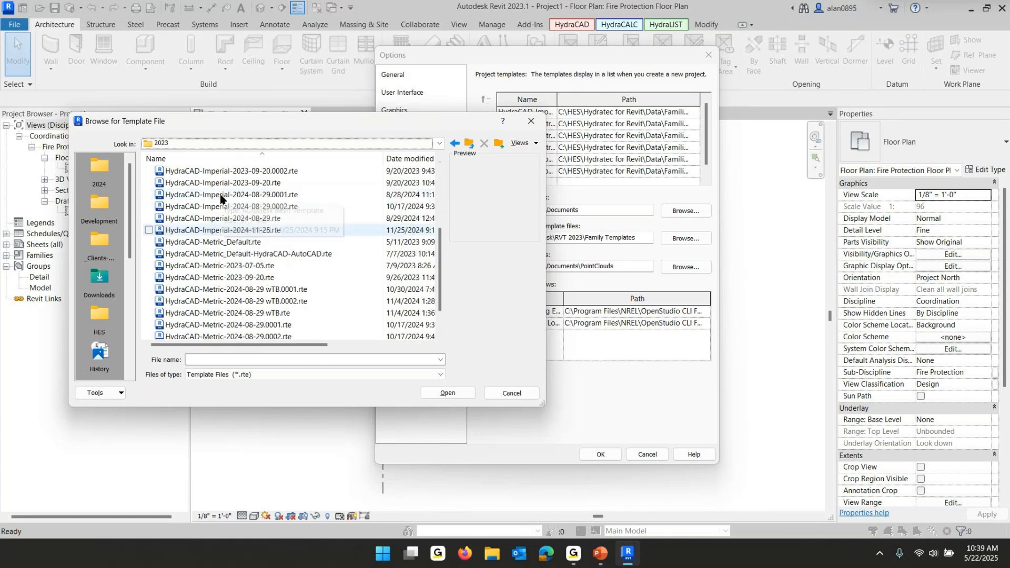
click(276, 232)
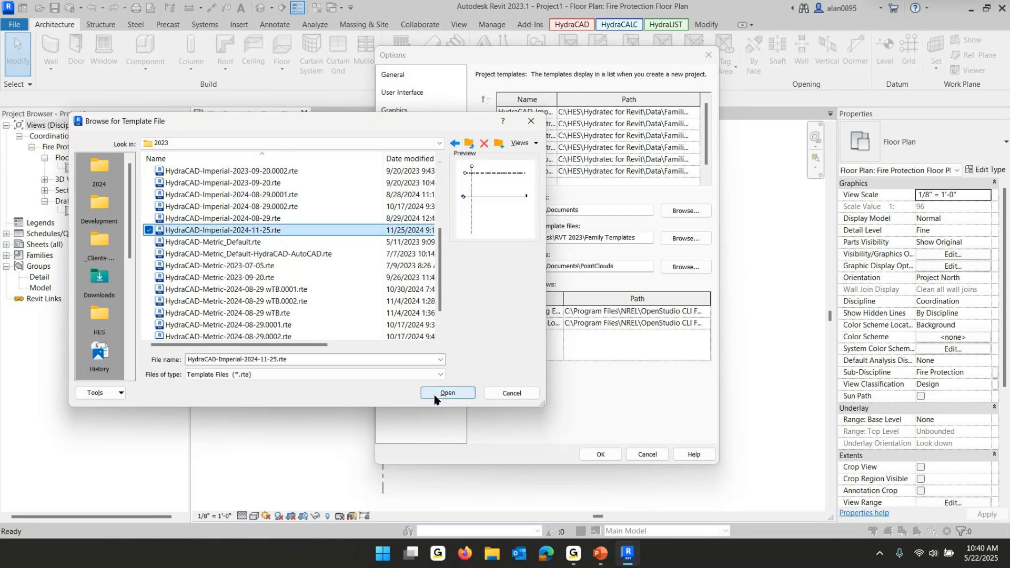
click(447, 393)
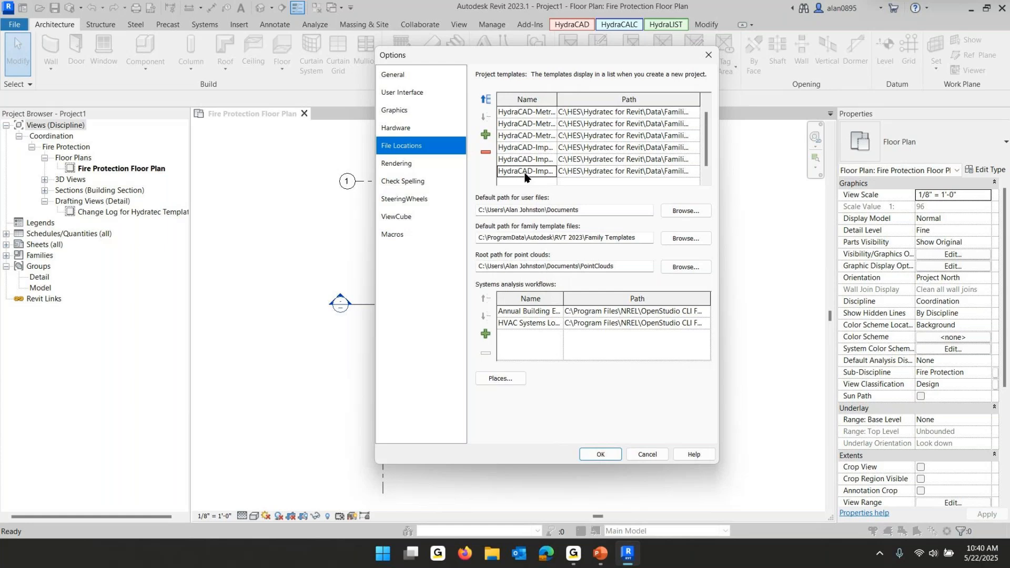
Widen the template Name column and move the HydraCAD-Imperial-2024-11-25 2 entry up to second place
drag(557, 99, 630, 99)
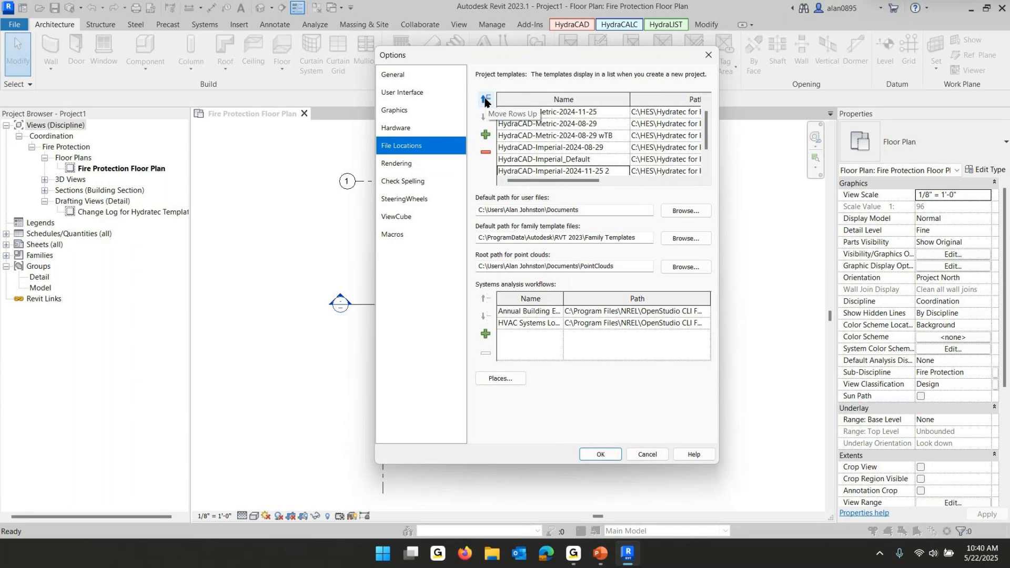
click(485, 100)
click(485, 100)
click(485, 100)
click(485, 100)
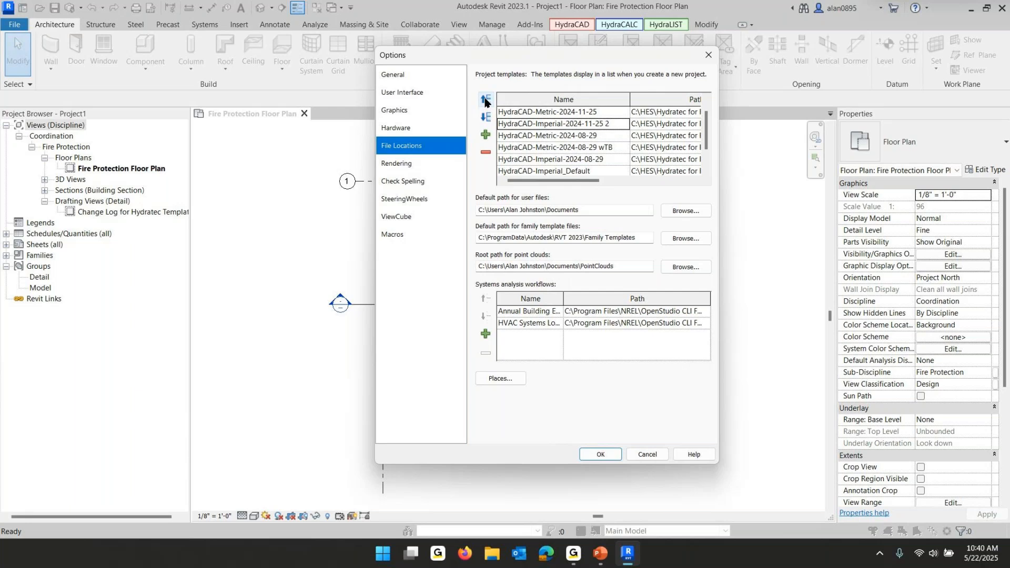
Remove the HydraCAD-Imperial-2024-11-25 2 entry from the project templates and apply the options
click(486, 155)
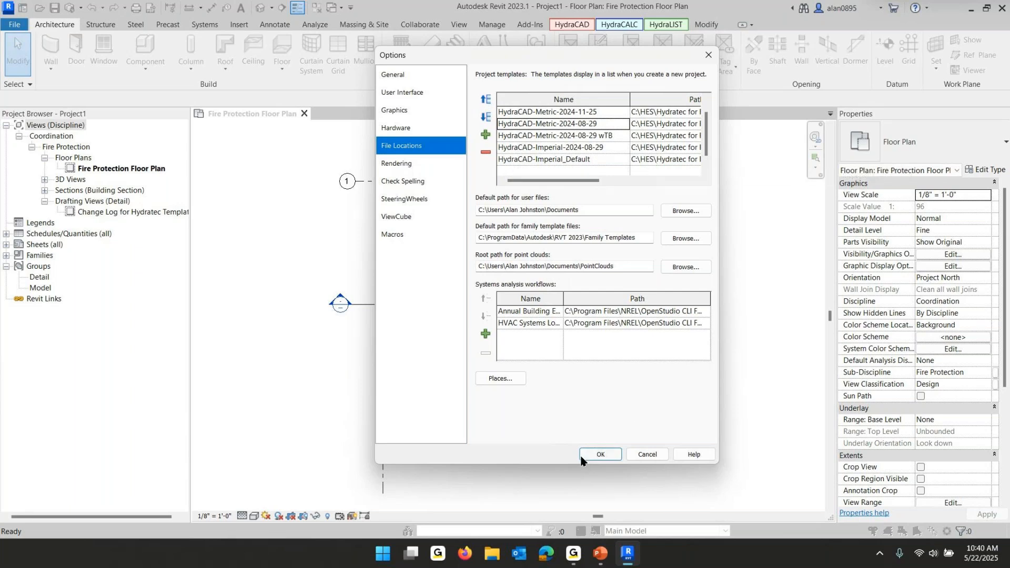
click(600, 453)
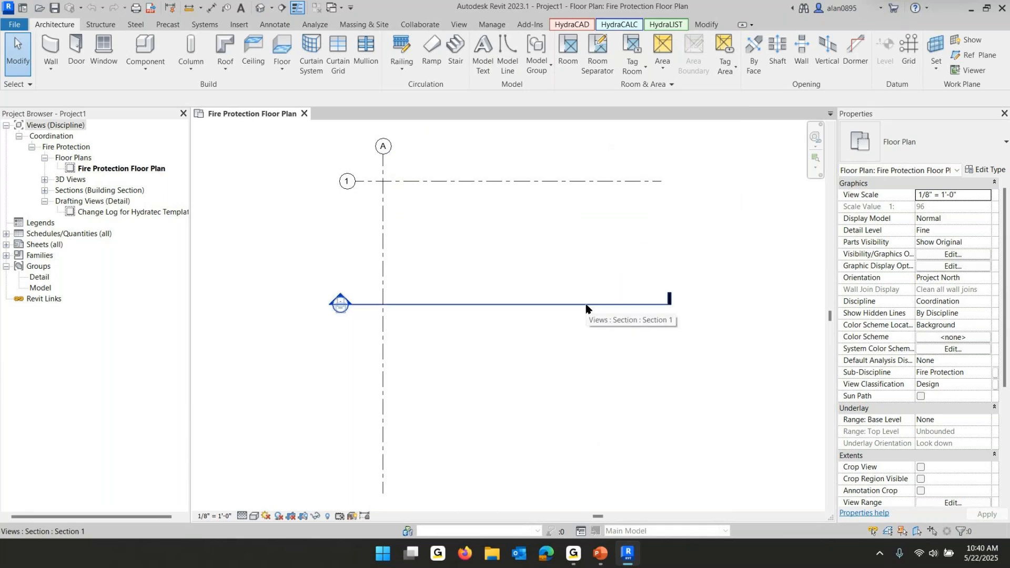
Import the KeyboardShortcuts-Hydratec-2021-03.xml file from the Data Setup folder, overwriting the existing shortcut settings
key(k)
key(s)
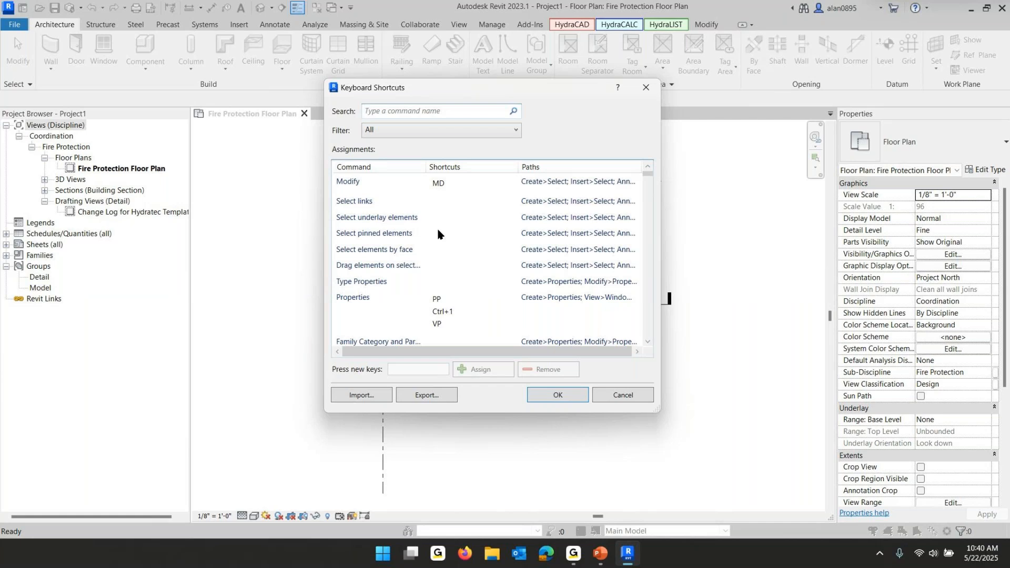
click(362, 395)
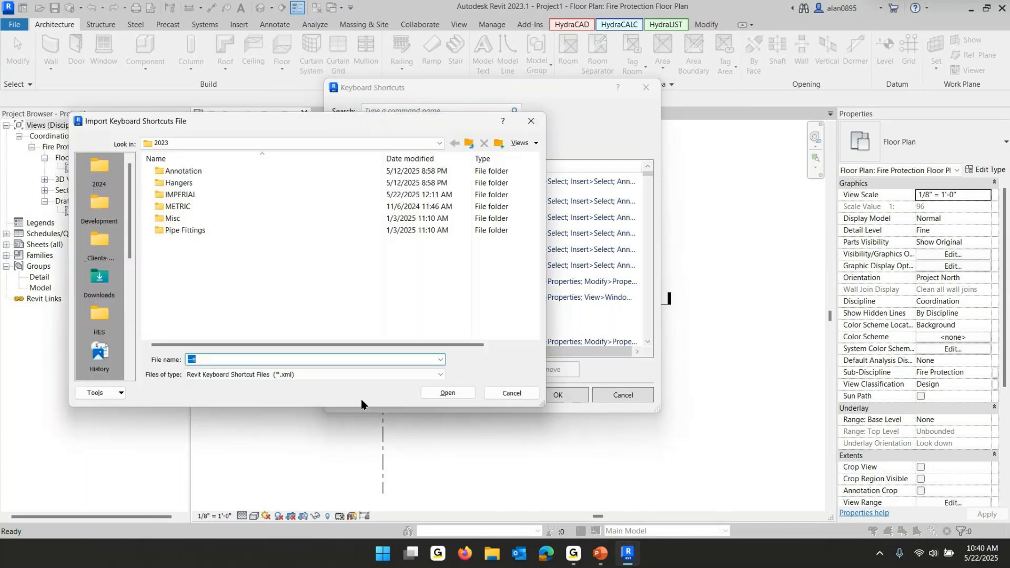
click(439, 143)
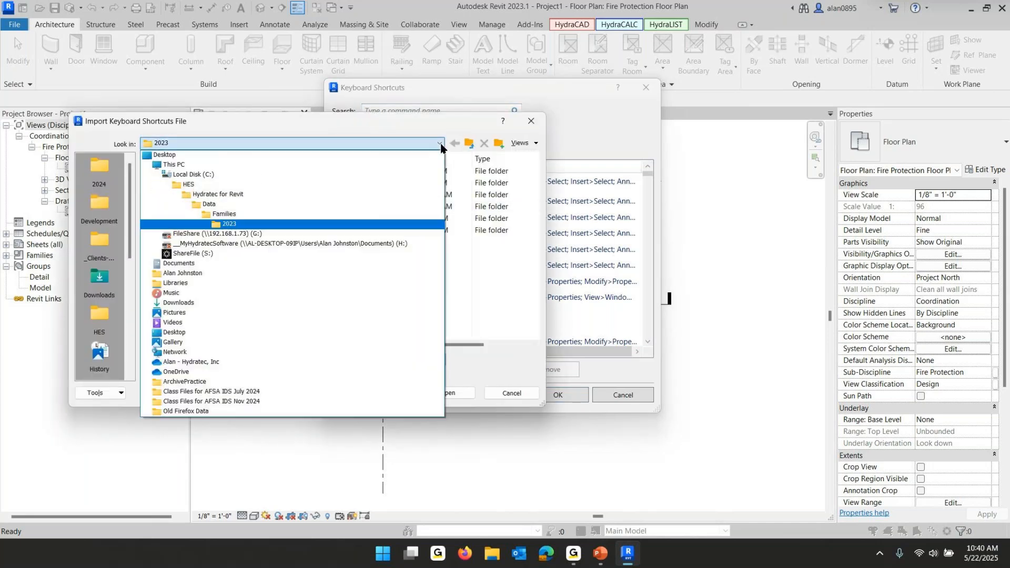
click(218, 205)
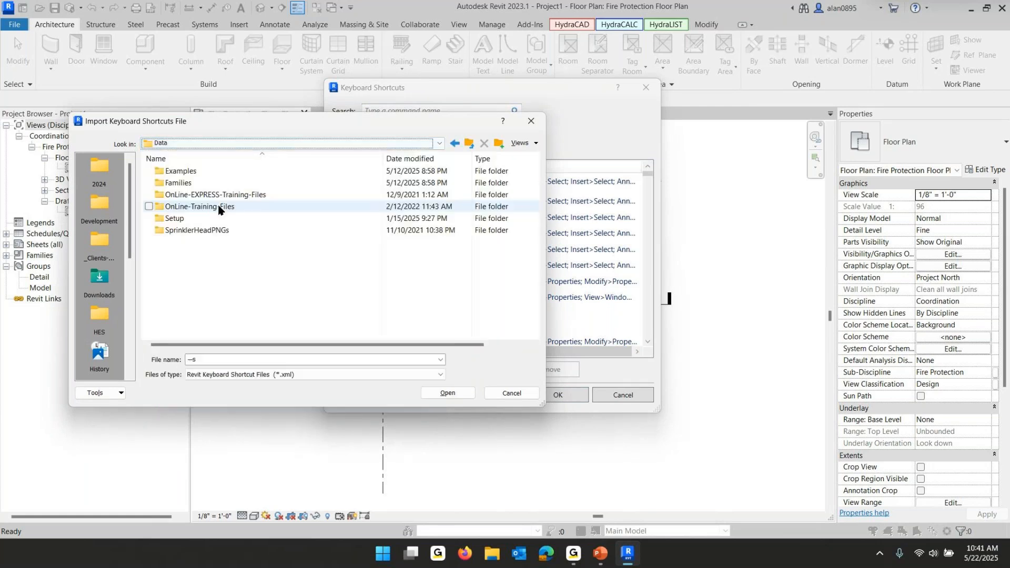
double_click(176, 219)
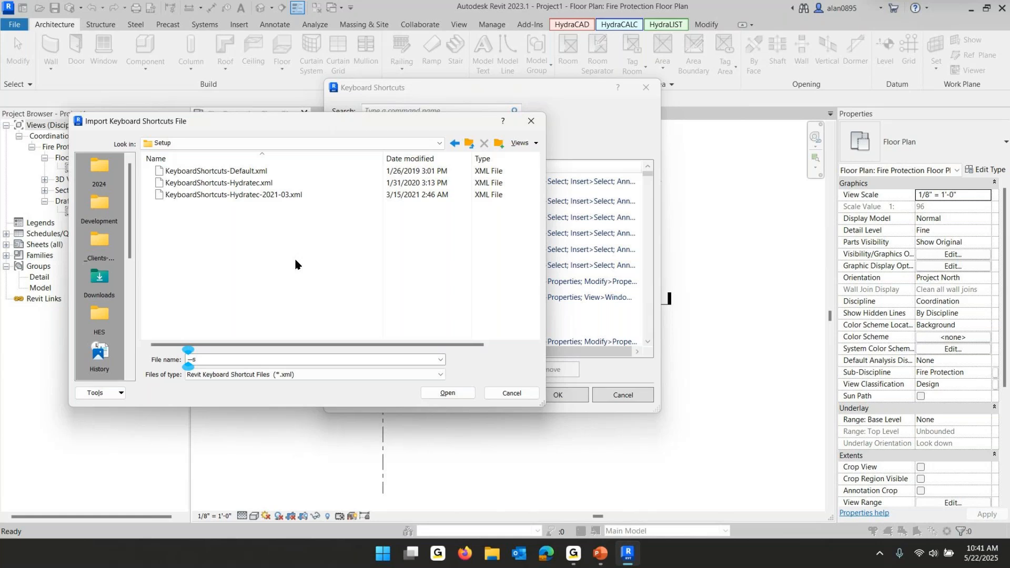
click(226, 195)
click(449, 394)
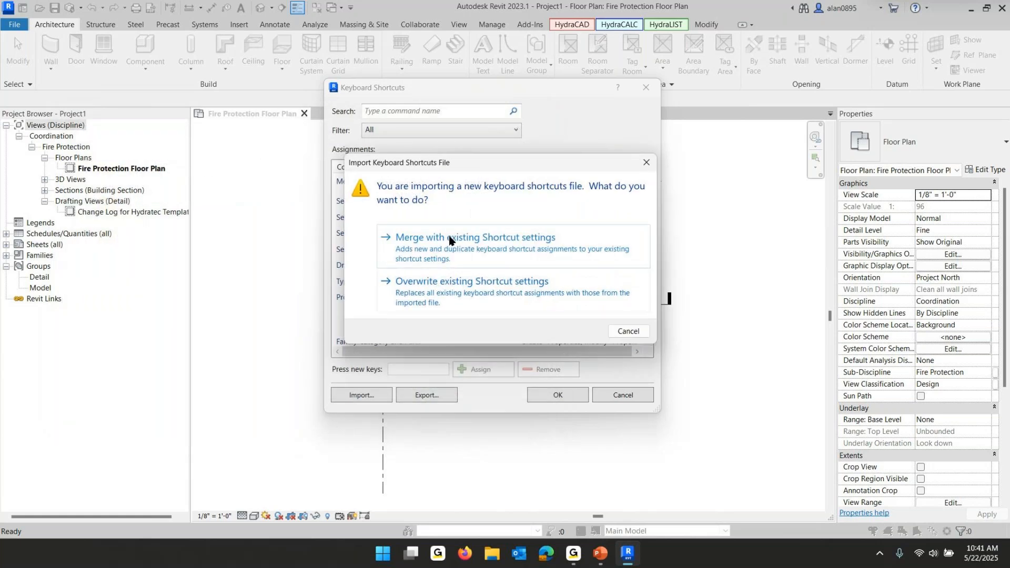
click(500, 285)
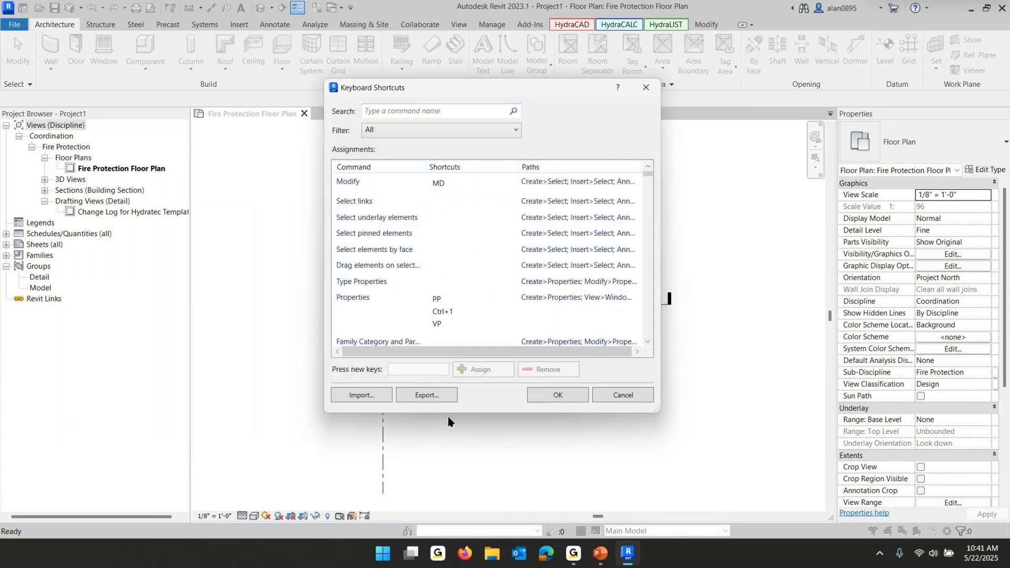
click(568, 399)
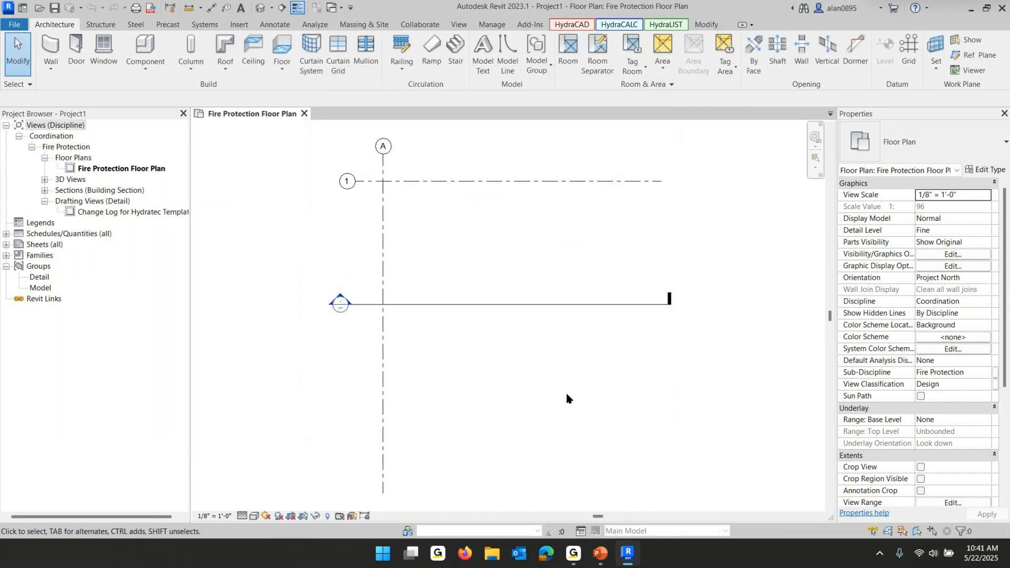
Open the HydraCAD help videos page
click(583, 25)
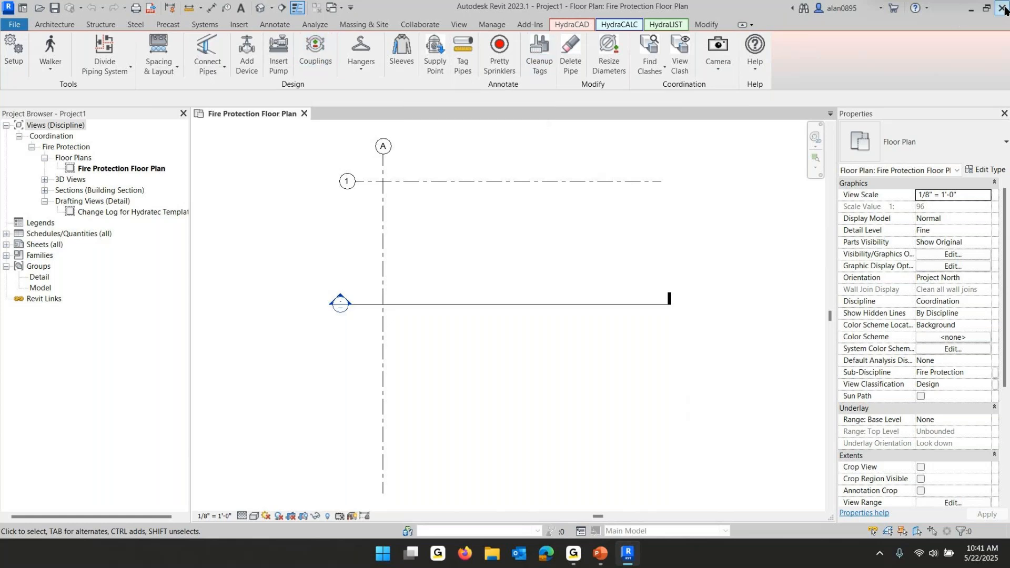
click(756, 53)
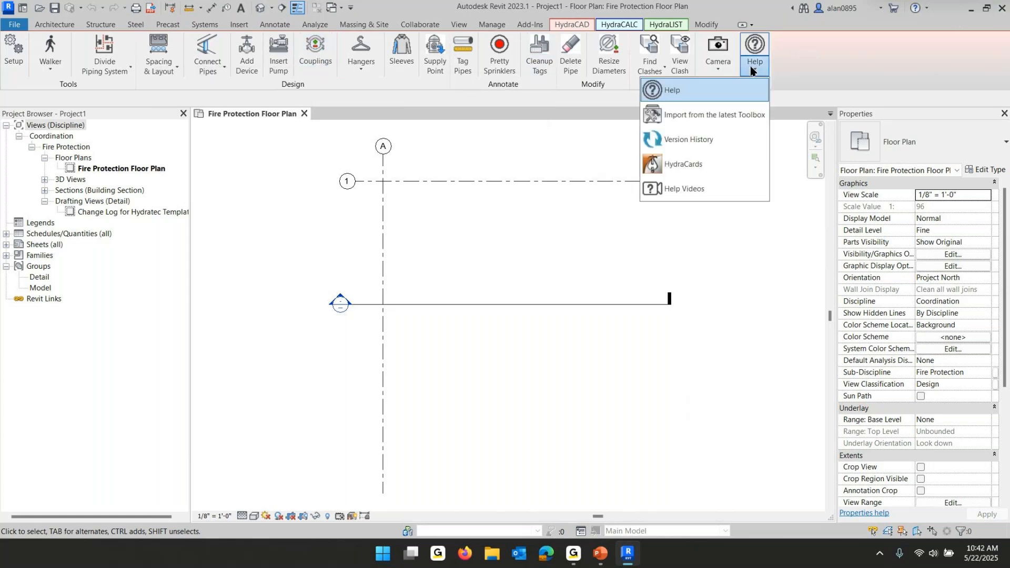
click(677, 191)
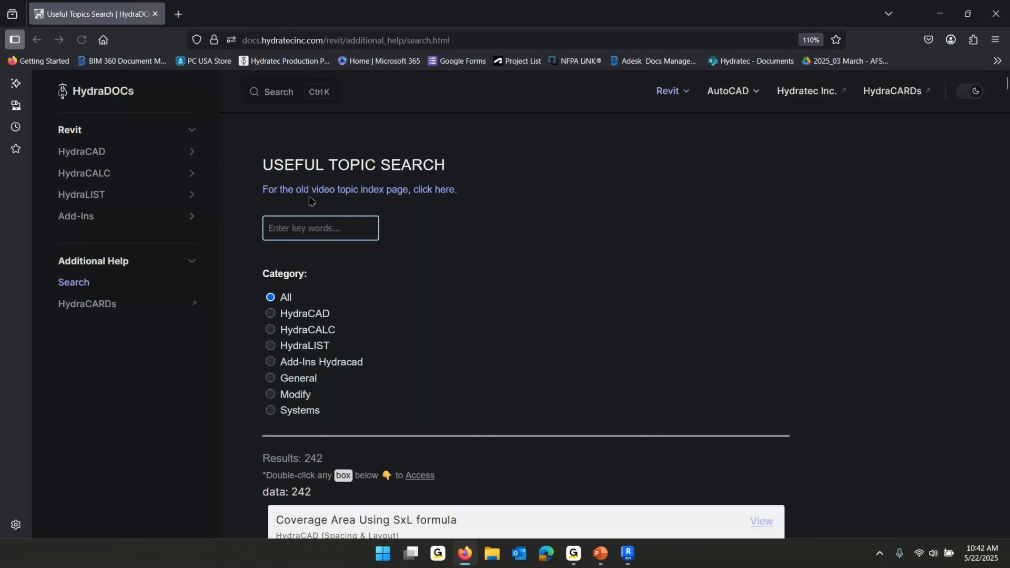
Search the help topics for "one time" and scroll through the matching results
scroll(323, 225, down, 7)
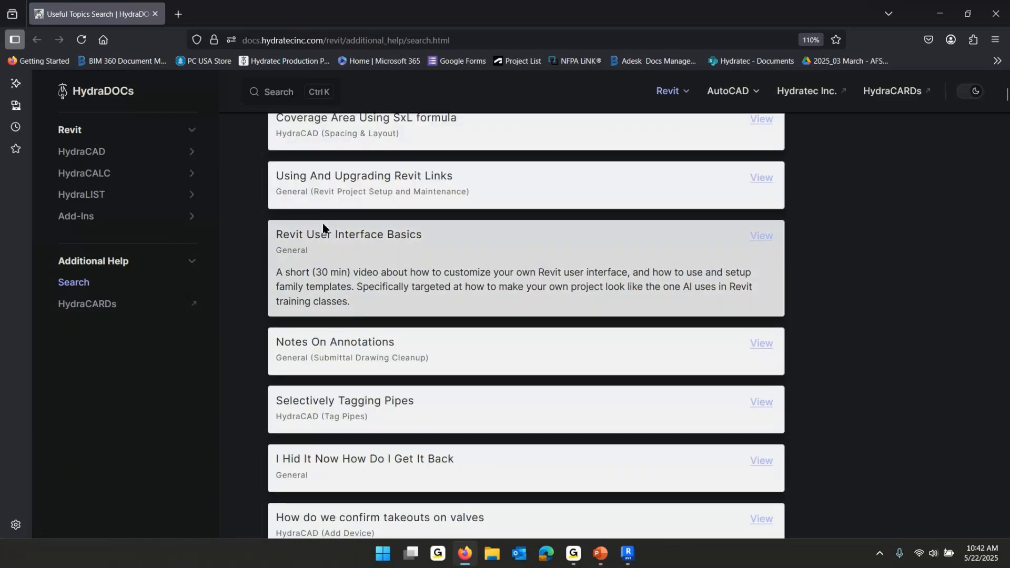
scroll(492, 264, up, 7)
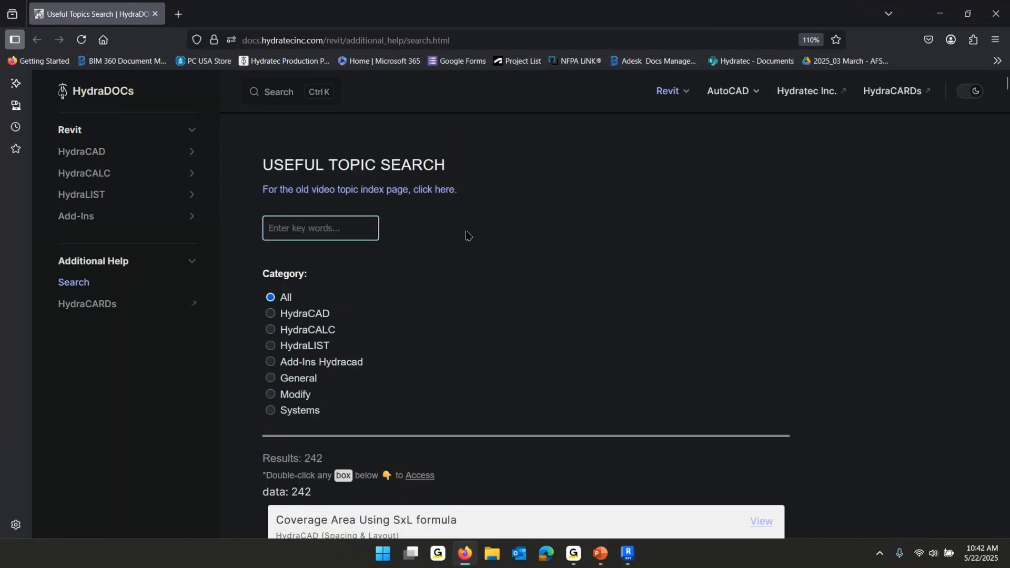
click(320, 227)
text(one )
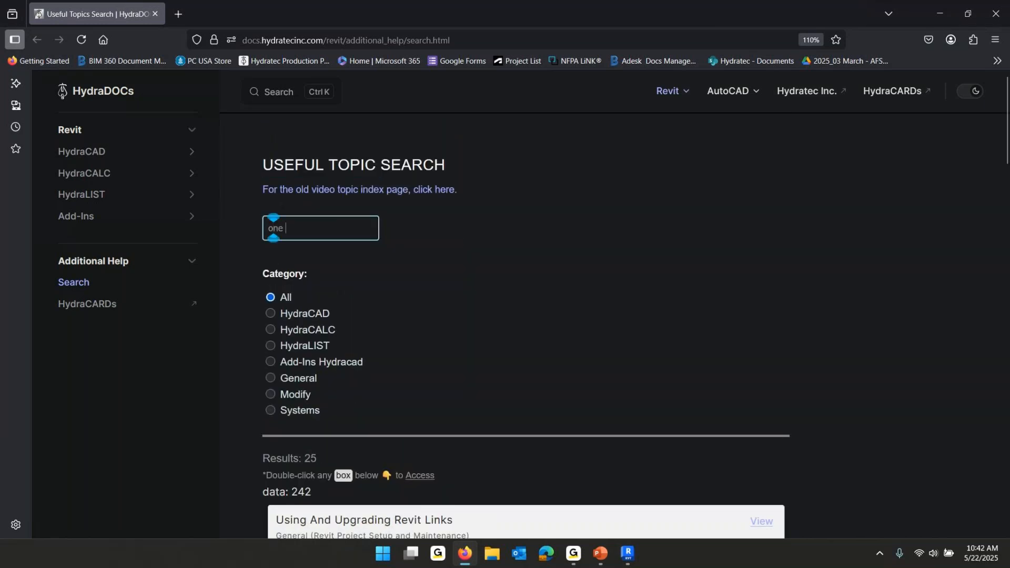
text(time)
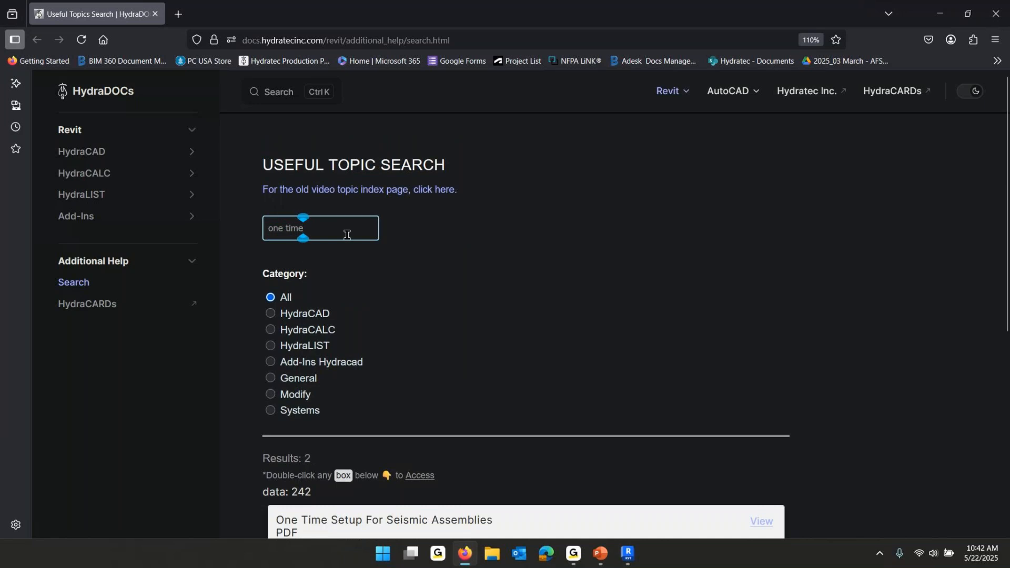
scroll(559, 425, down, 4)
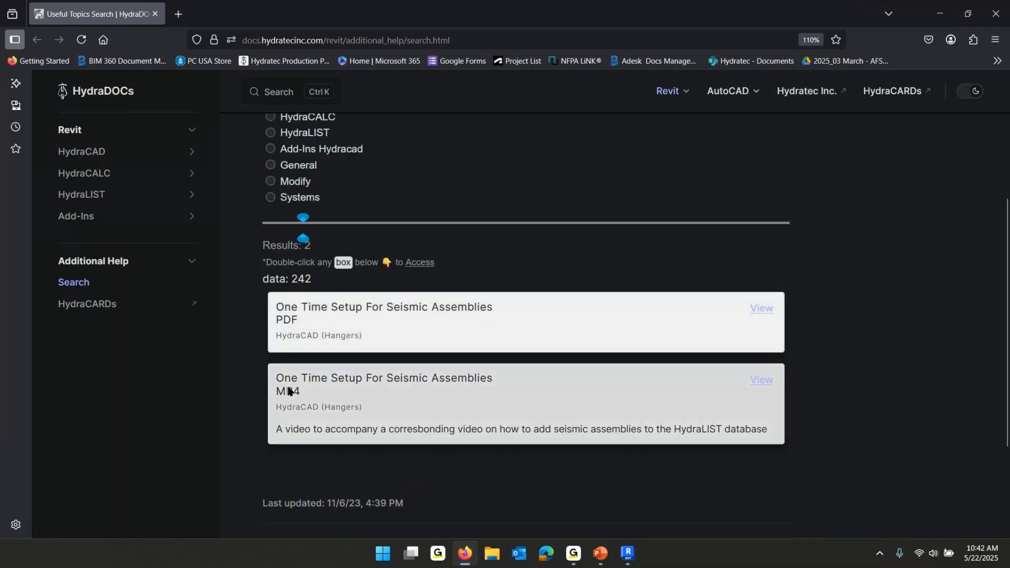
scroll(455, 412, down, 3)
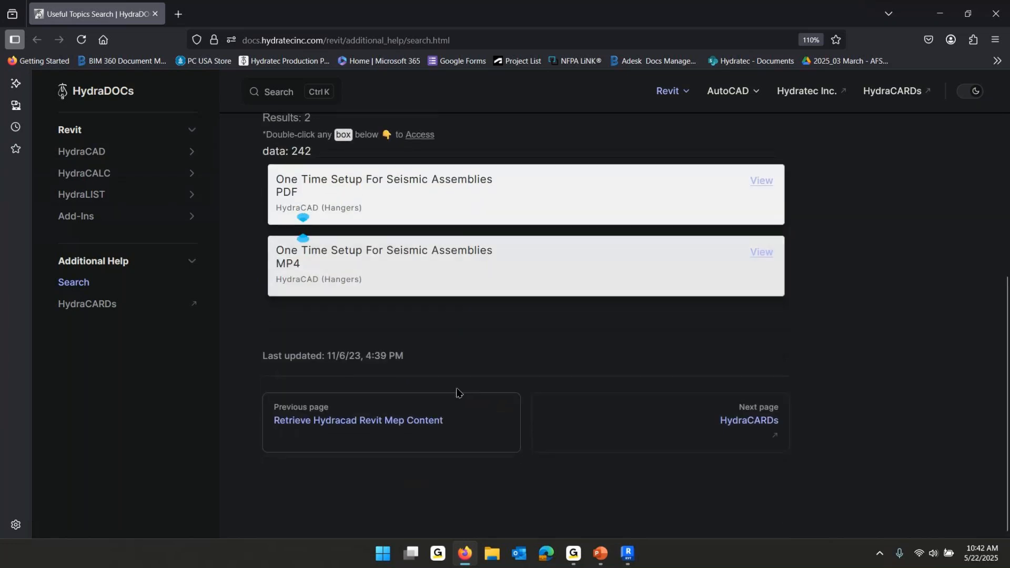
Replace the search with "set up" and browse the listed topics
scroll(460, 390, up, 7)
drag(315, 226, 249, 231)
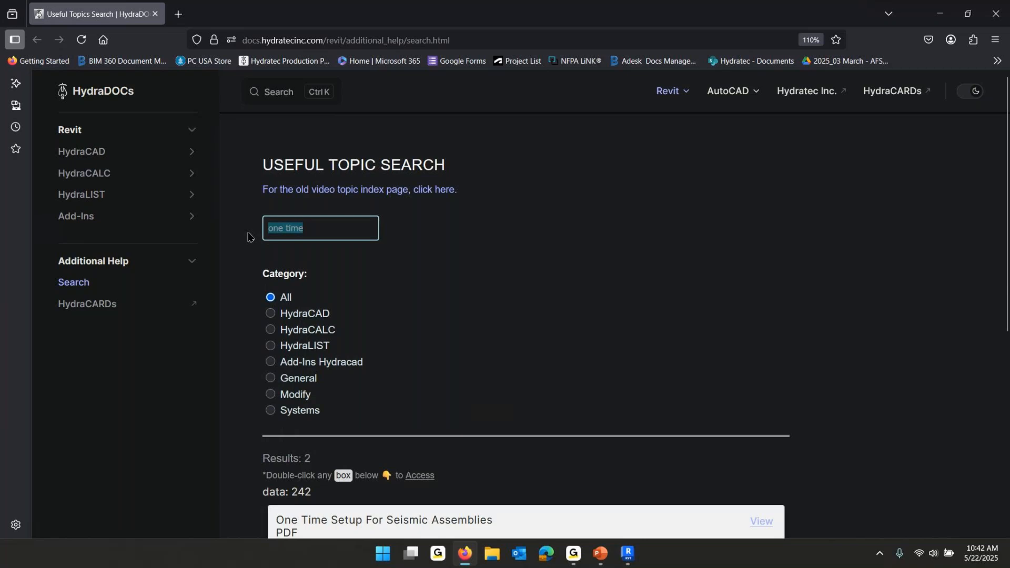
key(BackSpace)
text(se)
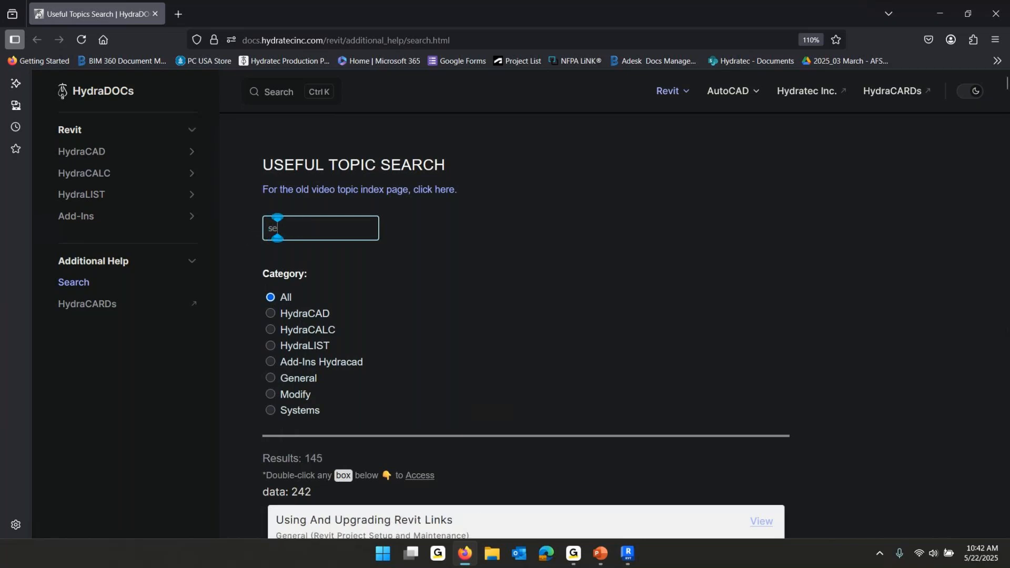
text(t up)
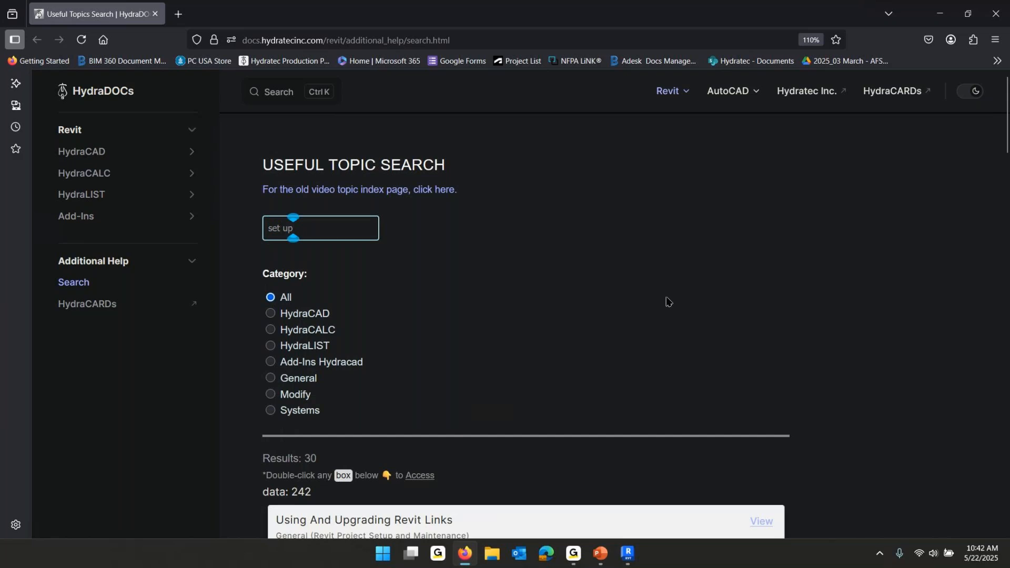
scroll(587, 324, down, 4)
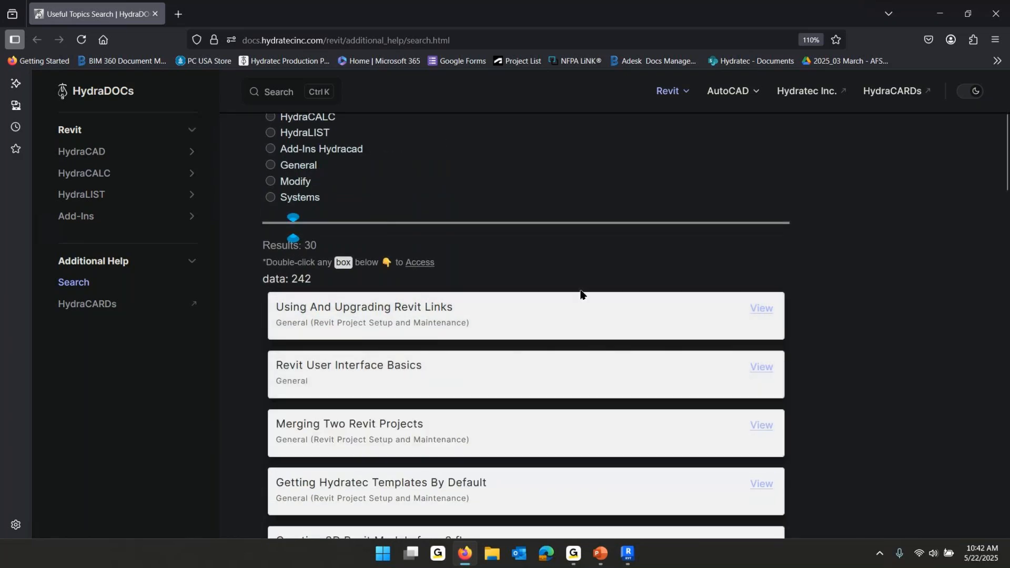
scroll(583, 323, down, 3)
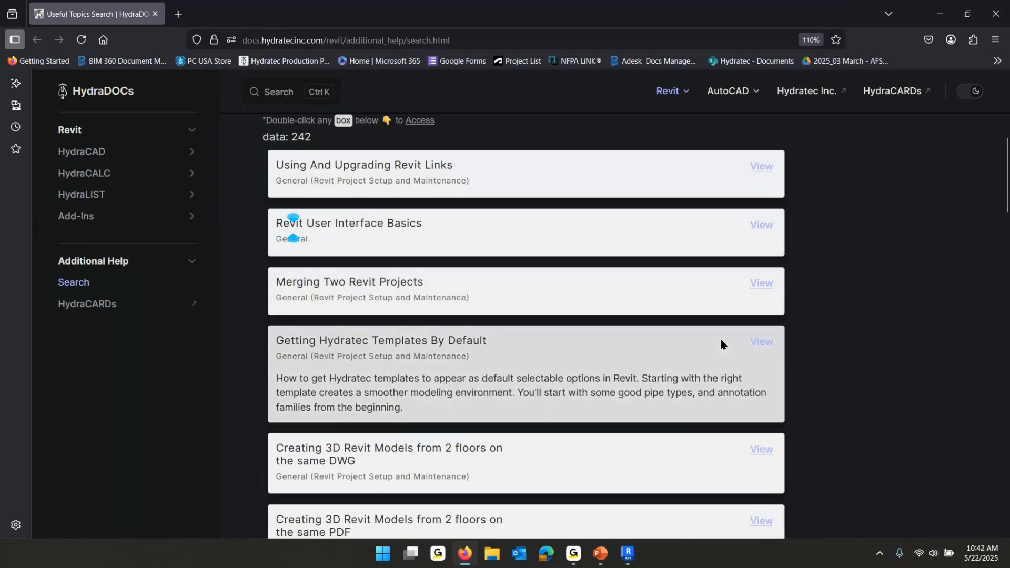
scroll(718, 348, down, 3)
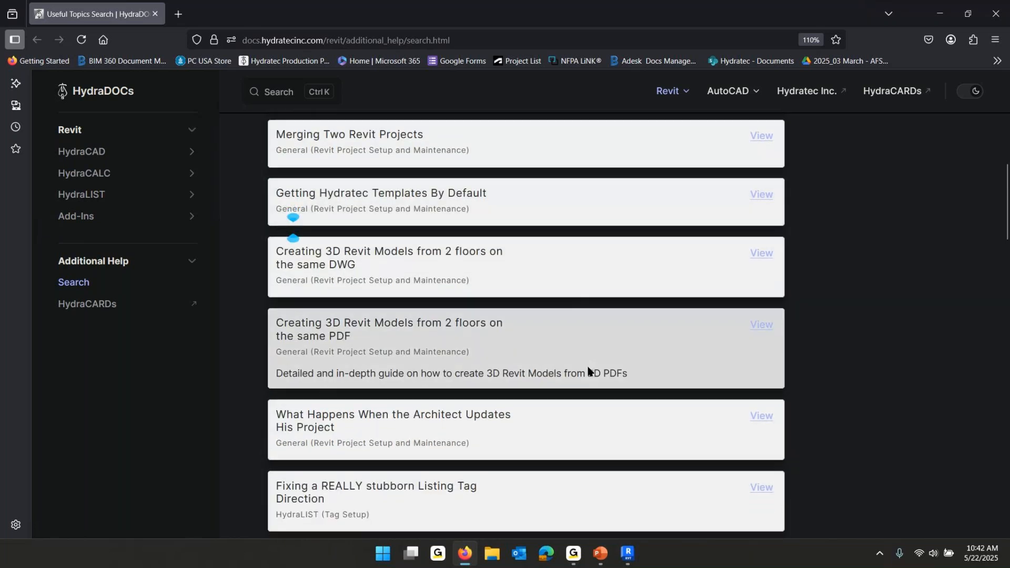
scroll(588, 371, down, 7)
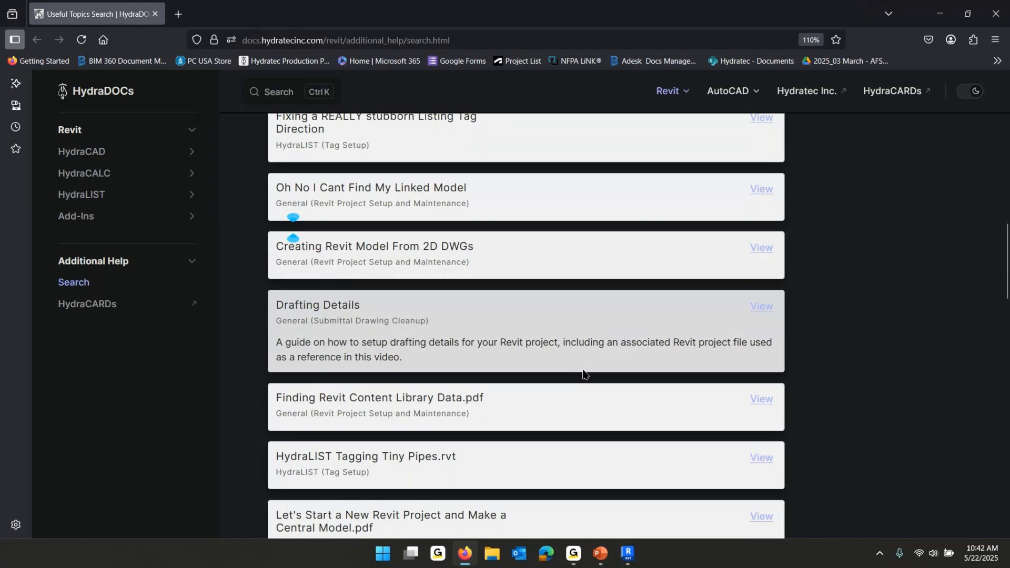
scroll(583, 374, up, 15)
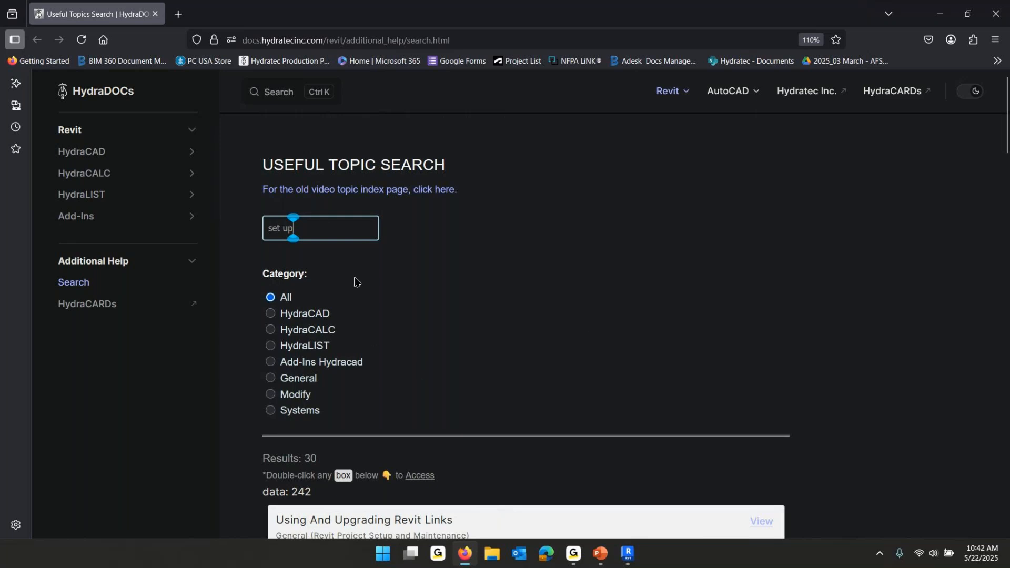
Search the topics for "one time" again, review the results, and close the browser
drag(318, 224, 240, 228)
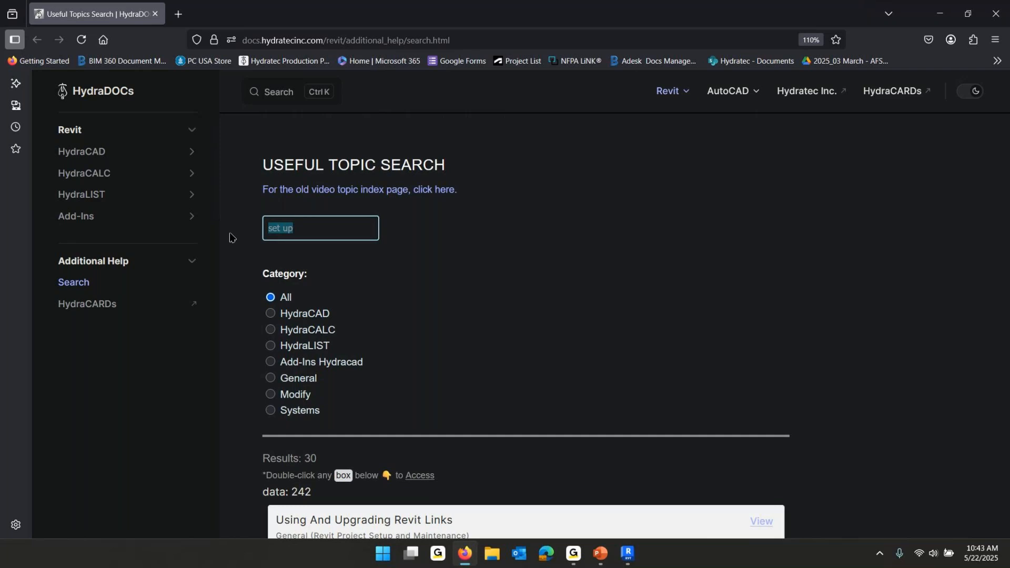
key(BackSpace)
text(one time)
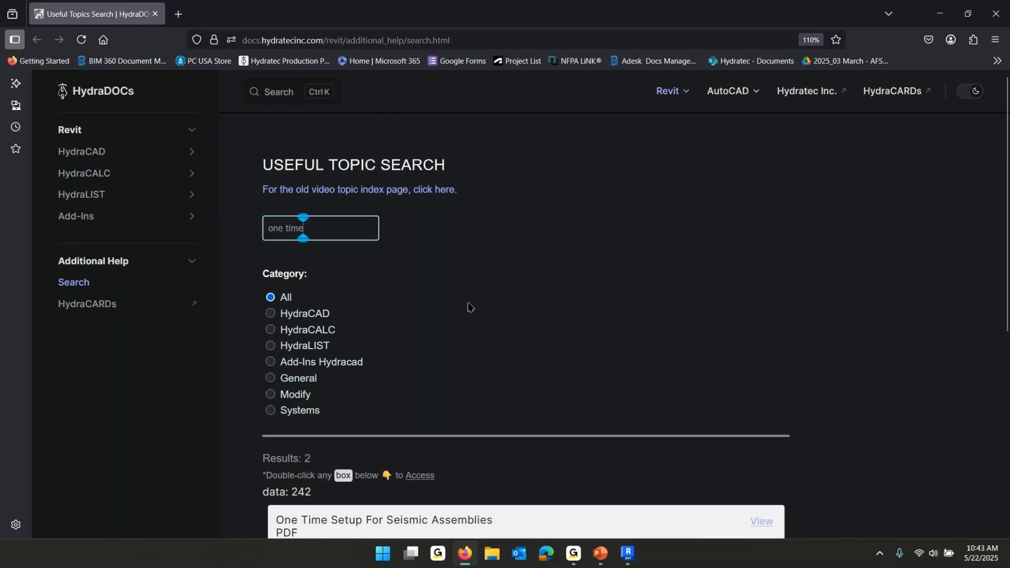
scroll(545, 320, down, 4)
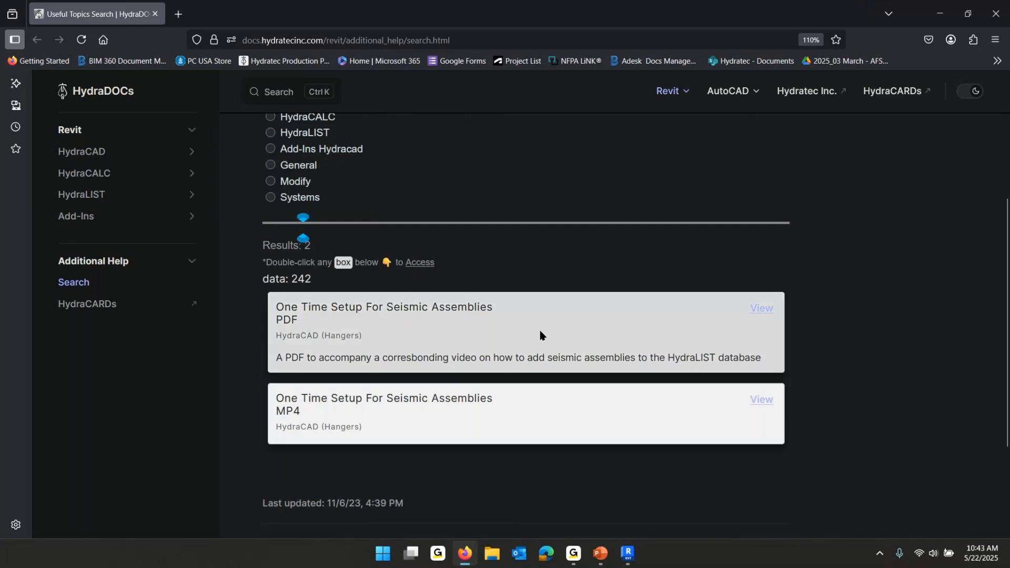
scroll(478, 268, up, 4)
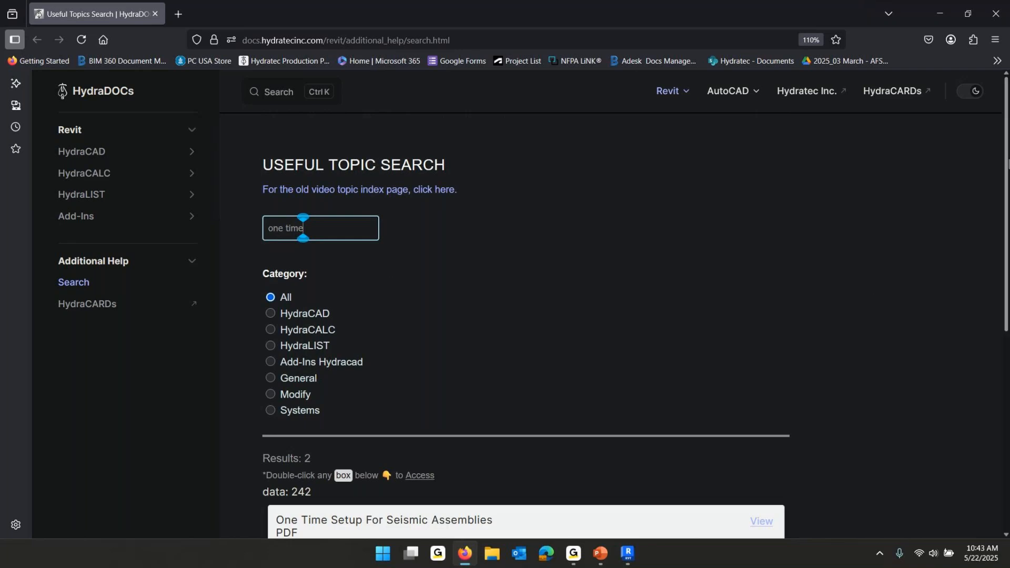
click(1000, 21)
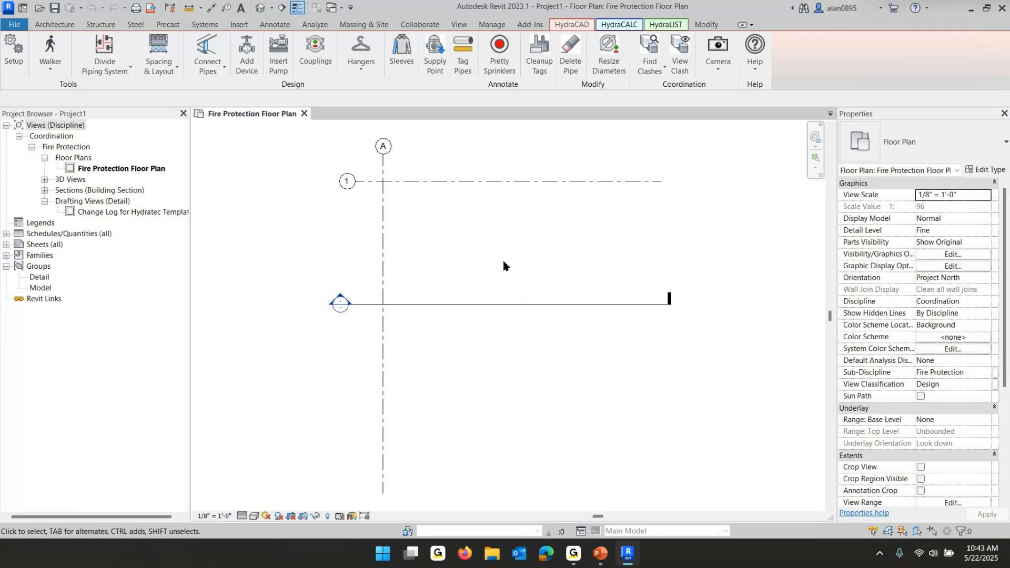
Close the floor plan view and start a new project from the HydraCAD-Imperial-2024-11-25 template
click(304, 114)
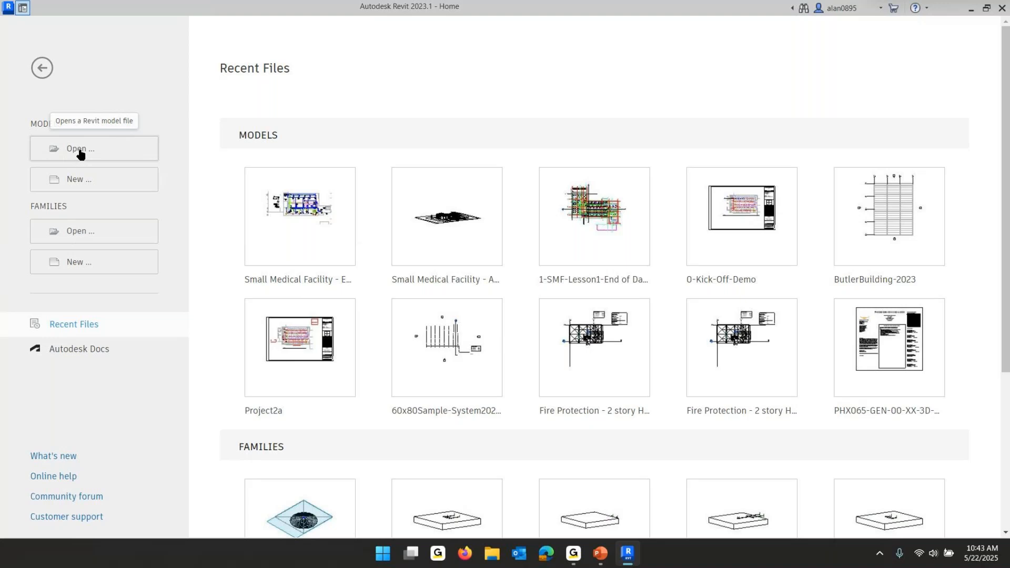
click(81, 181)
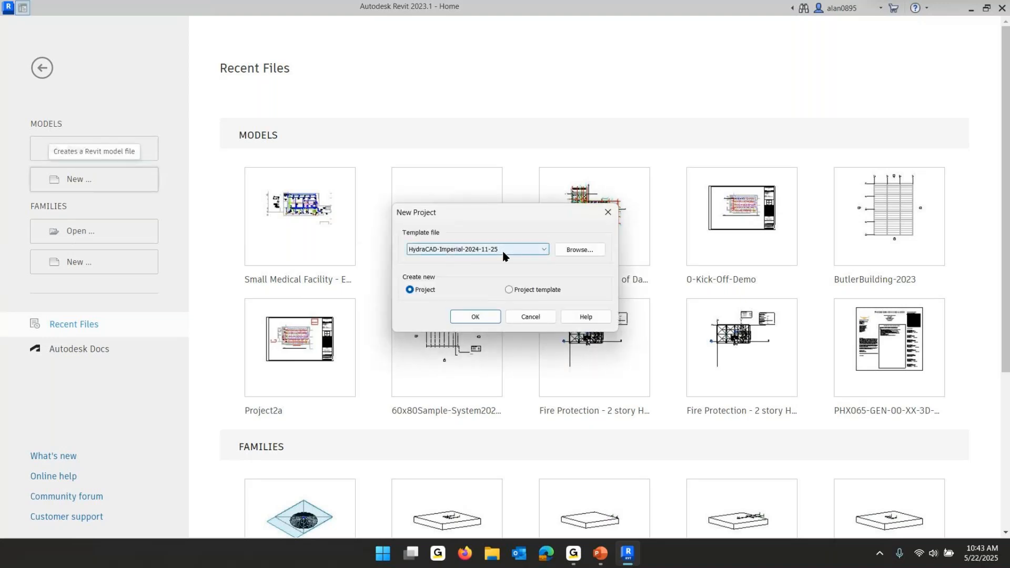
click(481, 323)
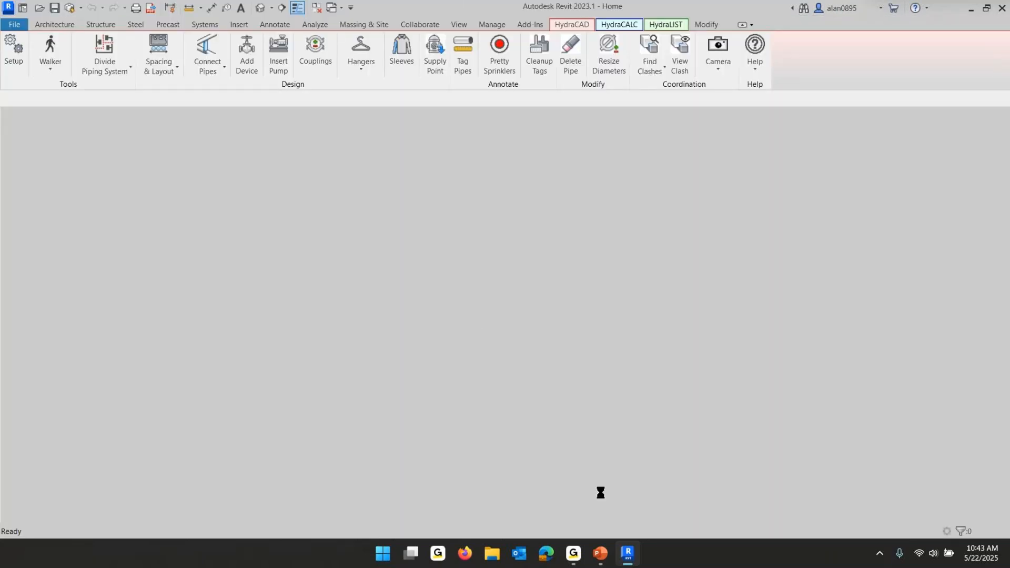
Switch to the PowerPoint slide show and advance to the next slide
mouse_move(603, 554)
click(602, 553)
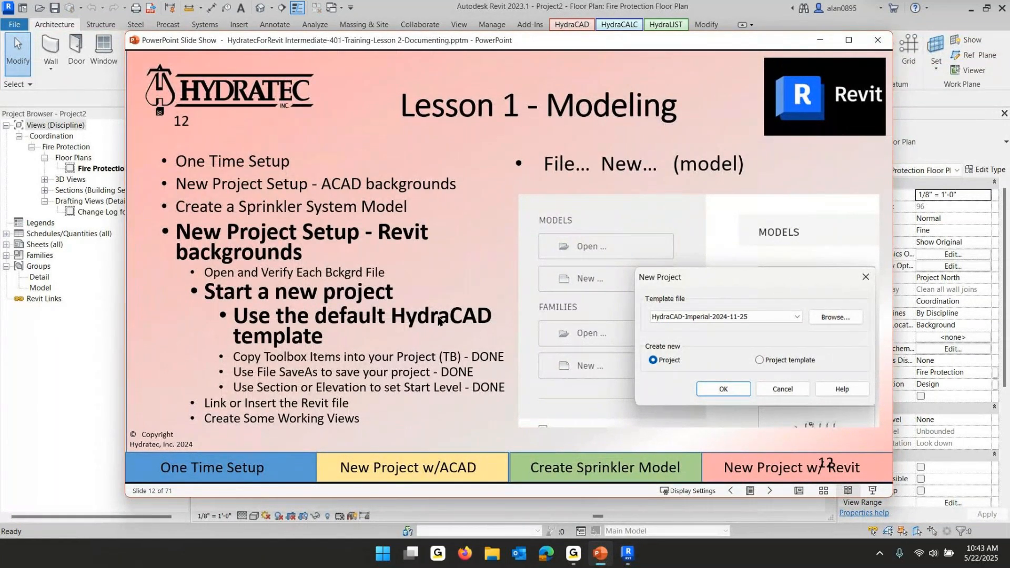
click(296, 338)
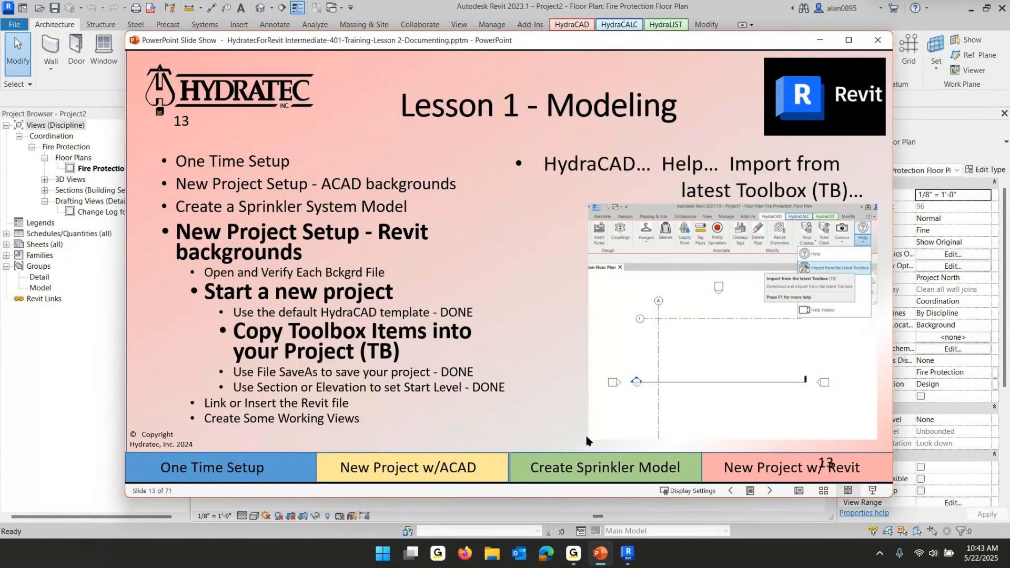
Return to Revit and expand the Schedules/Quantities branch in the project browser
mouse_move(630, 554)
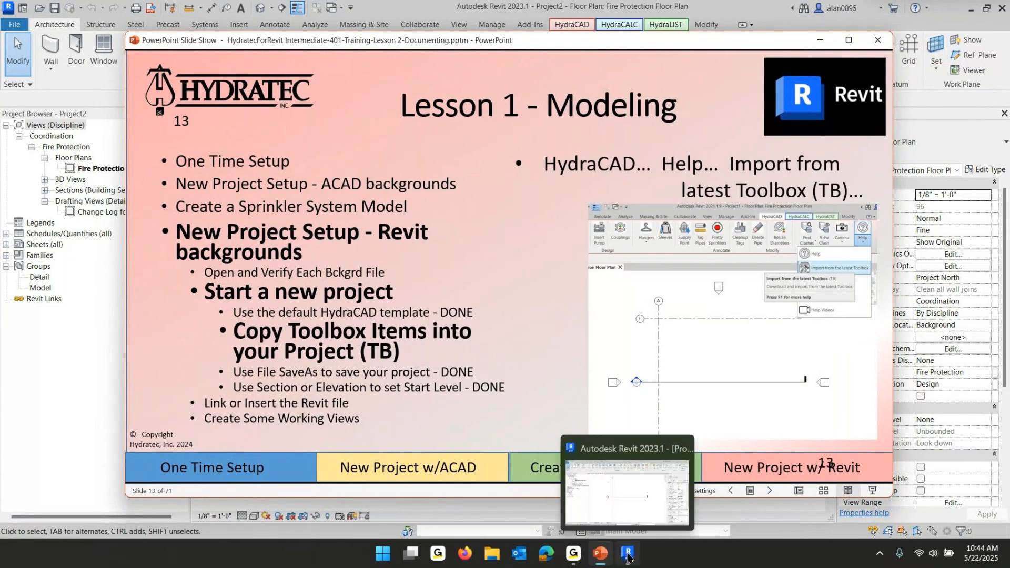
click(629, 554)
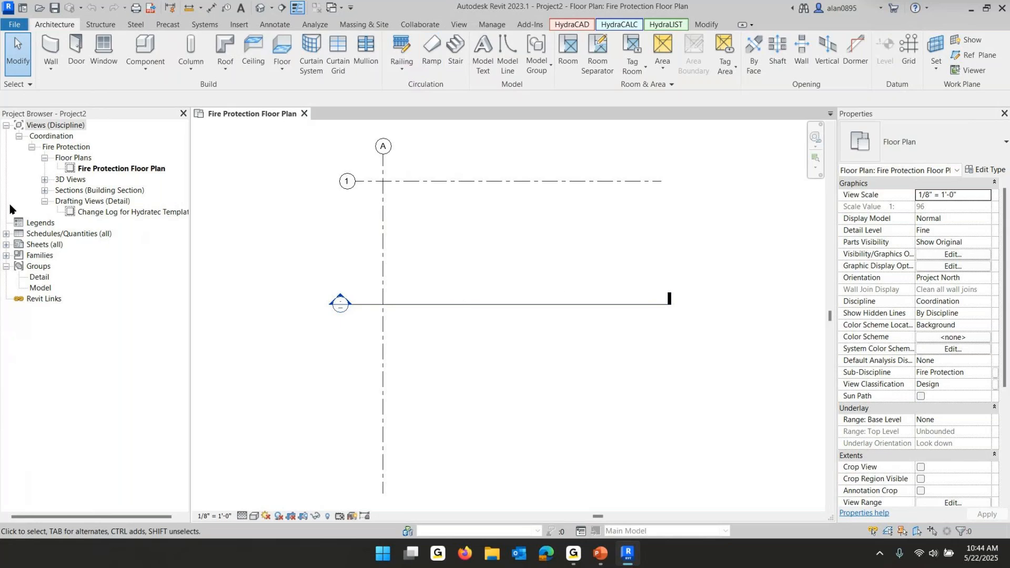
click(6, 234)
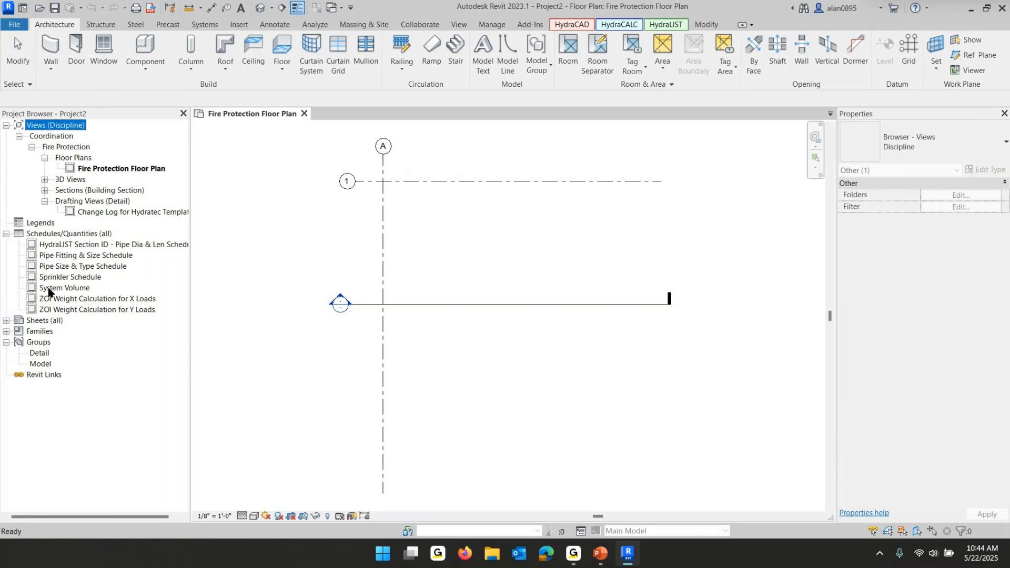
Import all items from the latest HydraCAD Toolbox into the project, keeping Ignore for duplicate types
click(579, 26)
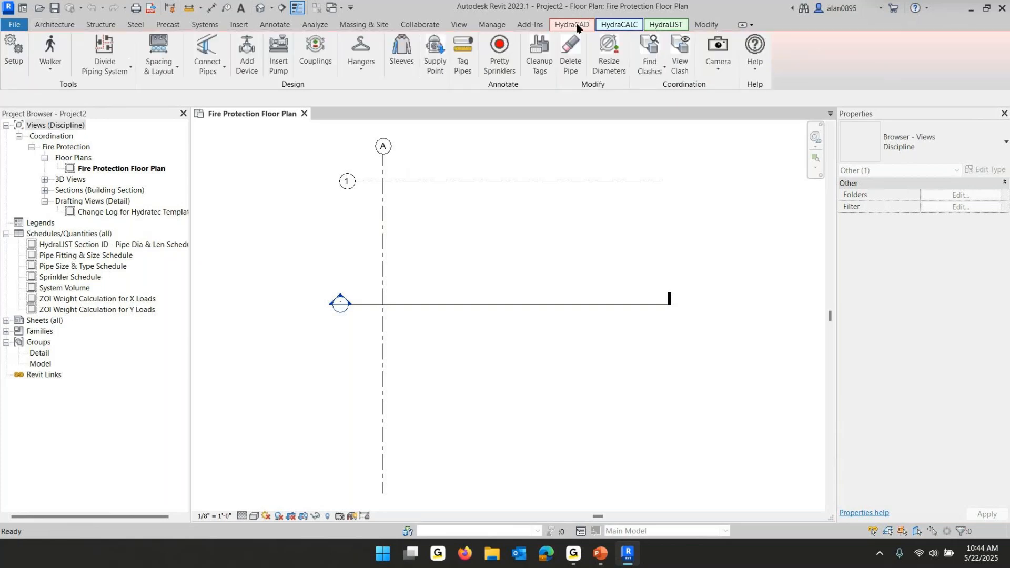
click(760, 73)
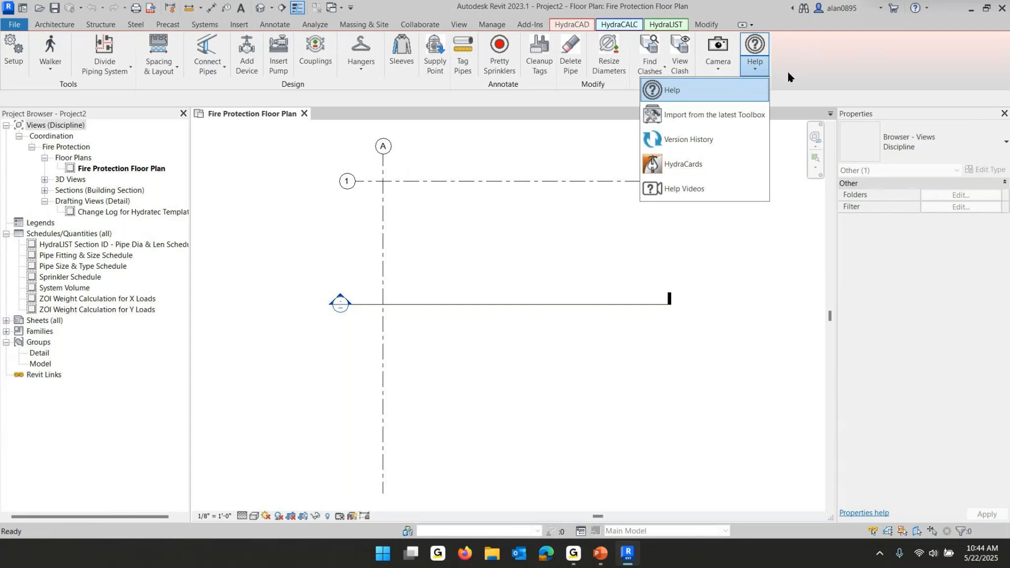
click(731, 116)
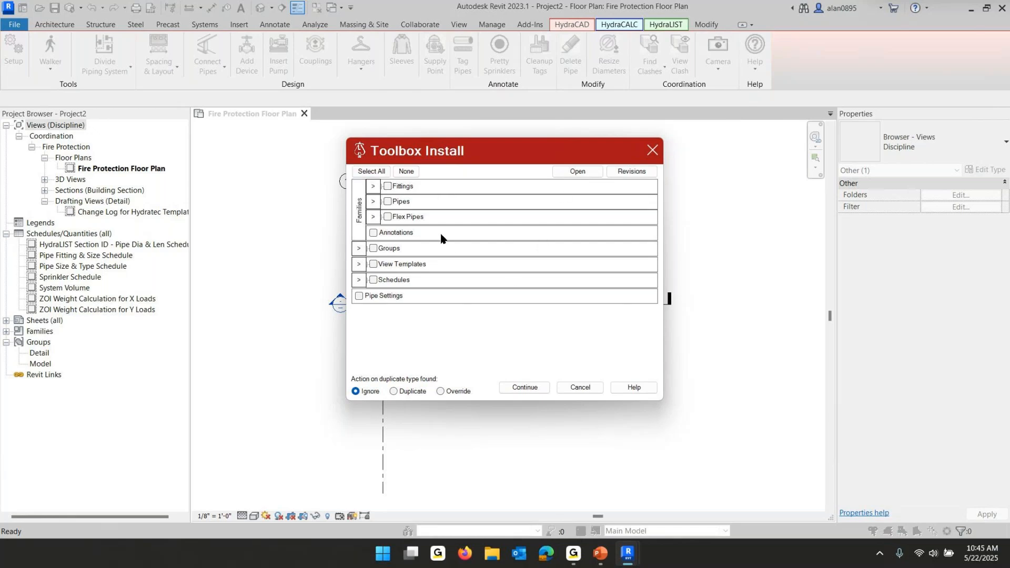
click(370, 172)
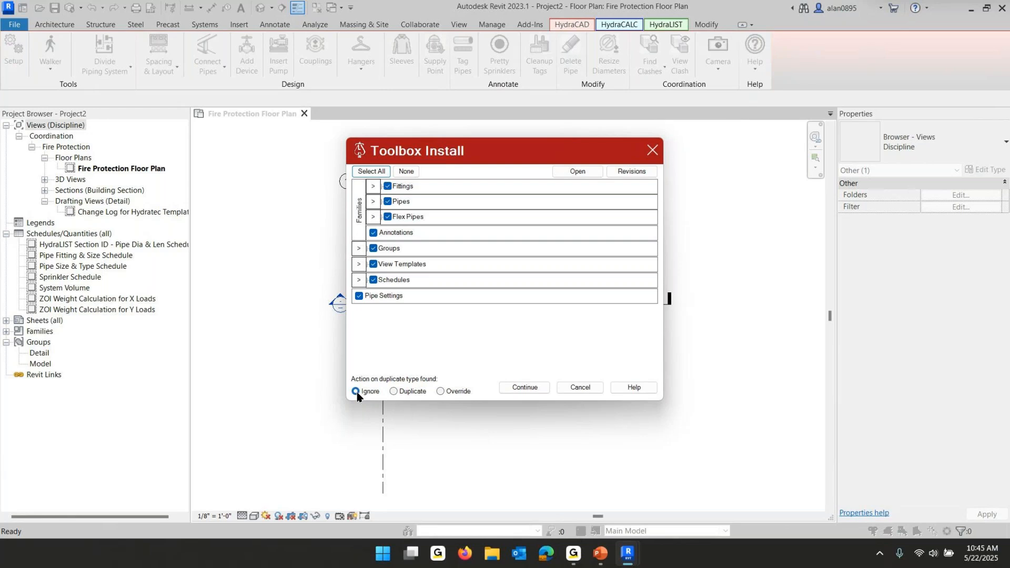
click(441, 391)
click(356, 391)
click(527, 388)
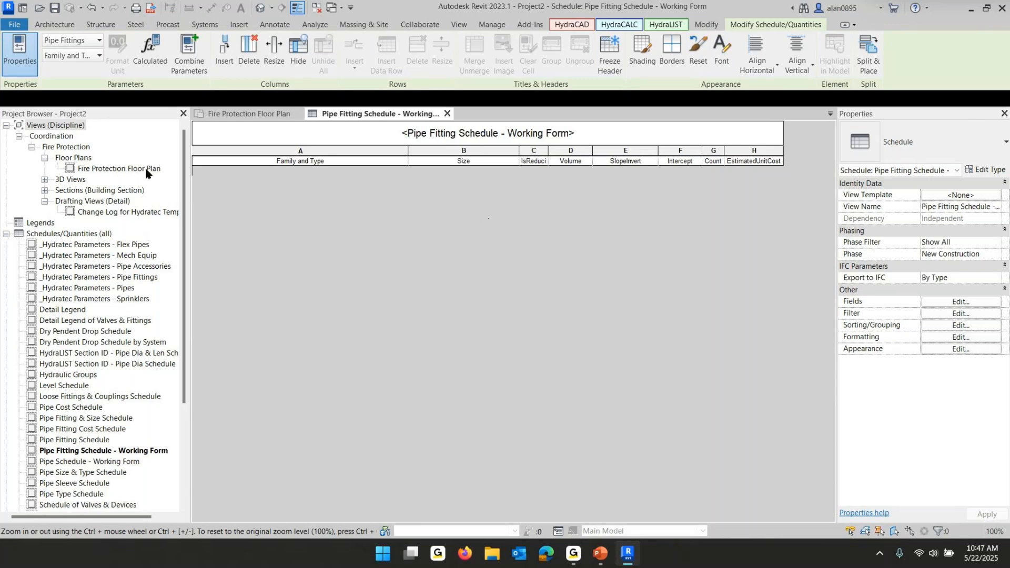
Review the imported schedules in the project browser and close the Pipe Fitting Schedule - Working Form view
scroll(129, 241, down, 1)
scroll(79, 247, down, 3)
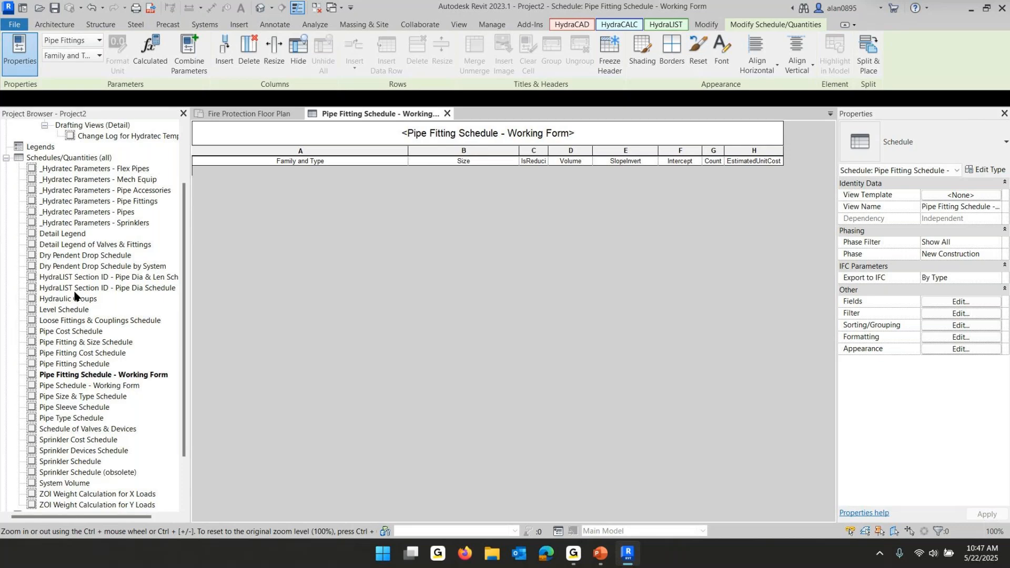
scroll(75, 305, down, 1)
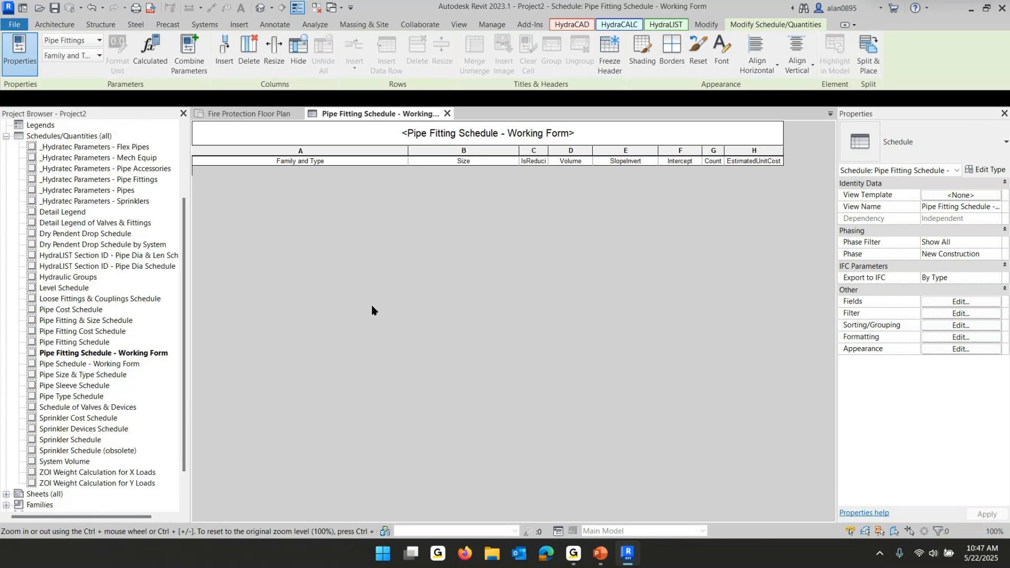
click(446, 114)
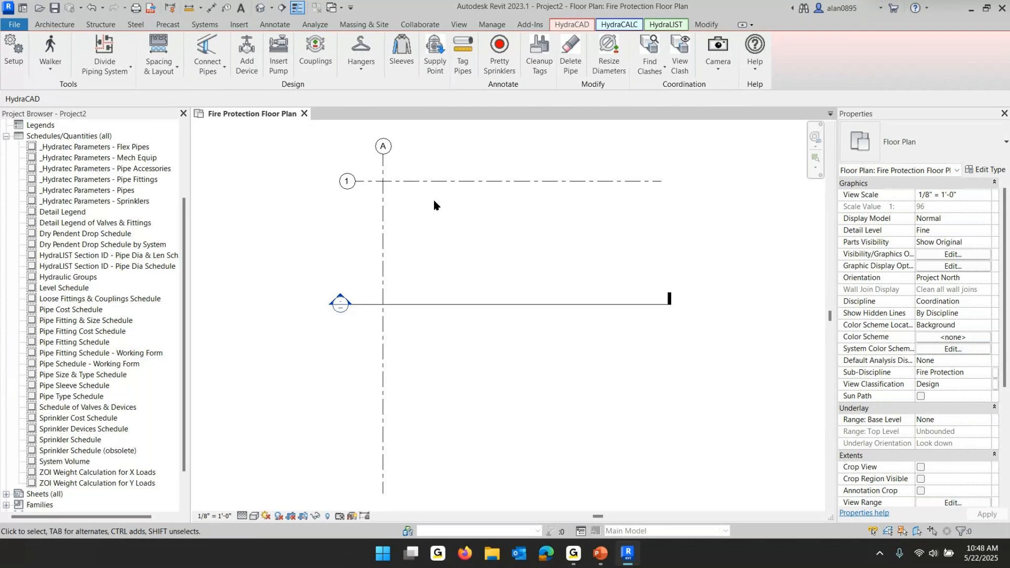
Switch to the PowerPoint slide show and advance to the next slide
scroll(434, 198, down, 1)
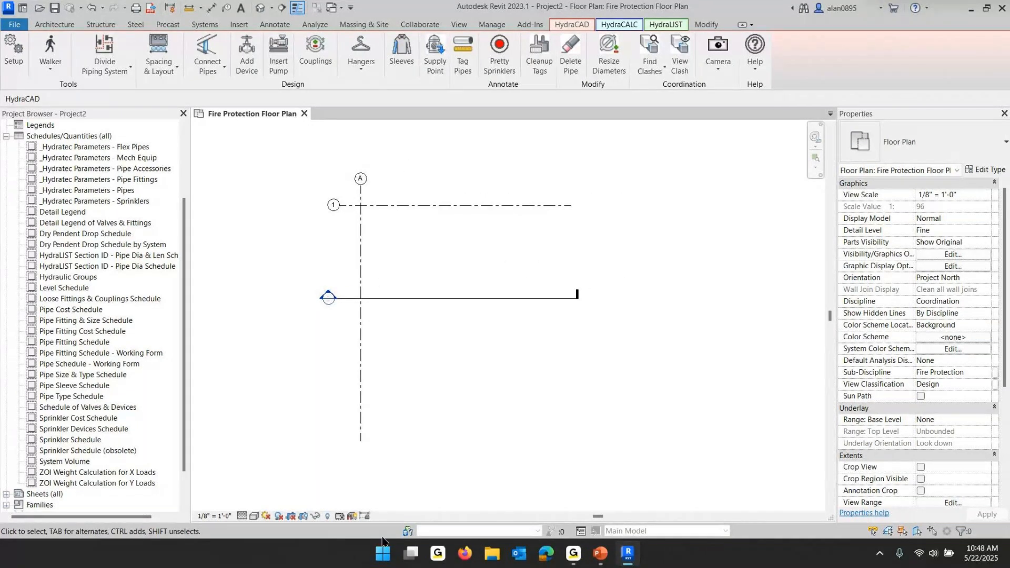
click(600, 553)
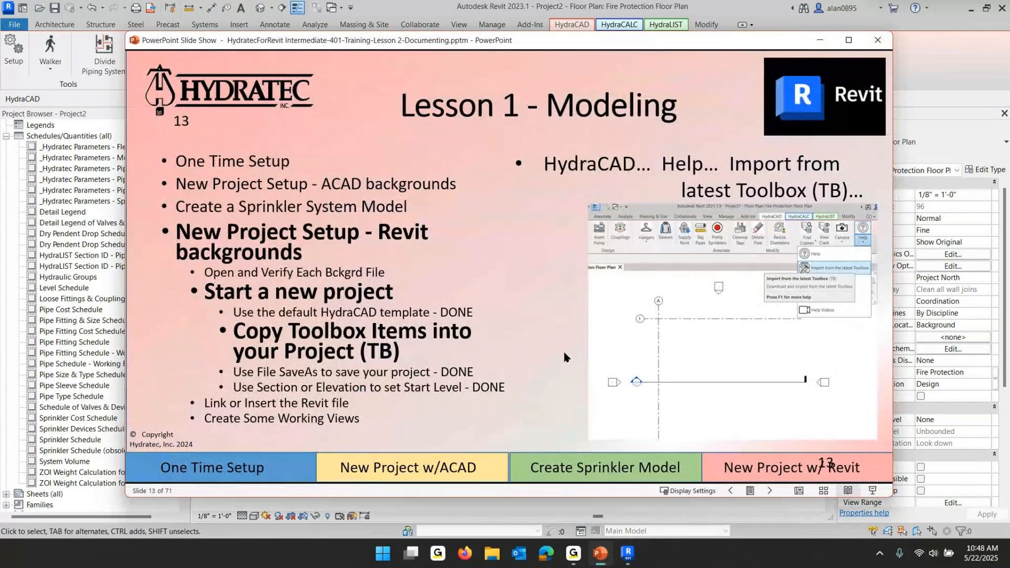
click(427, 319)
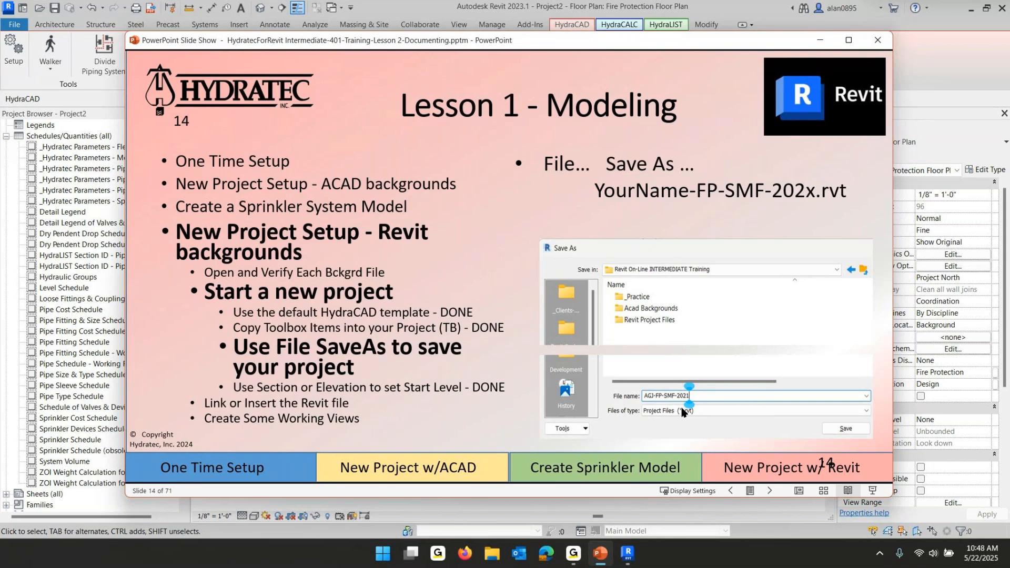
Save the project as 2-SMF-Lesson2- End of Day-2023.rvt in the Revit On-Line INTERMEDIATE Training folder, replacing the existing file
mouse_move(626, 560)
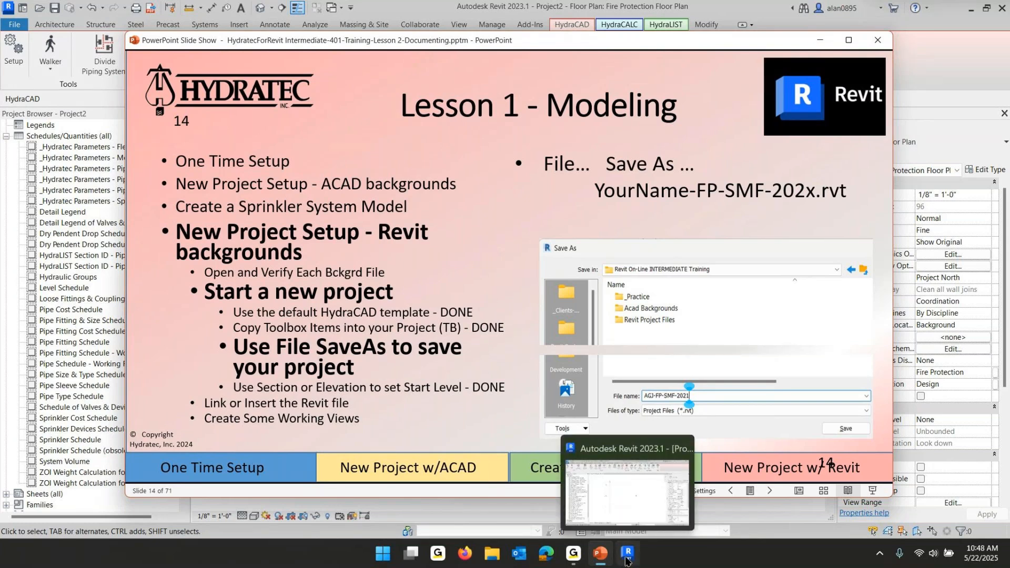
click(626, 559)
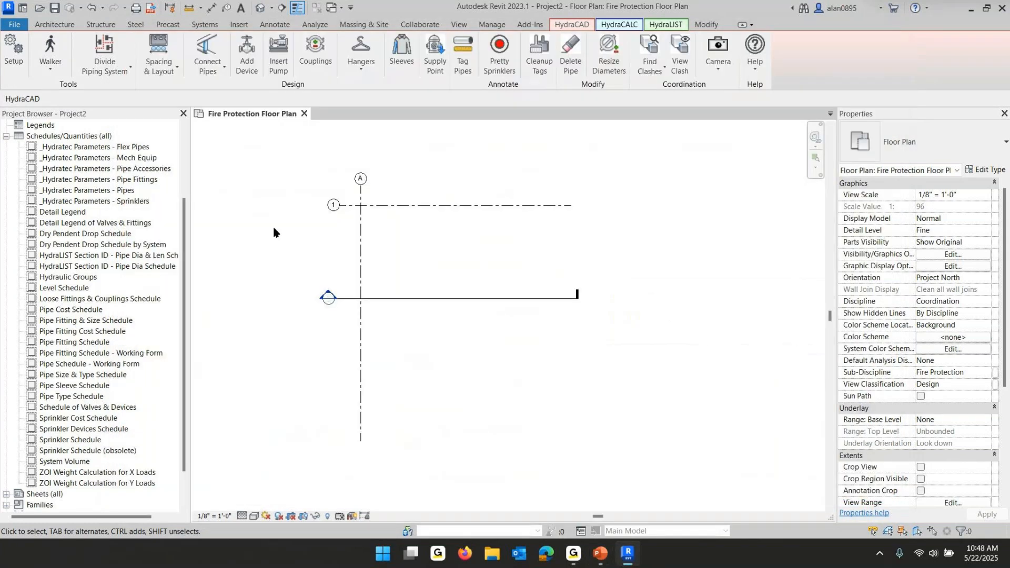
click(14, 24)
mouse_move(49, 184)
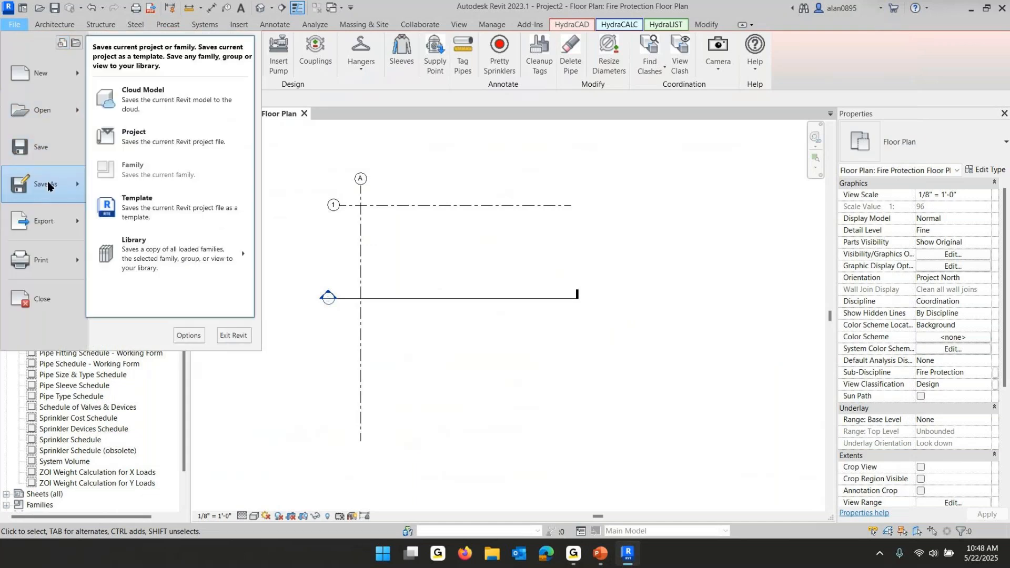
click(132, 138)
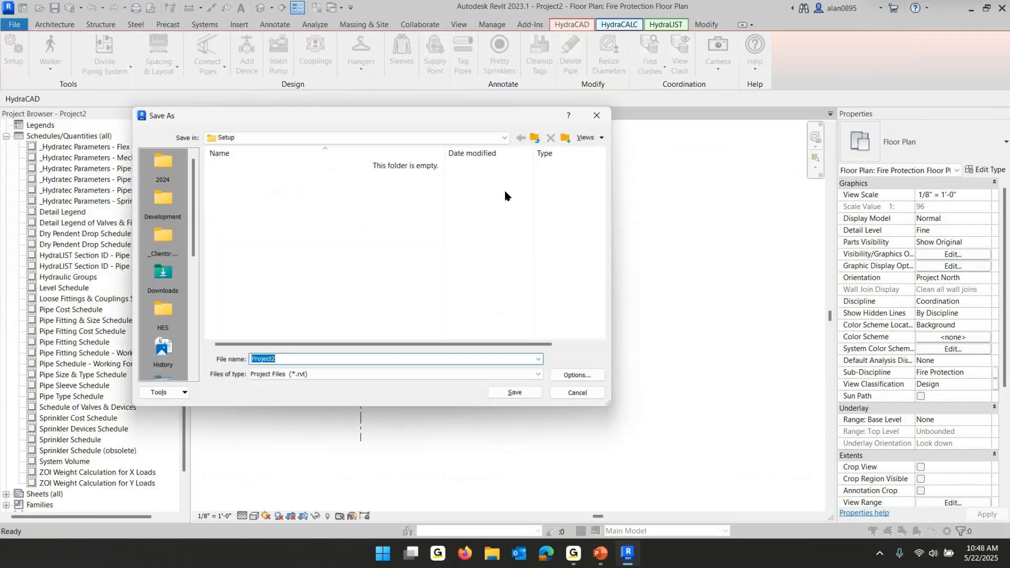
click(493, 139)
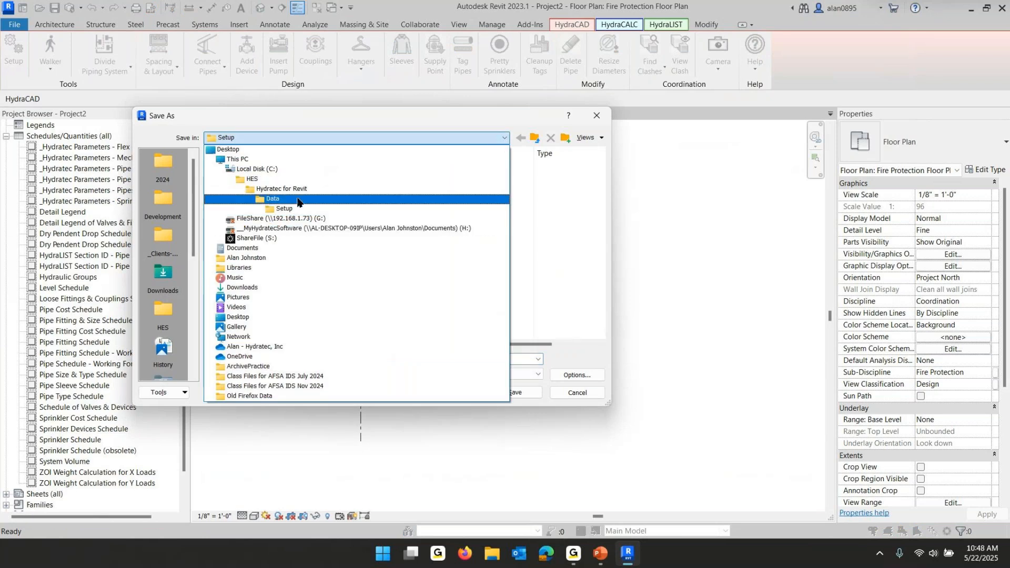
click(256, 179)
scroll(341, 308, down, 1)
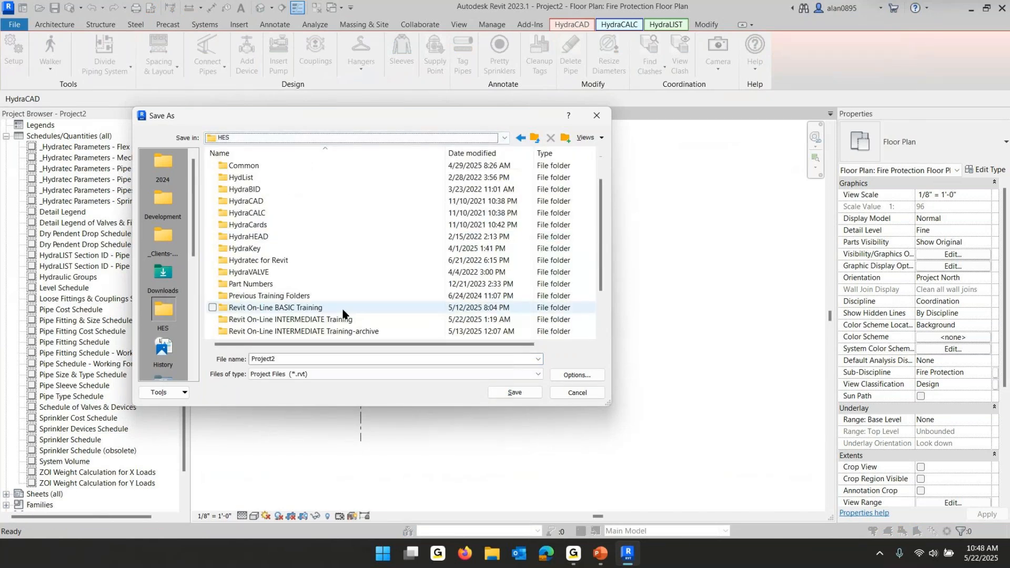
scroll(334, 314, down, 1)
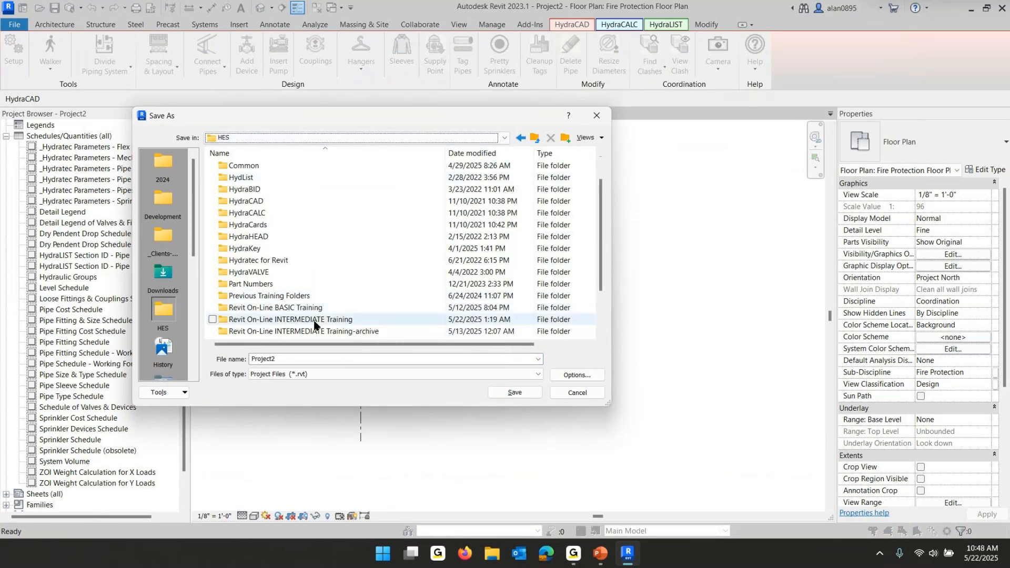
double_click(302, 323)
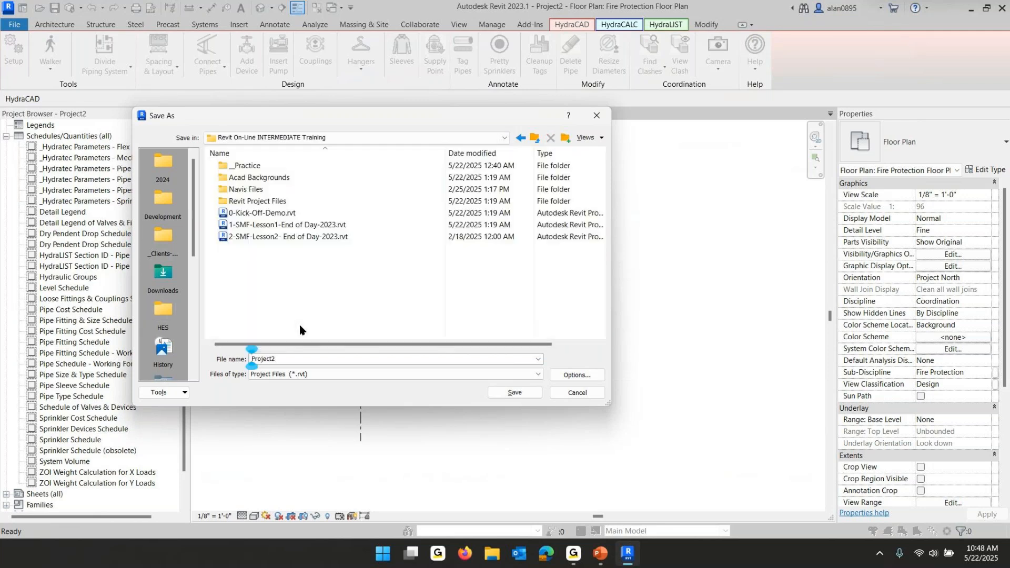
click(244, 238)
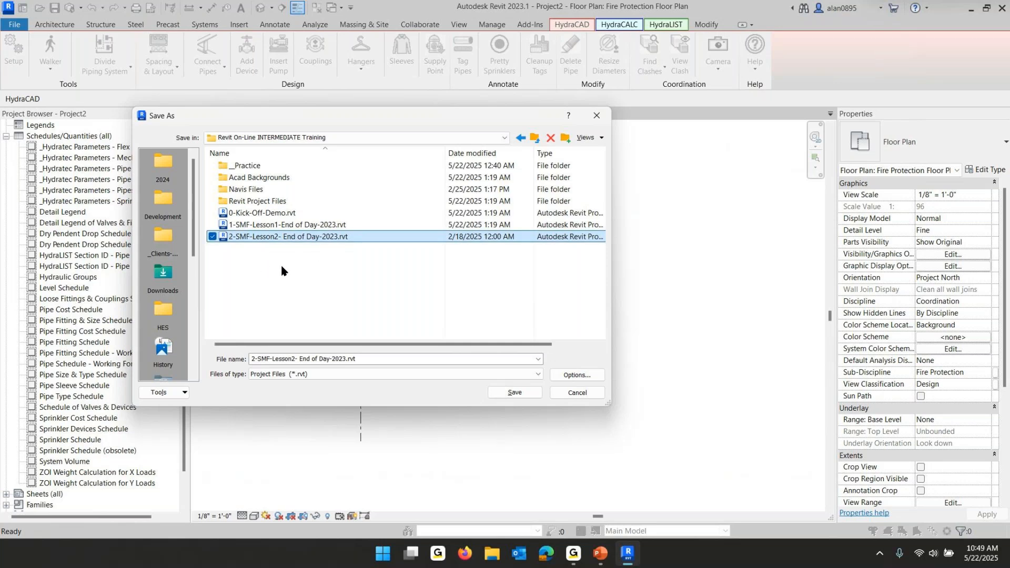
click(515, 393)
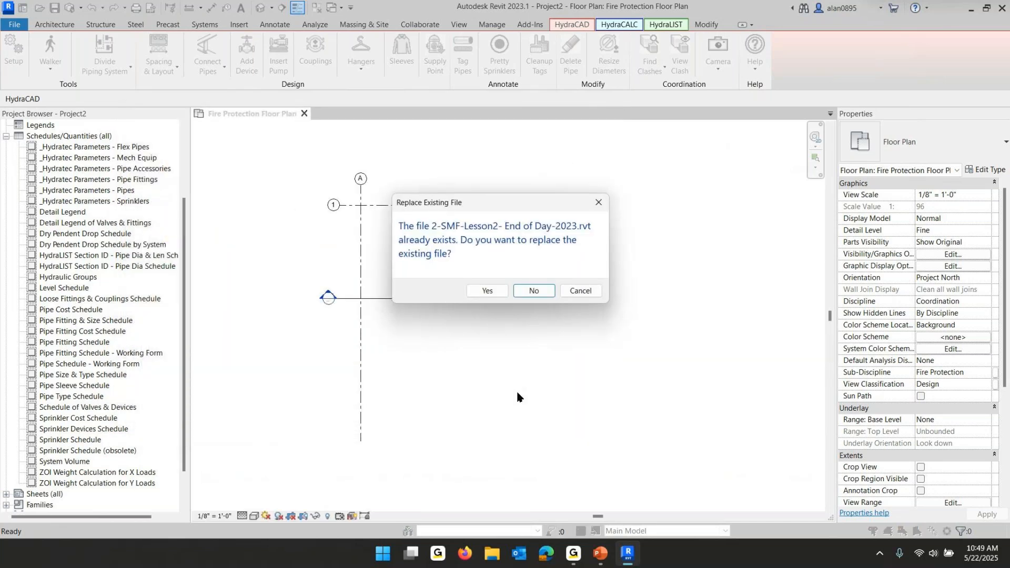
click(492, 296)
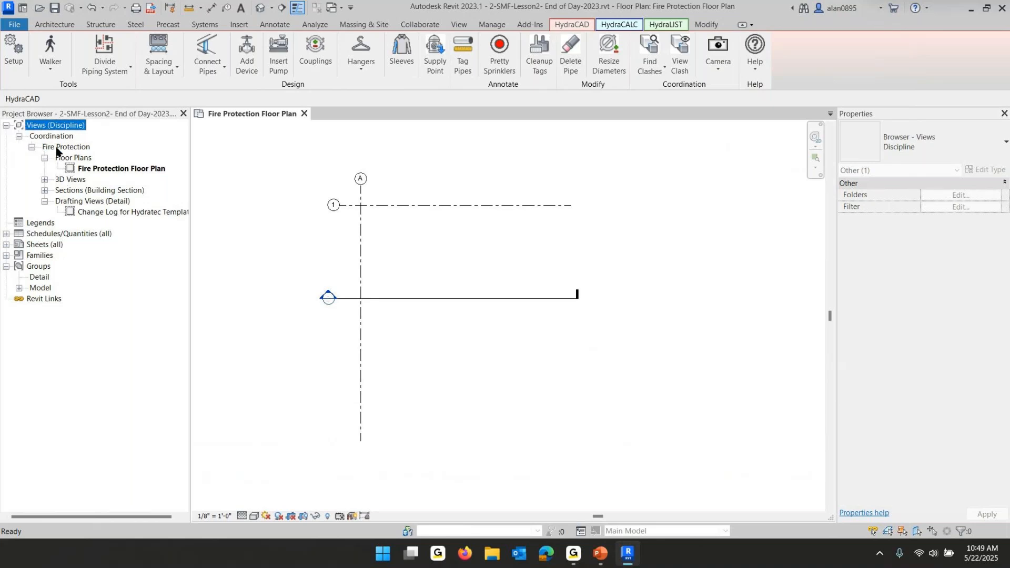
Expand the 3D Views and Sections branches in the project browser and glance at the current slide
click(45, 181)
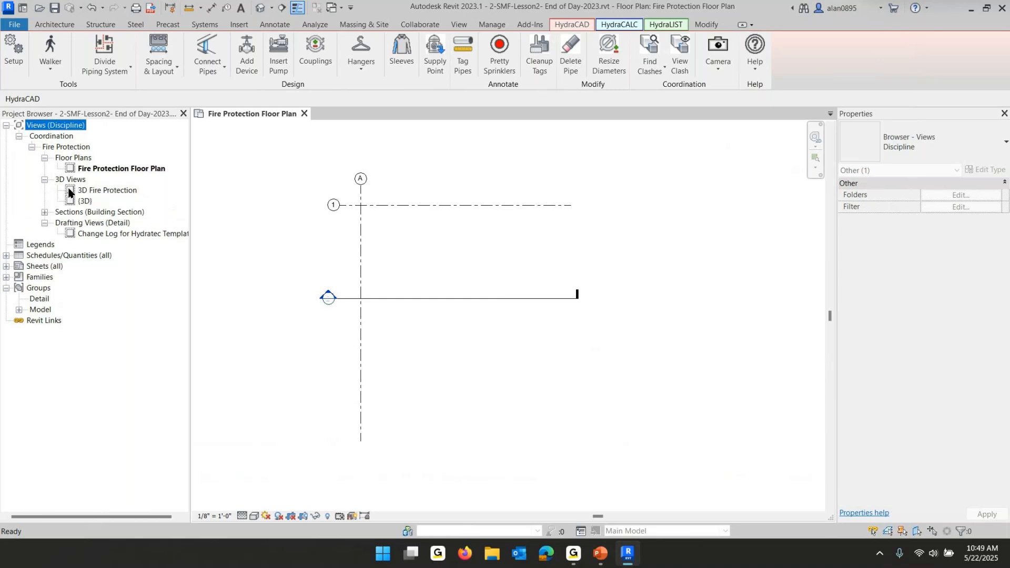
click(44, 213)
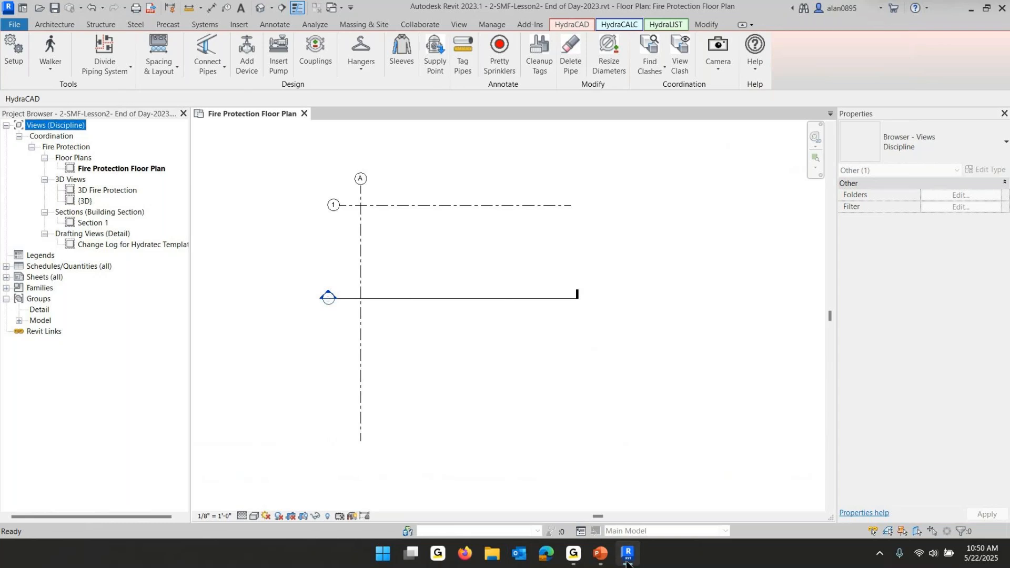
click(600, 552)
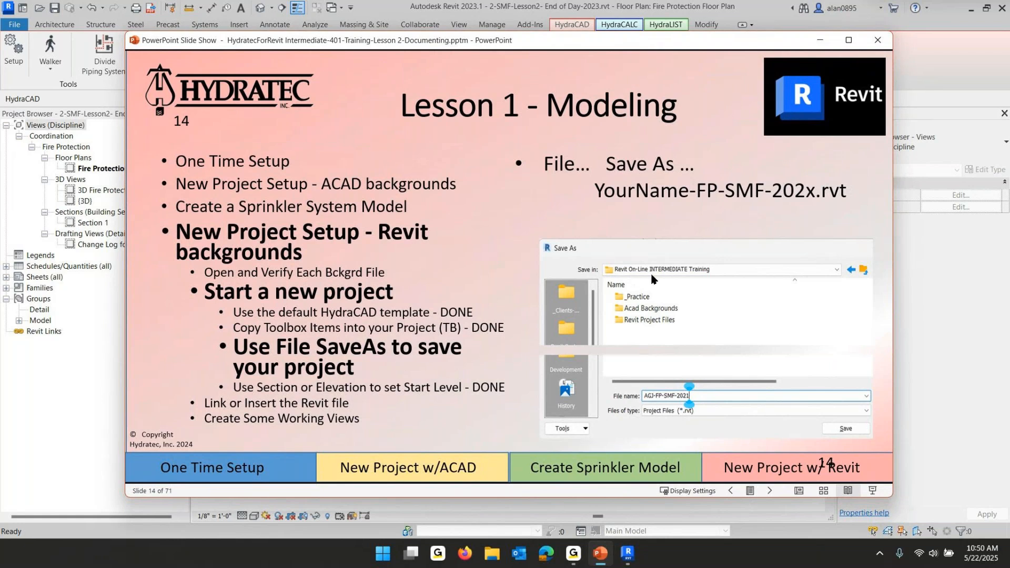
click(973, 287)
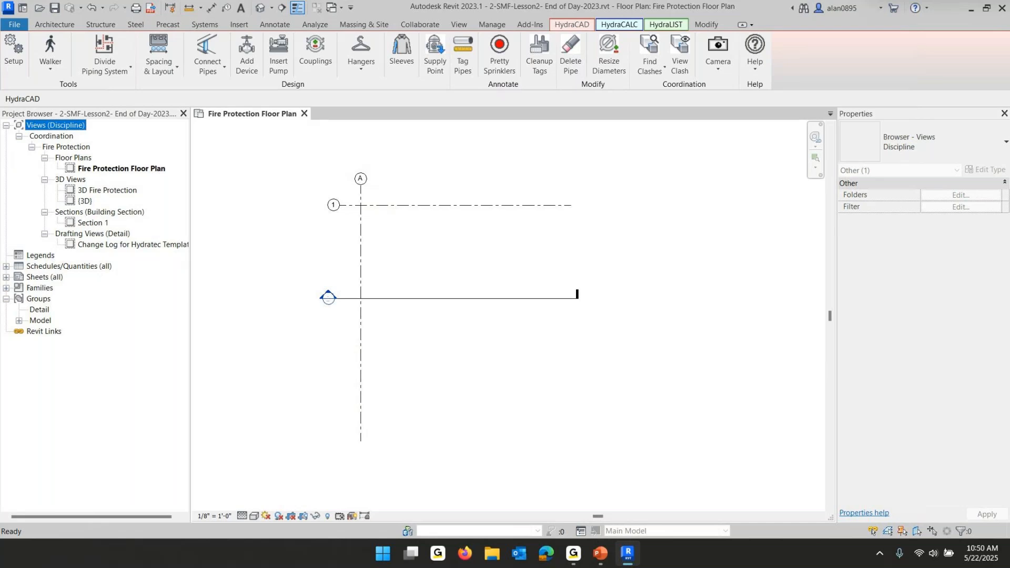
Try docking the Properties palette beneath the project browser and floating it, before returning it to the right side
drag(926, 115, 111, 513)
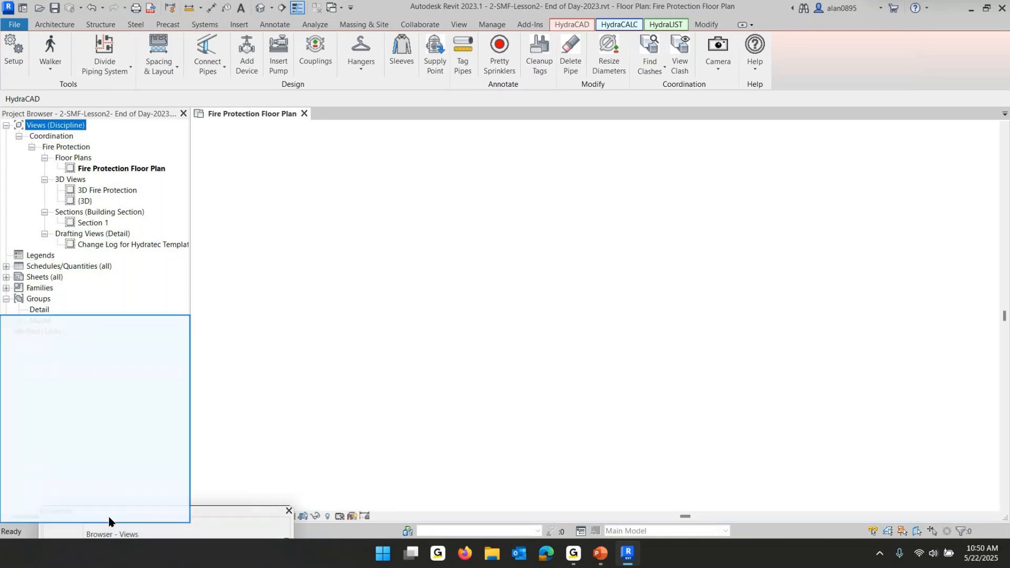
drag(109, 521, 109, 521)
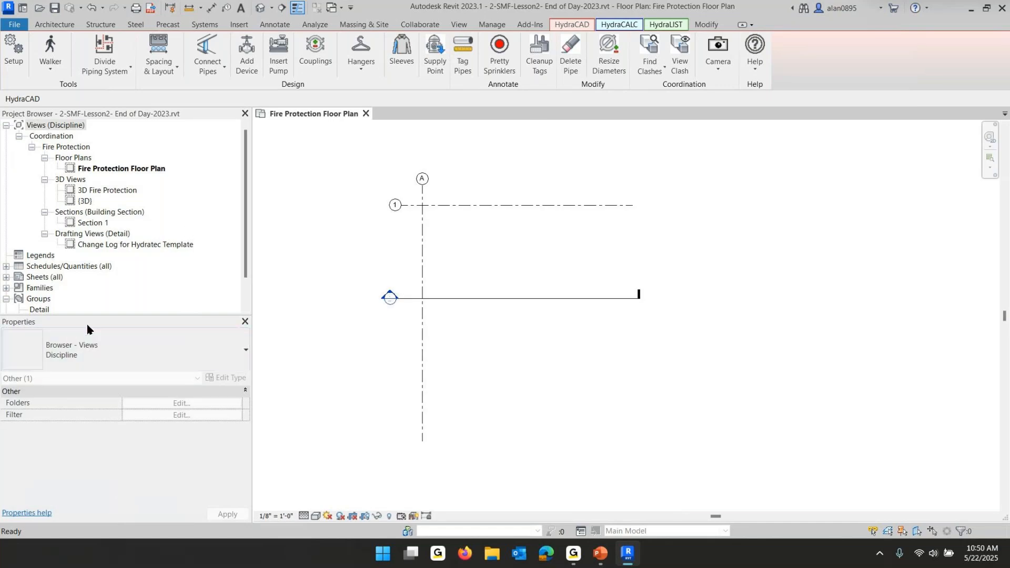
drag(92, 317, 817, 180)
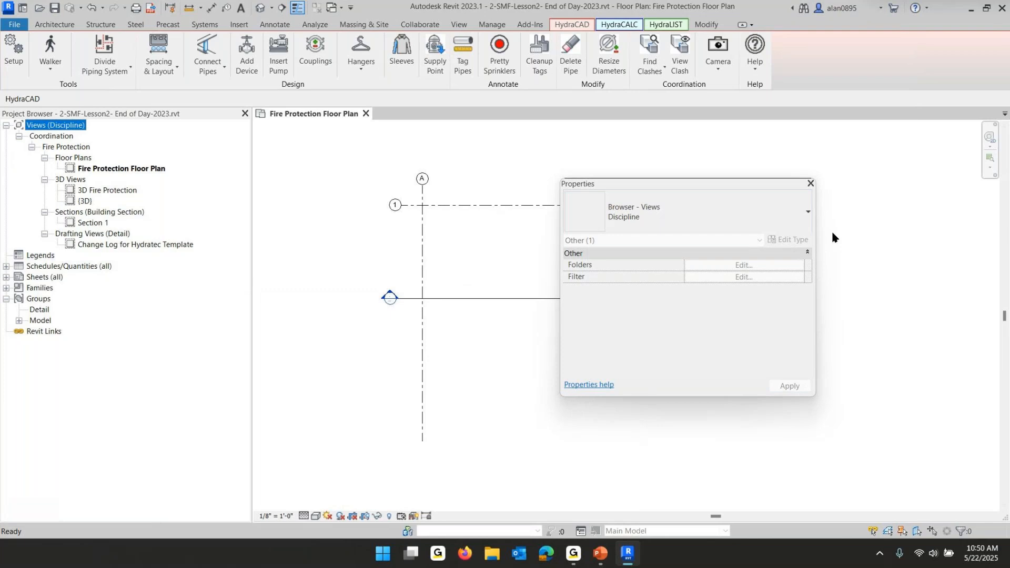
drag(725, 188, 1008, 1)
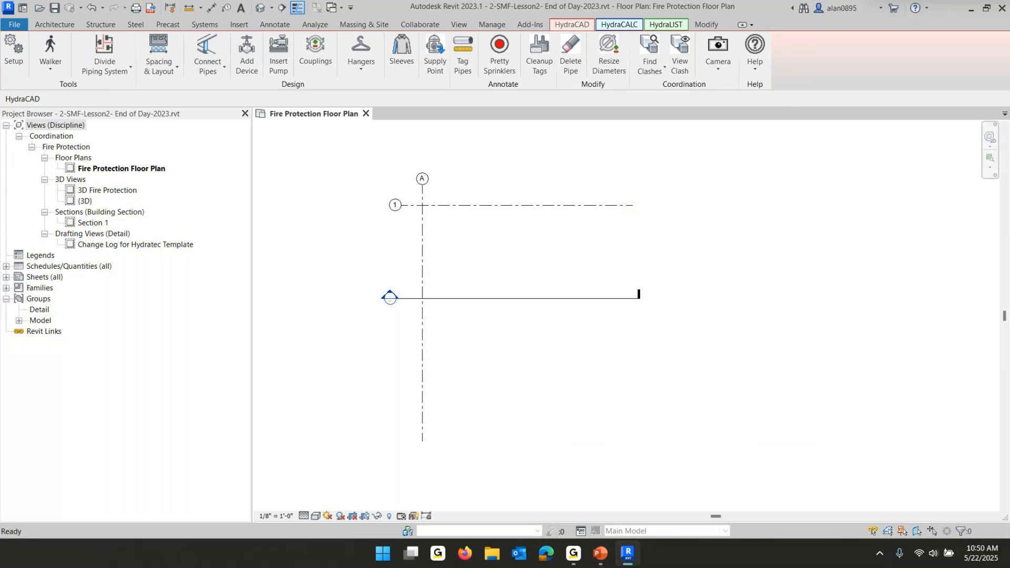
drag(1007, 1, 1009, 171)
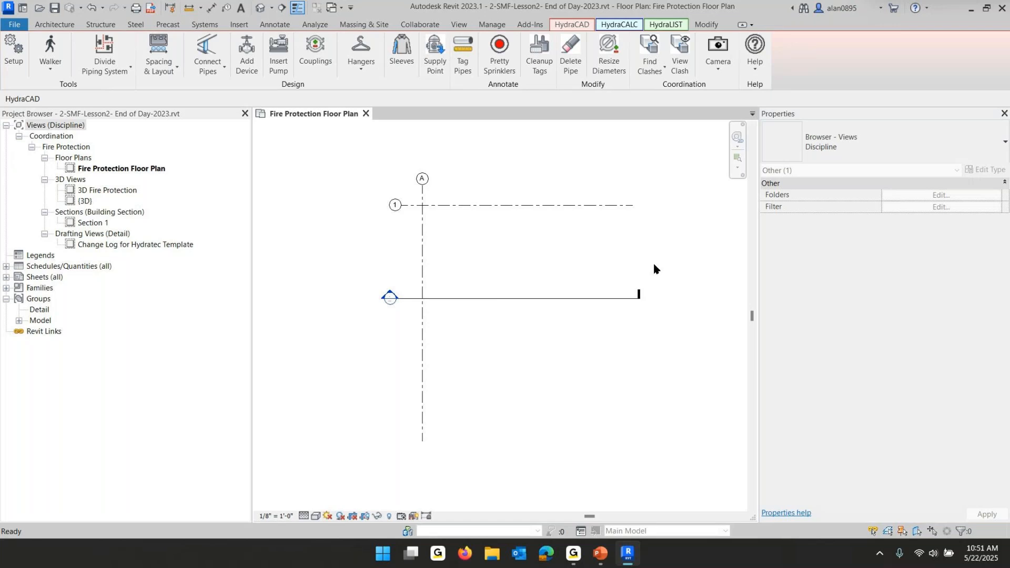
Redock the Properties palette along the right side and narrow both it and the project browser
mouse_move(906, 112)
mouse_down()
mouse_move(581, 201)
mouse_move(871, 243)
mouse_move(923, 228)
mouse_move(1009, 226)
mouse_move(895, 219)
mouse_move(1008, 217)
mouse_up()
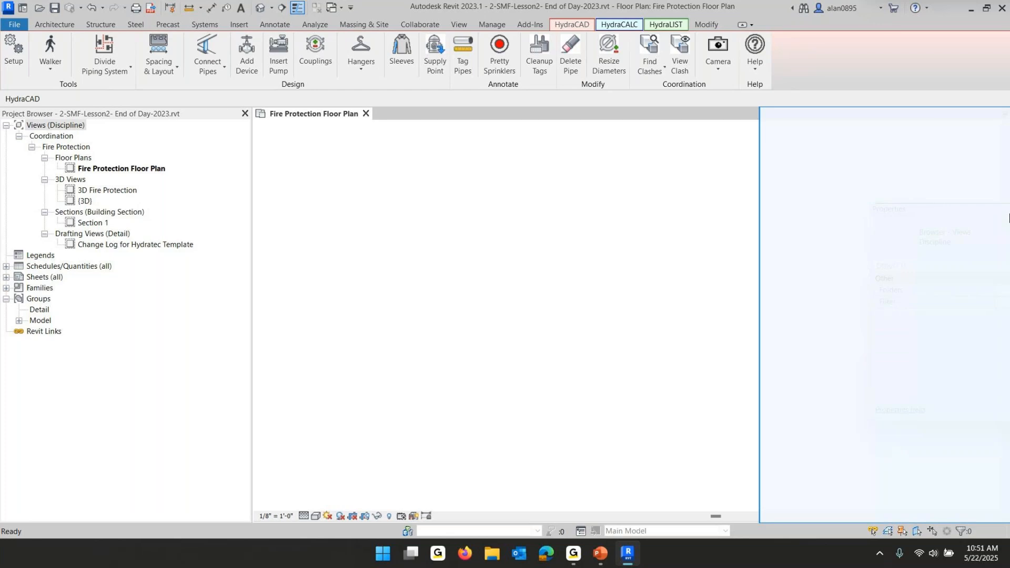
drag(1009, 215, 1009, 215)
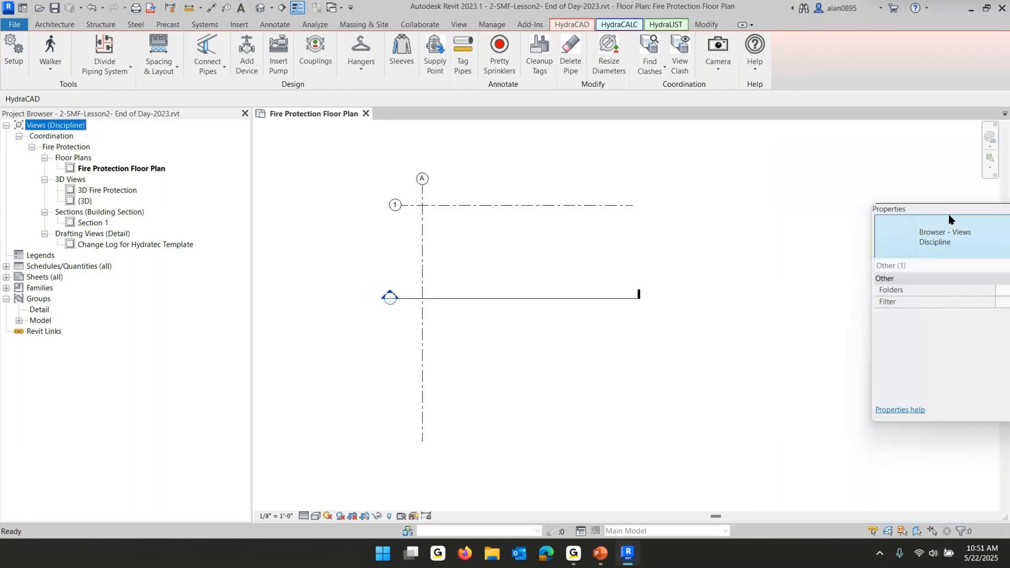
drag(950, 217, 1009, 241)
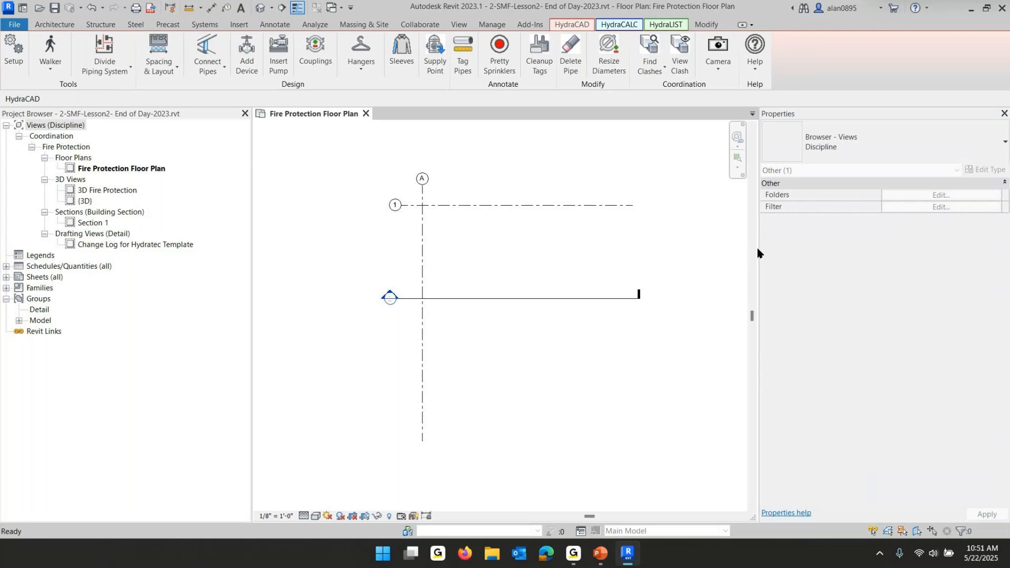
drag(758, 250, 821, 254)
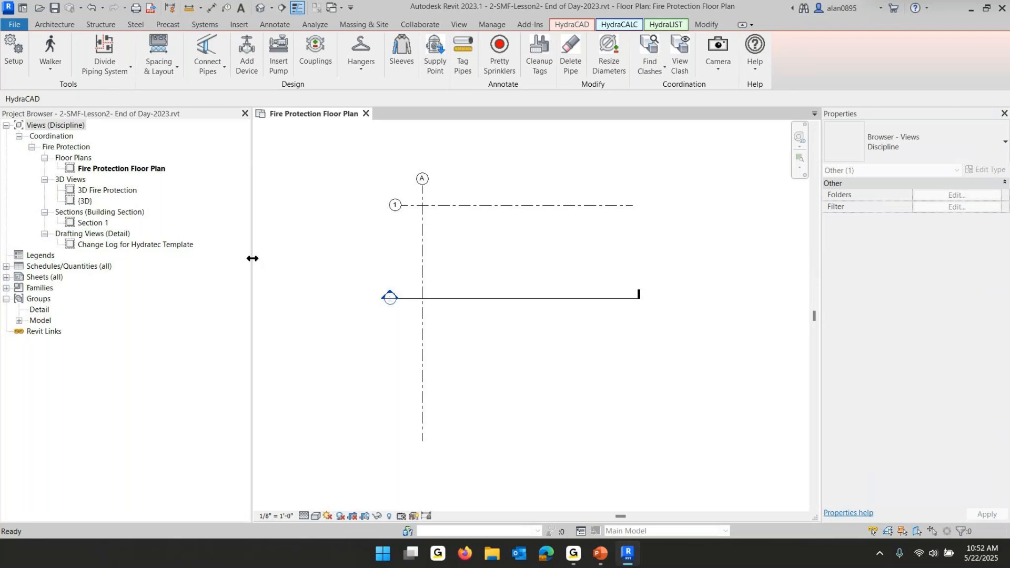
drag(252, 258, 202, 258)
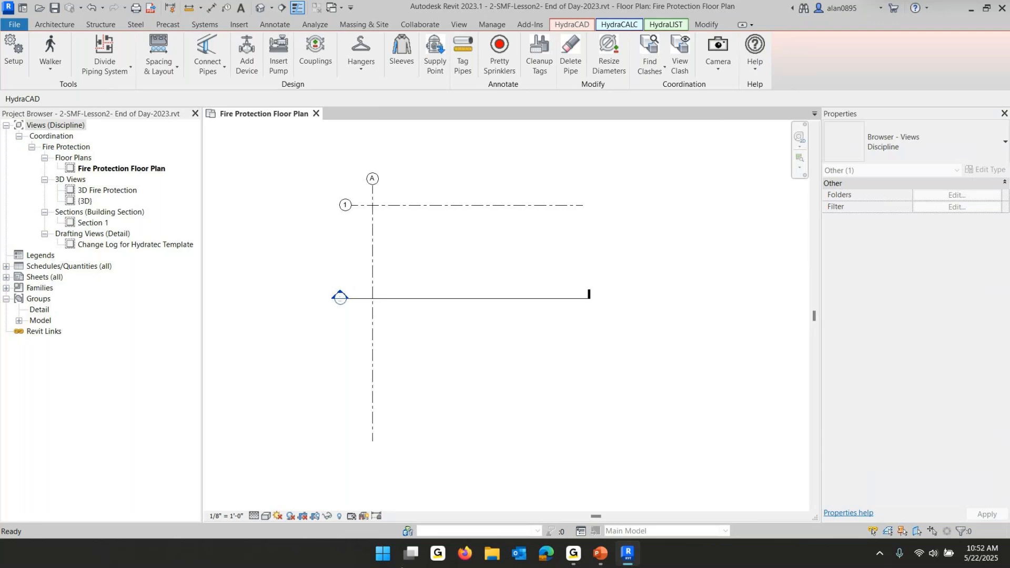
Switch to the PowerPoint slide show and advance to the next slide
mouse_move(600, 554)
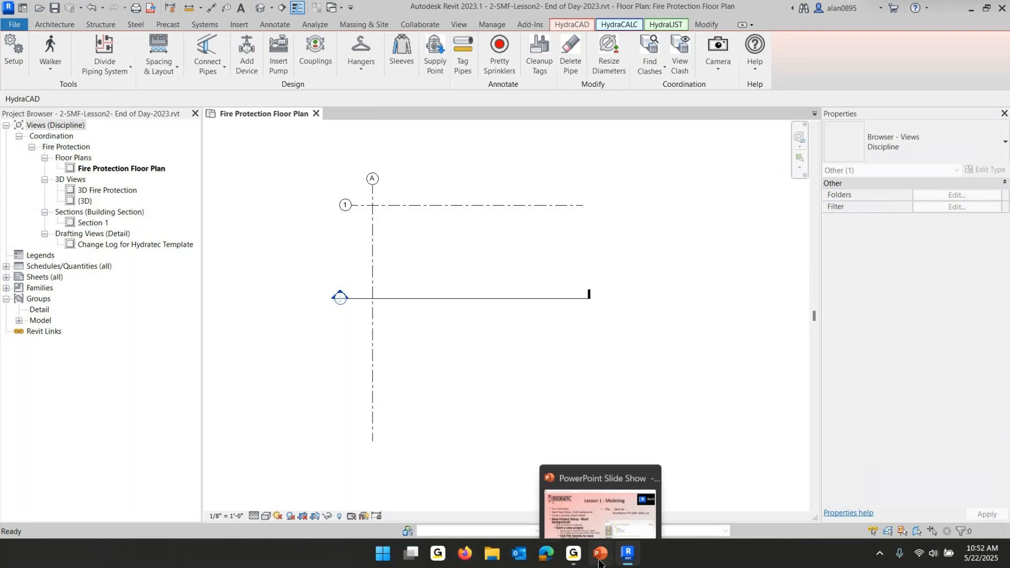
click(601, 474)
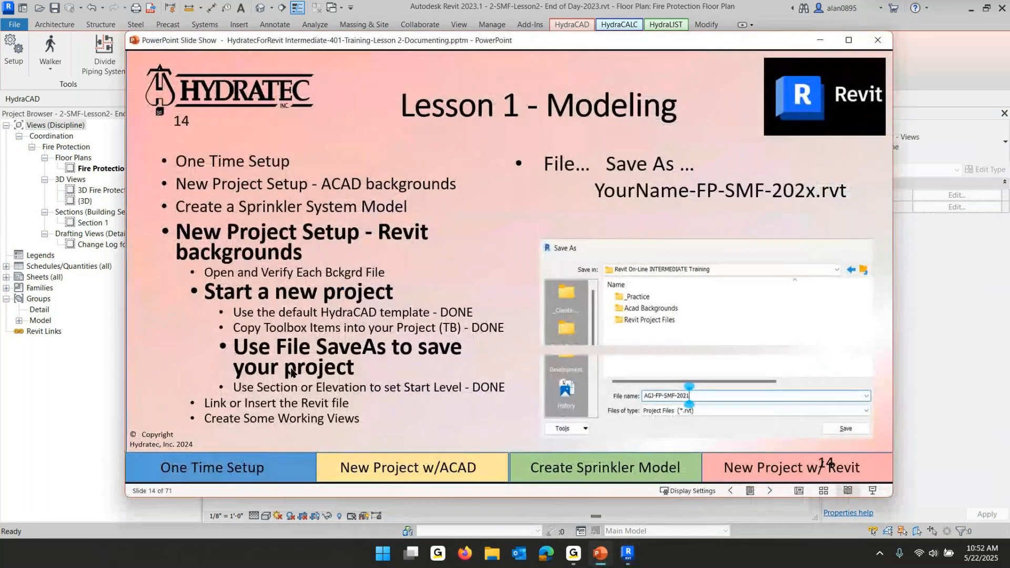
click(432, 271)
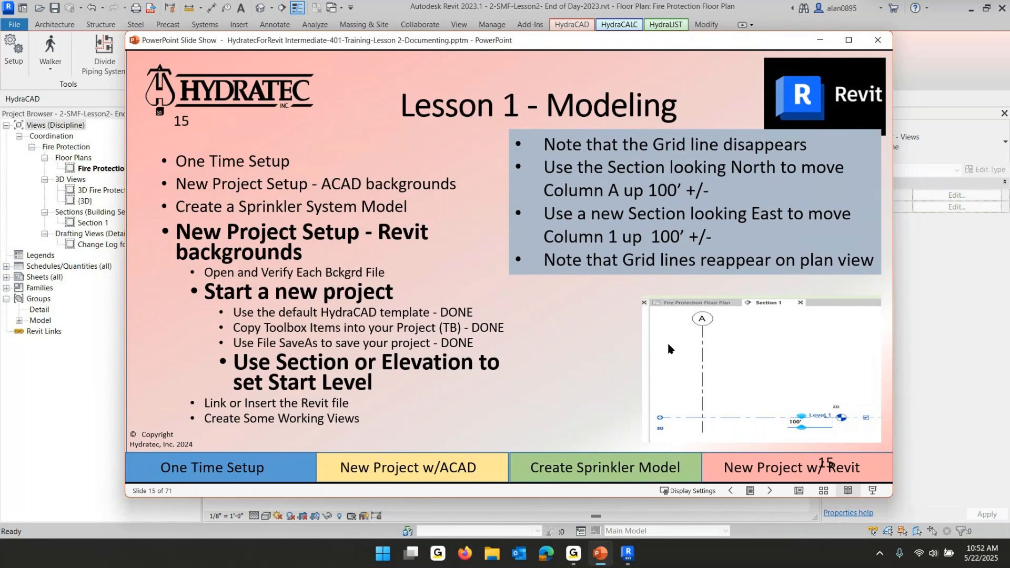
Open Section 1 from the floor plan and set Level 1's elevation to 100'
click(59, 366)
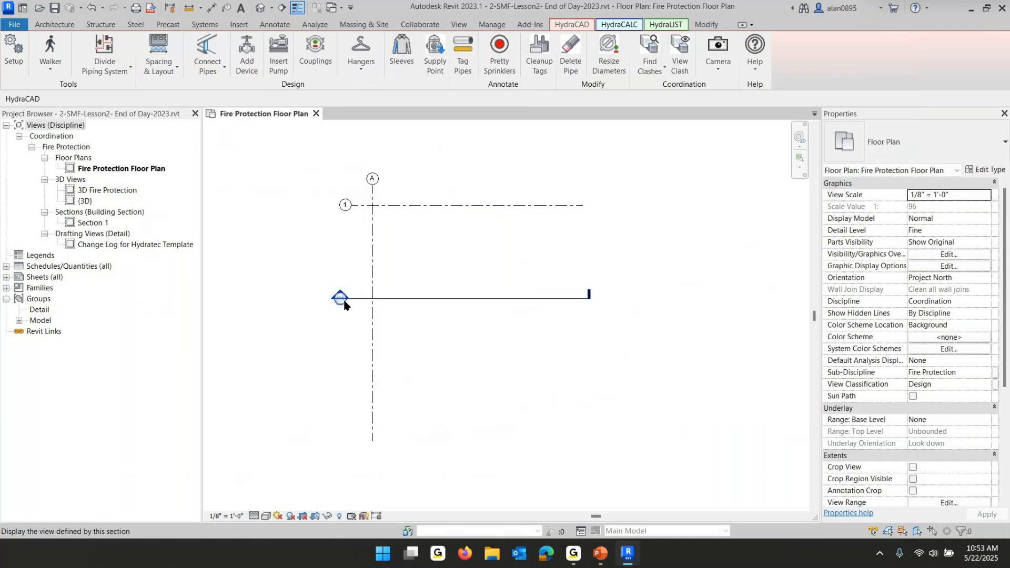
double_click(342, 298)
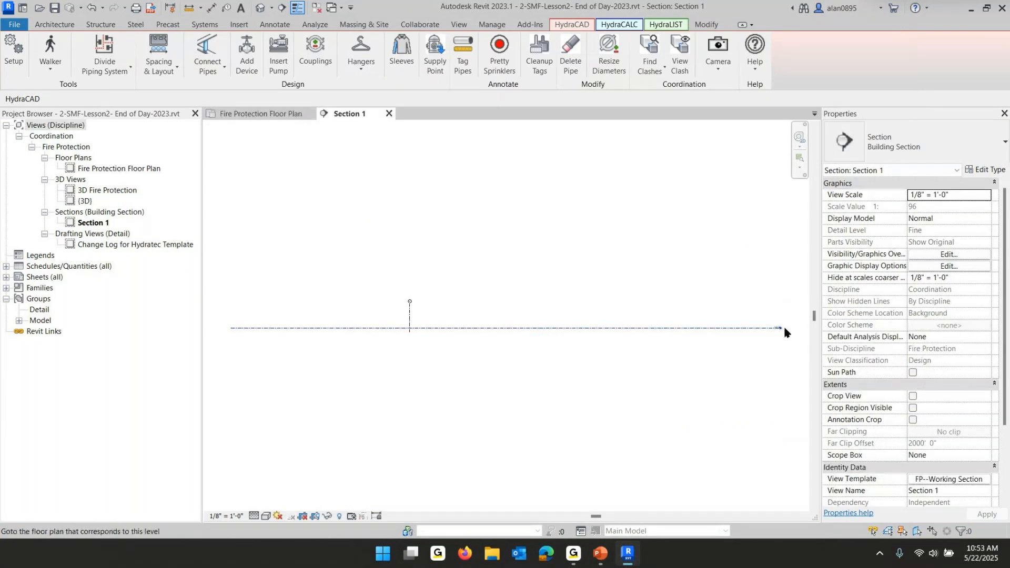
scroll(784, 329, up, 5)
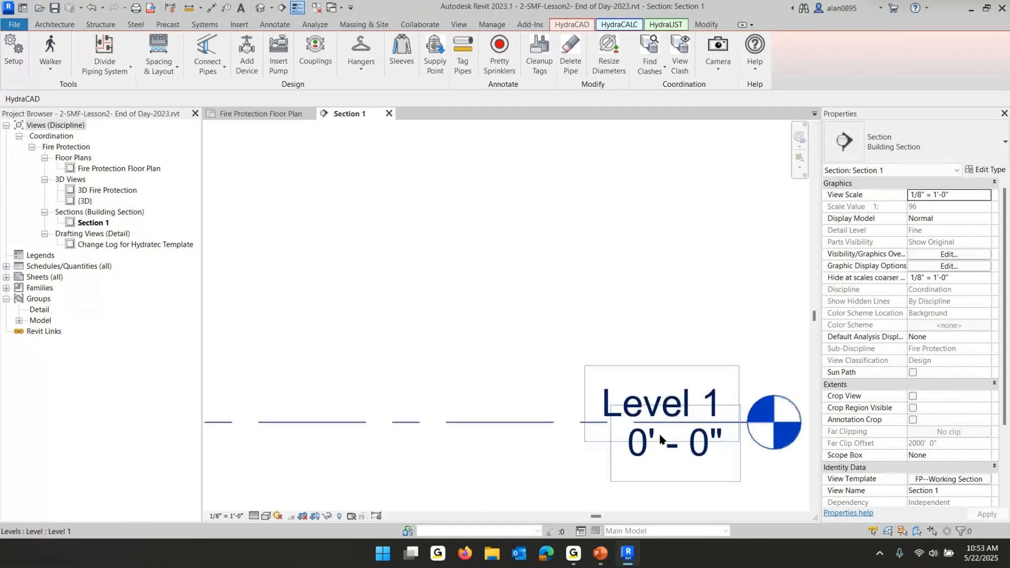
click(637, 459)
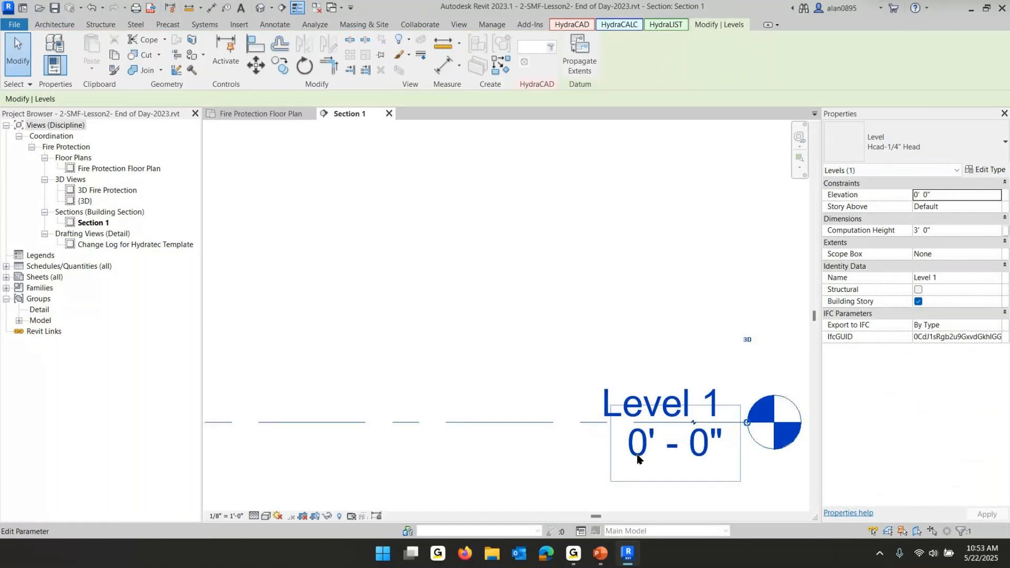
click(636, 454)
text(100)
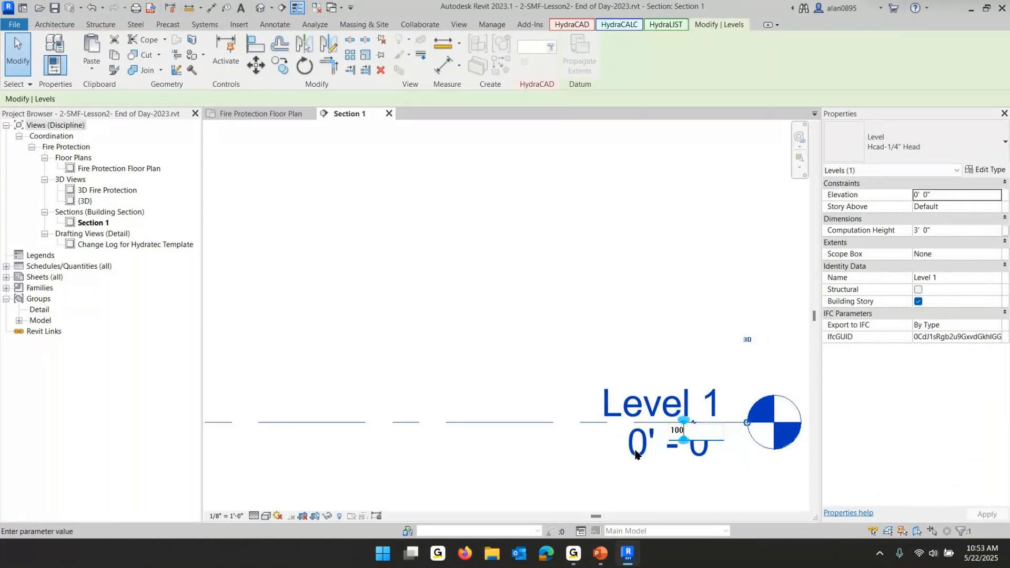
key(Return)
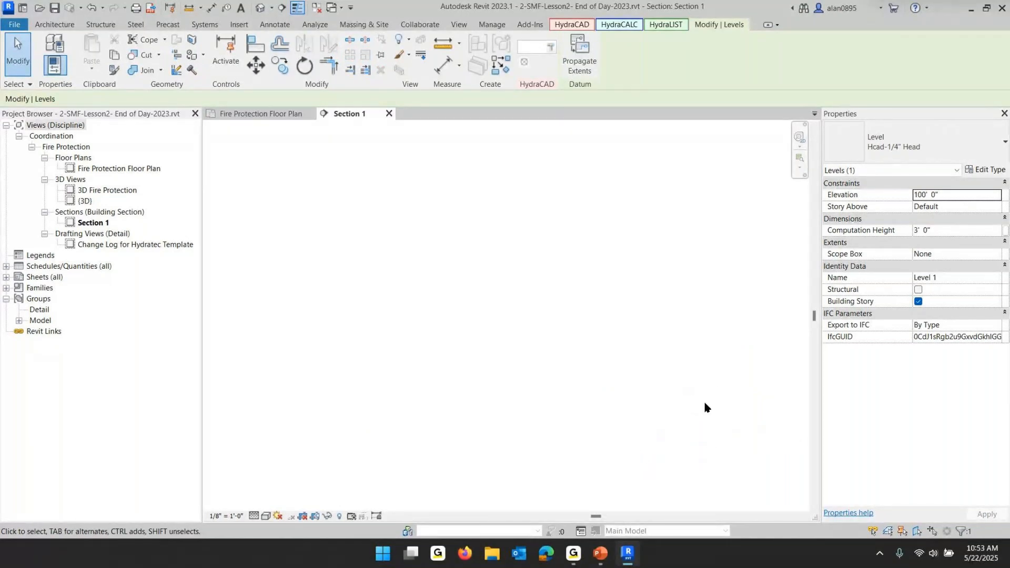
Compare the floor plan with Section 1, then move grid A vertically upward so it crosses Level 1
scroll(683, 388, down, 3)
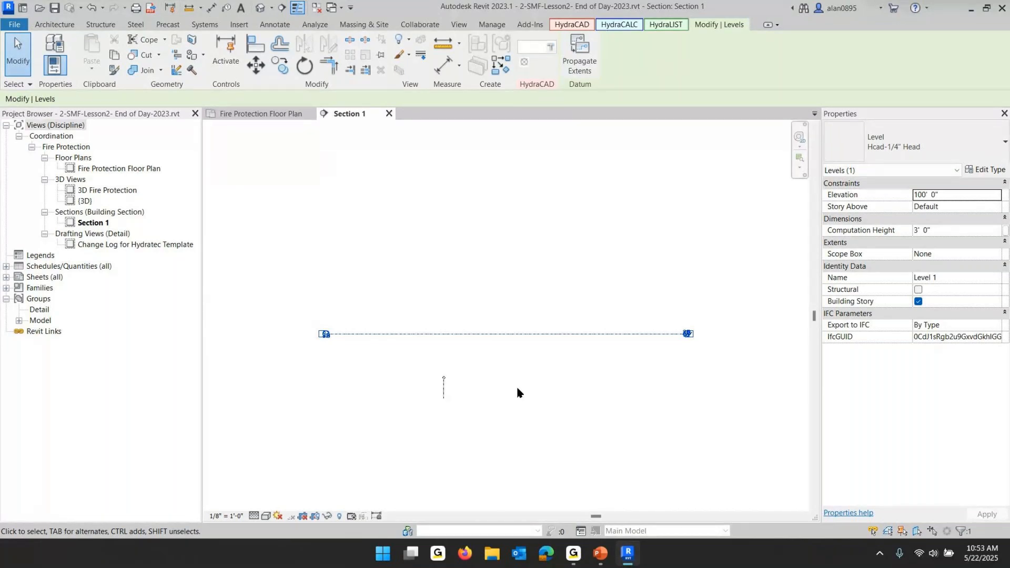
click(263, 114)
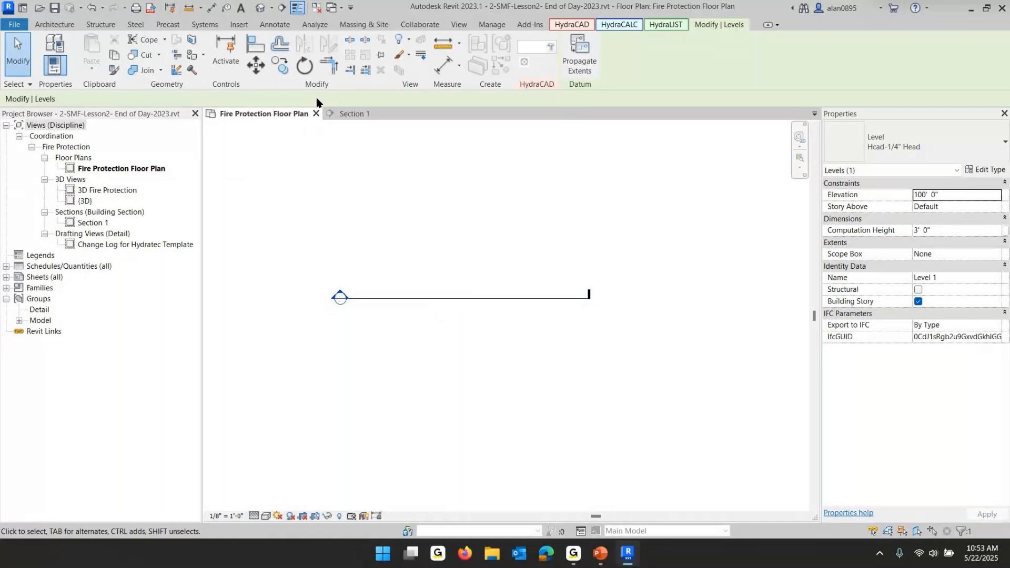
click(348, 113)
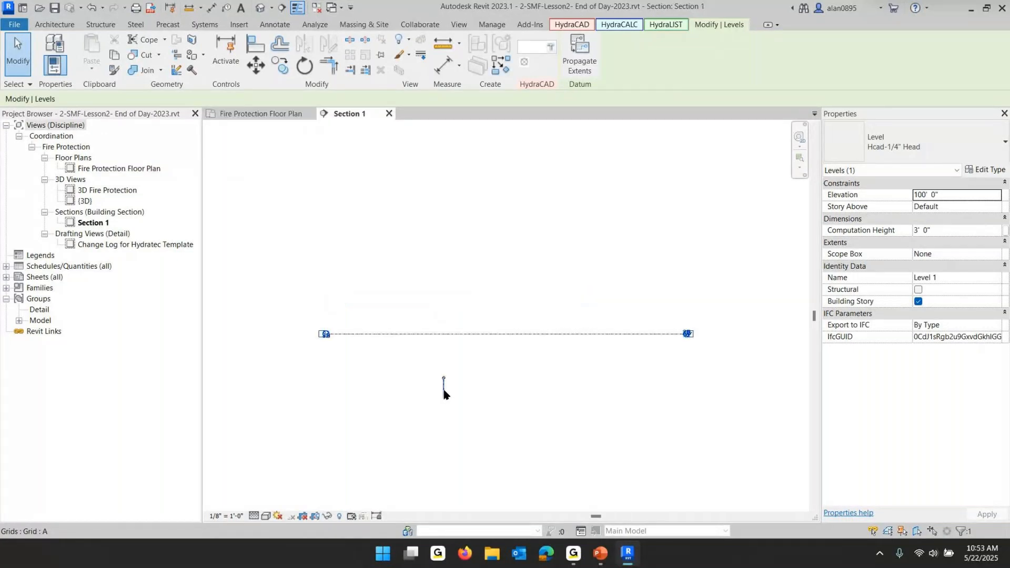
click(443, 395)
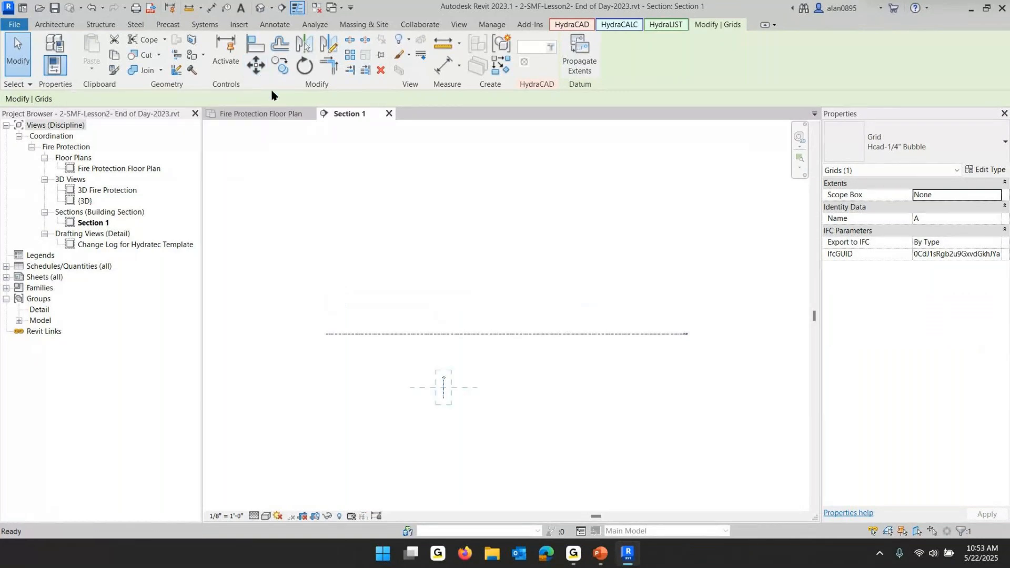
key(m)
key(v)
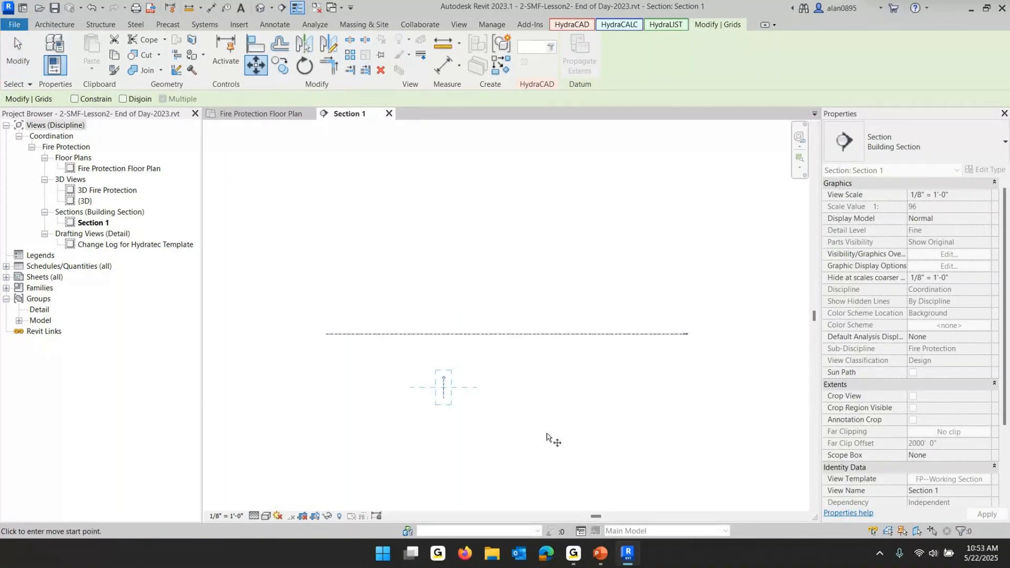
click(547, 434)
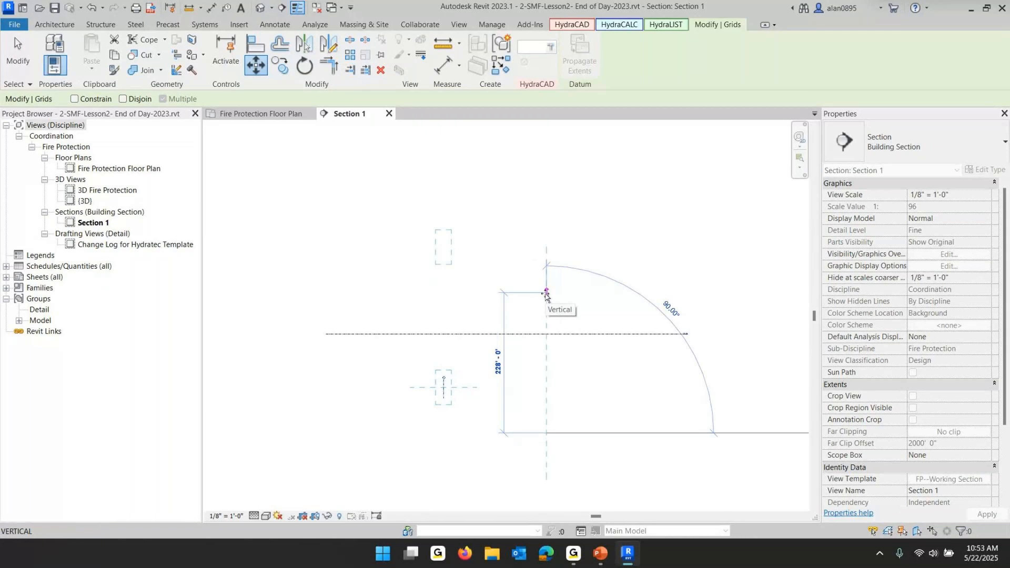
click(546, 296)
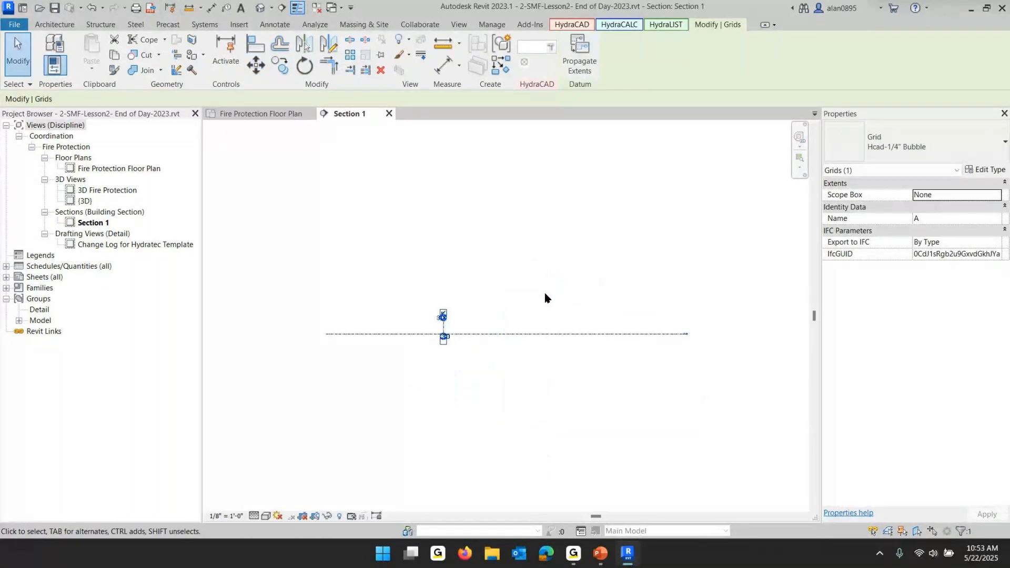
In the floor plan, draw a new vertical section line east of grid A and extend its view depth to about 80'
click(255, 114)
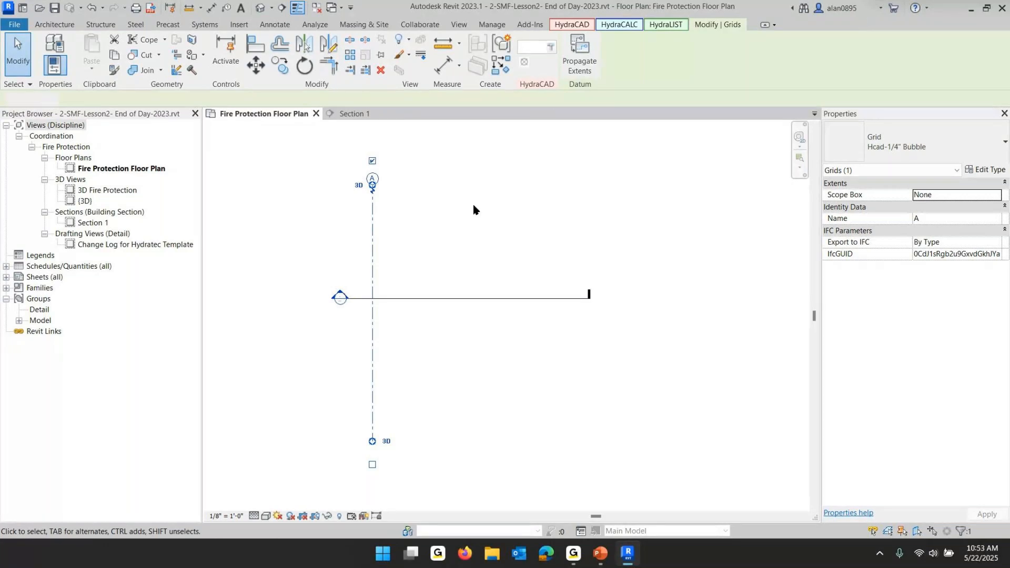
click(473, 202)
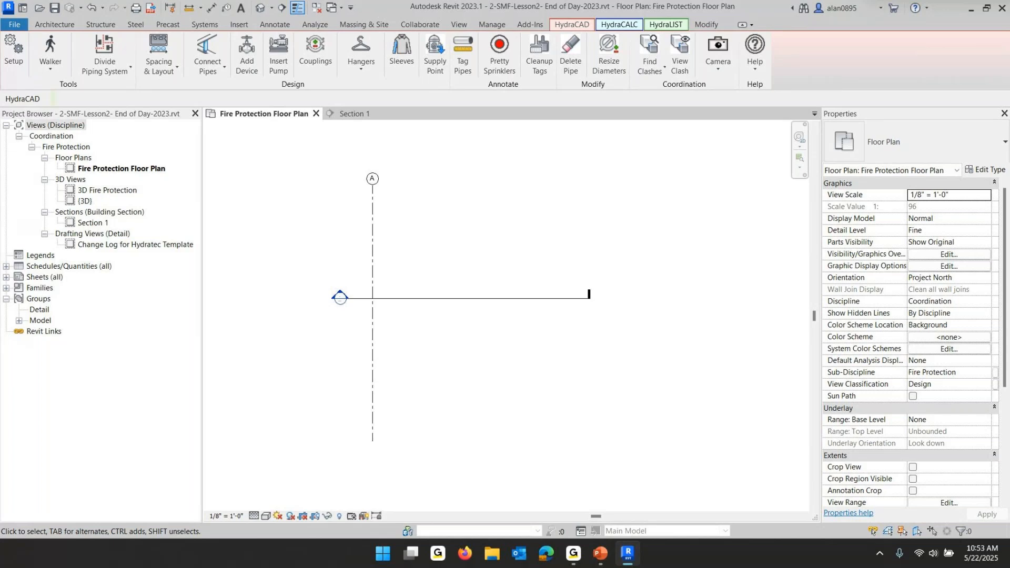
click(283, 9)
click(421, 149)
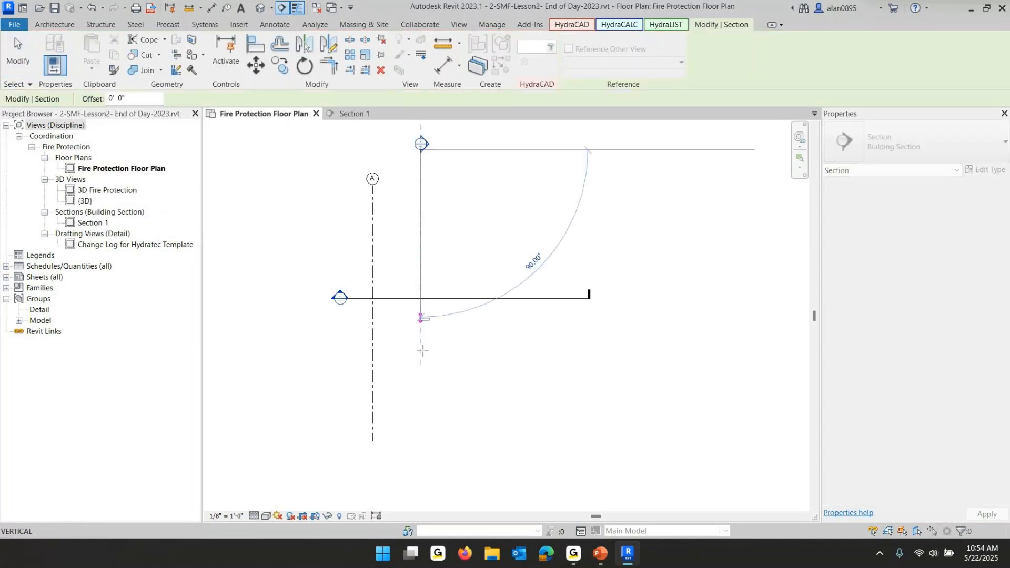
click(420, 469)
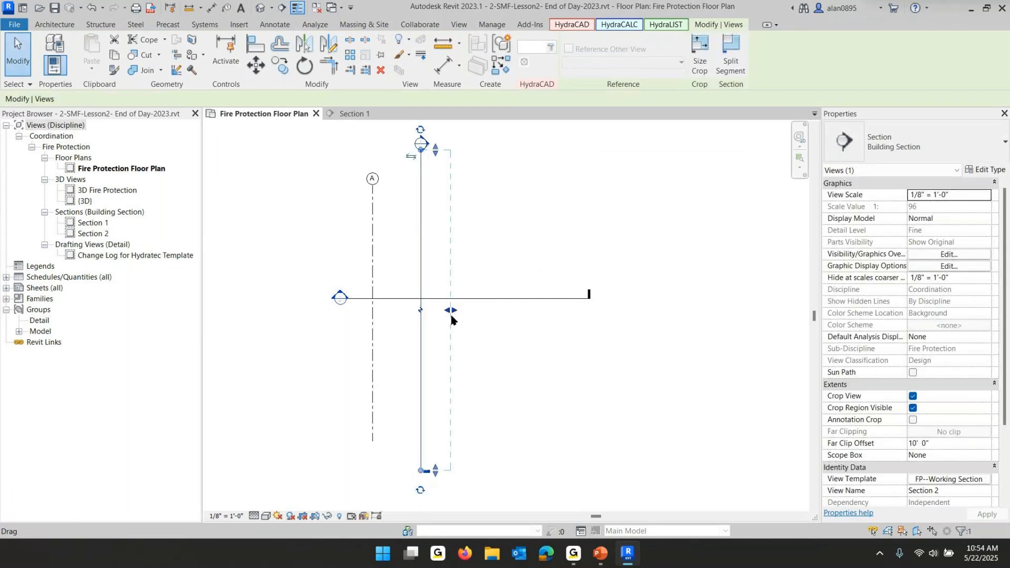
drag(452, 311, 661, 310)
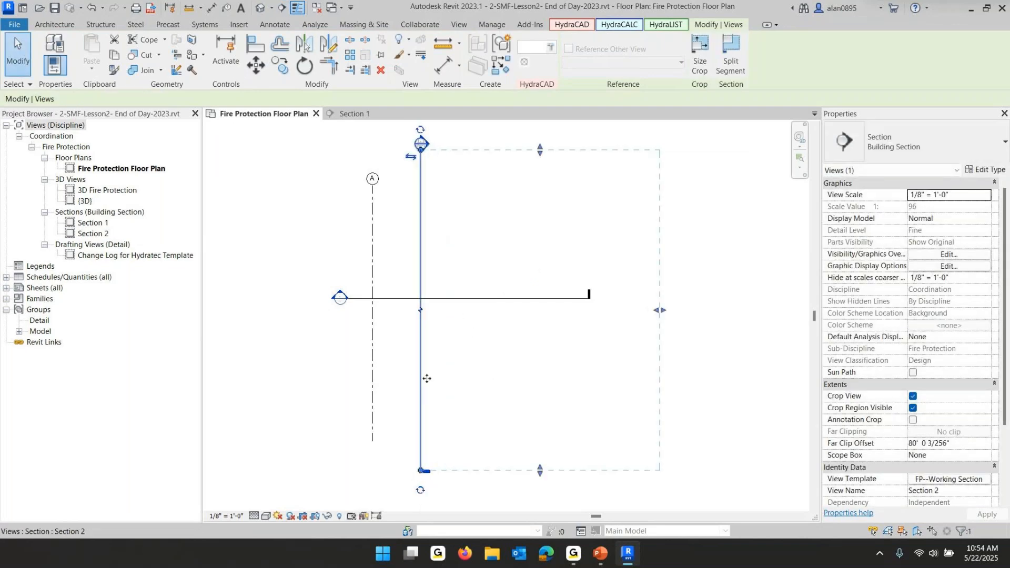
click(263, 298)
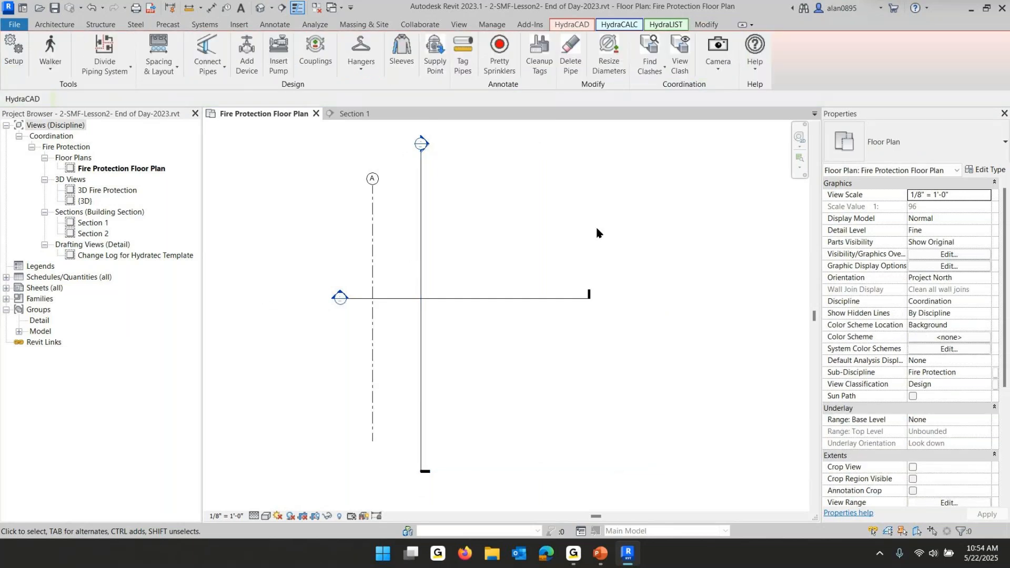
Open Section 2 and move grid 1 upward so it crosses Level 1
double_click(424, 145)
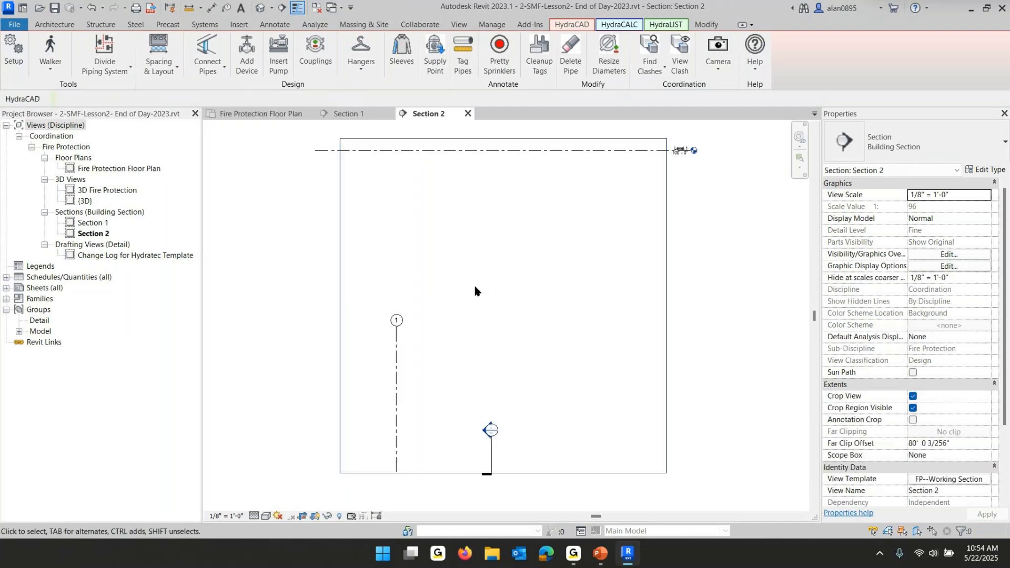
click(425, 343)
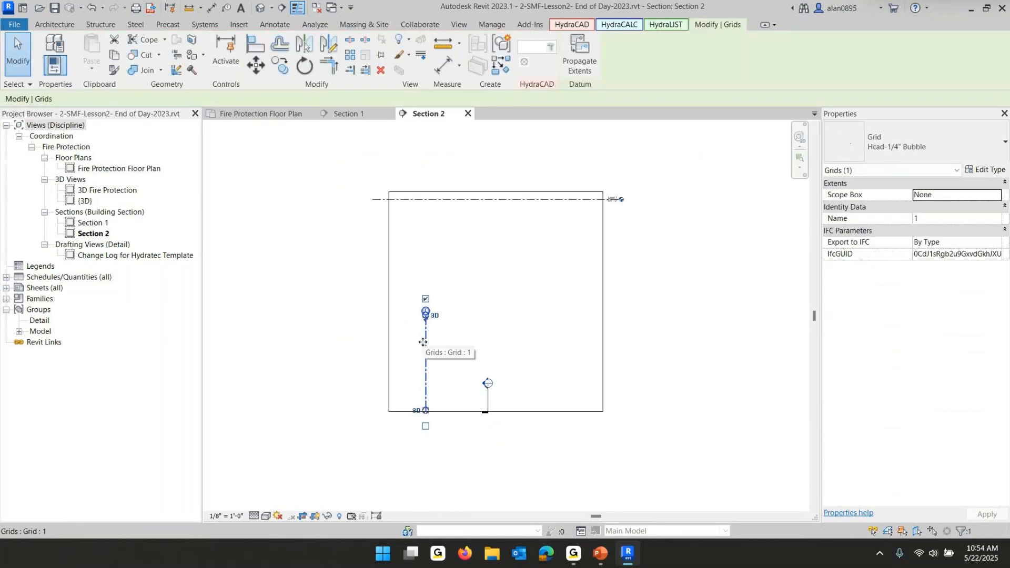
scroll(631, 195, up, 3)
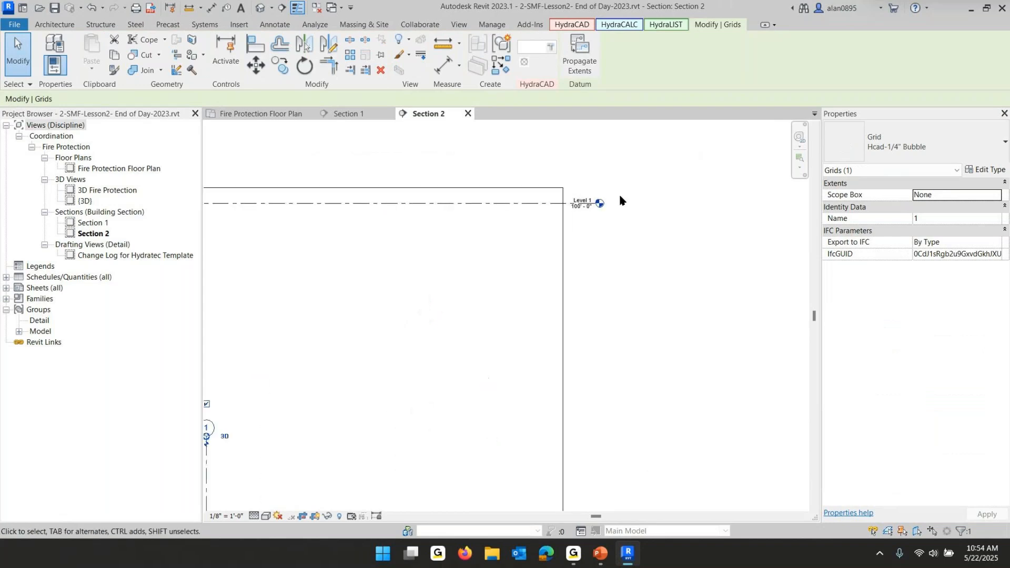
scroll(590, 226, down, 4)
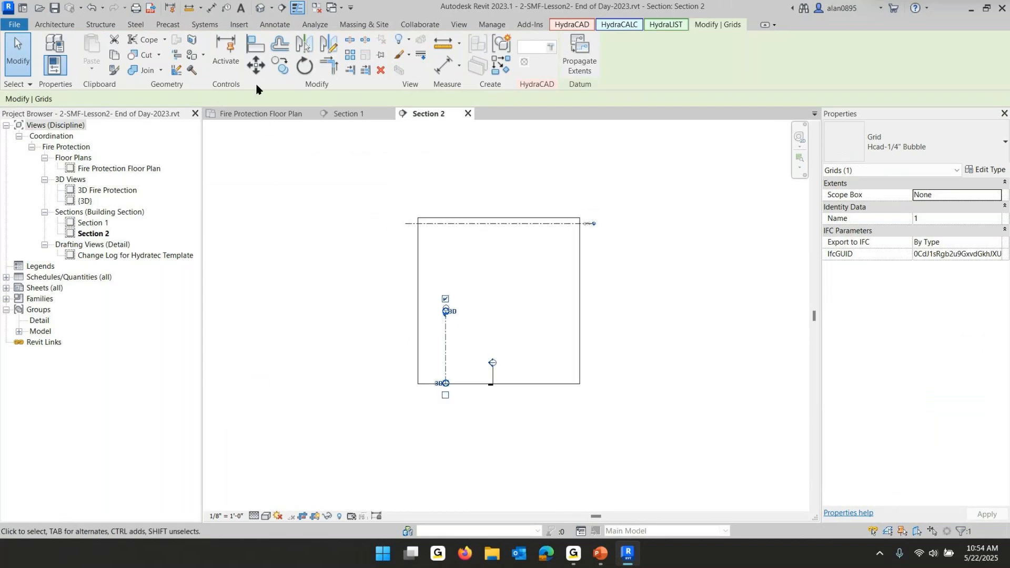
click(256, 66)
click(503, 343)
text(1)
key(Return)
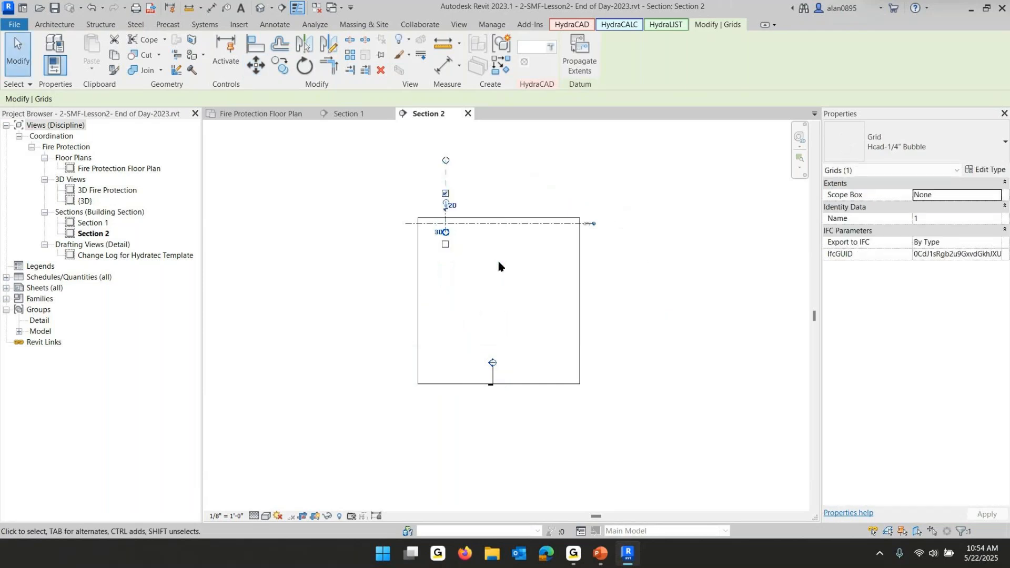
click(498, 265)
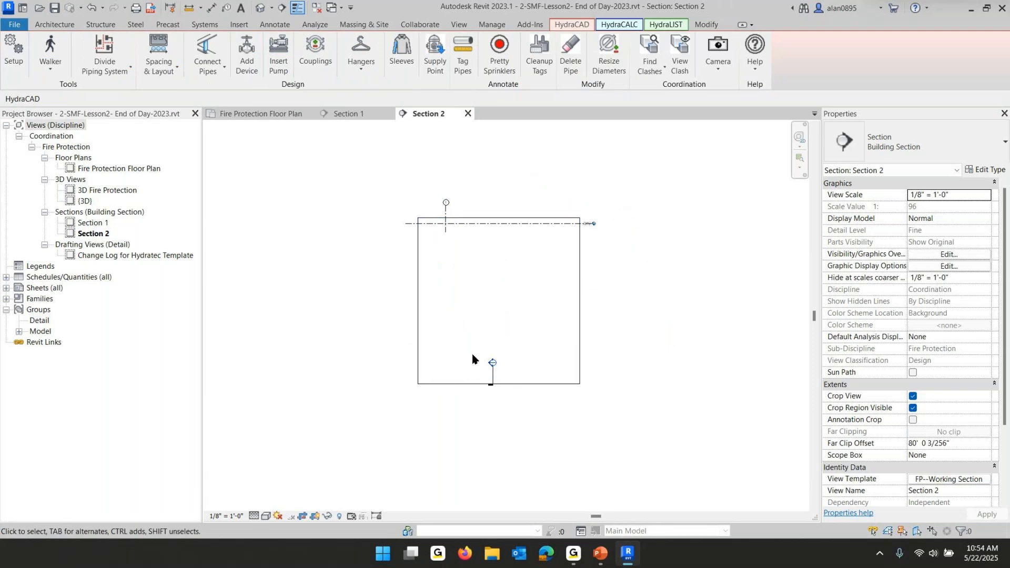
In Section 2, move the Section 1 marker upward to sit at Level 1
drag(458, 346, 565, 447)
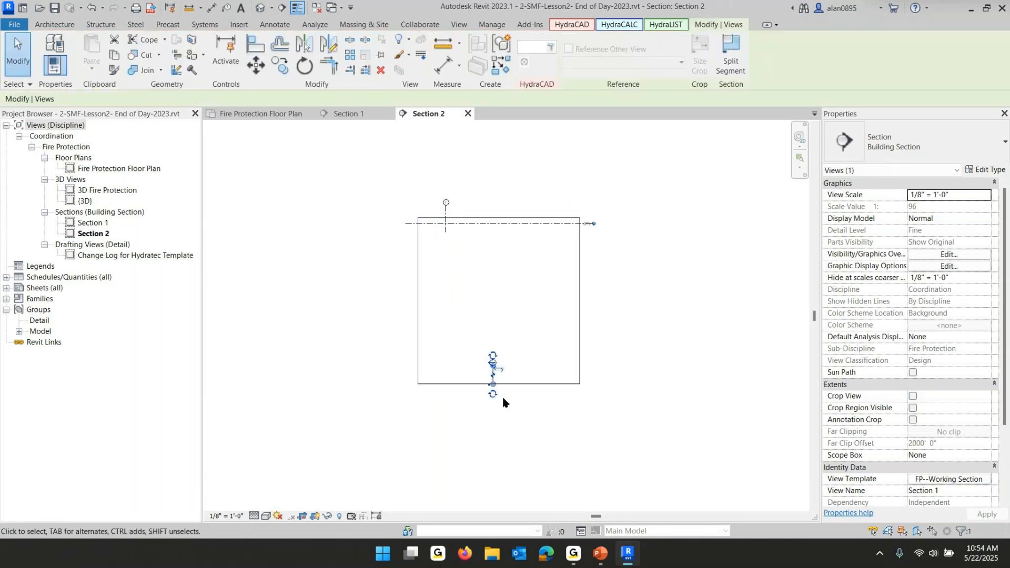
click(256, 66)
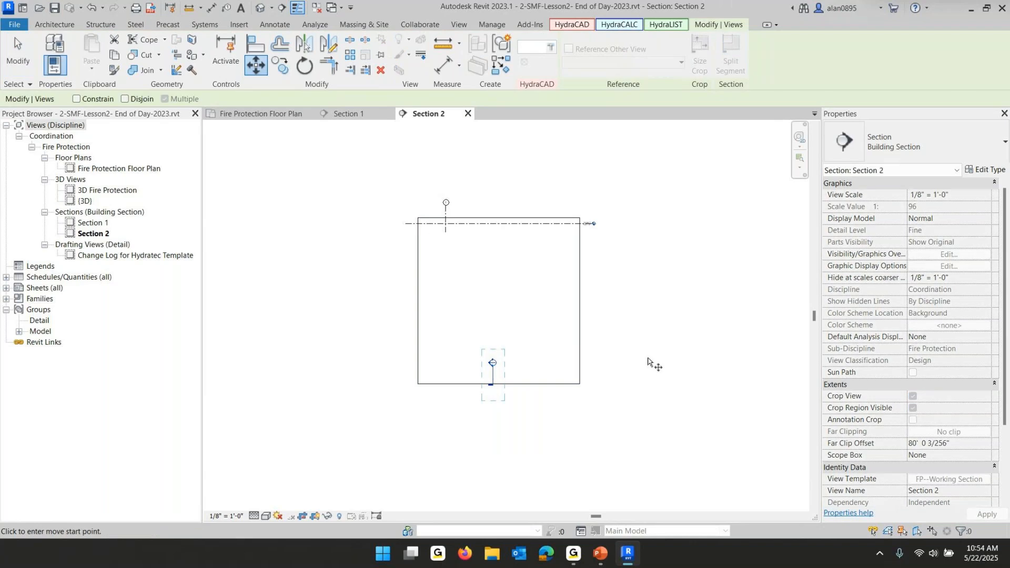
click(647, 362)
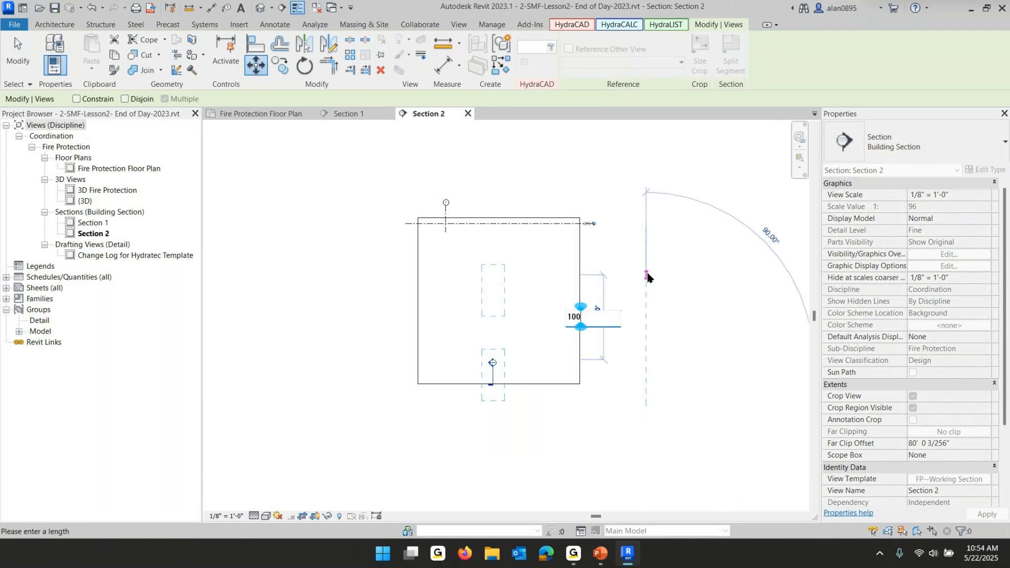
click(650, 276)
click(399, 164)
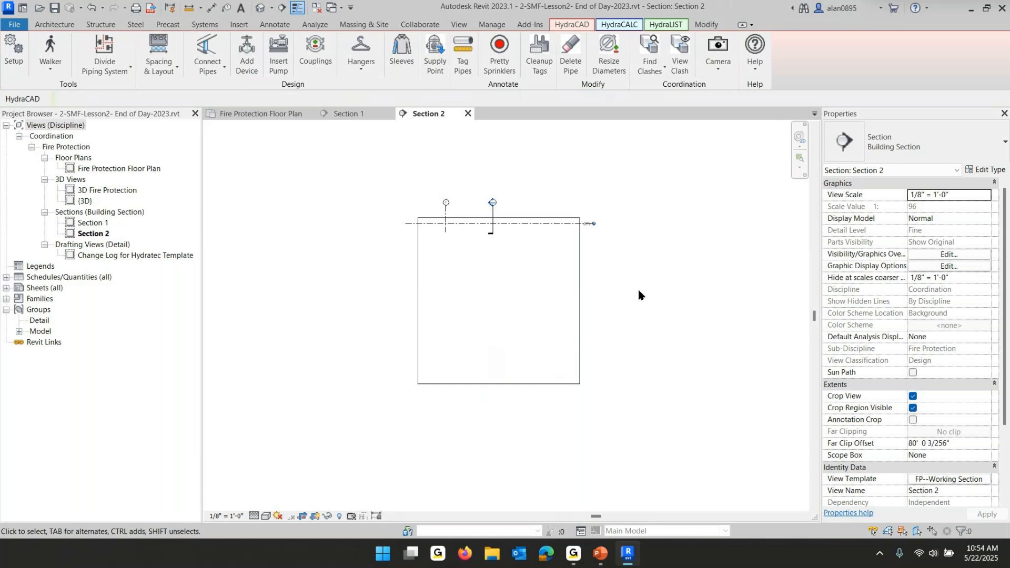
Resize Section 2's crop region, raising its top and bottom edges around Level 1 and grid 1
click(579, 296)
drag(498, 216, 499, 139)
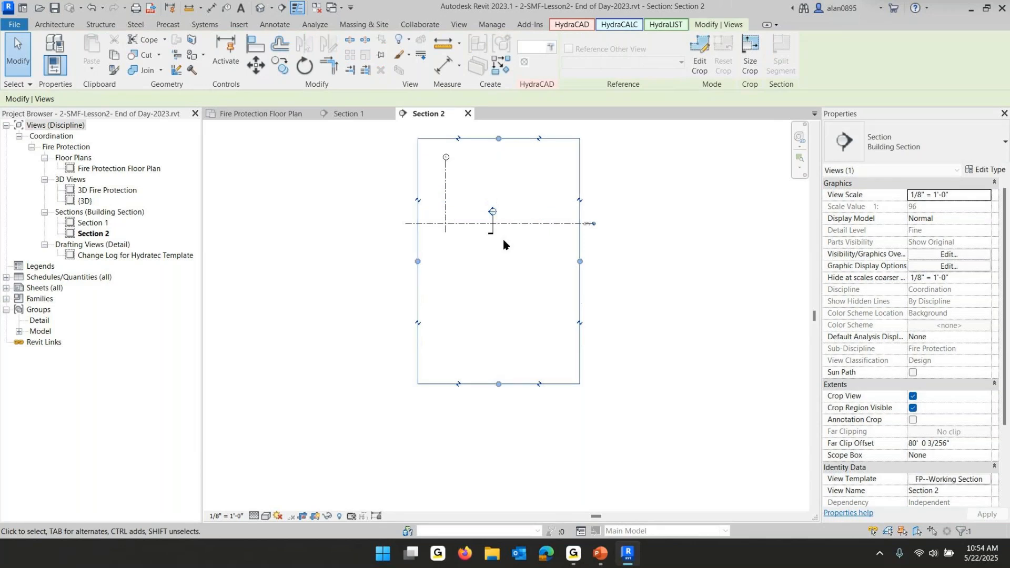
drag(498, 385, 498, 247)
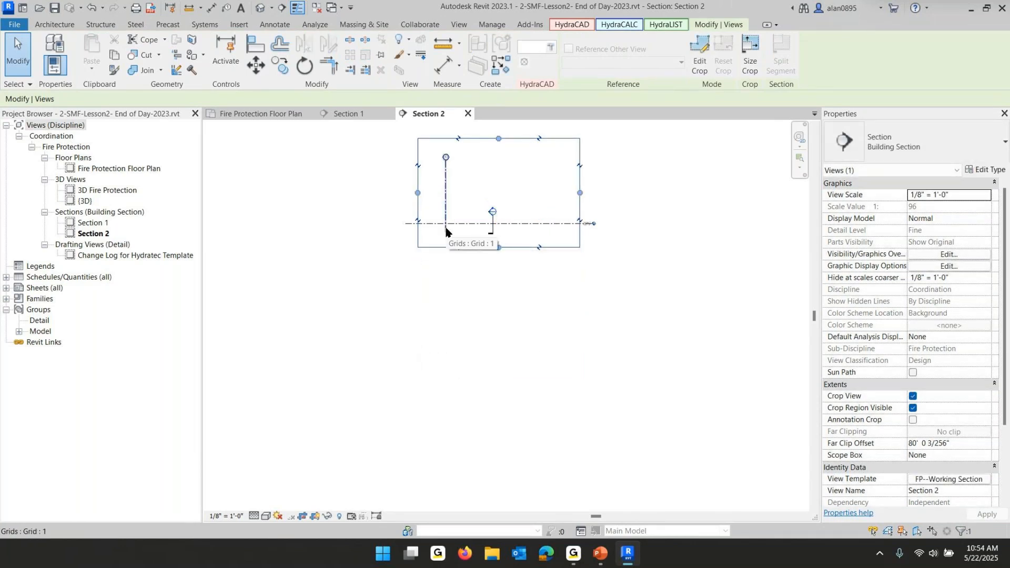
scroll(507, 244, up, 4)
scroll(508, 247, down, 3)
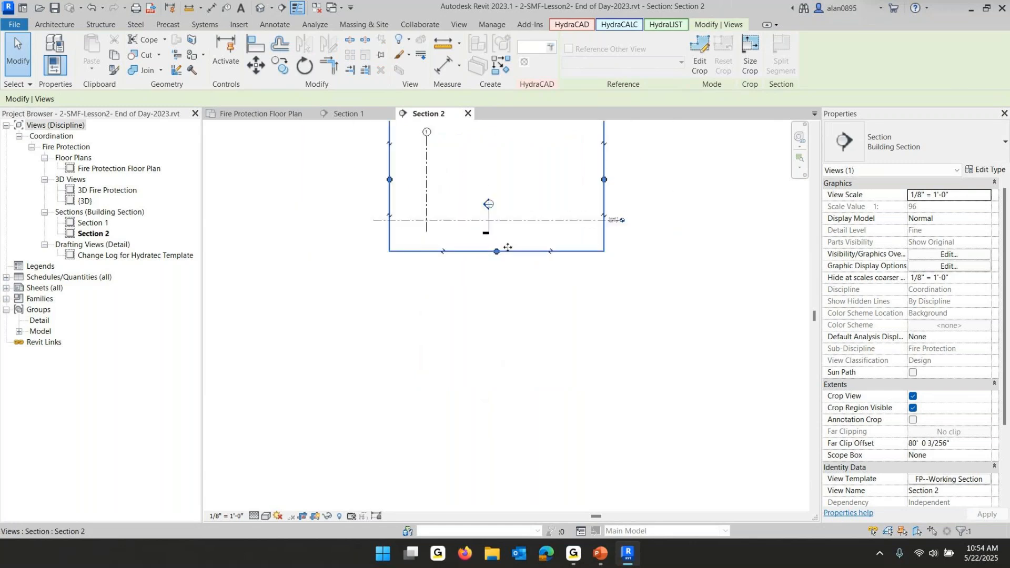
Return to the Fire Protection Floor Plan and switch to the PowerPoint slide show
click(239, 115)
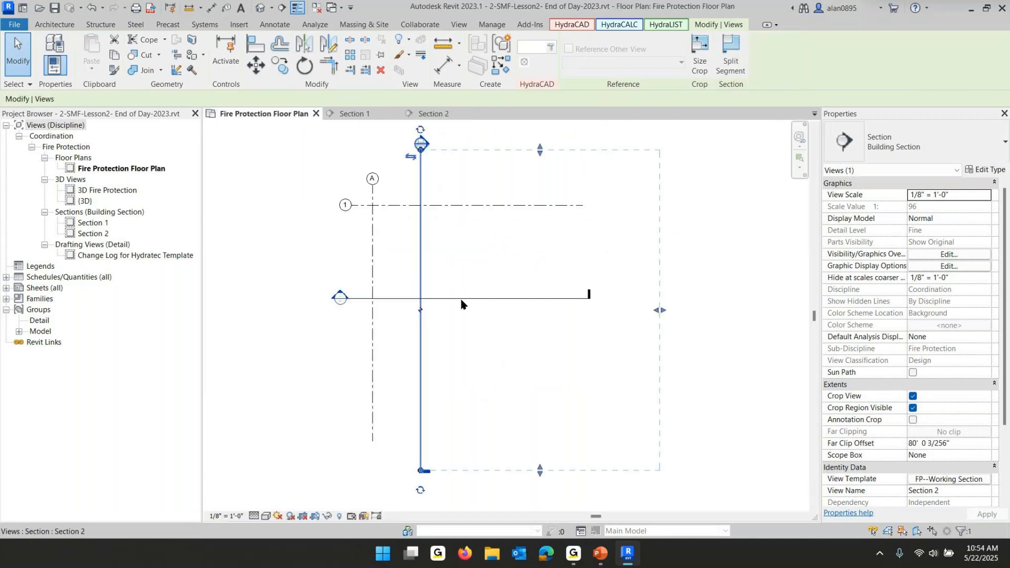
click(333, 232)
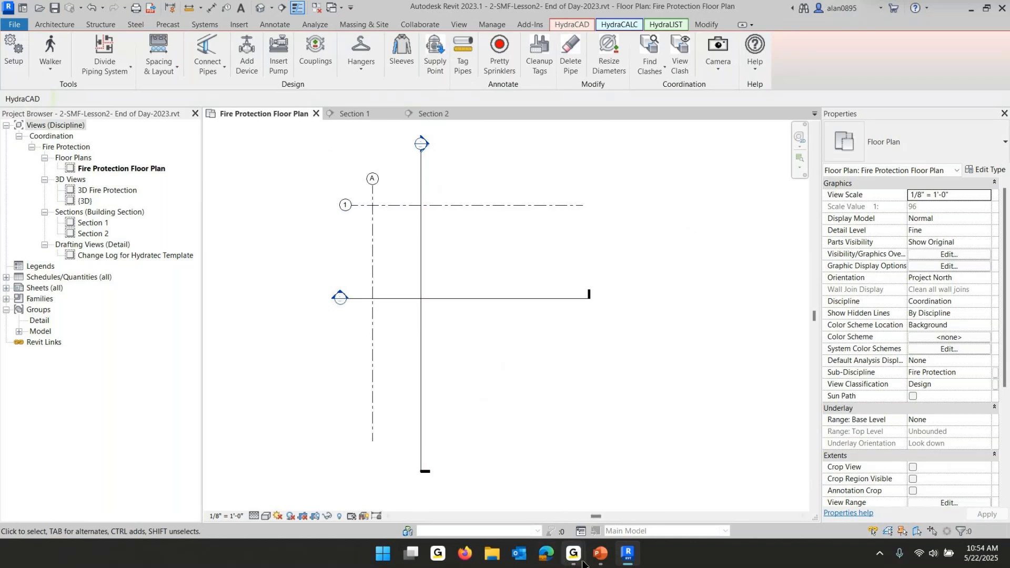
mouse_move(599, 558)
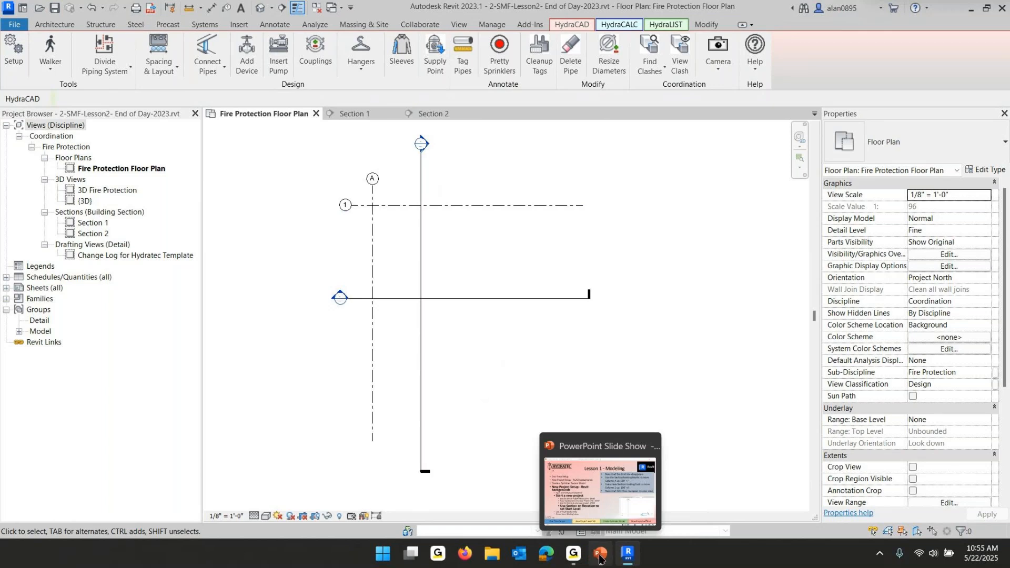
click(599, 558)
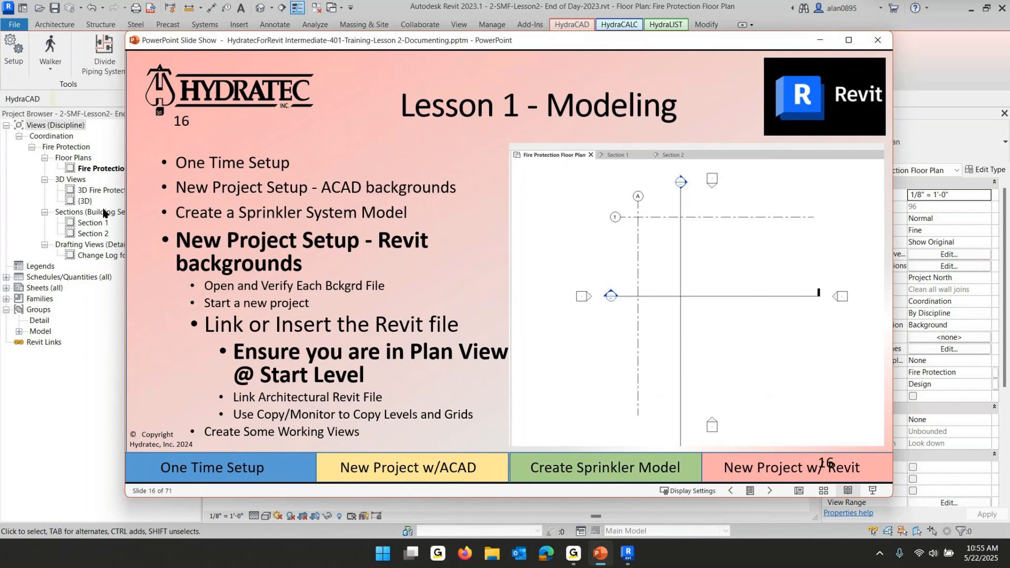
Return to the Fire Protection Floor Plan and review its view properties
click(97, 171)
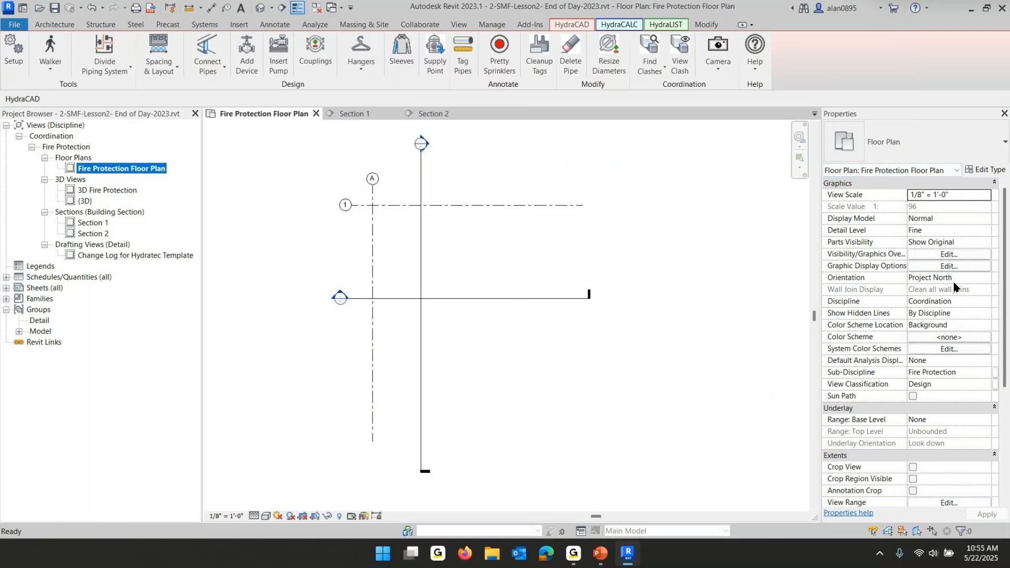
scroll(957, 211, down, 3)
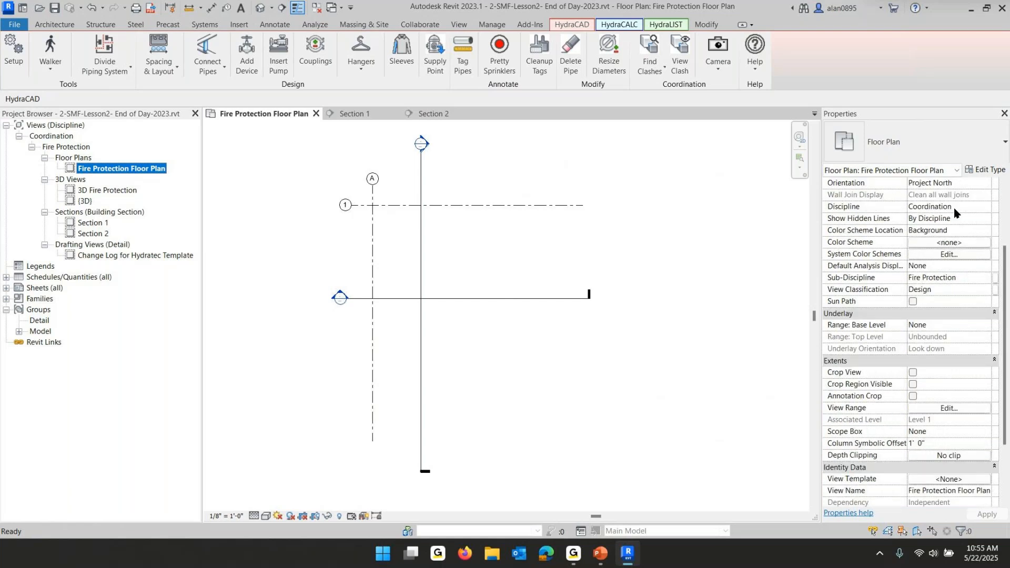
scroll(957, 211, up, 3)
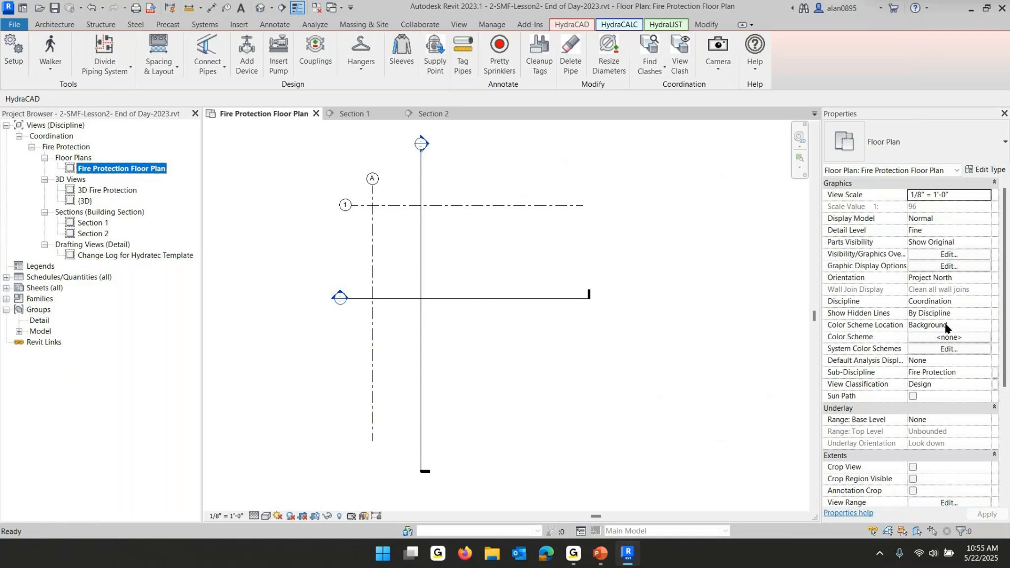
scroll(945, 328, down, 6)
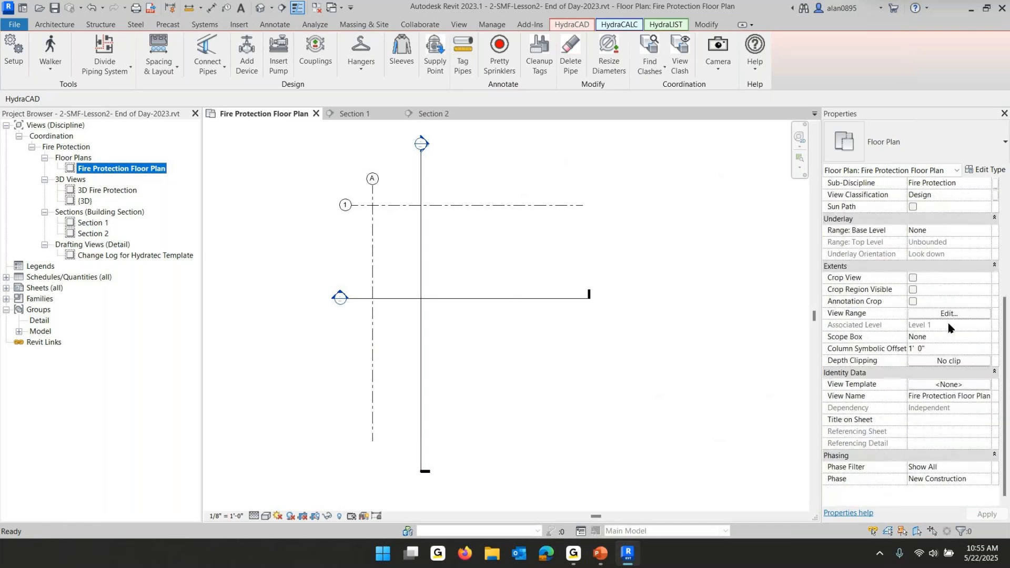
scroll(948, 323, up, 1)
scroll(948, 323, up, 5)
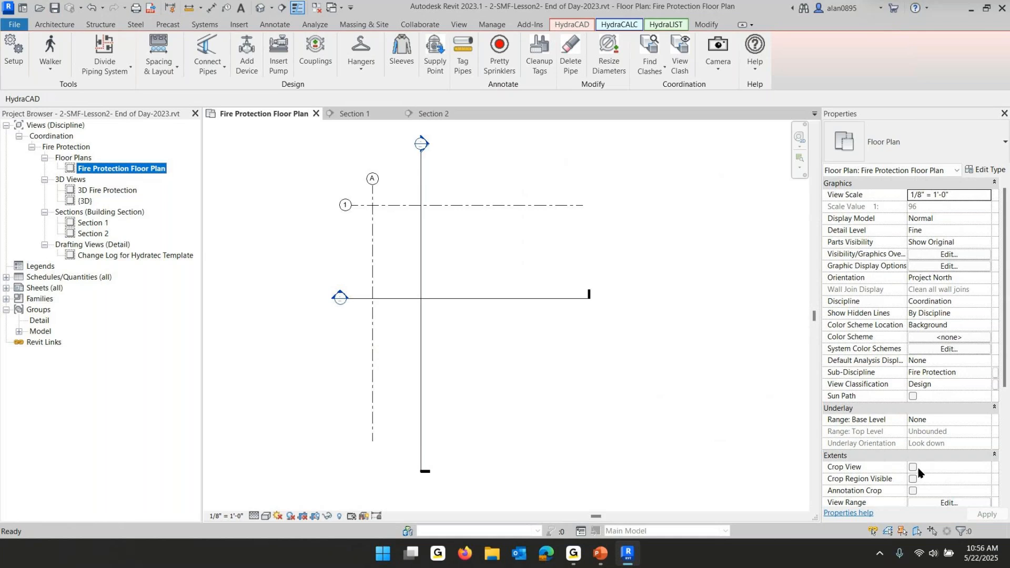
scroll(918, 472, down, 8)
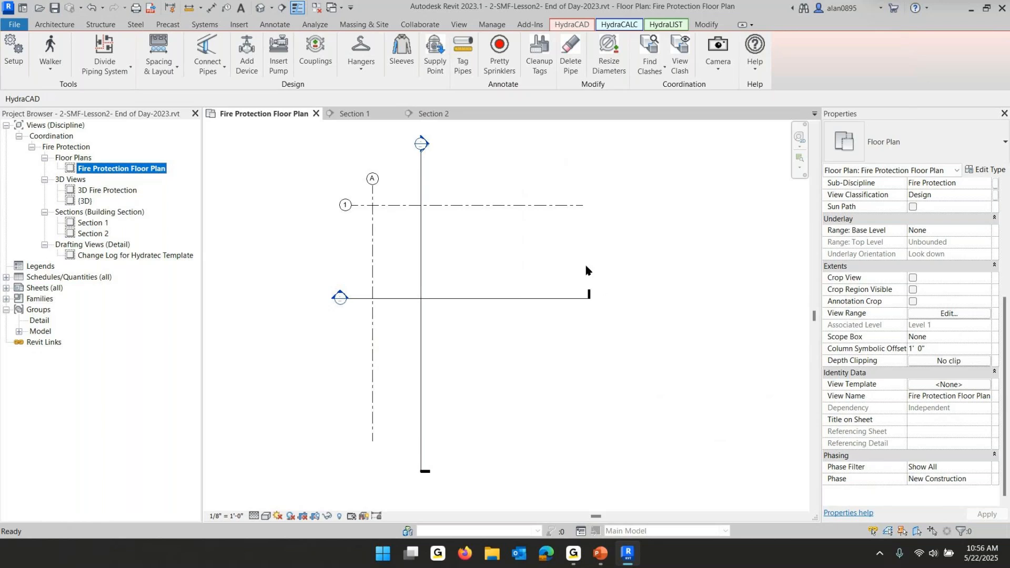
Switch to the PowerPoint slide show, advance to the next slide, and return to Revit
click(605, 561)
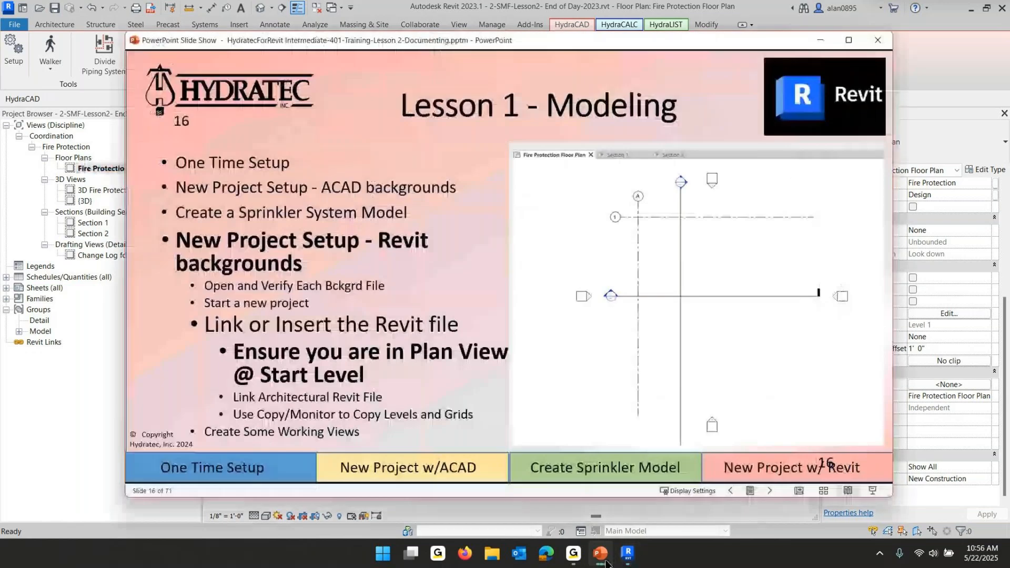
click(394, 401)
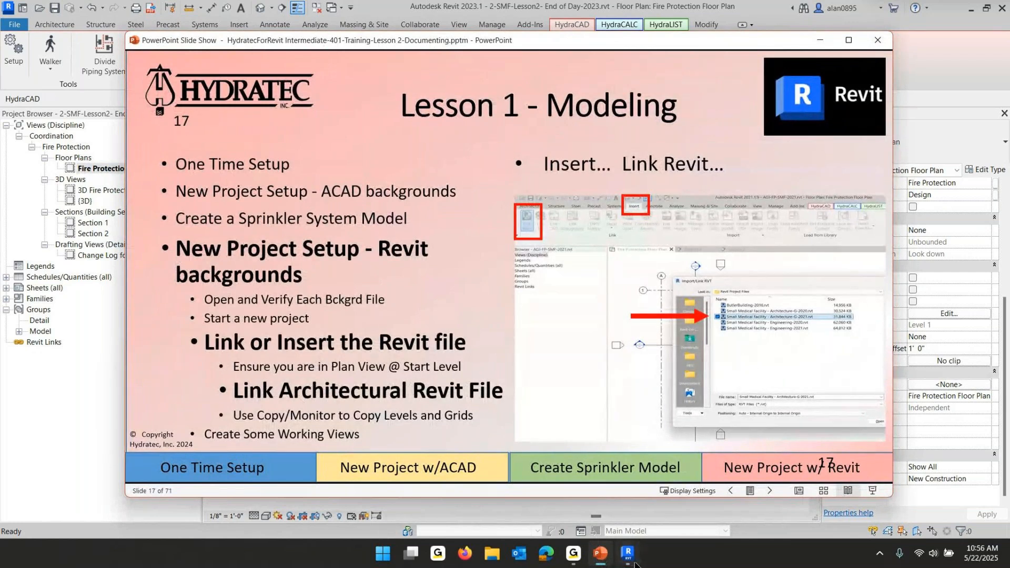
mouse_move(599, 561)
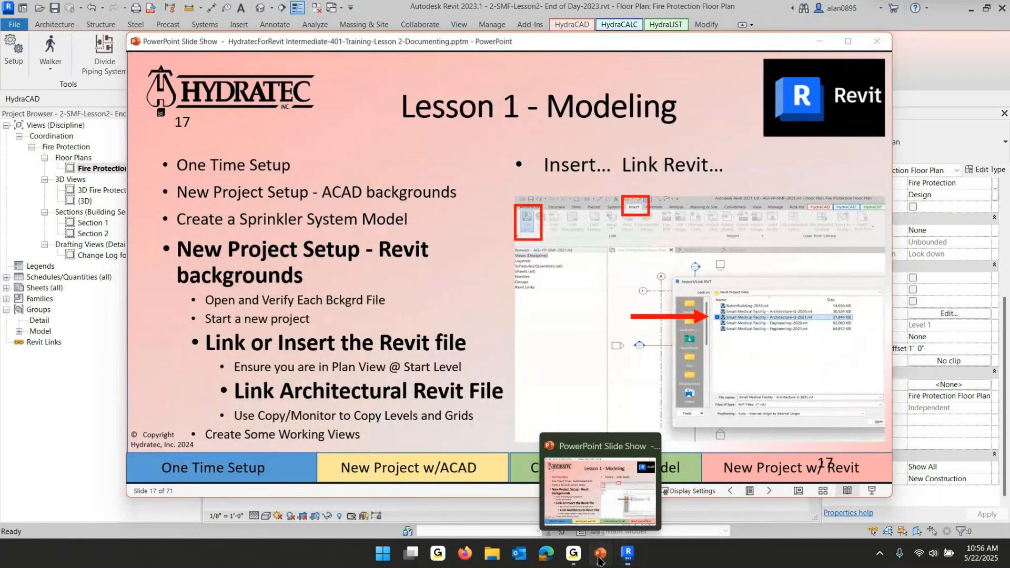
click(599, 561)
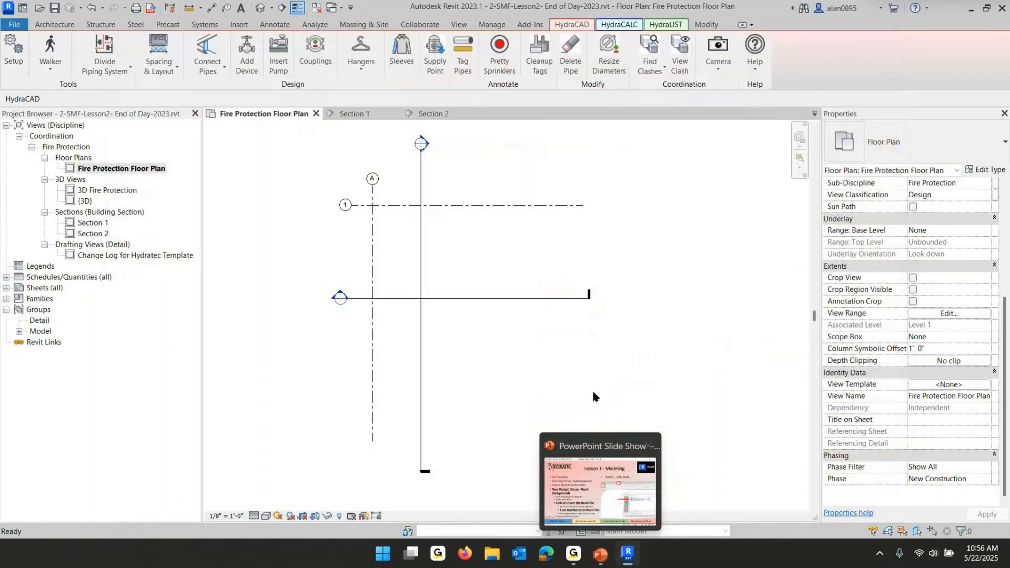
Link the Revit file Small Medical Facility - Architecture-G-Rev1-2023.rvt from the Revit Project Files folder
click(239, 25)
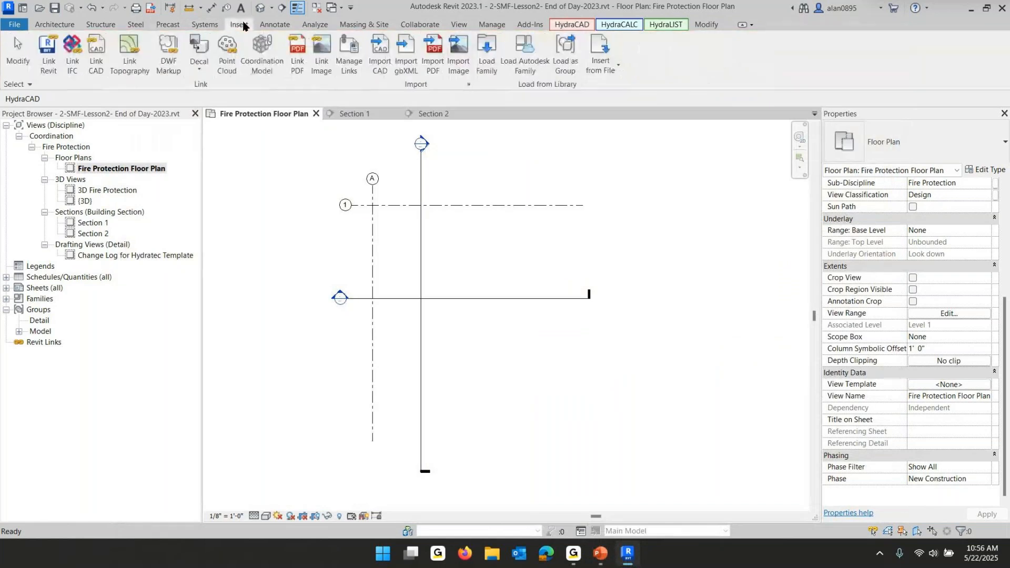
click(45, 48)
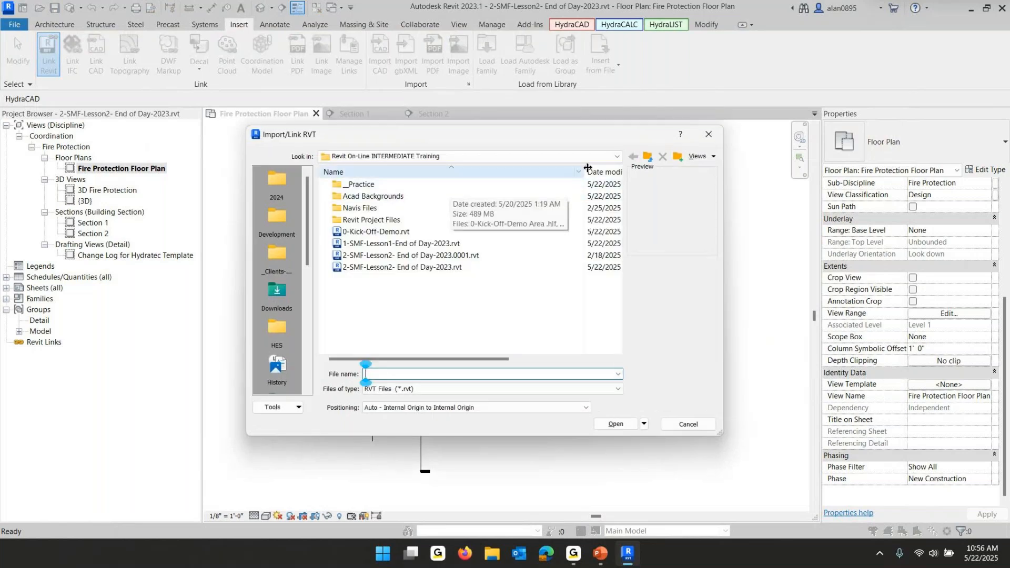
click(616, 158)
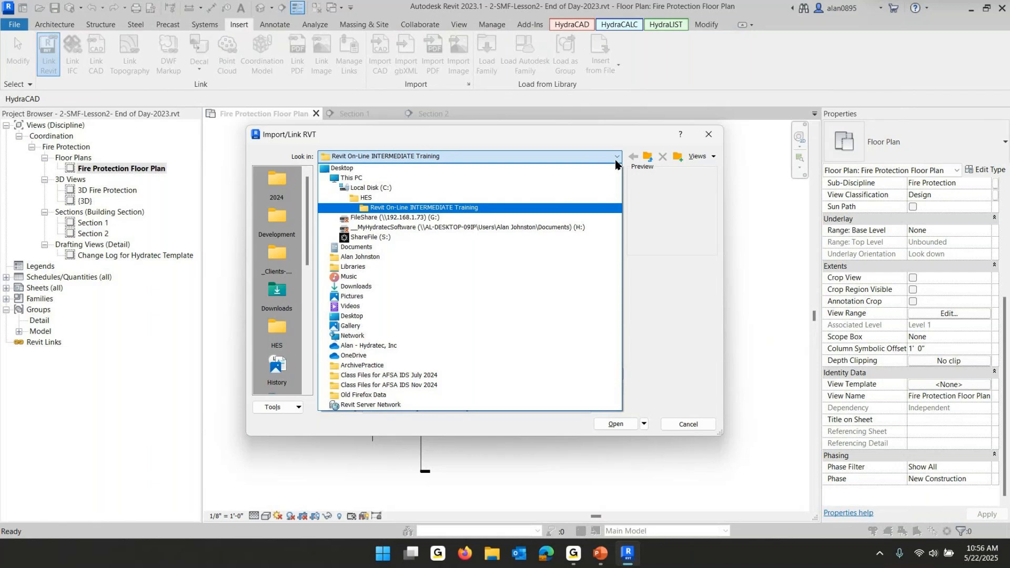
click(391, 210)
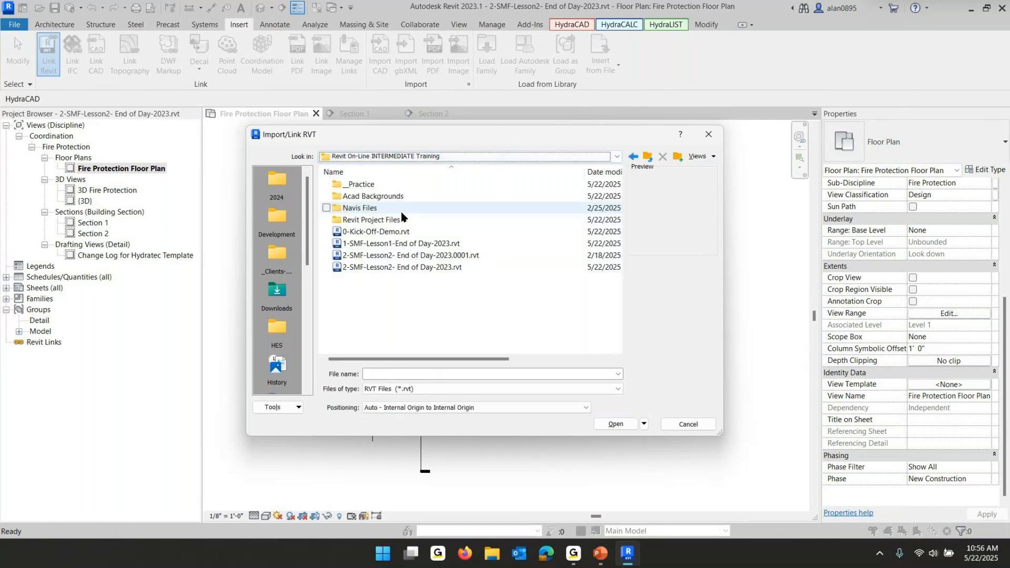
double_click(361, 220)
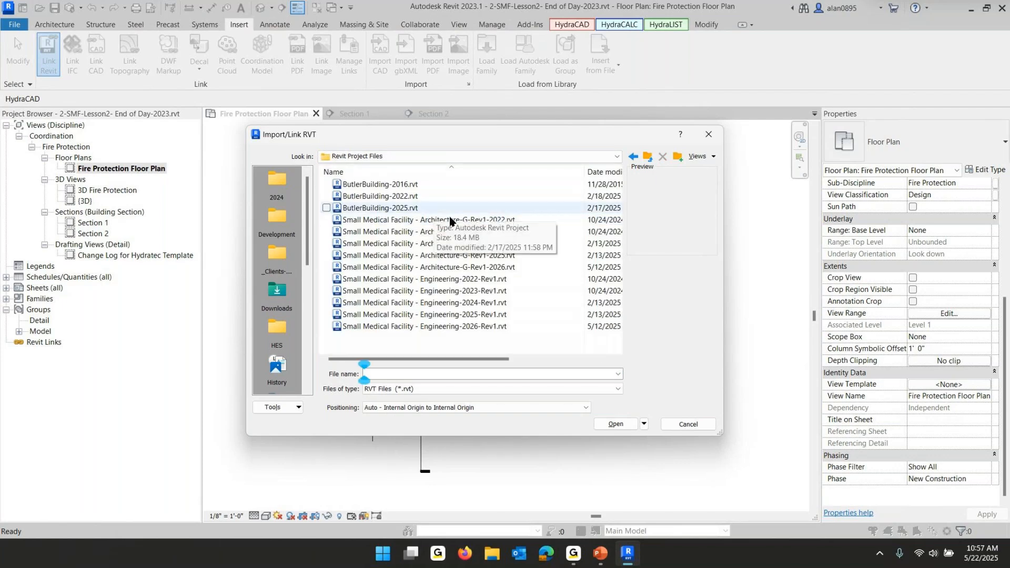
click(423, 233)
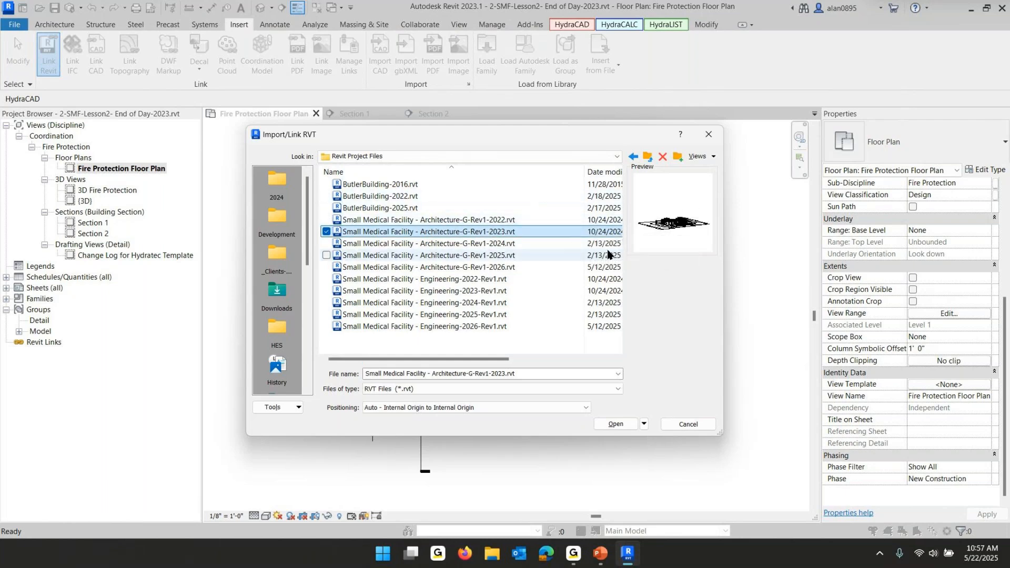
click(610, 424)
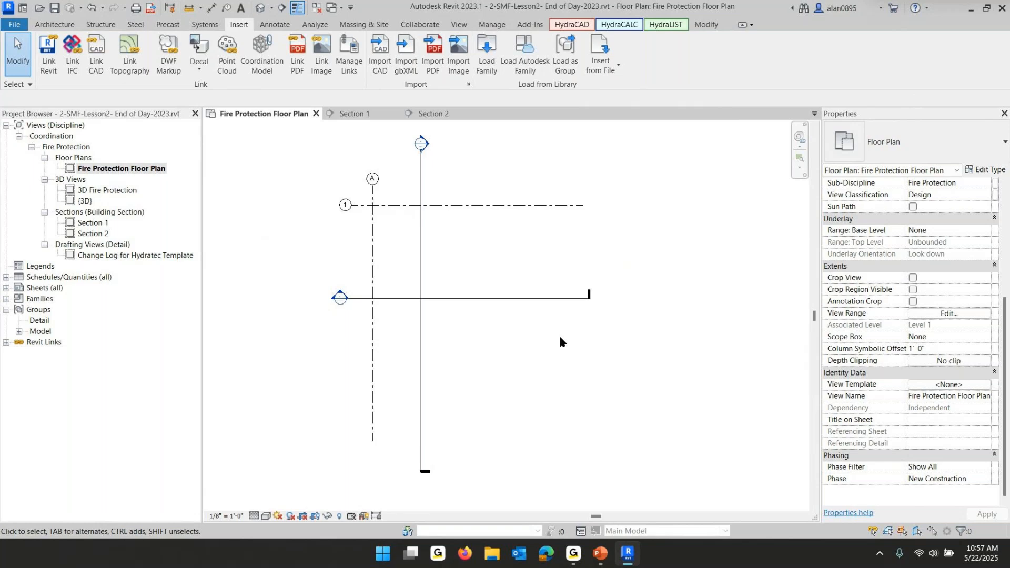
key(z)
key(a)
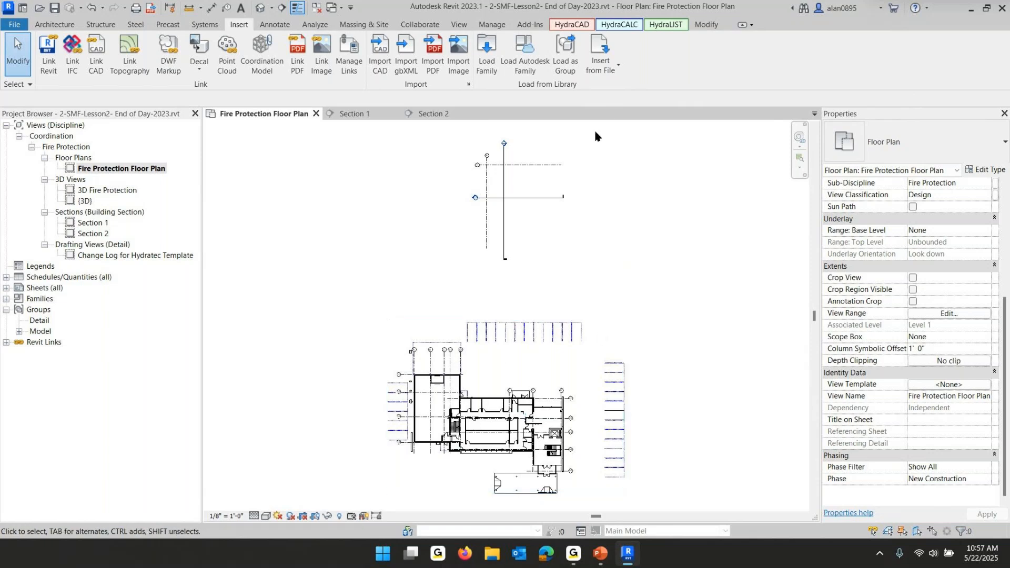
Move the project grids so their intersection snaps onto the linked model's grid 1 and grid A intersection
drag(600, 134, 409, 280)
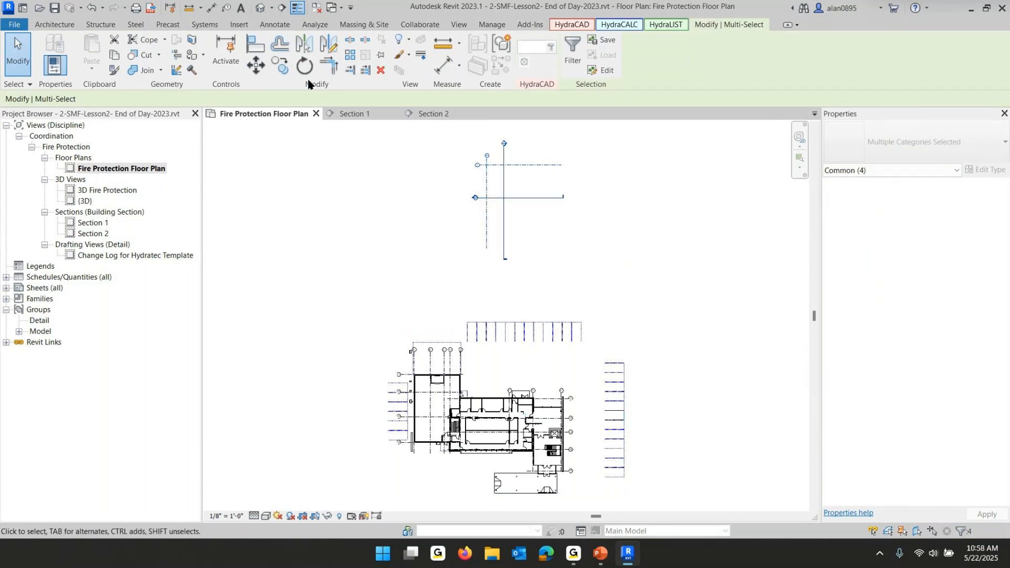
click(257, 67)
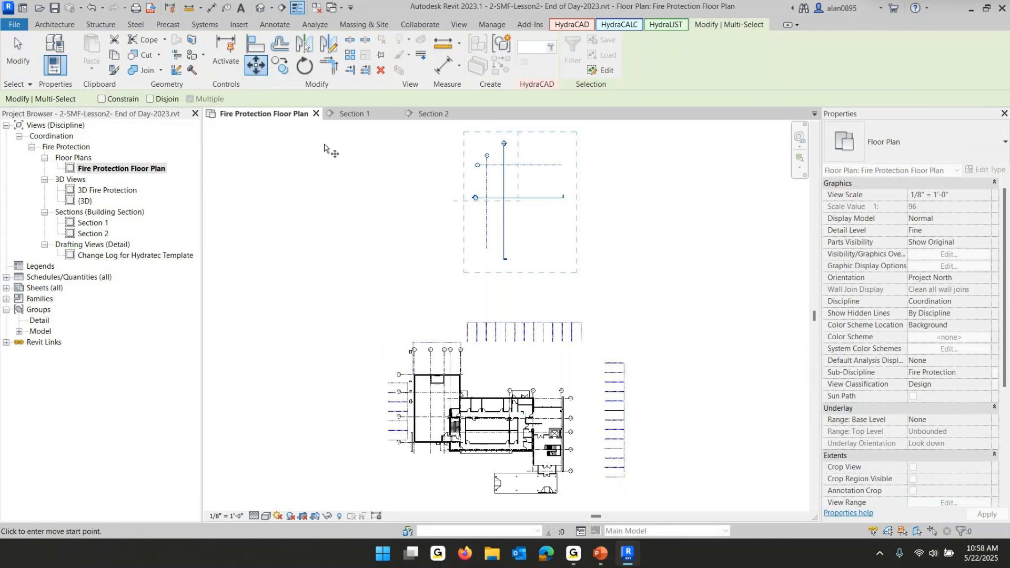
scroll(474, 153, up, 5)
click(469, 138)
scroll(509, 236, down, 3)
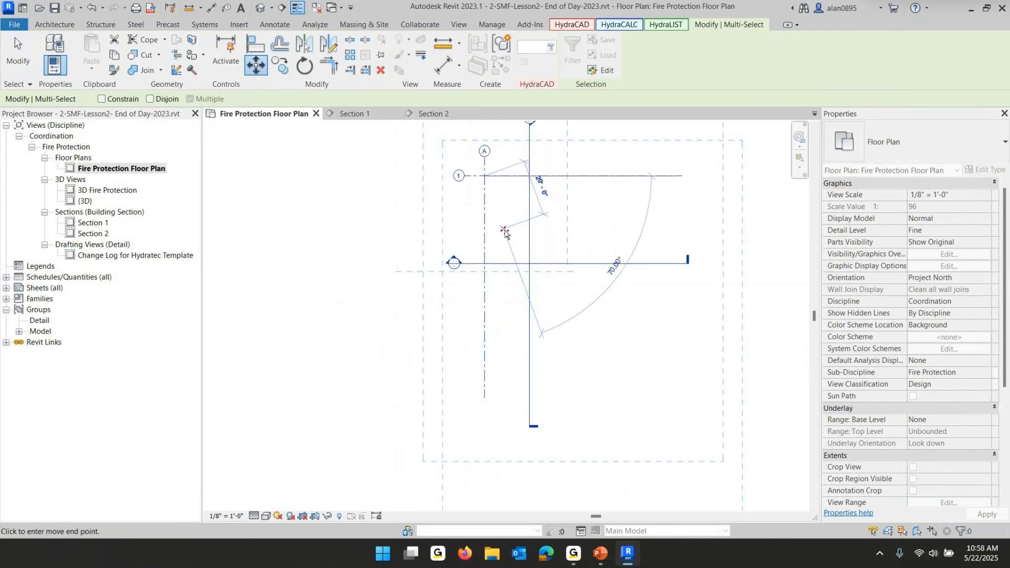
scroll(507, 232, down, 2)
scroll(470, 424, up, 6)
middle_drag(569, 286, 497, 434)
scroll(455, 376, up, 3)
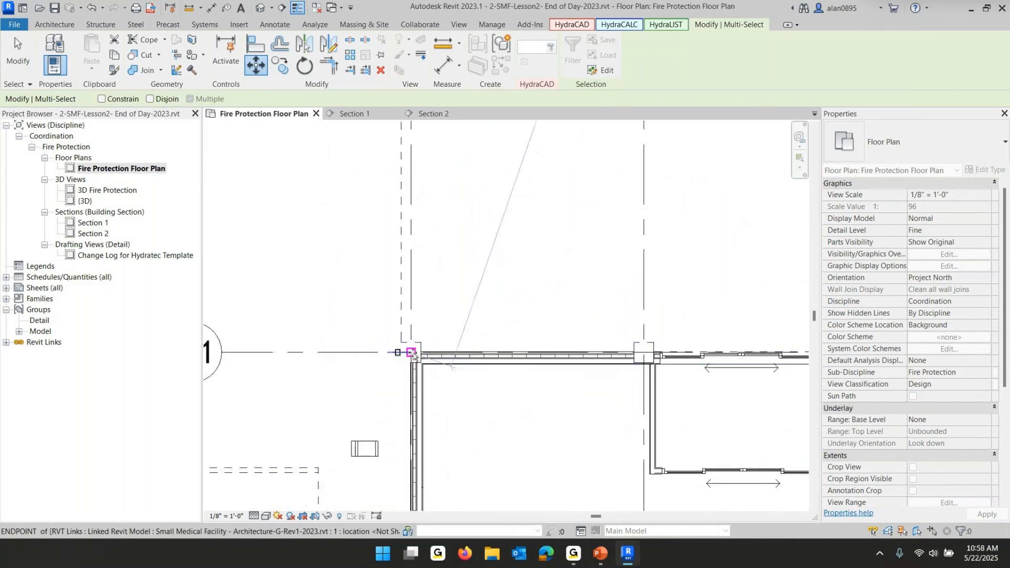
click(412, 353)
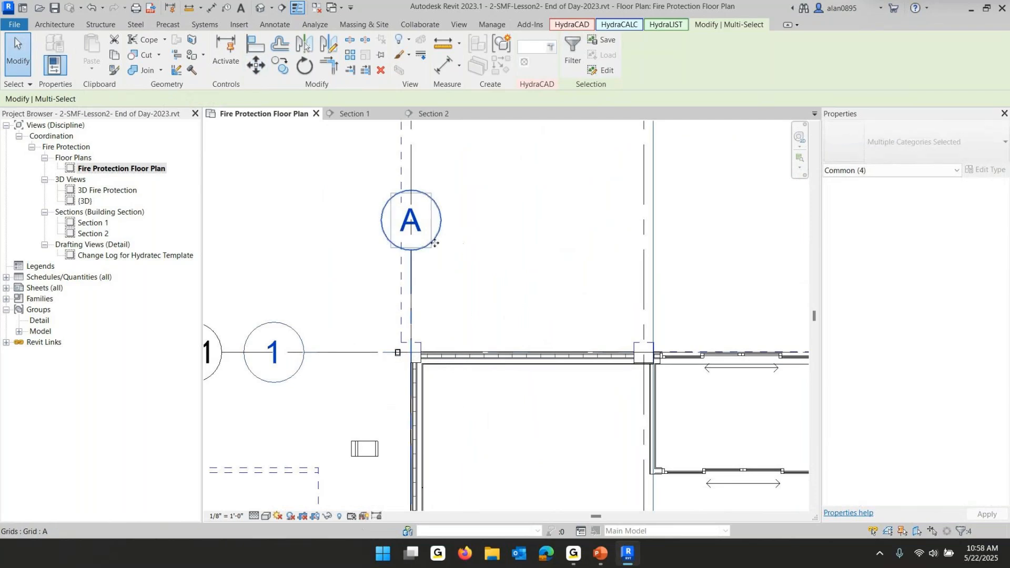
Rename the project's grid 1 to 1-1 to match the linked model
scroll(445, 239, down, 3)
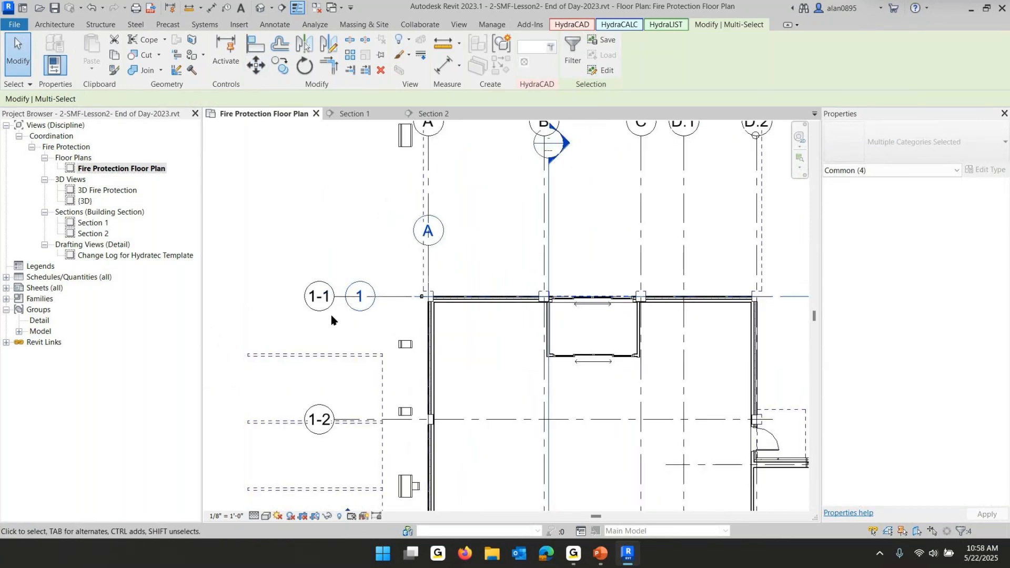
key(Escape)
click(358, 296)
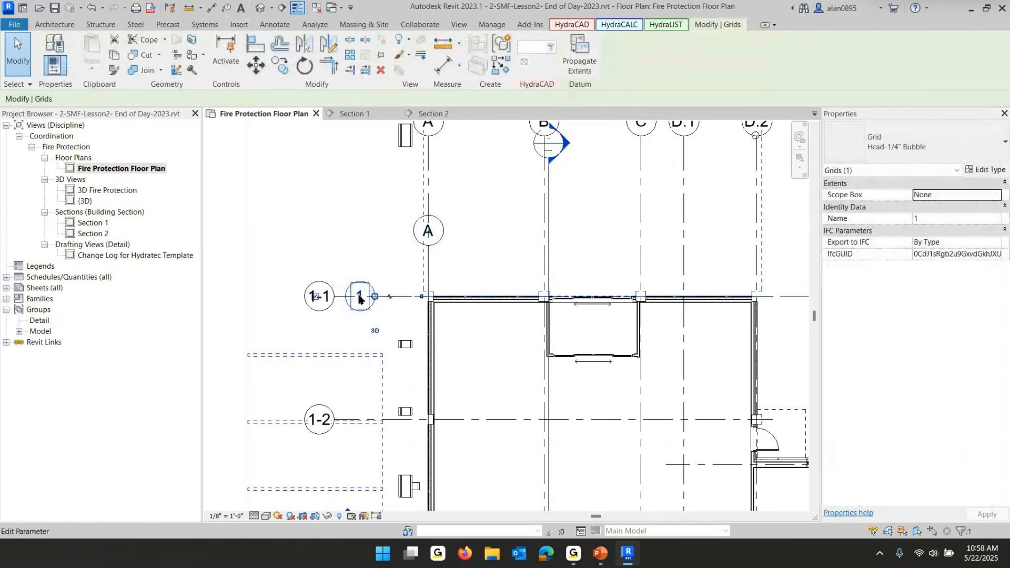
click(360, 297)
text(1-1)
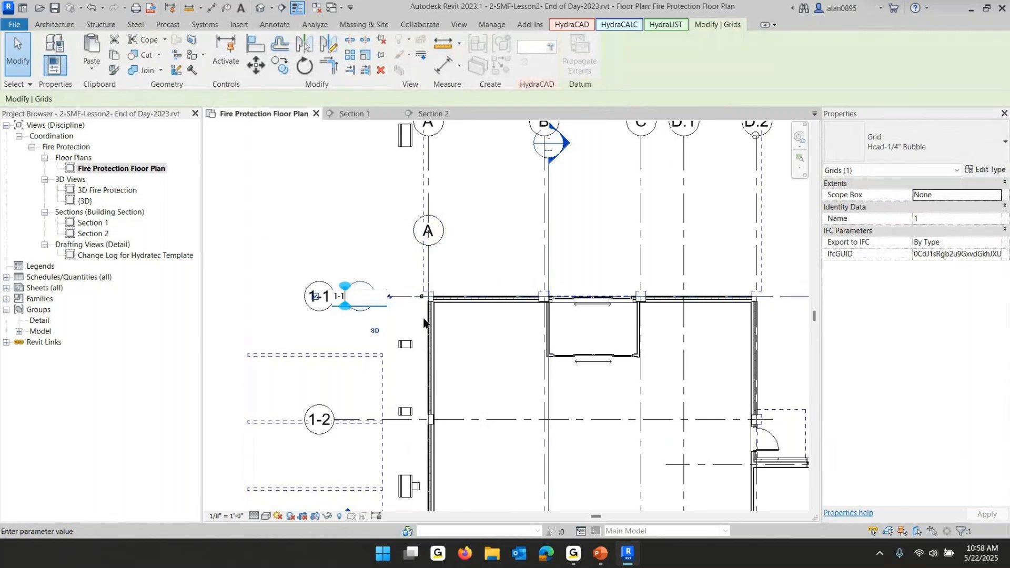
key(Return)
key(Escape)
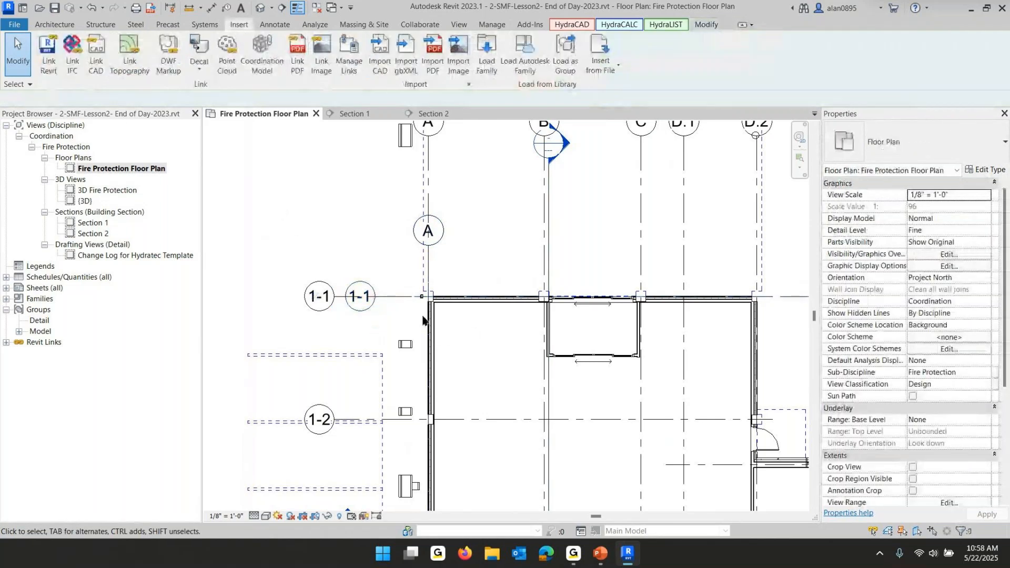
Try to drag grid A's bubble end upward to line up with the linked grid heads
scroll(425, 321, down, 2)
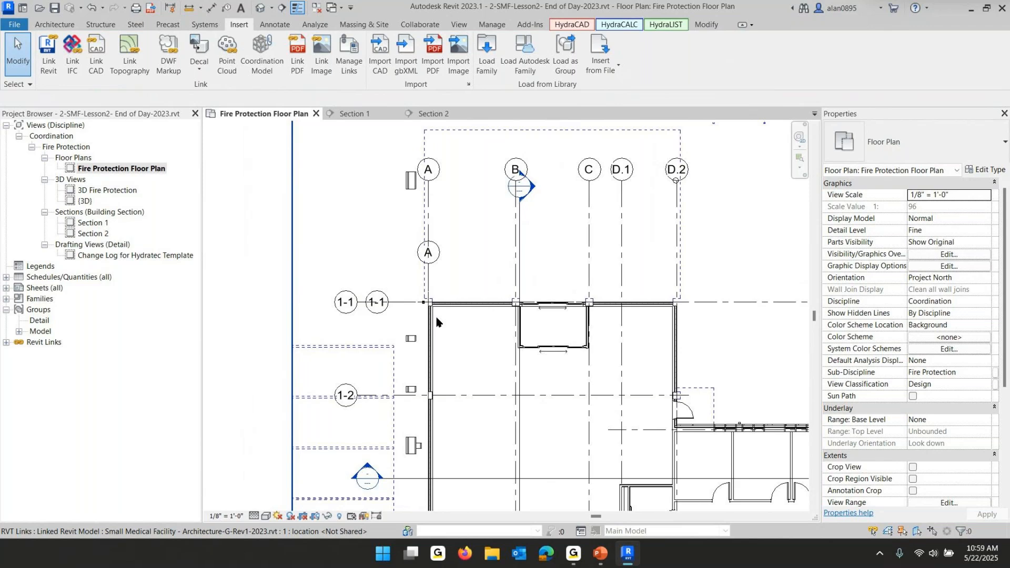
click(429, 278)
mouse_move(428, 263)
mouse_down()
mouse_move(429, 150)
mouse_move(429, 245)
mouse_up()
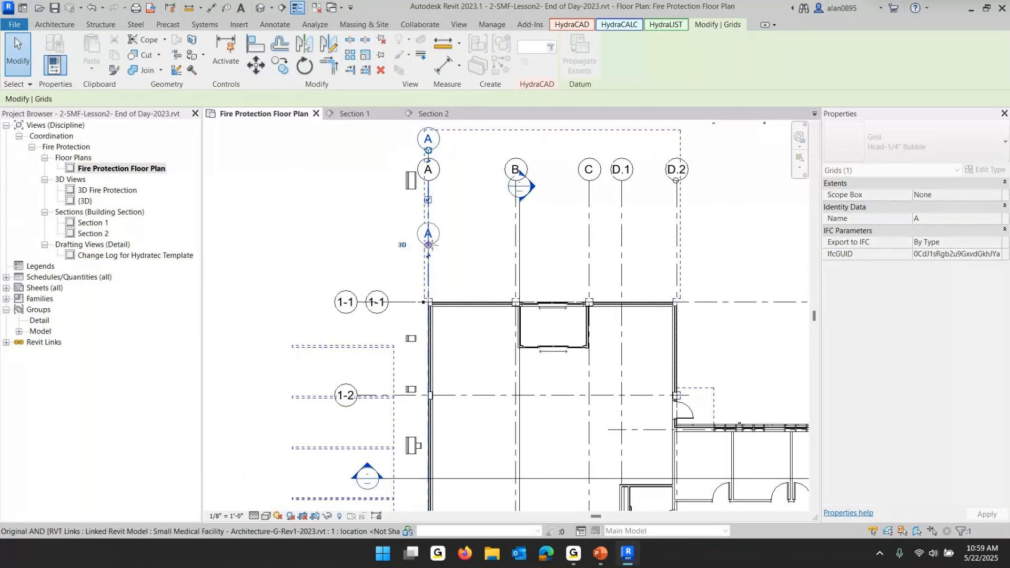
click(443, 166)
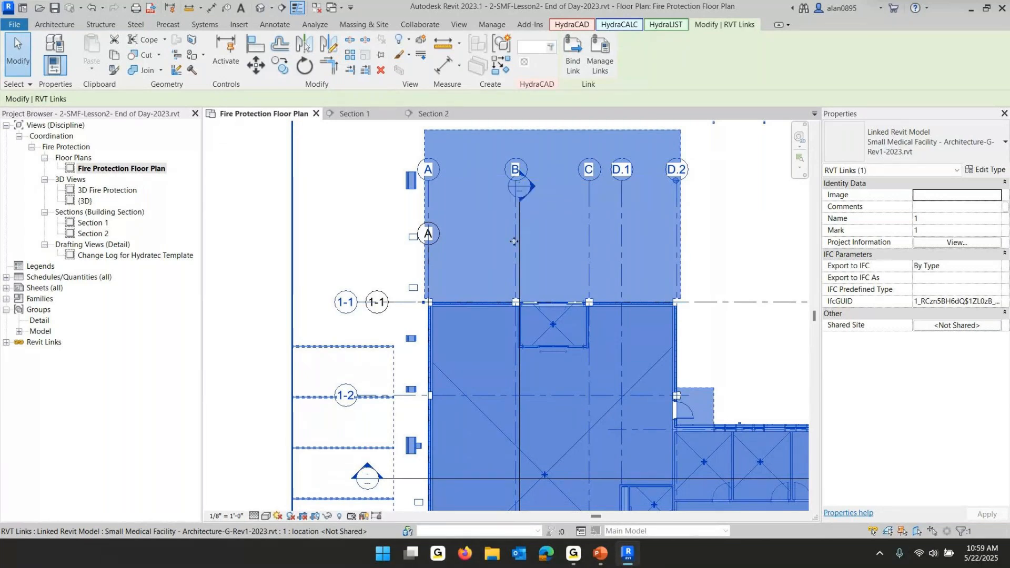
key(Escape)
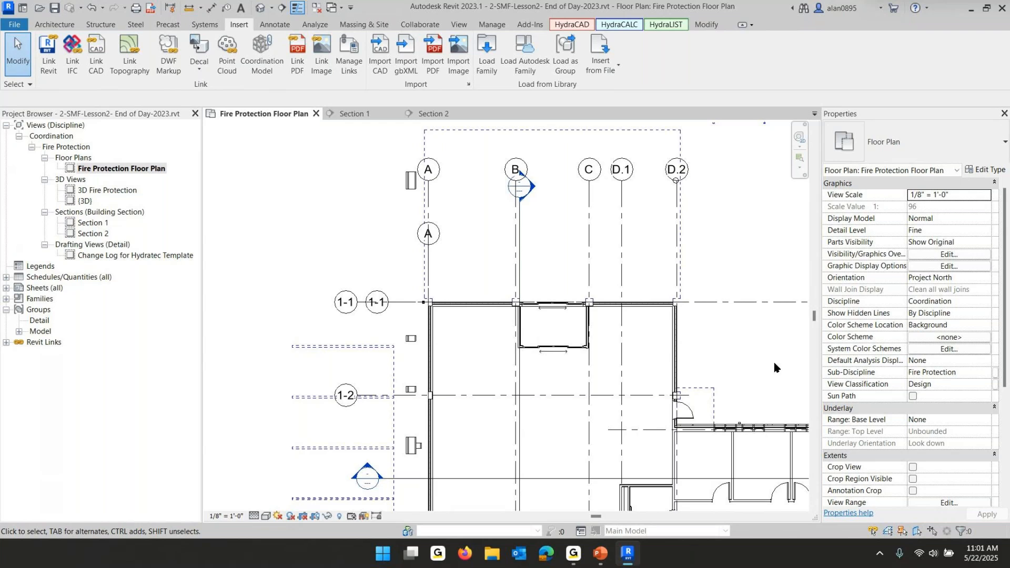
Switch to the PowerPoint slide show, advance to the Copy/Monitor slide, and go back to Revit
scroll(516, 301, down, 5)
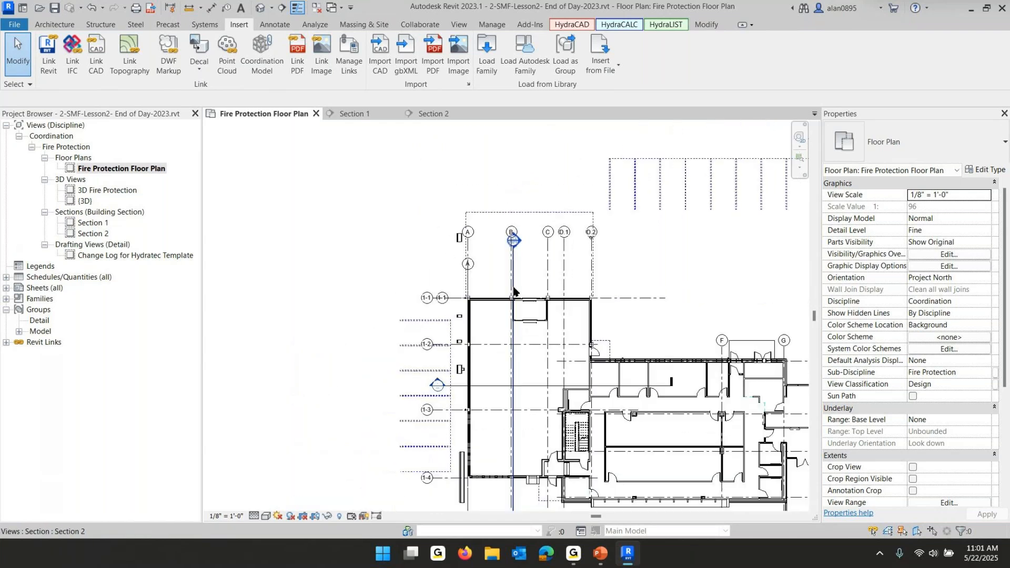
middle_drag(515, 301, 379, 280)
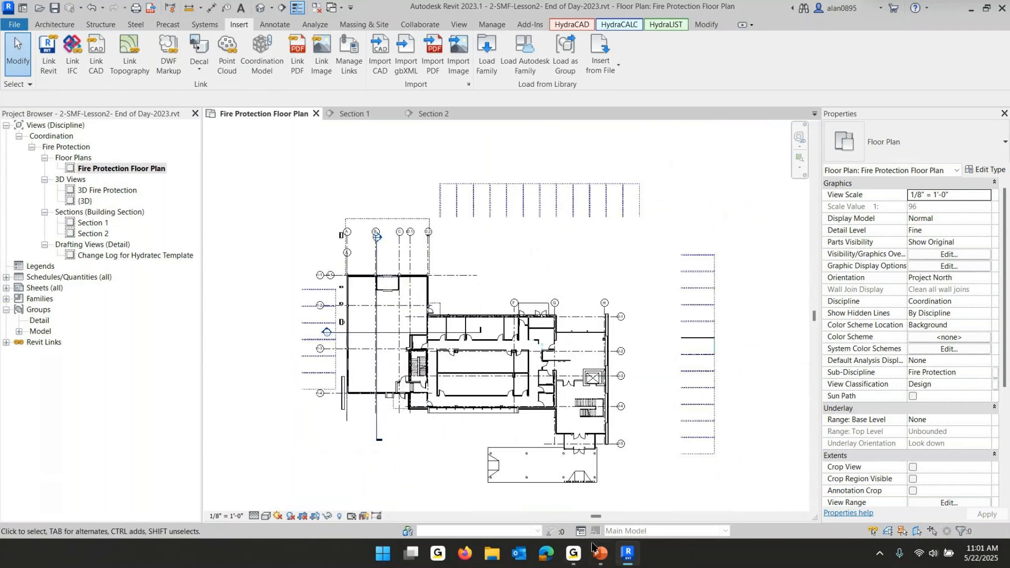
mouse_move(599, 550)
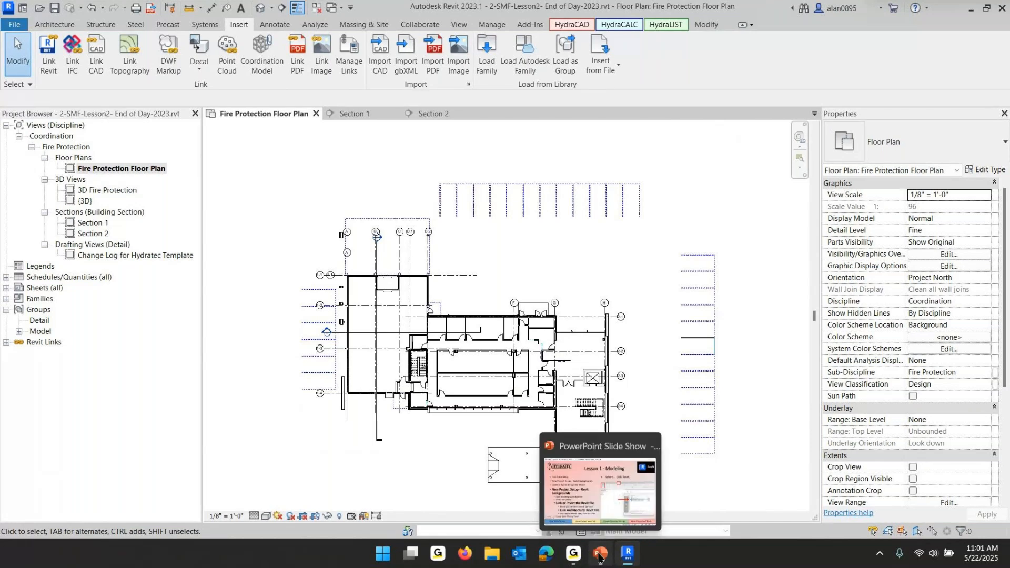
click(598, 556)
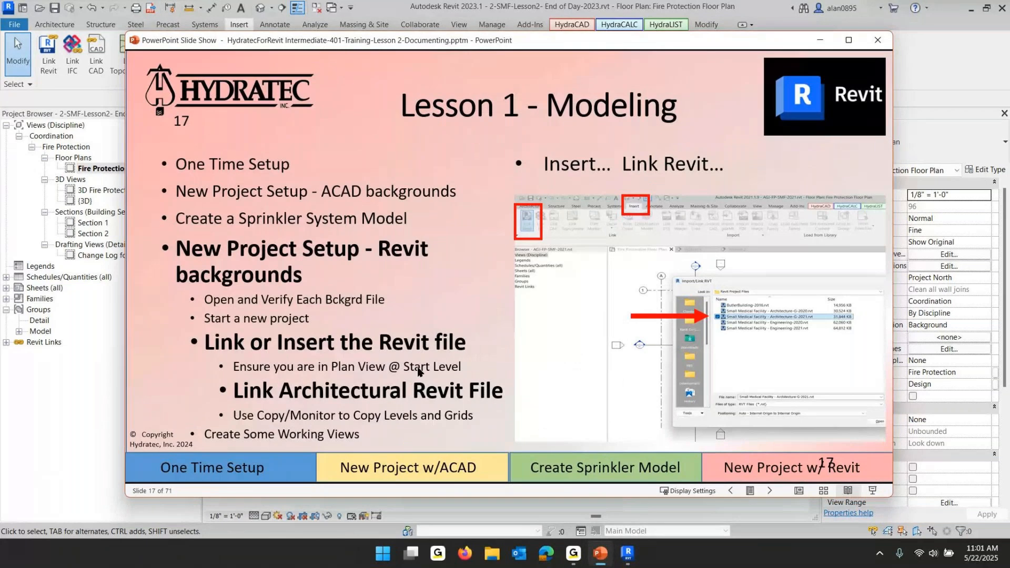
click(418, 368)
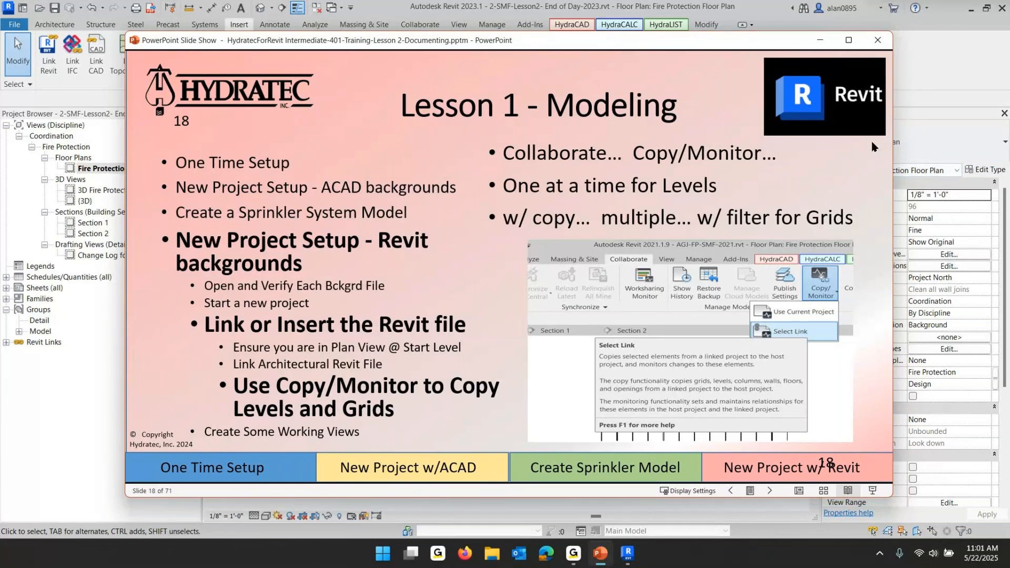
click(897, 145)
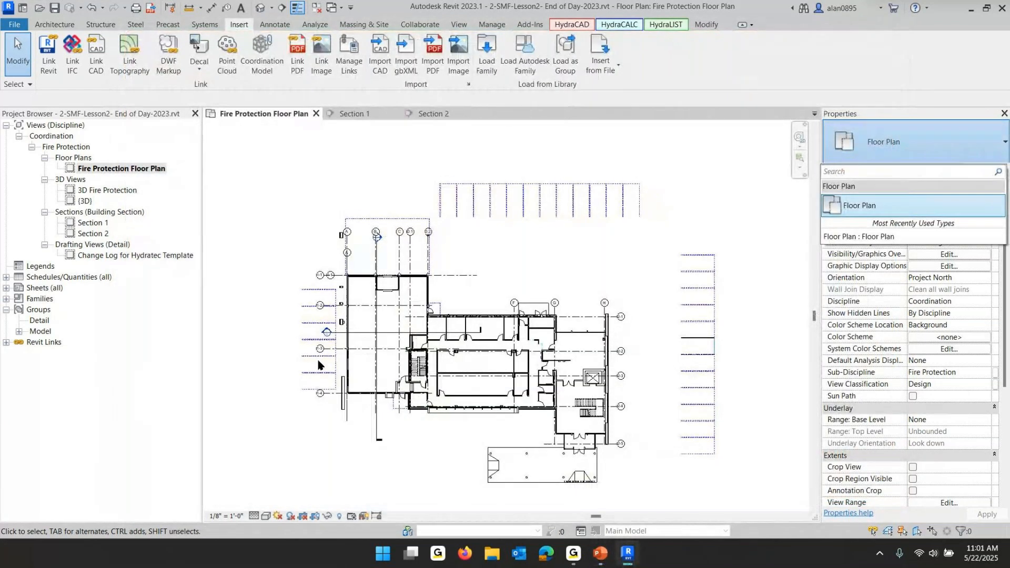
click(330, 335)
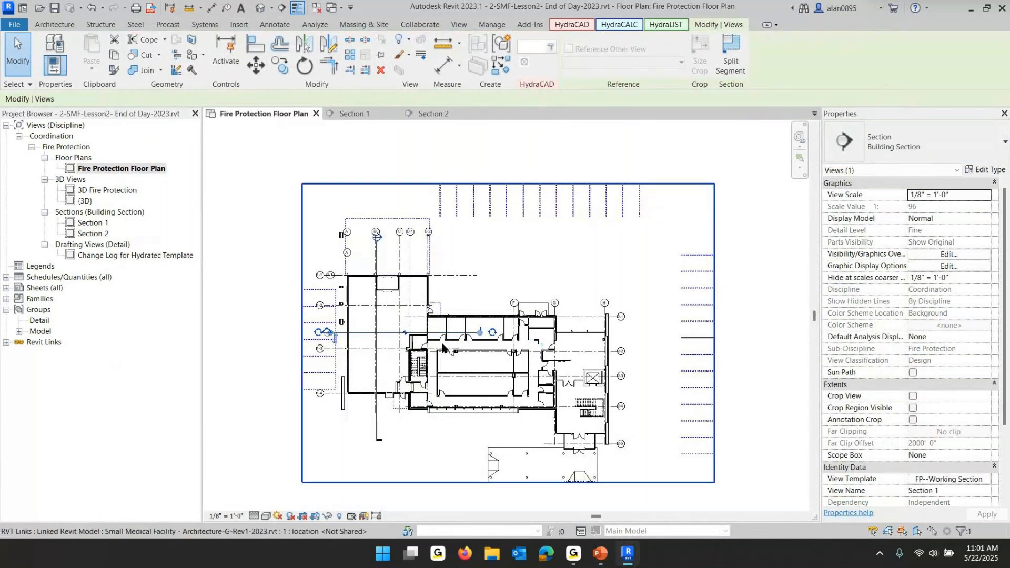
drag(480, 331, 648, 332)
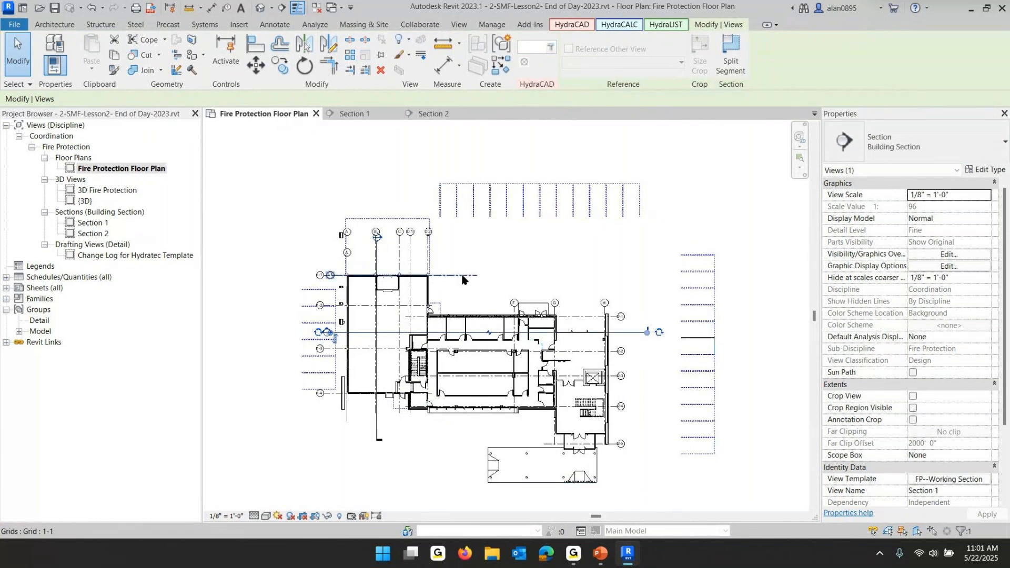
click(297, 443)
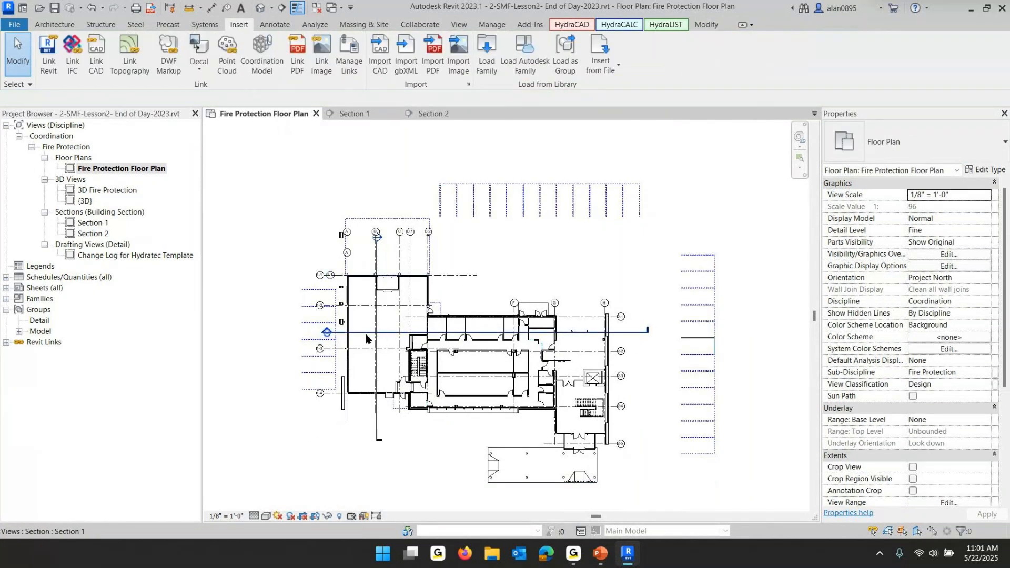
Delete Section 1 from the floor plan
click(388, 337)
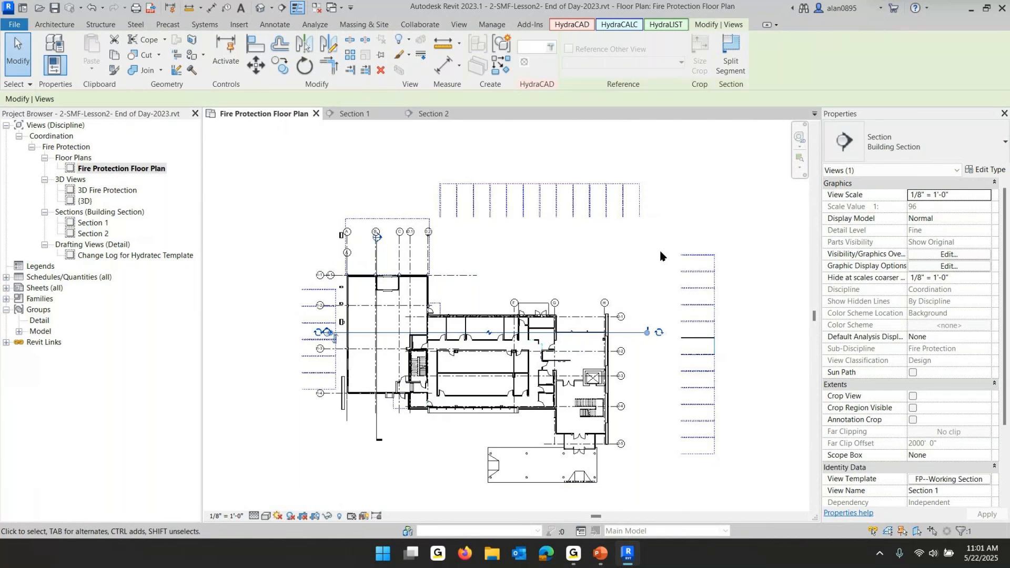
key(Delete)
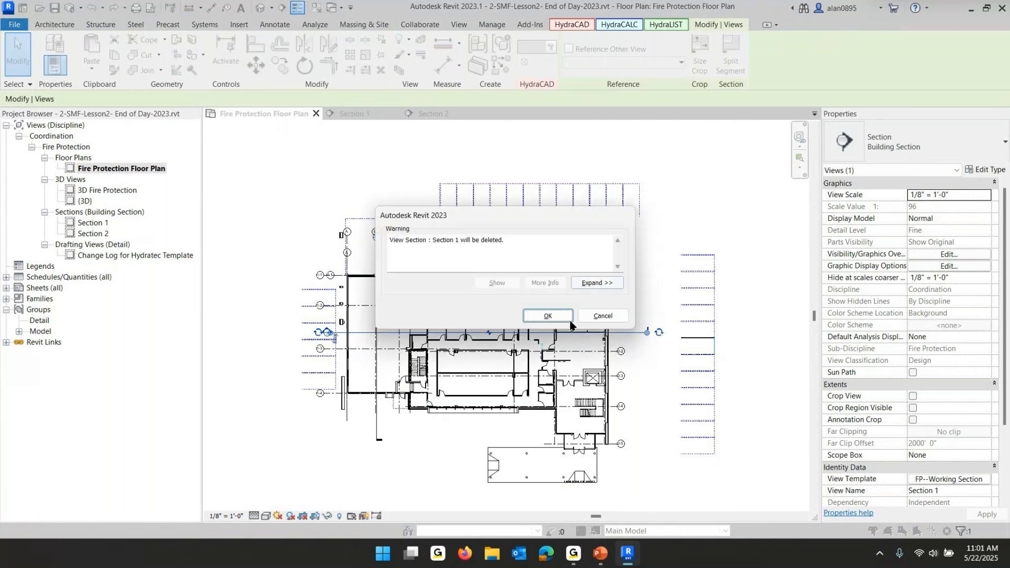
click(560, 318)
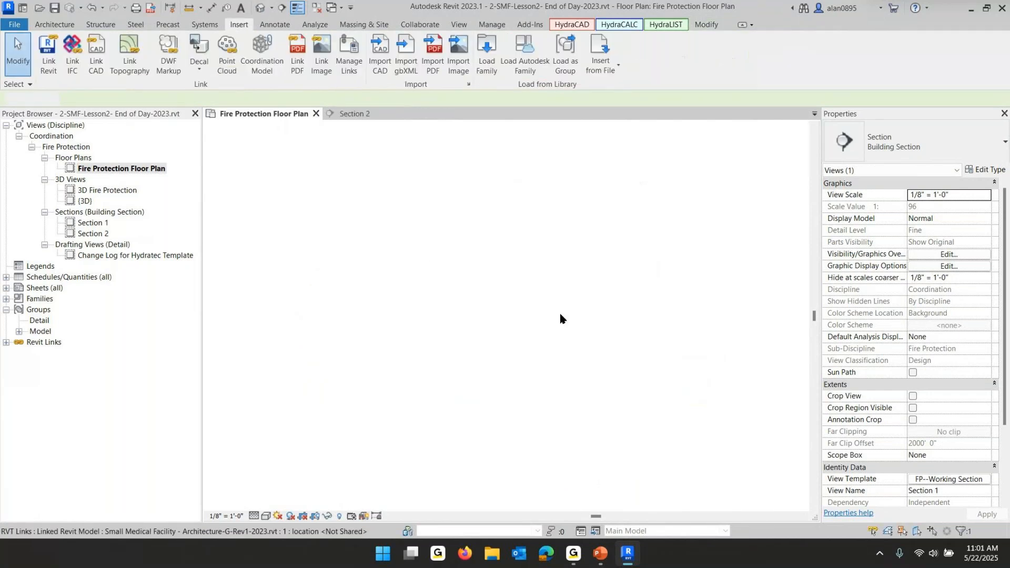
Draw a new horizontal section across the building and extend its view depth to about 25'
click(281, 9)
click(284, 351)
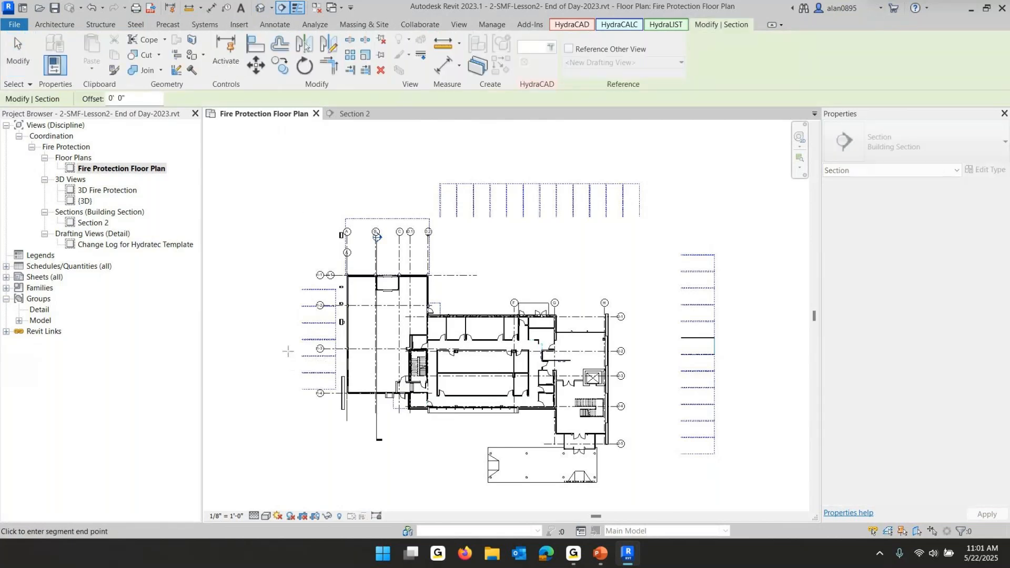
click(658, 351)
key(Escape)
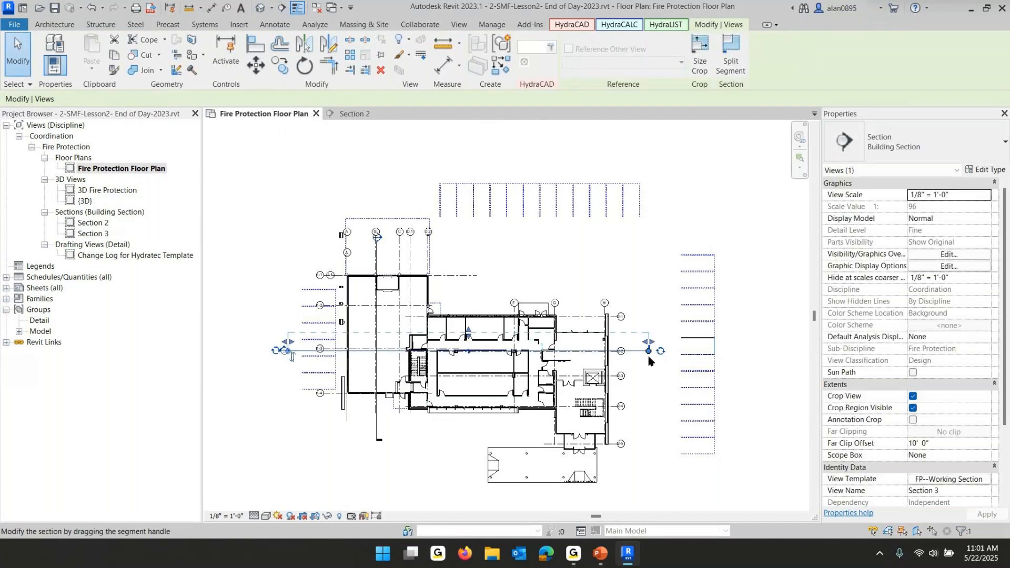
drag(468, 333, 469, 304)
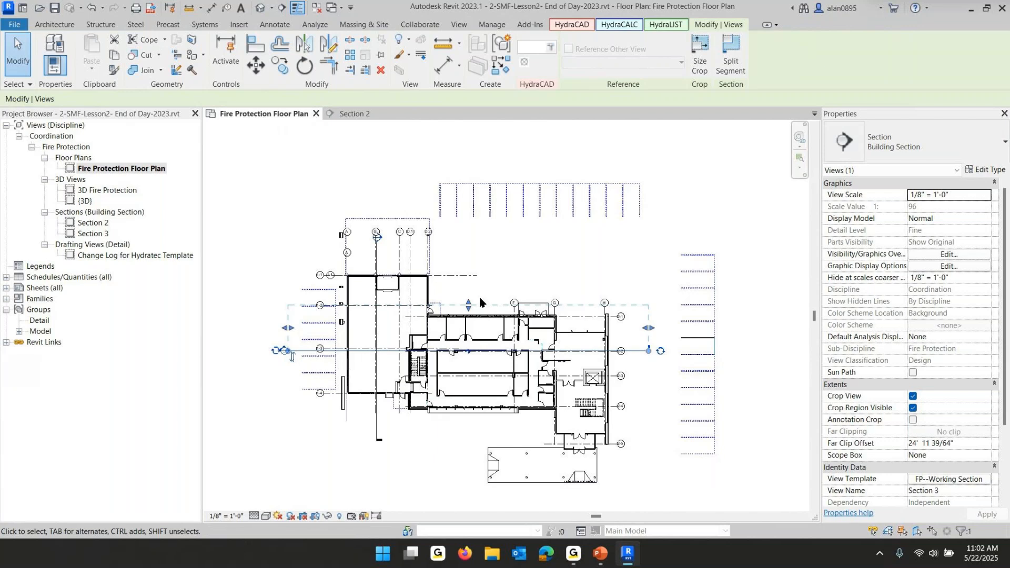
key(Escape)
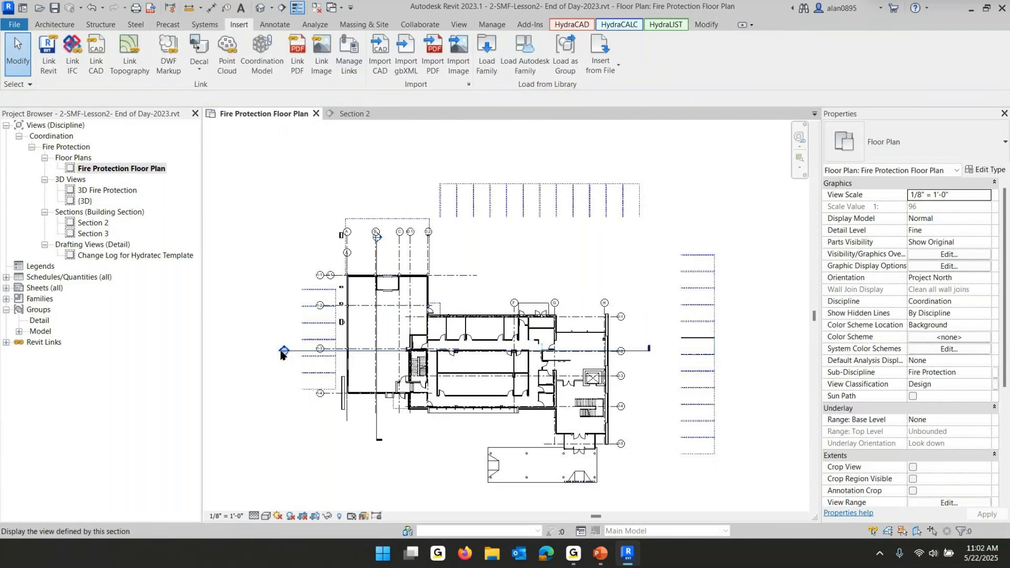
Open the new section view and examine the Level 1 line against the linked building
double_click(282, 352)
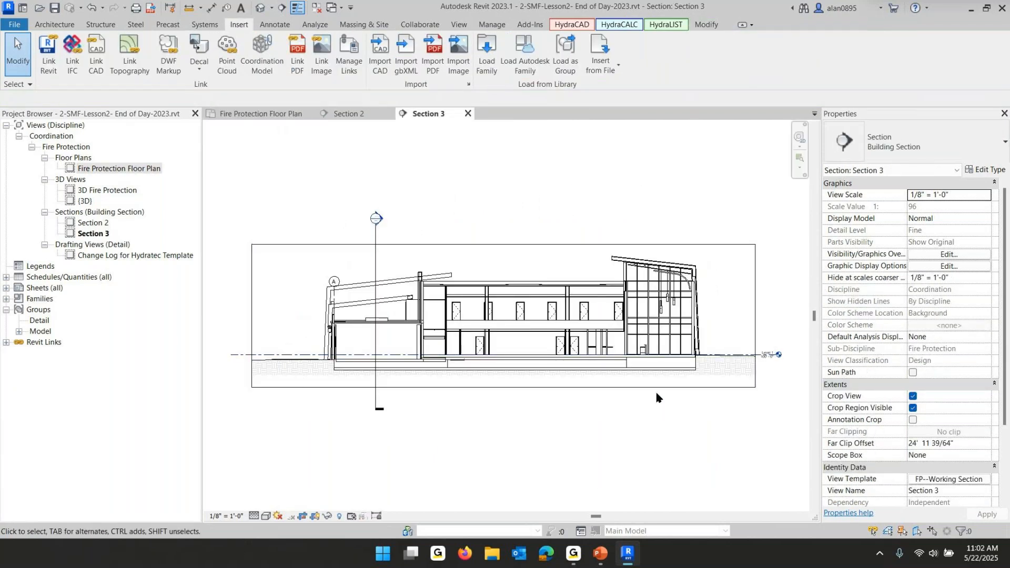
scroll(606, 363, up, 3)
middle_drag(605, 363, 347, 392)
scroll(537, 382, up, 2)
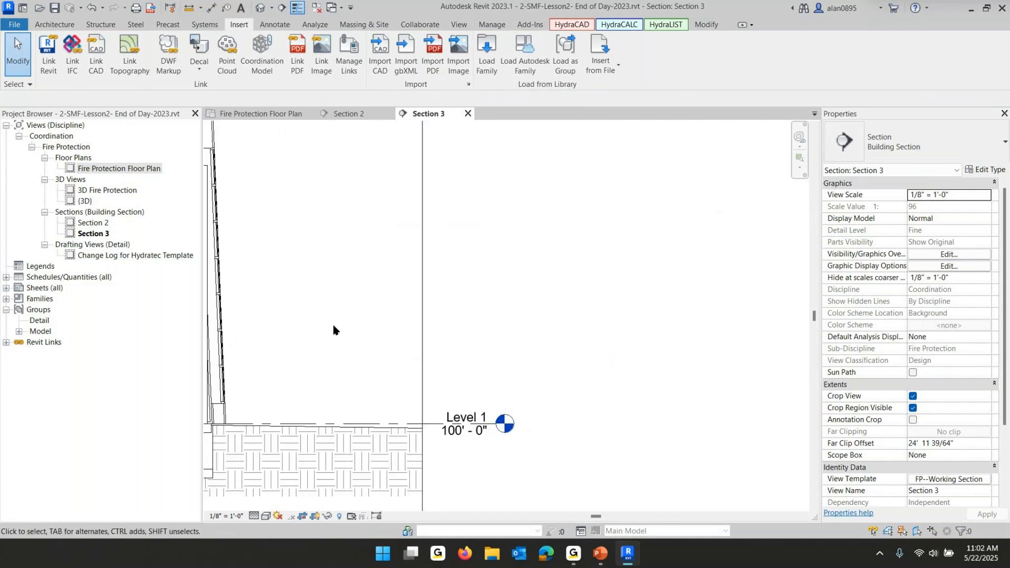
middle_drag(442, 311, 747, 323)
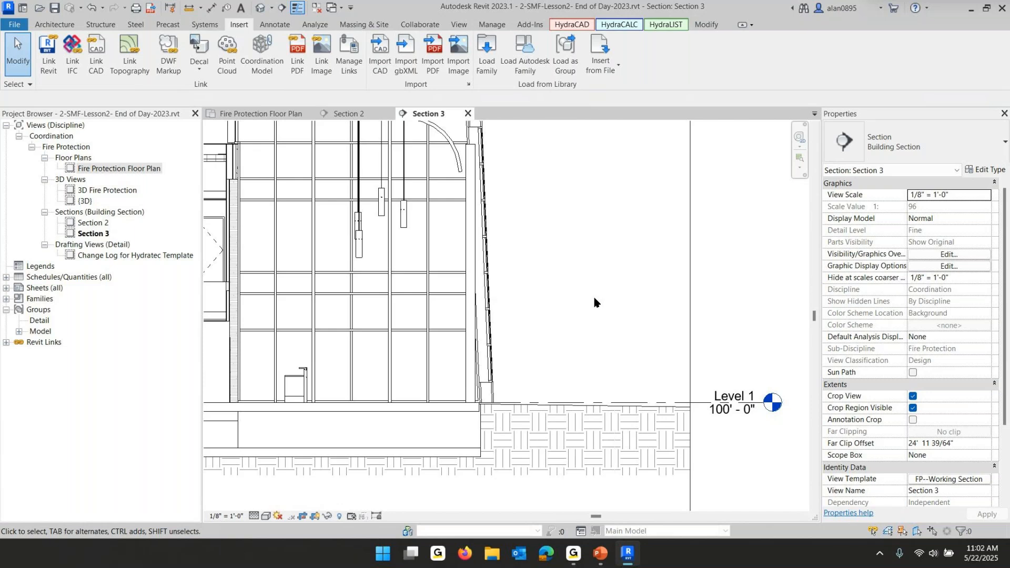
scroll(547, 264, down, 5)
scroll(533, 260, down, 1)
middle_drag(533, 260, 652, 264)
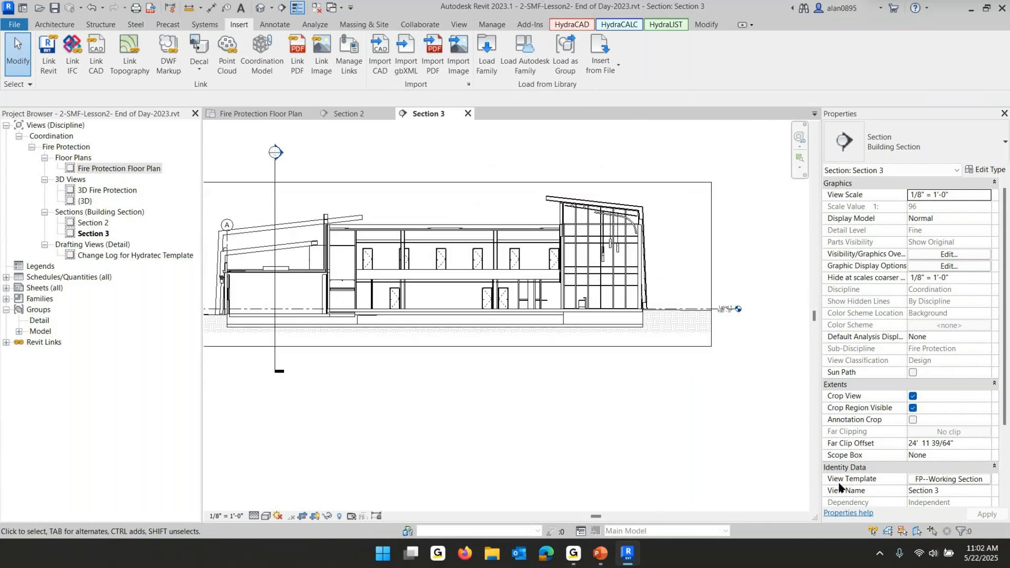
Edit the FP--Working Section view template's filters to make the All linked Grids and Levels filter visible
click(930, 480)
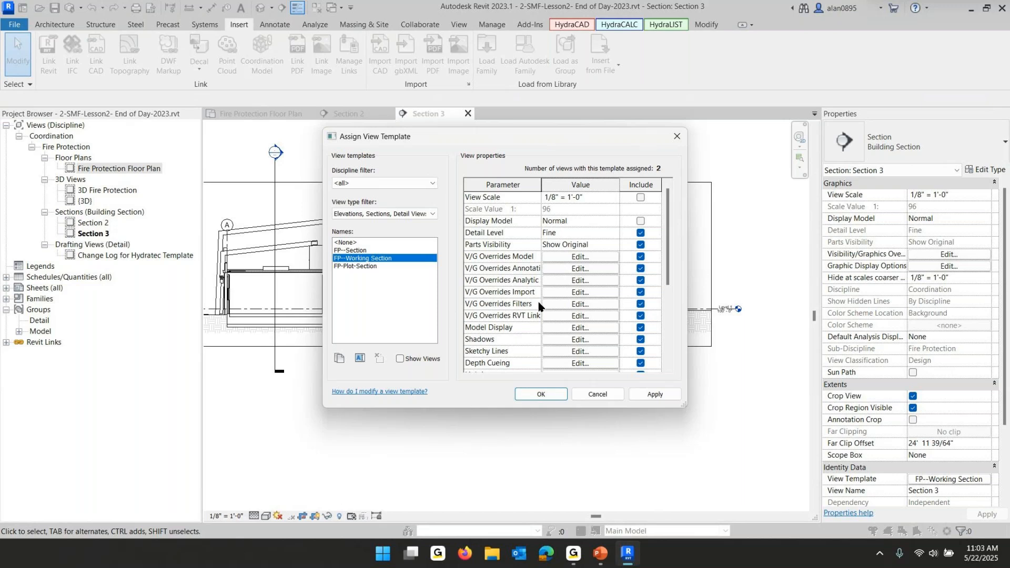
click(581, 304)
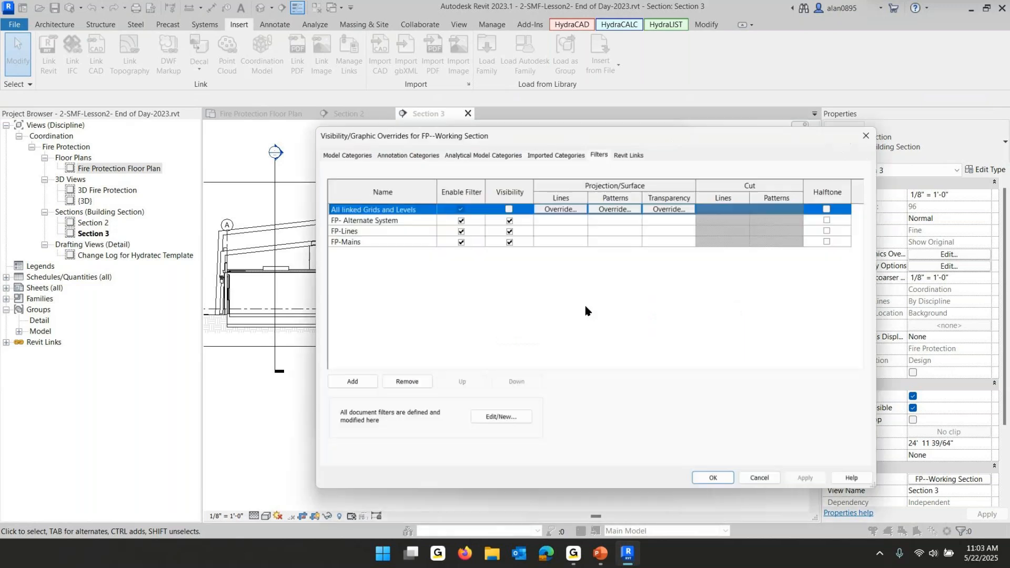
click(340, 210)
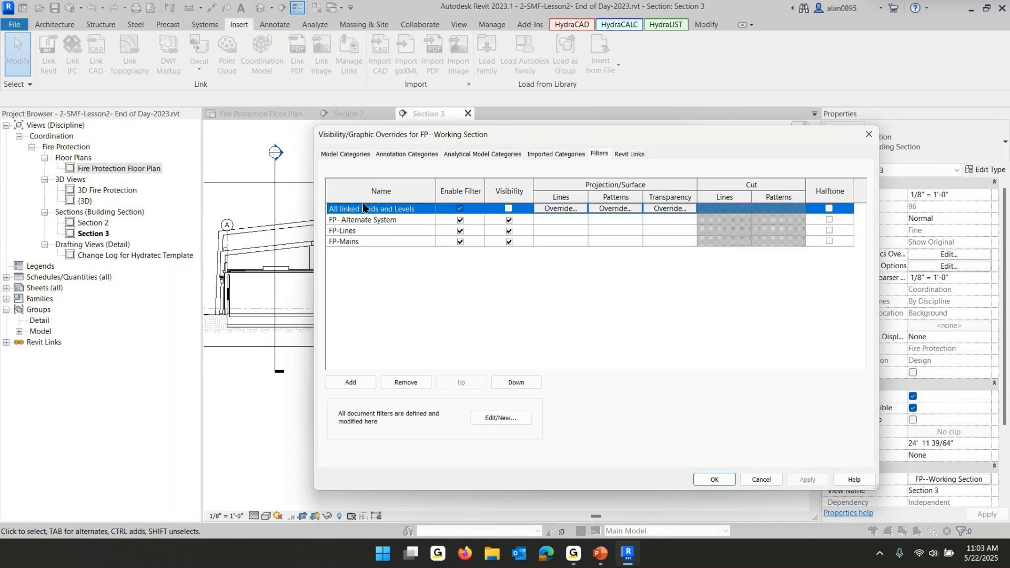
click(508, 209)
click(508, 209)
click(509, 209)
click(714, 480)
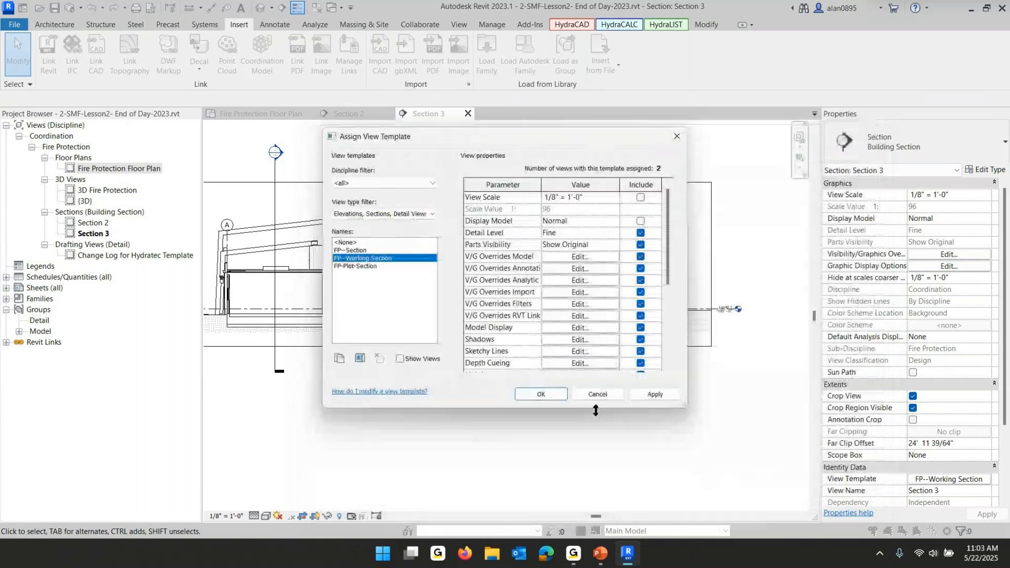
click(534, 396)
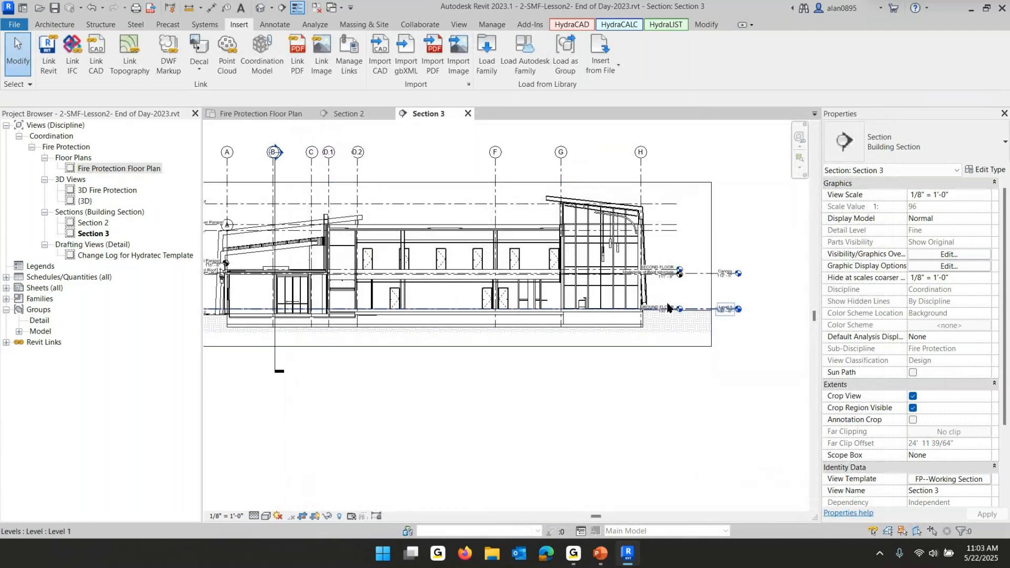
Zoom in to examine the project level heads against the linked architectural model's floor levels
scroll(672, 325, up, 2)
scroll(671, 325, up, 2)
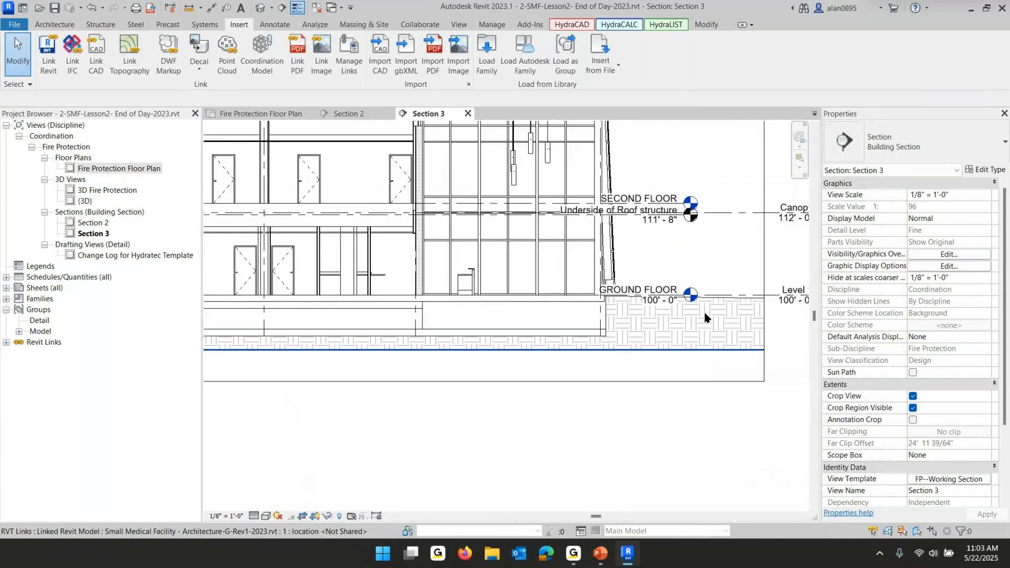
click(754, 297)
click(680, 216)
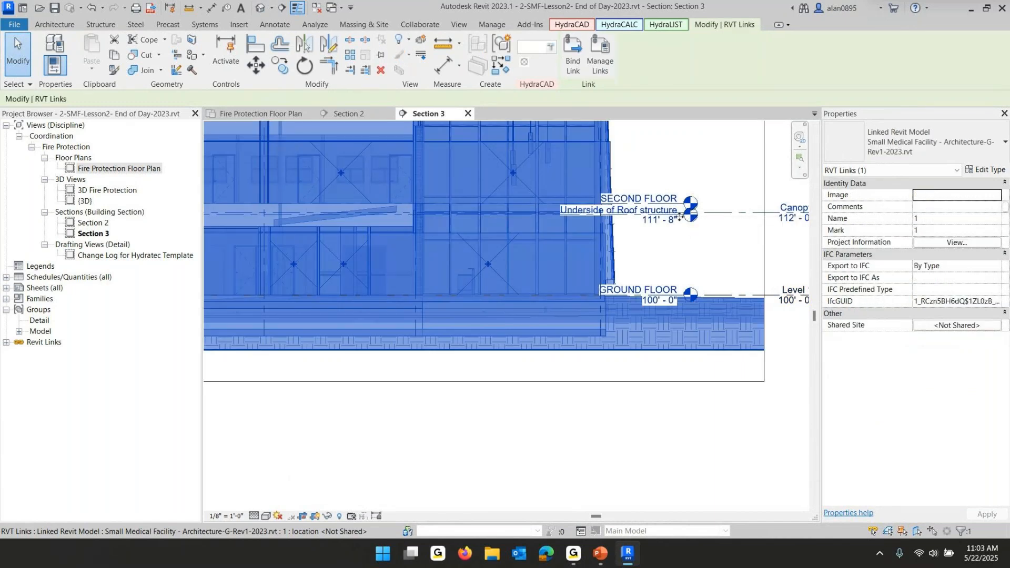
click(704, 256)
click(727, 212)
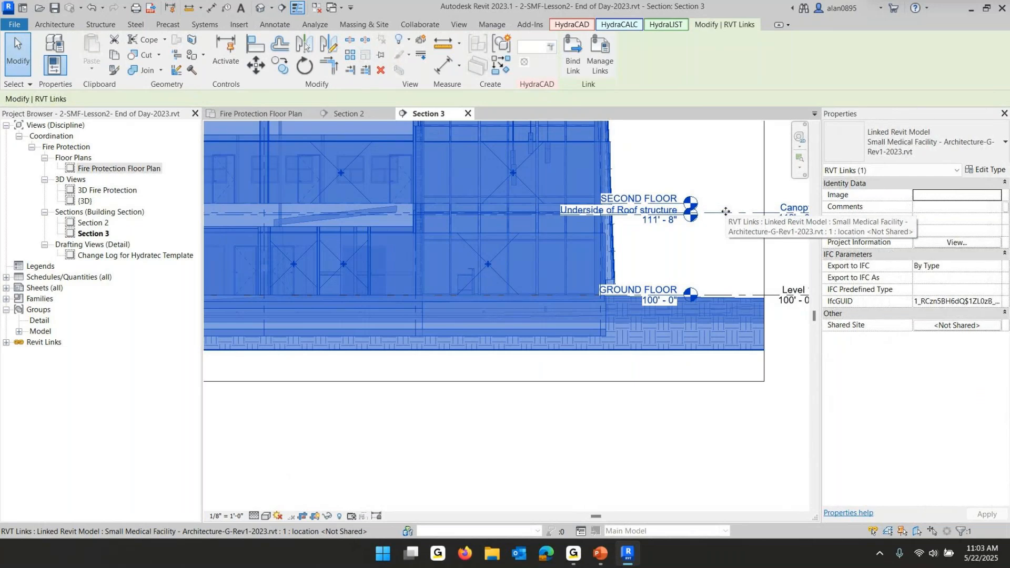
key(Escape)
click(713, 220)
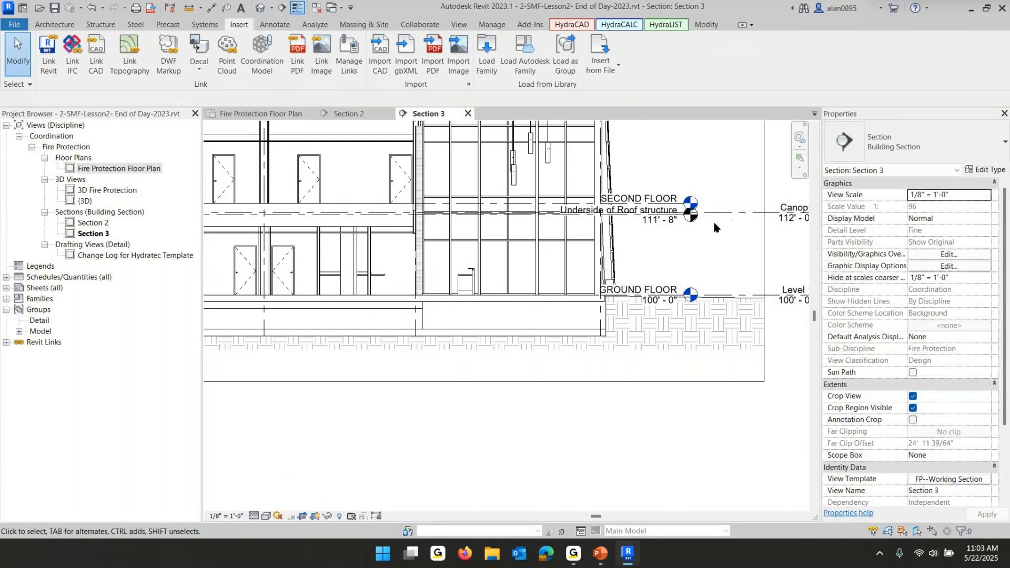
Rename the Level 1 level as Ground Floor
scroll(679, 224, up, 3)
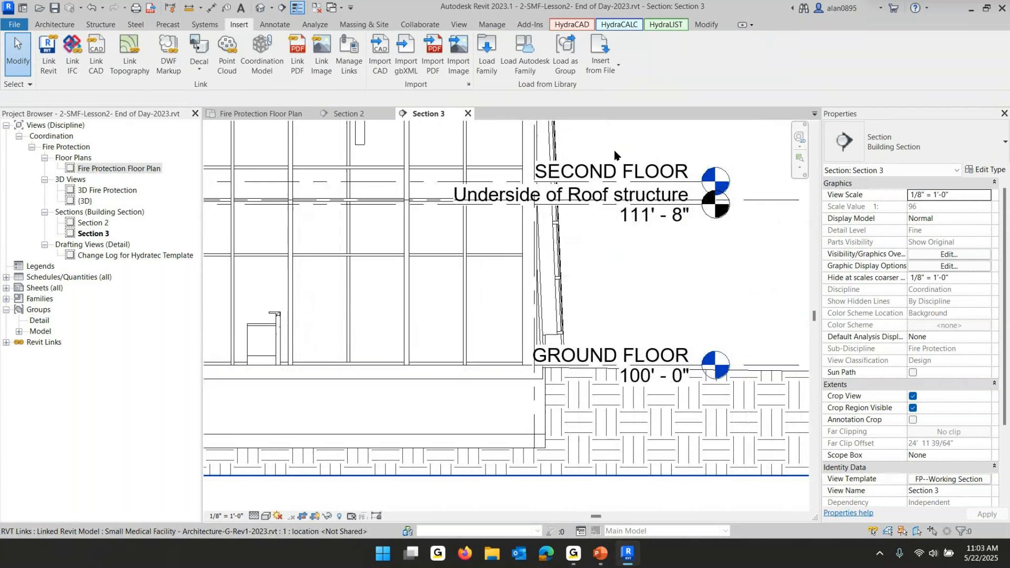
scroll(579, 164, down, 3)
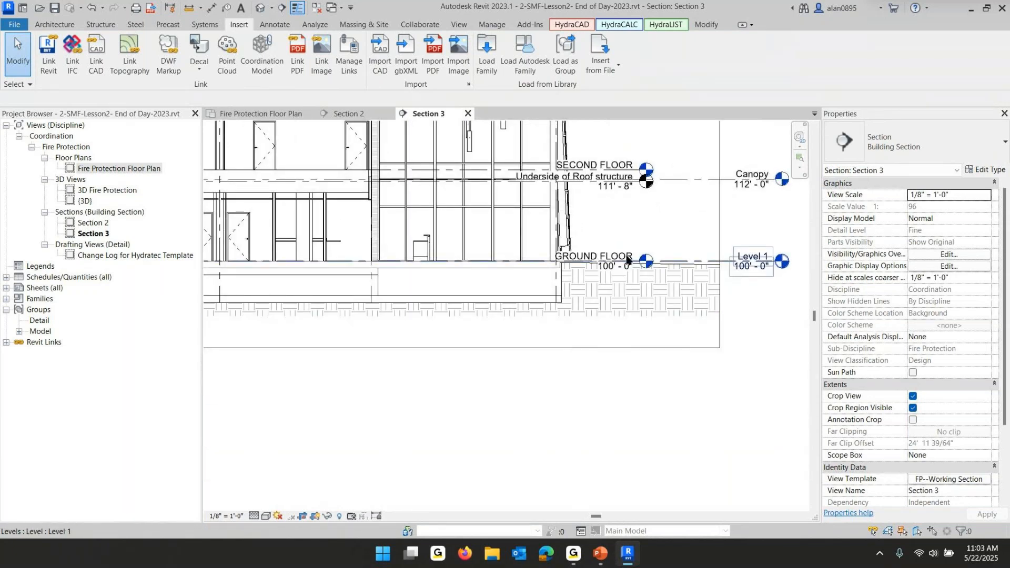
click(751, 256)
click(751, 255)
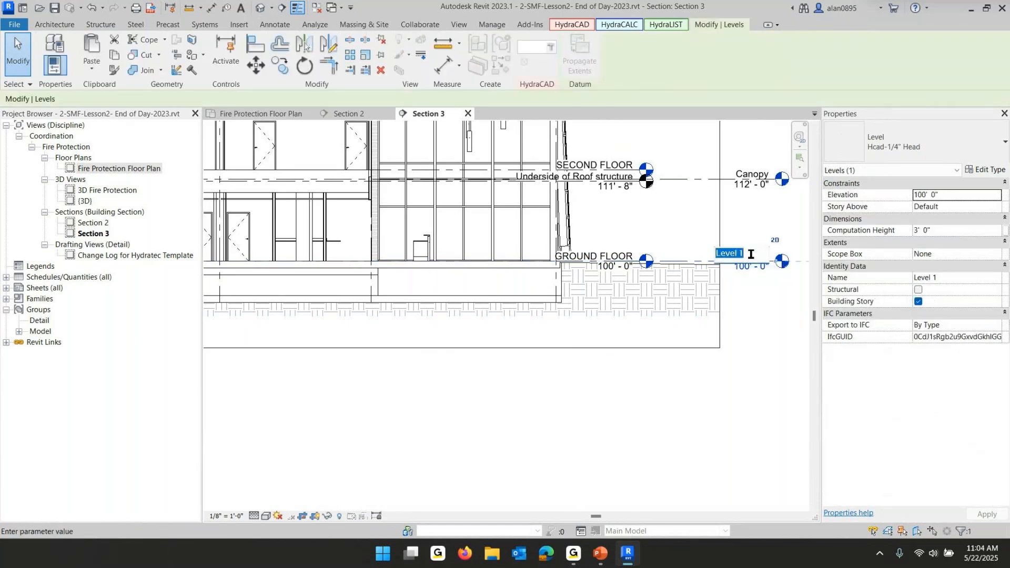
text(Ground Floor)
key(Return)
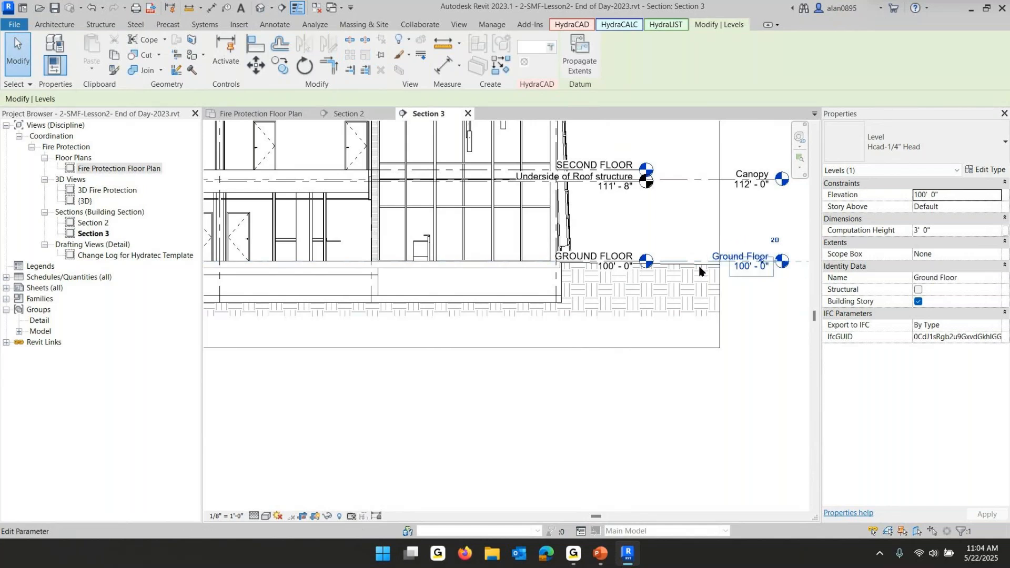
Pan down to examine the linked model's lower level below the ground floor
scroll(591, 257, down, 2)
scroll(583, 268, down, 3)
middle_drag(308, 274, 496, 264)
scroll(375, 262, up, 5)
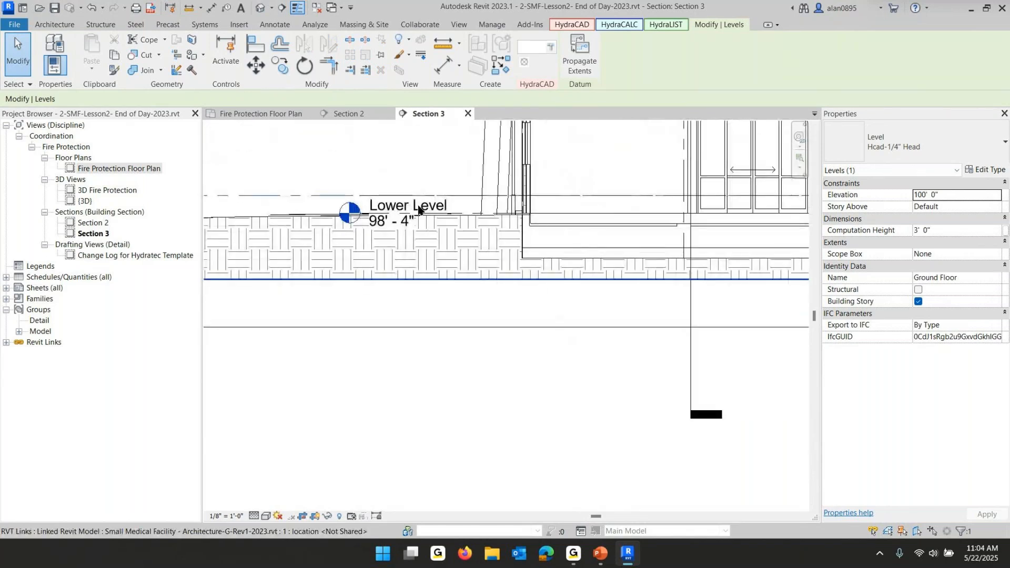
Review the Copy/Monitor slide in the PowerPoint slide show and return to Revit's collaboration tools
mouse_move(604, 563)
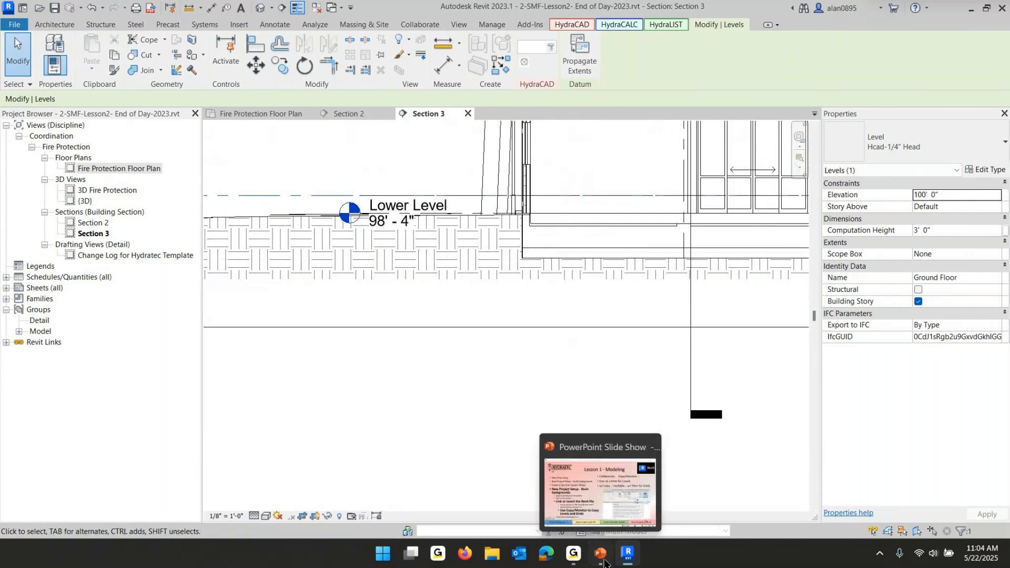
click(555, 483)
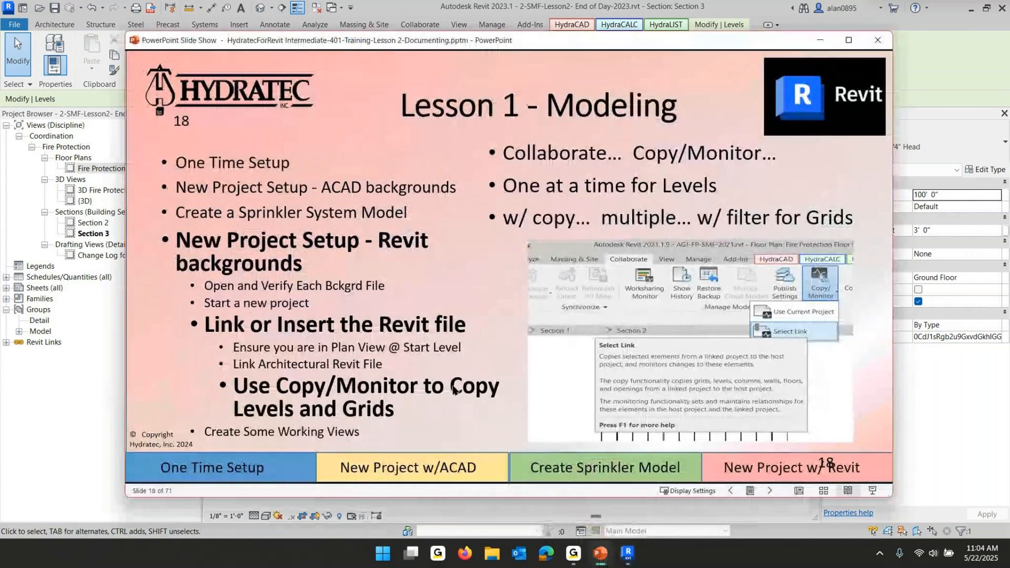
mouse_move(602, 559)
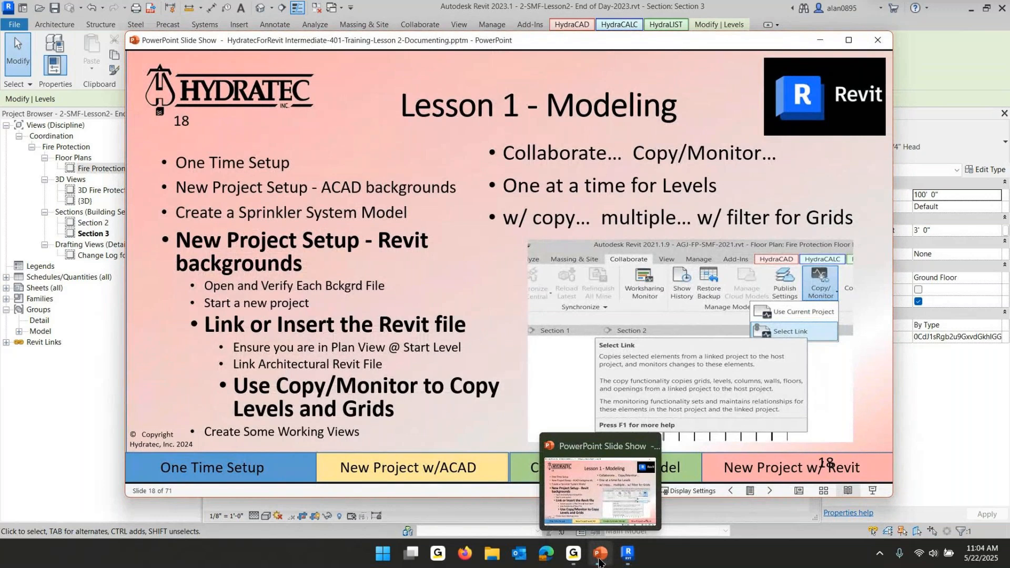
click(600, 557)
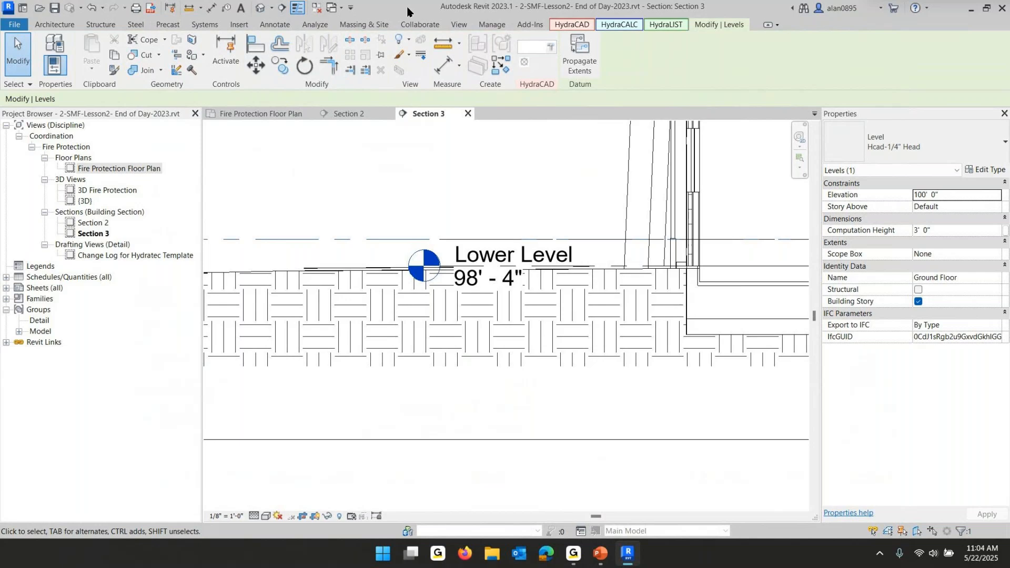
click(419, 25)
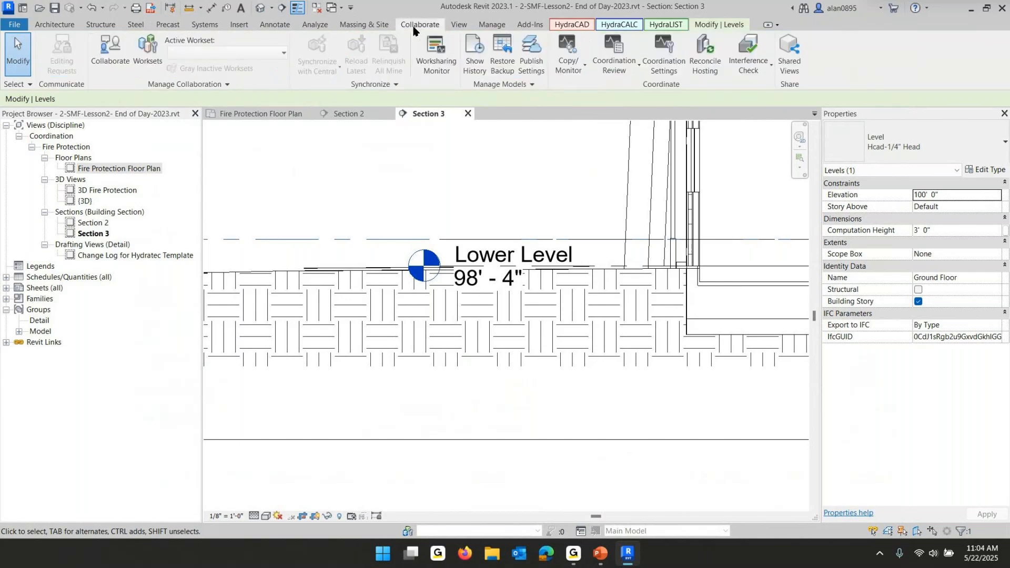
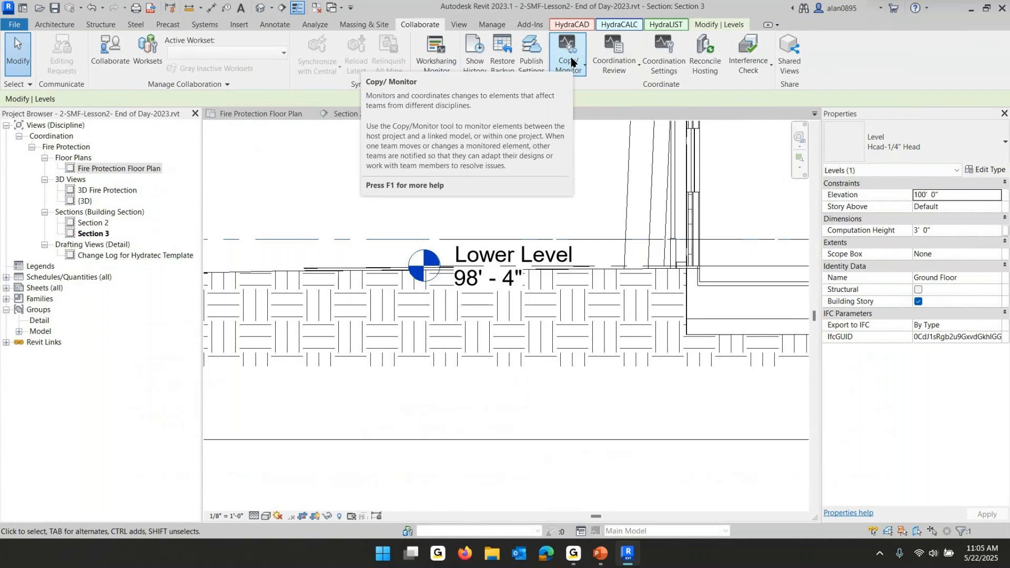
Use Copy/Monitor on the linked architectural model to copy its Lower Level into the project
click(572, 57)
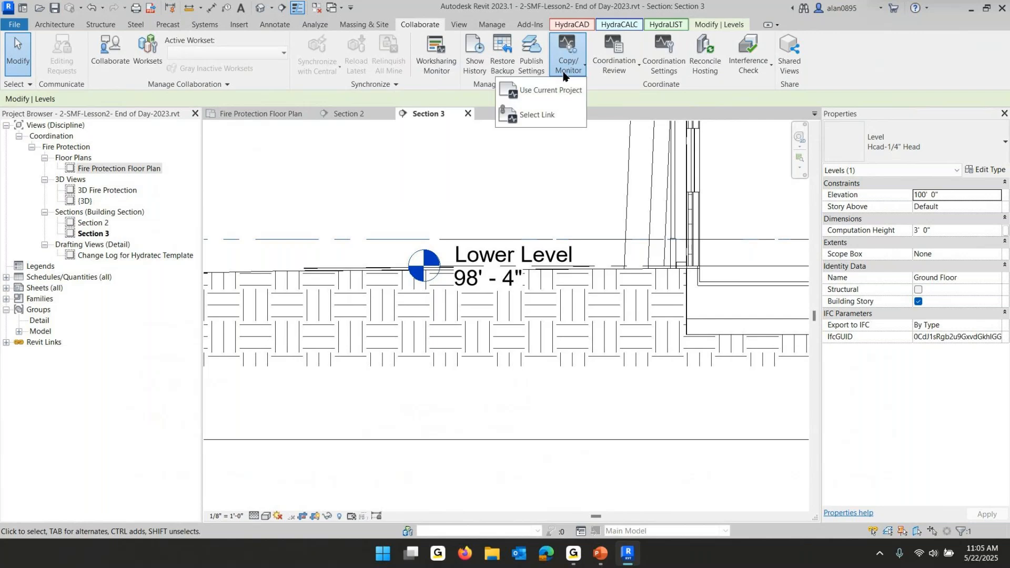
click(552, 115)
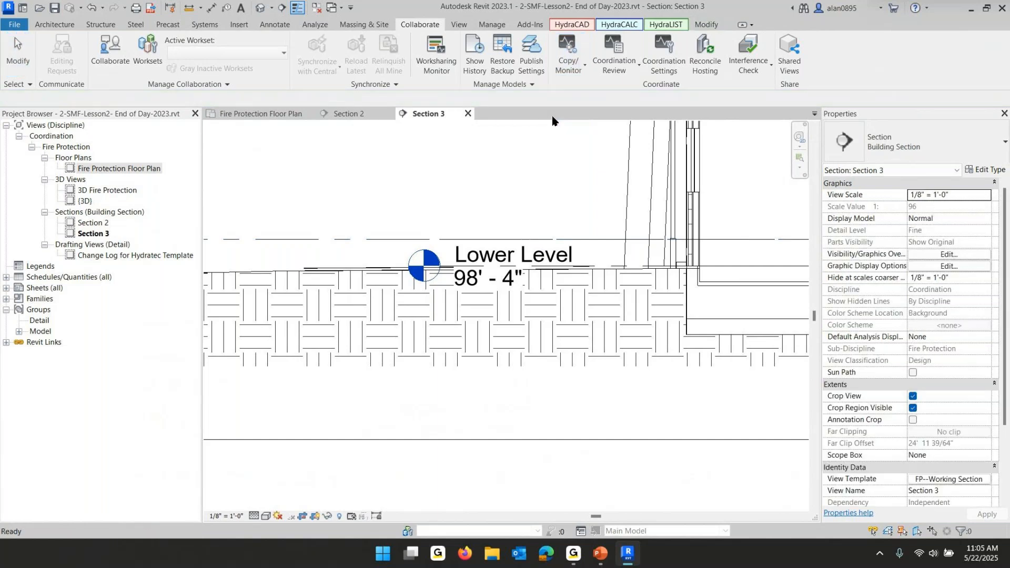
scroll(381, 250, down, 2)
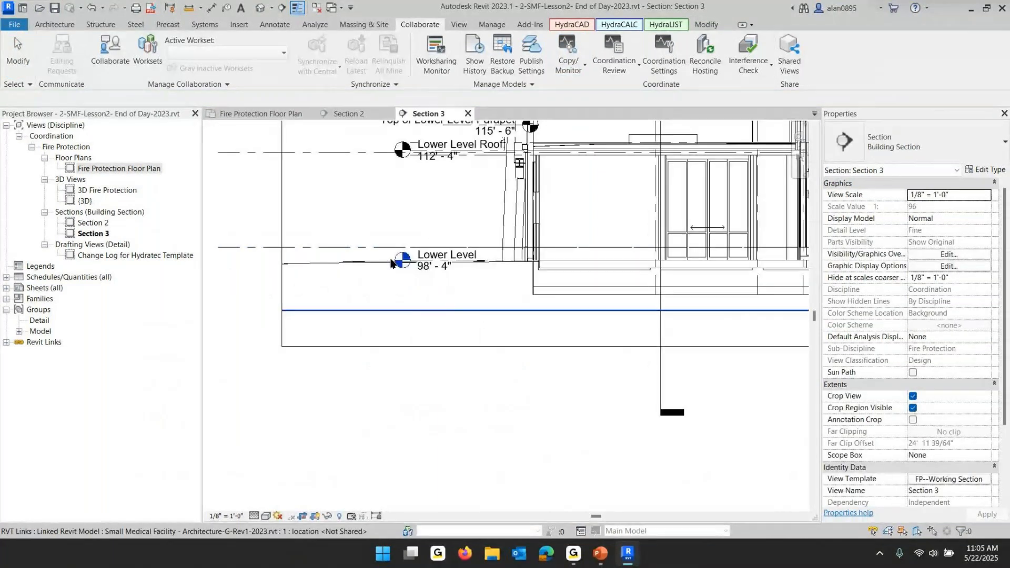
scroll(393, 266, down, 1)
click(395, 268)
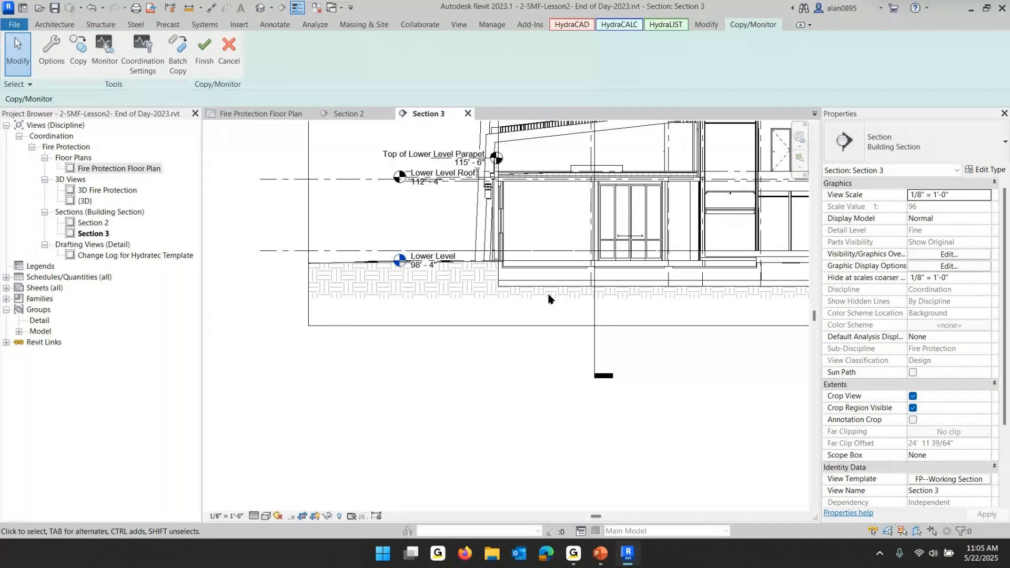
click(78, 48)
click(413, 264)
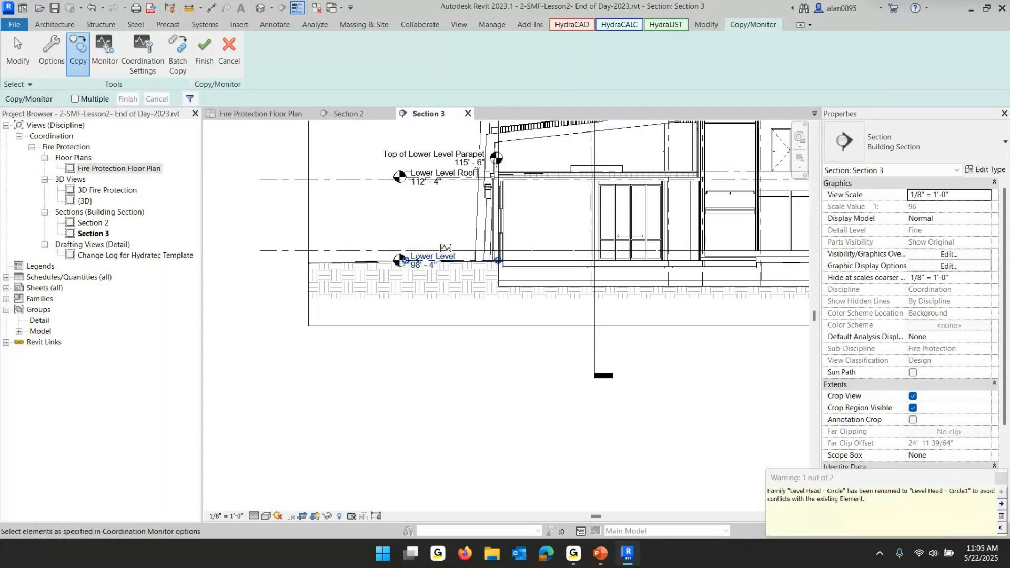
click(203, 46)
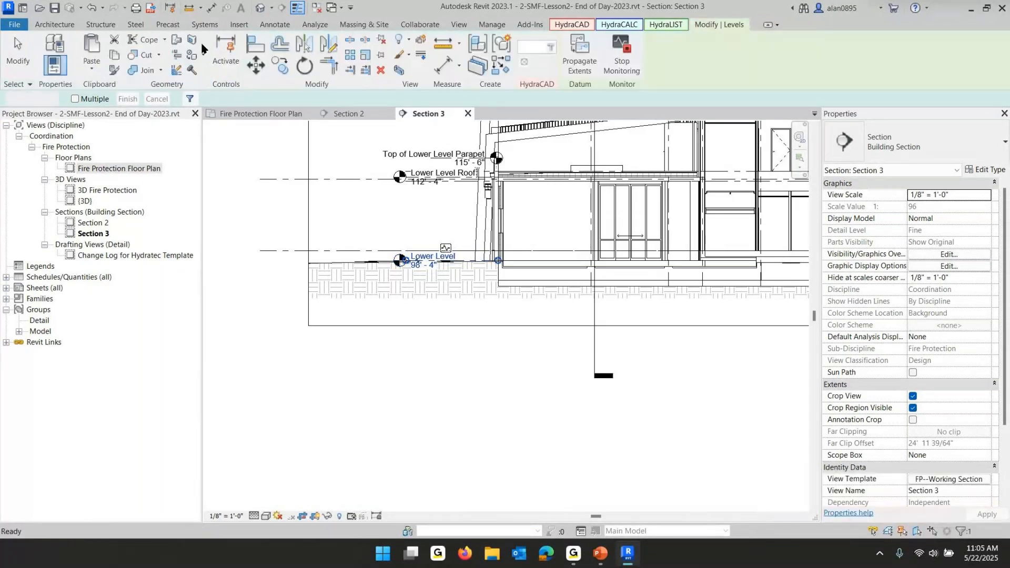
Drag the copied Lower Level's head leftward so it sits apart from the linked level's head
click(479, 374)
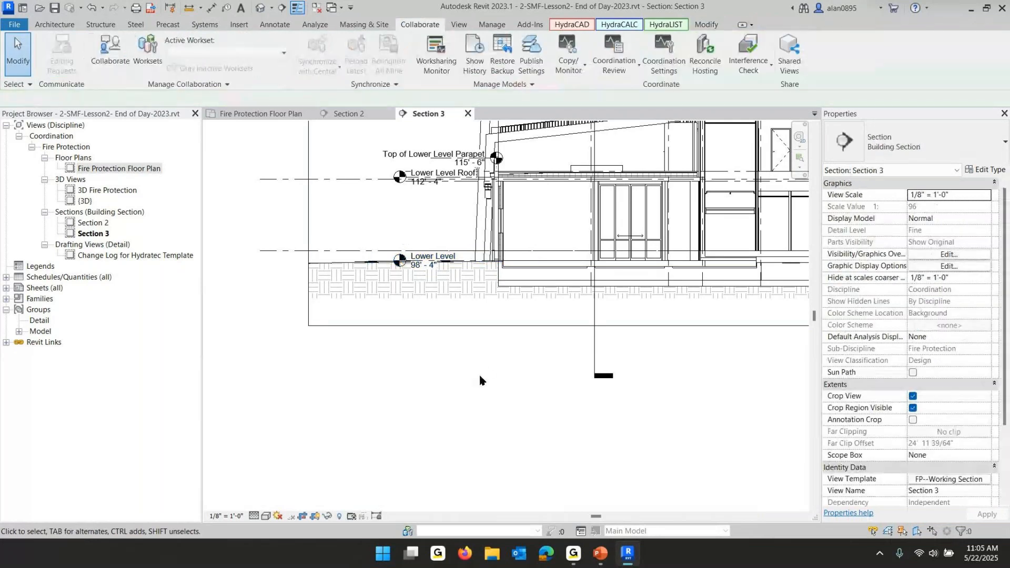
click(412, 270)
drag(412, 269, 352, 267)
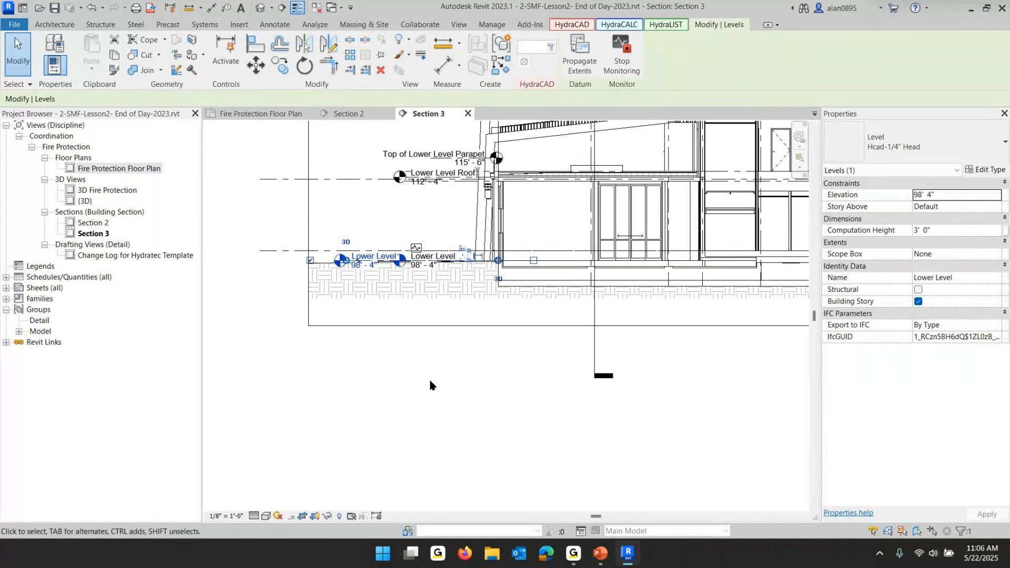
click(388, 368)
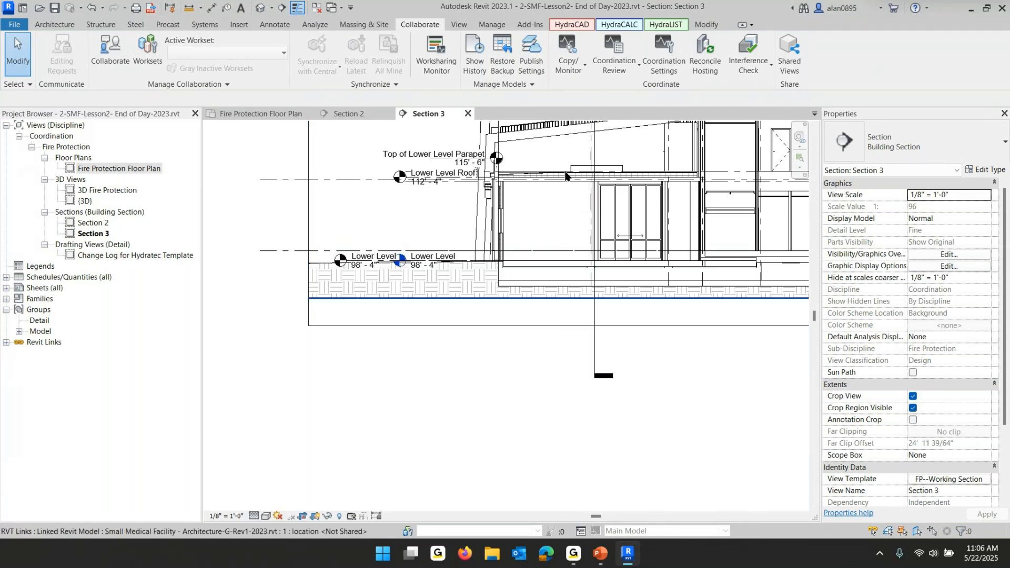
Use Copy/Monitor on the linked model again to copy its SECOND FLOOR level into the project
click(567, 60)
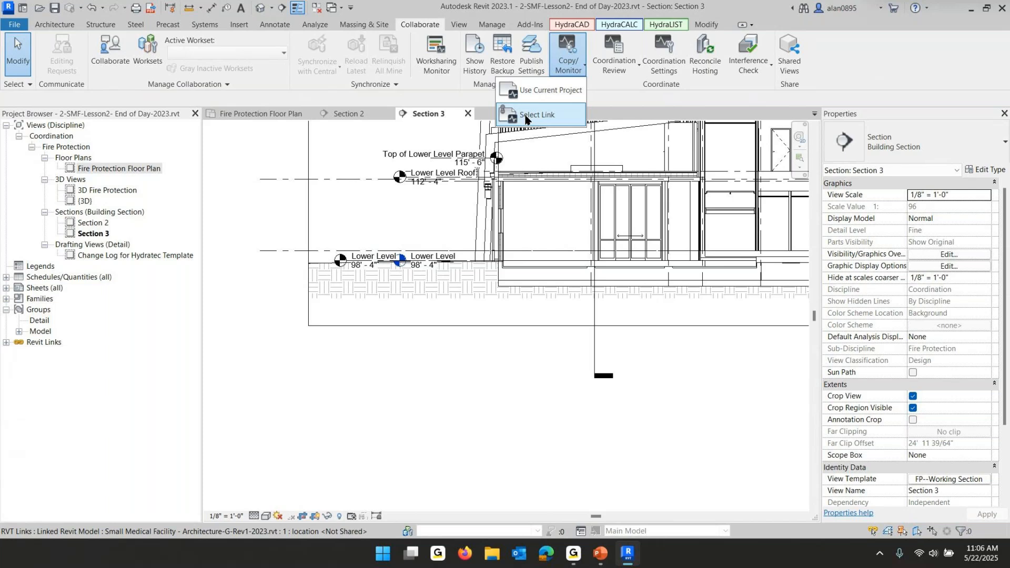
click(526, 115)
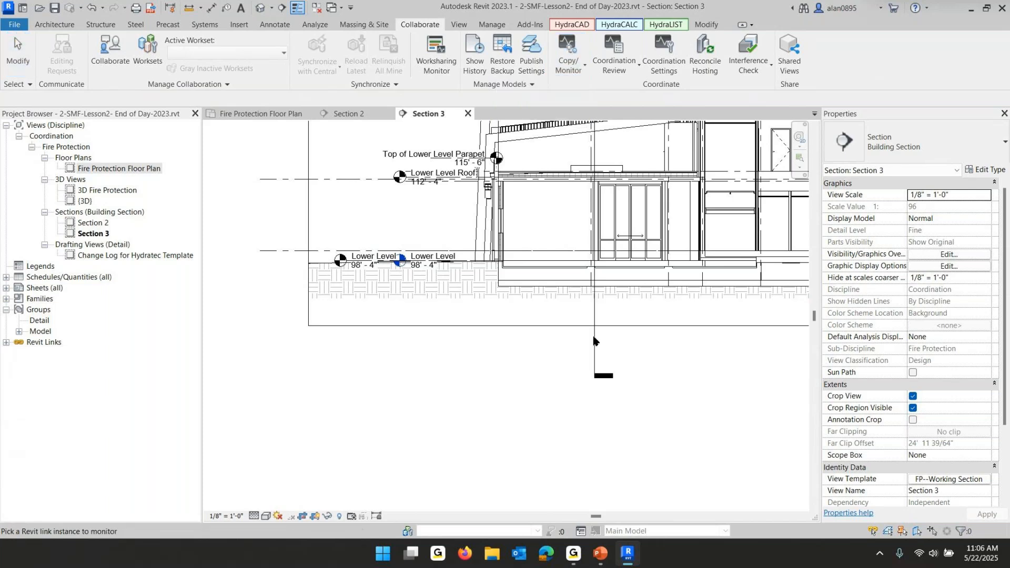
scroll(571, 376, down, 4)
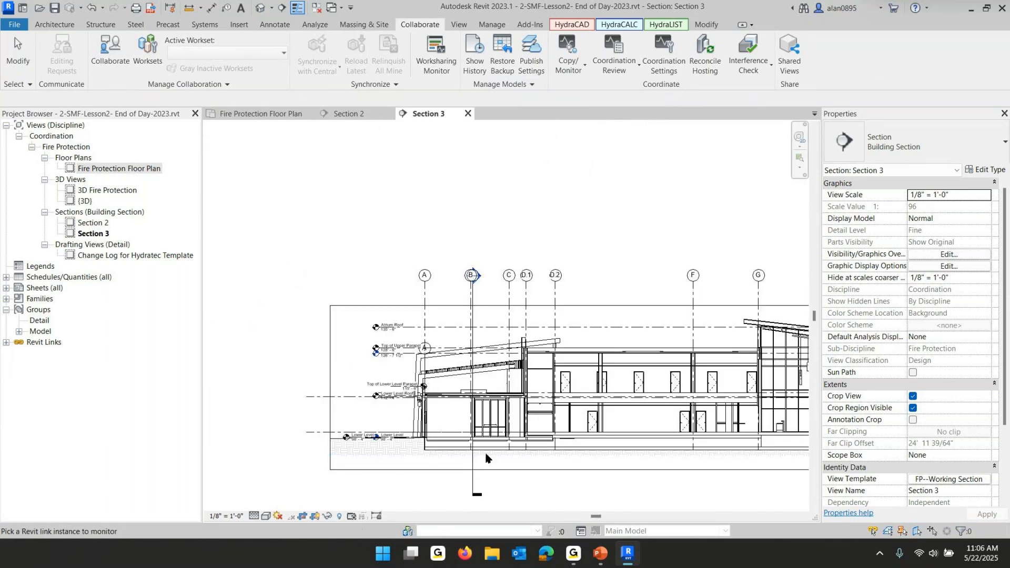
click(535, 453)
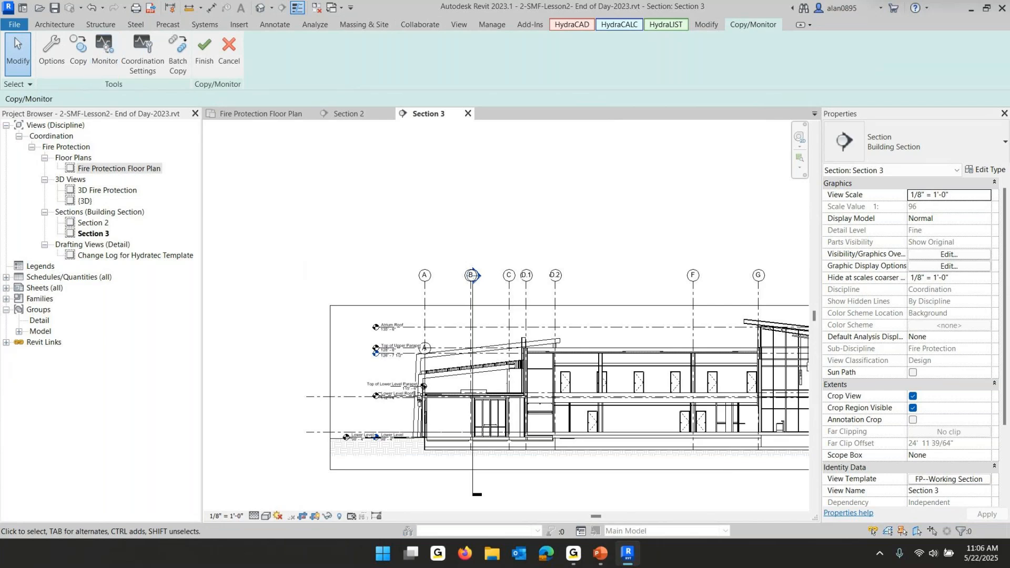
click(73, 47)
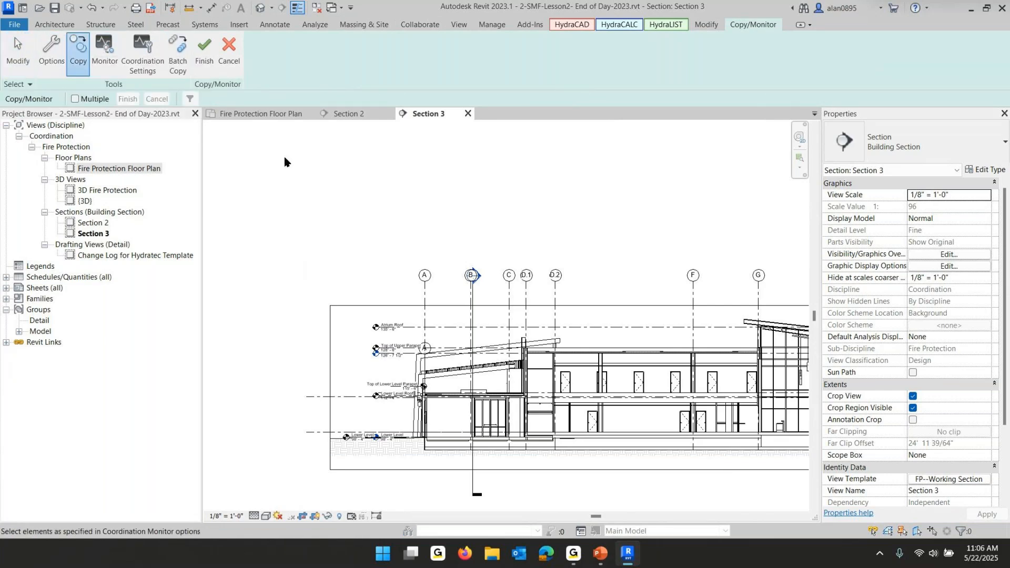
scroll(671, 356, down, 2)
scroll(564, 386, up, 6)
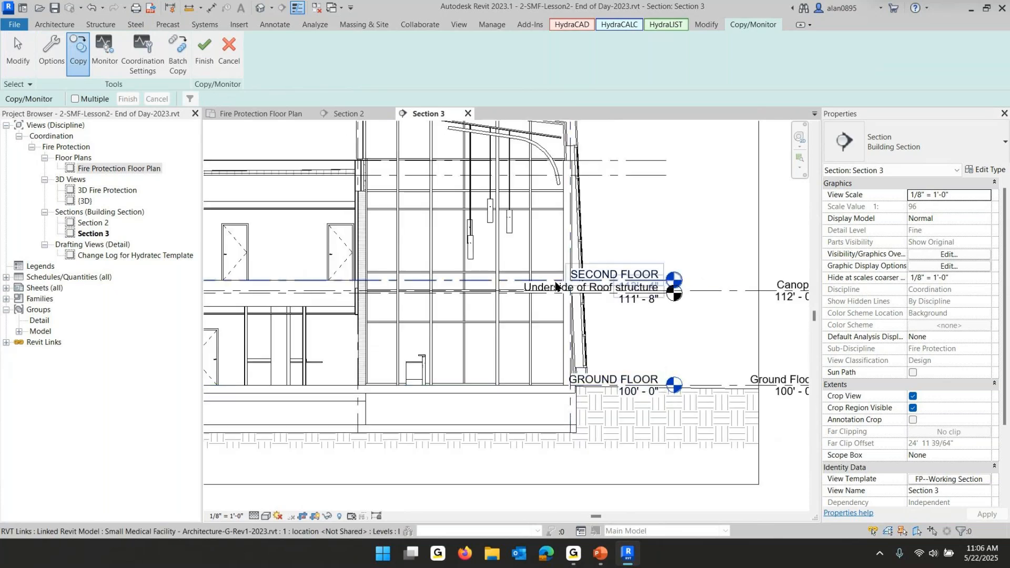
click(551, 280)
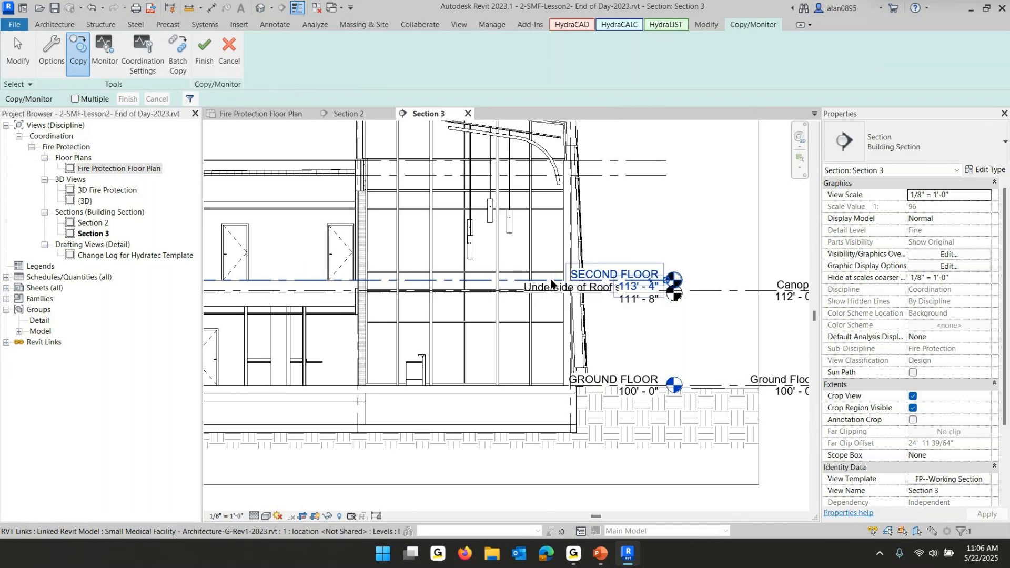
click(202, 44)
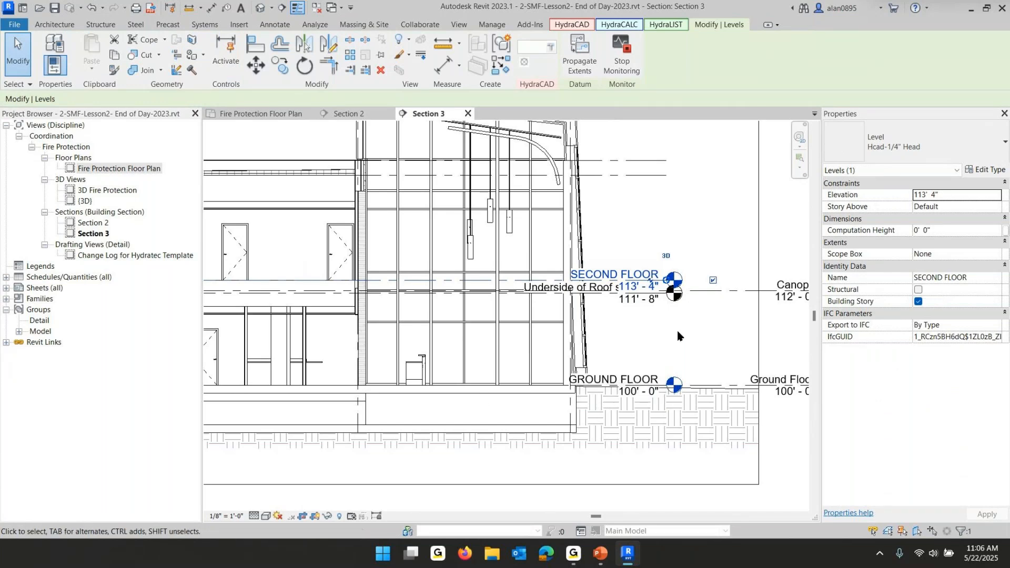
Zoom out and back in to examine the copied level heads in Section 3
click(611, 226)
scroll(628, 252, down, 5)
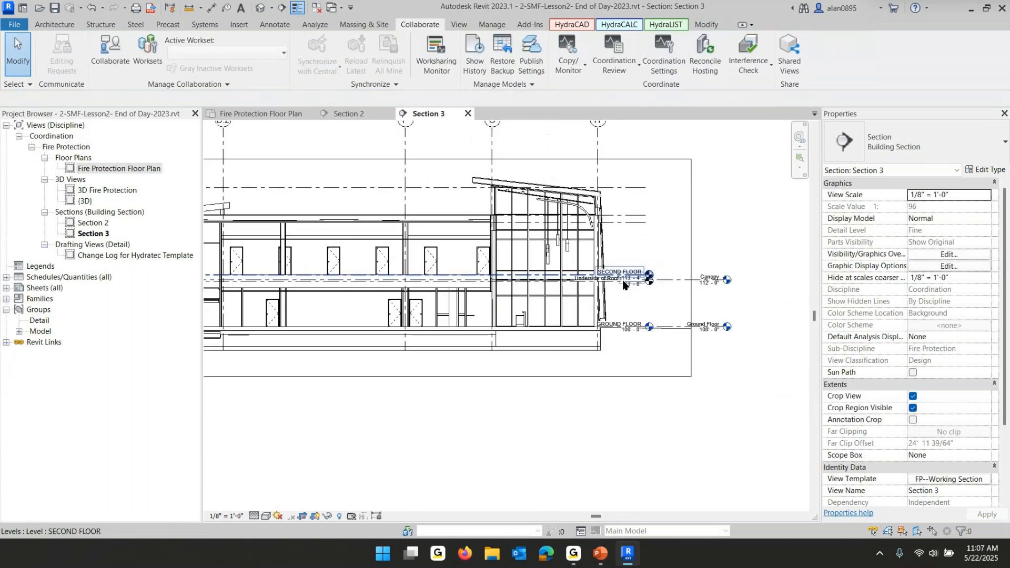
drag(736, 169, 230, 381)
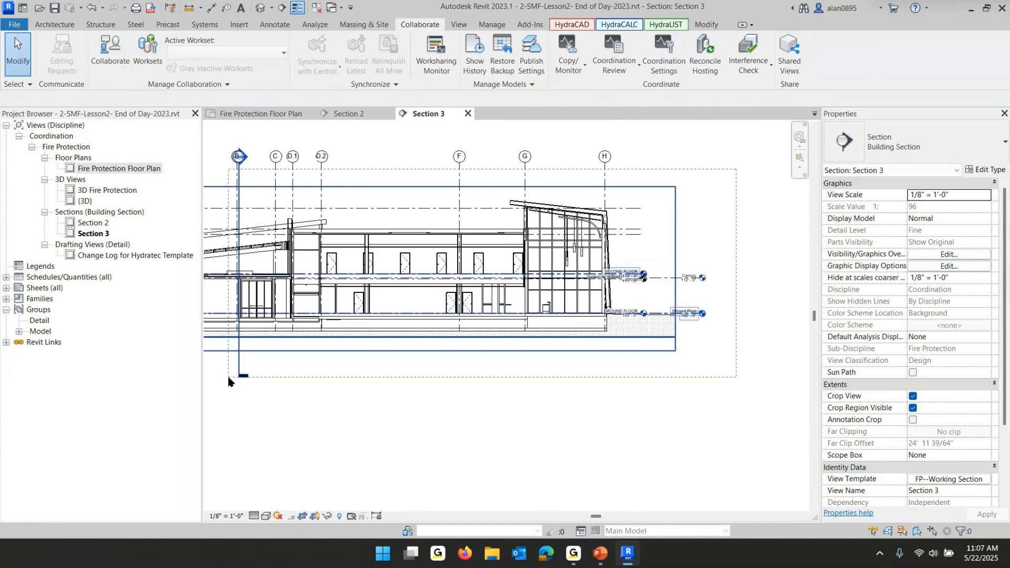
drag(229, 380, 232, 383)
scroll(615, 292, up, 5)
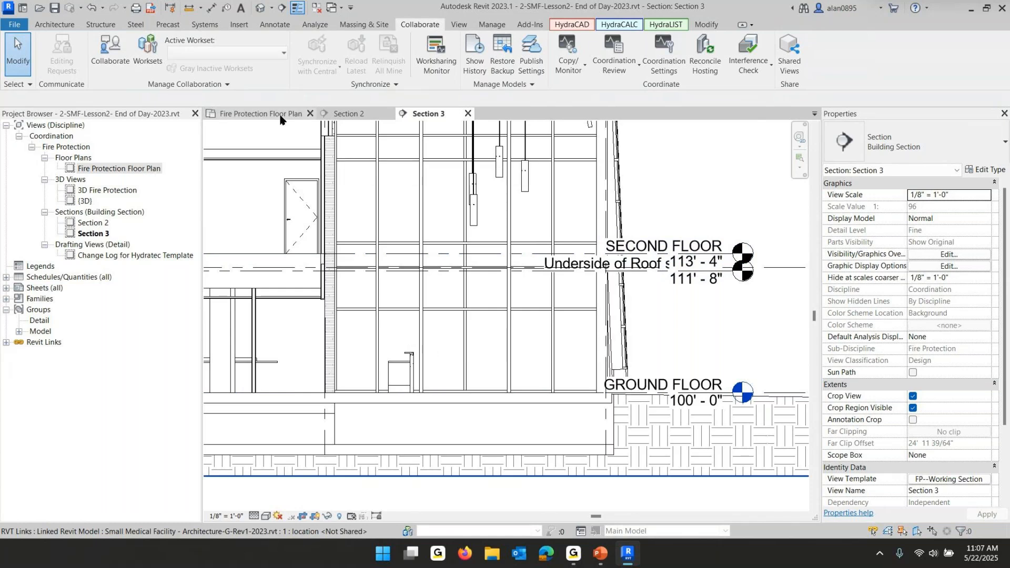
Open the Fire Protection Floor Plan and inspect the linked model's grid lines near grid A
click(259, 116)
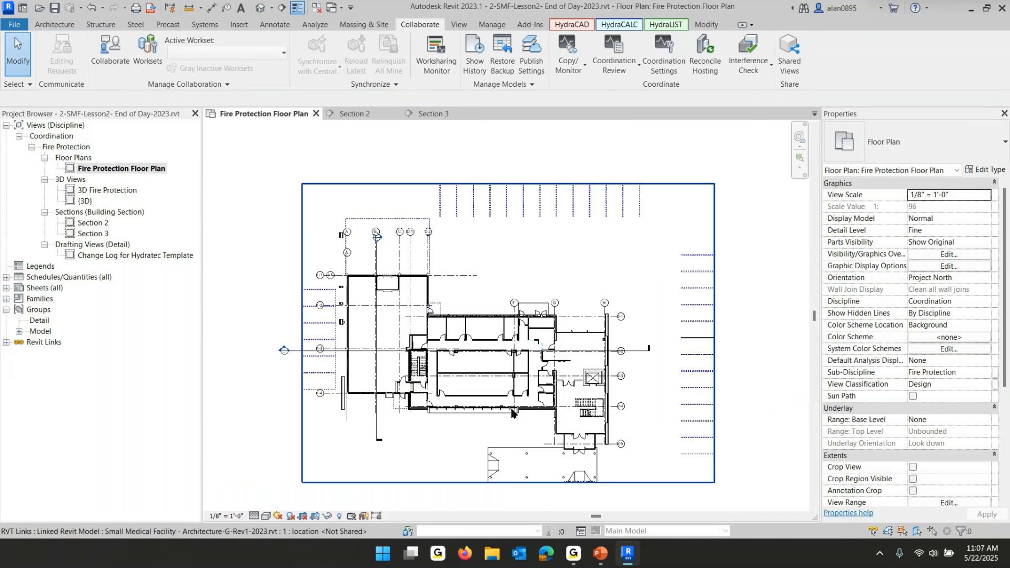
scroll(623, 433, up, 1)
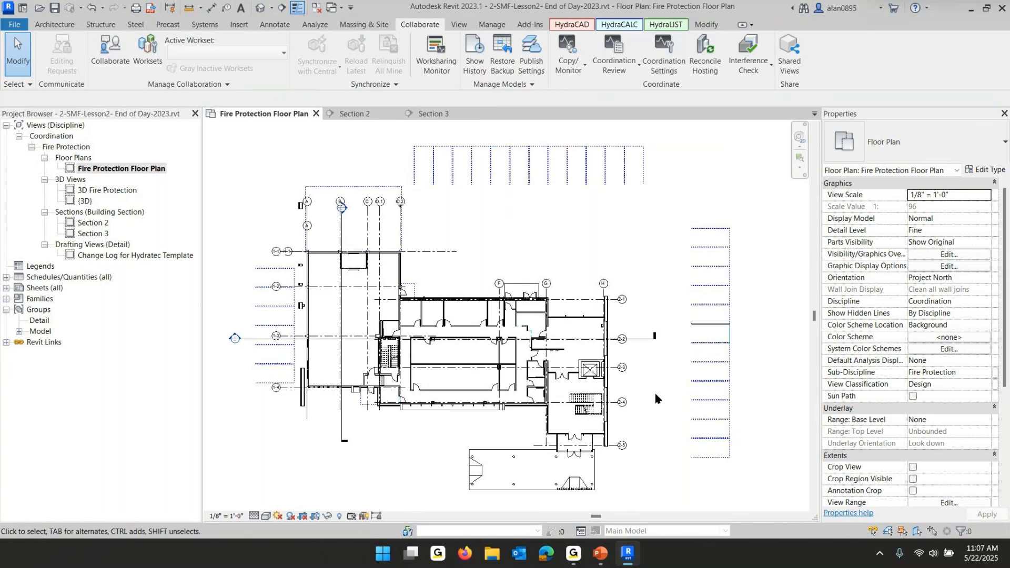
scroll(287, 240, up, 5)
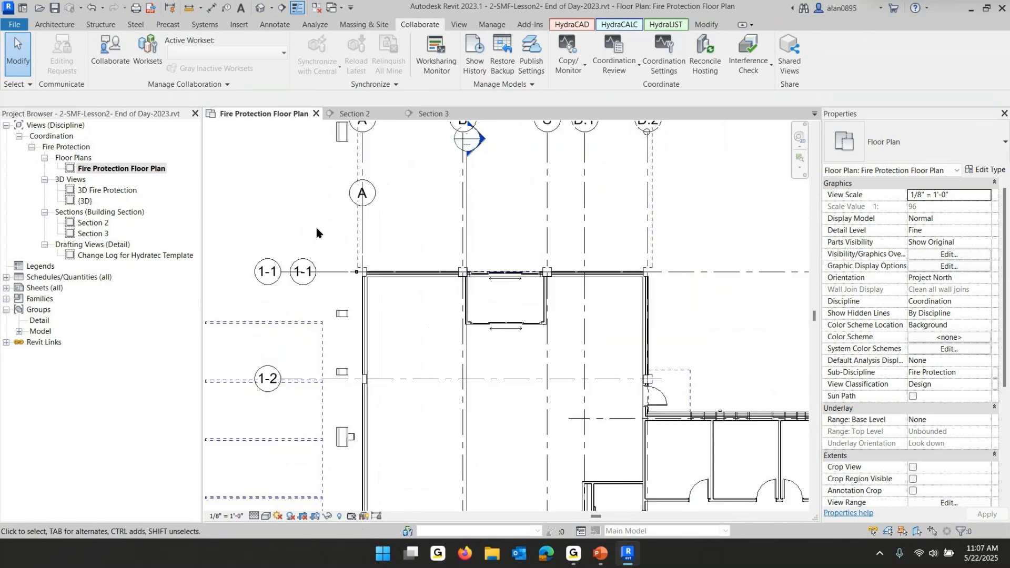
click(362, 218)
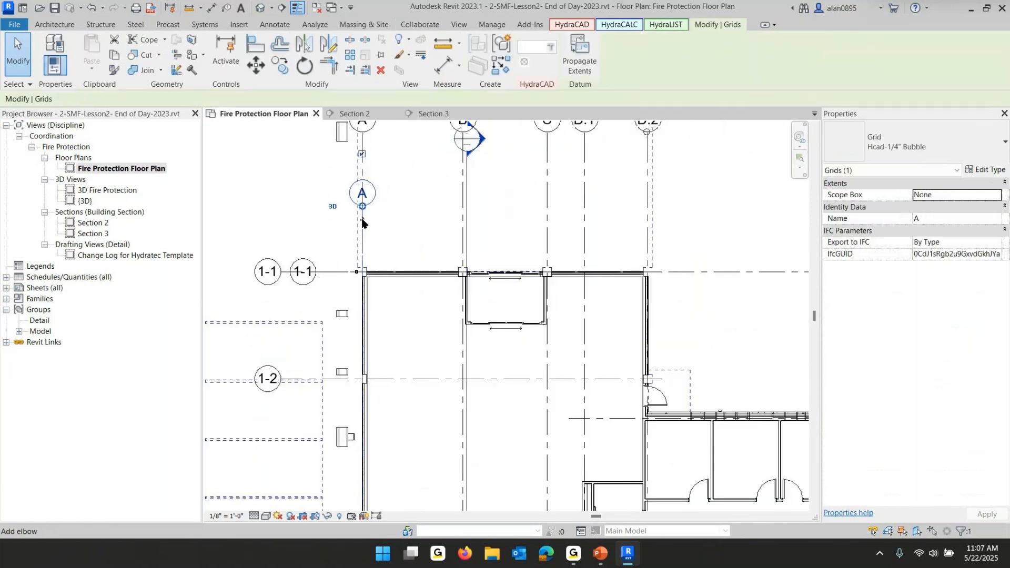
click(365, 135)
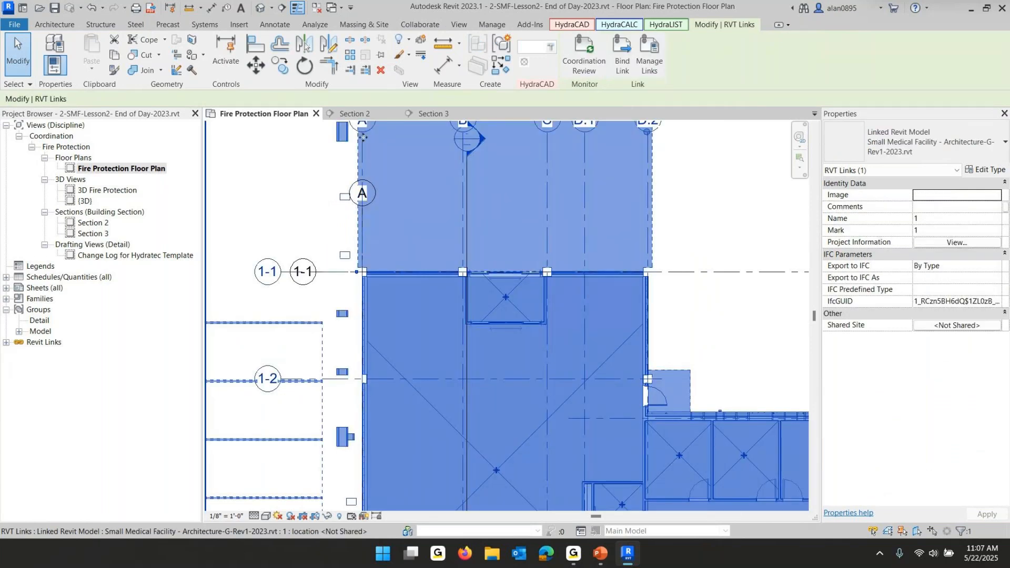
click(486, 191)
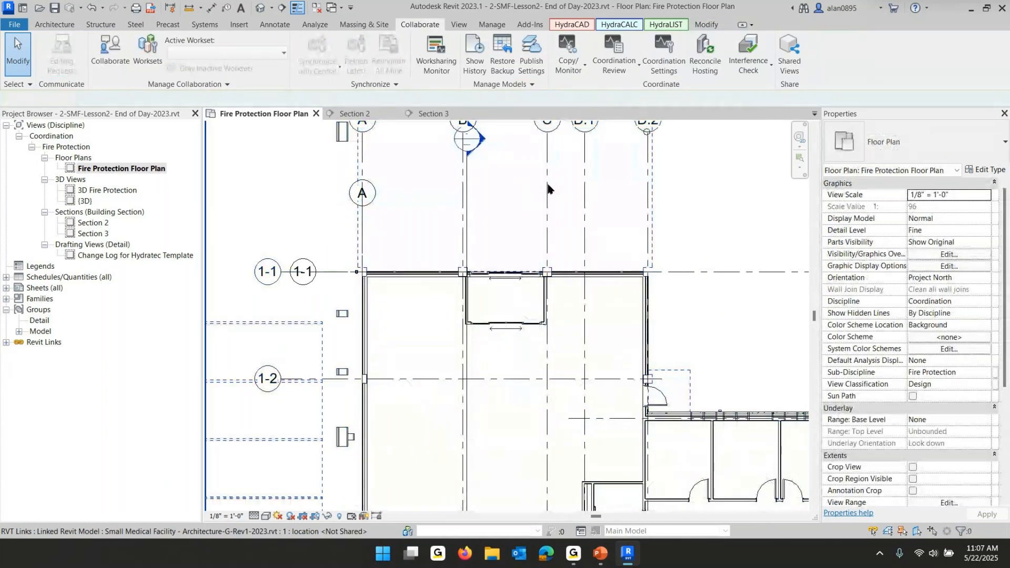
click(540, 214)
key(Escape)
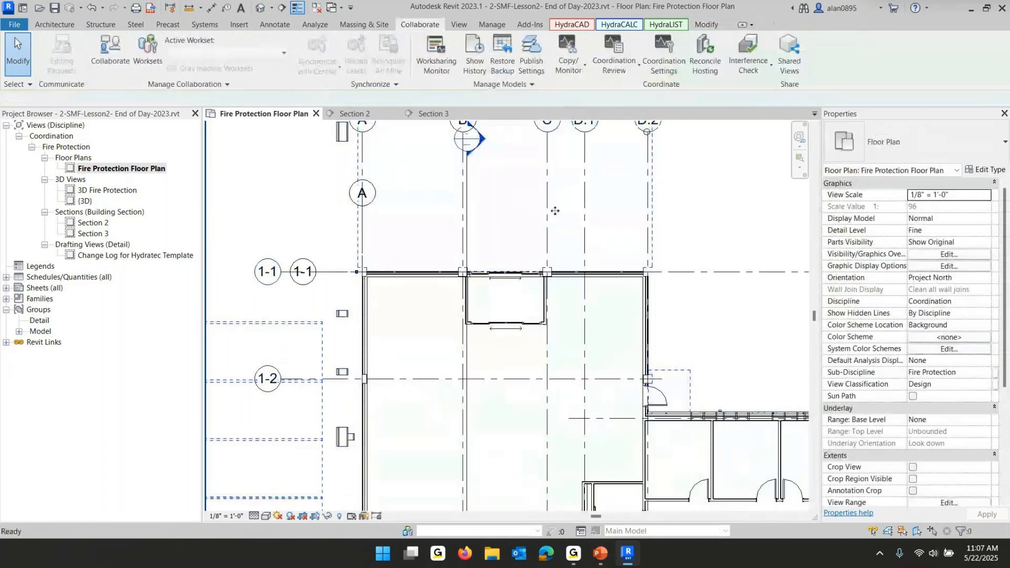
click(879, 531)
click(889, 533)
click(902, 534)
click(916, 531)
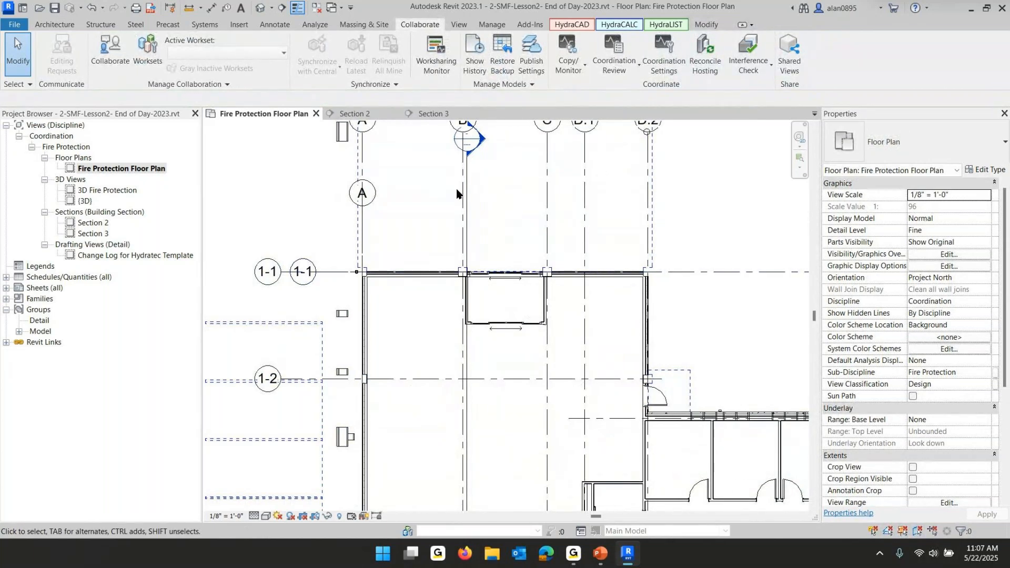
Start Copy/Monitor using the linked architectural model as the source
scroll(550, 194, down, 3)
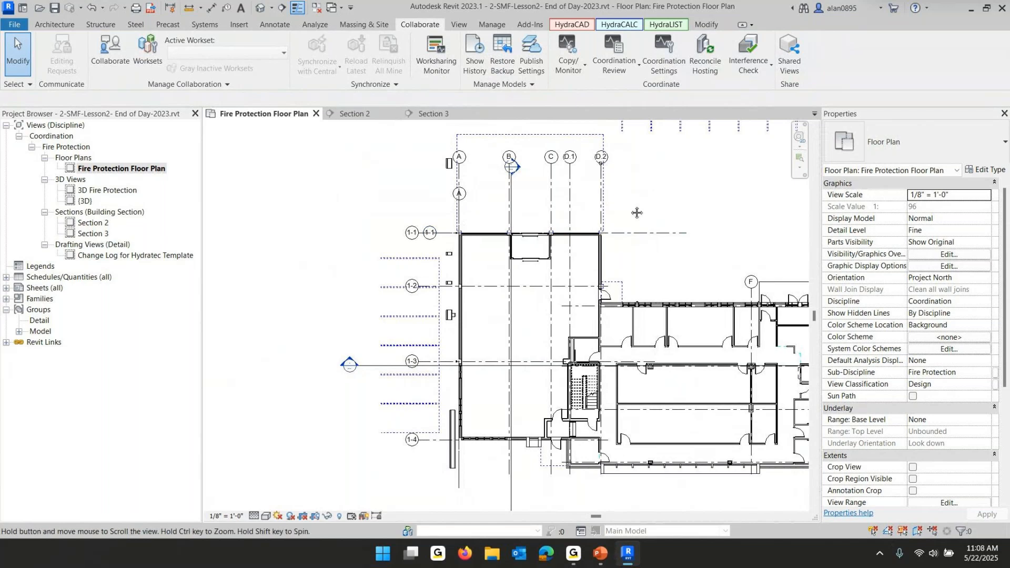
middle_drag(641, 188, 541, 191)
click(566, 49)
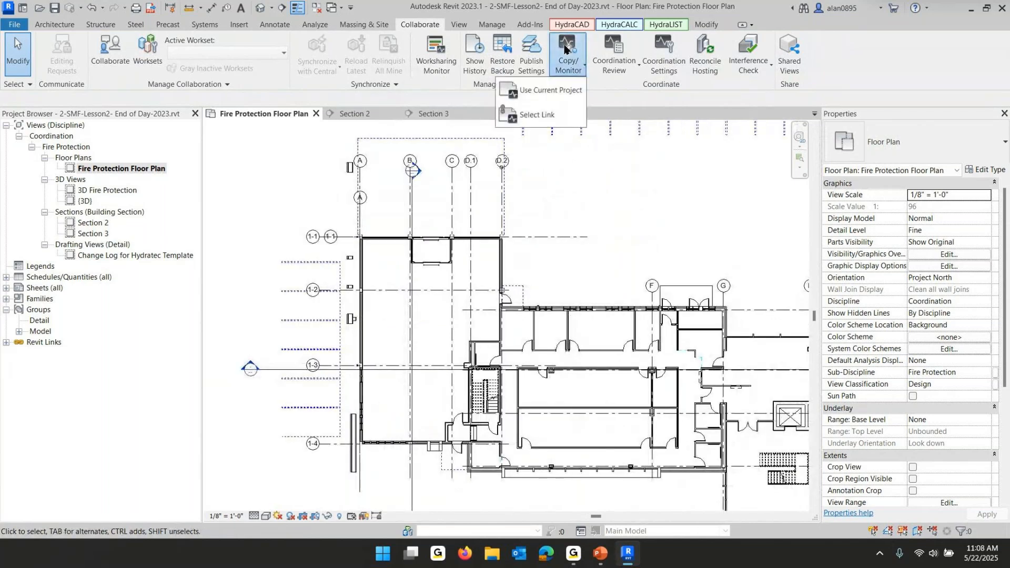
click(535, 115)
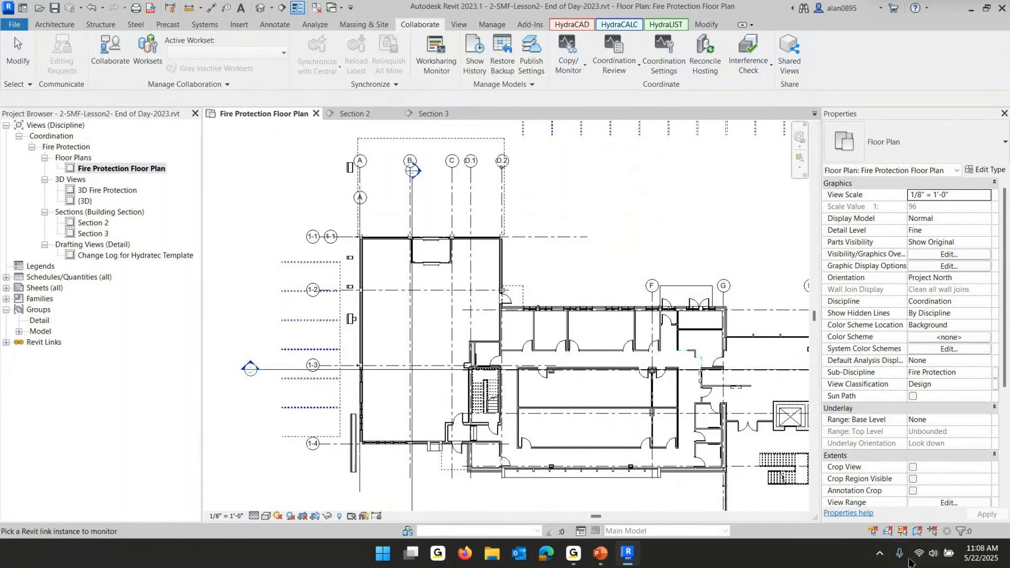
click(303, 240)
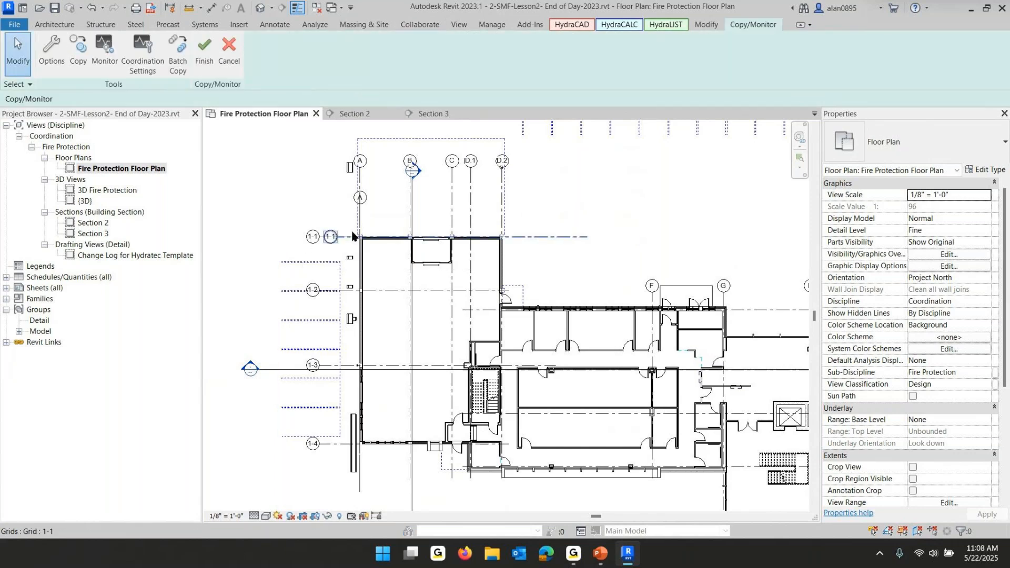
Copy multiple elements from the link by window-selecting the whole plan and filtering the selection to Grids only
click(77, 52)
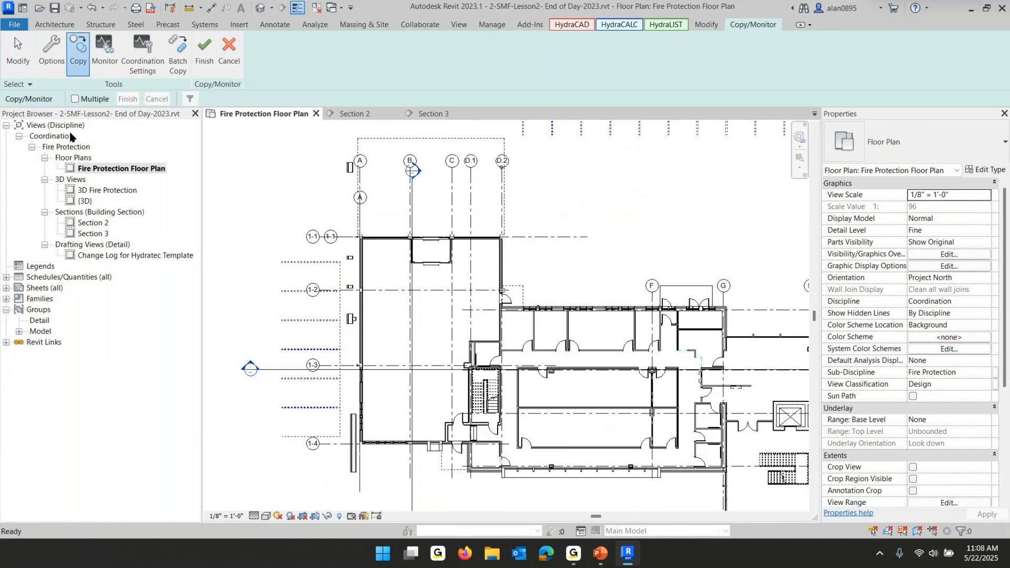
click(76, 99)
scroll(405, 224, down, 4)
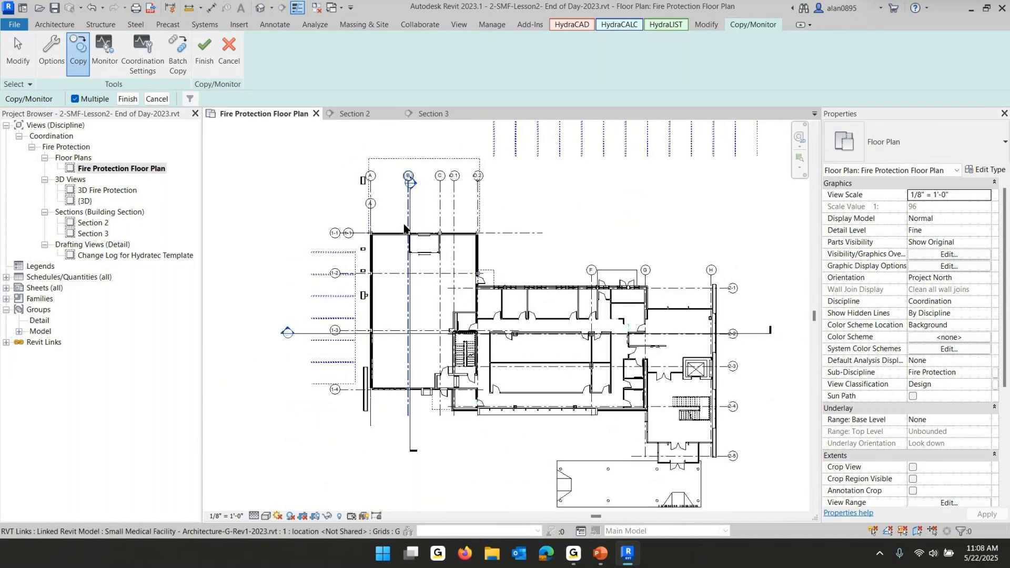
drag(656, 159, 281, 428)
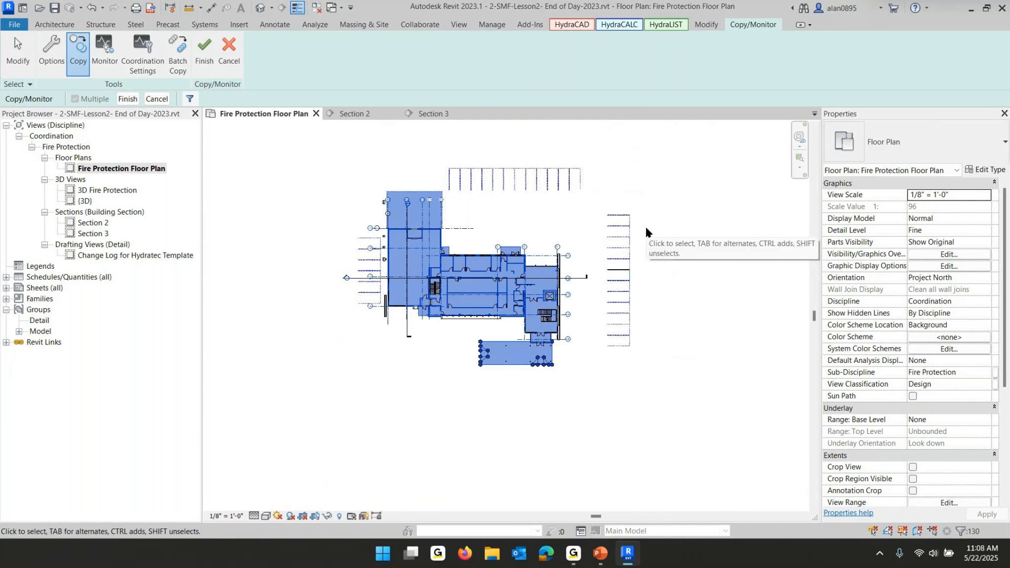
click(190, 100)
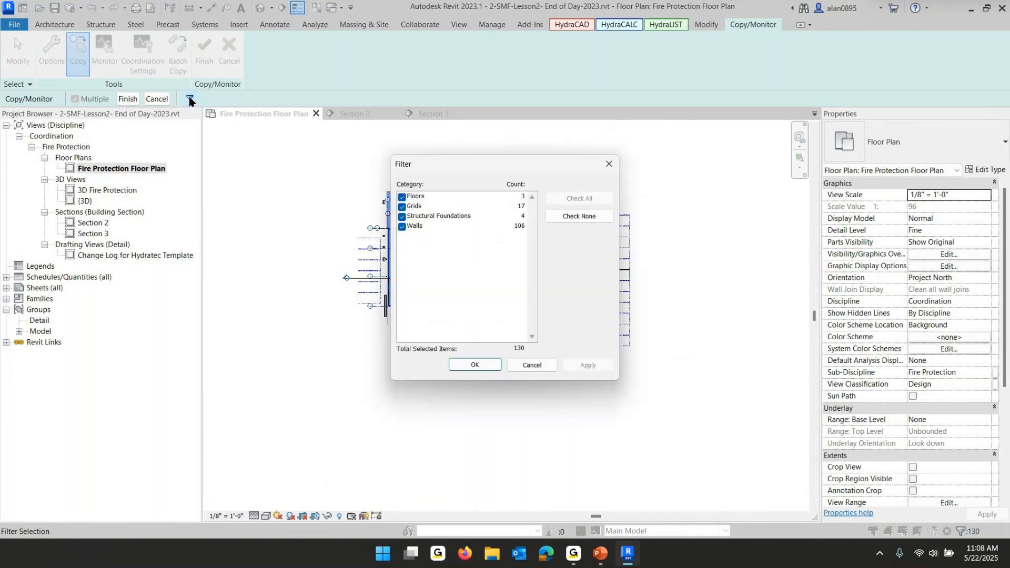
click(561, 218)
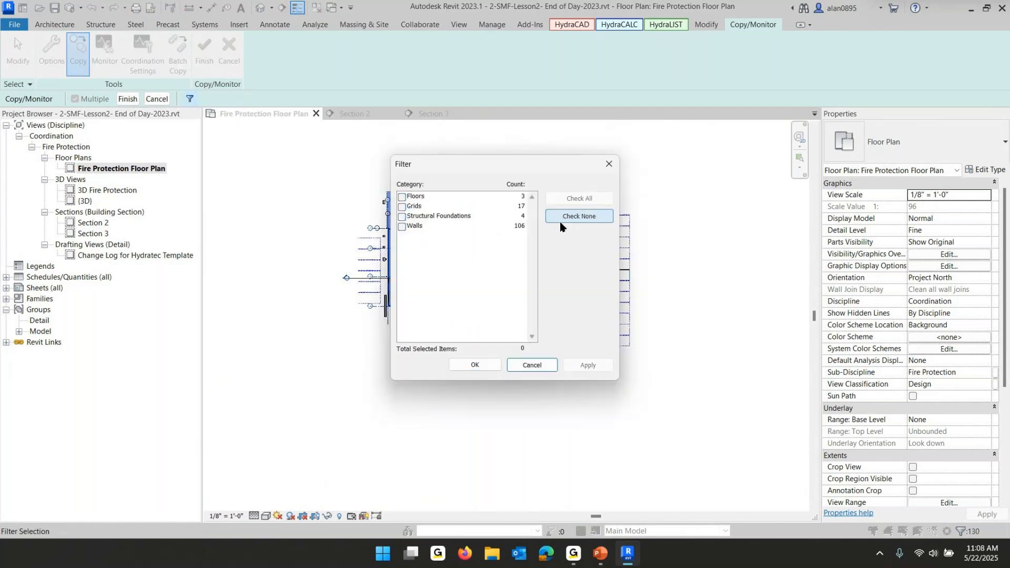
click(403, 206)
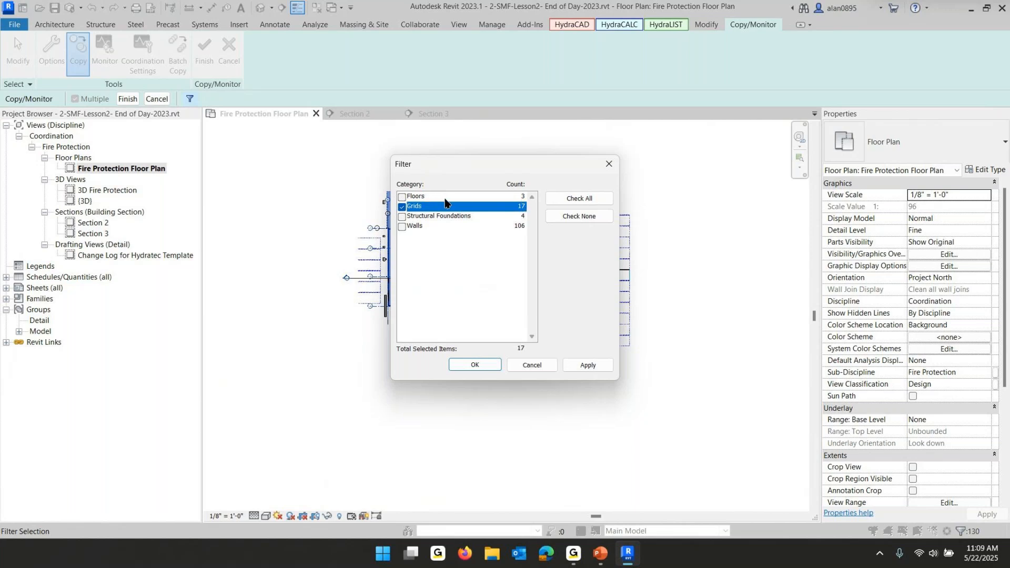
click(475, 365)
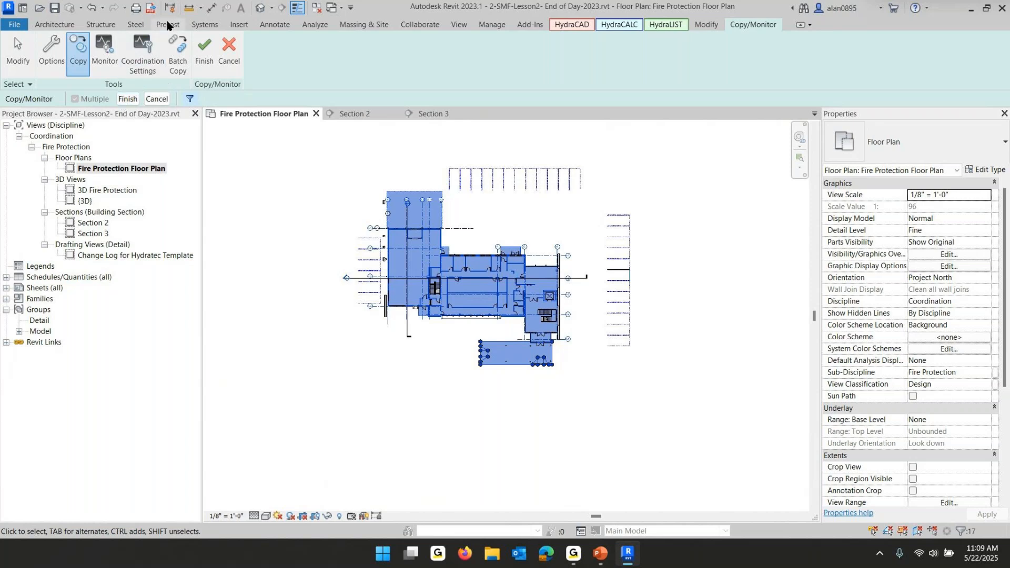
Finish the multiple grid copy and exit Copy/Monitor
click(130, 100)
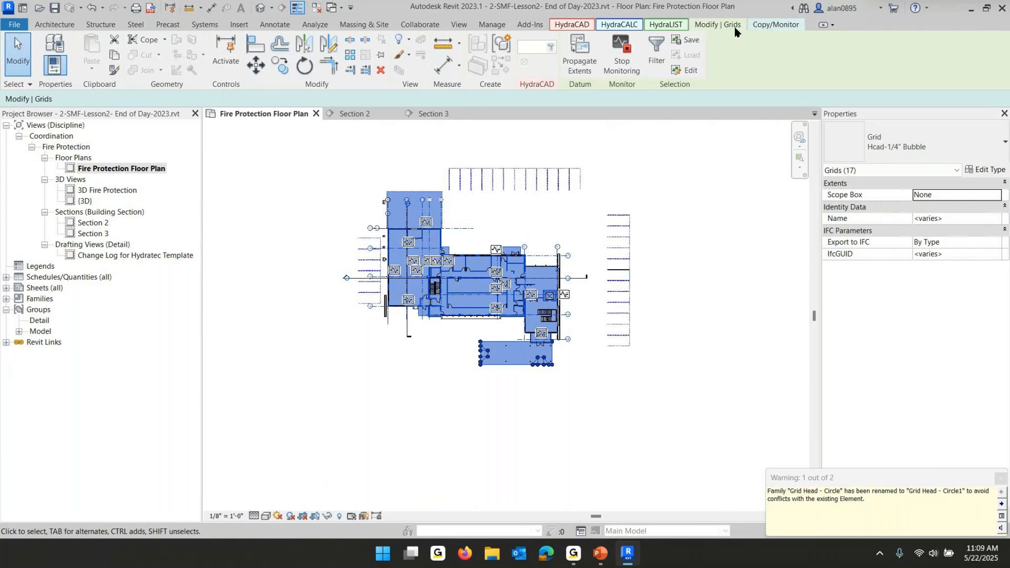
click(777, 27)
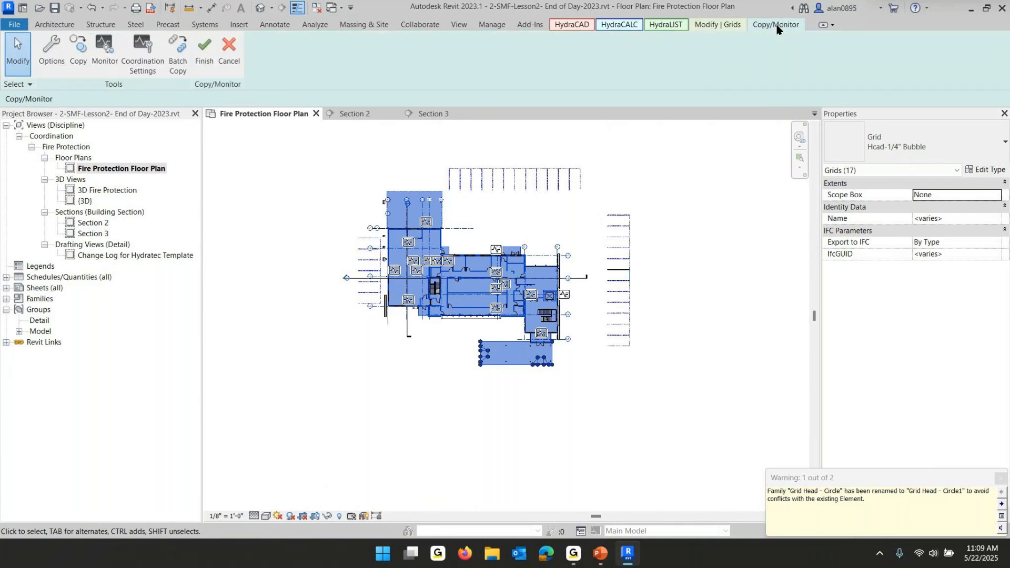
click(205, 52)
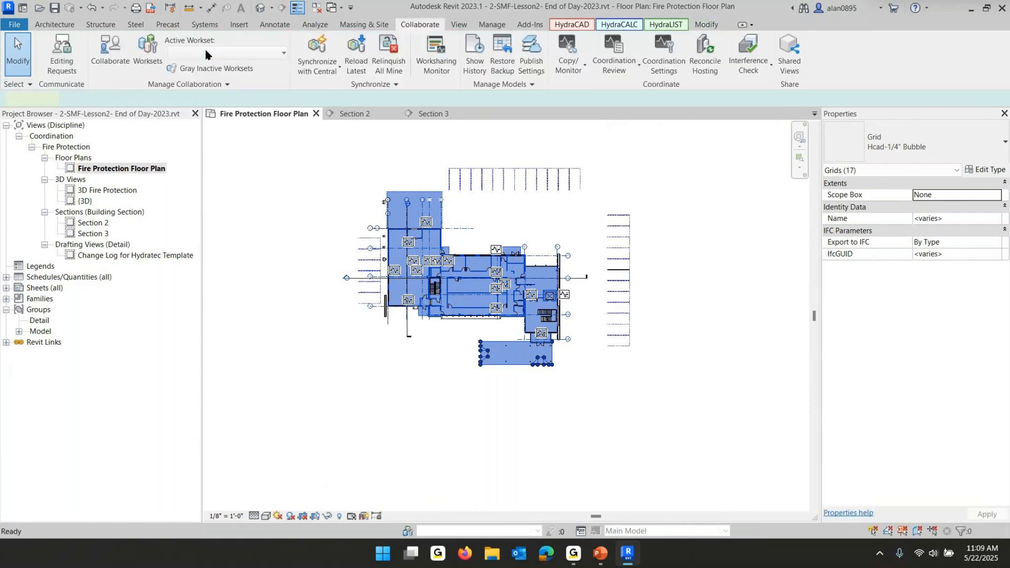
Drag the copied grid heads down so they sit below the linked model's grid heads
scroll(432, 227, up, 5)
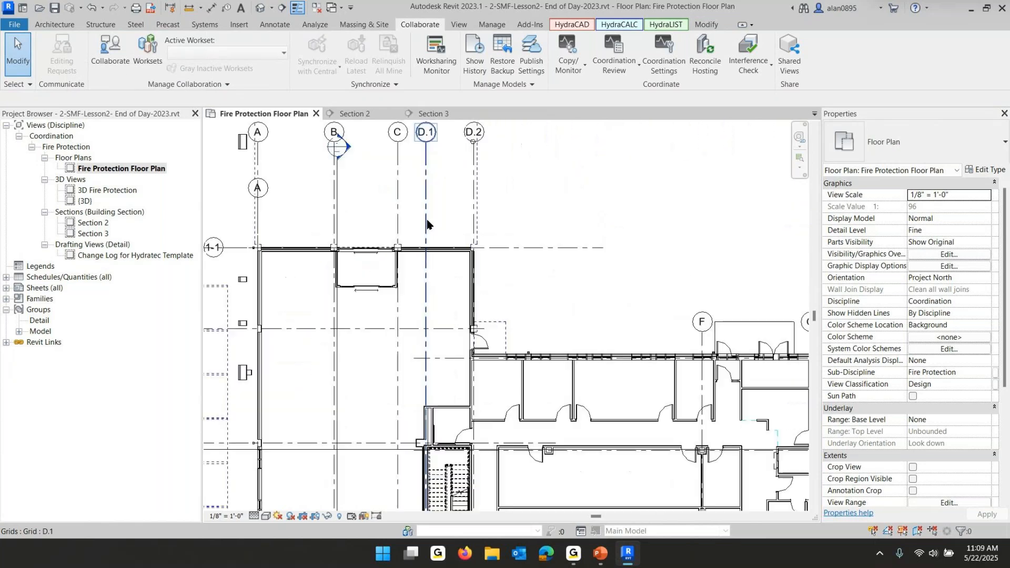
click(427, 191)
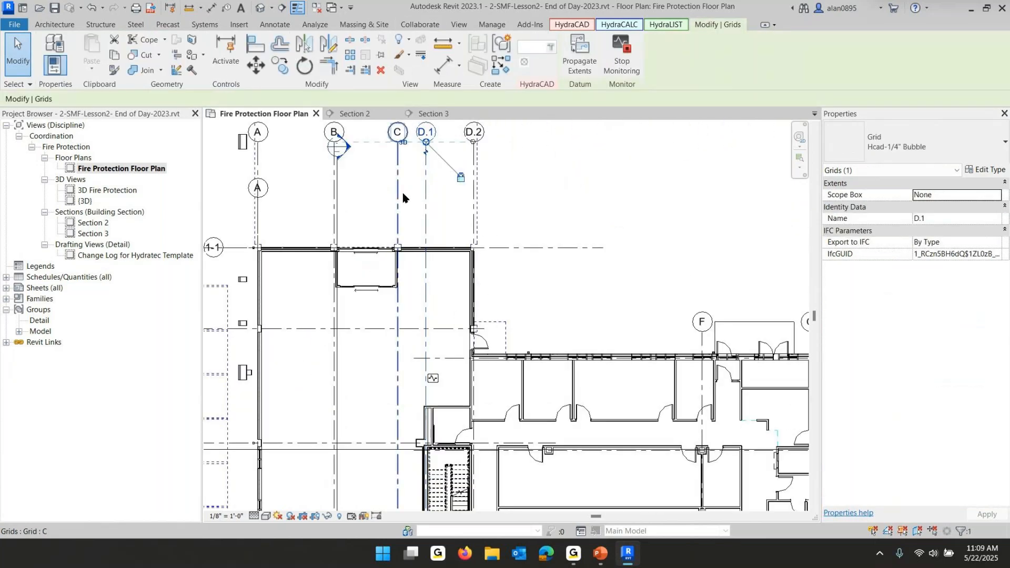
click(403, 198)
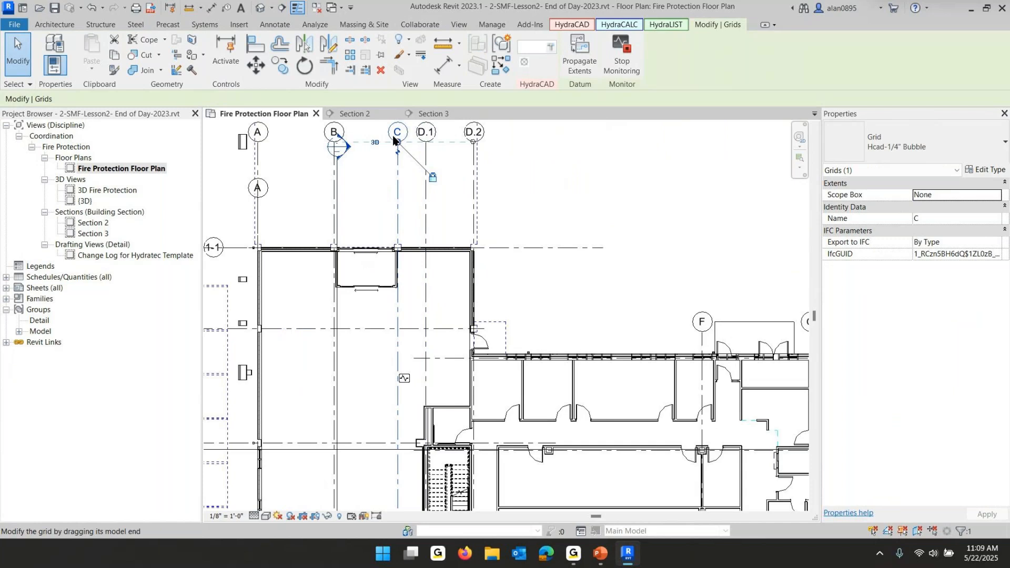
drag(397, 142, 398, 198)
click(574, 225)
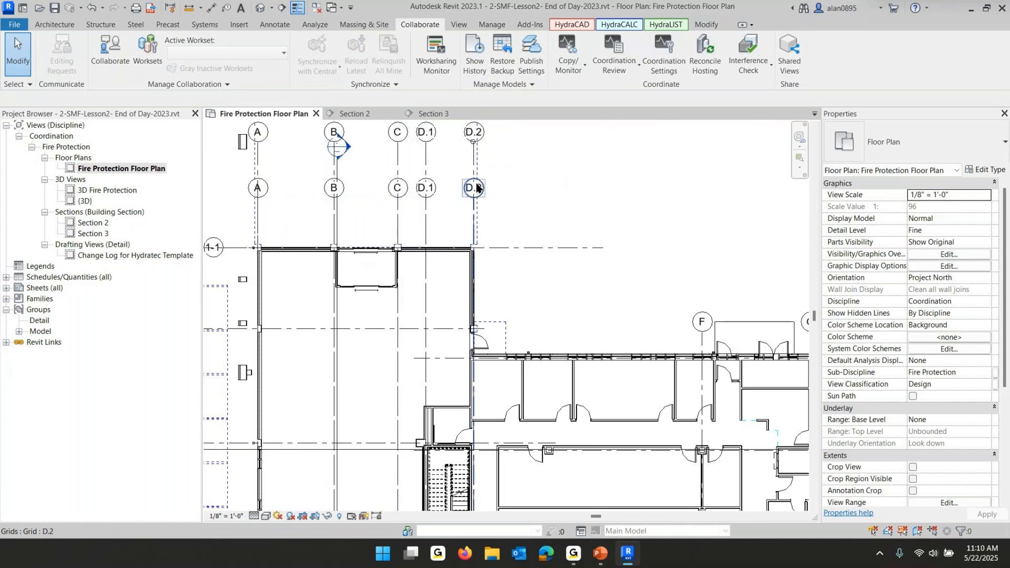
Assign the FP--Working Floor view template to the floor plan, hiding the All linked Grids and Levels filter in its overrides
scroll(598, 211, down, 1)
scroll(598, 210, down, 2)
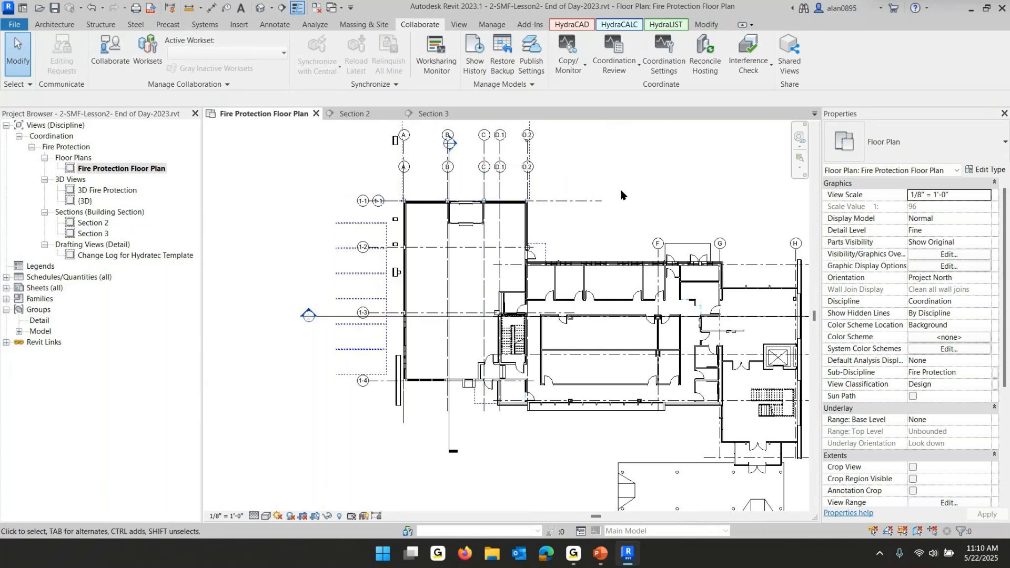
scroll(624, 209, down, 1)
middle_drag(642, 220, 569, 216)
scroll(947, 370, down, 5)
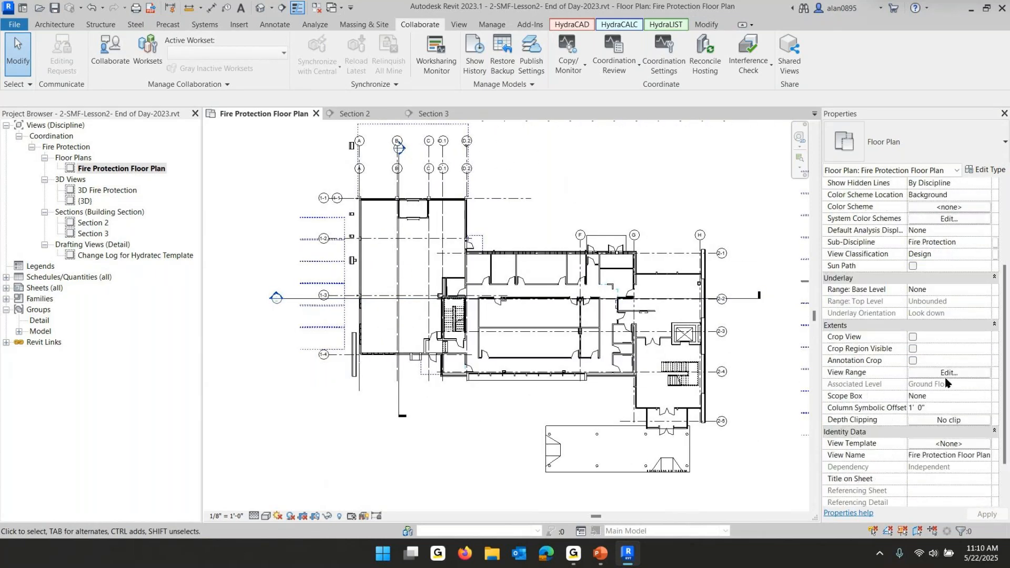
click(939, 409)
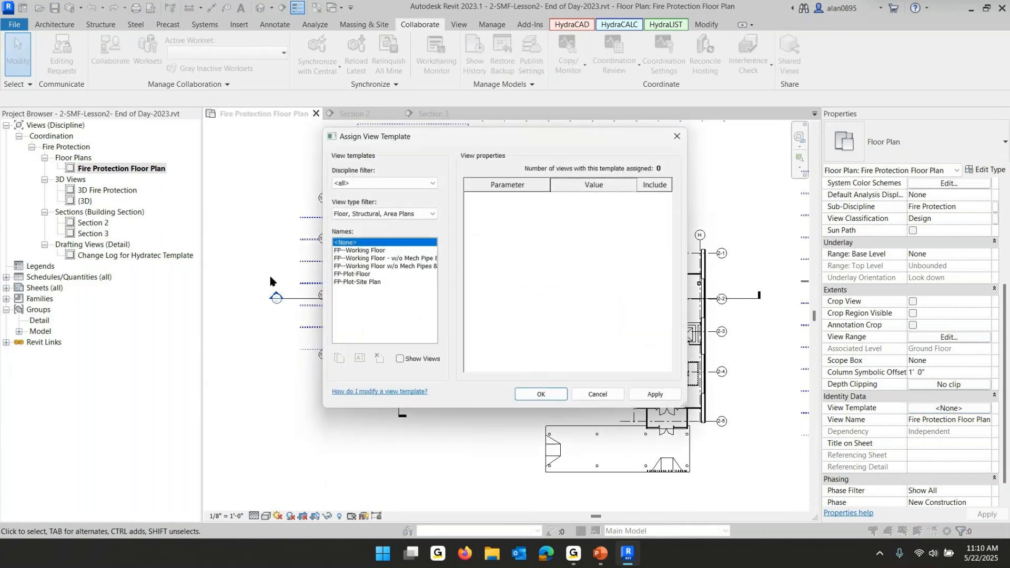
click(359, 251)
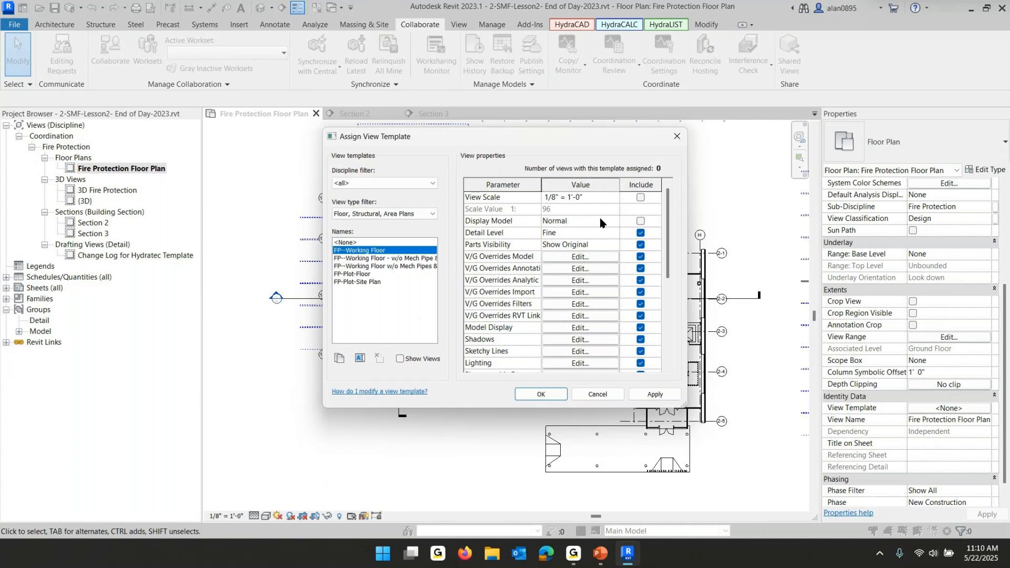
scroll(601, 223, down, 2)
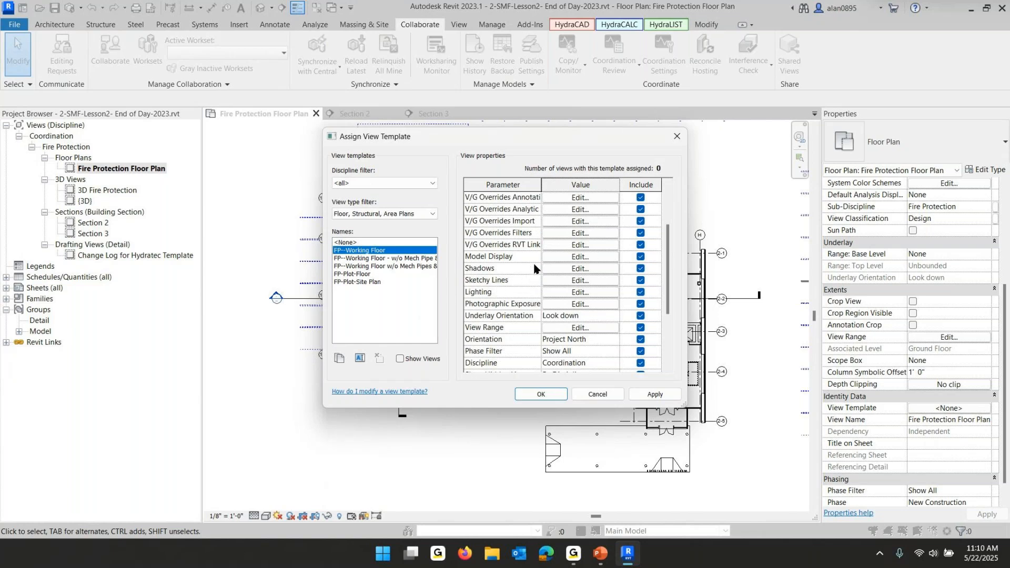
click(578, 233)
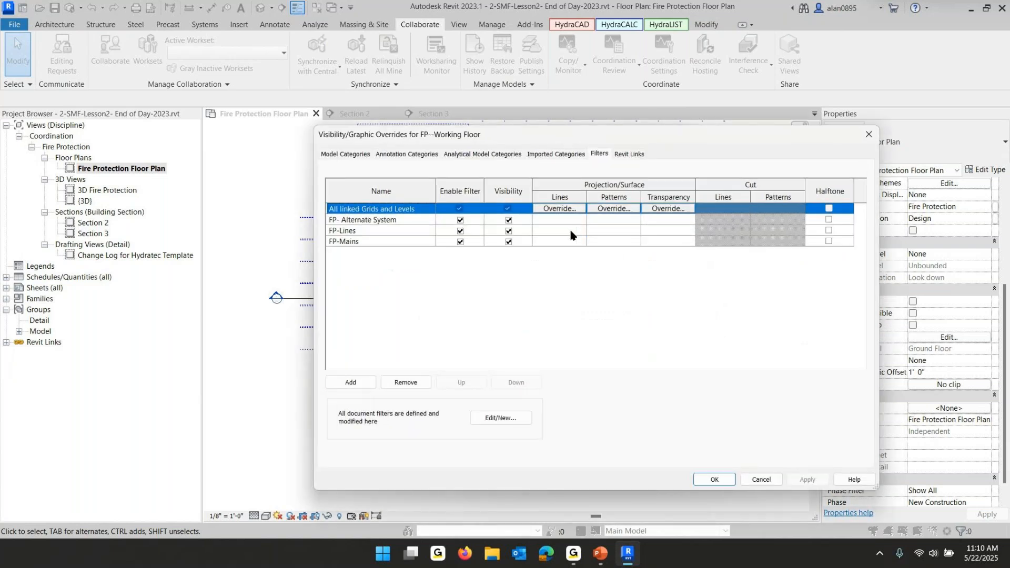
click(508, 209)
click(711, 480)
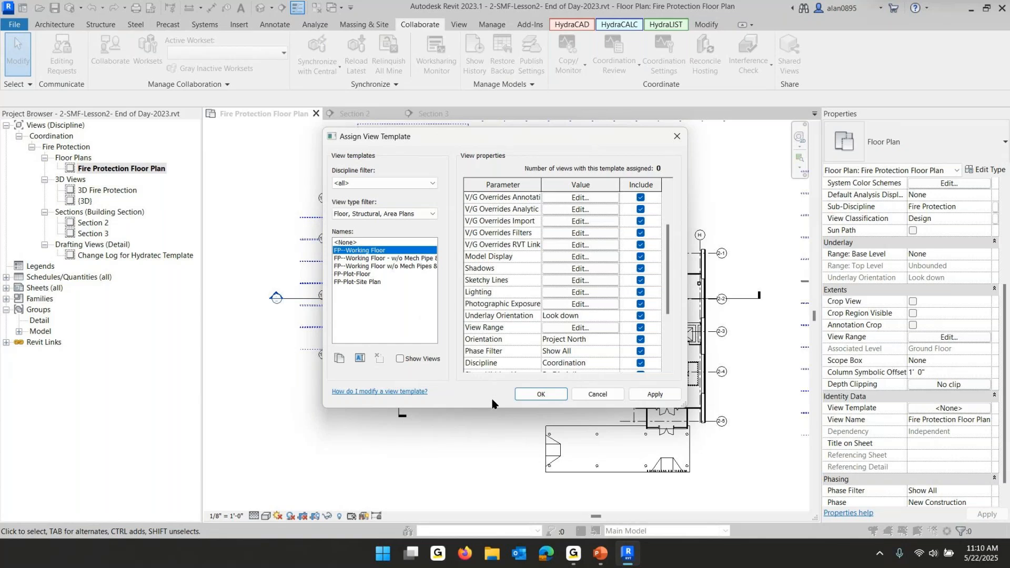
click(539, 395)
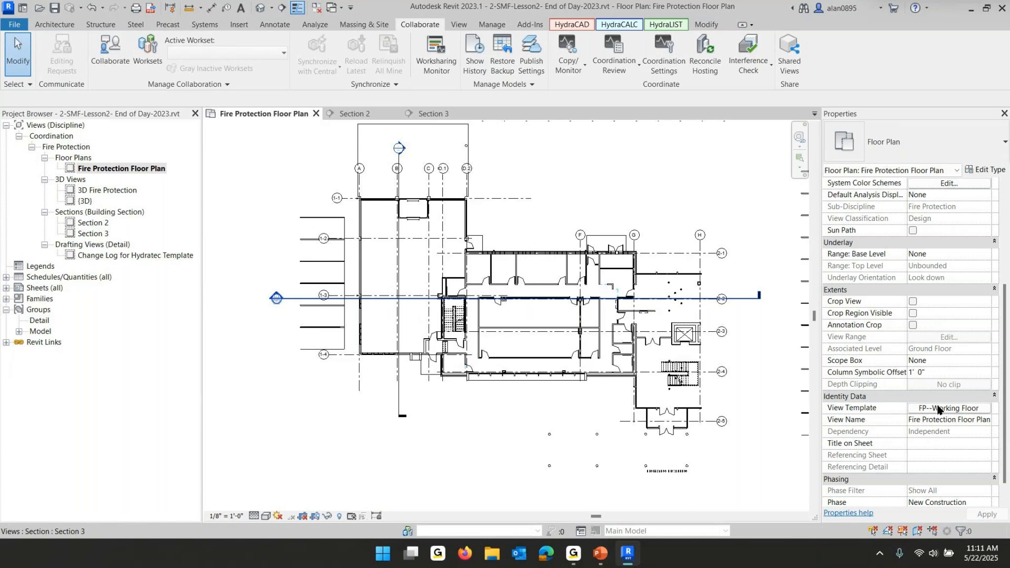
Turn on Underlay for the linked architectural model in the FP--Working Floor template's Revit link overrides
click(936, 410)
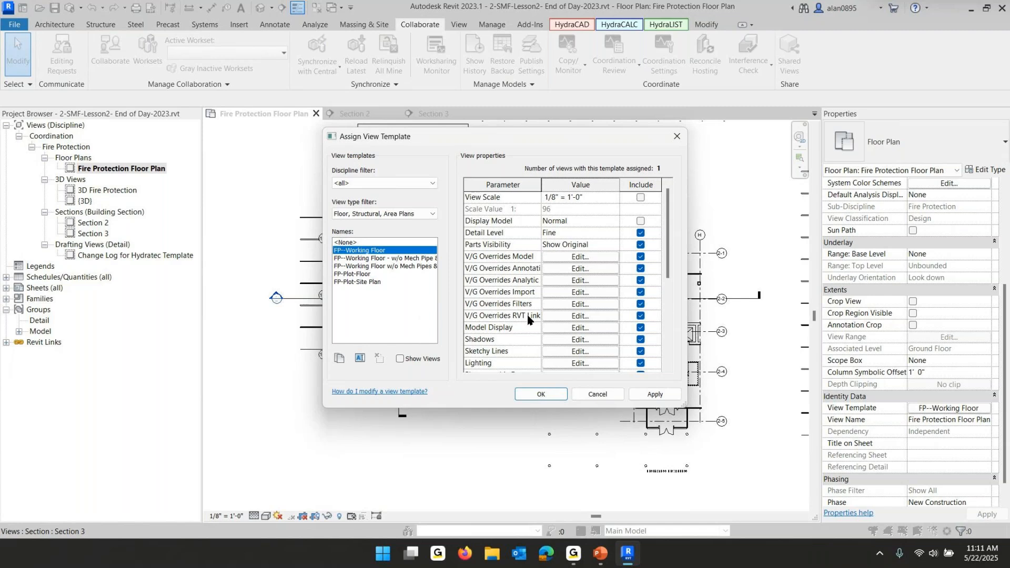
click(598, 318)
click(602, 207)
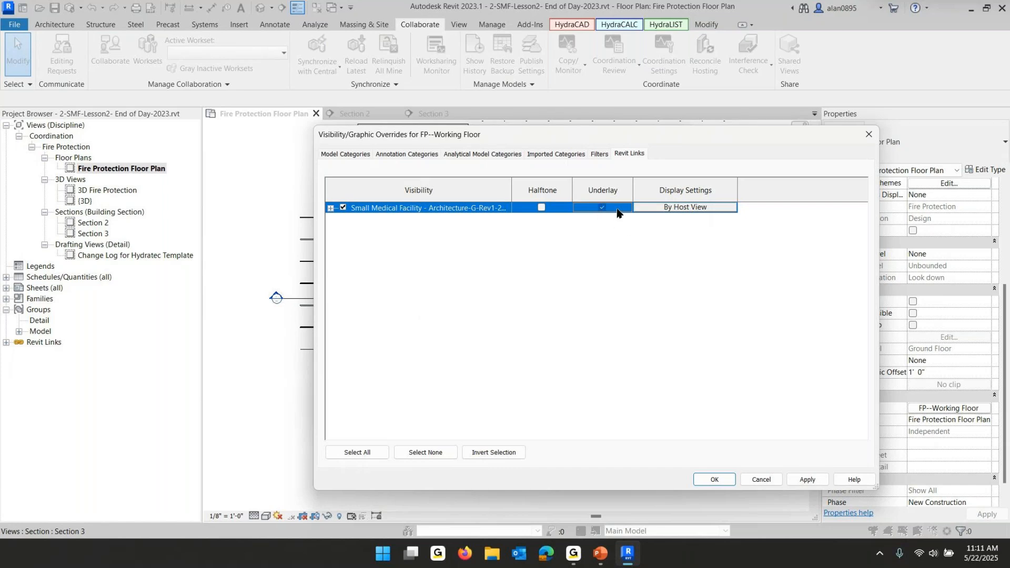
click(714, 479)
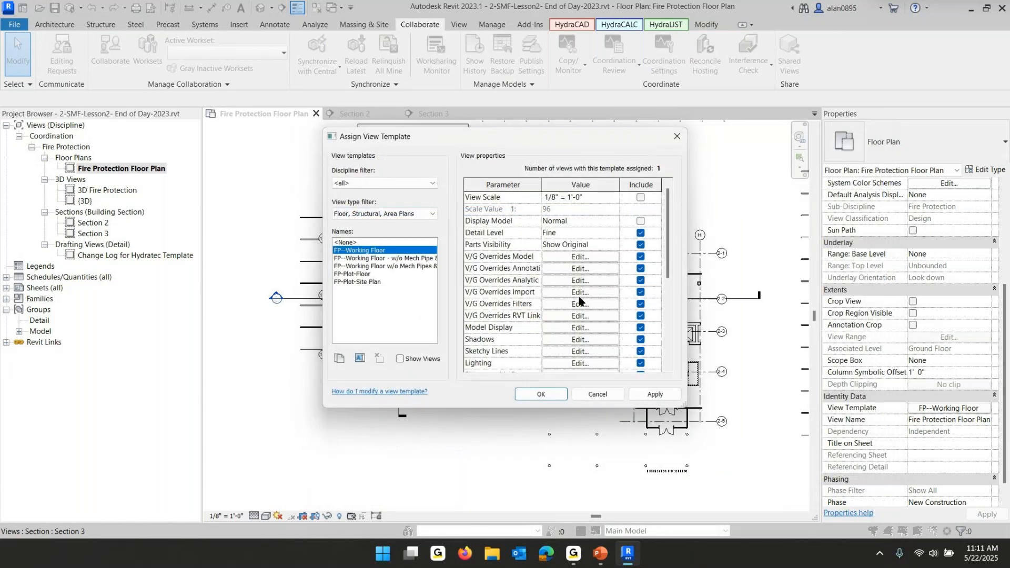
Set the template's view range top offset to 13 ft 4 in and the view depth offset to 0
scroll(587, 279, down, 2)
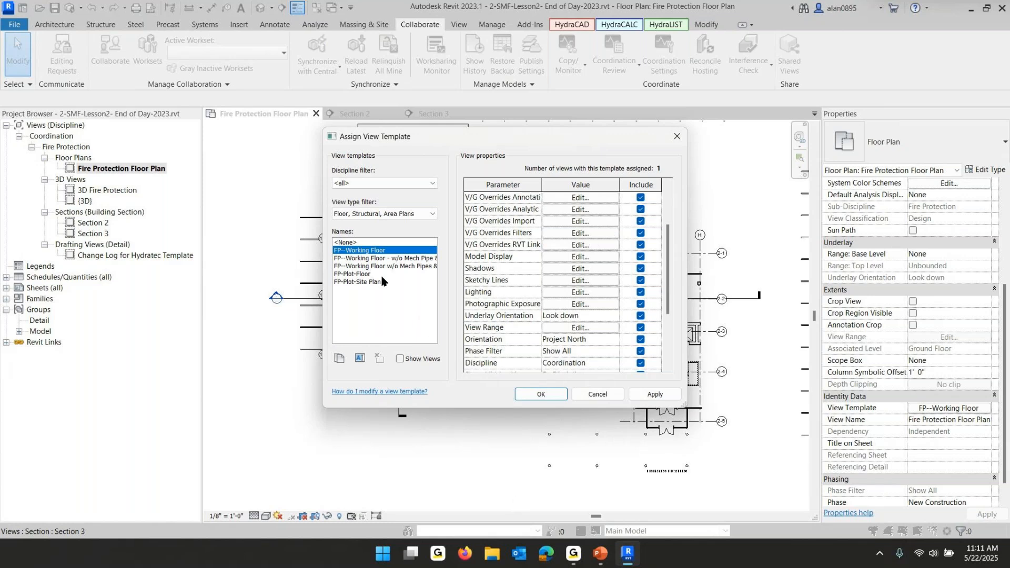
click(579, 328)
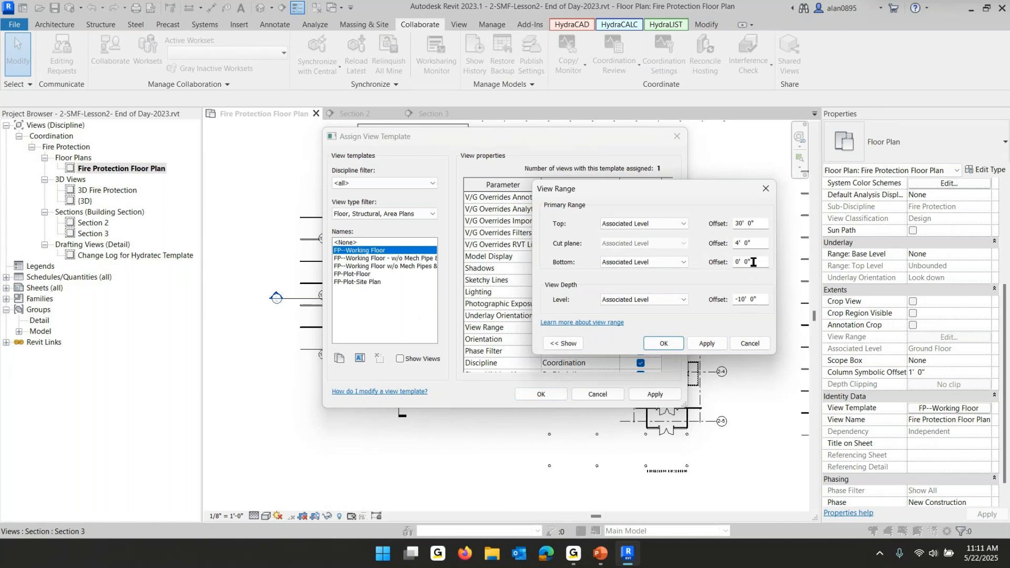
double_click(747, 261)
click(757, 223)
double_click(757, 223)
text(13 4)
click(759, 299)
text(0)
click(662, 343)
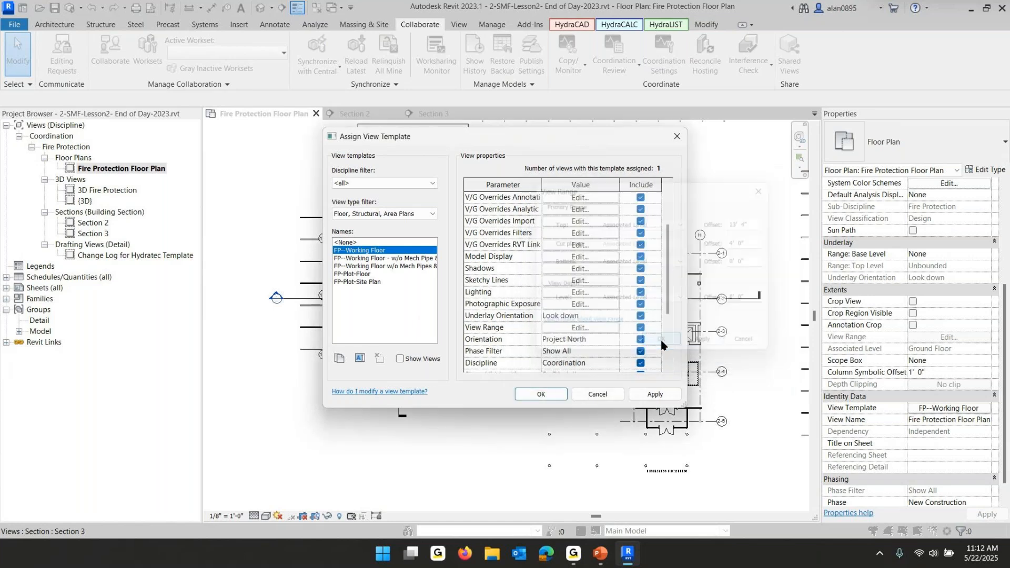
click(536, 395)
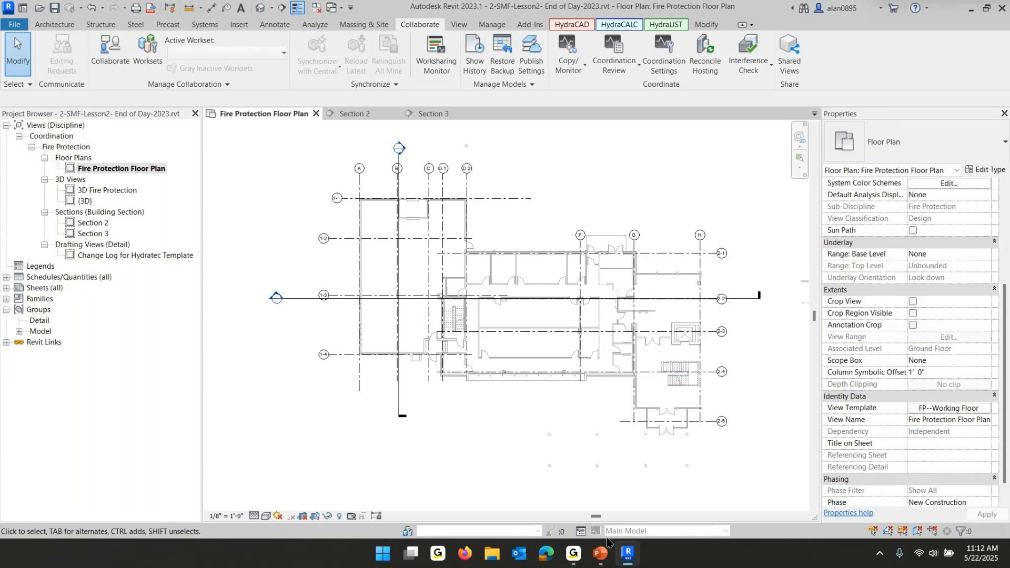
Switch to the PowerPoint lesson slides and advance to the slide on creating working views
click(598, 554)
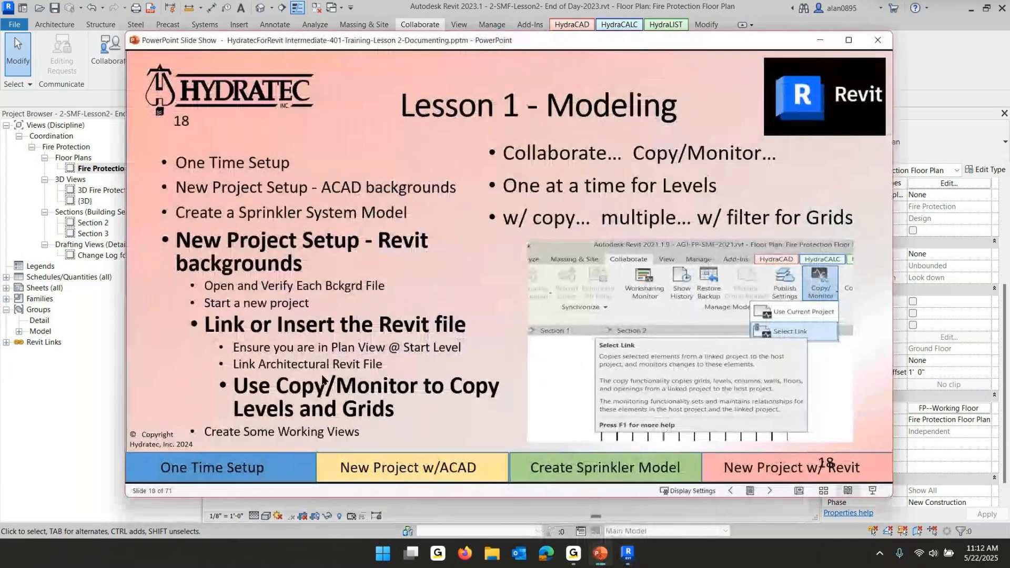
click(363, 411)
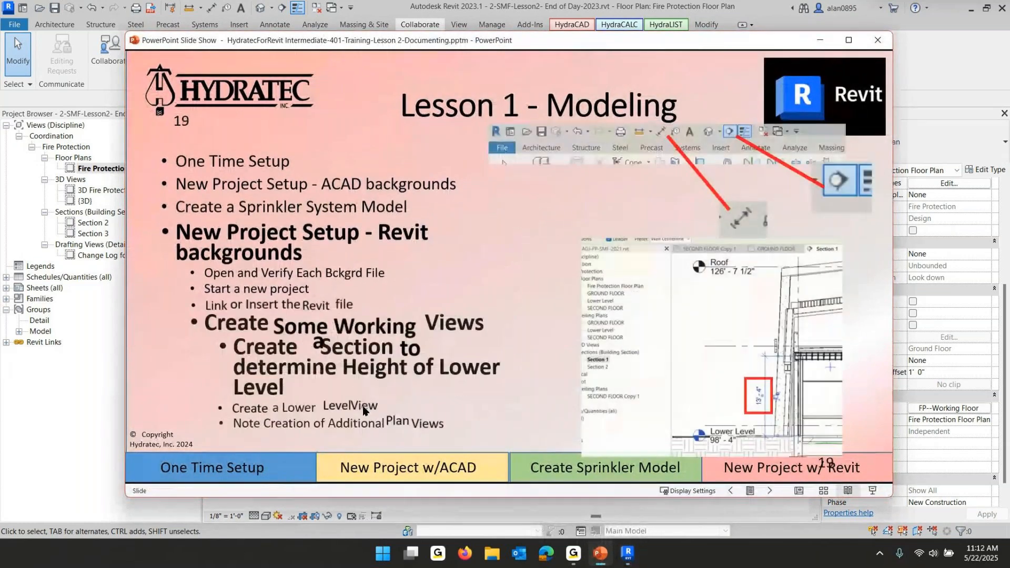
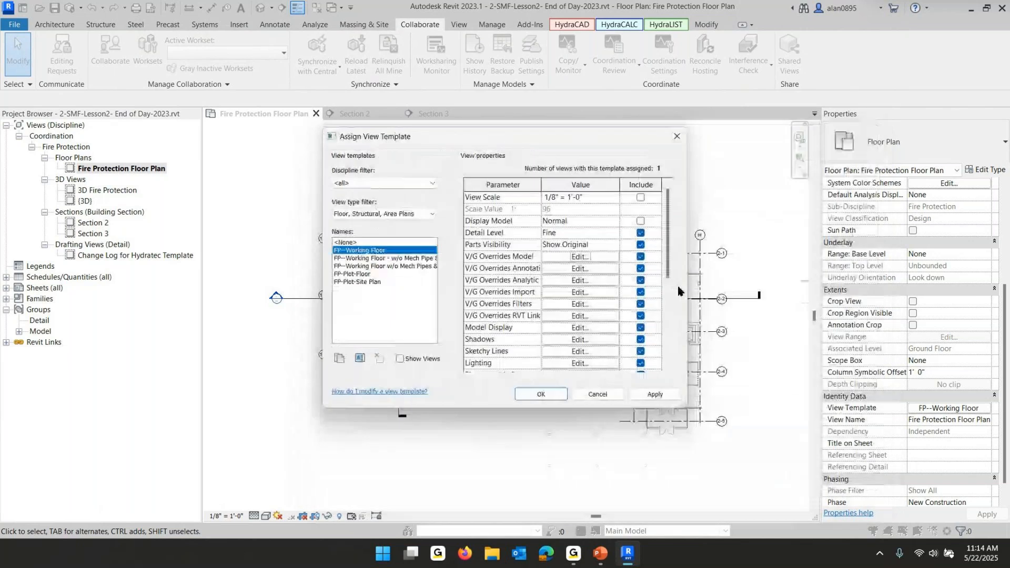
Apply the edited view range to the FP--Working Floor template and close the View Range dialog
click(552, 258)
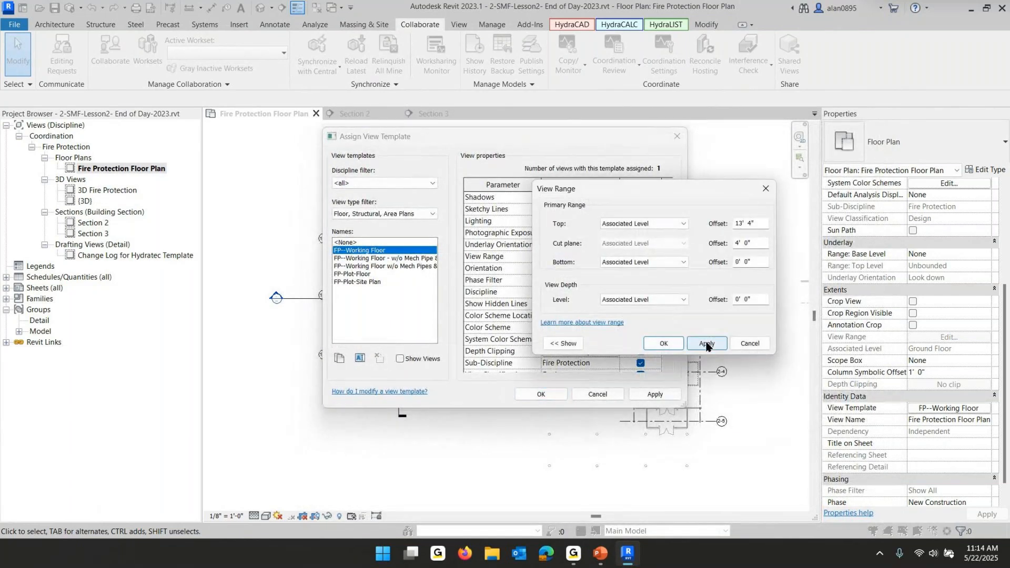
click(709, 345)
click(664, 343)
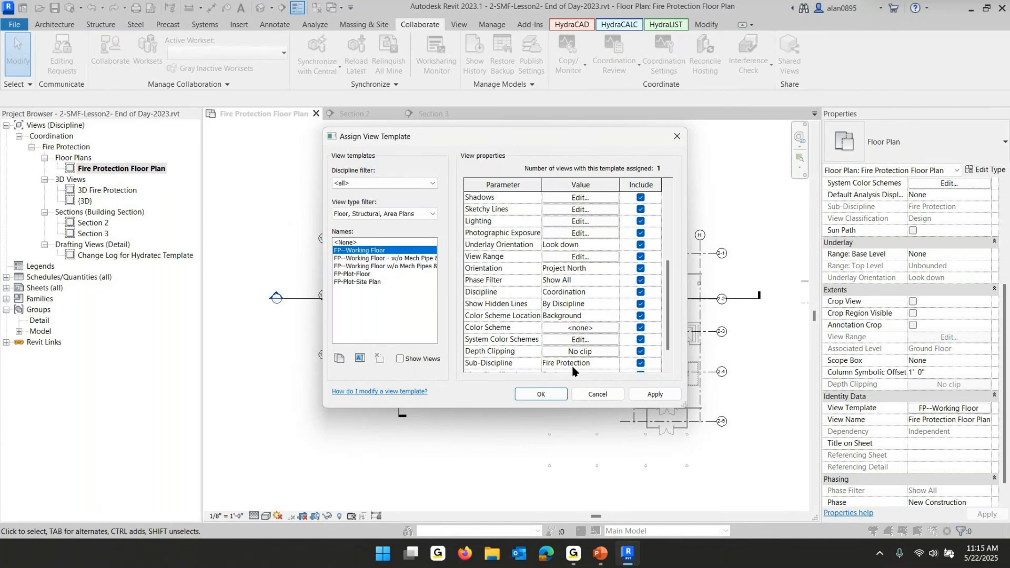
Check the View Range Include setting in the template parameters and confirm the FP--Working Floor template assignment
scroll(583, 263, down, 1)
scroll(568, 321, up, 5)
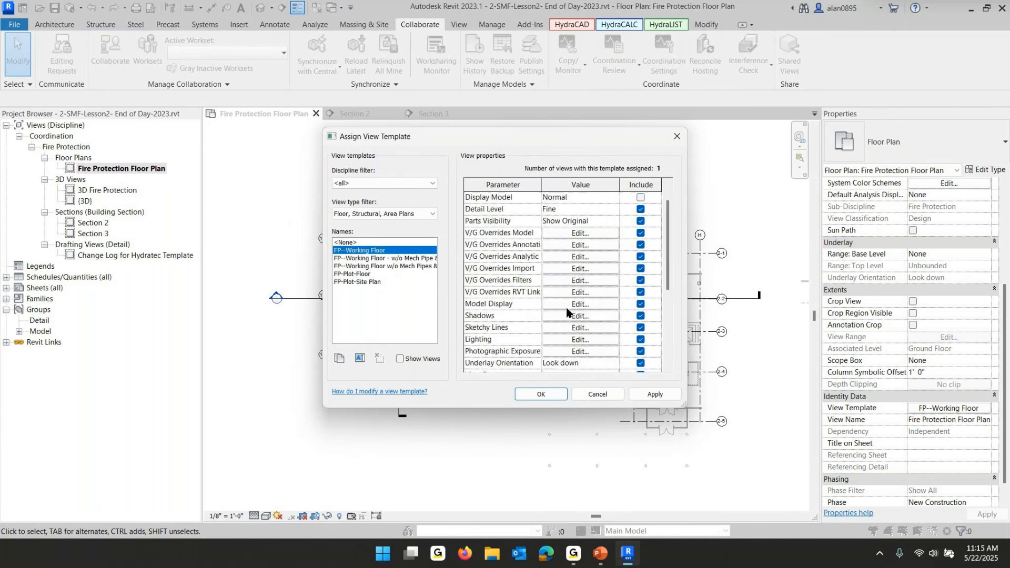
scroll(565, 308, up, 1)
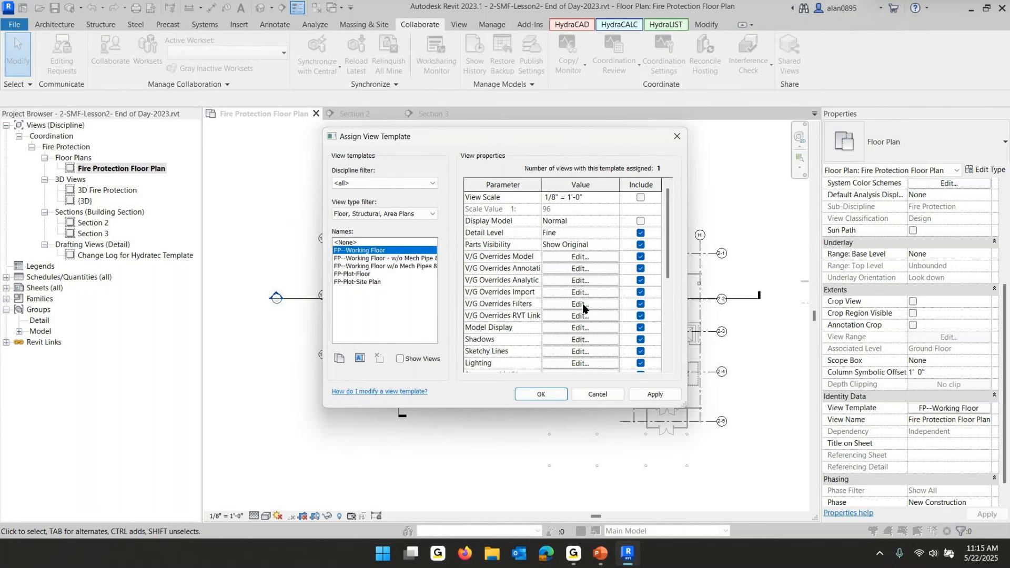
scroll(584, 308, down, 3)
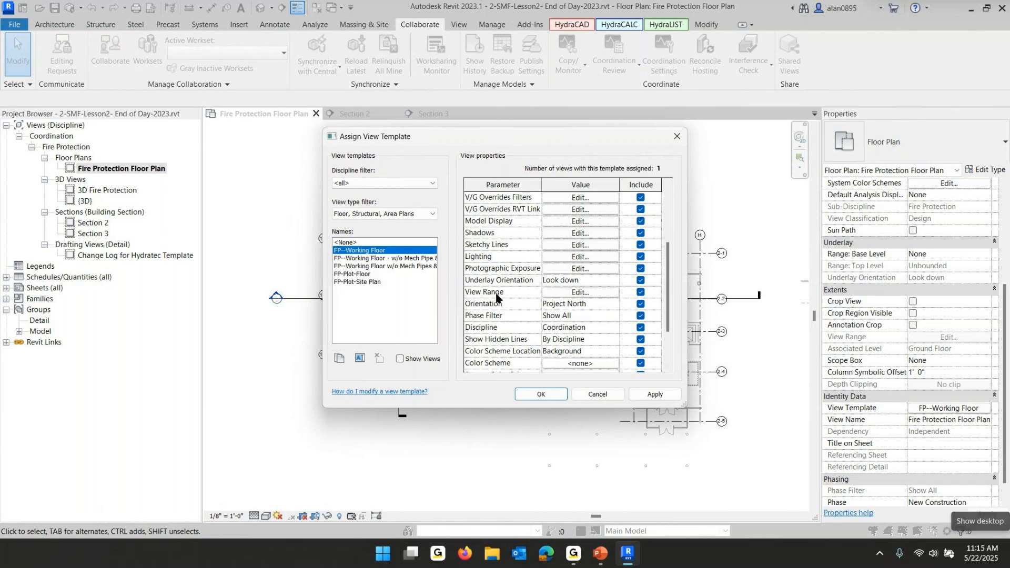
click(641, 292)
click(641, 292)
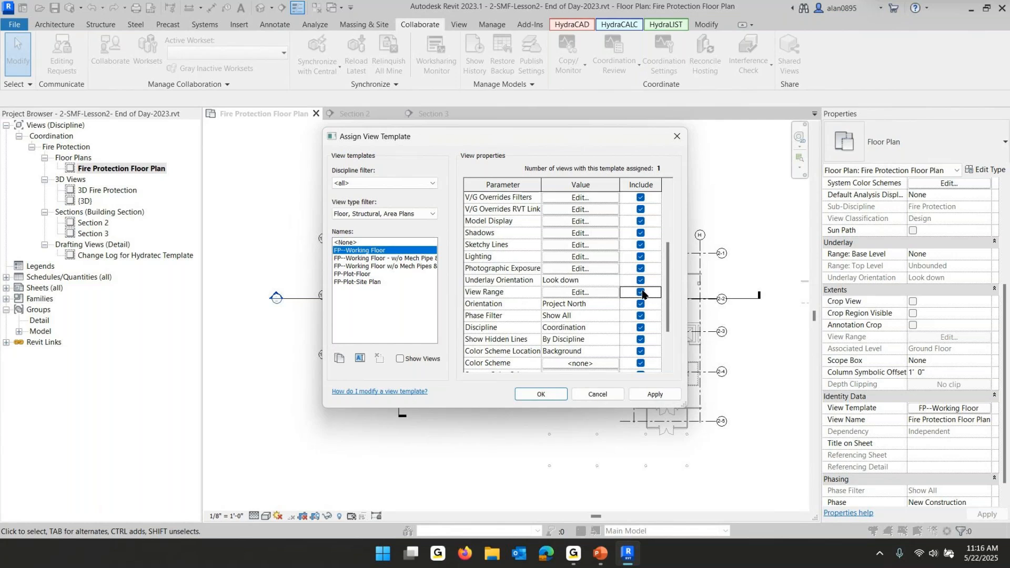
click(641, 292)
click(641, 292)
click(641, 292)
click(641, 293)
click(531, 397)
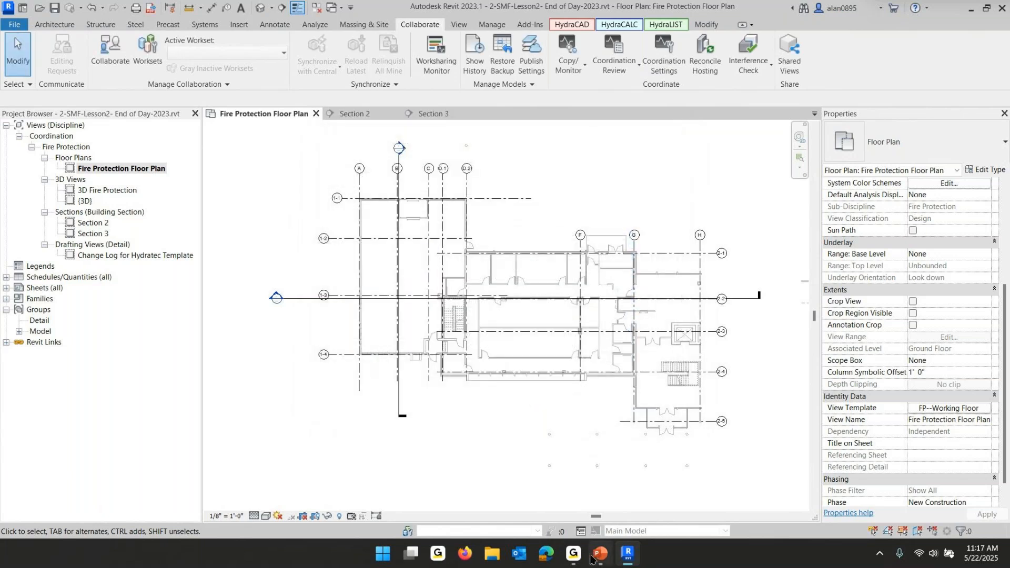
View the working views slide in the lesson presentation, then return to Revit
click(606, 559)
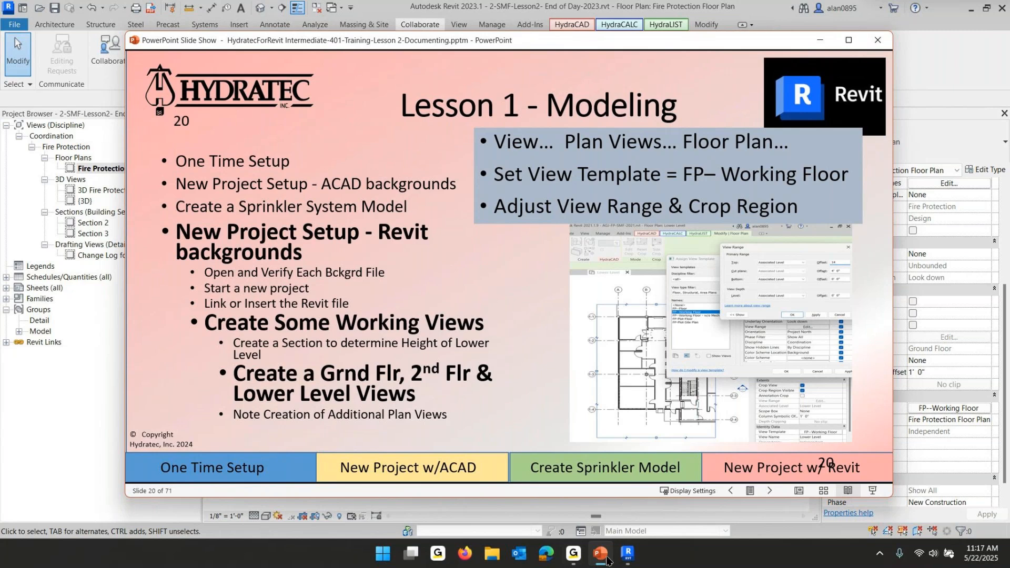
mouse_move(601, 559)
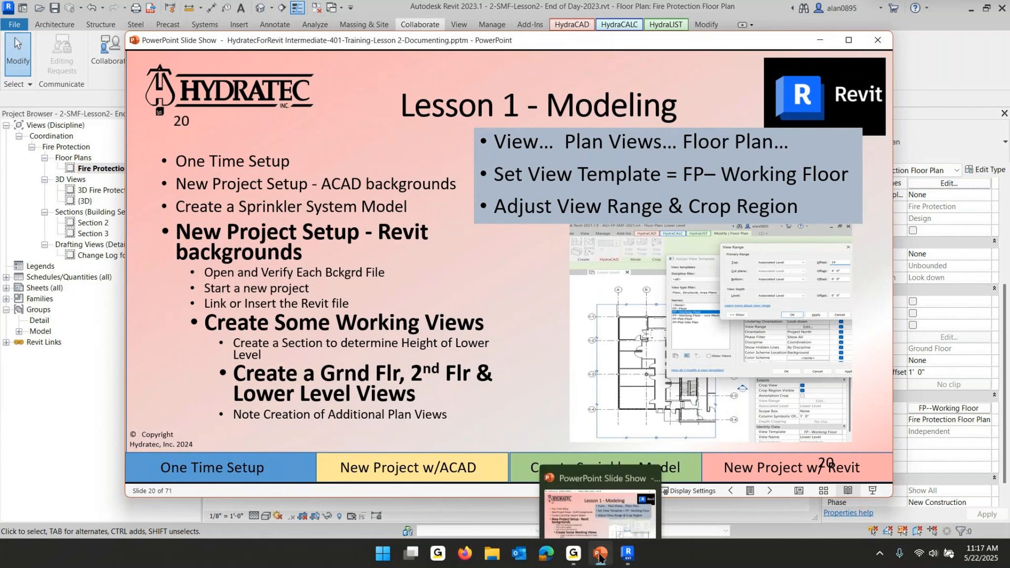
click(627, 554)
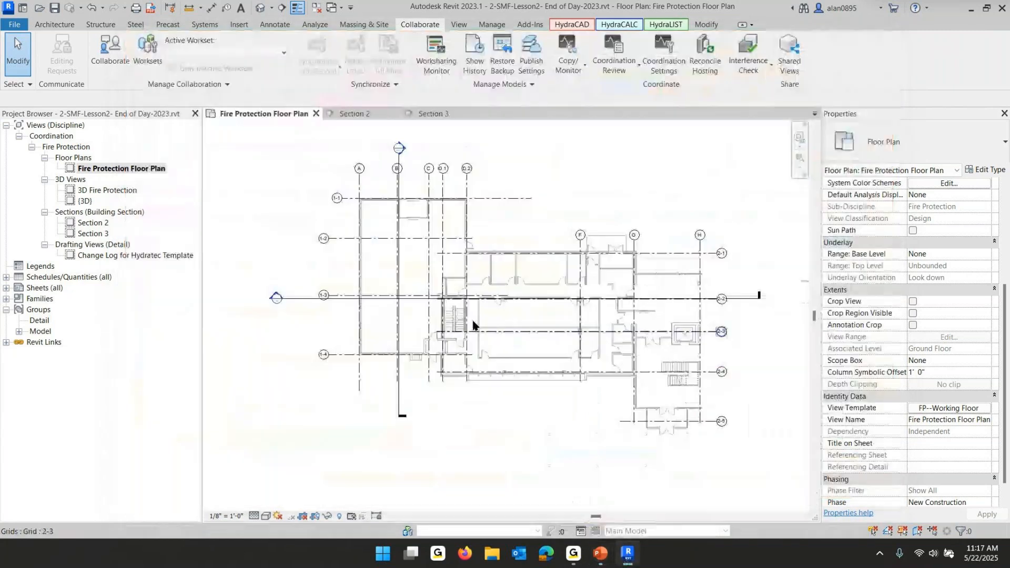
Create new floor plans for Ground Floor, Lower Level and SECOND FLOOR, allowing duplicate views
click(458, 26)
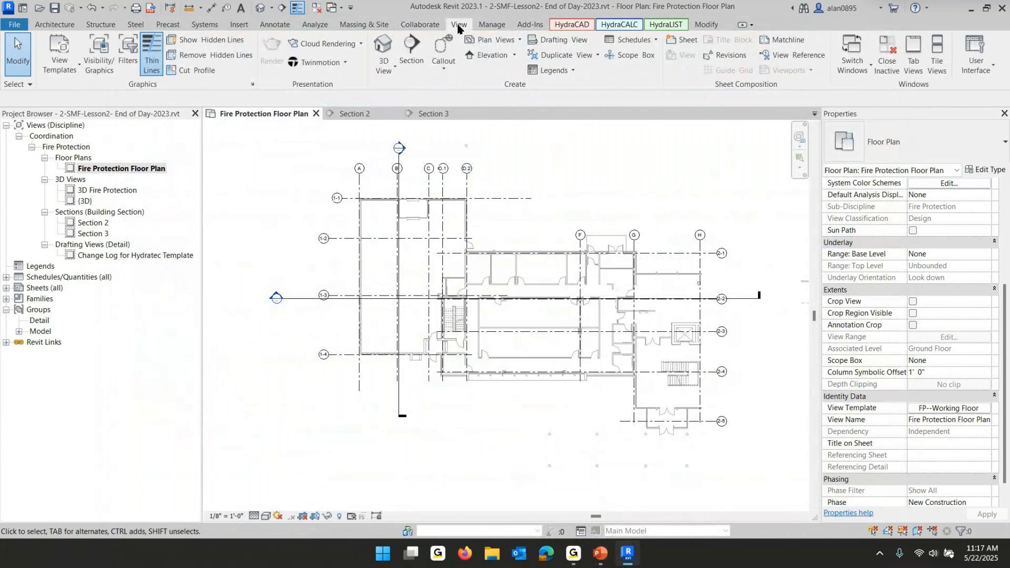
click(514, 41)
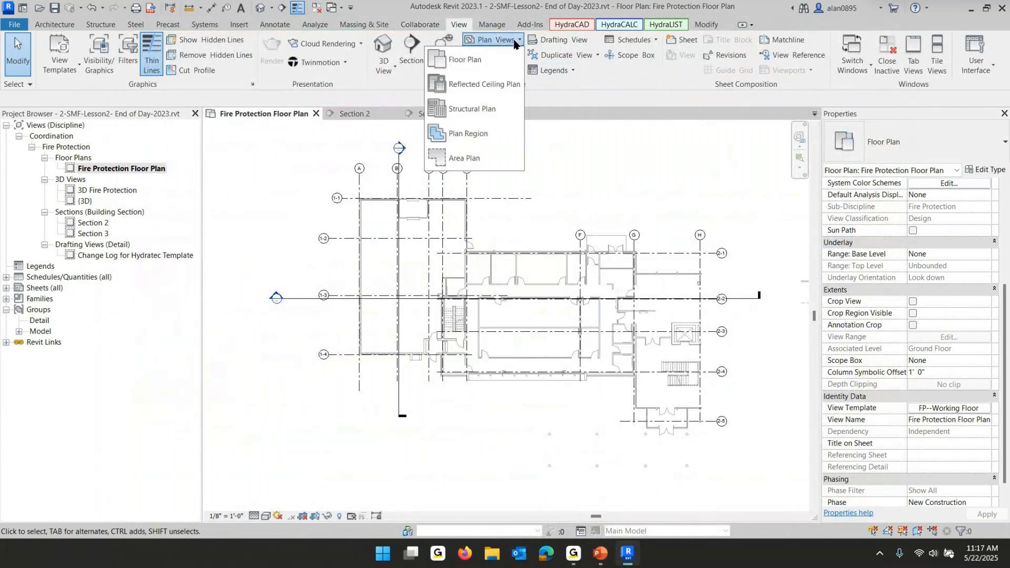
click(458, 60)
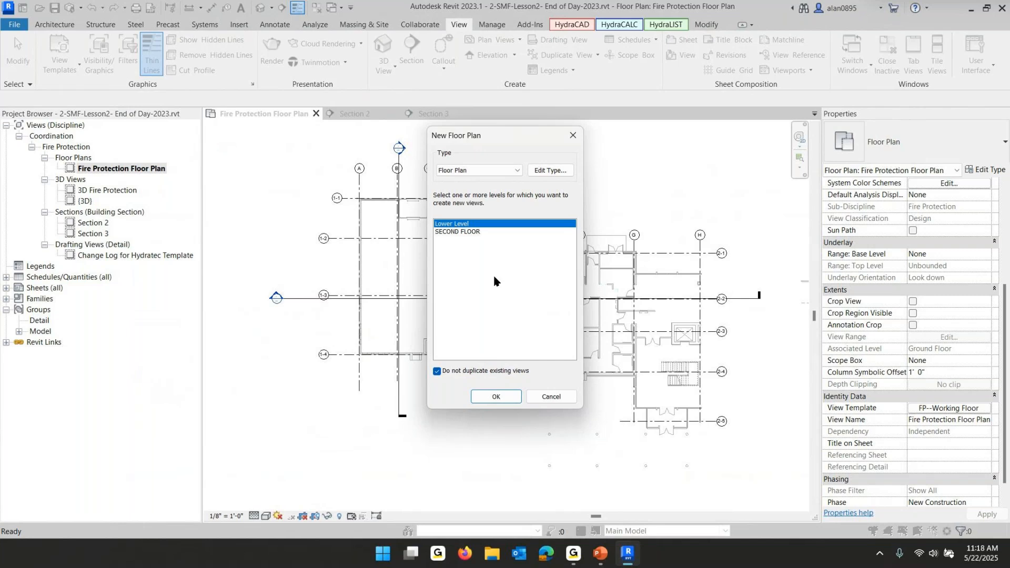
click(438, 372)
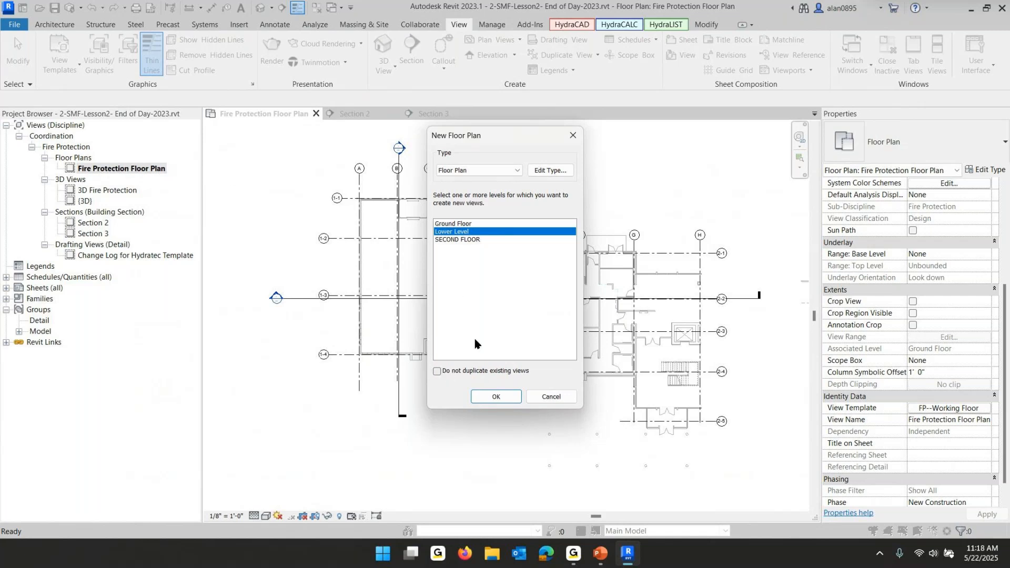
click(447, 224)
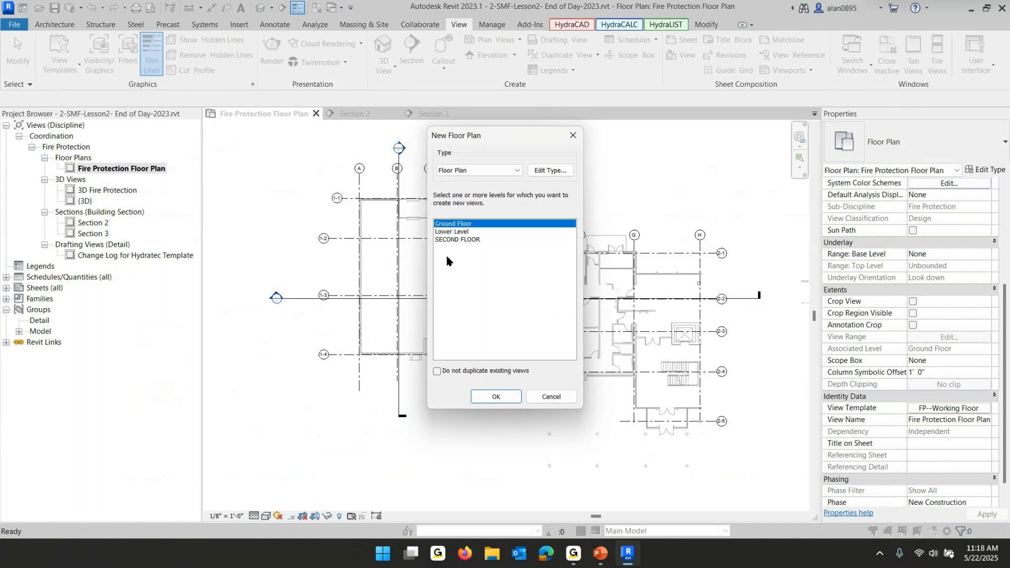
shift+click(453, 240)
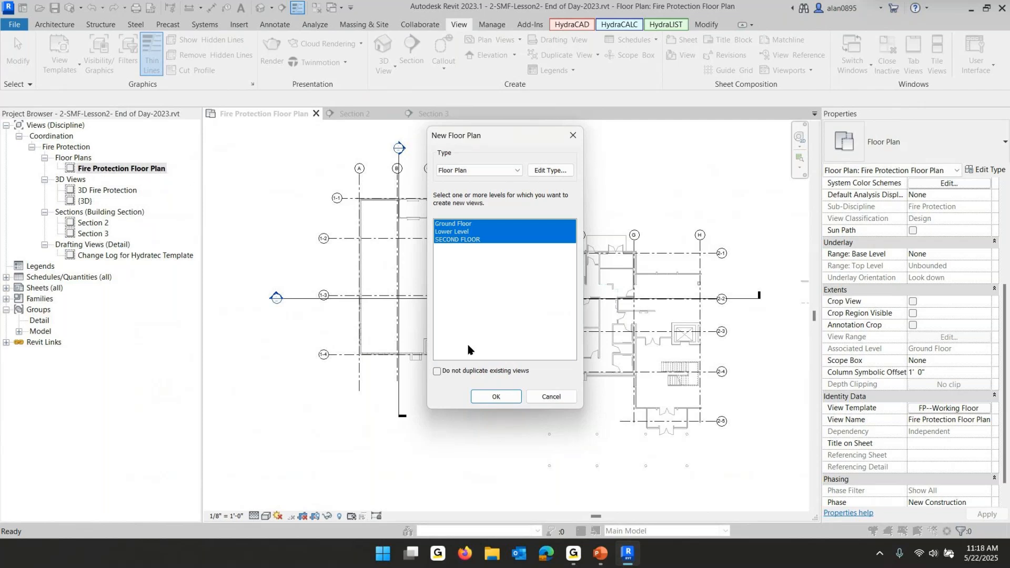
click(503, 397)
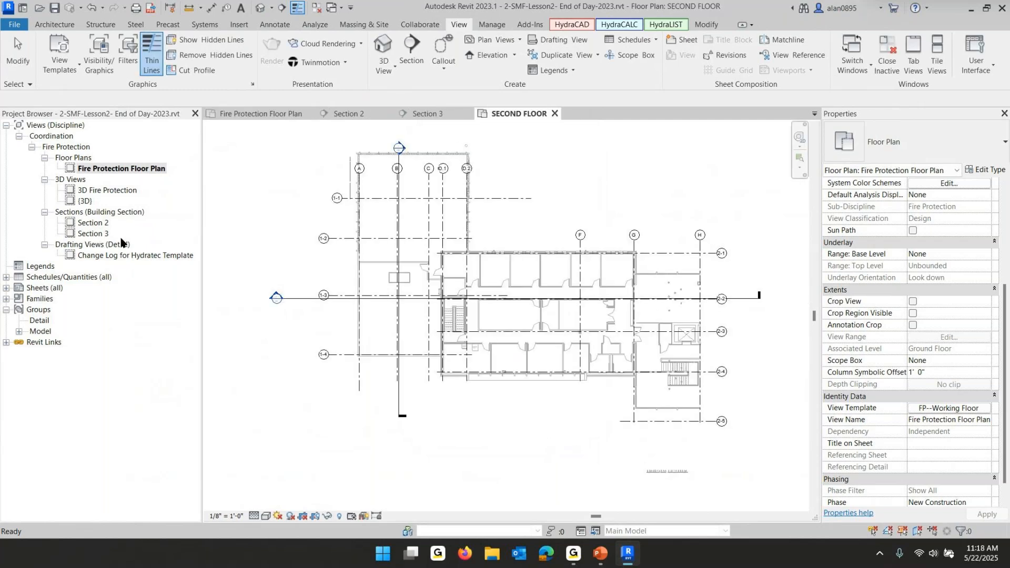
Open the new Ground Floor, Lower Level and SECOND FLOOR plan views from the project browser
click(95, 180)
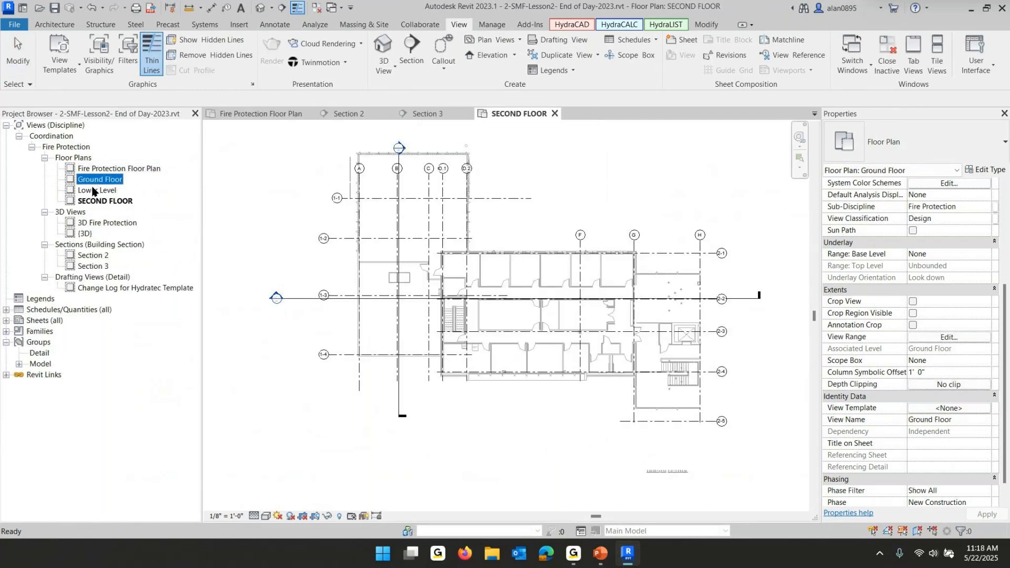
click(92, 191)
click(103, 200)
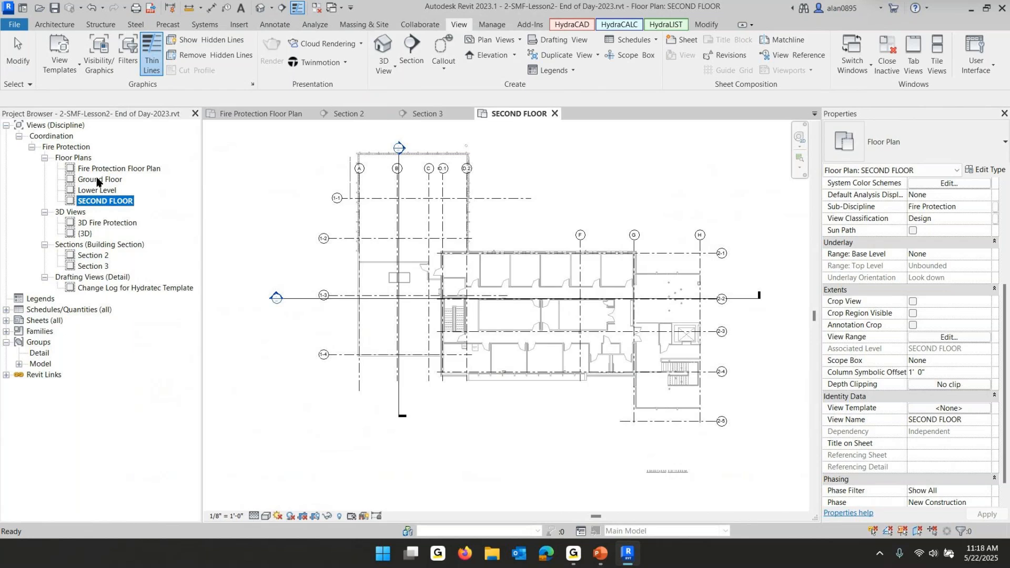
double_click(97, 181)
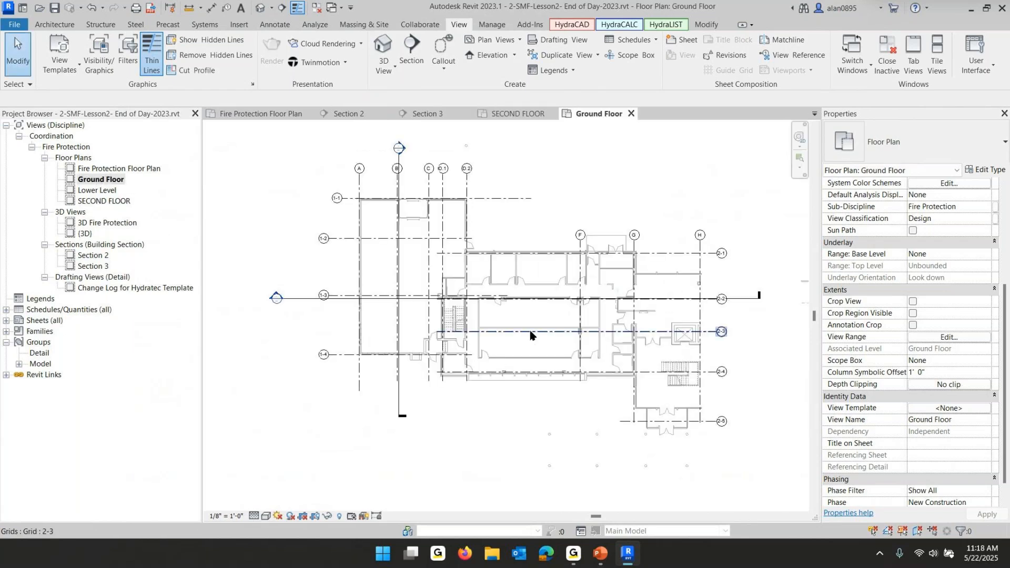
double_click(95, 191)
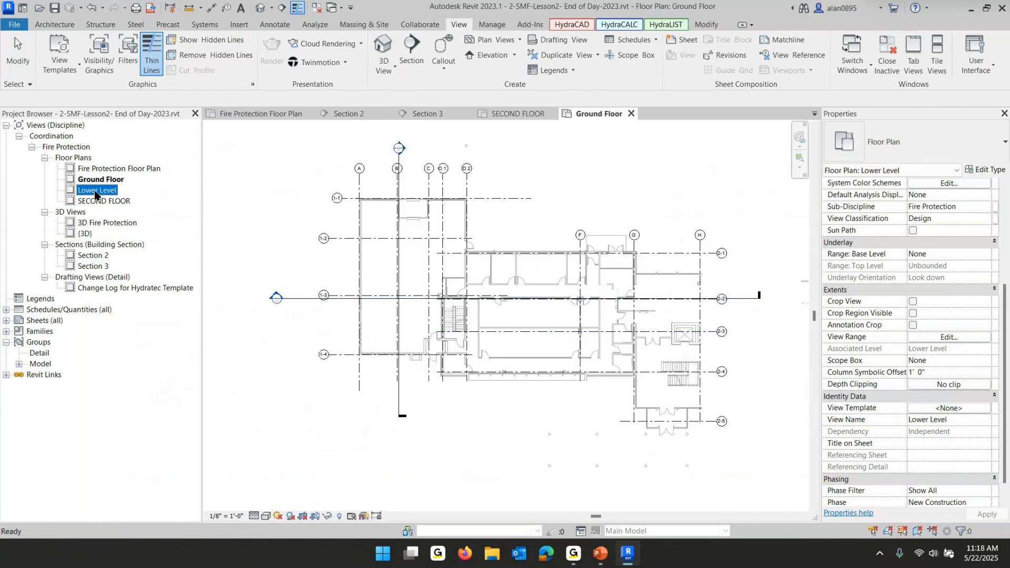
double_click(91, 201)
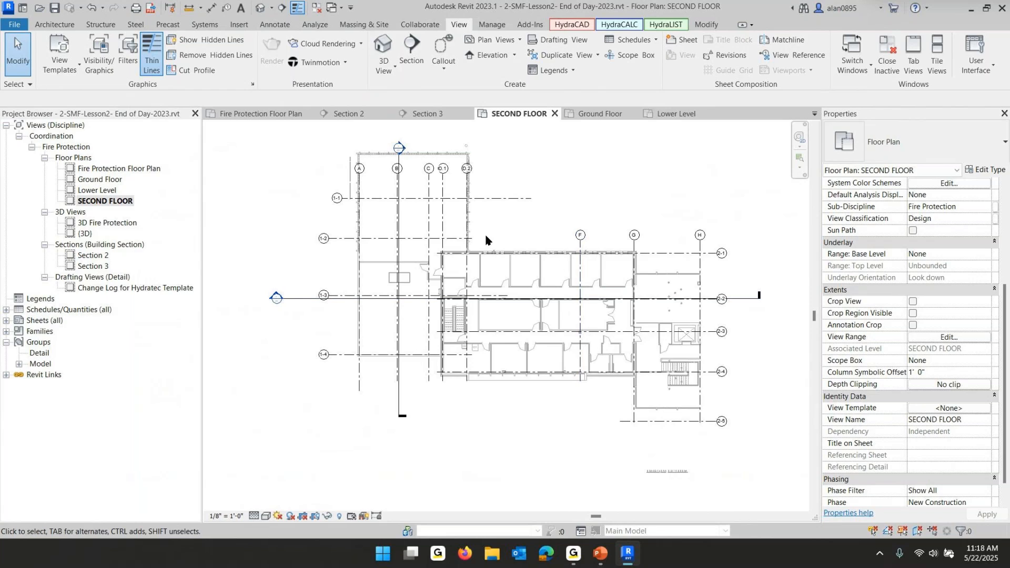
double_click(105, 182)
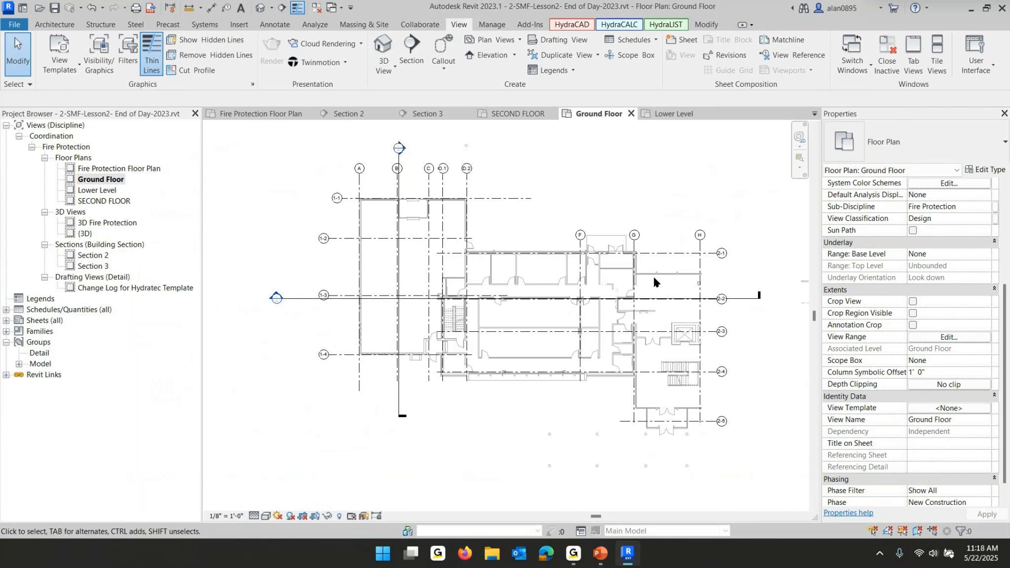
Review the lesson slide on creating working views and return to the Ground Floor plan
click(603, 564)
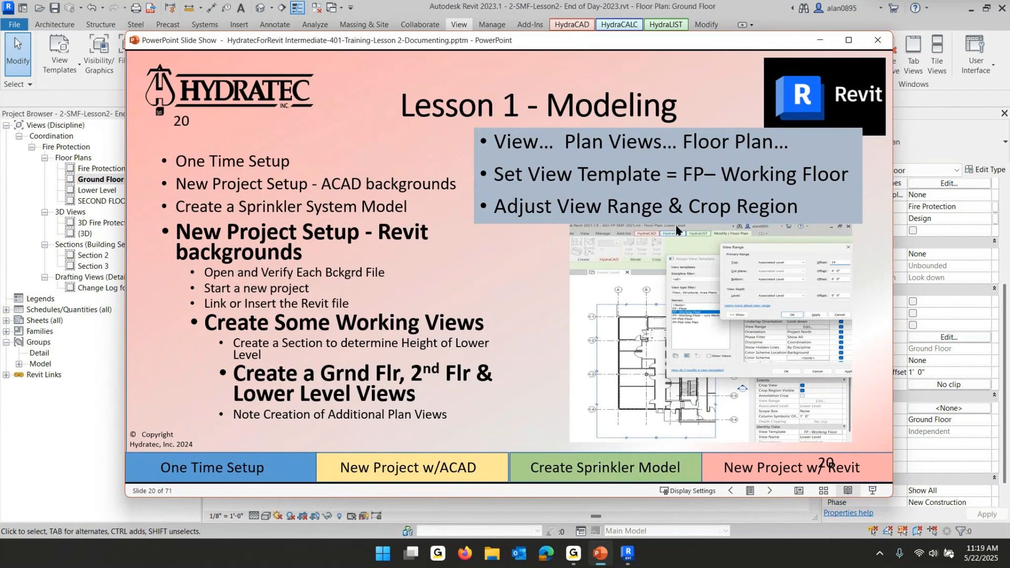
click(102, 400)
click(89, 180)
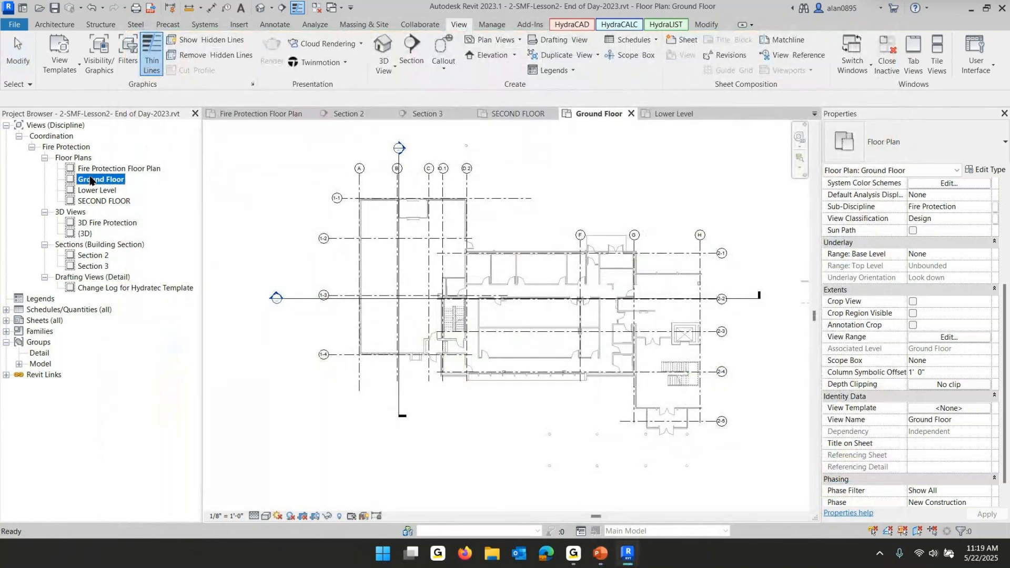
Turn on Crop View and Crop Region Visible for the Ground Floor plan
double_click(90, 177)
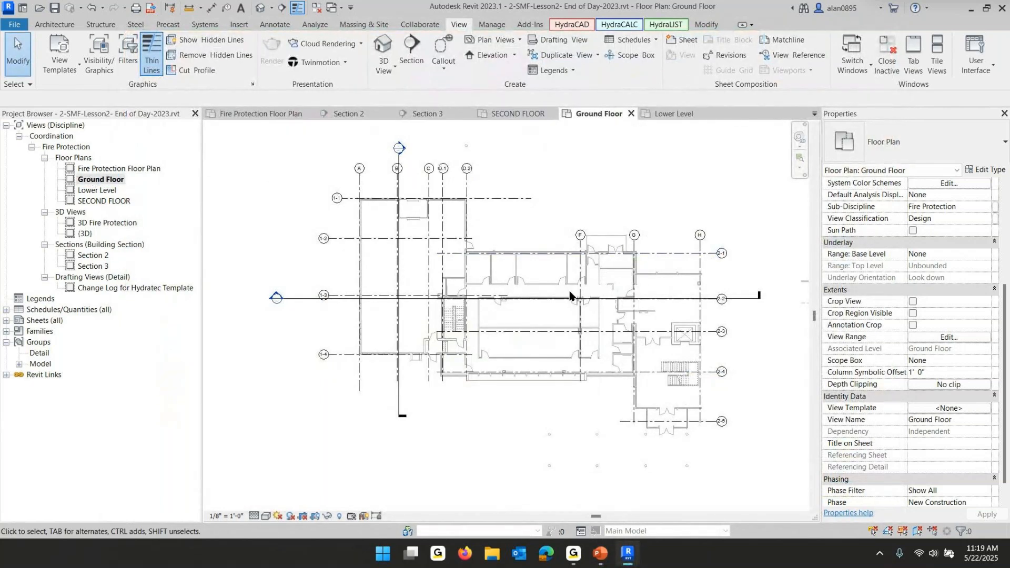
scroll(839, 284, down, 1)
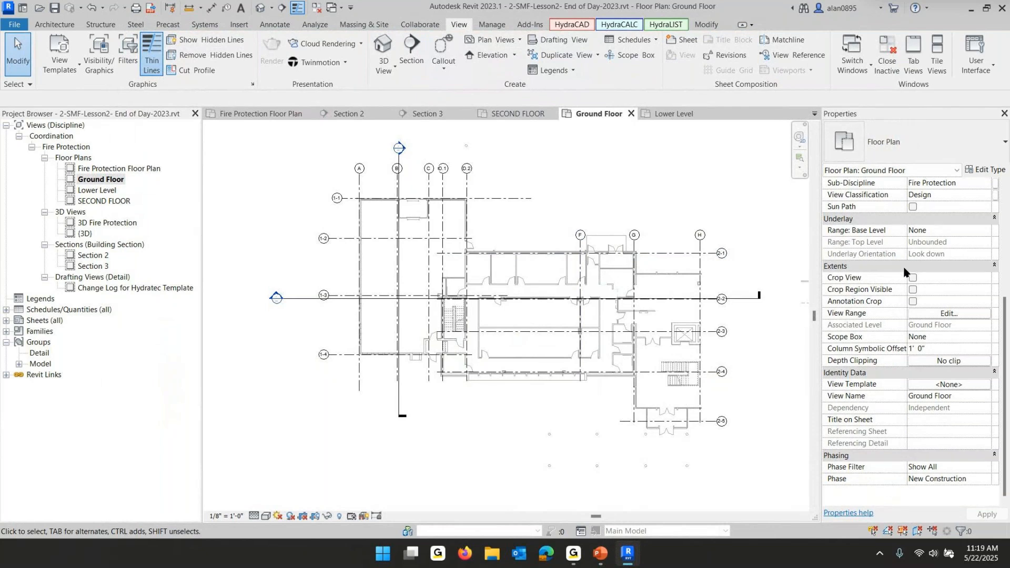
scroll(917, 310, up, 4)
scroll(917, 310, up, 2)
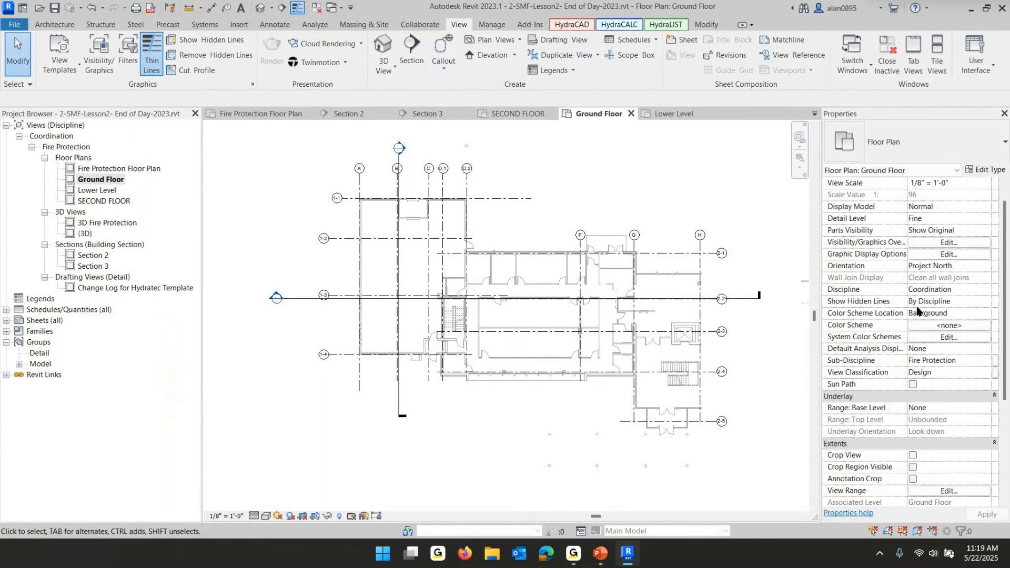
click(912, 456)
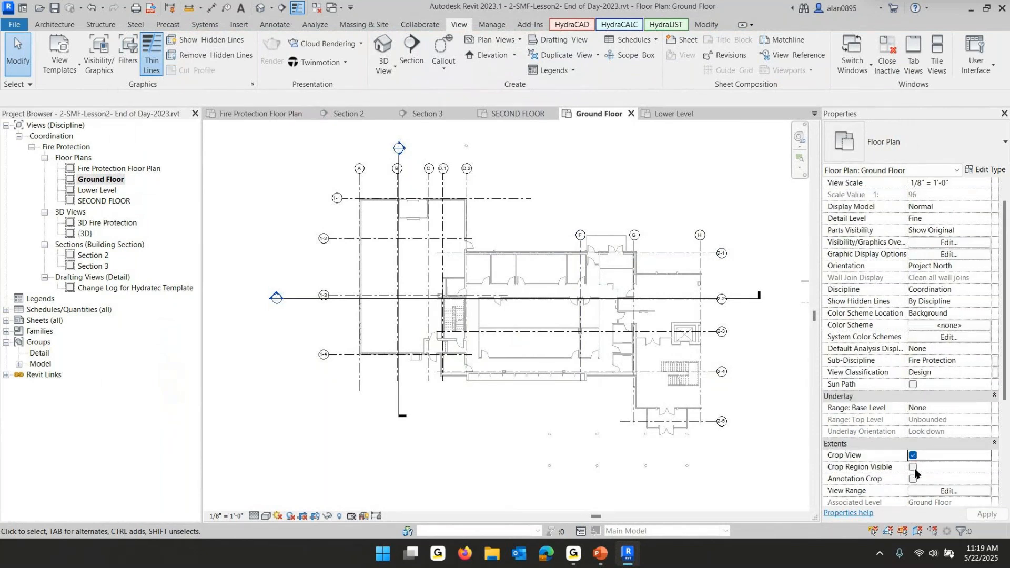
click(912, 467)
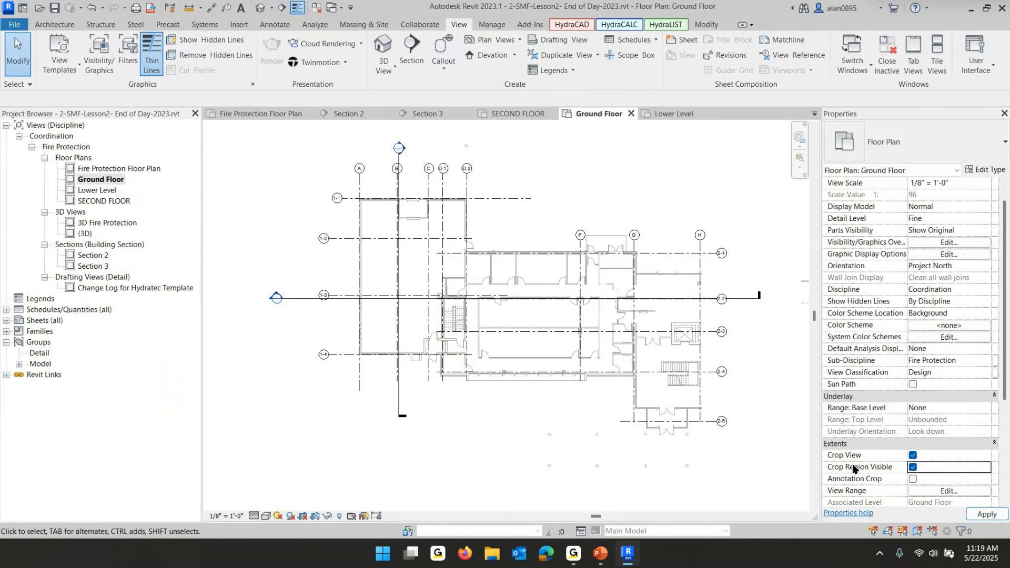
Tighten the Ground Floor crop region around the building by moving each of its four edges inward
scroll(532, 383, down, 2)
scroll(534, 392, down, 2)
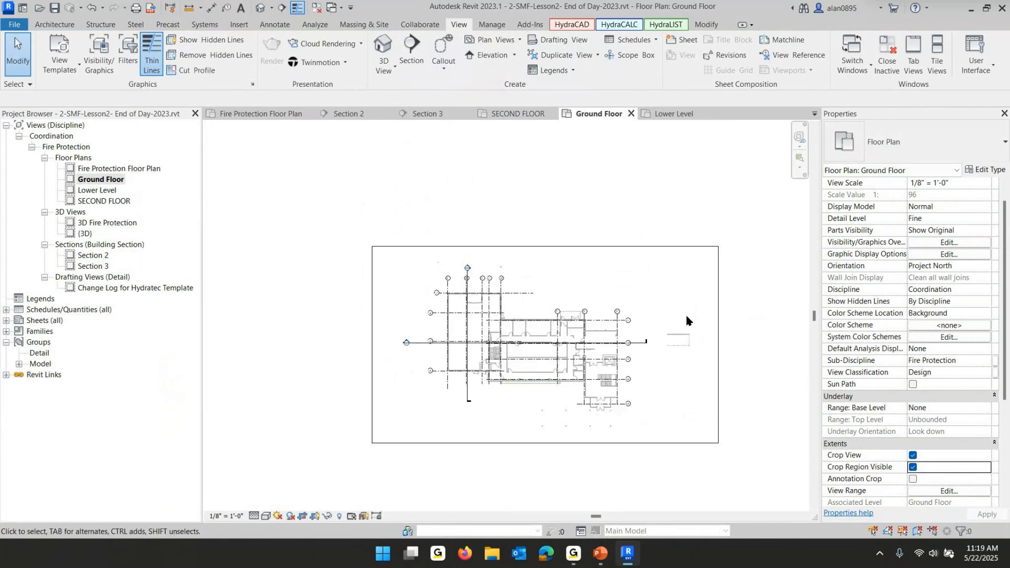
click(719, 302)
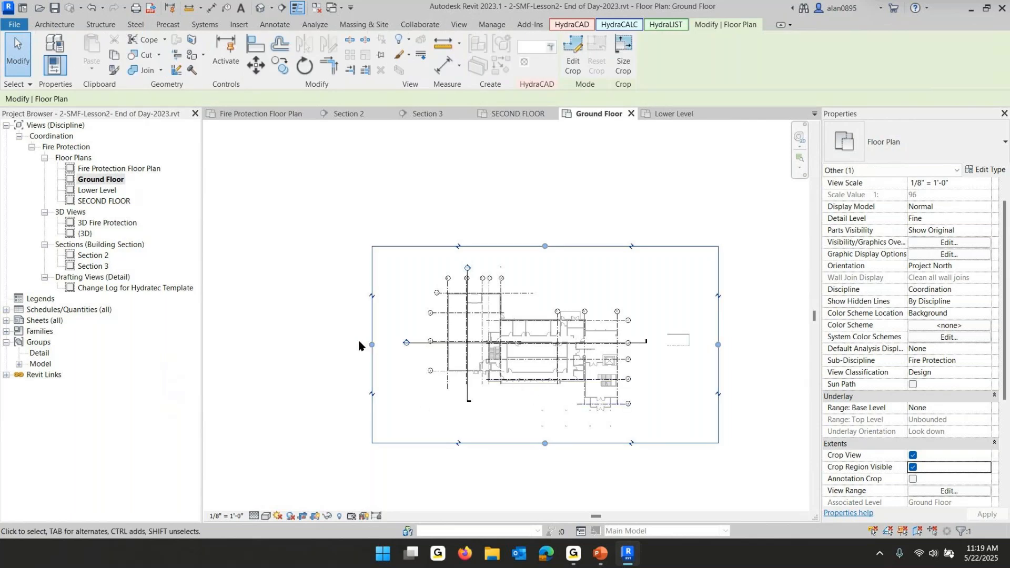
drag(372, 345, 485, 350)
drag(601, 248, 613, 329)
drag(719, 380, 625, 380)
drag(554, 445, 562, 400)
Hide the crop region in the Ground Floor plan
scroll(535, 374, up, 5)
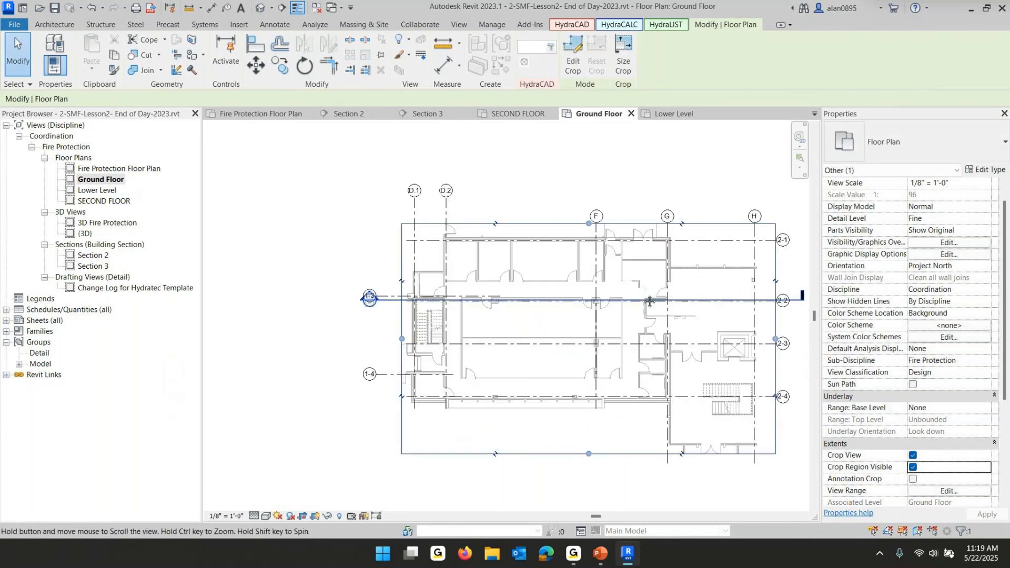
middle_drag(650, 302, 542, 272)
scroll(542, 272, up, 1)
click(758, 207)
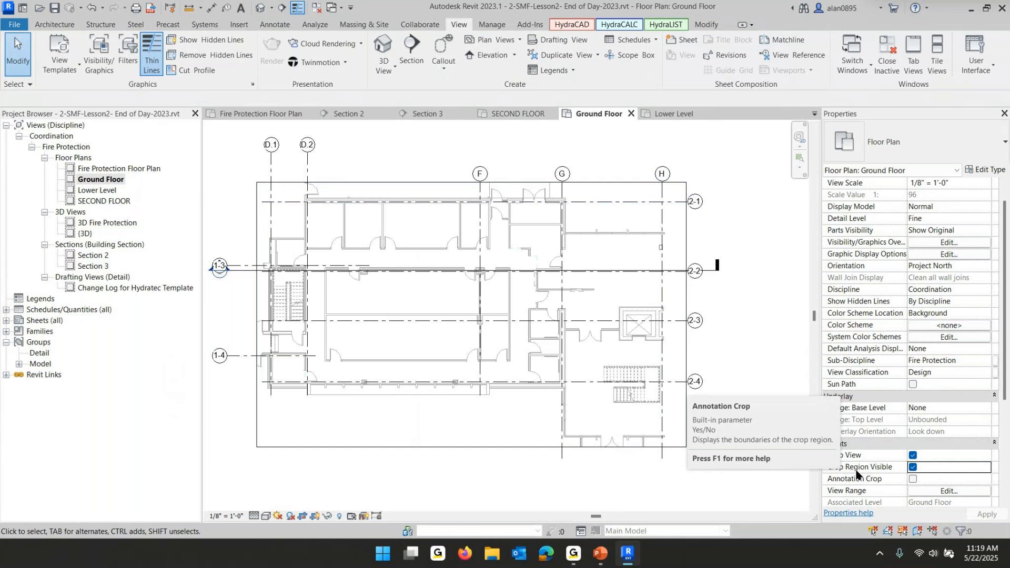
click(913, 467)
scroll(750, 396, down, 4)
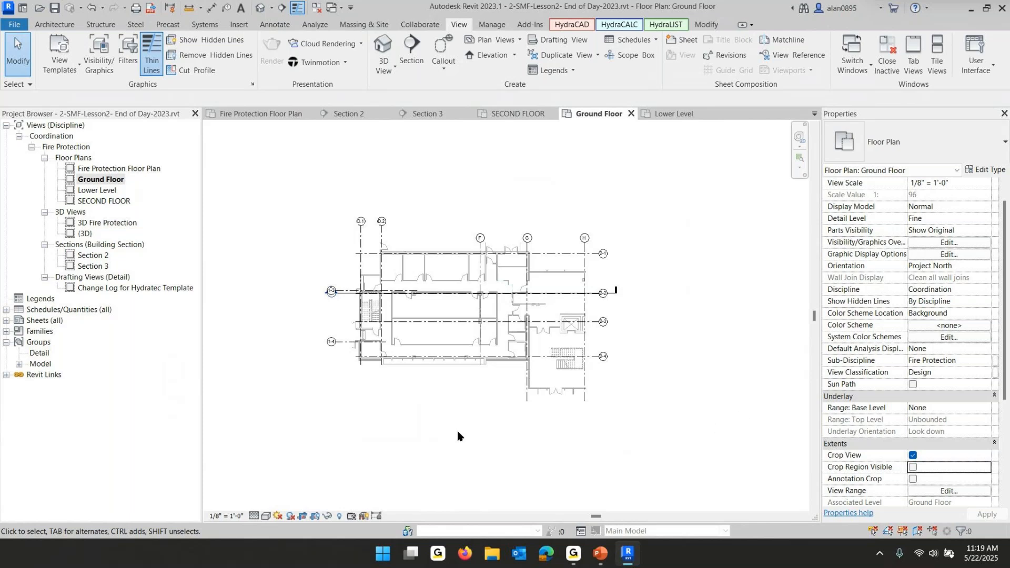
Open the Lower Level floor plan and turn on Crop View and Crop Region Visible
double_click(98, 190)
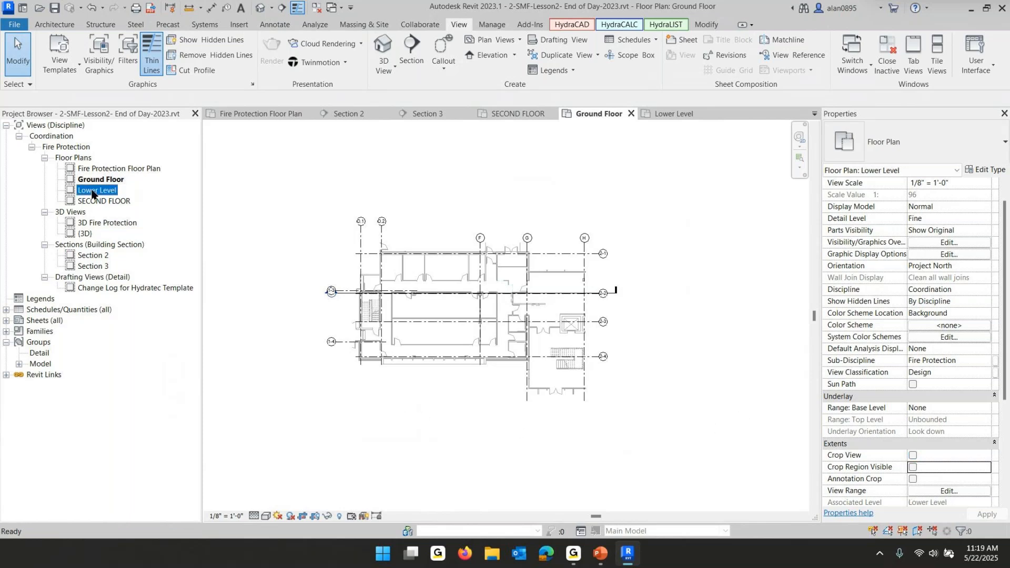
click(913, 456)
click(914, 468)
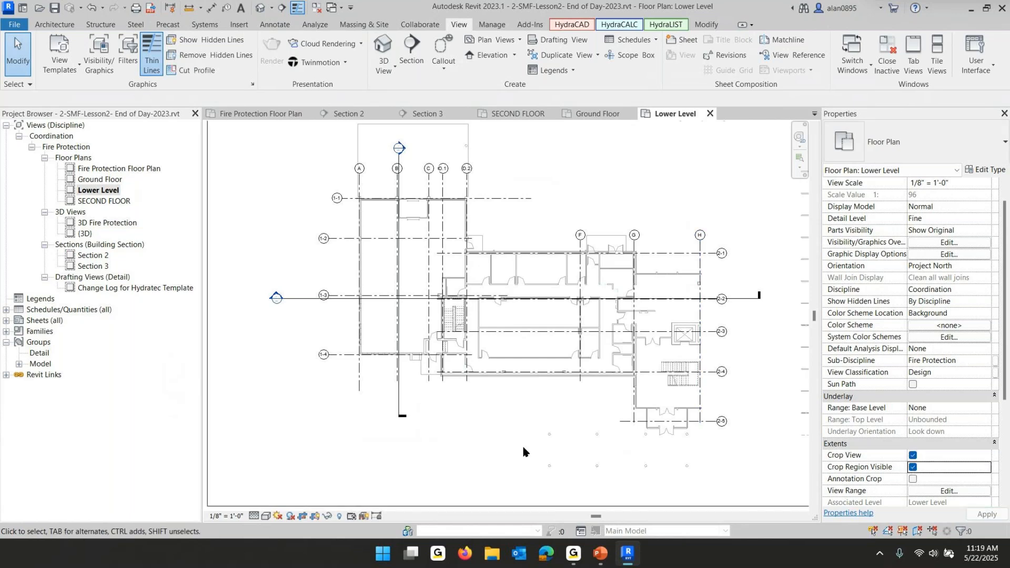
Tighten the Lower Level crop region around the building by moving its four edges inward, then hide the crop region
scroll(522, 444, down, 2)
click(712, 378)
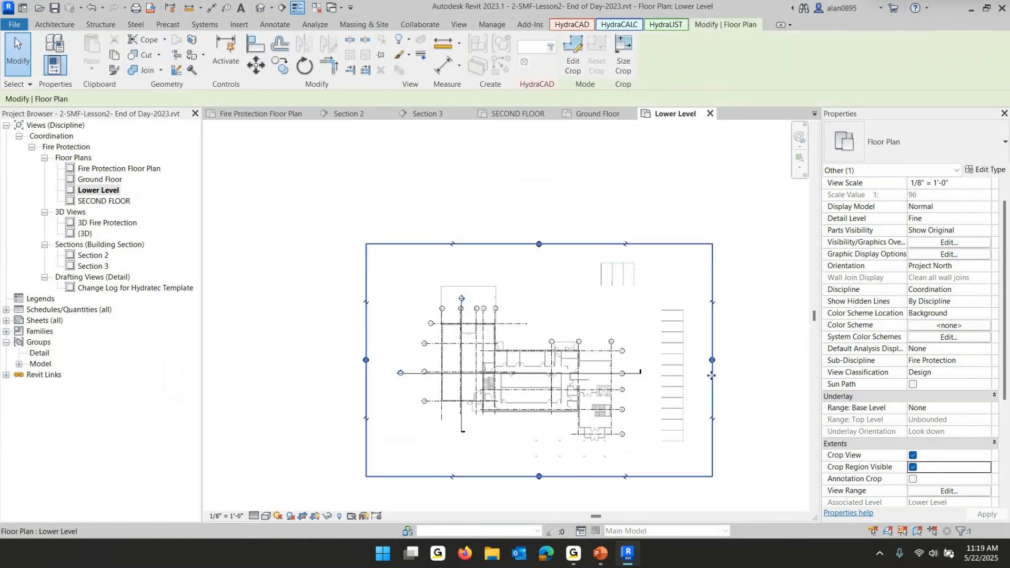
drag(711, 362, 499, 377)
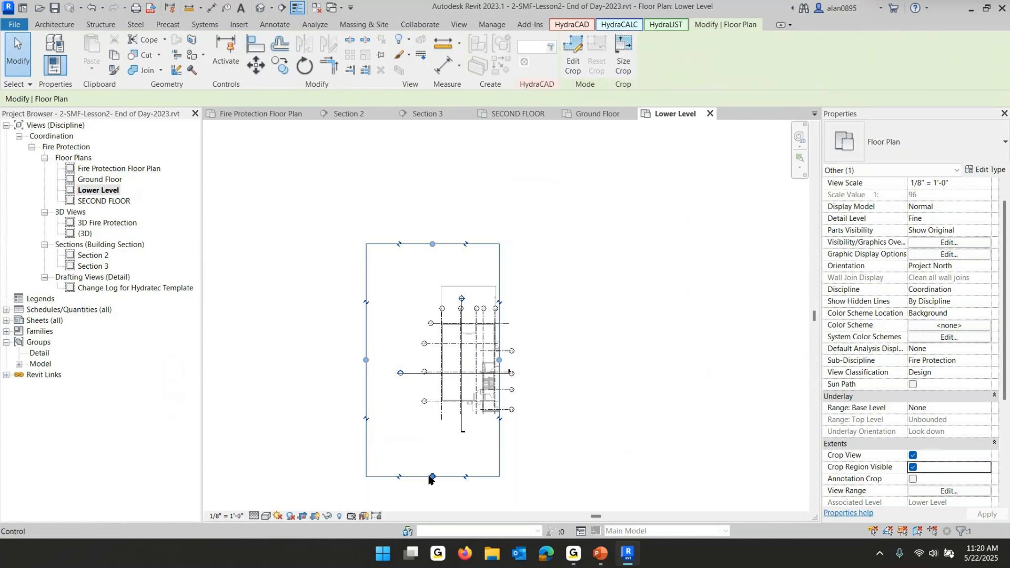
drag(431, 477, 433, 405)
drag(366, 324, 435, 326)
drag(466, 244, 466, 320)
scroll(501, 345, up, 3)
scroll(501, 345, up, 3)
middle_drag(521, 334, 643, 216)
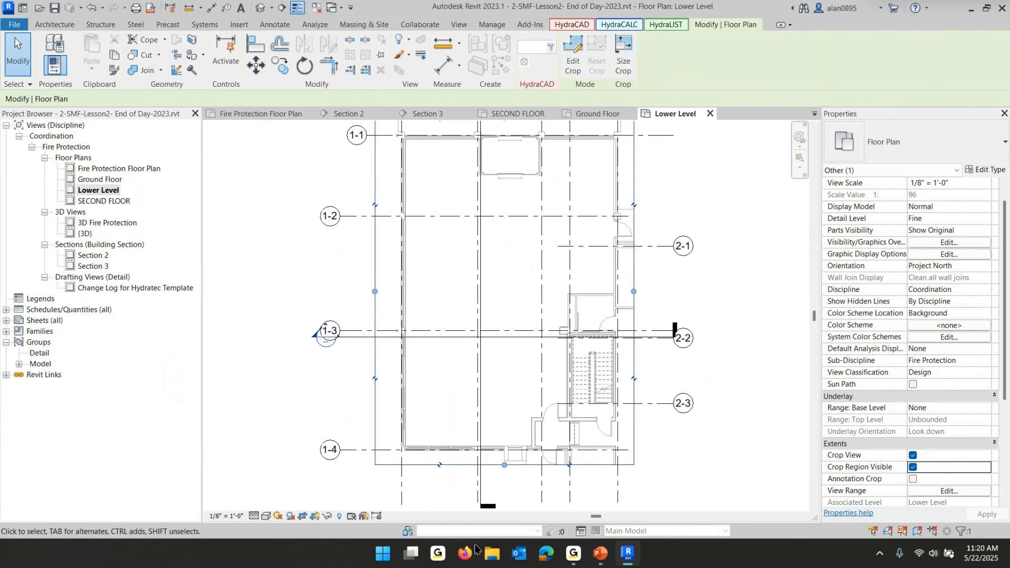
scroll(729, 236, down, 2)
middle_drag(728, 251, 718, 253)
click(912, 468)
click(683, 345)
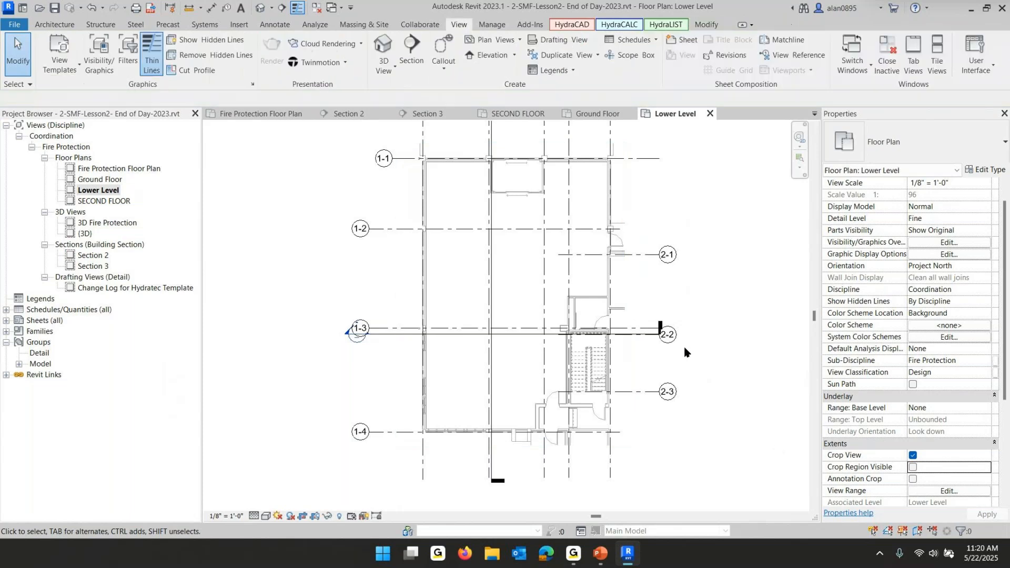
Open the SECOND FLOOR plan and turn on its crop region display
double_click(104, 203)
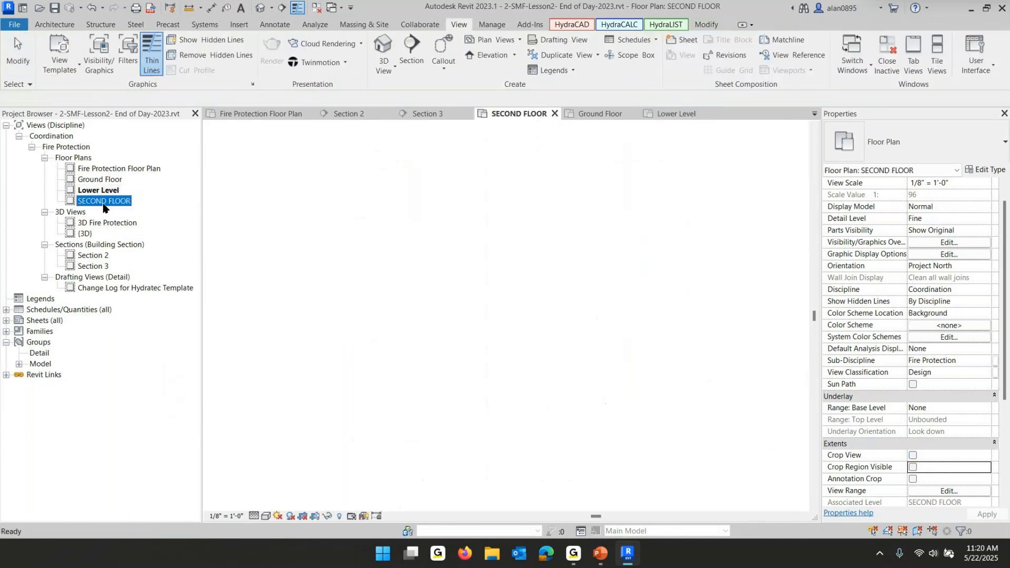
click(913, 467)
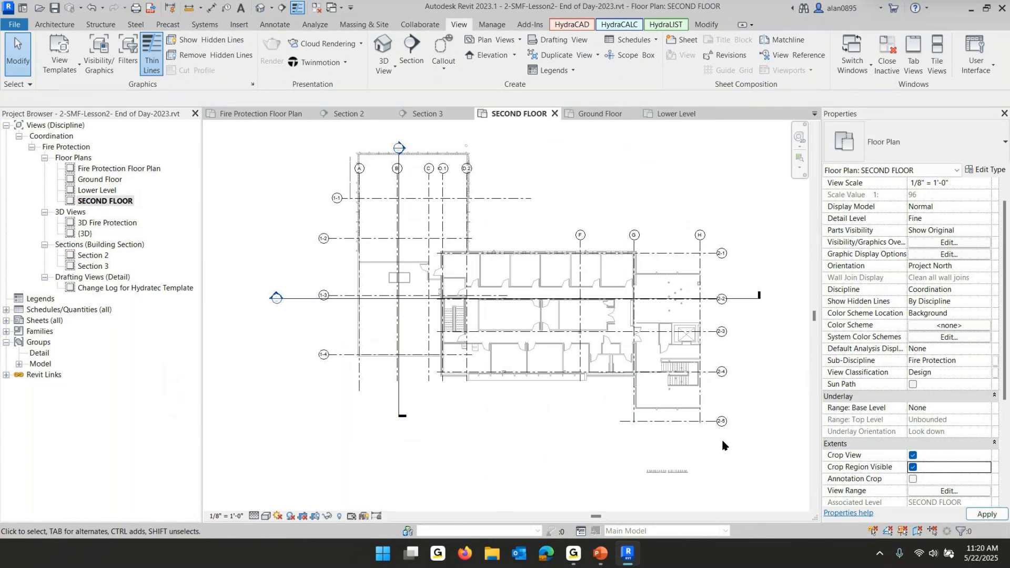
Tighten the SECOND FLOOR crop region around the building by moving its four edges inward, then hide the crop region
scroll(721, 438, down, 4)
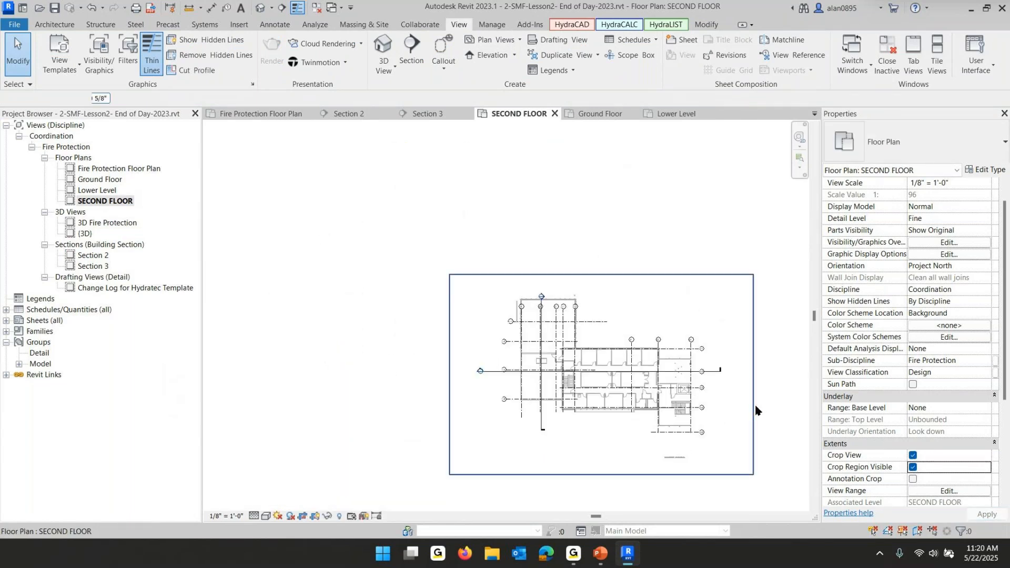
click(754, 410)
drag(753, 374, 697, 374)
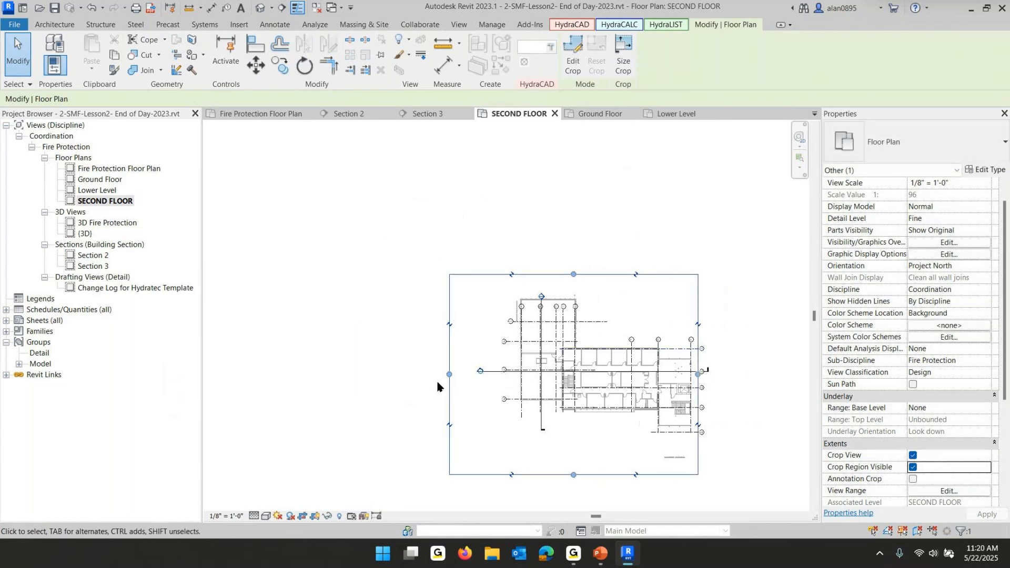
drag(449, 374, 558, 383)
drag(628, 275, 612, 343)
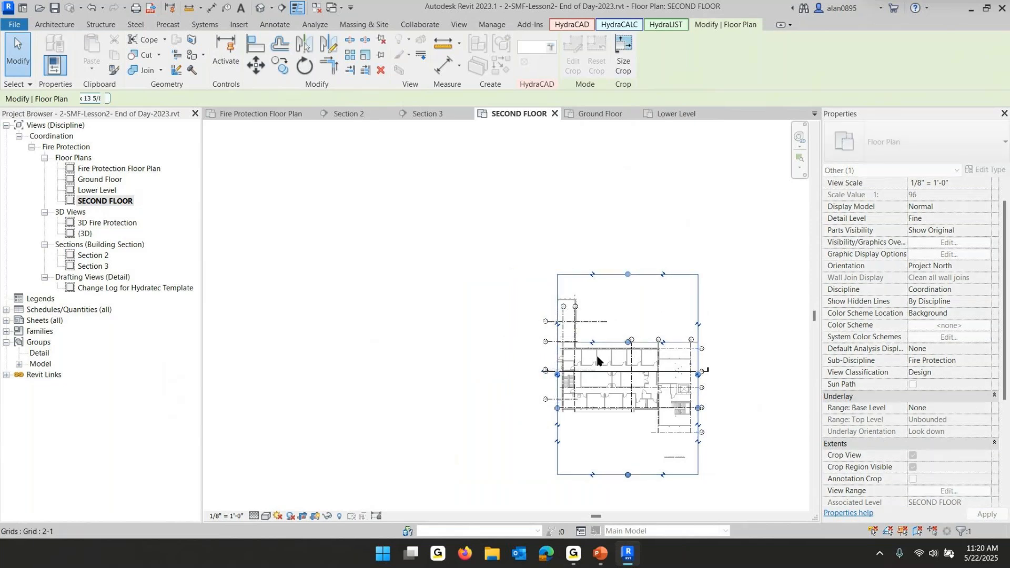
drag(627, 475, 633, 427)
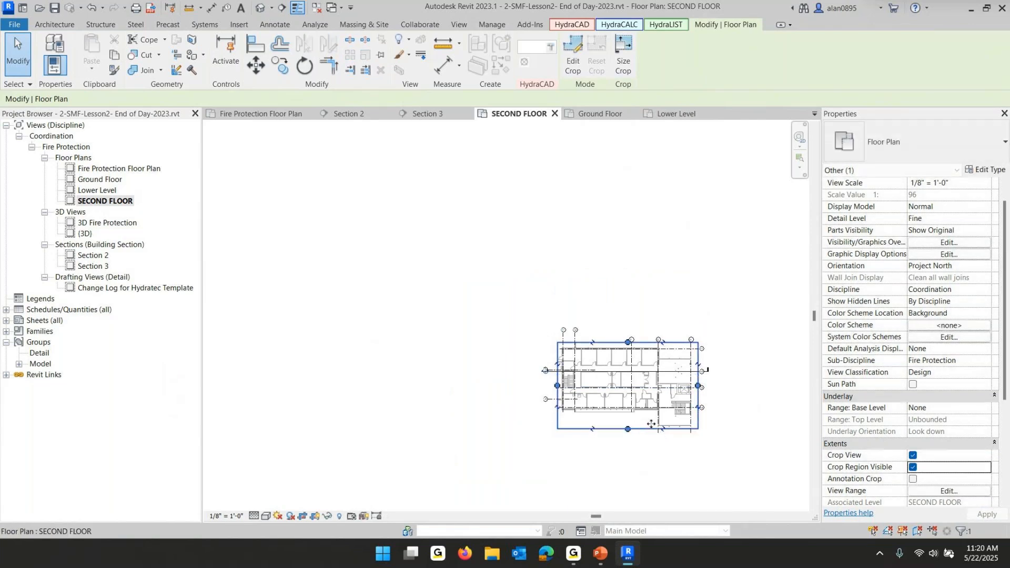
click(913, 467)
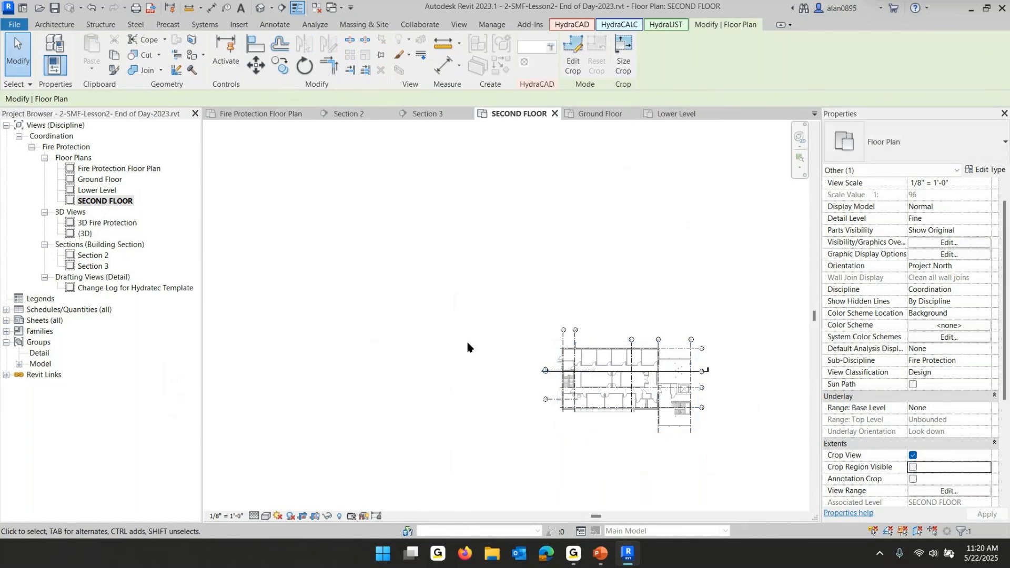
Show the SECOND FLOOR crop region again and pull its right edge in to just past grid H
scroll(644, 388, up, 3)
middle_drag(639, 387, 559, 327)
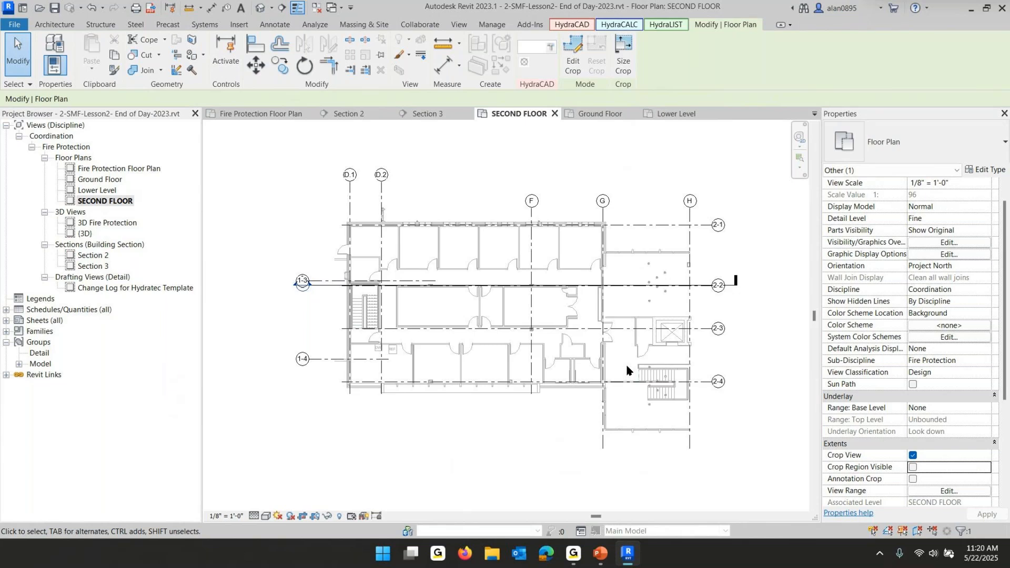
scroll(372, 340, up, 1)
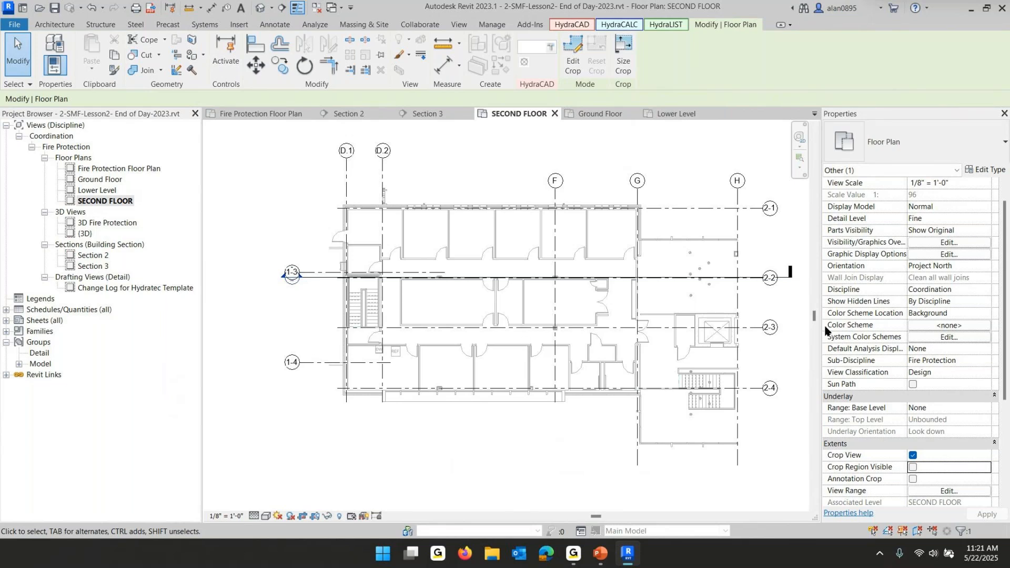
click(747, 332)
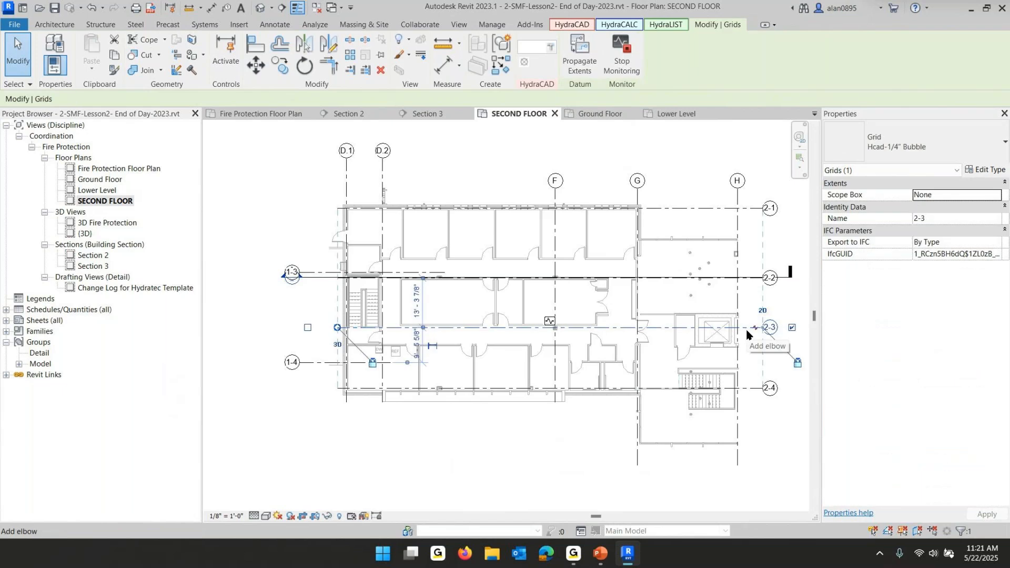
click(517, 438)
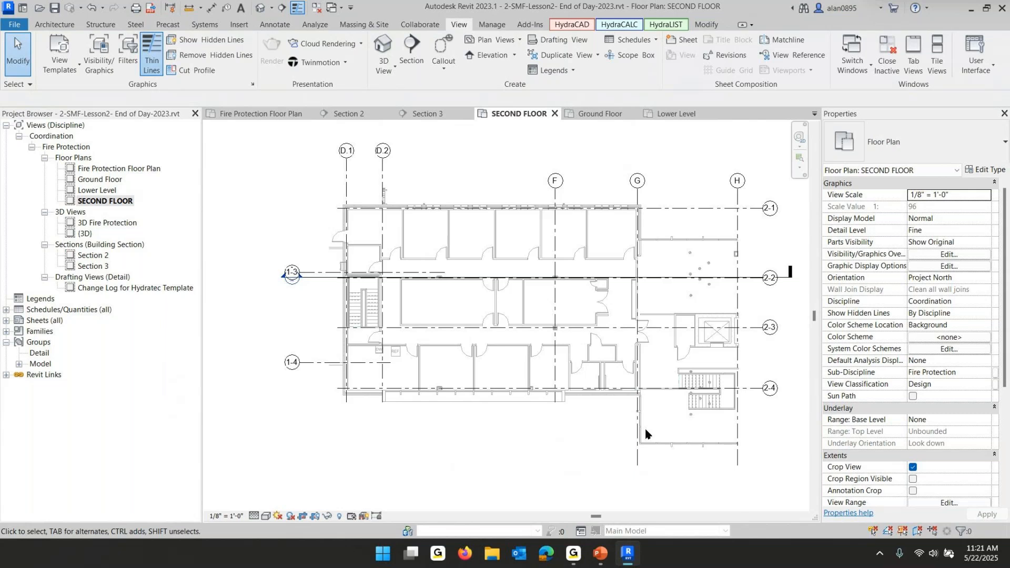
click(913, 479)
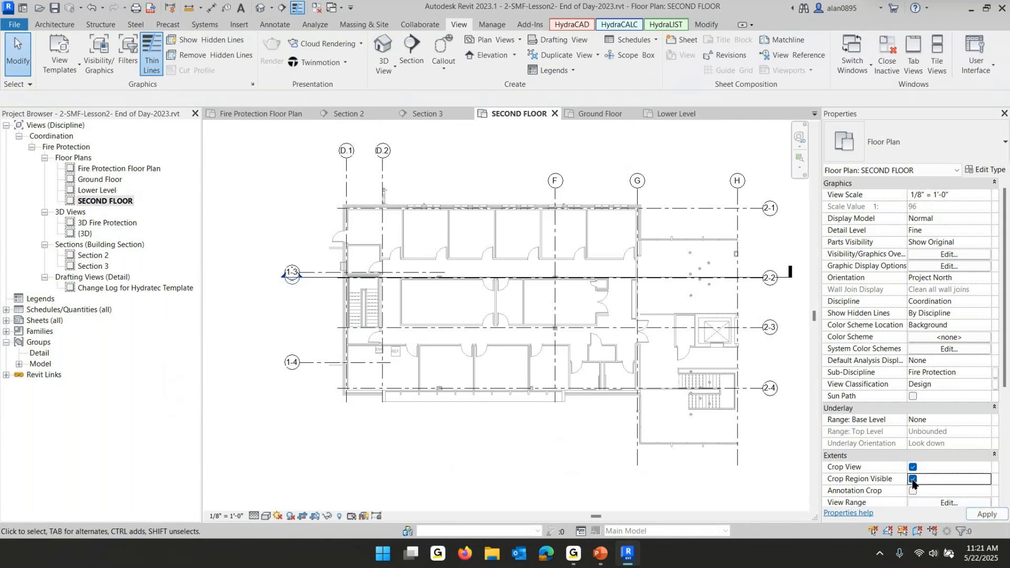
click(759, 356)
mouse_move(760, 320)
mouse_down()
mouse_move(724, 319)
mouse_move(745, 319)
mouse_up()
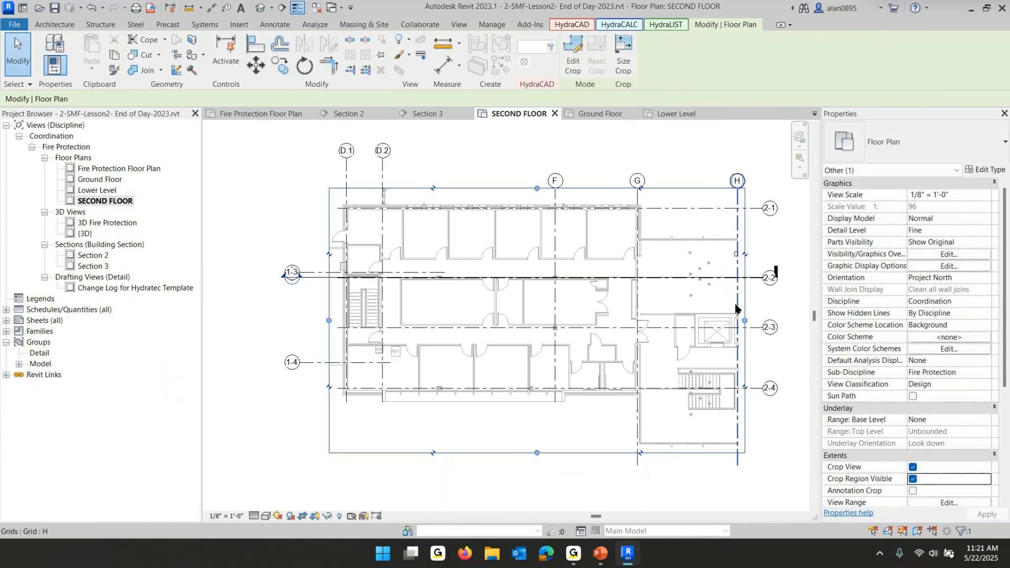
mouse_move(745, 320)
mouse_down()
mouse_move(785, 322)
mouse_move(747, 321)
mouse_up()
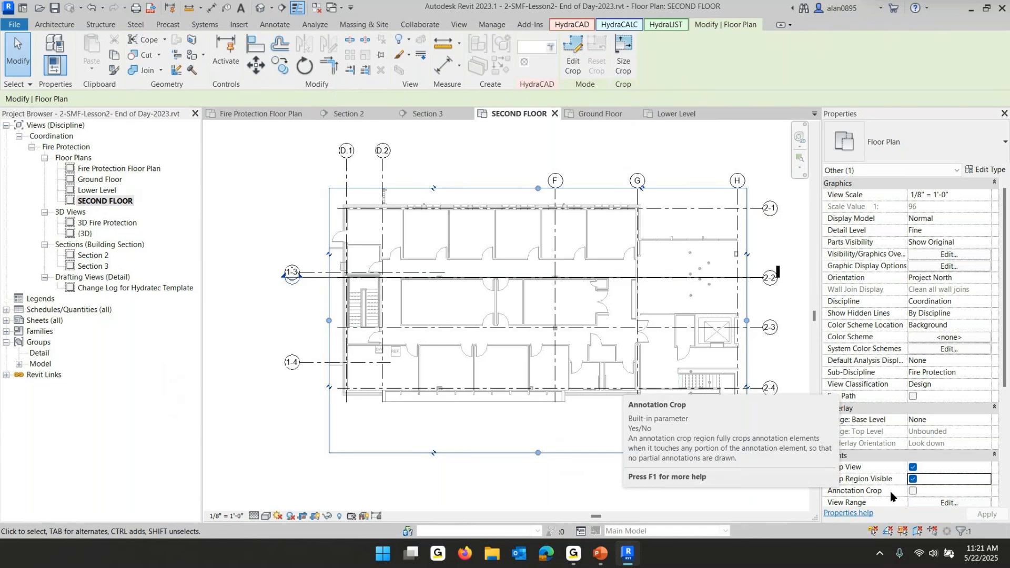
Try Annotation Crop on the SECOND FLOOR plan, widening its right boundary beyond the grid bubbles, then turn it off
click(913, 491)
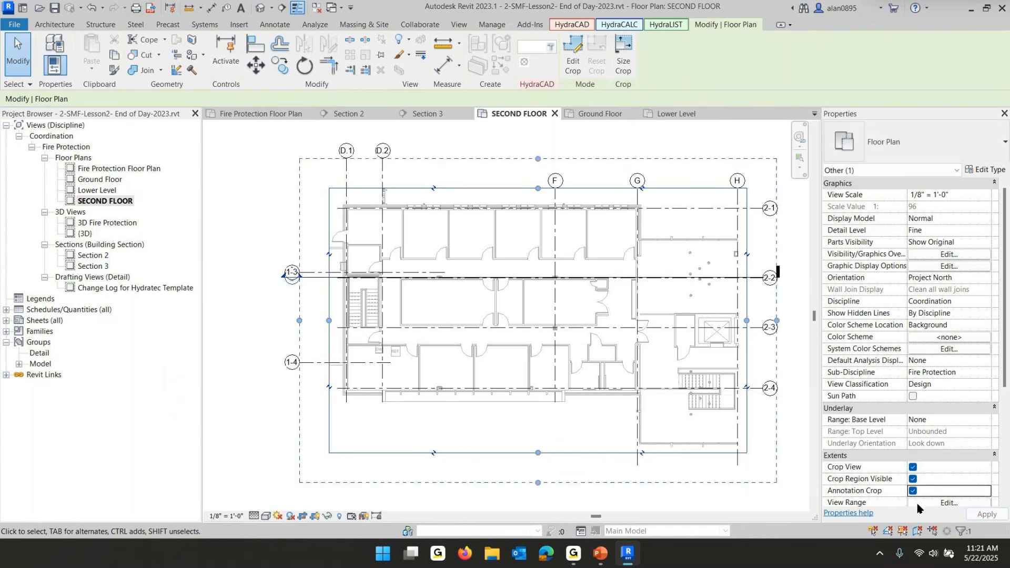
scroll(575, 403, down, 2)
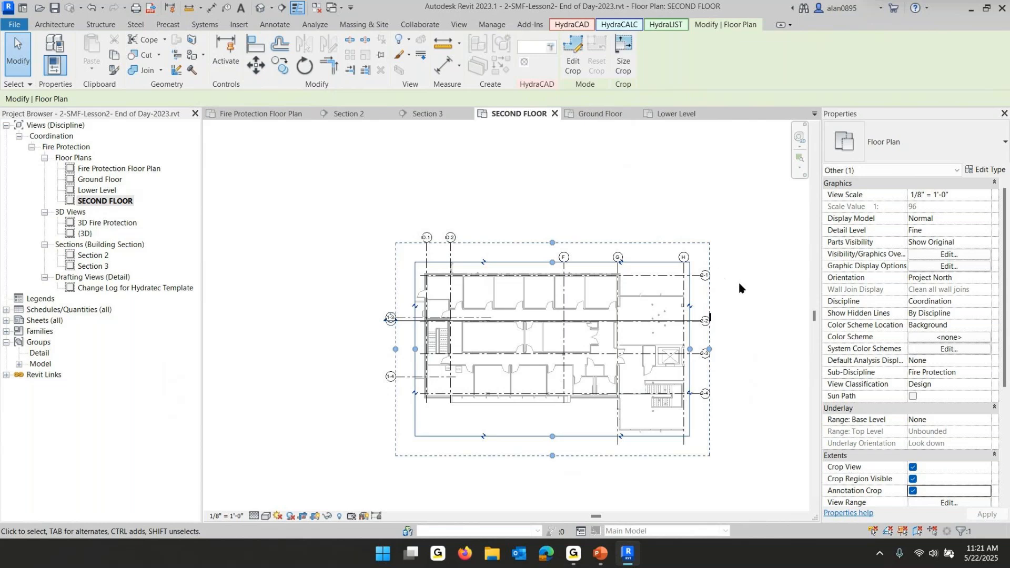
scroll(700, 383, up, 2)
drag(719, 323, 689, 330)
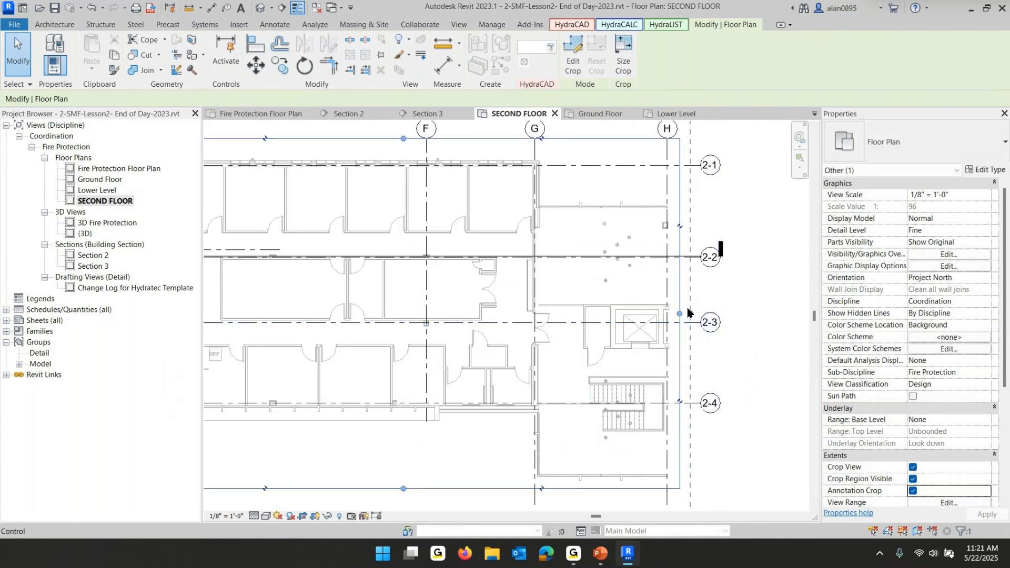
click(766, 343)
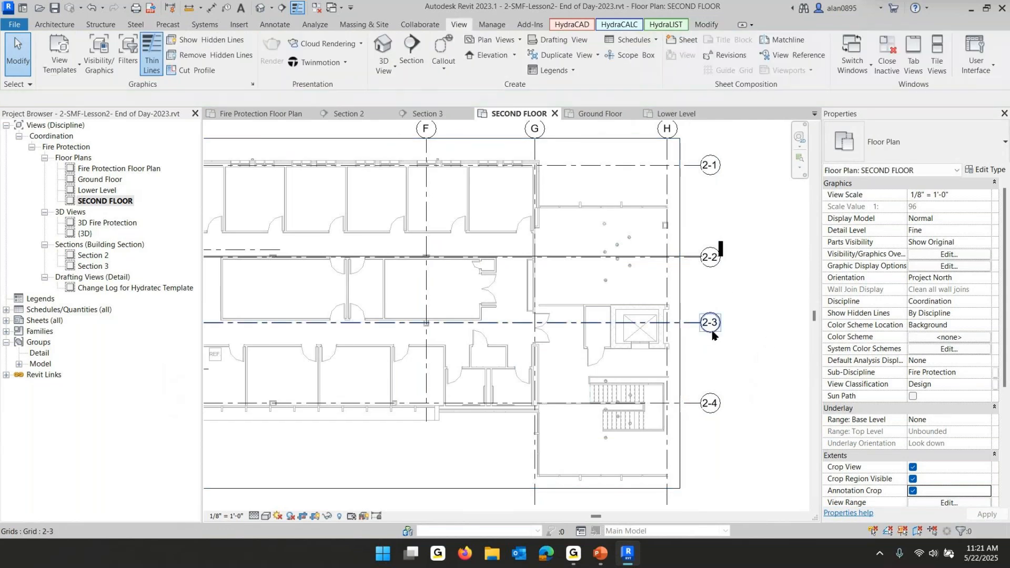
click(681, 372)
drag(691, 315, 744, 317)
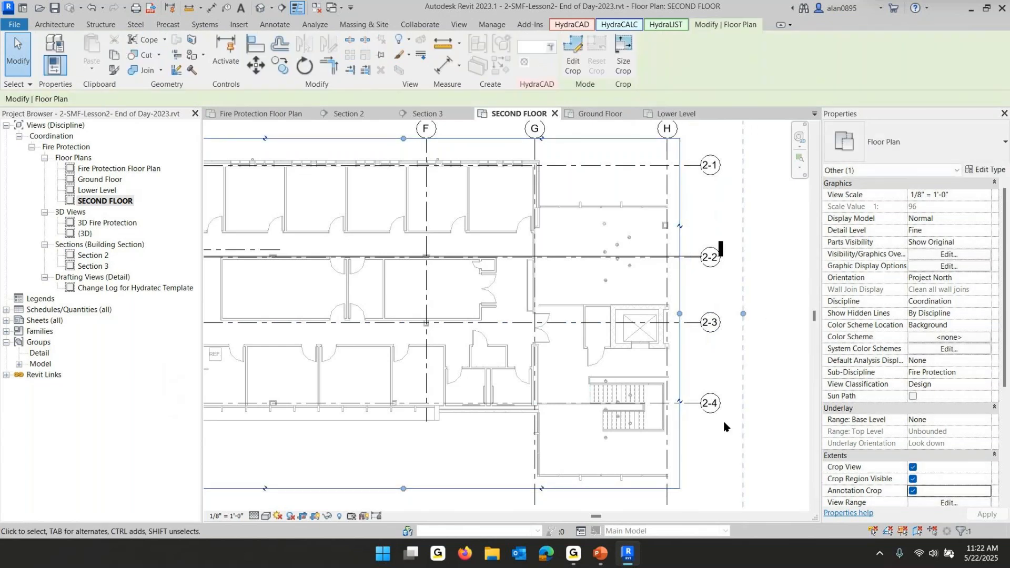
scroll(721, 419, down, 3)
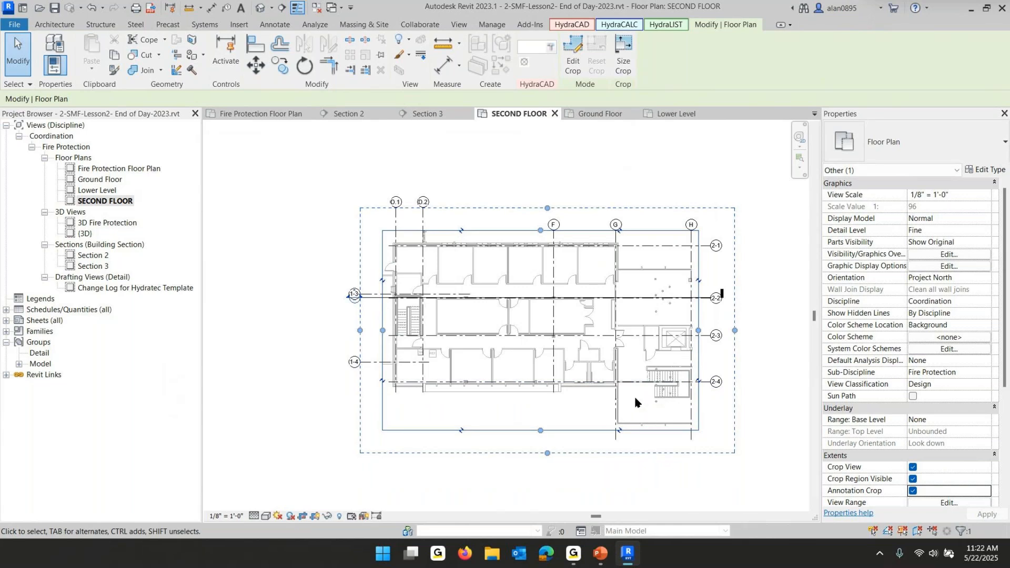
click(913, 491)
Hide the crop region in the SECOND FLOOR plan
click(503, 483)
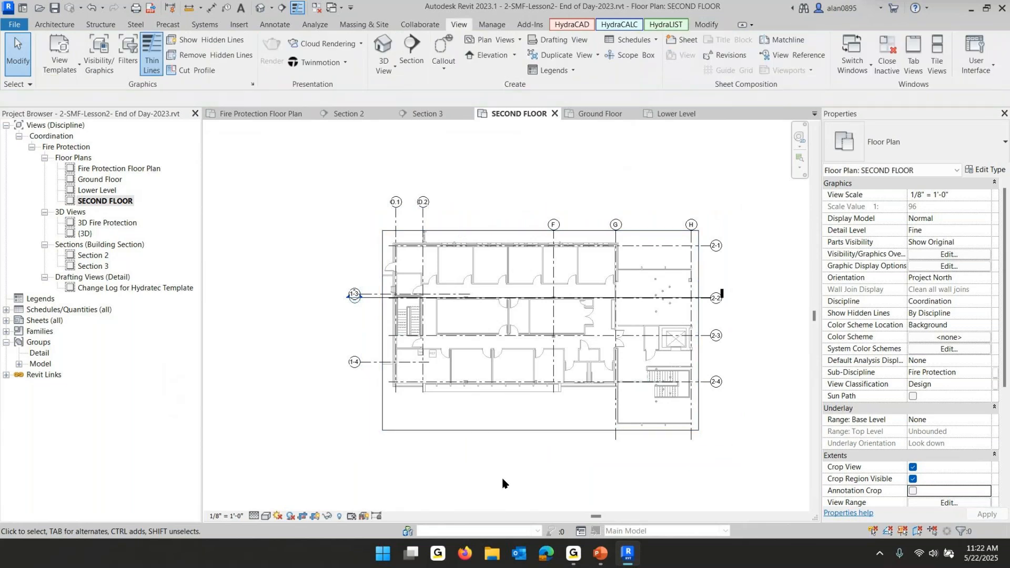
click(913, 479)
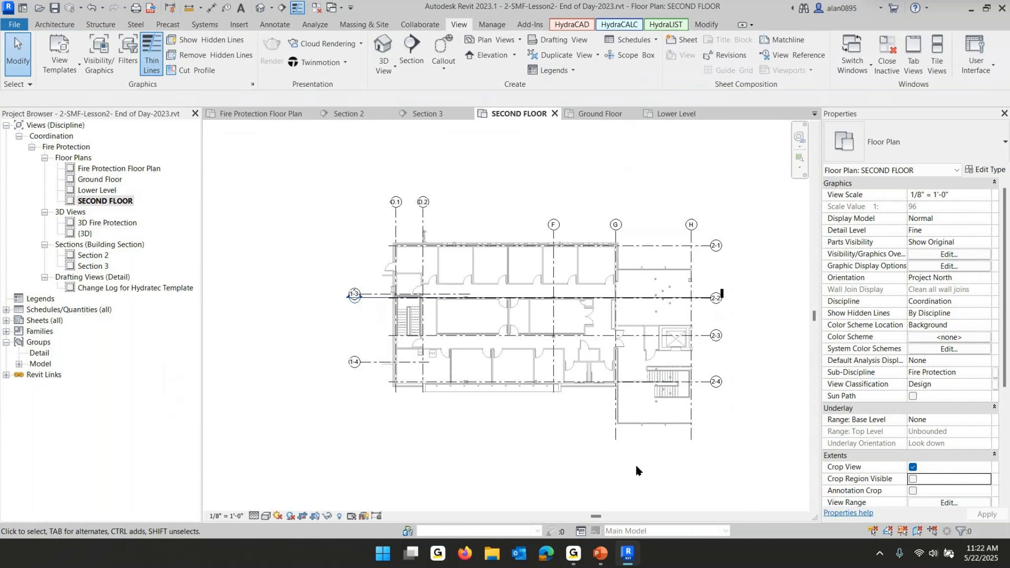
Switch to the PowerPoint slide show and advance to the next lesson slide on additional plan views
scroll(484, 411, down, 2)
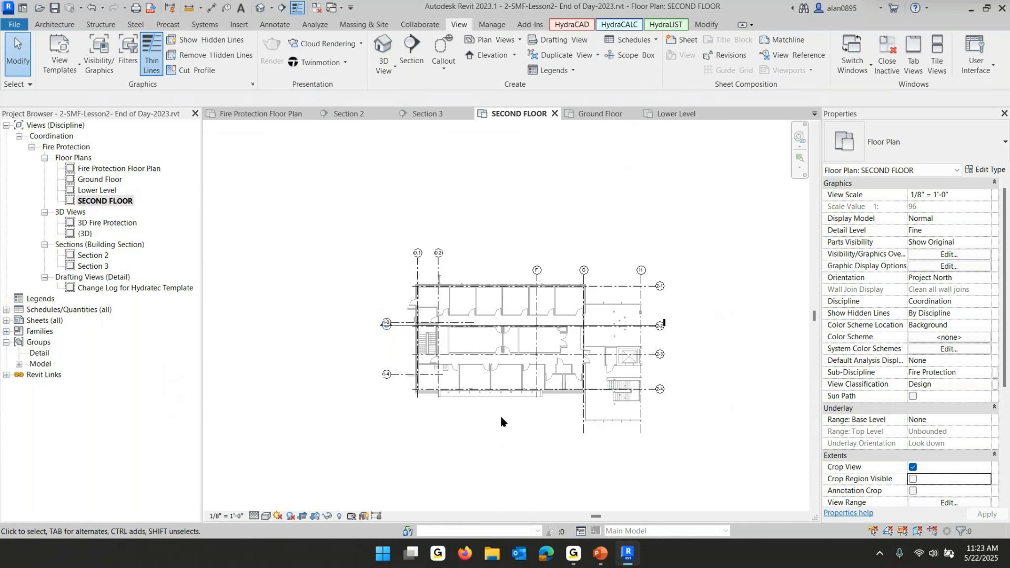
scroll(572, 354, up, 4)
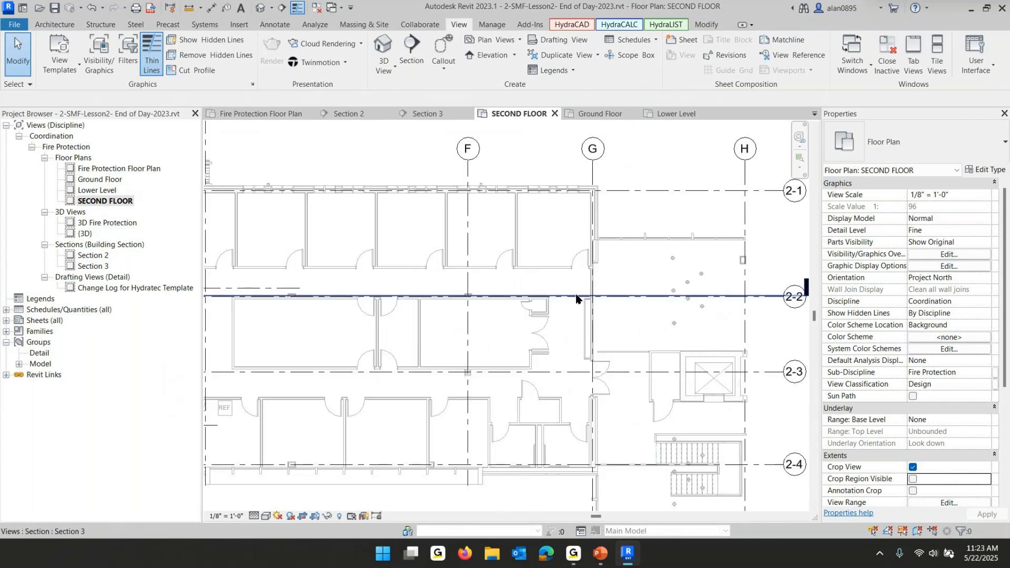
scroll(574, 378, down, 4)
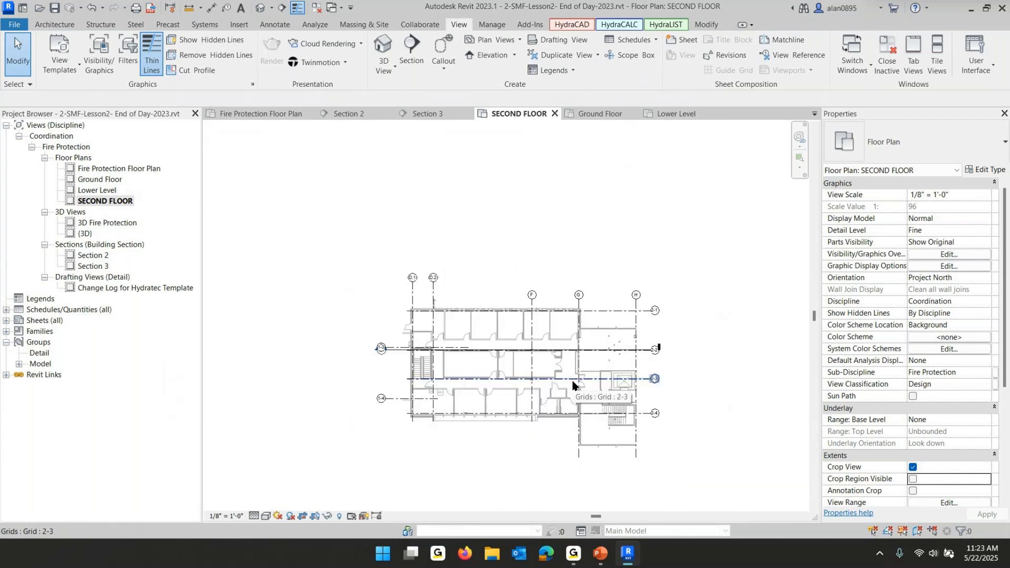
click(601, 553)
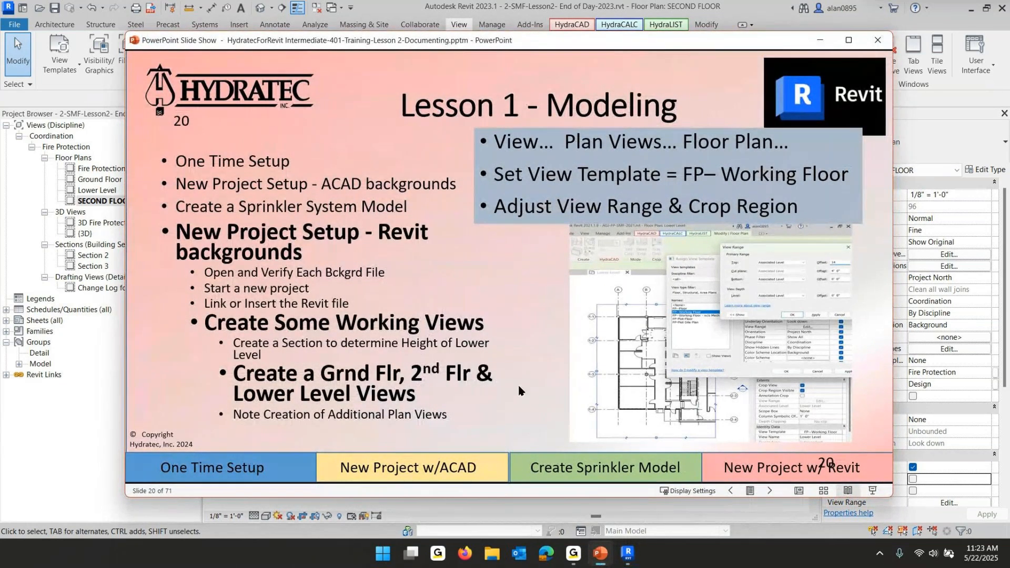
click(336, 391)
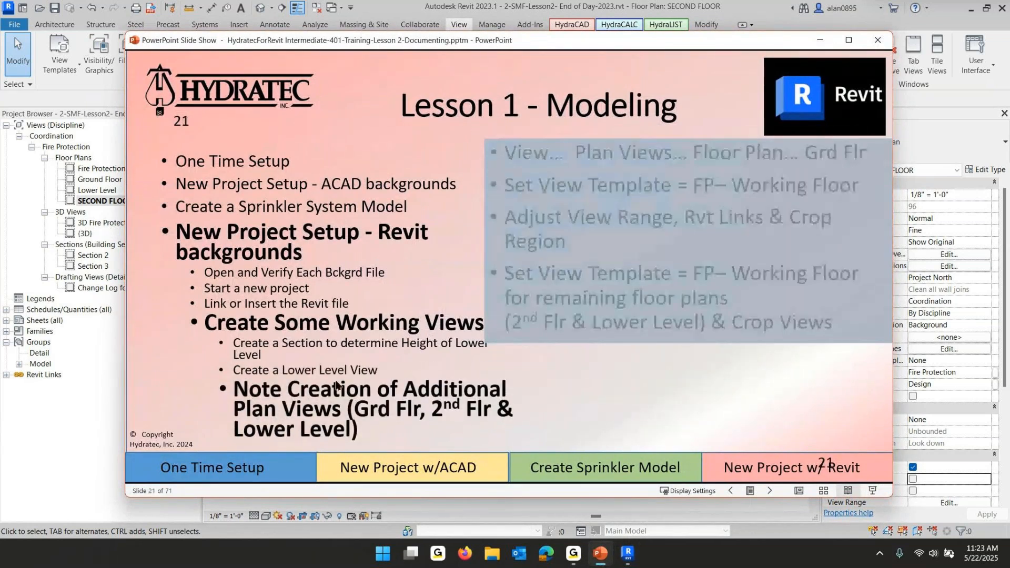
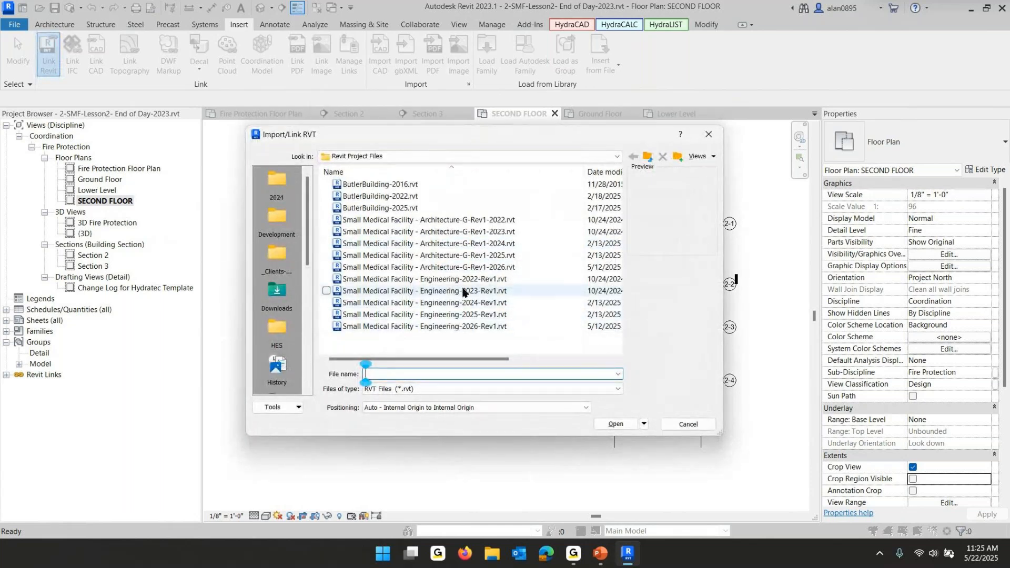
Link the Small Medical Facility - Engineering-2023-Rev1.rvt model into the project
click(464, 291)
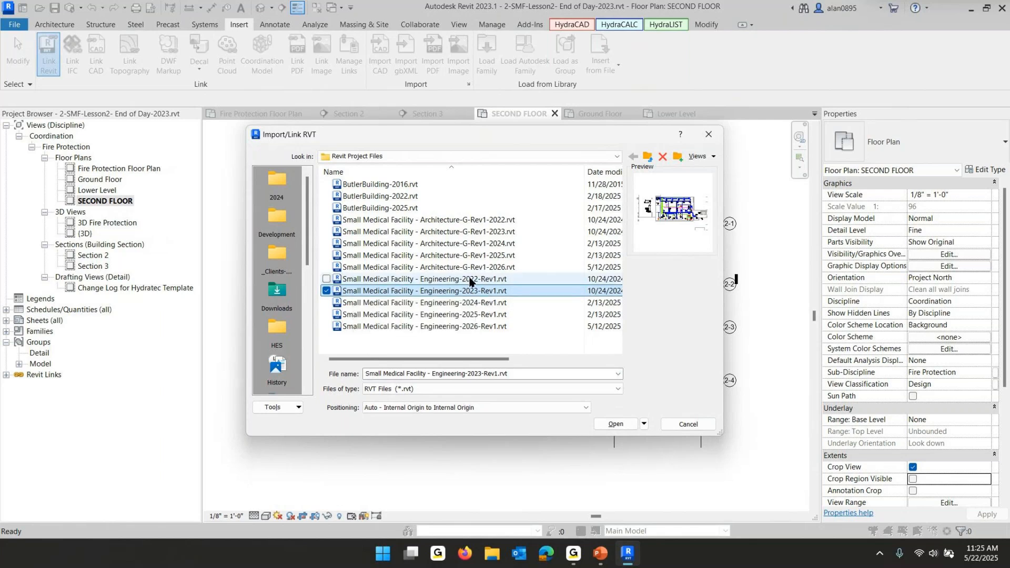
click(480, 304)
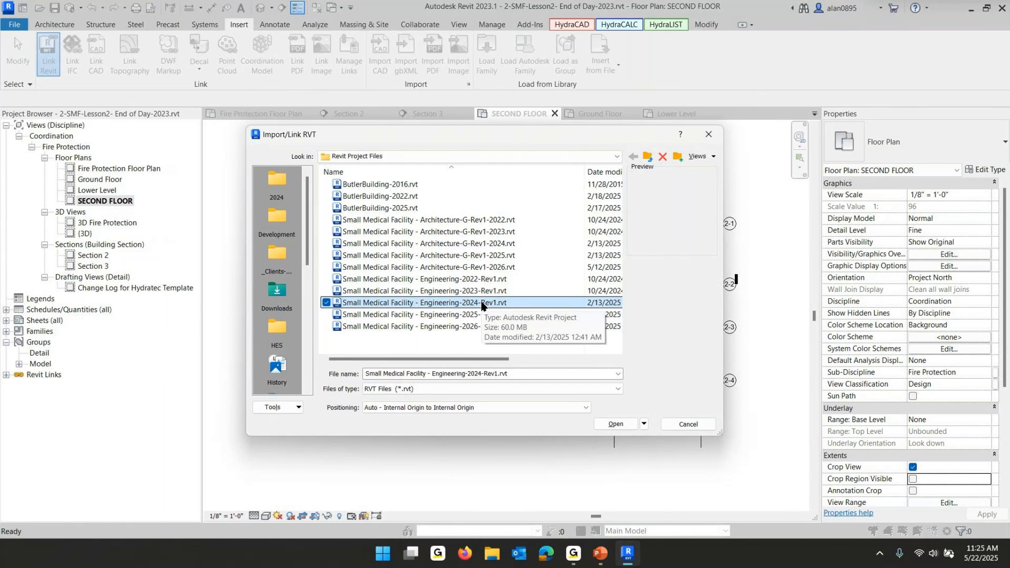
click(471, 281)
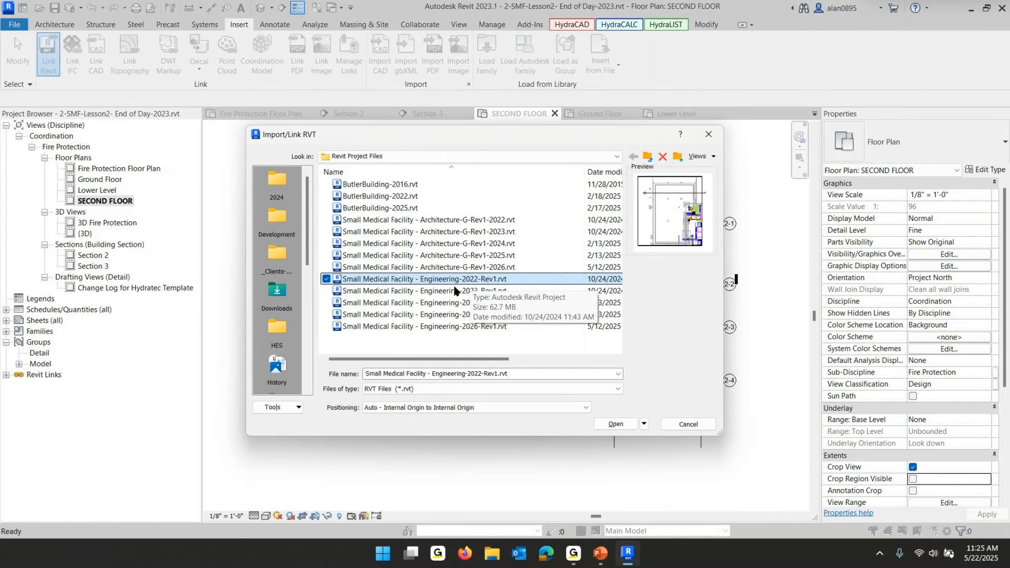
click(454, 290)
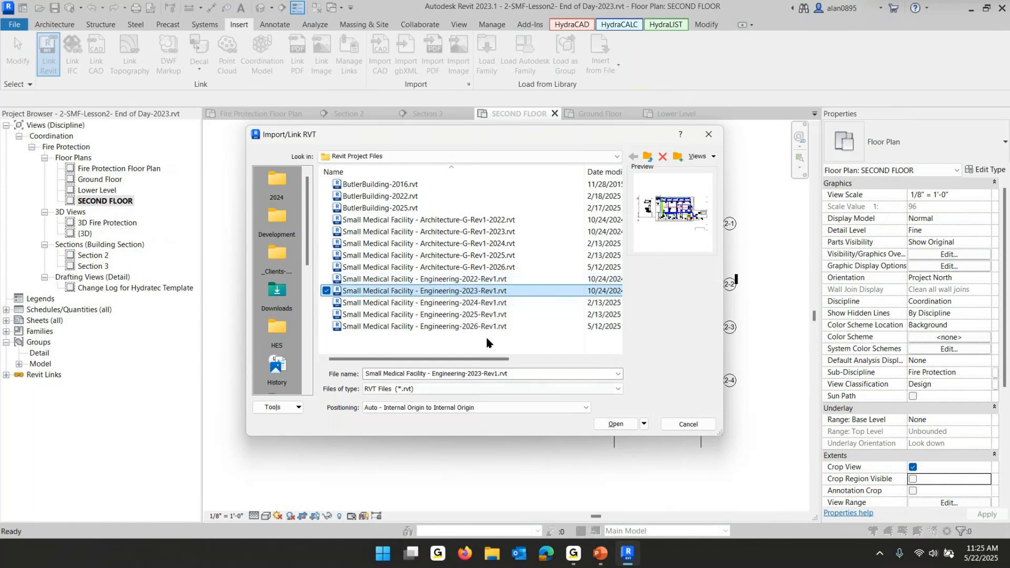
click(613, 423)
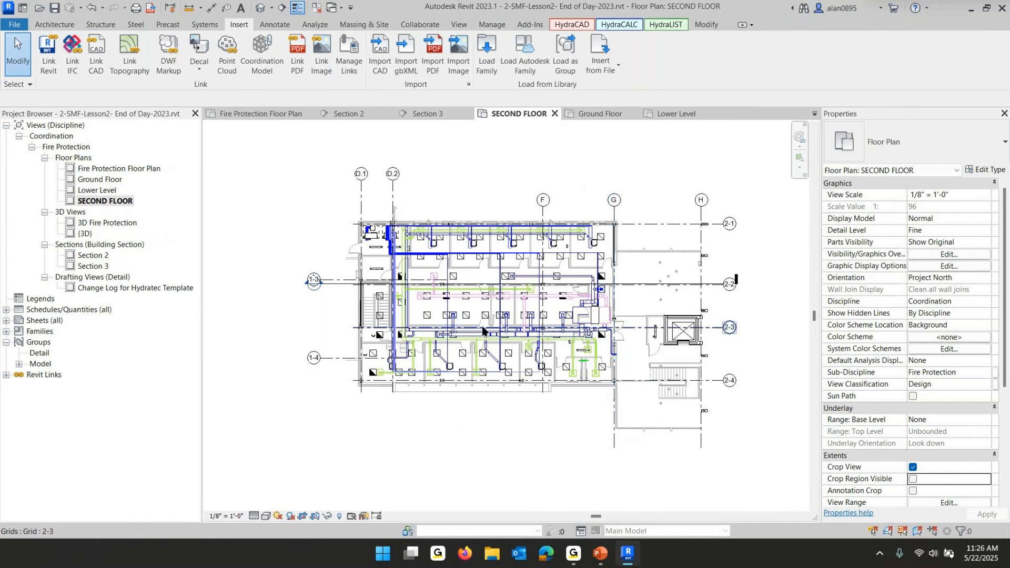
Select the Ground Floor, Lower Level and SECOND FLOOR plans together and choose the FP--Working Floor view template for them
scroll(502, 306, up, 4)
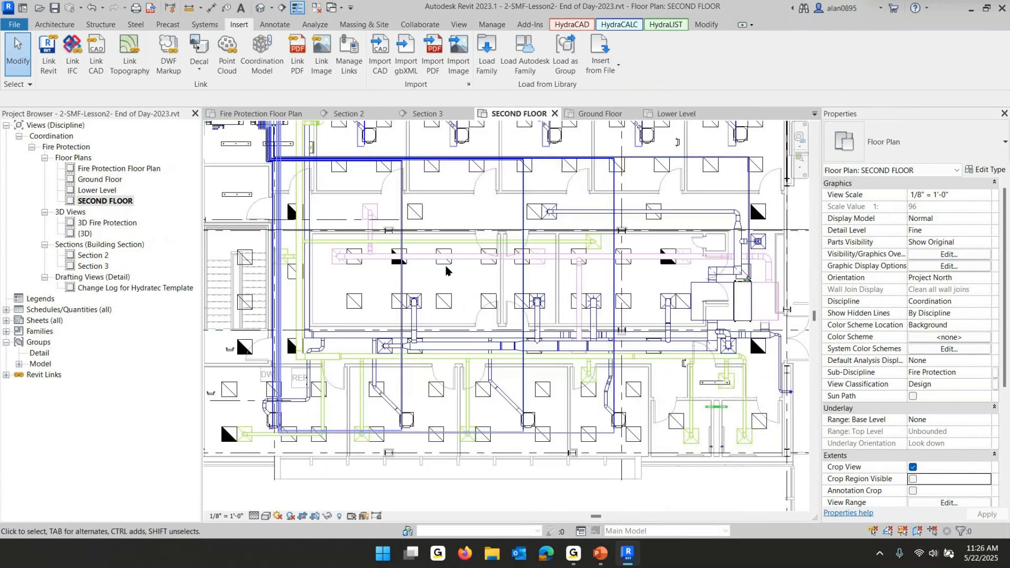
scroll(344, 257, down, 2)
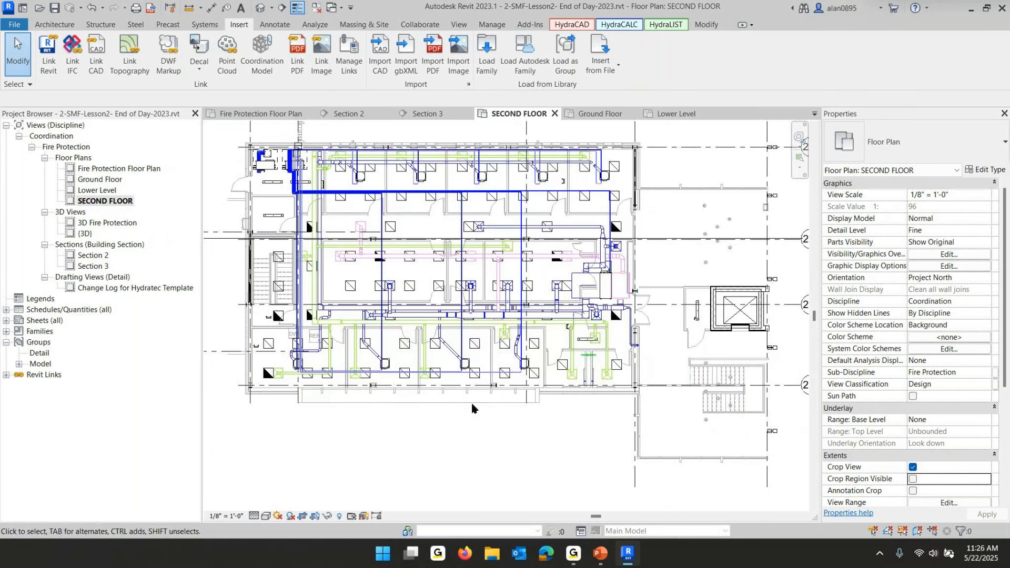
scroll(969, 469, down, 3)
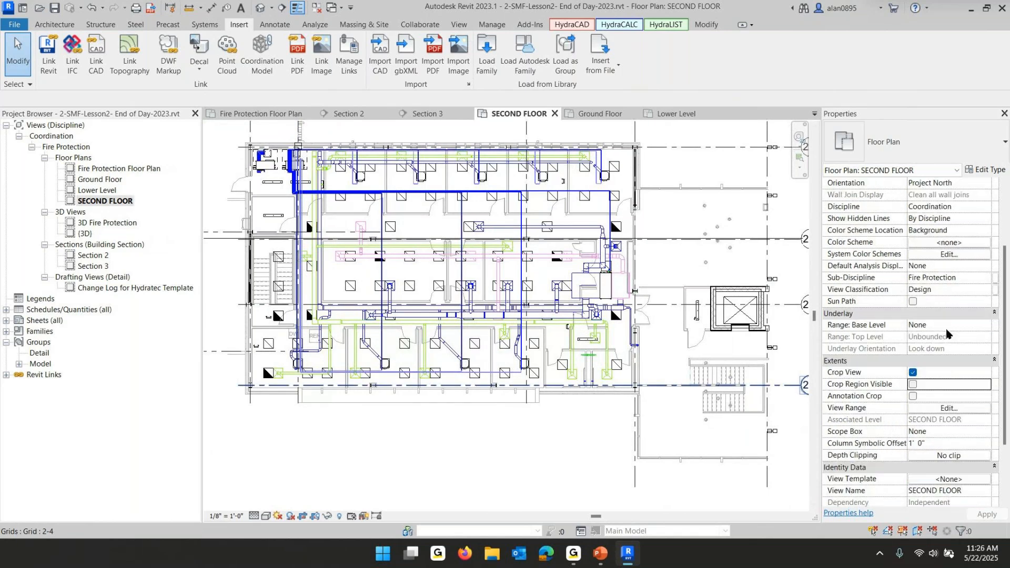
scroll(958, 474, down, 3)
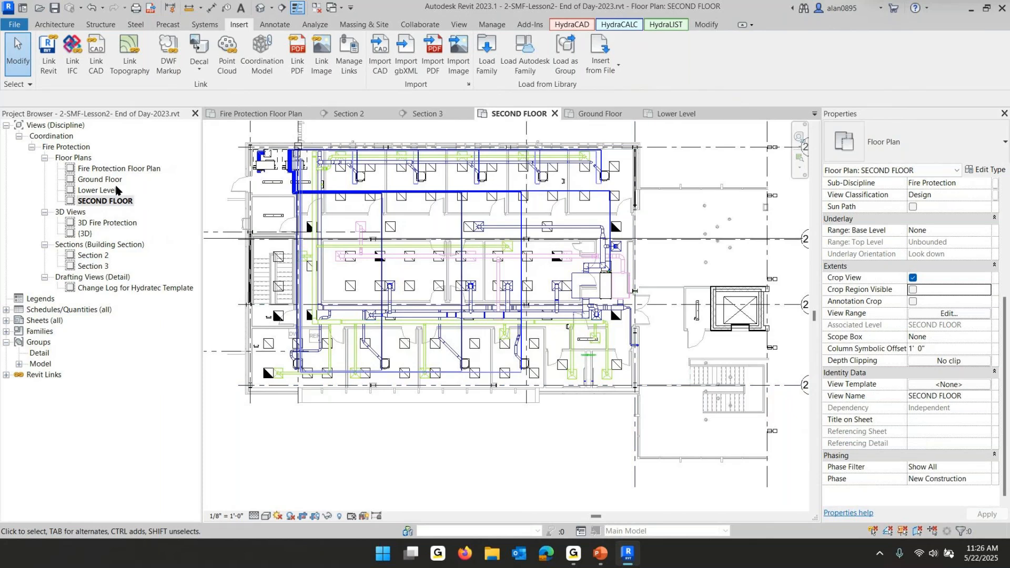
click(112, 182)
shift+click(110, 203)
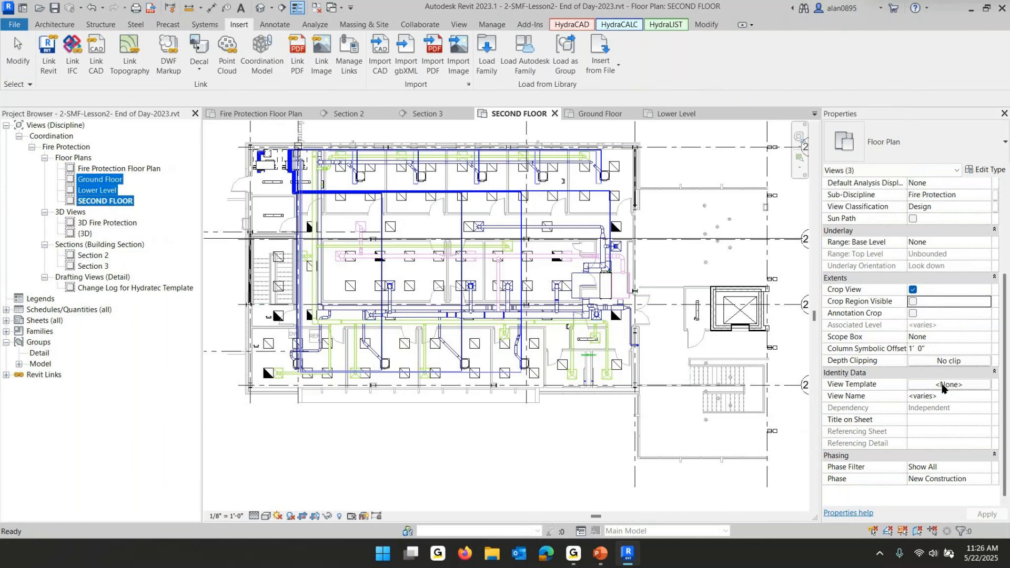
click(942, 386)
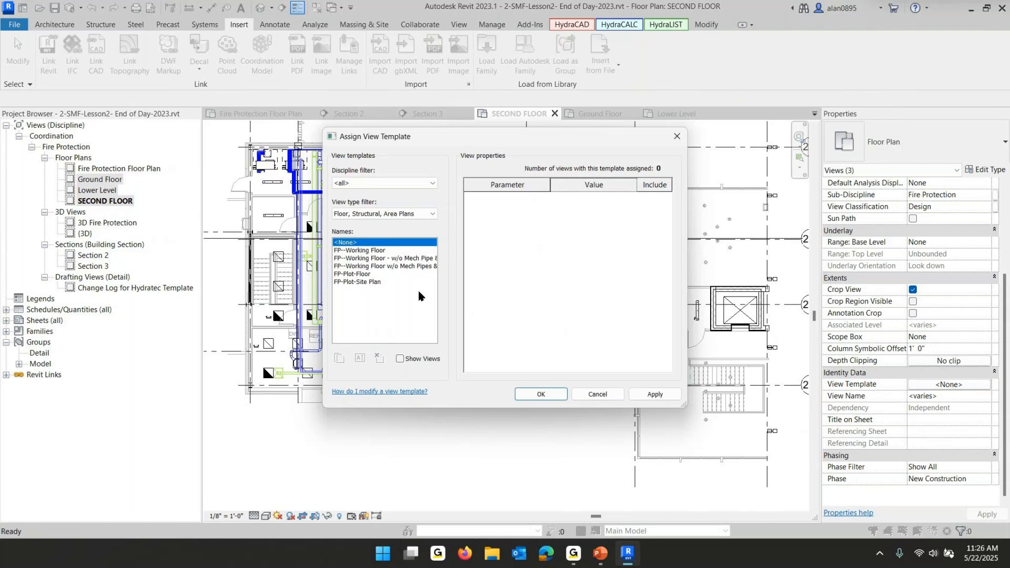
click(346, 251)
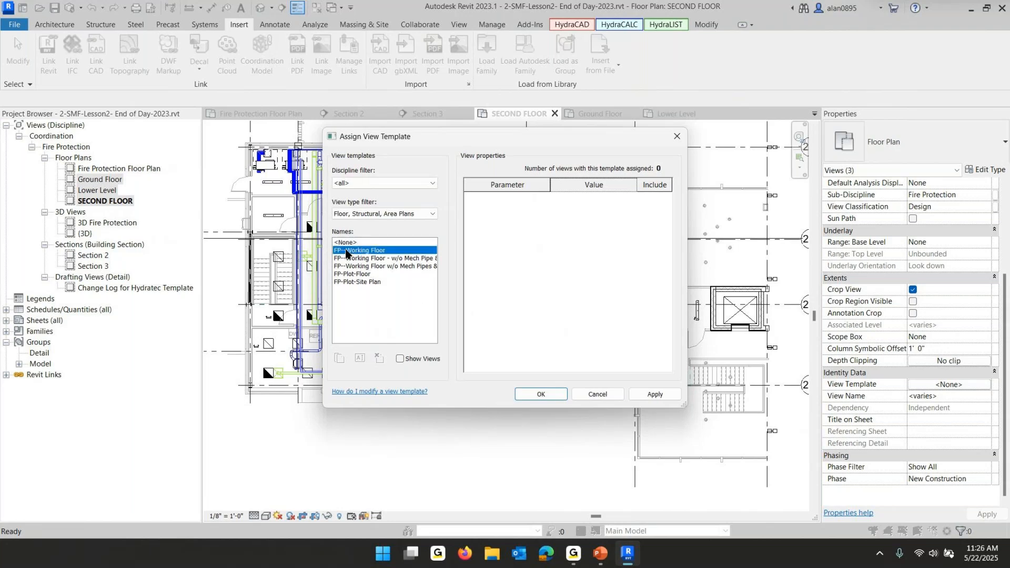
Open the template's View Range settings to inspect them, then close them
scroll(582, 279, down, 4)
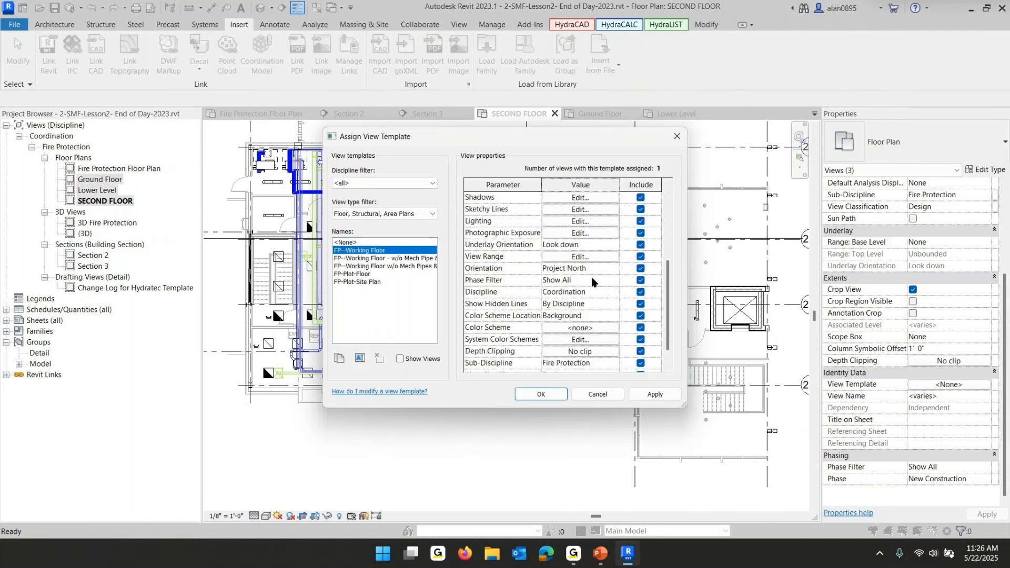
click(567, 257)
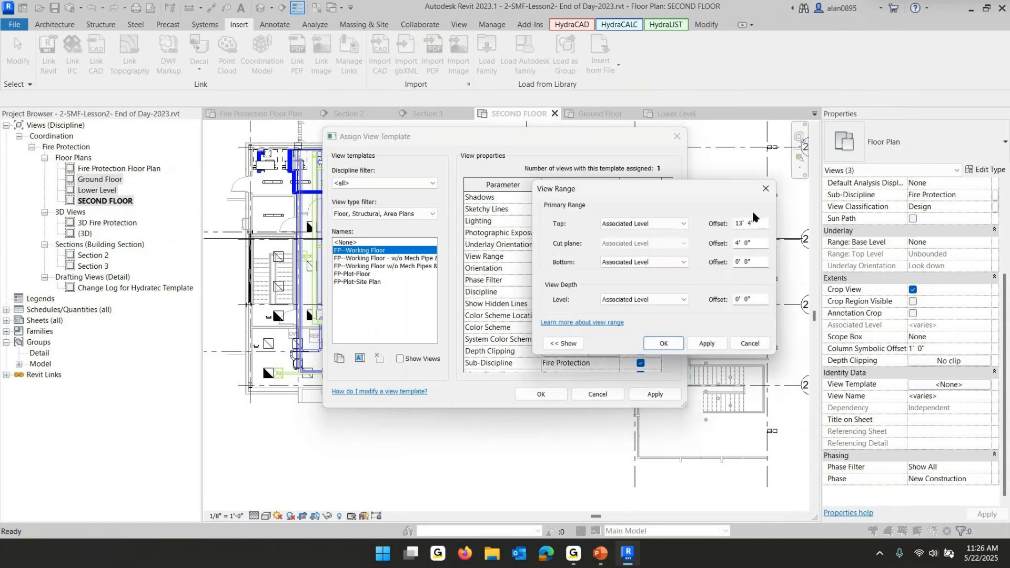
click(661, 342)
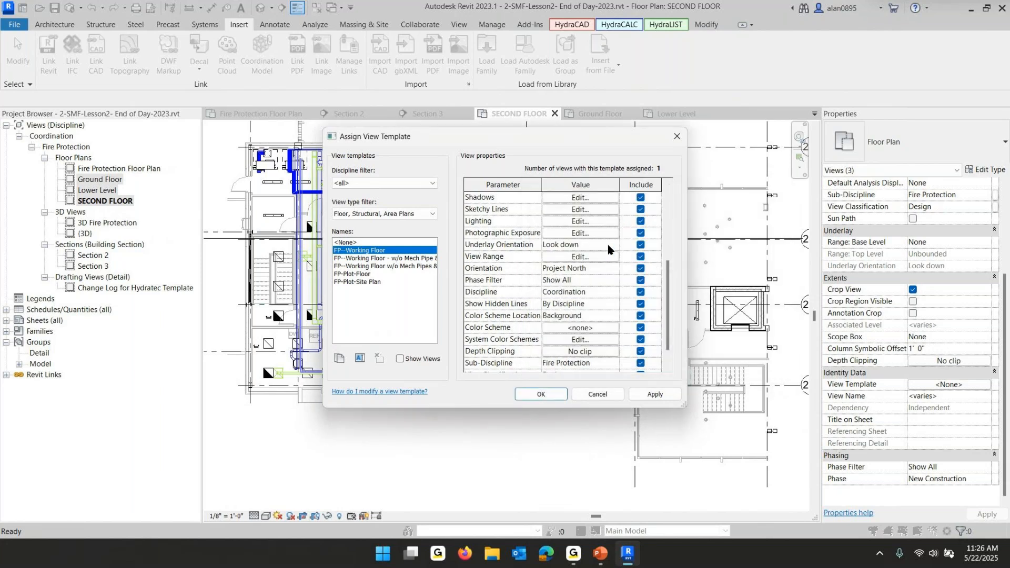
Enable Underlay for the linked Engineering-2023 model in the template's Revit Links overrides and apply the template
scroll(600, 247, up, 2)
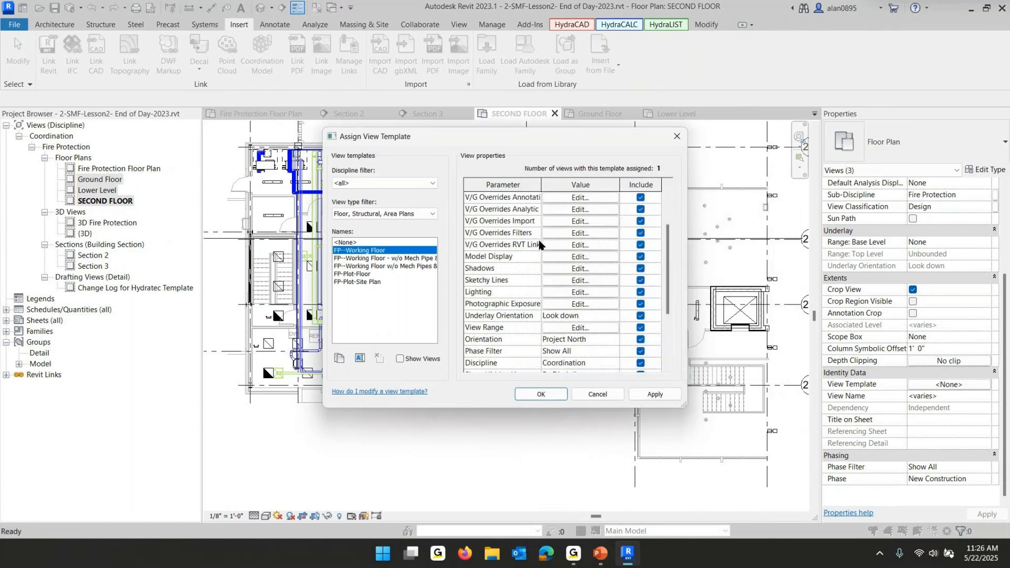
click(582, 246)
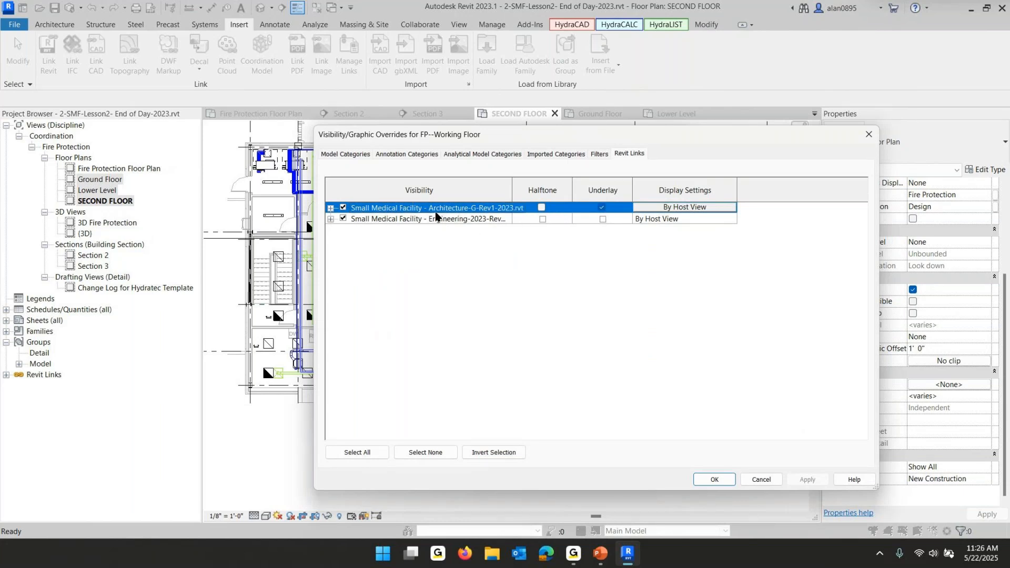
click(603, 207)
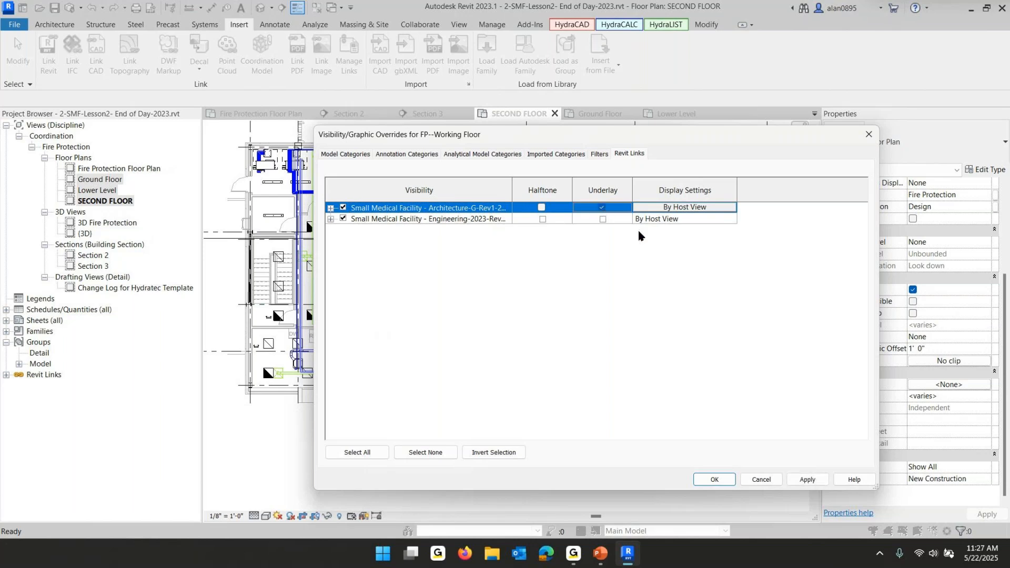
click(603, 219)
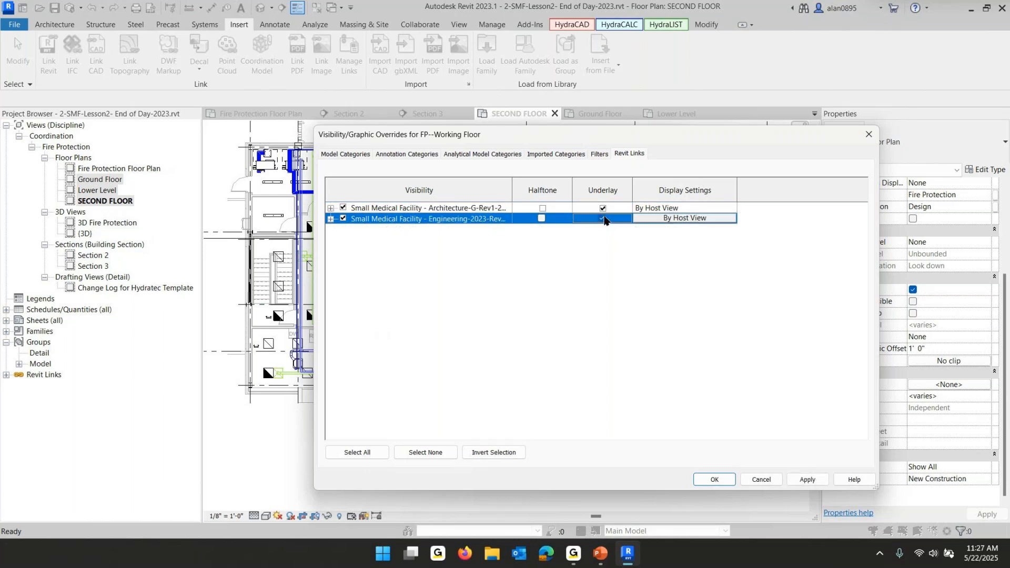
click(715, 480)
click(529, 395)
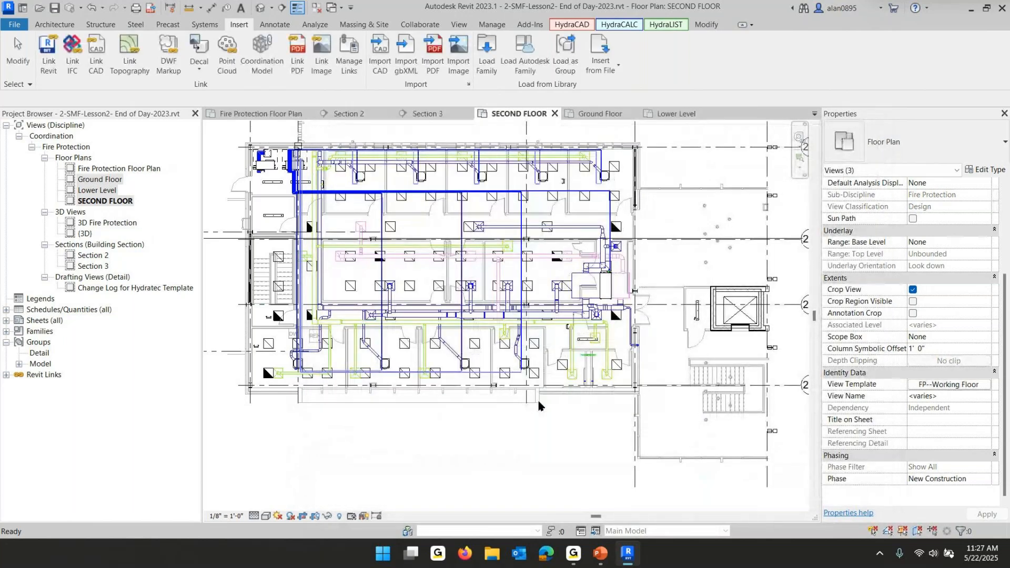
Open the Ground Floor, Lower Level and SECOND FLOOR plans in turn to review them with the template applied
scroll(468, 343, up, 5)
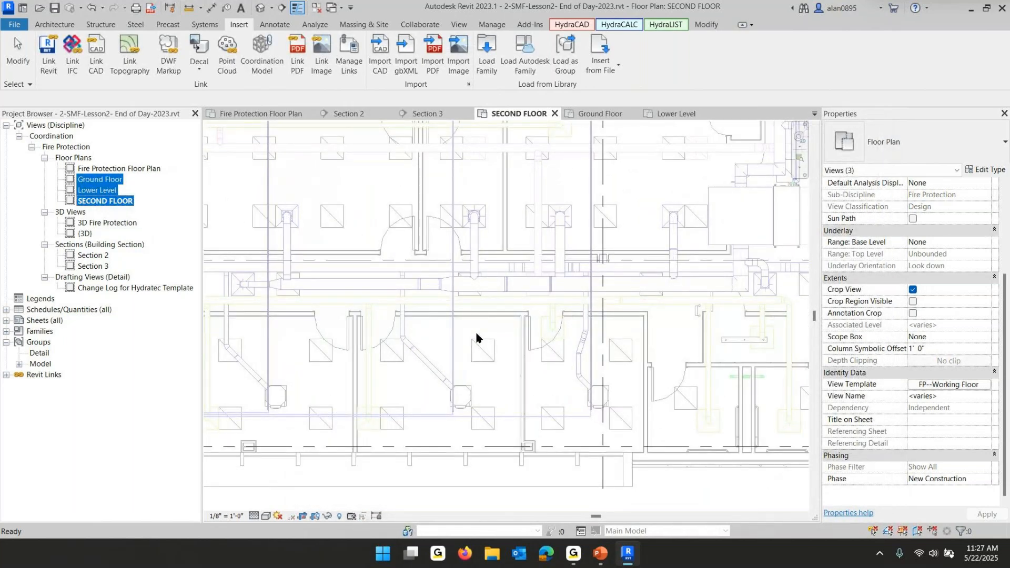
scroll(547, 287, down, 5)
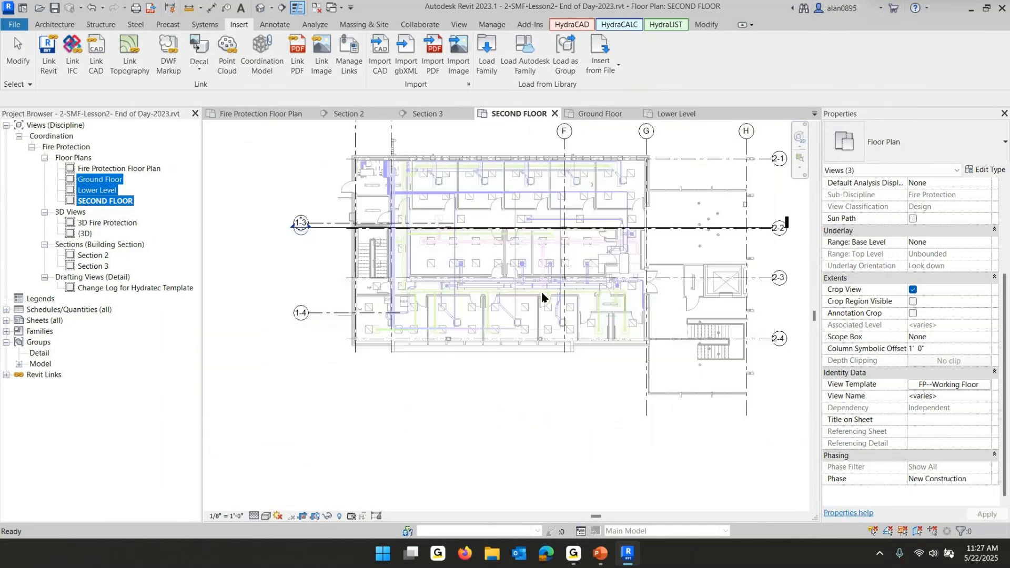
click(545, 312)
middle_drag(547, 340, 550, 402)
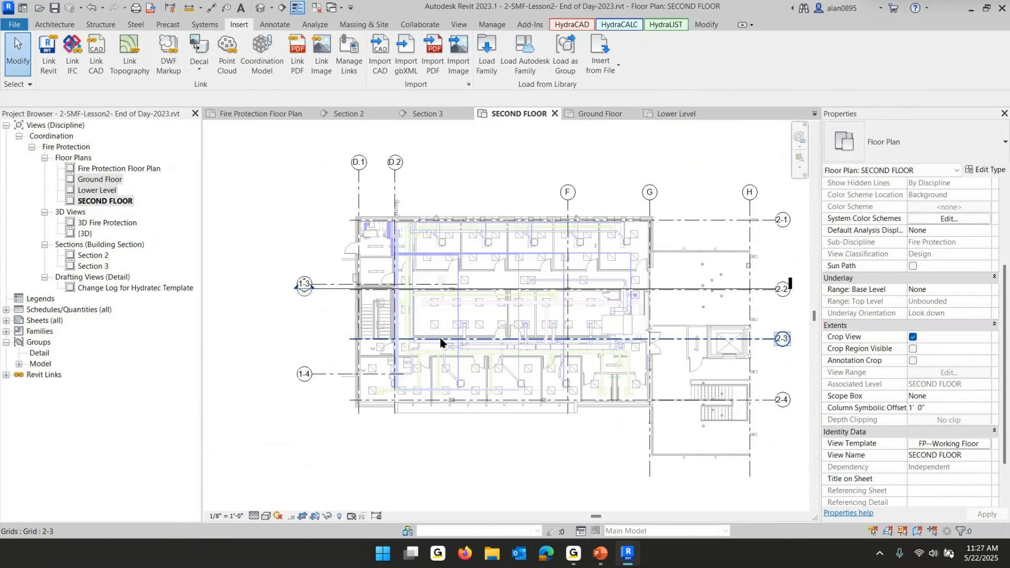
click(104, 182)
double_click(105, 181)
scroll(577, 326, up, 4)
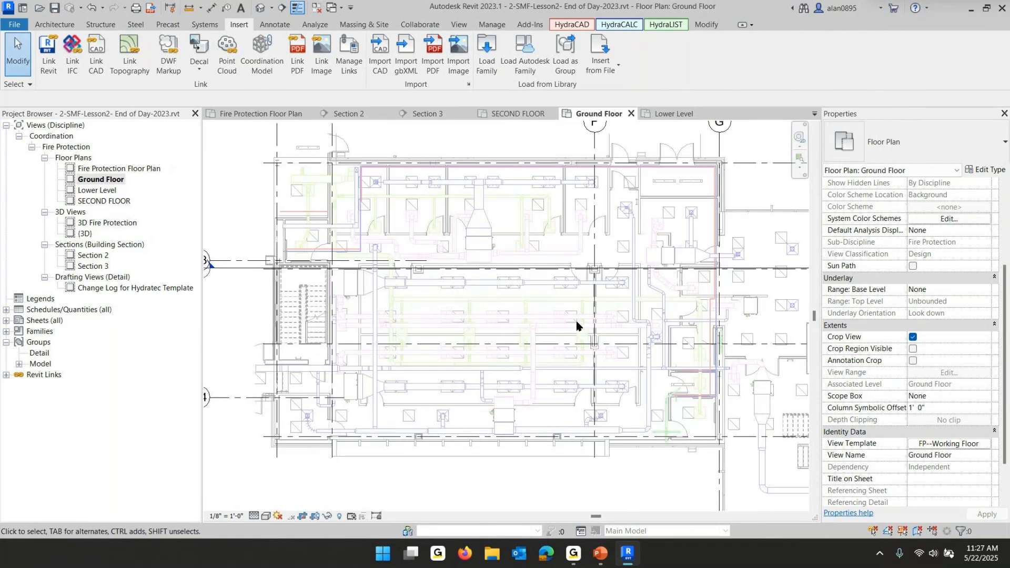
double_click(101, 190)
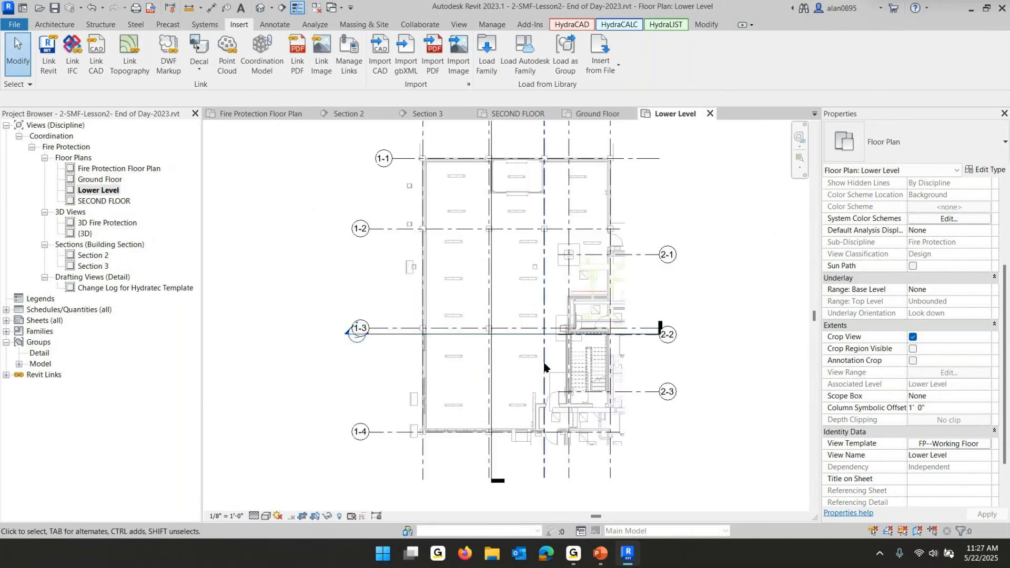
double_click(103, 201)
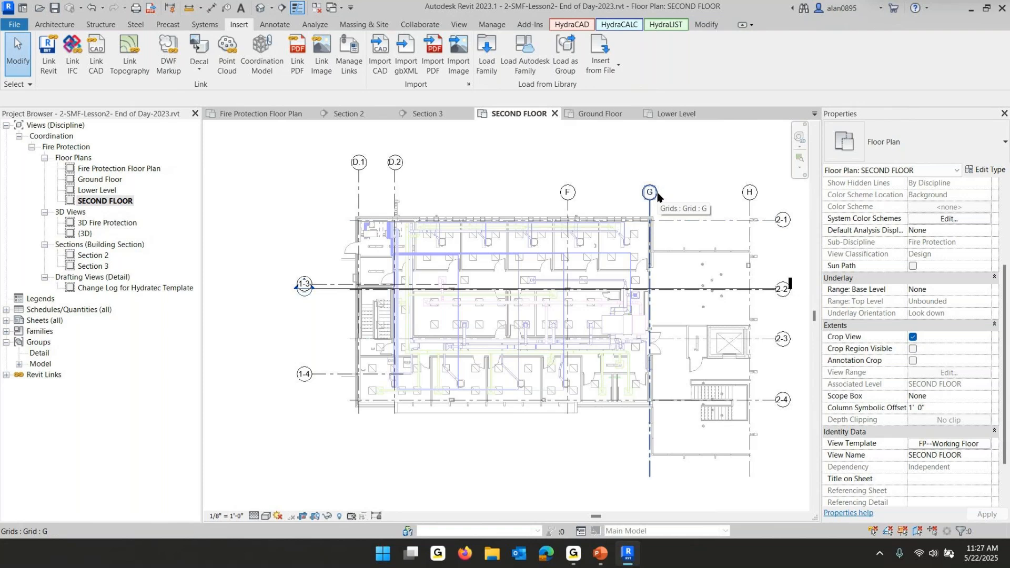
Delete the Fire Protection Floor Plan view from the project browser
click(98, 180)
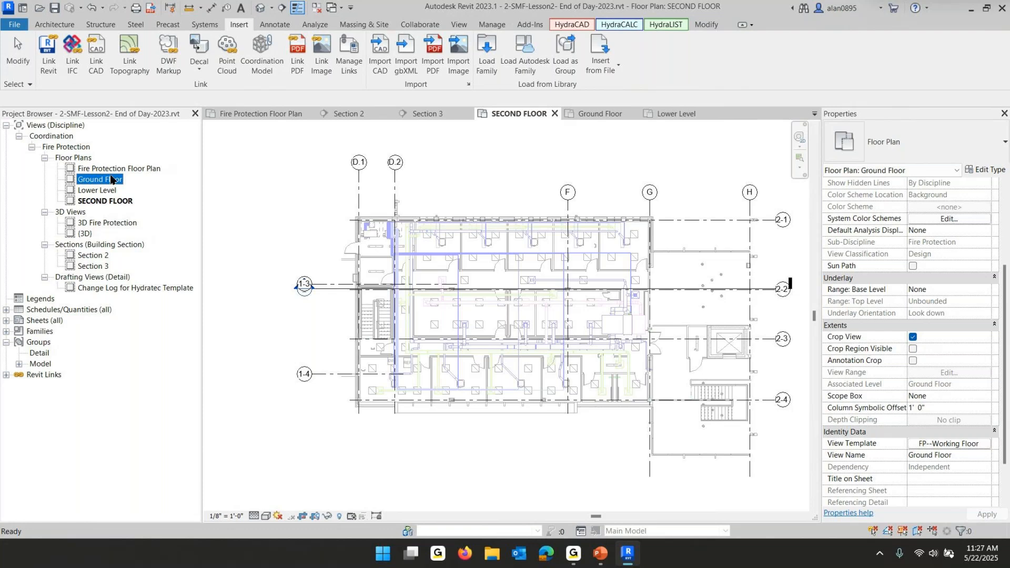
click(117, 169)
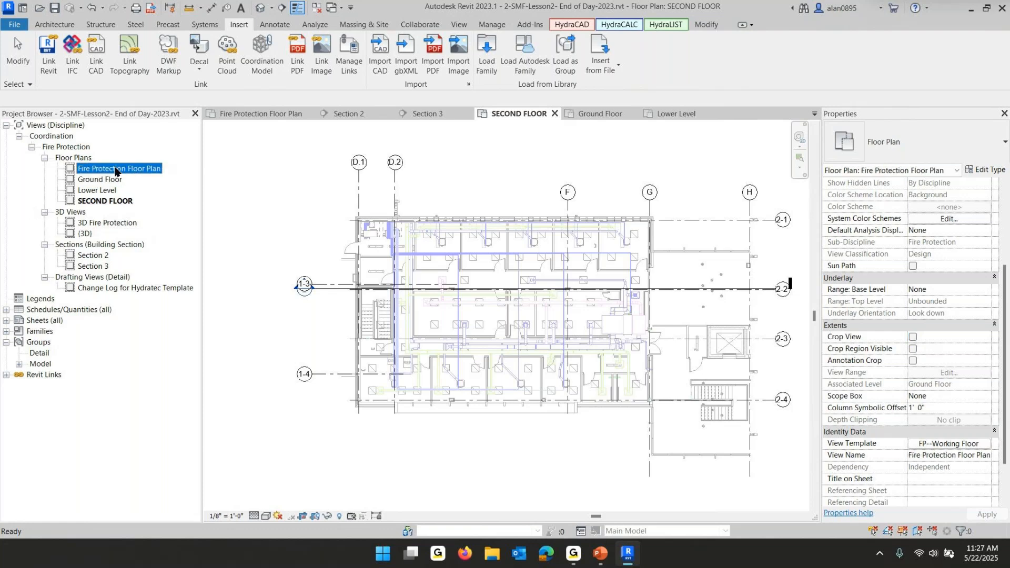
right_click(117, 171)
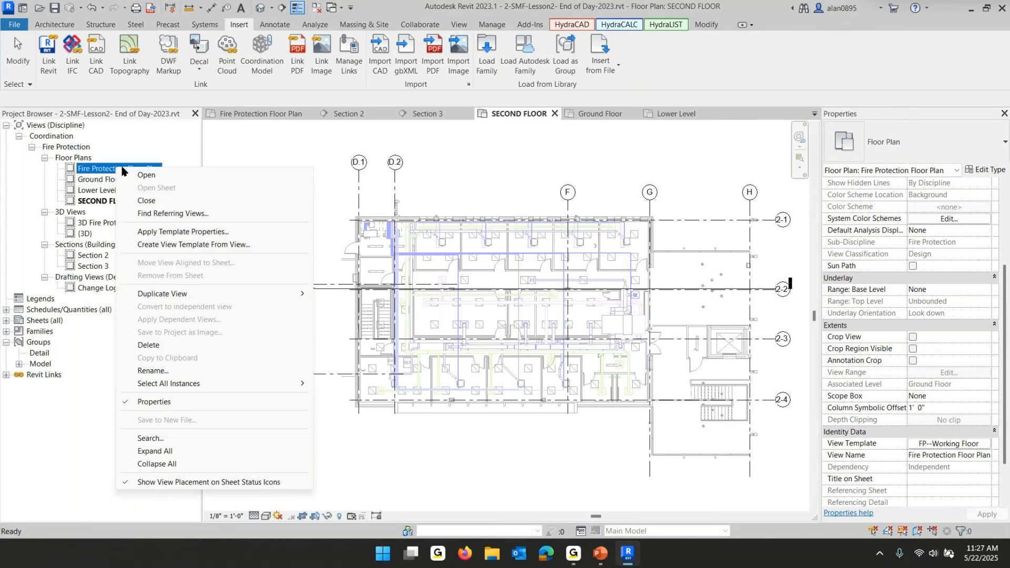
click(154, 347)
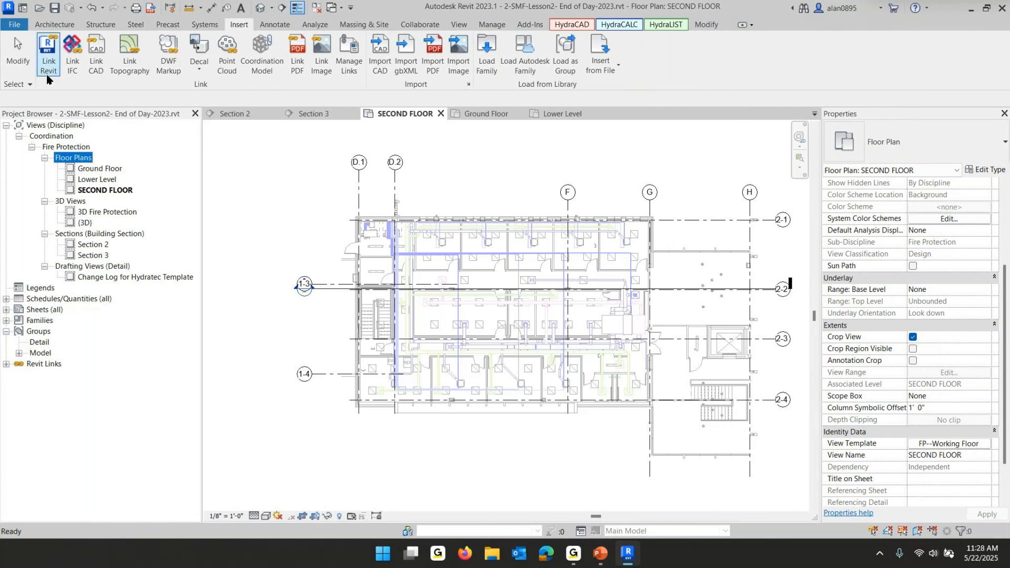
Open the Ground Floor plan and zoom out to view the whole building
double_click(100, 170)
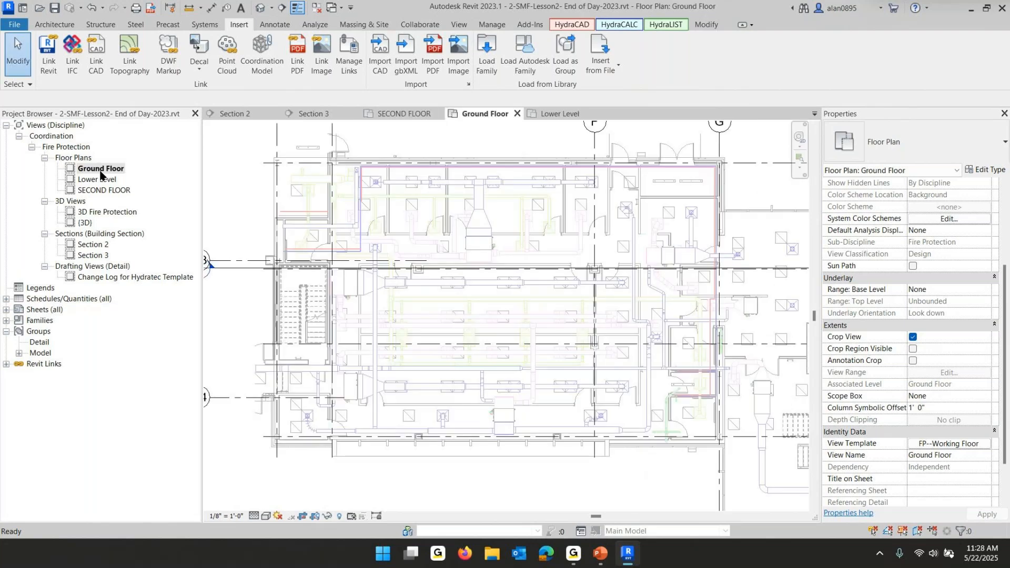
scroll(488, 289, down, 4)
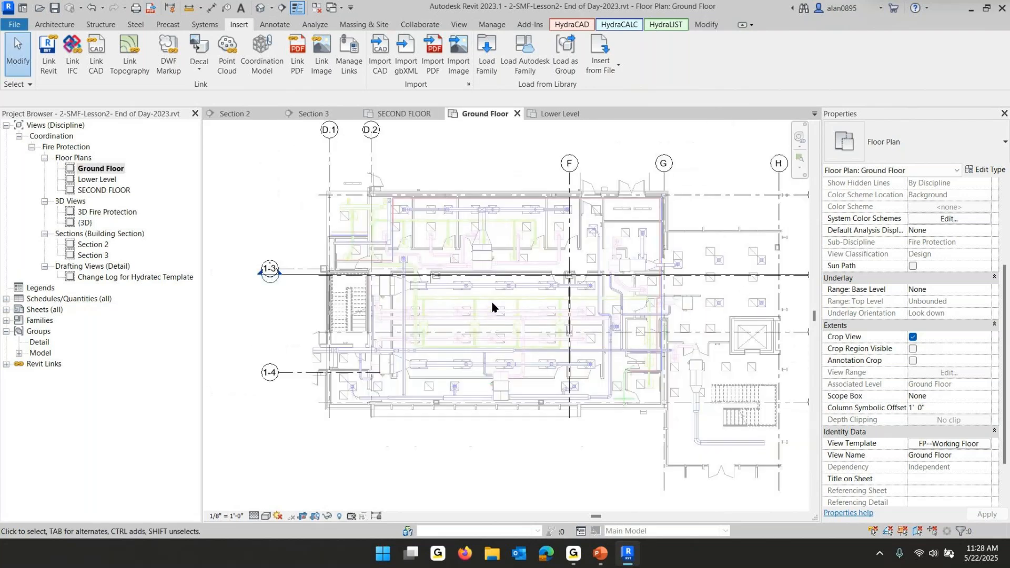
middle_drag(508, 319, 494, 325)
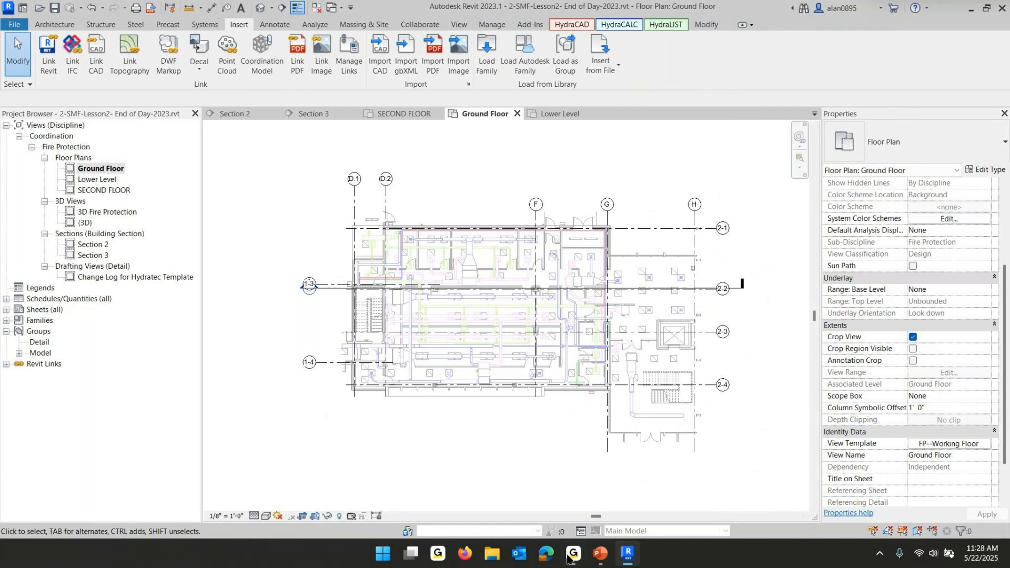
Switch to the PowerPoint slide show and advance to the next lesson slide on ceiling views
click(603, 551)
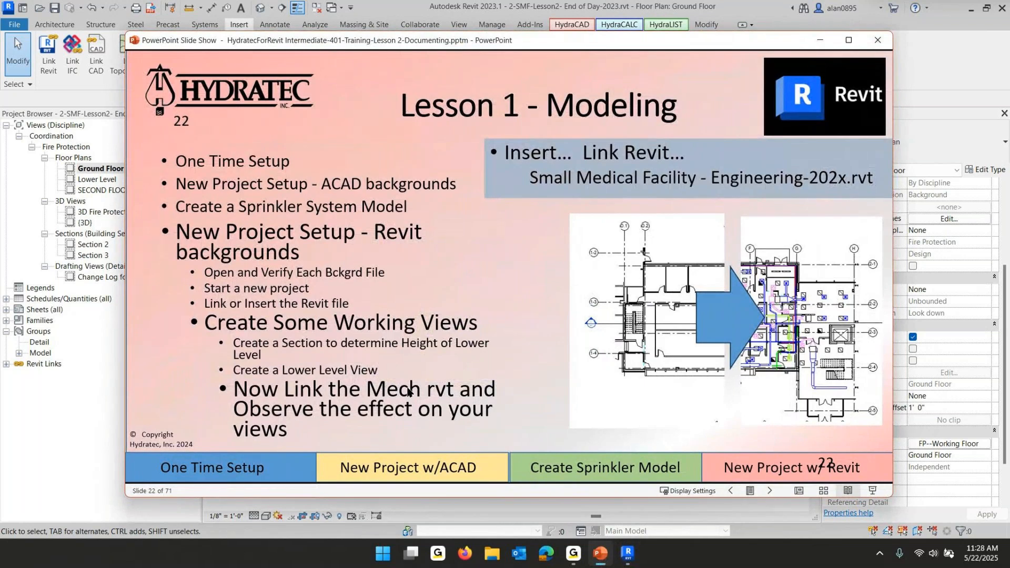
click(408, 392)
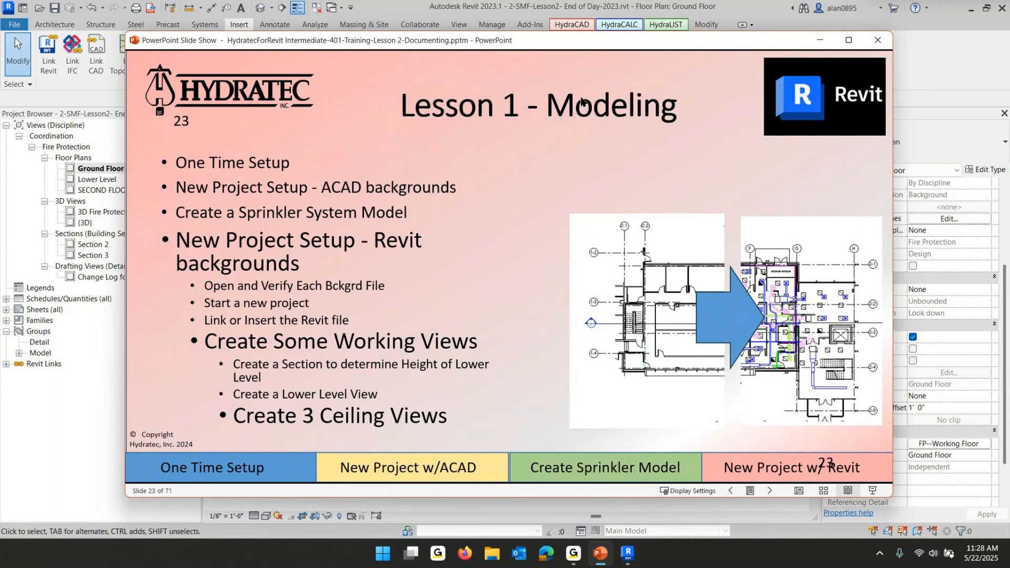
Return to Revit and create reflected ceiling plans for the Ground Floor, Lower Level and SECOND FLOOR levels
click(401, 6)
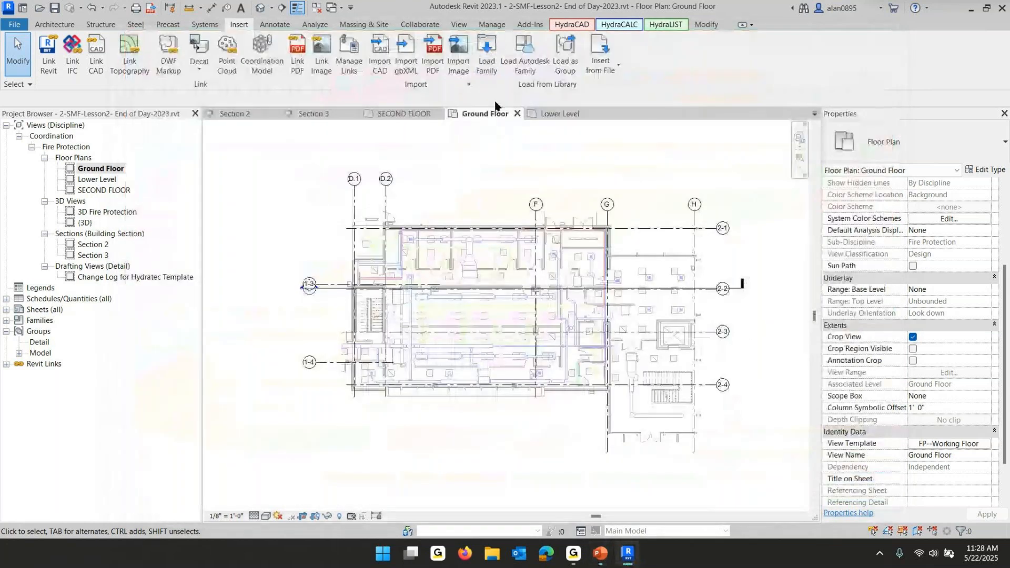
click(459, 24)
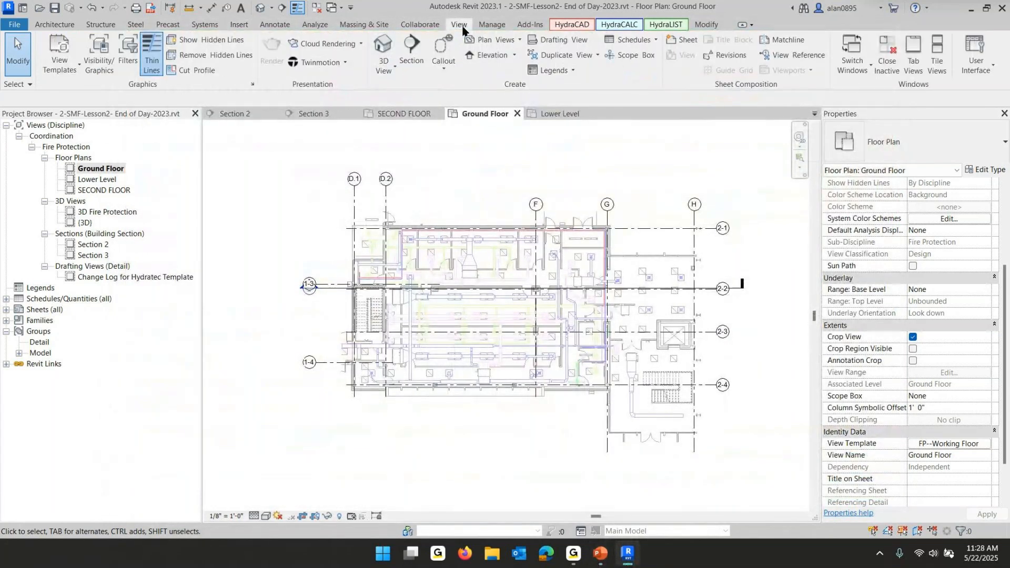
click(493, 41)
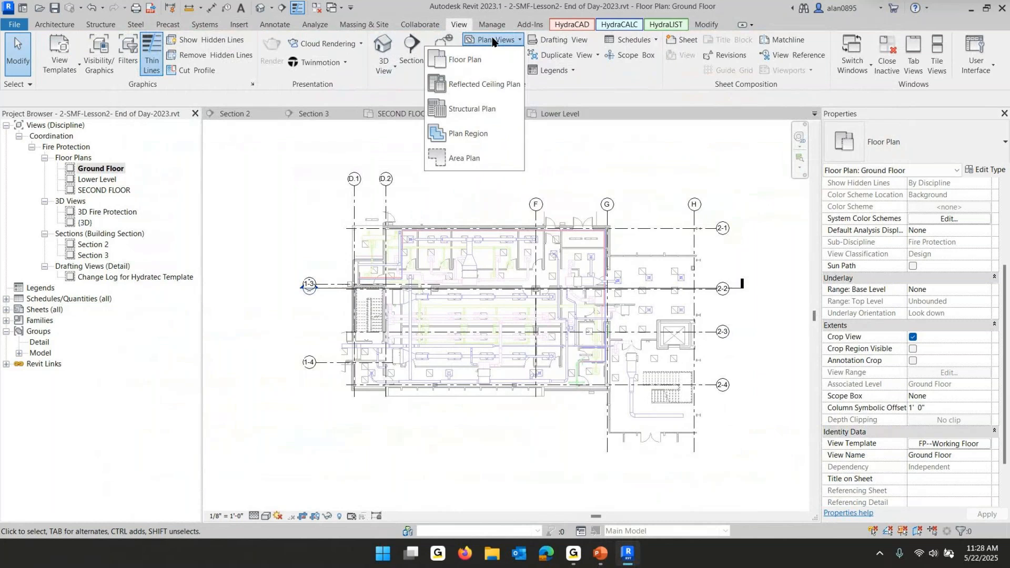
click(478, 93)
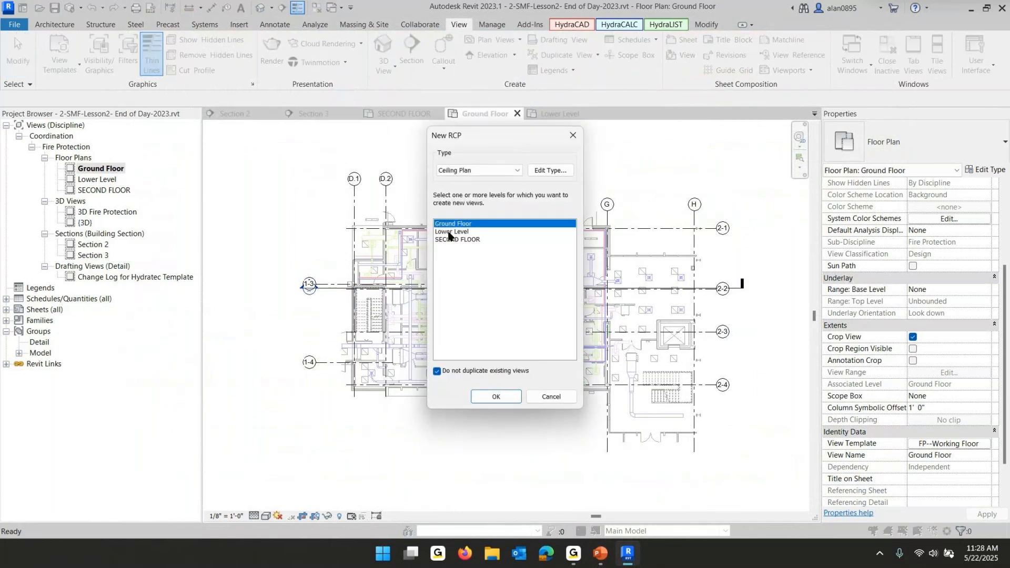
shift+click(454, 241)
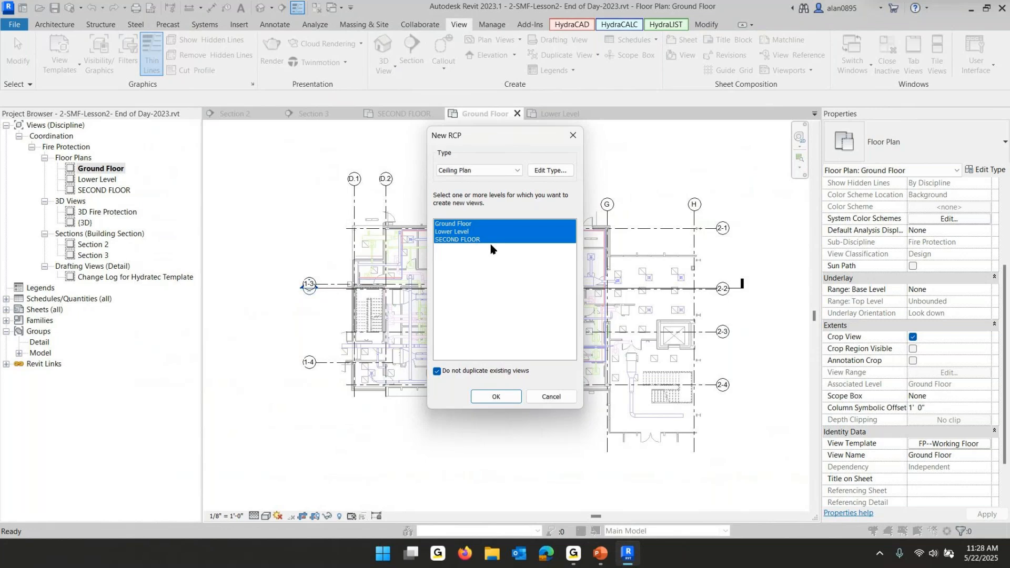
click(507, 398)
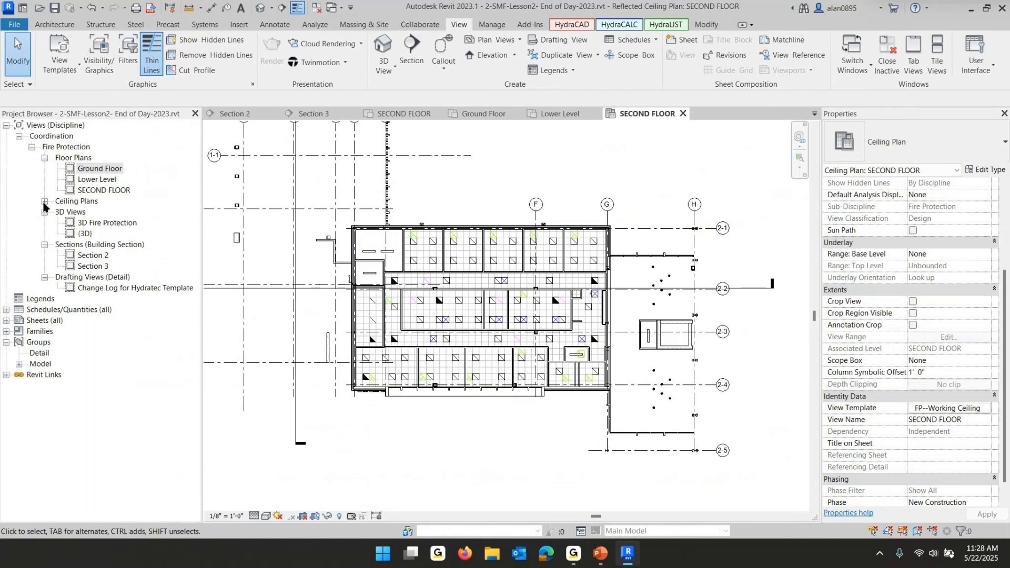
Select the three new ceiling plans and, in their FP--Working Ceiling Sprinkler Layout template, turn on underlay for the Engineering link
click(45, 202)
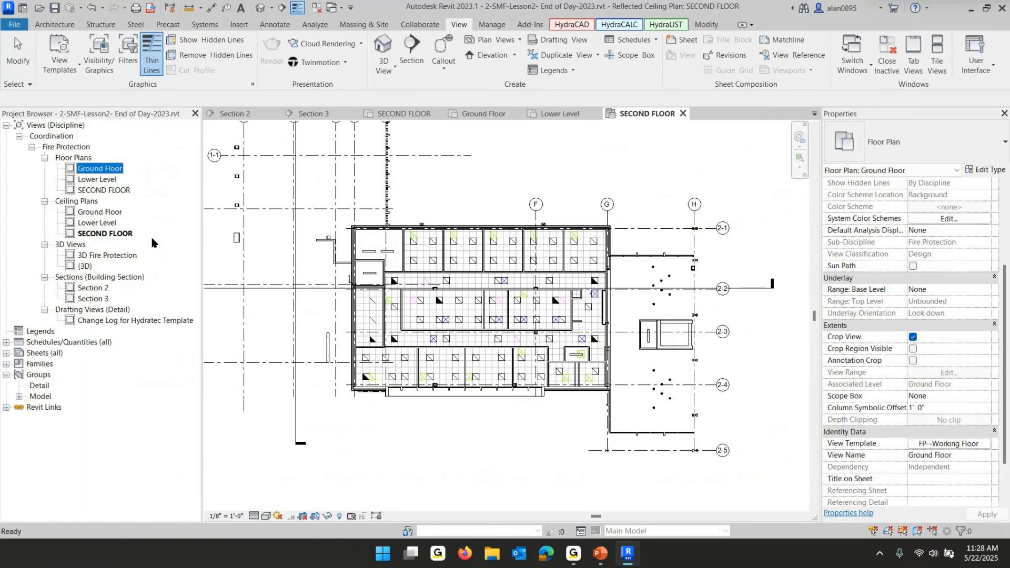
shift+click(85, 212)
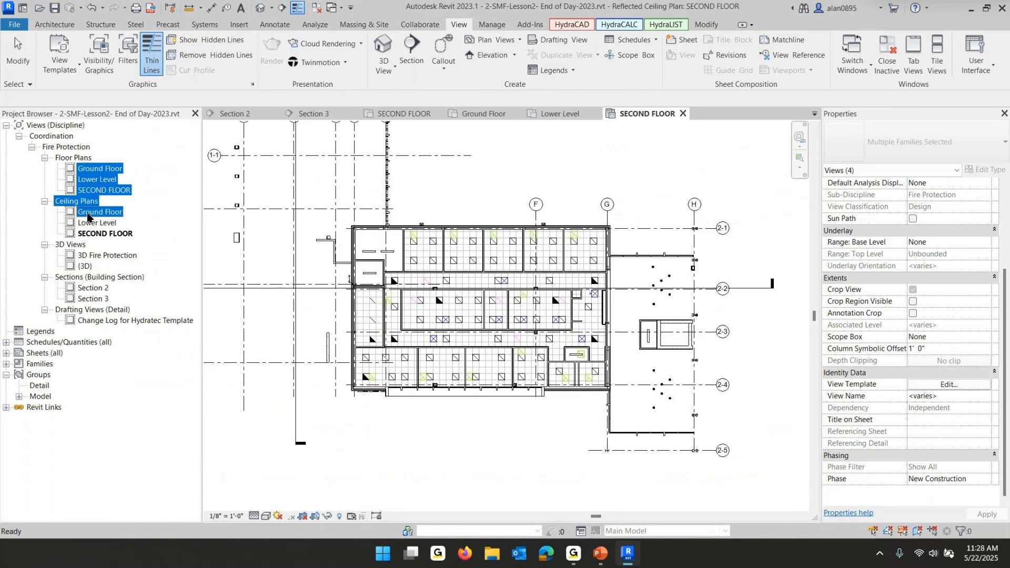
click(95, 214)
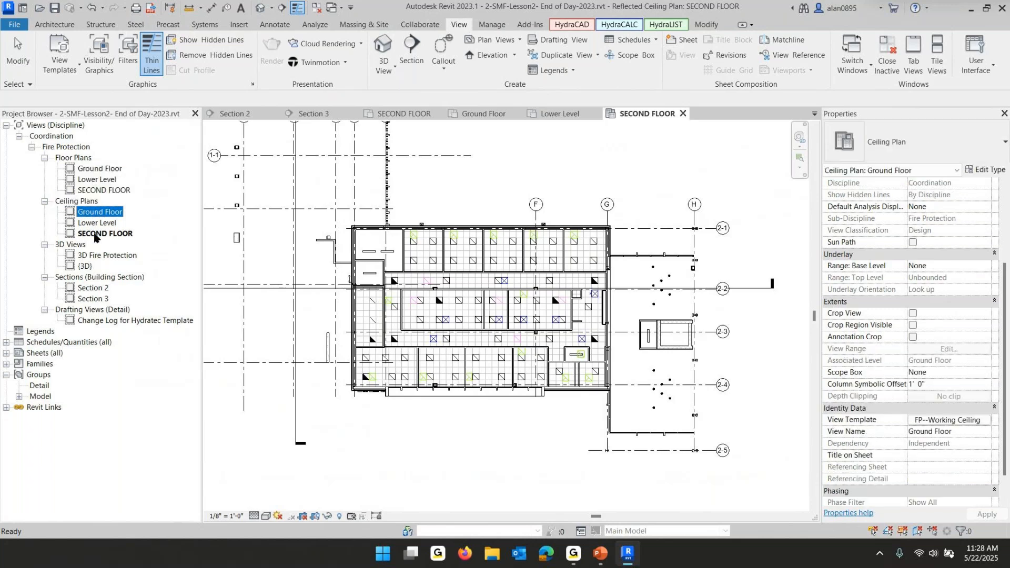
shift+click(96, 235)
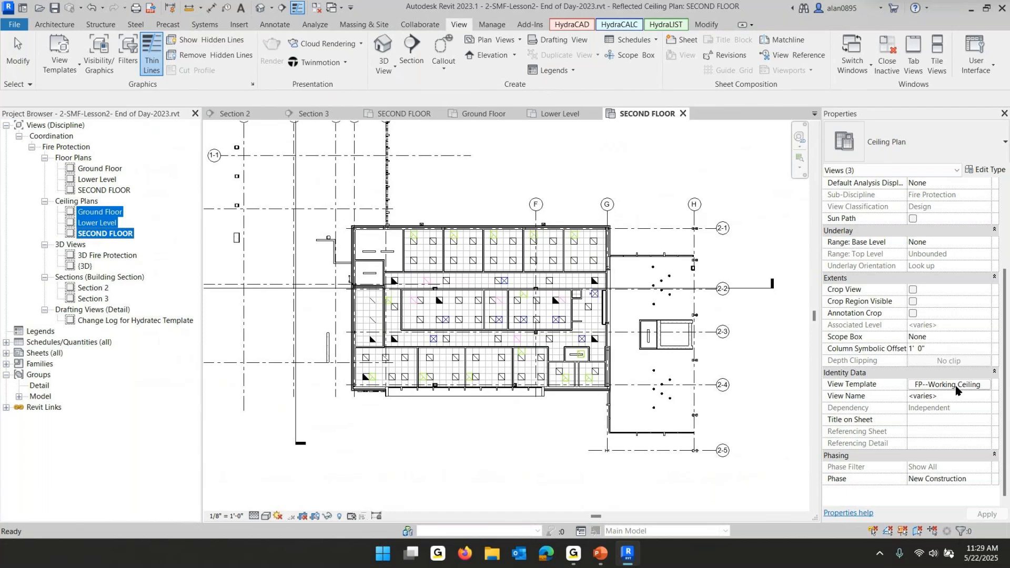
click(953, 386)
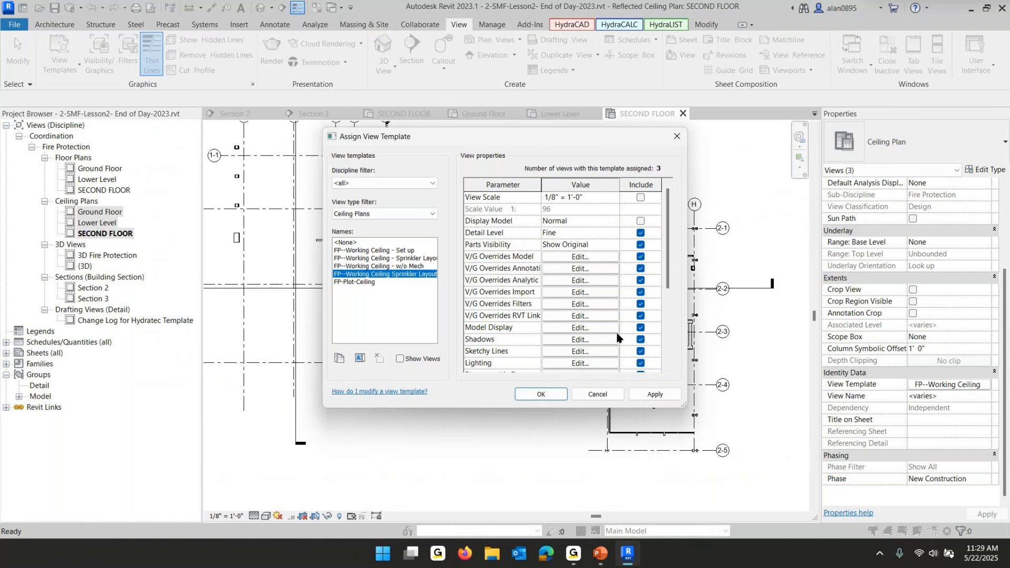
click(581, 306)
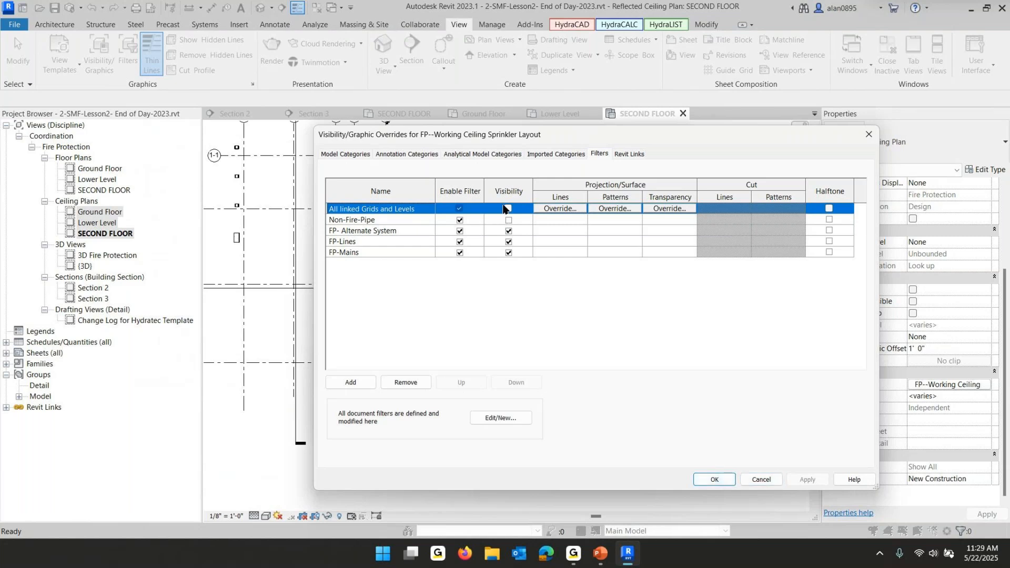
click(714, 479)
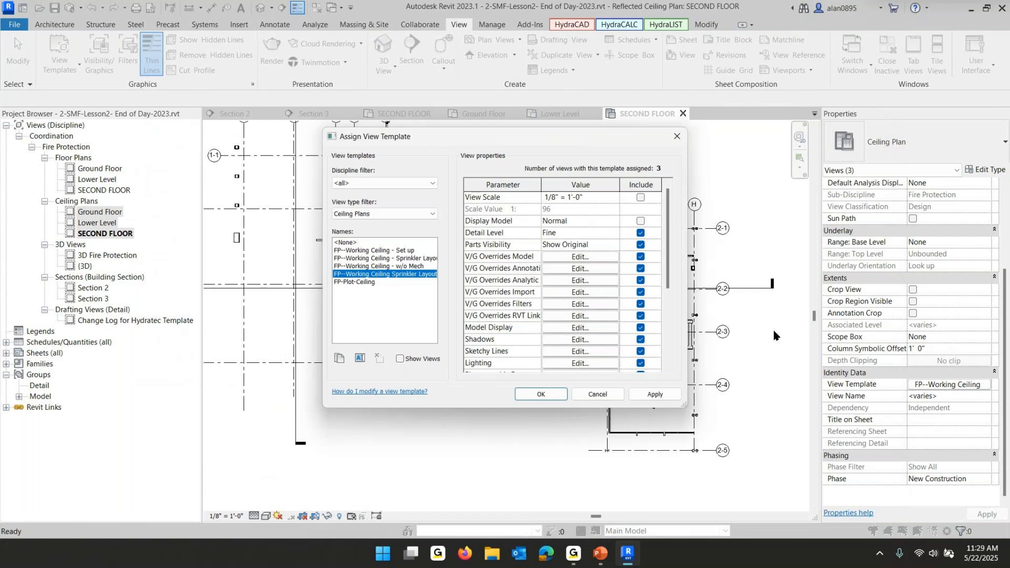
click(588, 316)
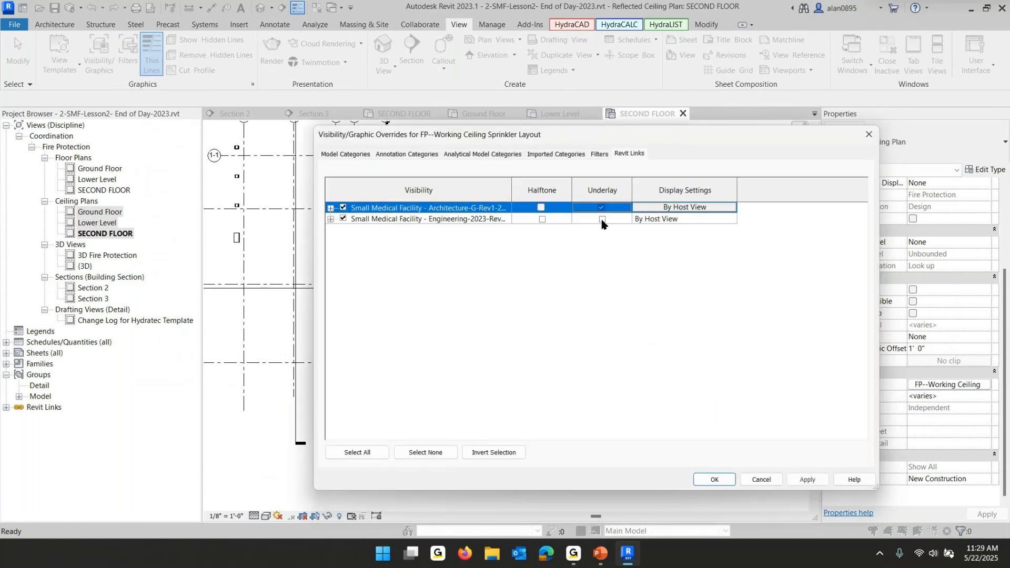
click(602, 218)
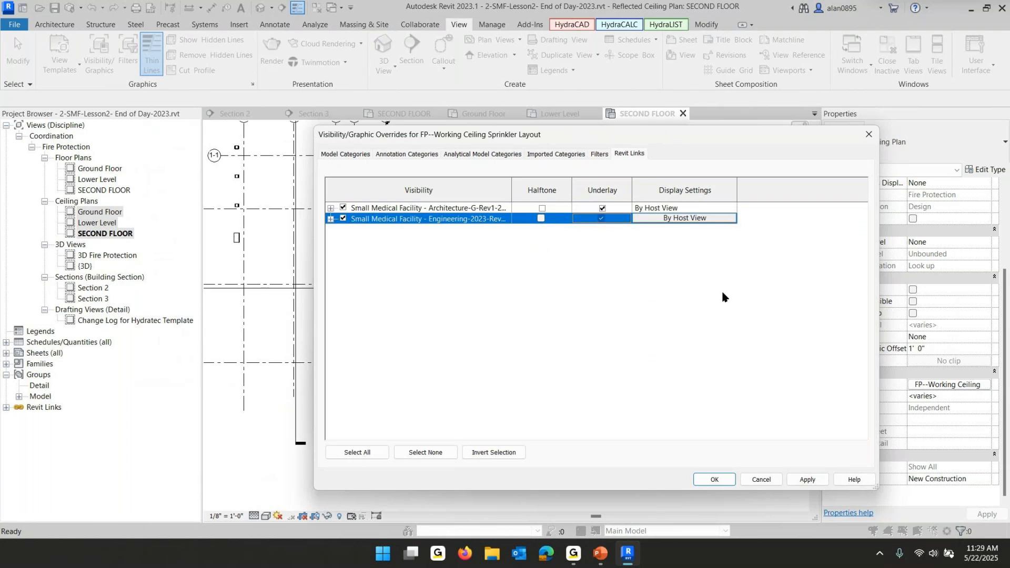
click(714, 480)
Set the template's view range top offset and view depth offset to 13' 4" and apply it to the views
scroll(590, 318, down, 1)
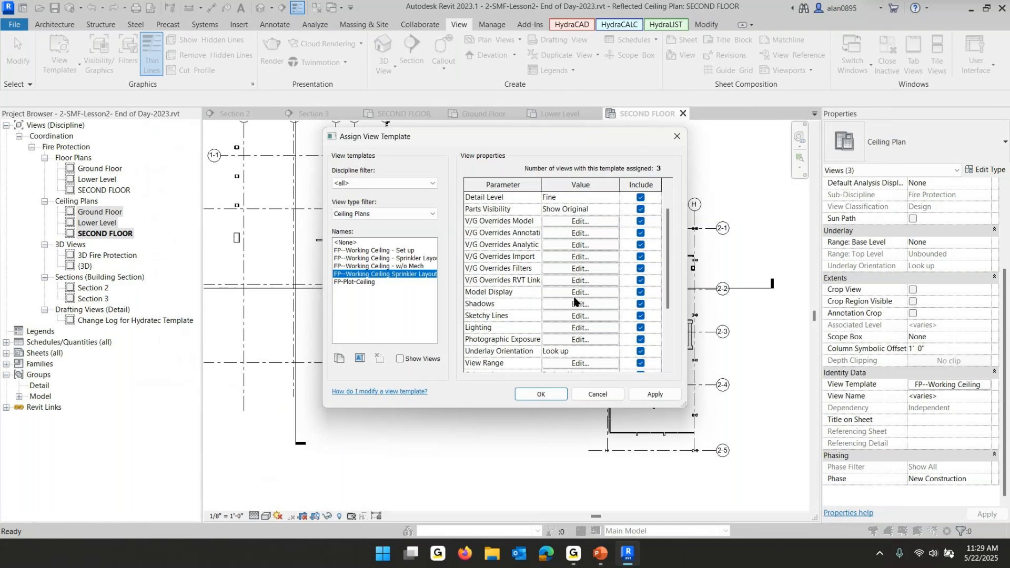
scroll(573, 304, down, 1)
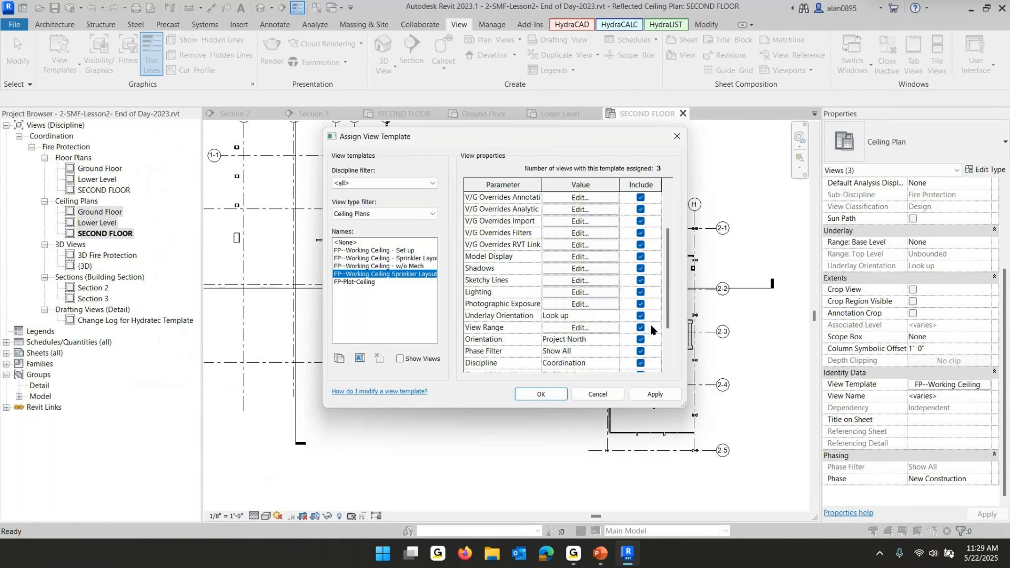
click(603, 328)
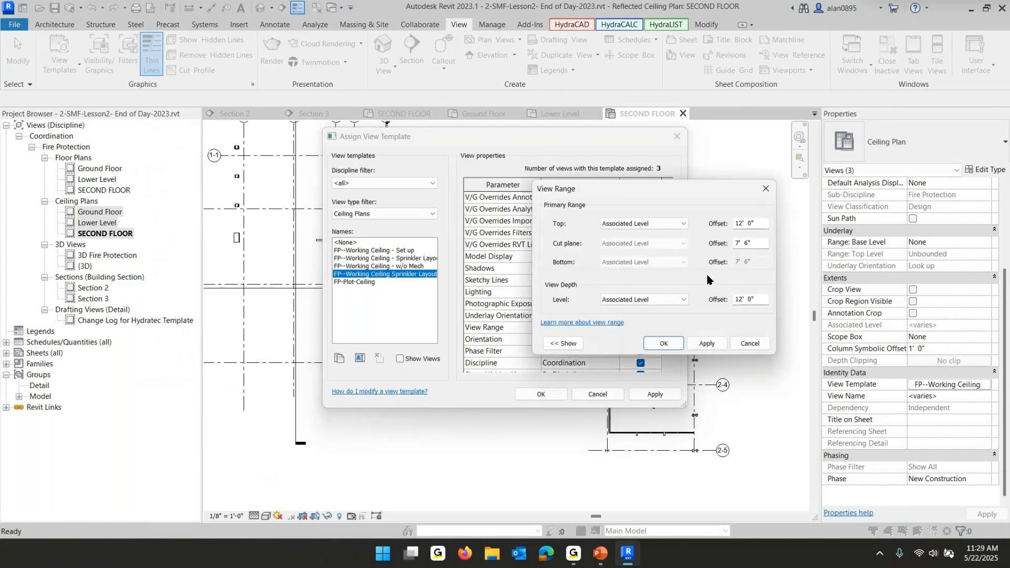
drag(757, 244, 684, 247)
drag(764, 223, 750, 224)
text(13 4)
click(762, 298)
text(13 4)
click(661, 342)
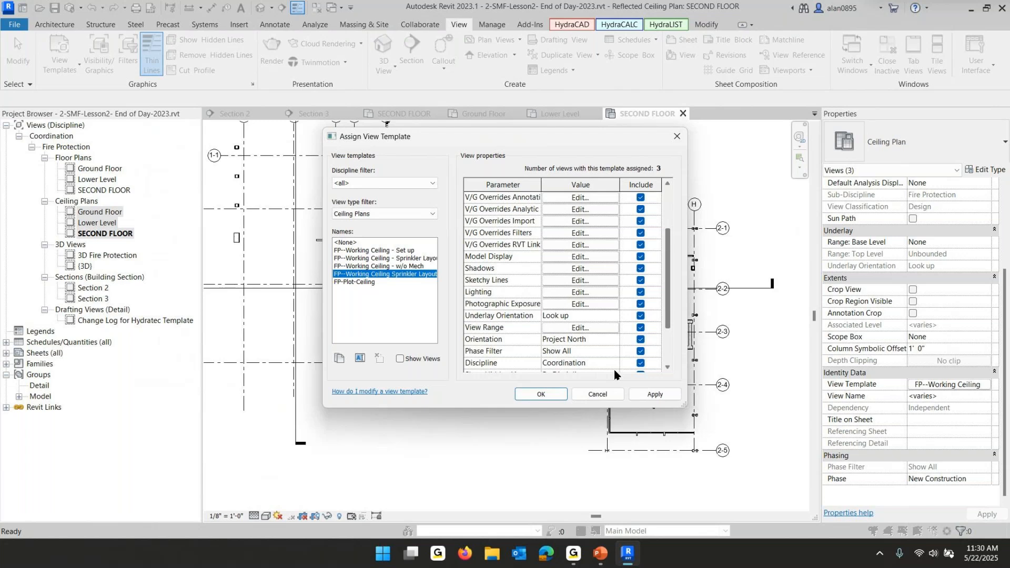
click(550, 394)
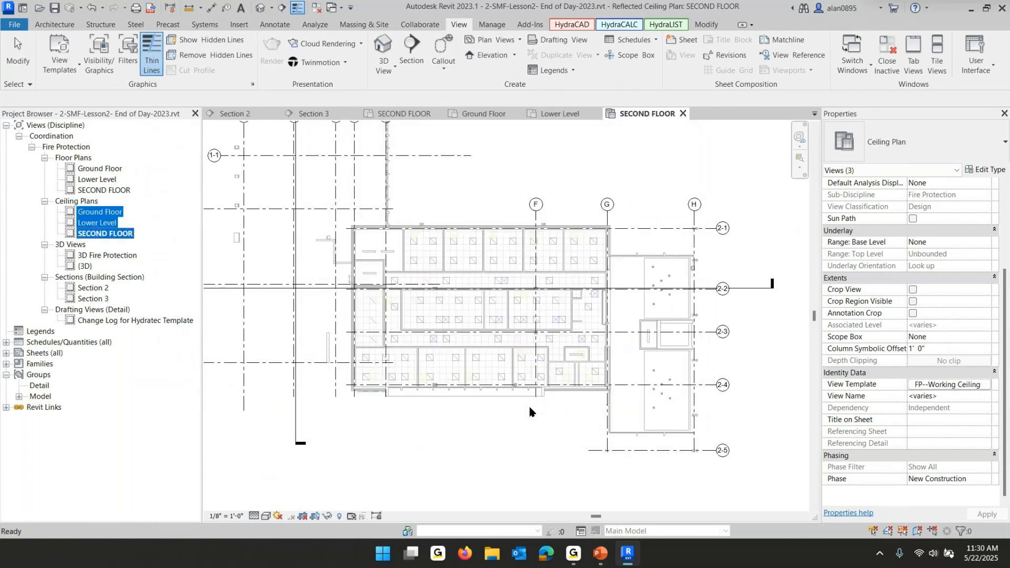
Open the Ground Floor ceiling plan and turn on its crop view and visible crop region
click(500, 368)
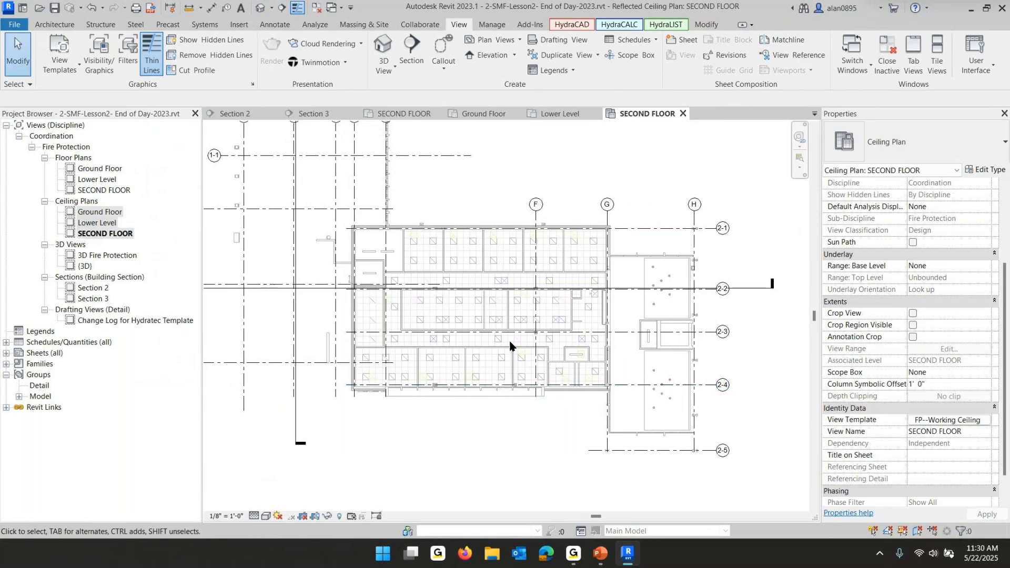
scroll(511, 337, up, 3)
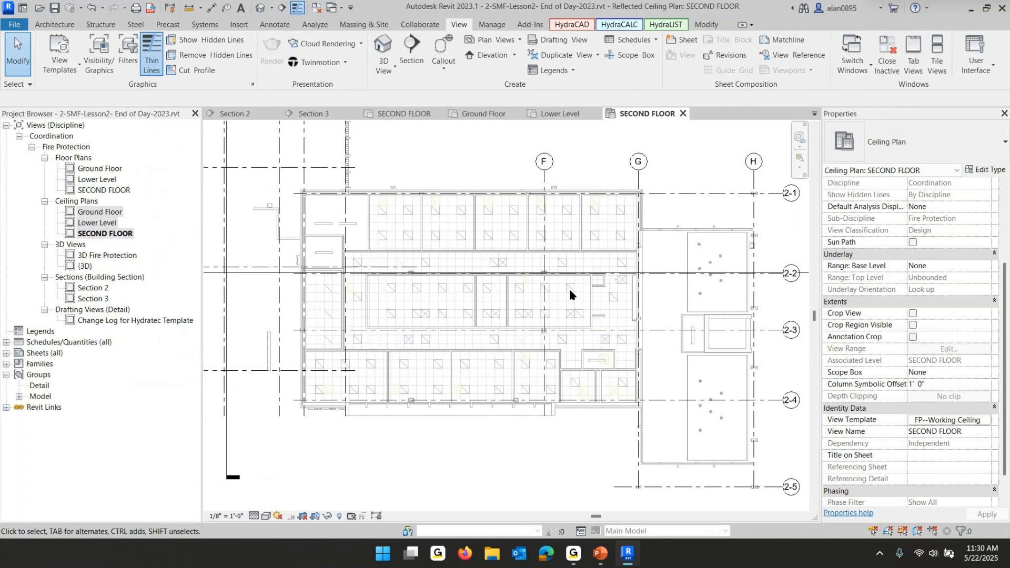
double_click(102, 212)
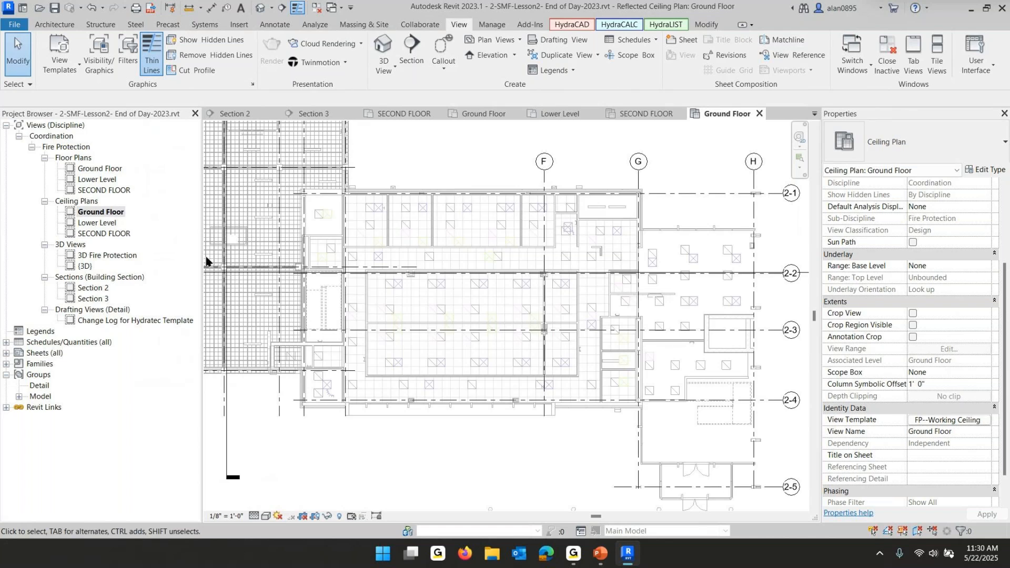
scroll(213, 269, down, 4)
middle_drag(401, 282, 571, 375)
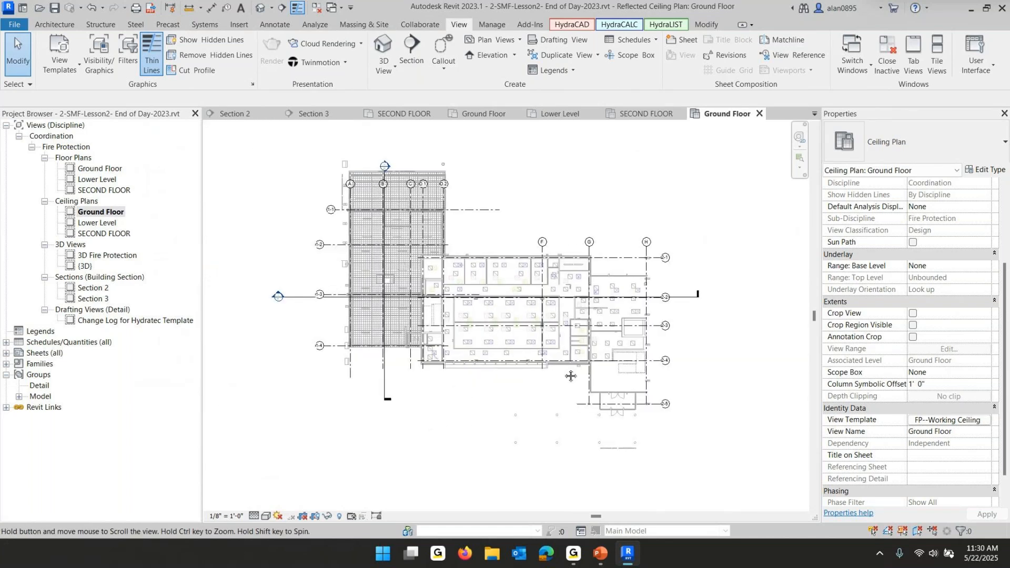
click(87, 216)
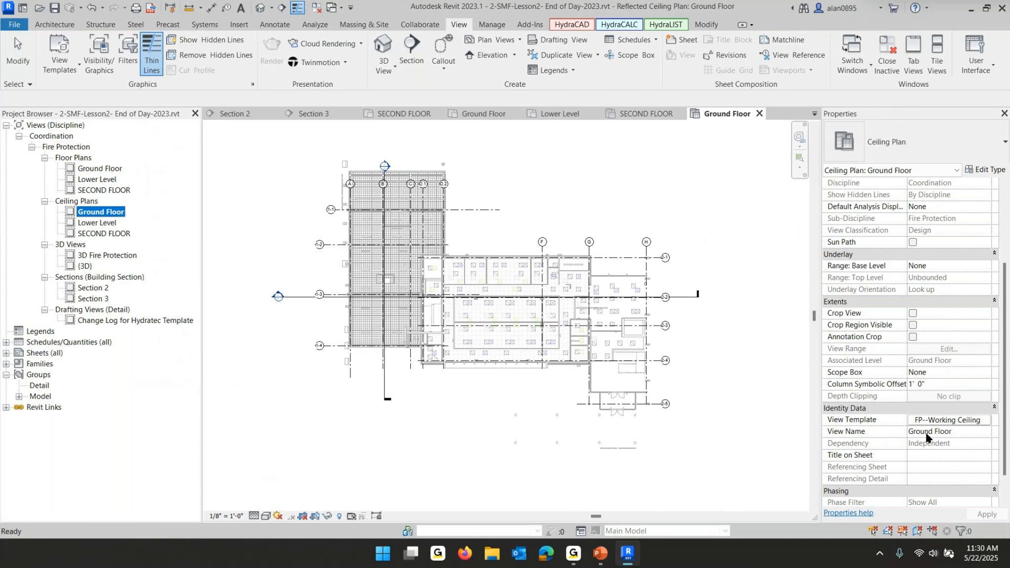
click(913, 314)
click(913, 325)
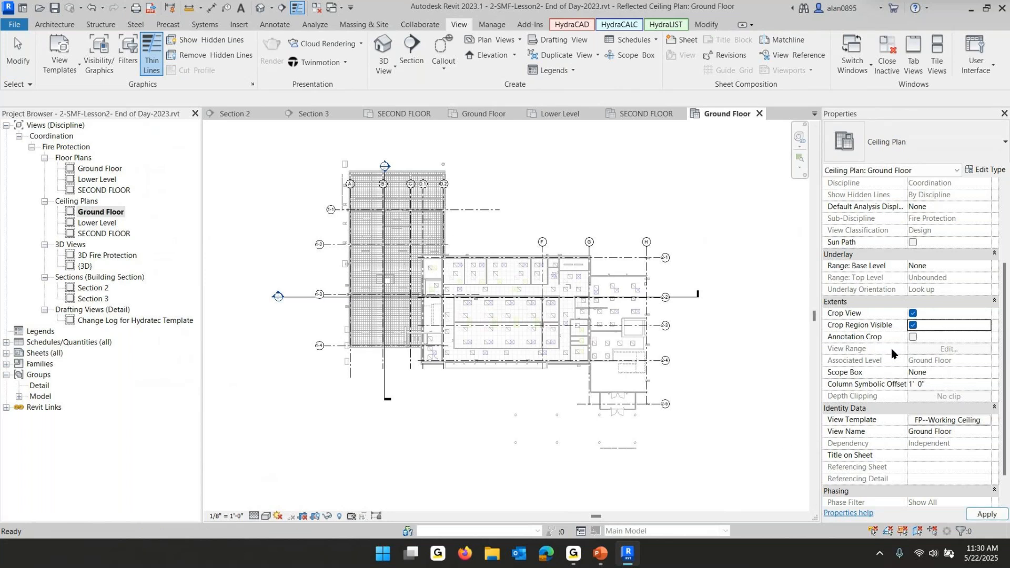
Resize the Ground Floor crop region tightly around the building, then hide the crop region boundary
click(757, 370)
drag(756, 304, 658, 305)
drag(223, 303, 500, 400)
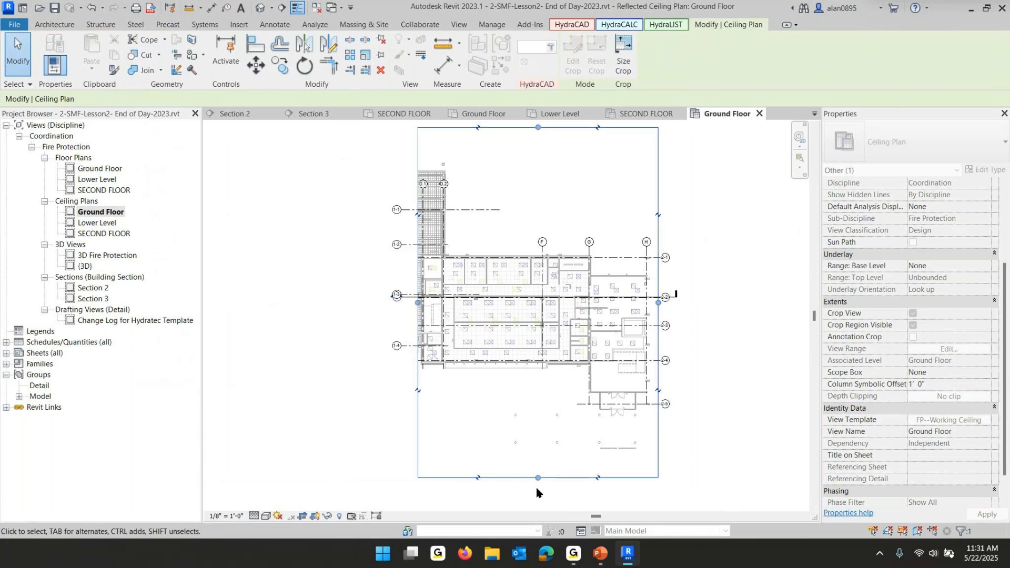
drag(538, 477, 539, 398)
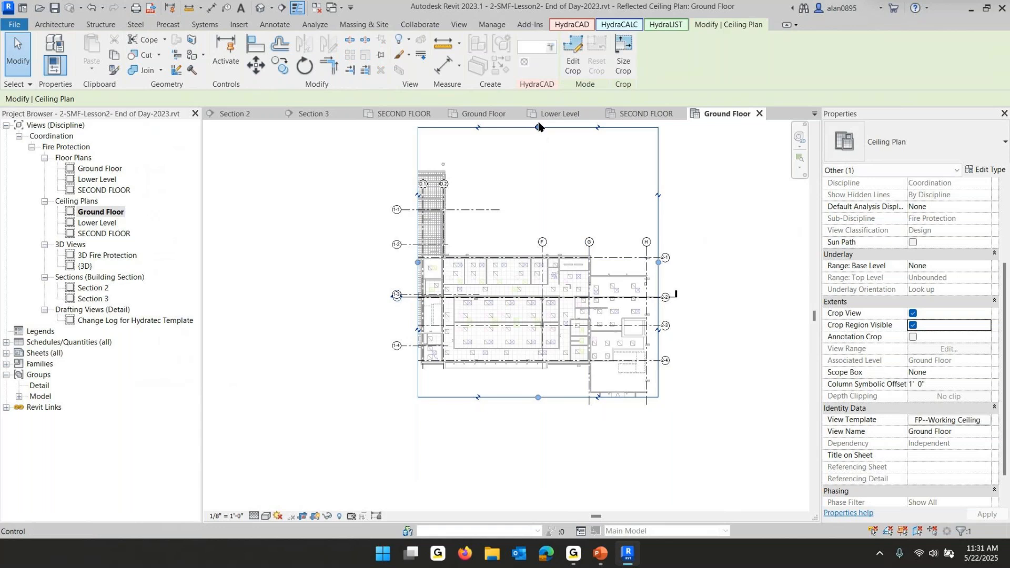
drag(537, 128, 540, 251)
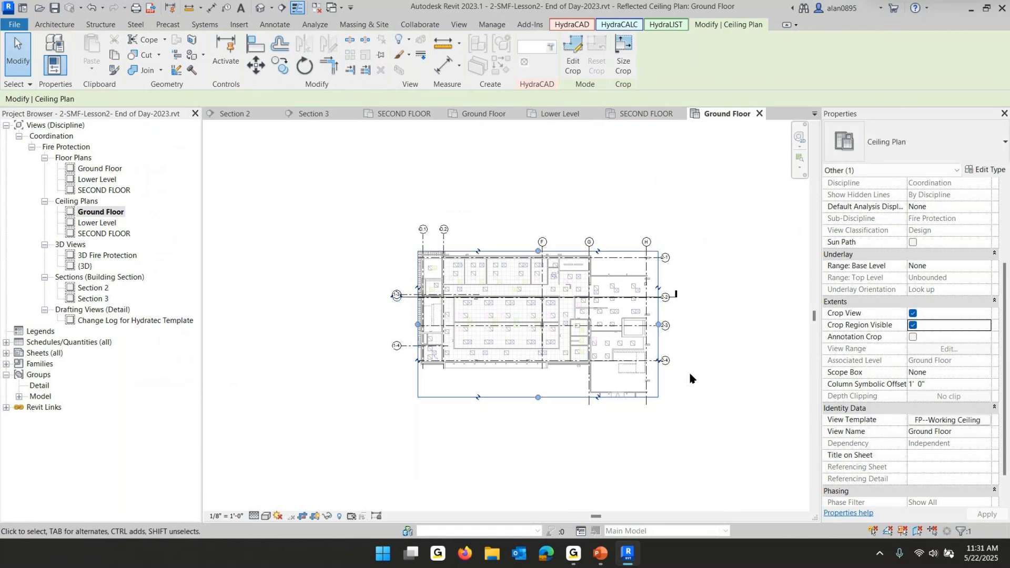
click(913, 326)
Open the Lower Level ceiling plan and turn on its crop view and visible crop region
double_click(96, 223)
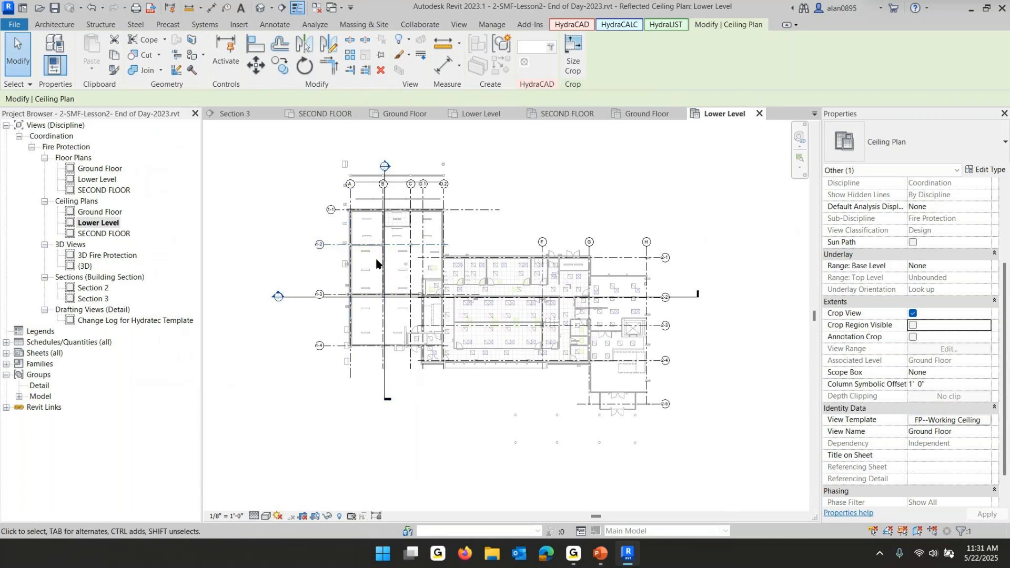
click(912, 326)
click(555, 389)
scroll(555, 389, down, 4)
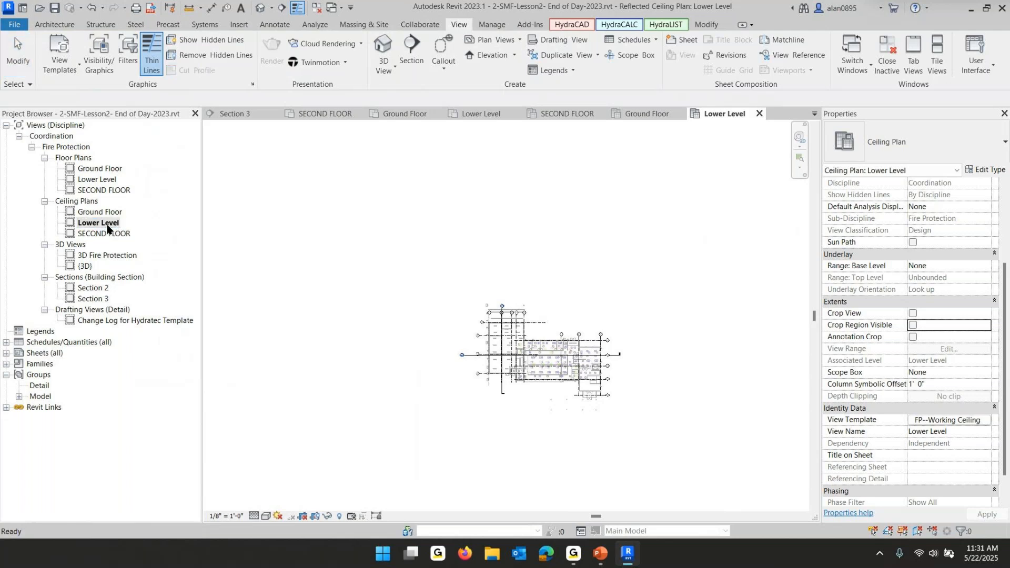
click(913, 314)
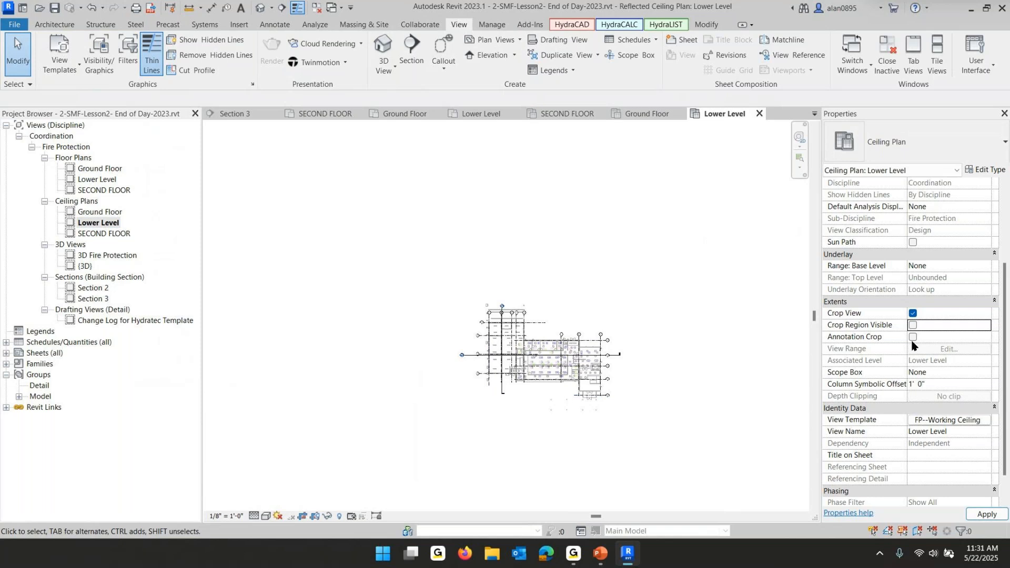
click(913, 326)
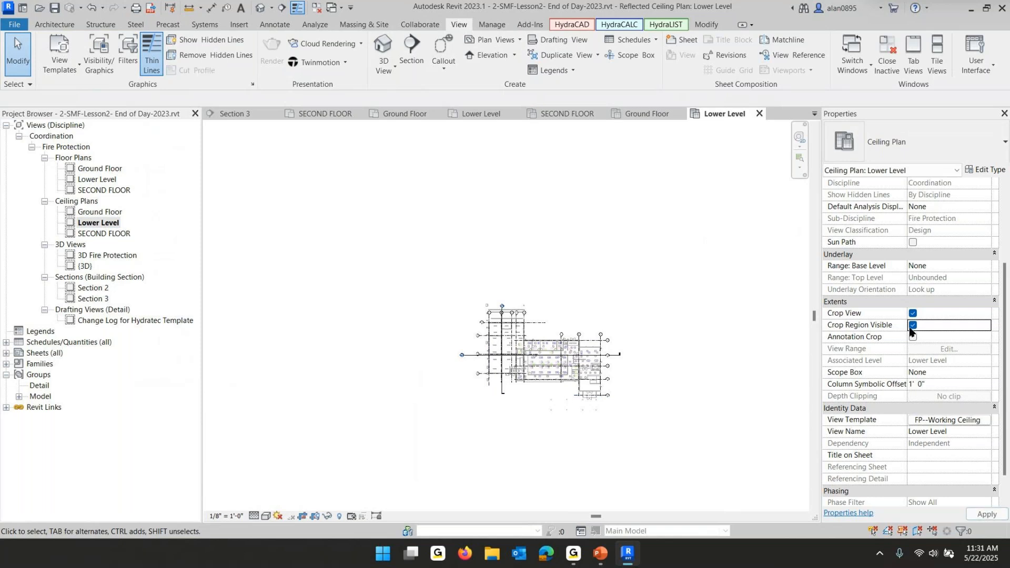
Shrink the Lower Level ceiling plan's crop region by pulling its right and top edges in toward the building
click(642, 360)
drag(609, 358, 526, 357)
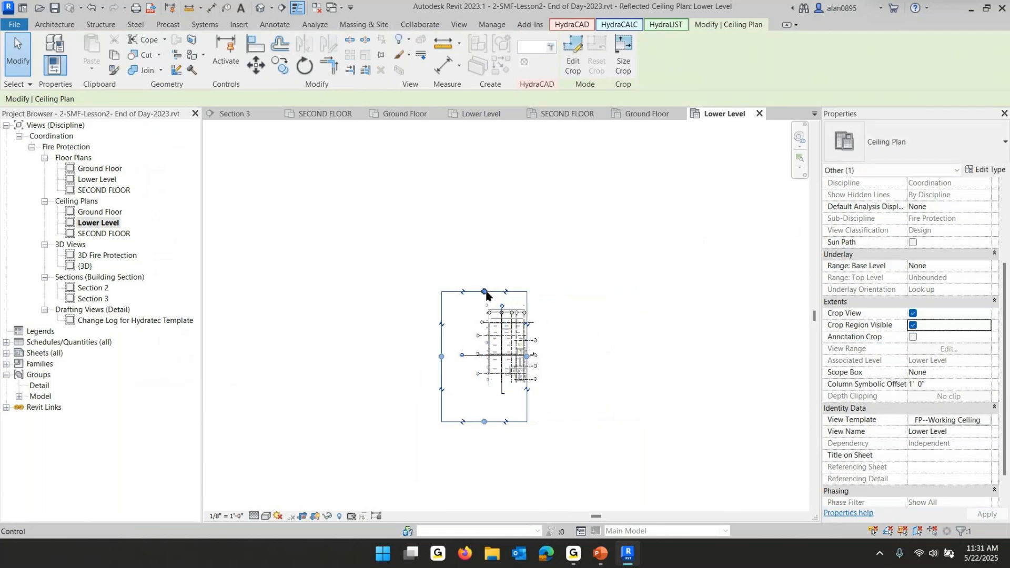
drag(484, 292, 484, 320)
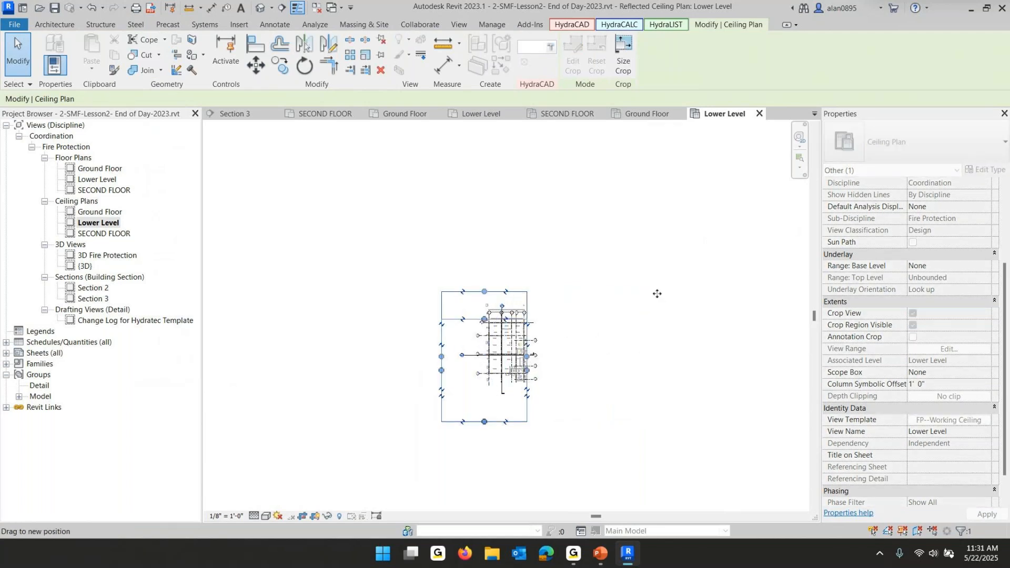
click(656, 294)
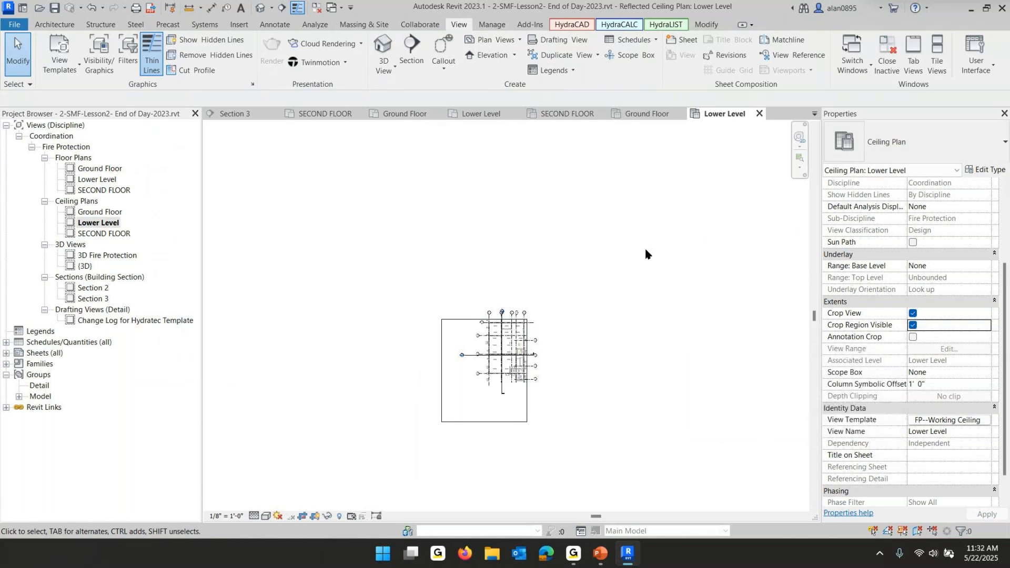
Tighten the Lower Level crop region's left and bottom edges around the building outline
double_click(85, 222)
click(97, 226)
click(441, 386)
drag(441, 371, 484, 363)
drag(508, 426, 528, 377)
scroll(528, 377, up, 2)
scroll(528, 377, up, 4)
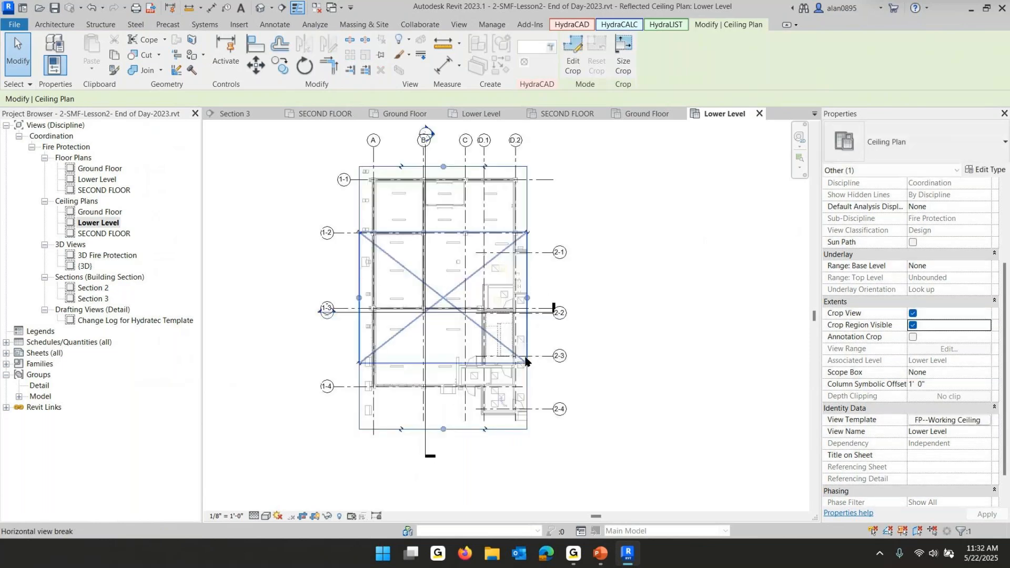
drag(444, 429, 445, 396)
click(625, 349)
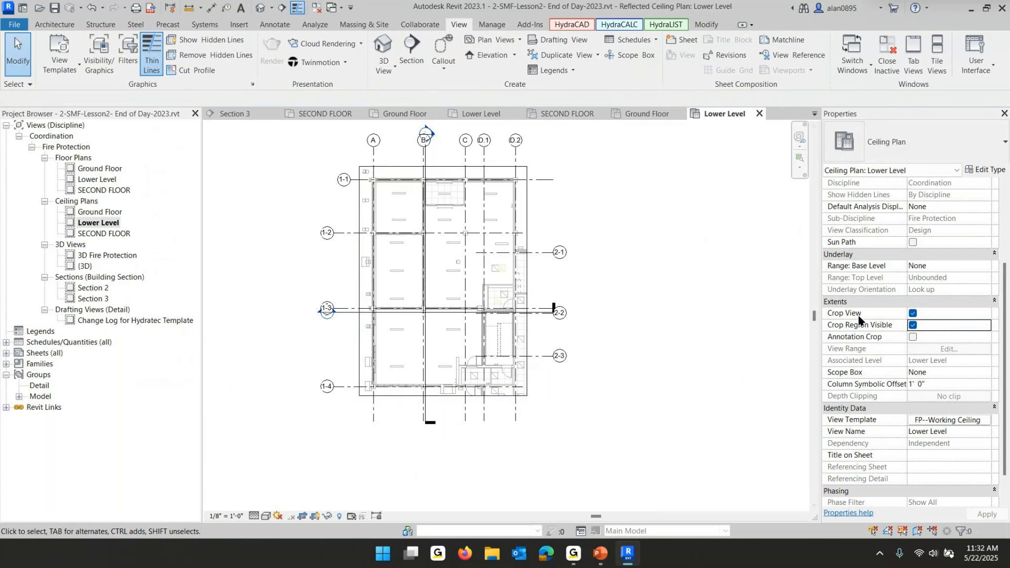
click(913, 314)
click(913, 313)
click(987, 515)
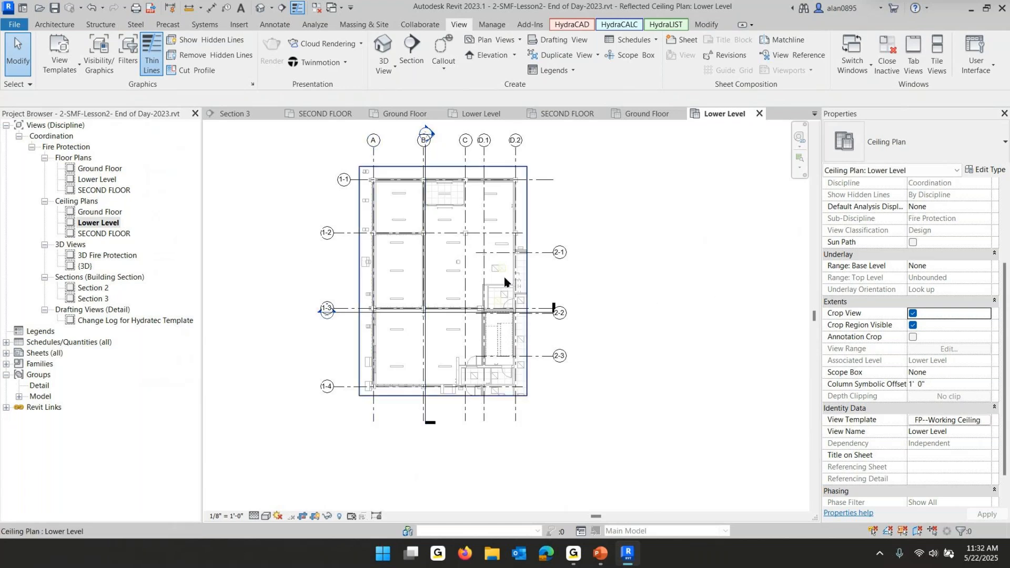
Turn the Lower Level ceiling plan's crop view off and back on to compare the full and cropped extents
click(95, 180)
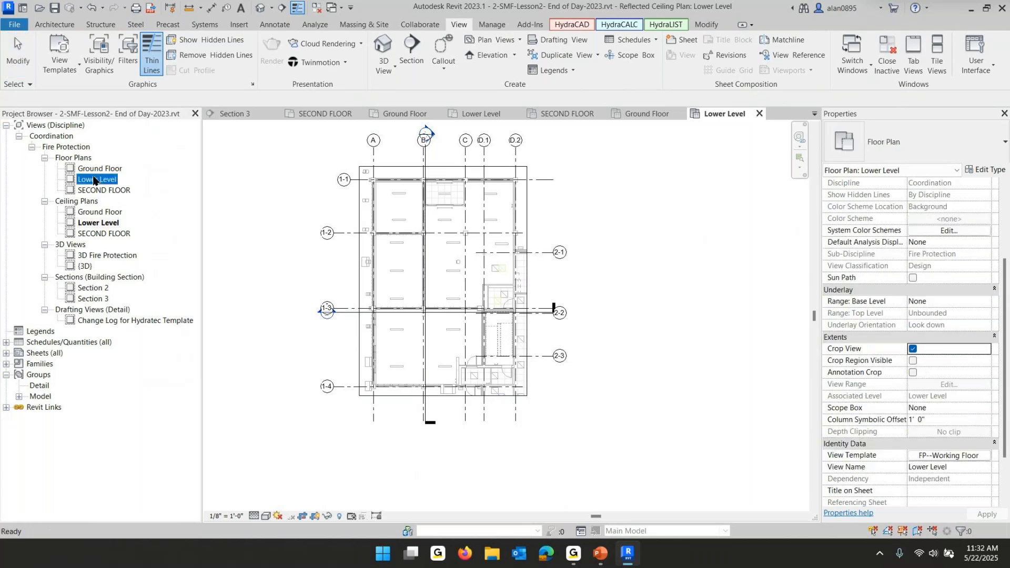
double_click(94, 180)
double_click(92, 224)
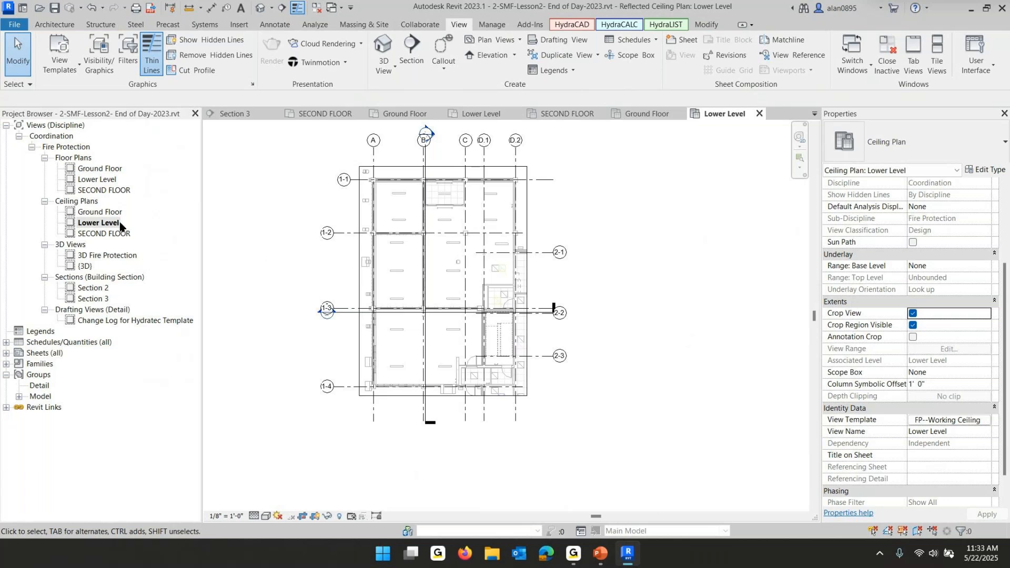
click(913, 313)
click(913, 325)
click(720, 356)
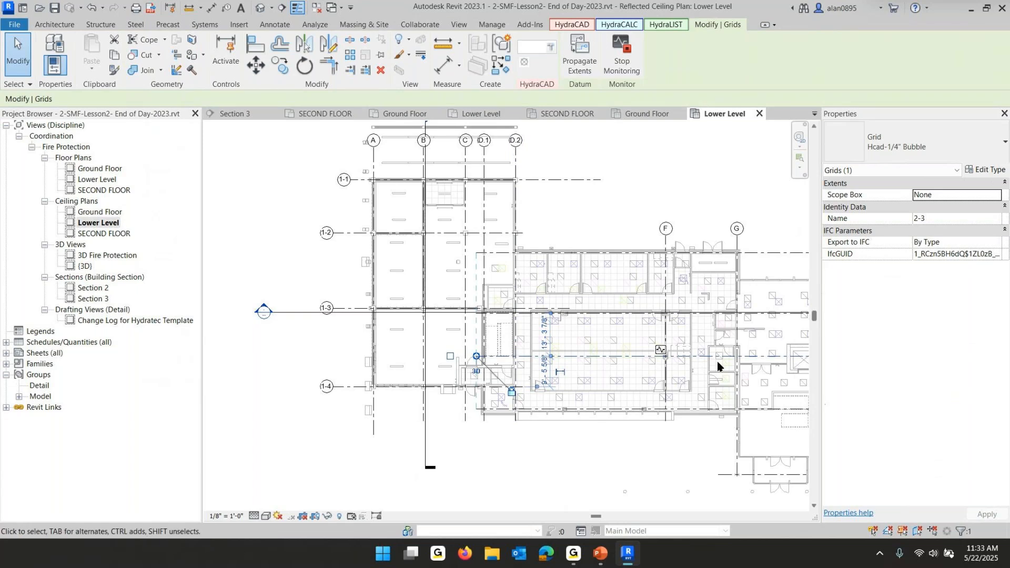
click(645, 204)
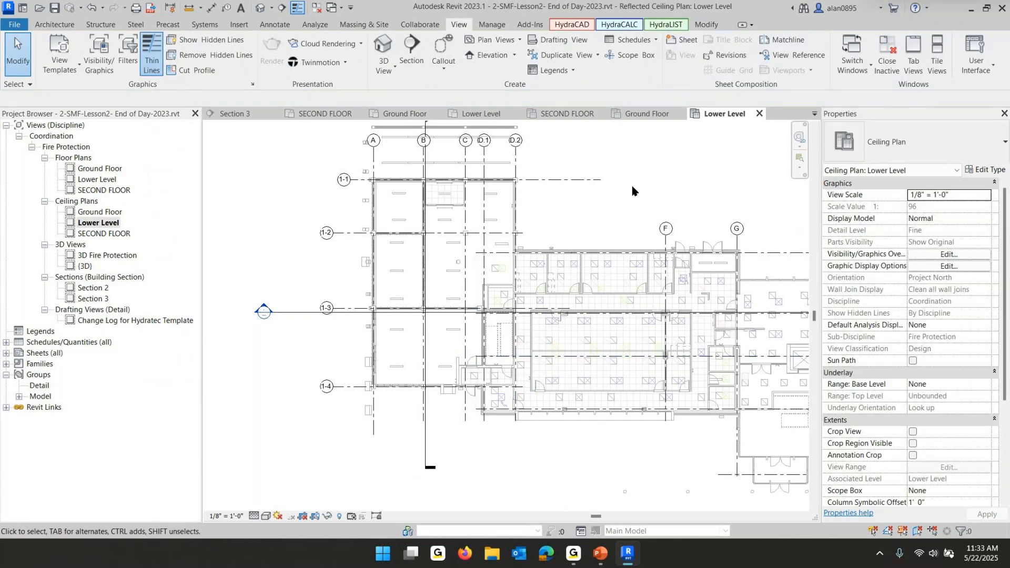
scroll(932, 374, down, 3)
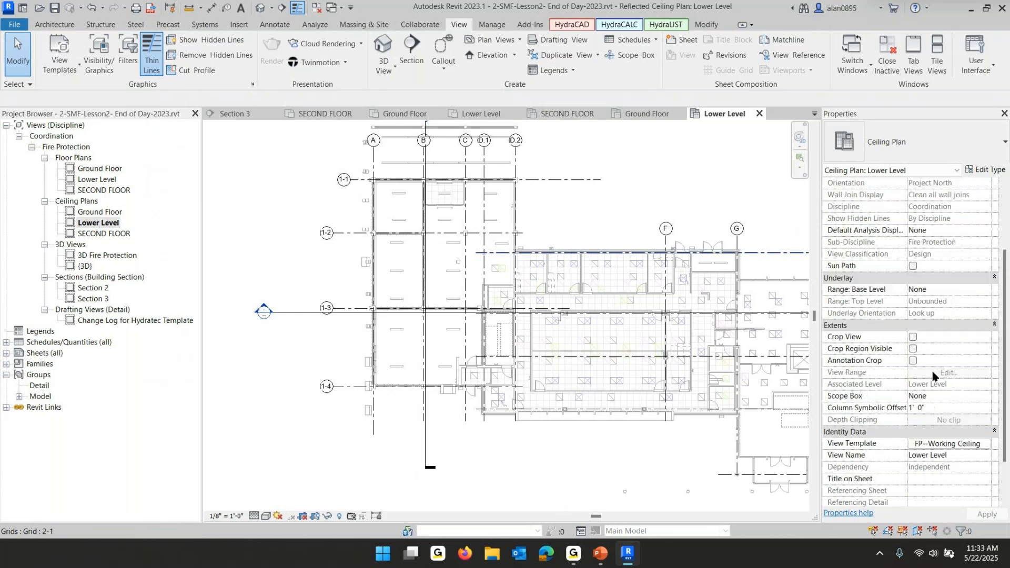
click(913, 338)
click(913, 349)
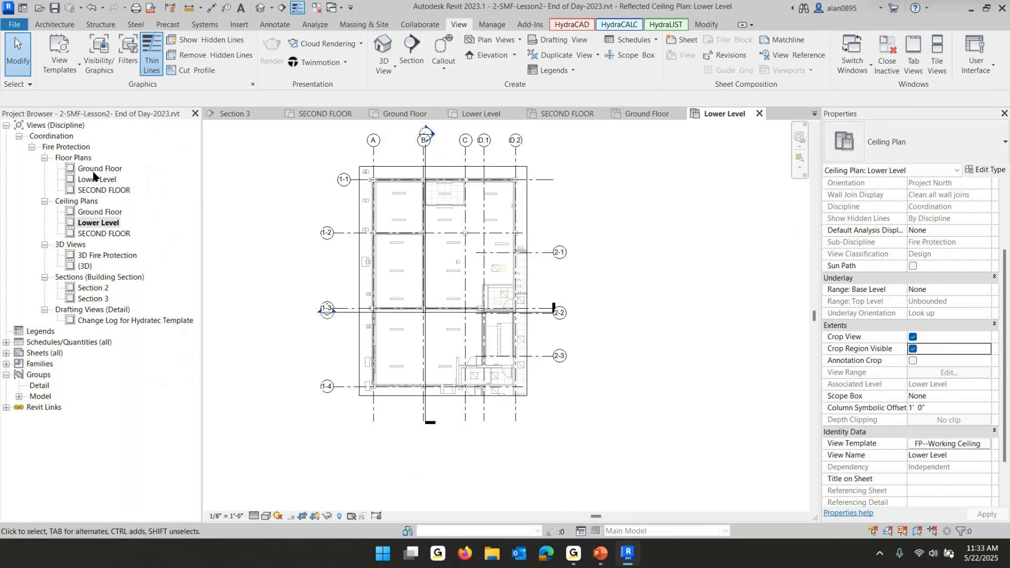
Reopen the Lower Level ceiling plan and hide its crop region boundary while keeping the crop view on
double_click(103, 190)
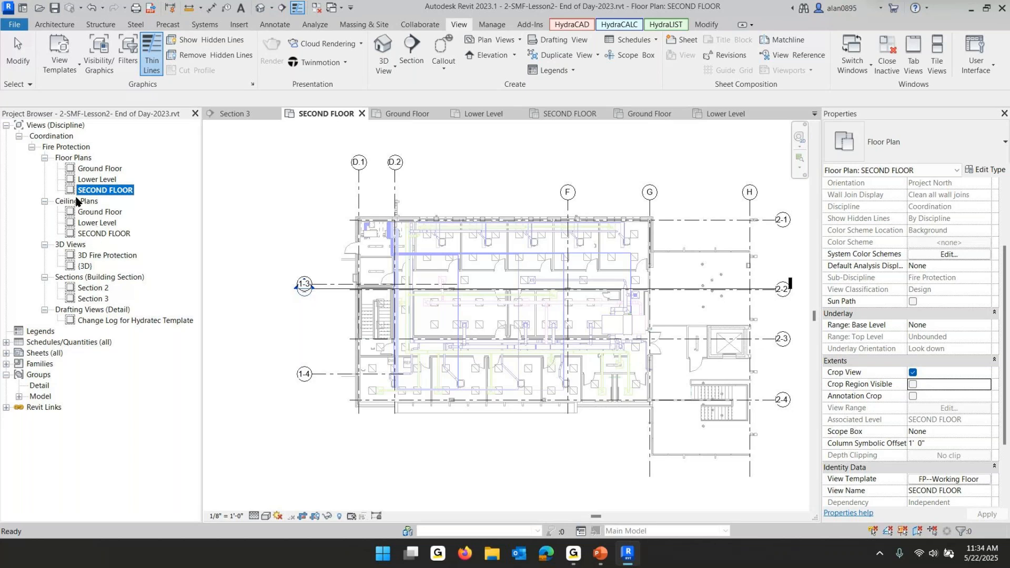
click(96, 227)
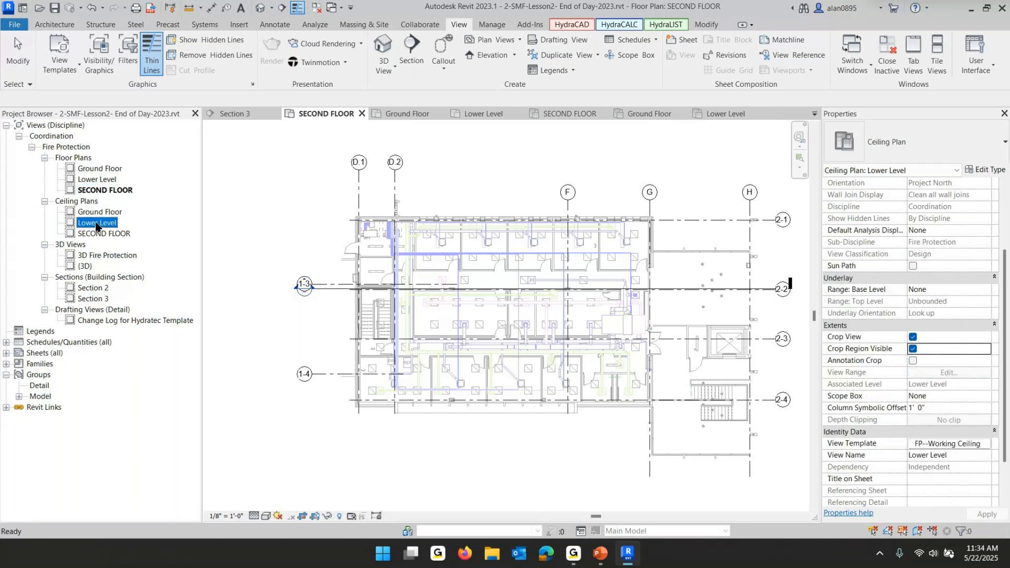
double_click(96, 227)
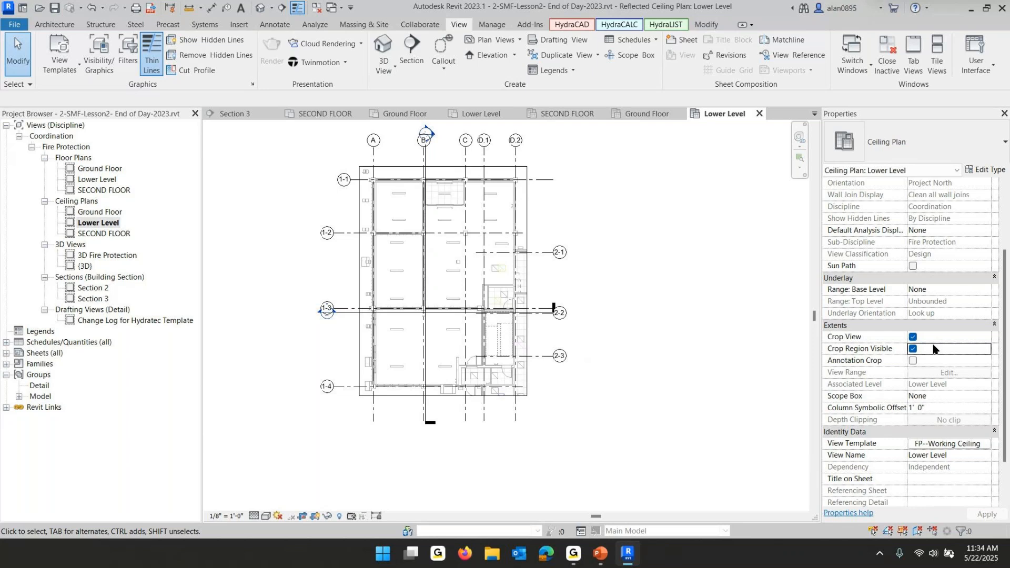
click(914, 338)
click(915, 338)
click(915, 350)
click(915, 349)
click(914, 349)
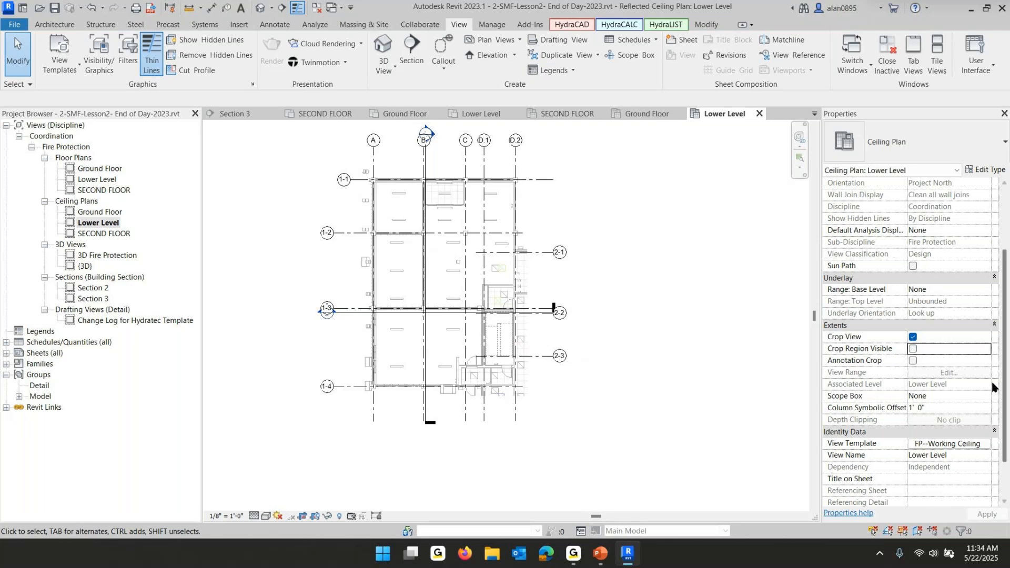
Open the SECOND FLOOR ceiling plan and turn on its crop view and visible crop region
click(115, 235)
double_click(117, 235)
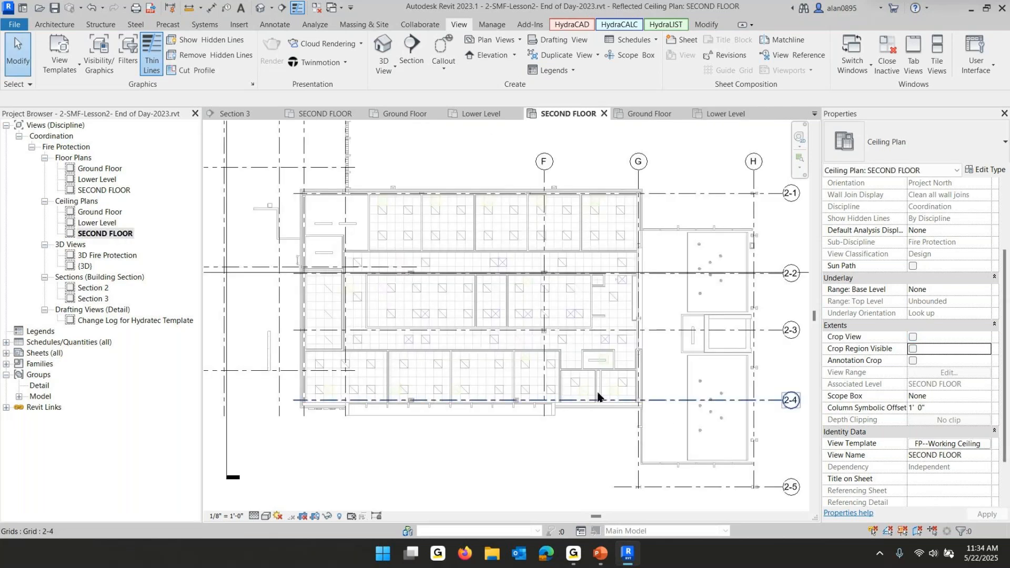
click(913, 337)
click(913, 349)
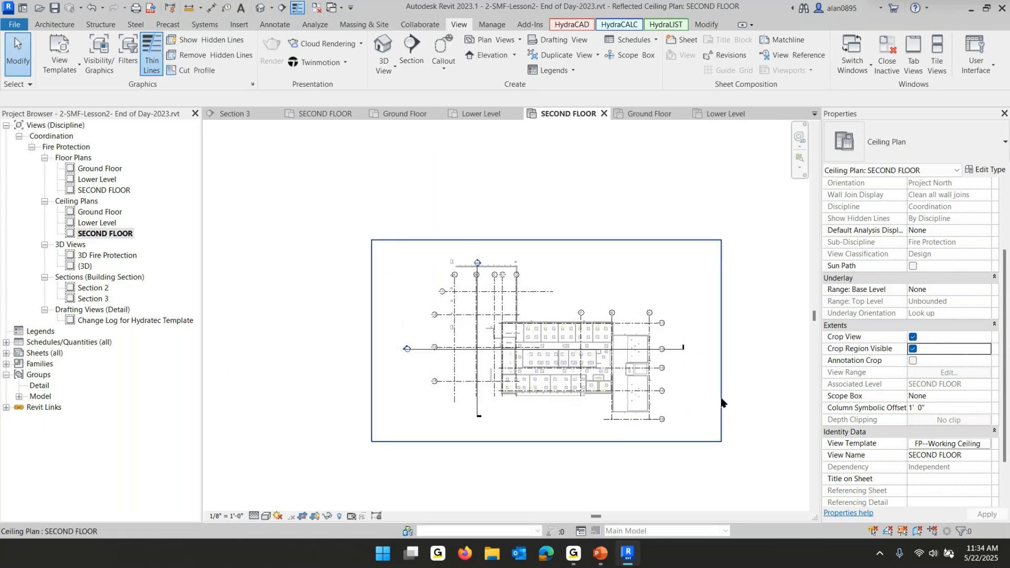
Resize the SECOND FLOOR crop region tightly around the building by moving its left, top and bottom edges
click(721, 403)
drag(658, 362, 659, 363)
drag(371, 341, 498, 342)
drag(578, 241, 579, 316)
drag(578, 441, 579, 415)
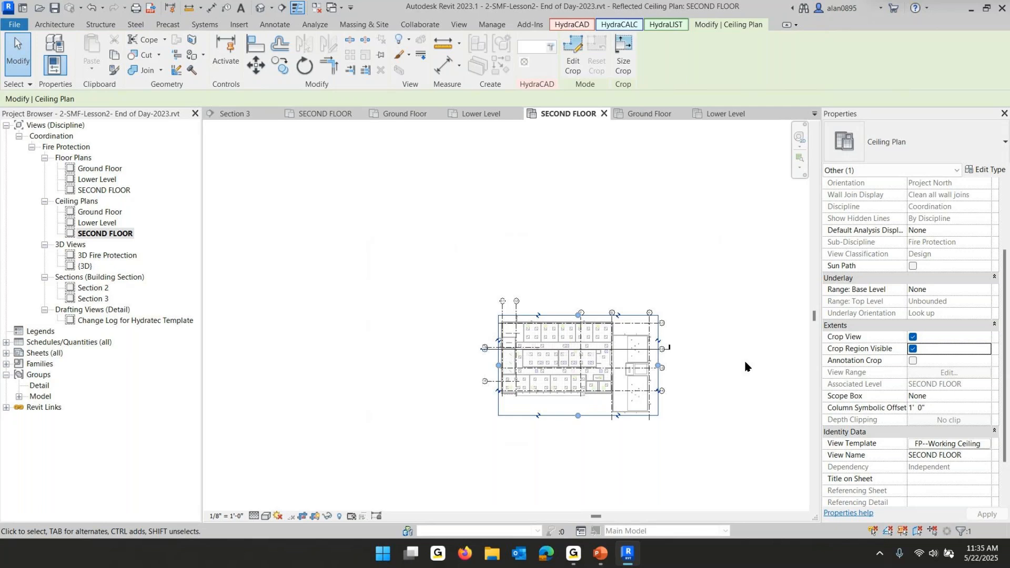
key(Escape)
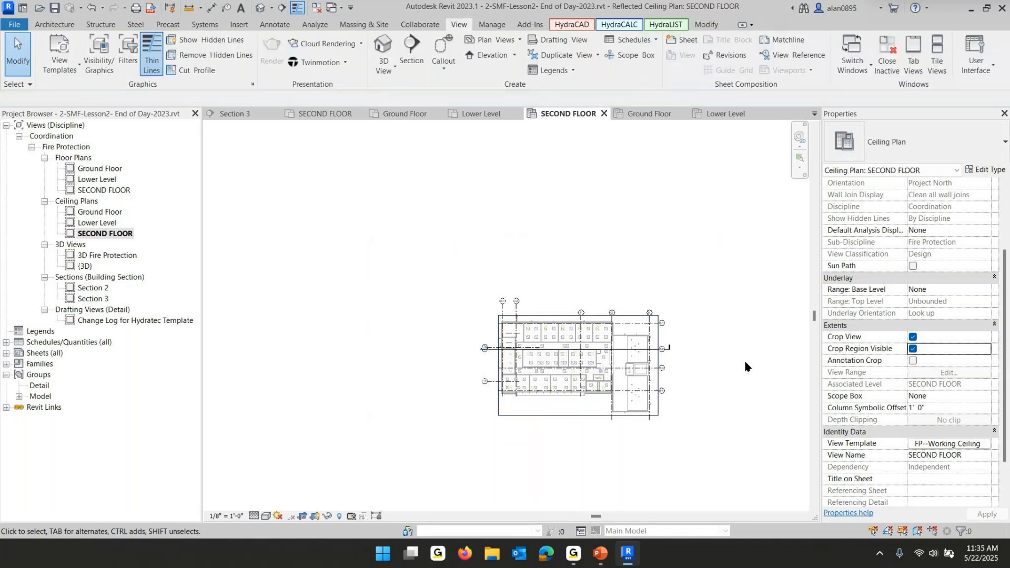
Inspect the FP--Working Ceiling Sprinkler Layout template's filters, Revit link and view range settings without applying changes
click(955, 446)
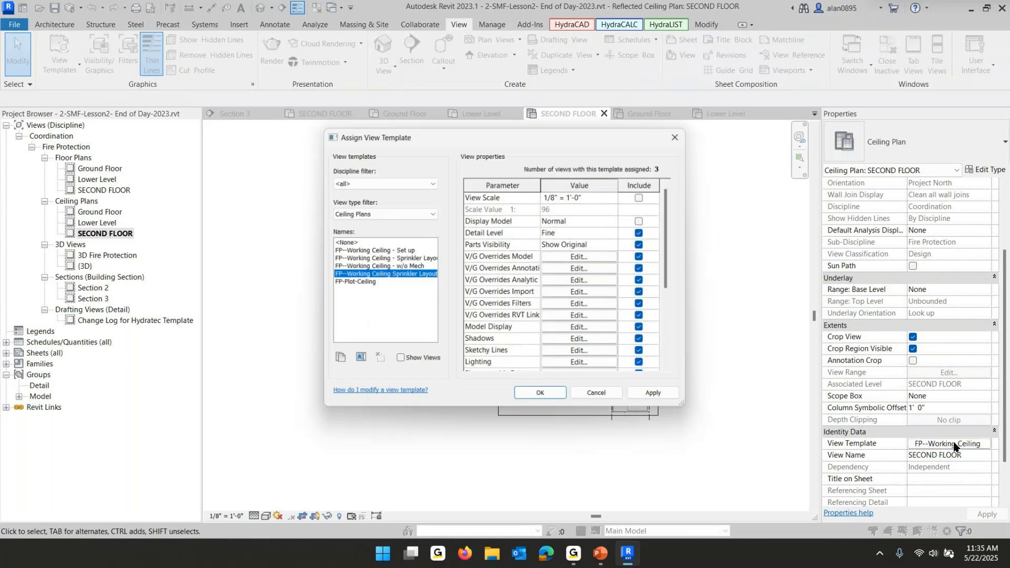
click(562, 304)
click(509, 209)
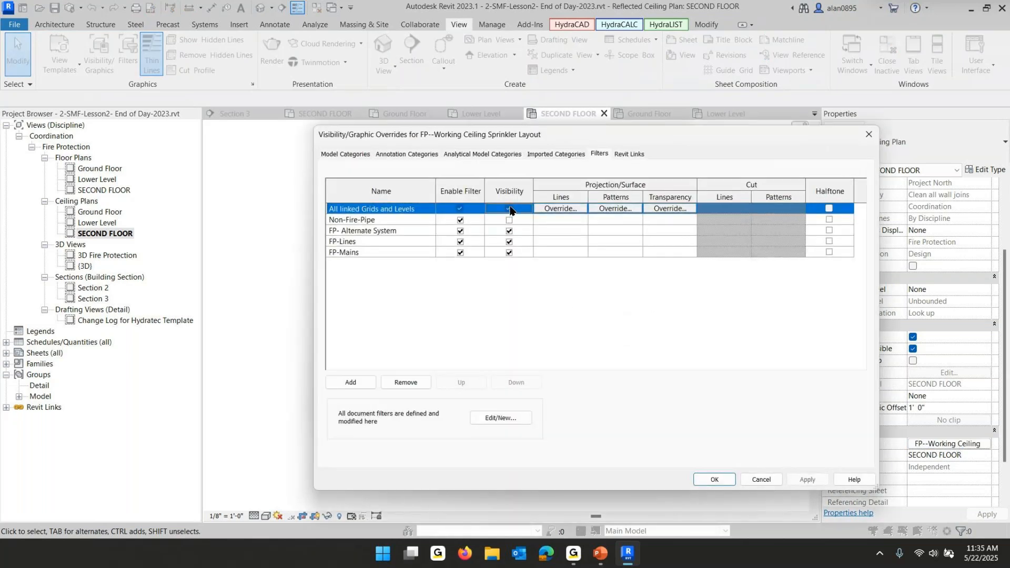
click(710, 480)
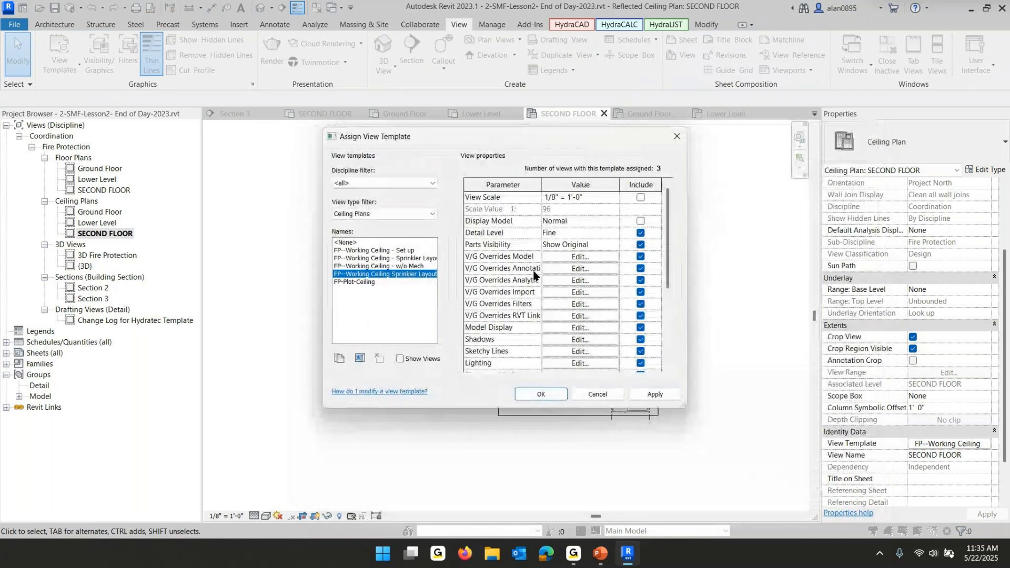
click(585, 314)
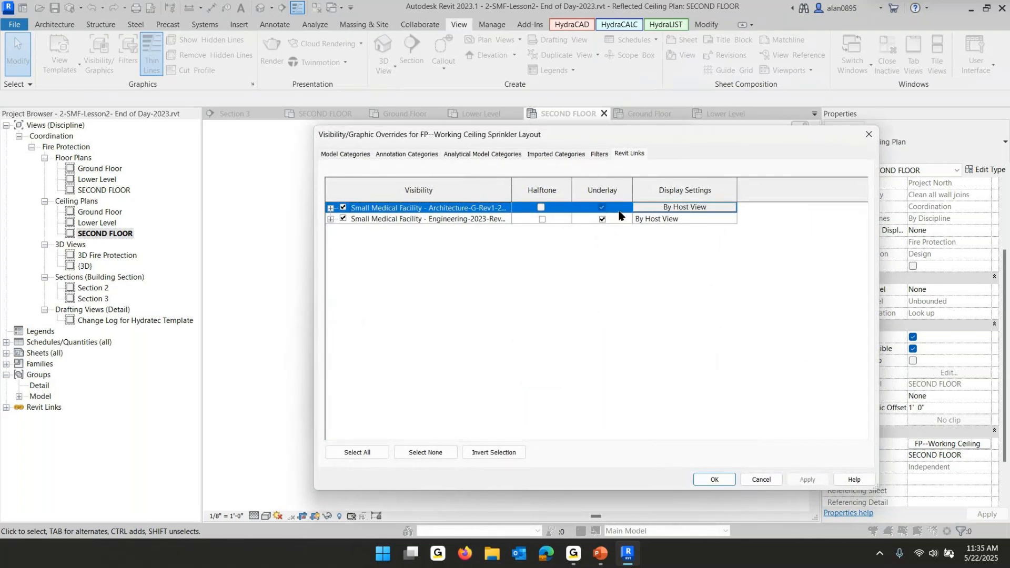
click(710, 480)
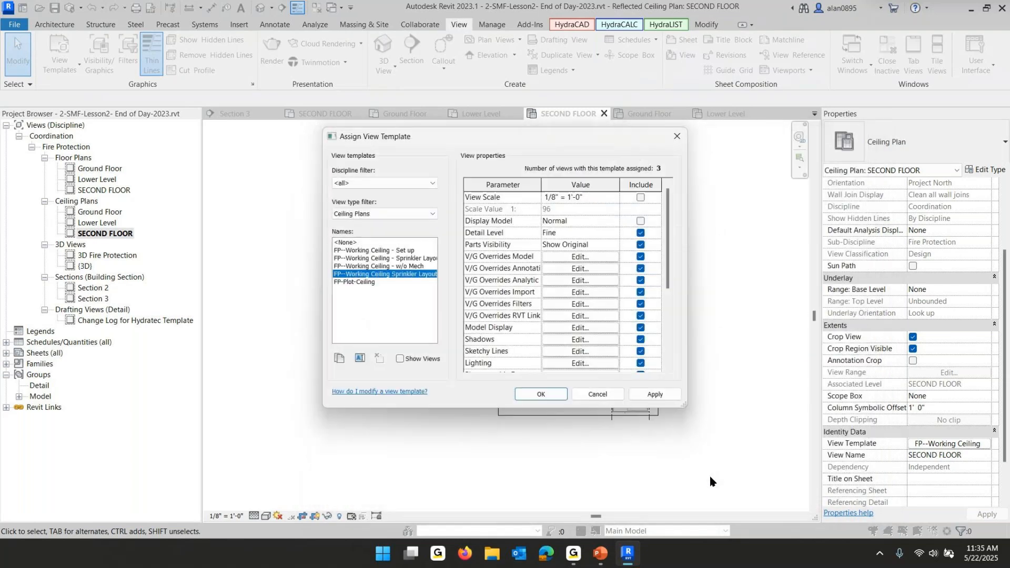
click(583, 328)
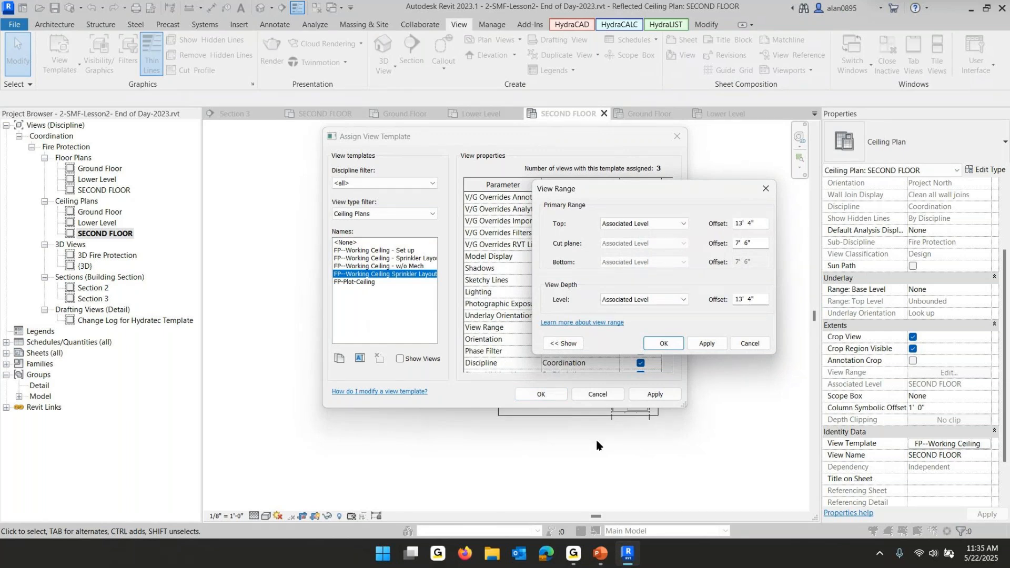
click(658, 345)
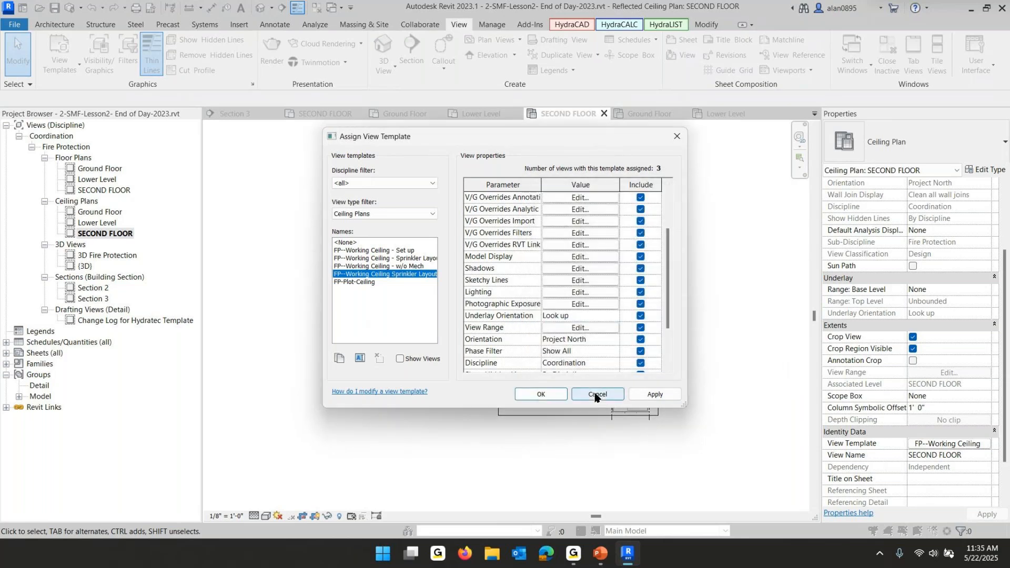
click(597, 395)
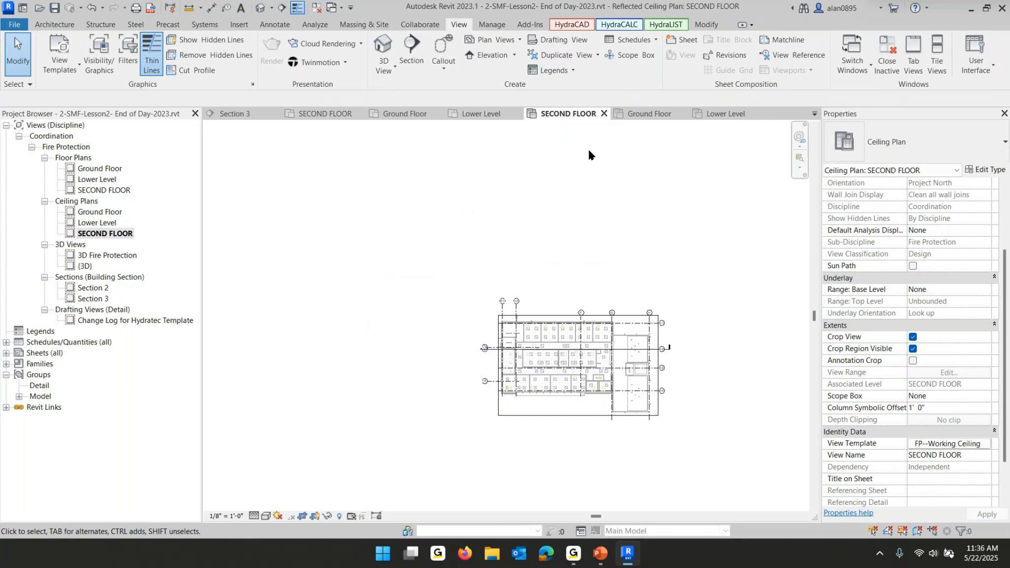
Close the inactive view tabs and hide the SECOND FLOOR ceiling plan's crop region boundary
click(316, 8)
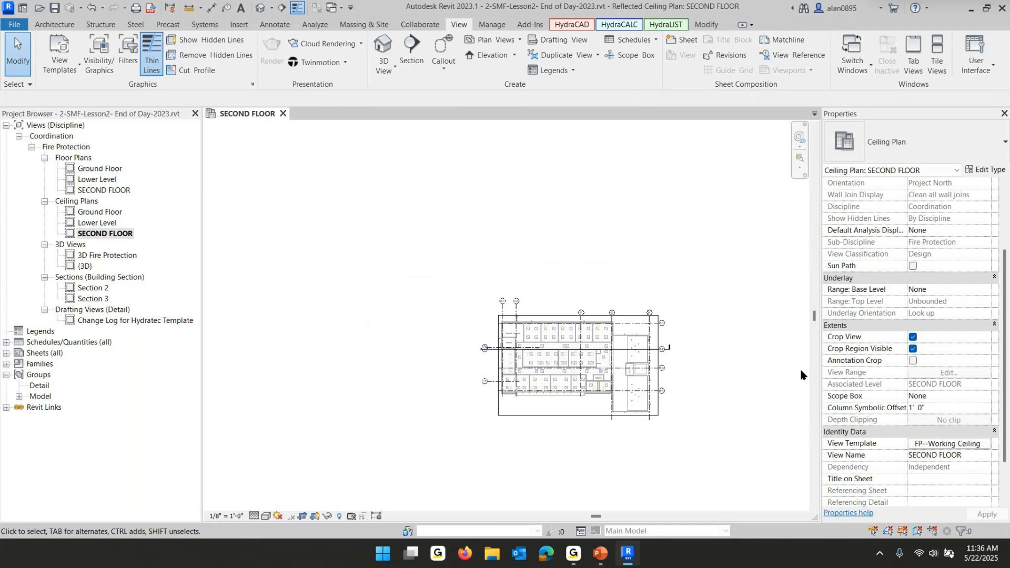
click(913, 350)
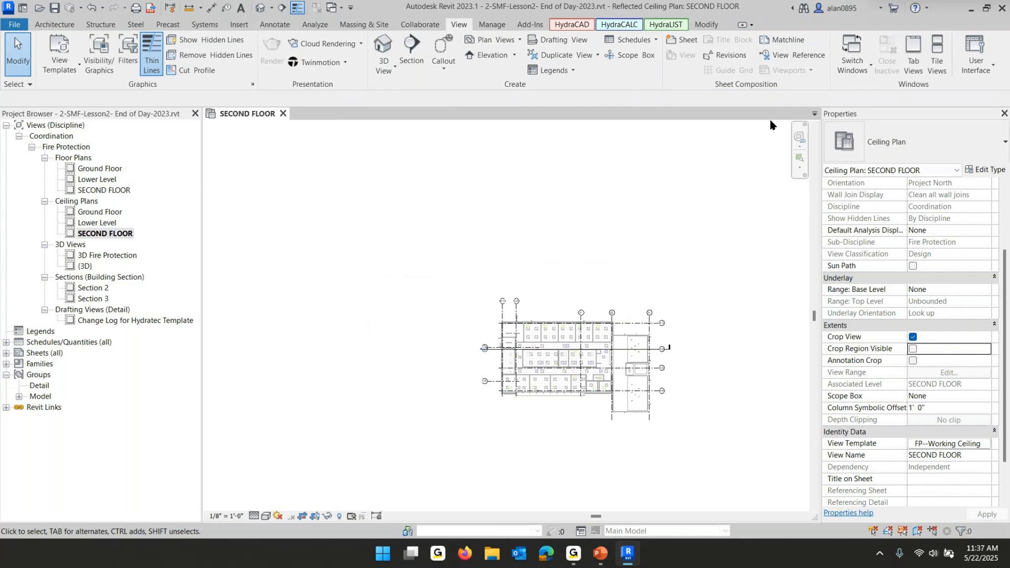
scroll(582, 343, up, 4)
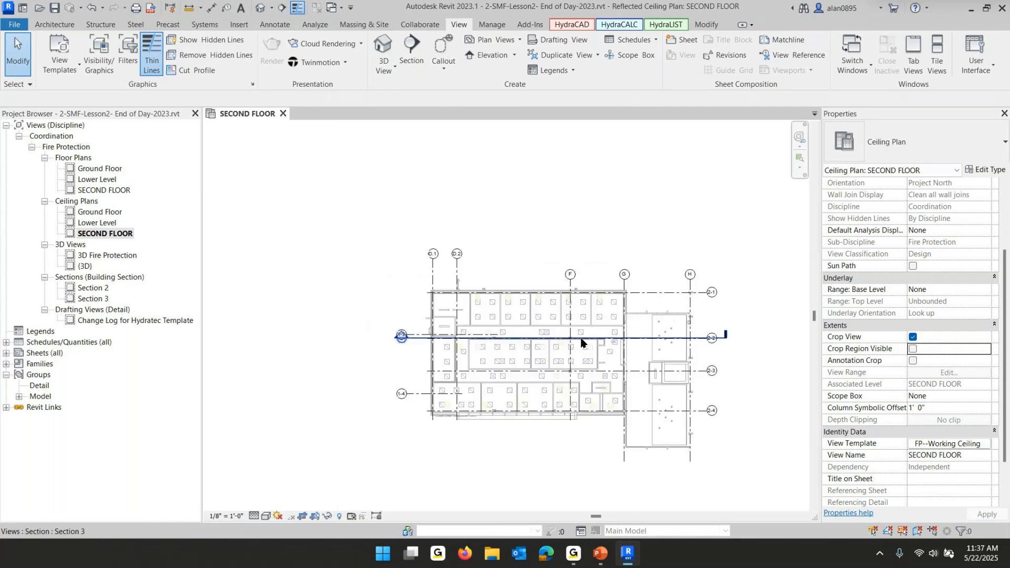
middle_drag(540, 302, 506, 256)
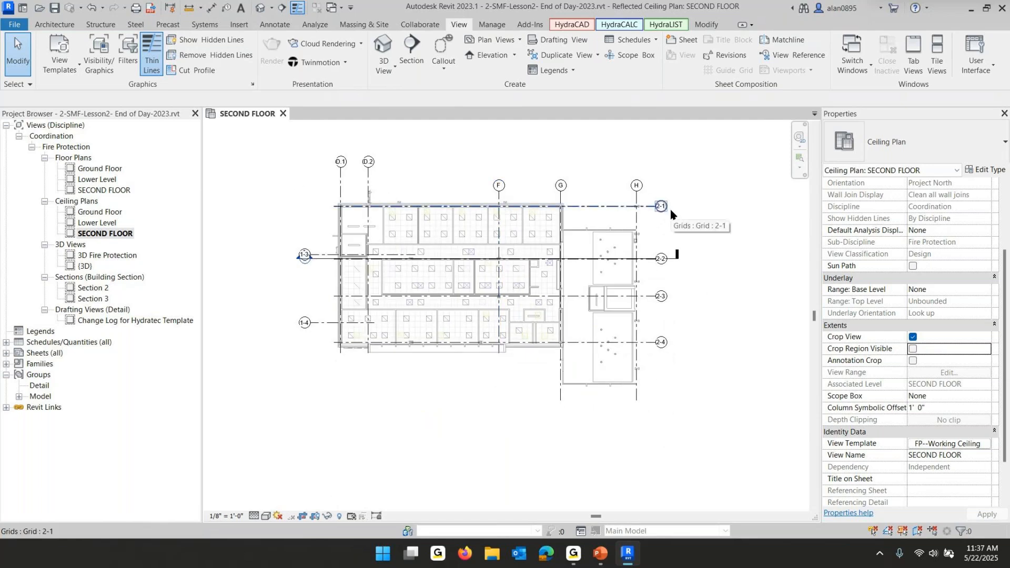
Switch to the PowerPoint slide show and advance to the Additional Working Data slide
click(598, 554)
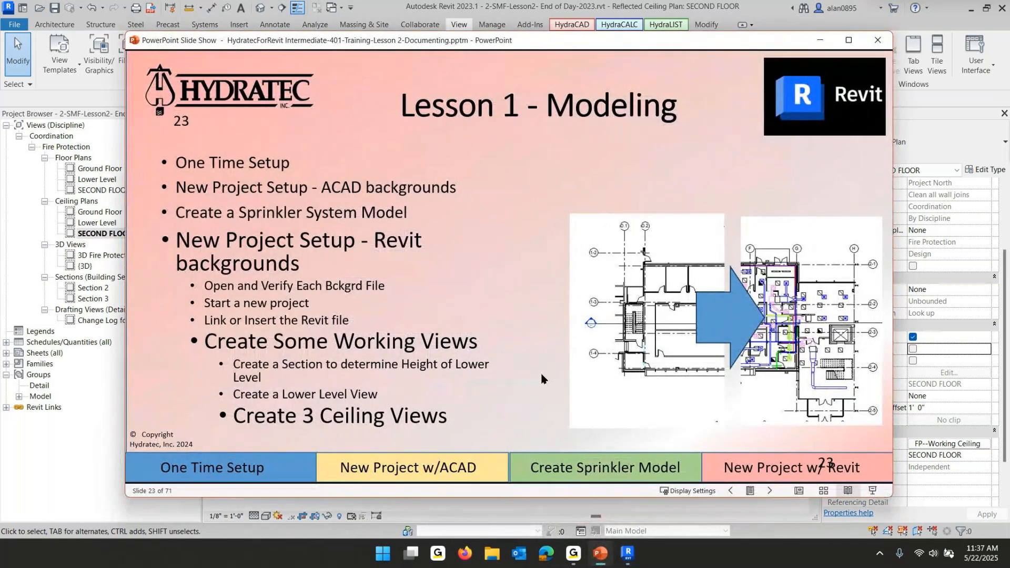
click(464, 270)
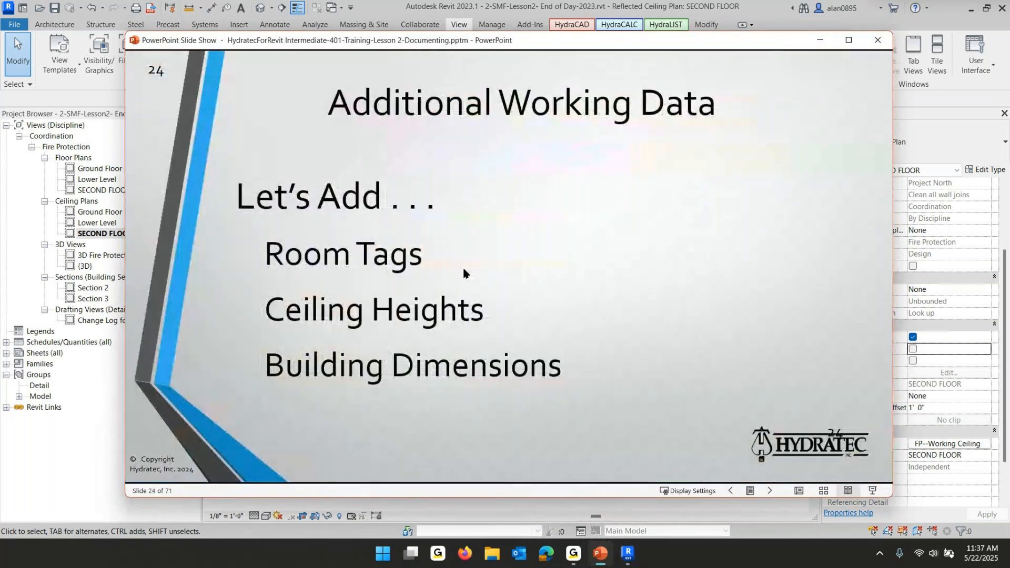
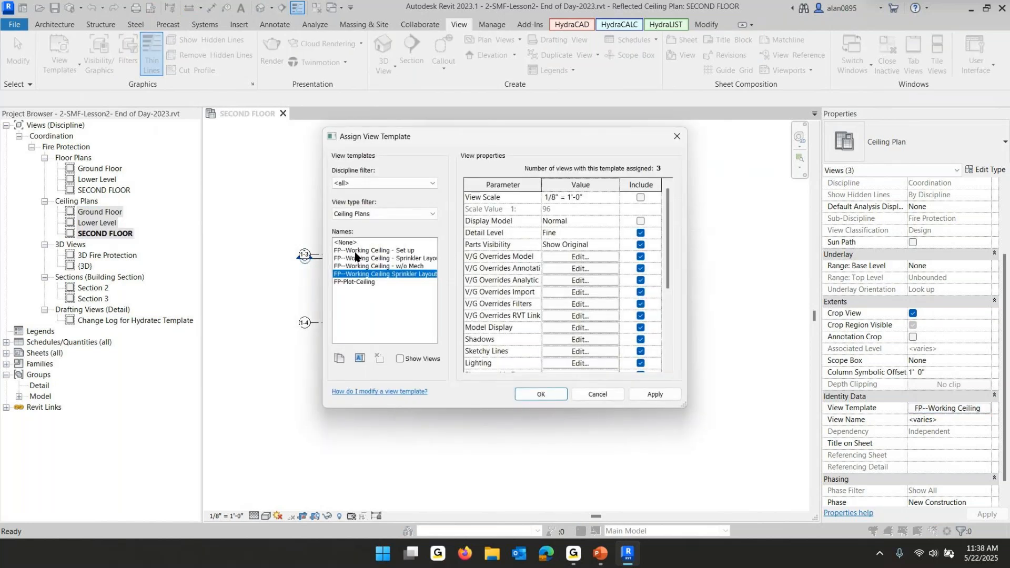
Assign the FP--Working Ceiling - Set up template to the selected ceiling plans, excluding View Range from the template
click(359, 251)
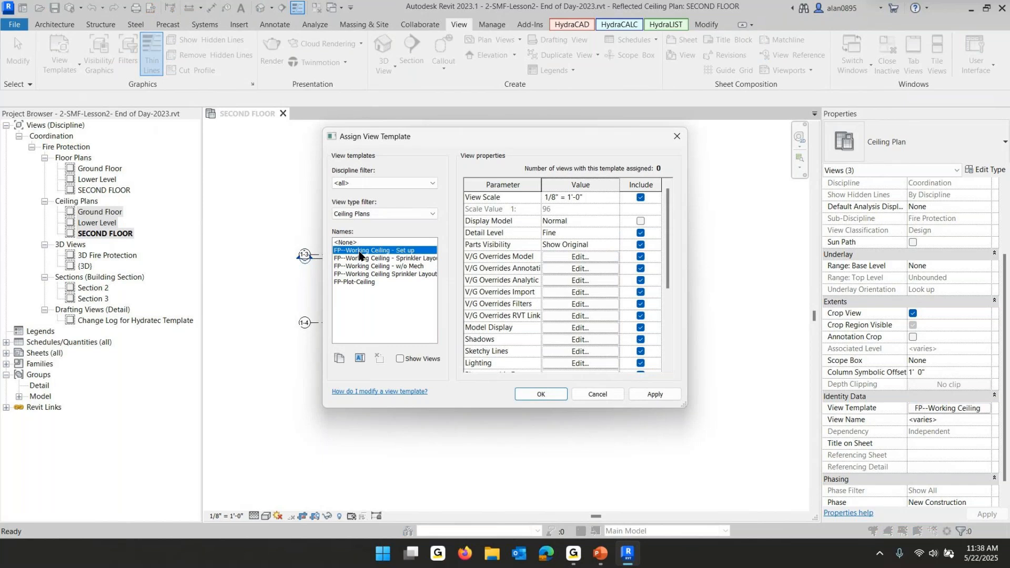
scroll(564, 275, down, 3)
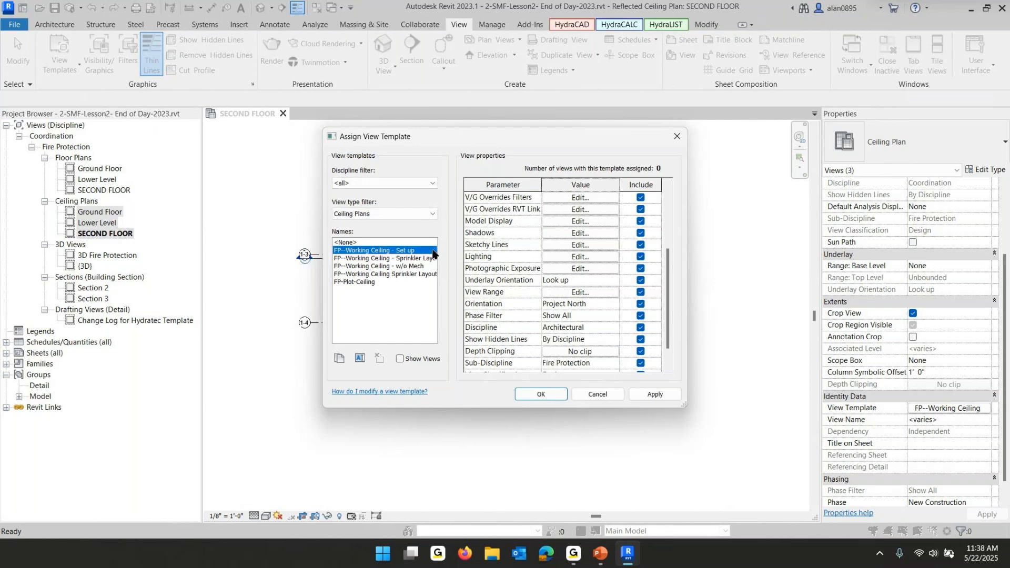
click(640, 292)
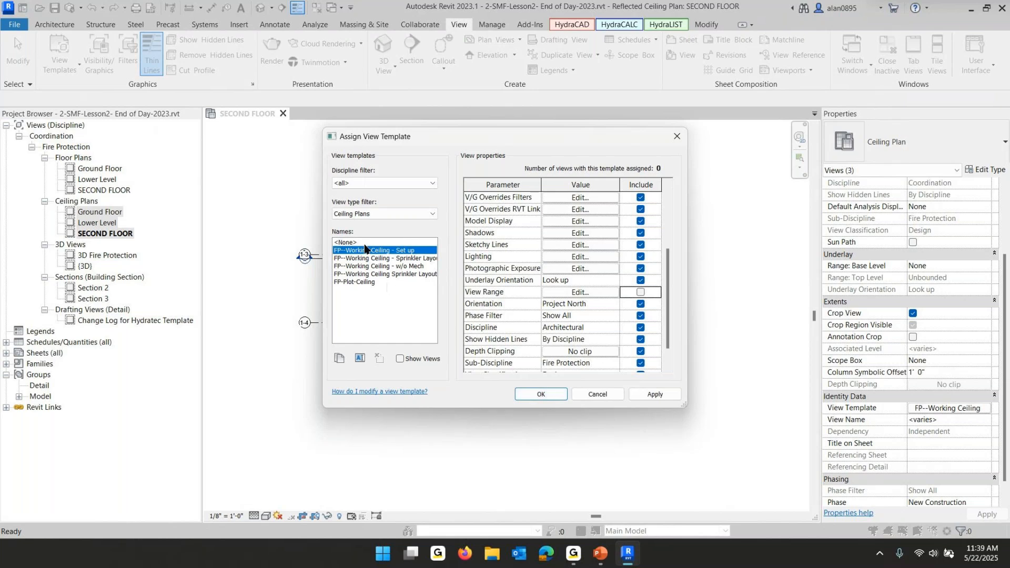
click(538, 396)
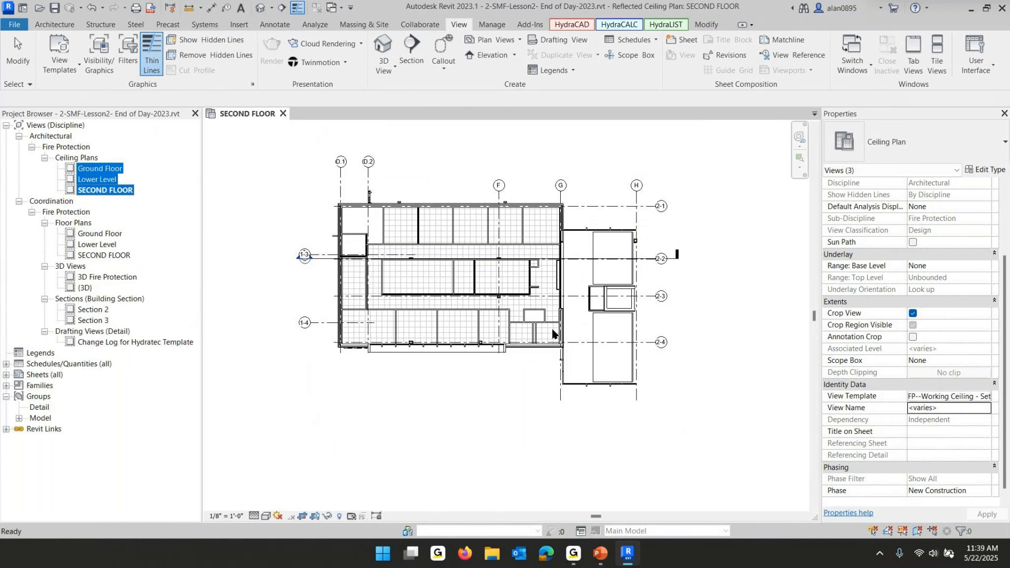
Tag all untagged ceilings and rooms in the SECOND FLOOR ceiling plan, including elements from linked files
click(463, 408)
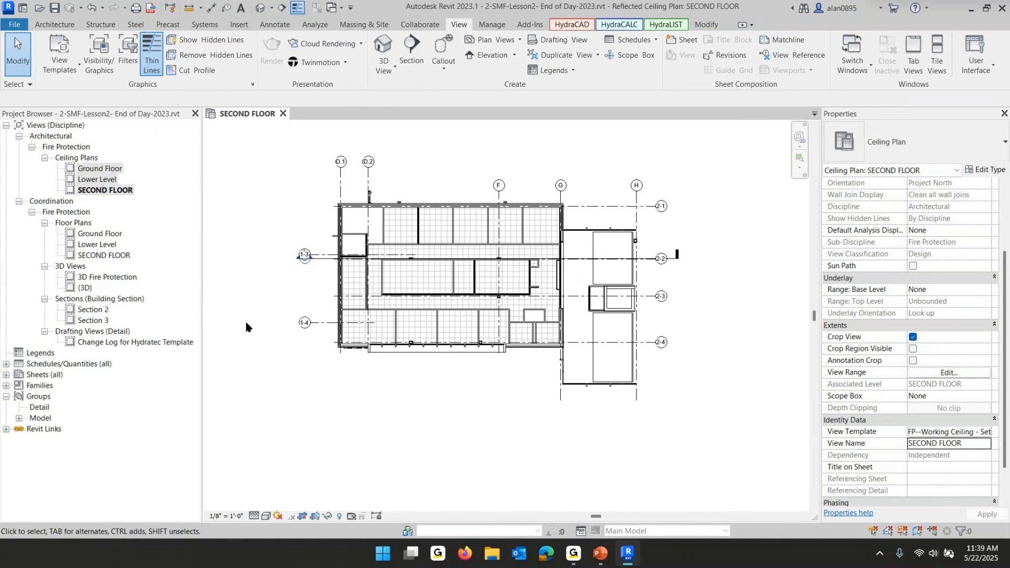
click(73, 191)
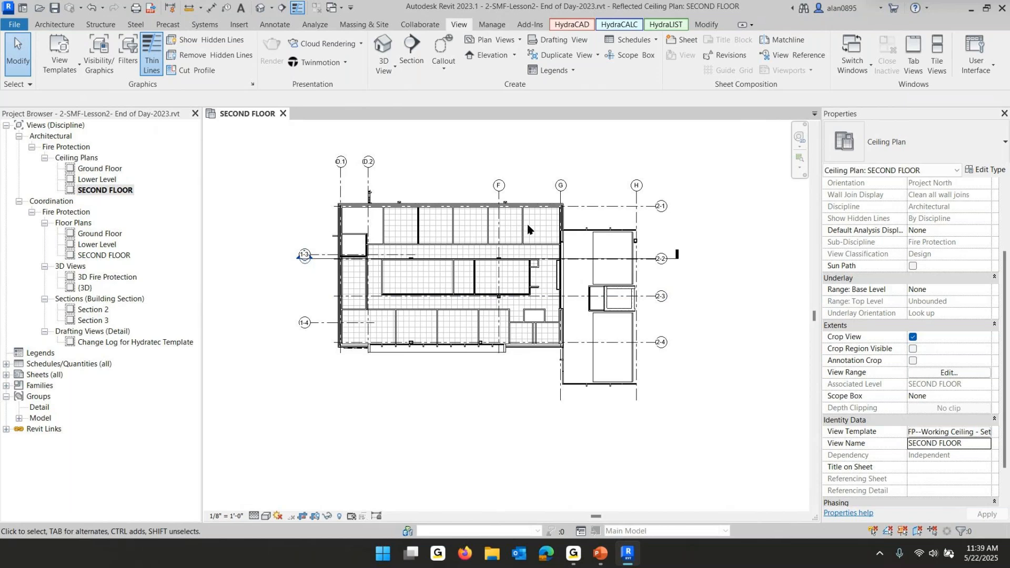
click(275, 27)
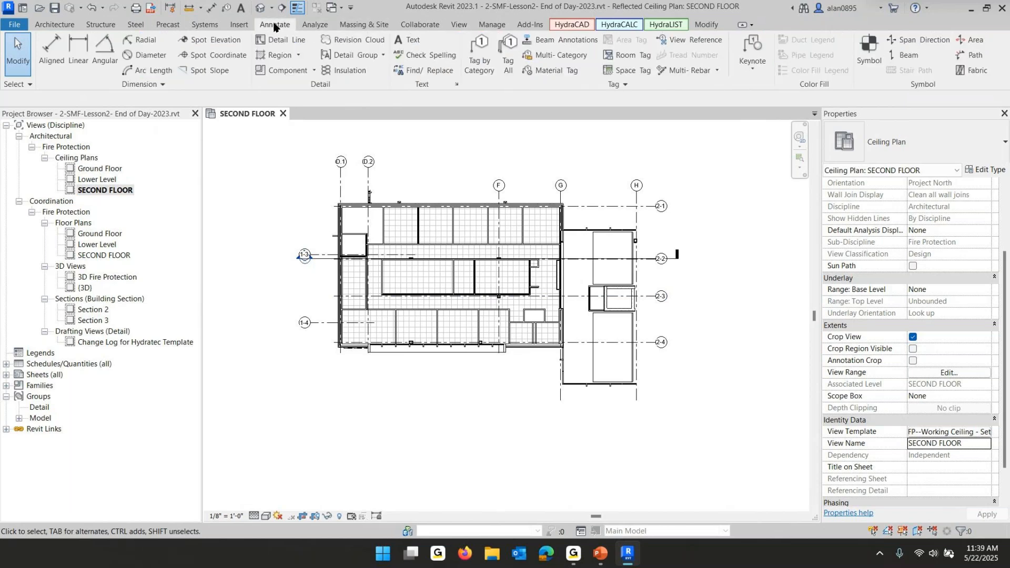
click(509, 50)
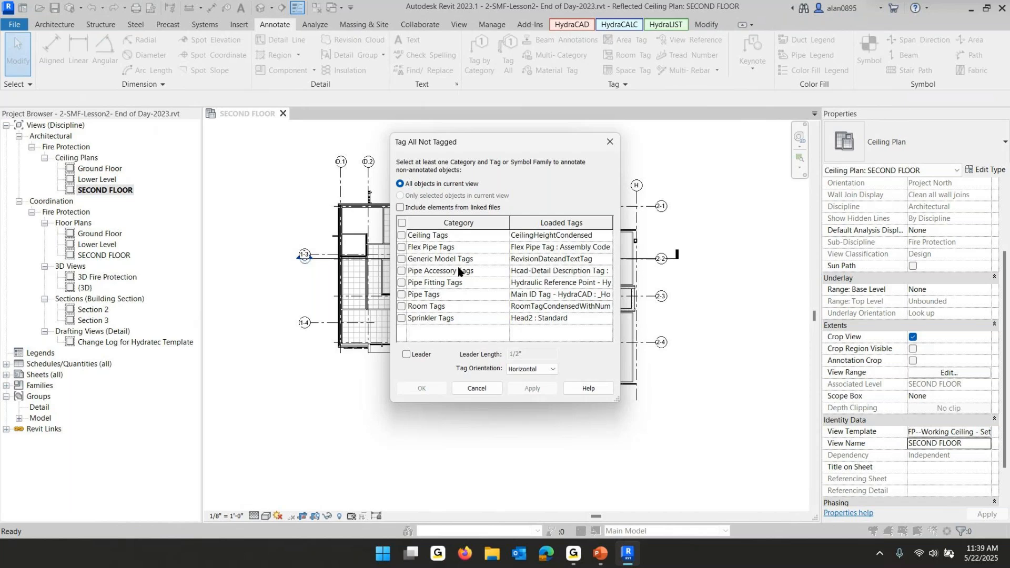
click(402, 236)
click(401, 208)
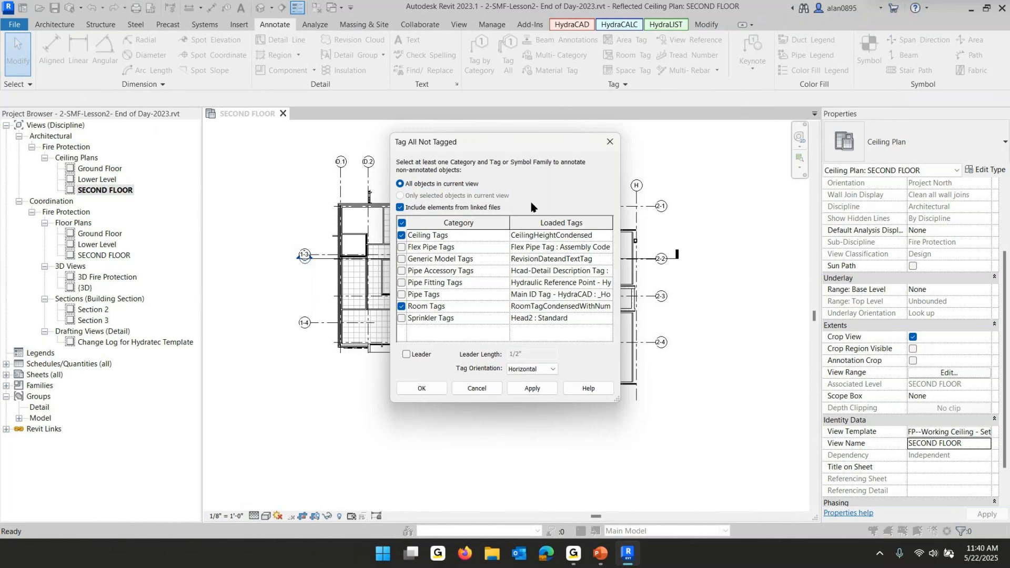
click(424, 389)
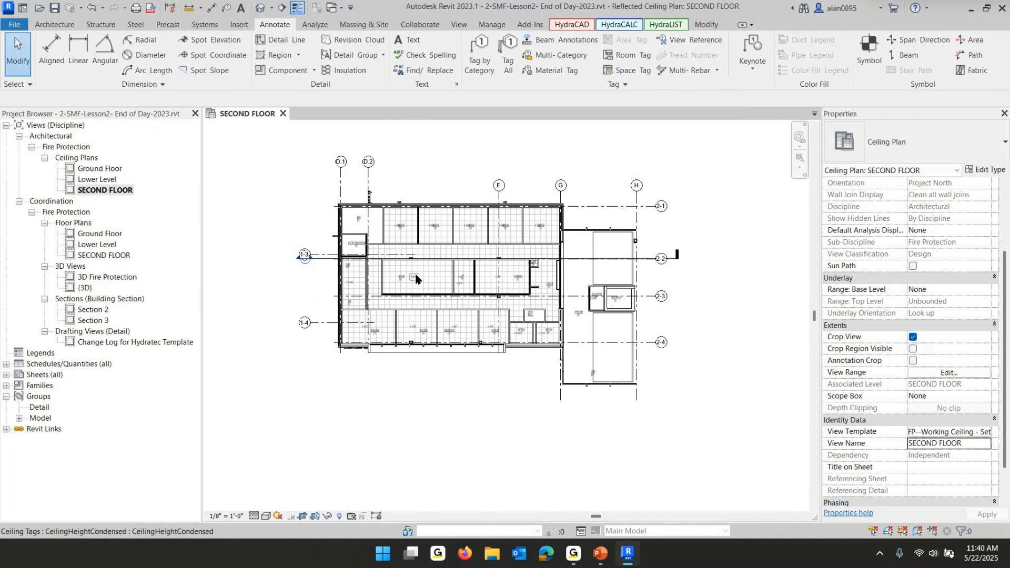
Select all room and ceiling tags visible in the view and nudge them downward
scroll(416, 279, up, 6)
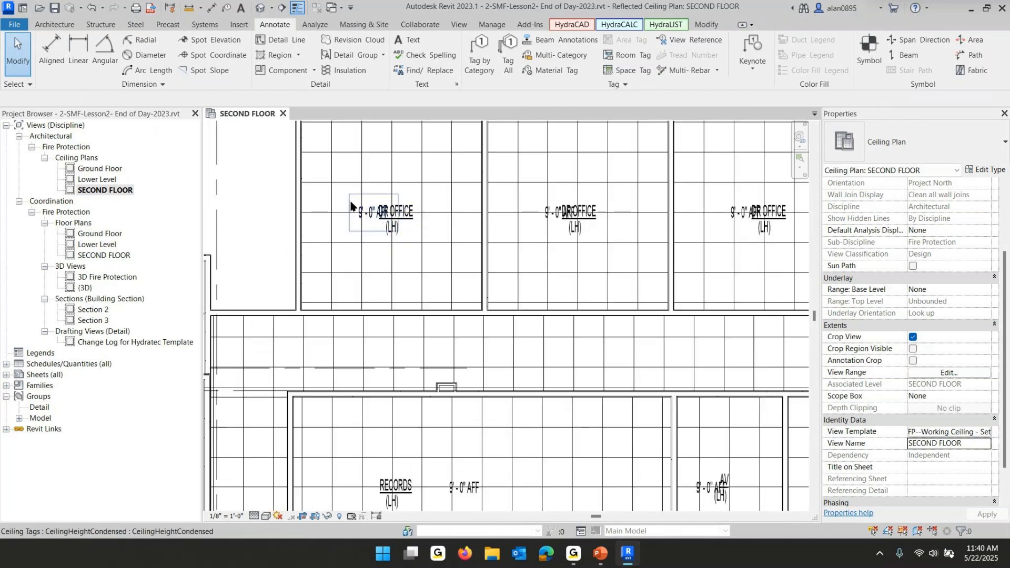
drag(319, 161, 444, 268)
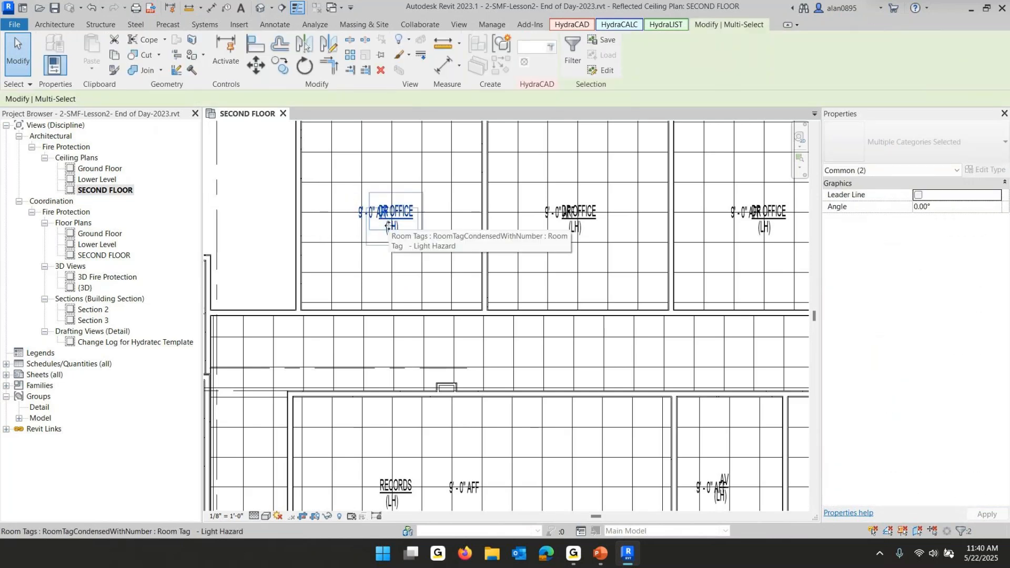
right_click(394, 226)
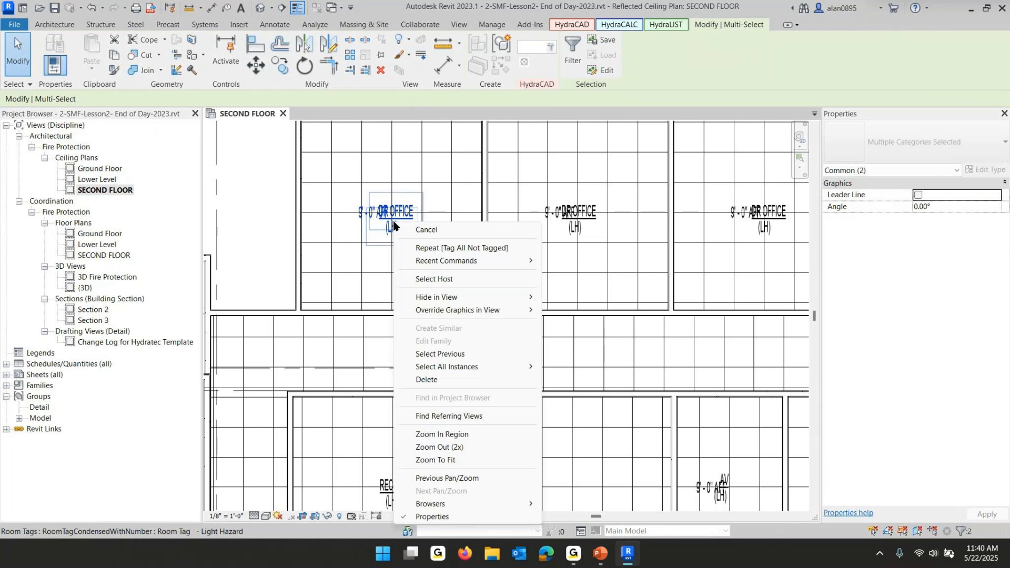
mouse_move(489, 370)
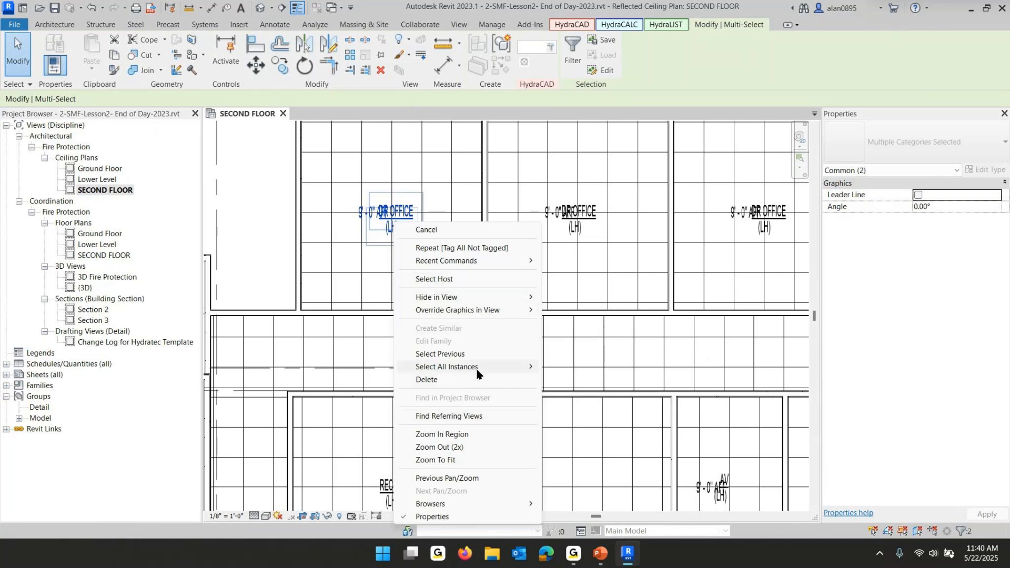
click(585, 367)
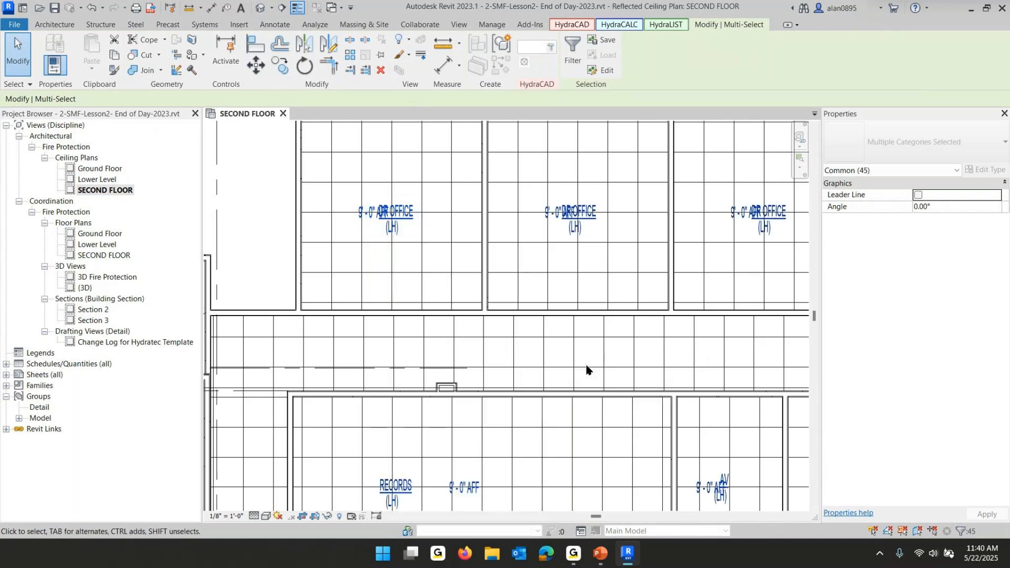
key(Down)
key(Down)
key(Down)
key(Down)
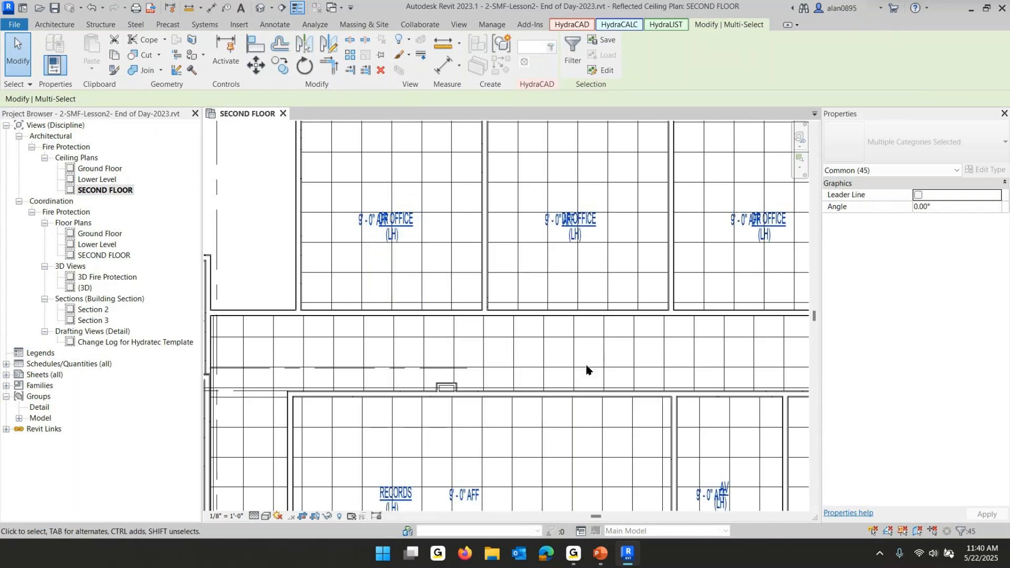
key(Down)
key(Down)
key(Down)
key(Down)
key(Down)
key(Down)
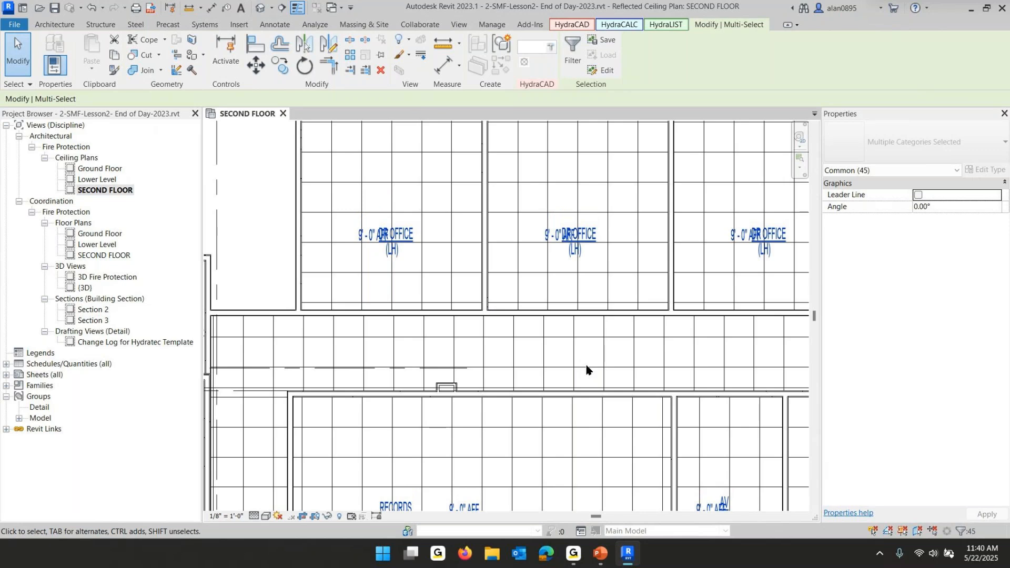
key(Down)
key(Down)
key(Down)
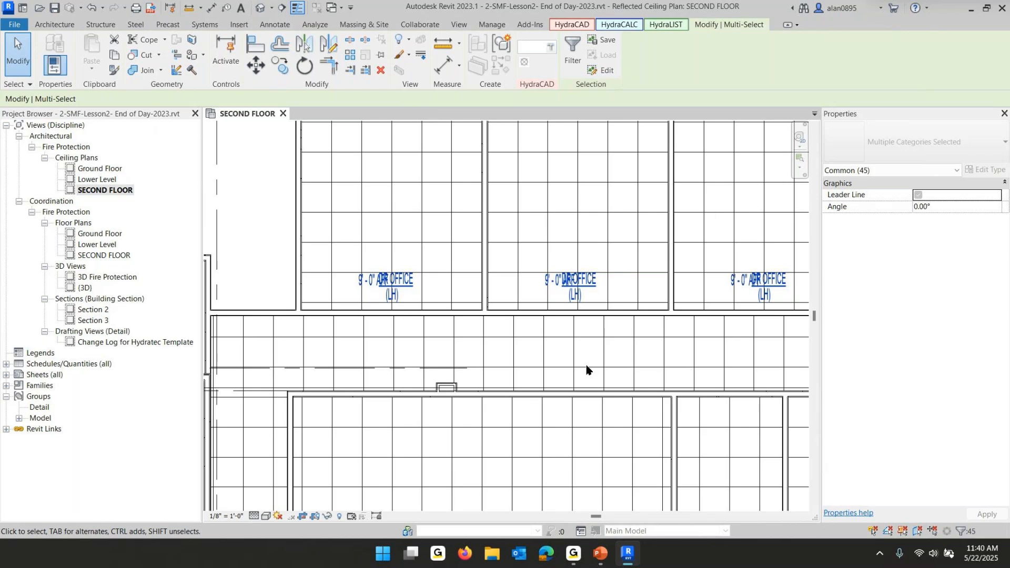
Select all ceiling height tags visible in the view and nudge them left, clear of the room tags
click(256, 210)
click(358, 287)
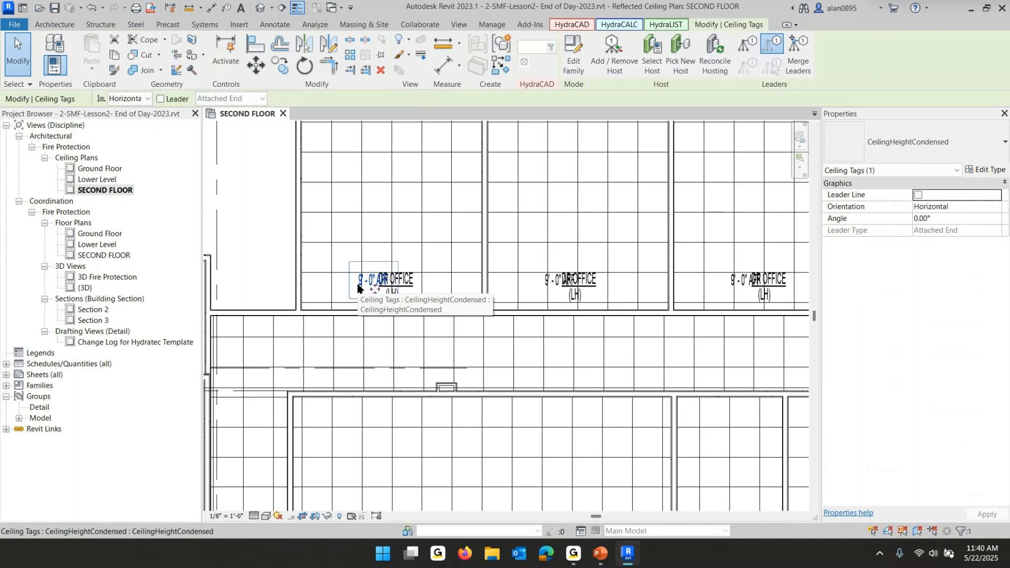
right_click(358, 285)
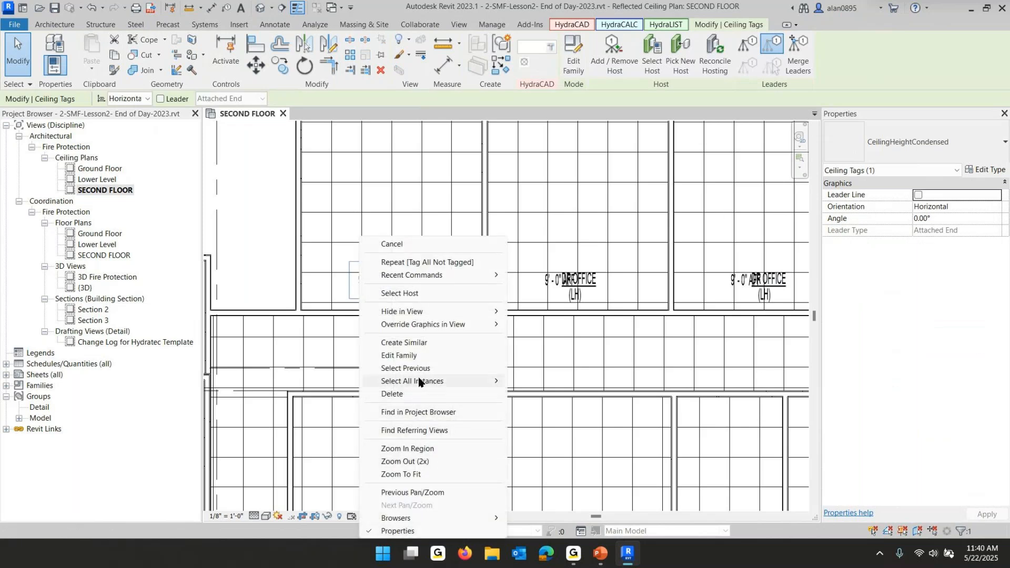
mouse_move(420, 382)
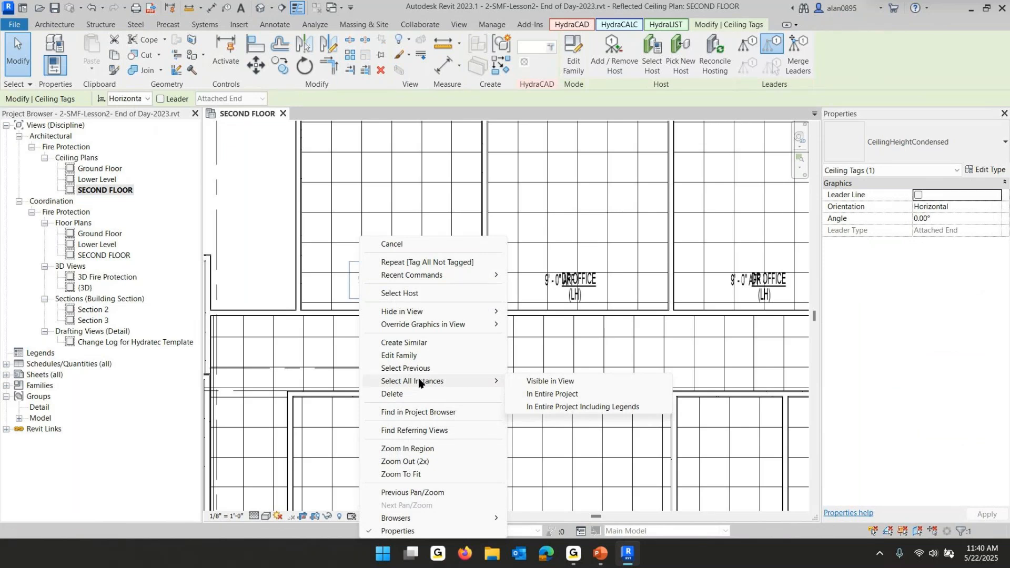
click(536, 383)
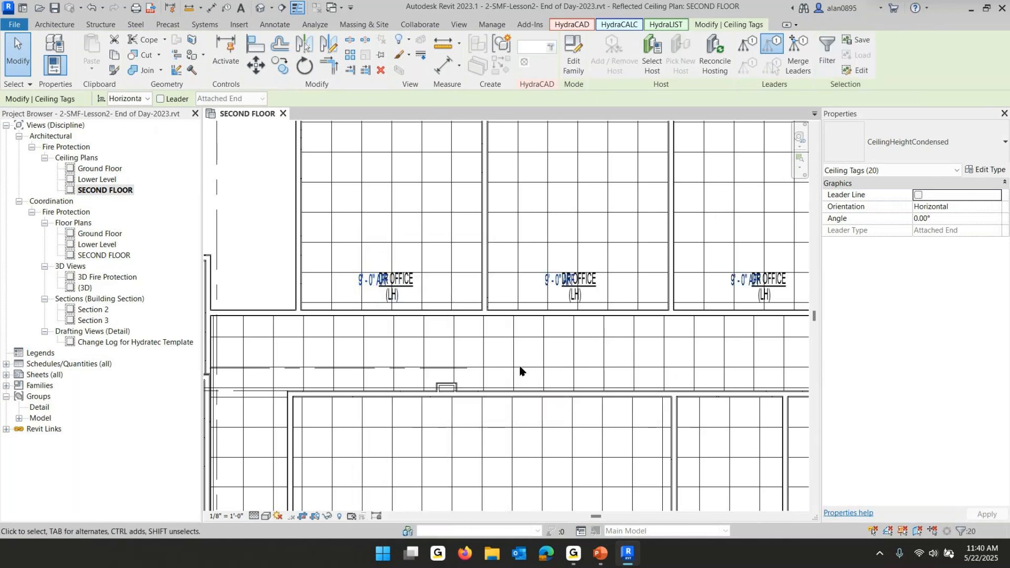
key(Left)
key(Left)
key(Left)
key(Left)
key(Left)
key(Left)
key(Left)
key(Left)
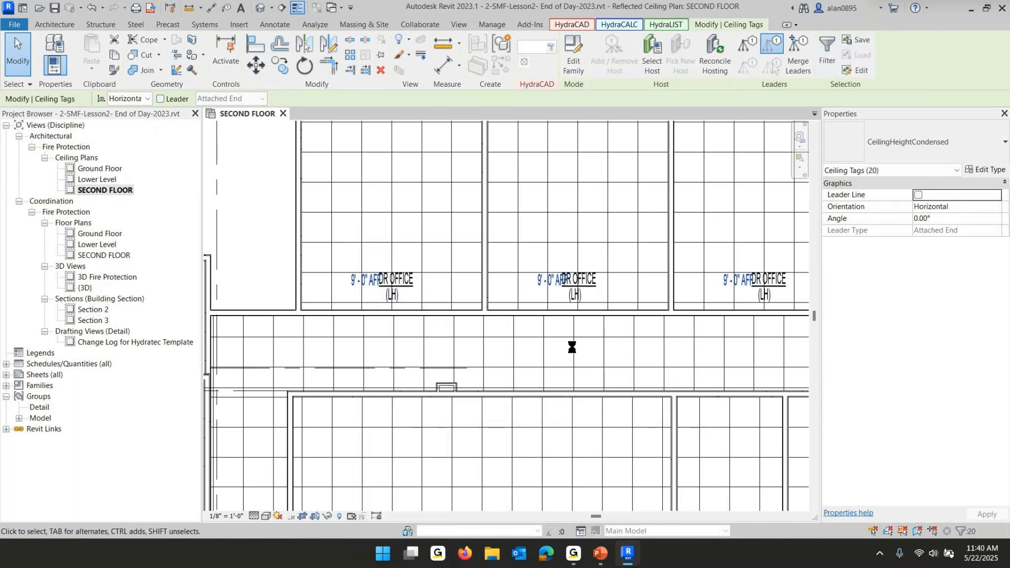
key(Left)
key(Left)
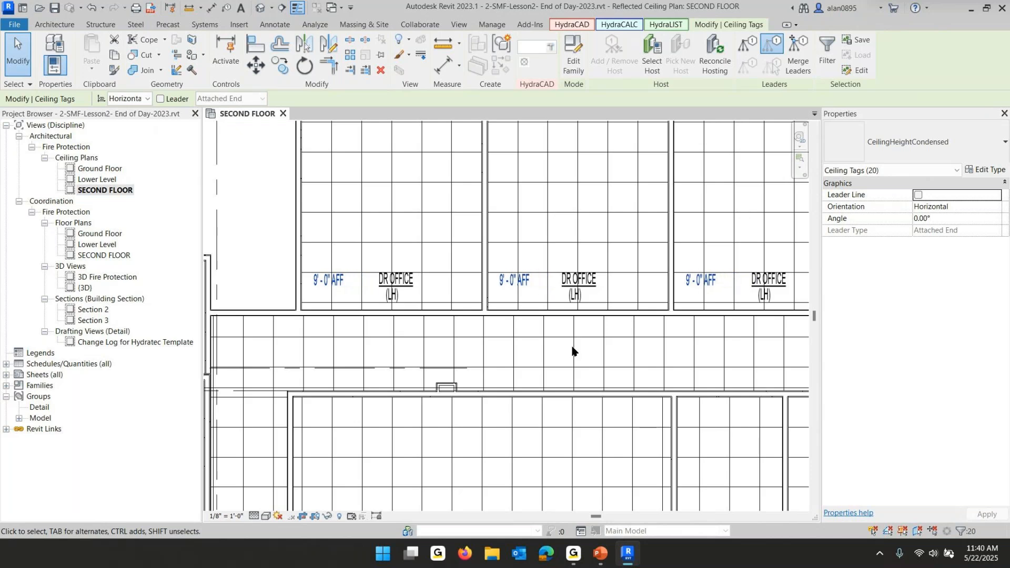
key(Escape)
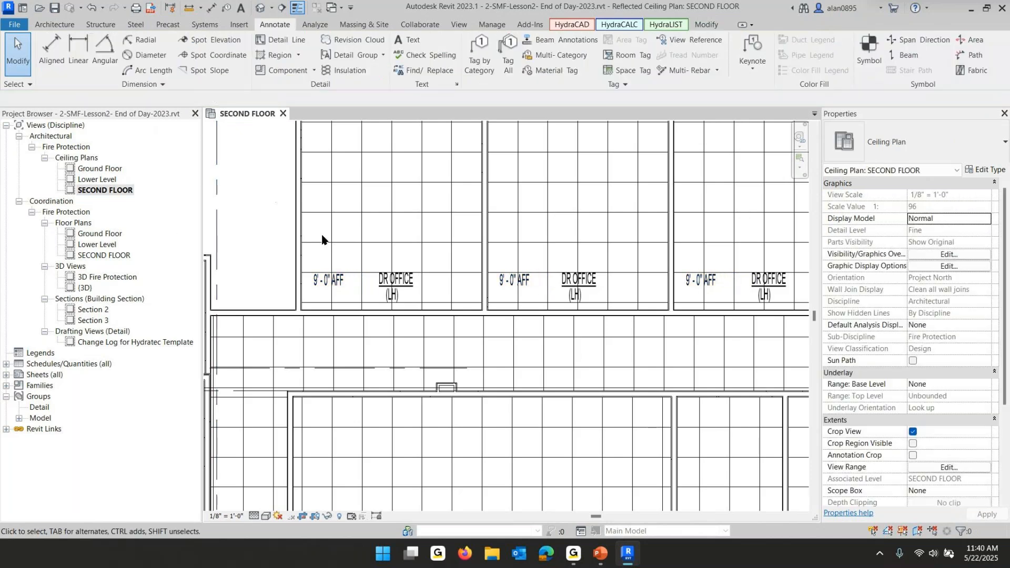
Drag overlapping ceiling height and room tags apart individually, such as in the RECORDS and VISITING DR rooms
scroll(346, 238, down, 3)
scroll(346, 238, down, 3)
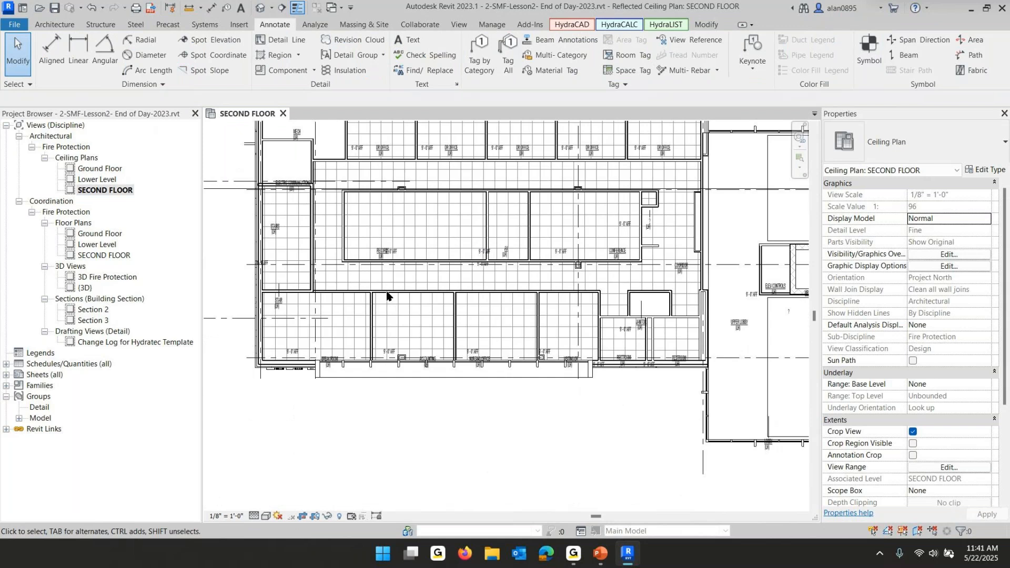
scroll(381, 274, up, 5)
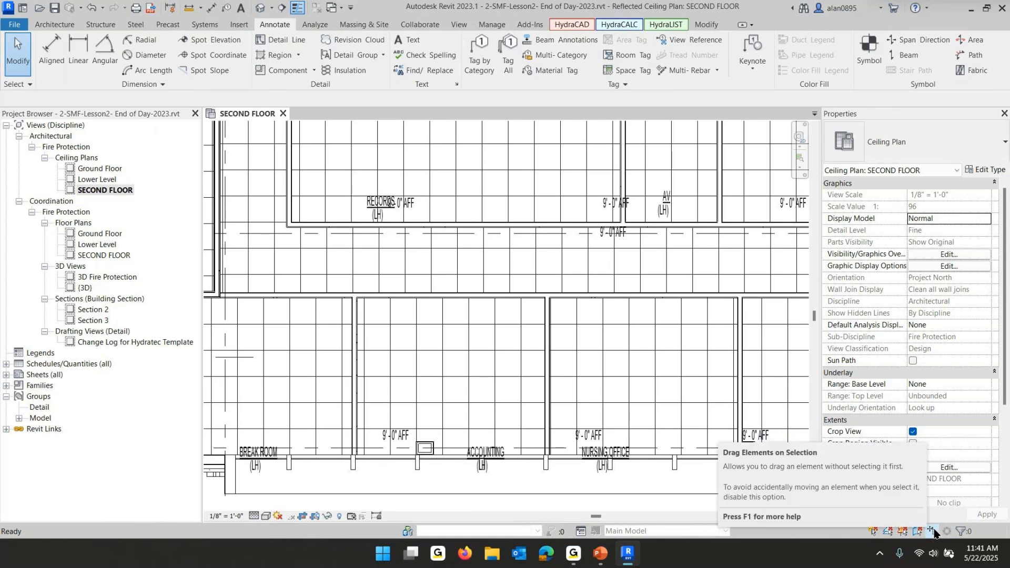
drag(612, 204, 703, 203)
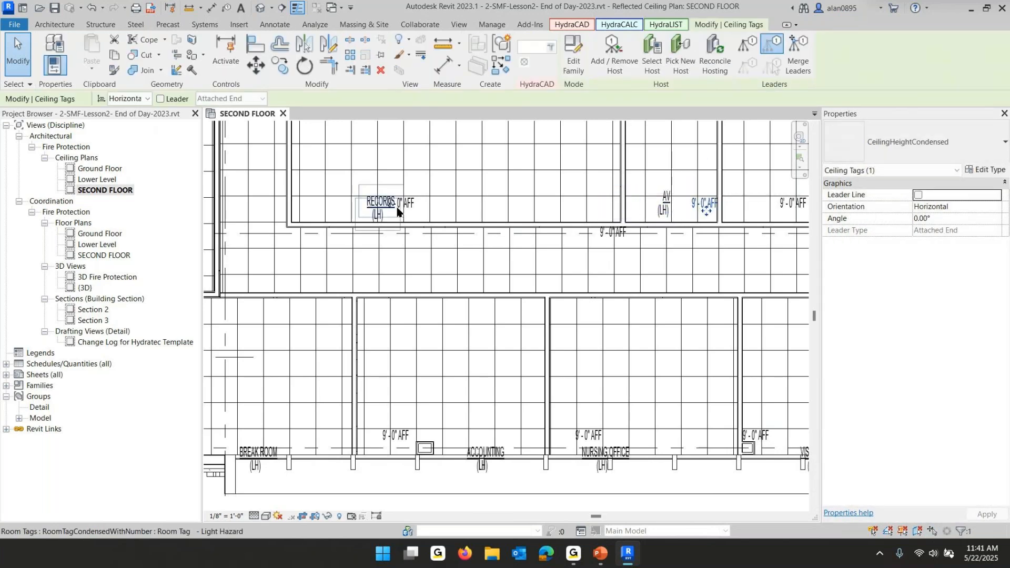
drag(402, 212, 318, 214)
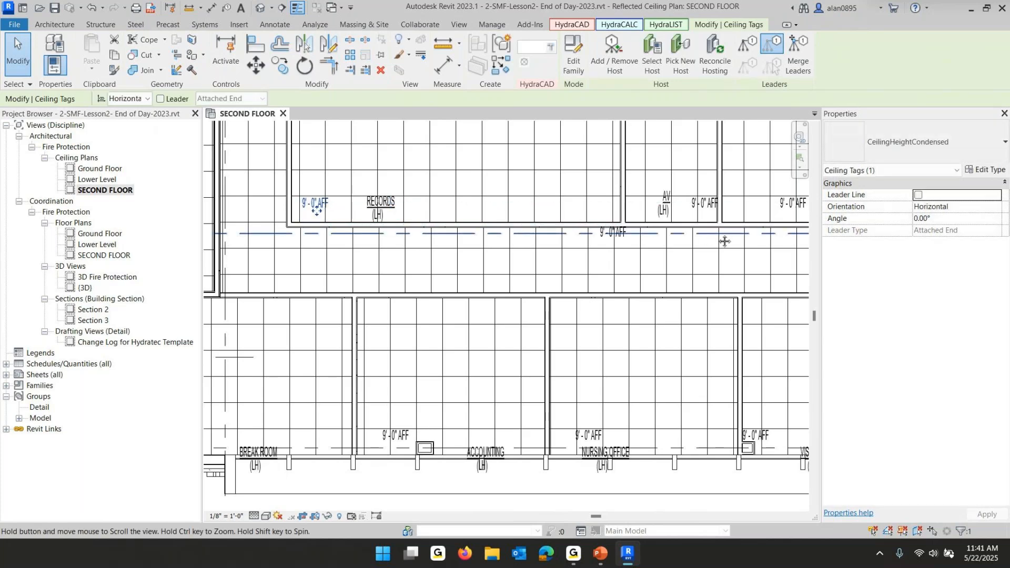
middle_drag(727, 241, 538, 262)
drag(606, 225, 578, 228)
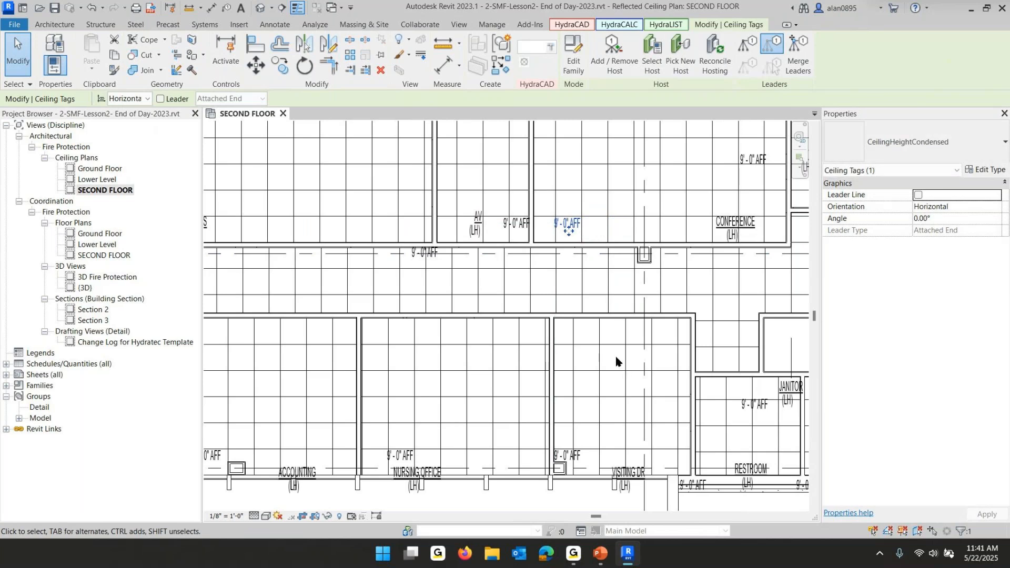
middle_drag(613, 356, 650, 232)
drag(604, 320, 714, 321)
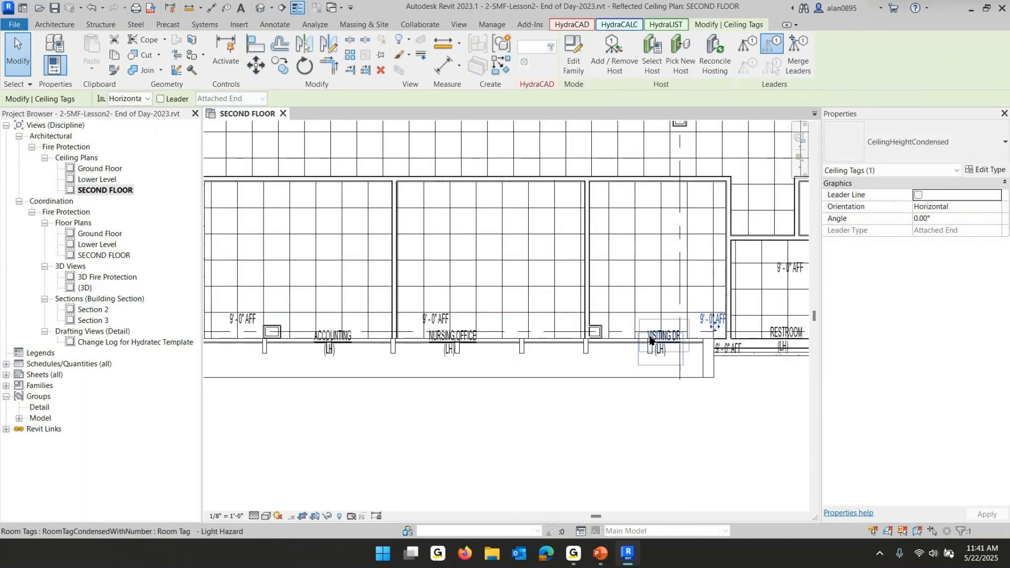
drag(654, 335, 650, 308)
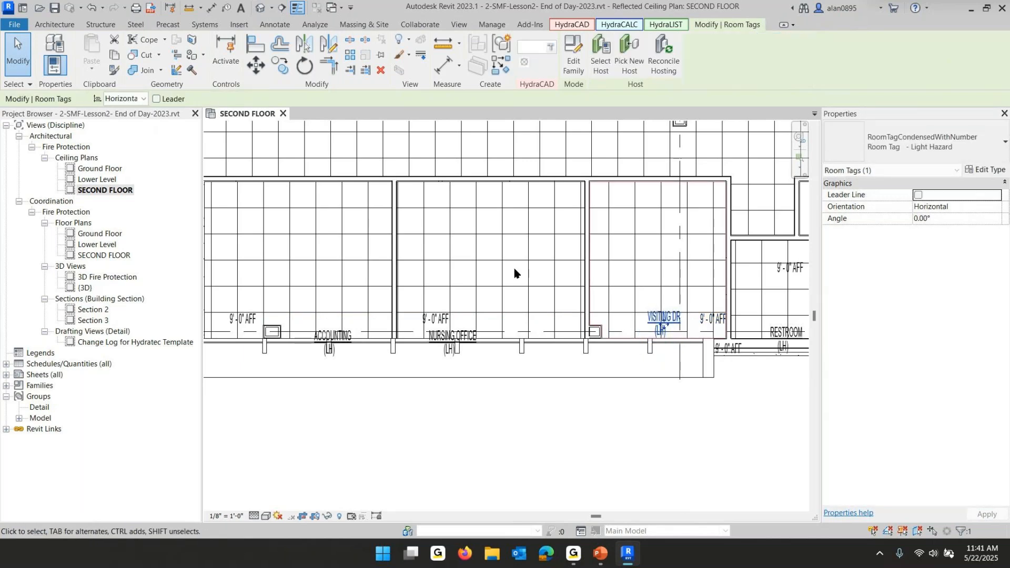
key(Escape)
Turn on Show Number in the type properties of the Room Tag - Light Hazard room tag type
scroll(521, 272, down, 5)
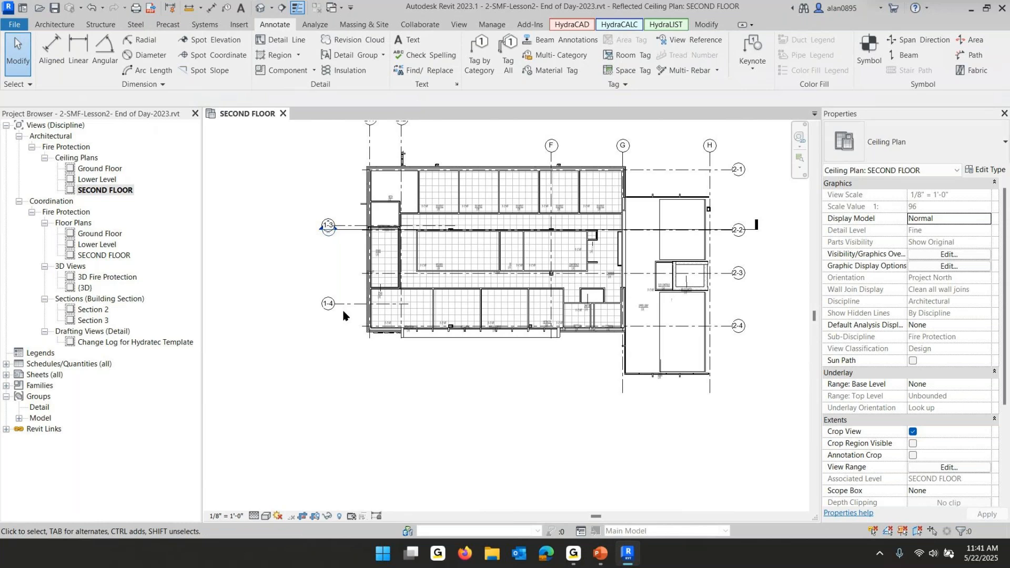
scroll(343, 315, up, 6)
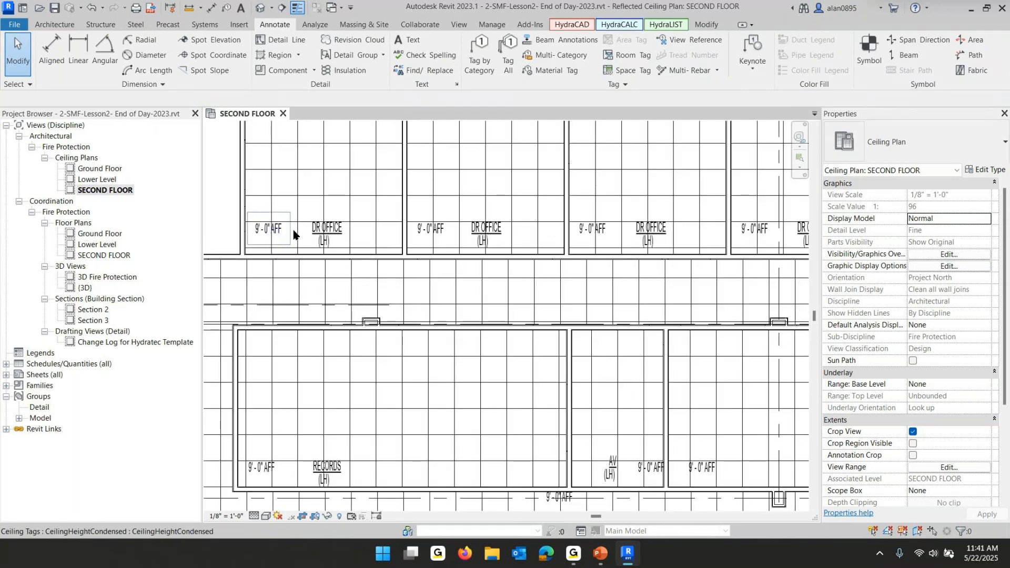
click(341, 233)
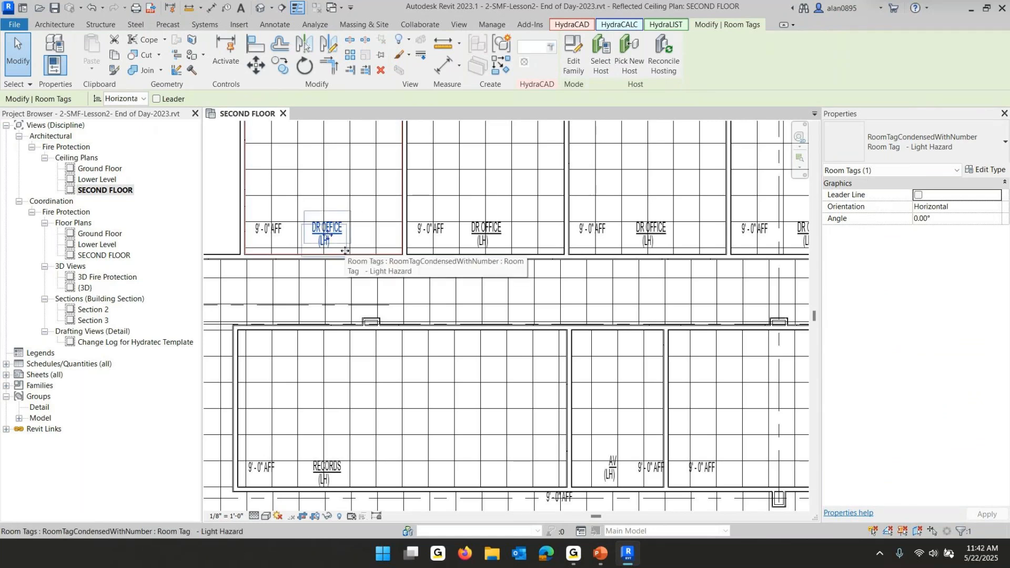
click(991, 170)
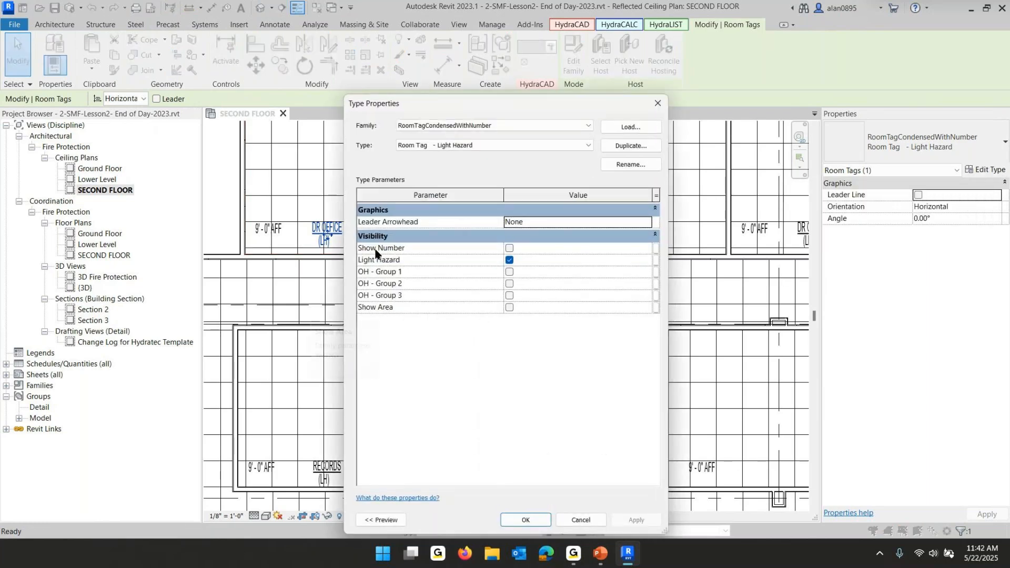
click(509, 249)
click(509, 248)
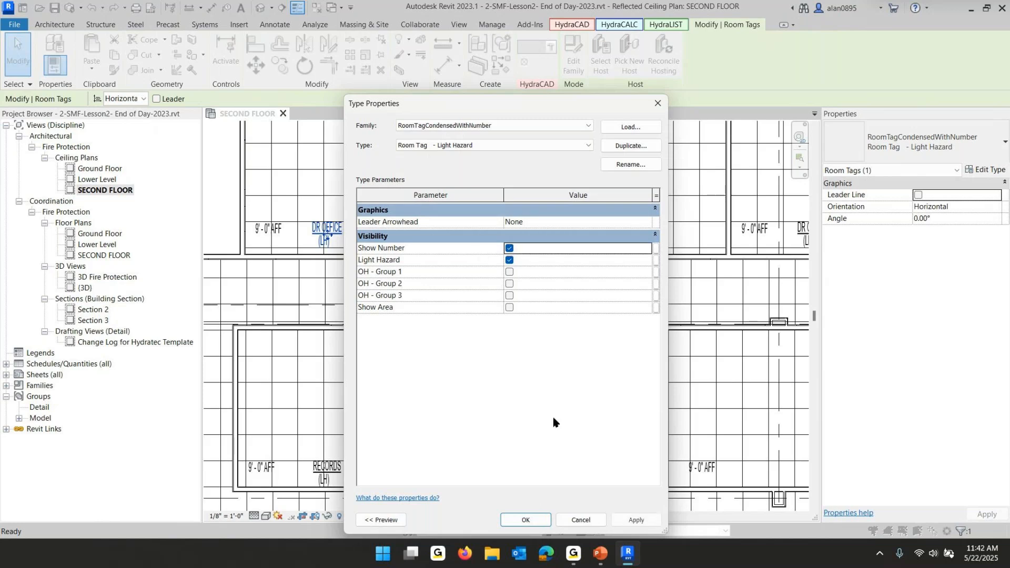
click(525, 520)
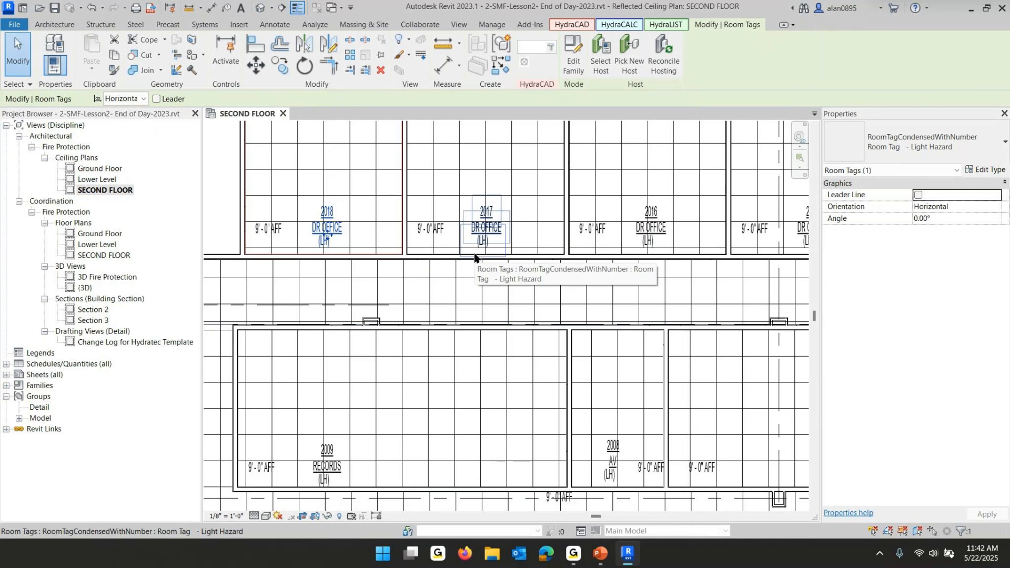
Edit the Light Hazard room tag type again to turn off Show Number and turn on Show Area
click(989, 170)
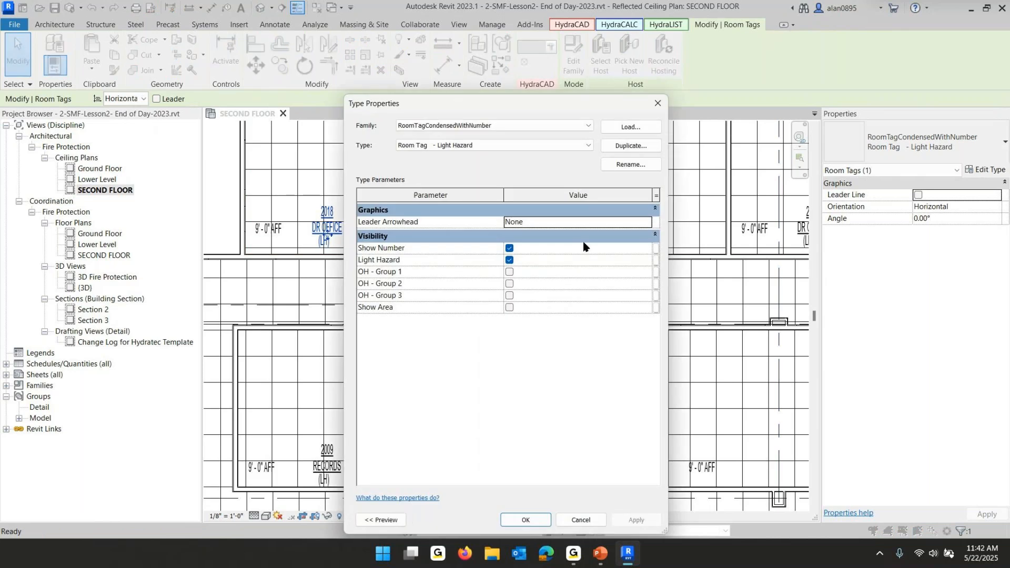
click(509, 248)
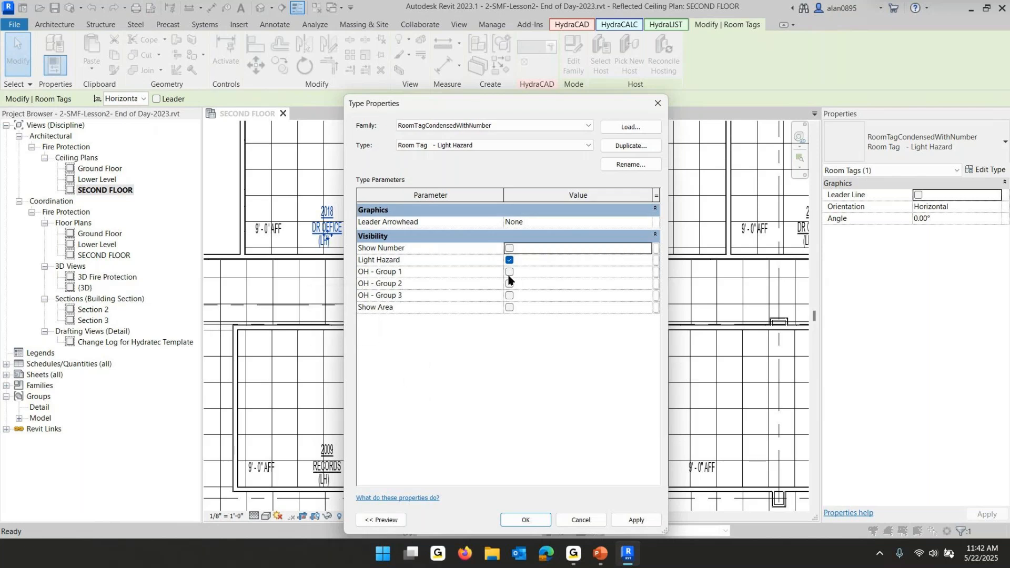
click(509, 308)
click(526, 519)
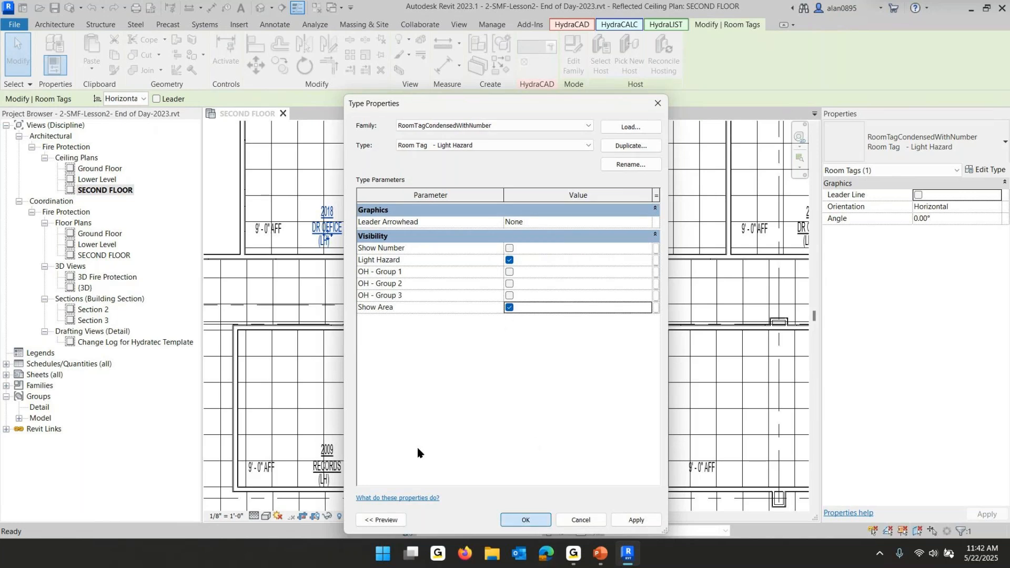
Turn off Show Area for the Room Tag - Light Hazard room tag type
scroll(309, 280, up, 3)
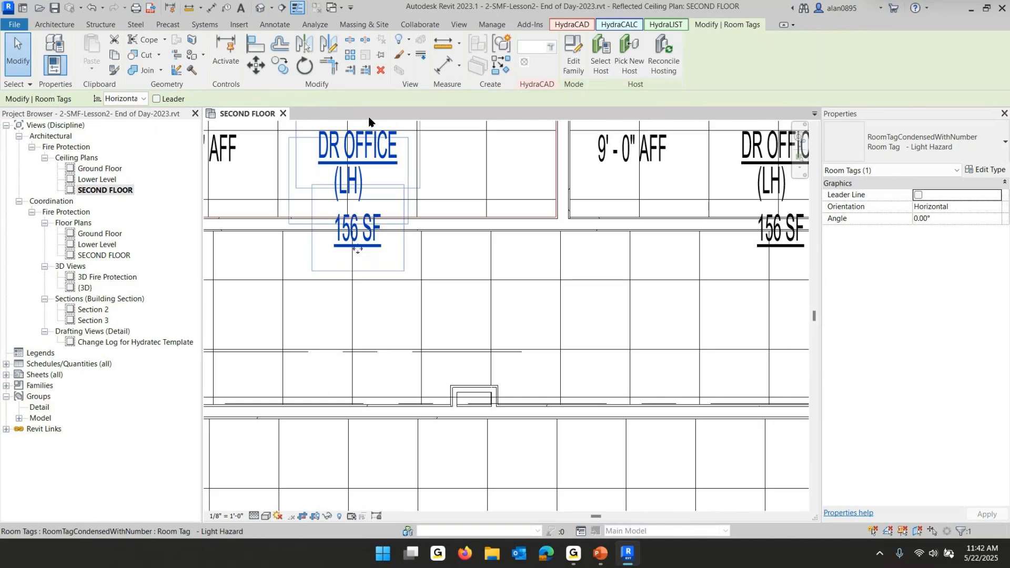
scroll(356, 263, down, 5)
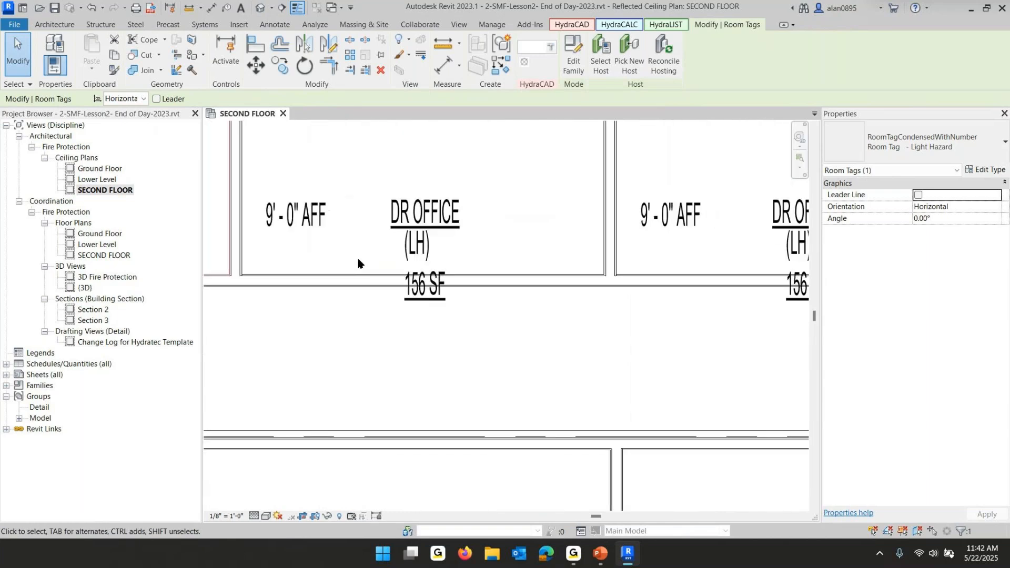
middle_drag(678, 276, 373, 158)
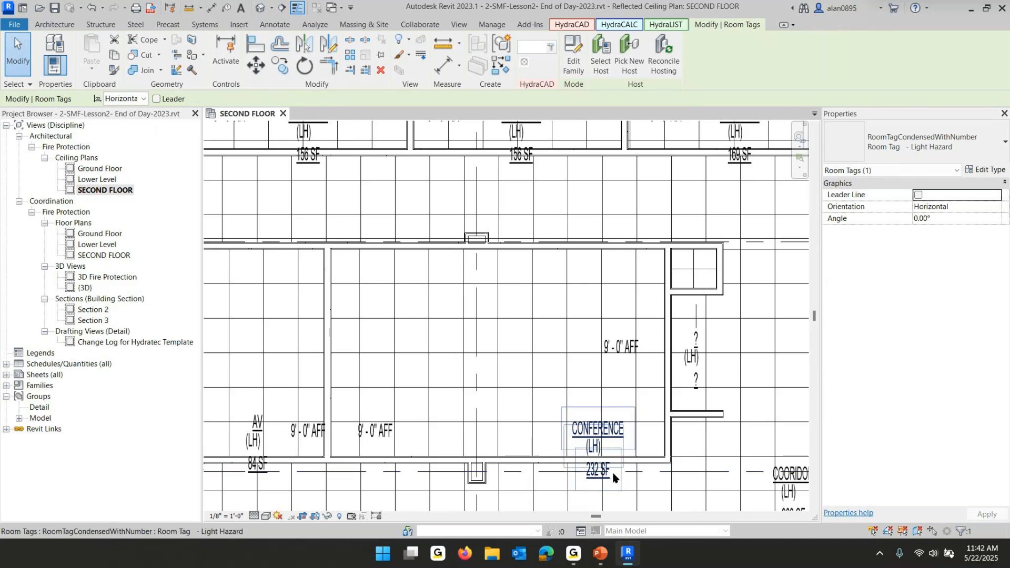
scroll(626, 459, down, 2)
scroll(627, 459, down, 1)
middle_drag(514, 393, 677, 378)
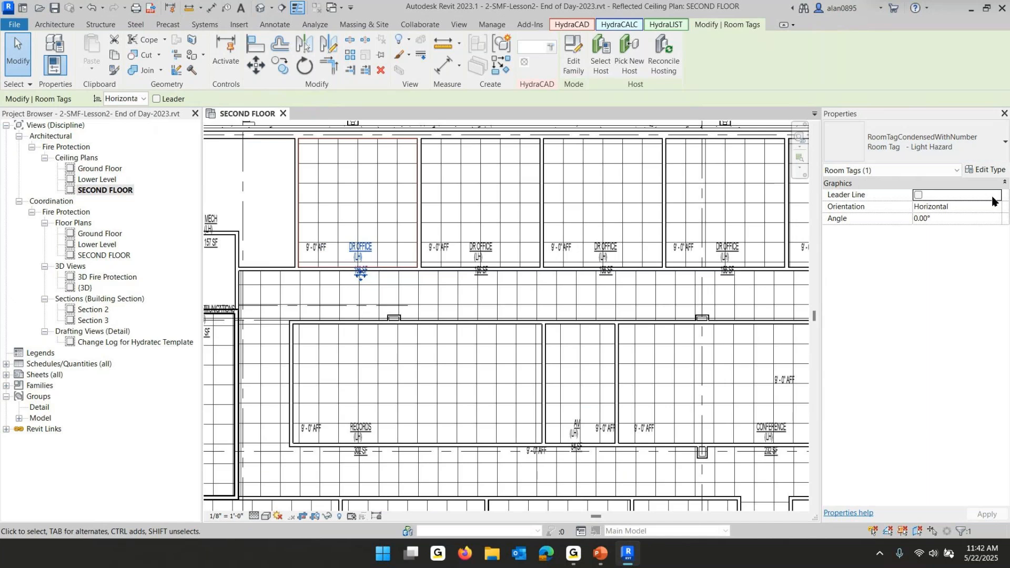
click(989, 171)
click(510, 308)
click(517, 515)
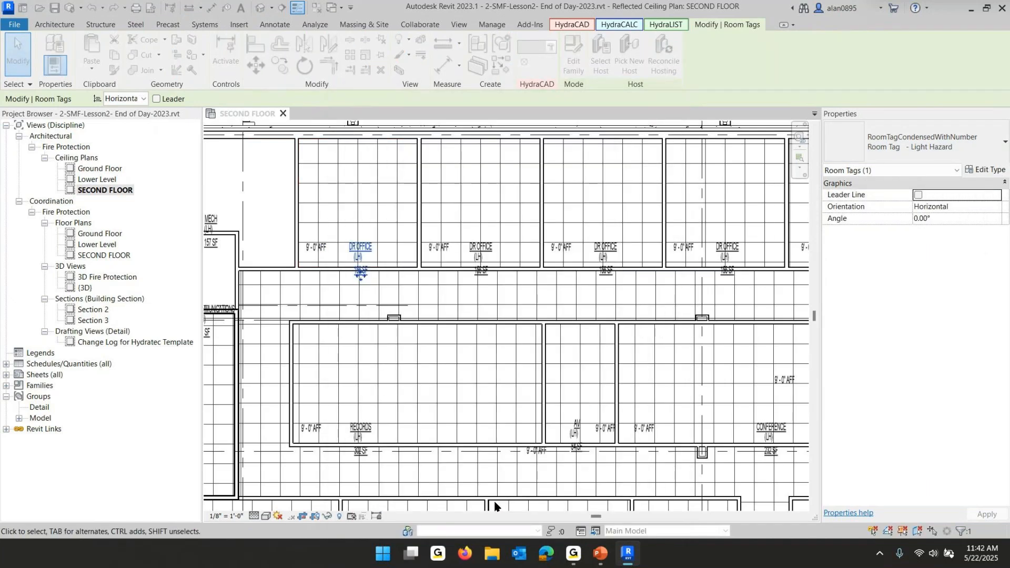
Change the MECH and ELECTRIC COMMUNICATIONS room tags to the Room Tag - OH Group 1 type
click(494, 506)
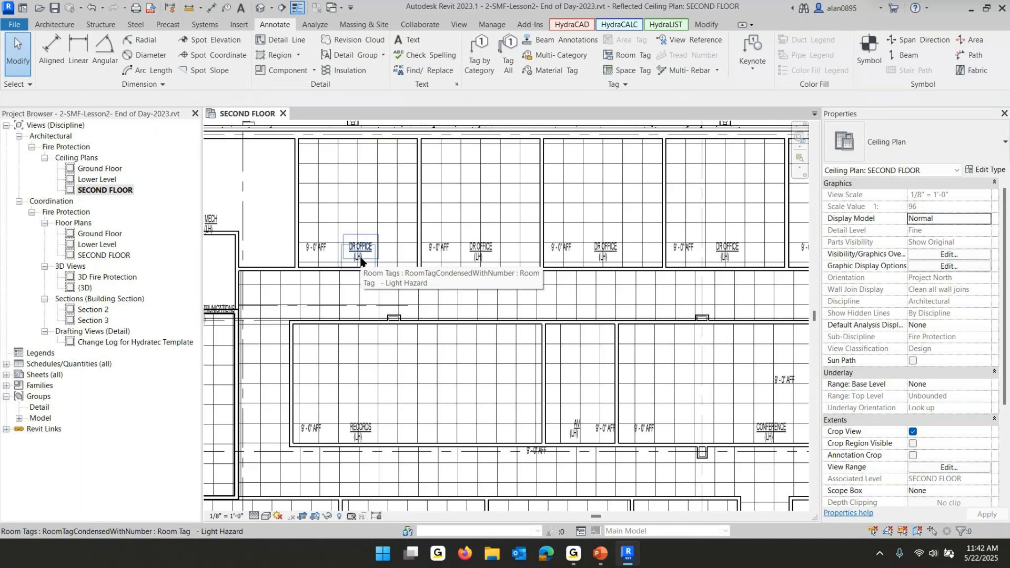
scroll(361, 261, up, 5)
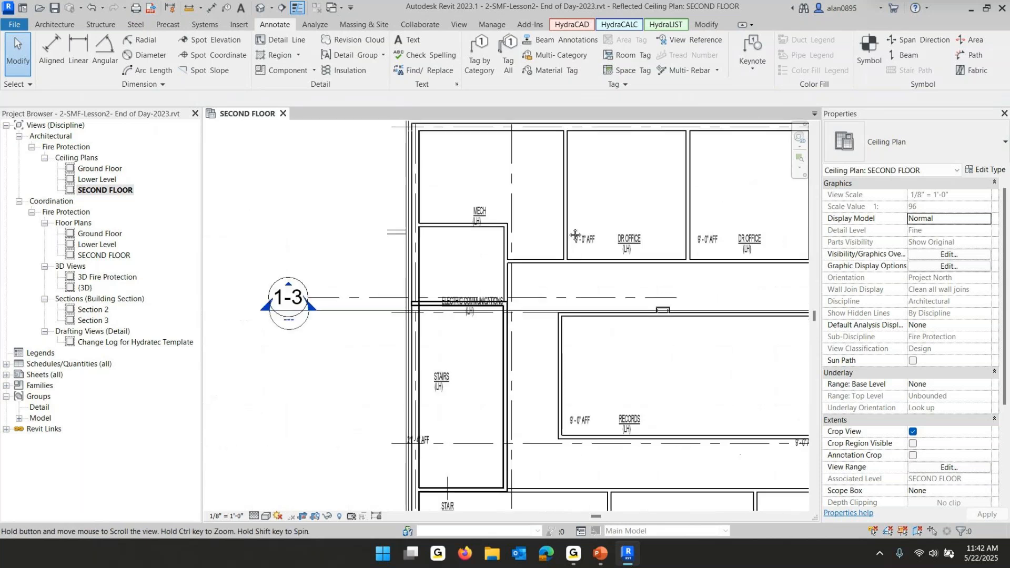
click(465, 195)
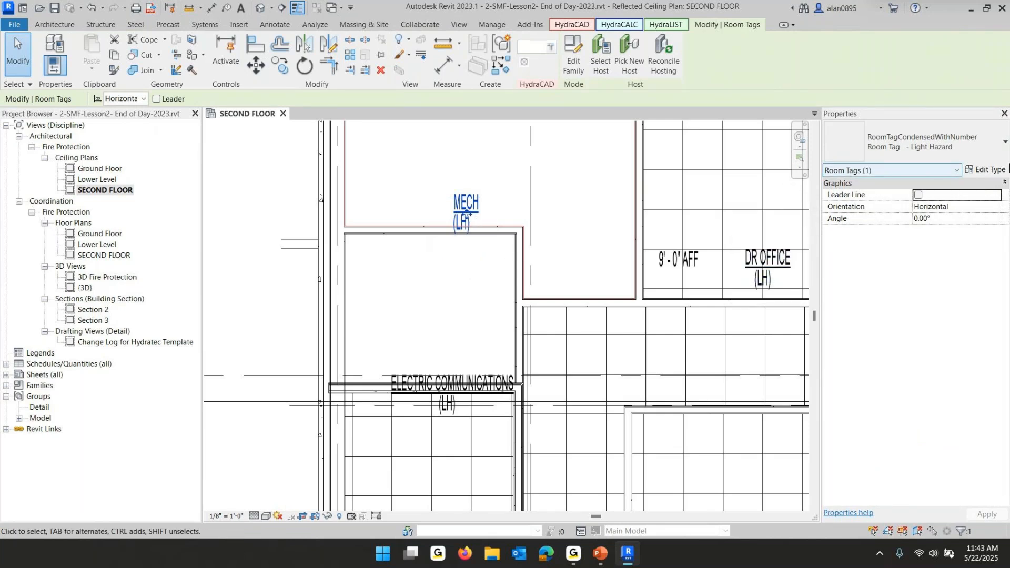
click(935, 147)
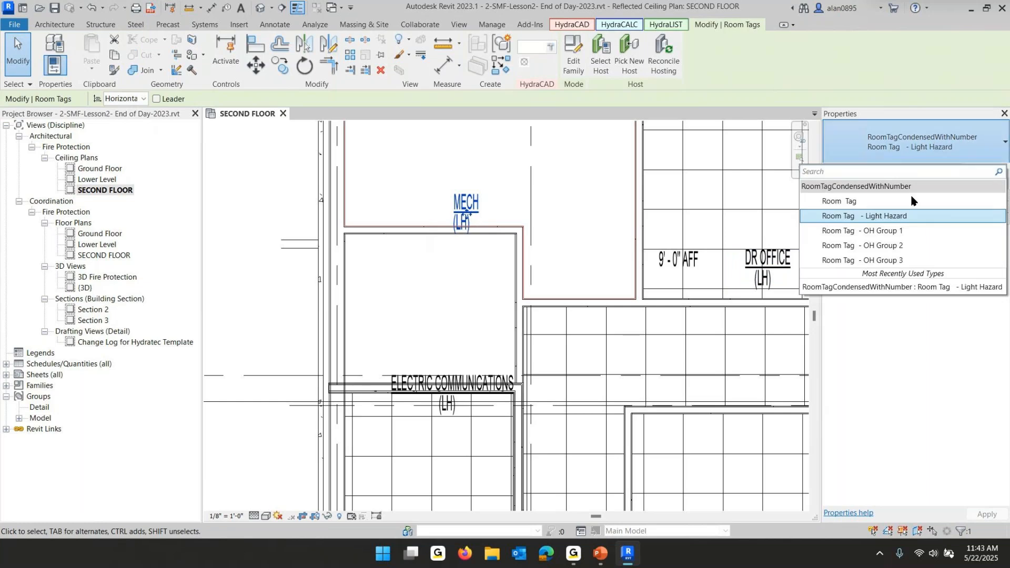
click(894, 231)
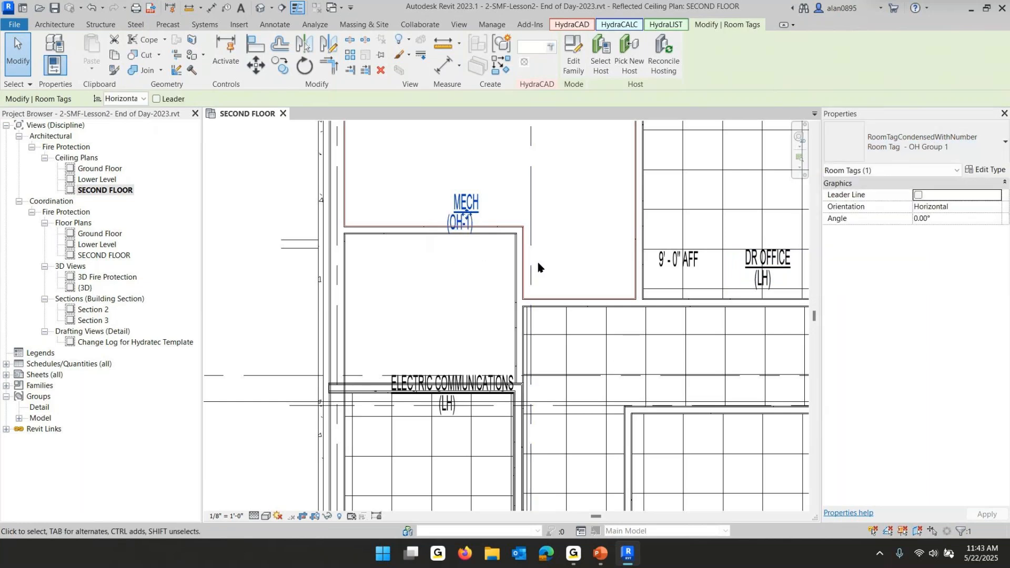
click(480, 290)
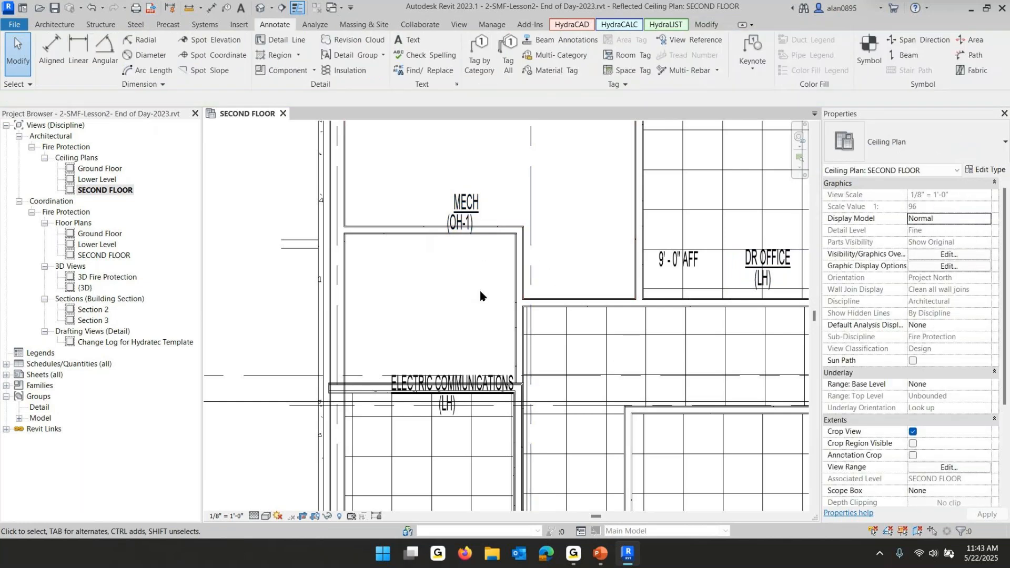
click(451, 387)
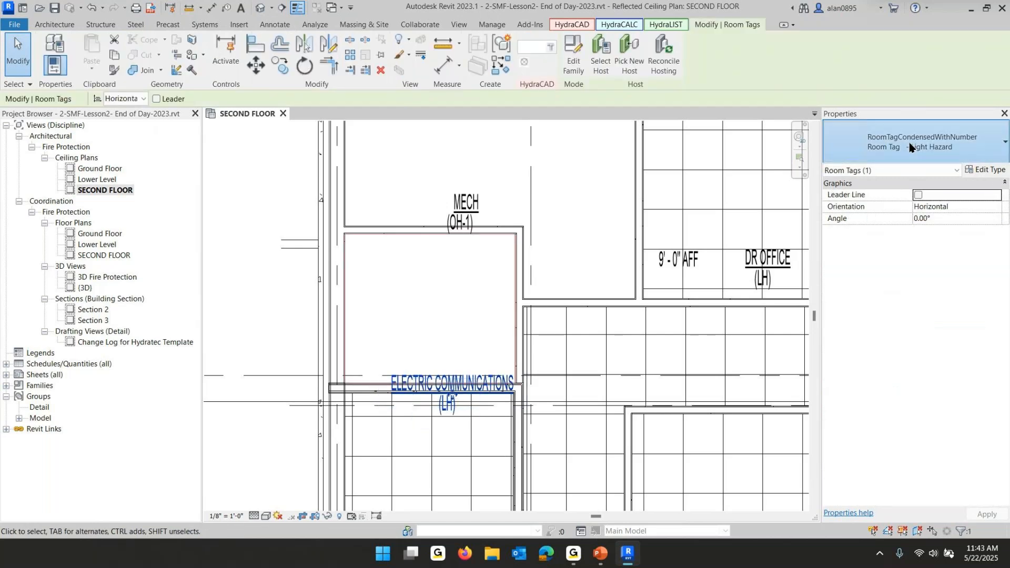
click(910, 147)
click(894, 231)
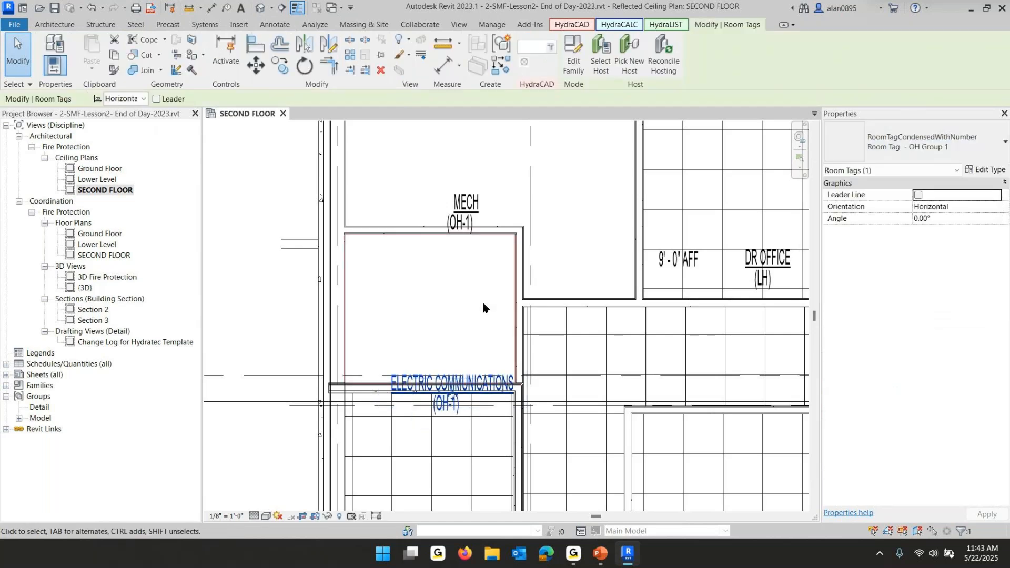
click(428, 305)
Select the MECH, STAIRS and STAIR room tags together and set them to the Room Tag - OH Group 1 type
scroll(447, 294, down, 5)
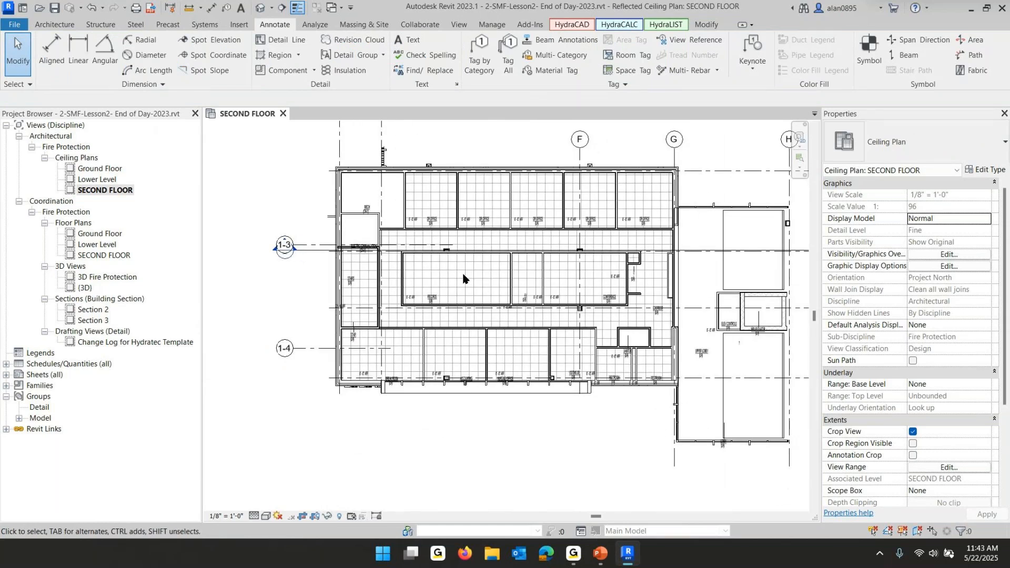
scroll(411, 238, up, 3)
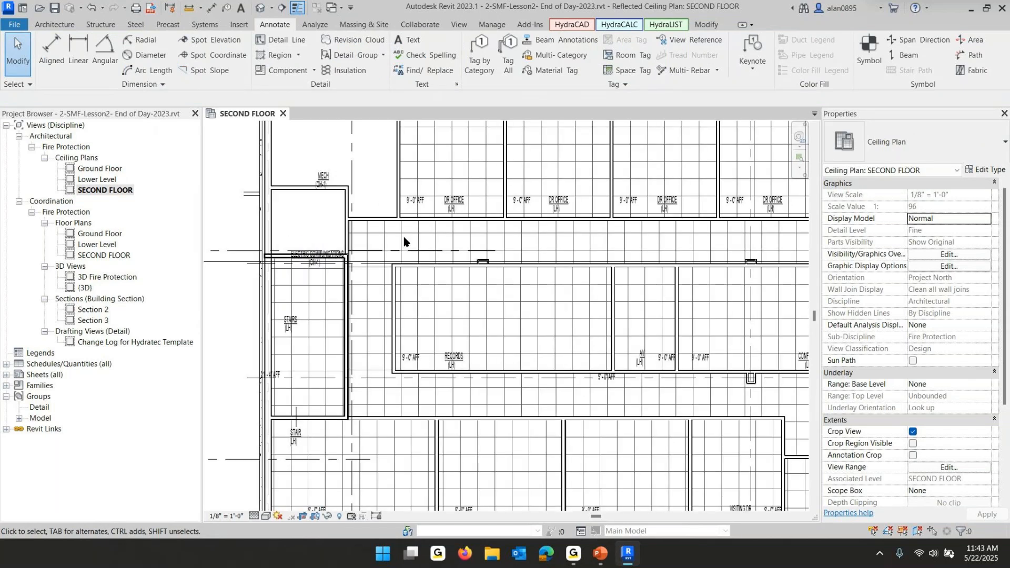
click(326, 181)
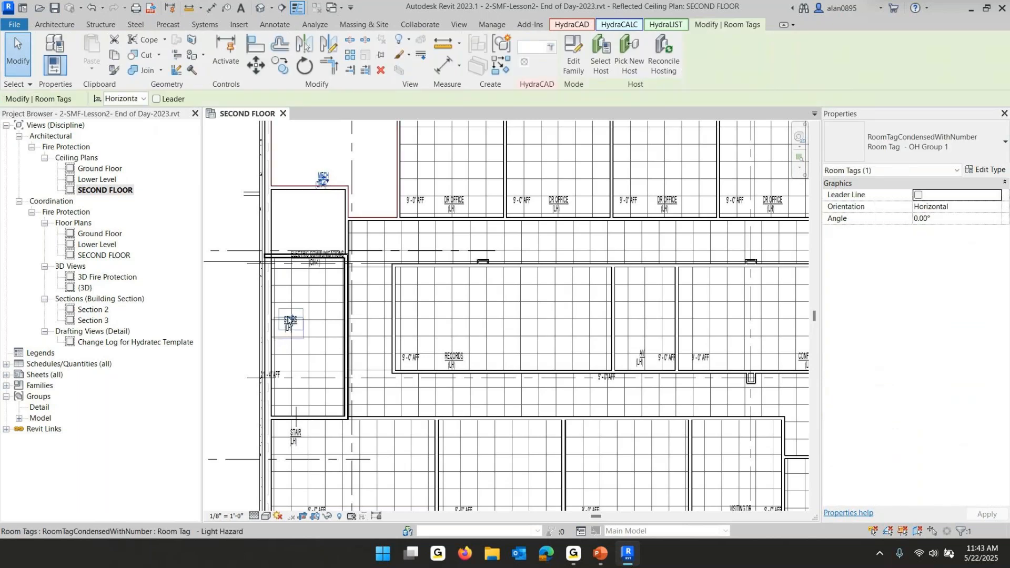
ctrl+click(289, 321)
ctrl+click(293, 436)
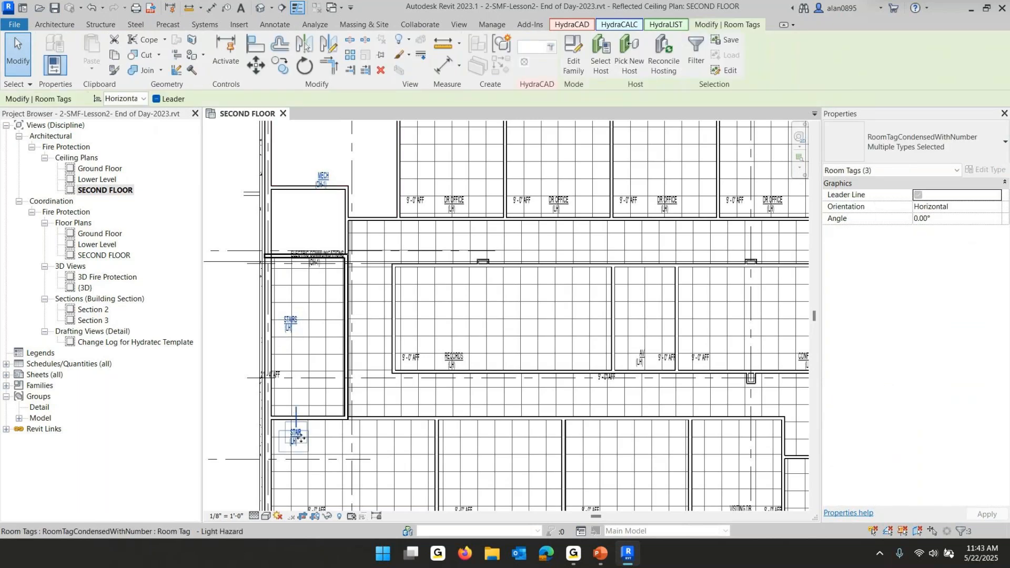
scroll(439, 483, down, 2)
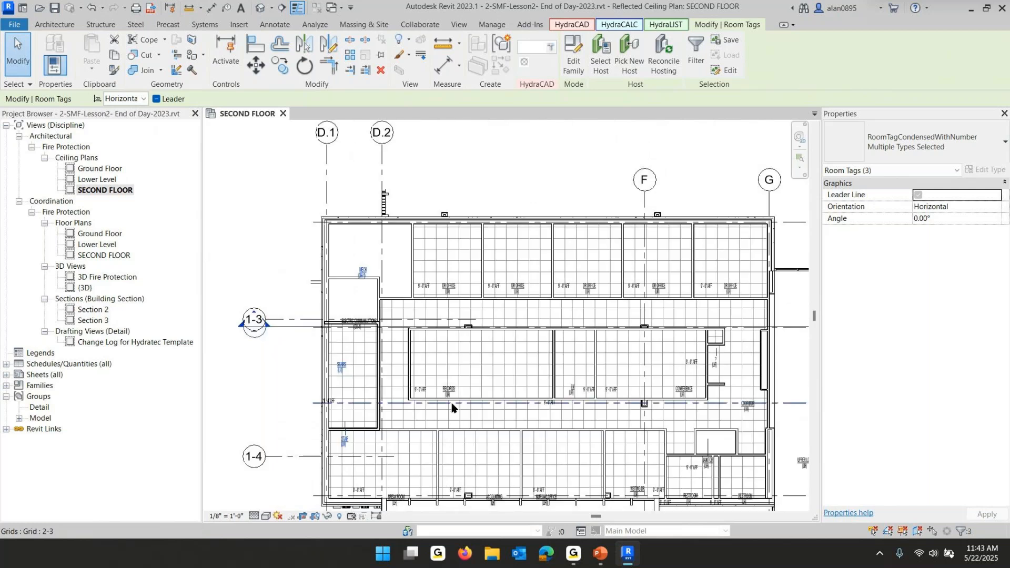
click(906, 147)
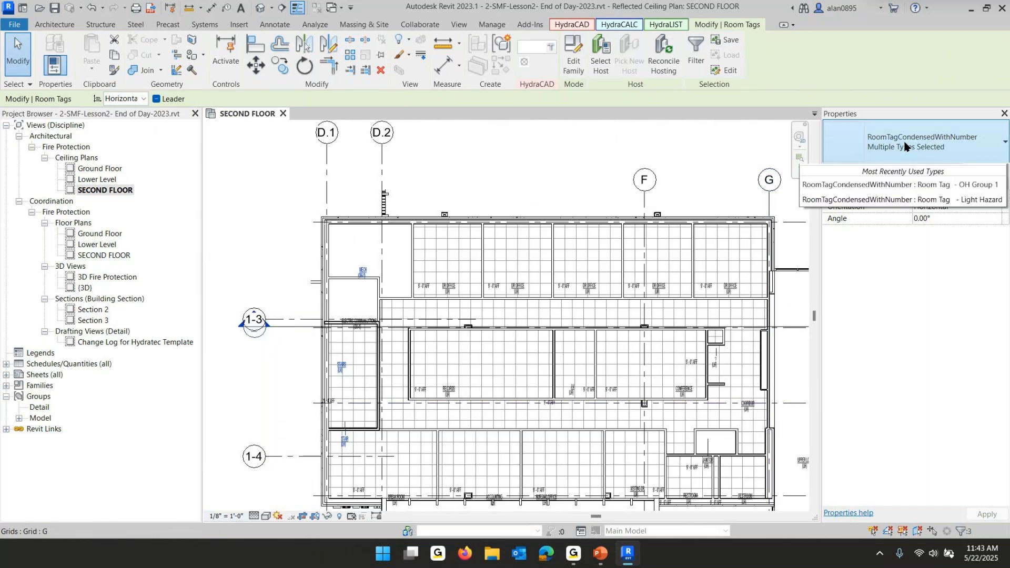
click(885, 232)
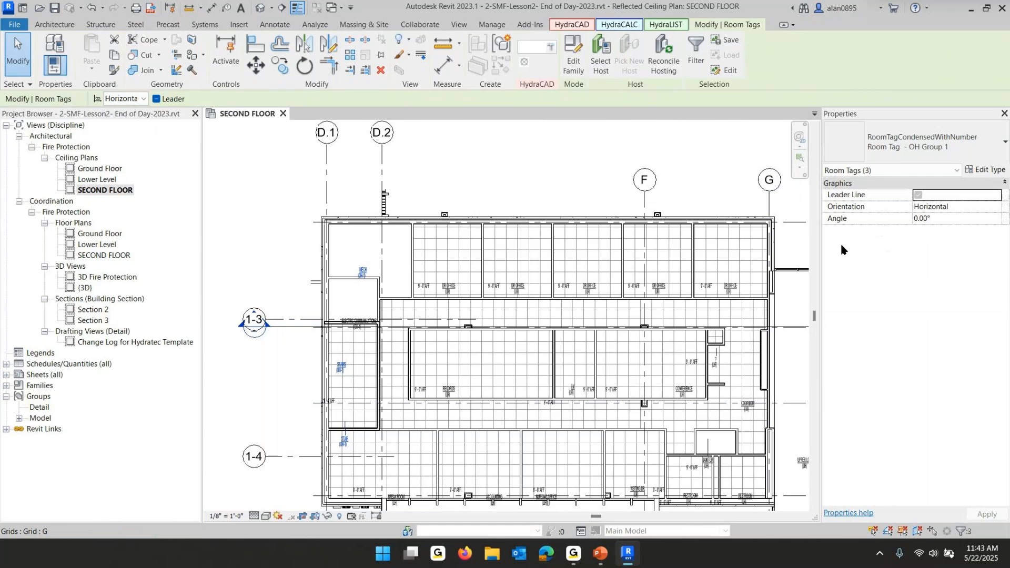
click(271, 384)
Switch the STAIR room tag back to the Room Tag - Light Hazard type
scroll(354, 467, up, 5)
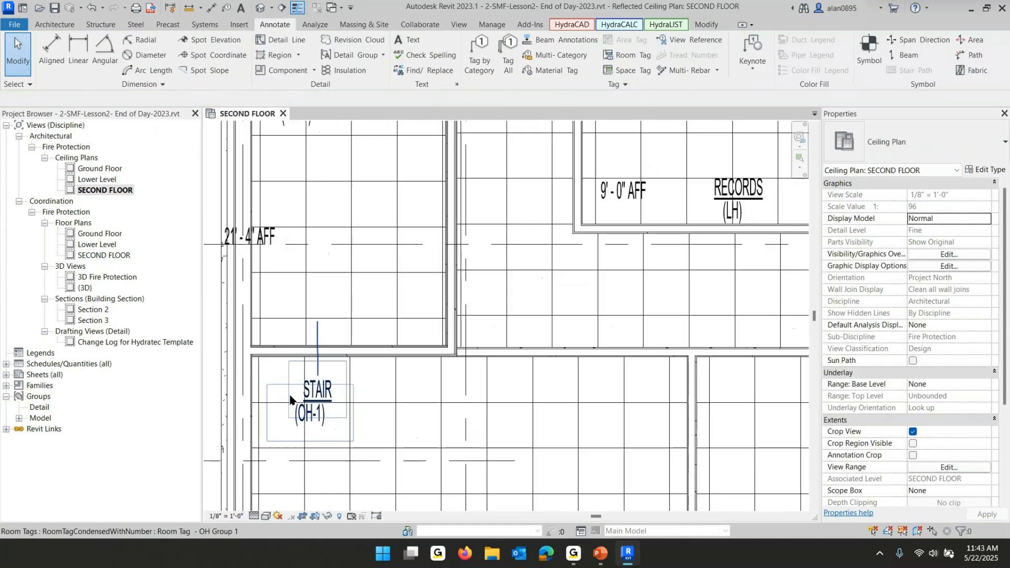
click(317, 391)
click(910, 157)
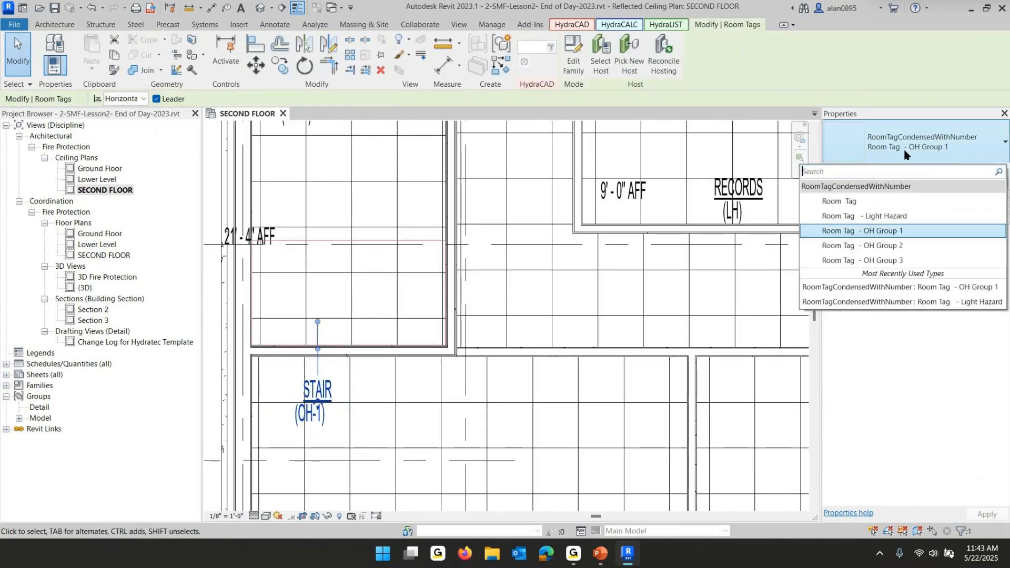
click(885, 211)
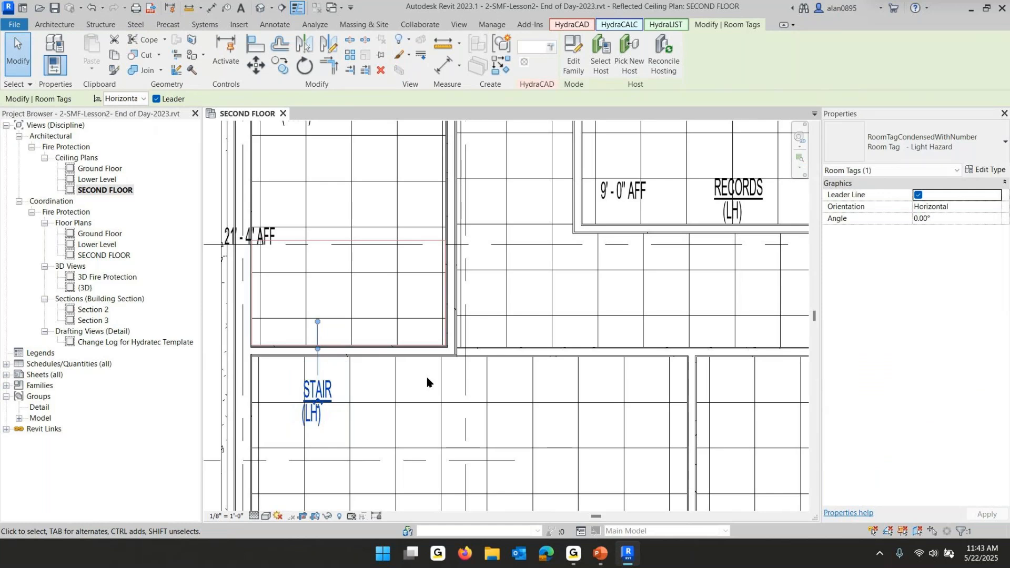
click(428, 383)
Move the selected room tag up and to the right into the room above the STAIR room
click(327, 401)
drag(328, 401, 385, 316)
click(265, 404)
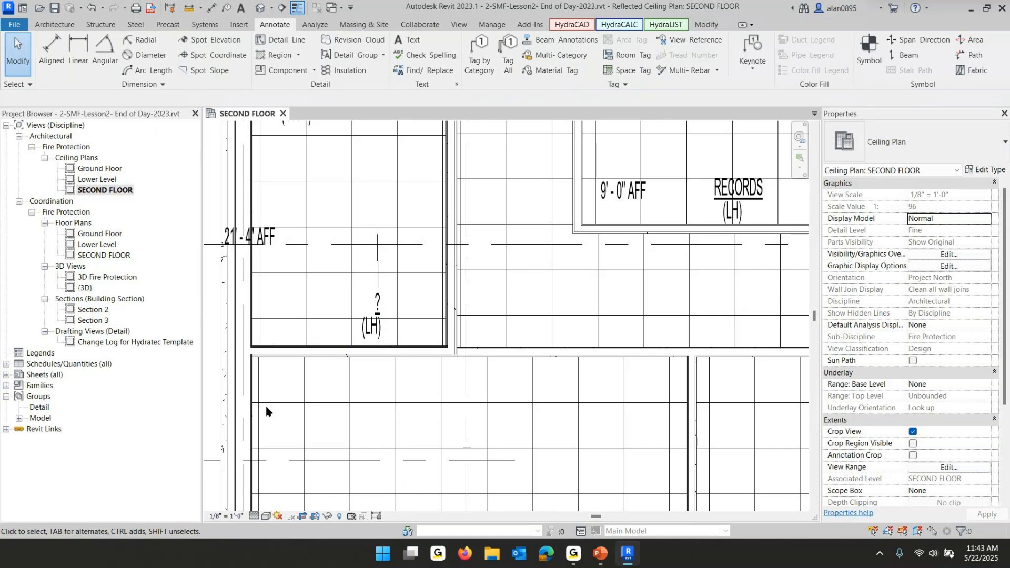
Nudge the STAIRS room tag upward and switch it to the Room Tag - Light Hazard type
scroll(396, 316, down, 3)
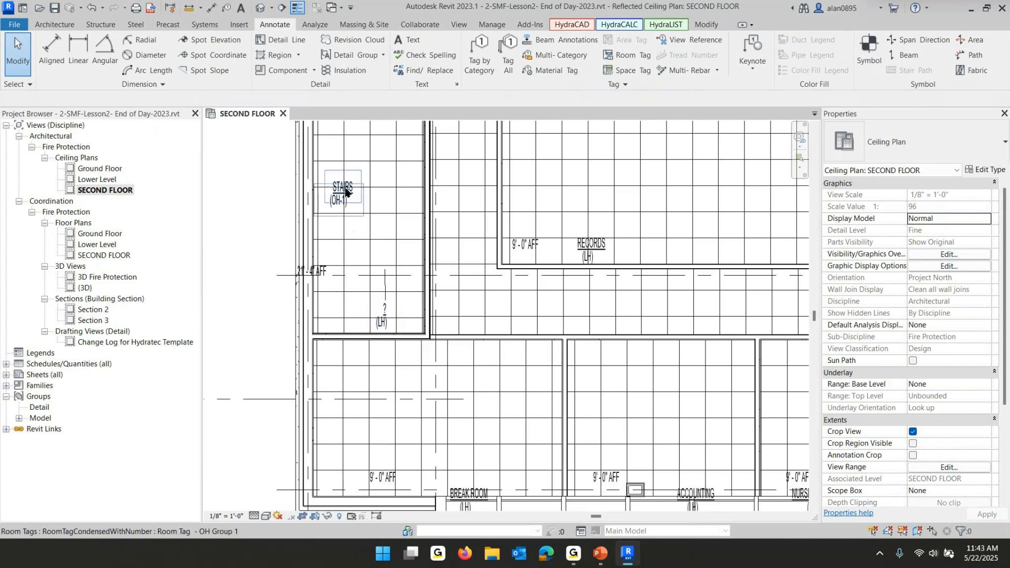
drag(345, 193, 339, 169)
click(910, 158)
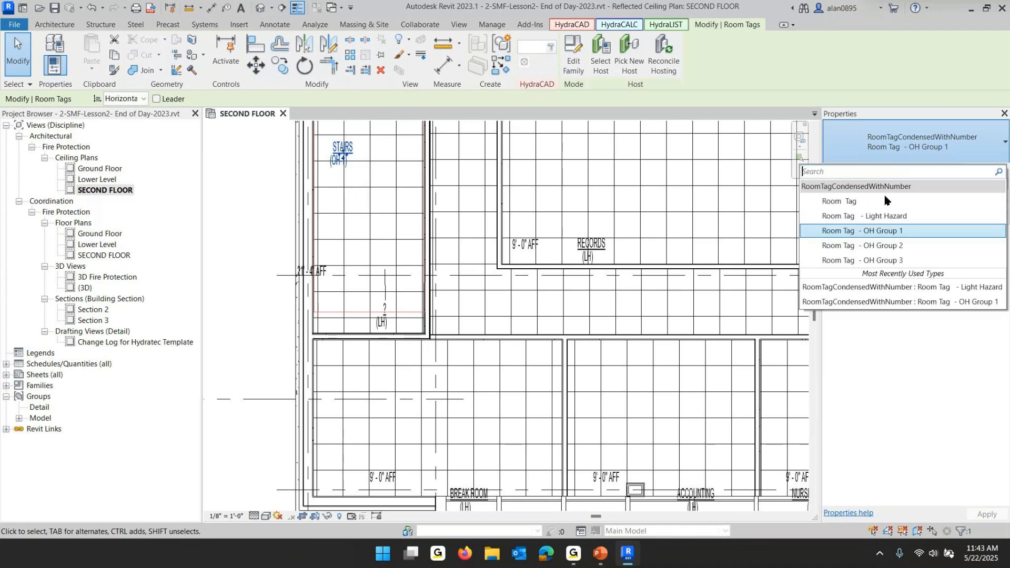
click(878, 216)
click(237, 209)
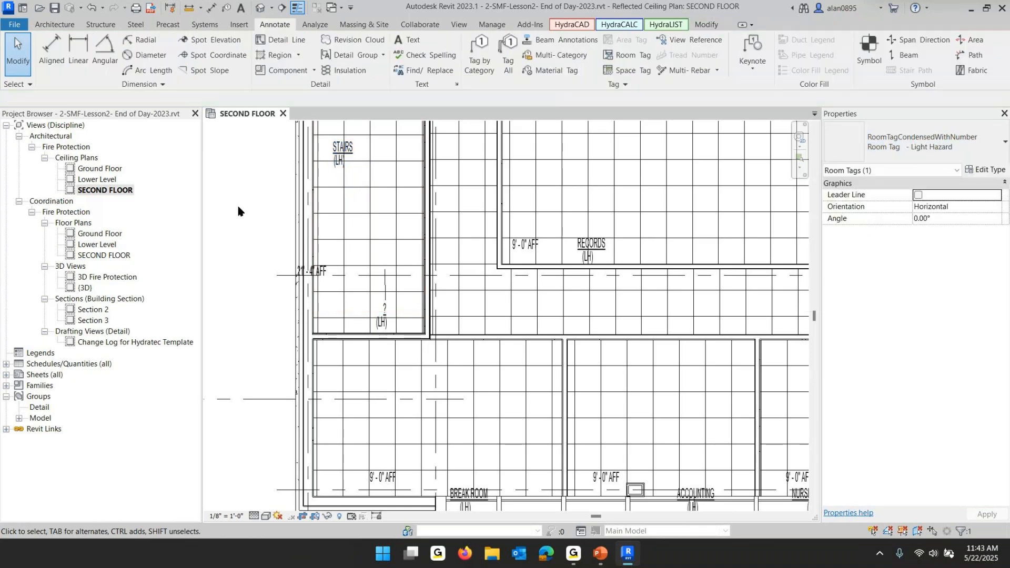
Move the unlabelled room tag down into the room below, where it reads STAIR
drag(377, 314, 347, 378)
click(513, 419)
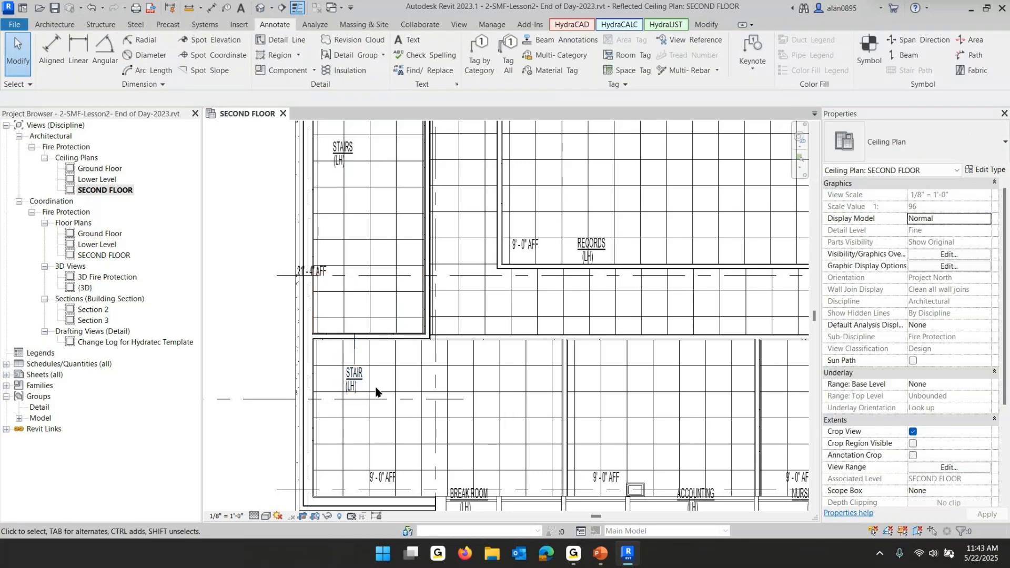
Review the training slide on additional working data, then return to the ceiling plan
scroll(405, 392, down, 4)
middle_drag(407, 396, 326, 426)
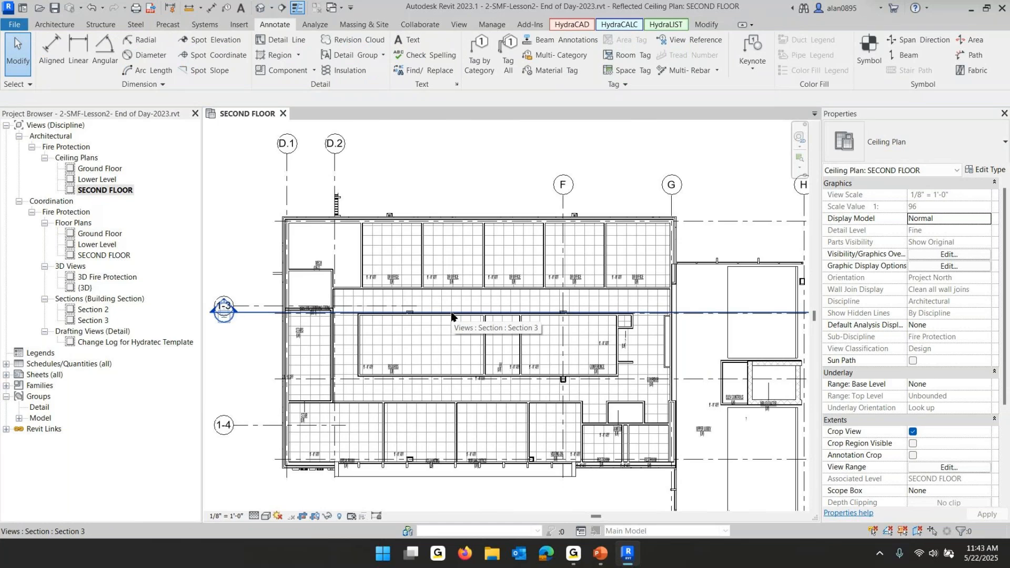
click(601, 552)
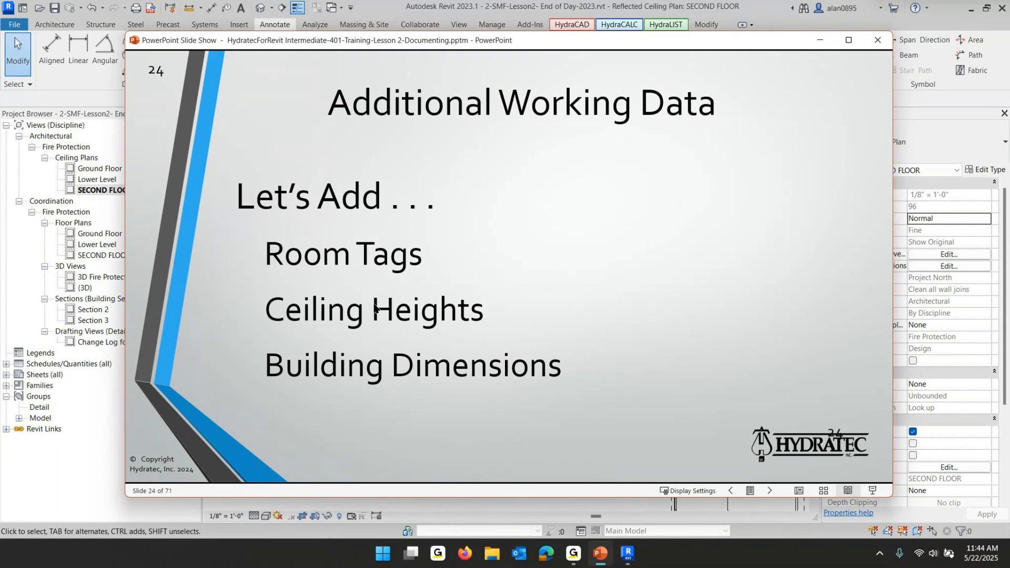
click(626, 553)
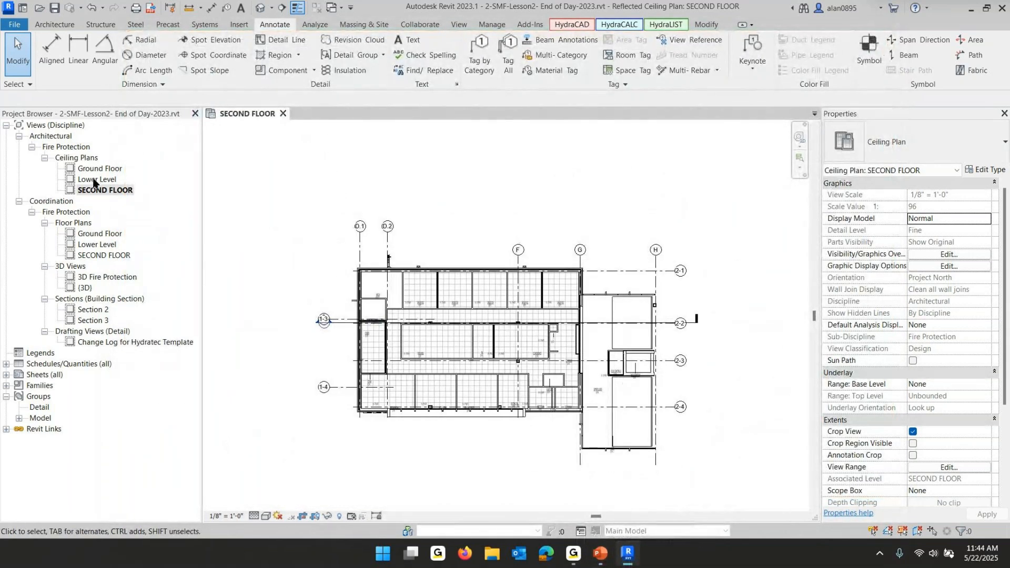
Drag grid F's bubble end upward to align with the other grid heads
scroll(456, 253, up, 2)
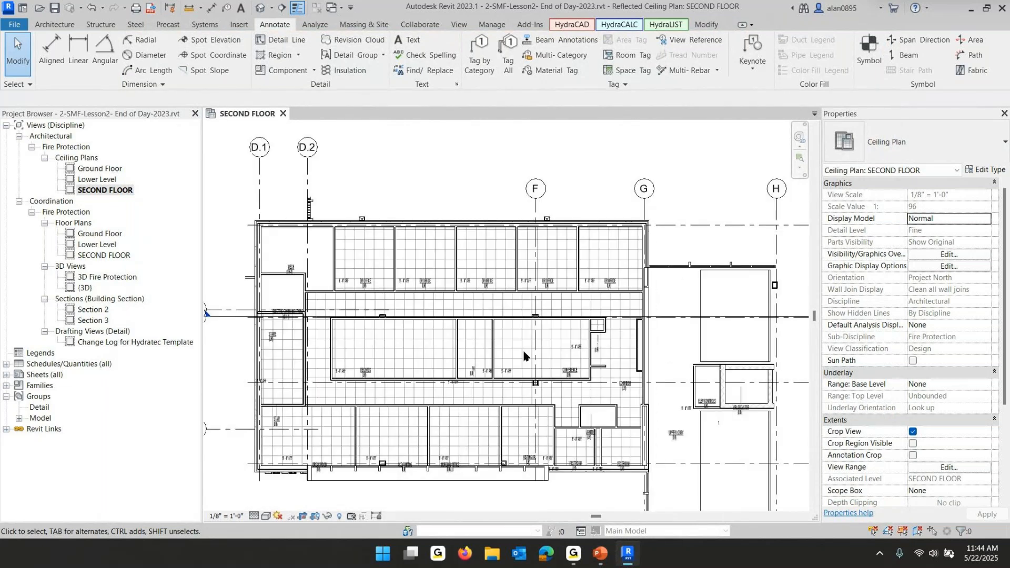
click(535, 203)
drag(535, 199, 535, 149)
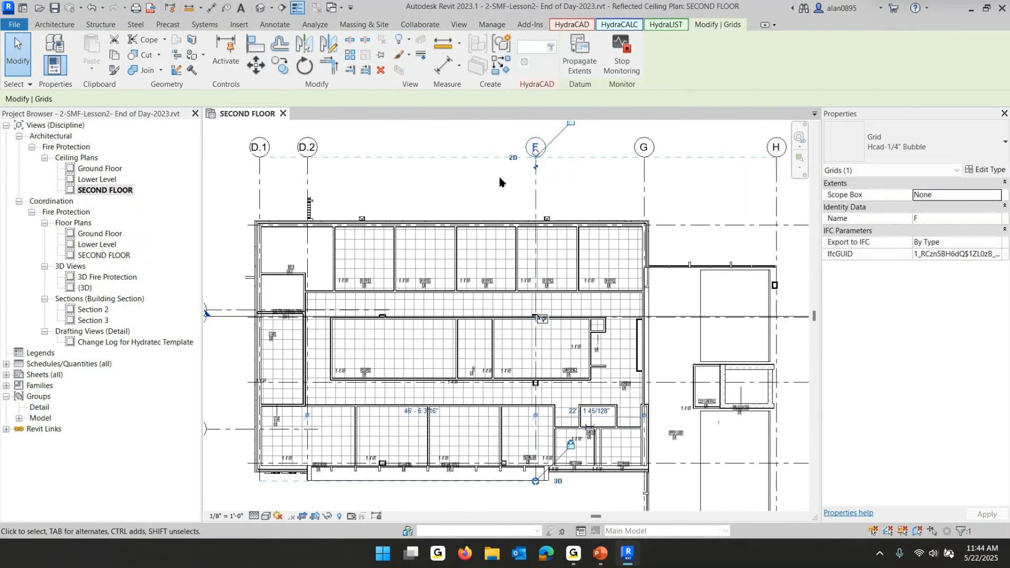
click(498, 175)
Place an aligned dimension string across grids D.1, D.2, F, G and H above the building
scroll(499, 176, down, 2)
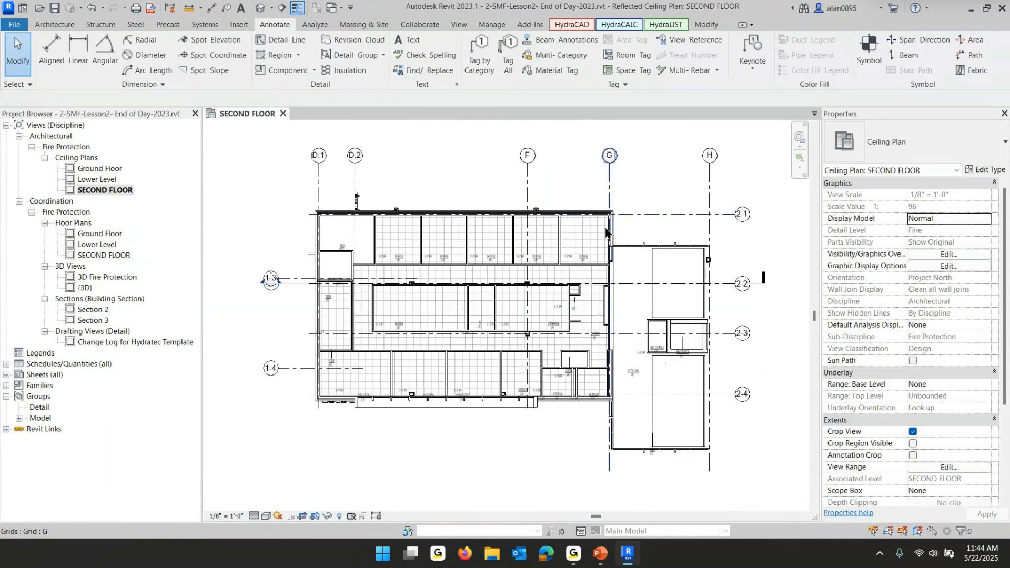
click(212, 8)
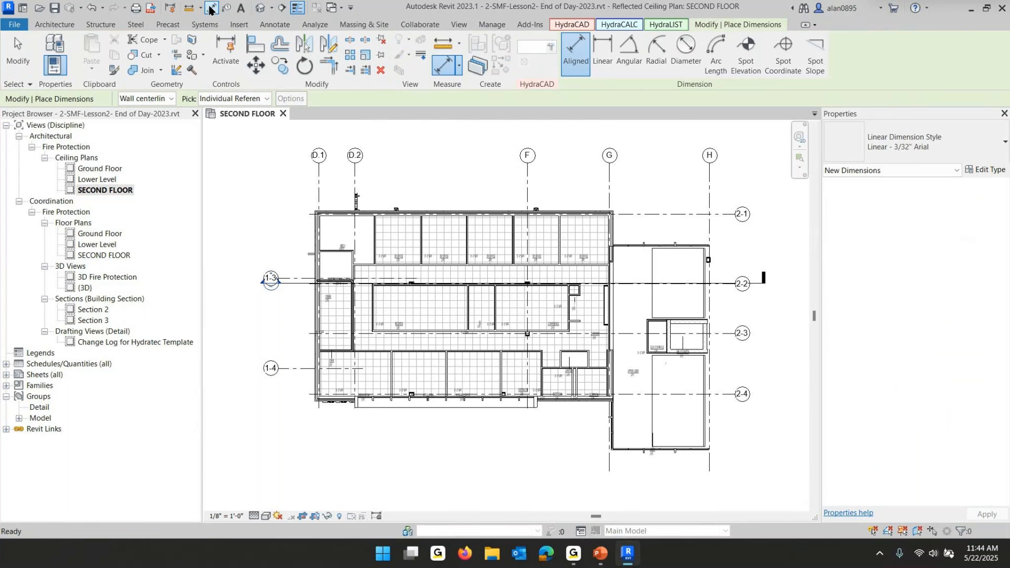
click(320, 181)
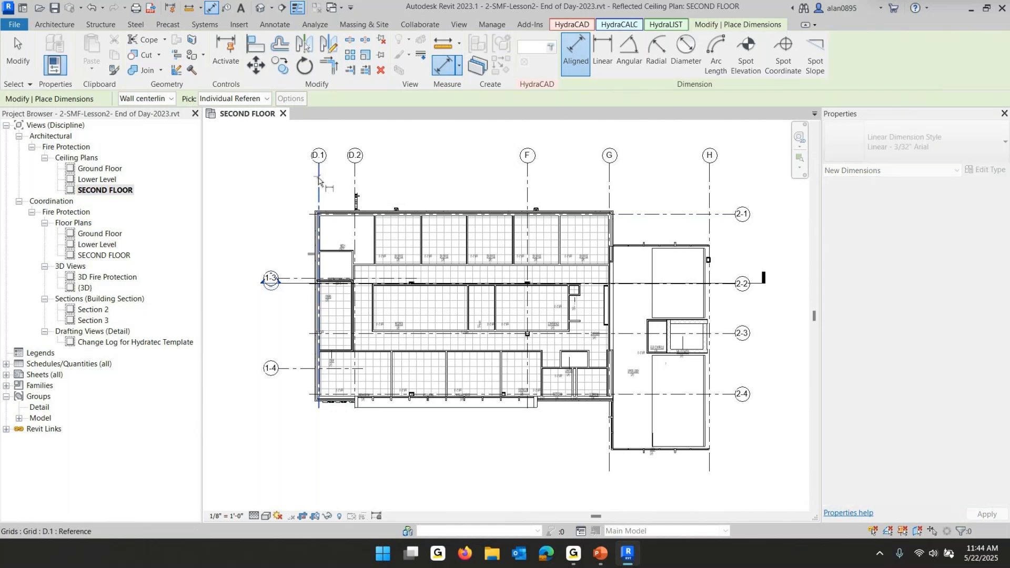
click(356, 181)
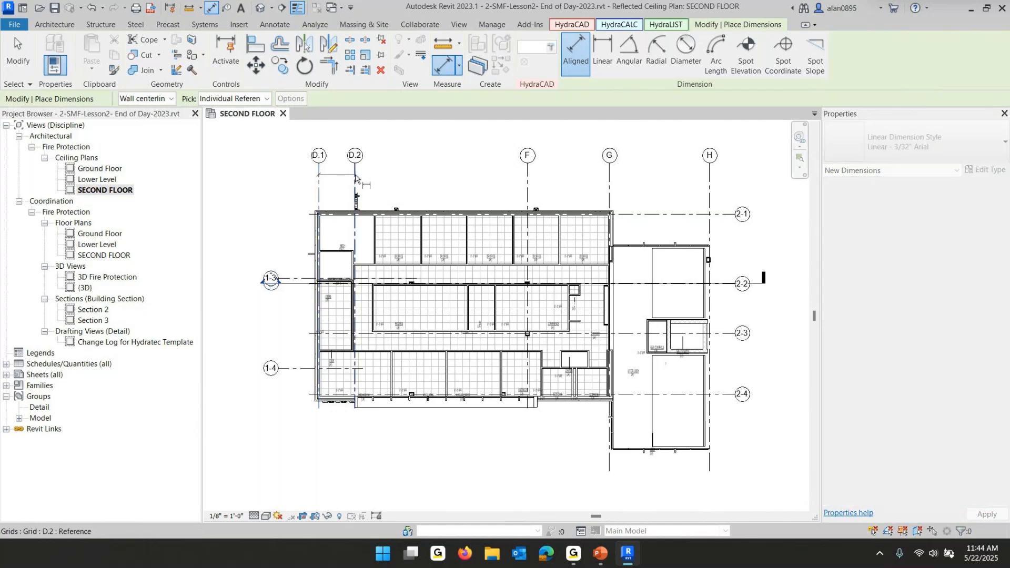
click(529, 181)
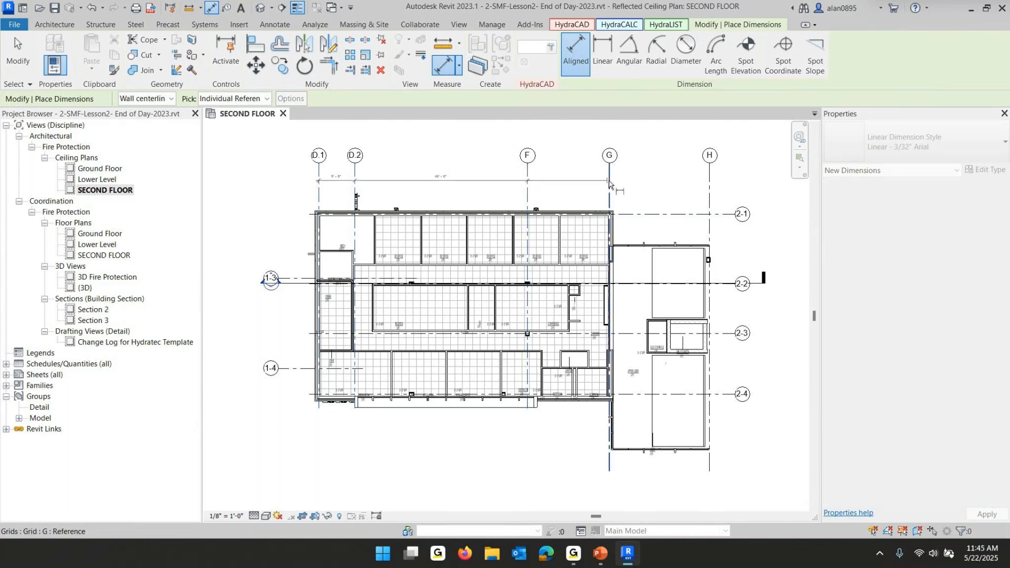
click(711, 182)
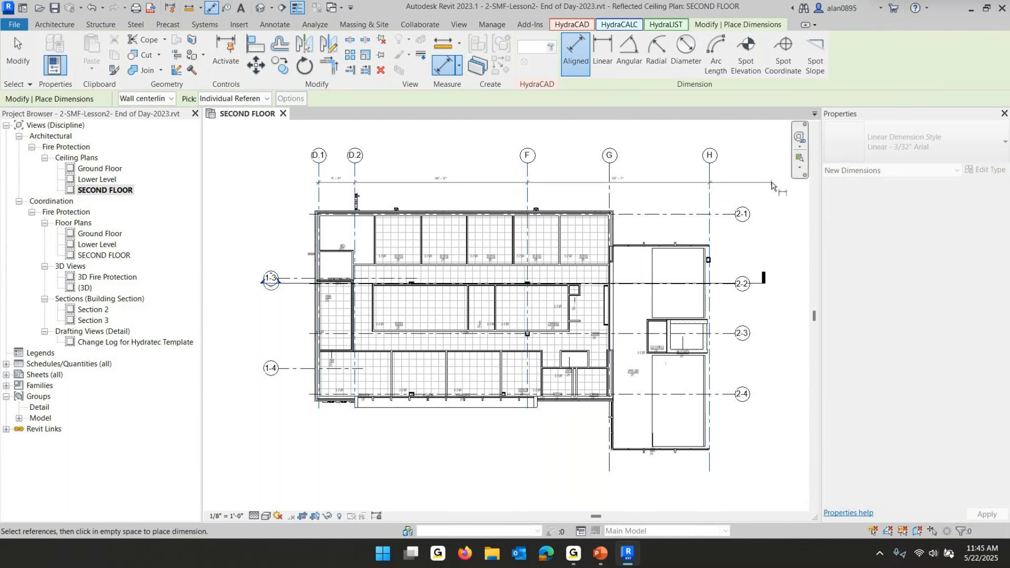
click(771, 181)
click(610, 182)
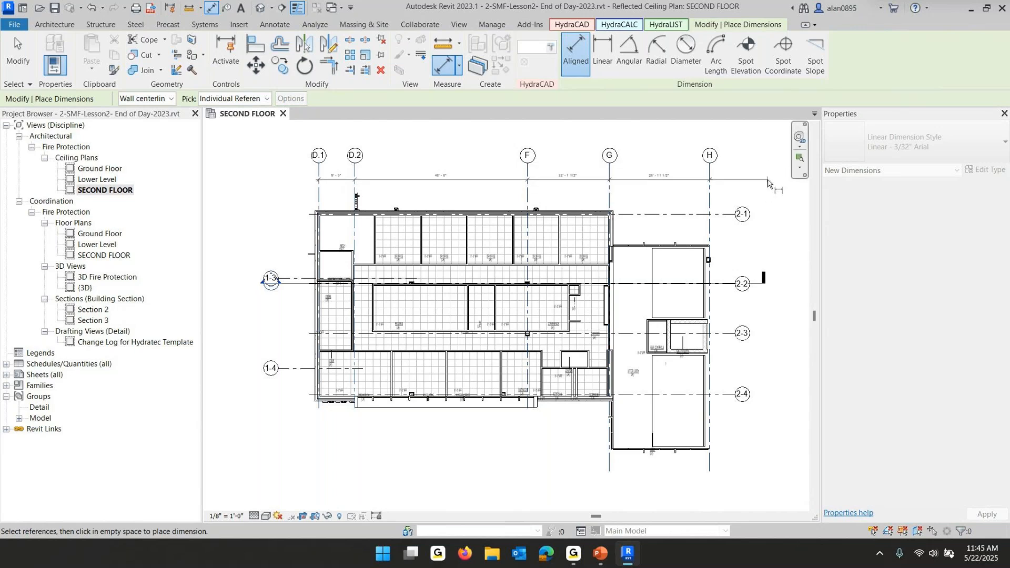
middle_drag(767, 182, 575, 216)
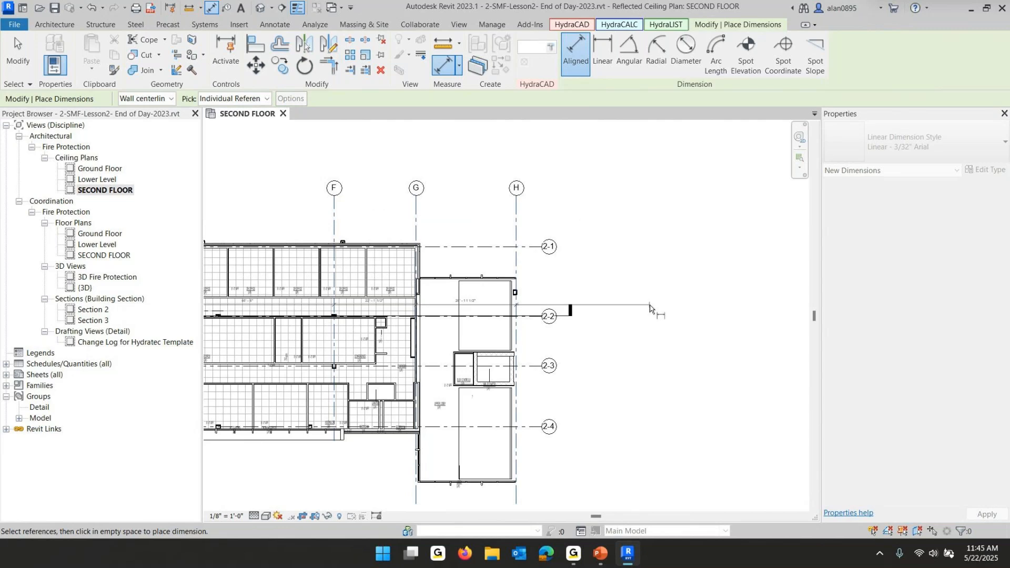
click(593, 221)
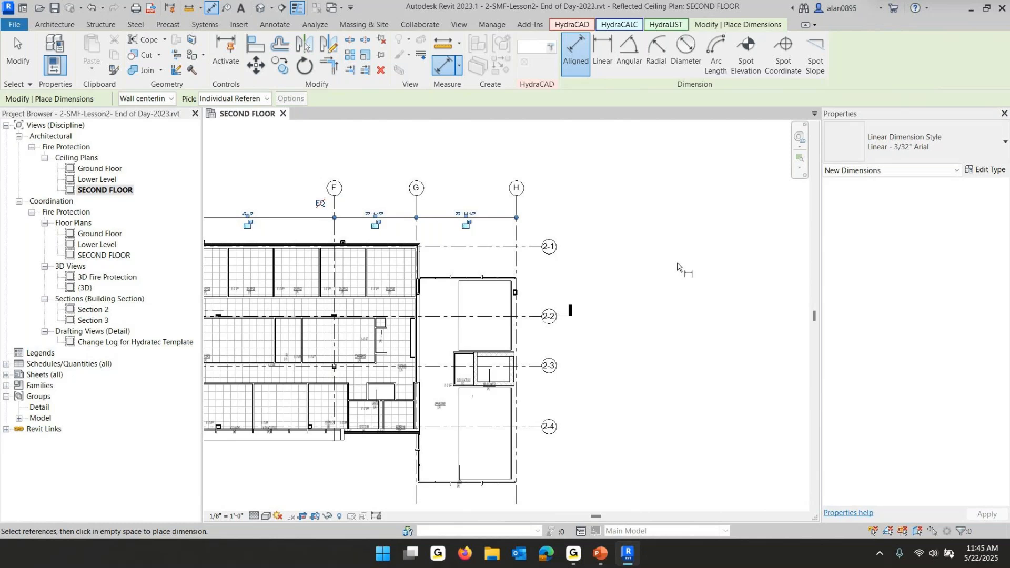
key(Escape)
key(Escape)
Edit the grid dimension's witness lines to add the office partition walls between grids D.2 and F
middle_drag(388, 298, 684, 287)
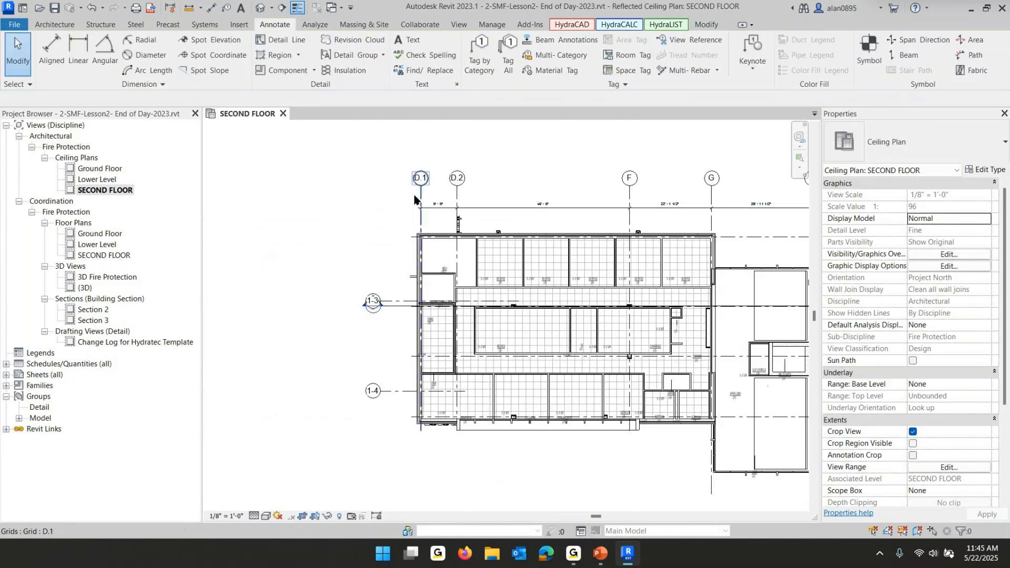
middle_drag(731, 220, 624, 234)
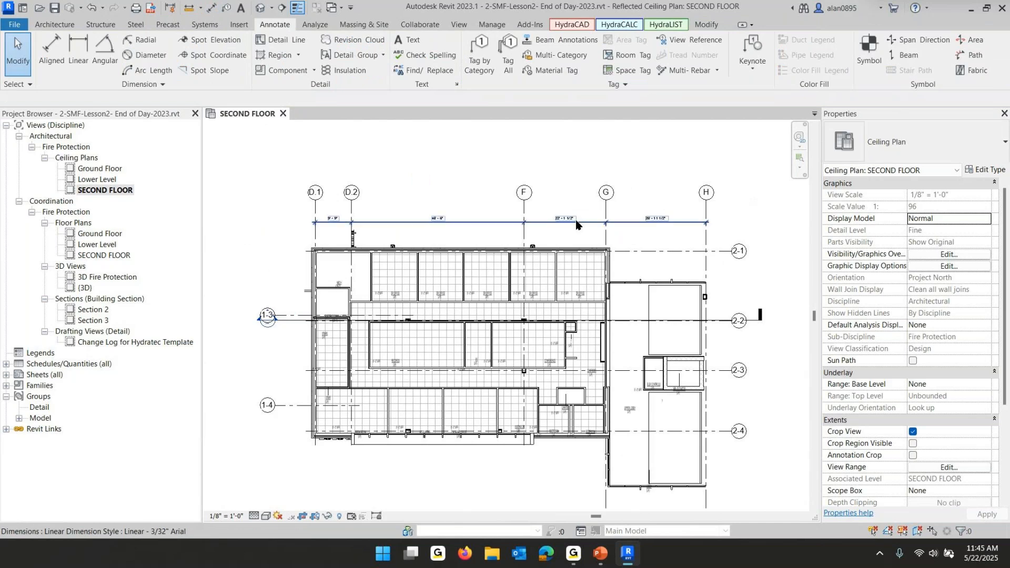
scroll(576, 226, up, 5)
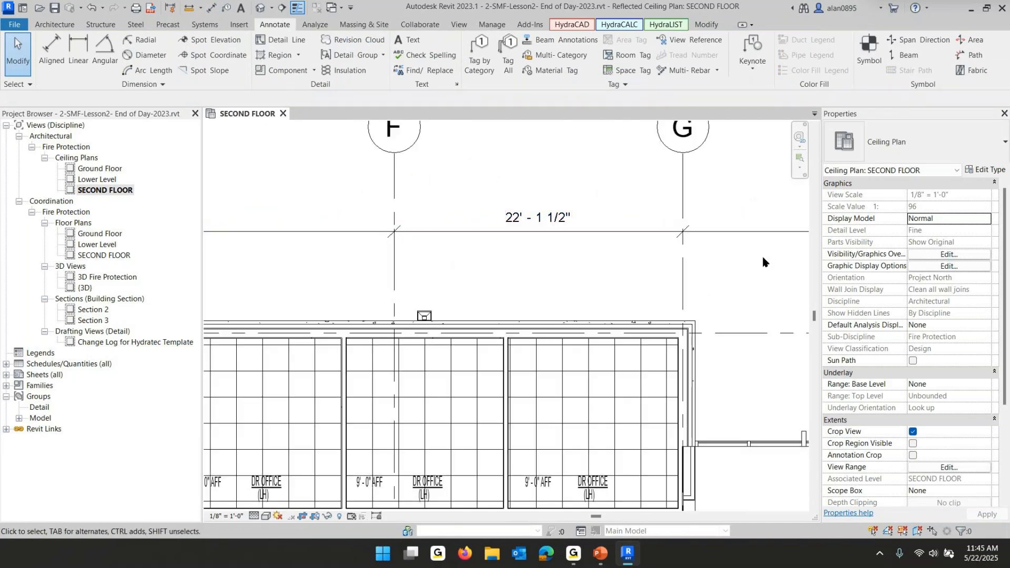
scroll(603, 191, down, 5)
middle_drag(626, 231, 627, 232)
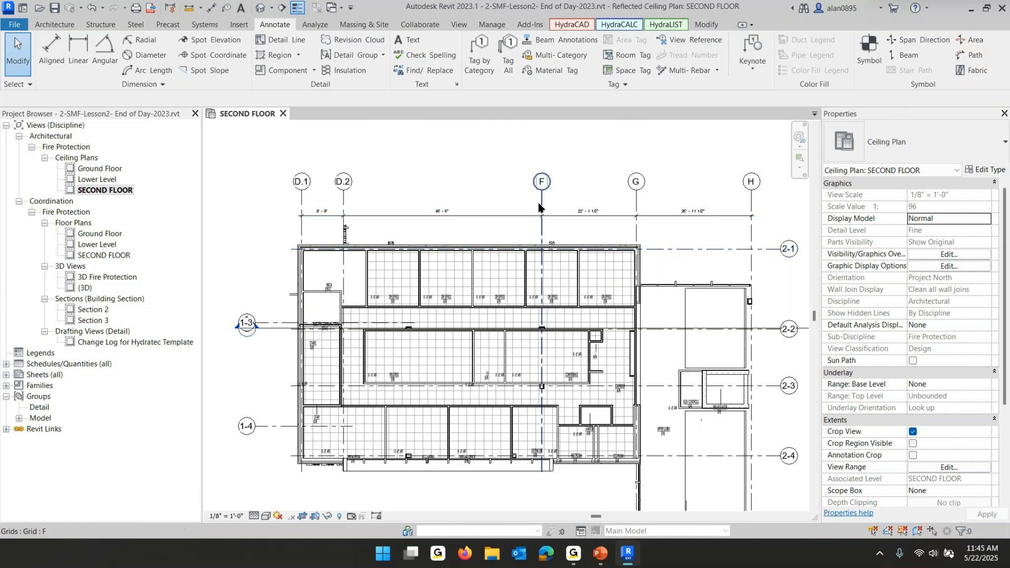
click(498, 217)
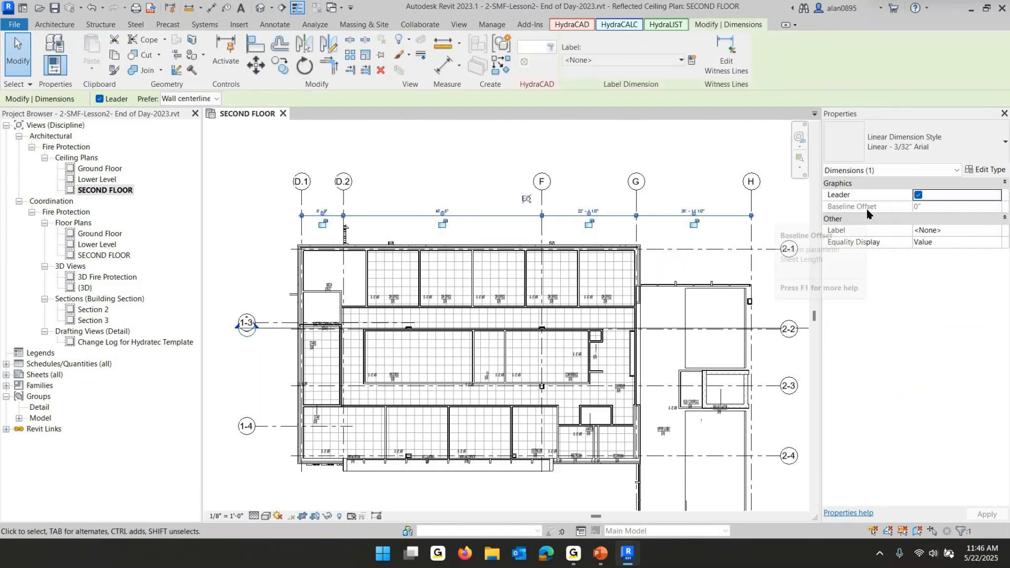
click(726, 53)
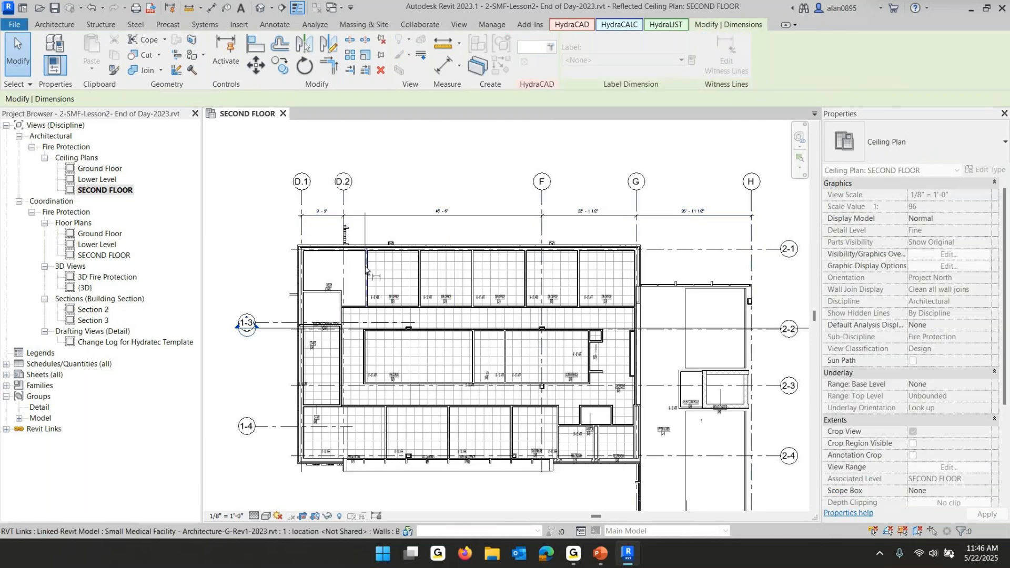
scroll(368, 271, up, 3)
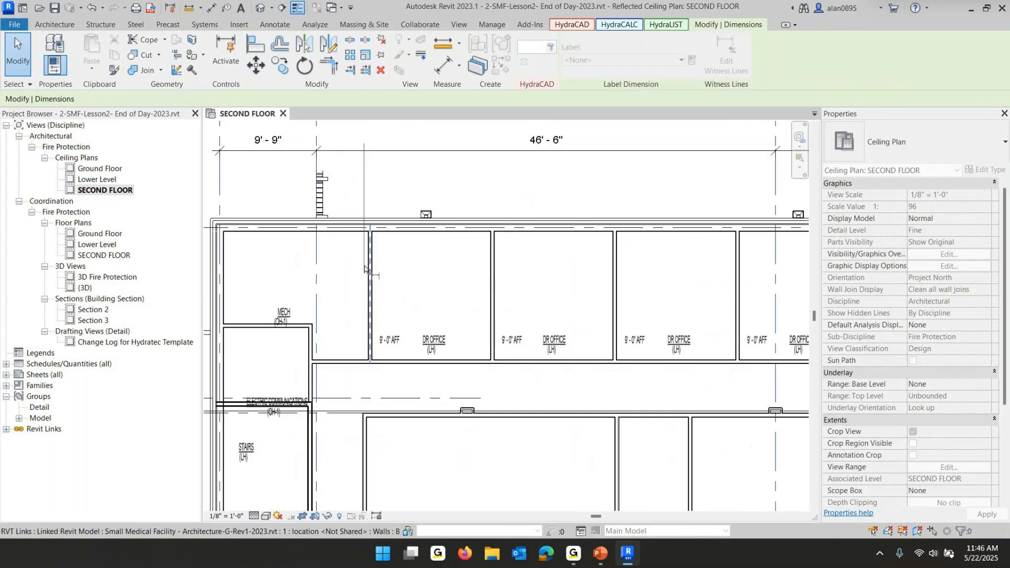
click(492, 252)
click(615, 243)
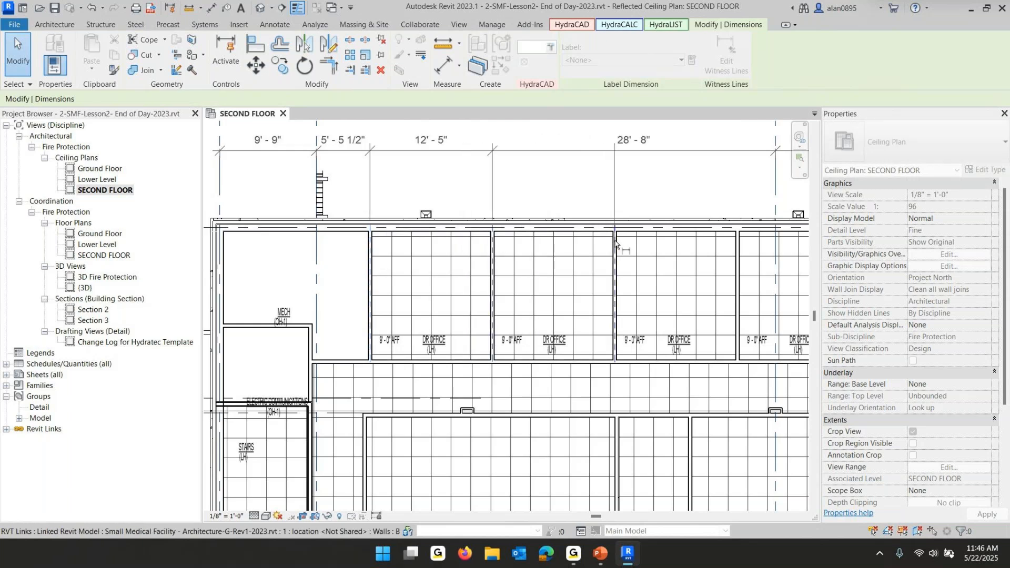
click(737, 242)
scroll(685, 235, down, 2)
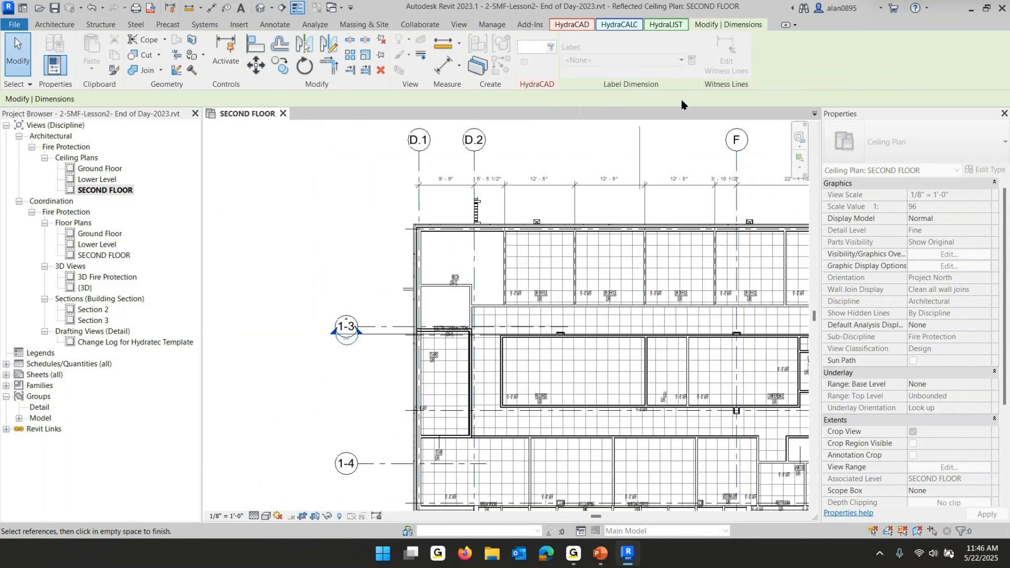
click(578, 144)
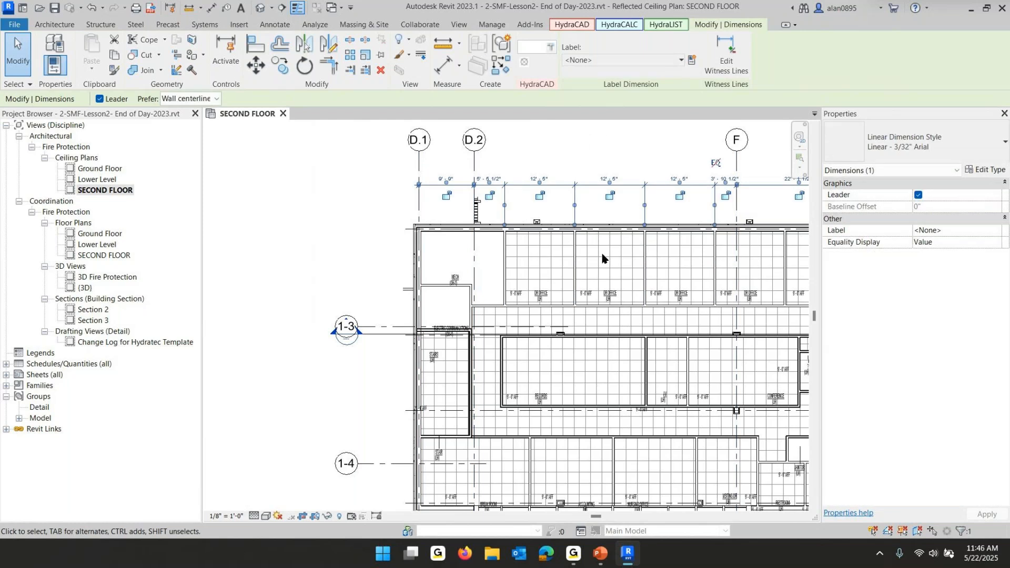
key(Escape)
Move the witness line on the wall between MECH and the first DR OFFICE onto that wall's face
scroll(524, 245, up, 4)
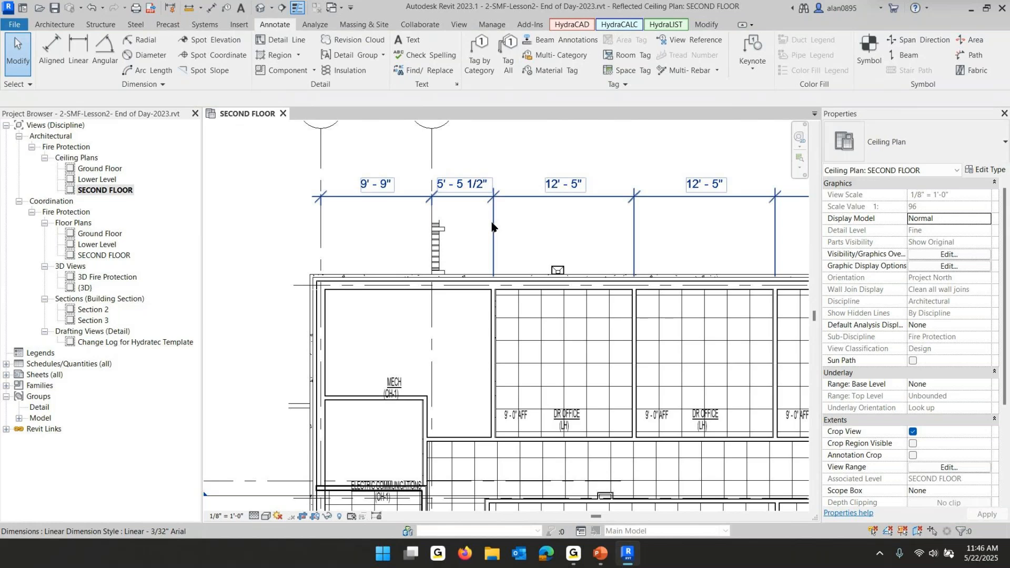
click(493, 227)
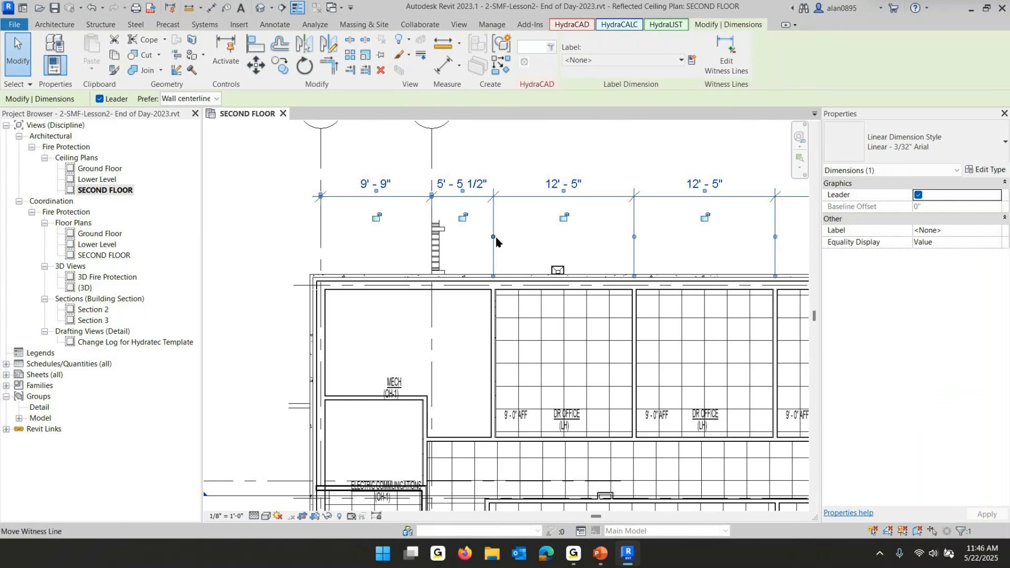
mouse_move(493, 241)
mouse_down()
mouse_move(492, 279)
mouse_move(495, 249)
mouse_move(493, 261)
mouse_up()
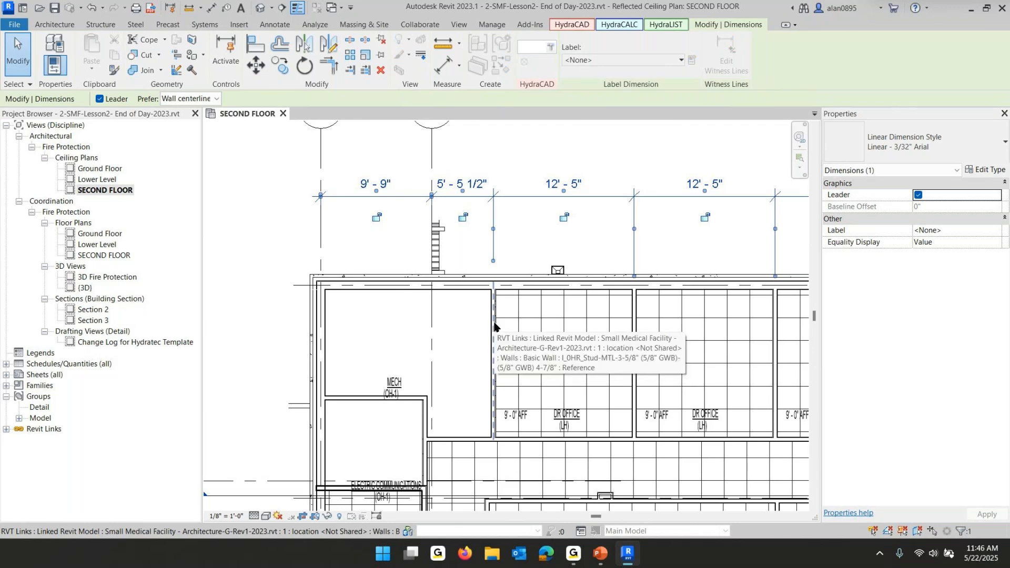
key(Tab)
key(Tab)
key(Tab)
key(Tab)
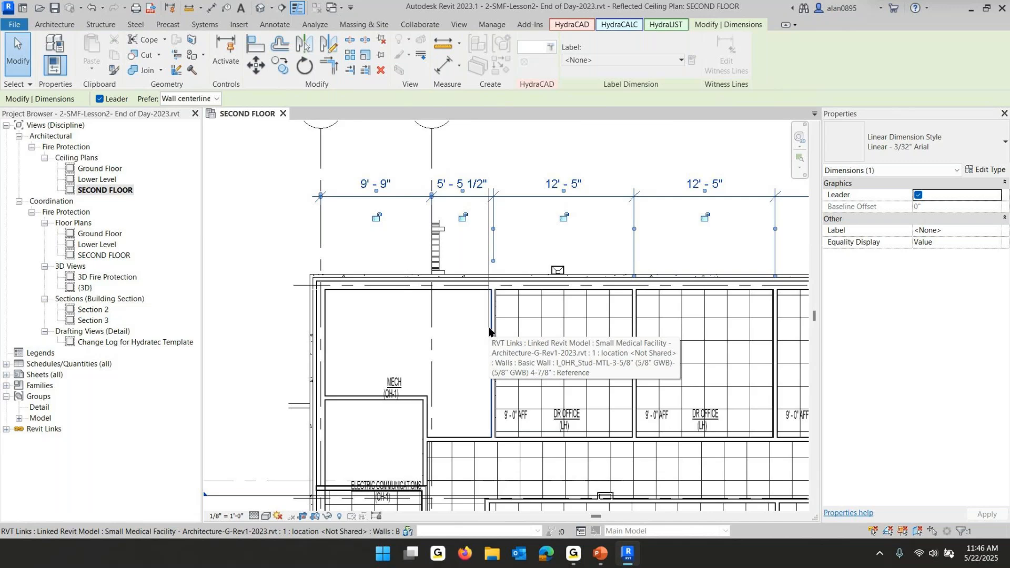
click(489, 330)
scroll(488, 321, up, 4)
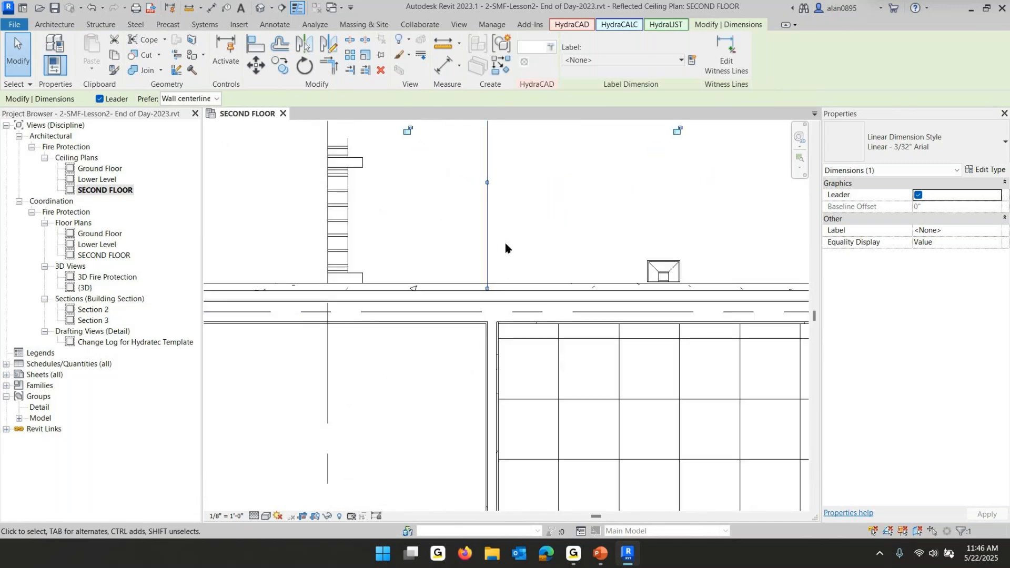
scroll(431, 319, down, 3)
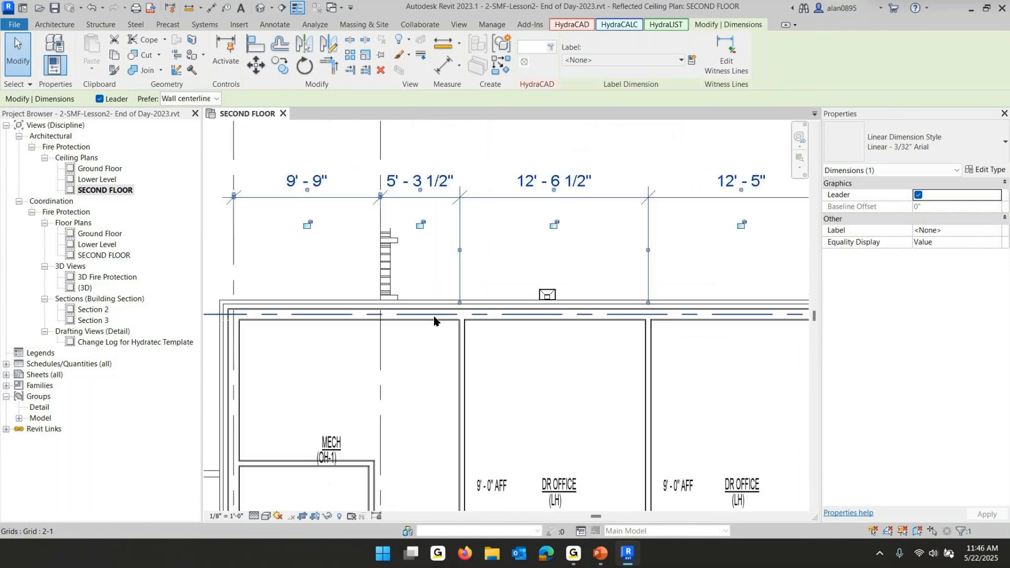
scroll(435, 319, down, 2)
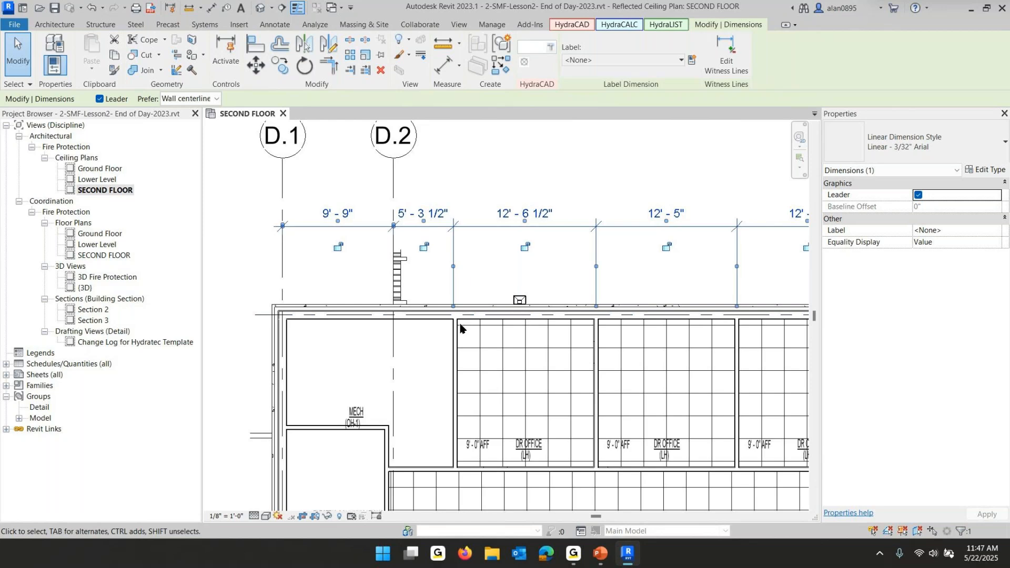
Edit the grid dimension's witness lines to add the other face of the wall east of MECH
click(726, 53)
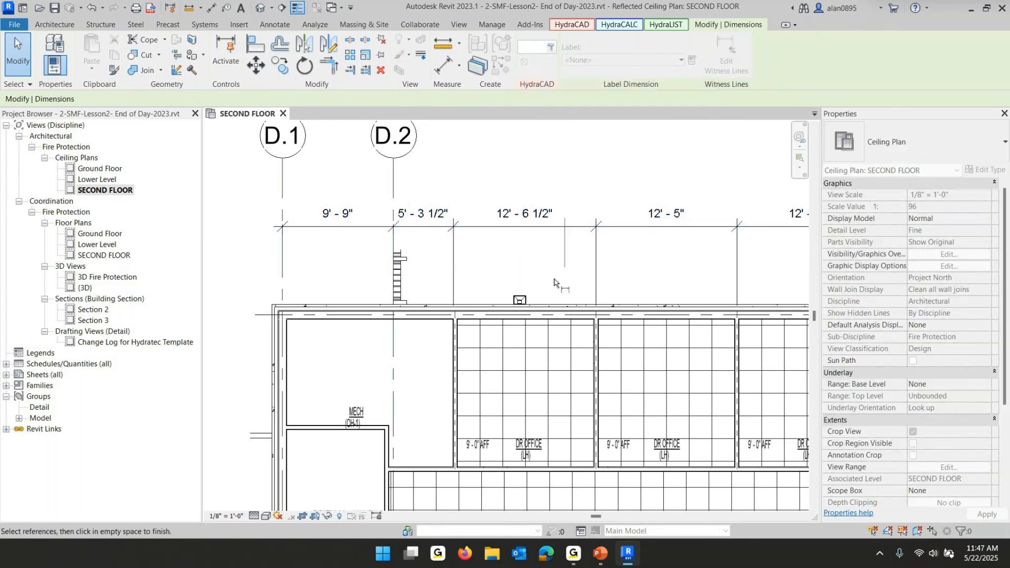
click(459, 355)
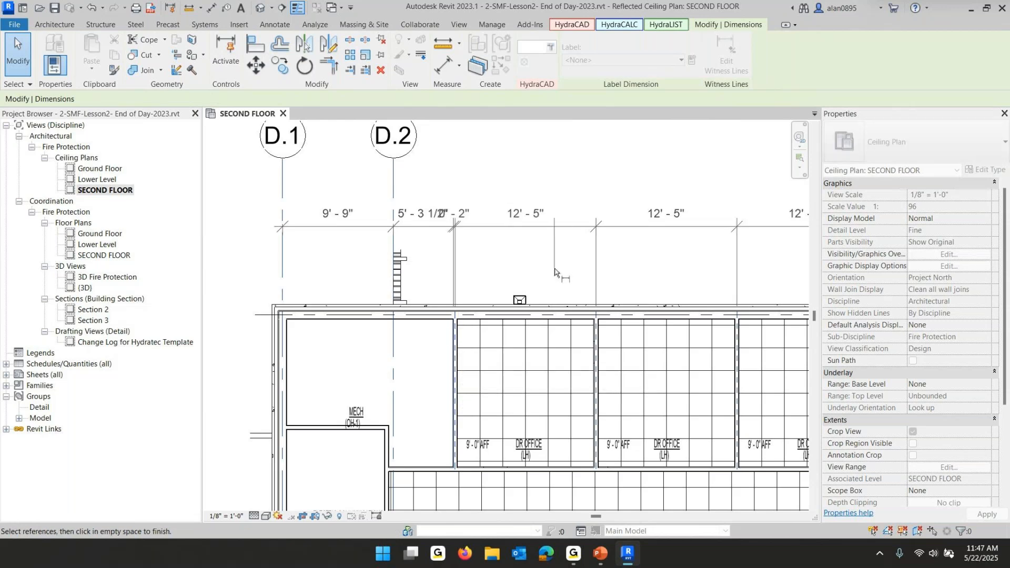
click(601, 149)
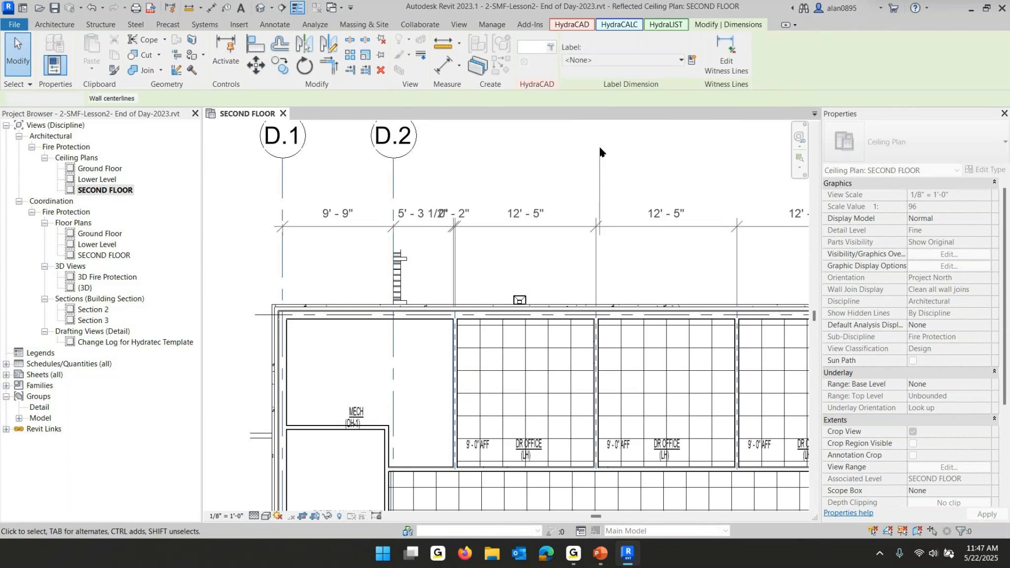
click(606, 147)
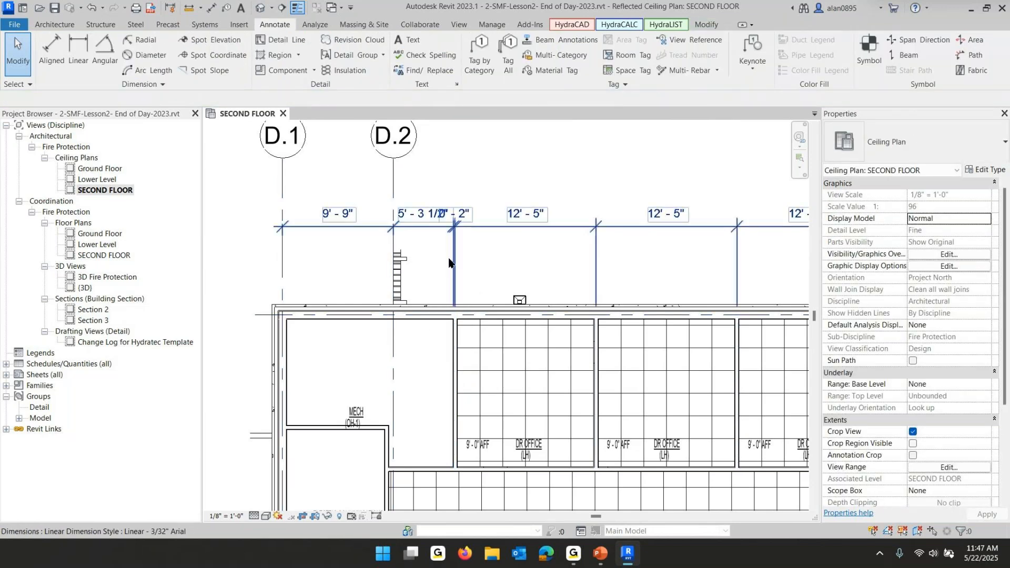
Move the new witness line onto the wall face beside the first DR OFFICE, picking the wall reference with Tab
scroll(449, 260, up, 3)
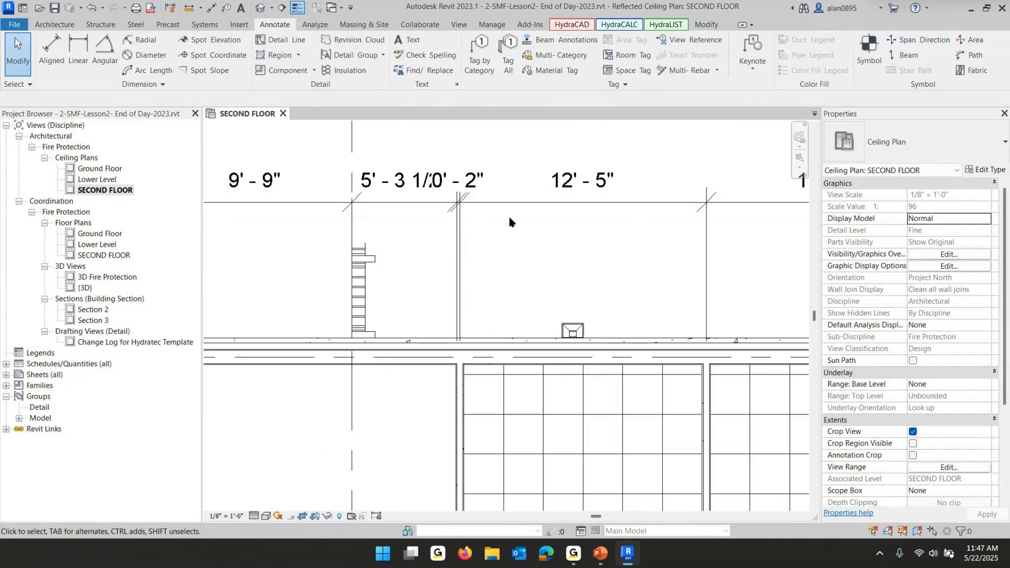
click(447, 194)
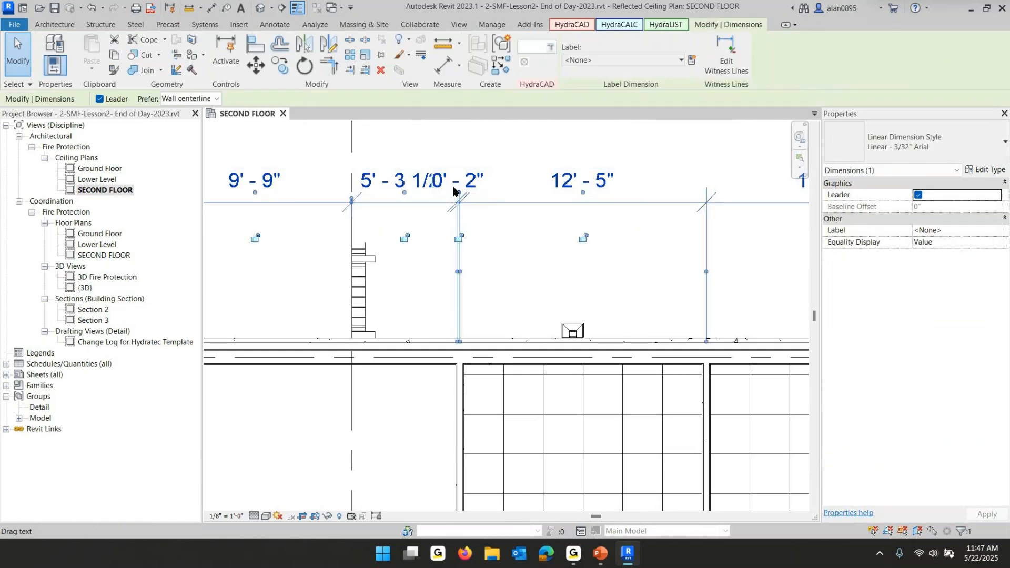
drag(459, 194, 520, 151)
drag(582, 193, 690, 154)
click(638, 291)
scroll(603, 283, down, 3)
middle_drag(582, 294, 518, 292)
scroll(500, 346, up, 3)
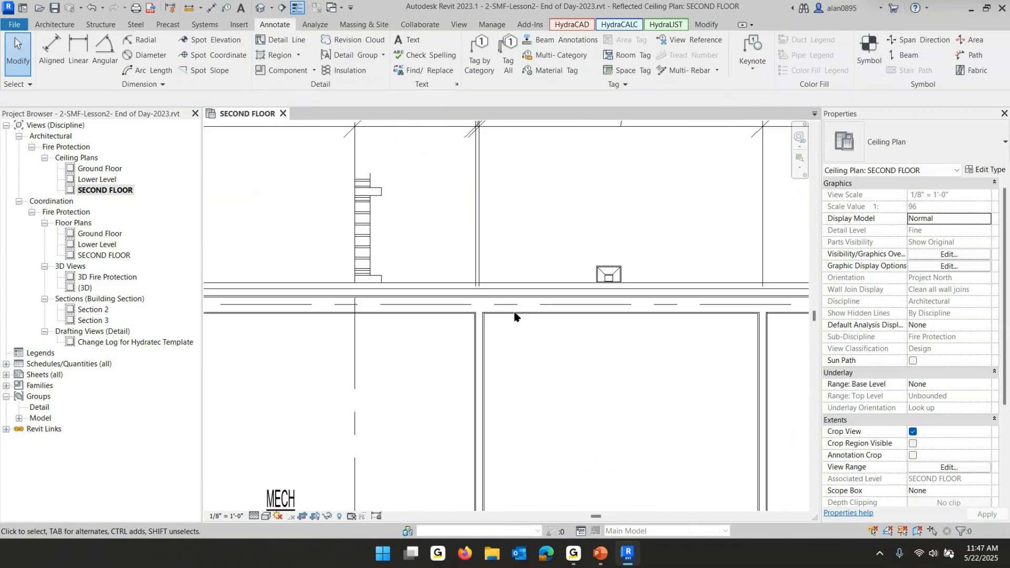
scroll(491, 347, up, 3)
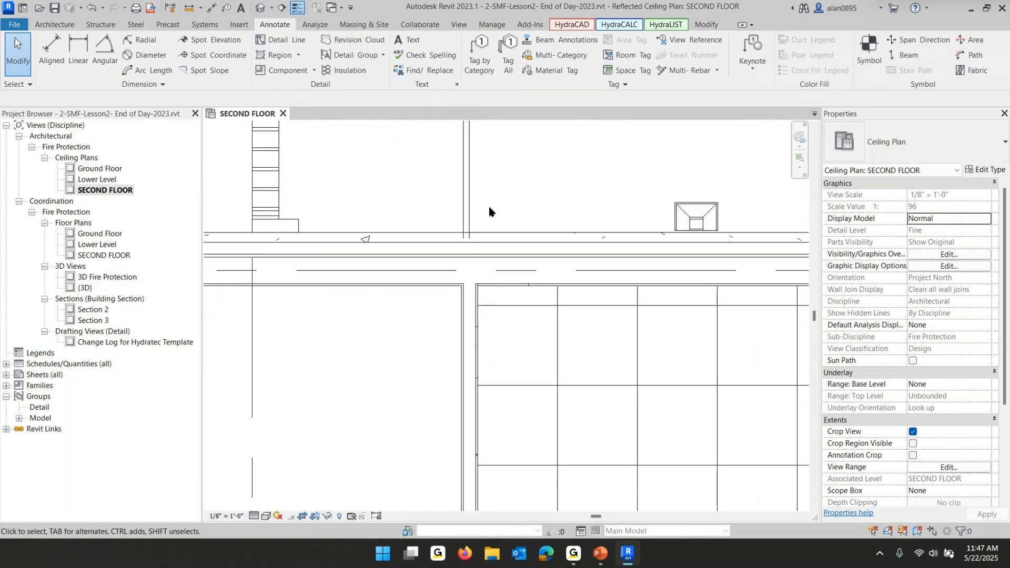
click(471, 199)
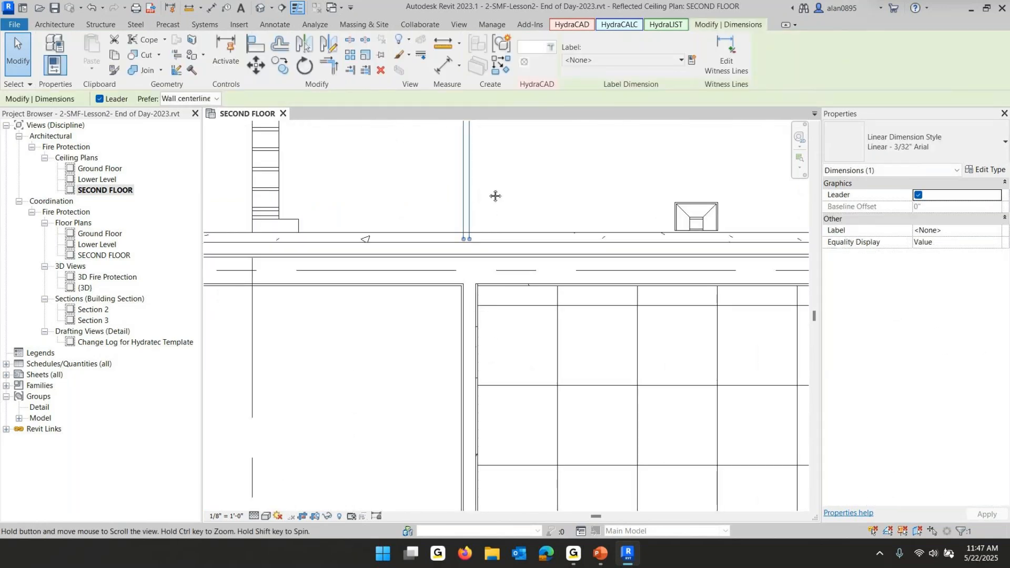
middle_drag(478, 152, 483, 271)
drag(475, 221, 482, 447)
key(Tab)
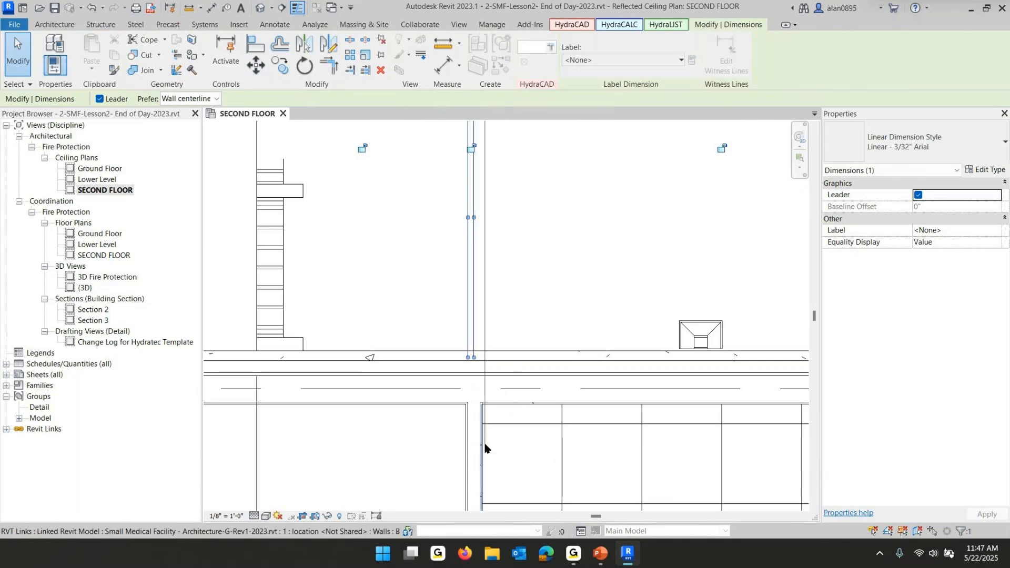
click(485, 448)
click(595, 267)
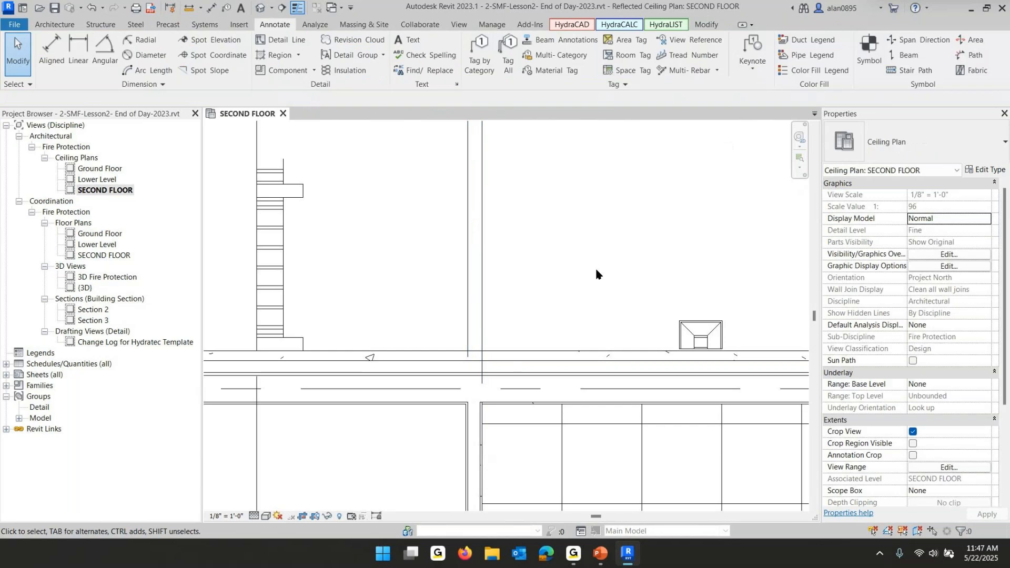
Move the 0'-4 1/2" dimension text above the dimension string with a leader
scroll(595, 266, down, 2)
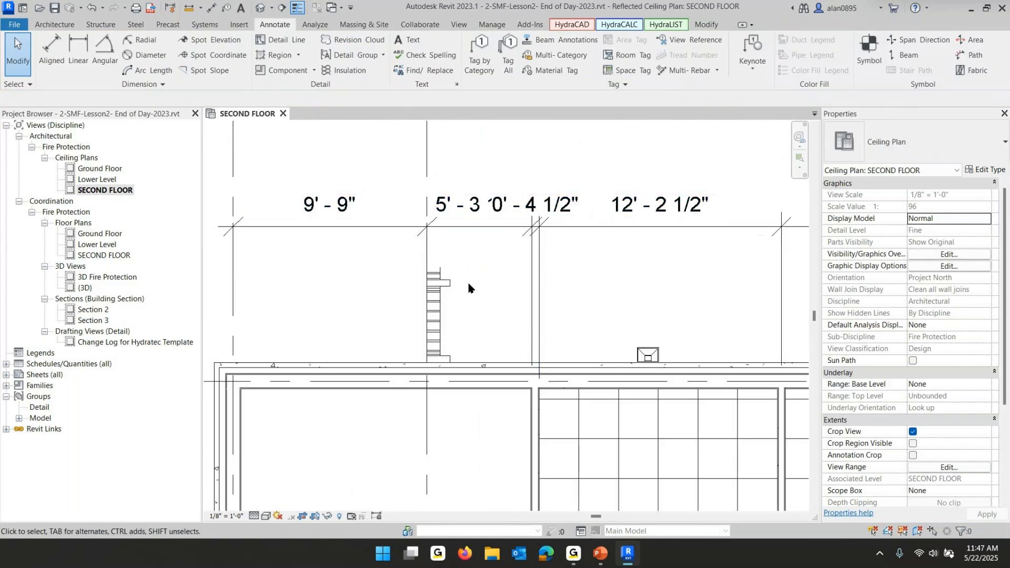
click(556, 206)
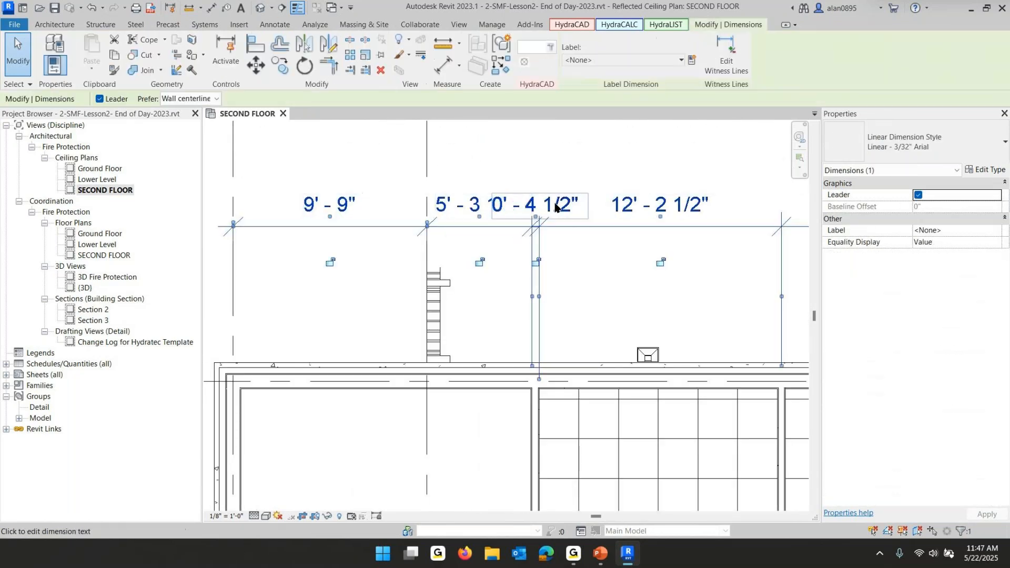
drag(535, 216, 610, 166)
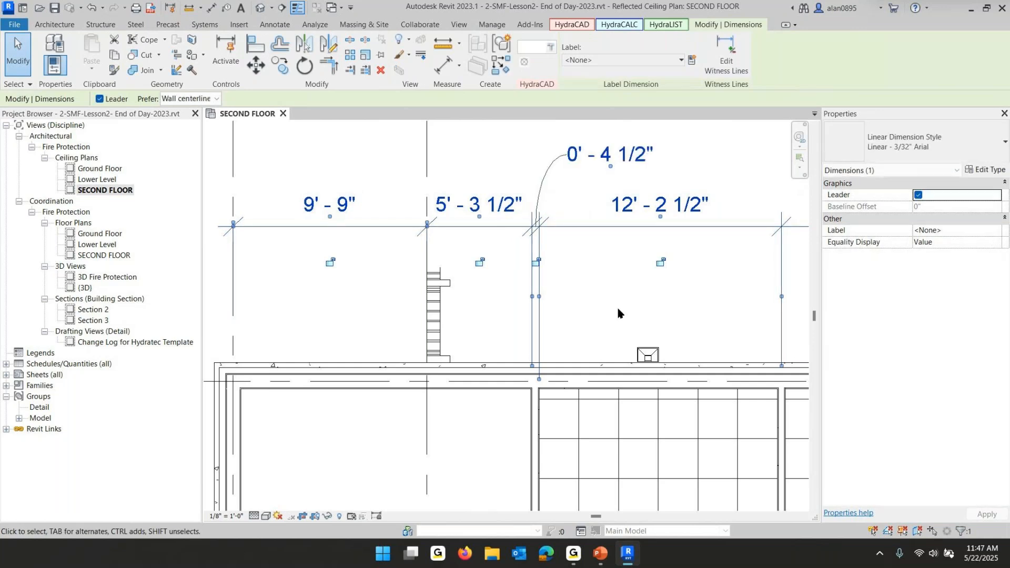
click(618, 313)
scroll(609, 311, down, 4)
middle_drag(611, 322, 452, 294)
scroll(448, 291, up, 1)
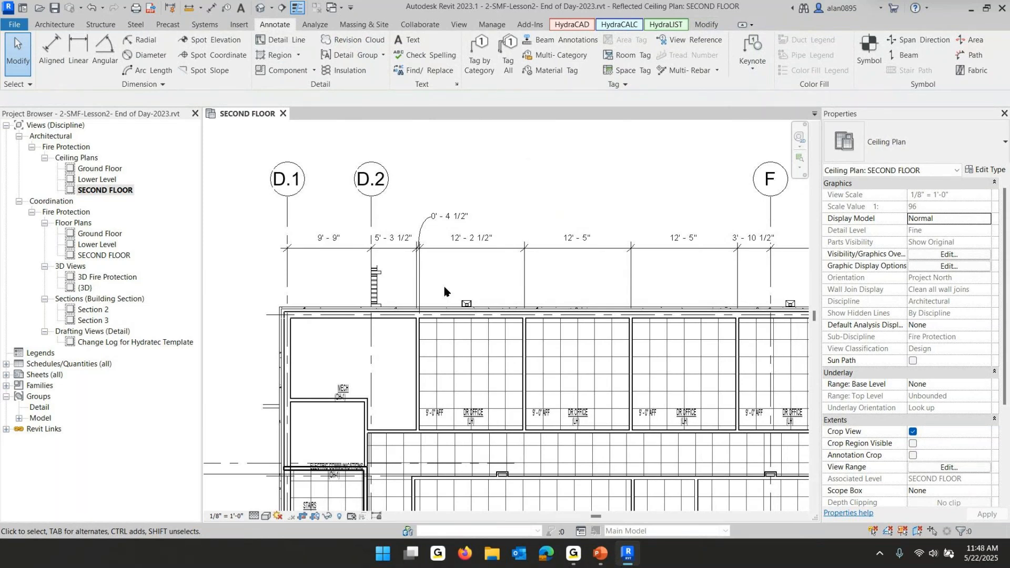
scroll(457, 255, down, 5)
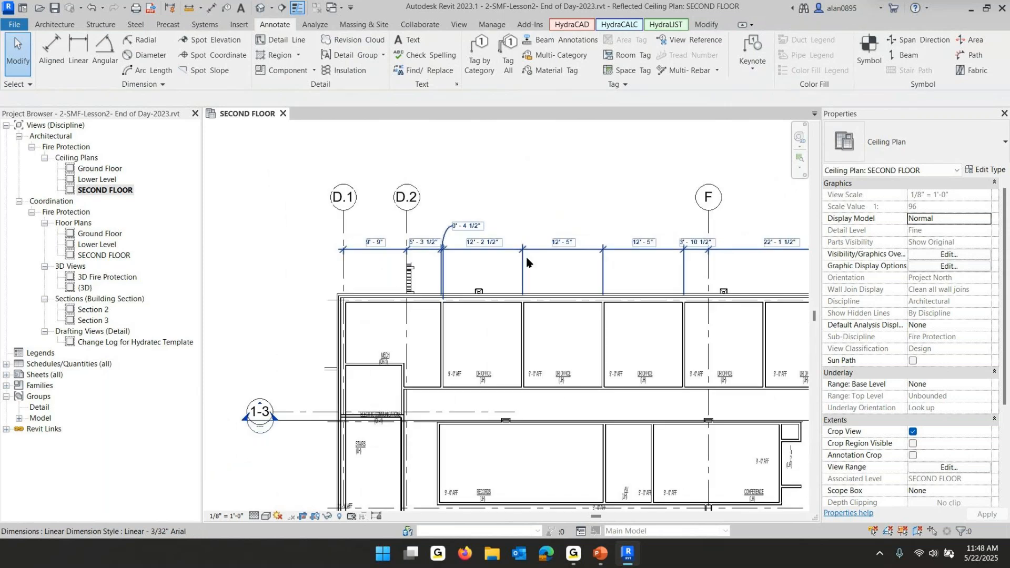
middle_drag(525, 255, 432, 257)
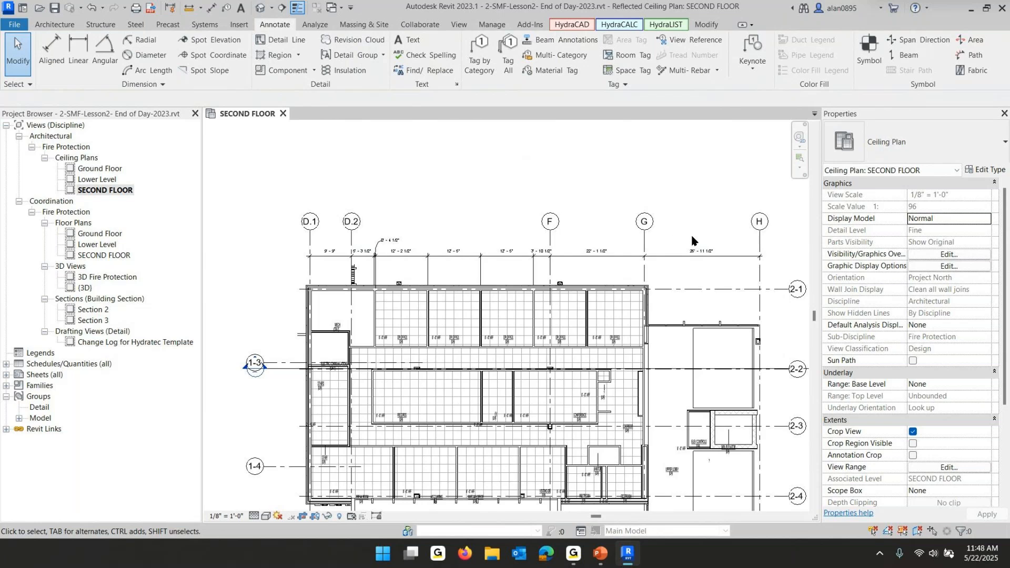
click(601, 559)
click(659, 292)
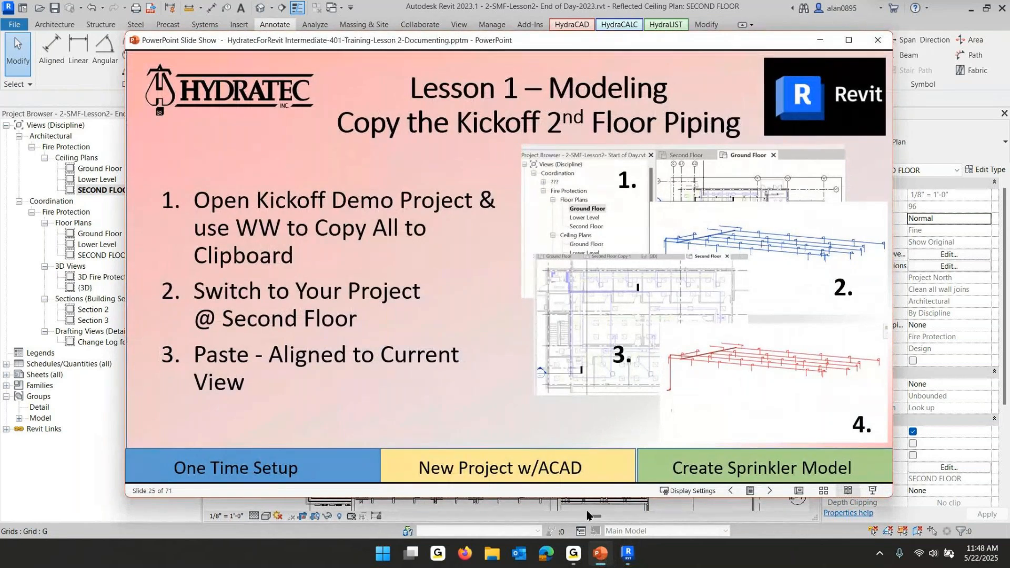
mouse_move(607, 563)
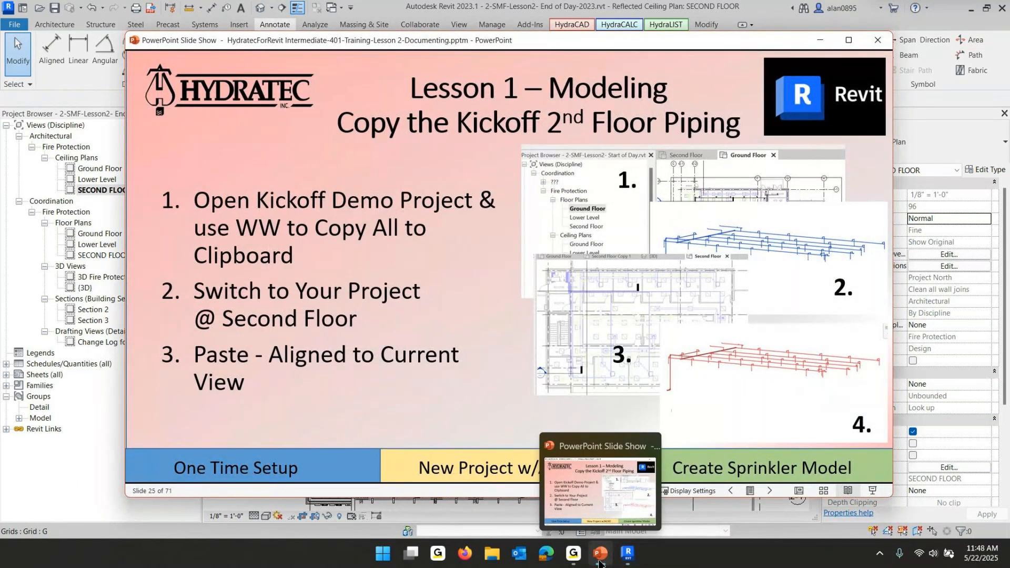
click(628, 554)
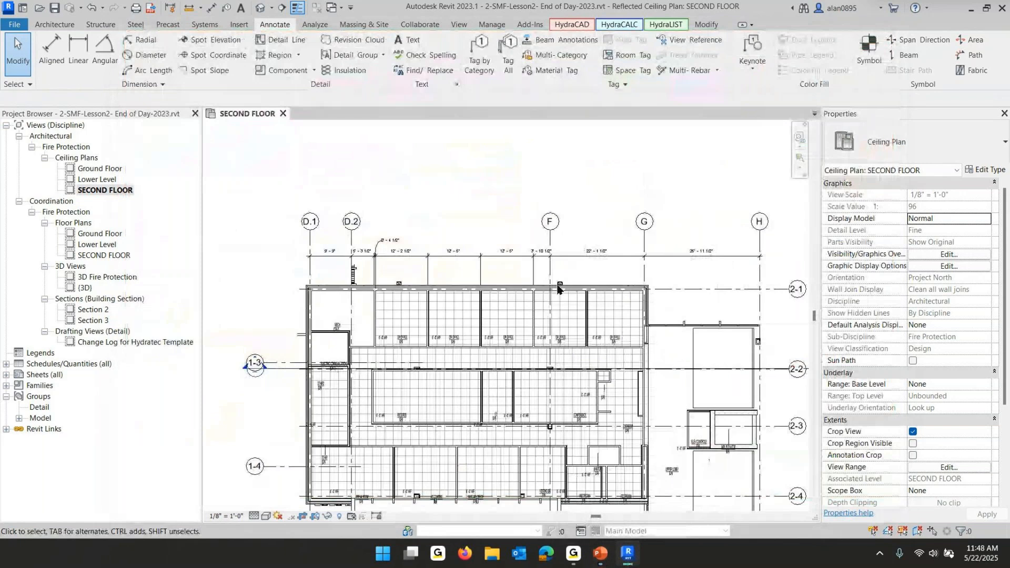
Inspect the top dimension string and the overall second floor ceiling plan
click(487, 263)
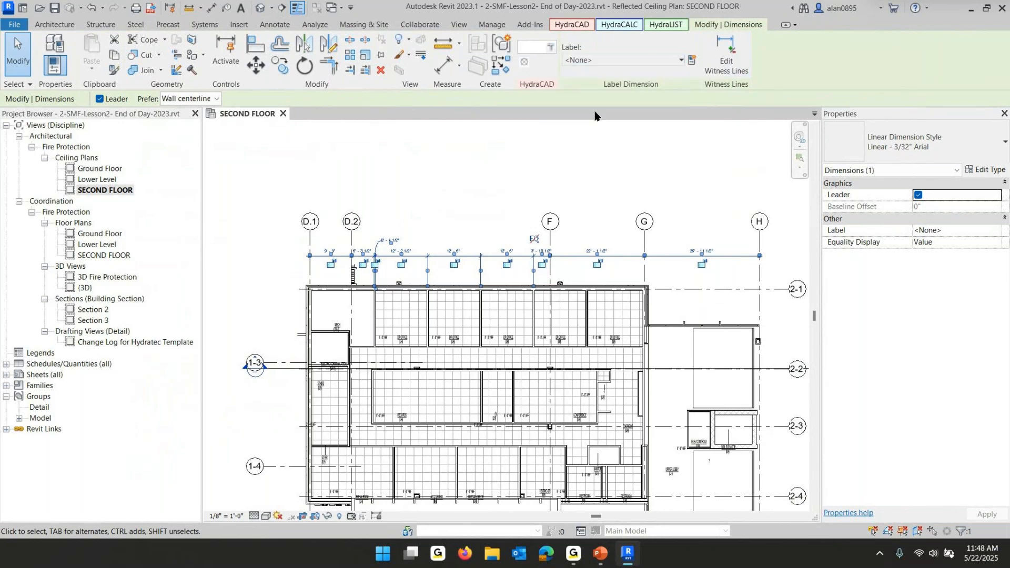
click(562, 162)
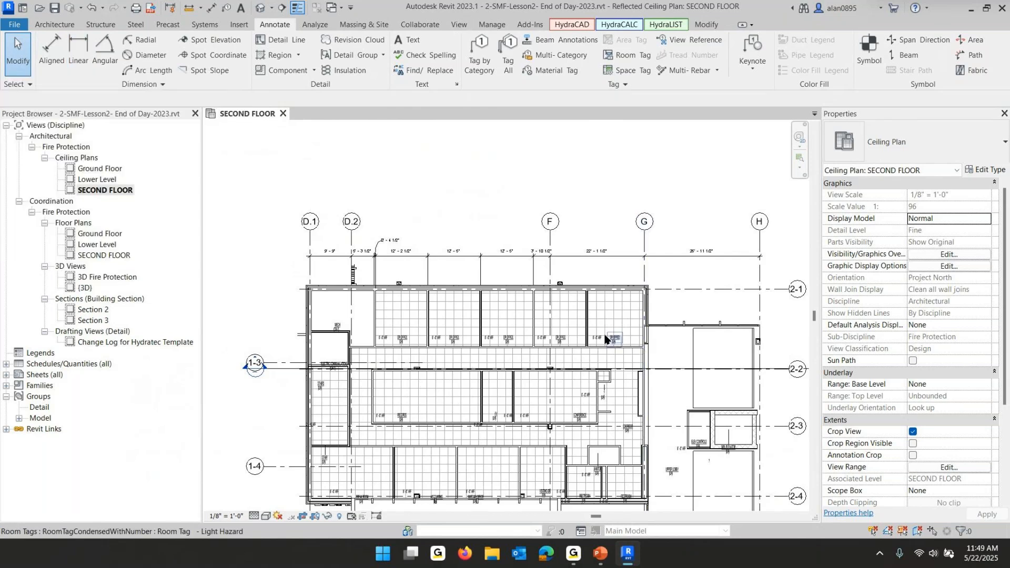
scroll(463, 266, up, 2)
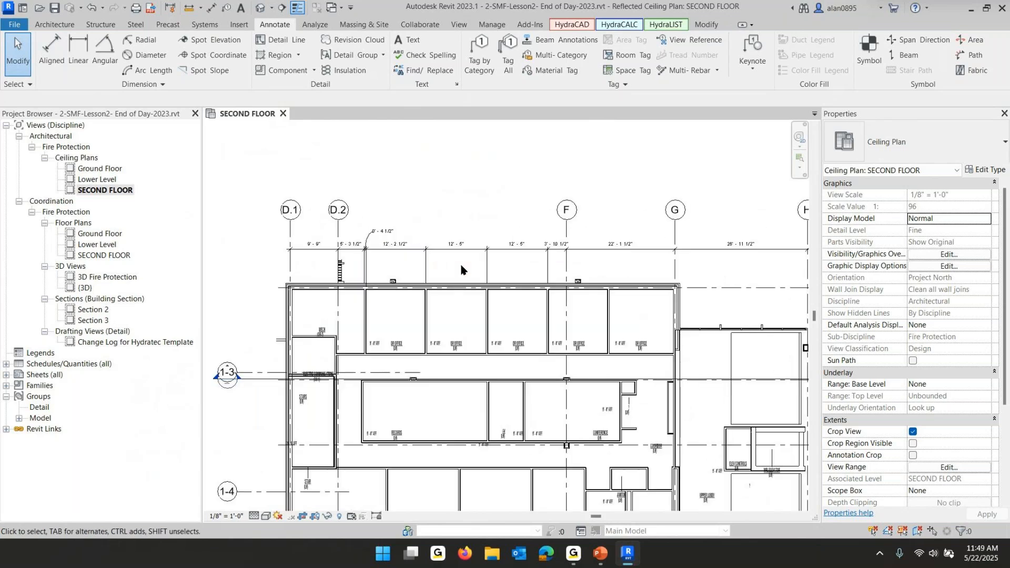
scroll(461, 269, up, 1)
scroll(463, 271, down, 2)
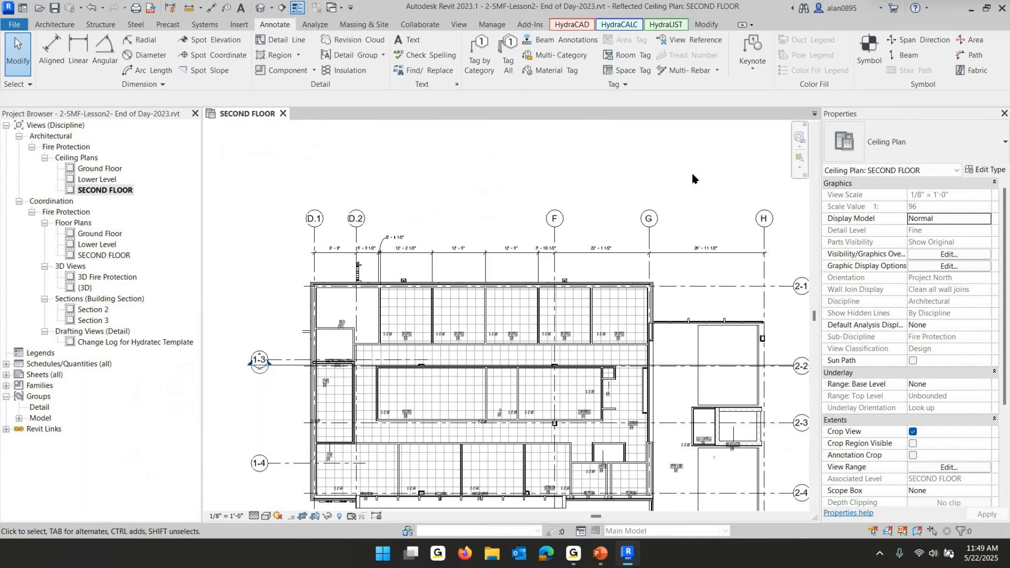
middle_drag(655, 303, 560, 245)
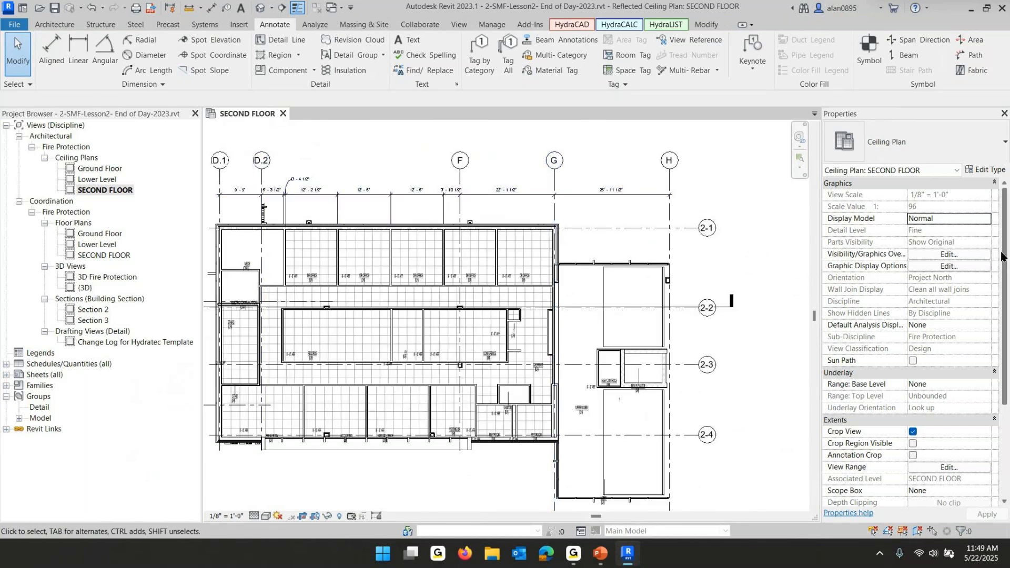
Place an aligned dimension string along the east side through grids 2-1, 2-2, 2-3, 2-4 and the south exterior wall
click(51, 48)
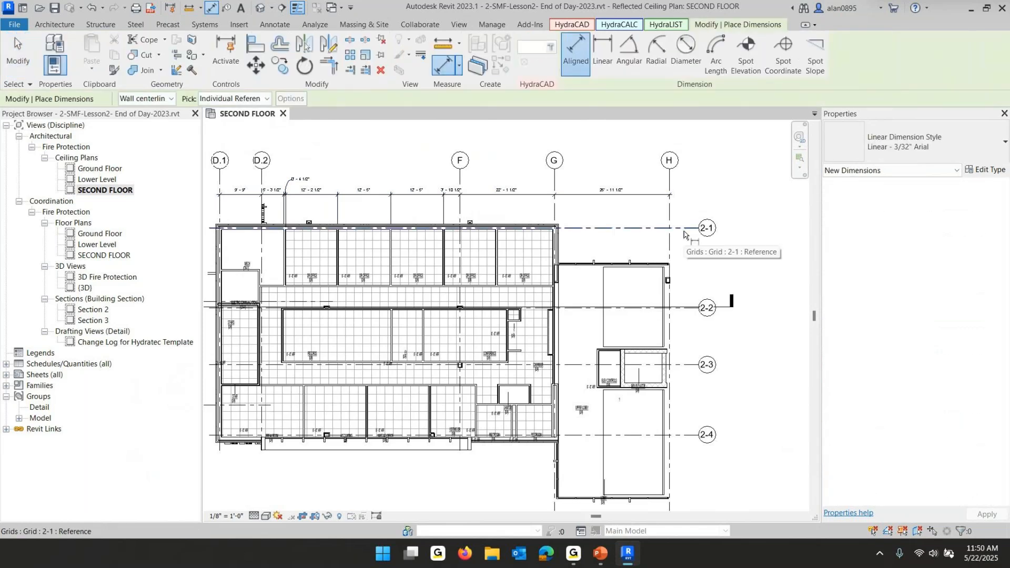
click(684, 231)
click(681, 308)
click(680, 366)
click(678, 436)
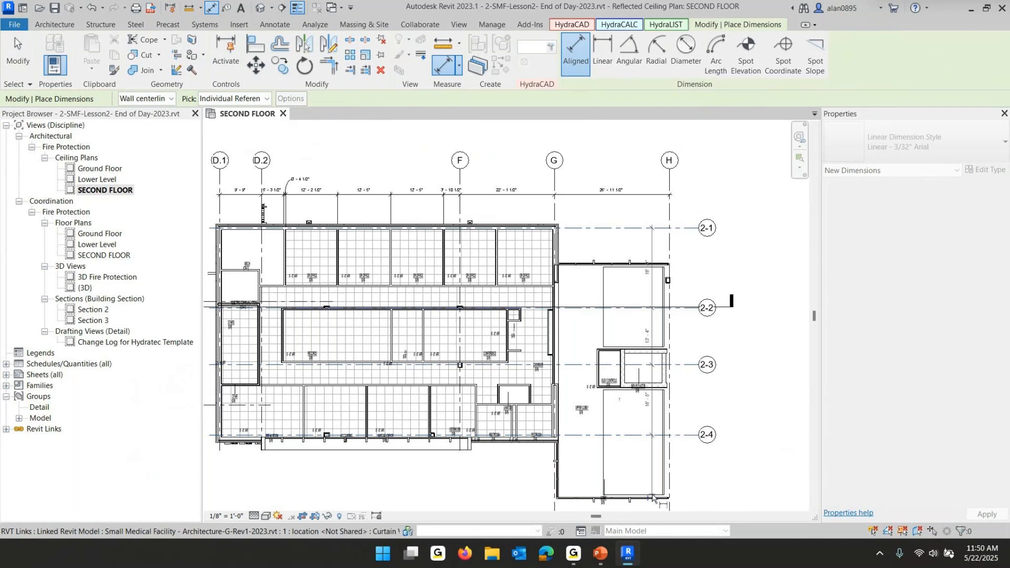
middle_drag(668, 498, 697, 389)
scroll(696, 389, up, 3)
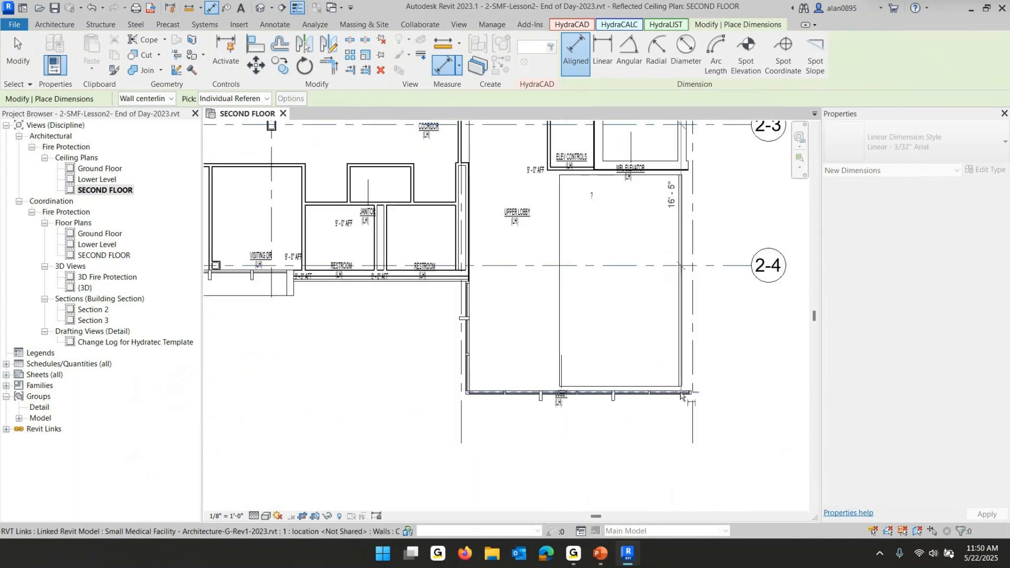
click(737, 407)
key(Escape)
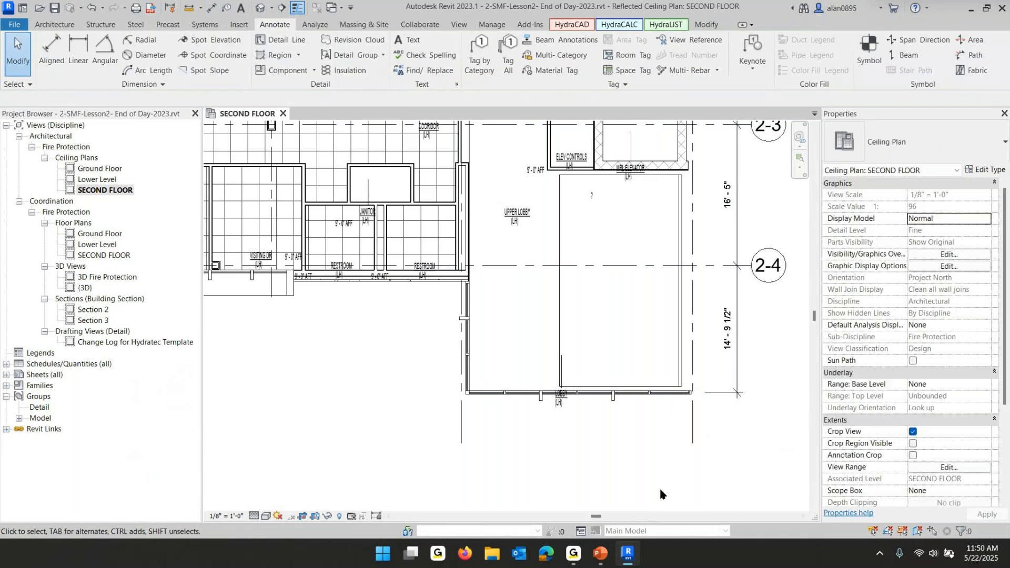
Switch back to the PowerPoint training slide show
scroll(653, 421, down, 3)
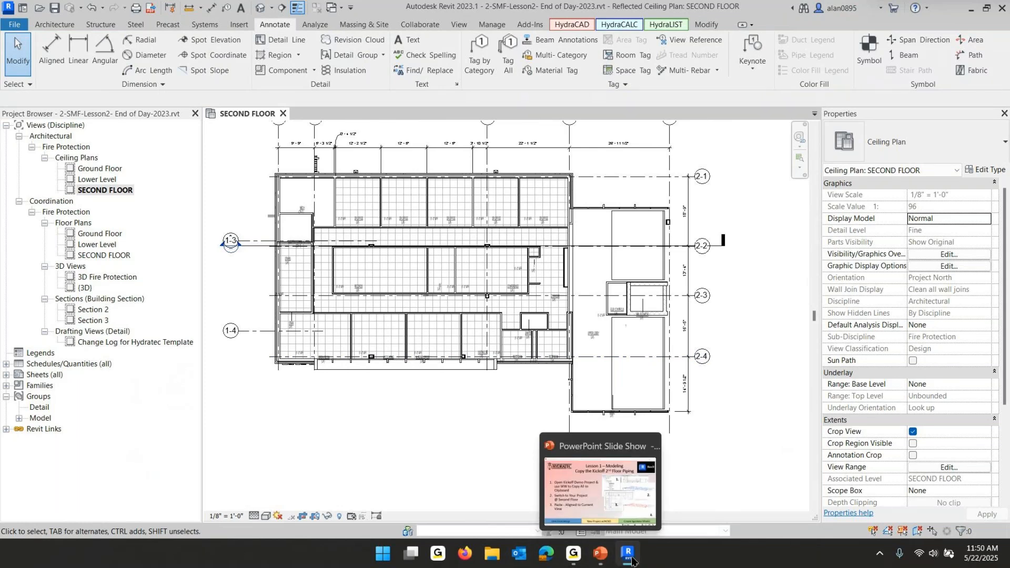
click(601, 553)
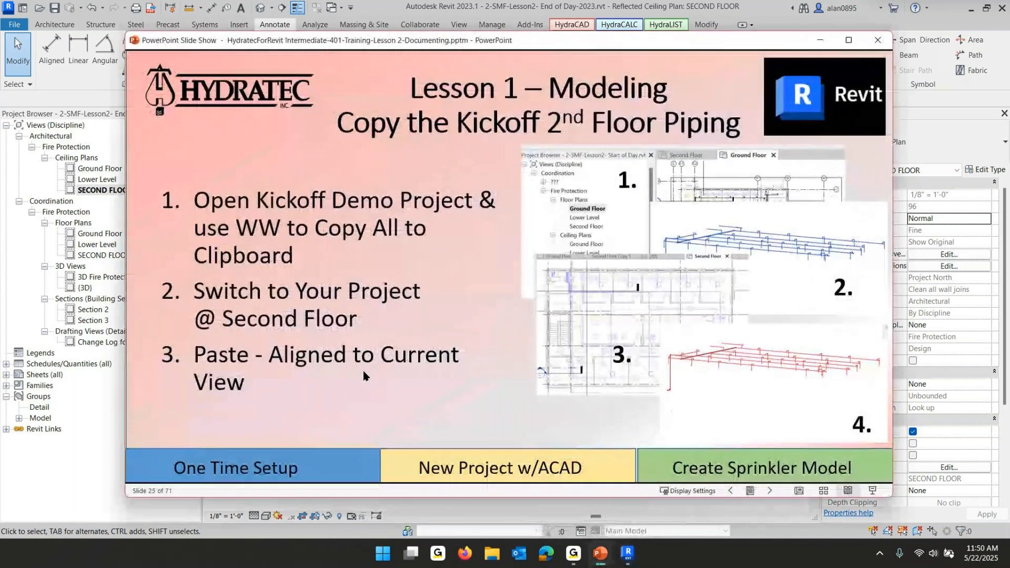
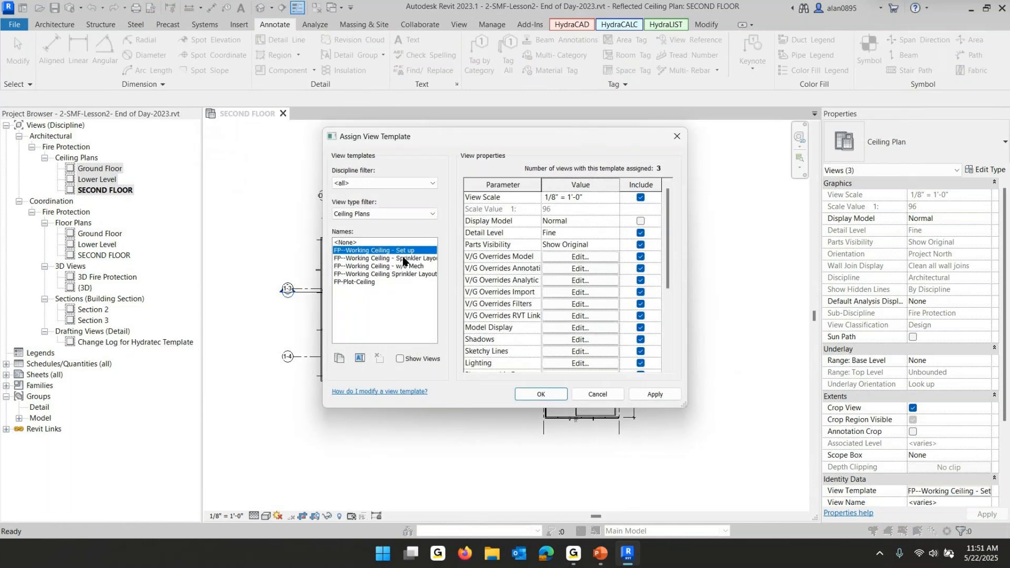
Choose the FP--Working Ceiling - Sprinkler Layout template and set both linked models to Underlay in its Revit link overrides
click(367, 259)
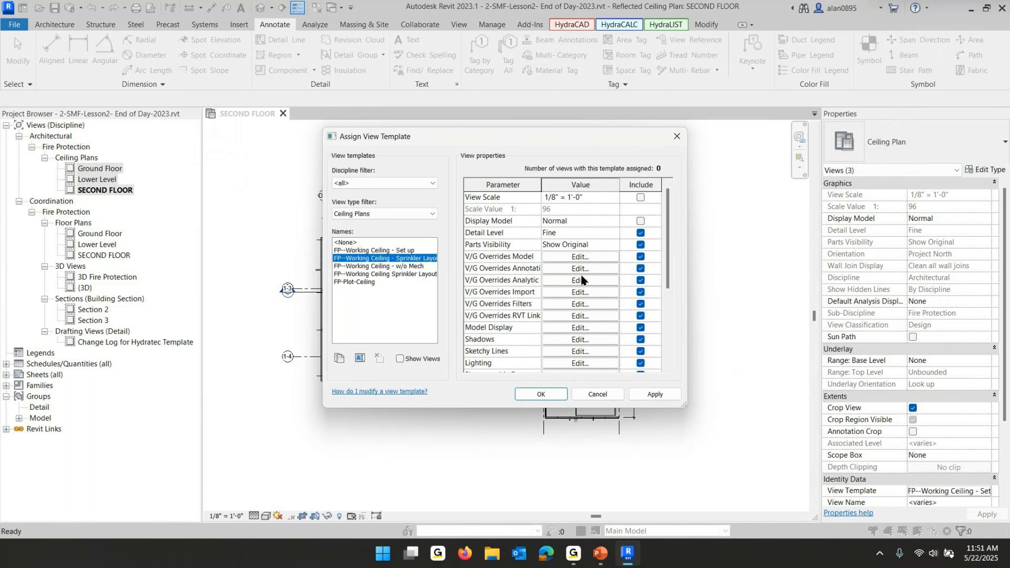
click(580, 316)
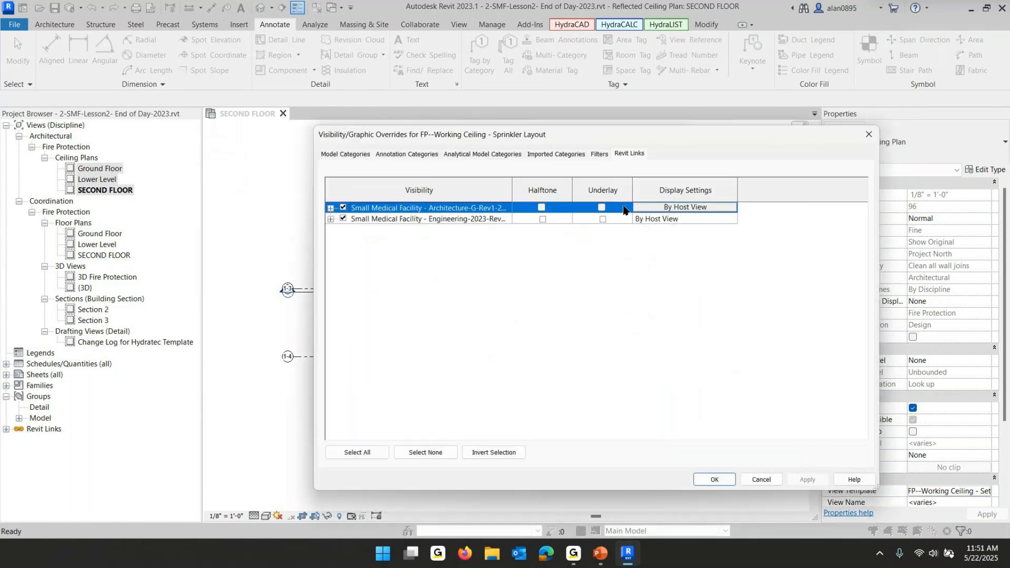
click(602, 207)
click(603, 219)
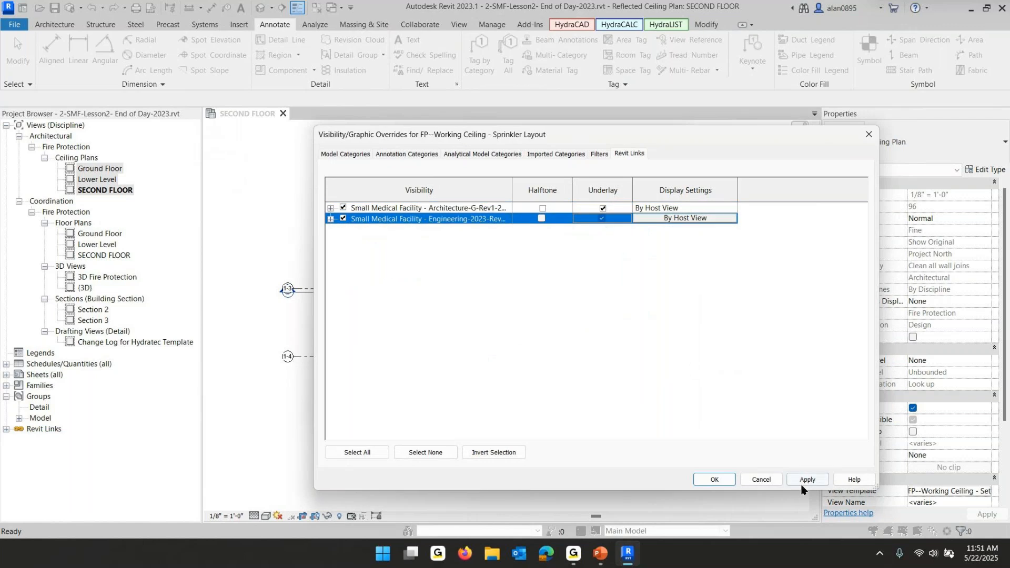
click(705, 481)
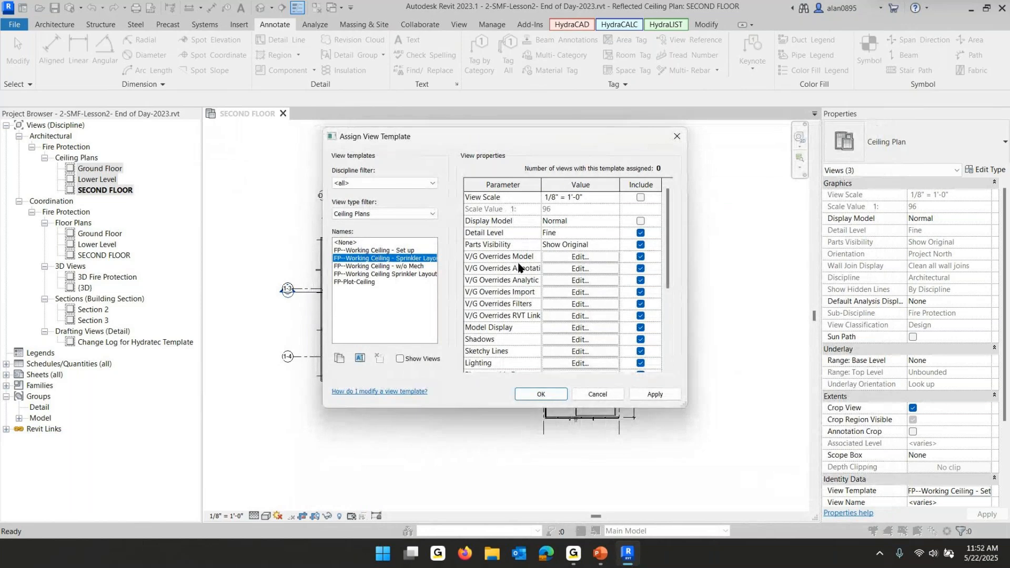
Exclude View Range from the template's included properties and apply the template to the selected ceiling plans
click(573, 306)
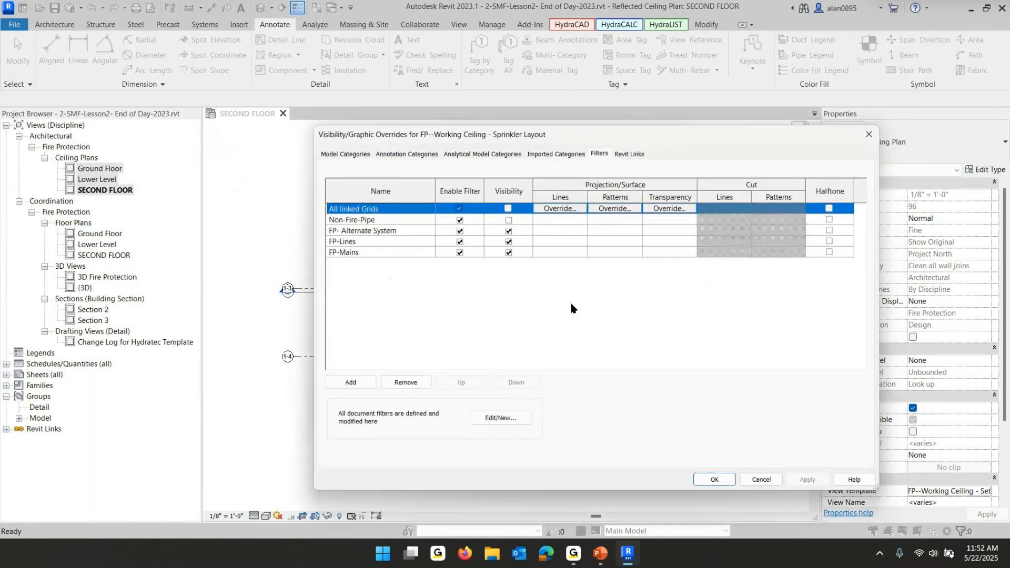
click(713, 480)
scroll(576, 257, down, 2)
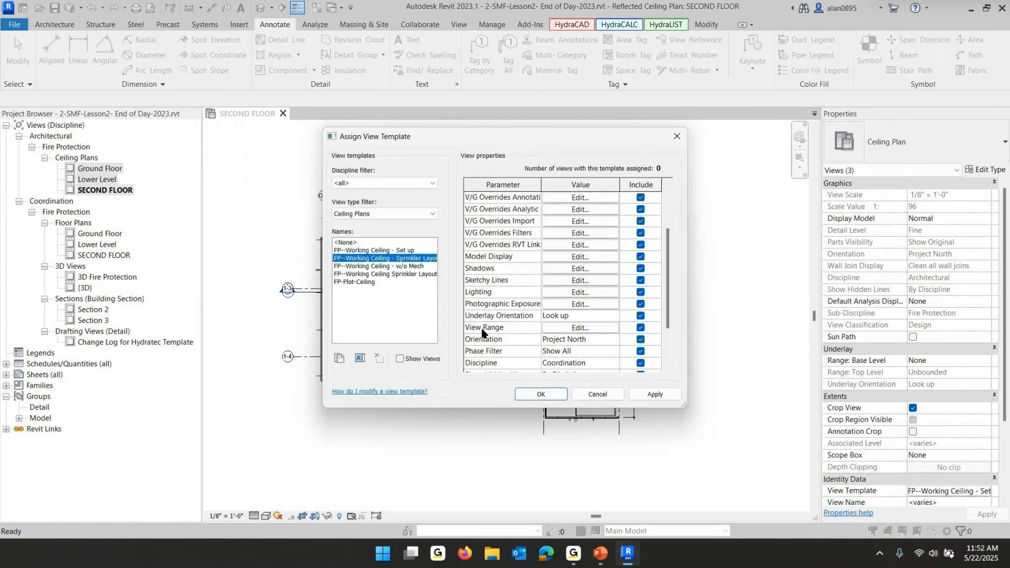
click(641, 328)
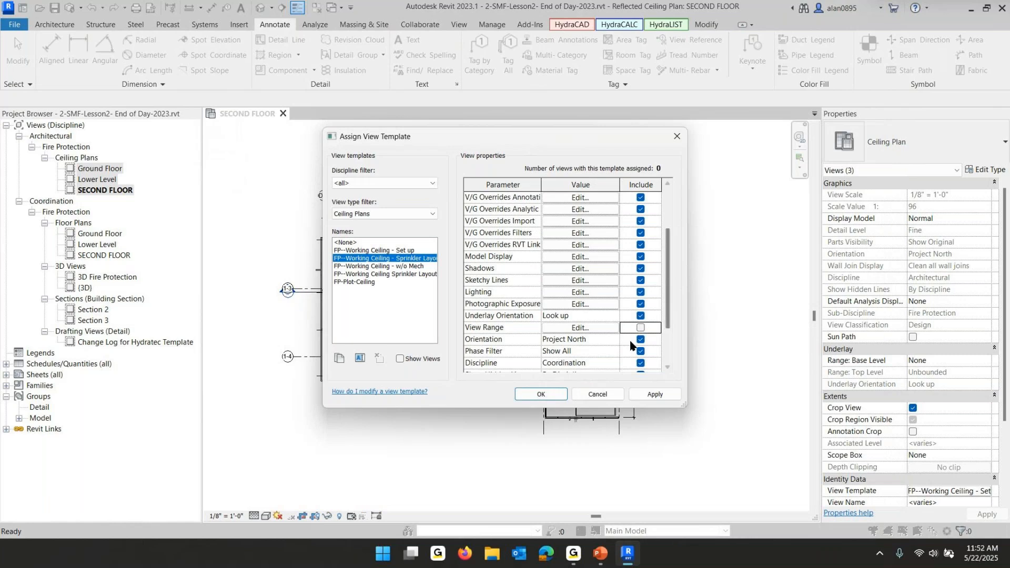
click(542, 396)
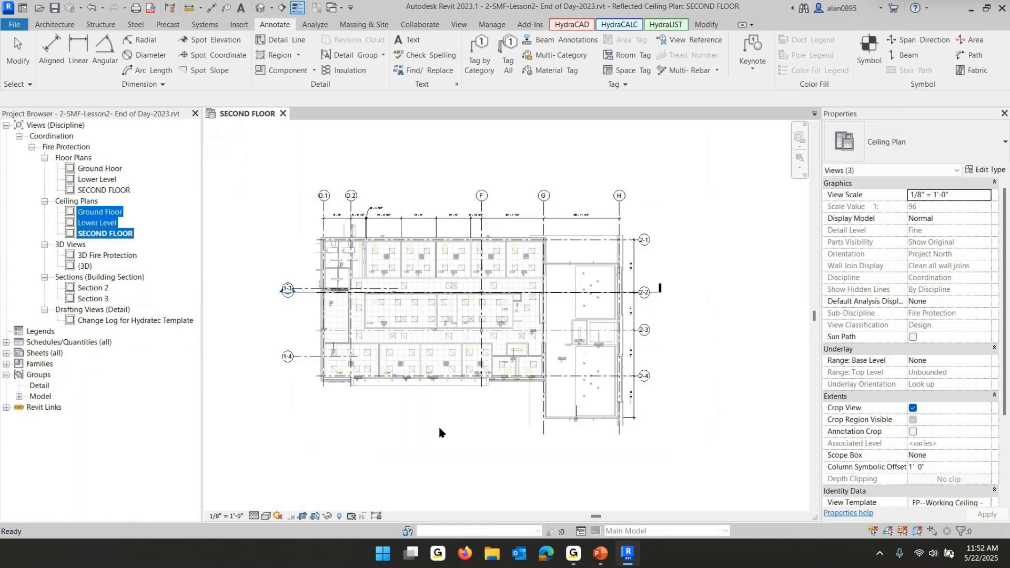
Review the second floor reflected ceiling plan with the new template applied
scroll(430, 321, up, 4)
scroll(430, 321, up, 1)
click(487, 261)
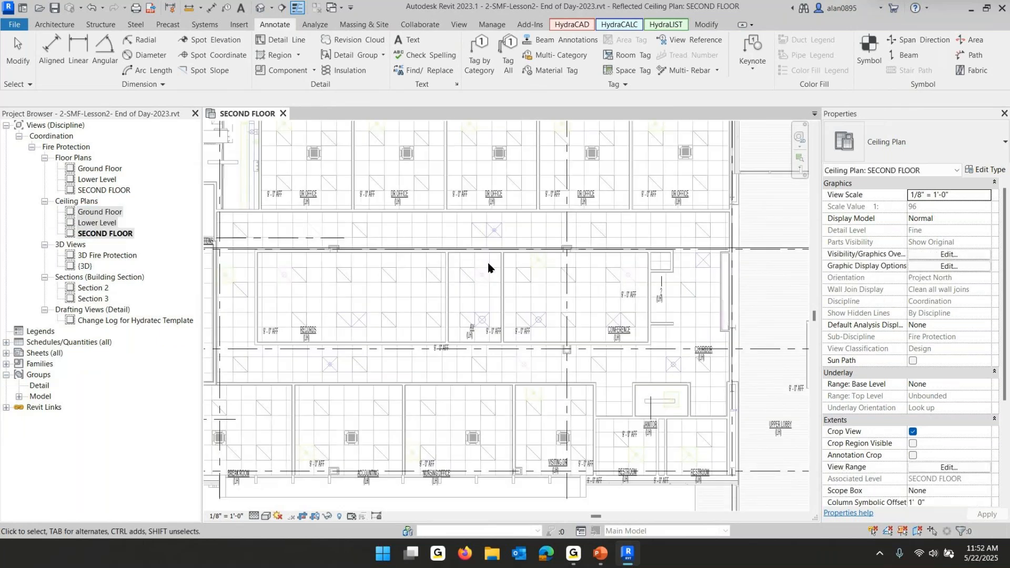
middle_drag(478, 274, 607, 392)
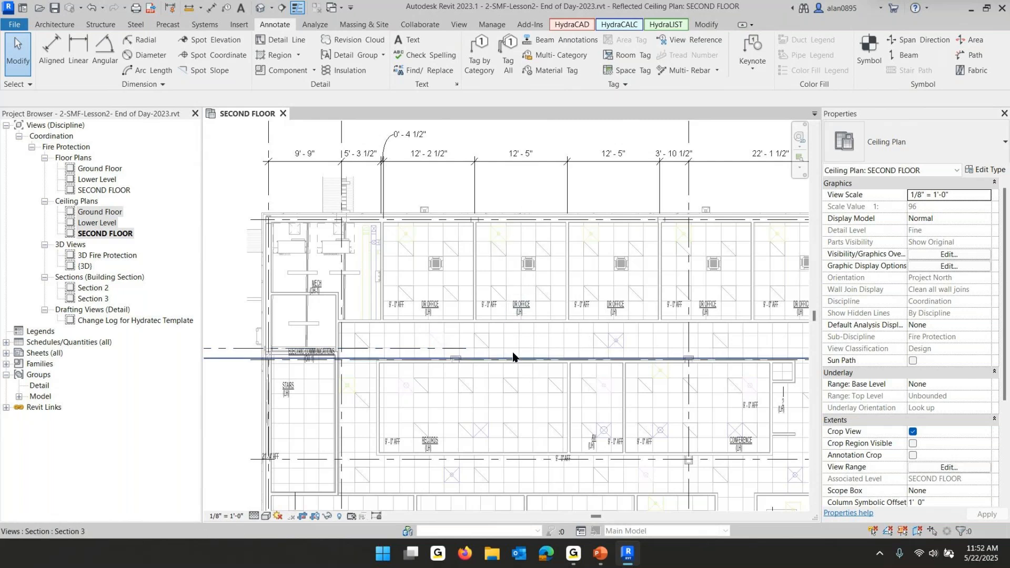
scroll(537, 318, down, 3)
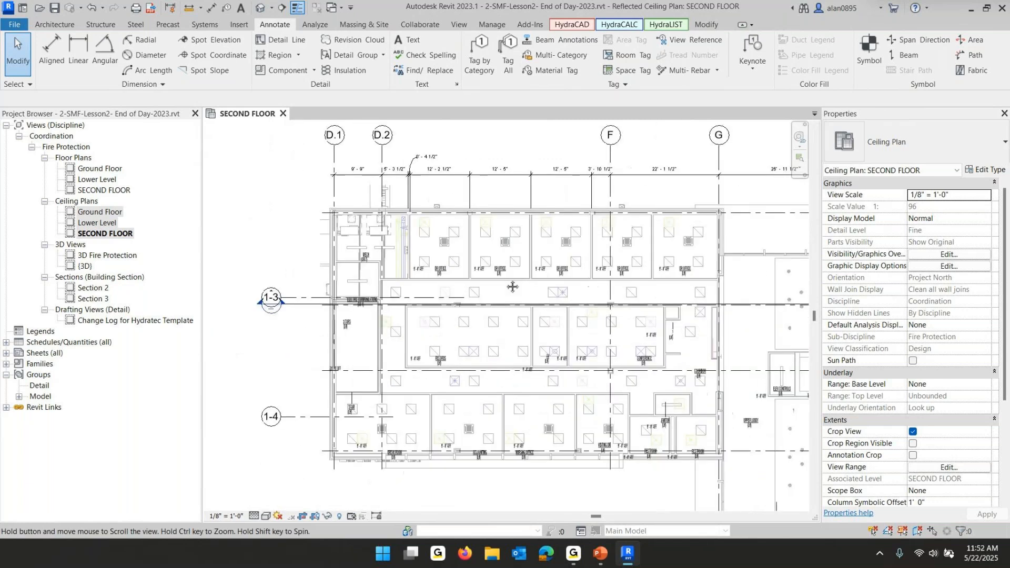
middle_drag(512, 287, 480, 260)
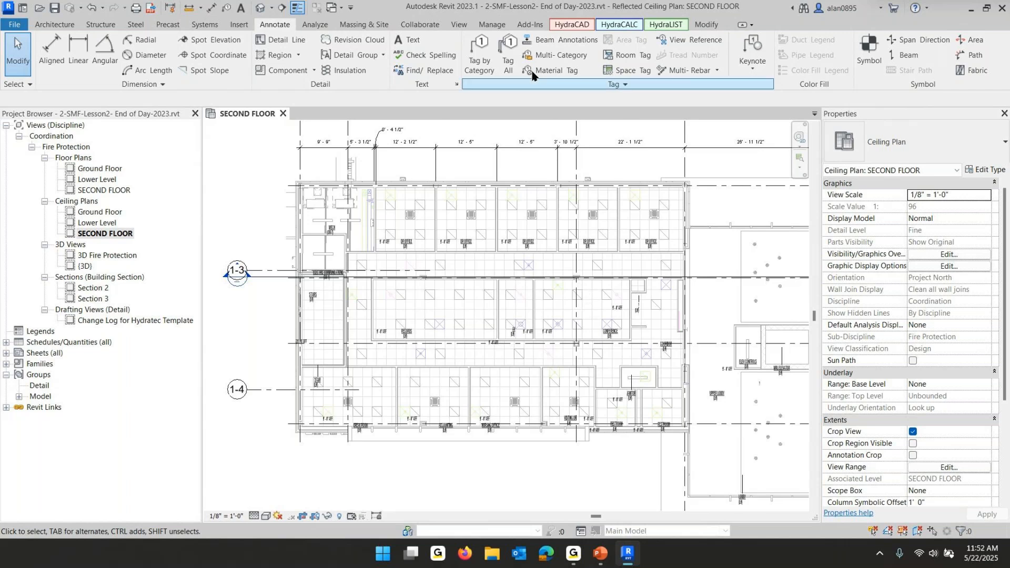
Launch HydraCAD Spacing and Layout and switch off the Insert All Pipes option
click(570, 26)
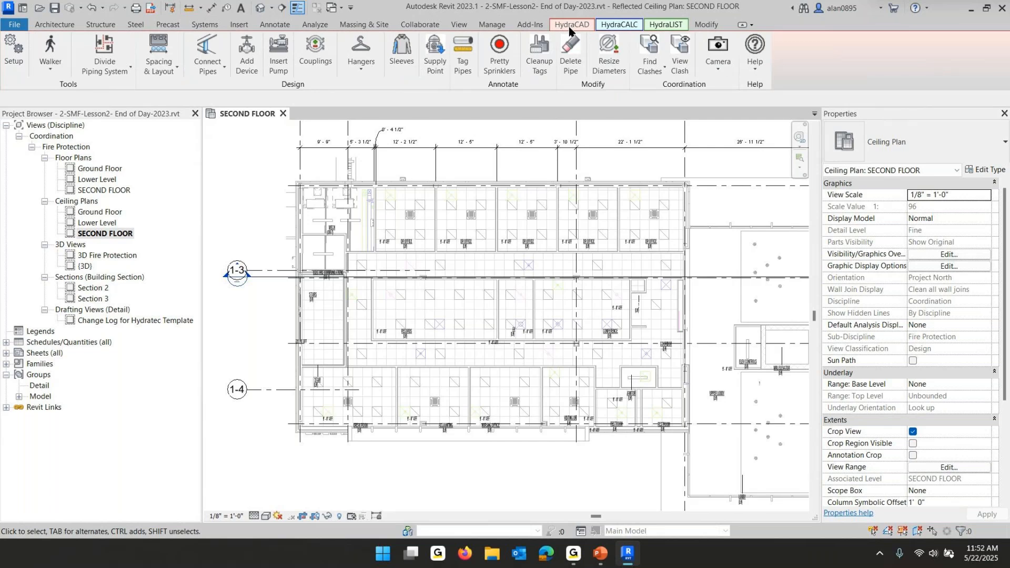
click(158, 67)
click(125, 99)
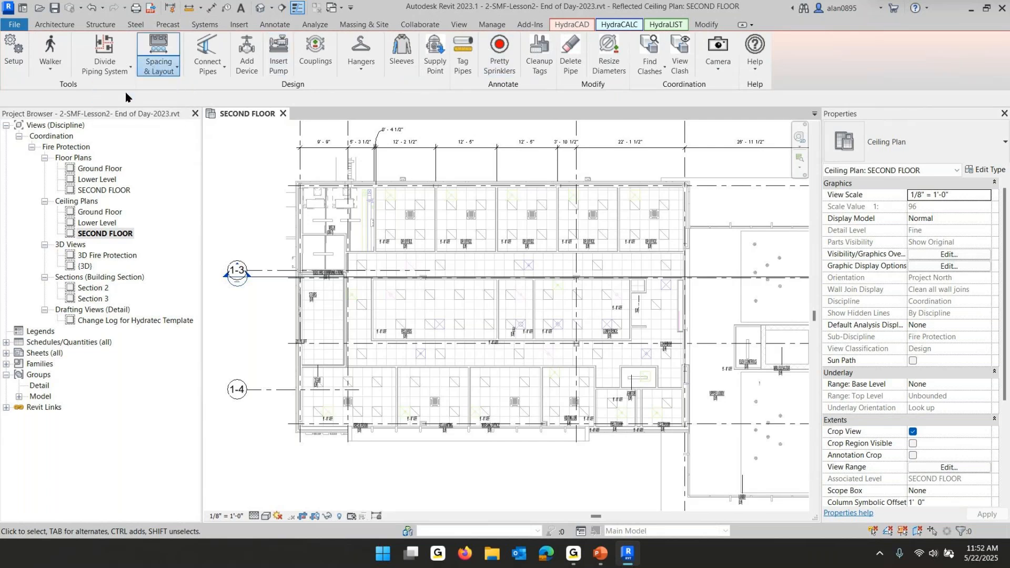
click(433, 153)
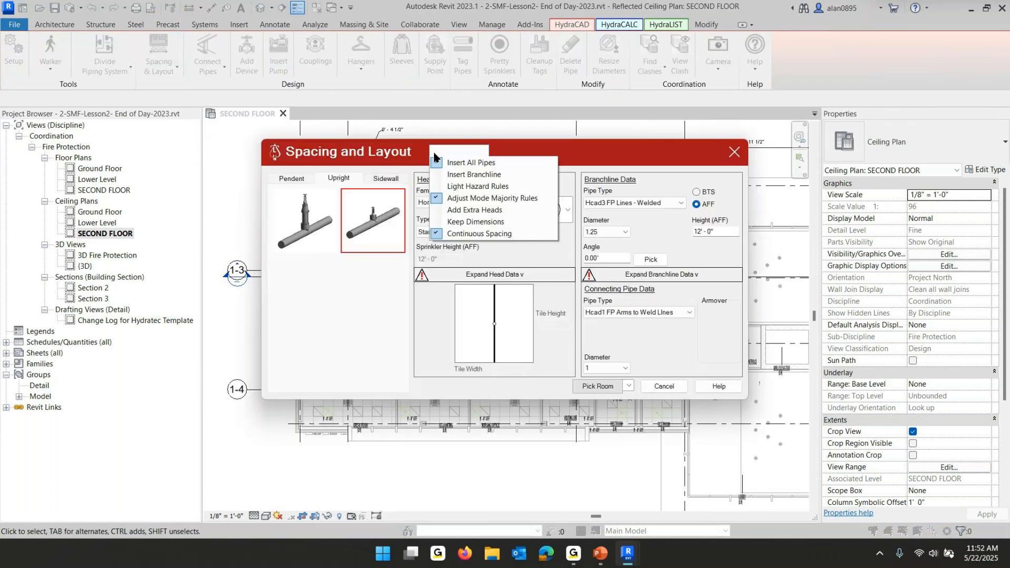
click(441, 164)
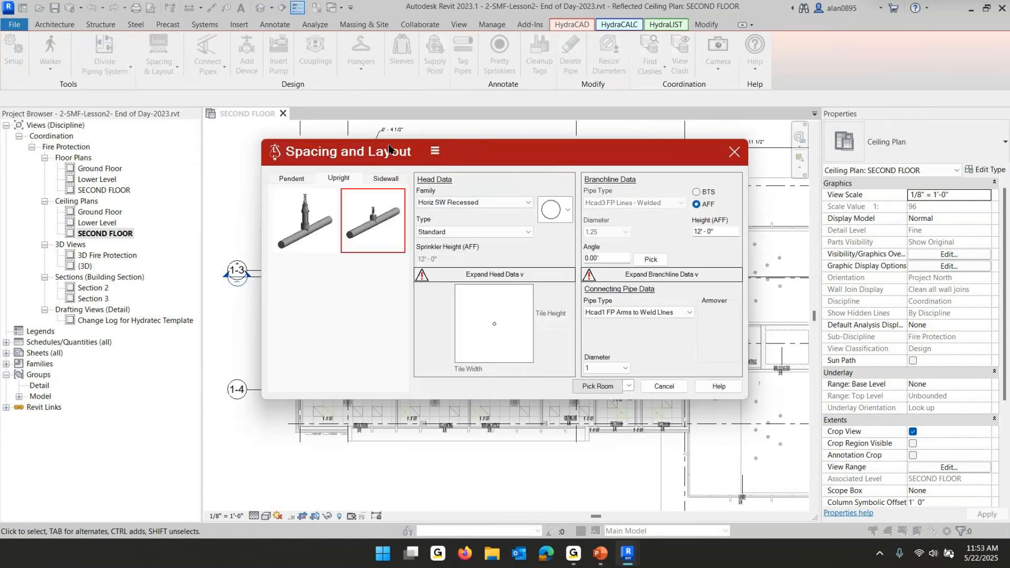
click(435, 152)
click(451, 157)
Set up a pendent head using the Pendent Recessed family and choose the Pick 3 Points placement mode
click(289, 179)
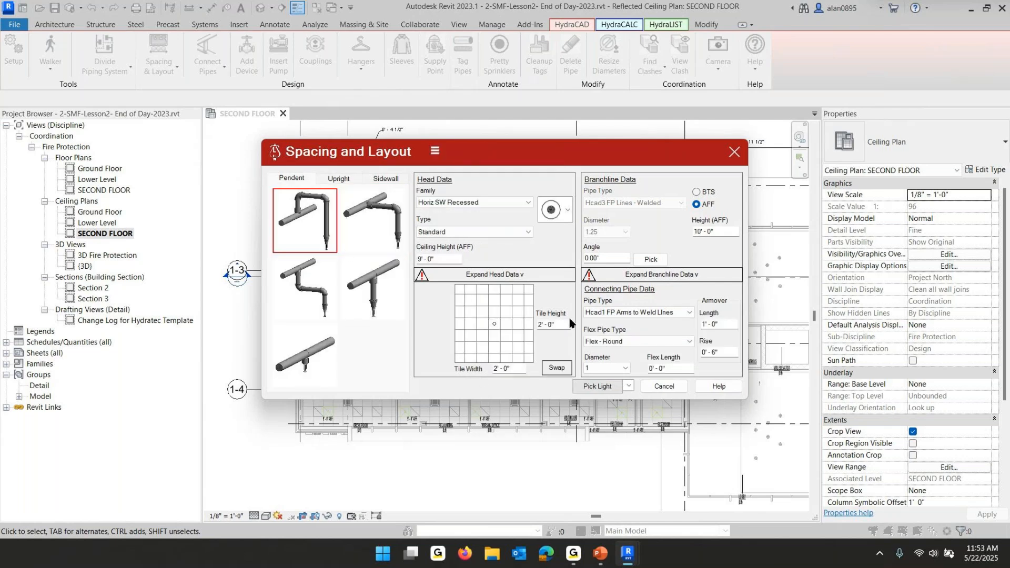
click(528, 203)
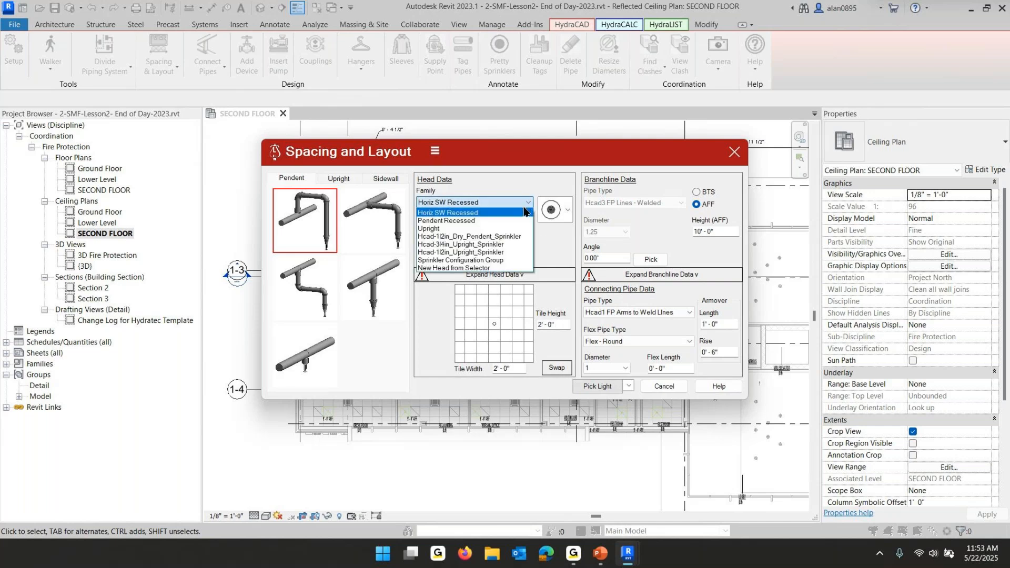
click(456, 222)
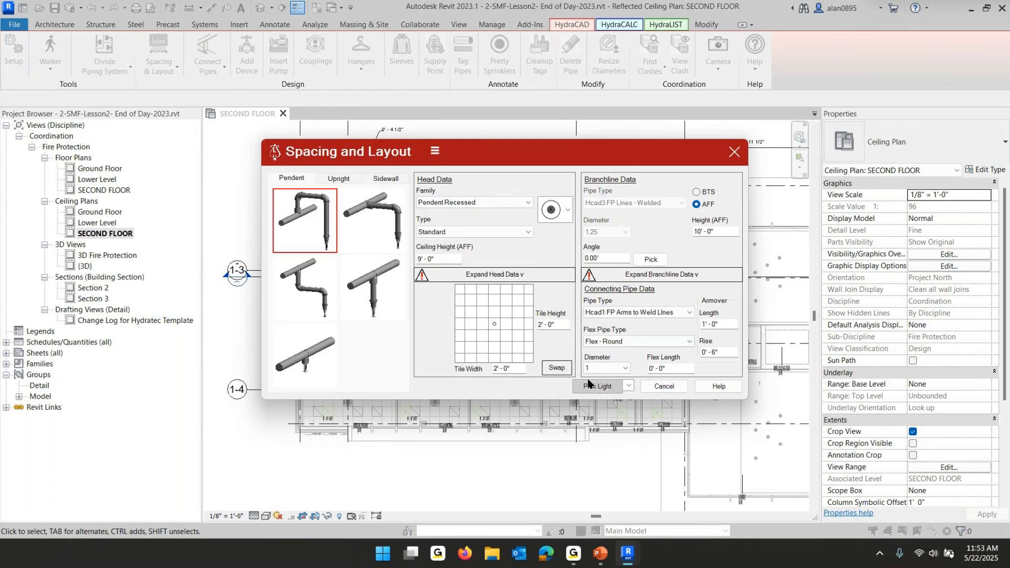
click(630, 388)
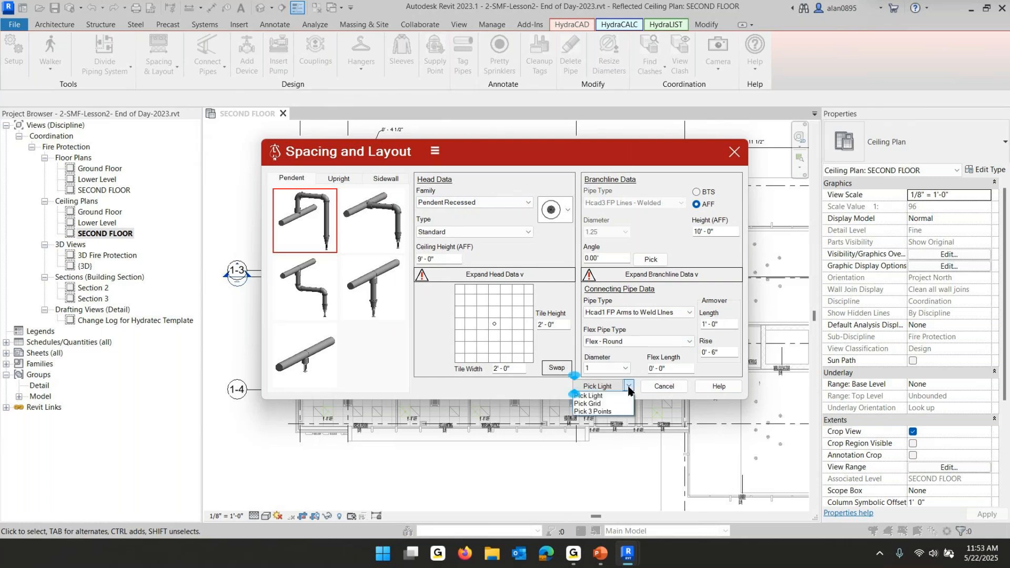
click(600, 412)
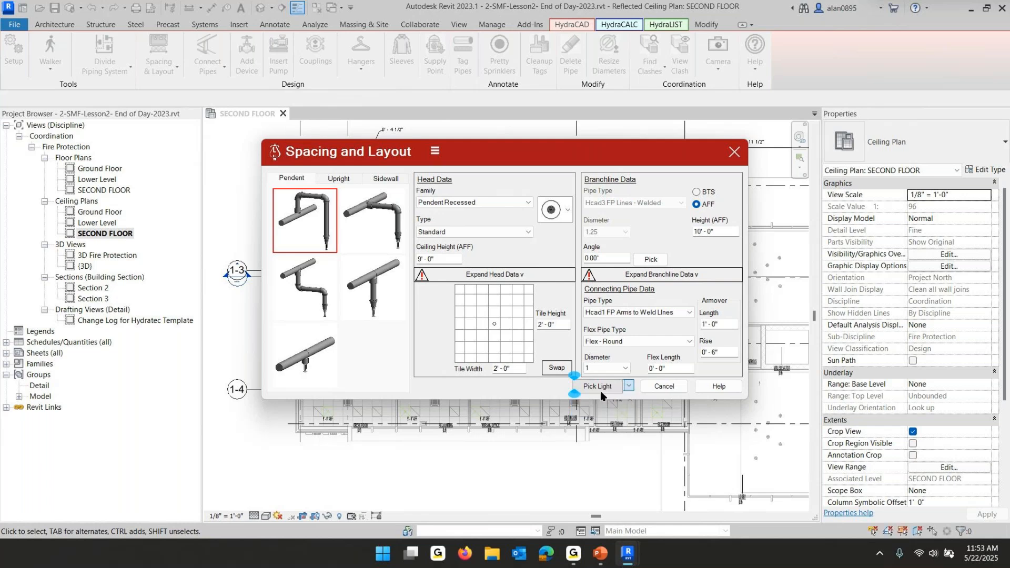
Pick the ceiling grid intersection in the break room and insert pendent sprinklers there
scroll(271, 418, up, 5)
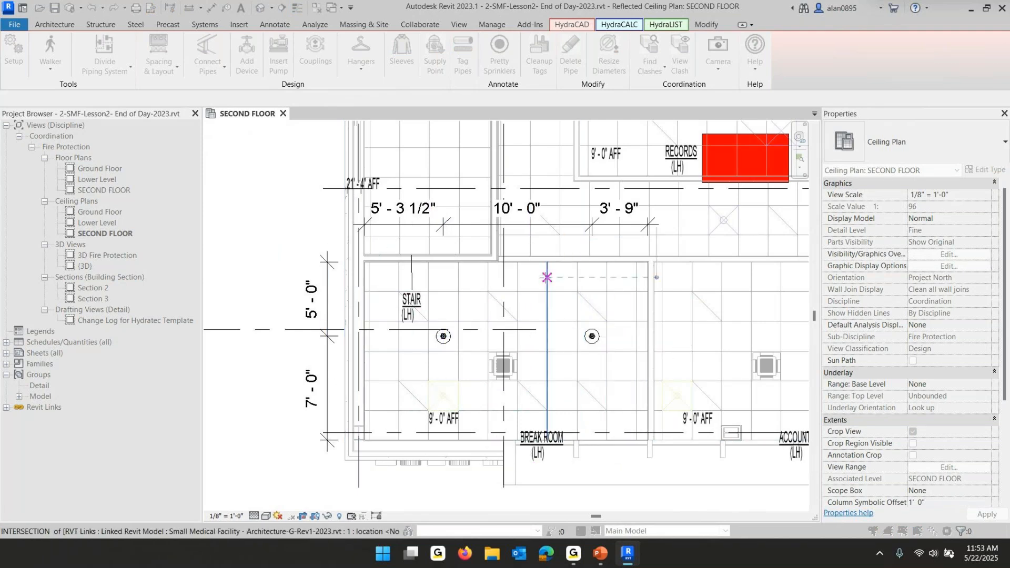
scroll(547, 302, down, 1)
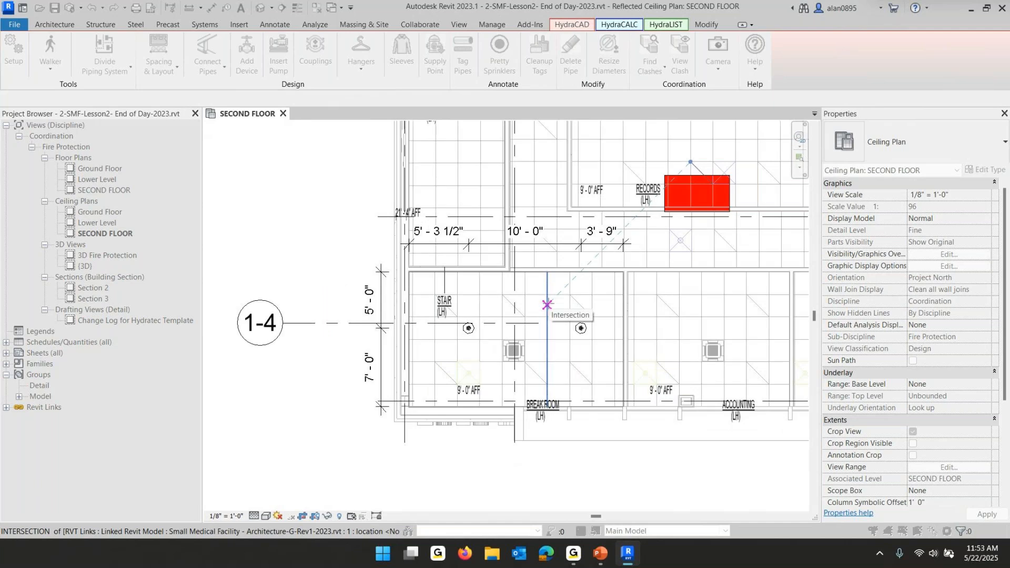
click(548, 304)
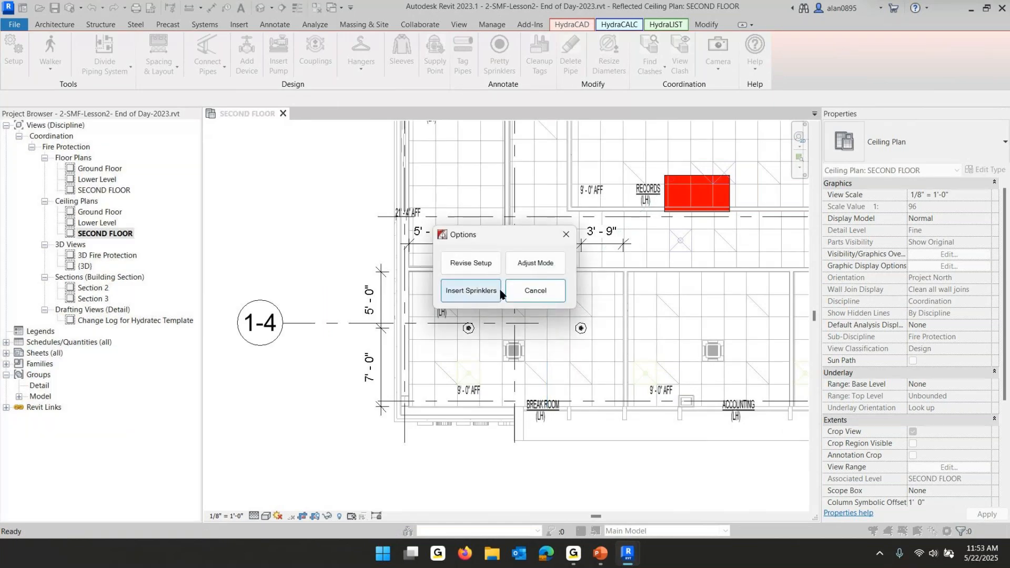
click(462, 292)
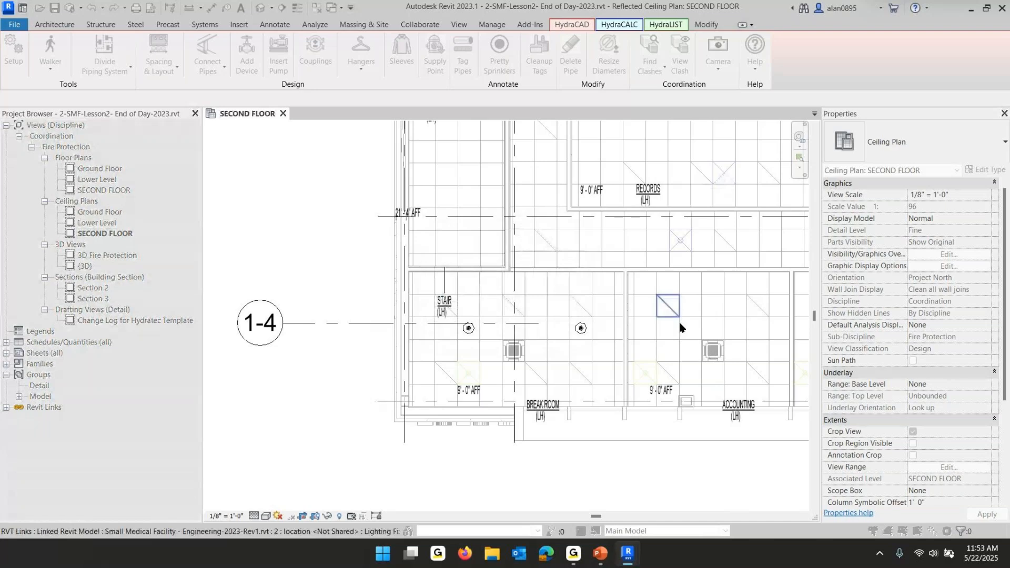
Place and position a pendent sprinkler in the accounting room ceiling
scroll(679, 323, up, 1)
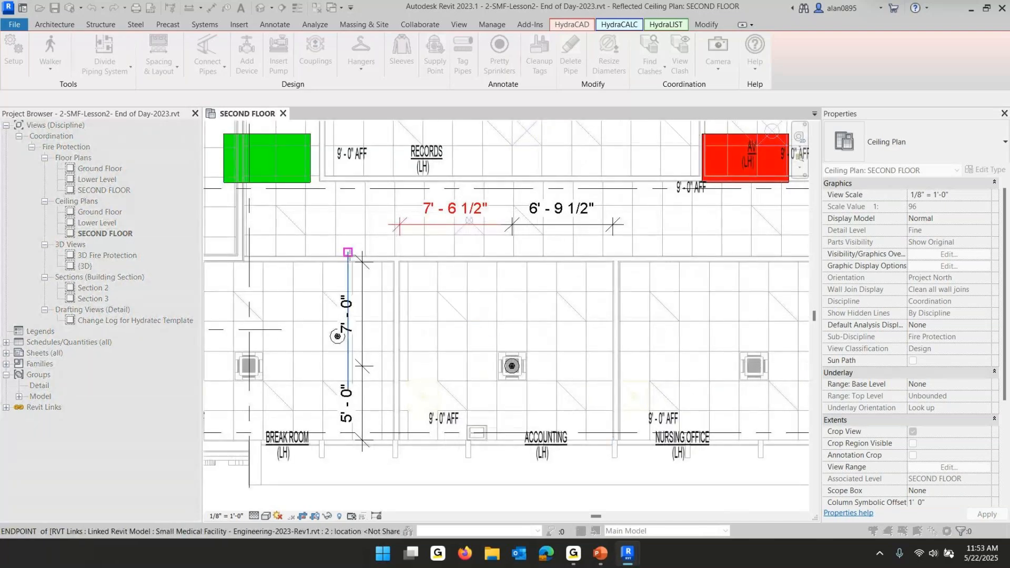
click(541, 365)
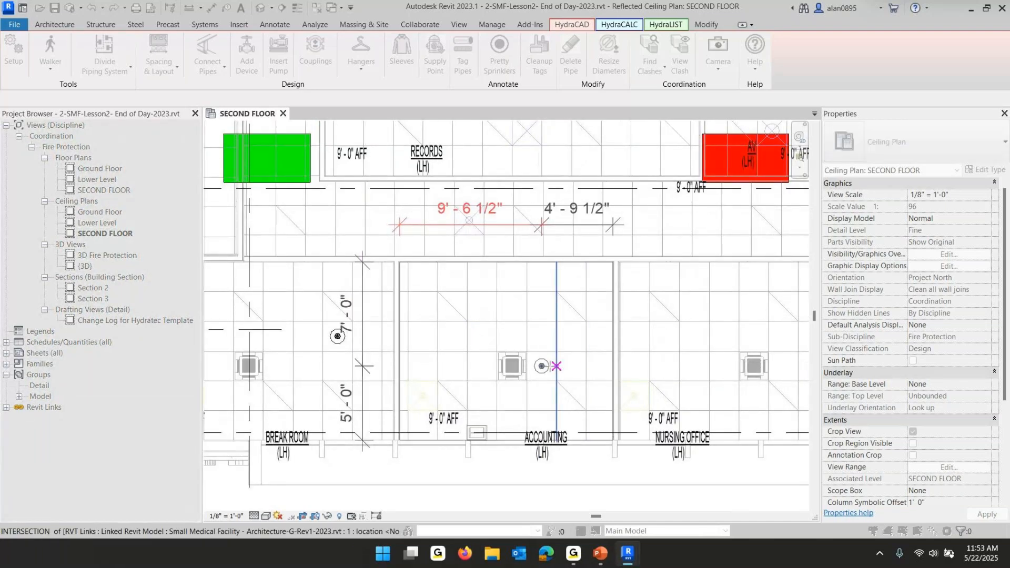
click(484, 370)
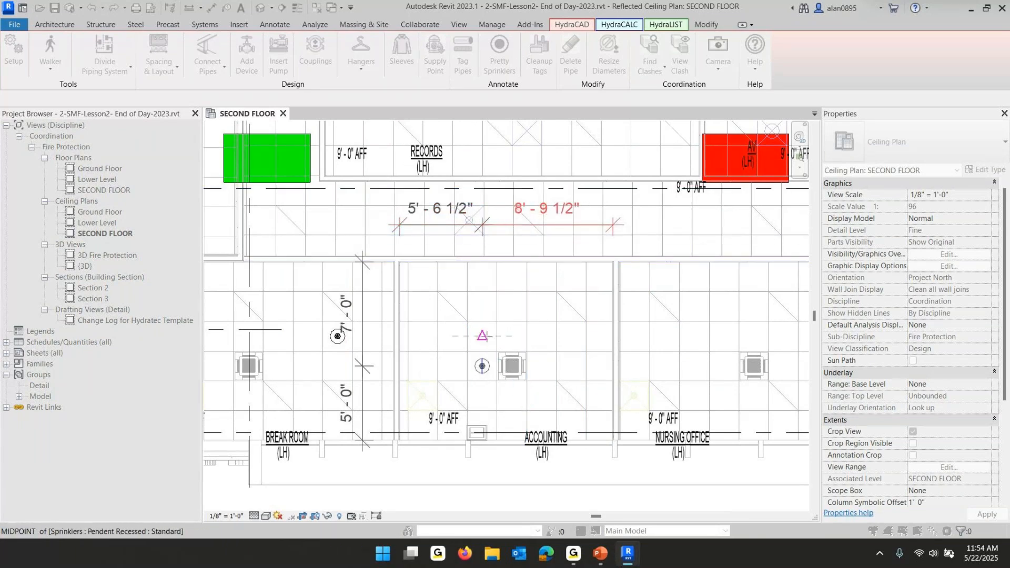
click(493, 342)
click(522, 341)
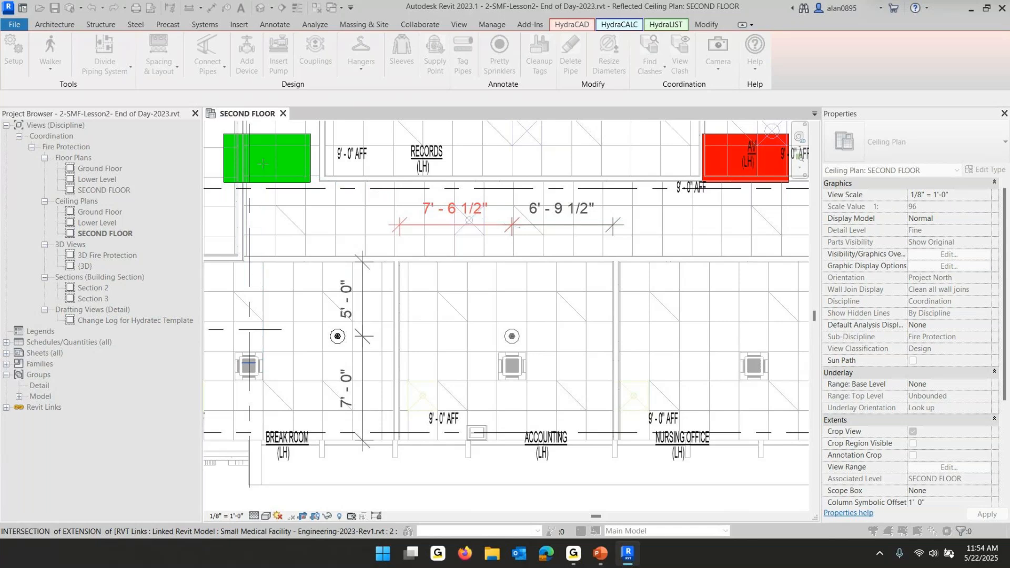
key(Escape)
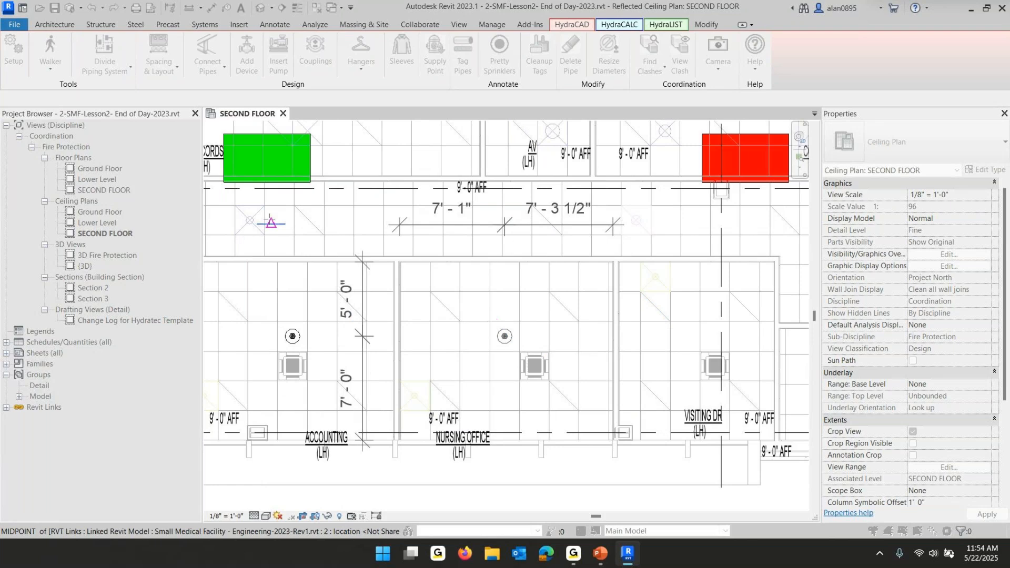
Place a pendent sprinkler in the visiting doctor room ceiling
click(286, 160)
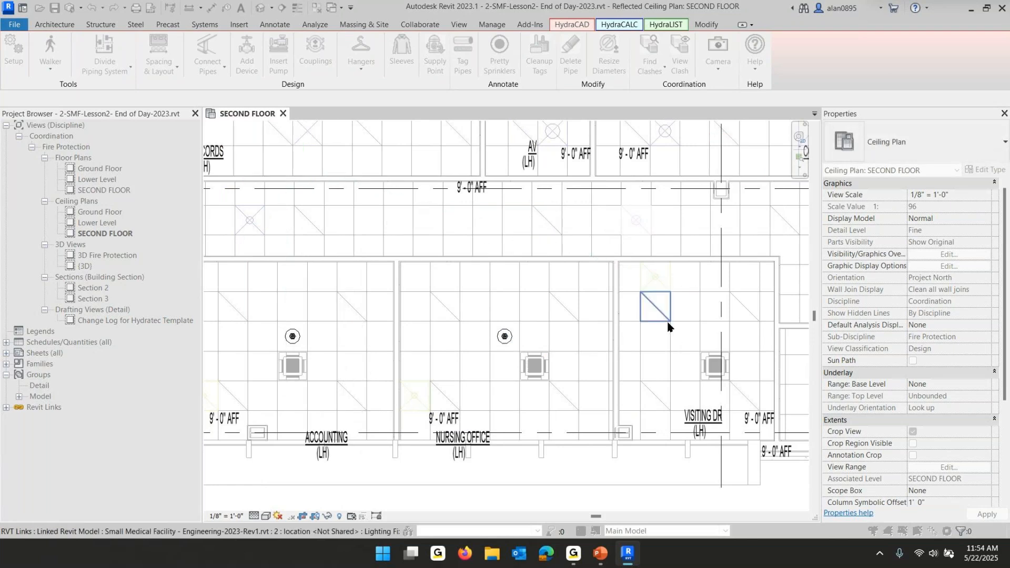
click(670, 323)
click(495, 337)
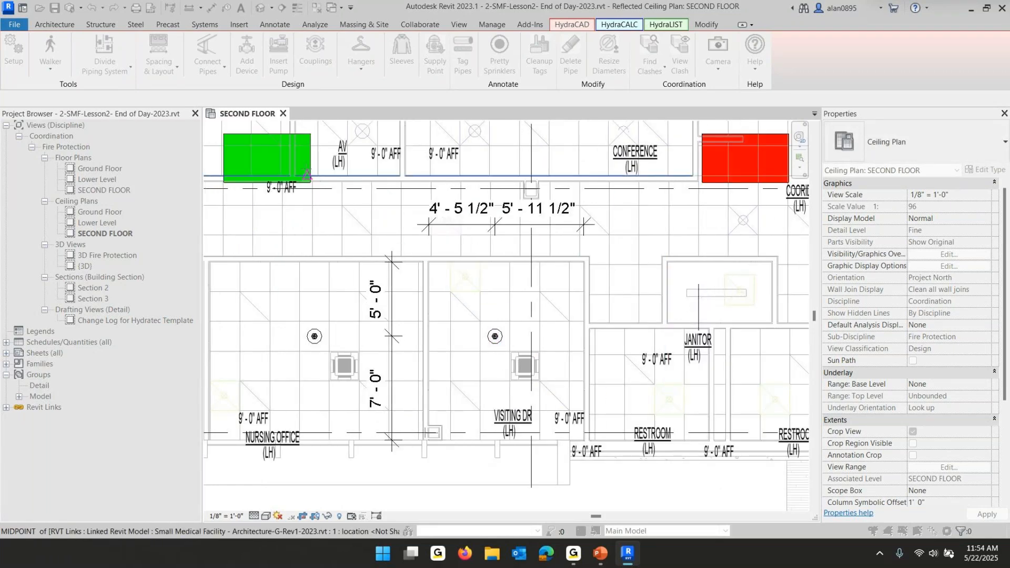
Place pendent sprinklers in the two rooms south of the DR offices
middle_drag(442, 260, 661, 442)
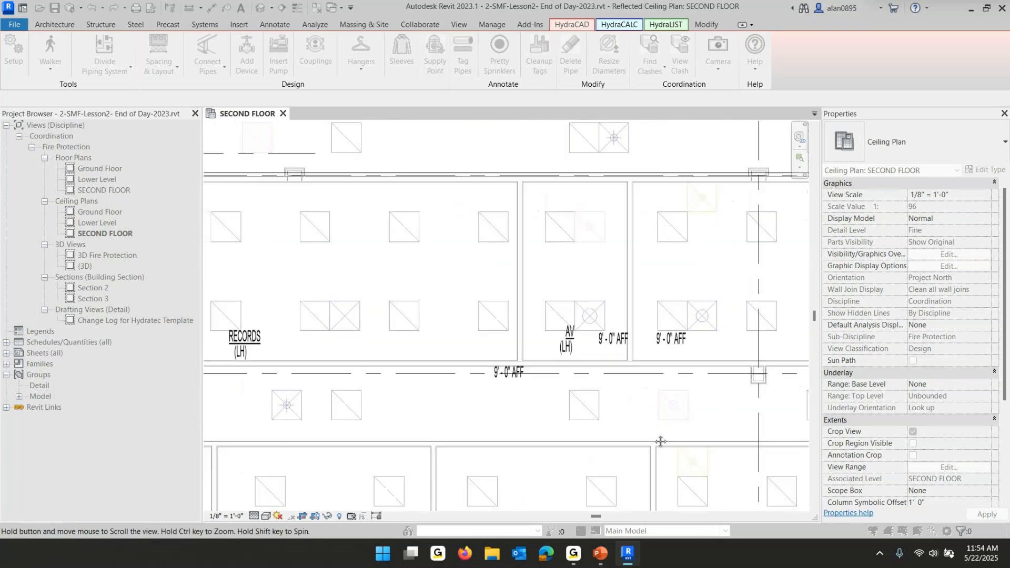
click(415, 241)
click(414, 241)
click(742, 322)
click(247, 163)
key(Escape)
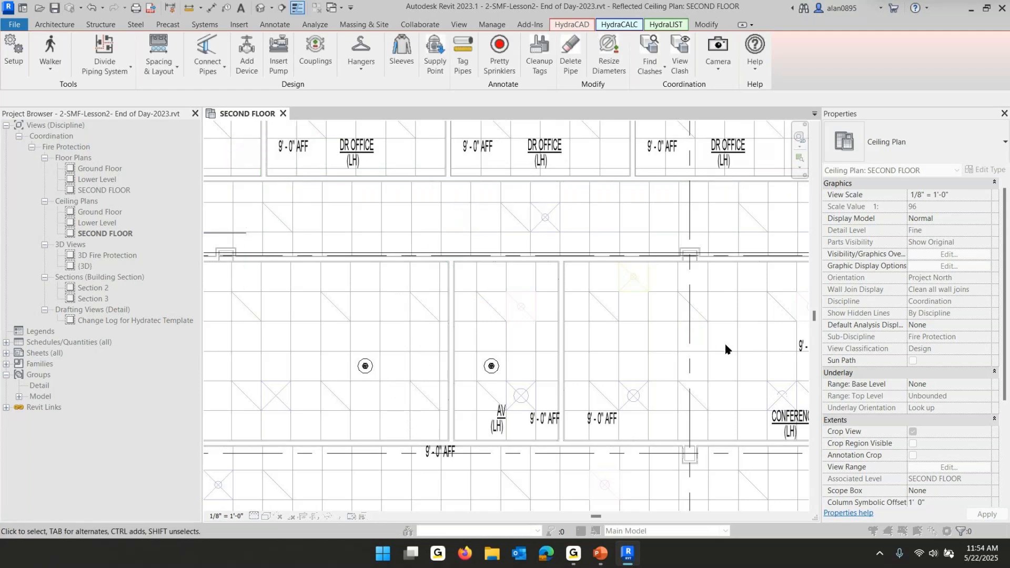
scroll(692, 370, down, 4)
middle_drag(686, 384, 668, 285)
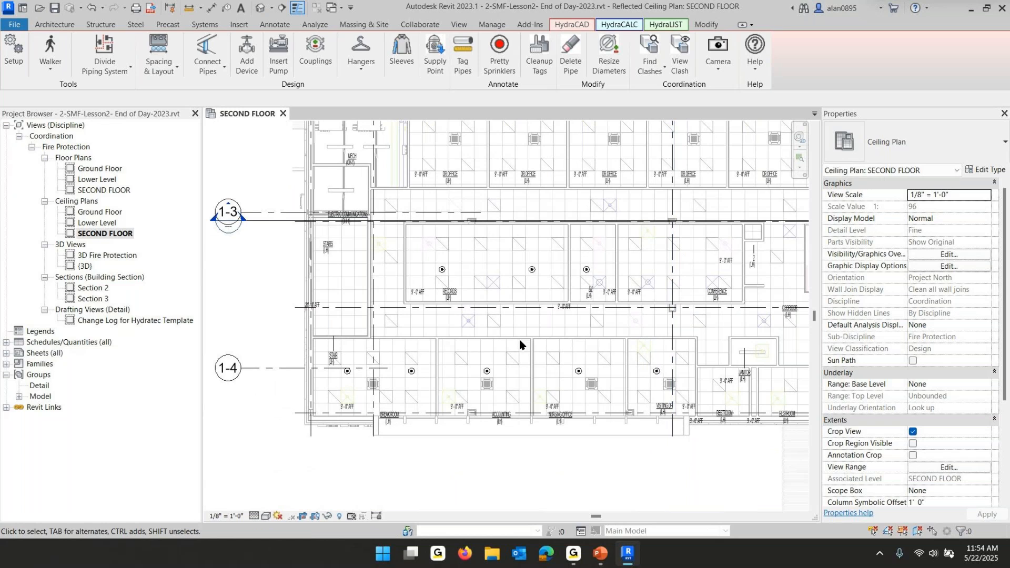
Try to lay out pendent sprinklers on the ceiling grid in the conference room using Spacing and Layout, then cancel
scroll(446, 292, up, 2)
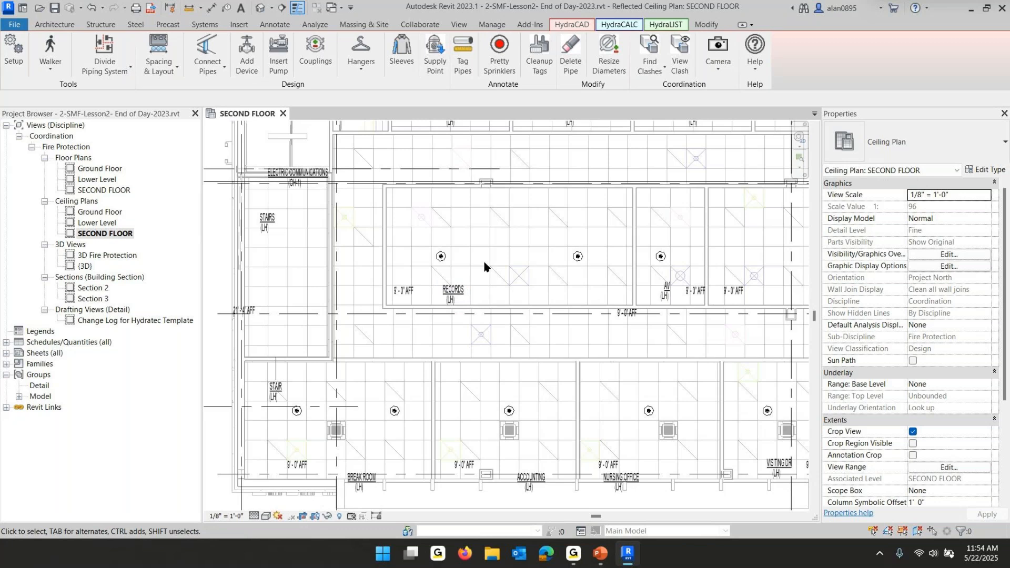
middle_drag(421, 258, 288, 241)
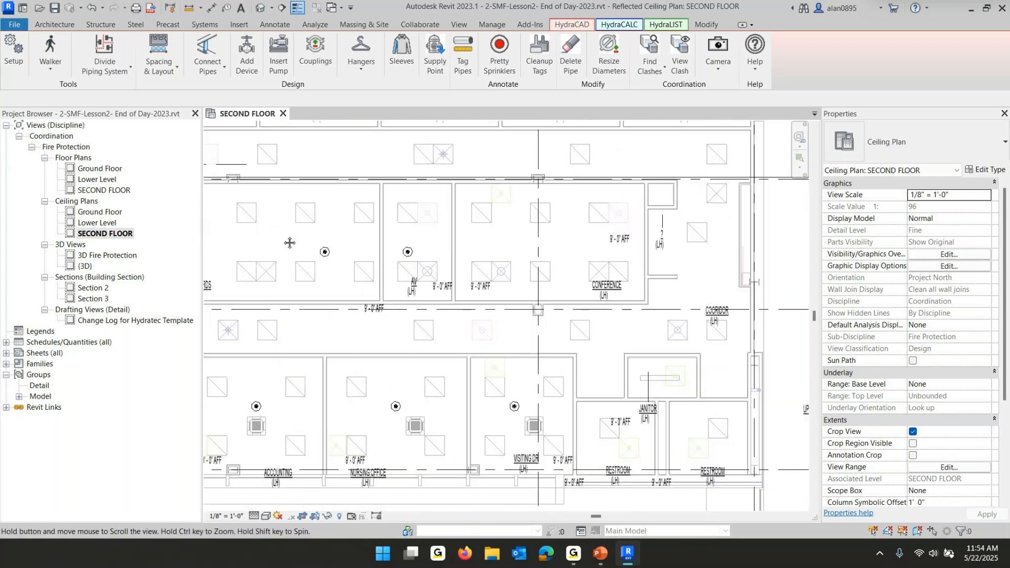
click(159, 53)
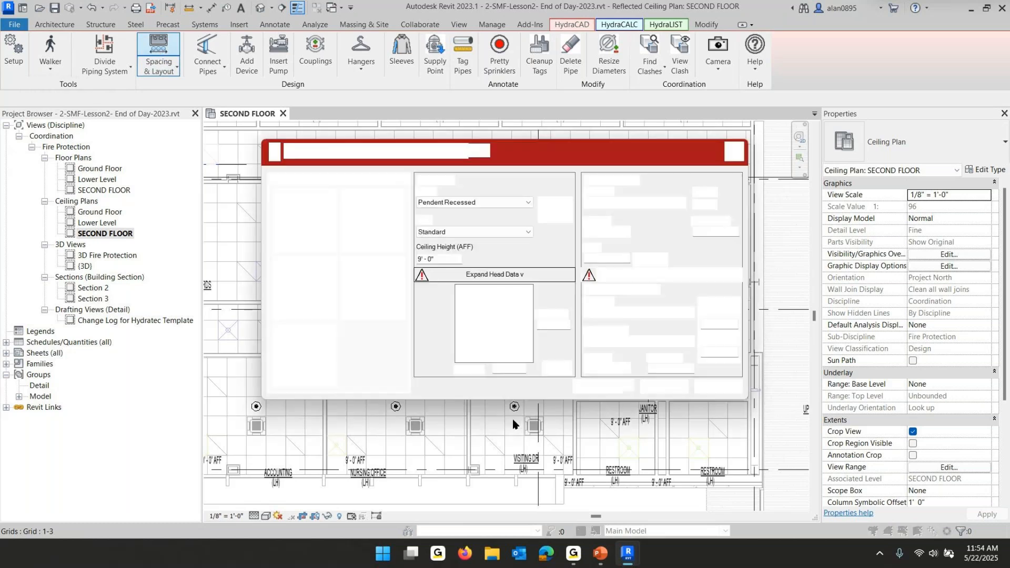
click(600, 386)
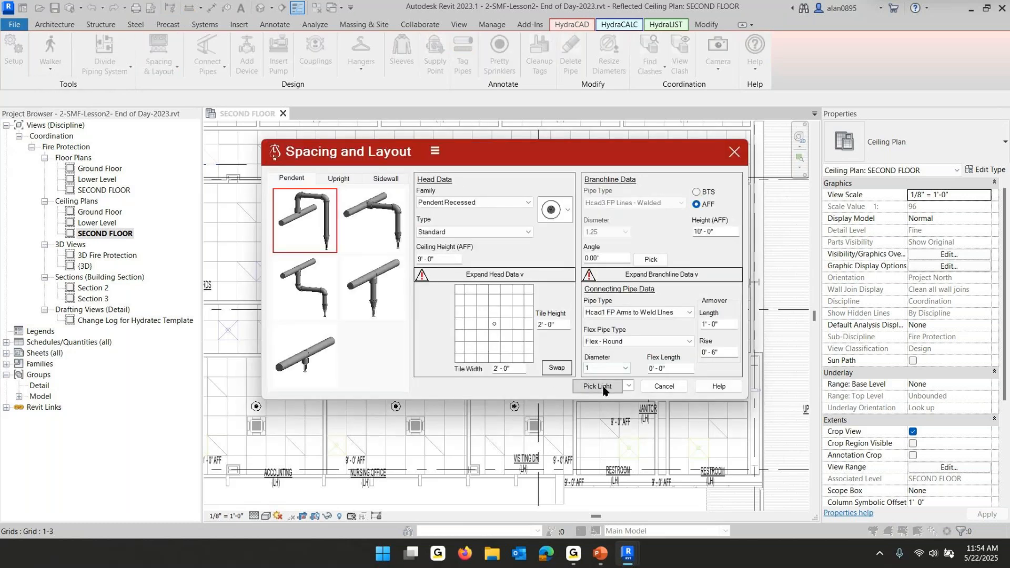
click(495, 222)
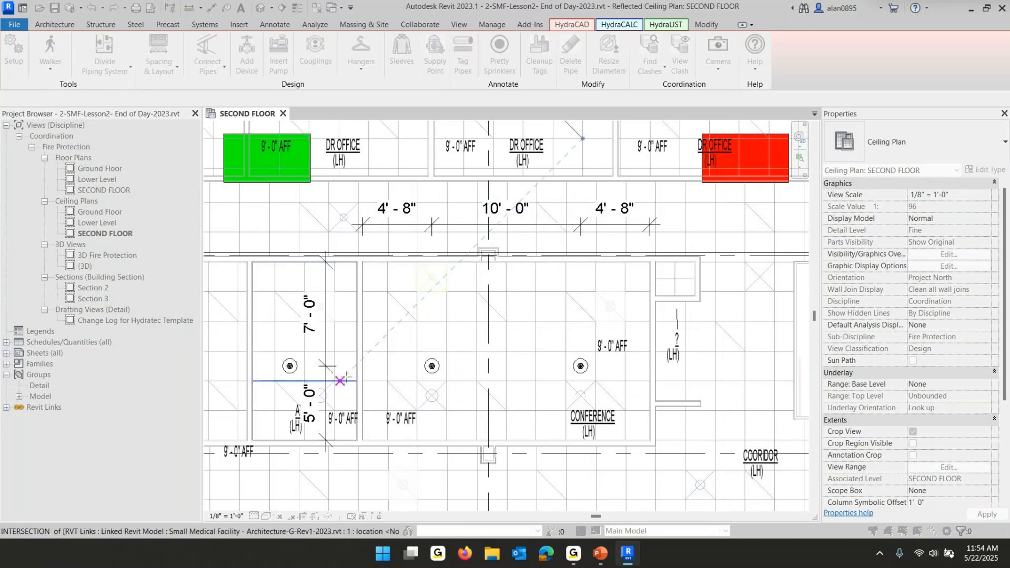
click(326, 354)
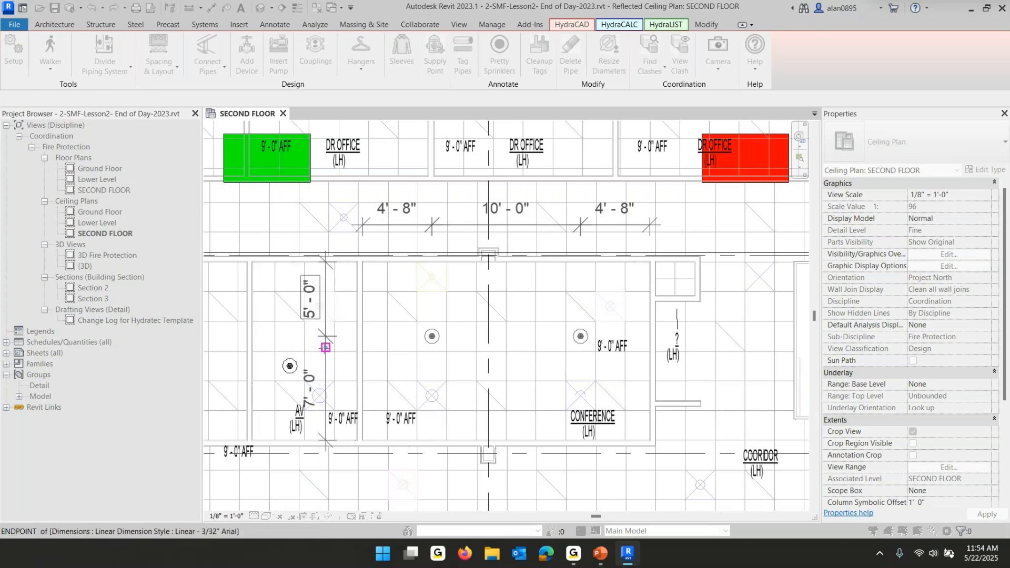
click(325, 348)
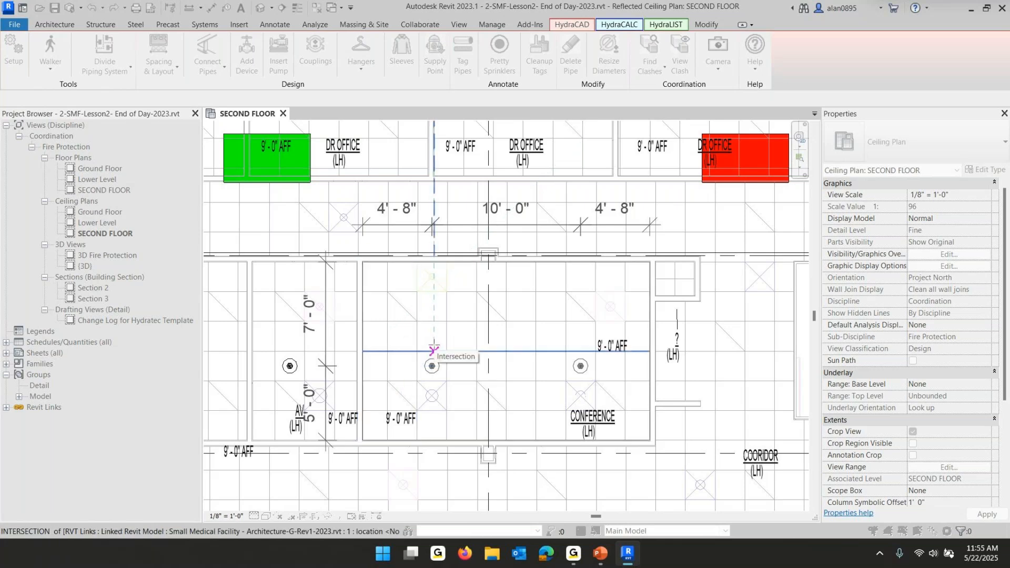
click(434, 350)
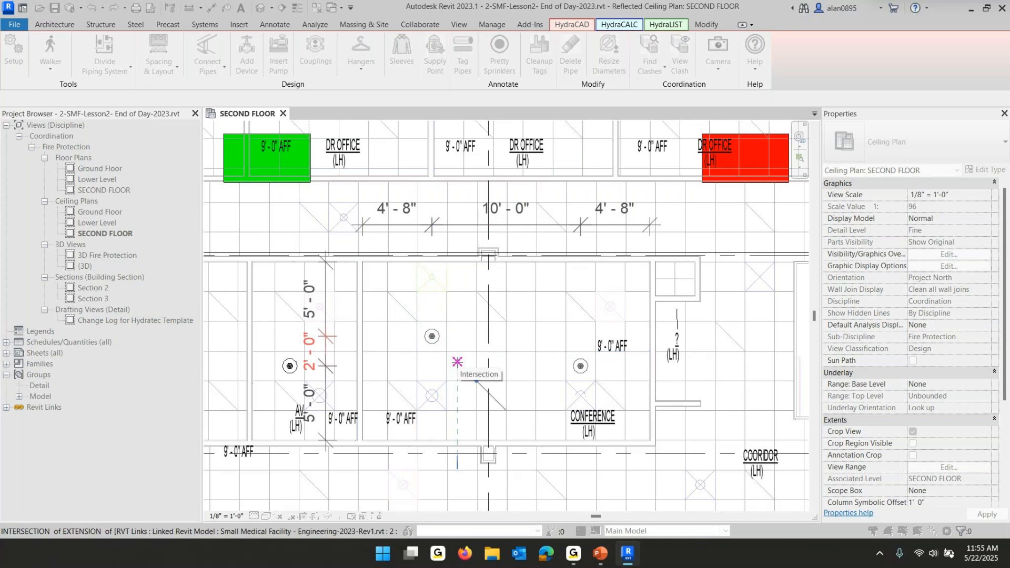
click(748, 172)
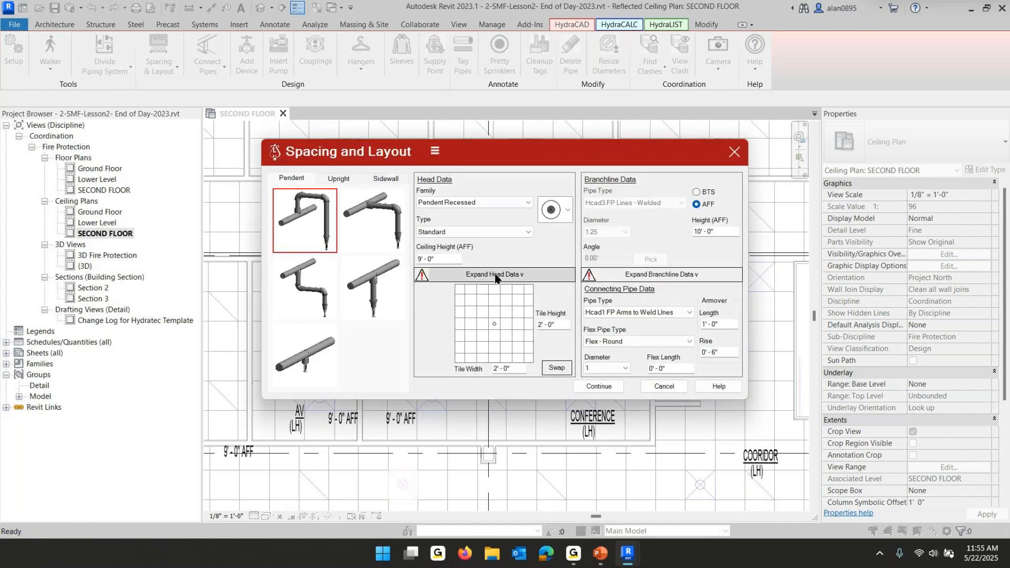
click(497, 275)
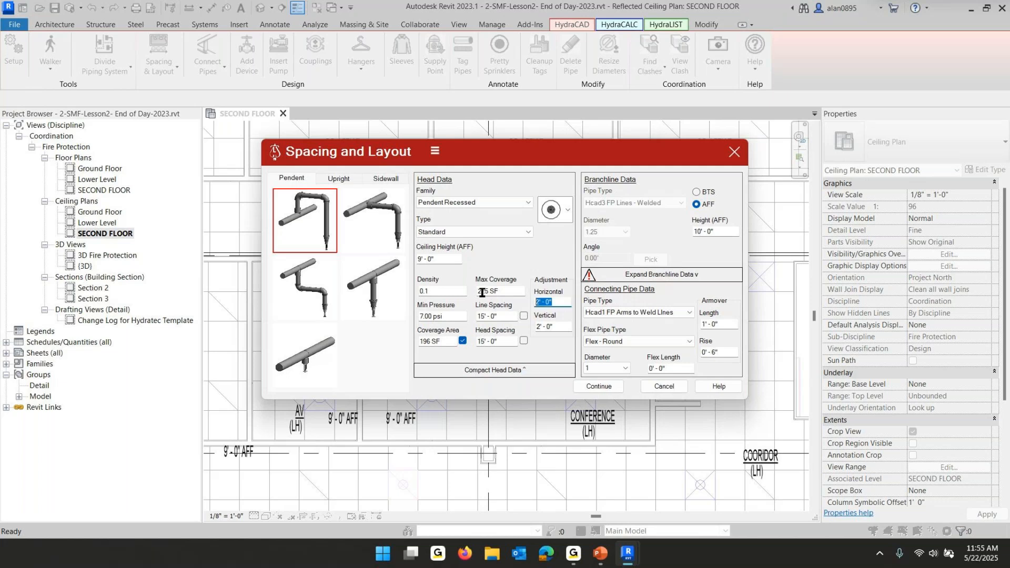
click(553, 327)
click(658, 388)
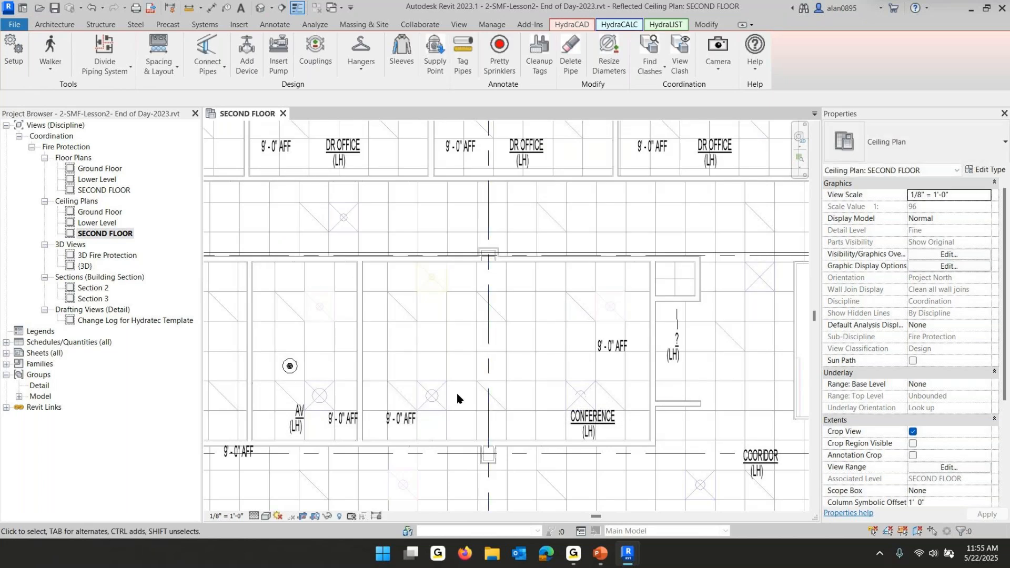
Select all pendent recessed sprinkler instances visible in the view, then clear the selection
scroll(463, 386, down, 5)
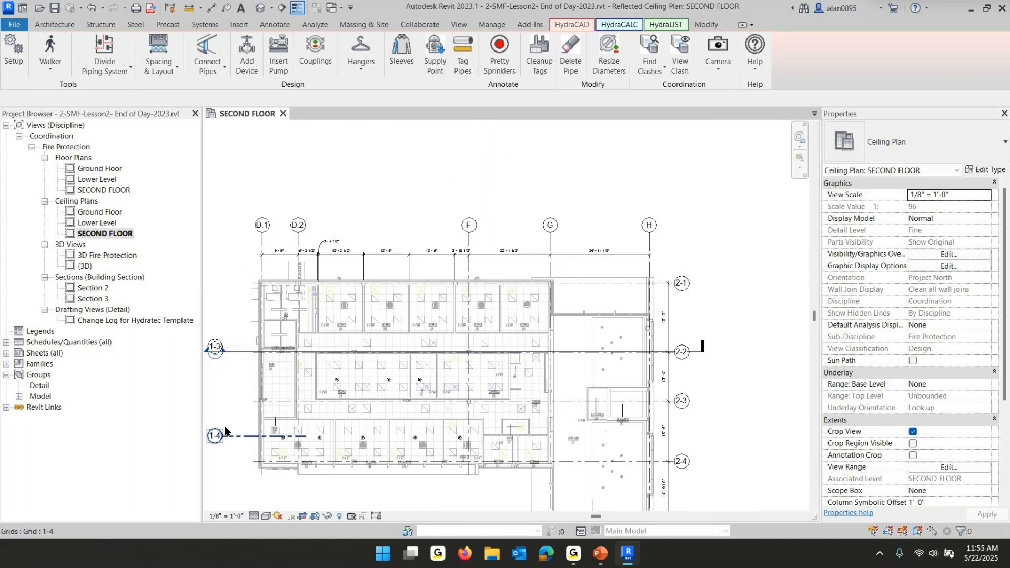
scroll(326, 416, up, 4)
scroll(349, 418, up, 2)
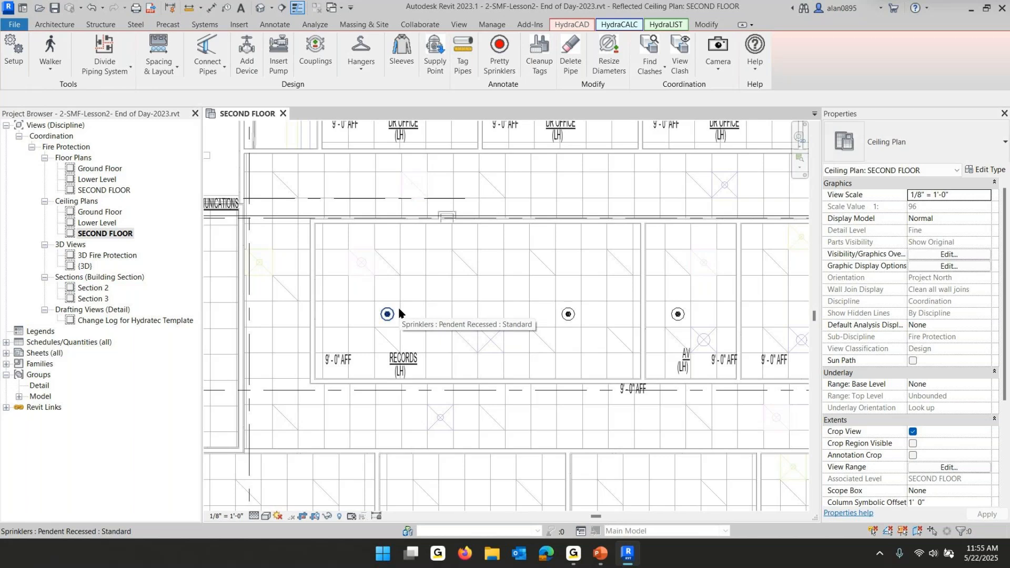
click(388, 315)
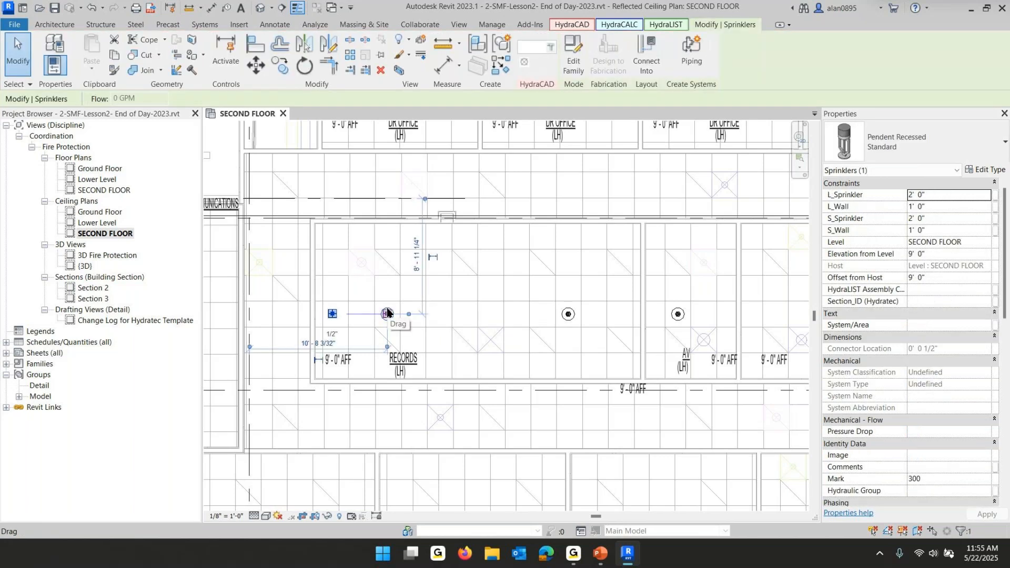
right_click(388, 314)
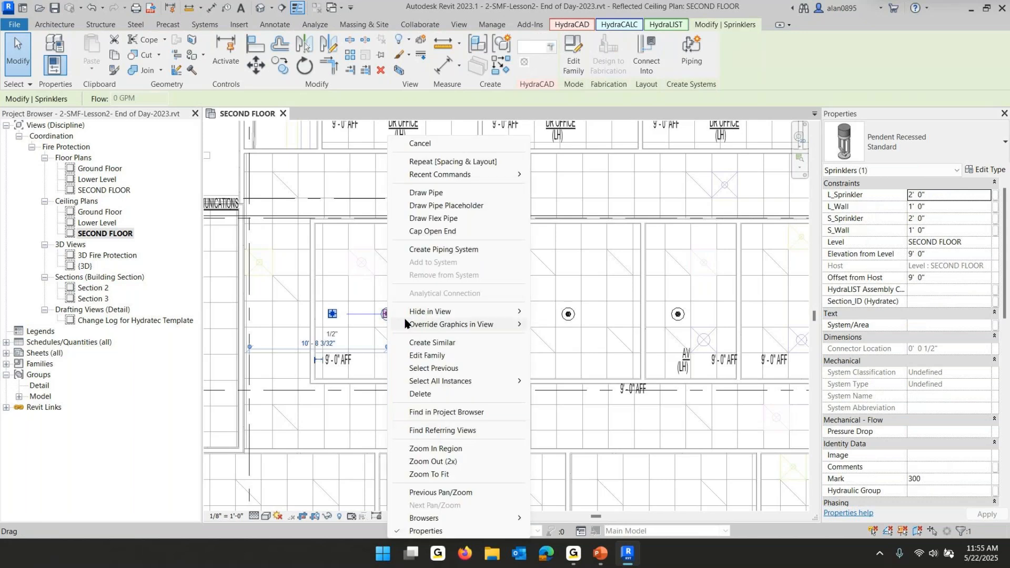
mouse_move(463, 381)
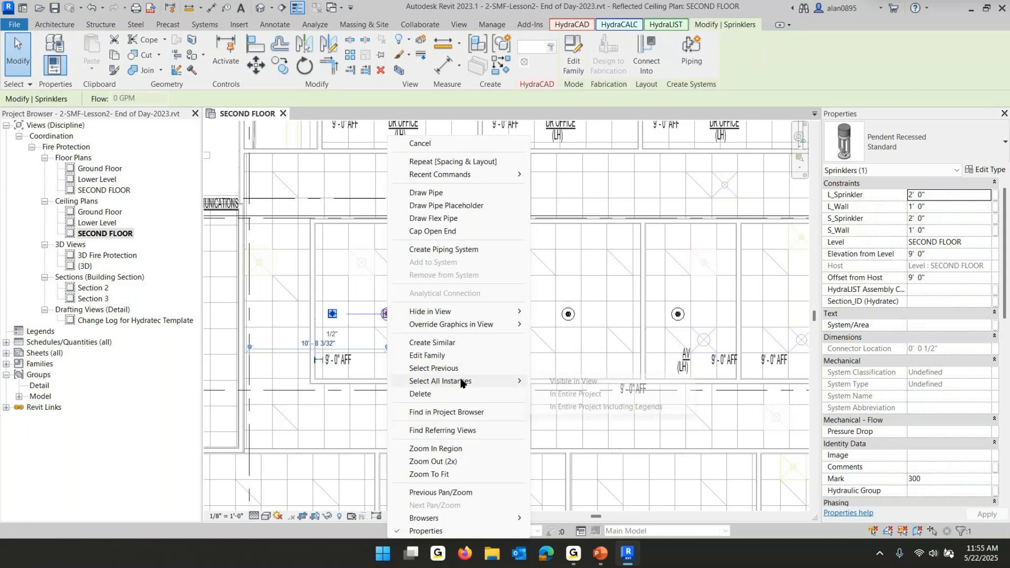
click(580, 383)
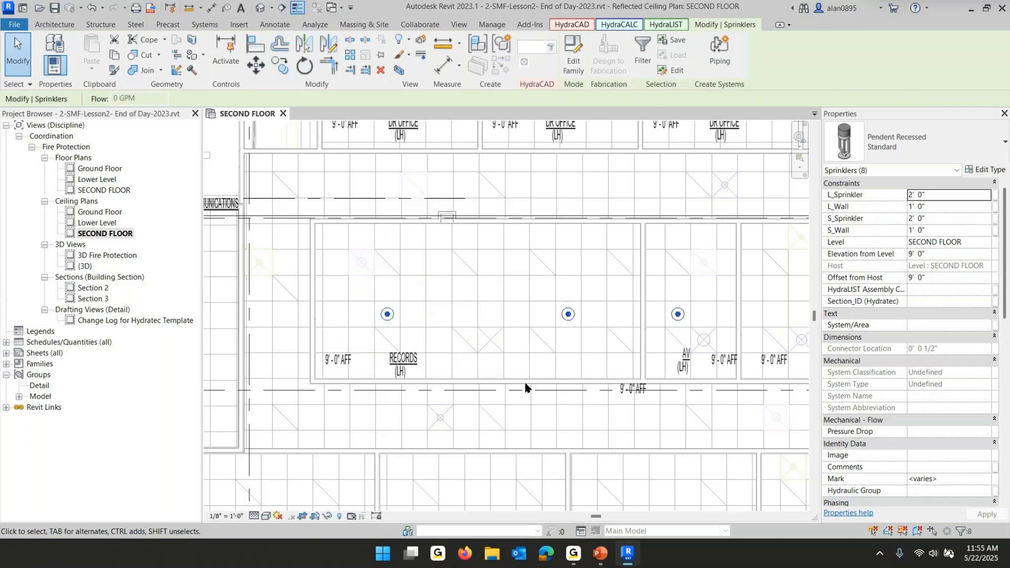
key(Escape)
Switch to the PowerPoint lesson slide show to review the slide, then return to Revit
scroll(517, 377, down, 4)
middle_drag(517, 374, 419, 338)
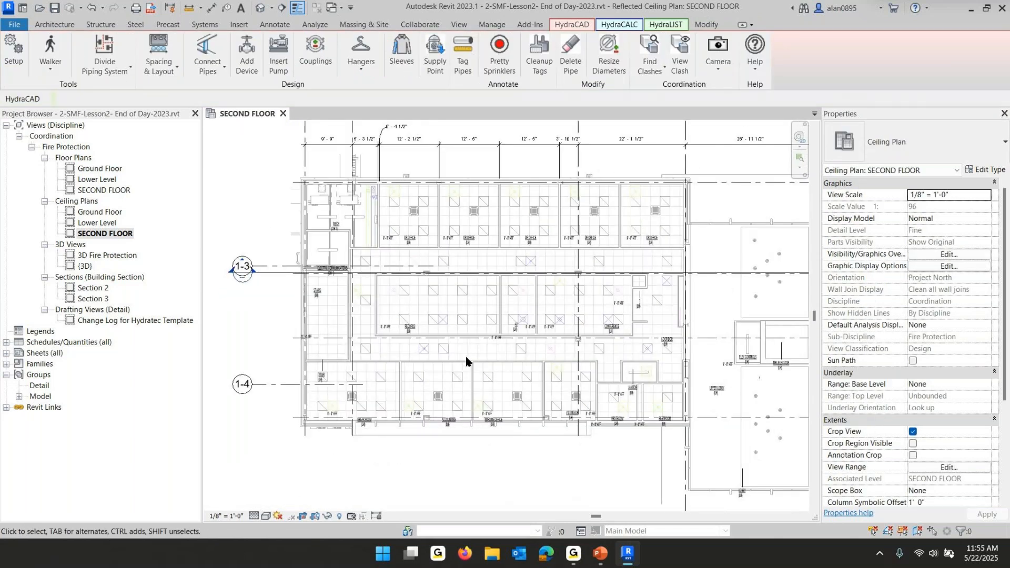
click(598, 554)
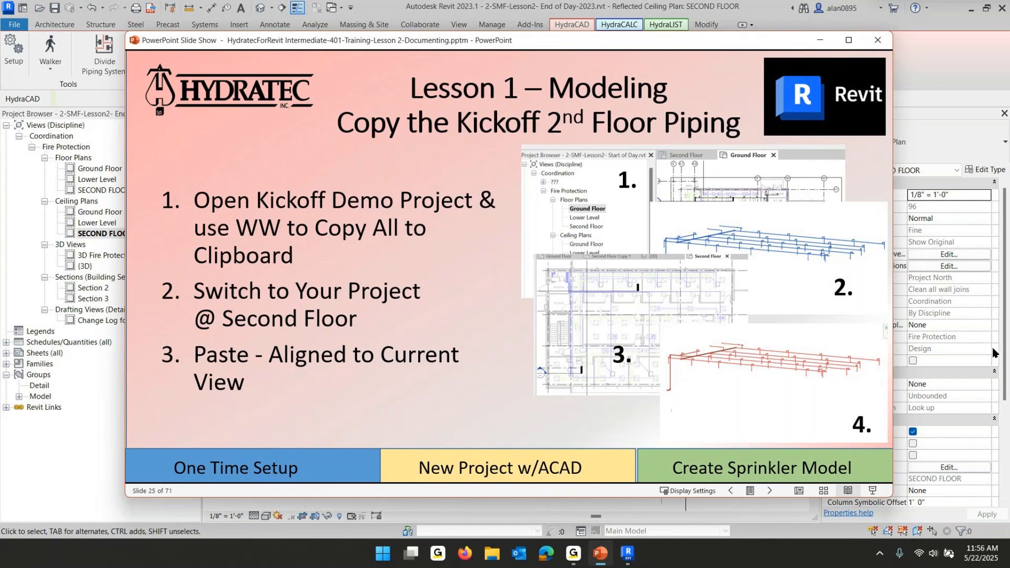
click(959, 44)
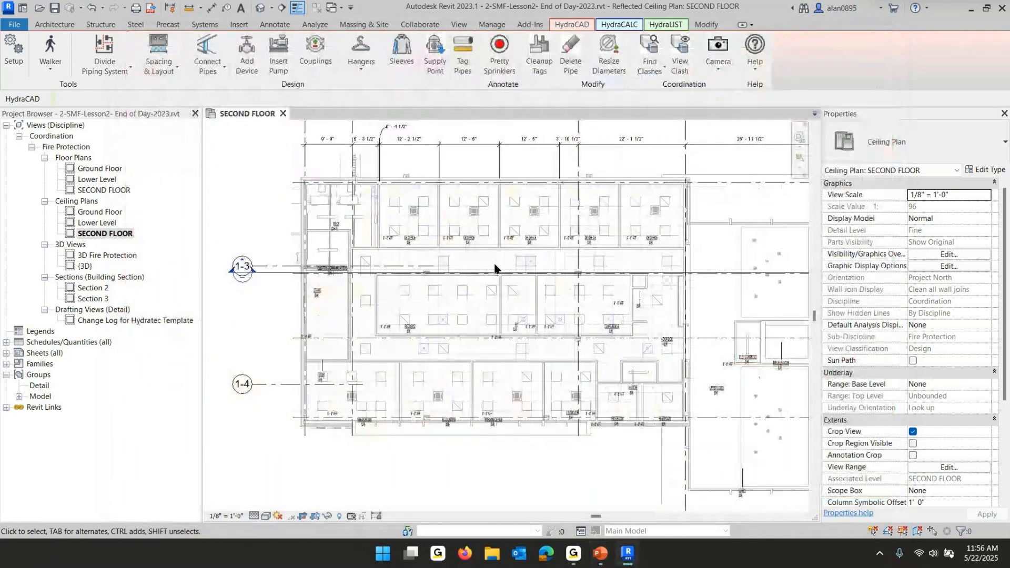
Inspect the view template assigned to the SECOND FLOOR ceiling plan without changing it
click(107, 234)
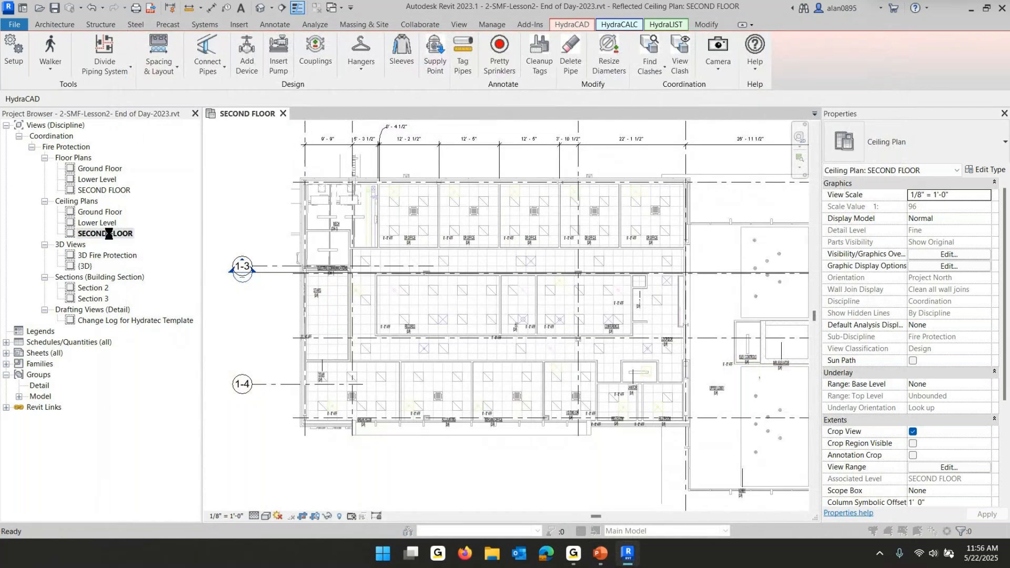
click(584, 323)
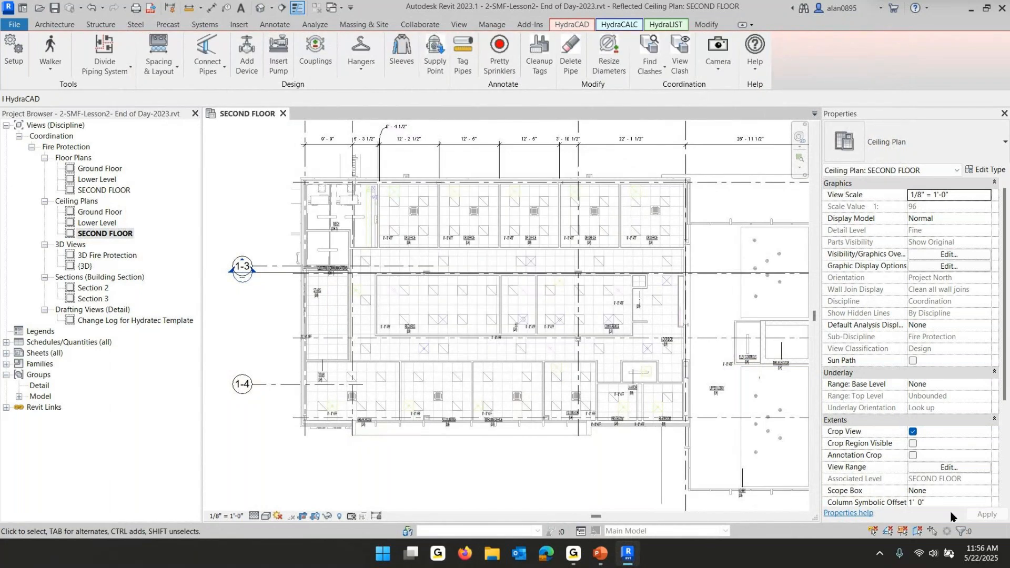
scroll(935, 471, down, 3)
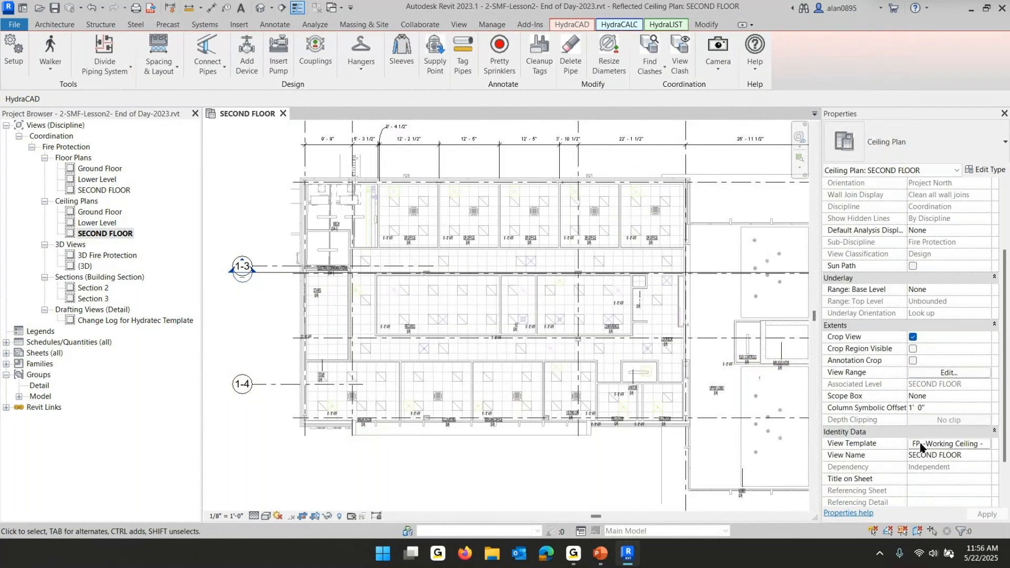
click(946, 446)
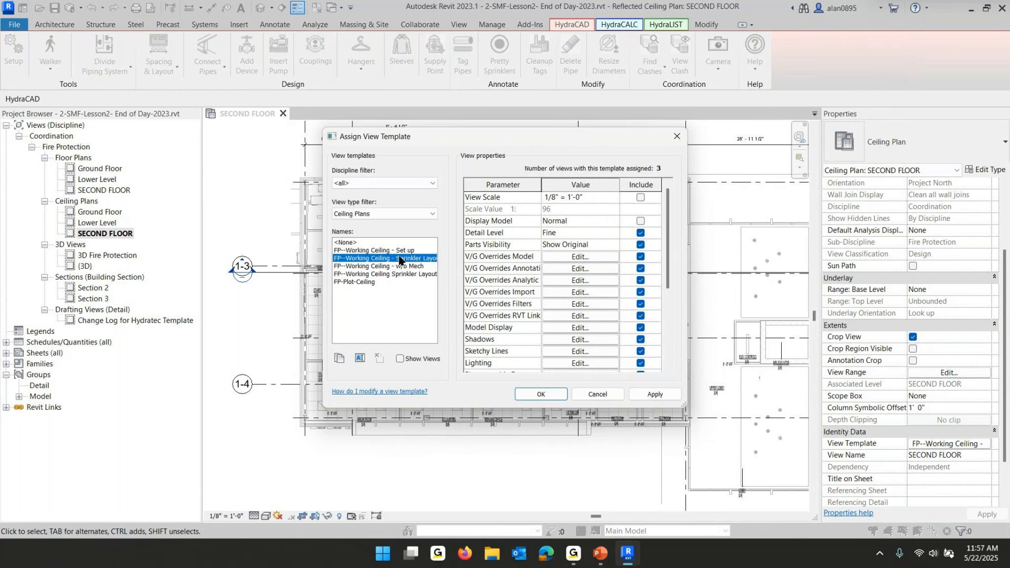
click(597, 394)
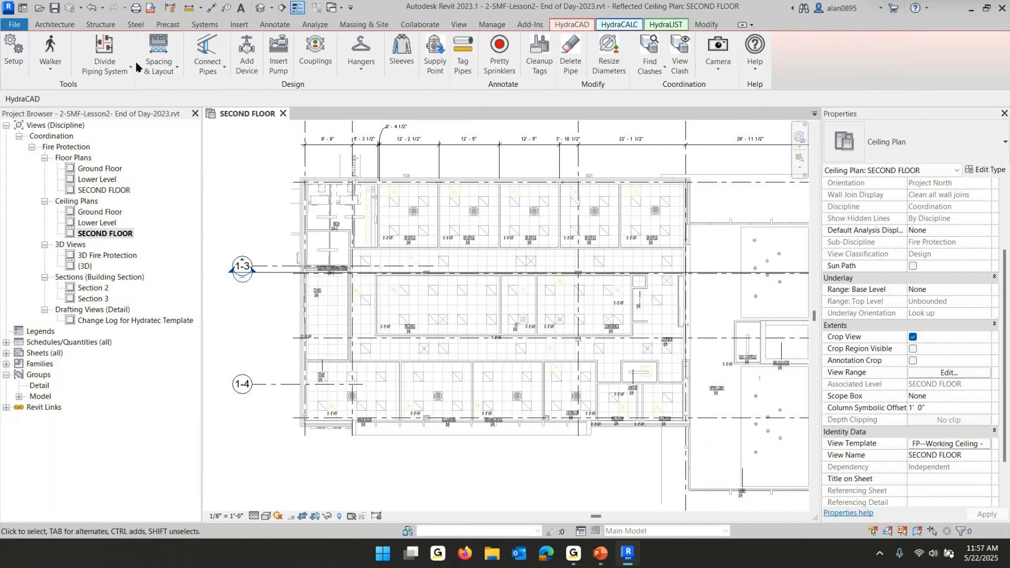
click(492, 25)
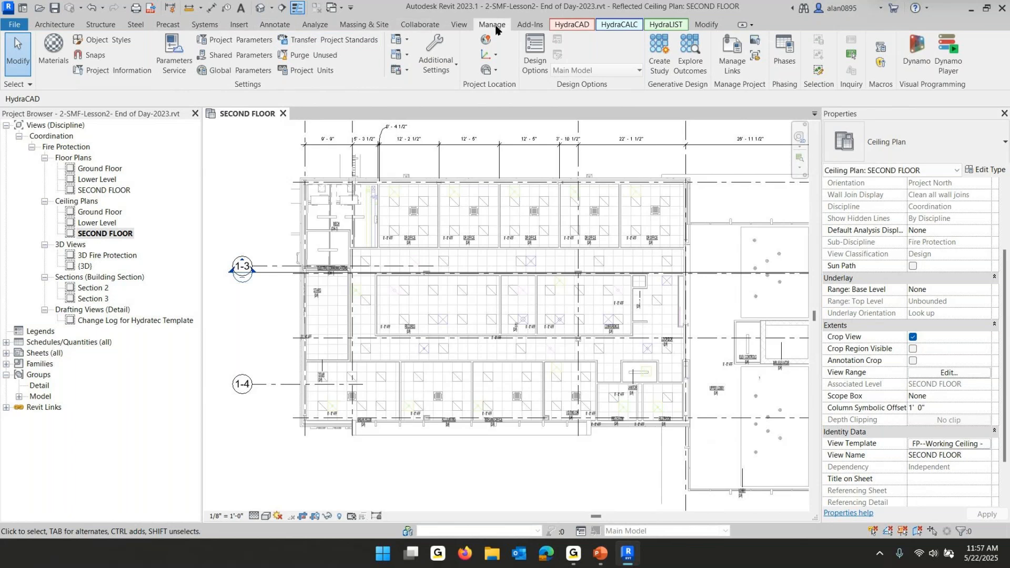
click(459, 25)
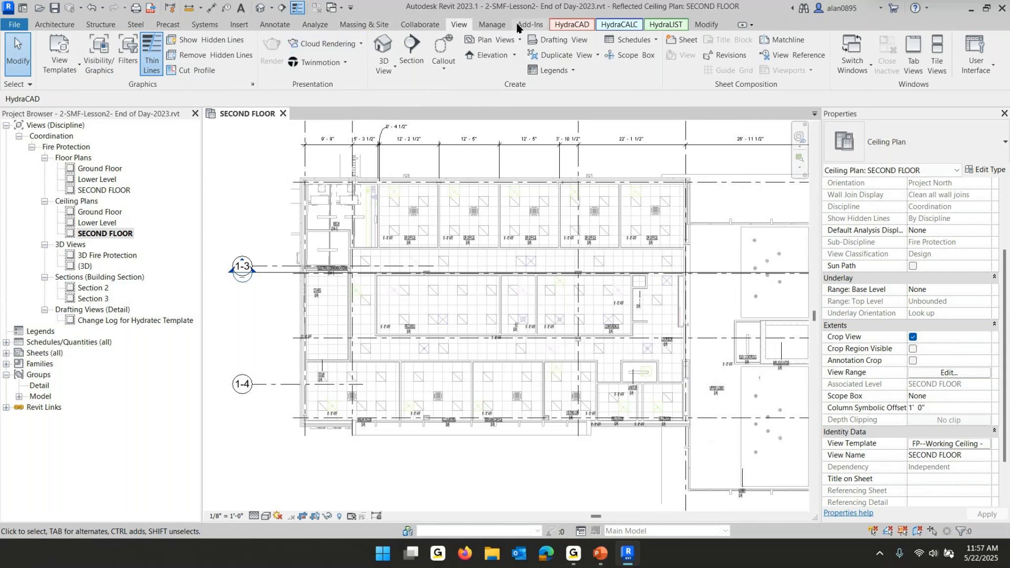
click(499, 26)
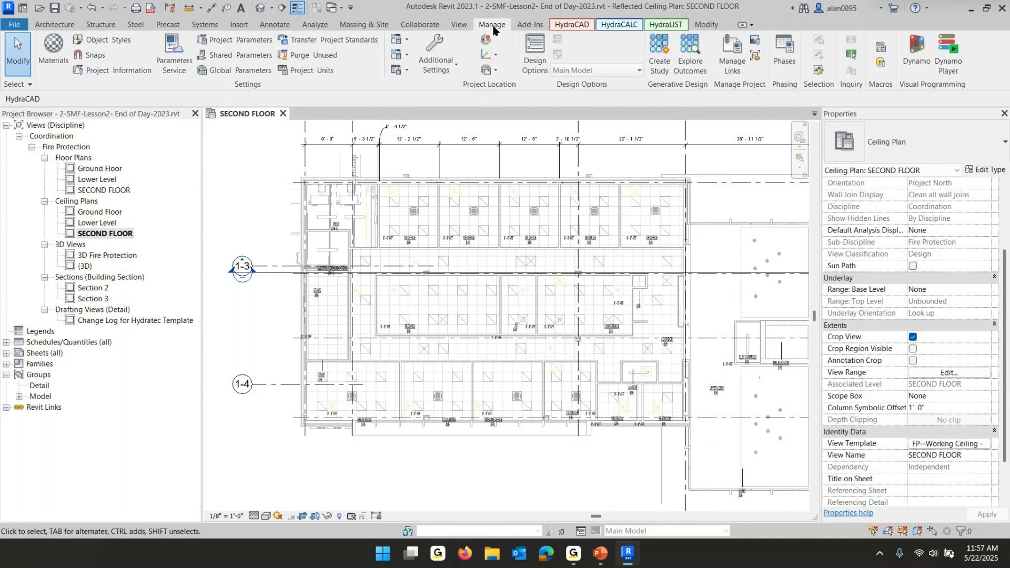
click(459, 27)
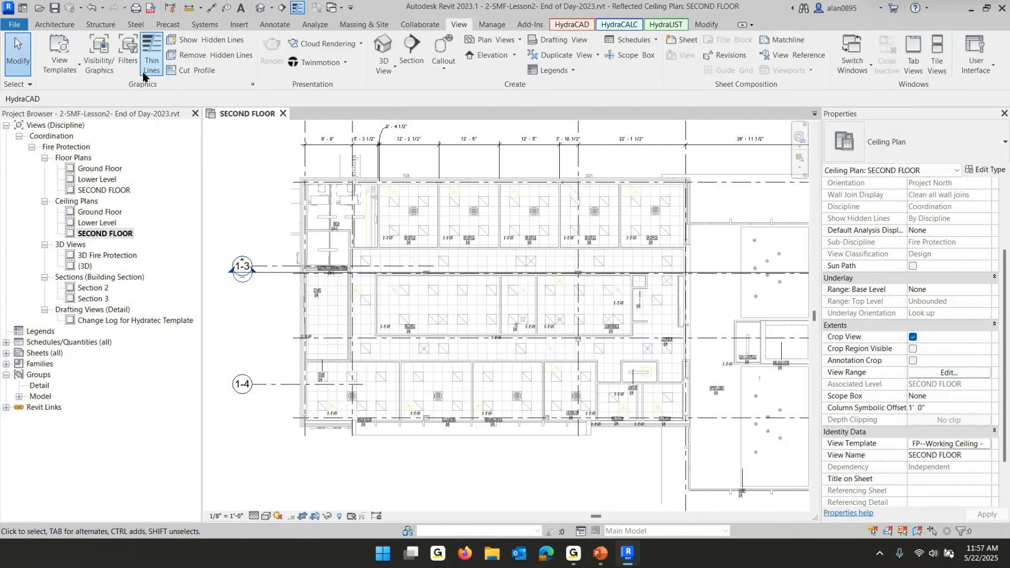
Open the View Templates manager and select the FP--Working Ceiling - Sprinkler Layout template
click(62, 71)
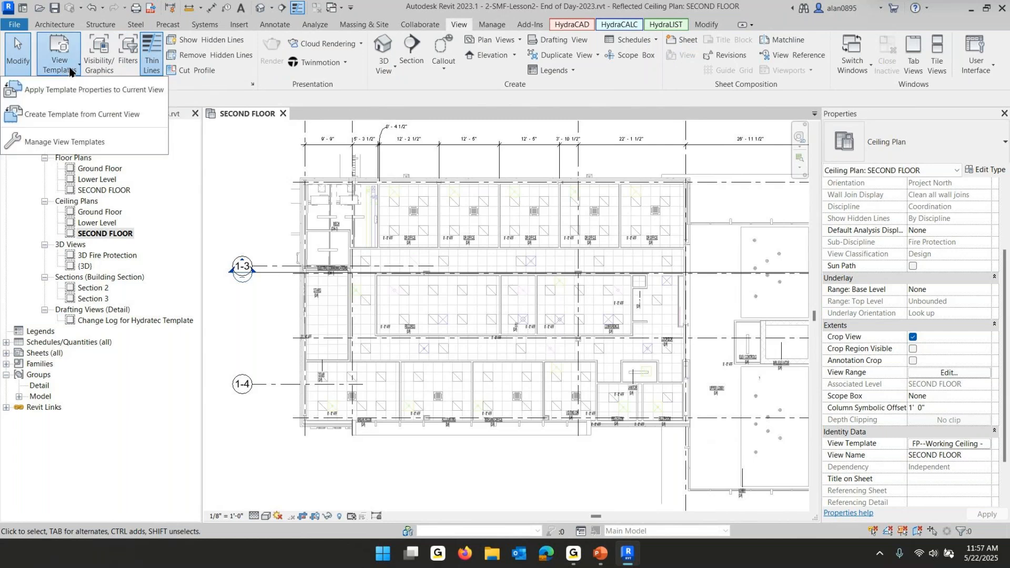
click(49, 142)
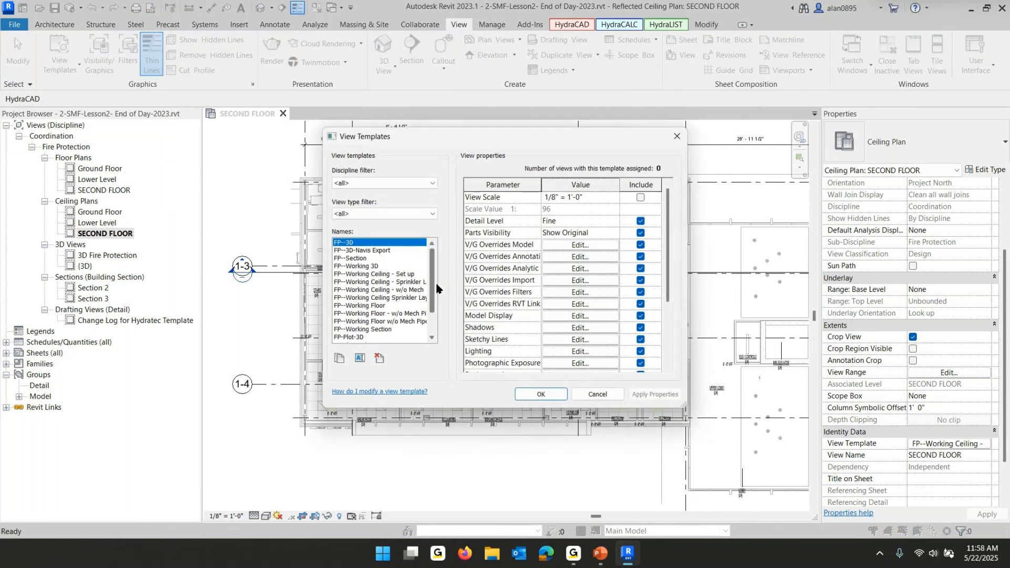
scroll(375, 266, down, 3)
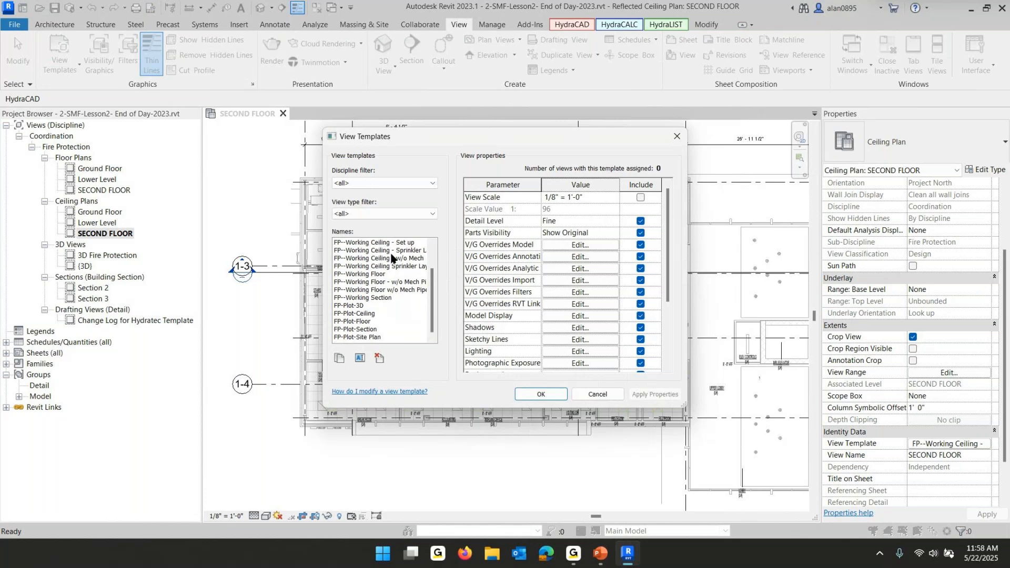
click(394, 251)
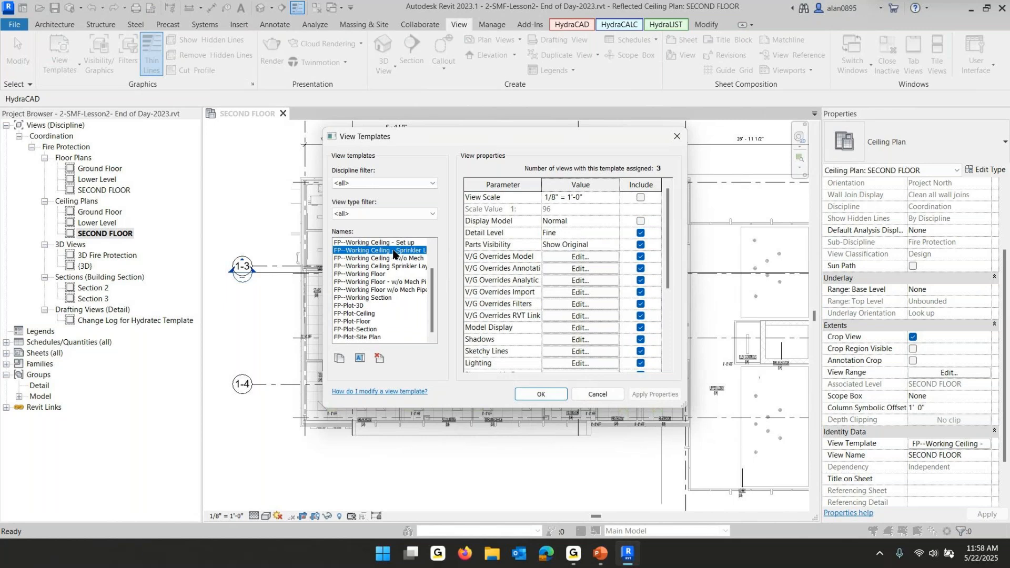
drag(683, 407, 951, 443)
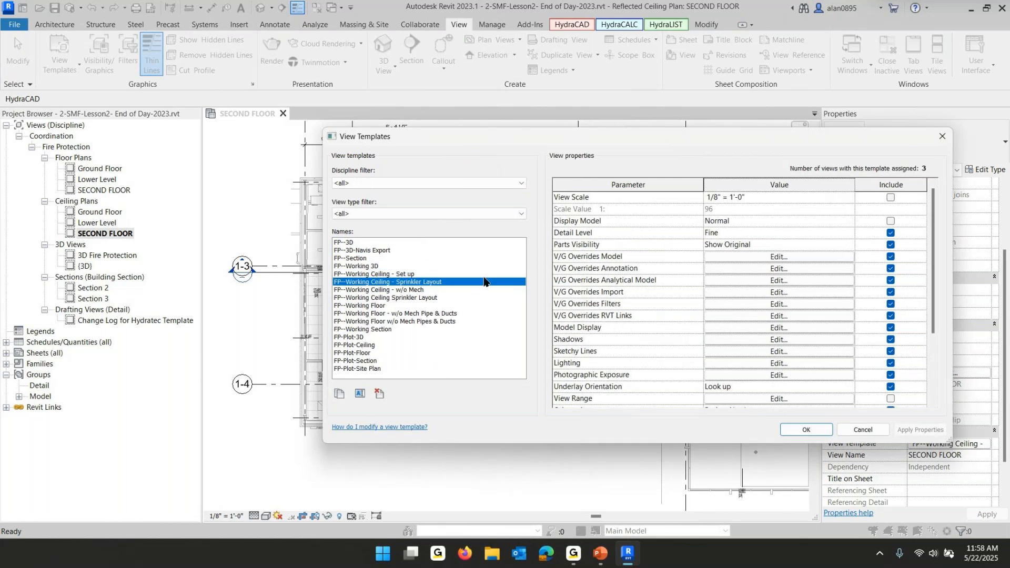
Examine the model category visibility overrides of the FP--Working Ceiling Sprinkler Layout template, then close the View Templates manager without changes
click(399, 298)
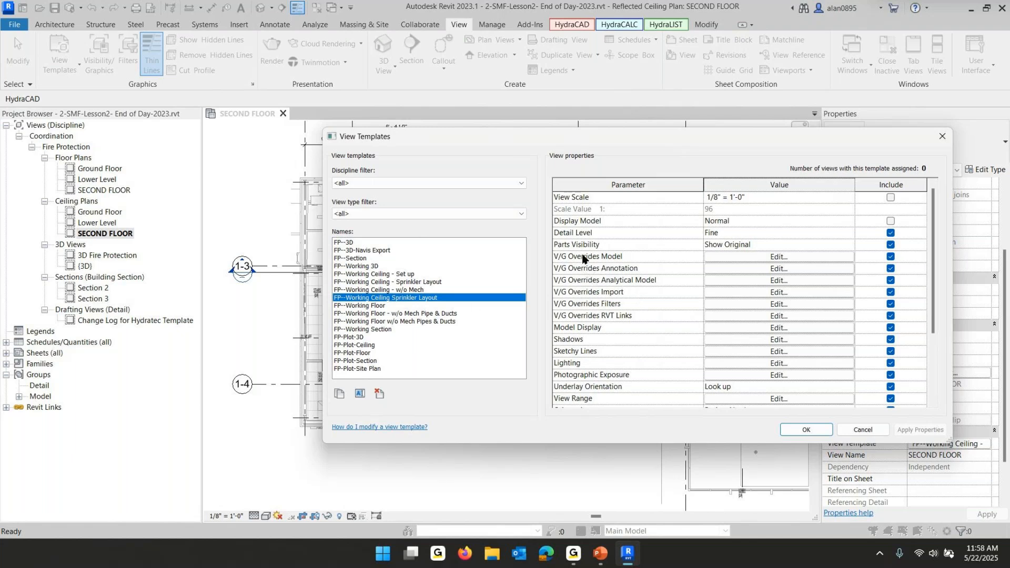
click(761, 257)
scroll(390, 297, down, 5)
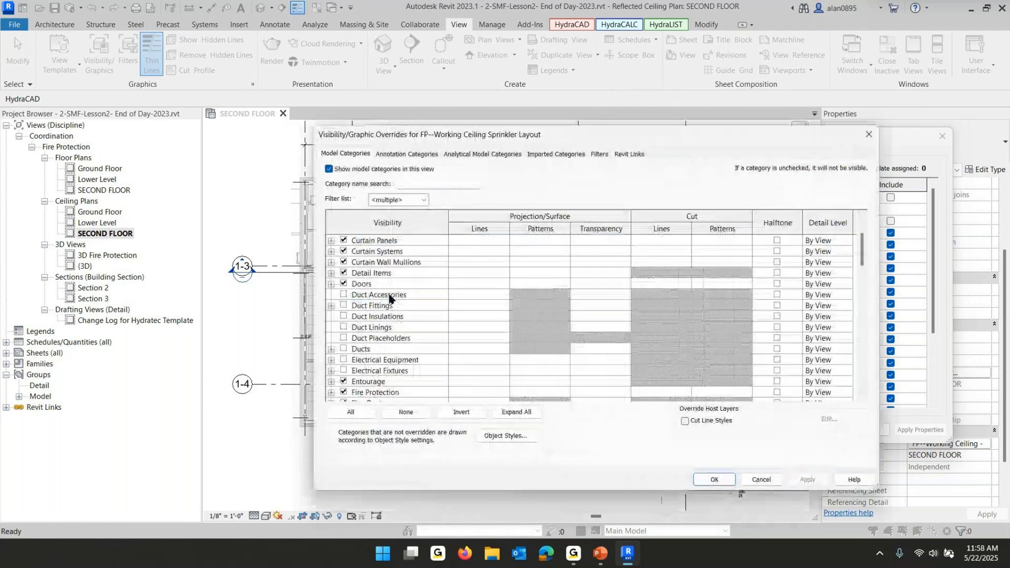
scroll(392, 298, down, 6)
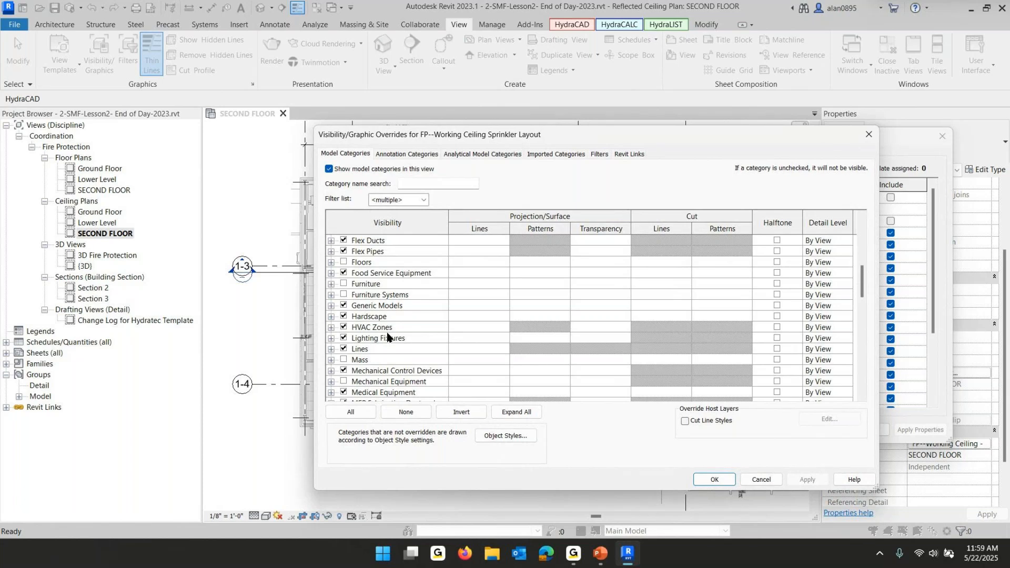
click(763, 481)
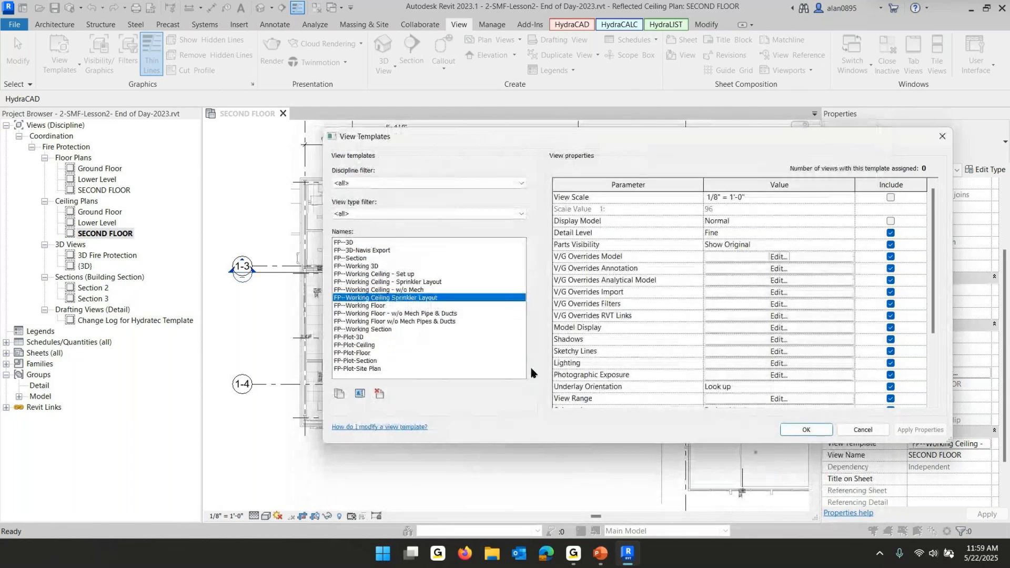
click(423, 283)
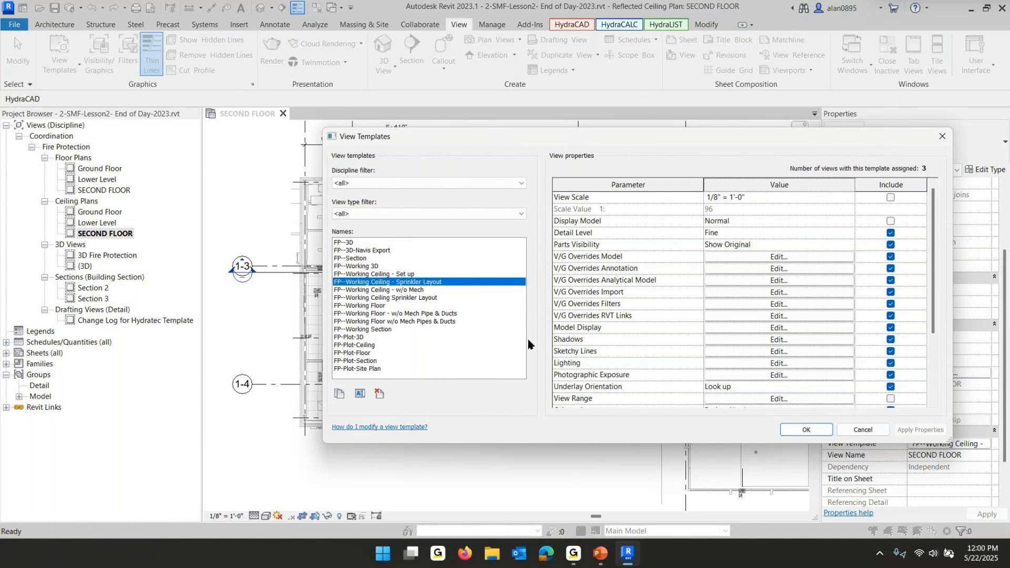
click(864, 434)
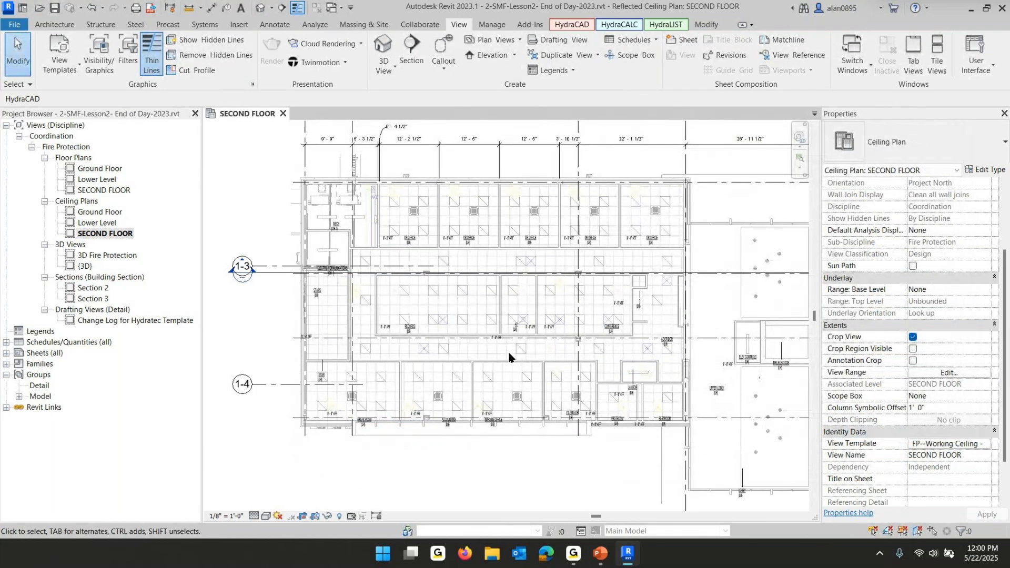
Switch to the PowerPoint slide show to review the Lesson 1 copy-piping slide, then return to Revit
scroll(435, 233, up, 3)
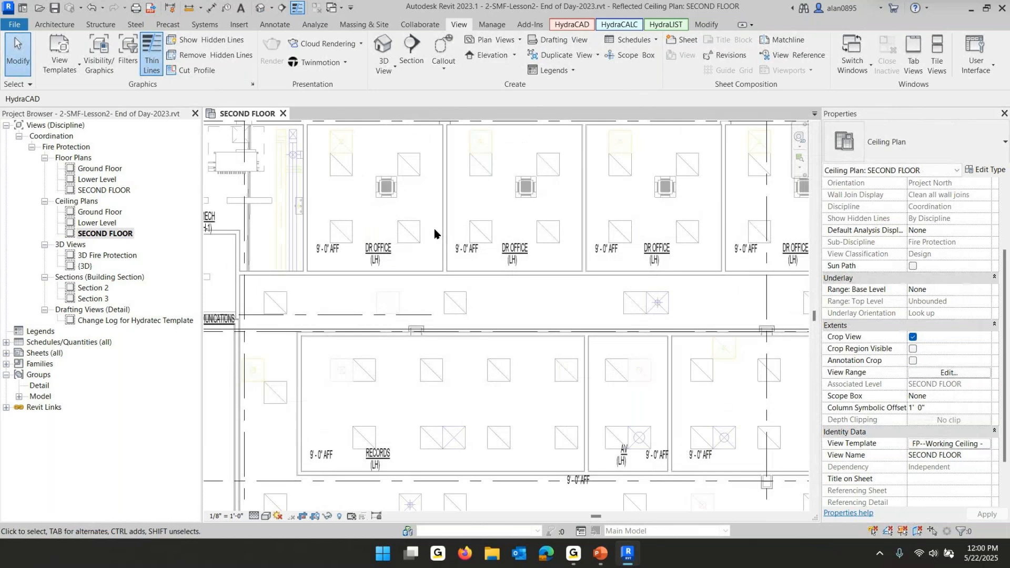
scroll(435, 233, down, 2)
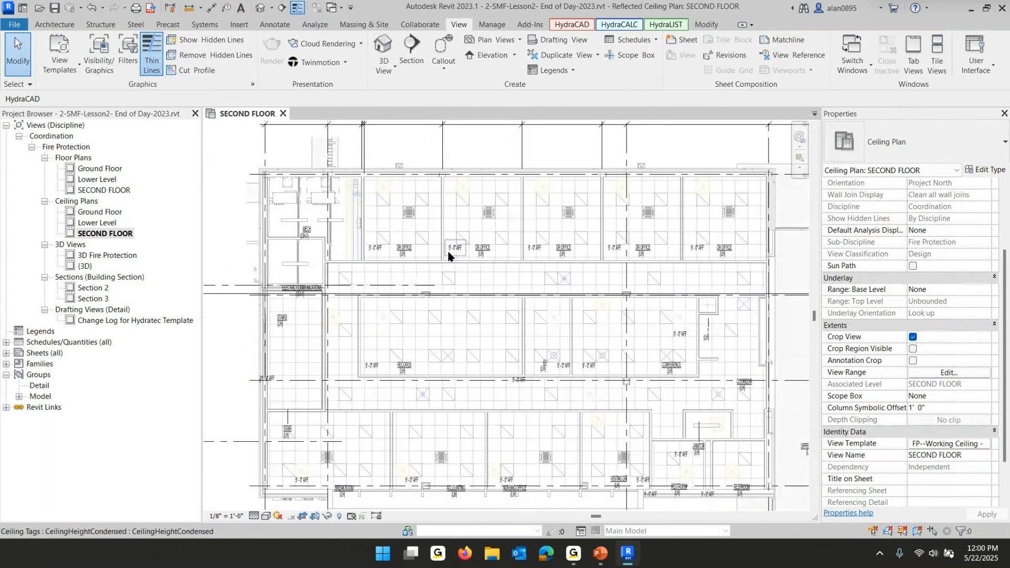
click(602, 554)
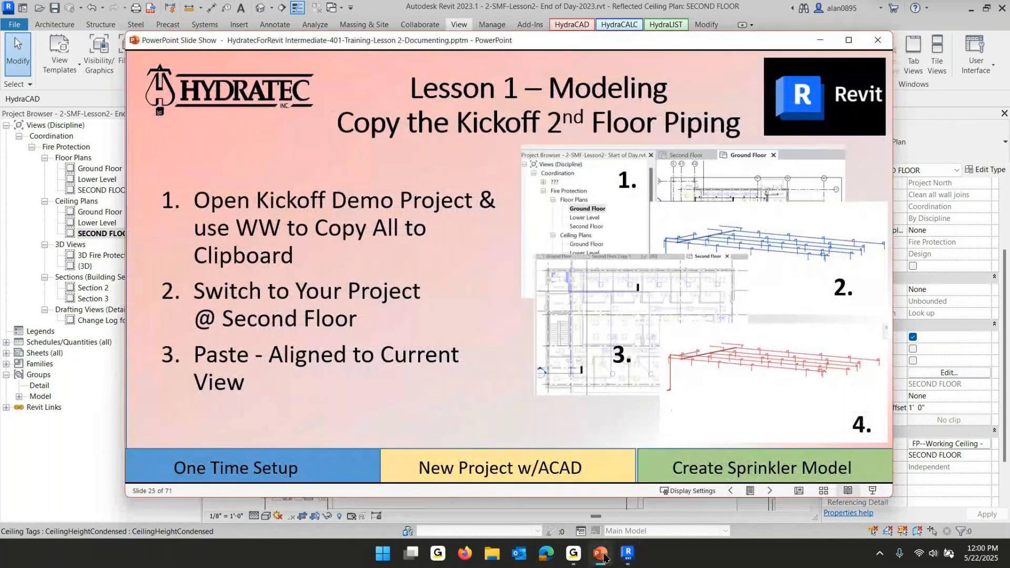
click(602, 554)
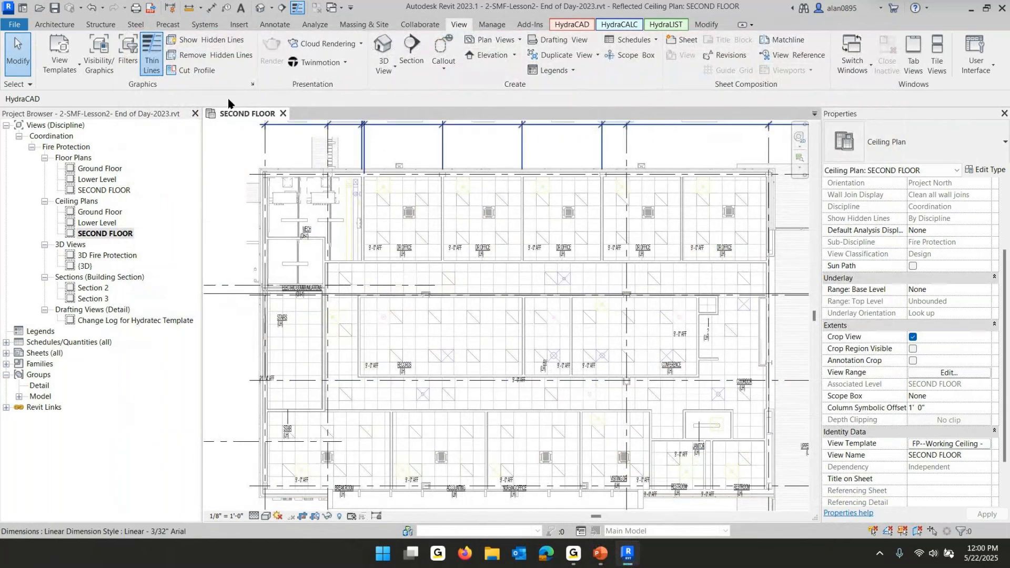
Open the 0-Kick-Off-Demo.rvt project from the Revit On-Line INTERMEDIATE Training folder
click(13, 28)
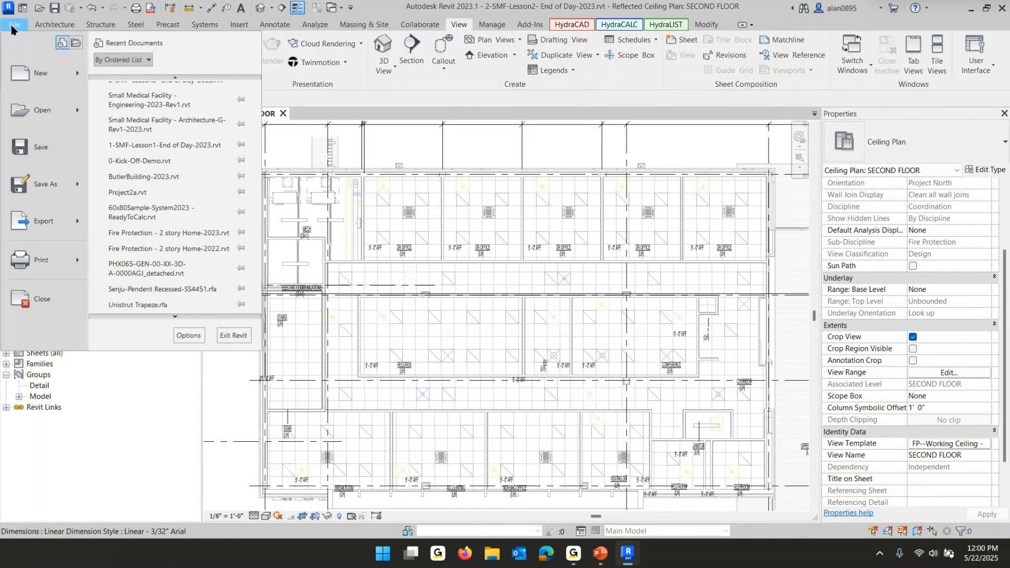
click(32, 109)
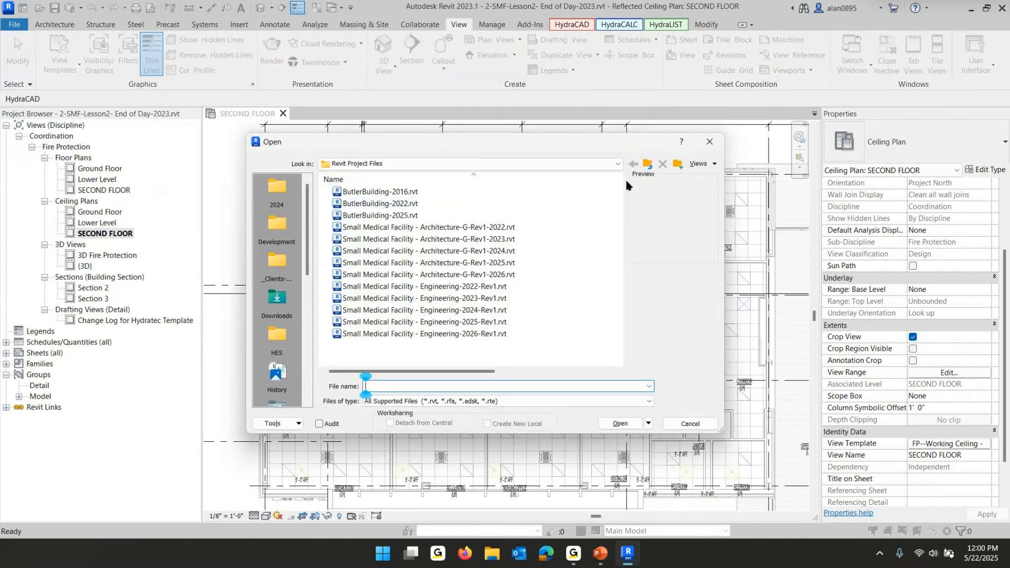
click(648, 163)
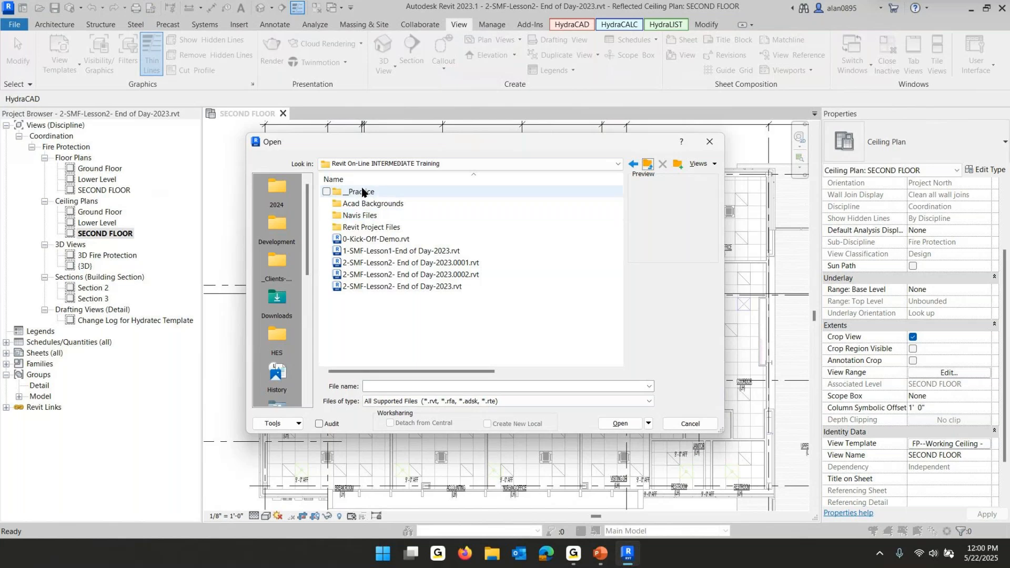
click(526, 166)
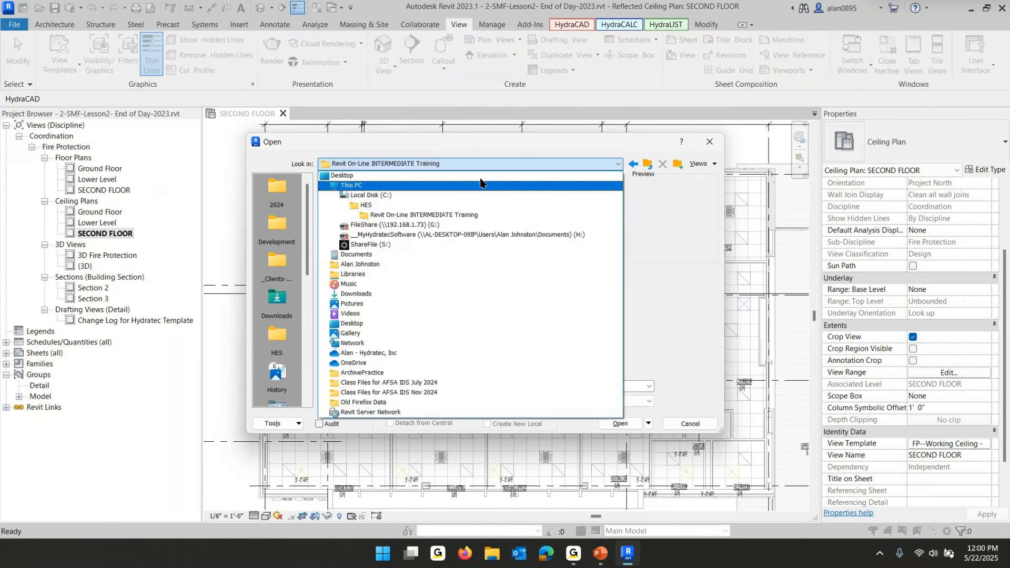
click(393, 217)
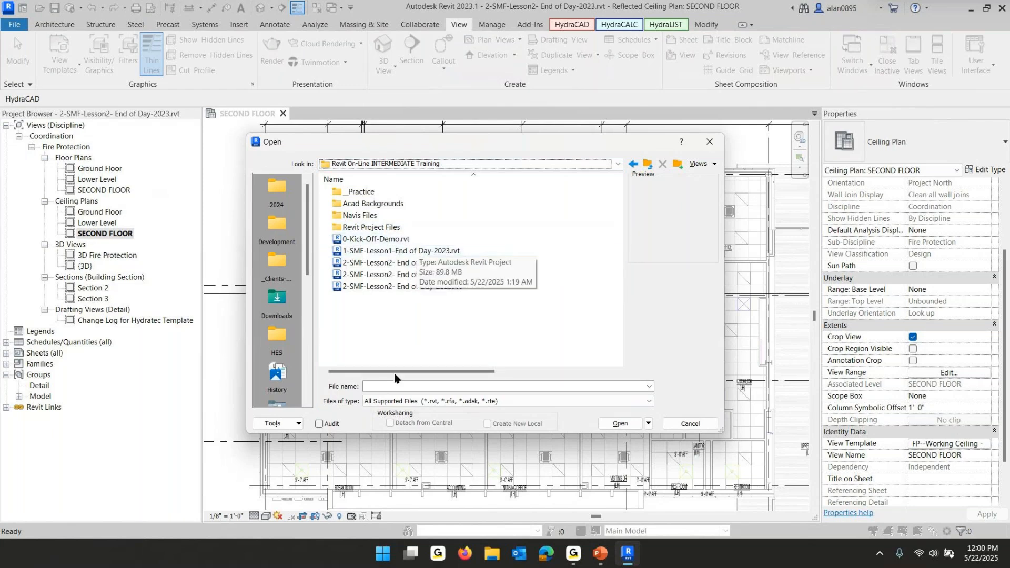
click(386, 239)
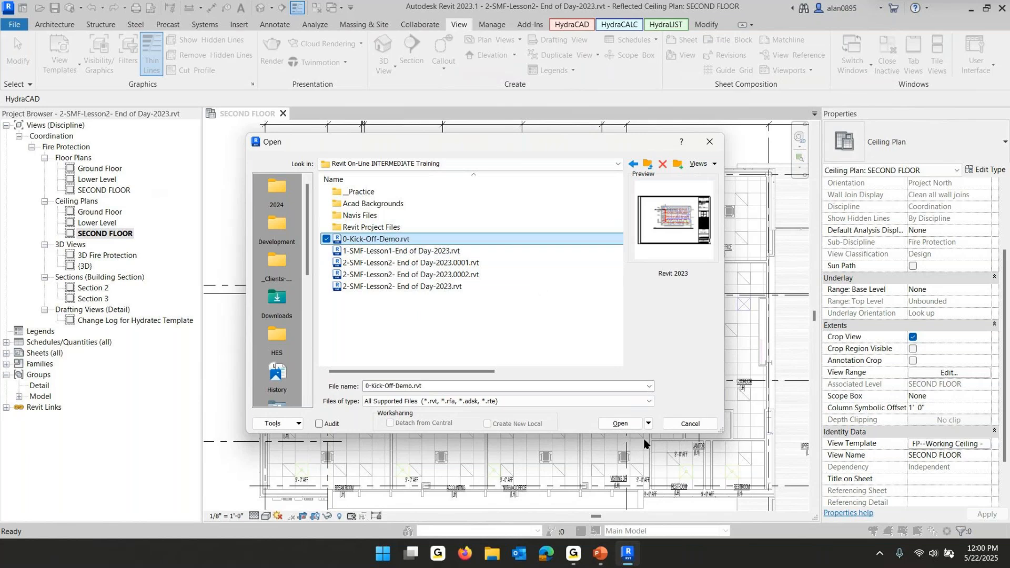
click(614, 424)
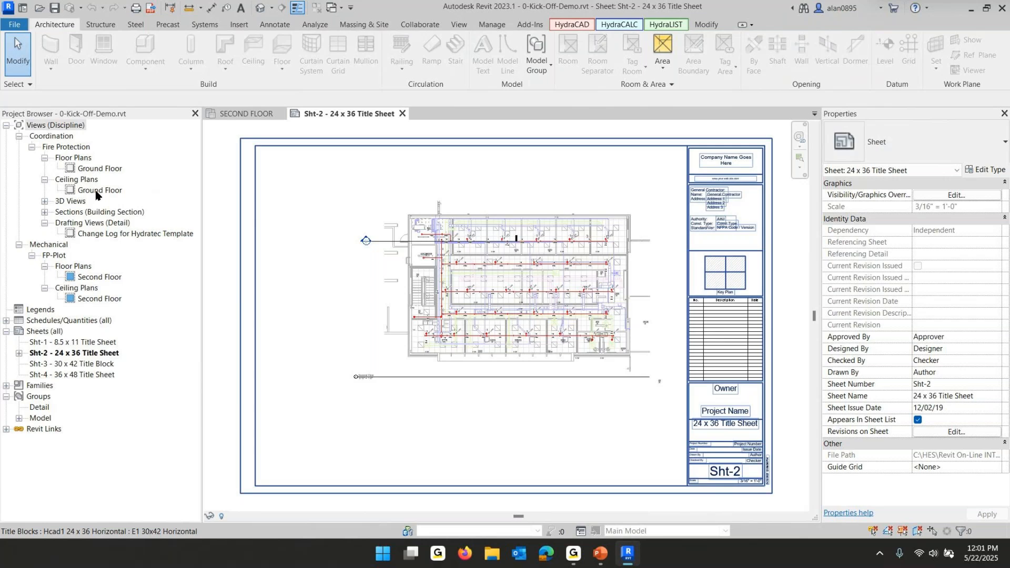
Open the kick-off project's Fire Protection Ground Floor plan and inspect its piping
double_click(88, 169)
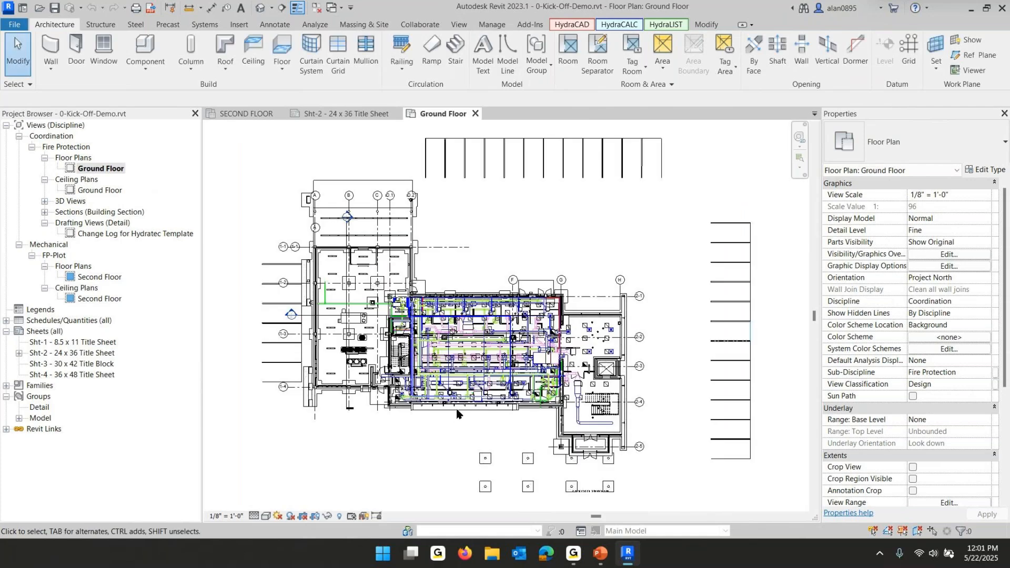
scroll(455, 416, up, 4)
scroll(486, 358, up, 2)
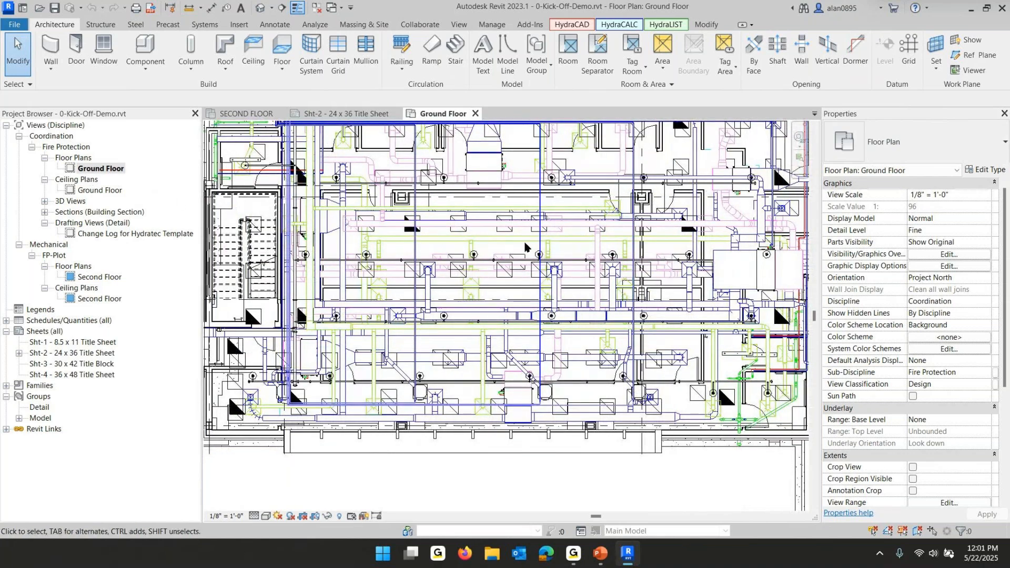
scroll(528, 248, down, 1)
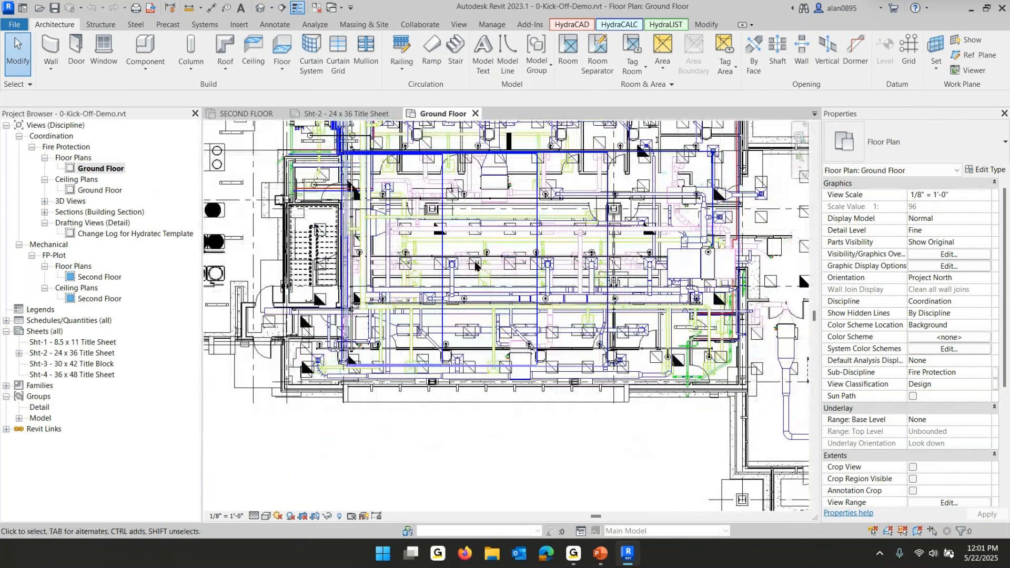
scroll(479, 260, up, 2)
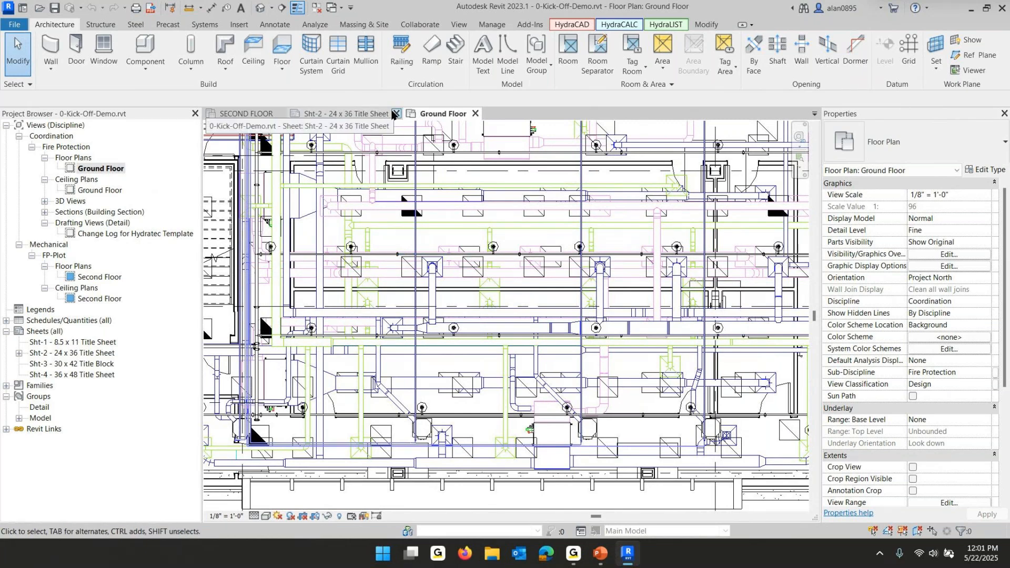
Compare the open project views and open the FP-Plot Second Floor plan of the kick-off project
click(235, 114)
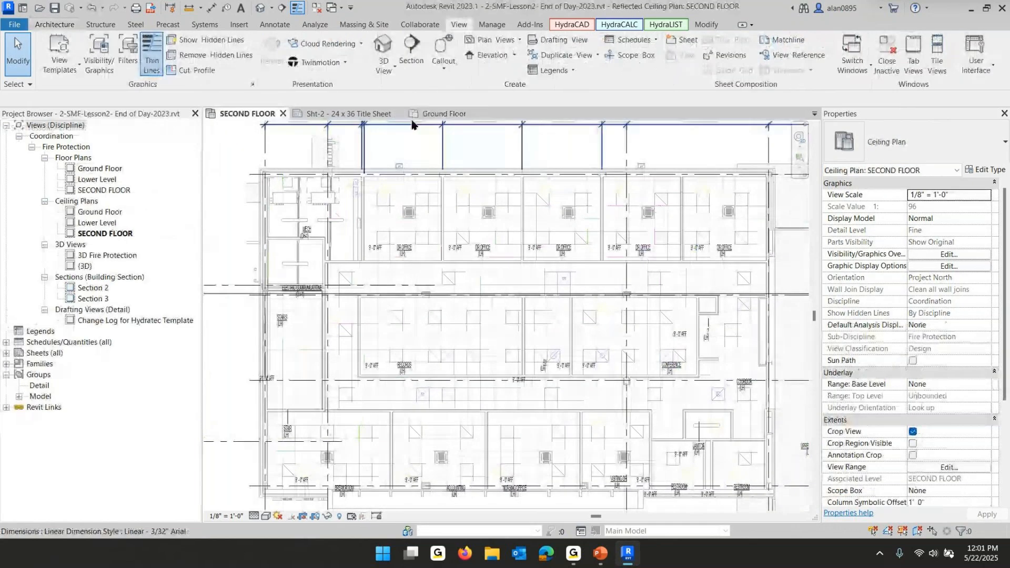
click(435, 113)
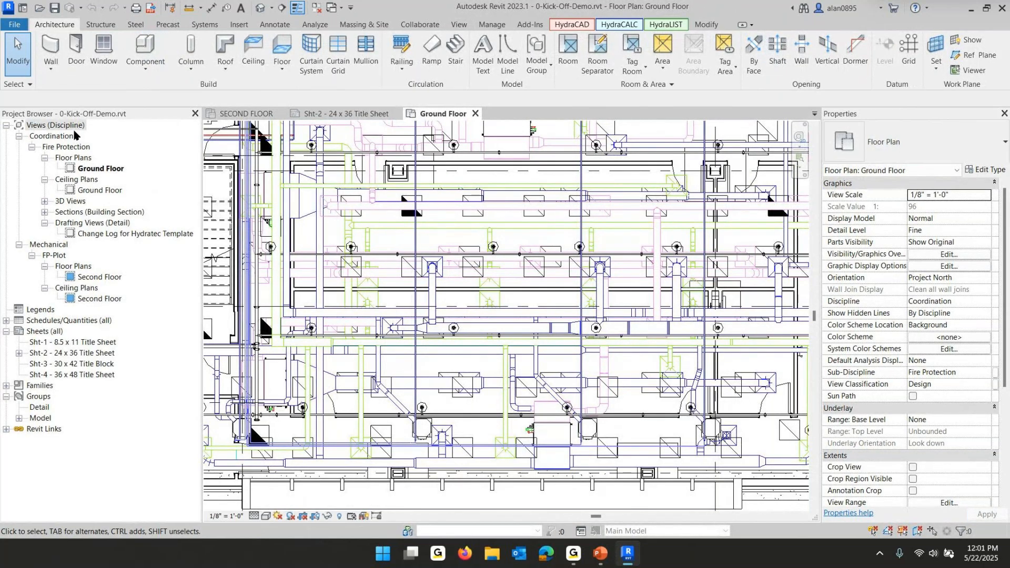
double_click(83, 278)
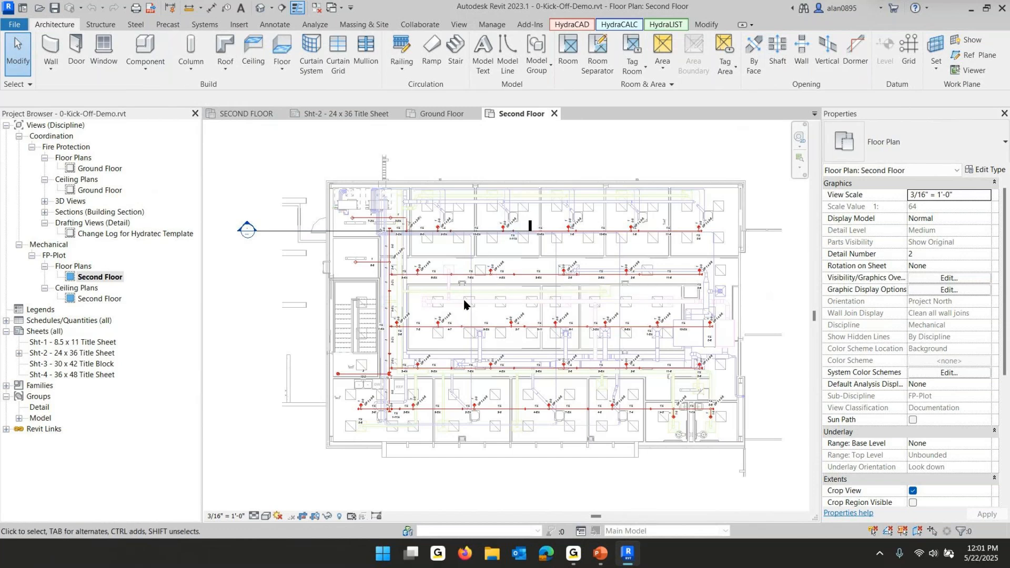
double_click(89, 168)
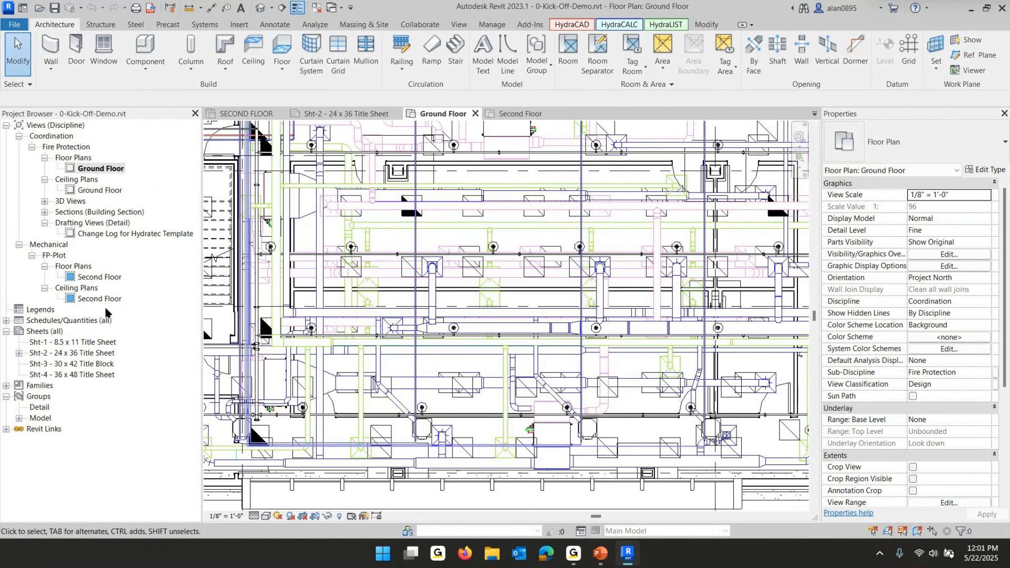
double_click(83, 279)
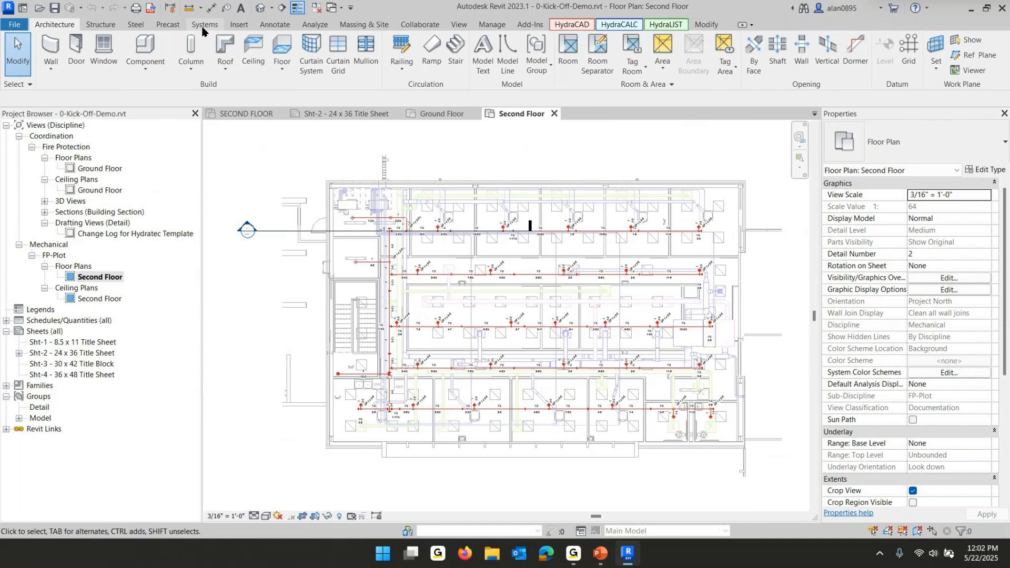
Select the connected second floor fire protection piping network with the HydraCAD Walker tool
click(562, 25)
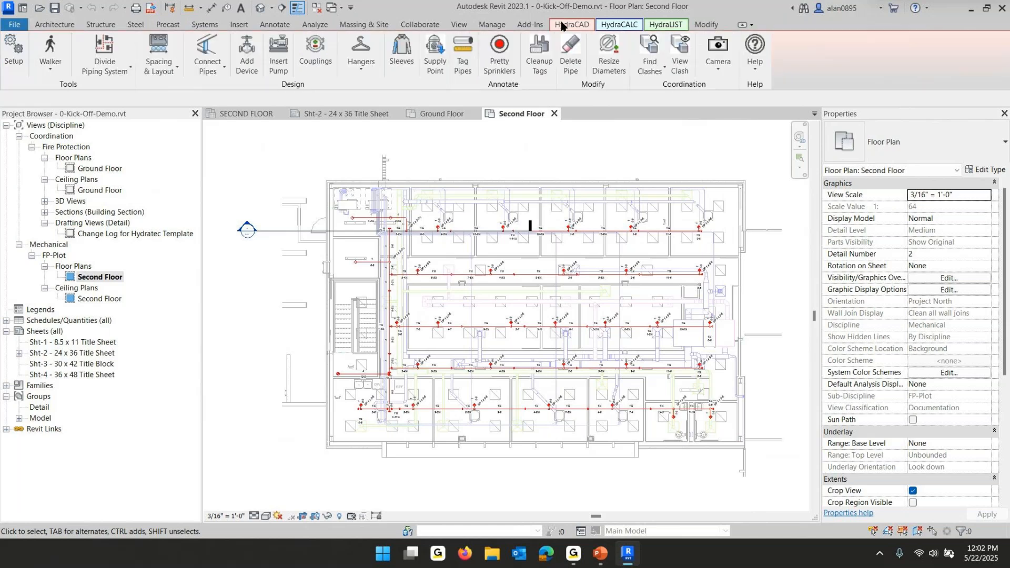
click(50, 53)
scroll(391, 302, up, 4)
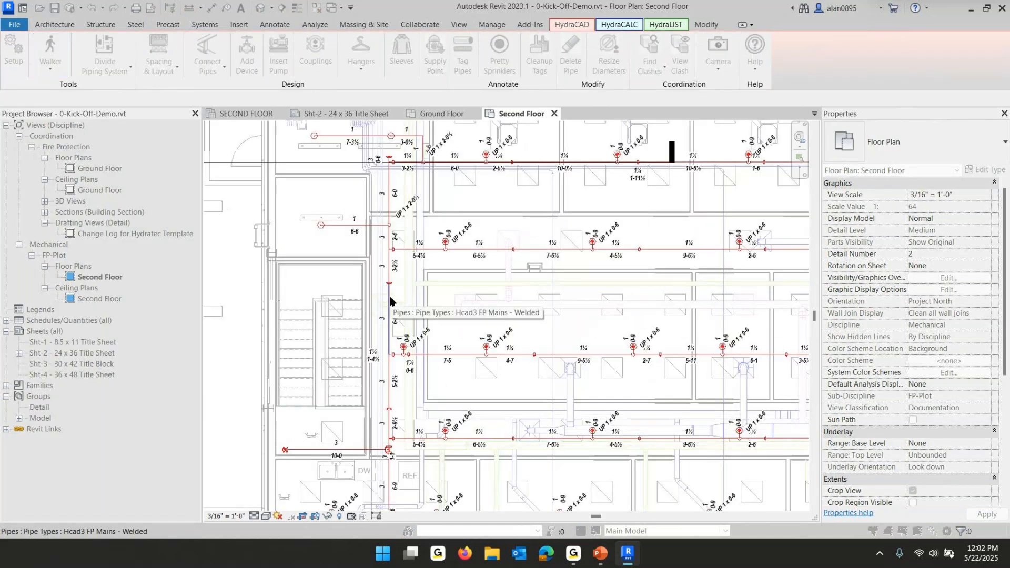
click(391, 297)
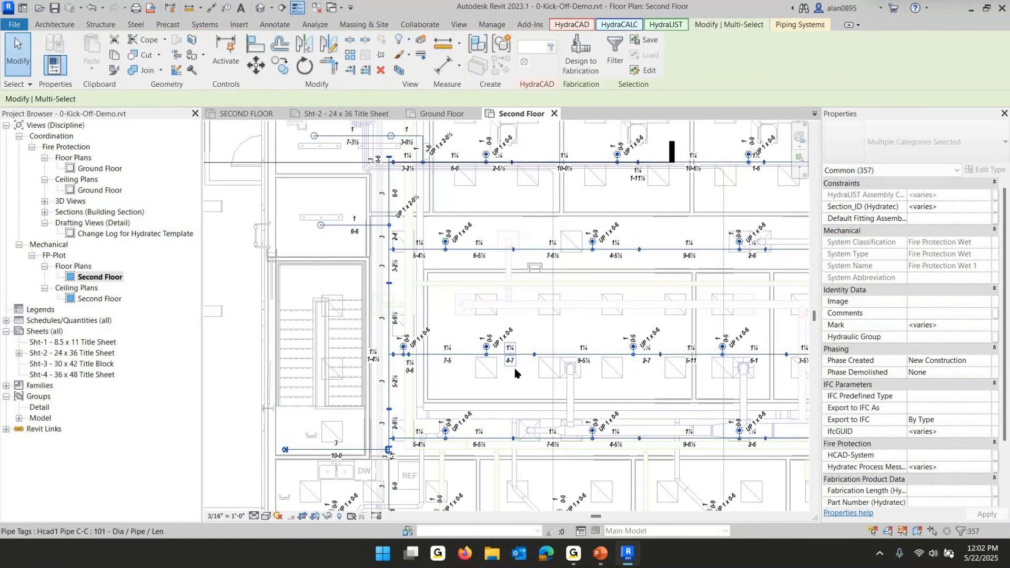
Open a section-boxed 3D view of the selected piping and inspect the riser connection
scroll(516, 373, down, 3)
scroll(515, 373, down, 2)
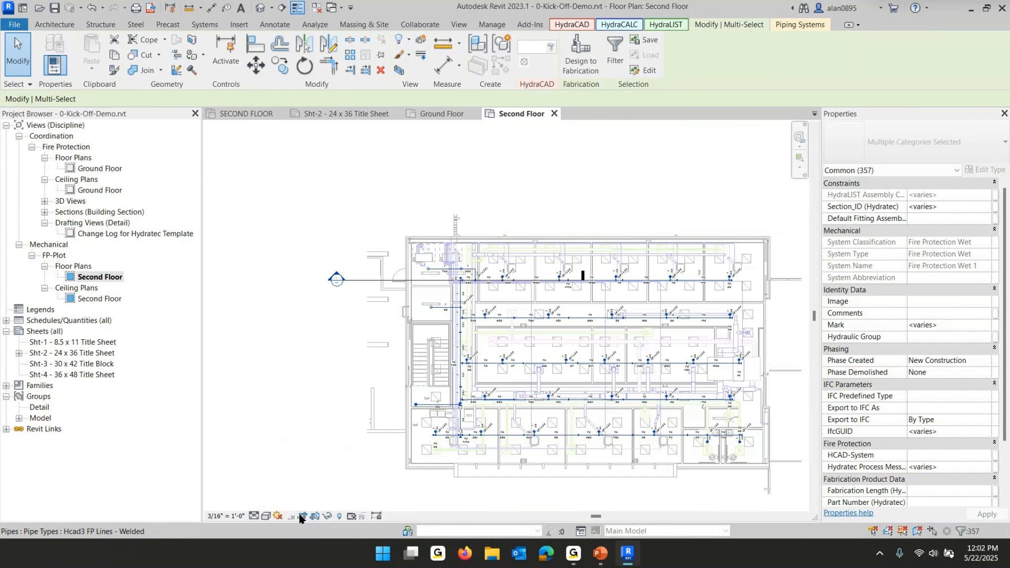
scroll(387, 430, up, 1)
scroll(454, 416, up, 4)
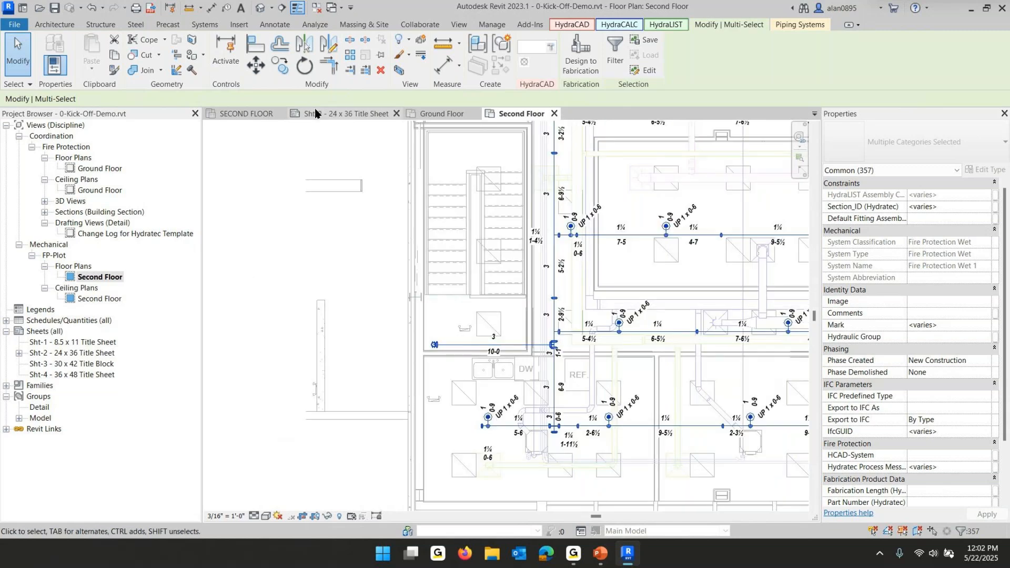
click(399, 70)
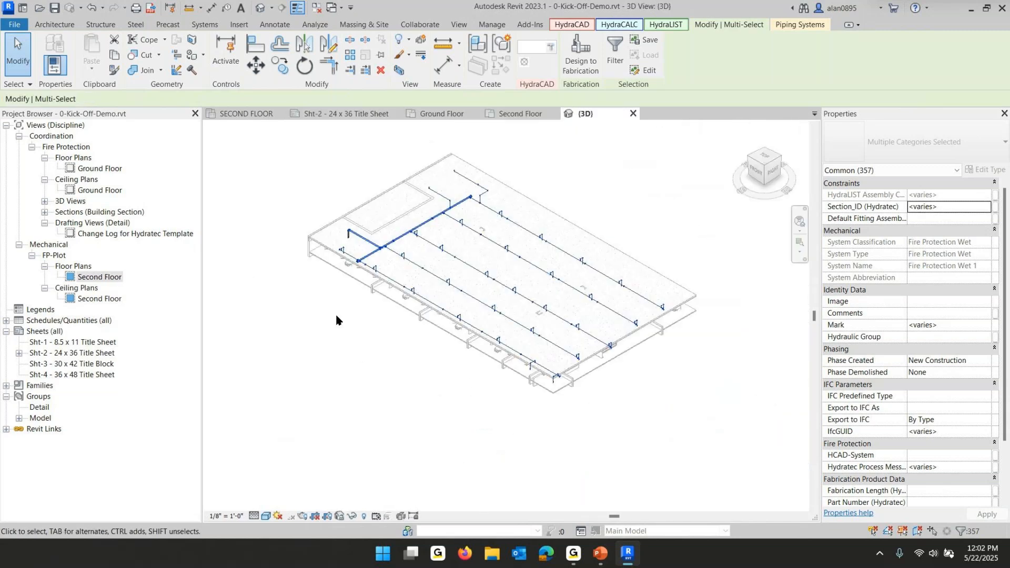
scroll(359, 348, up, 5)
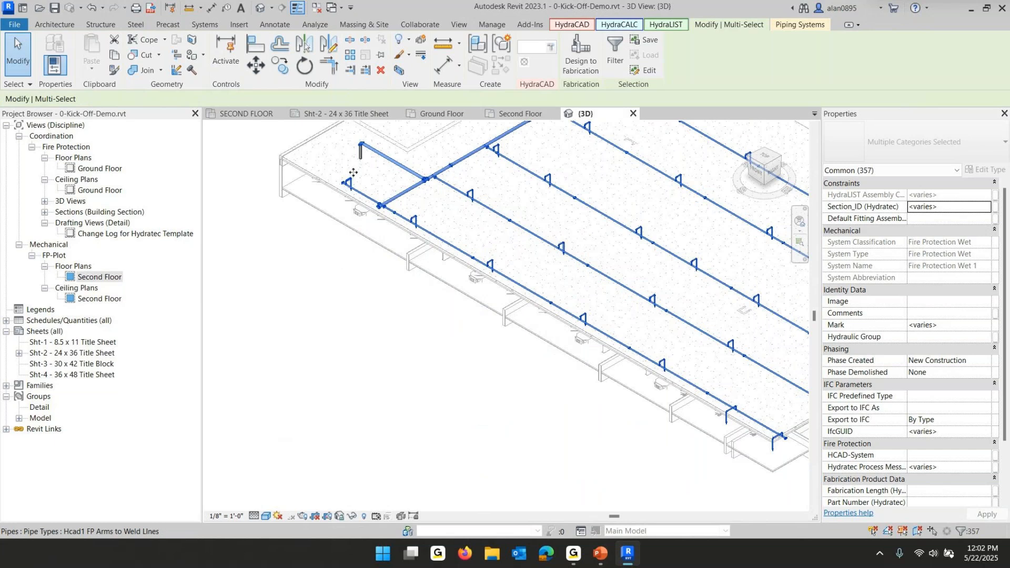
scroll(352, 169, up, 6)
middle_drag(383, 334, 383, 341)
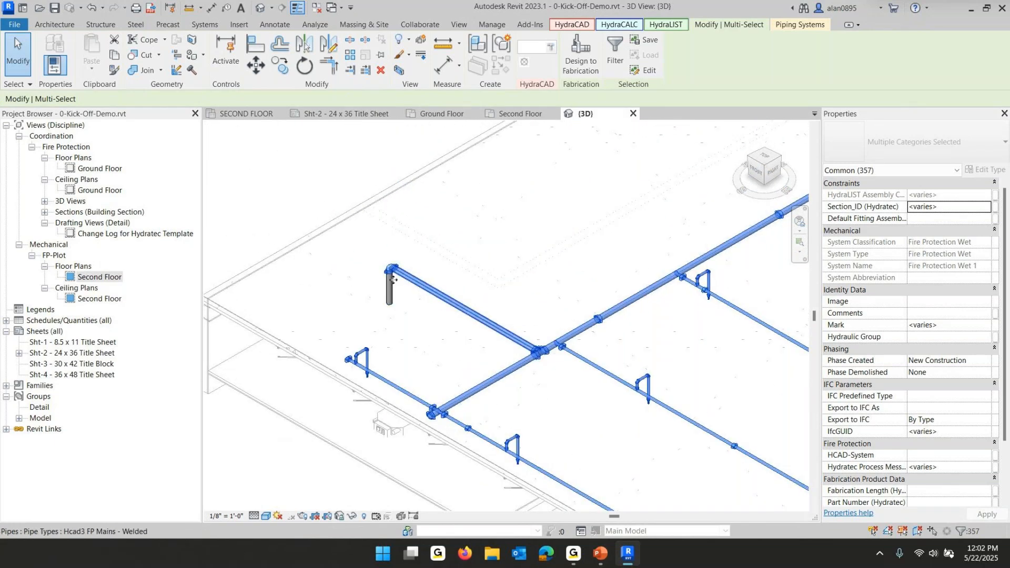
scroll(392, 271, up, 4)
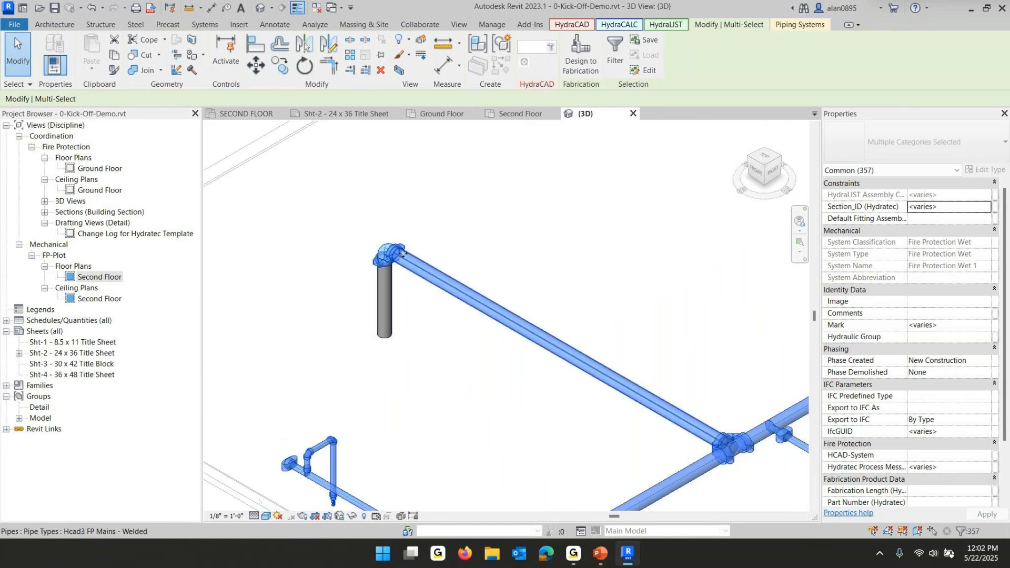
Rerun Walker in the 3D view to add the riser to the piping selection and section-box it
click(572, 25)
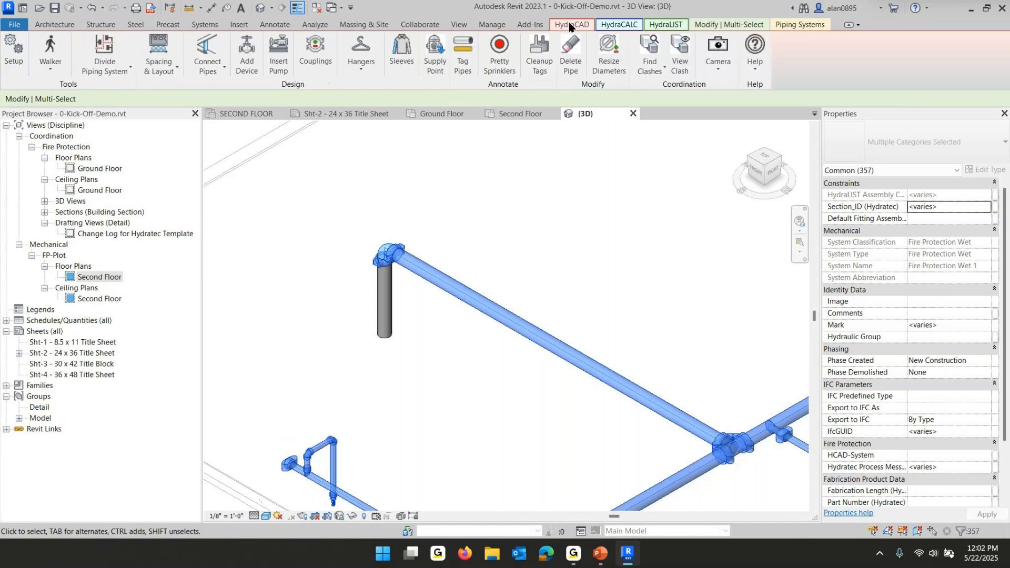
click(51, 50)
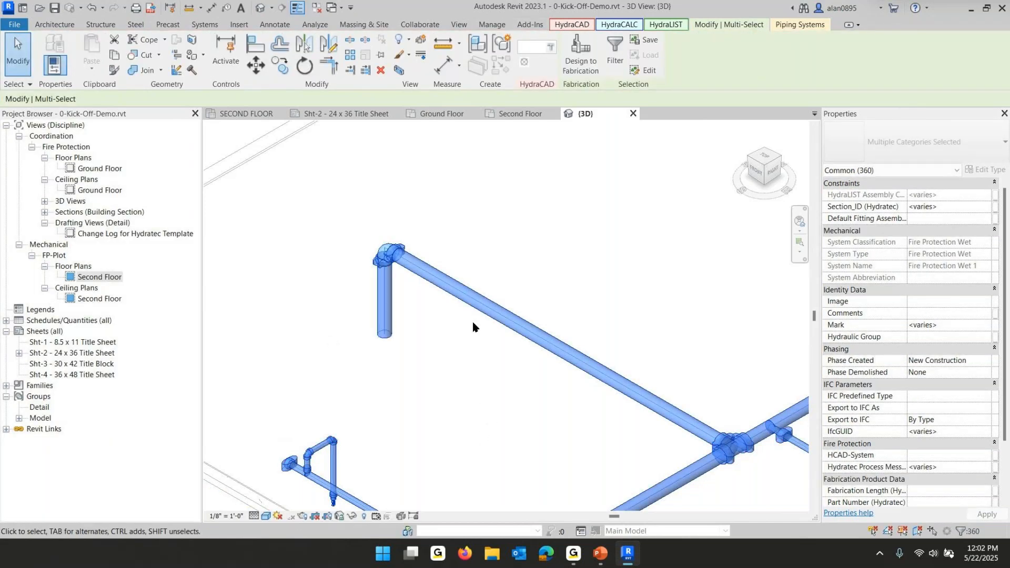
scroll(471, 328, down, 1)
scroll(469, 327, down, 4)
mouse_move(669, 283)
middle_down()
mouse_move(704, 323)
mouse_move(562, 315)
middle_up()
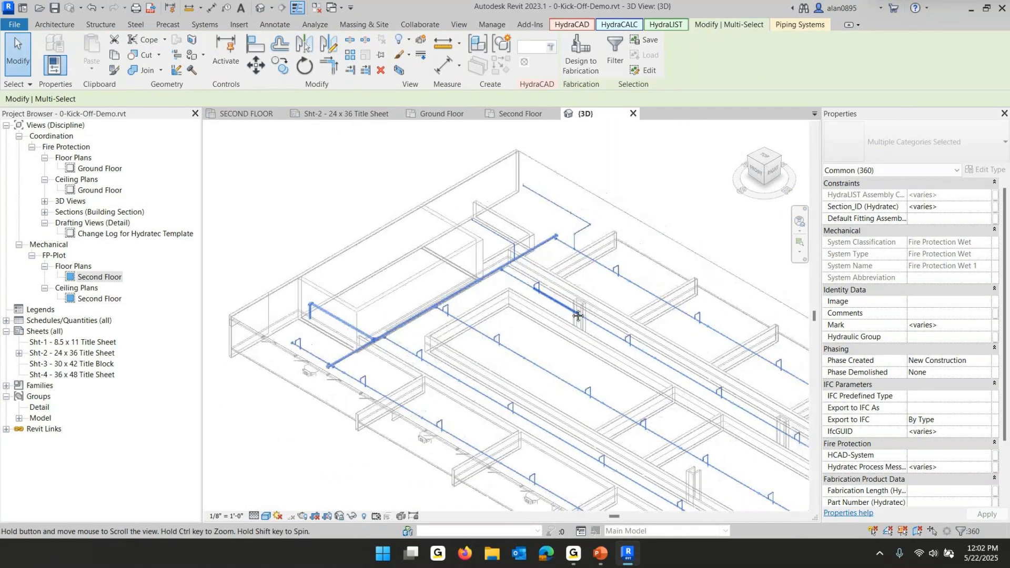
click(398, 70)
Copy the selected second floor piping to the clipboard
scroll(356, 281, up, 4)
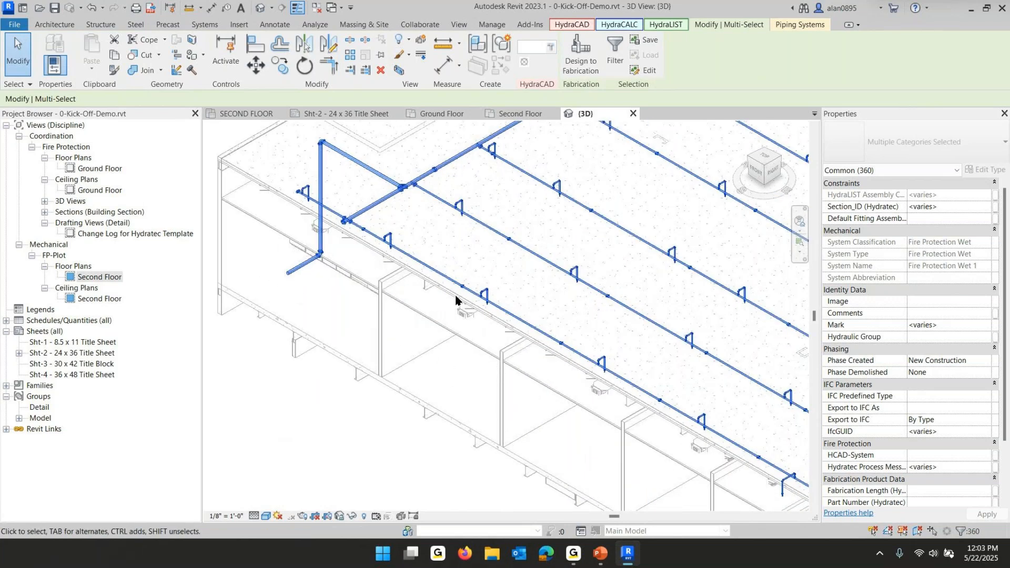
scroll(460, 309, down, 4)
scroll(458, 307, down, 2)
middle_drag(458, 307, 390, 371)
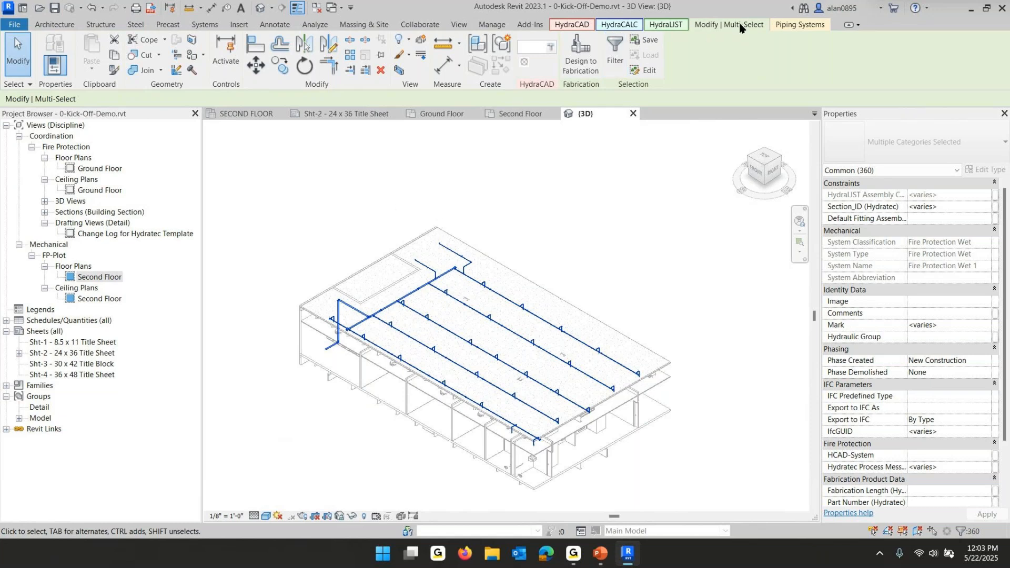
click(113, 55)
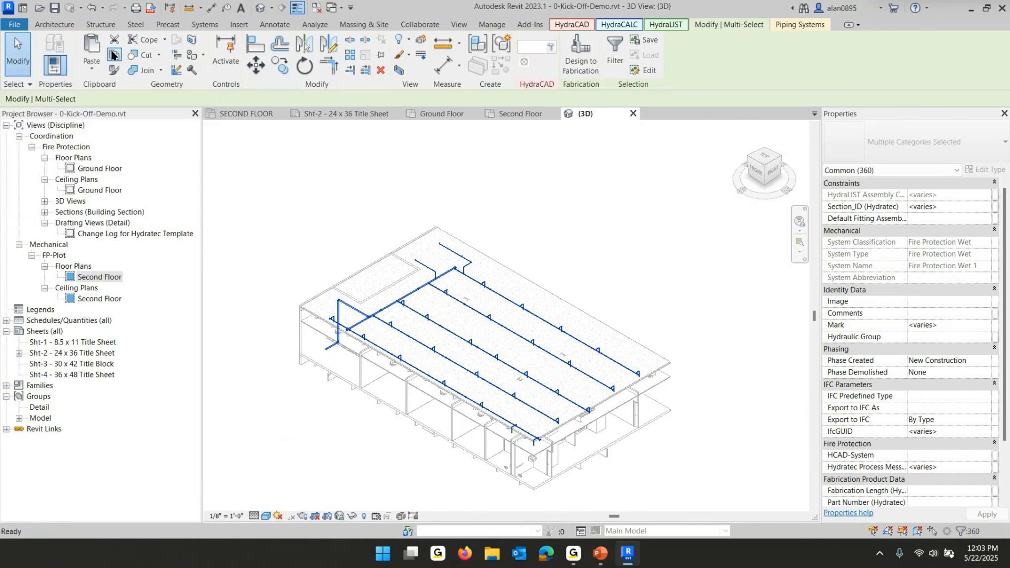
Paste the piping into the Lesson 2 project's SECOND FLOOR ceiling plan aligned to the current view
click(238, 116)
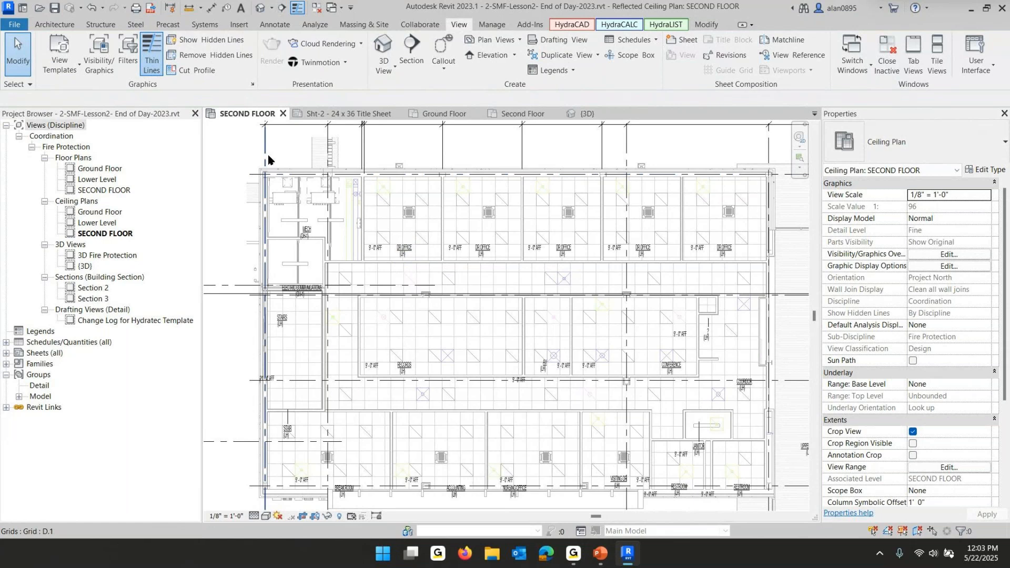
click(705, 24)
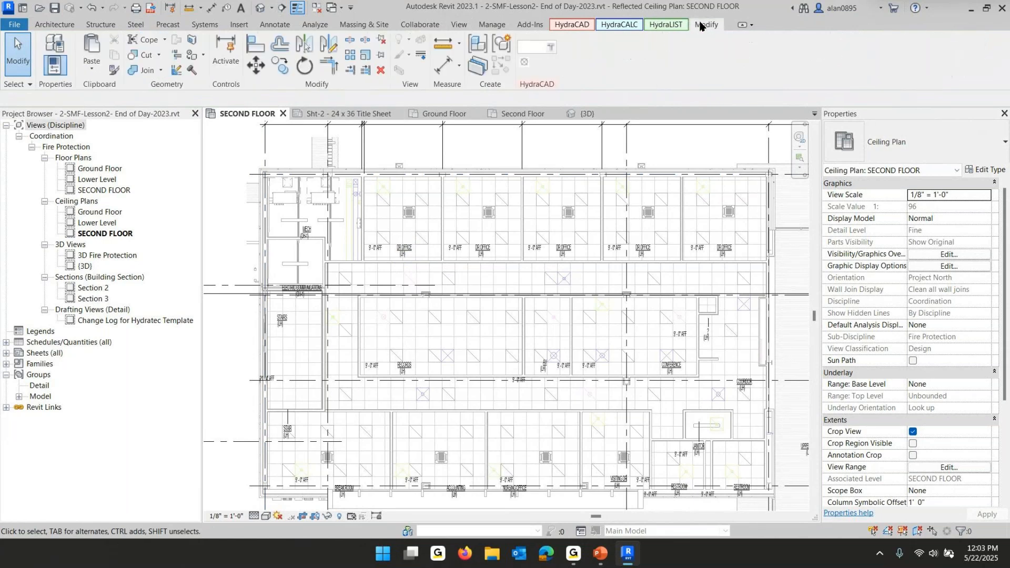
click(93, 69)
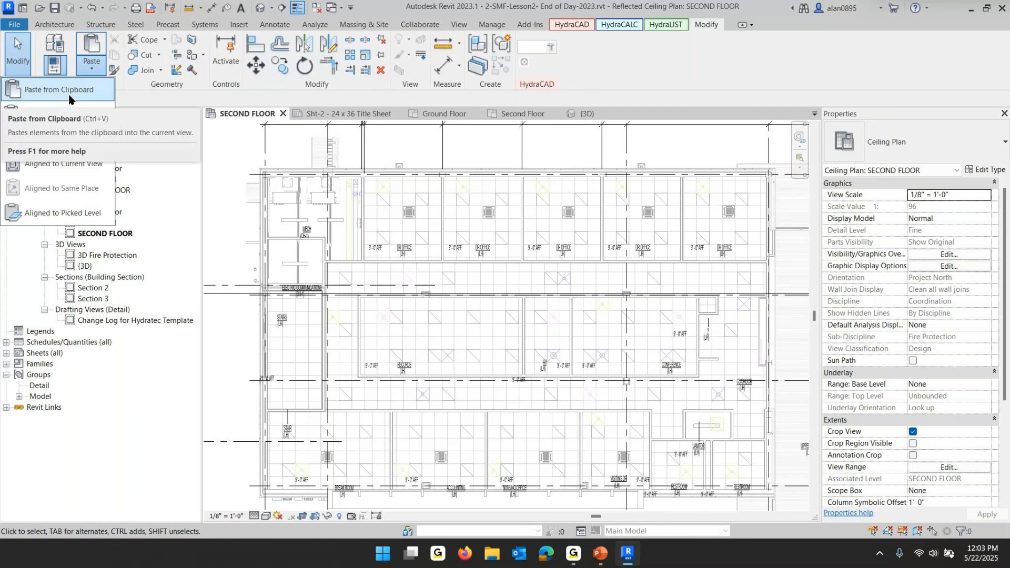
click(69, 165)
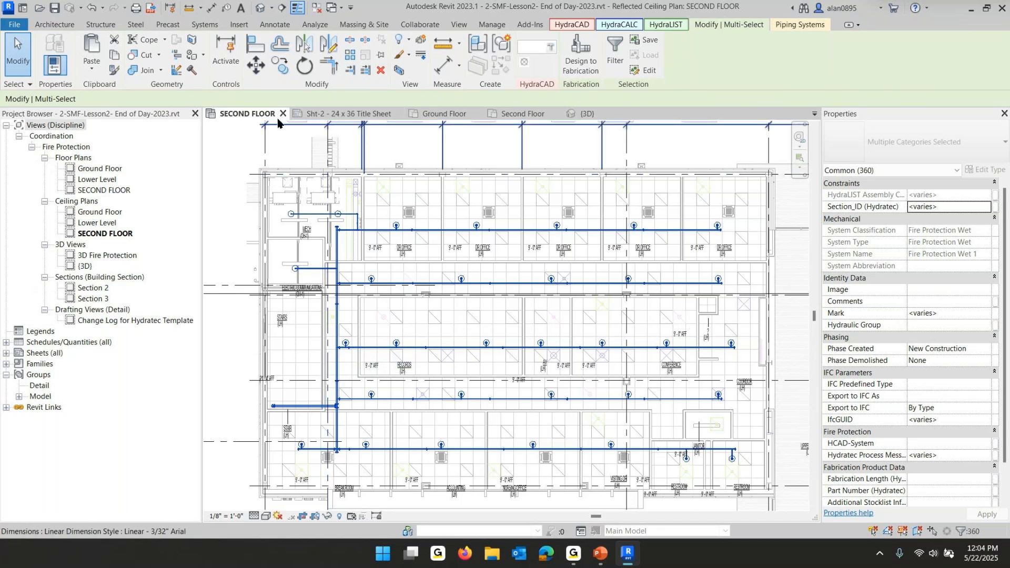
Close the inactive views and close the kick-off demo project without saving changes
click(316, 8)
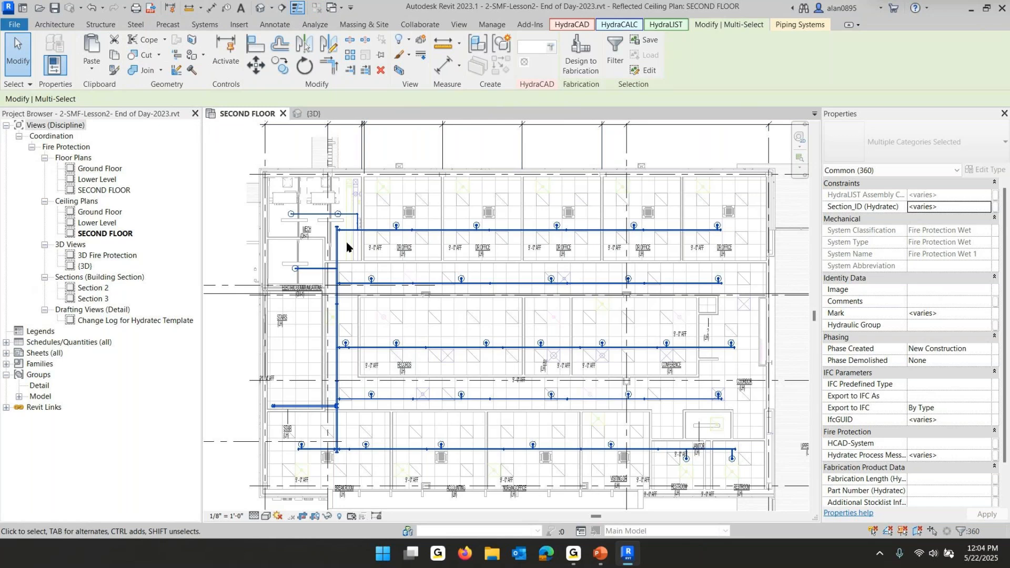
click(312, 115)
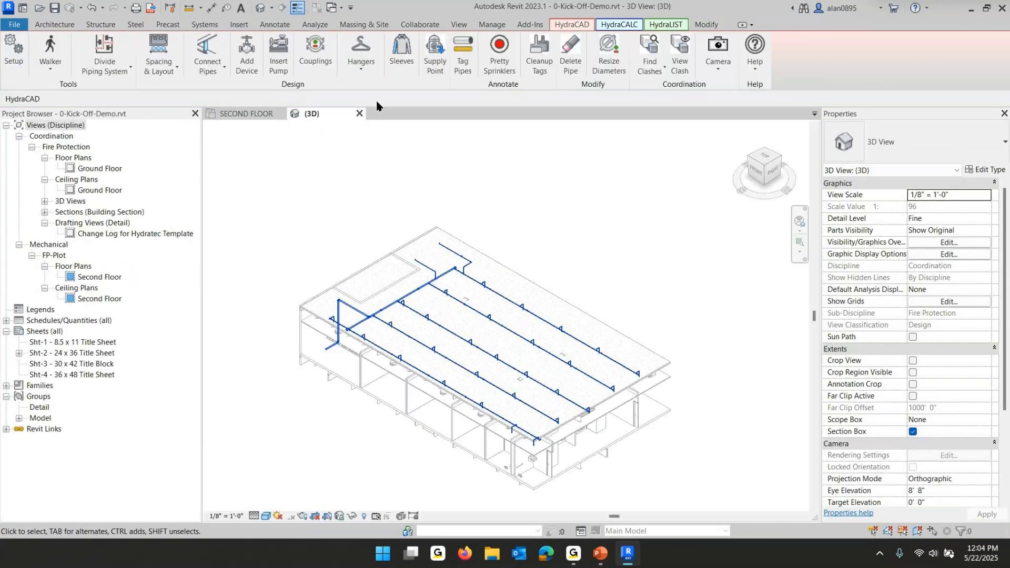
click(359, 114)
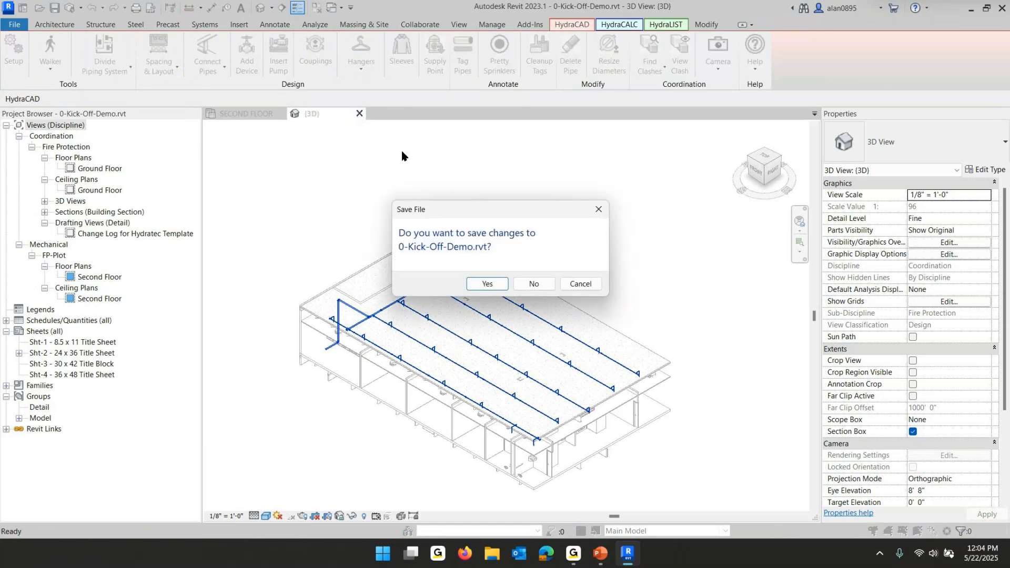
click(535, 285)
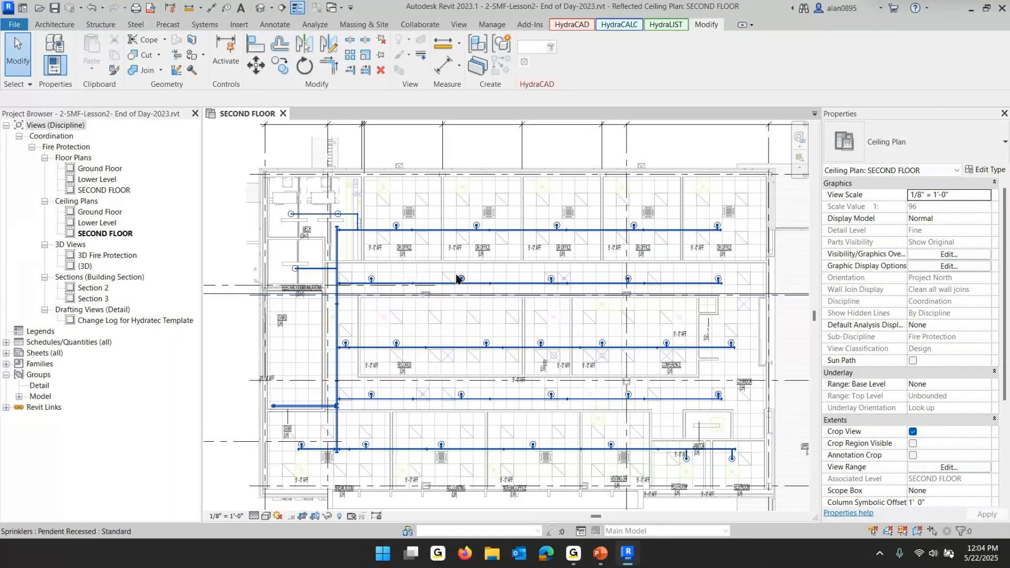
Open the project's 3D Fire Protection view
scroll(541, 299, down, 2)
scroll(541, 304, down, 1)
middle_drag(535, 317, 456, 317)
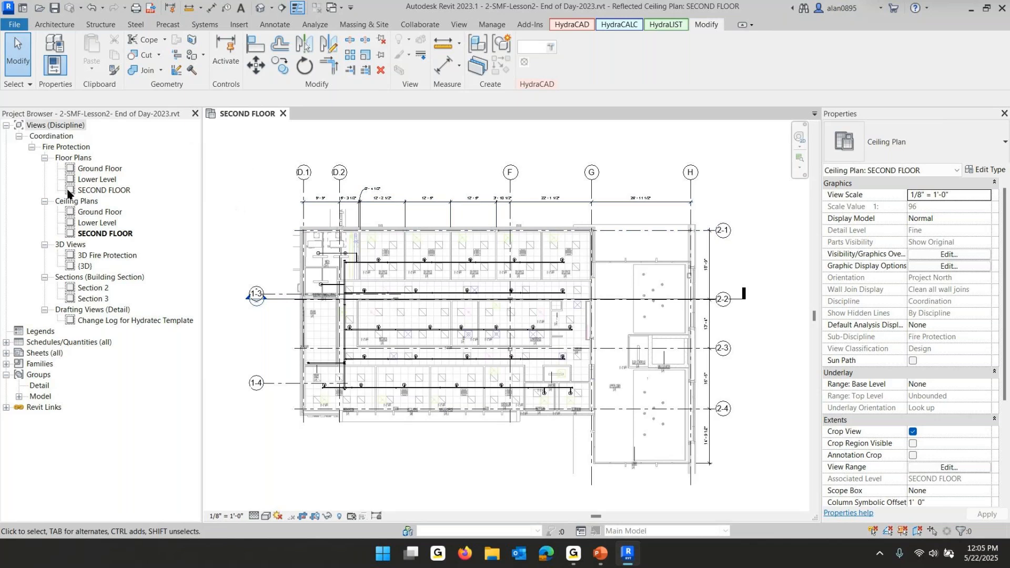
click(109, 256)
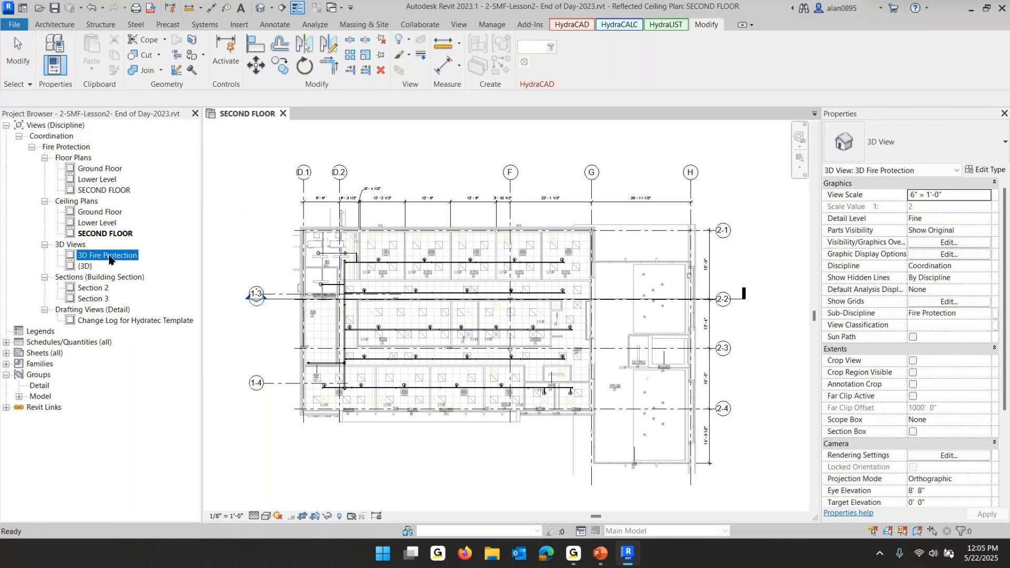
double_click(109, 257)
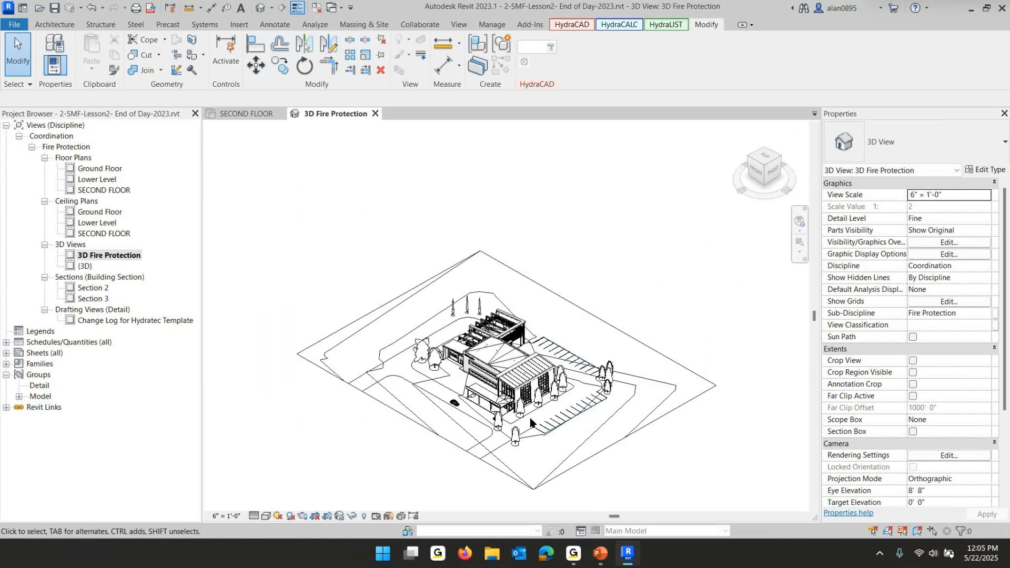
scroll(531, 421, up, 4)
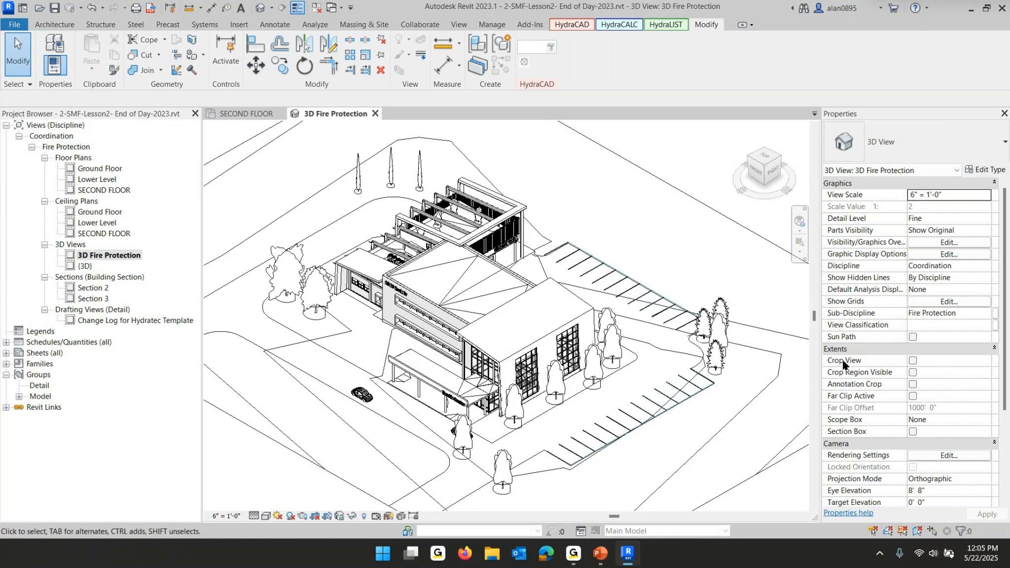
Assign the FP--Working 3D view template to the 3D Fire Protection view
scroll(894, 379, down, 3)
scroll(922, 386, down, 1)
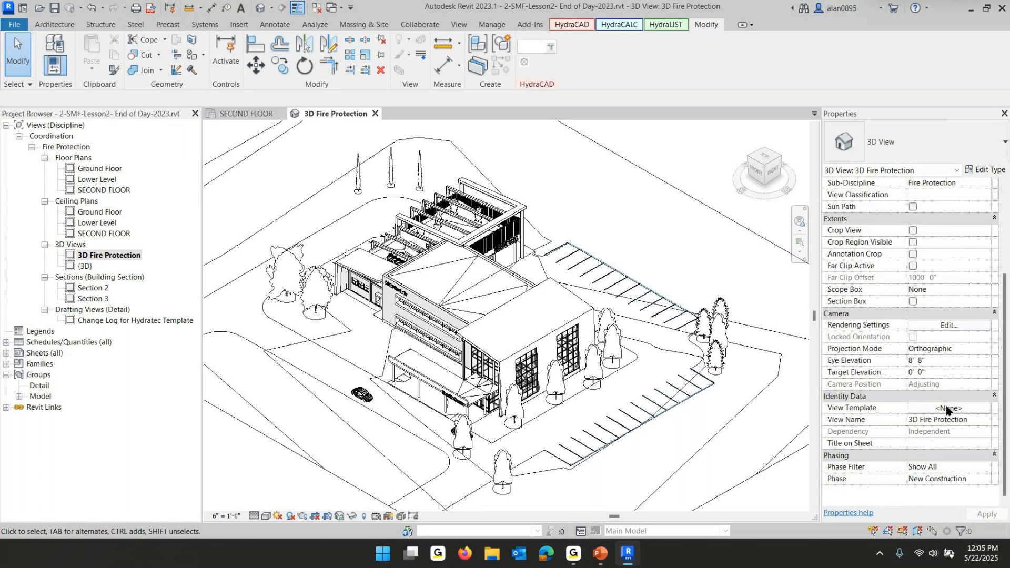
click(947, 409)
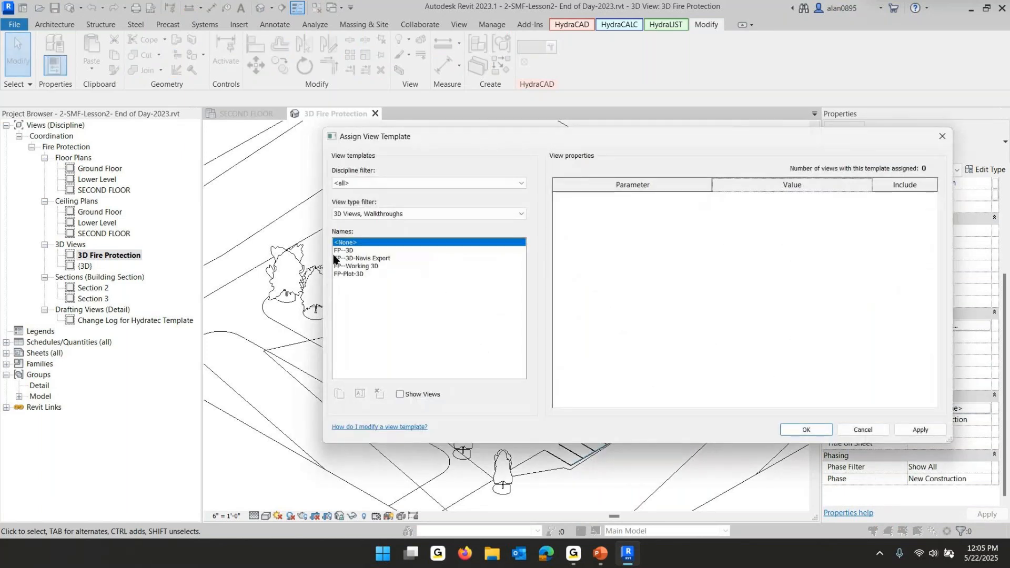
click(355, 267)
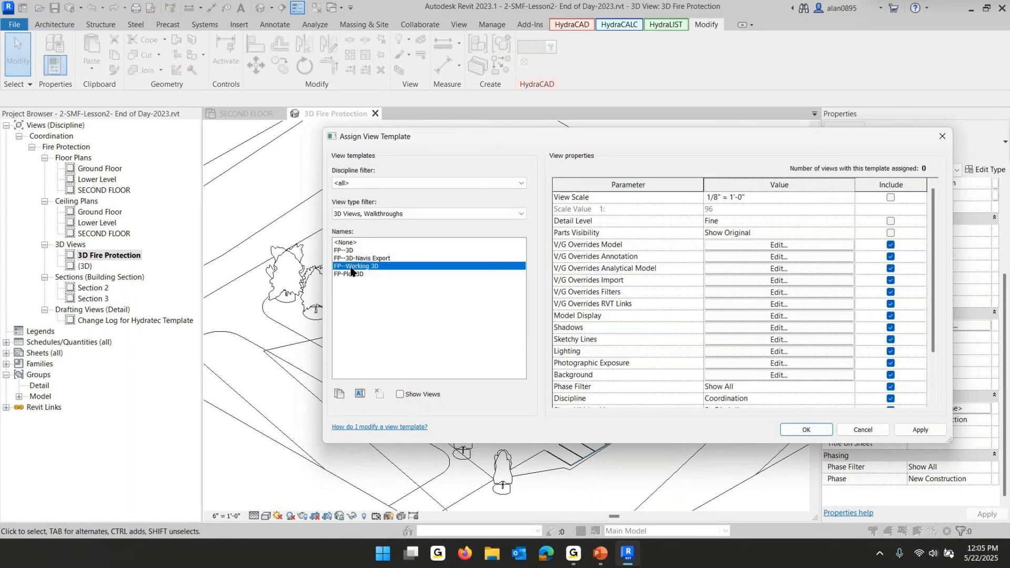
Set both Small Medical Facility Revit links to Underlay in the template's link overrides and apply the template
click(774, 304)
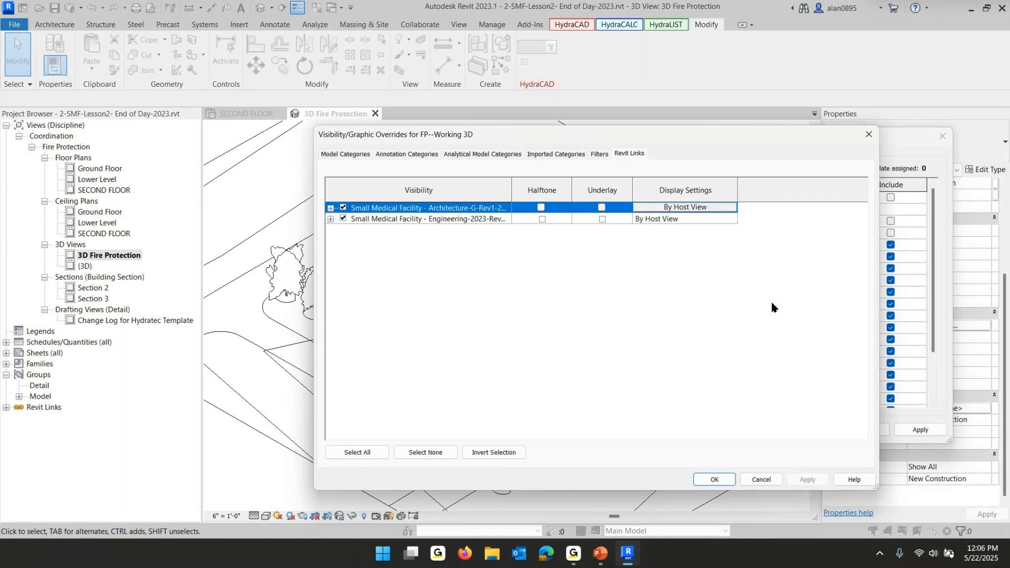
click(602, 208)
click(602, 219)
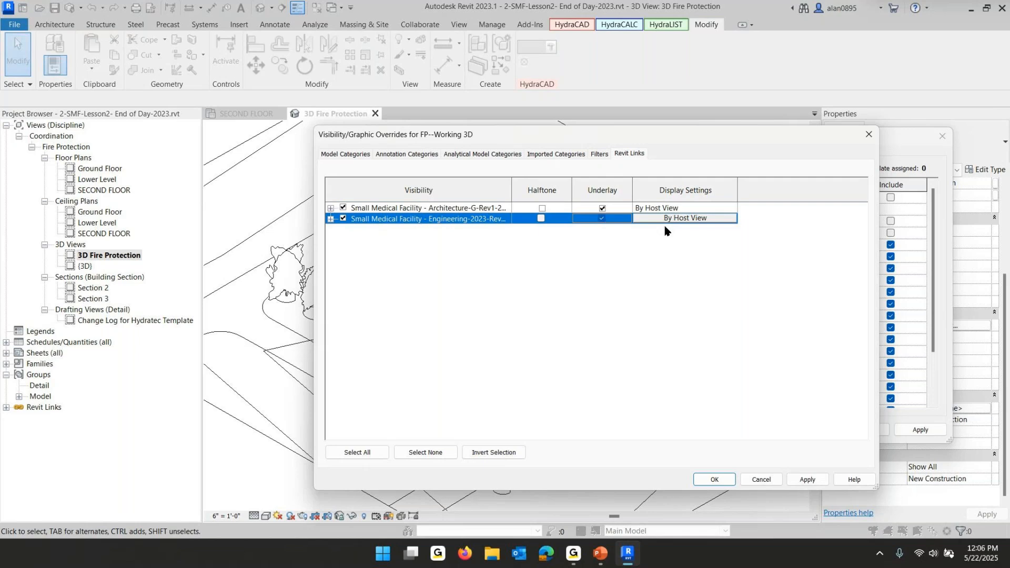
click(714, 480)
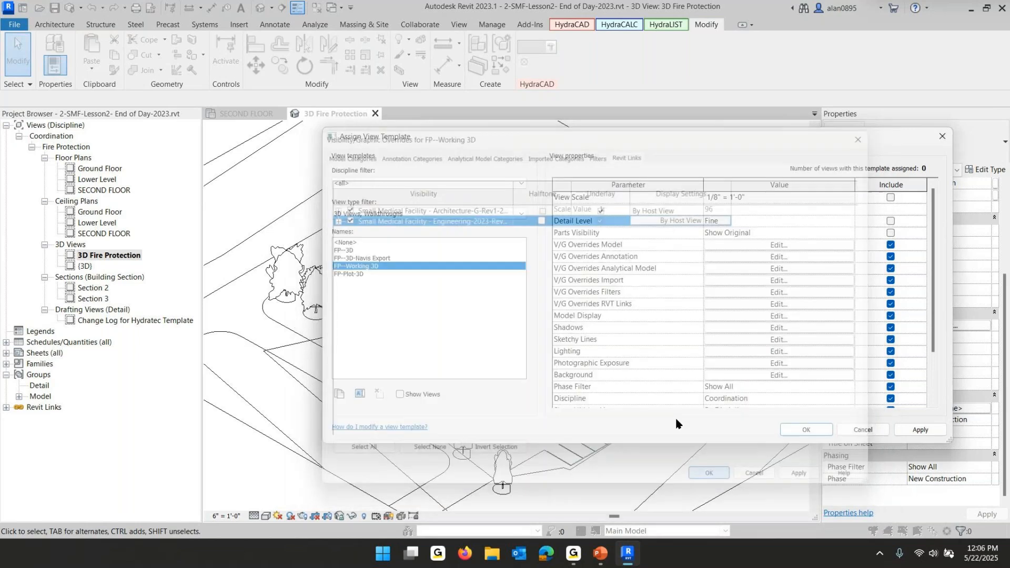
click(808, 430)
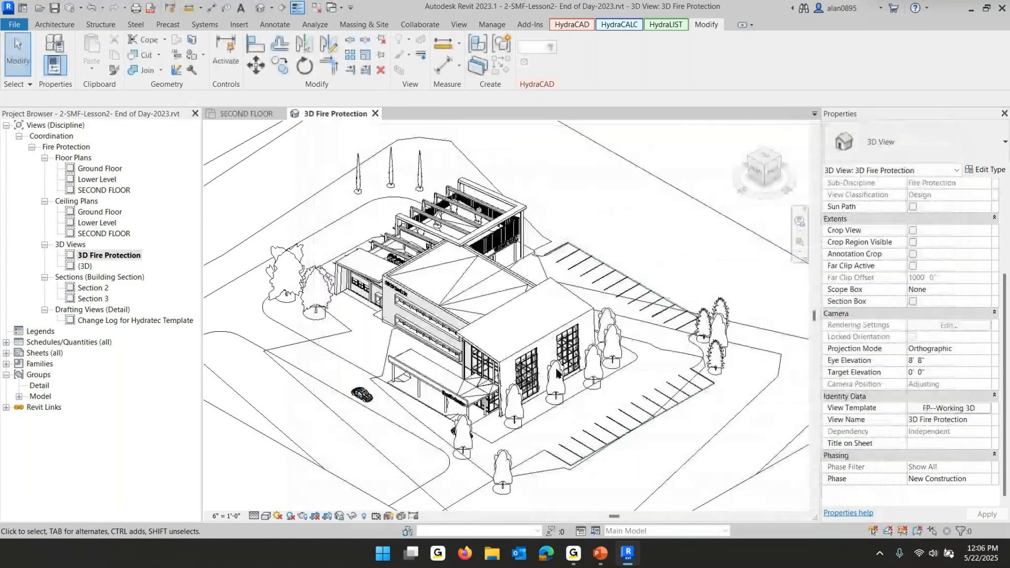
scroll(406, 317, up, 5)
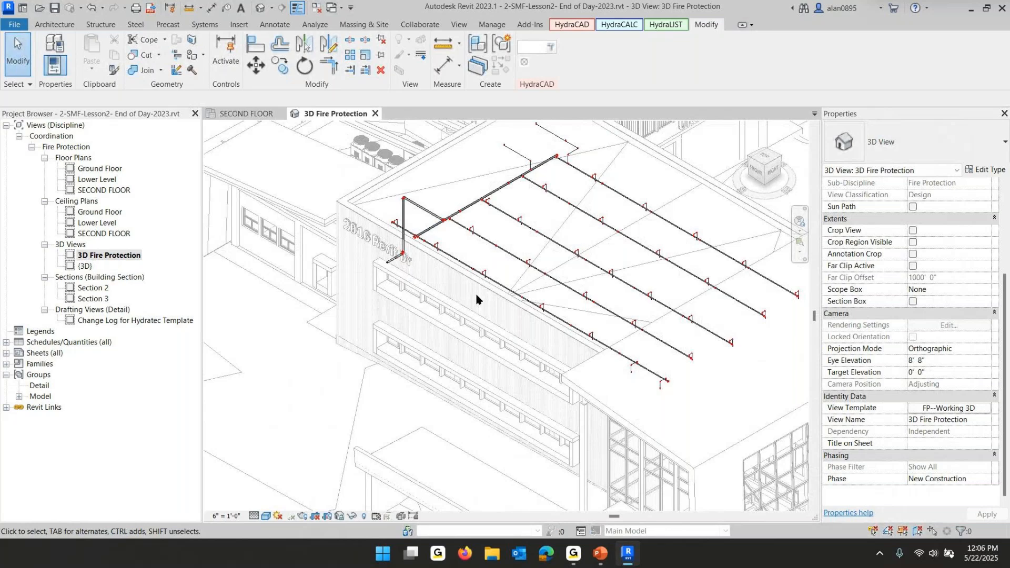
shift+middle_drag(476, 300, 544, 318)
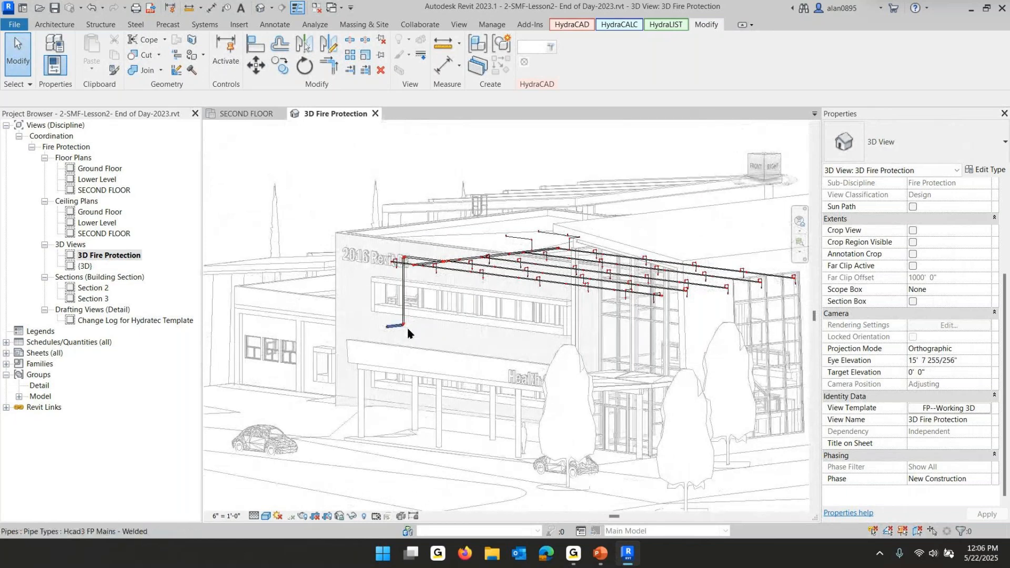
click(261, 113)
Review the next lesson slide on copying the Lesson 1 ground floor piping
mouse_move(601, 553)
click(606, 489)
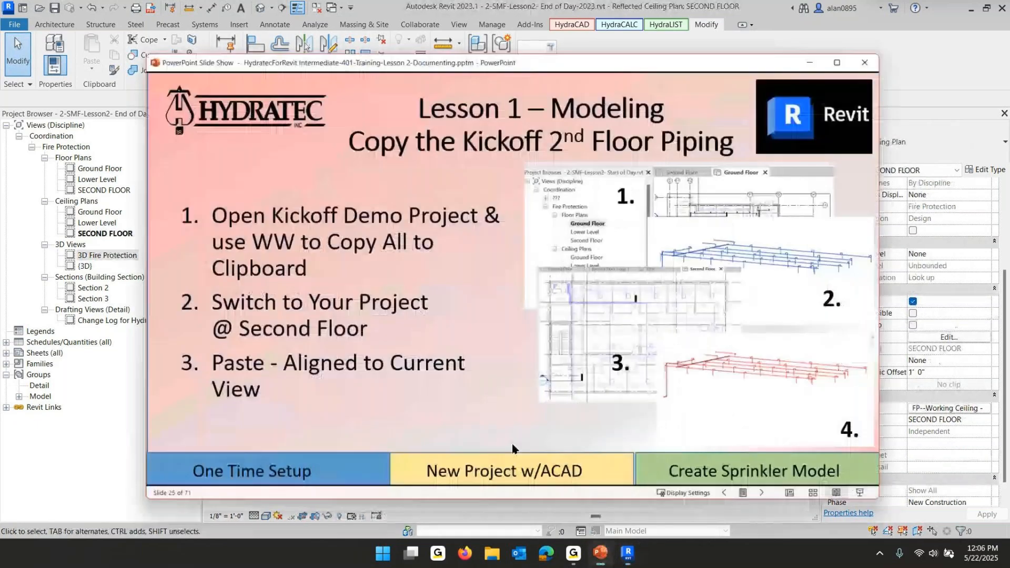
click(323, 314)
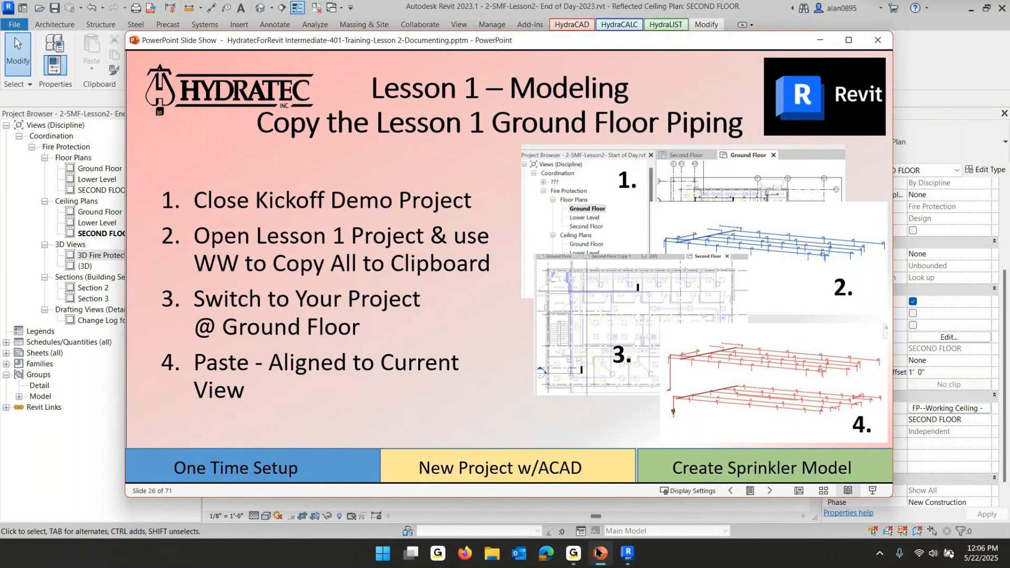
click(628, 558)
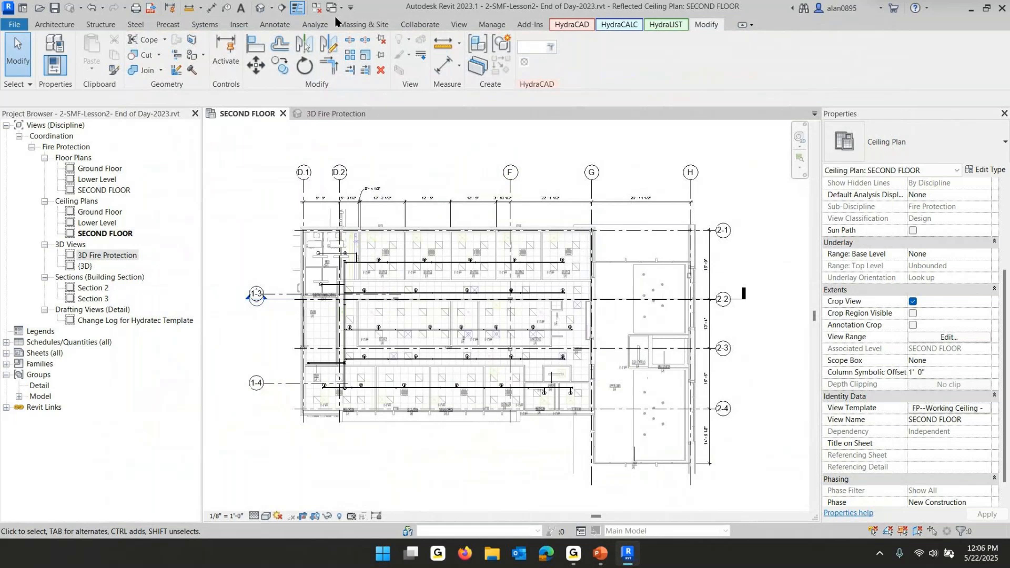
Open the Ground Floor ceiling plan and close all other open views
click(316, 10)
click(87, 213)
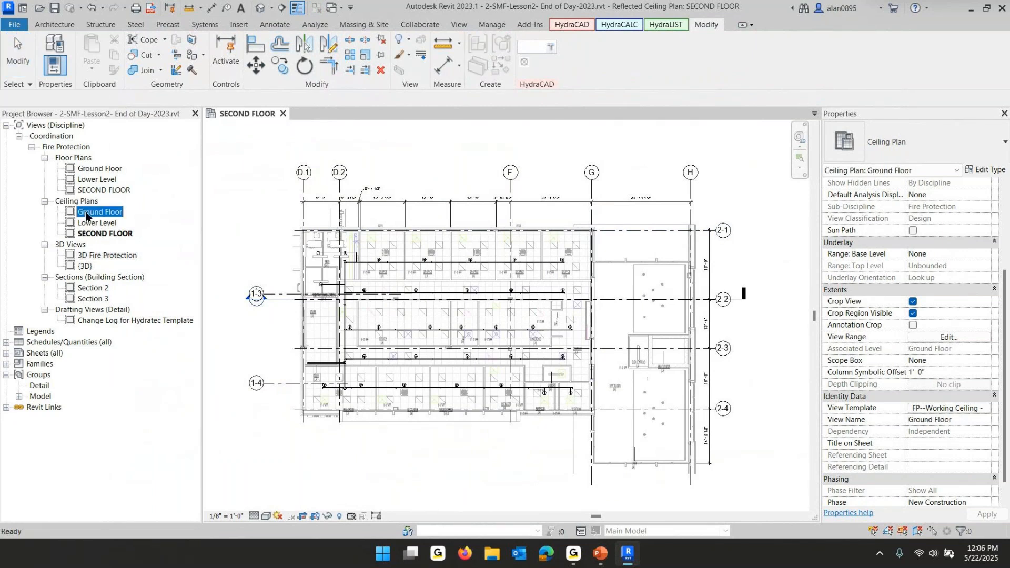
double_click(87, 213)
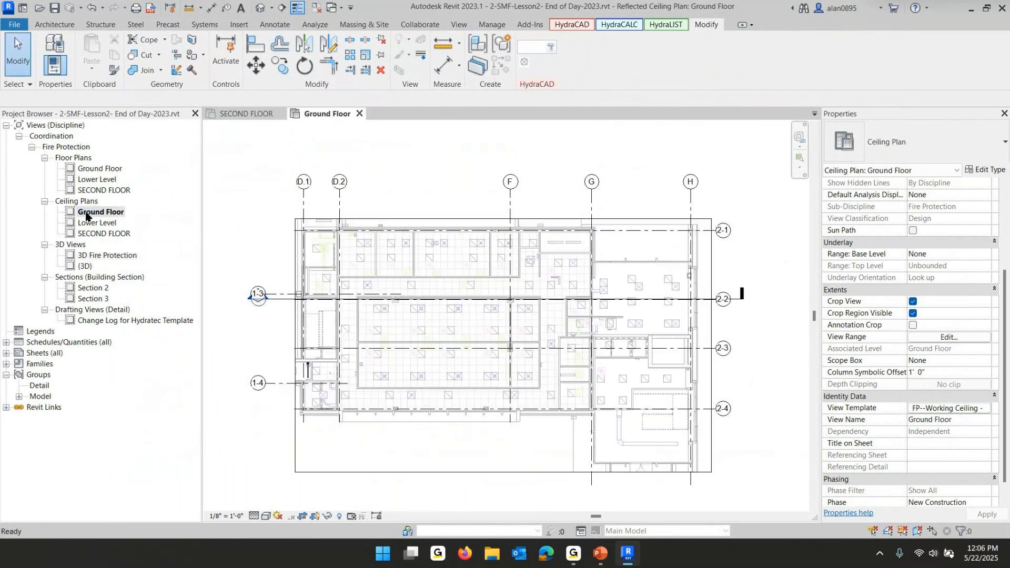
click(316, 7)
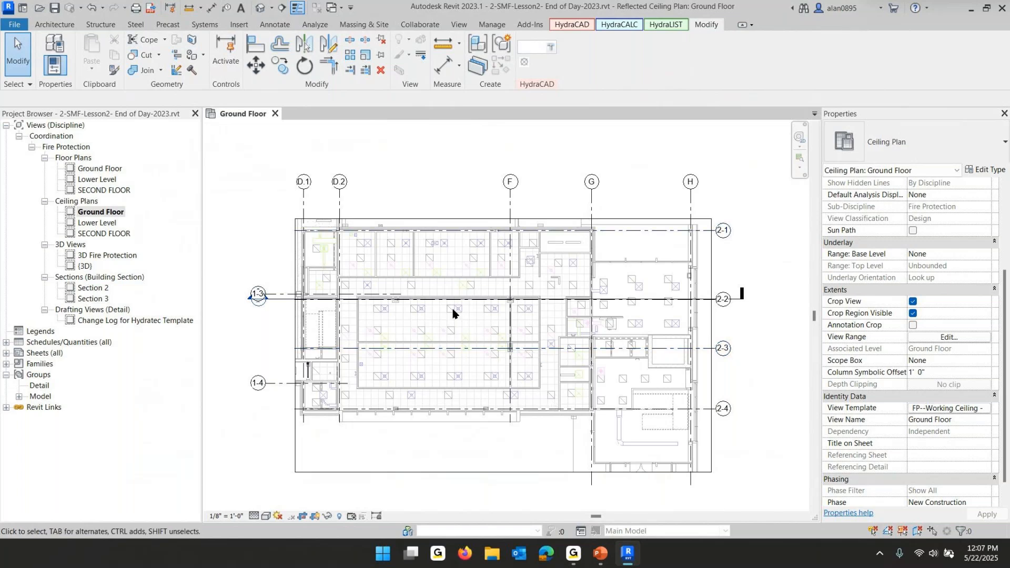
Open the project 1-SMF-Lesson1-End of Day-2023.rvt from the Revit On-Line INTERMEDIATE Training folder
scroll(455, 313, up, 3)
scroll(458, 312, down, 1)
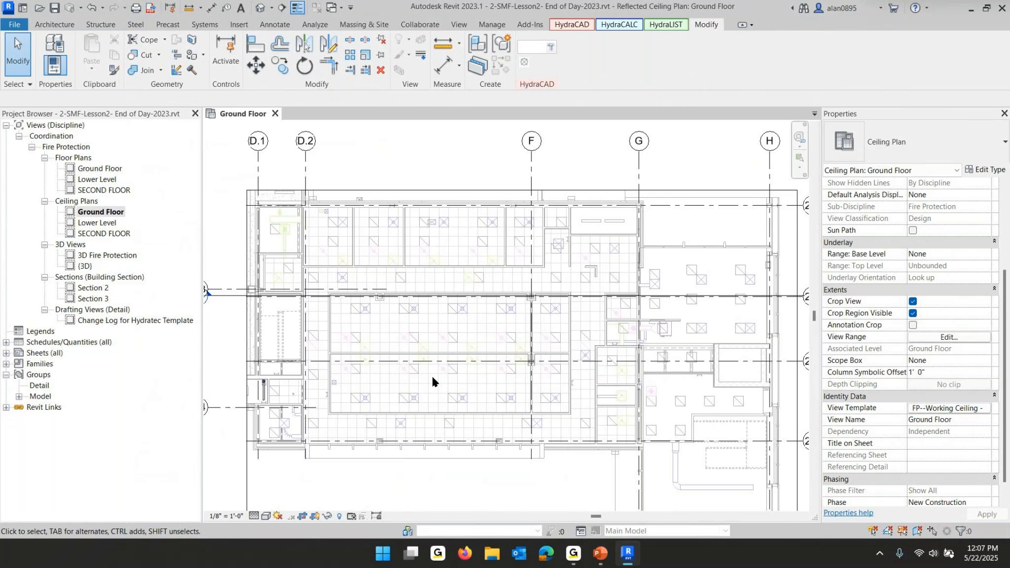
click(16, 27)
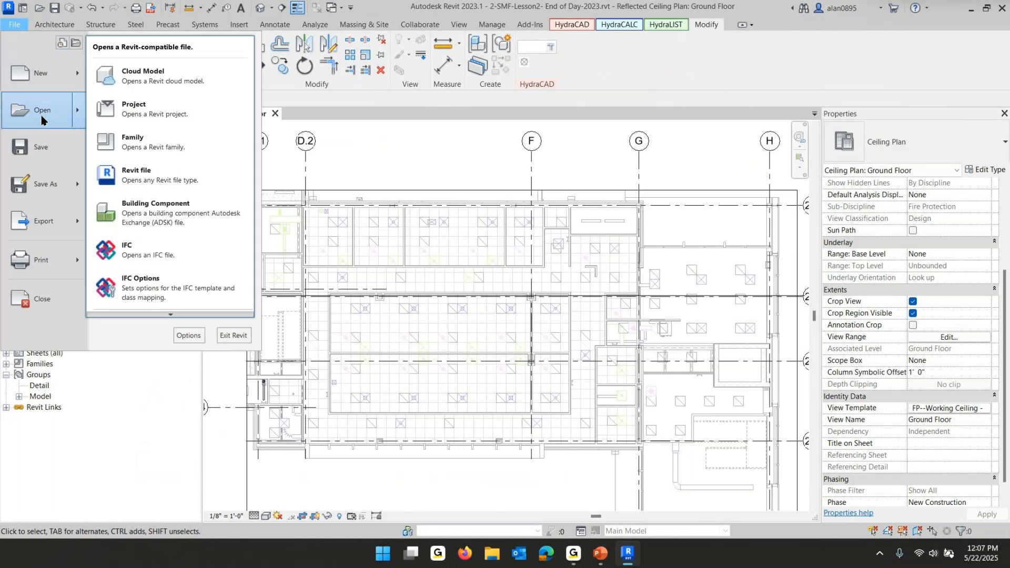
click(42, 117)
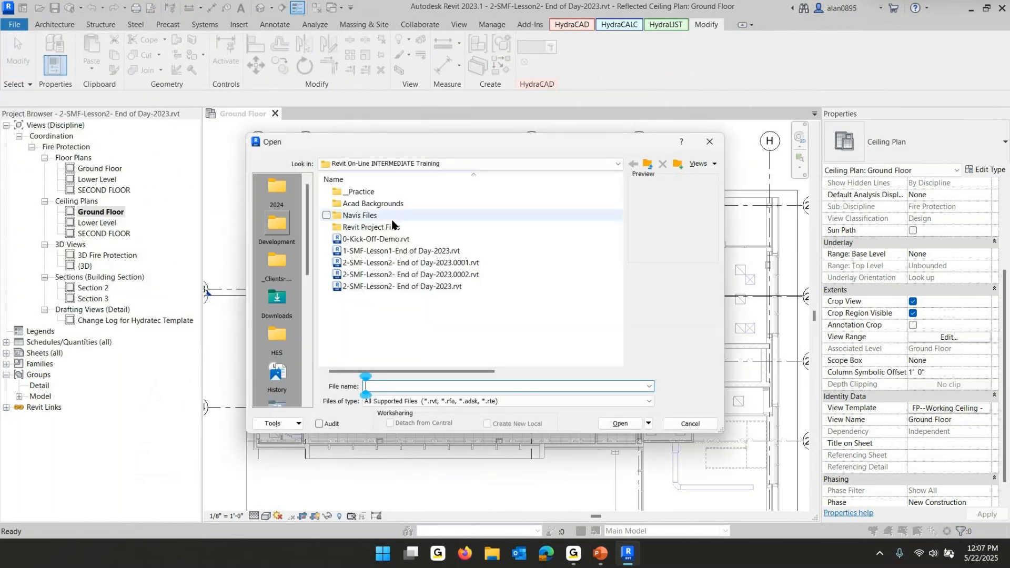
click(375, 164)
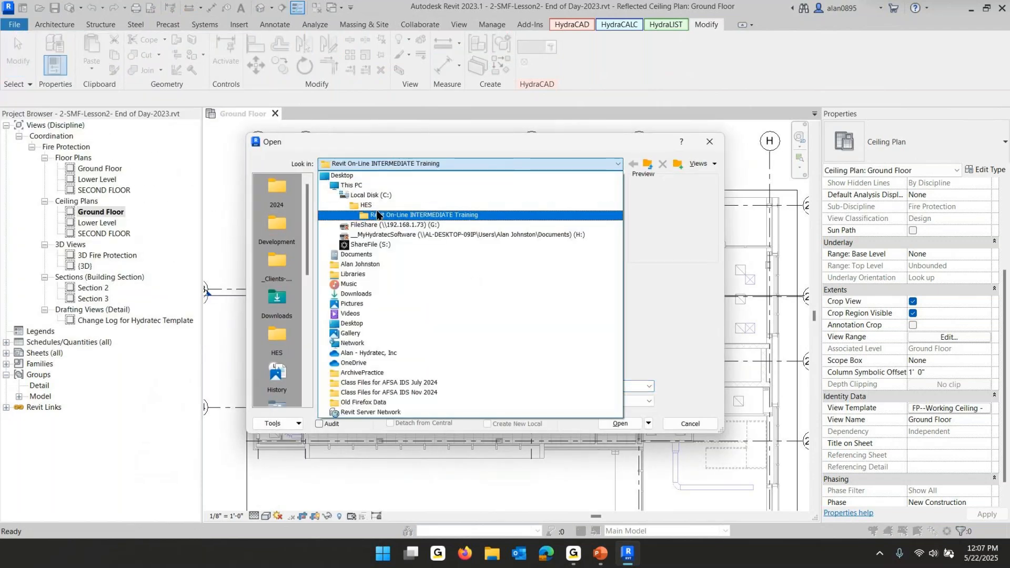
click(410, 216)
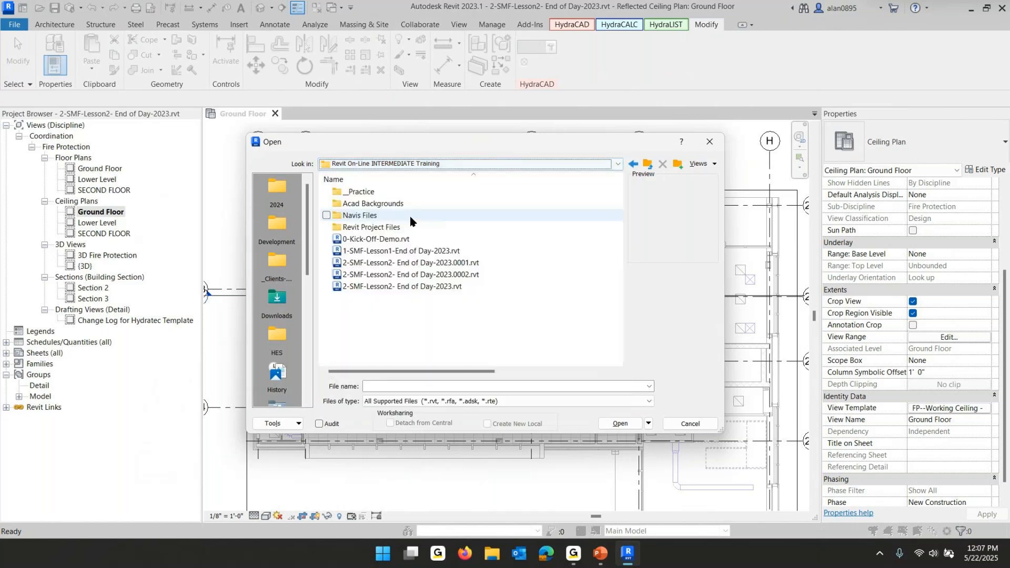
click(399, 252)
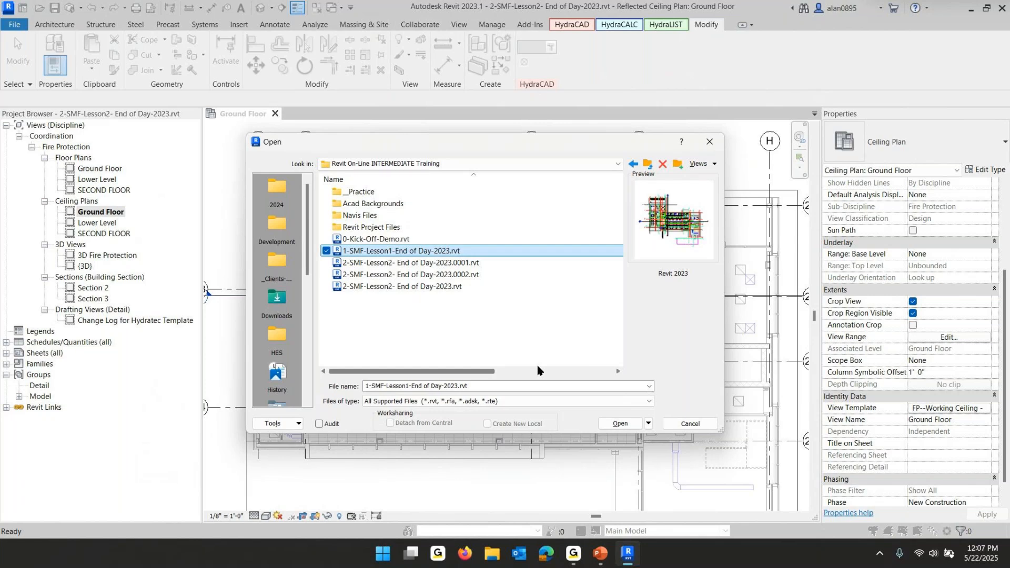
click(621, 424)
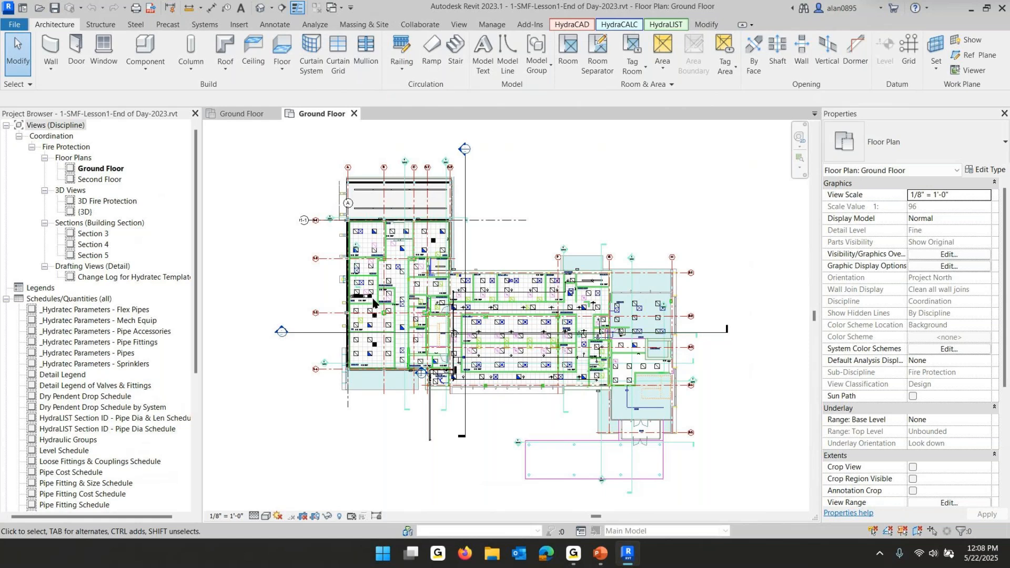
click(236, 116)
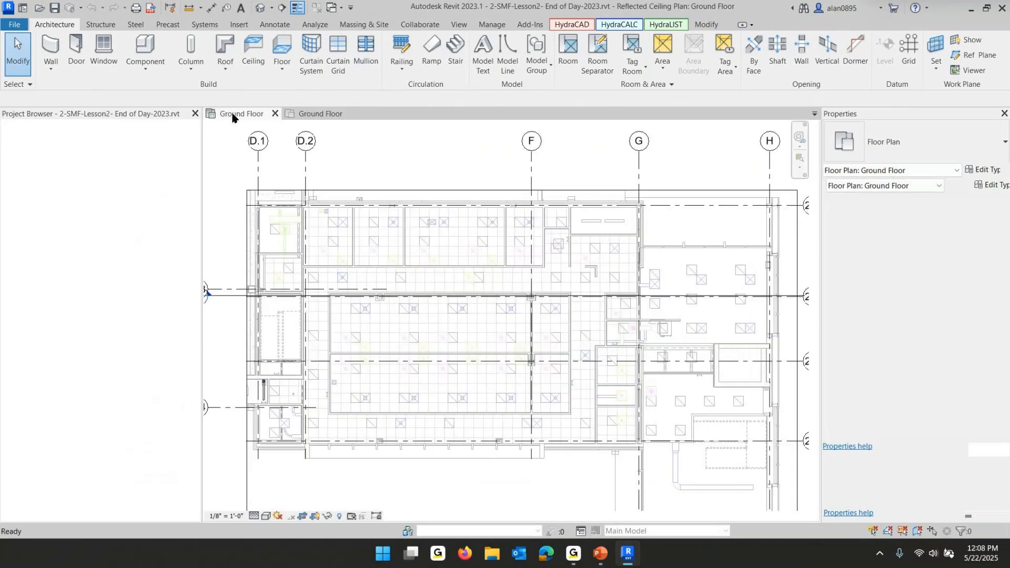
click(331, 113)
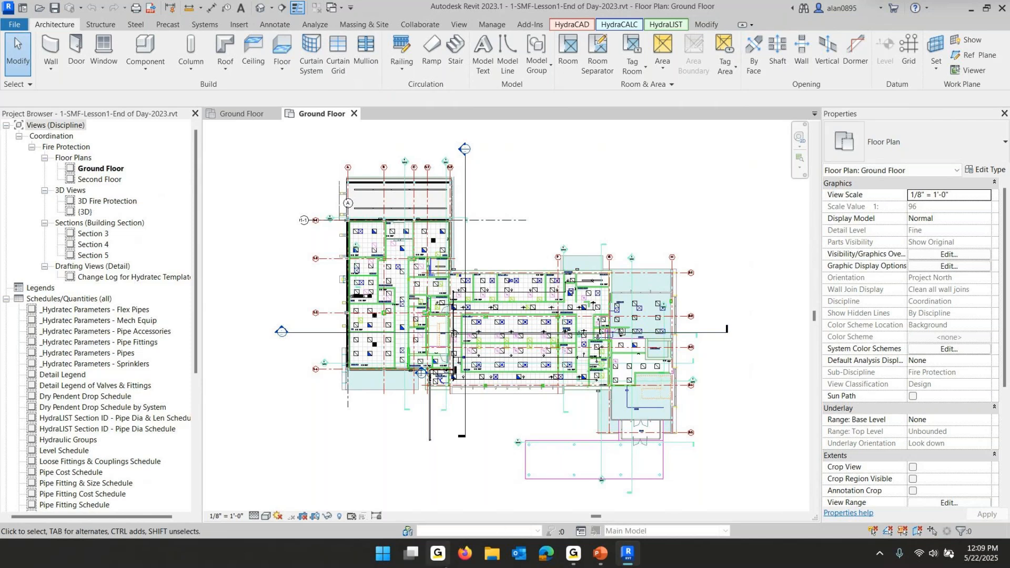
Switch to File Explorer and copy 2-SMF-Lesson2-End of Day.rvt from the archive's x Class 25-01 folder
click(492, 556)
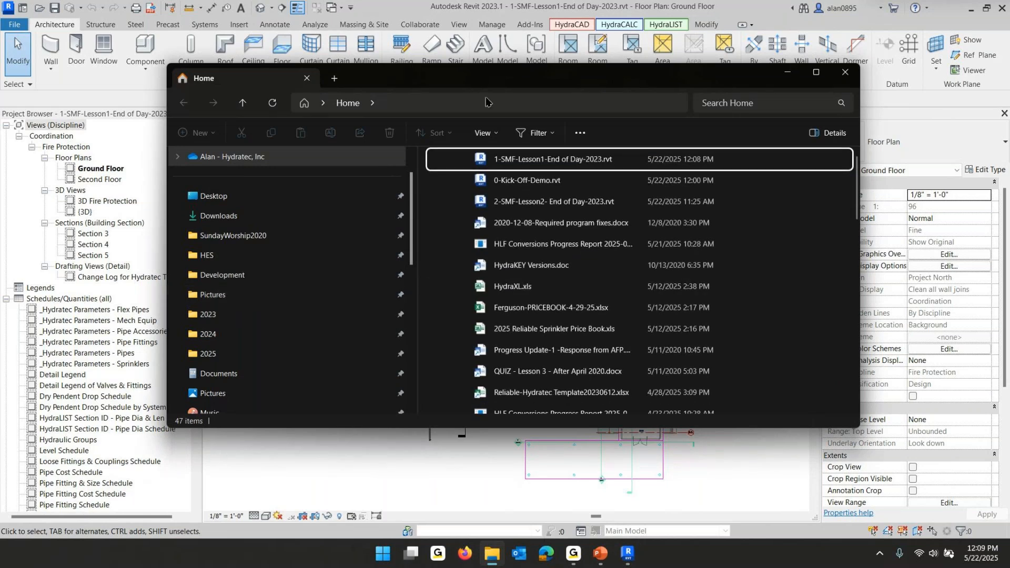
scroll(303, 304, down, 1)
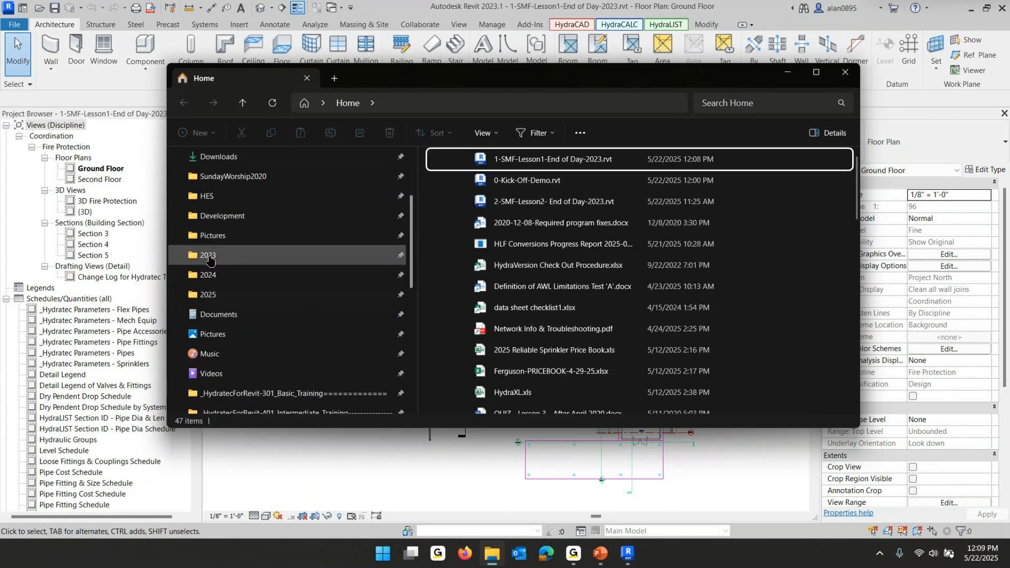
scroll(311, 337, down, 1)
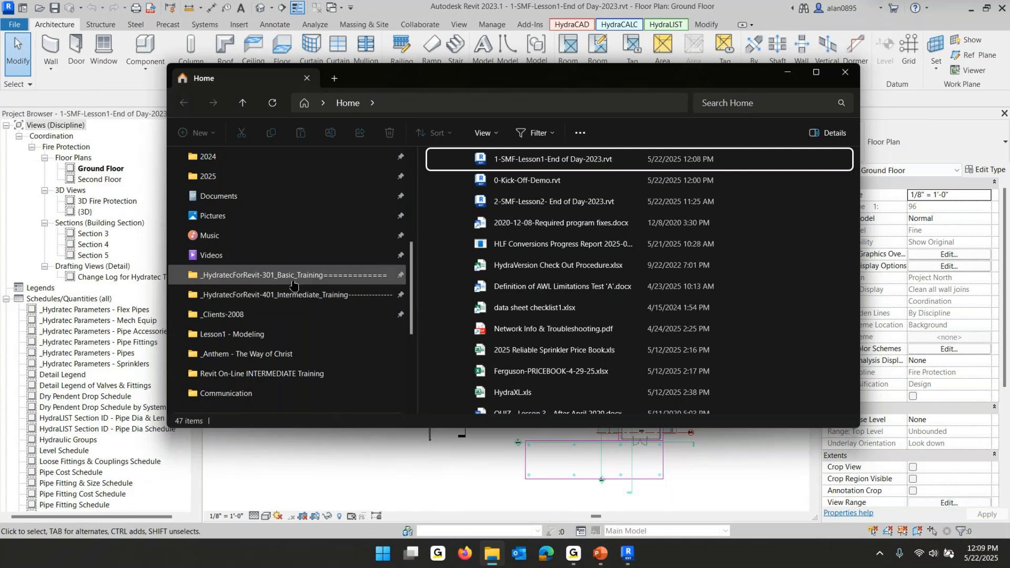
scroll(297, 292, up, 3)
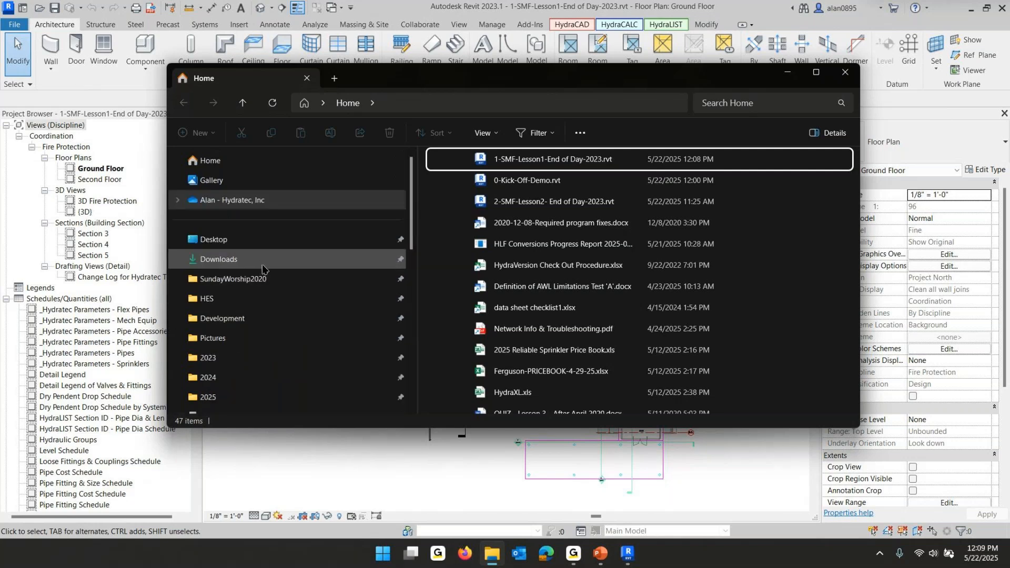
click(226, 299)
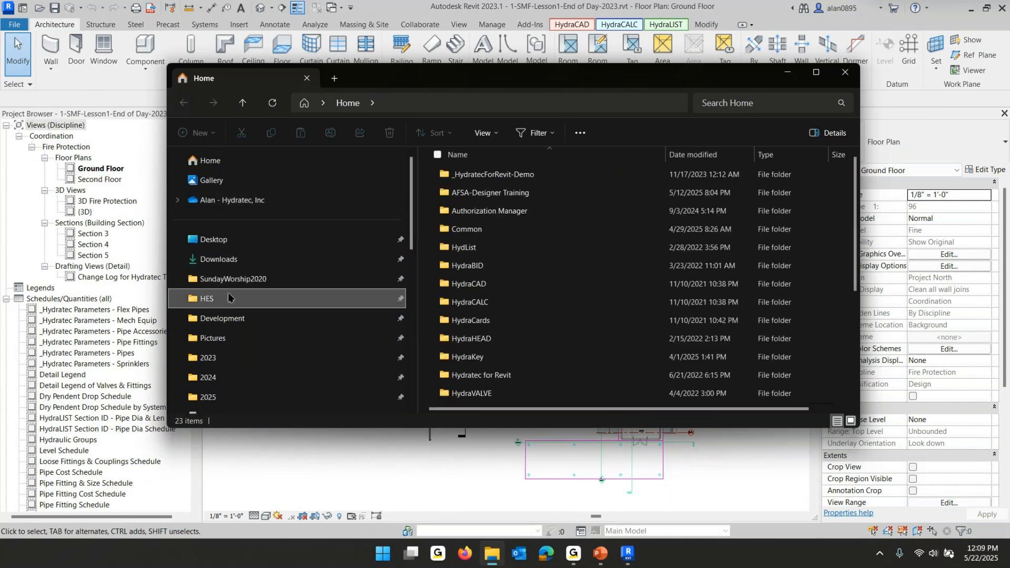
click(491, 296)
double_click(492, 298)
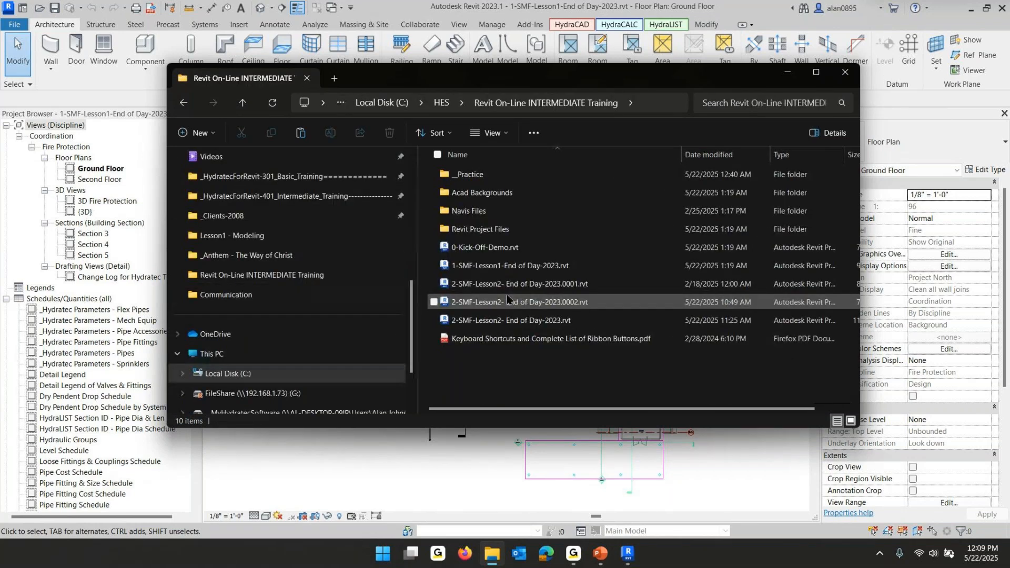
click(443, 105)
scroll(547, 322, down, 2)
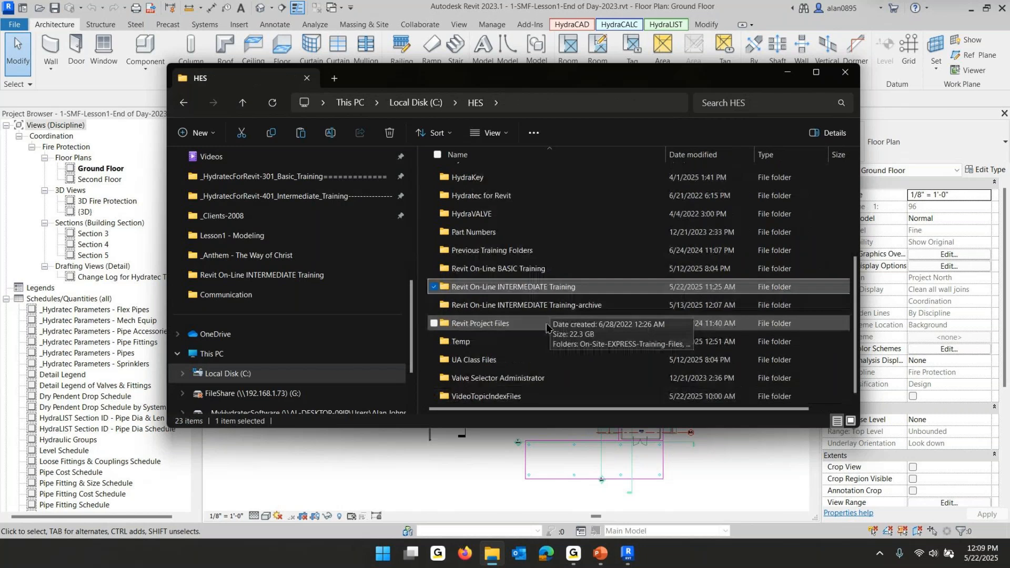
double_click(504, 305)
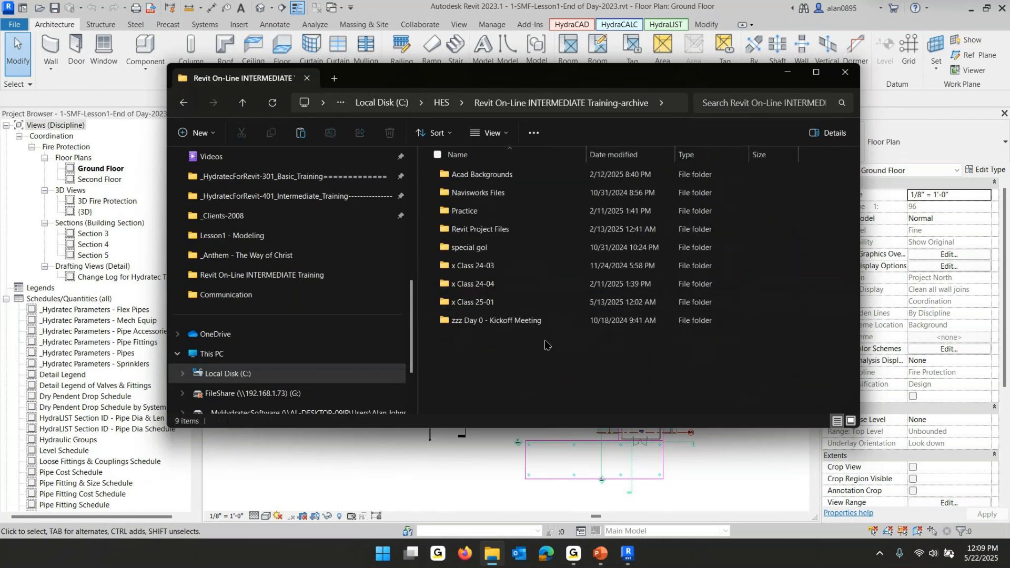
double_click(470, 303)
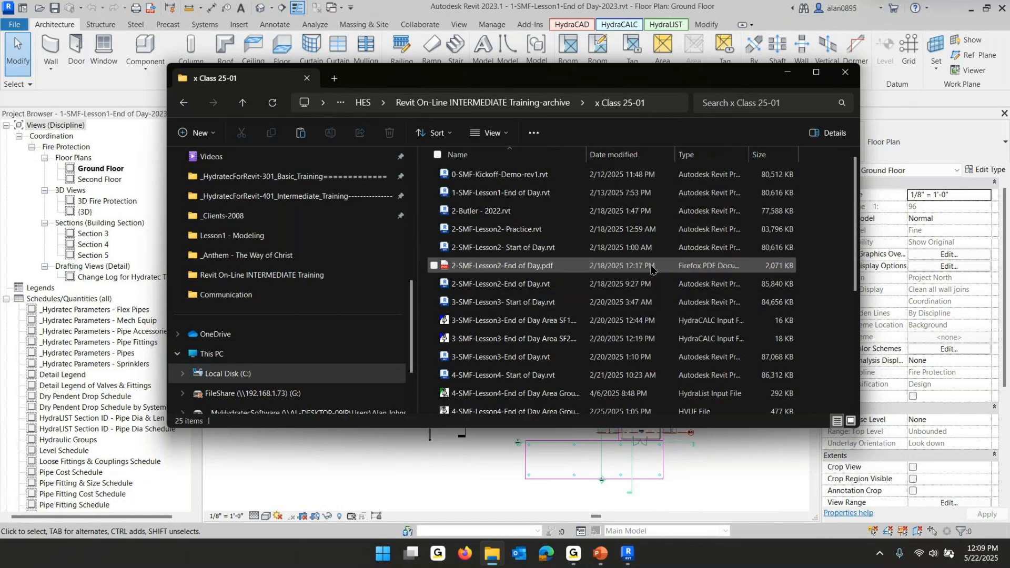
click(473, 287)
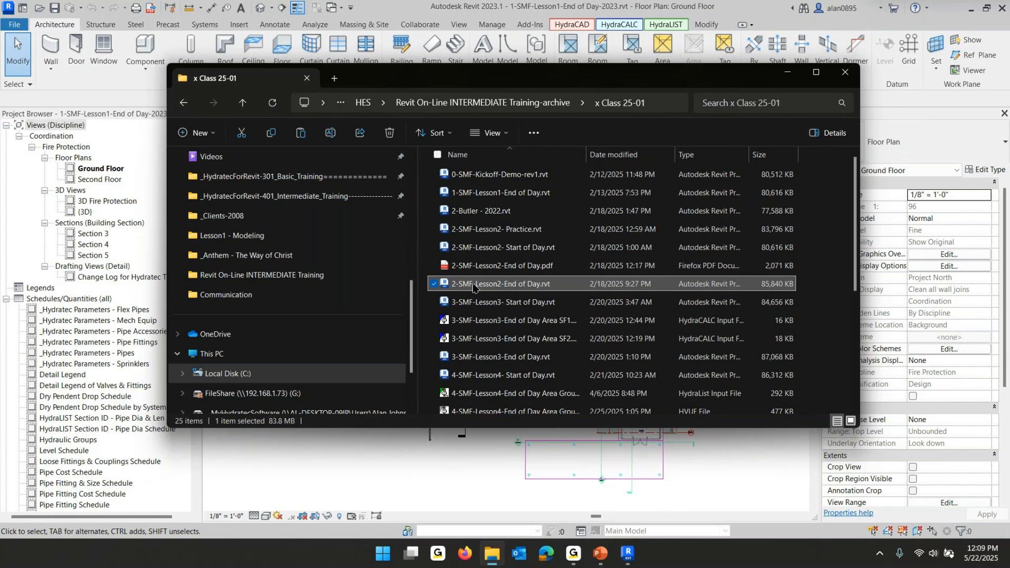
scroll(566, 274, down, 2)
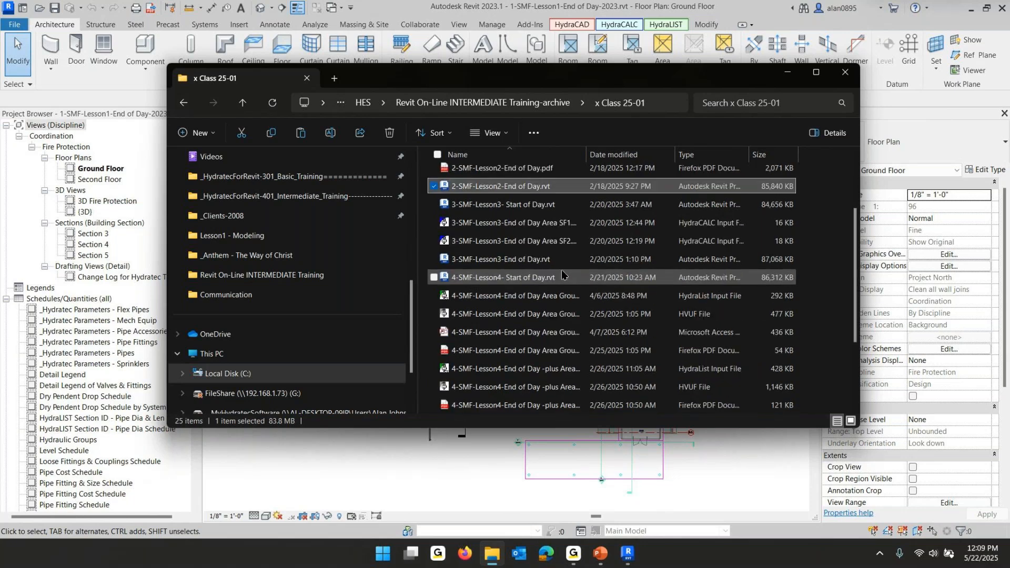
right_click(508, 190)
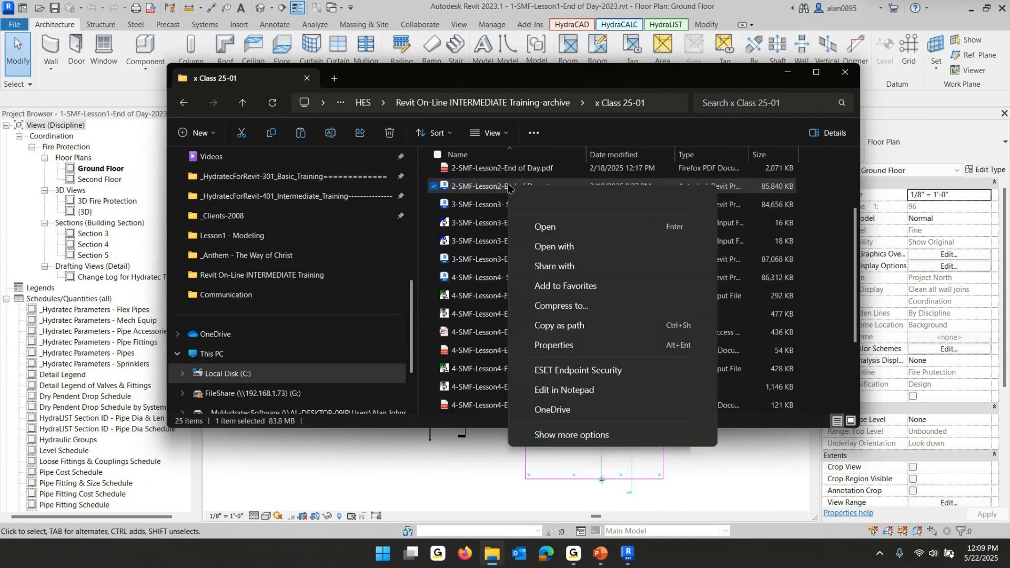
click(547, 201)
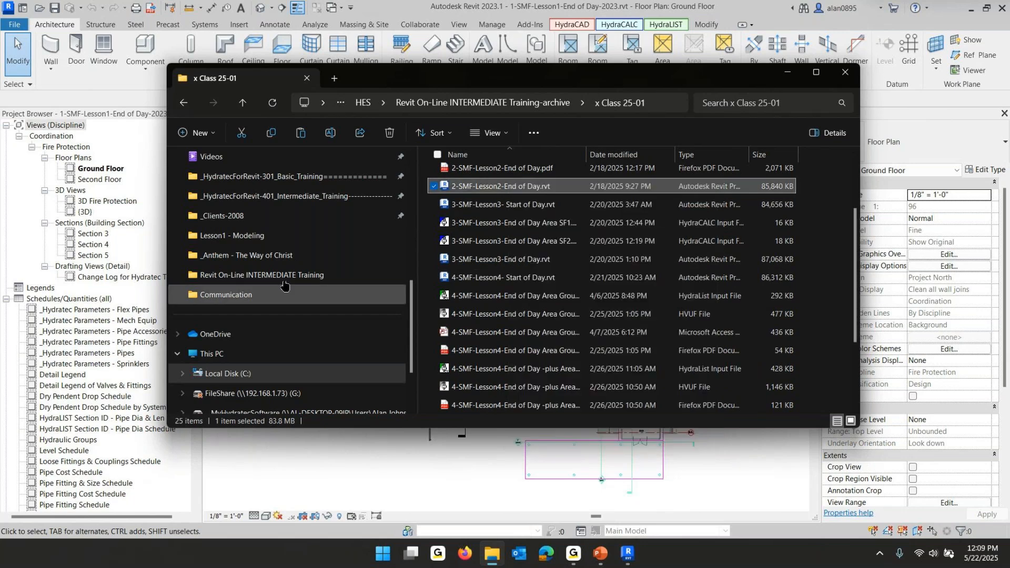
Paste the copied project into the ShareFile Intermediate Class 25-02 training folder
scroll(284, 292, down, 2)
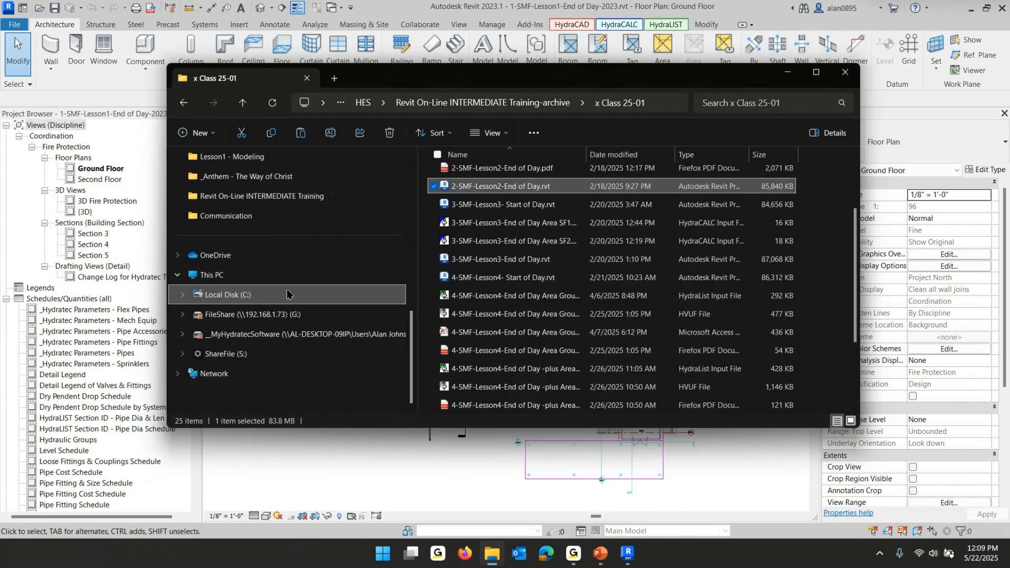
click(242, 353)
double_click(462, 194)
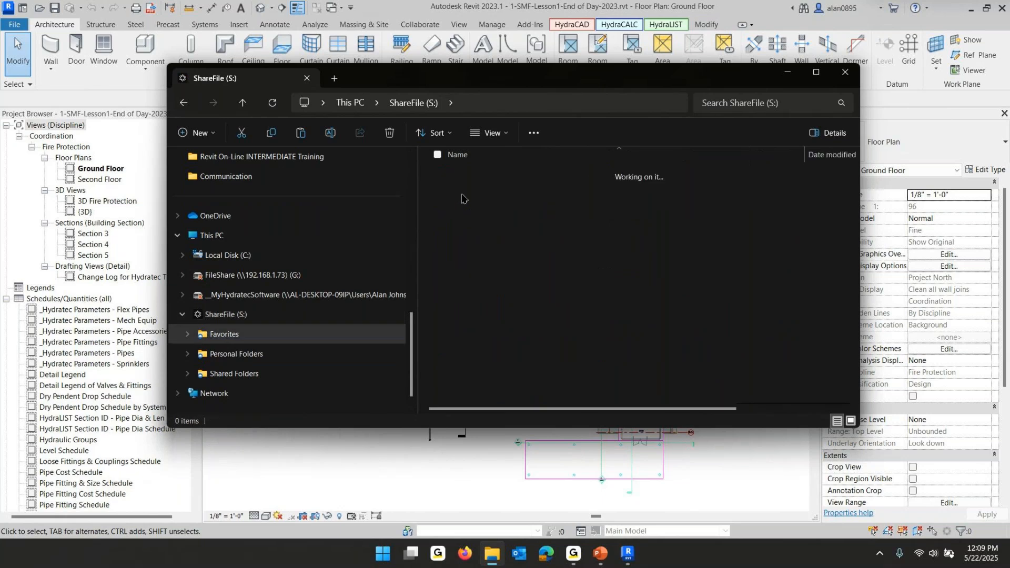
double_click(518, 285)
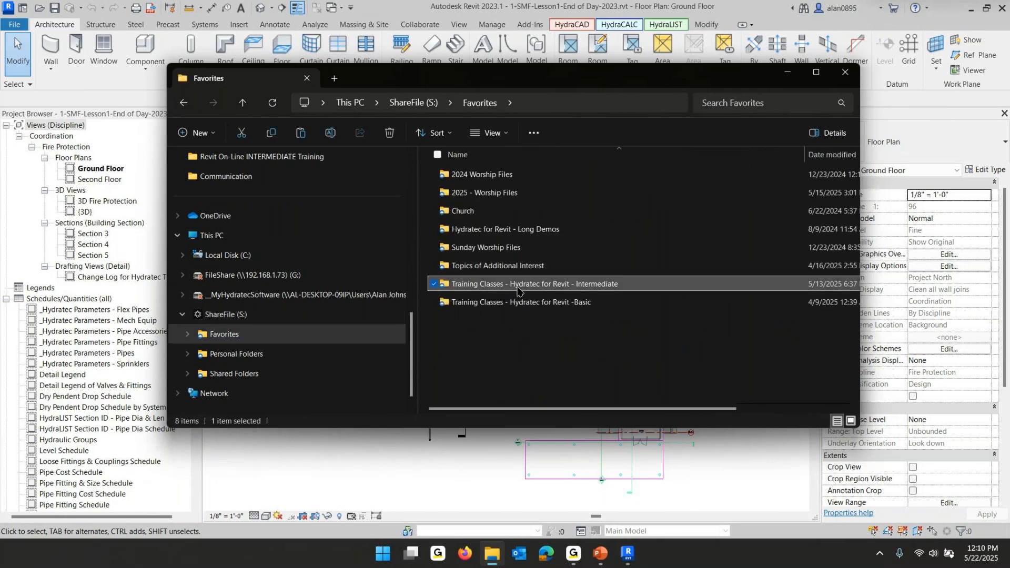
double_click(490, 289)
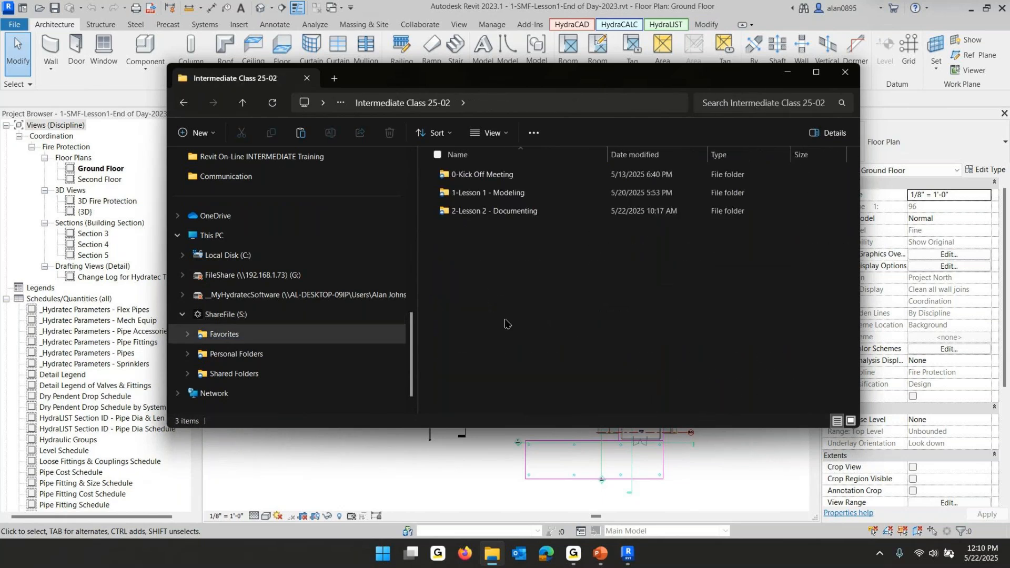
right_click(506, 320)
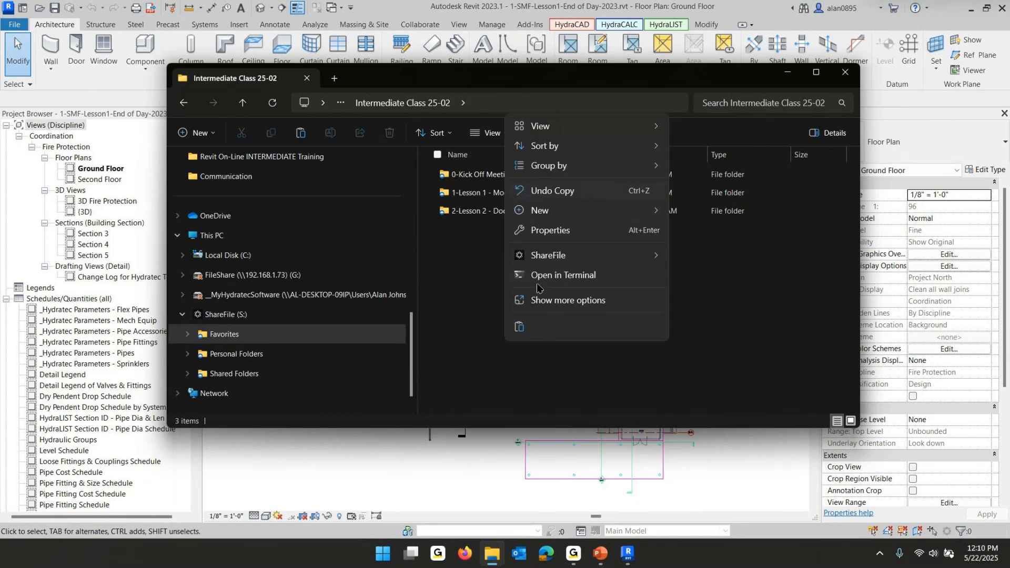
click(519, 327)
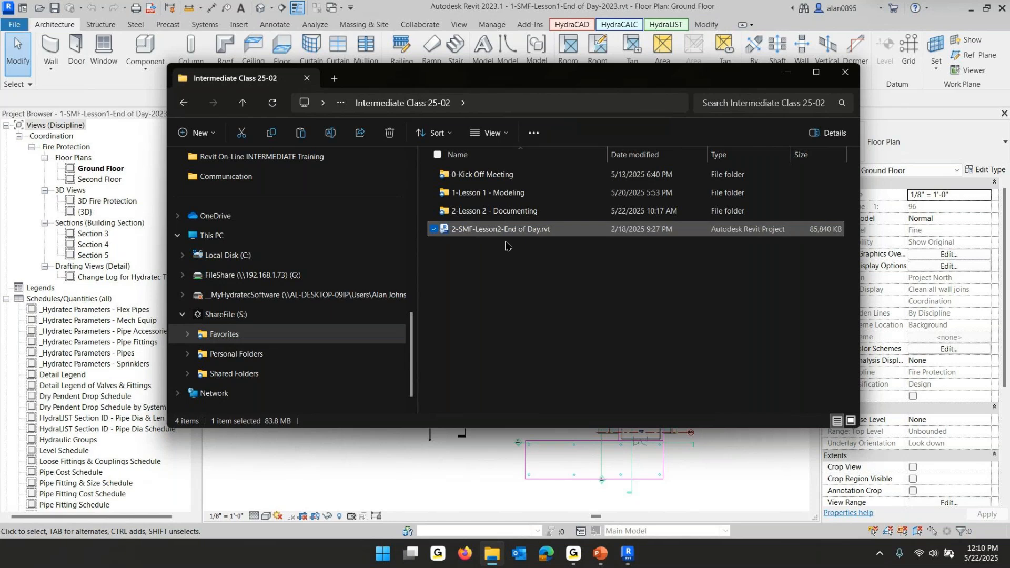
Move 2-SMF-Lesson2-End of Day.rvt into the 2-Lesson 2 - Documenting folder and close File Explorer
drag(485, 229, 473, 212)
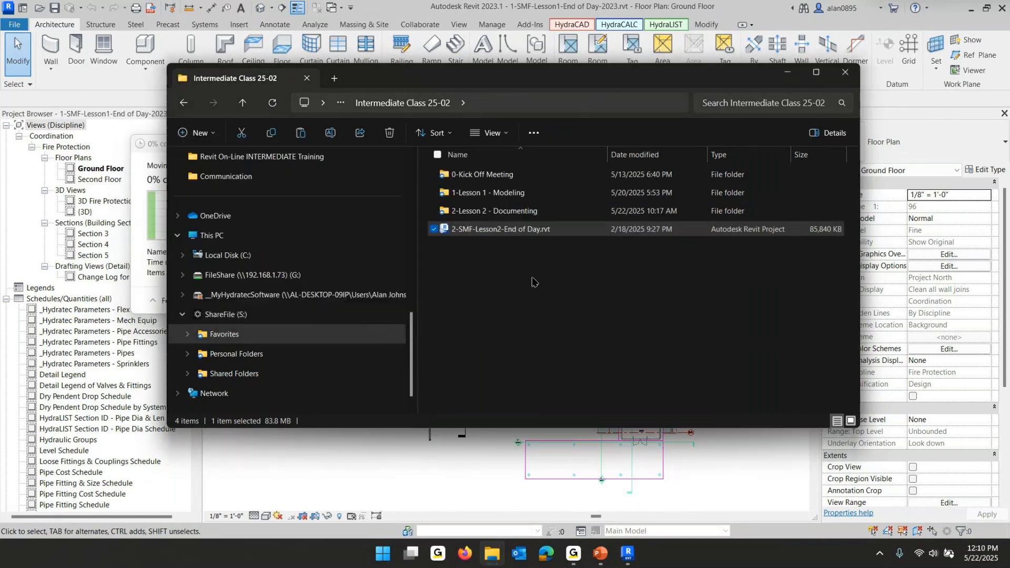
double_click(465, 211)
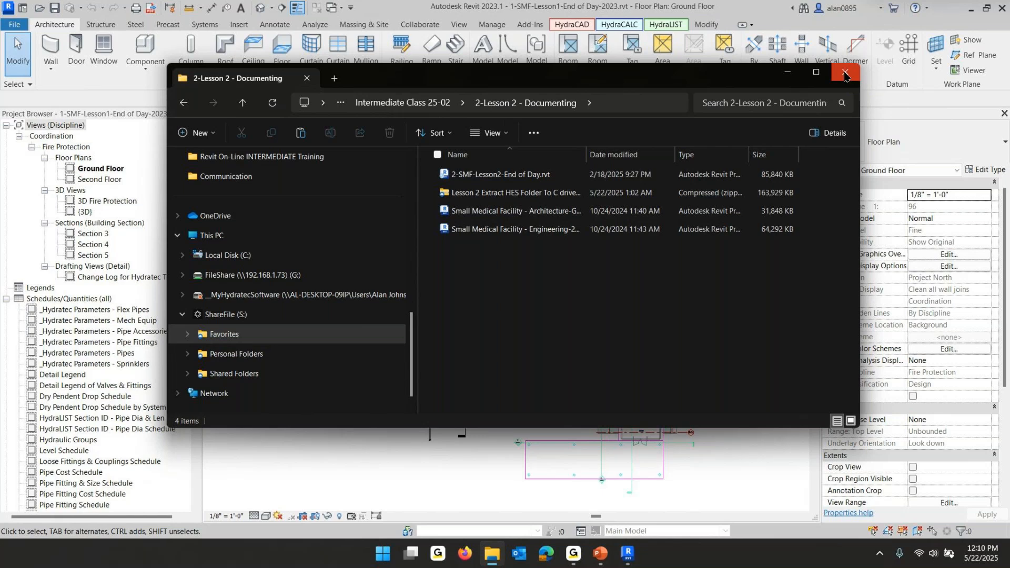
click(844, 75)
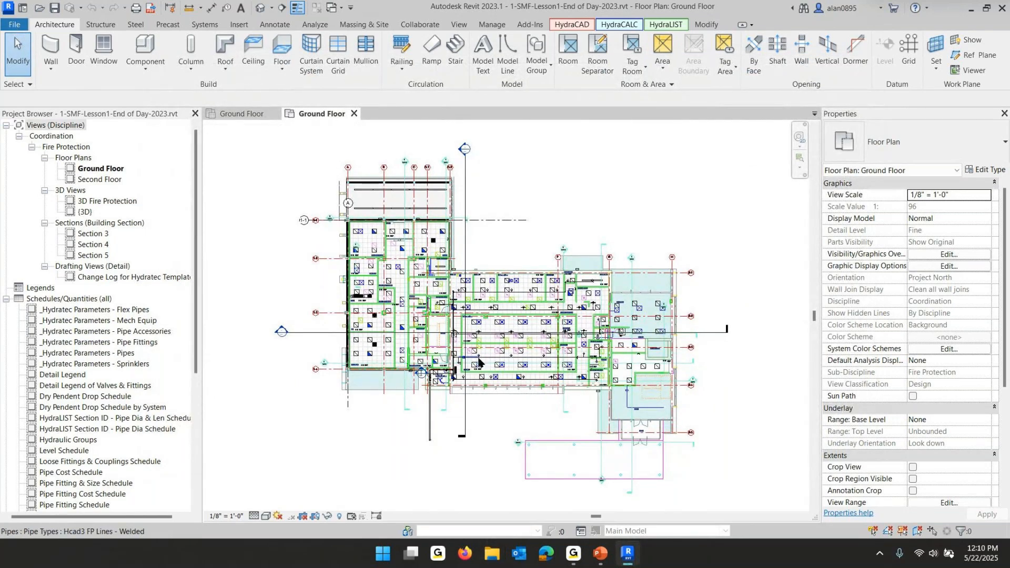
Select the Lesson 1 ground floor fire protection piping system with the Walker and isolate it in a 3D selection box
scroll(456, 346, up, 5)
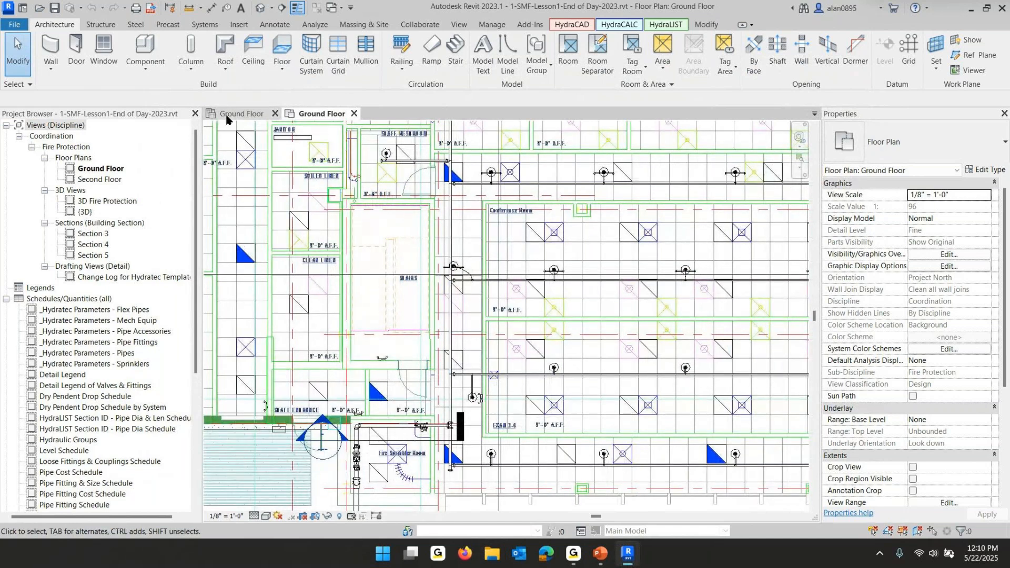
click(247, 114)
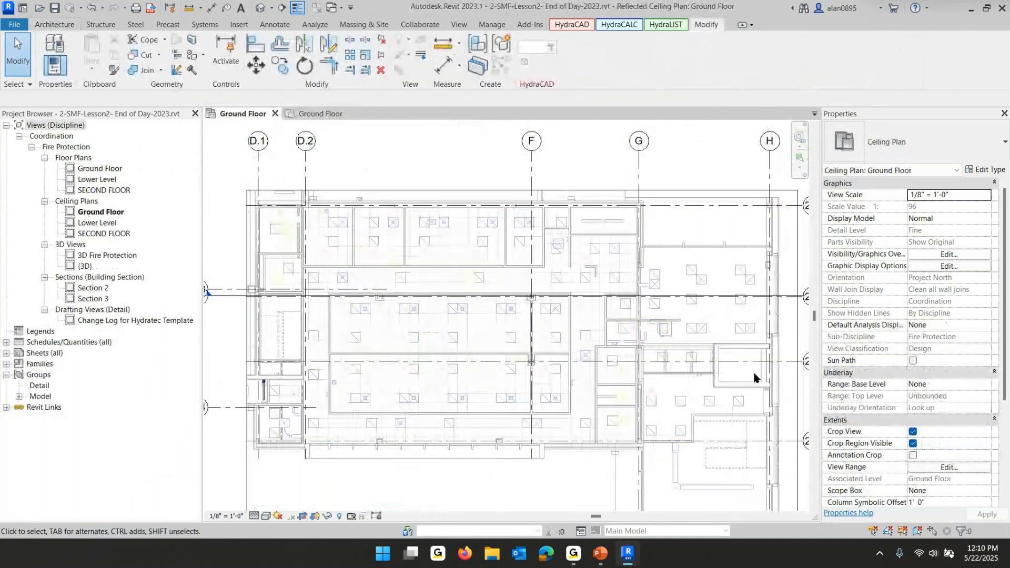
click(318, 114)
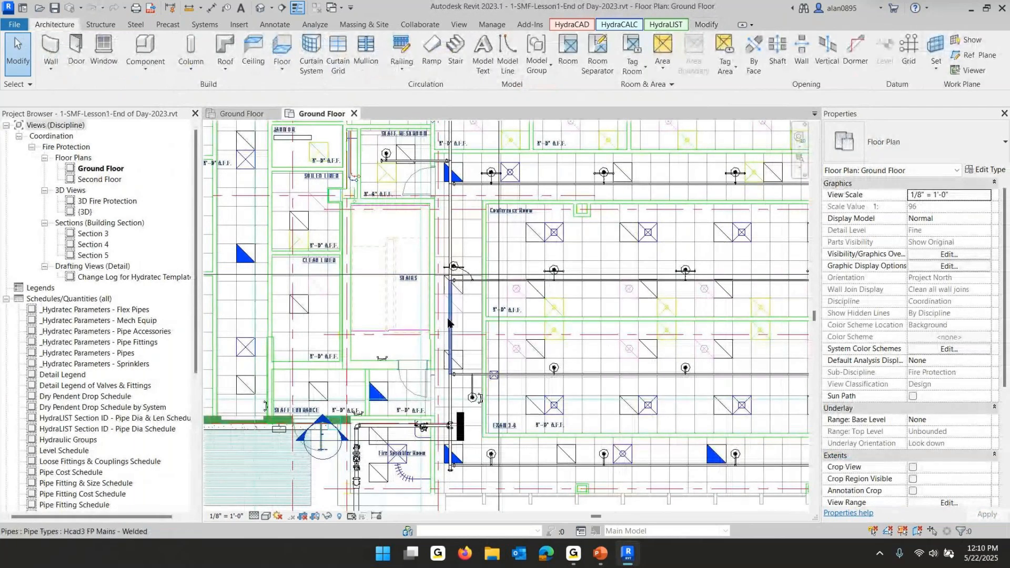
scroll(542, 350, down, 2)
scroll(542, 350, down, 1)
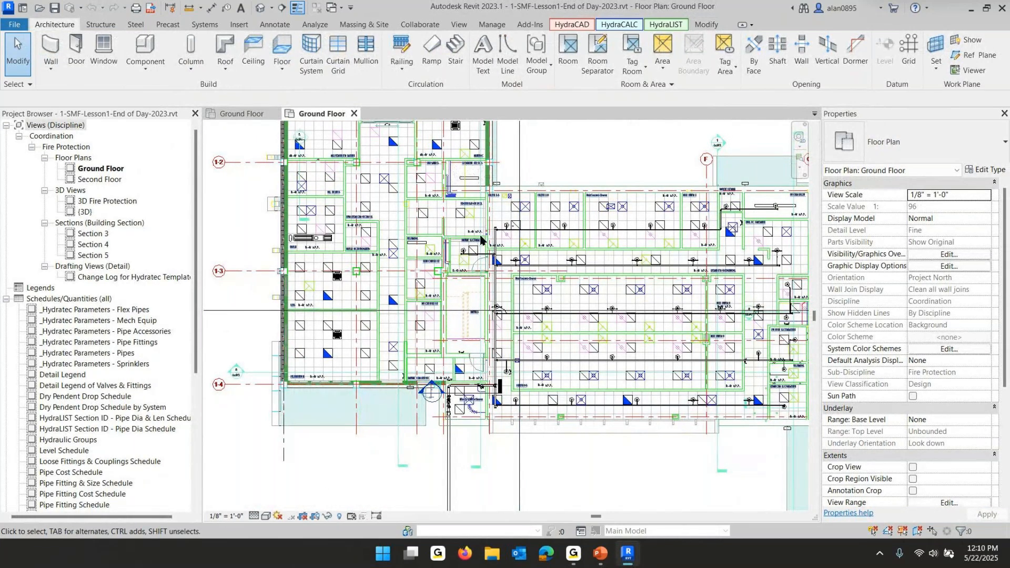
click(556, 23)
click(52, 52)
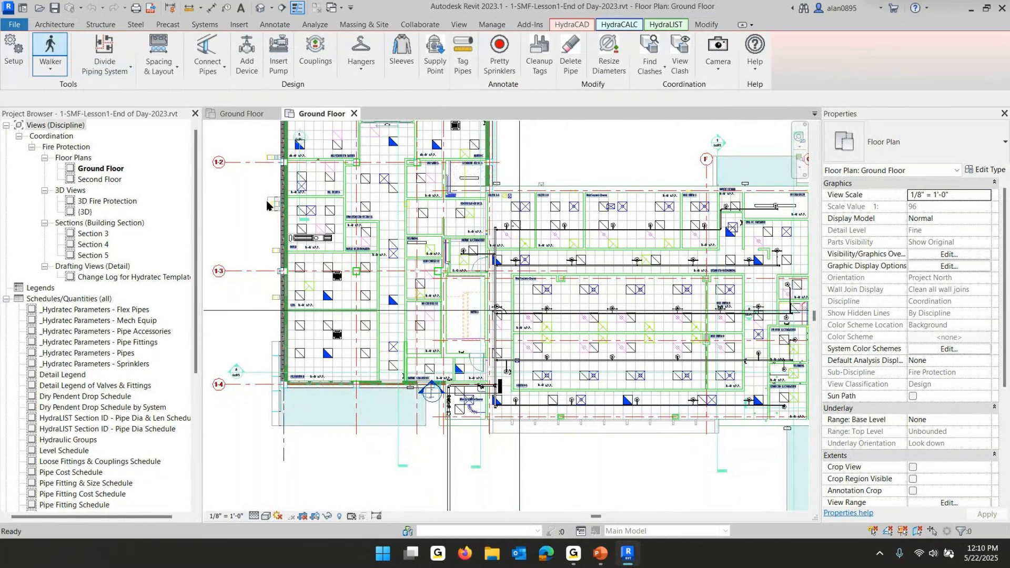
scroll(513, 364, up, 3)
click(479, 308)
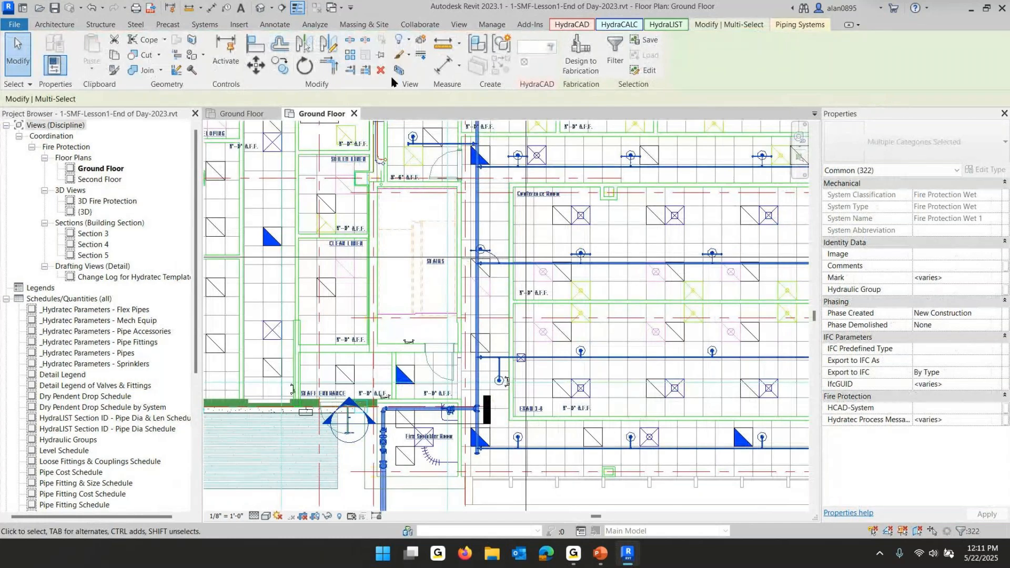
click(398, 76)
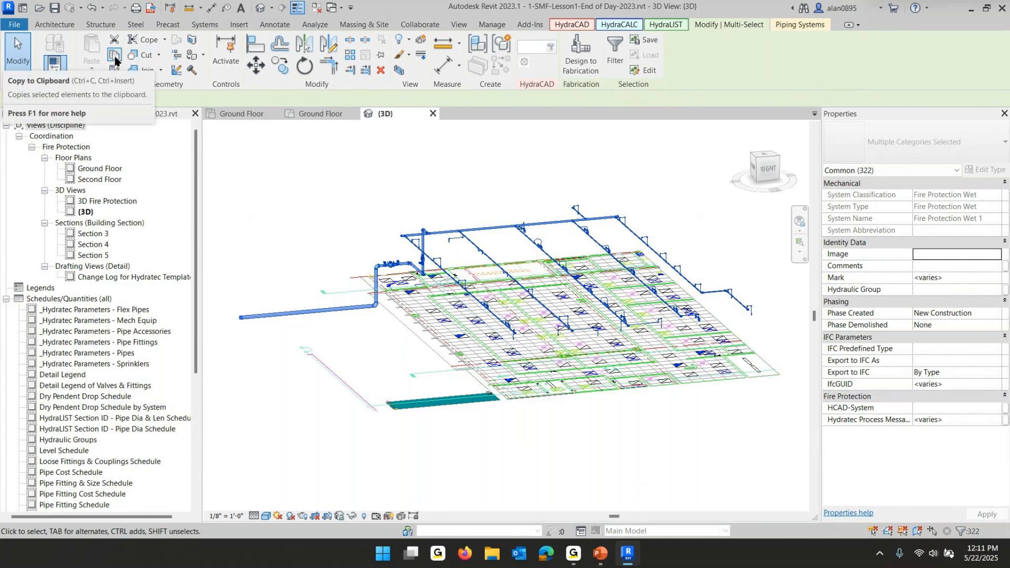
Copy the selected piping and paste it into the Lesson 2 Ground Floor ceiling plan aligned to the current view
click(115, 54)
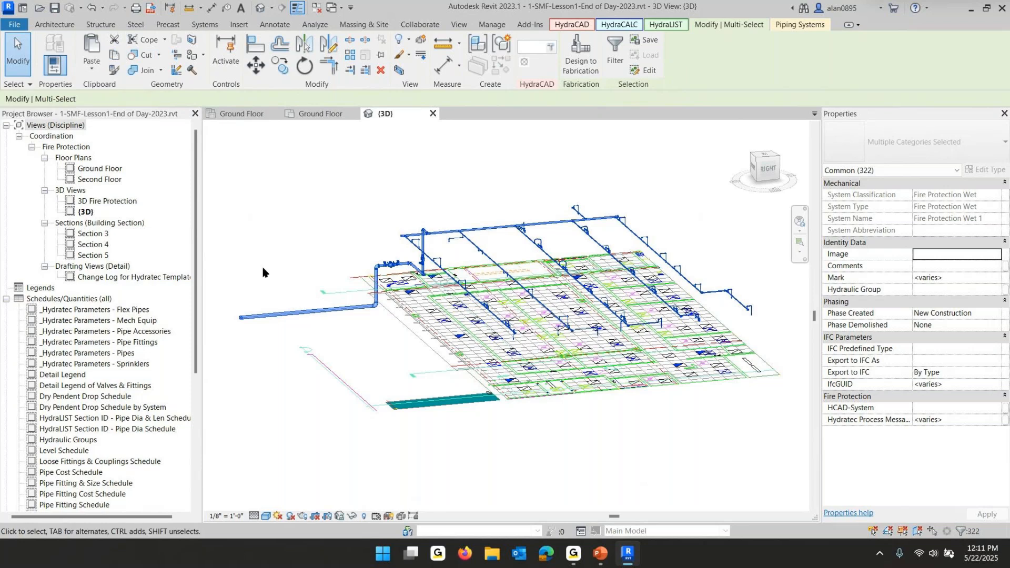
click(228, 118)
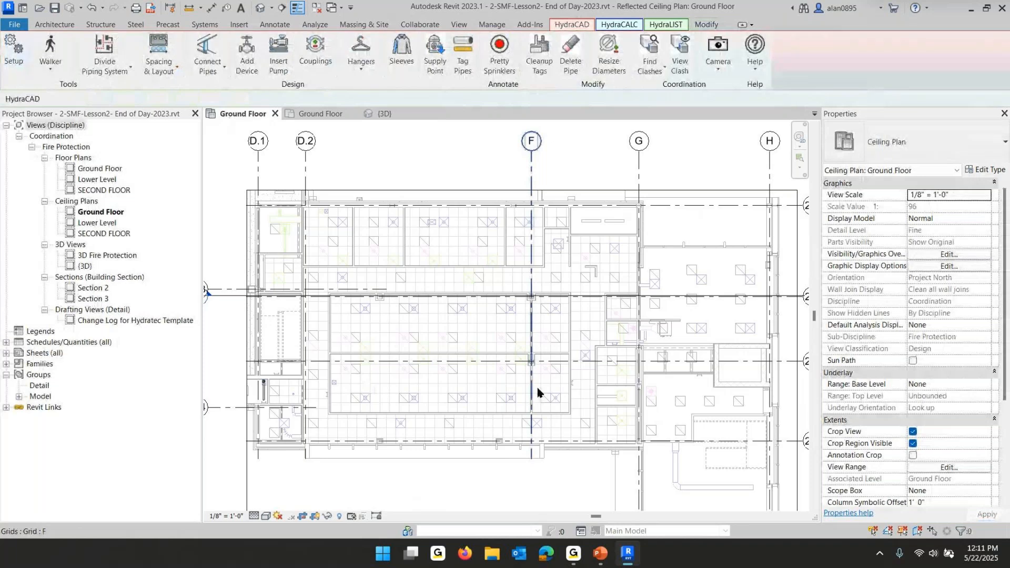
click(706, 24)
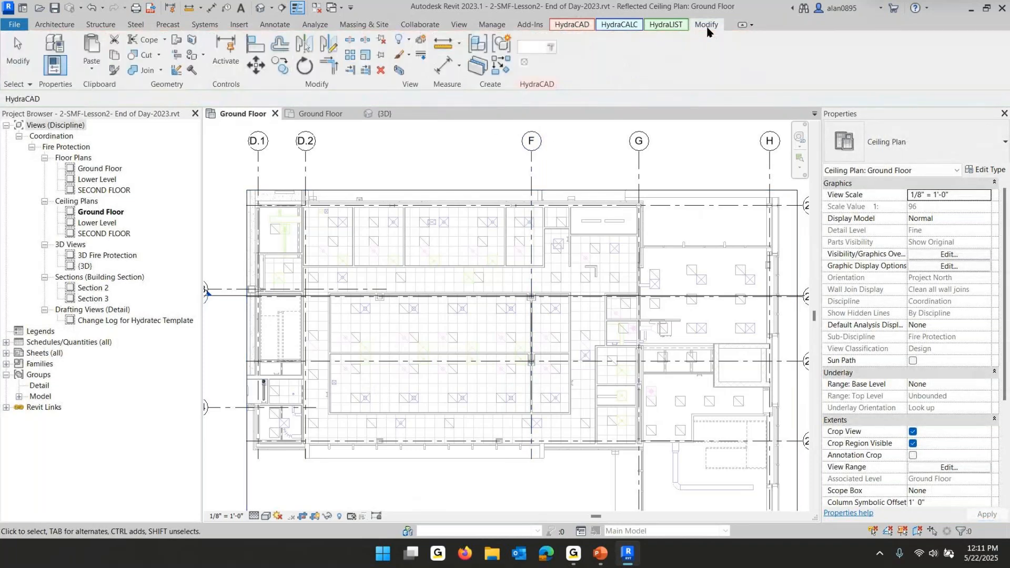
click(91, 71)
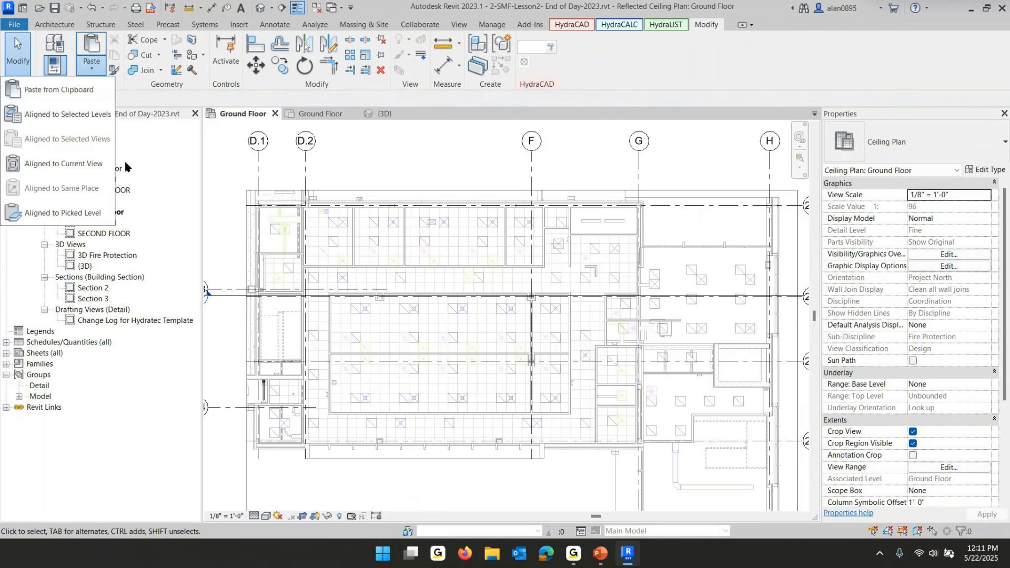
click(55, 167)
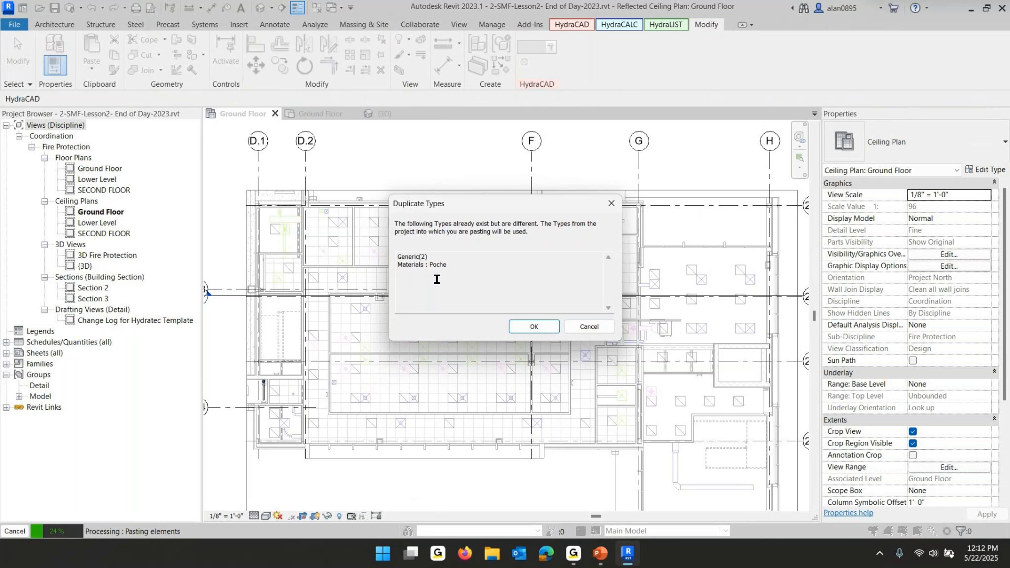
click(533, 327)
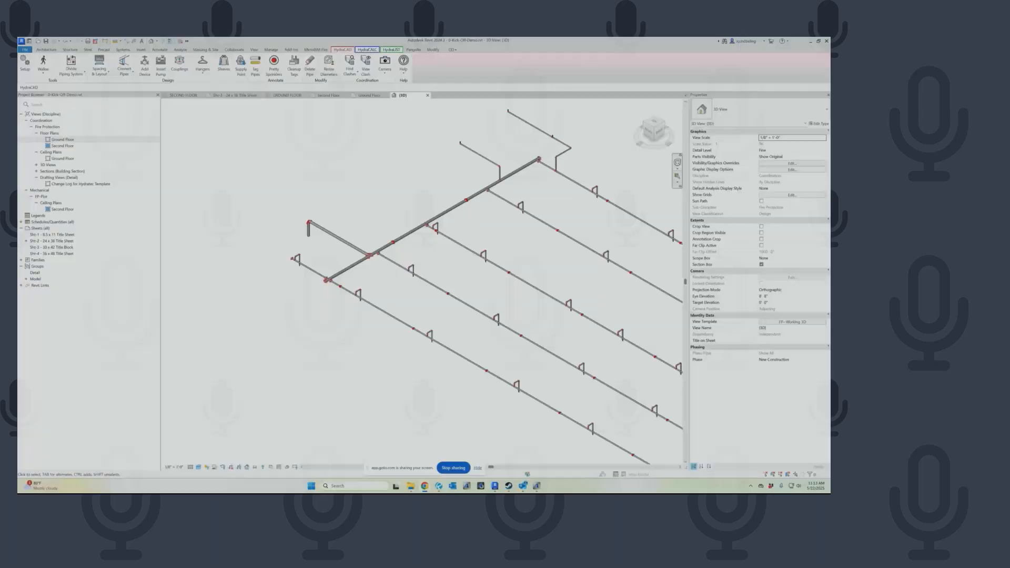
Select the connected second floor piping run in the kick-off project's 3D view
scroll(398, 274, down, 2)
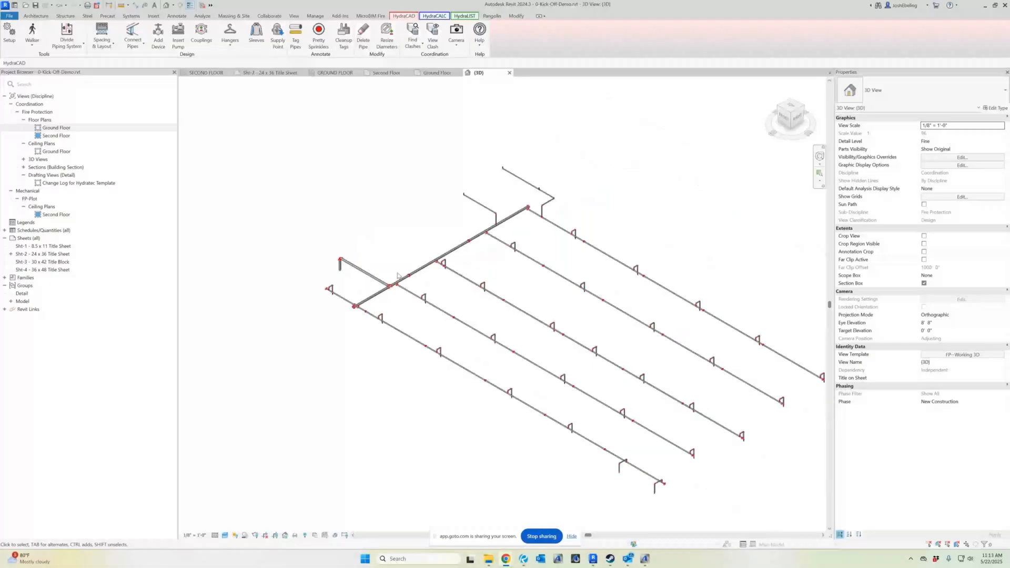
scroll(398, 275, up, 2)
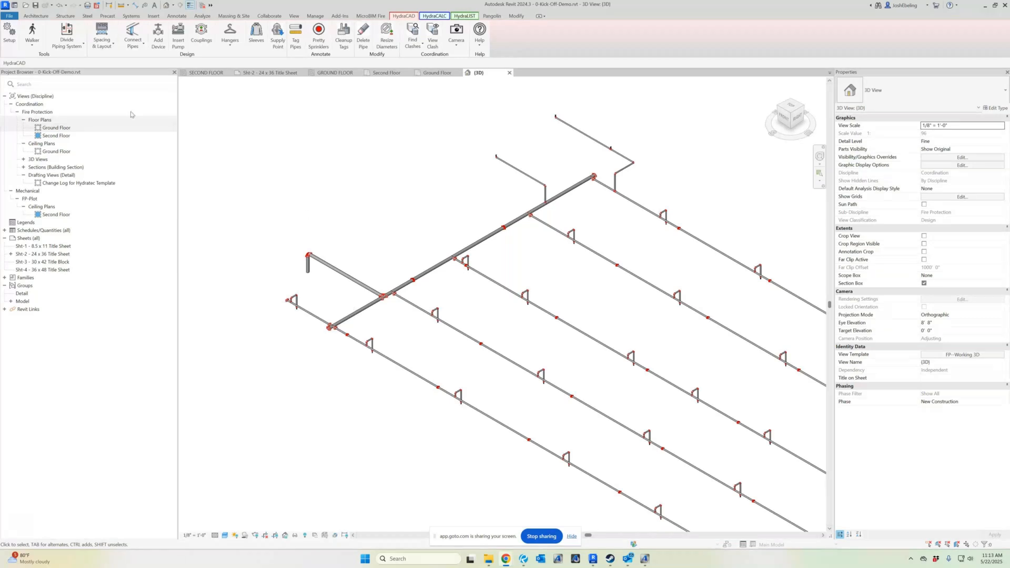
click(360, 281)
key(Tab)
key(Tab)
click(359, 281)
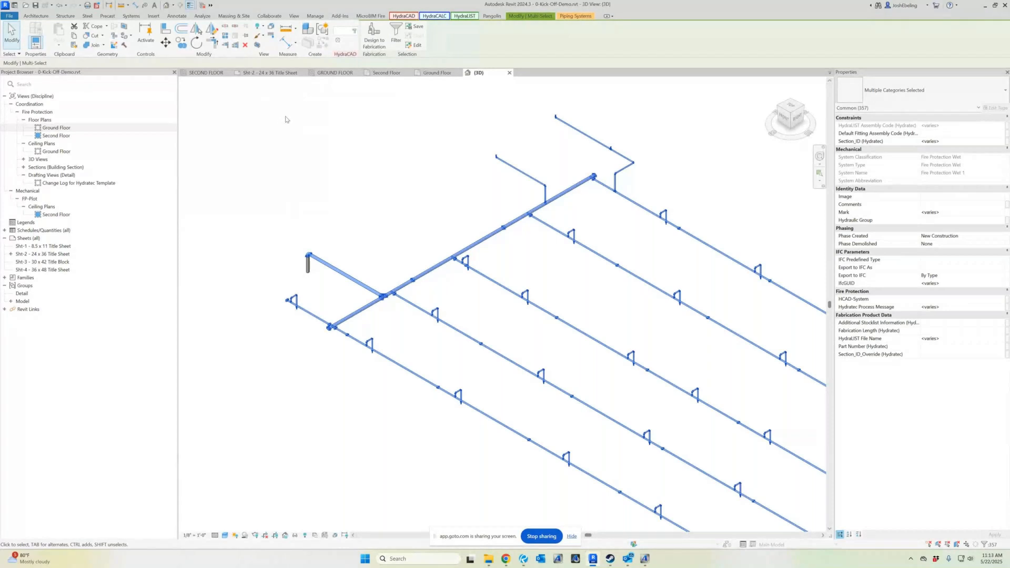
Select the complete second floor piping system, including the riser, with the Walker
click(403, 16)
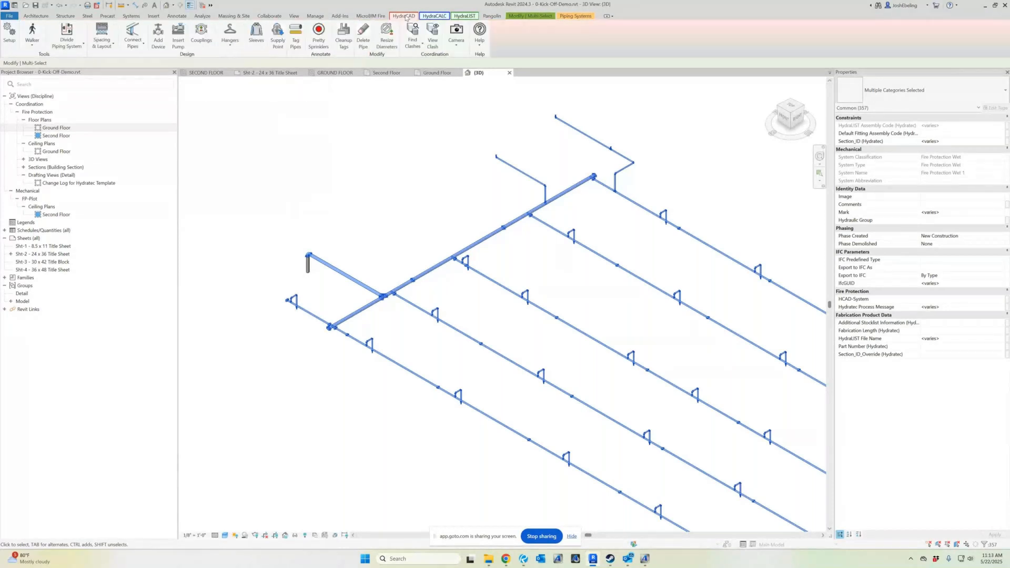
click(33, 30)
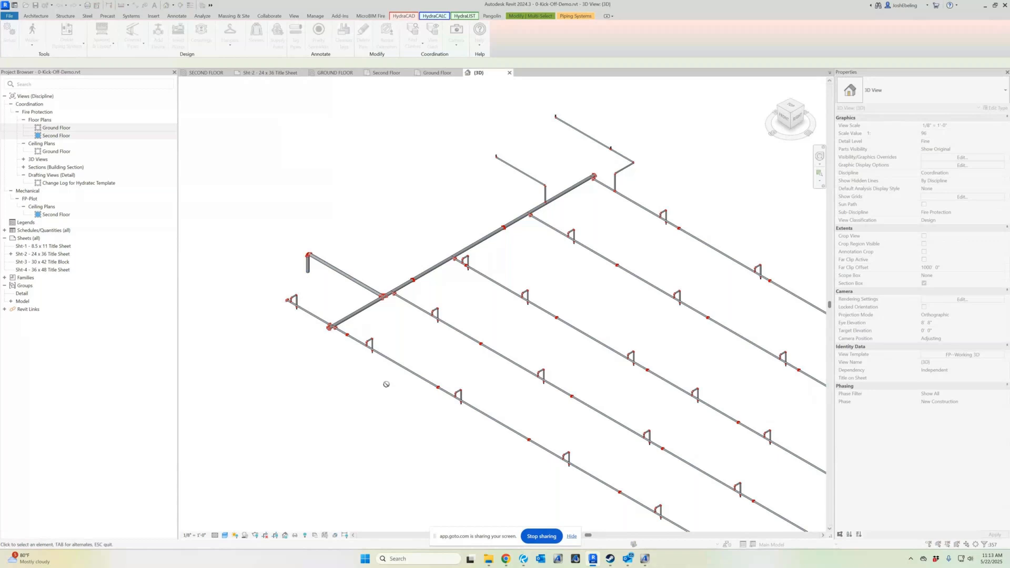
click(345, 274)
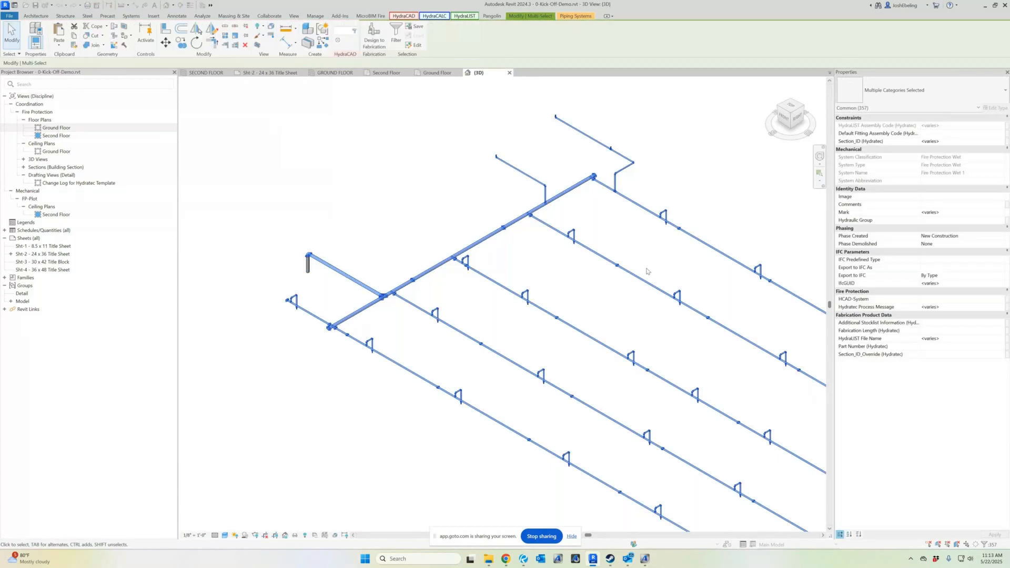
click(408, 16)
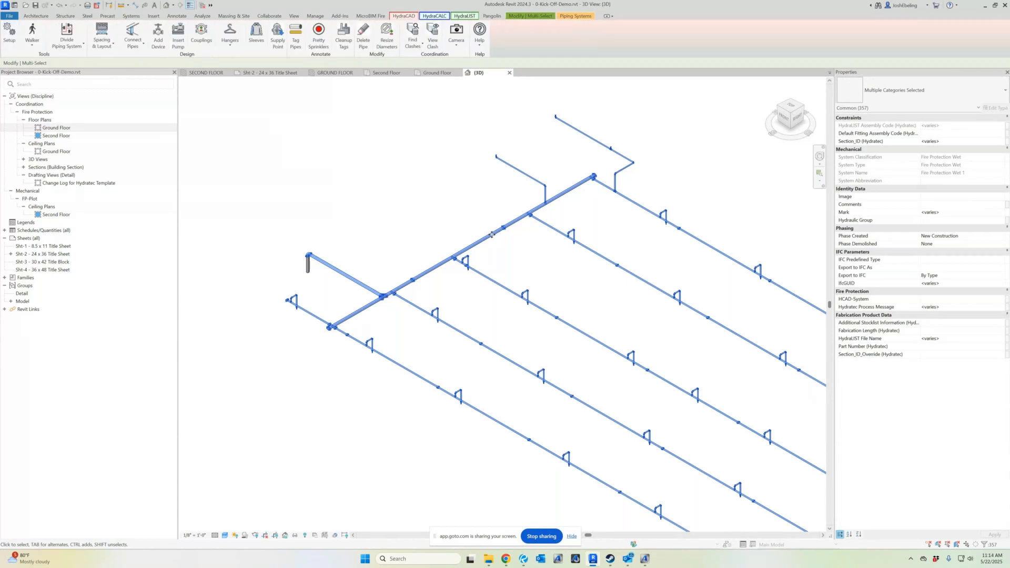
click(32, 31)
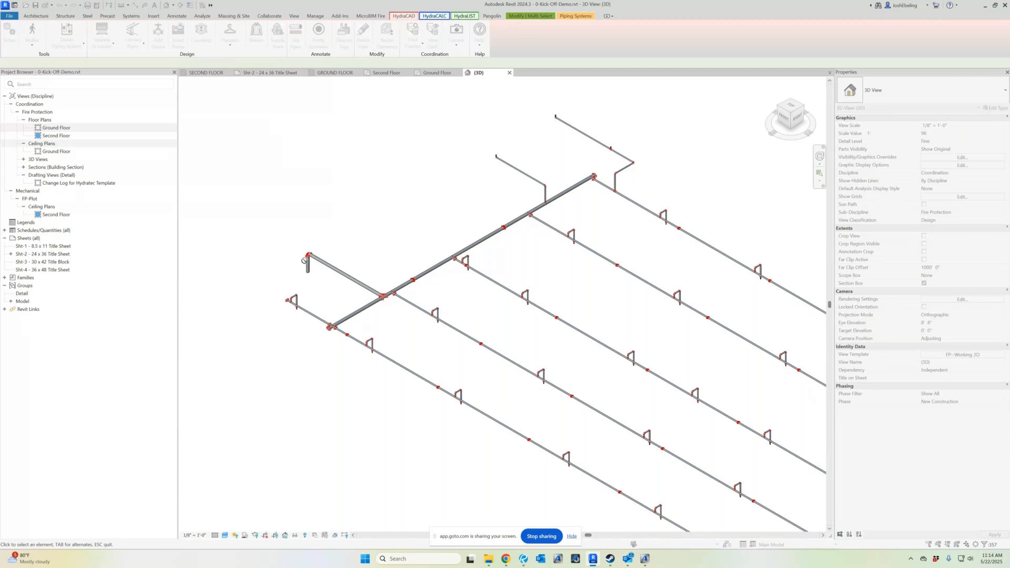
click(306, 269)
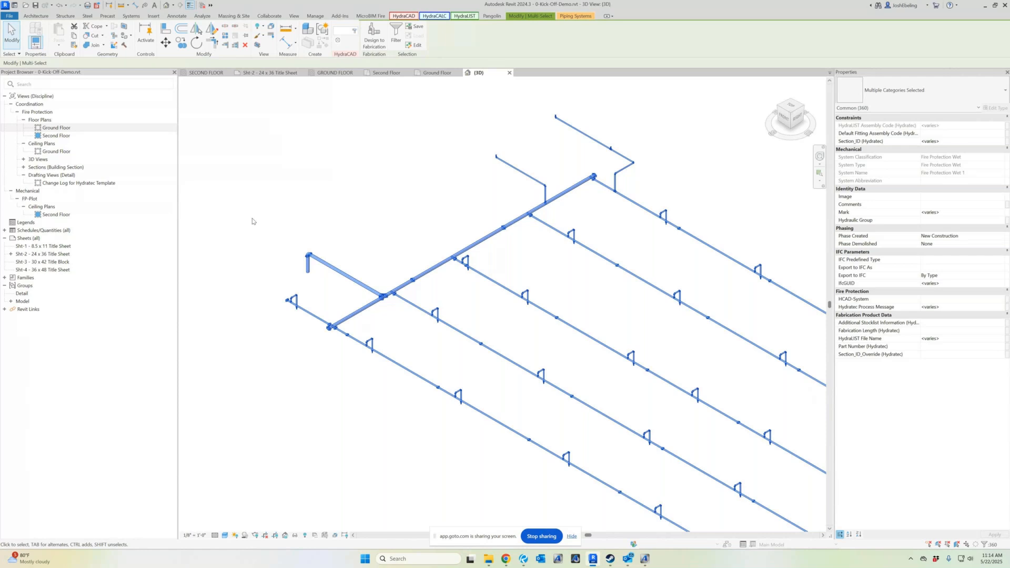
Isolate the selected piping in a 3D selection box
click(258, 46)
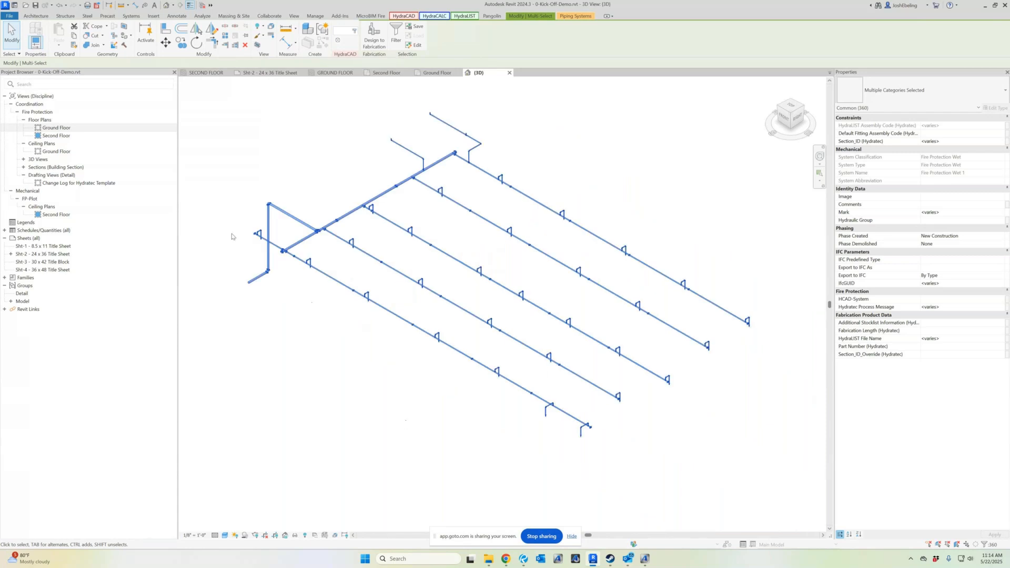
scroll(217, 224, up, 4)
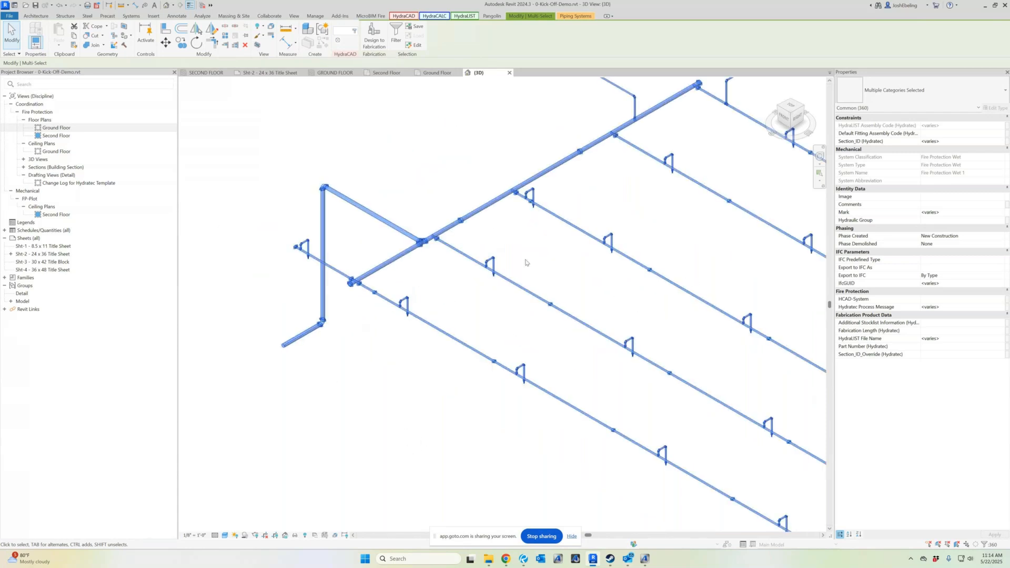
scroll(525, 263, down, 4)
scroll(377, 283, up, 3)
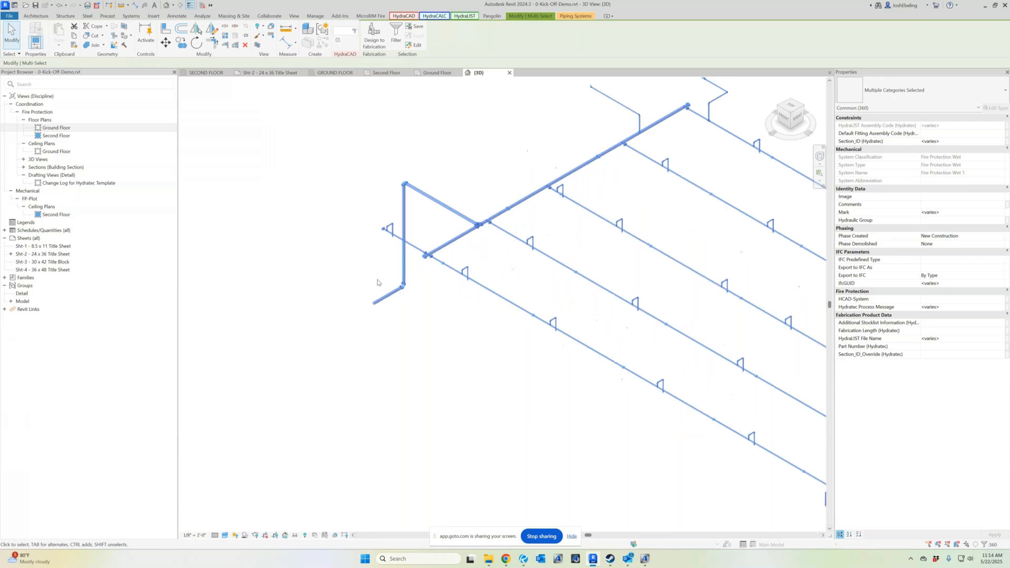
scroll(378, 283, up, 1)
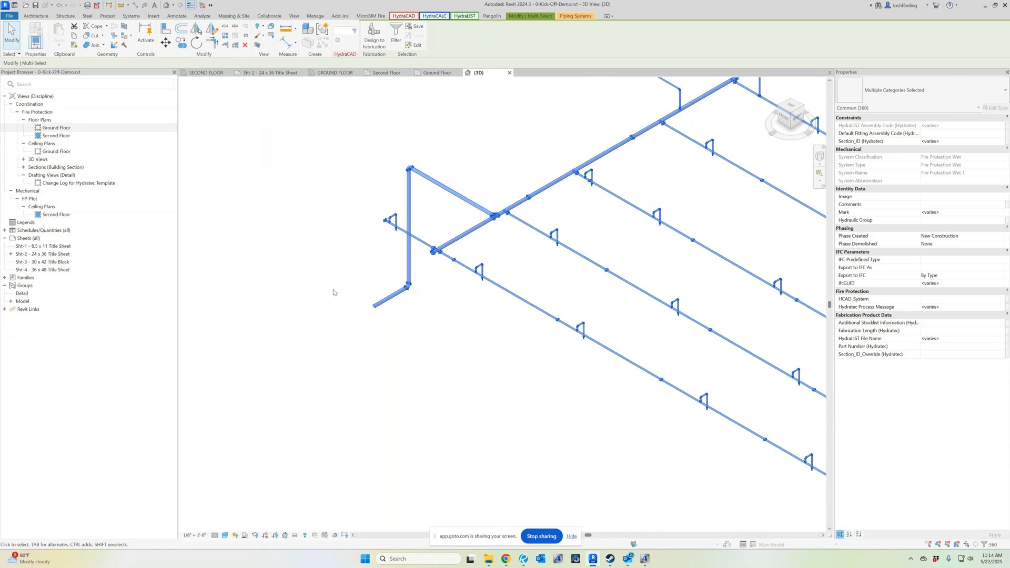
scroll(319, 331, down, 2)
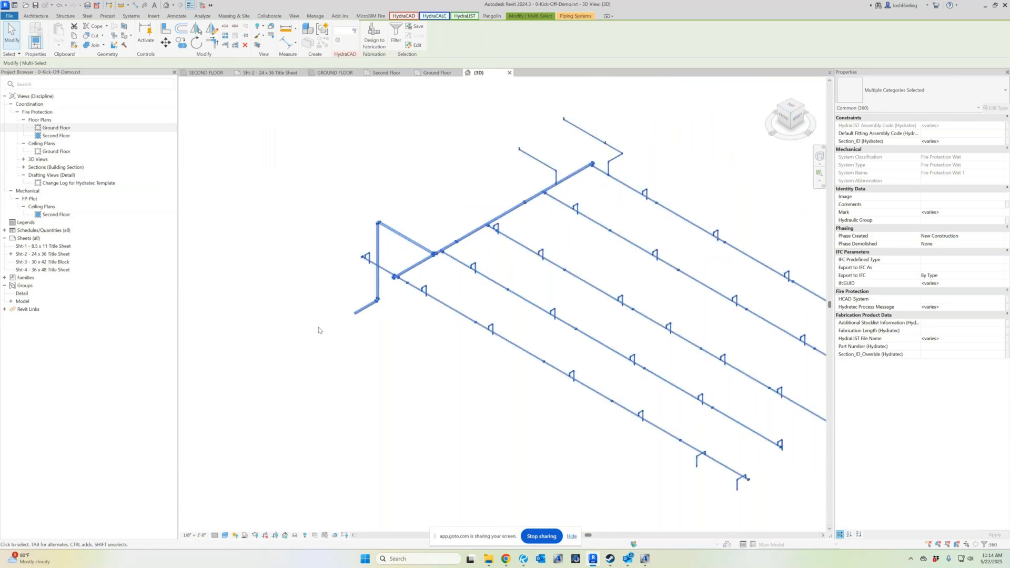
scroll(307, 310, down, 1)
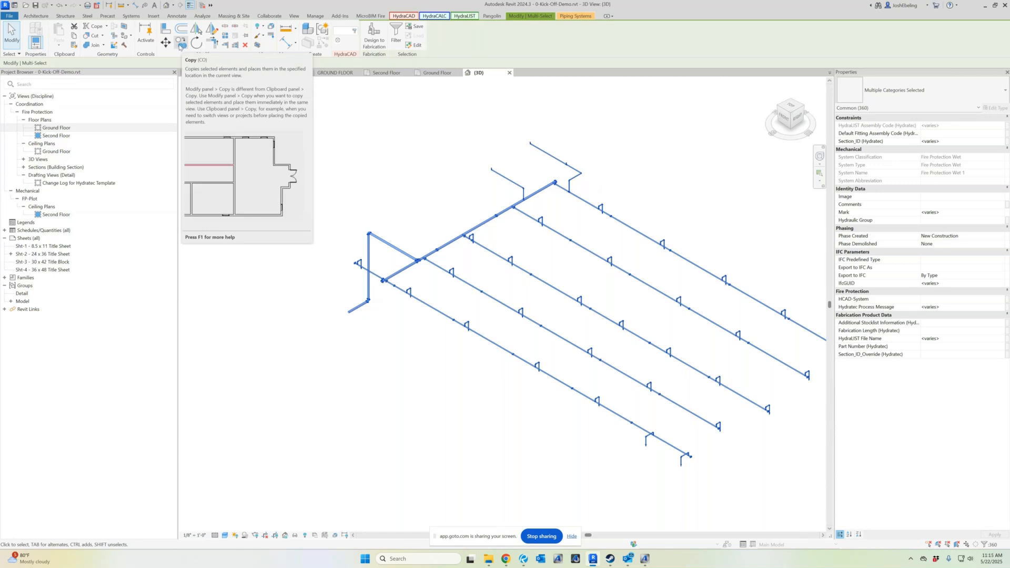
Copy the selected second floor piping and paste it into the new project's SECOND FLOOR ceiling plan aligned to the current view
click(74, 36)
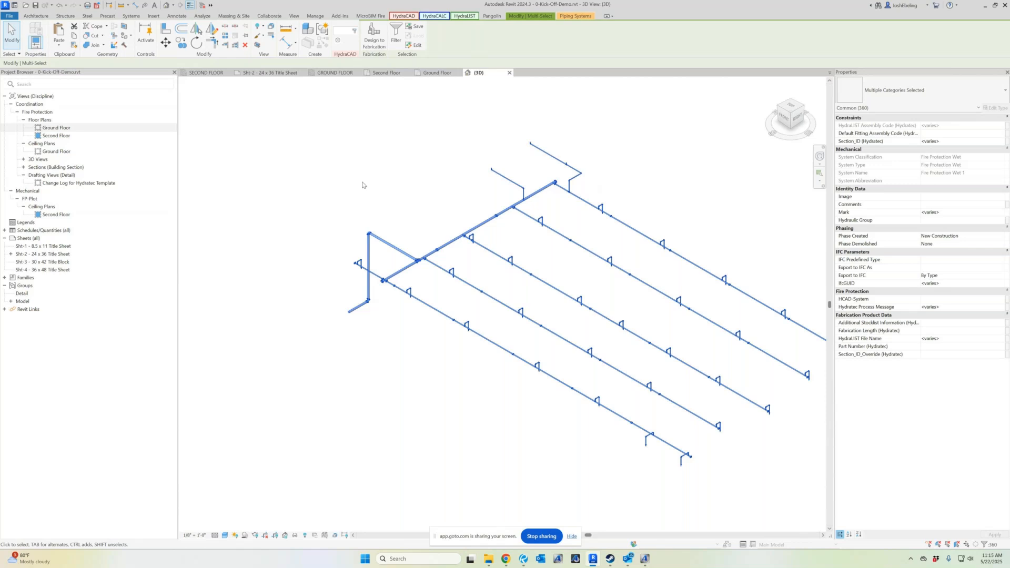
click(203, 74)
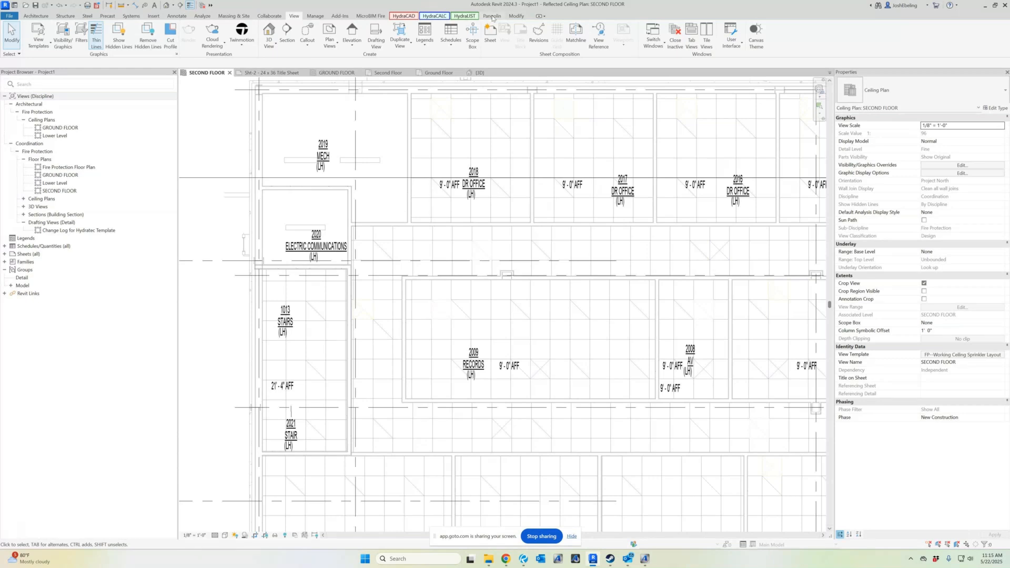
click(516, 16)
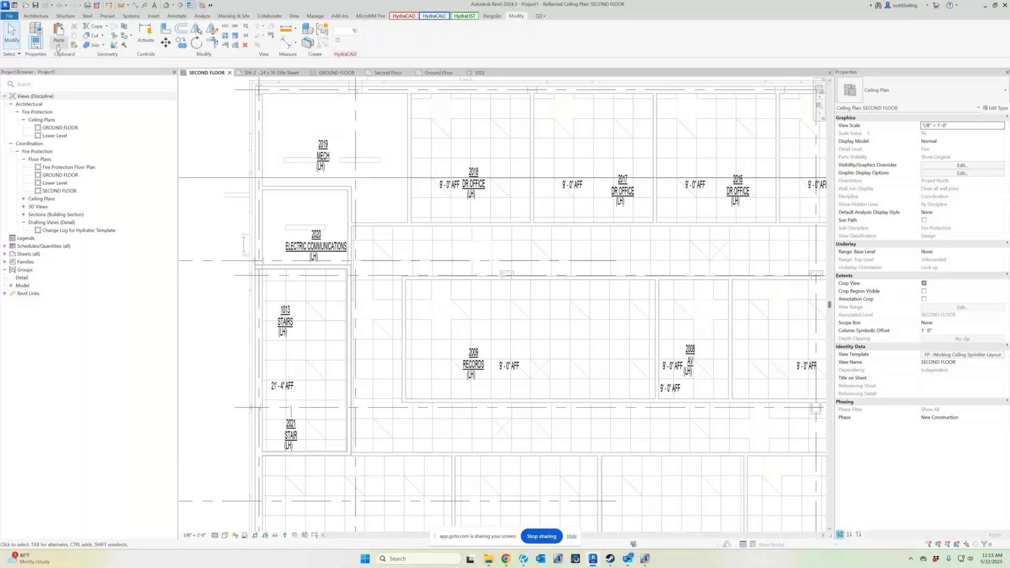
click(59, 46)
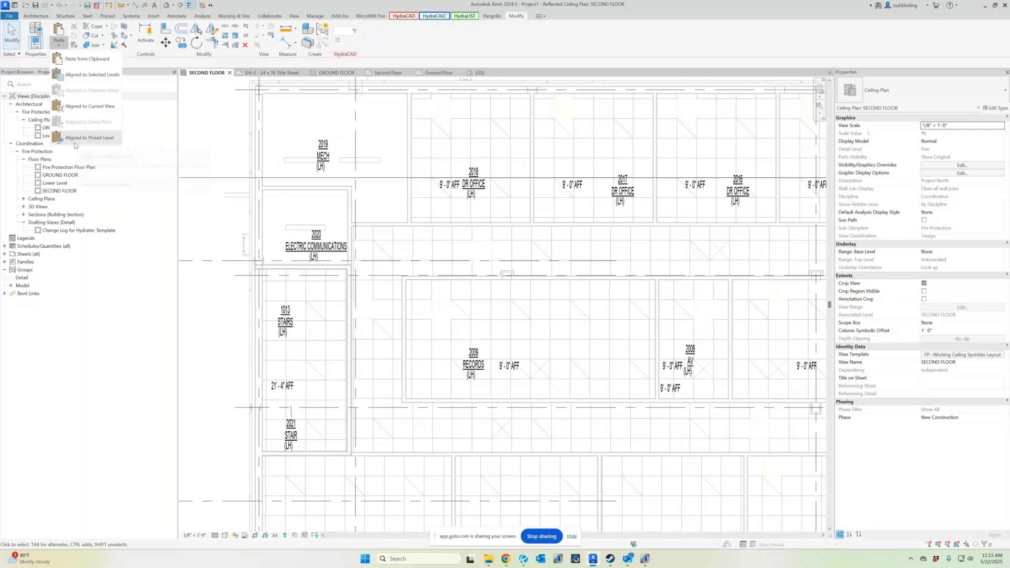
click(85, 106)
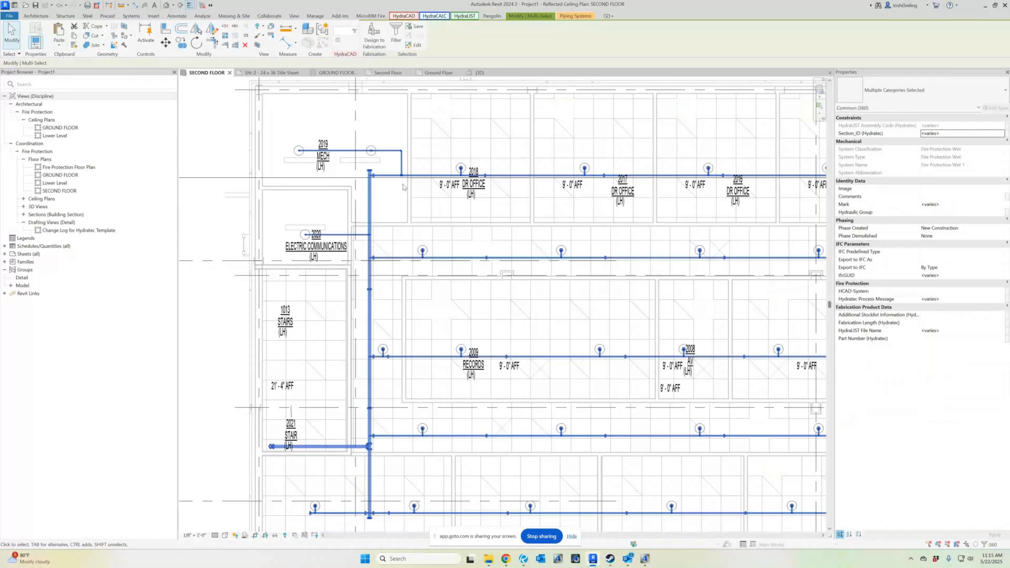
scroll(403, 187, down, 2)
scroll(414, 266, down, 2)
scroll(456, 369, up, 1)
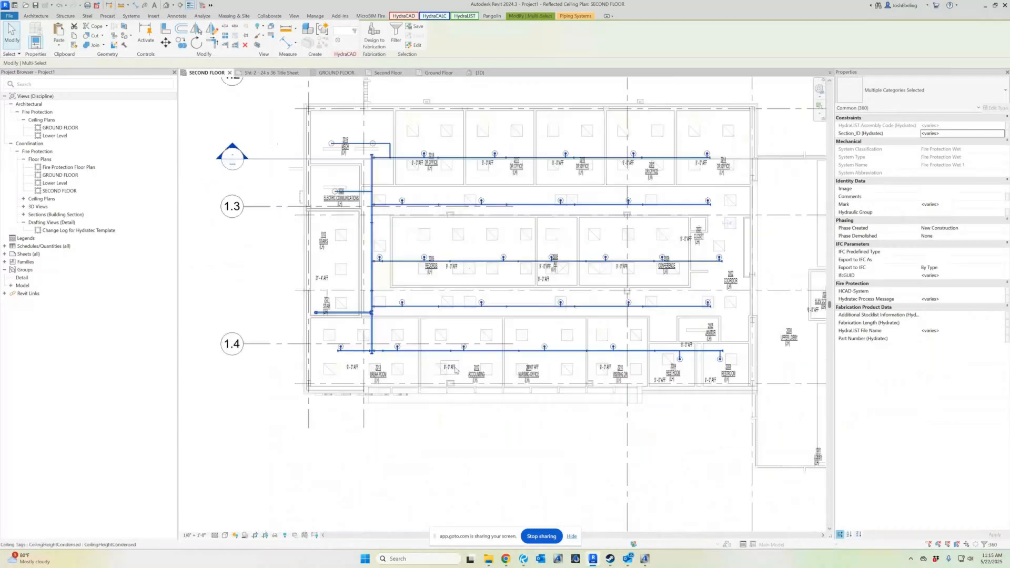
Close the inactive views and the kick-off project's 3D view without saving changes to 0-Kick-Off-Demo.rvt
scroll(456, 370, up, 1)
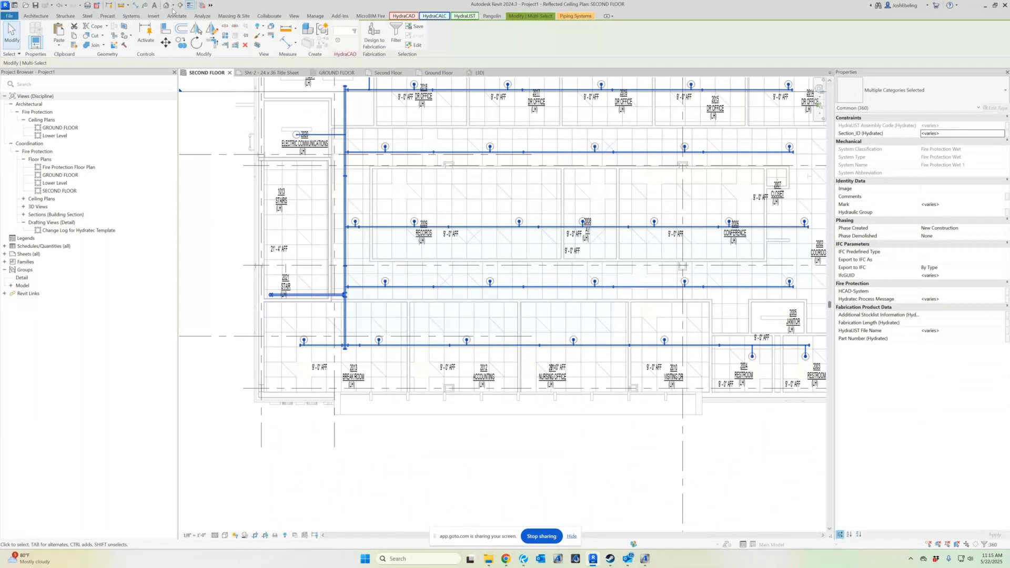
click(203, 8)
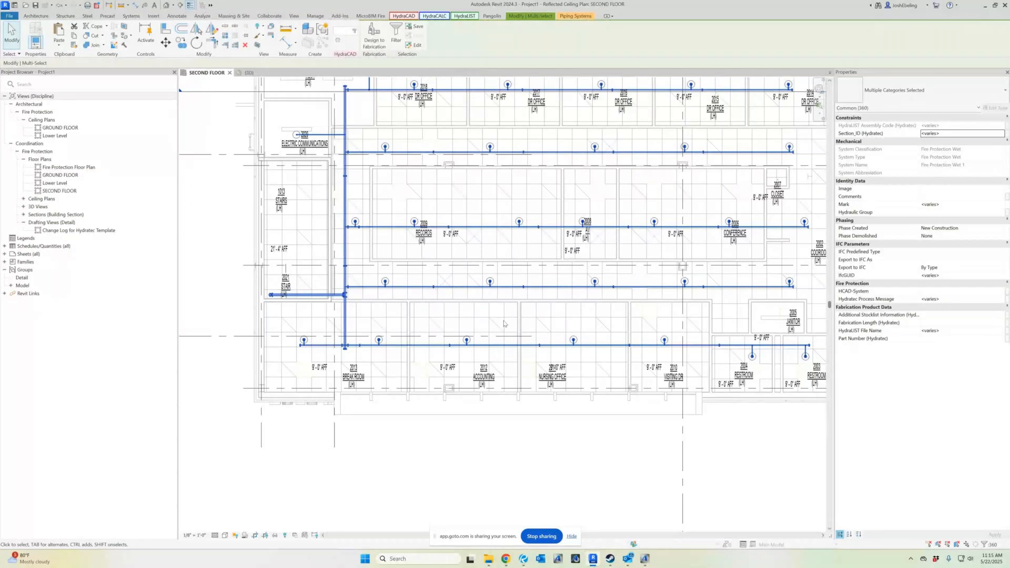
scroll(342, 372, down, 1)
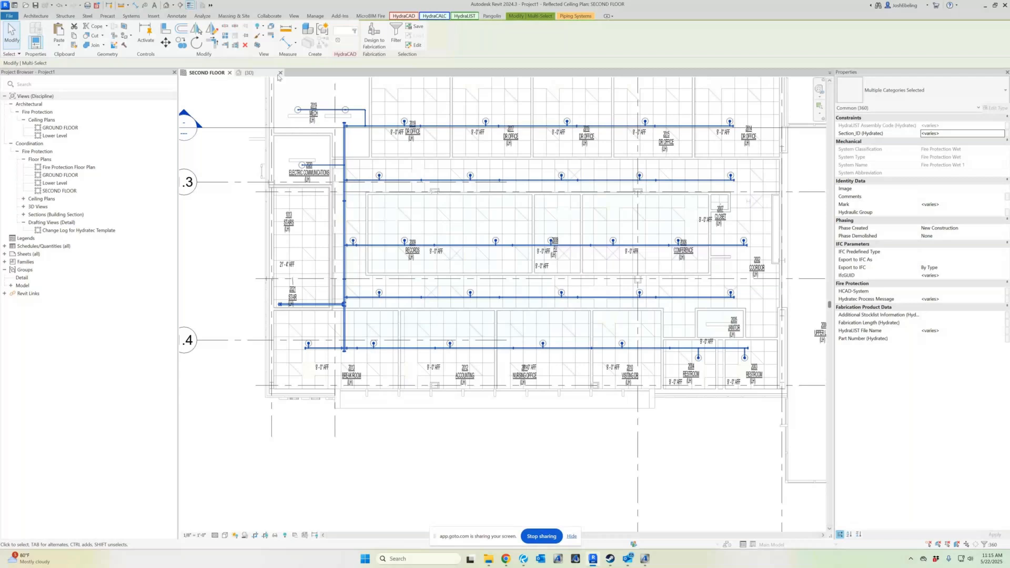
click(281, 73)
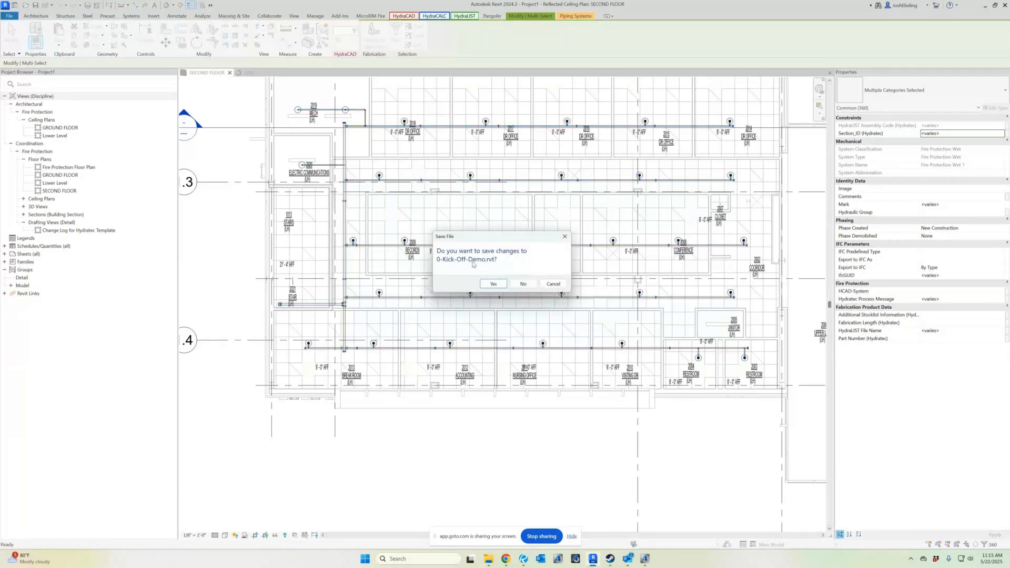
click(523, 284)
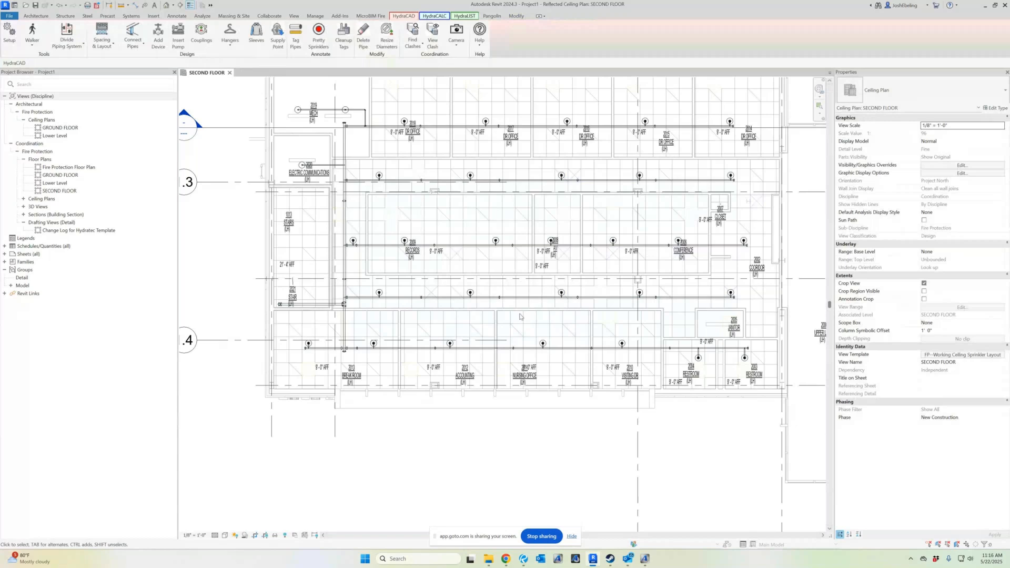
Open the GROUND FLOOR ceiling plan and floor plan, then close all other inactive views
scroll(482, 399, down, 1)
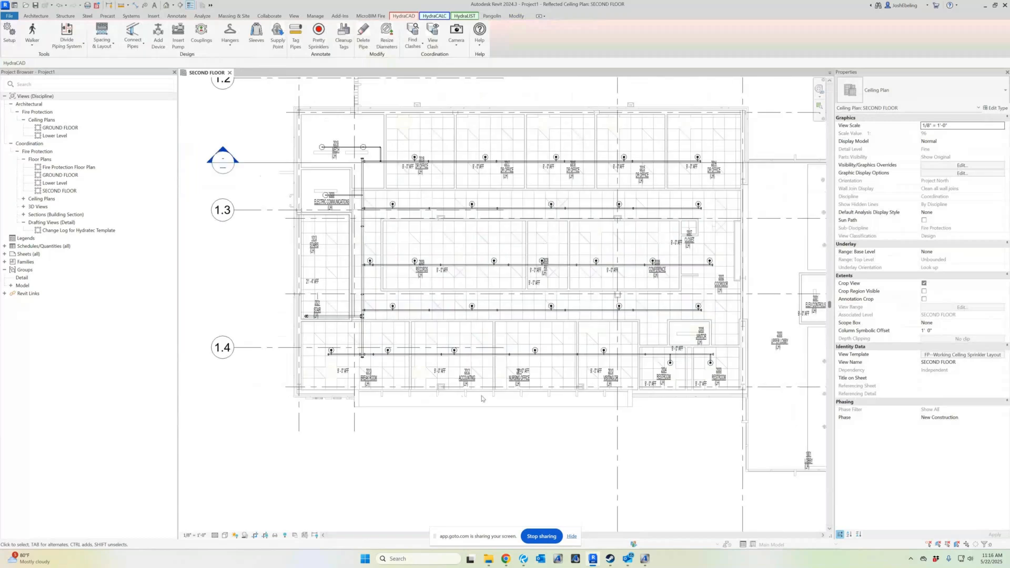
click(71, 130)
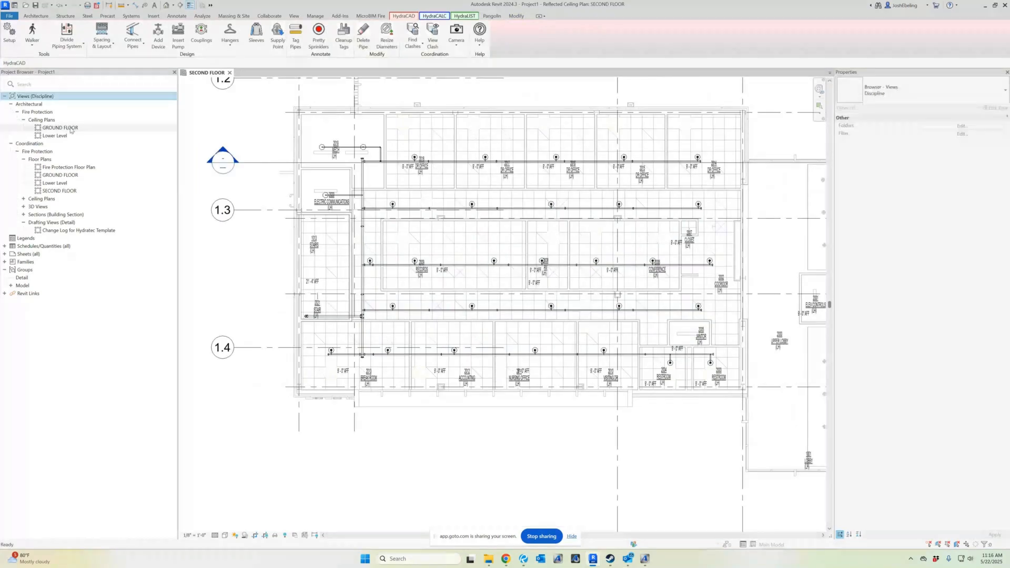
double_click(59, 127)
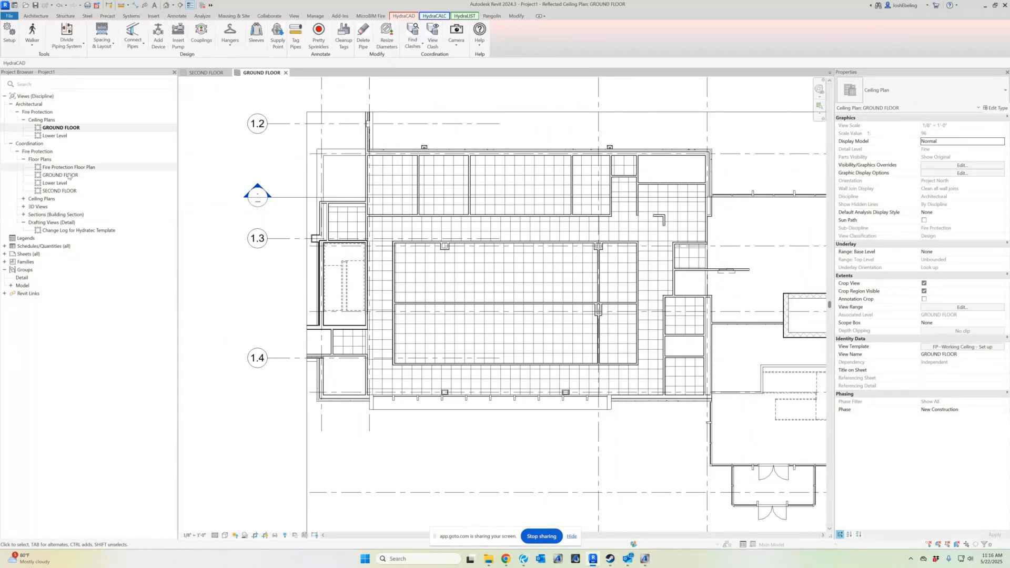
double_click(68, 176)
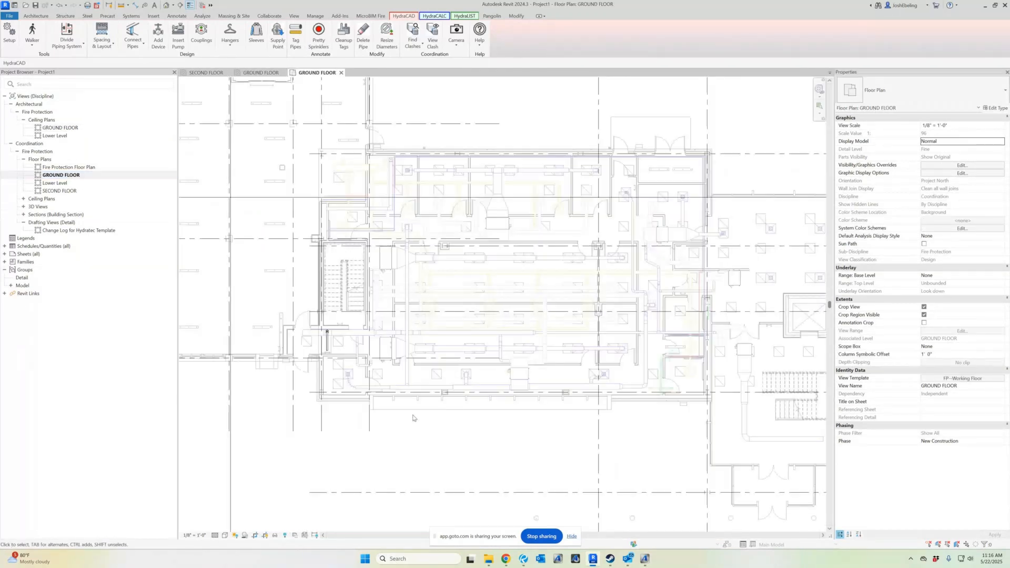
scroll(362, 392, up, 2)
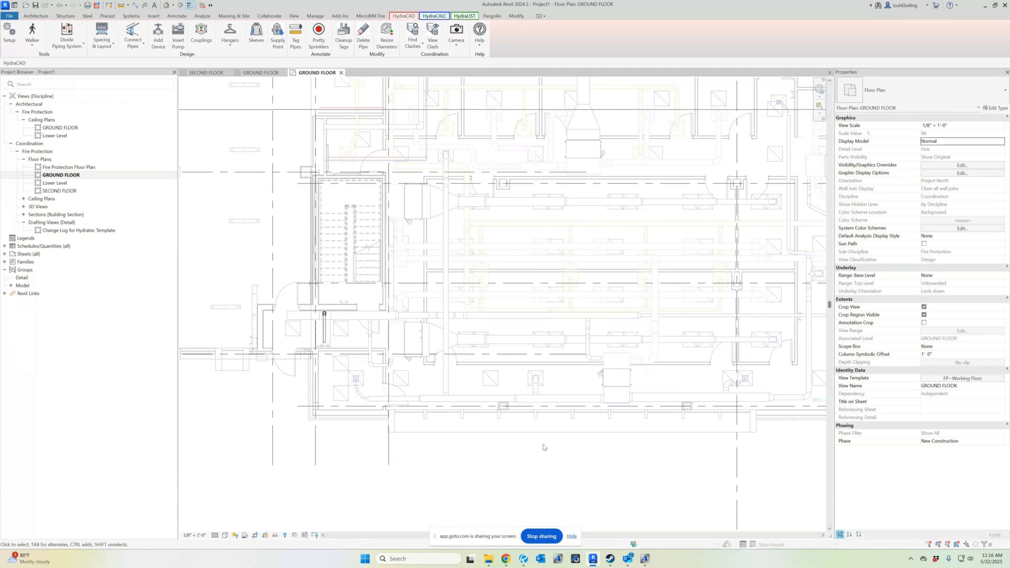
scroll(642, 309, down, 1)
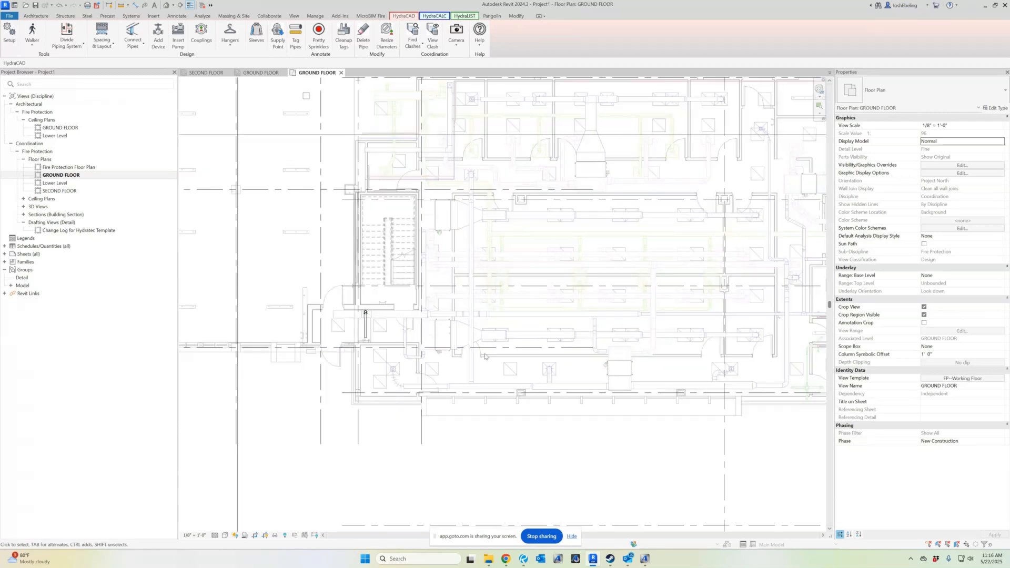
click(202, 5)
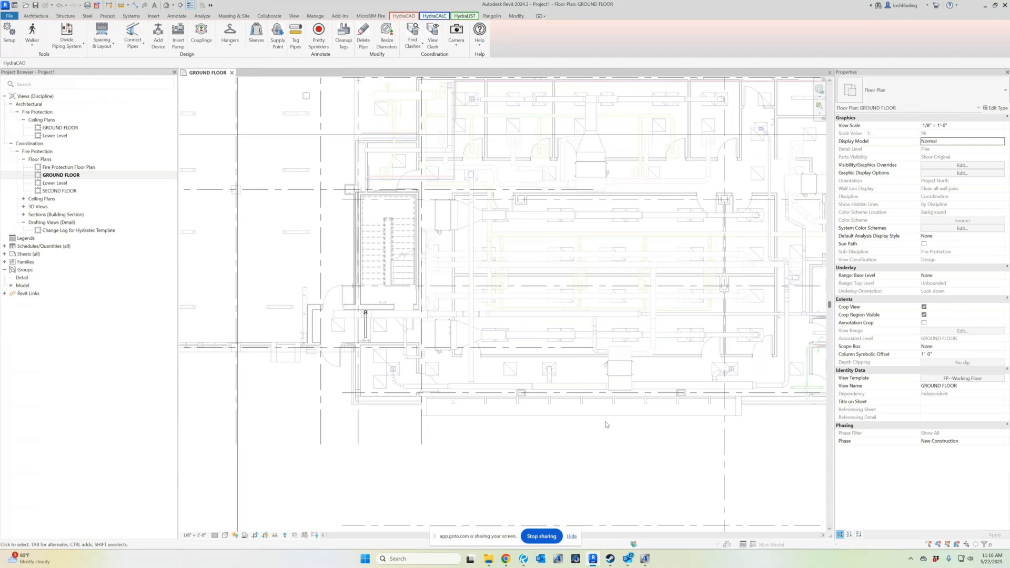
Open the project 1-SMF-Lesson1-End of Day-2023.rvt, ignoring the unresolved references and continuing to open it
click(9, 15)
click(27, 71)
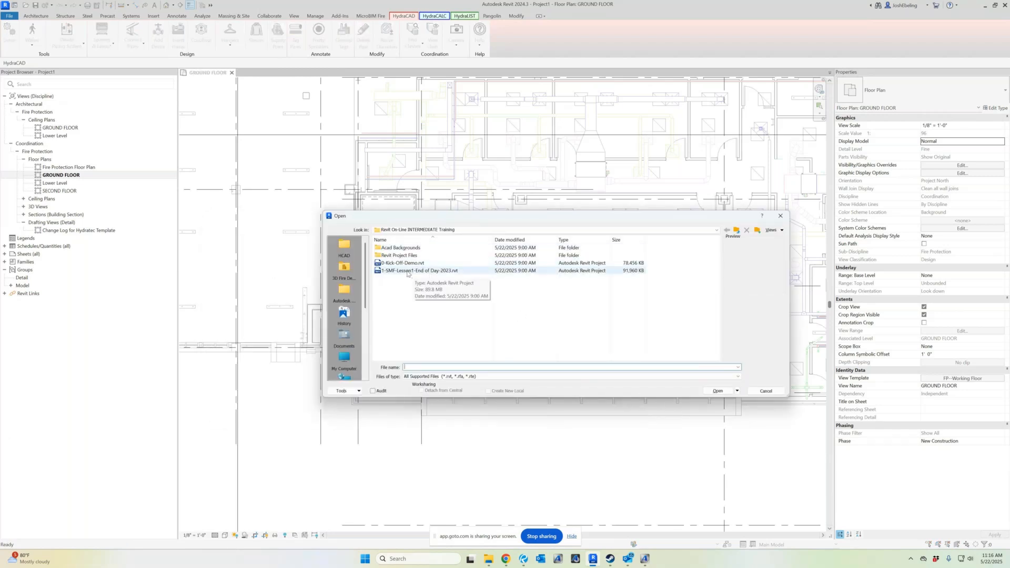
click(410, 272)
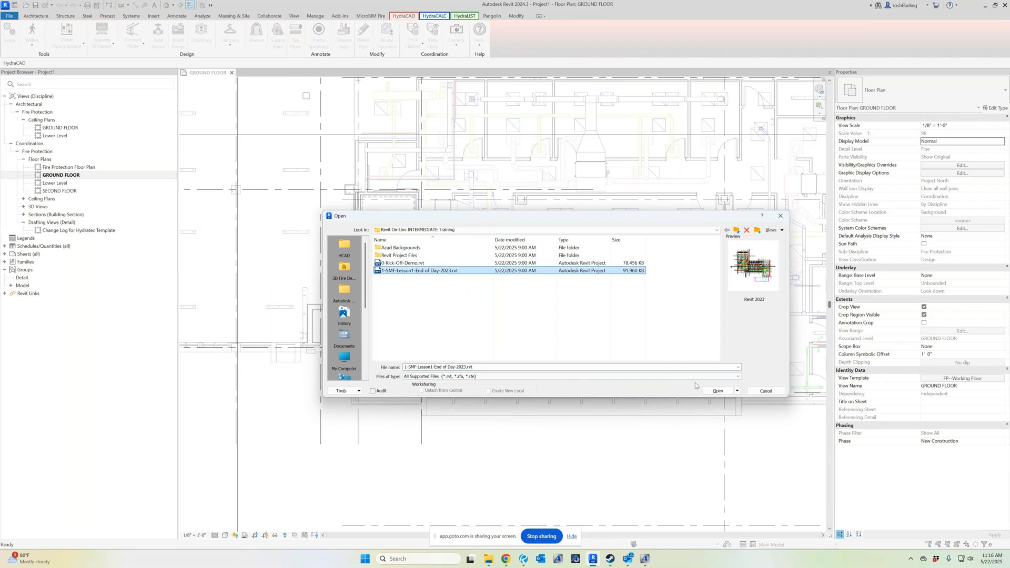
click(718, 391)
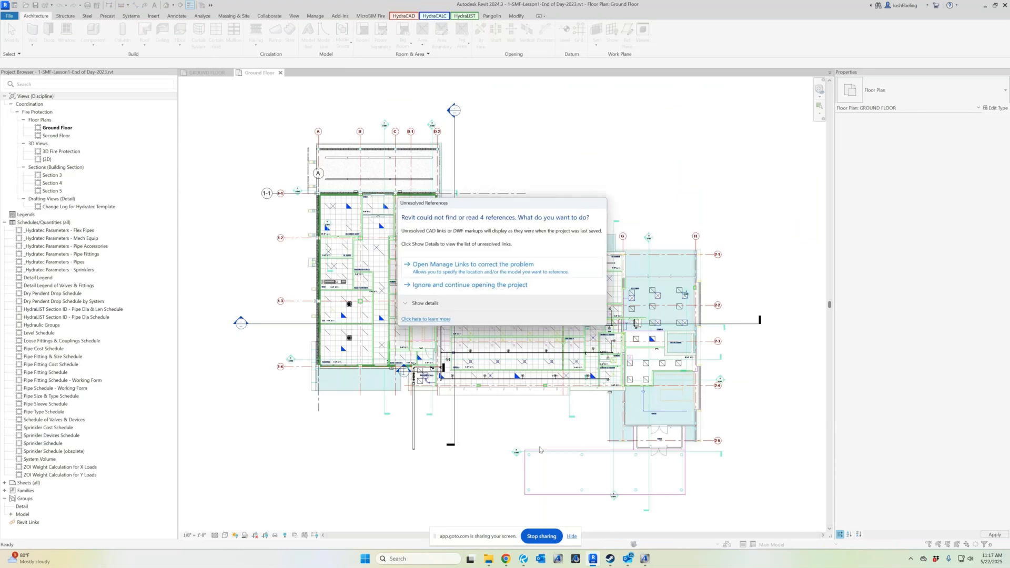
click(464, 291)
scroll(448, 400, up, 5)
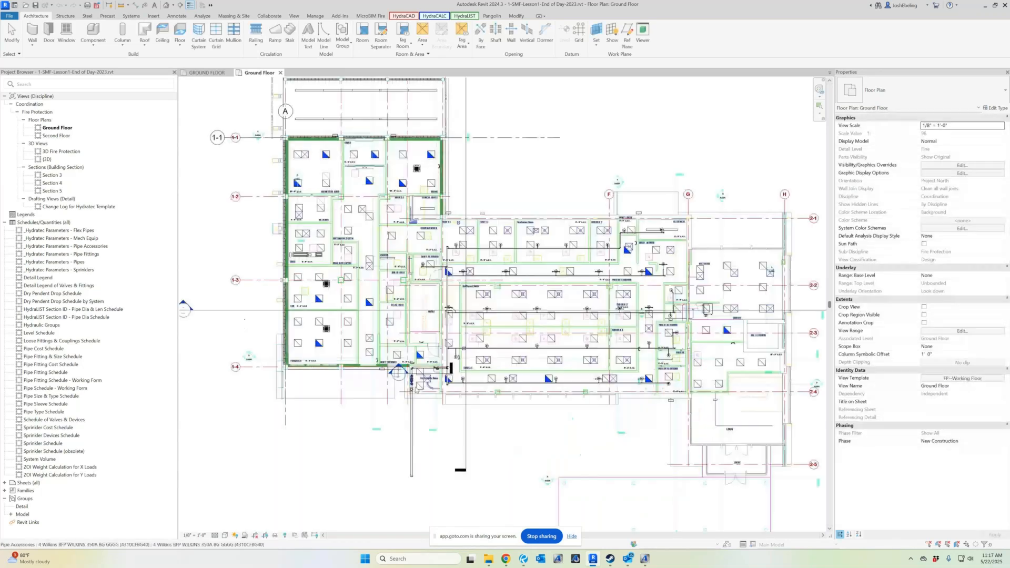
scroll(450, 424, up, 2)
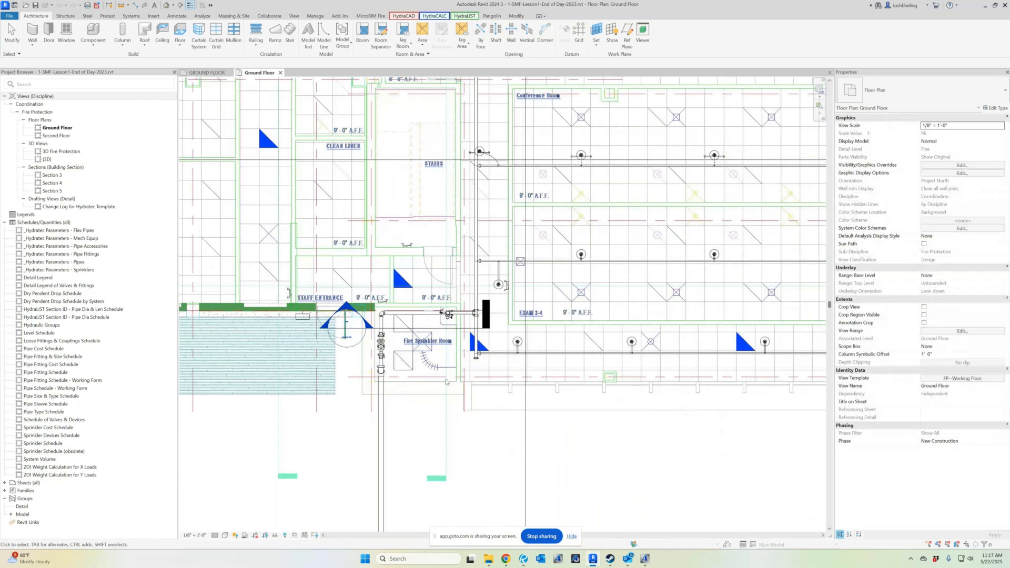
scroll(452, 376, up, 2)
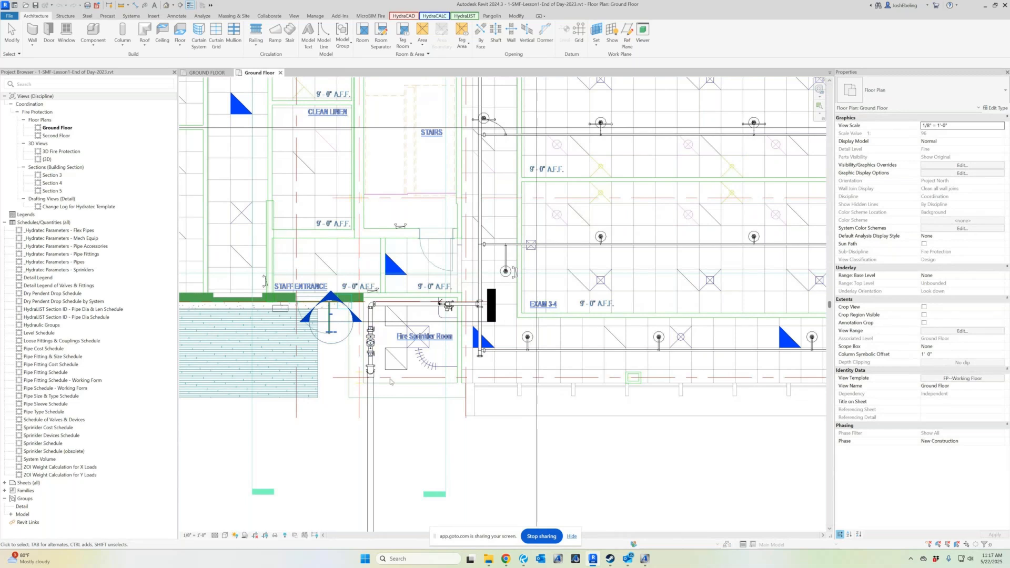
Select the ground floor sprinkler piping system near the Fire Sprinkler Room with the Walker
click(403, 16)
click(32, 33)
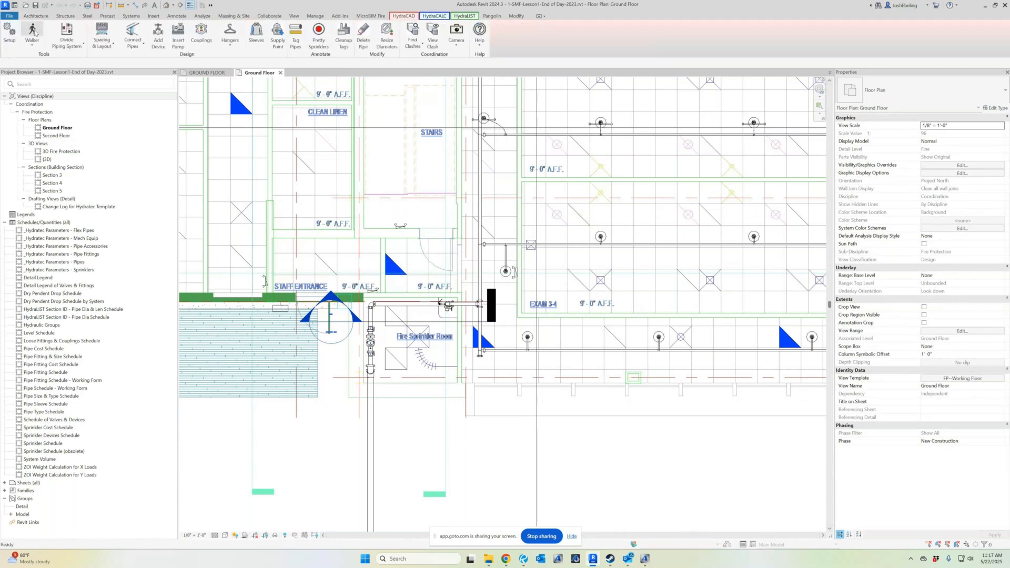
click(376, 307)
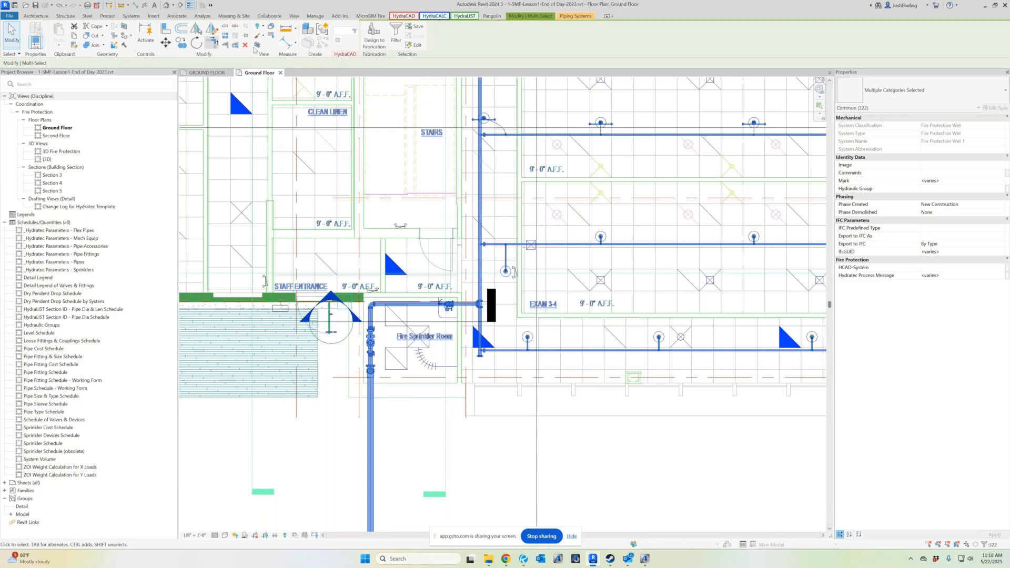
Inspect the selected ground floor piping in the default 3D view
key(3)
key(d)
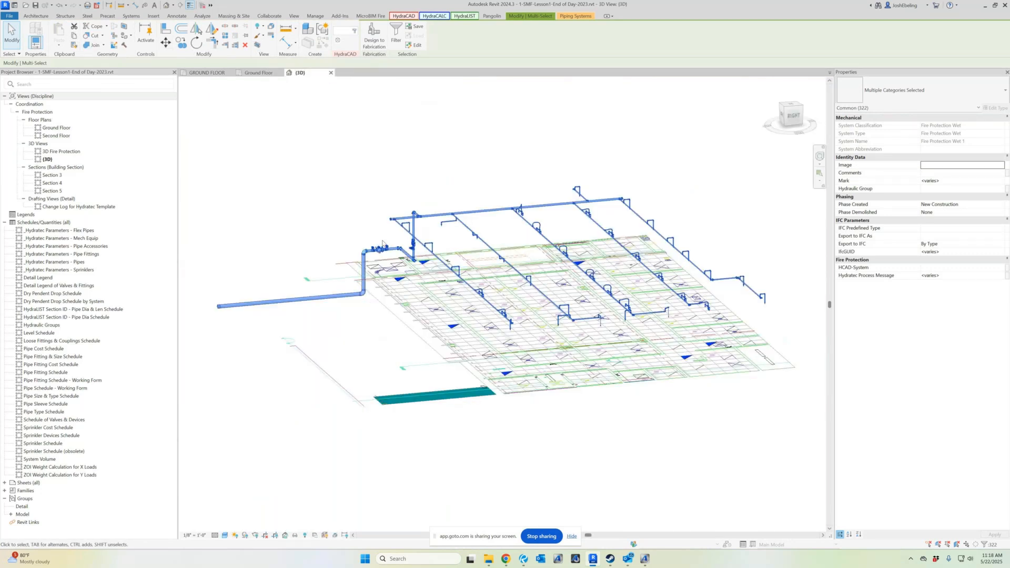
scroll(381, 237, up, 2)
shift+middle_drag(392, 247, 539, 330)
shift+middle_drag(376, 329, 419, 358)
scroll(419, 357, up, 1)
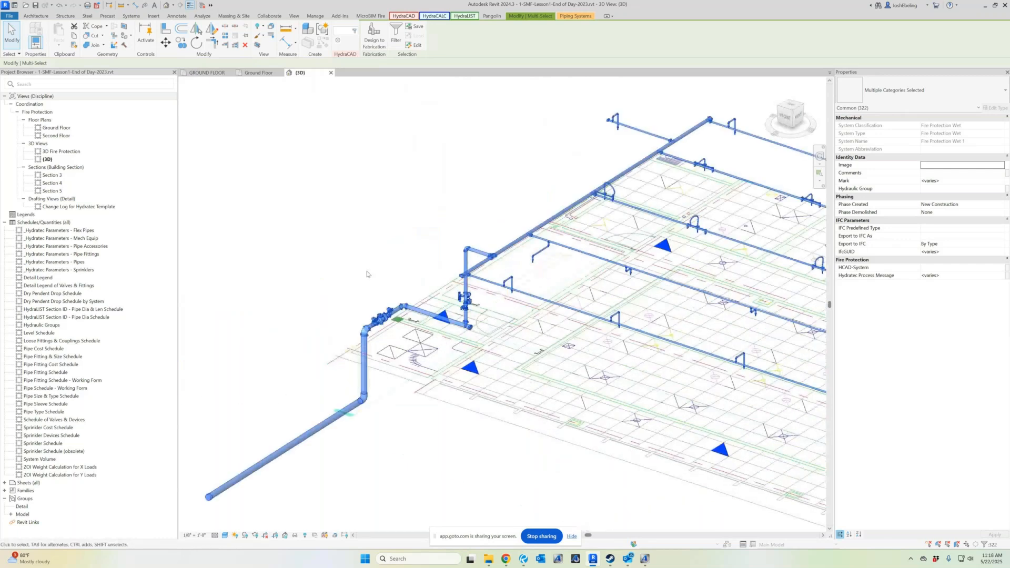
shift+middle_drag(372, 275, 368, 316)
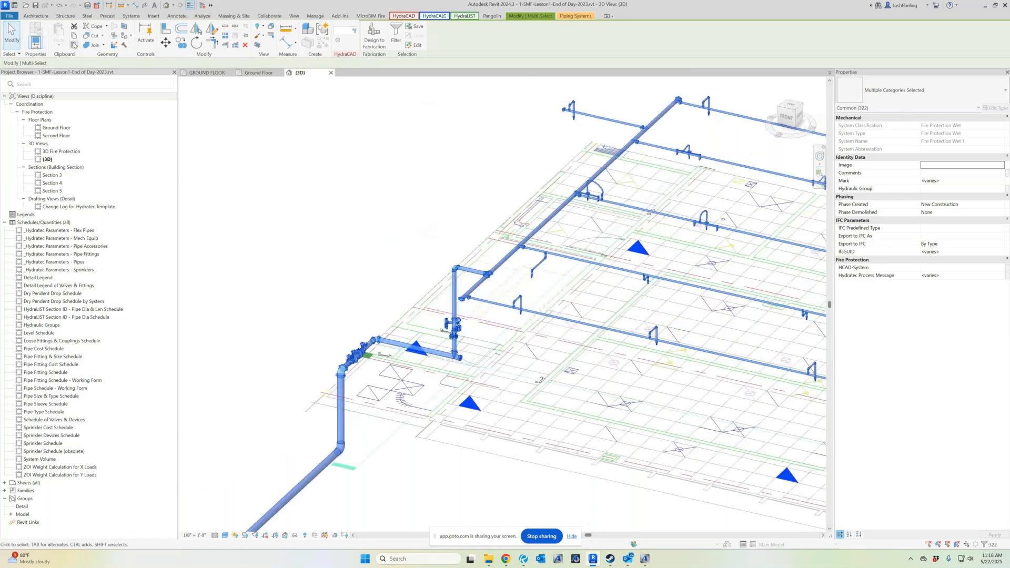
Copy the piping and paste it into the new project's GROUND FLOOR floor plan aligned to the current view, accepting the duplicate types
click(74, 36)
click(207, 72)
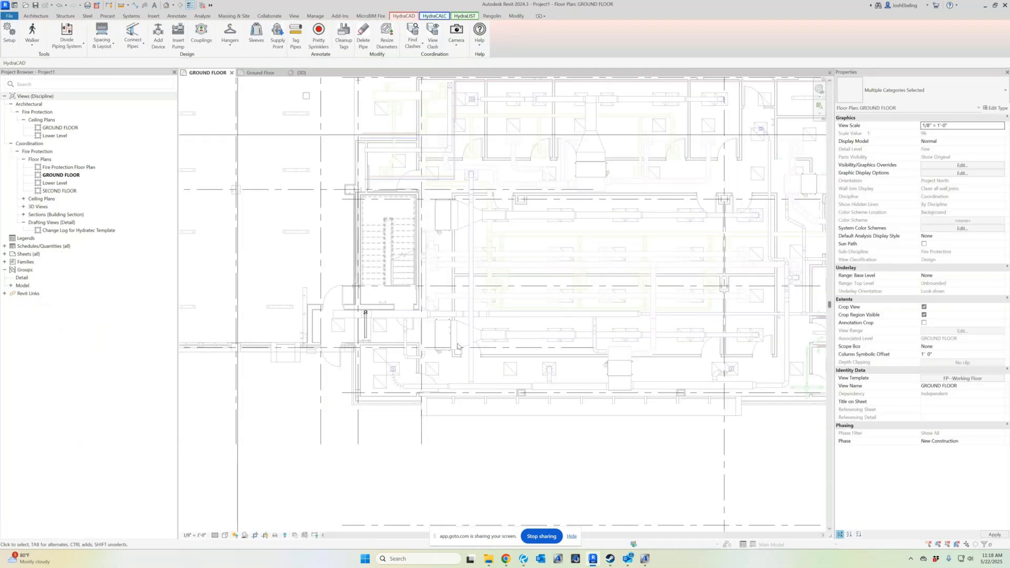
click(516, 16)
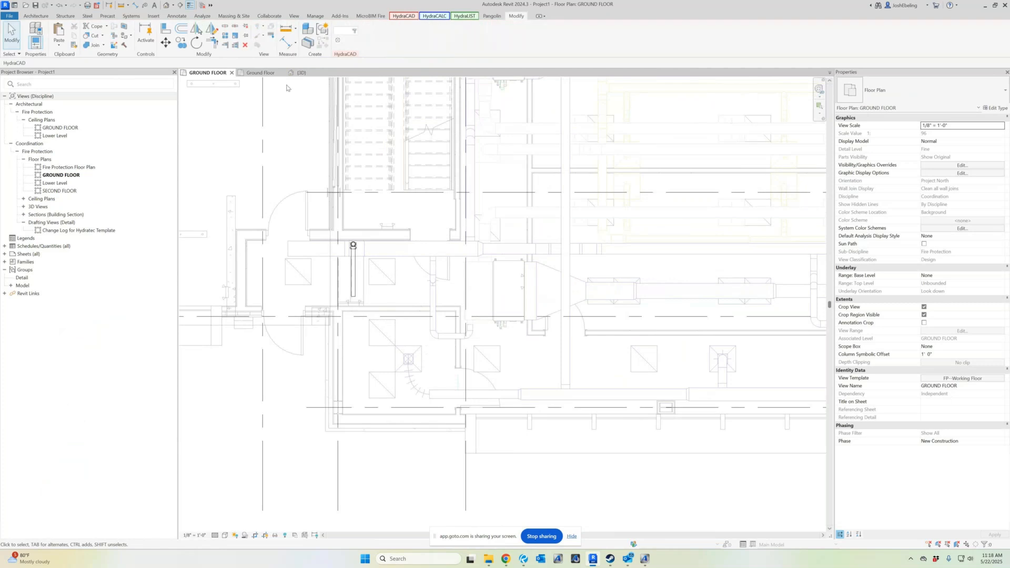
click(58, 45)
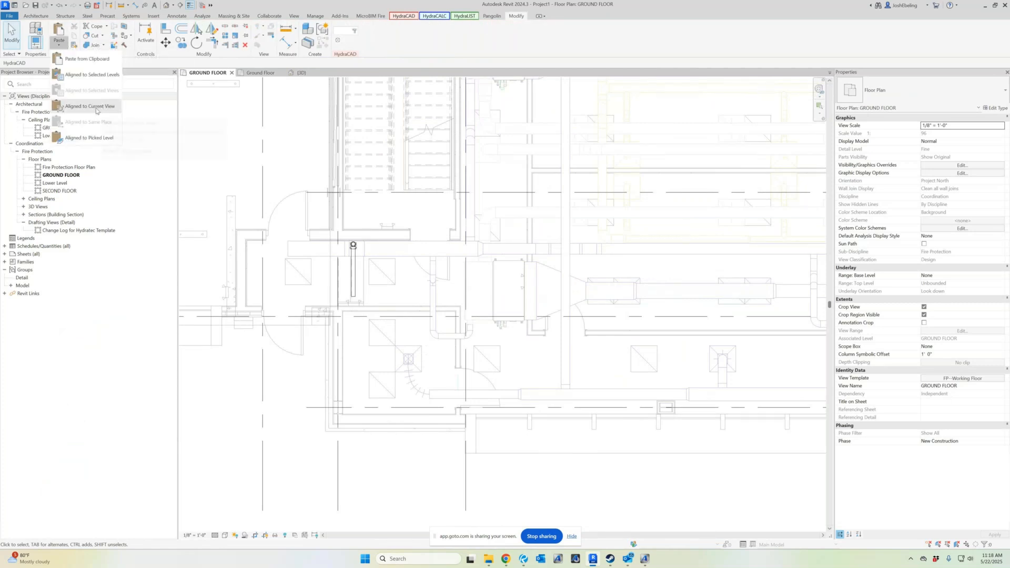
click(89, 107)
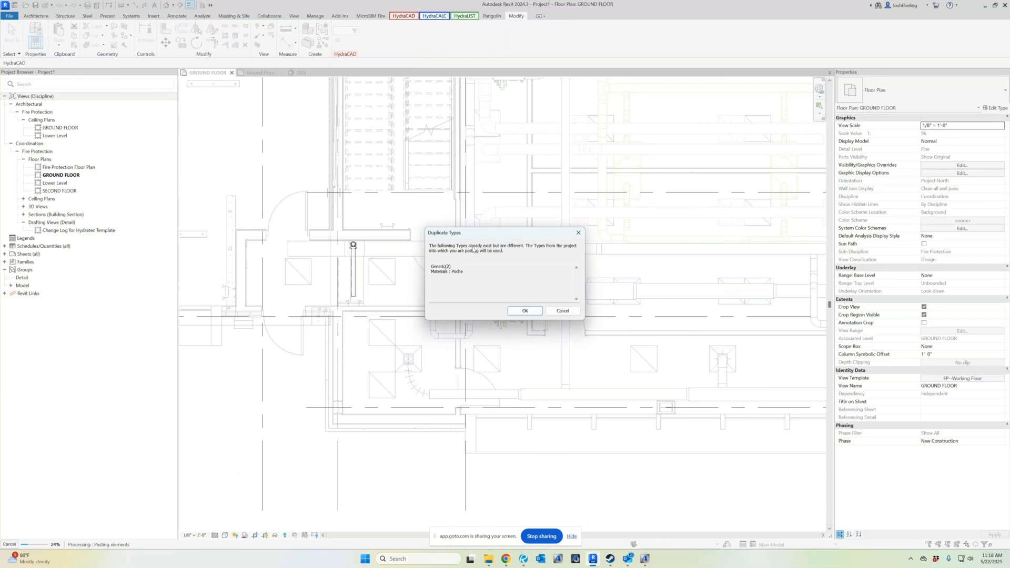
click(524, 312)
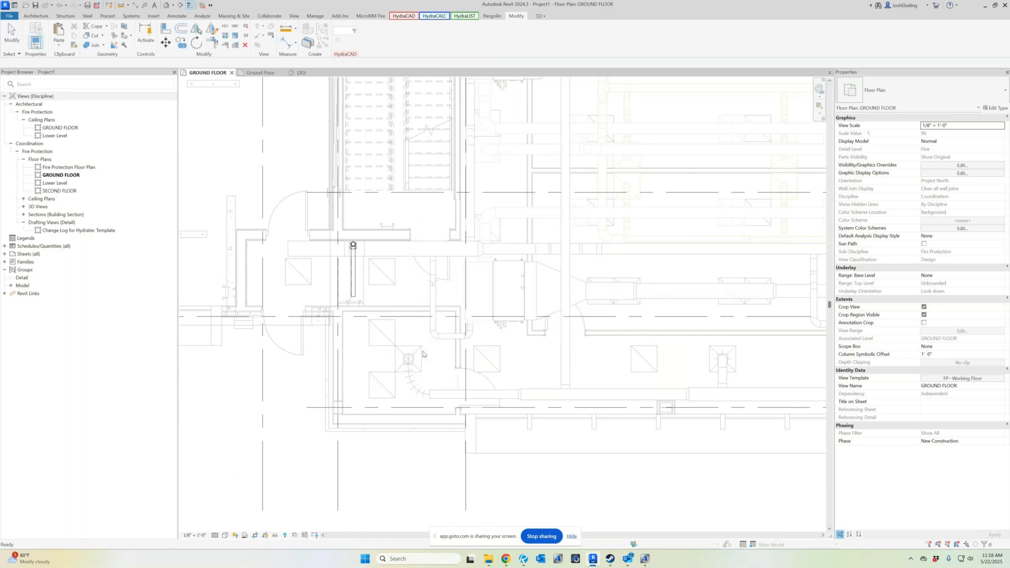
scroll(291, 285, down, 1)
scroll(292, 295, down, 1)
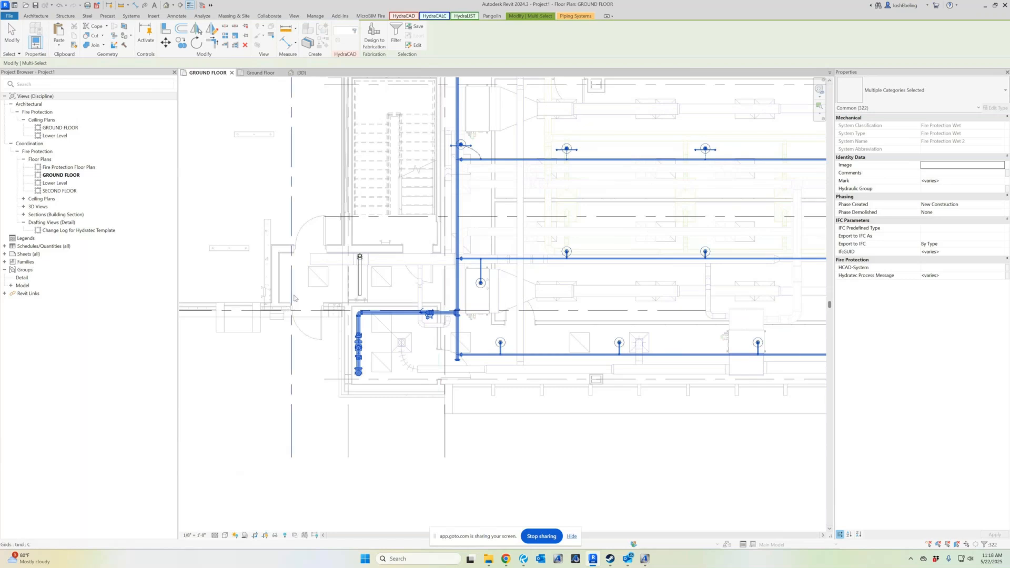
Close the inactive views and the Lesson 1 project's remaining view, declining to save changes to 1-SMF-Lesson1-End of Day-2023.rvt
scroll(369, 413, down, 1)
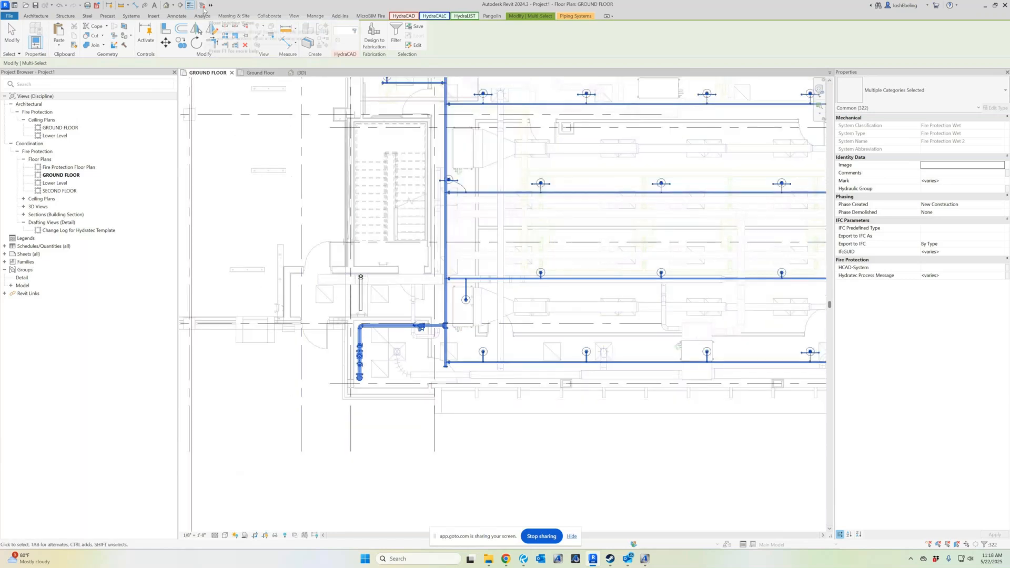
click(203, 6)
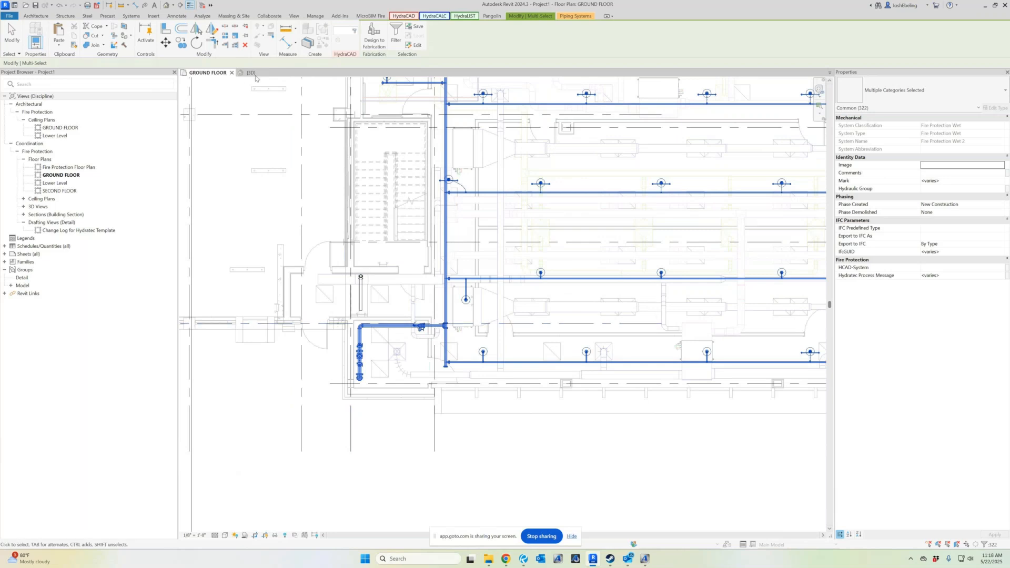
click(282, 73)
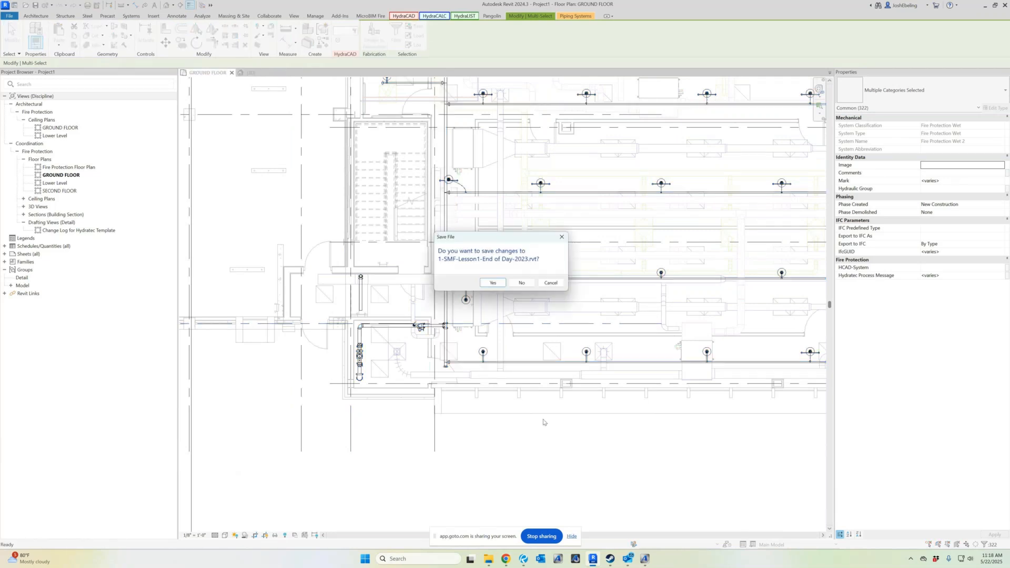
click(523, 284)
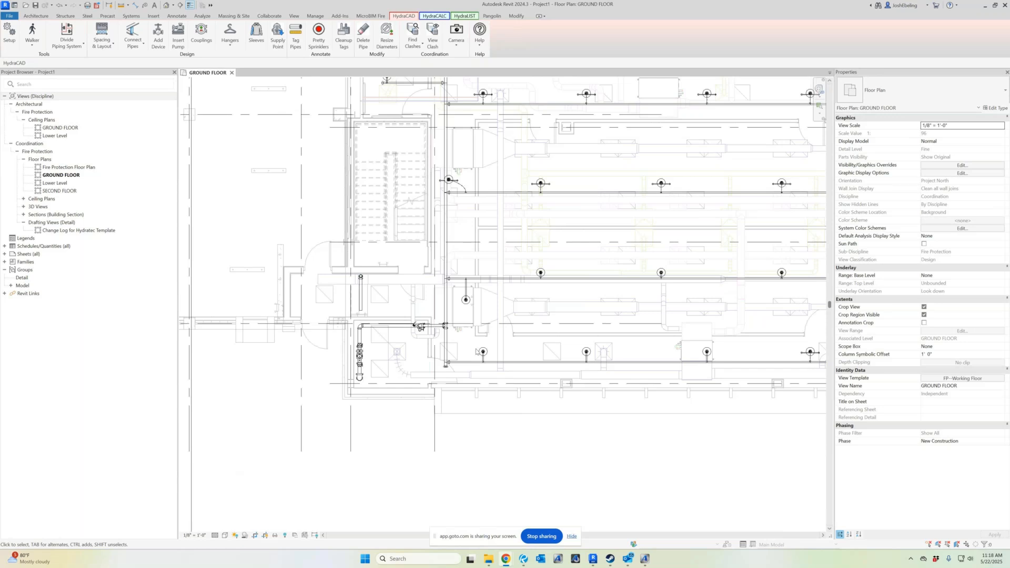
Inspect the pasted sprinkler piping around the Fire Sprinkler Room in the GROUND FLOOR plan
scroll(458, 350, up, 3)
scroll(408, 333, down, 3)
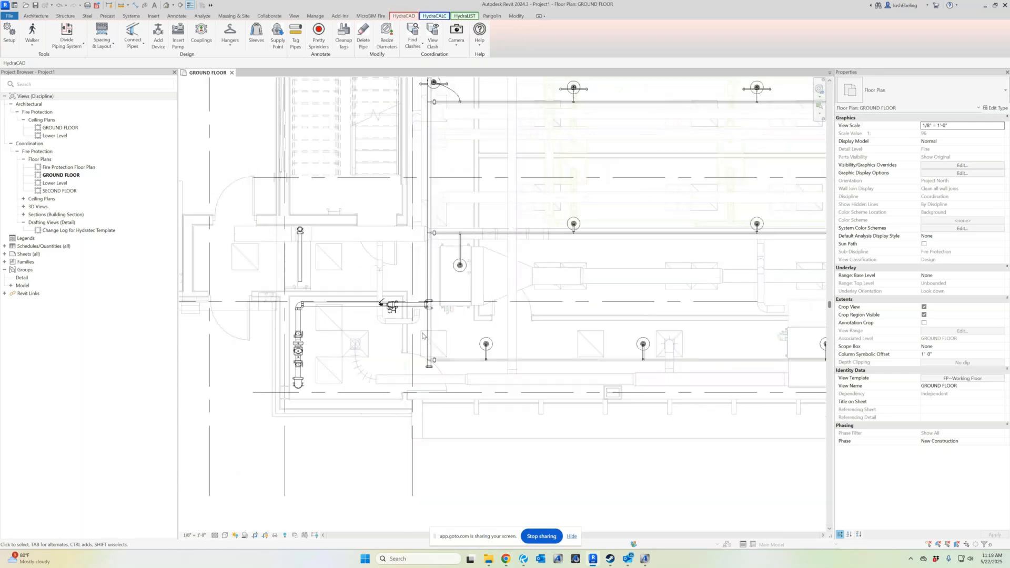
scroll(492, 363, up, 2)
middle_drag(492, 363, 550, 399)
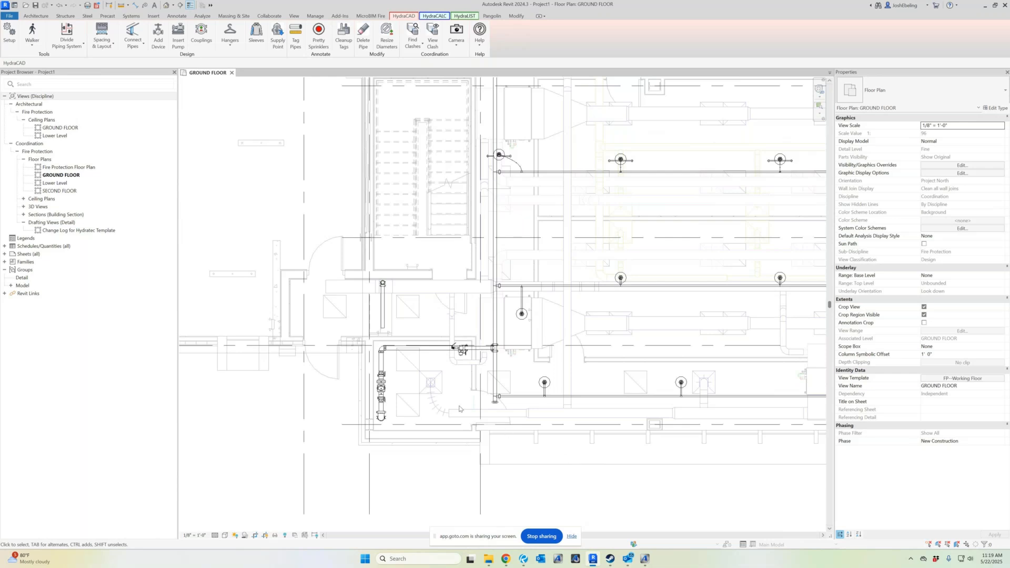
scroll(405, 389, up, 2)
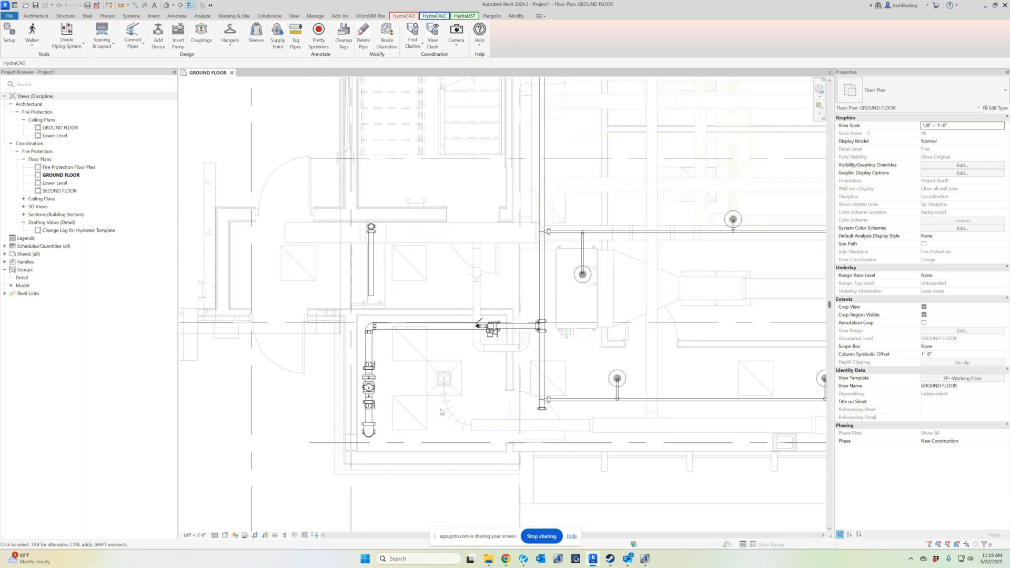
scroll(441, 412, down, 2)
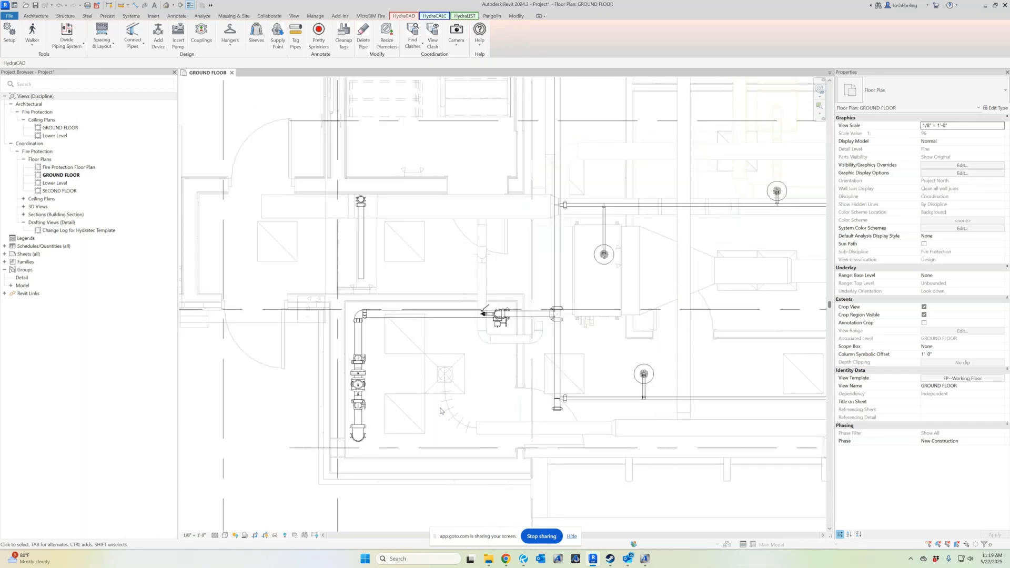
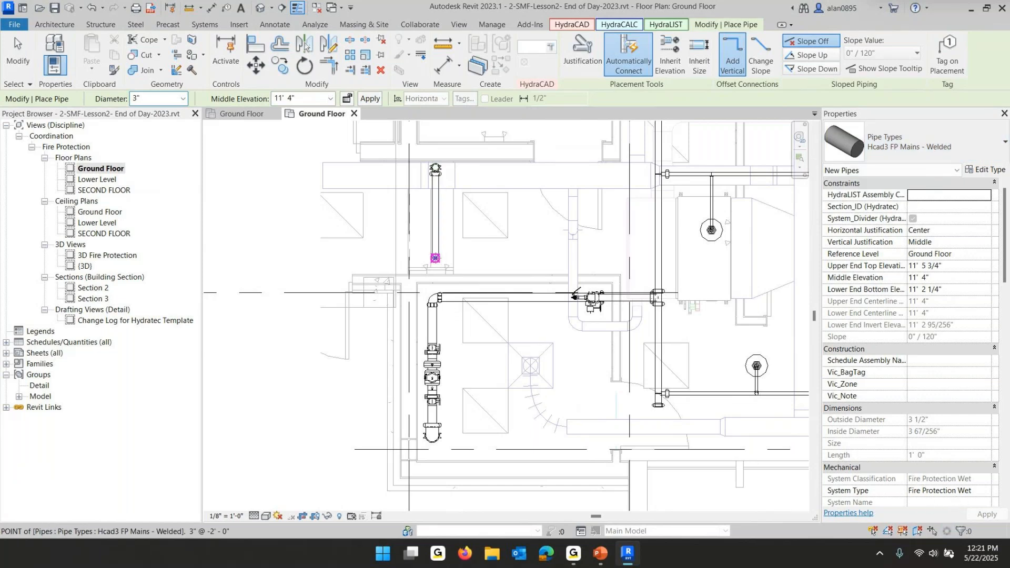
Route a 3" pipe from the riser top horizontally, then down to connect into the main pipe run
click(436, 258)
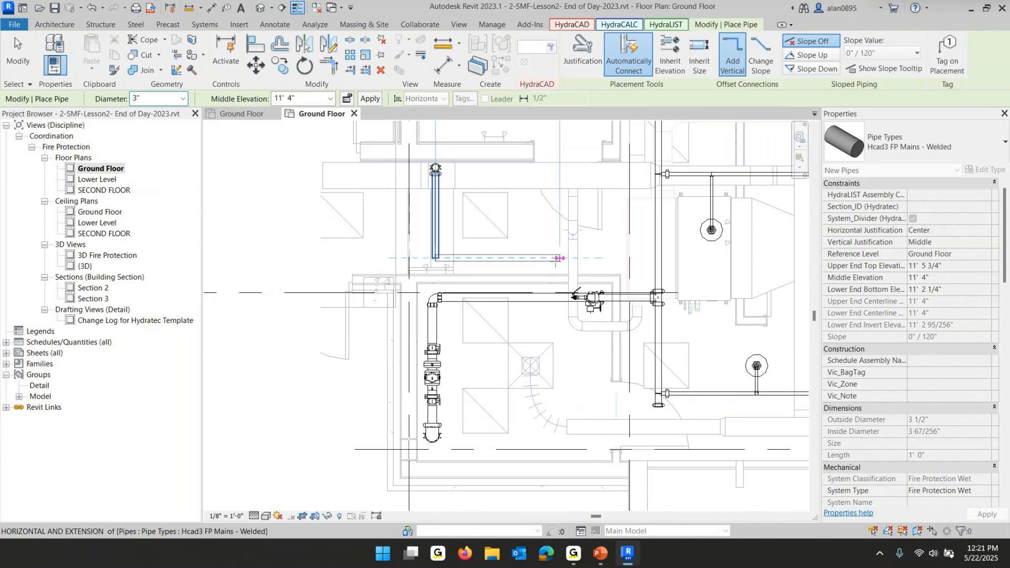
click(559, 258)
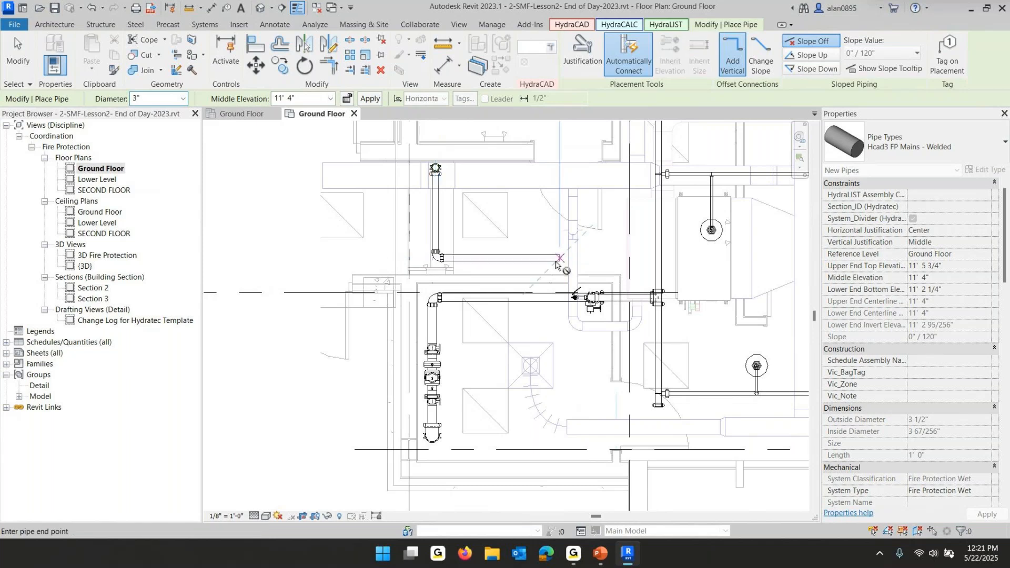
click(559, 297)
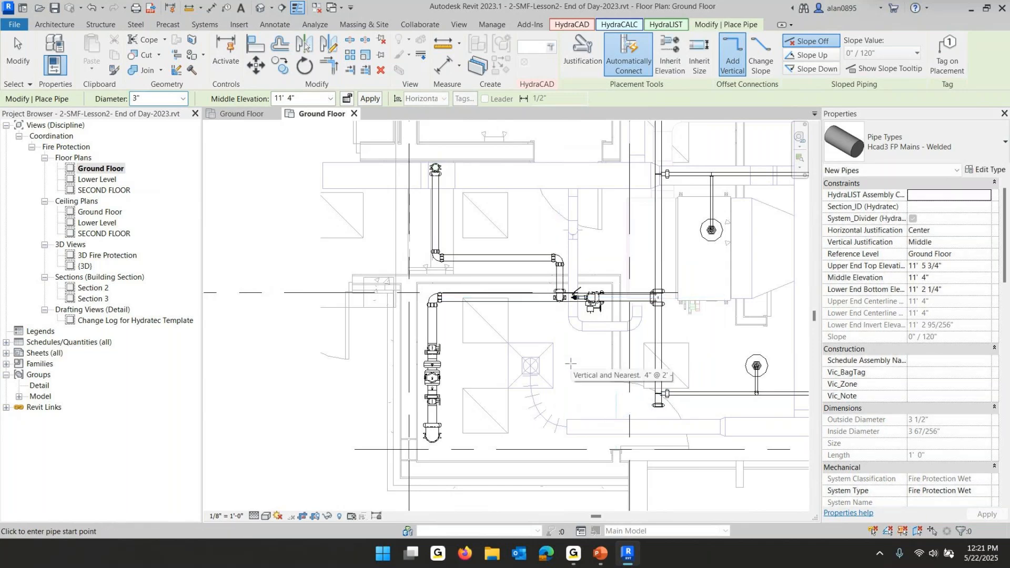
key(Escape)
Create a horizontal section line cutting across the riser and pipe runs below grid line 1-4
scroll(565, 333, down, 2)
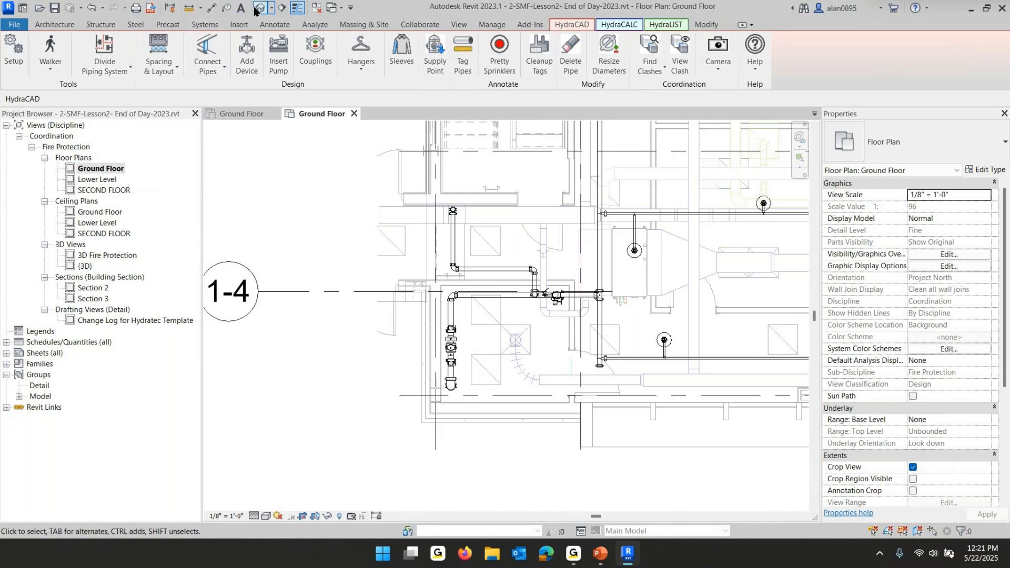
click(282, 7)
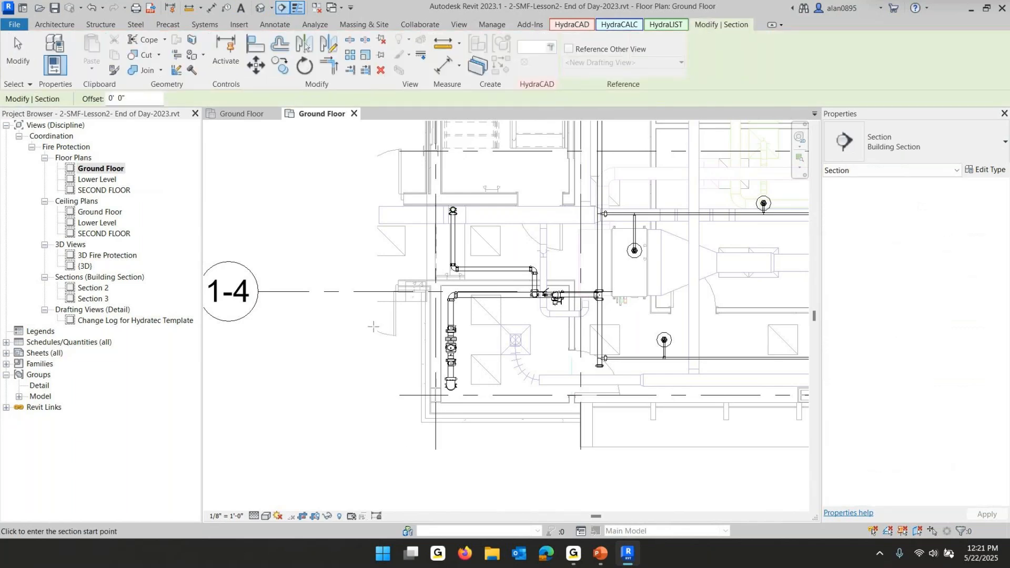
click(370, 326)
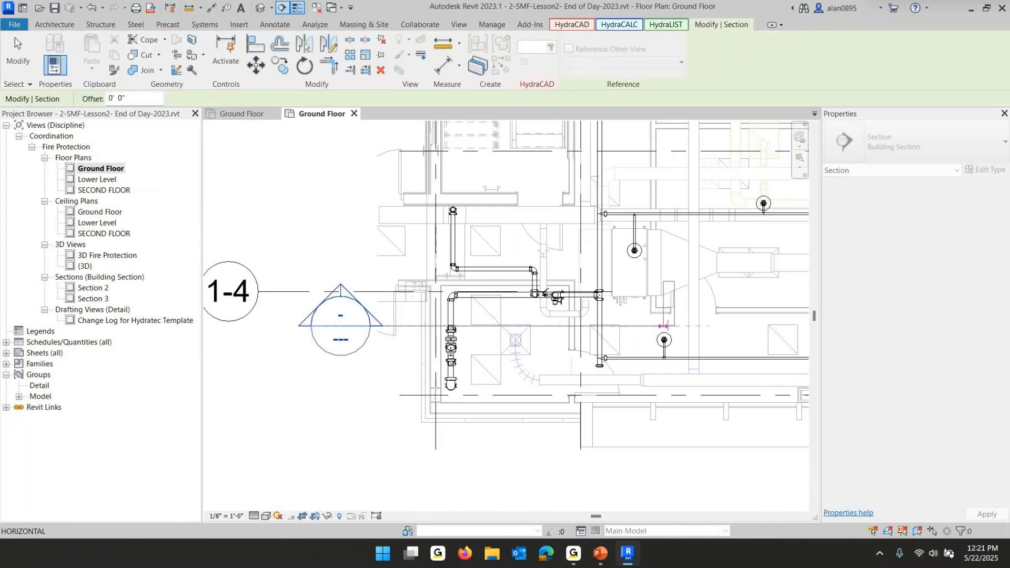
click(675, 326)
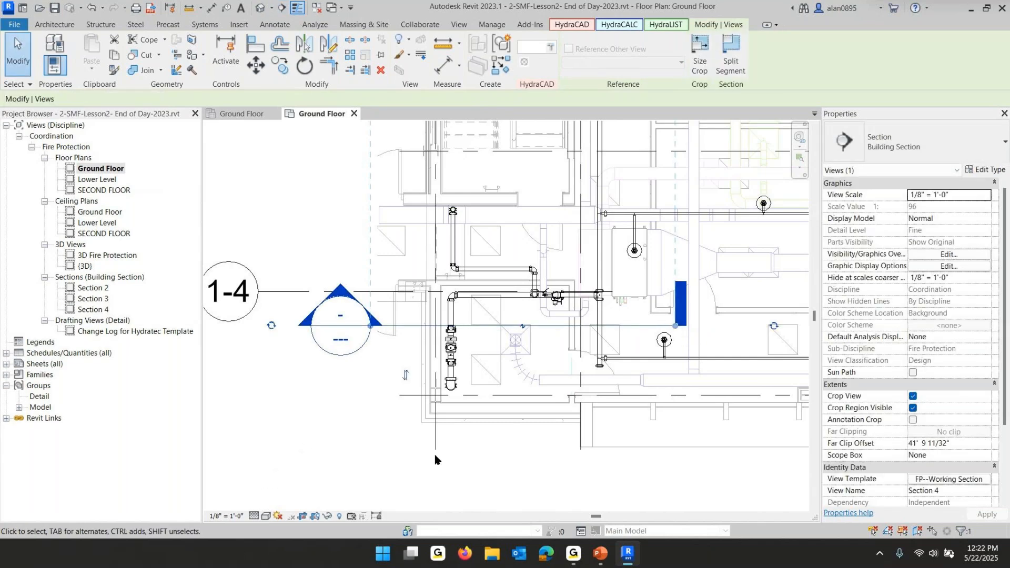
Reduce the section's view depth to about 5 feet so it covers only the riser area
scroll(434, 456, down, 3)
scroll(485, 204, down, 2)
middle_drag(486, 204, 486, 317)
drag(490, 161, 513, 397)
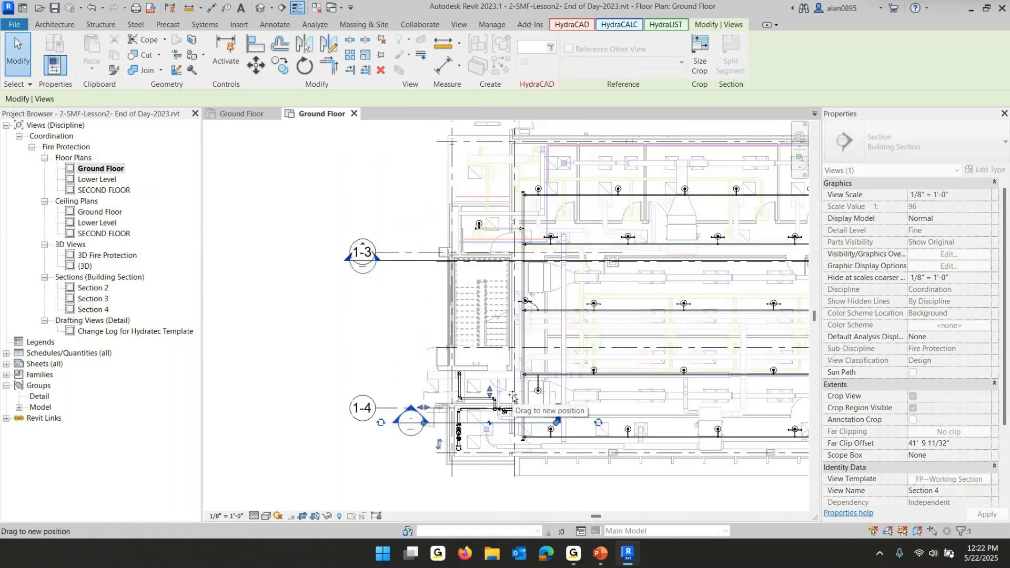
scroll(484, 423, up, 5)
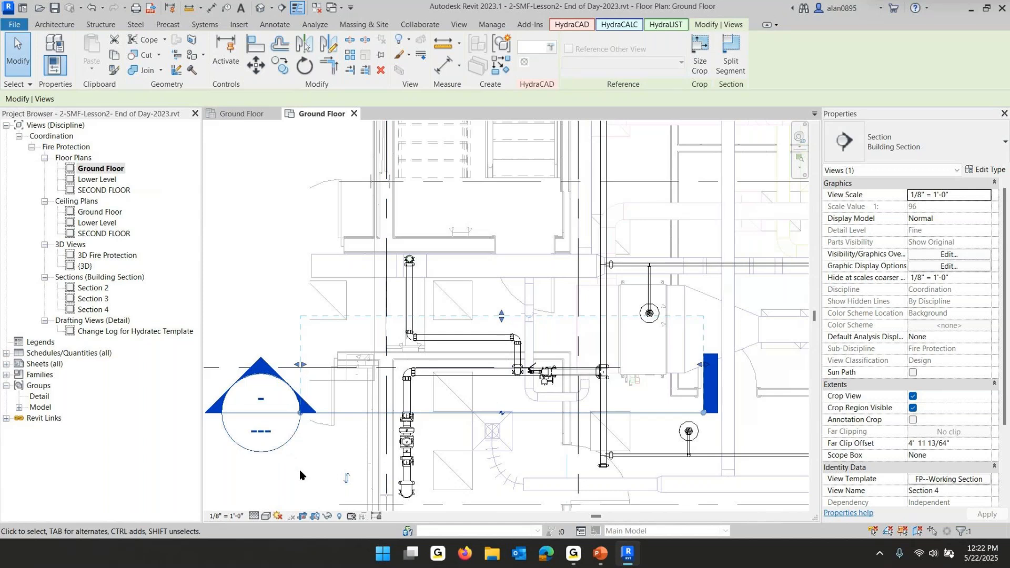
scroll(612, 423, down, 1)
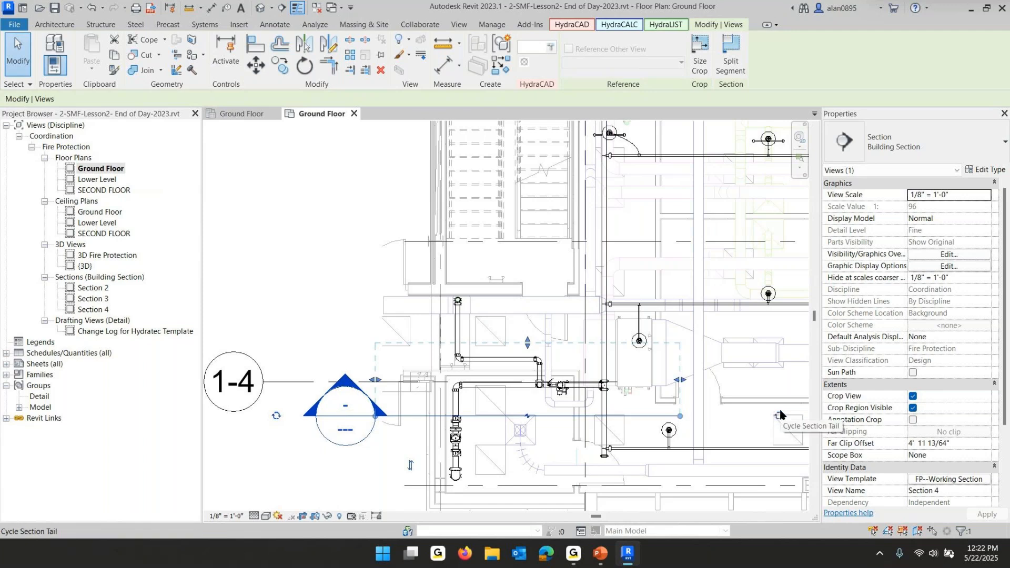
click(365, 479)
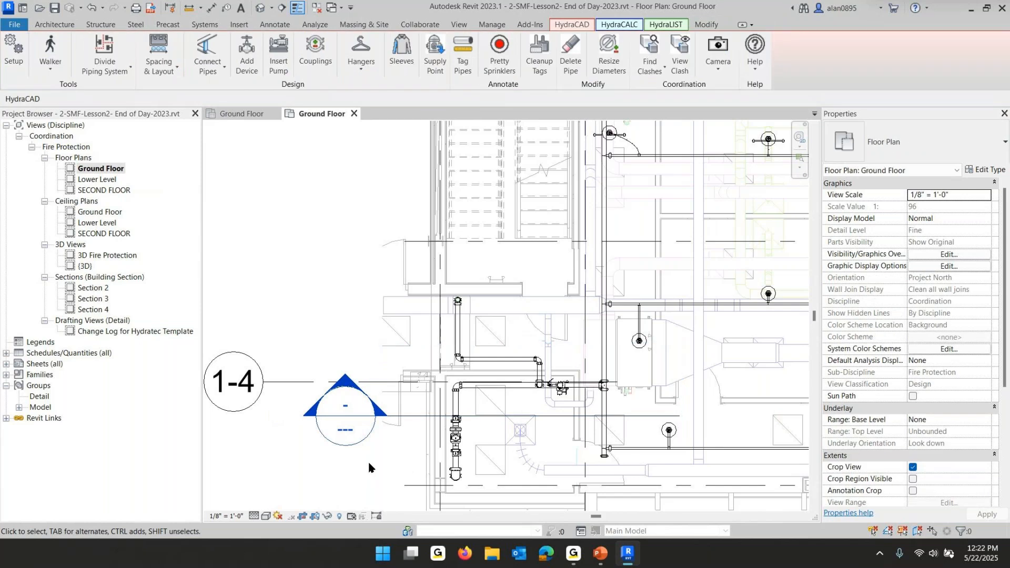
Open the Section 4 view of the riser
double_click(357, 449)
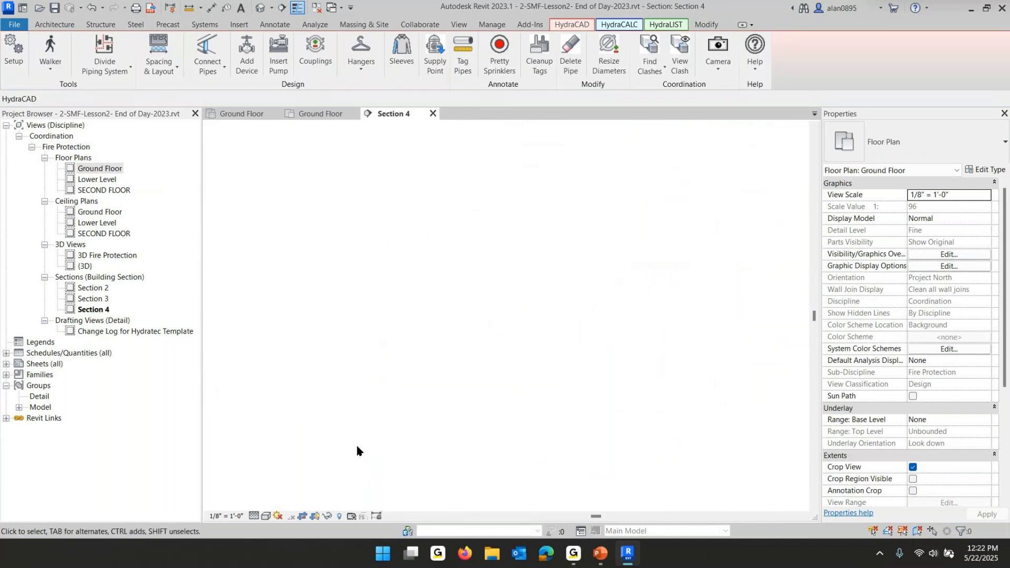
scroll(517, 445, up, 5)
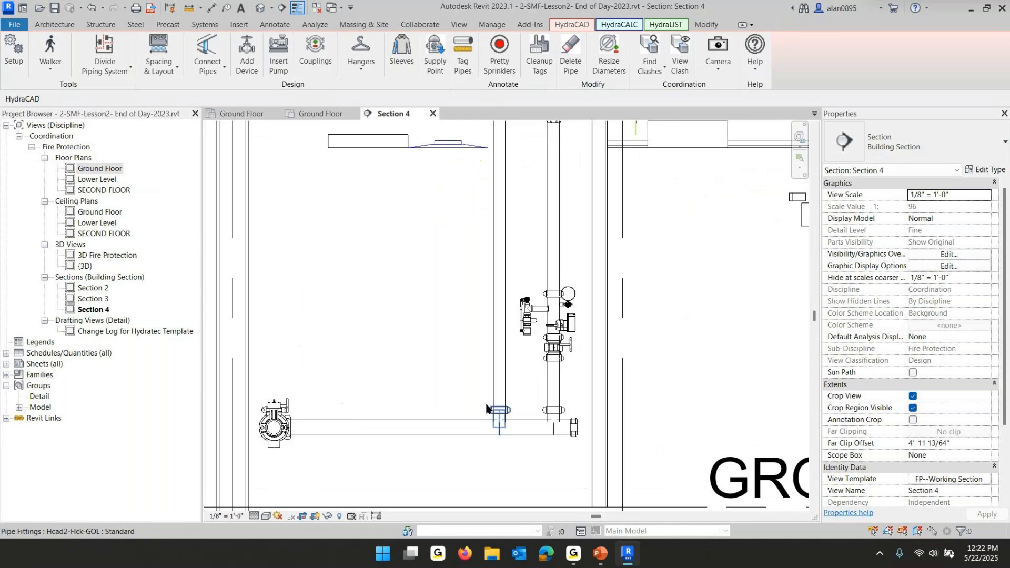
scroll(351, 361, down, 1)
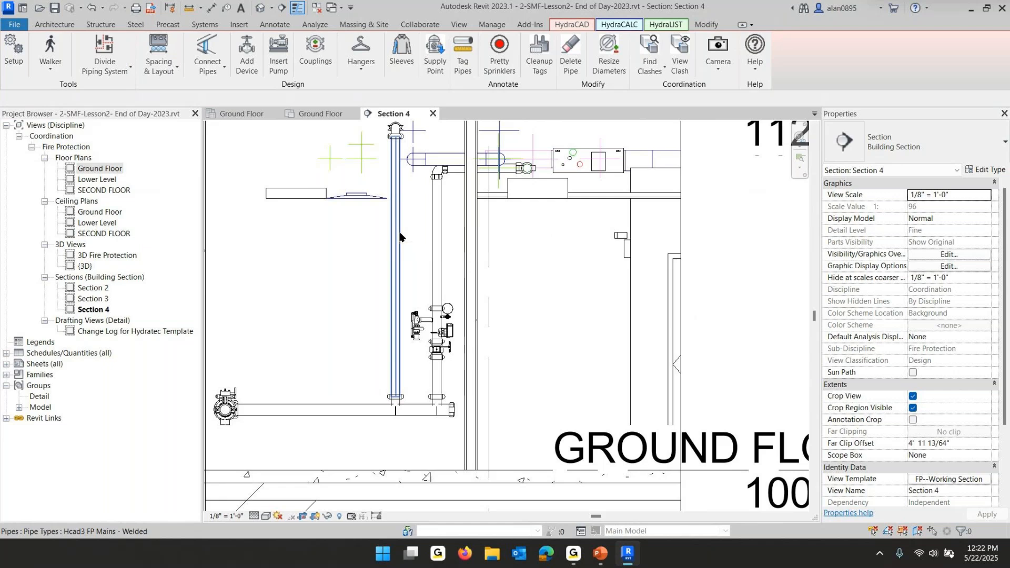
Shorten the vertical 3" pipe by moving its lower end up, leaving a short stub below the main
click(400, 230)
drag(395, 398, 396, 163)
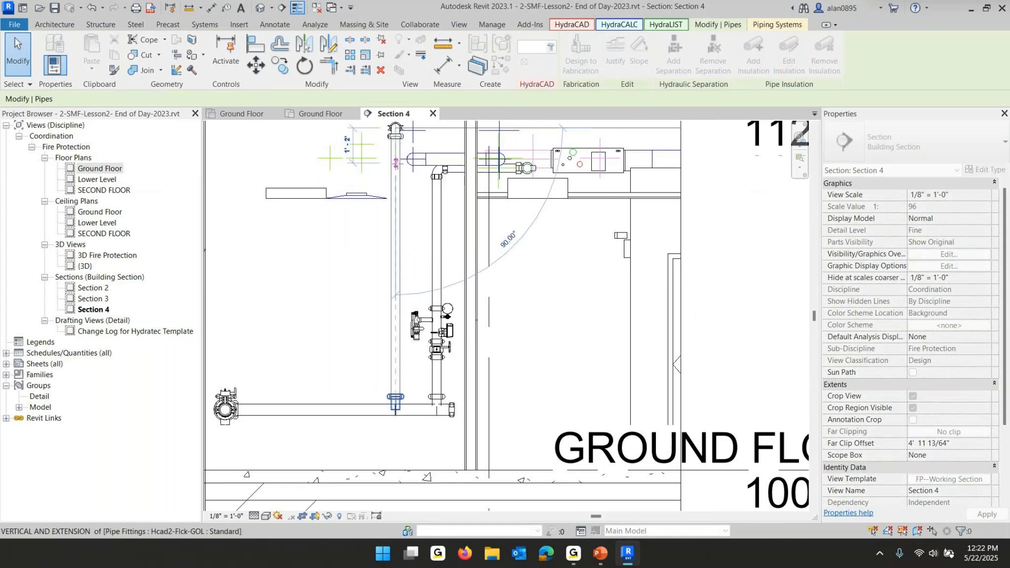
drag(423, 301, 415, 308)
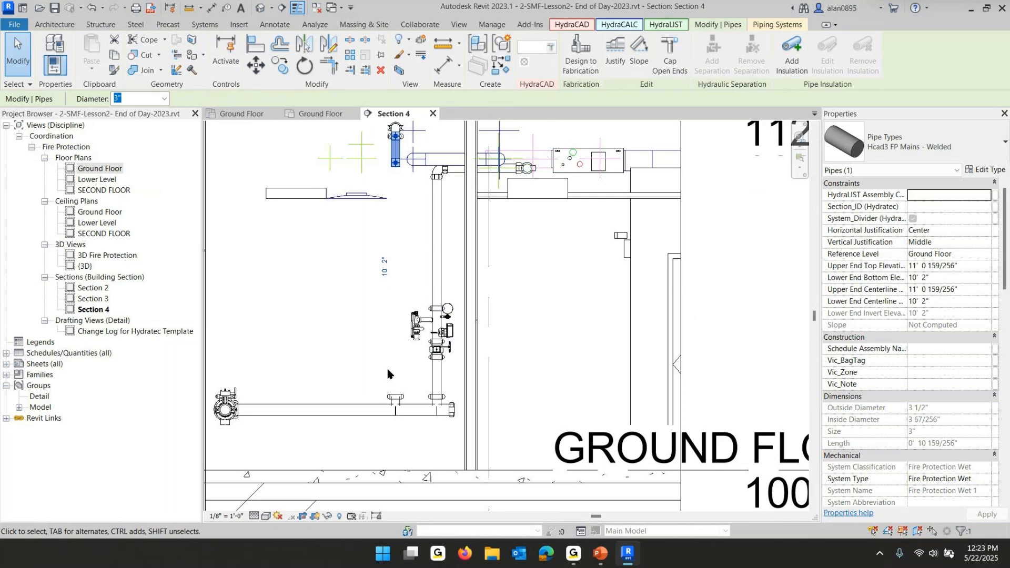
Remove the fitting at the bottom of the shortened pipe with Disconnect Pipes
click(396, 397)
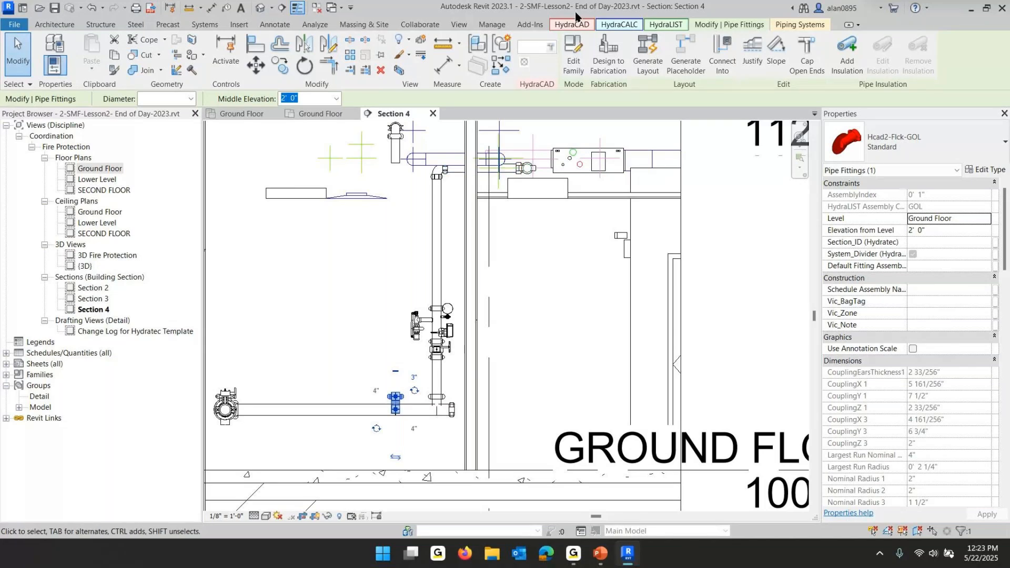
click(570, 26)
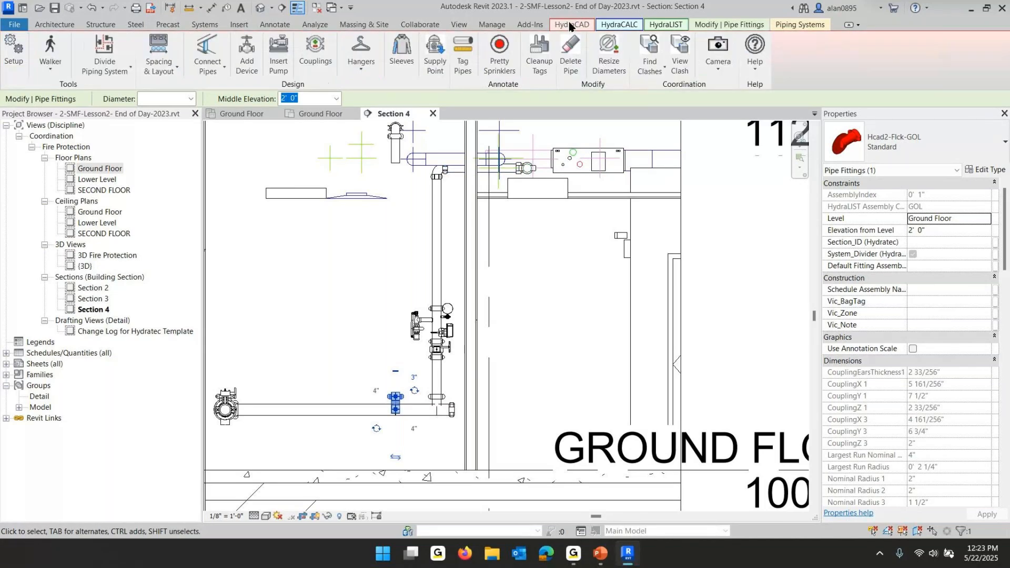
click(206, 72)
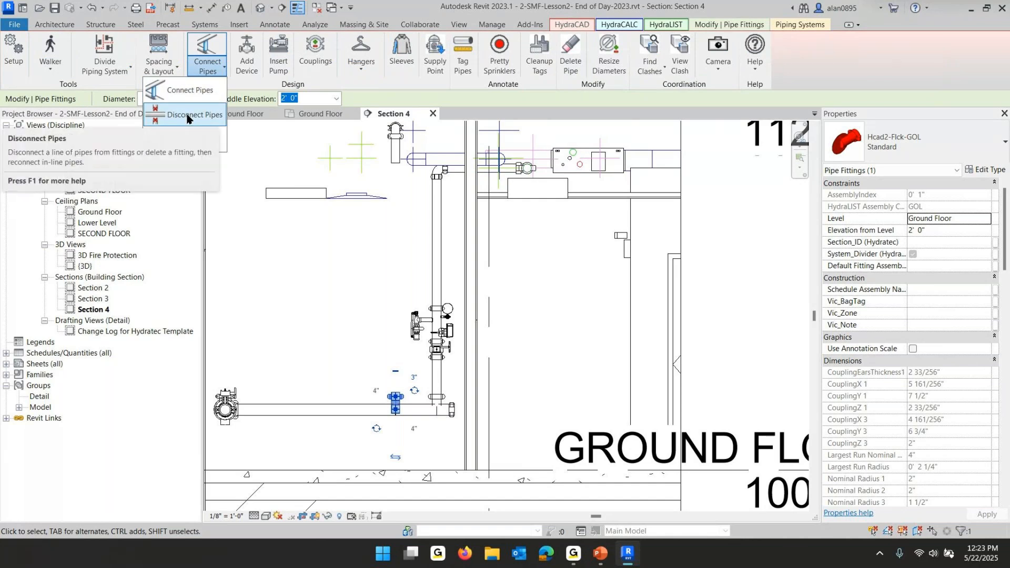
click(352, 338)
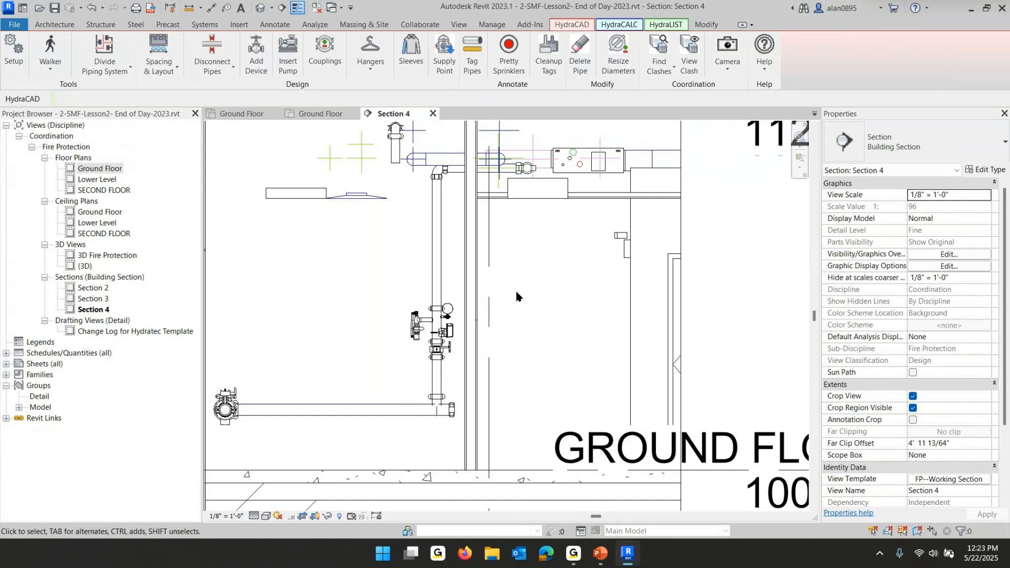
Copy the riser with its valve assembly 1' 6" to the left
drag(456, 280, 400, 372)
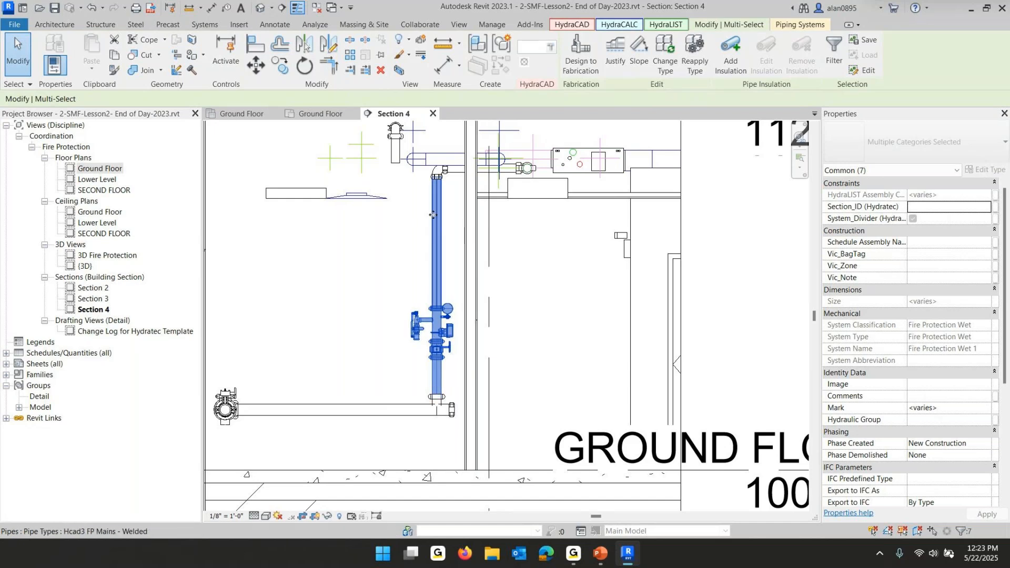
click(279, 67)
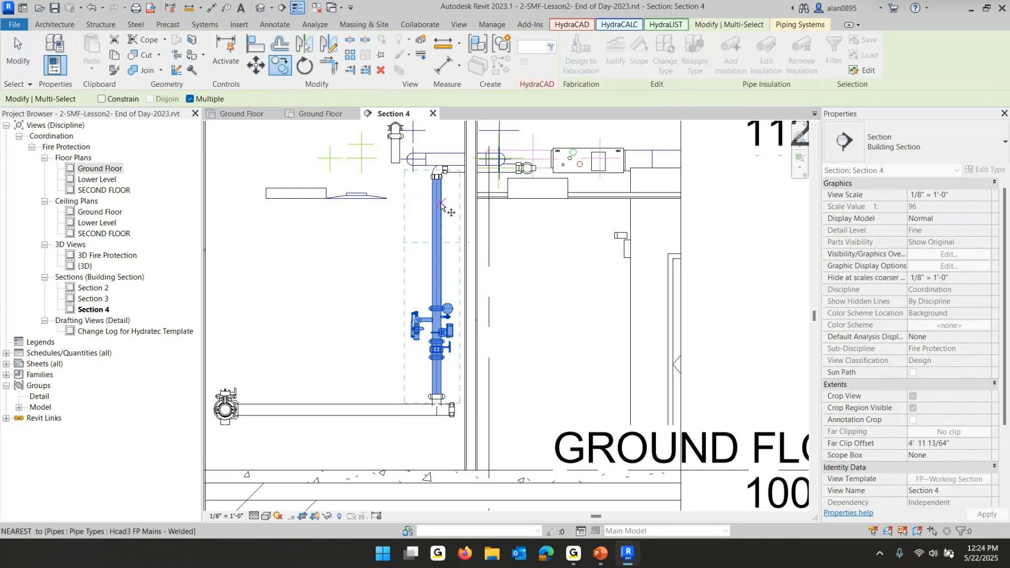
click(434, 205)
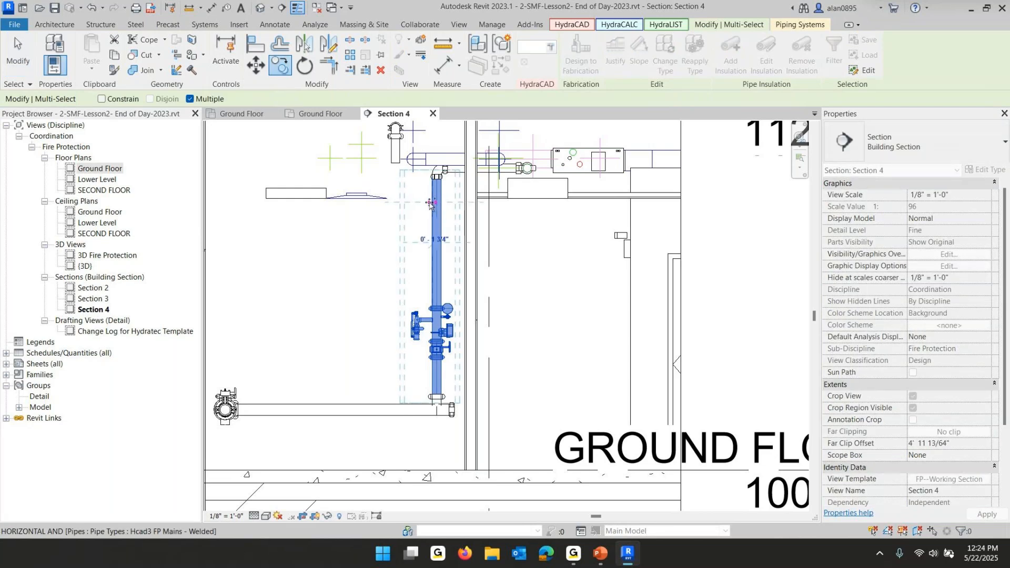
click(394, 205)
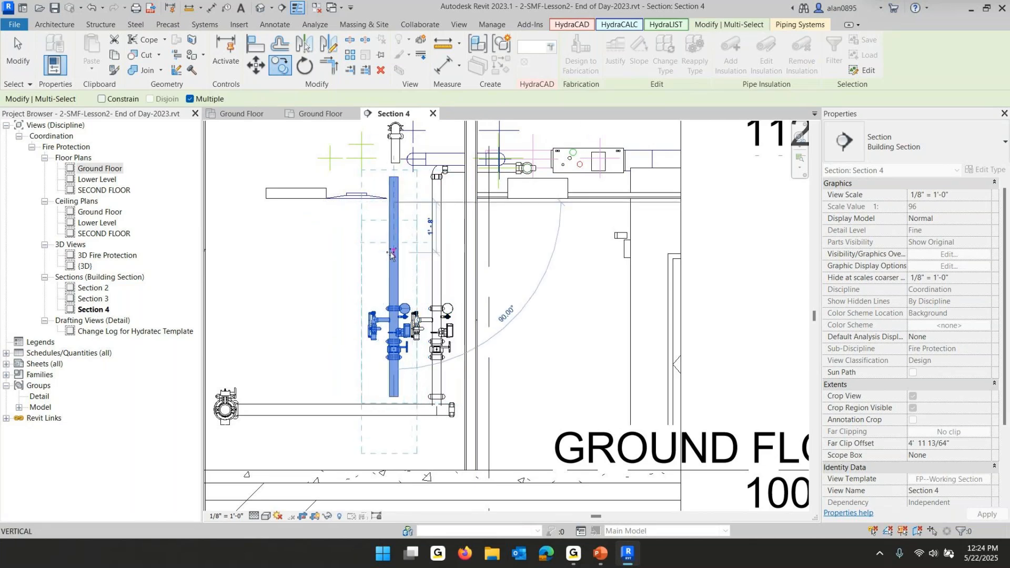
key(Escape)
key(Escape)
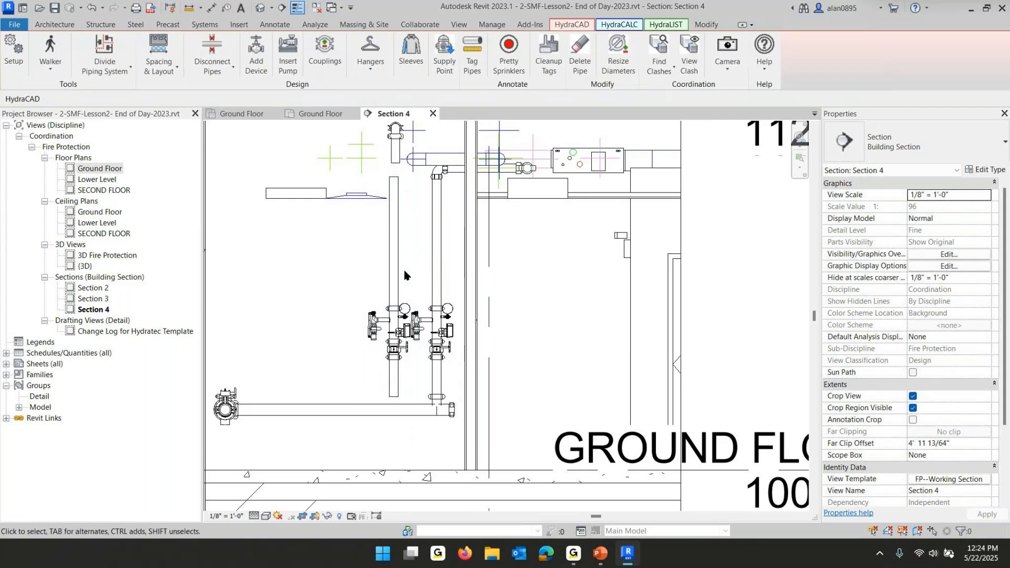
Select the copied riser pipe and nudge it slightly to the left
scroll(405, 337, up, 3)
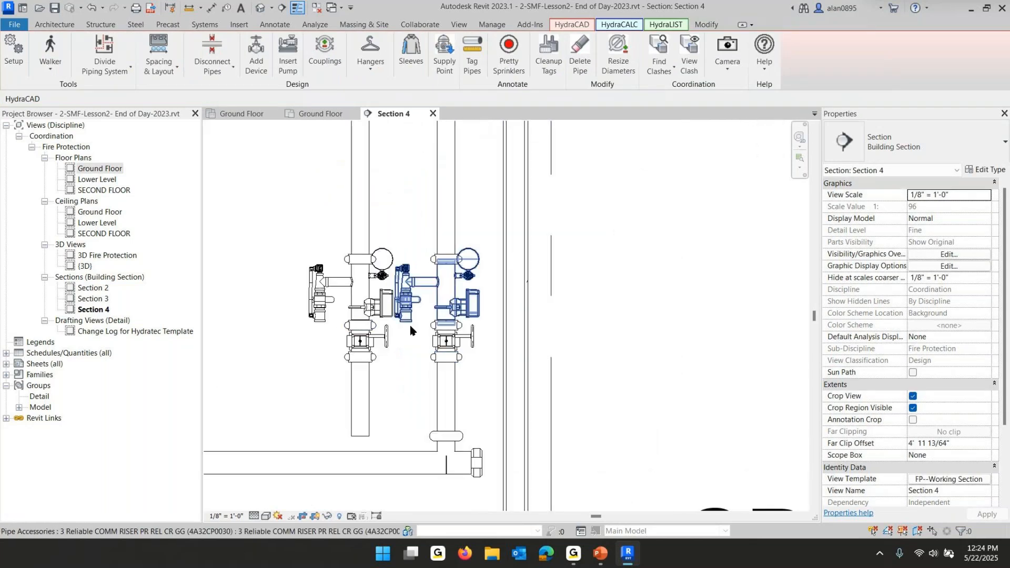
scroll(396, 192, down, 2)
middle_drag(394, 181, 388, 284)
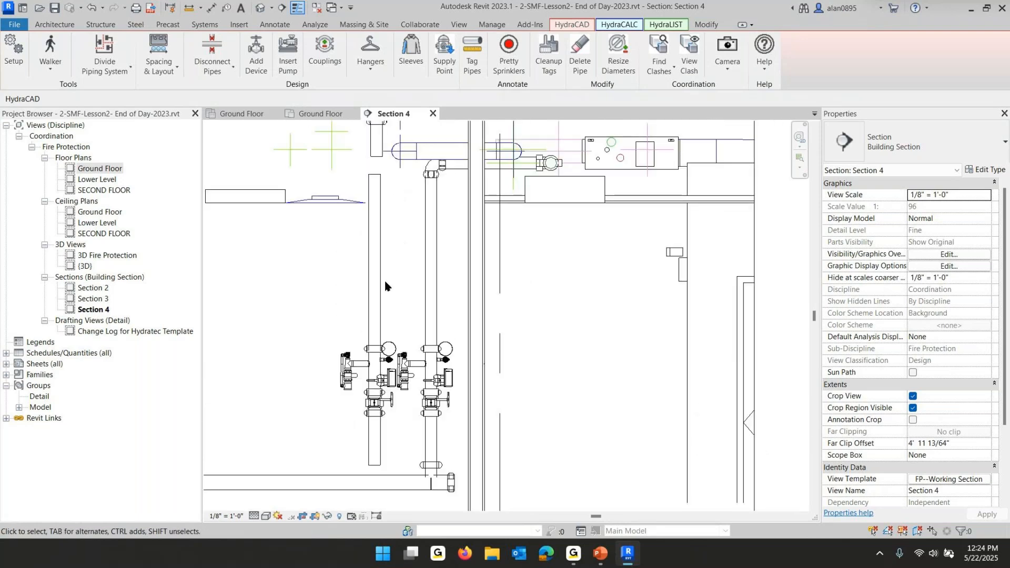
click(375, 269)
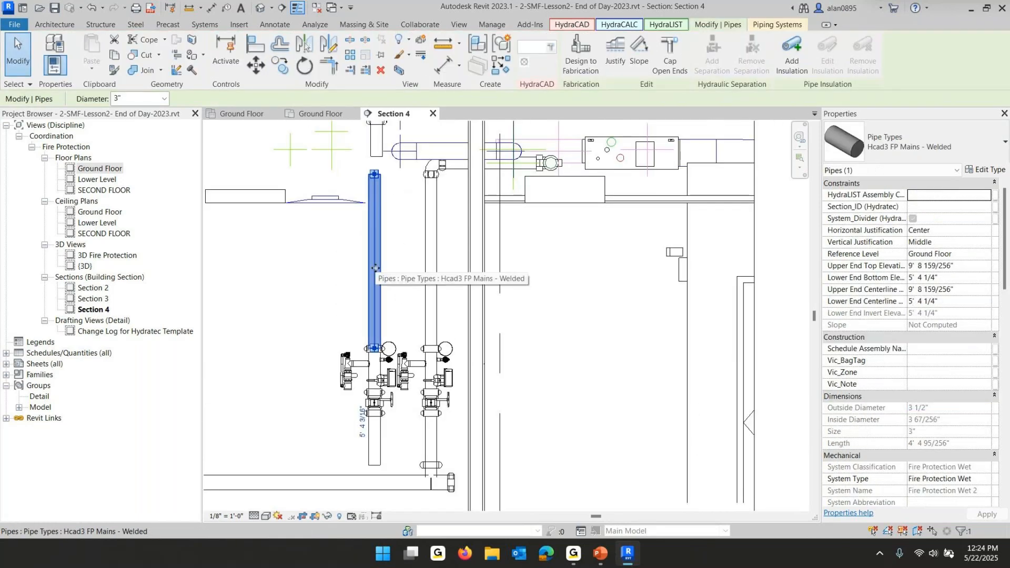
key(Left)
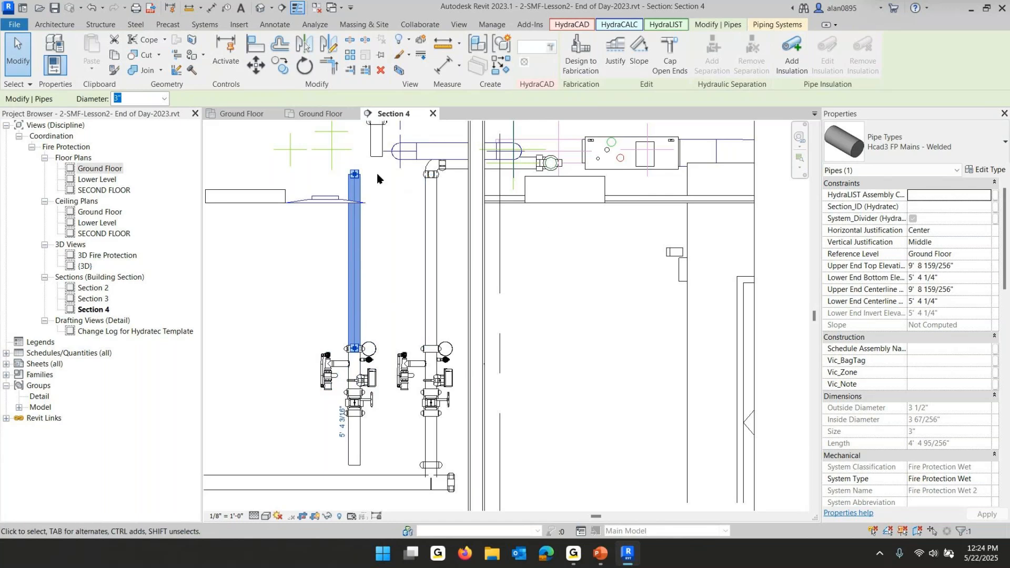
Align the overhead drop pipe and elbow with the centerline of the copied riser pipe
middle_drag(405, 202, 434, 274)
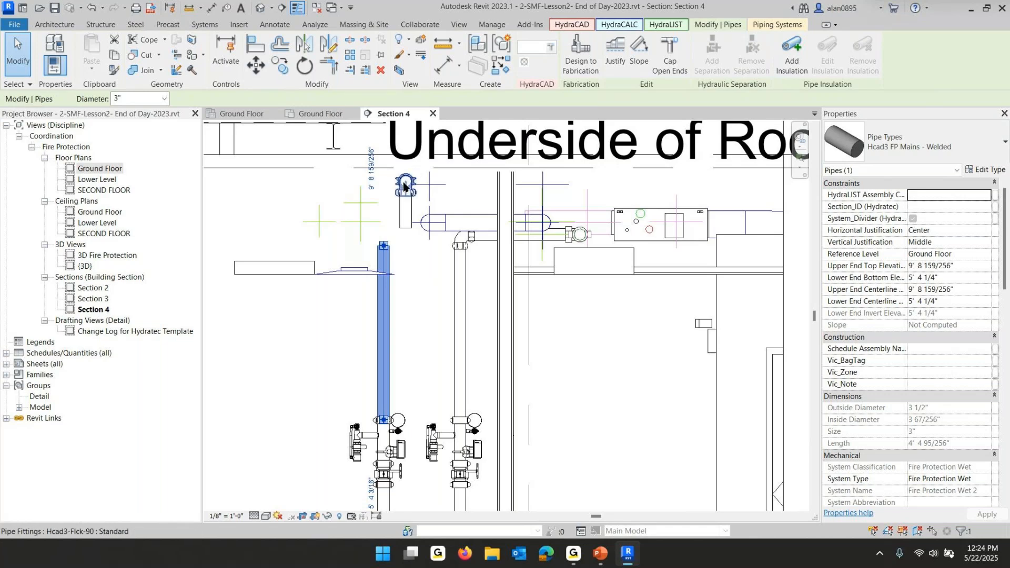
click(407, 308)
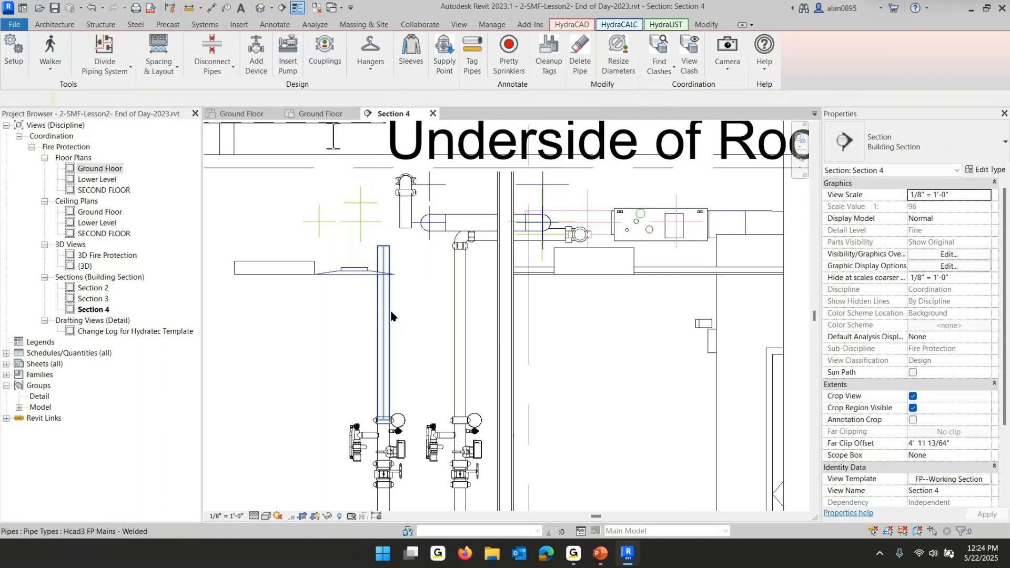
click(389, 316)
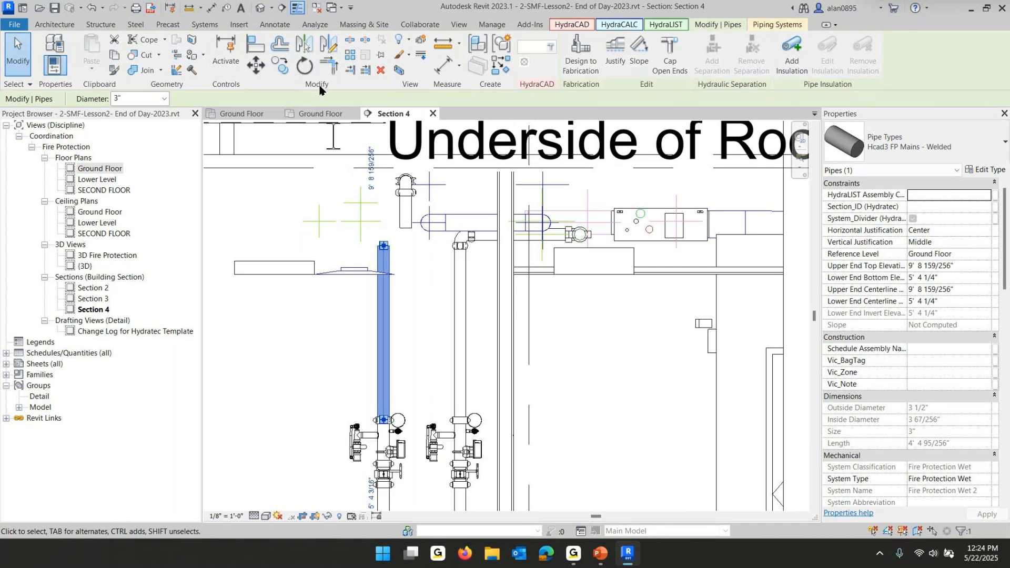
click(254, 47)
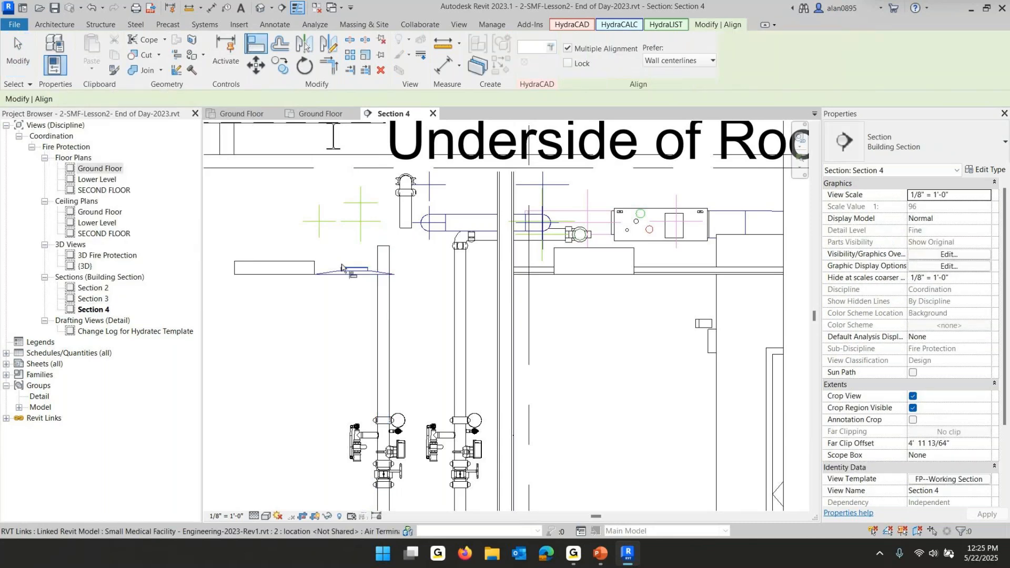
click(382, 302)
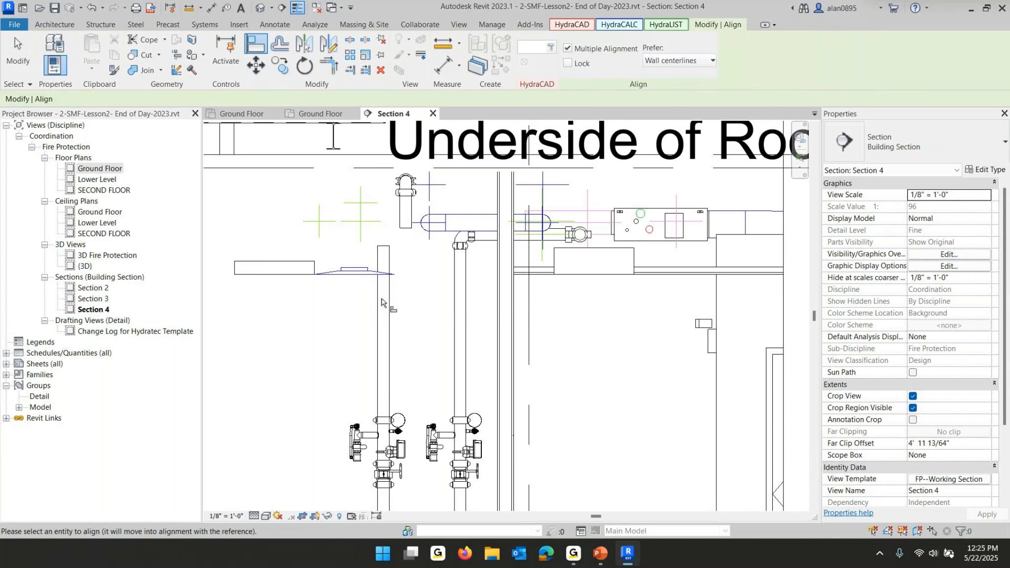
click(409, 215)
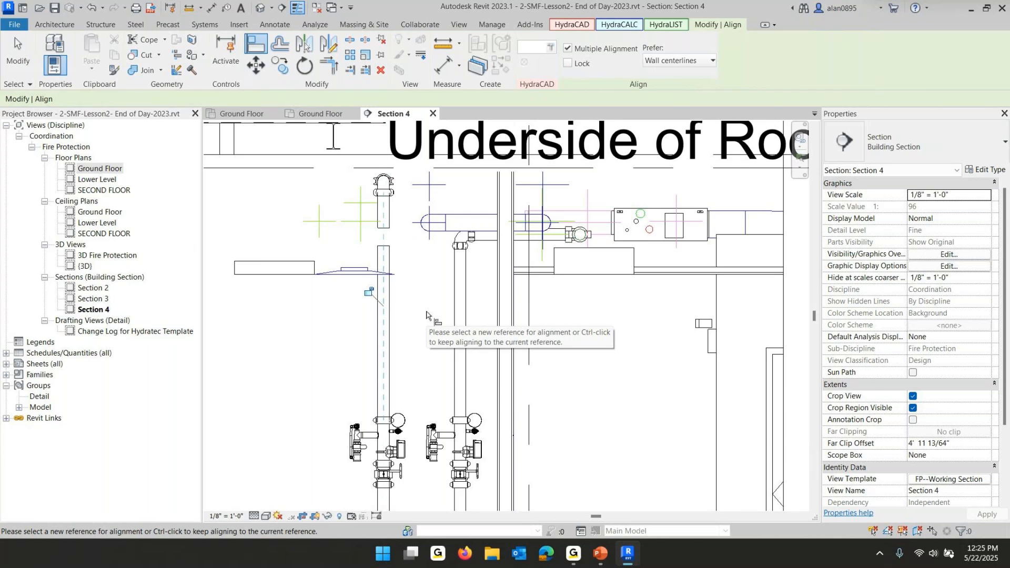
Extend the overhead drop pipe down to join the top of the copied riser pipe
key(Escape)
key(Escape)
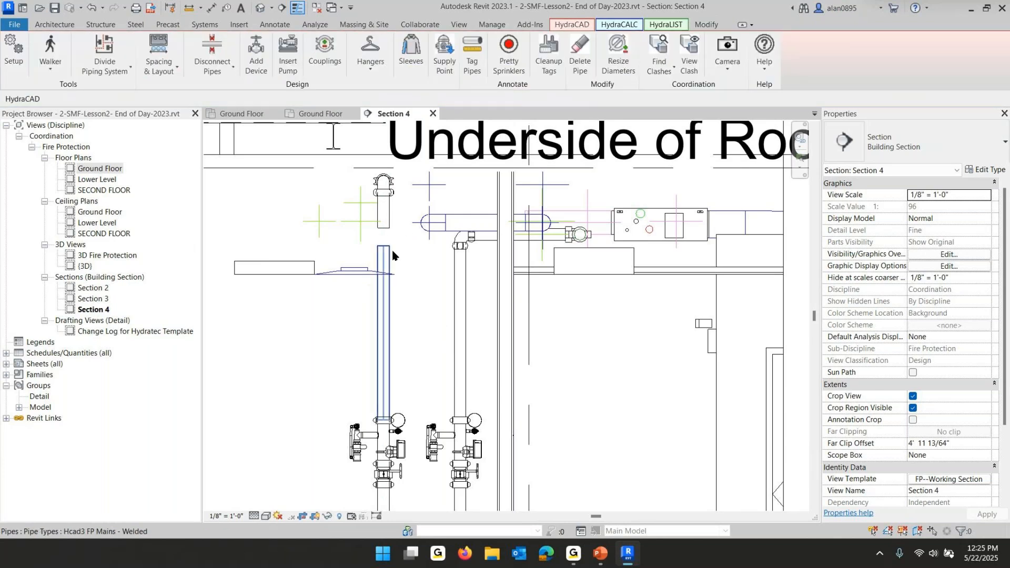
click(389, 227)
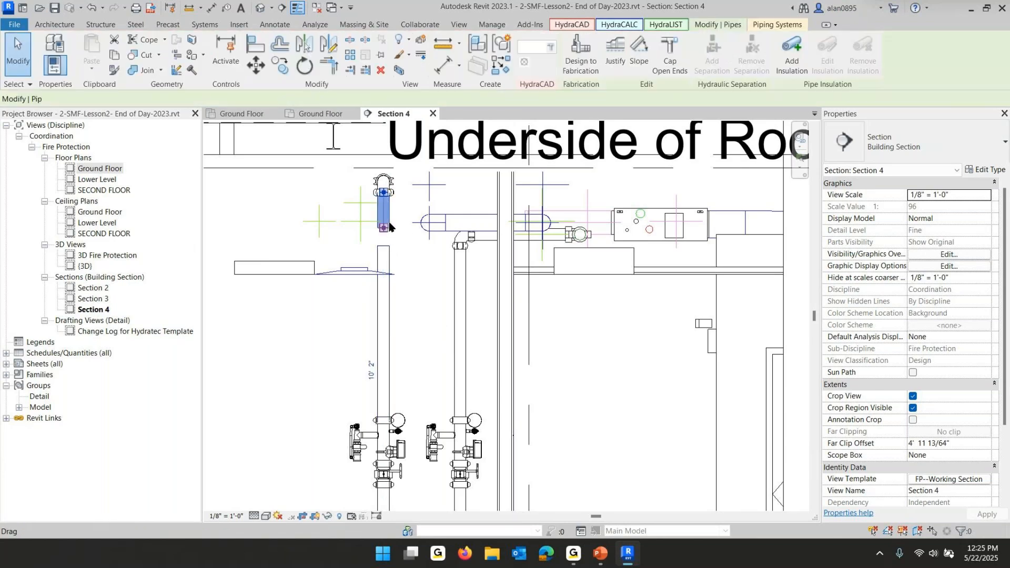
drag(390, 228, 438, 288)
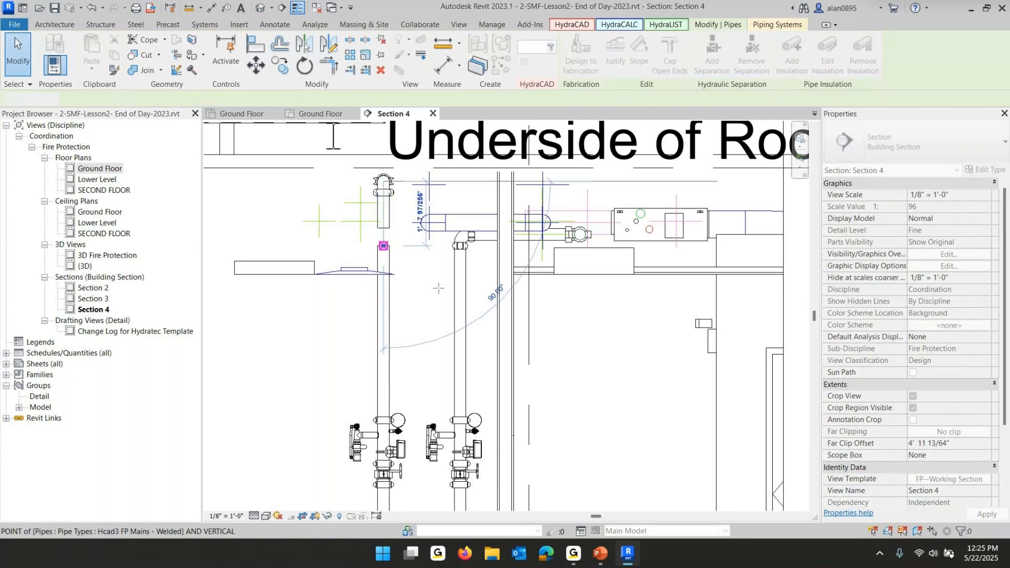
middle_drag(421, 311, 424, 169)
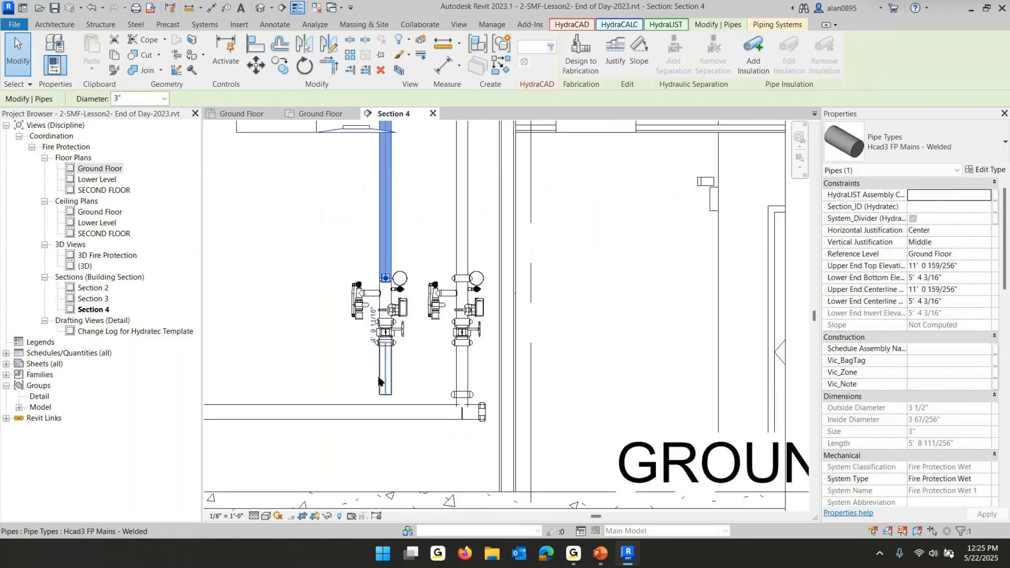
Drag the bottom end of the copied riser's lower pipe slightly downward
click(382, 379)
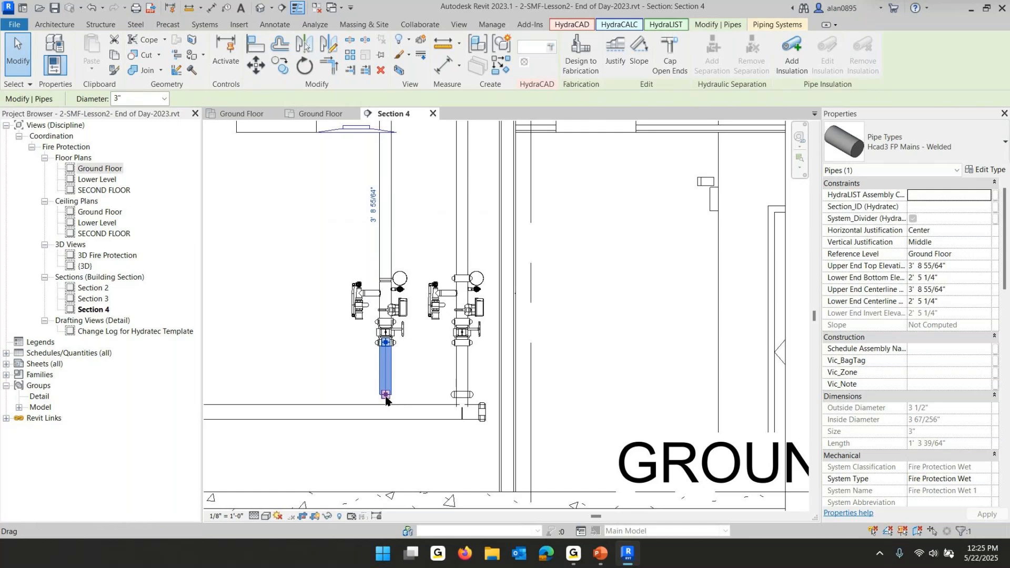
drag(385, 396, 386, 413)
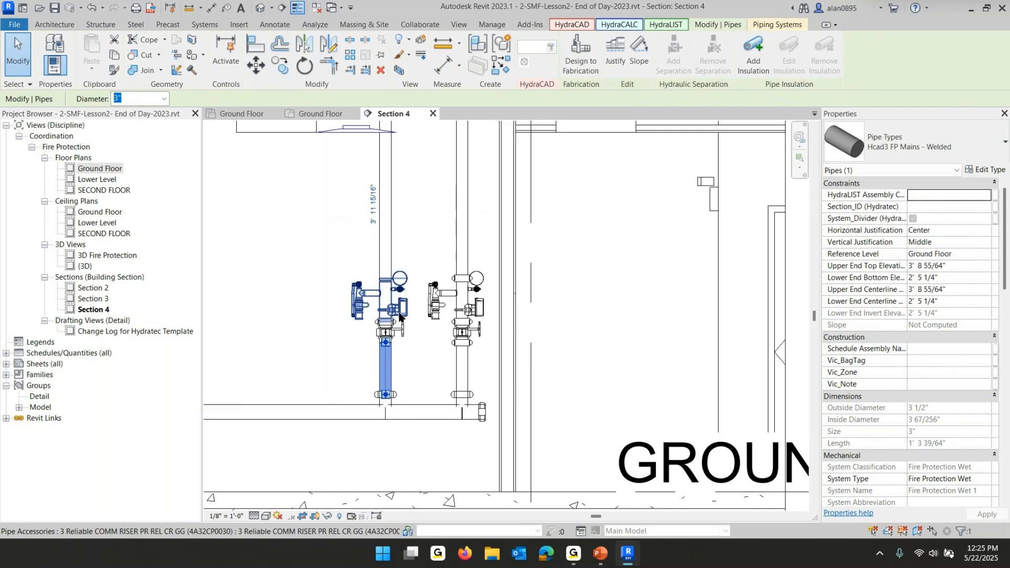
Add two couplings manually to the copied riser, one above and one below the valve assembly
scroll(400, 315, up, 4)
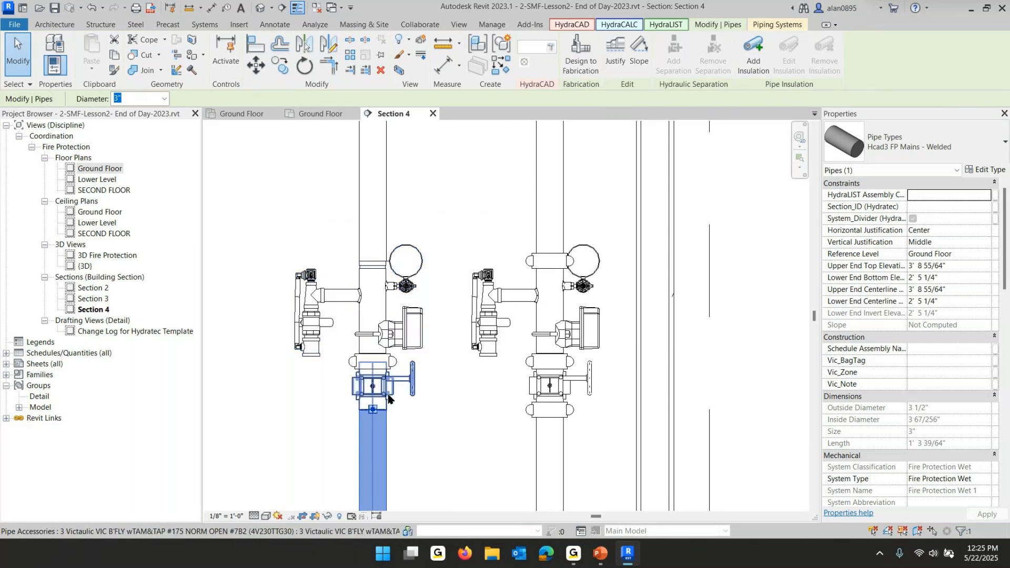
click(448, 437)
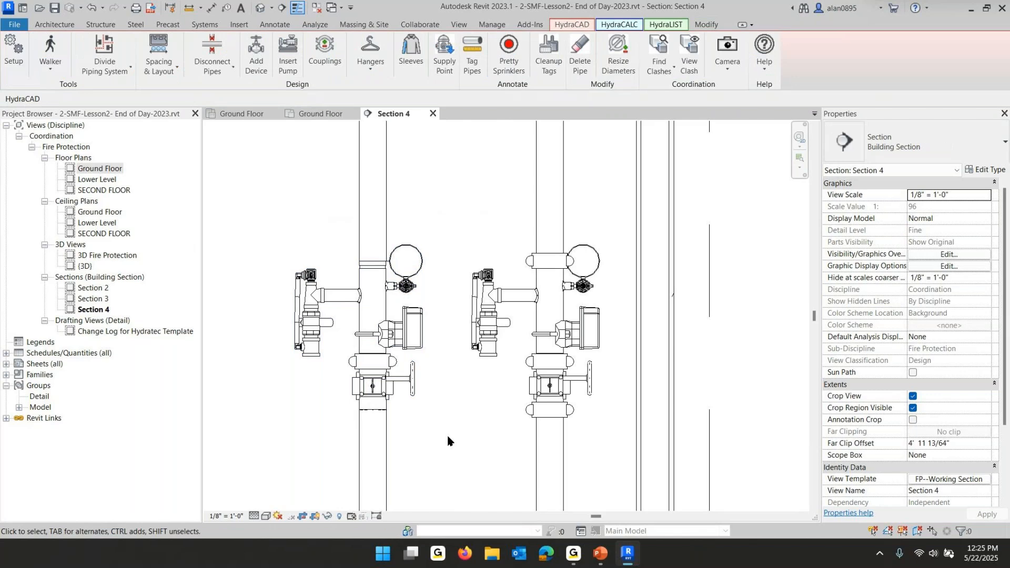
click(325, 51)
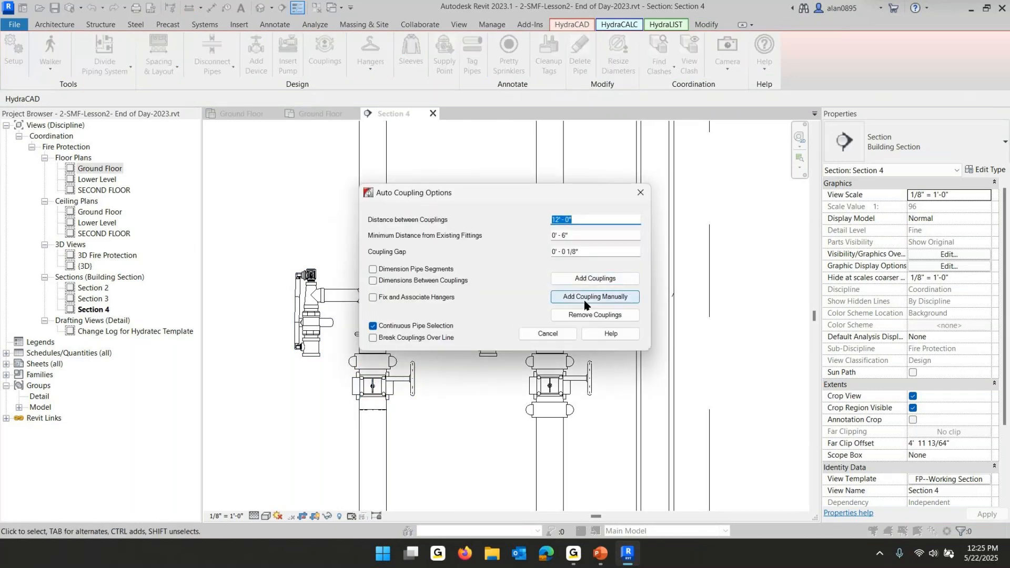
click(583, 298)
click(376, 192)
click(377, 447)
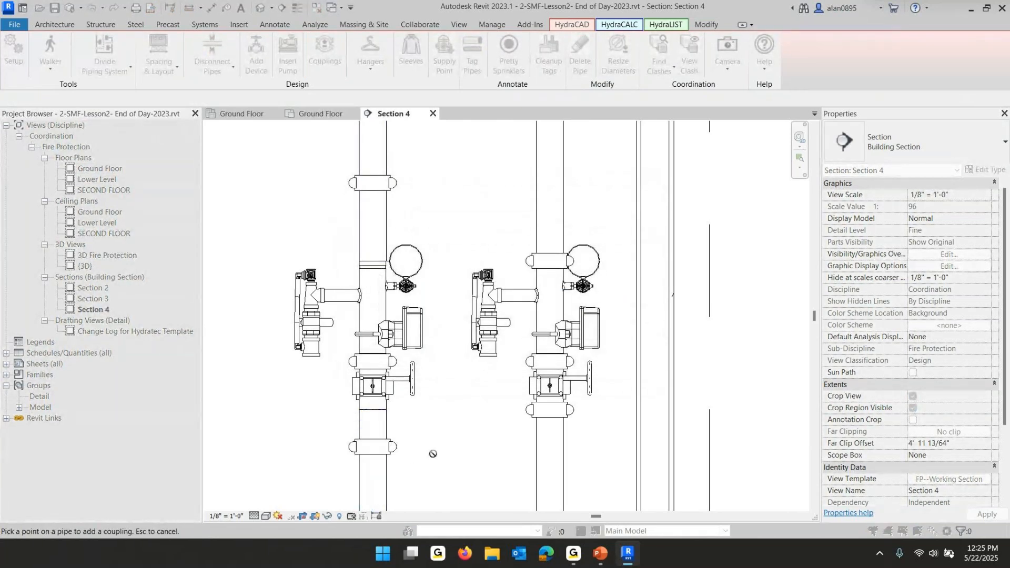
key(Escape)
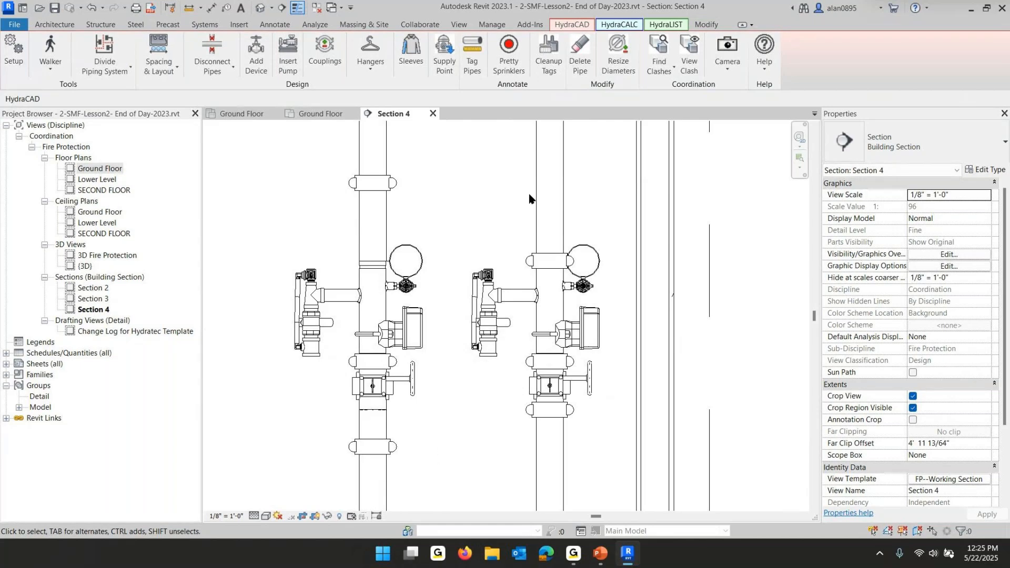
Use Delete Pipe on the bottom coupling of the copied riser
click(578, 49)
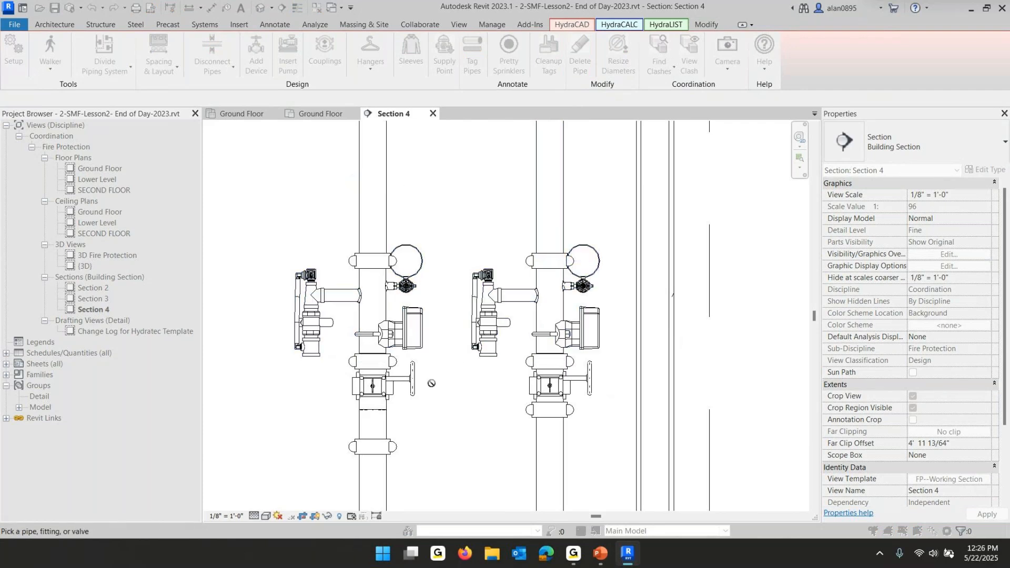
click(396, 450)
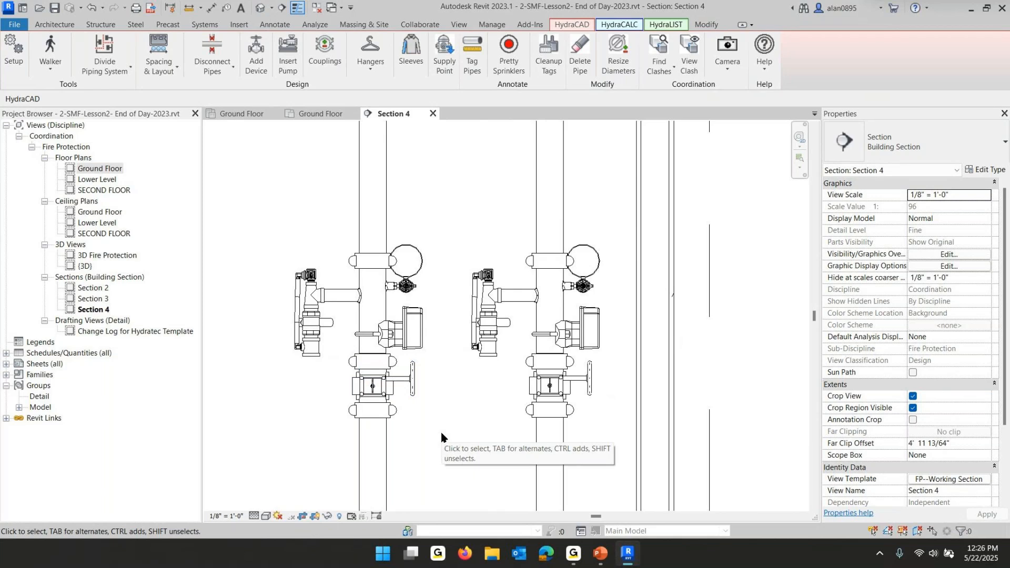
Delete a fitting near the overhead main, then undo the deletion
scroll(442, 436, down, 4)
middle_drag(441, 316, 444, 369)
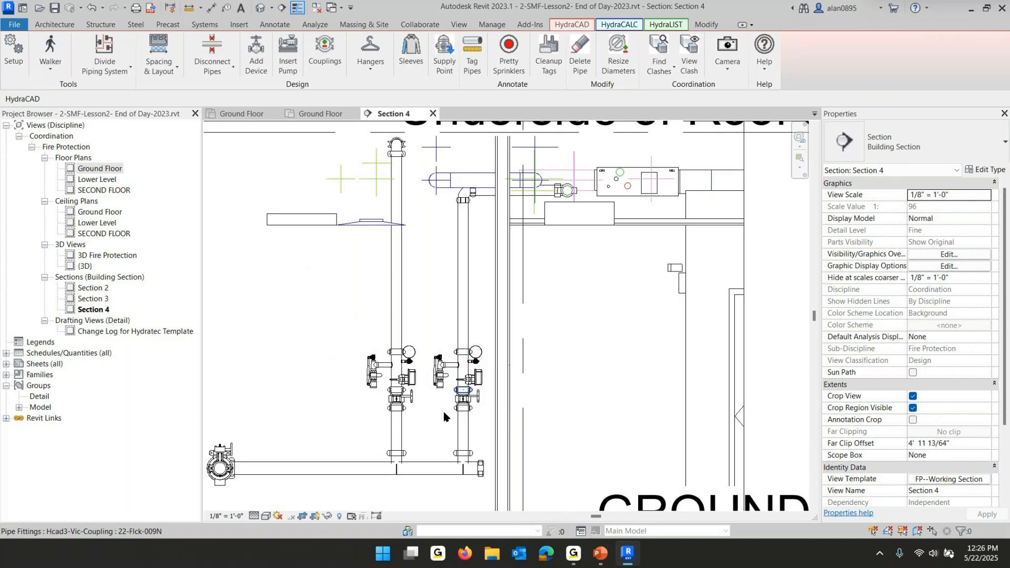
click(533, 198)
key(Delete)
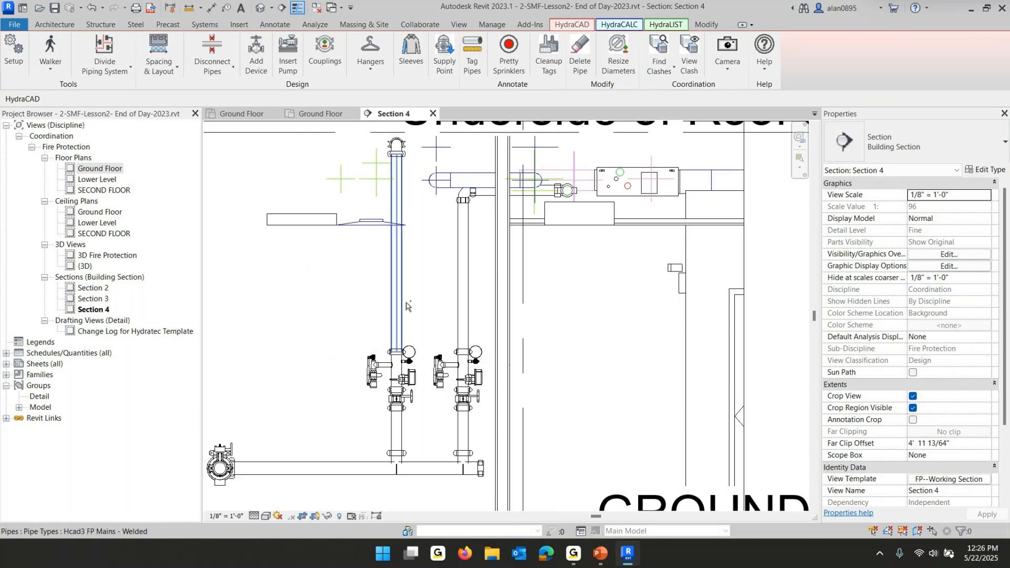
scroll(406, 305, up, 4)
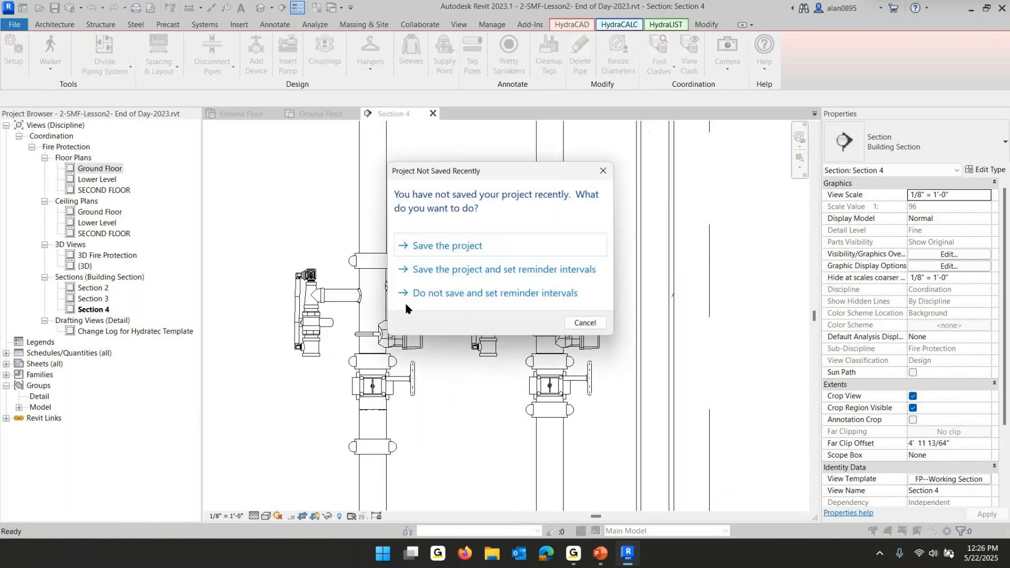
click(584, 323)
key(ctrl+z)
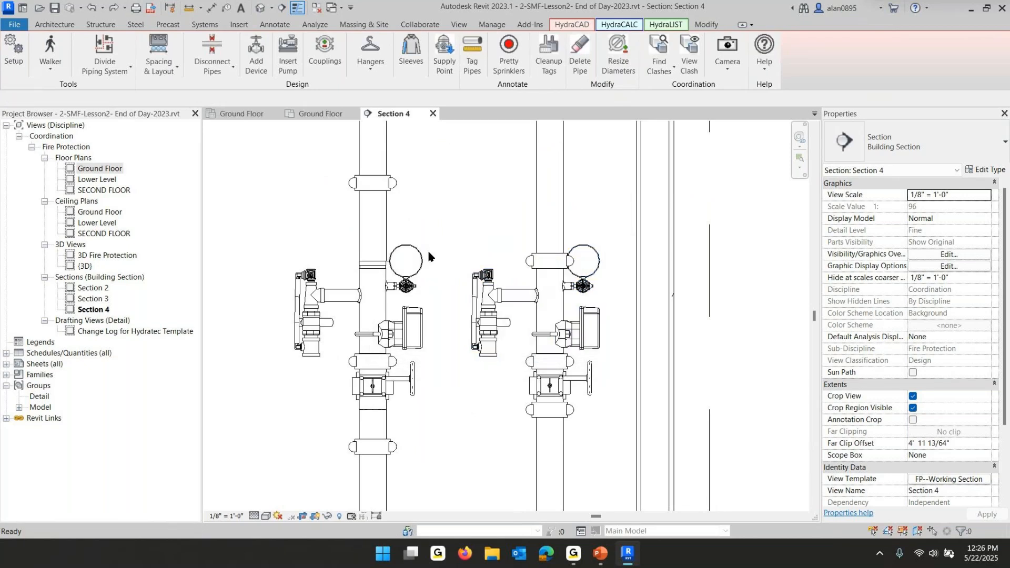
Move the overhead drop pipe slightly to the right of the copied riser
scroll(429, 256, down, 3)
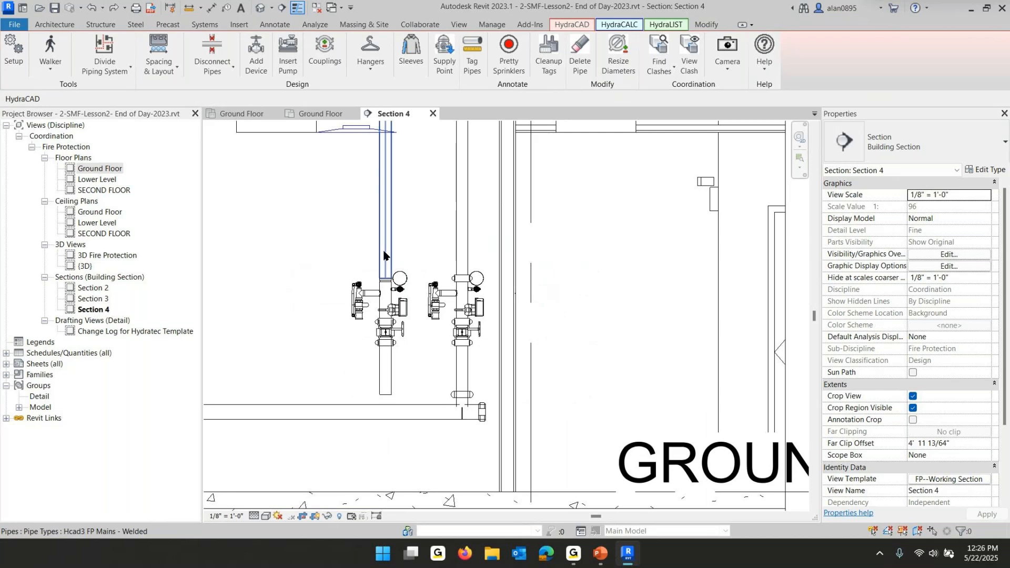
scroll(384, 256, down, 2)
scroll(386, 256, up, 2)
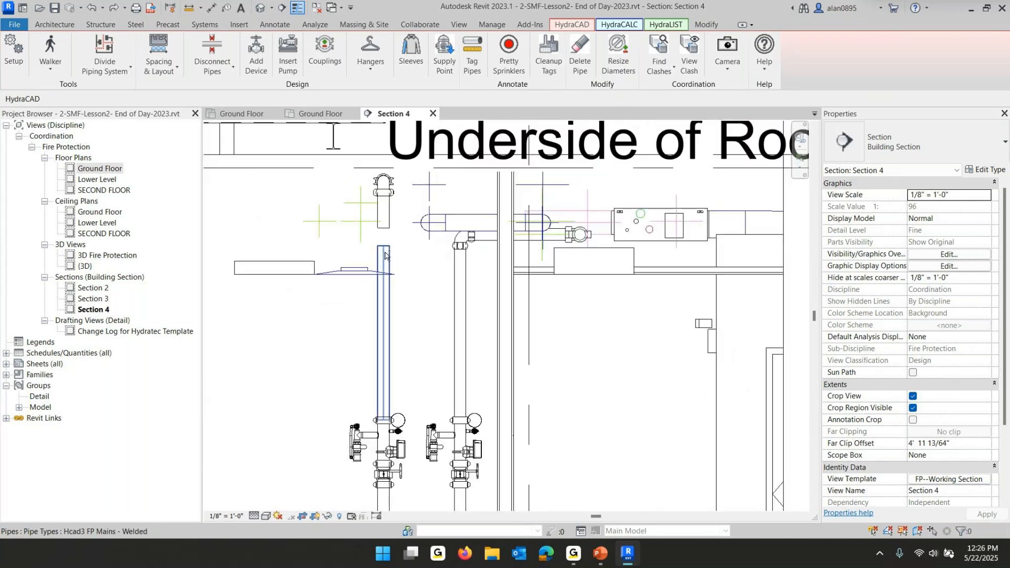
click(389, 208)
mouse_move(390, 209)
mouse_down()
mouse_move(405, 209)
mouse_move(383, 246)
mouse_move(400, 228)
mouse_up()
key(Escape)
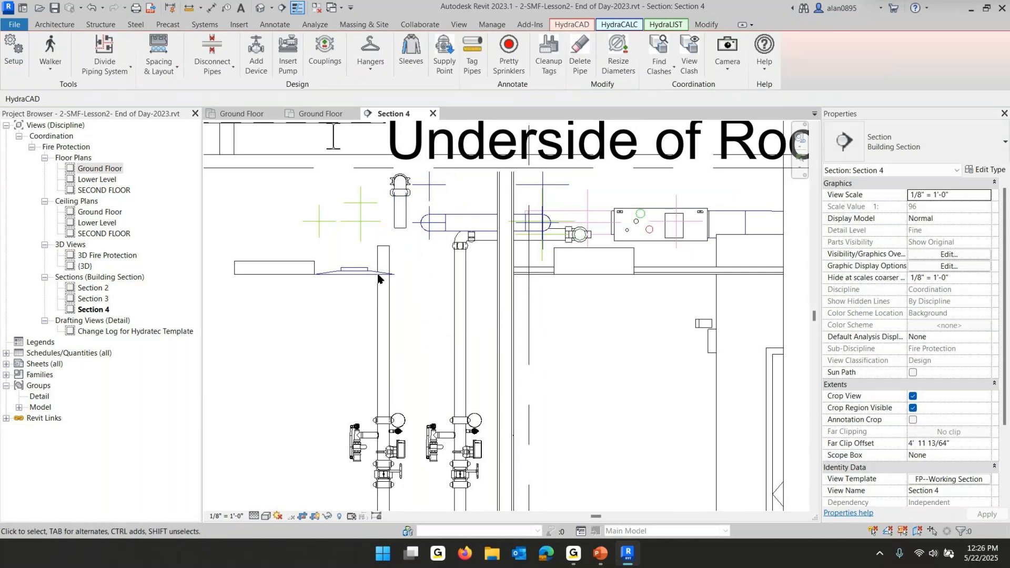
Align the overhead drop pipe with the copied riser pipe's centerline again
click(401, 221)
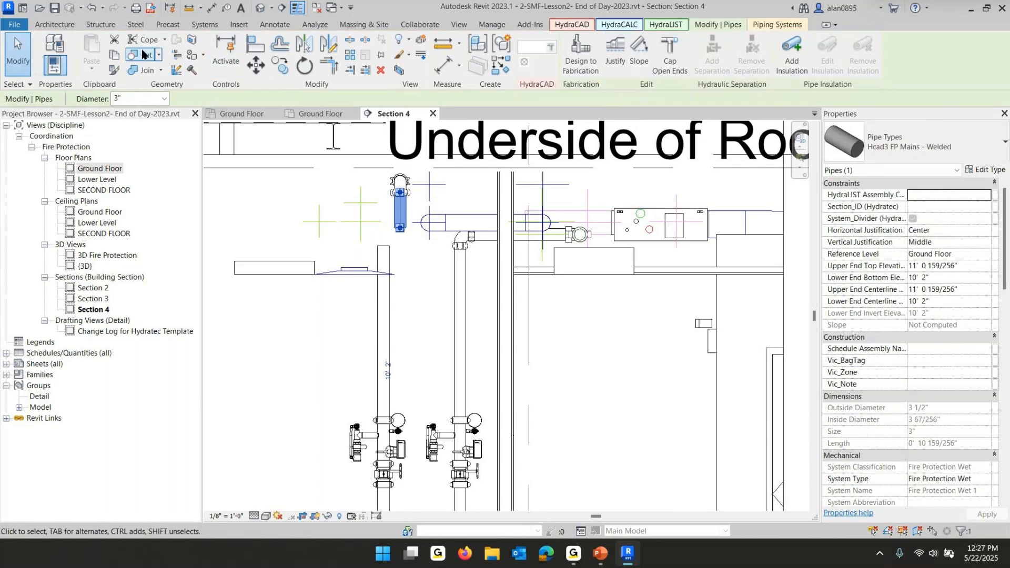
click(251, 44)
click(383, 311)
click(400, 211)
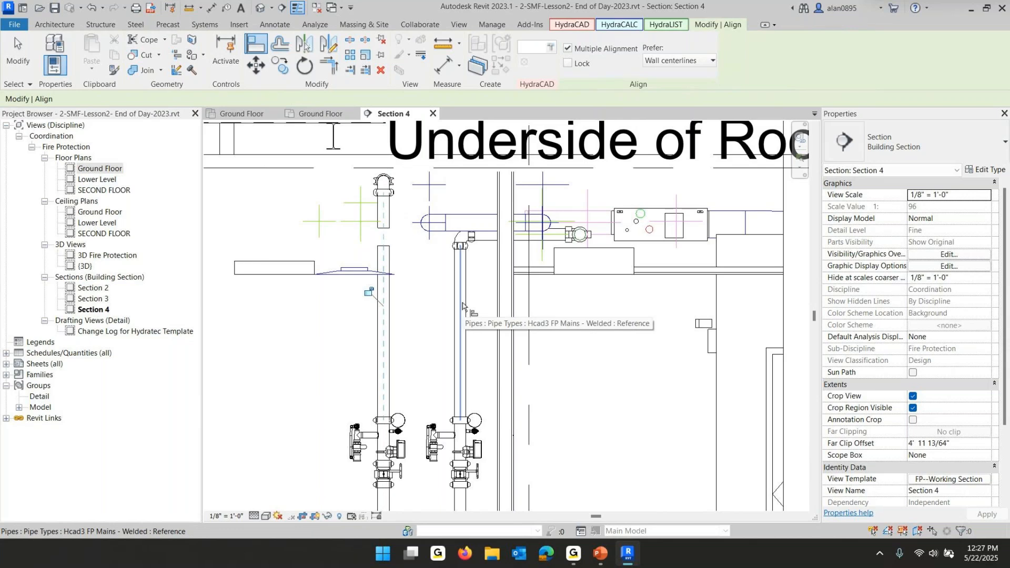
key(Escape)
key(Escape)
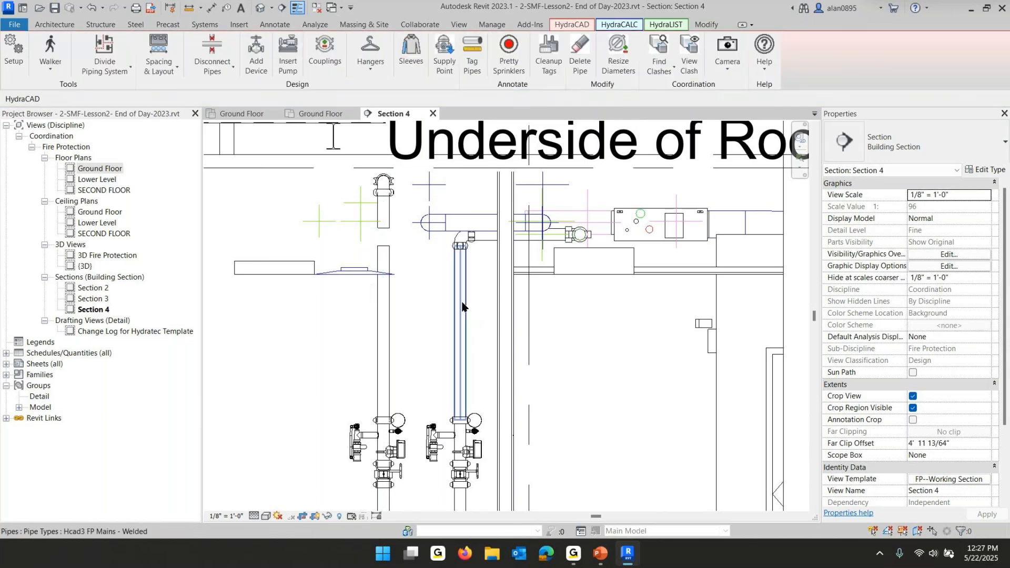
Stretch the overhead drop pipe's lower end down to connect with the copied riser
click(384, 226)
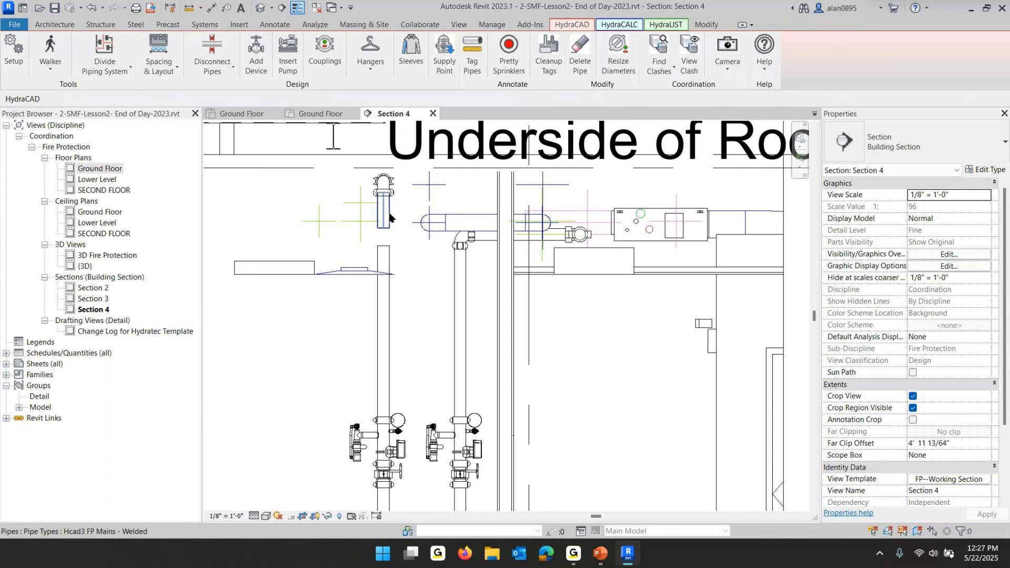
drag(384, 228, 383, 246)
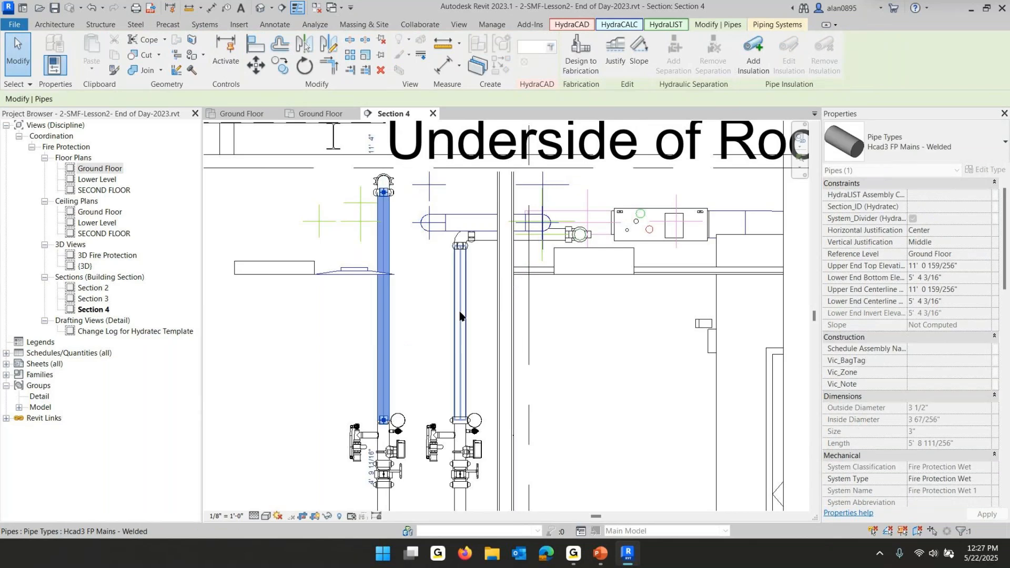
Extend the copied riser's bottom pipe down to connect to the horizontal main below
click(414, 314)
middle_drag(414, 316, 404, 151)
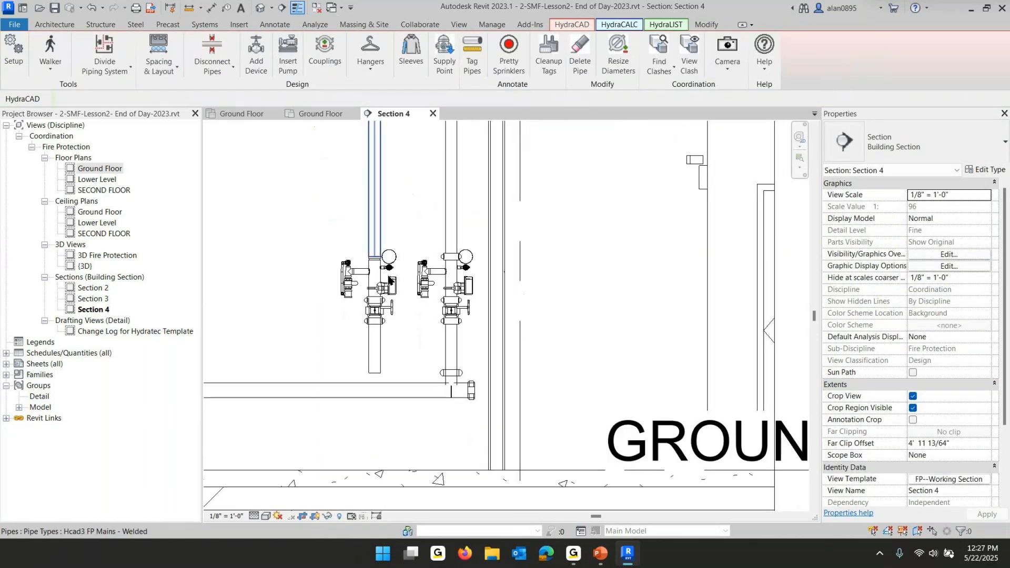
click(378, 355)
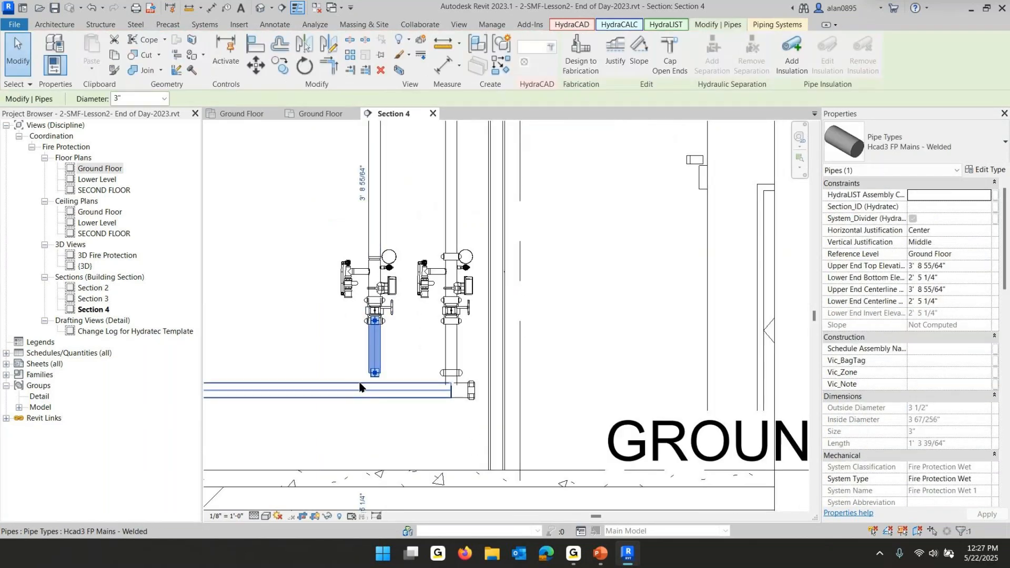
mouse_move(374, 373)
mouse_down()
mouse_move(375, 388)
mouse_move(295, 363)
mouse_move(275, 344)
mouse_move(272, 316)
mouse_up()
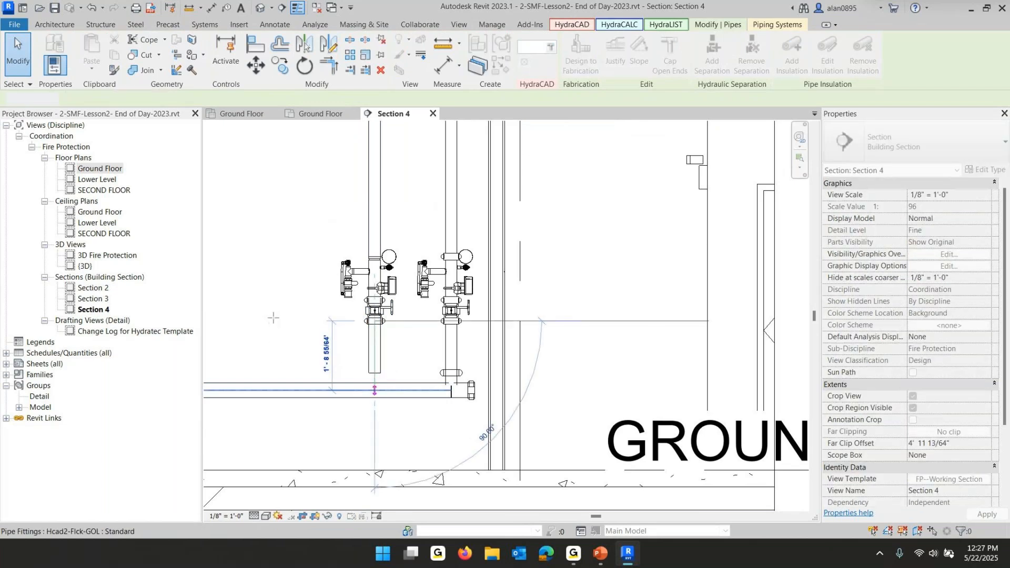
click(287, 173)
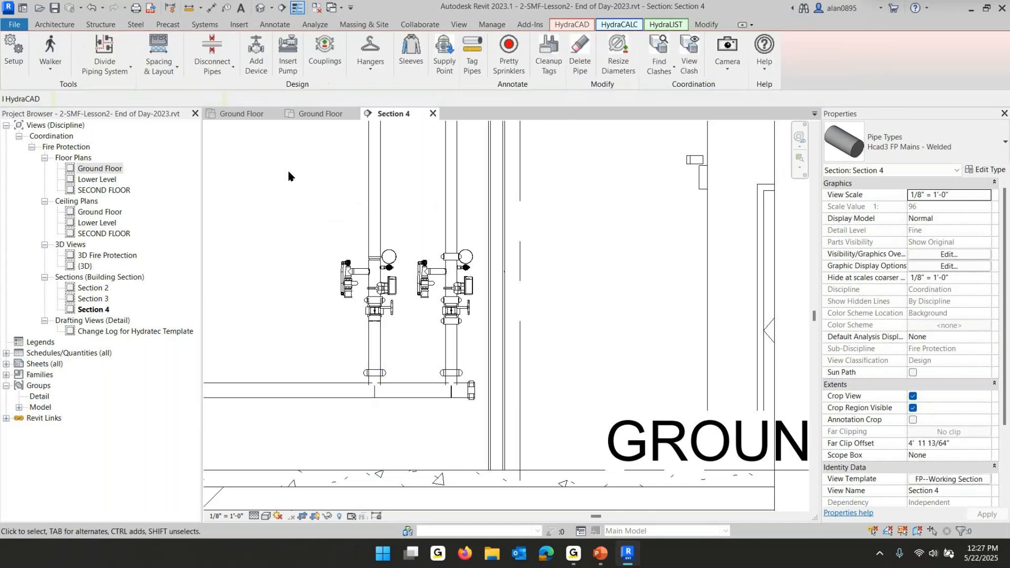
Add couplings manually to the copied riser above the valve assembly and on its bottom pipe
click(377, 192)
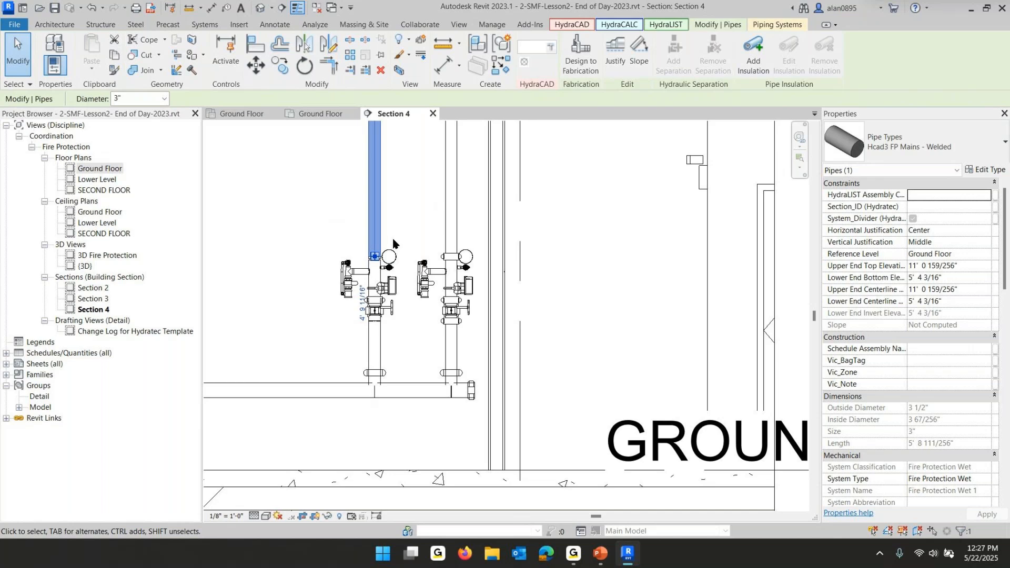
click(419, 256)
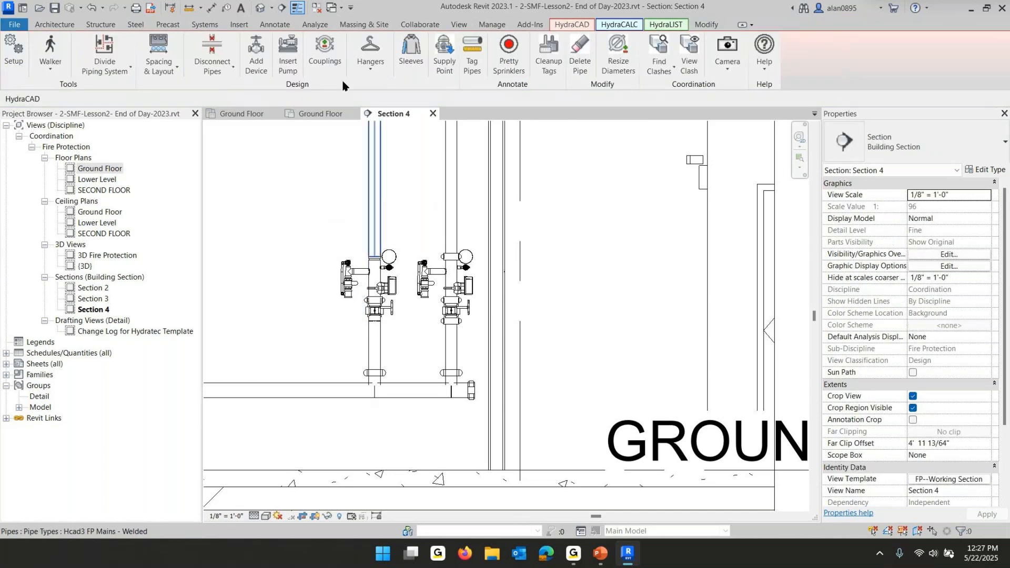
click(325, 47)
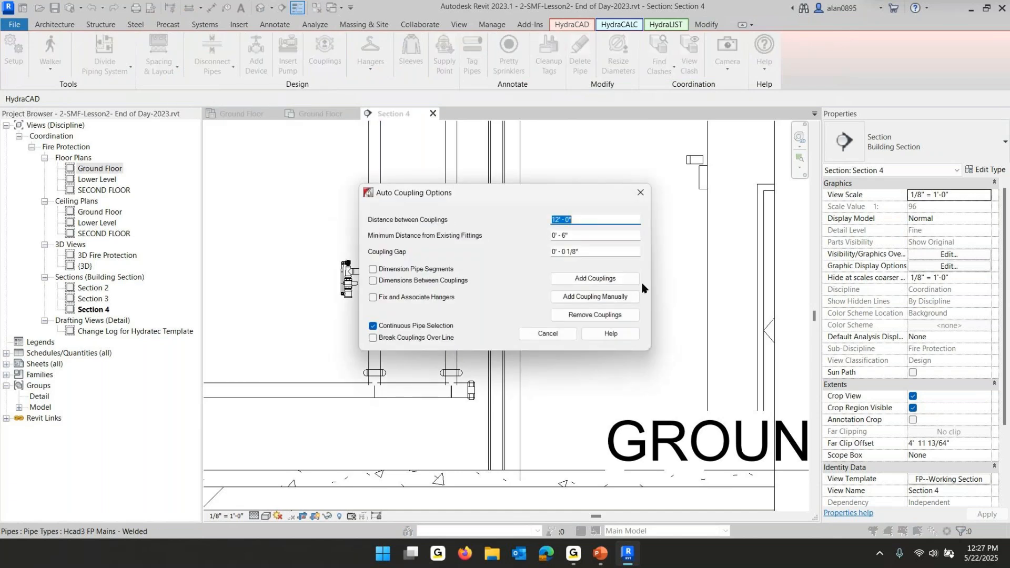
click(624, 298)
click(371, 184)
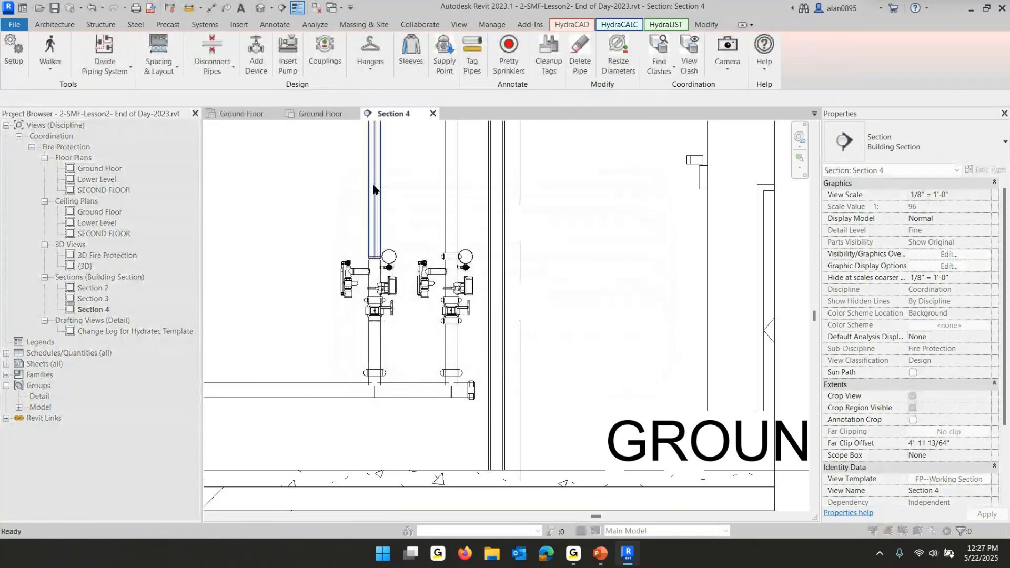
click(407, 348)
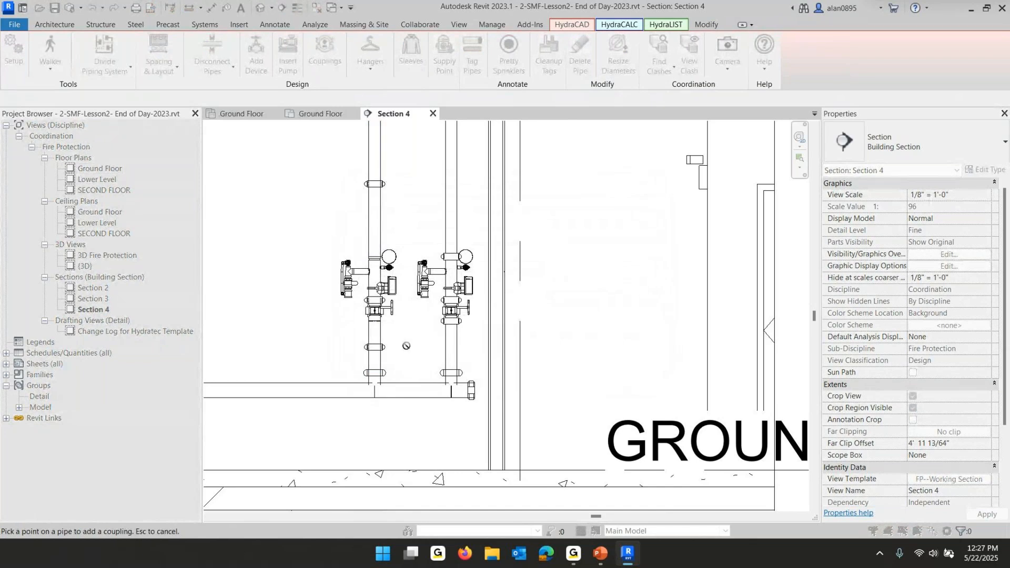
key(Escape)
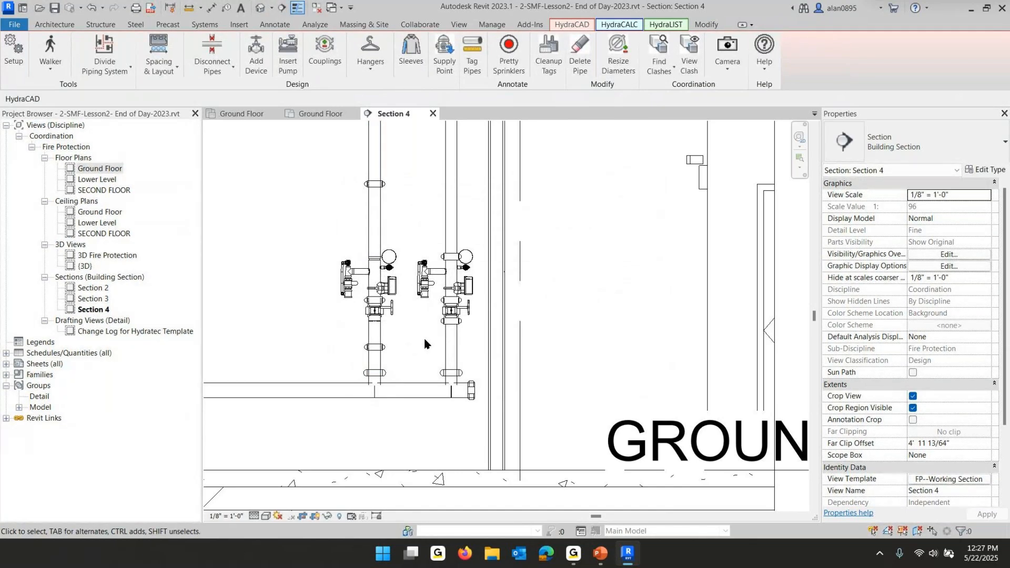
click(580, 58)
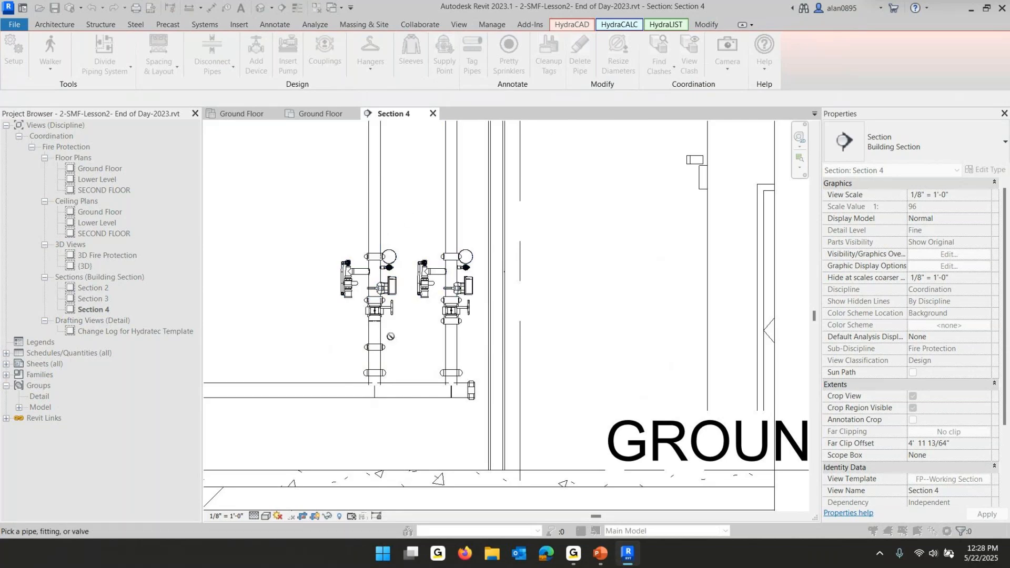
scroll(389, 327, up, 5)
scroll(389, 327, up, 3)
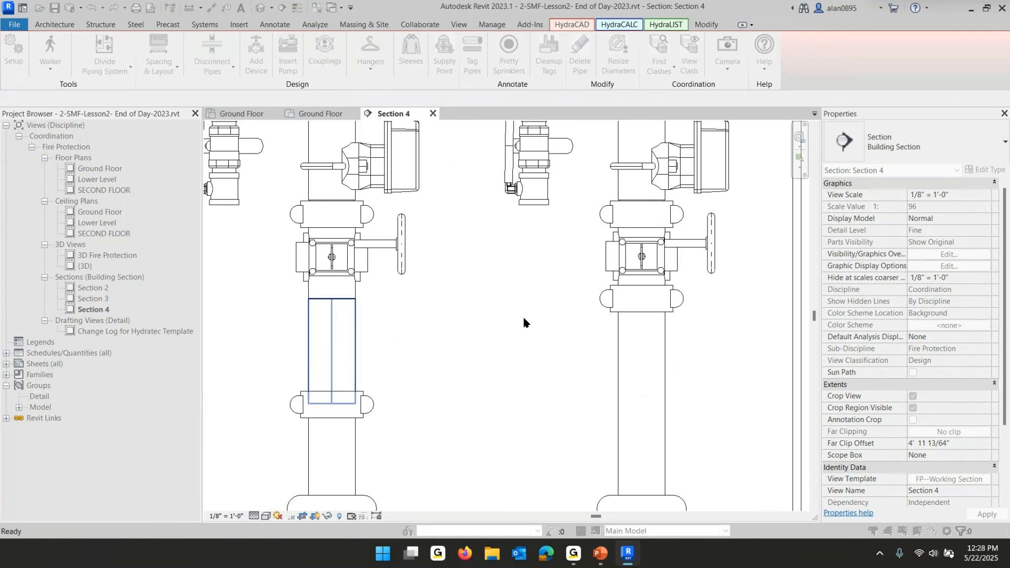
key(Escape)
scroll(518, 332, down, 5)
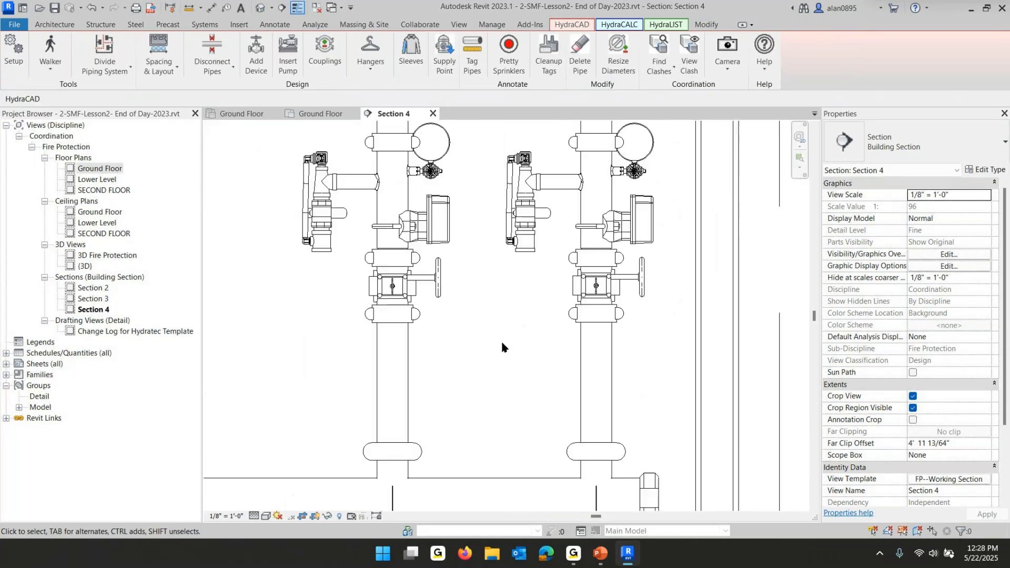
Window-select the copied riser assembly and its drop pipe to review the connected pieces, then clear the selection
scroll(518, 342, down, 3)
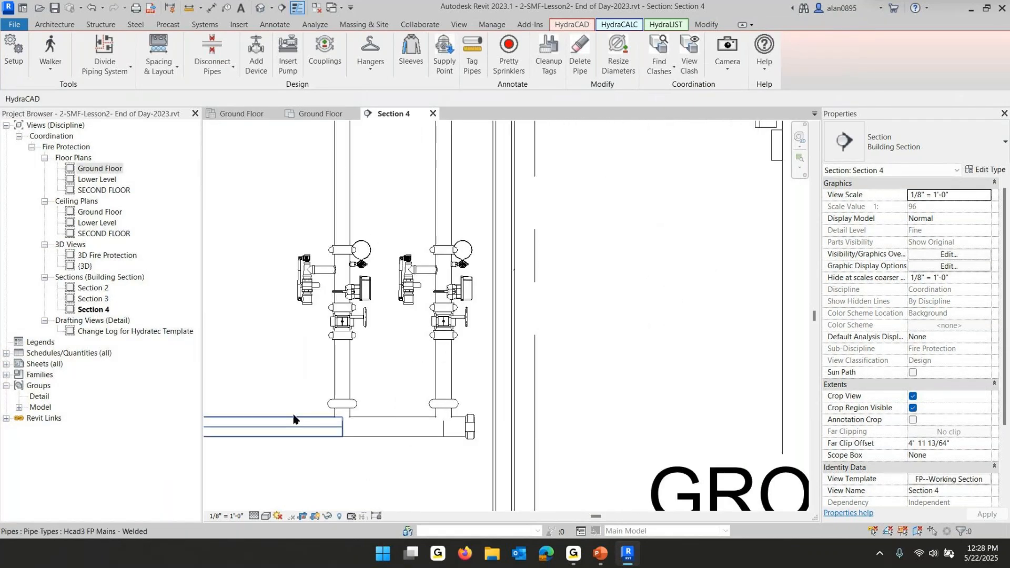
scroll(308, 415, down, 2)
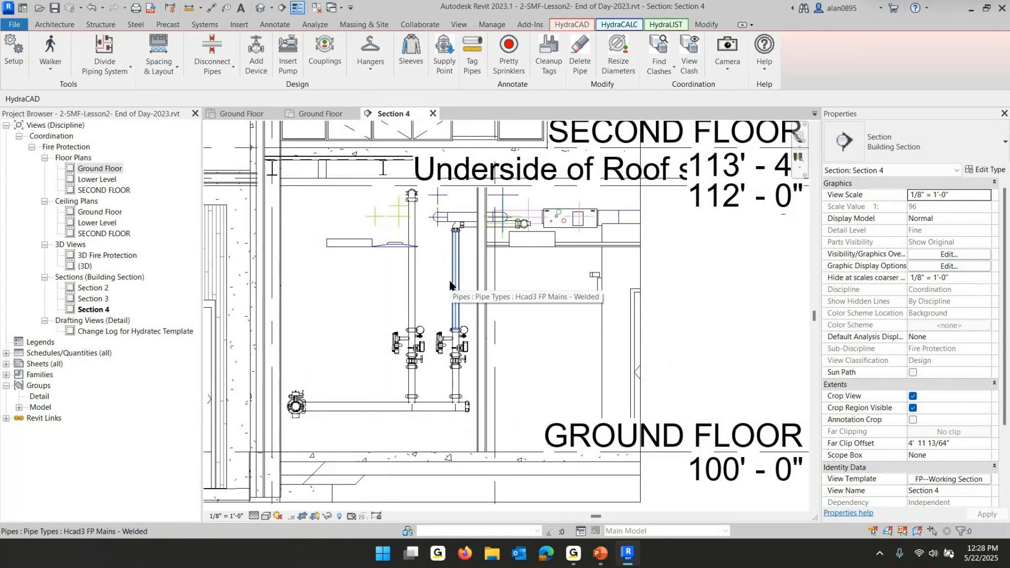
drag(430, 197, 466, 436)
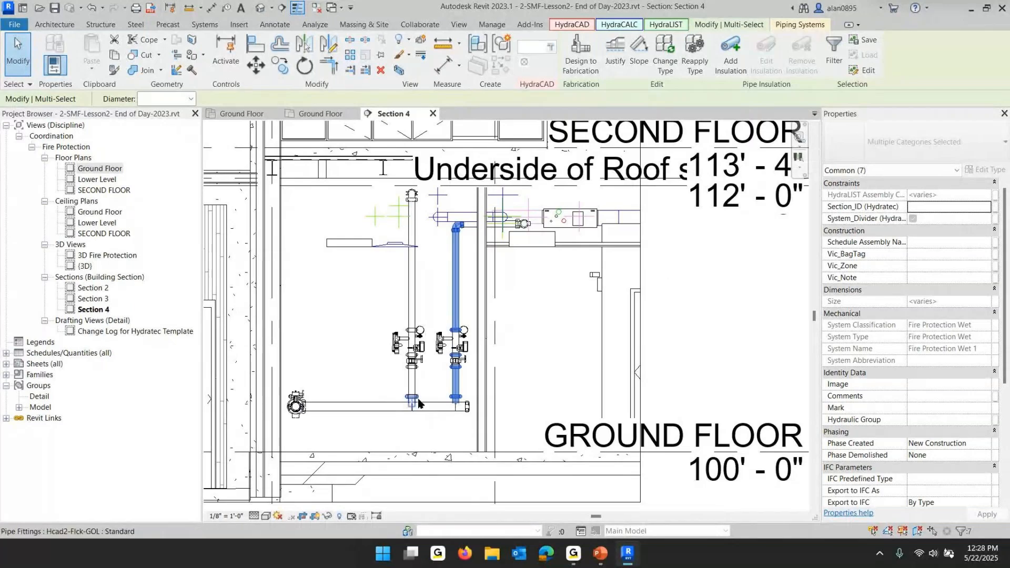
key(Escape)
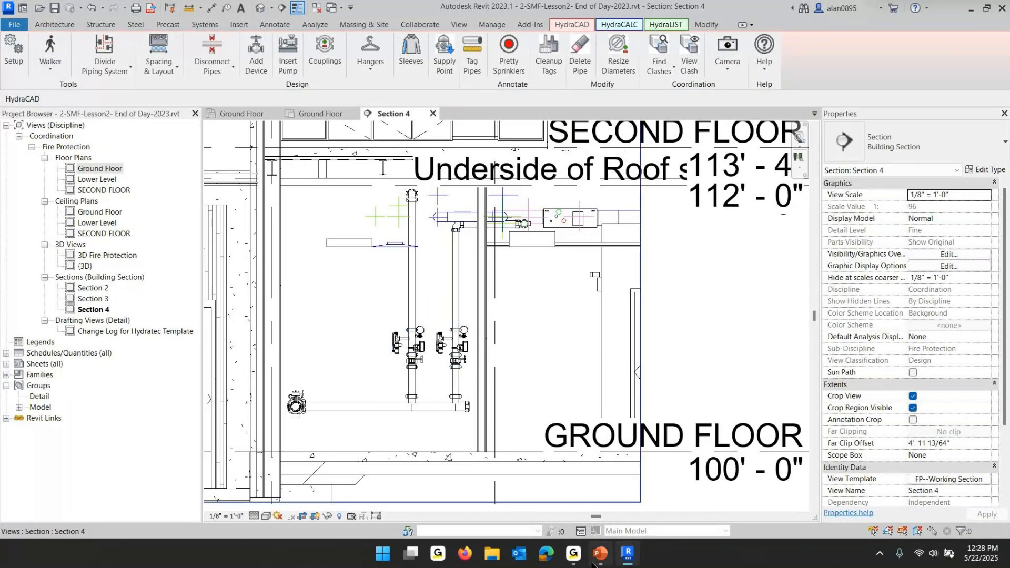
Switch to the PowerPoint slide show and advance to the slide defining a View Template
mouse_move(600, 553)
click(605, 497)
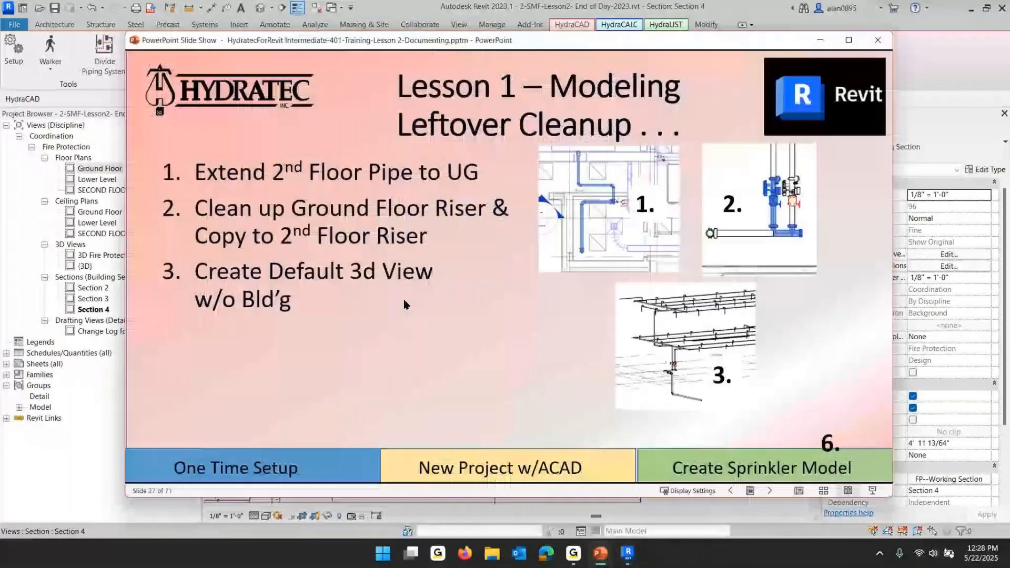
click(405, 304)
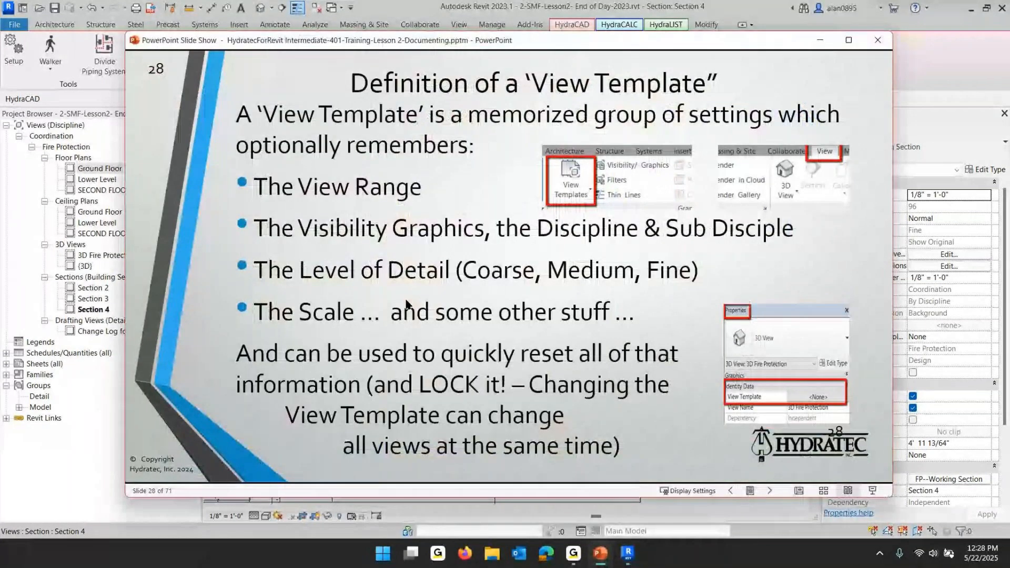
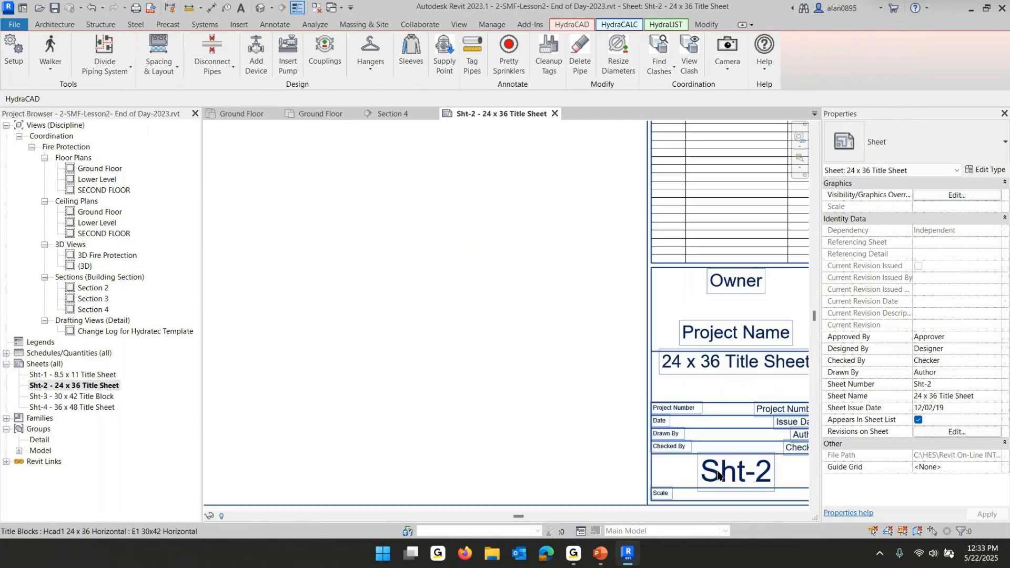
Set the sheet number in the title block to FP-1
click(722, 475)
click(722, 475)
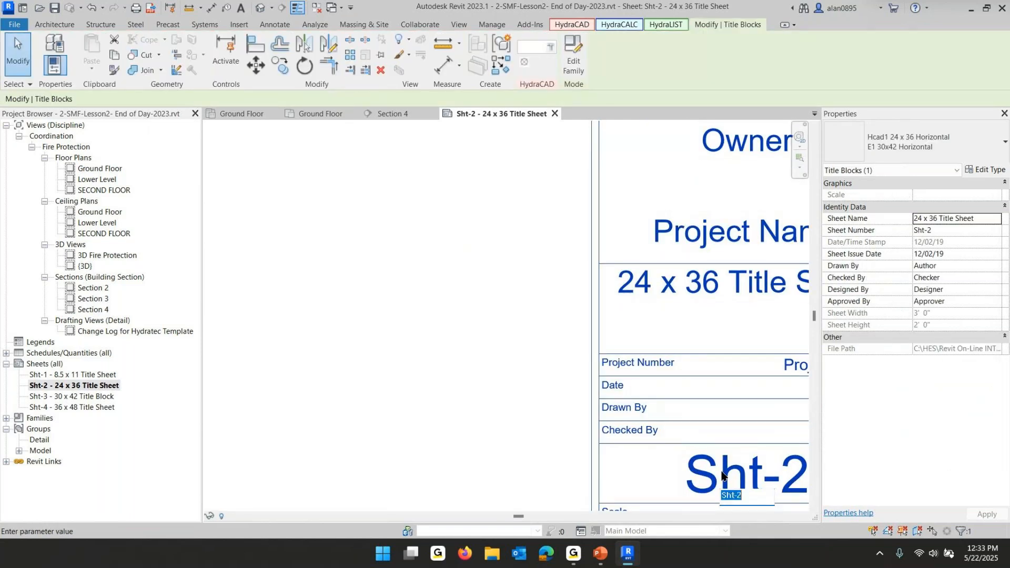
text(FP-q)
click(424, 227)
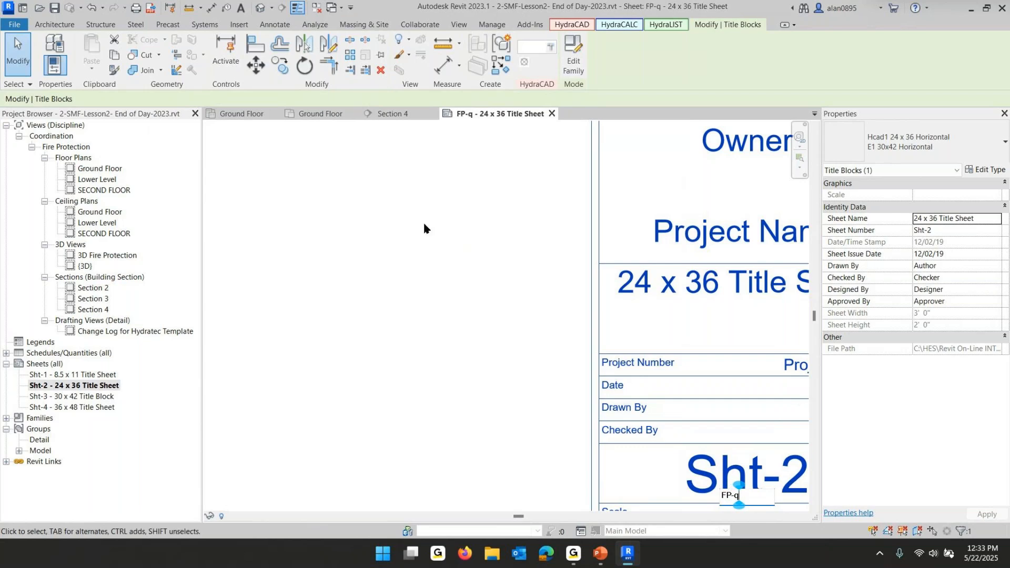
scroll(626, 343, down, 2)
click(723, 429)
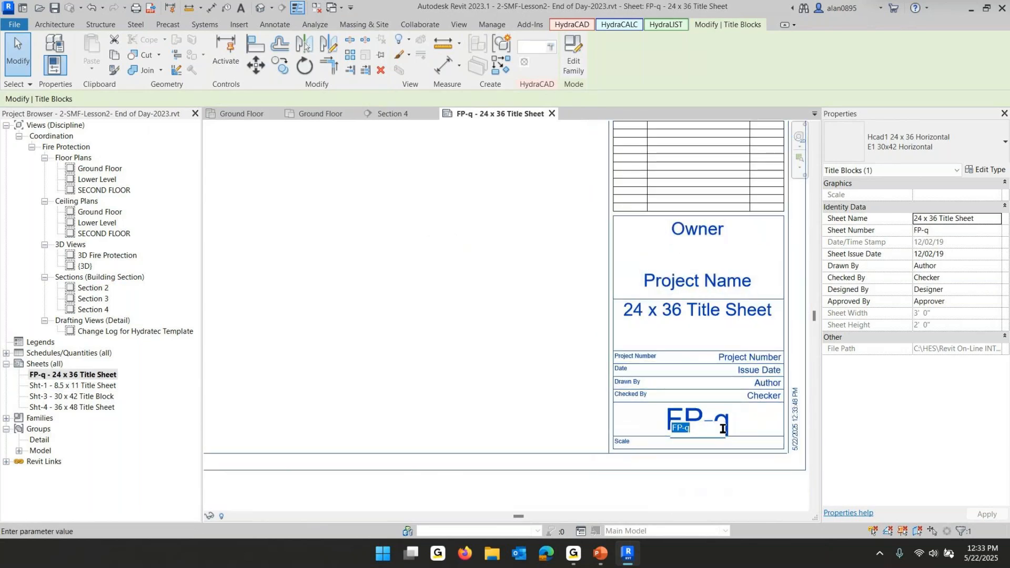
text(FP-1)
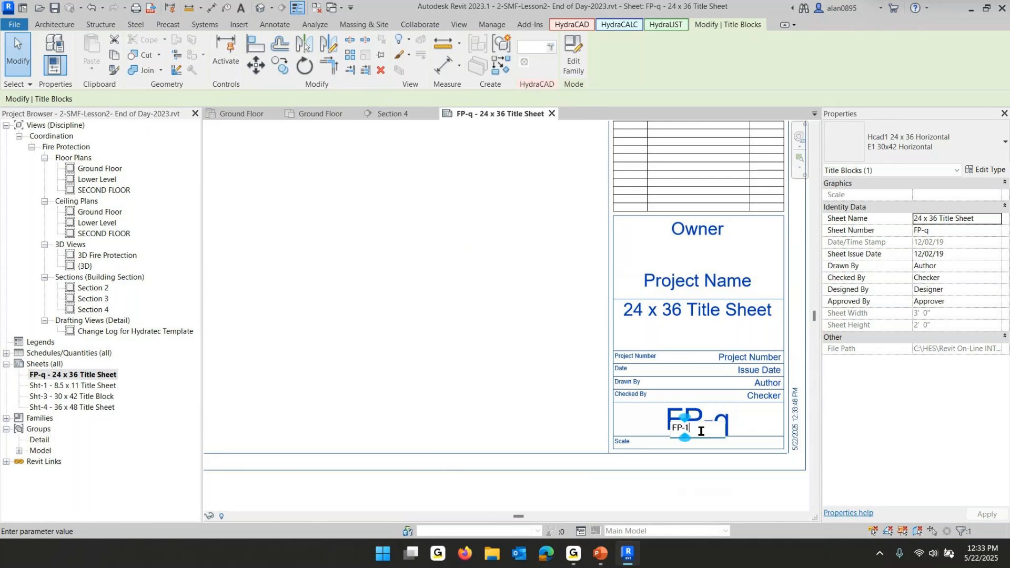
click(385, 350)
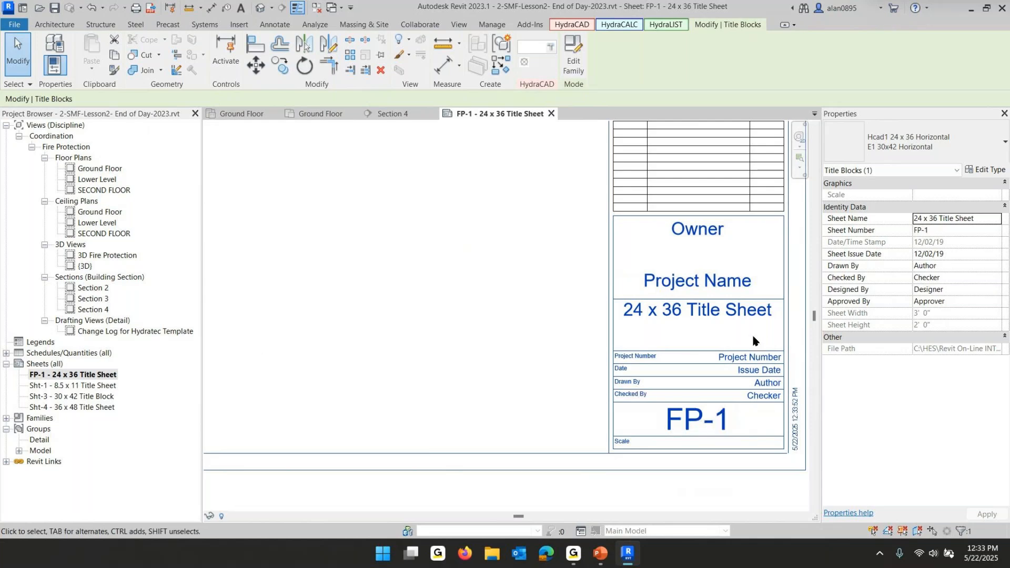
Fill the title block's owner field with Class 25-02 and the project name with Small Med Facility
click(698, 227)
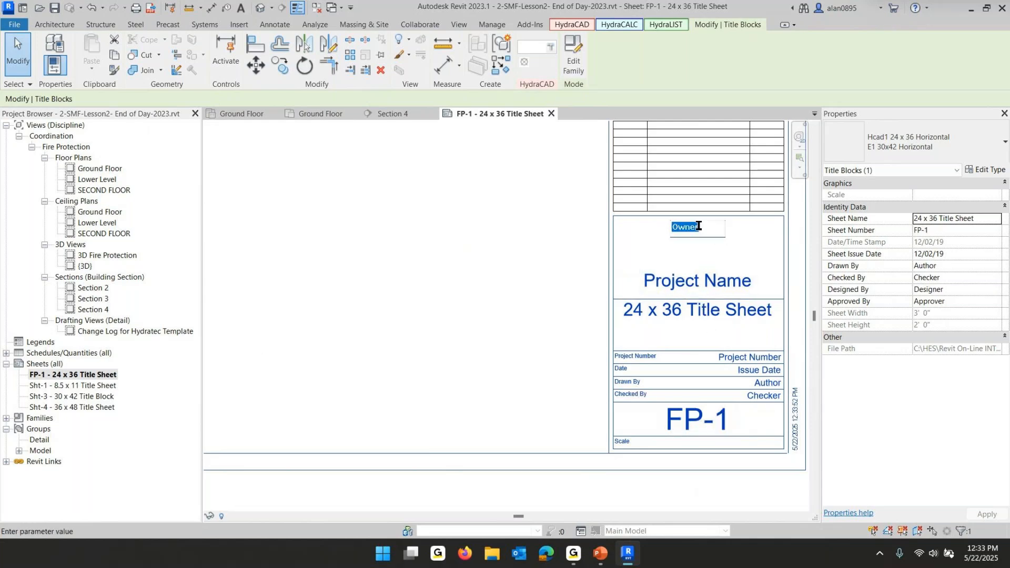
text(C)
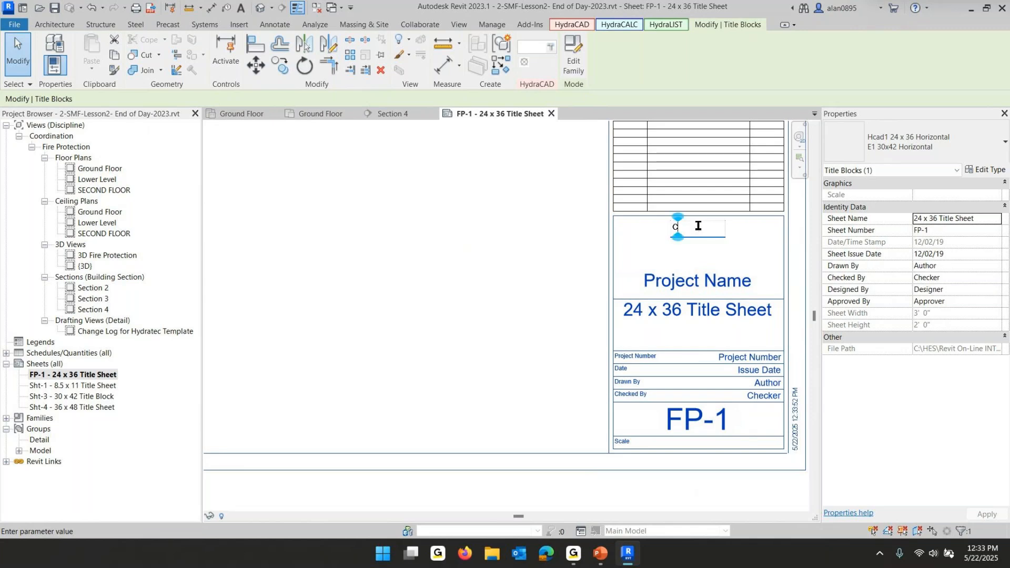
text(lass 25)
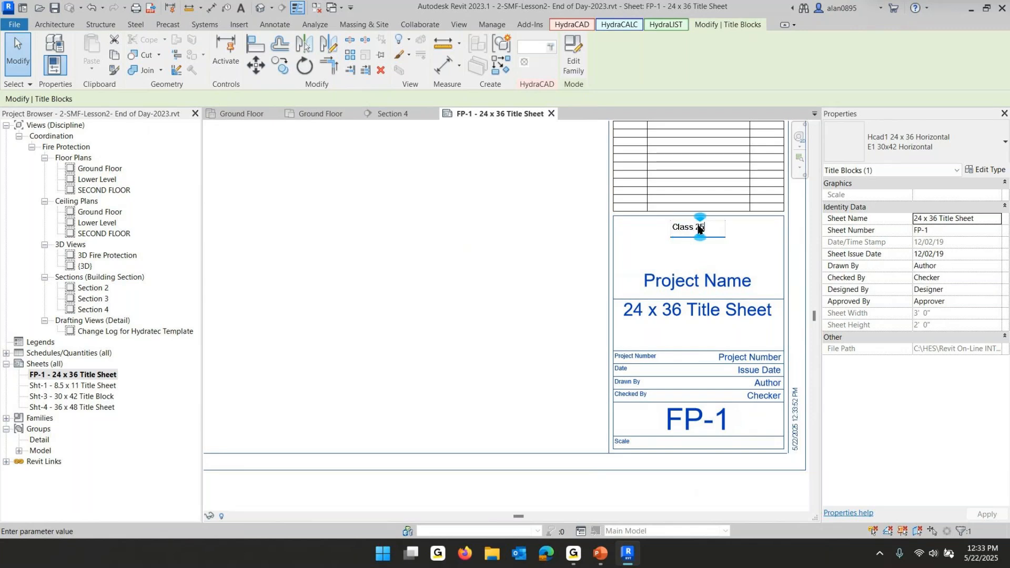
text(-02)
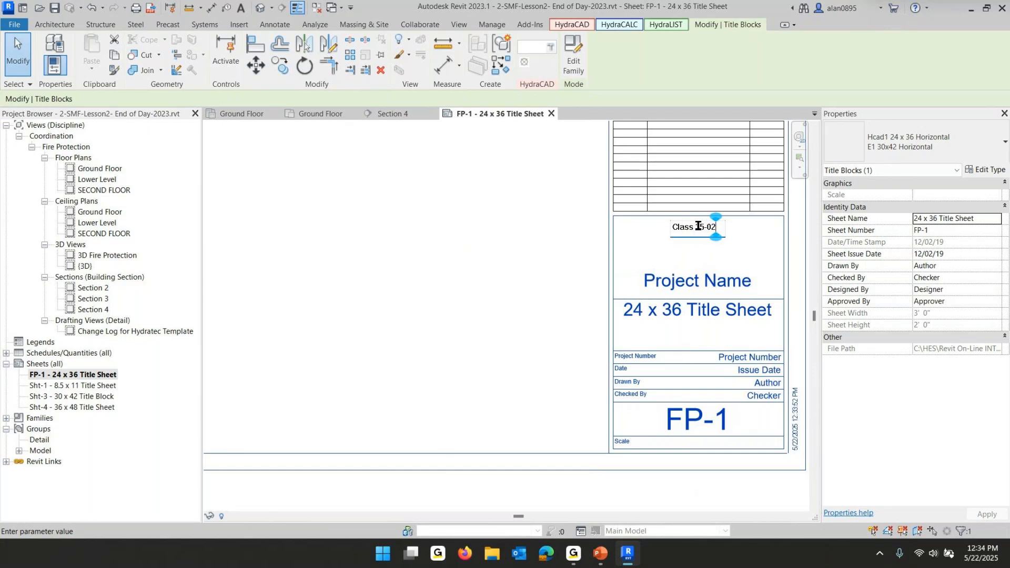
click(692, 284)
click(693, 284)
text(Small)
text( Med)
text( Facility)
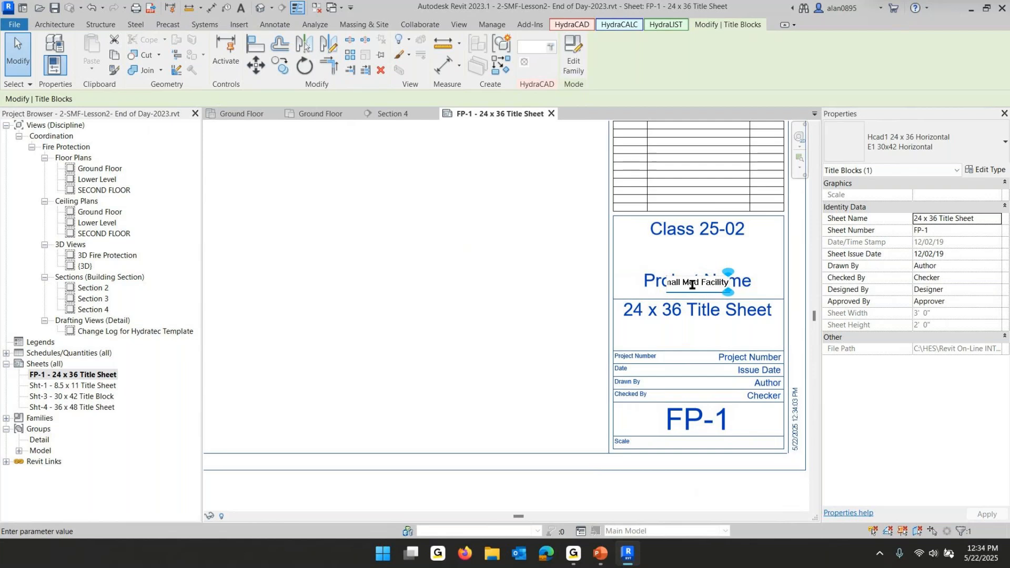
key(Return)
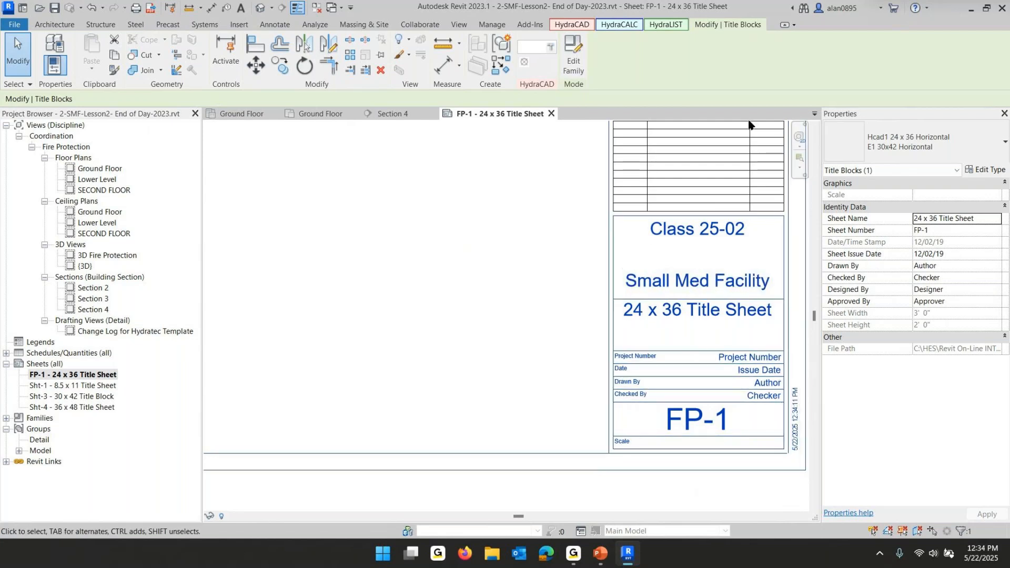
Change the title block's sheet name to FP Plans & Details
click(695, 313)
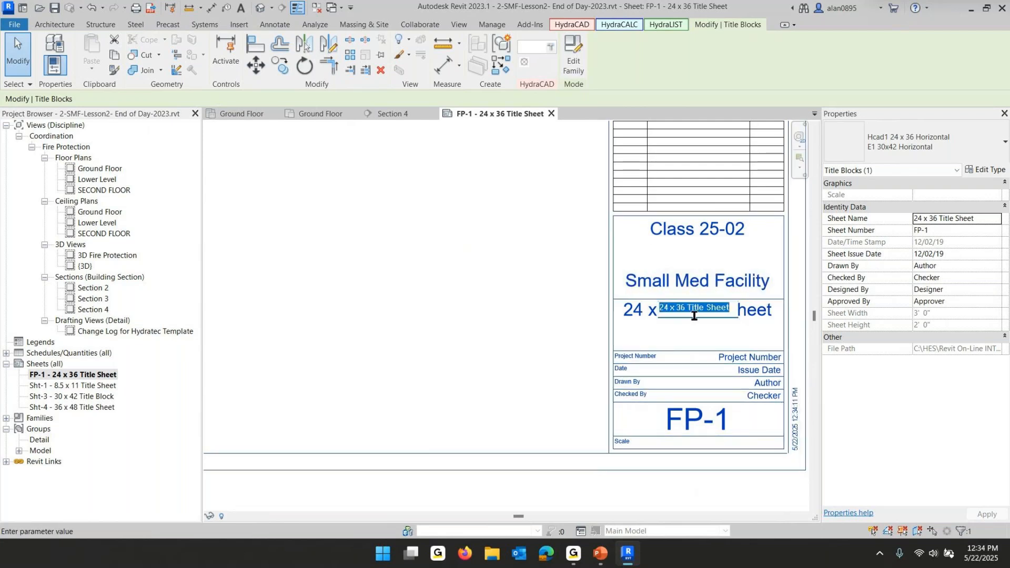
text(FP P)
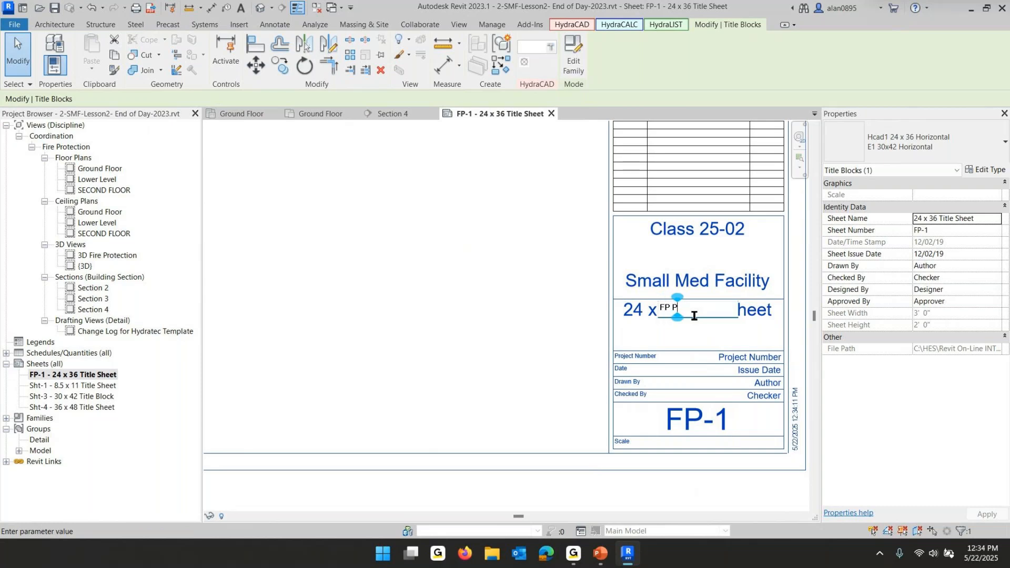
text(lans & Details)
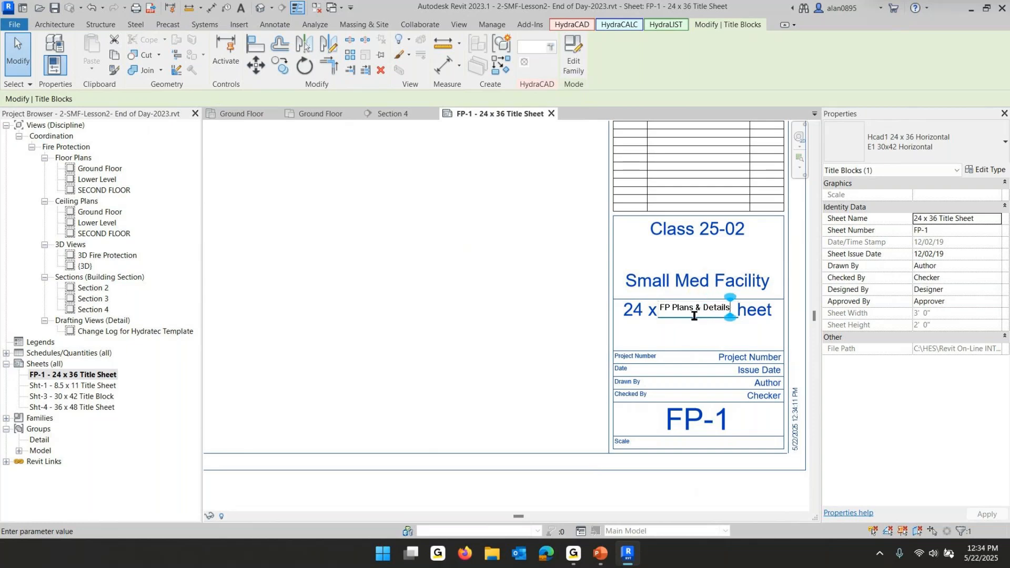
click(695, 320)
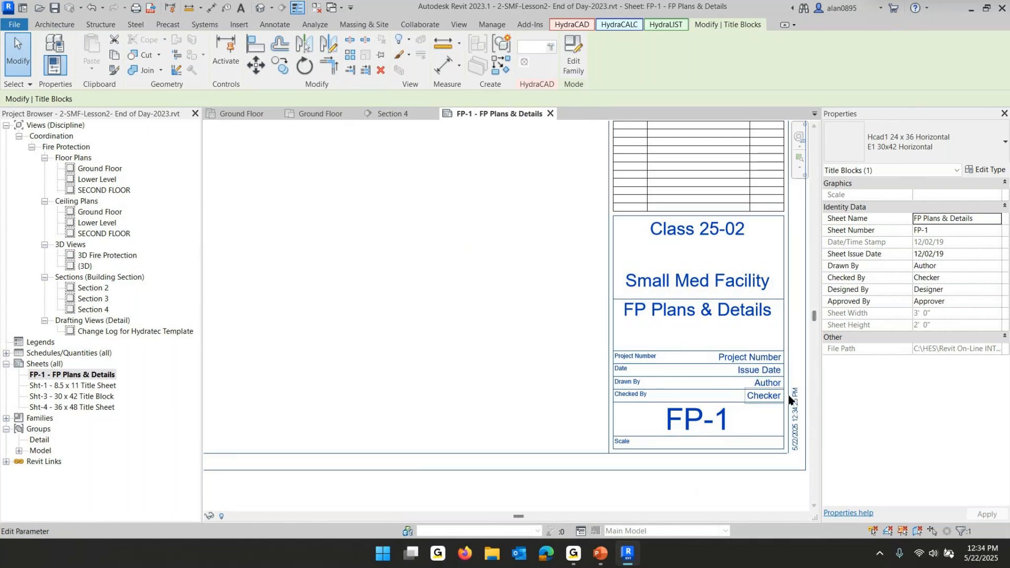
Duplicate the FP-1 sheet with its sheet detailing
scroll(676, 311, down, 3)
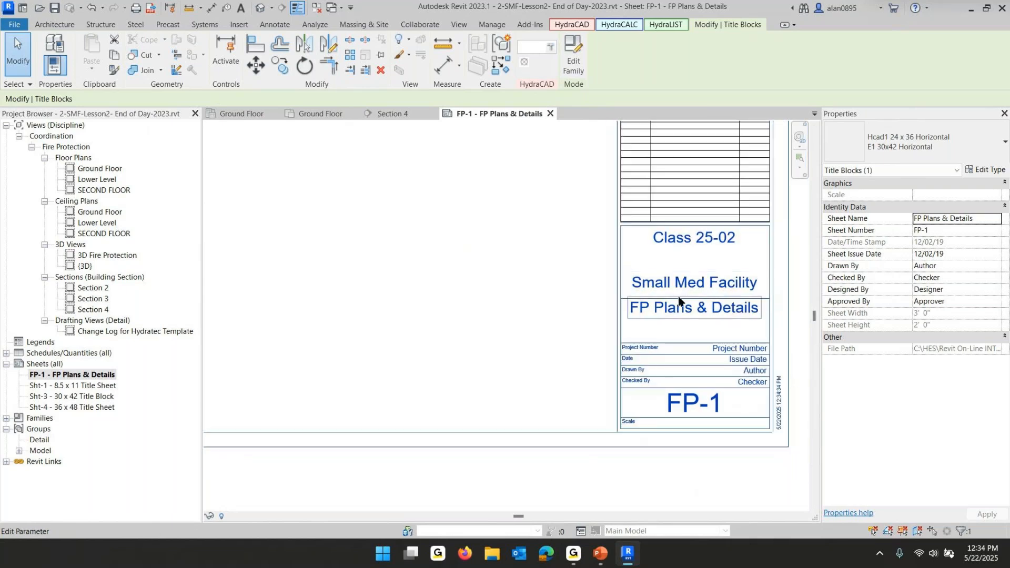
middle_drag(562, 298, 578, 443)
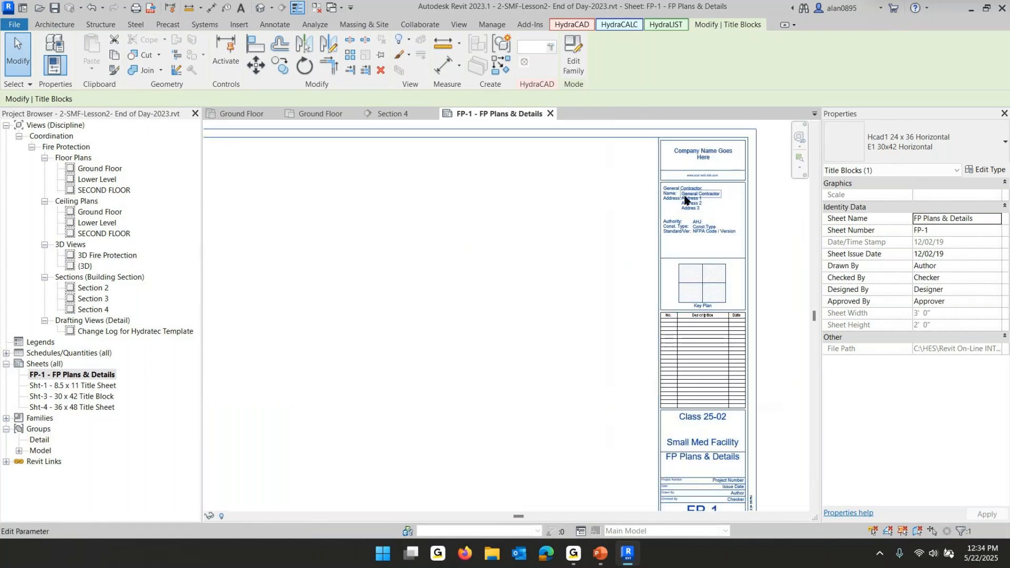
middle_drag(559, 388, 624, 325)
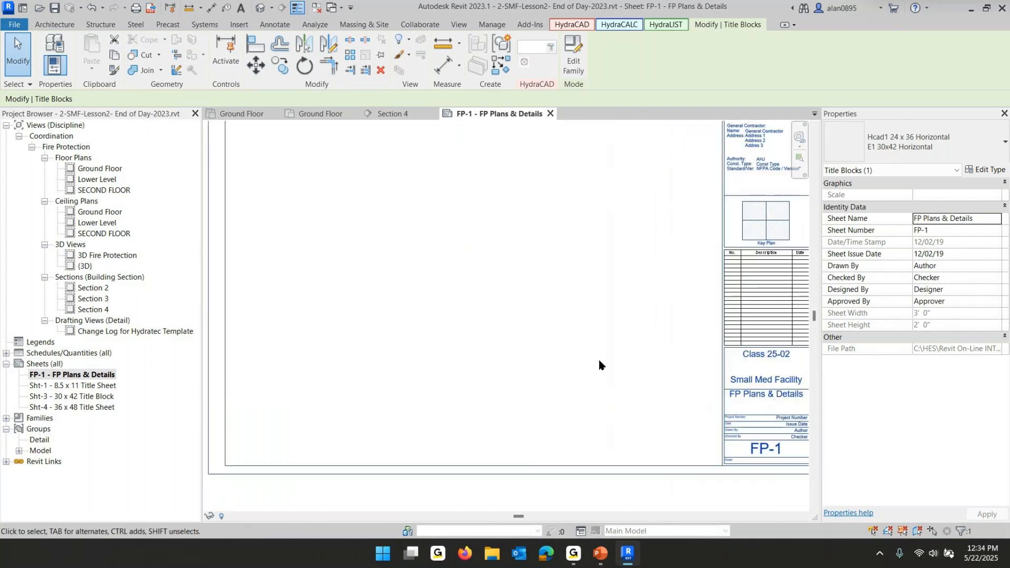
click(57, 375)
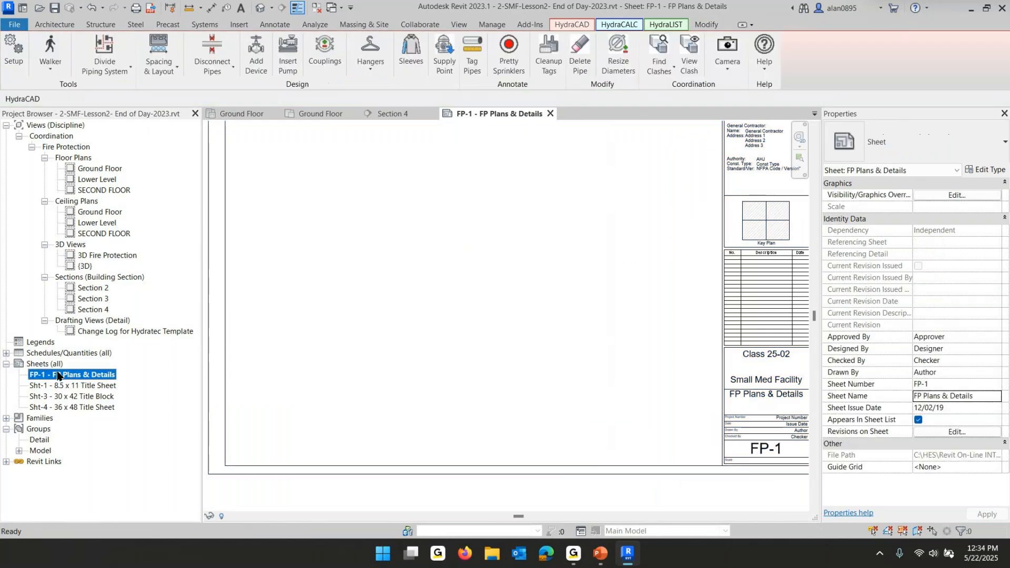
right_click(57, 375)
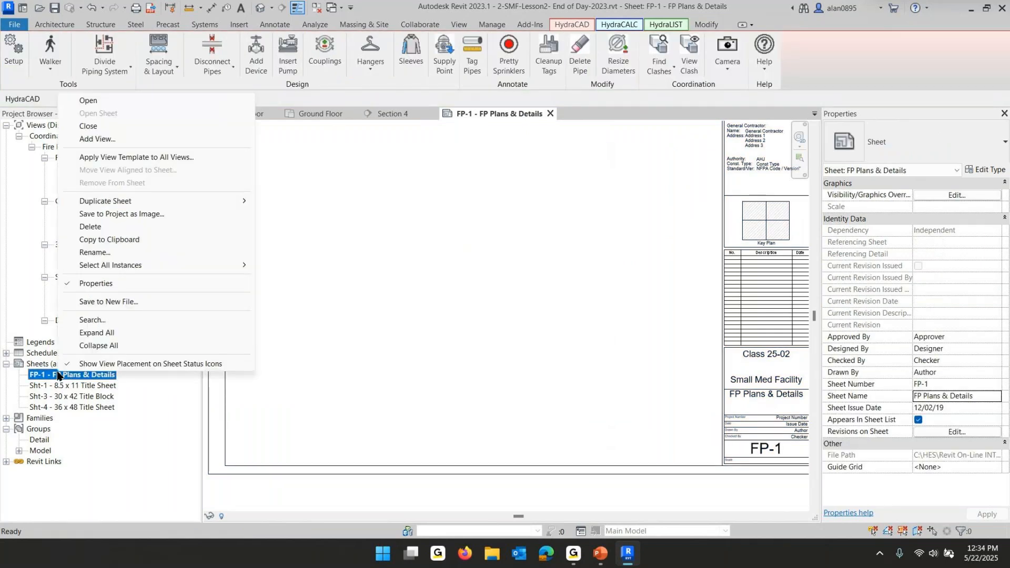
mouse_move(234, 202)
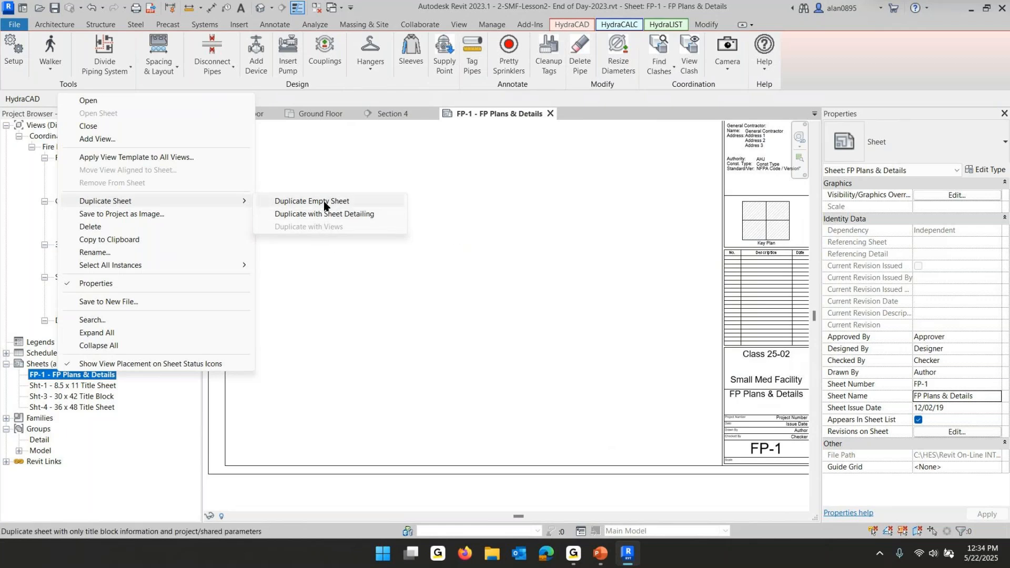
click(332, 215)
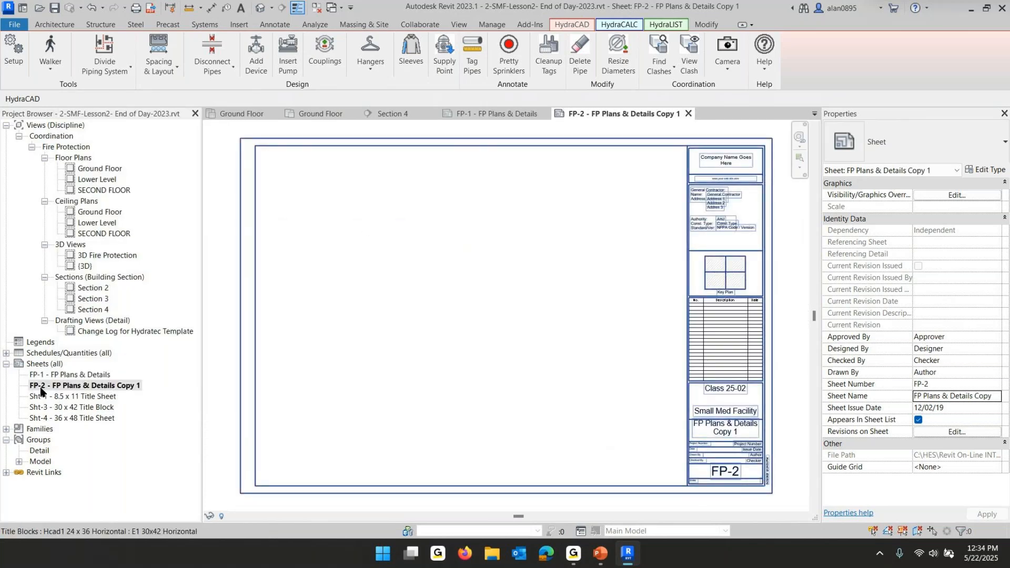
Rename the new FP-2 sheet to FP Plans & Details - LL
click(91, 386)
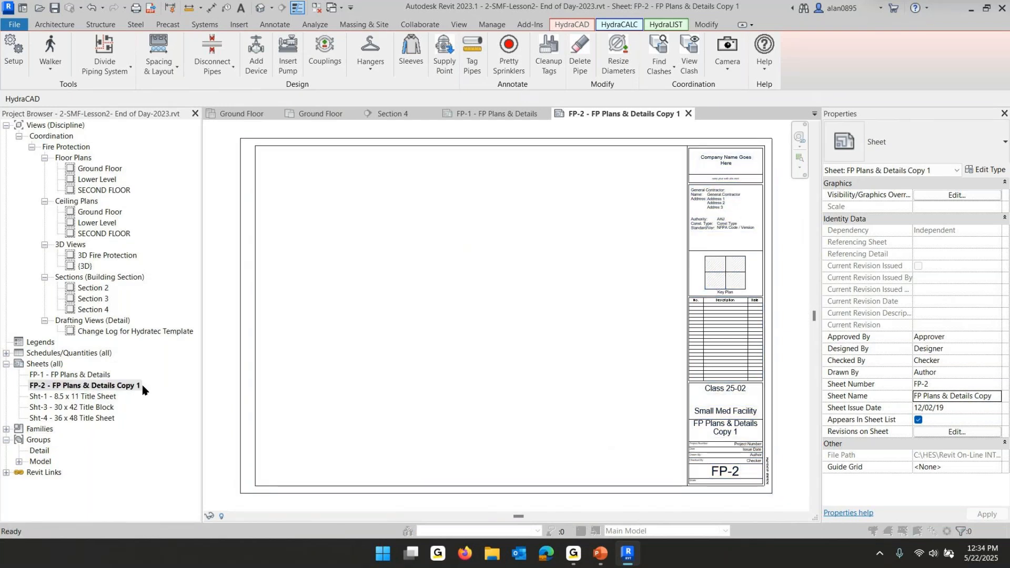
key(F2)
click(529, 285)
key(BackSpace)
key(BackSpace)
key(BackSpace)
key(BackSpace)
key(BackSpace)
key(BackSpace)
key(BackSpace)
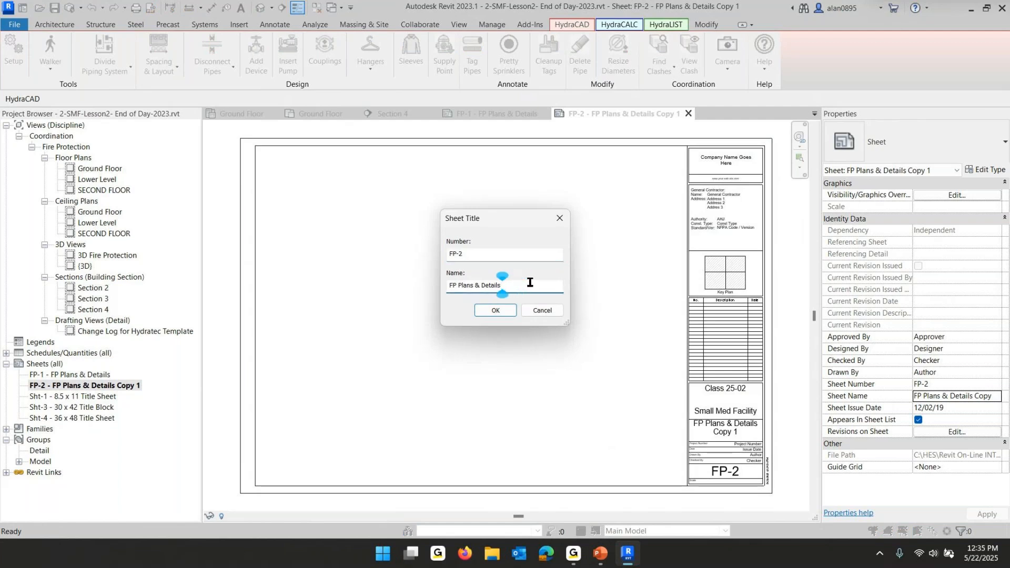
text(- LL)
key(Return)
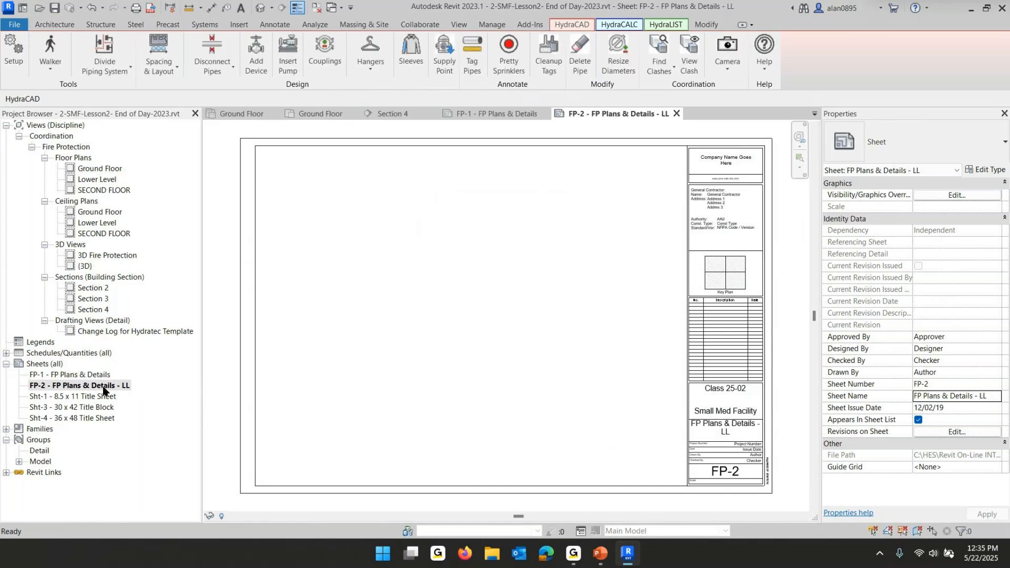
Duplicate the FP-2 sheet with its sheet detailing
click(103, 386)
right_click(103, 386)
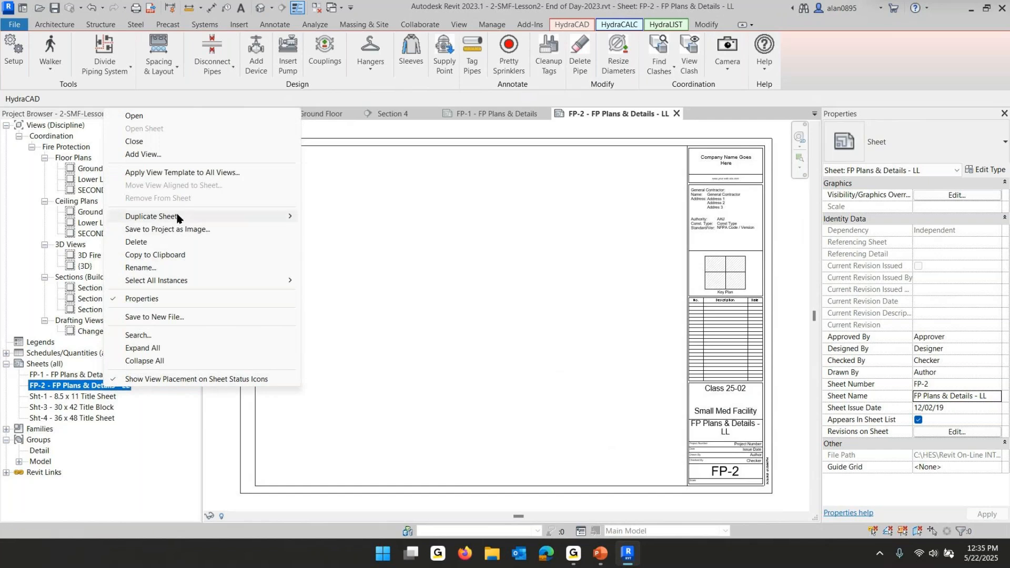
mouse_move(284, 217)
click(429, 235)
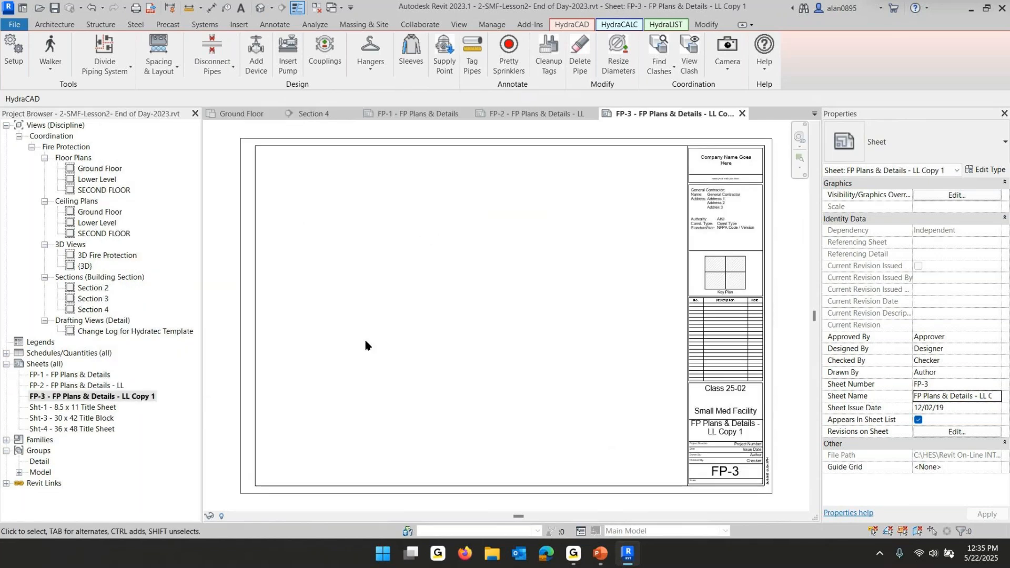
Rename the new FP-3 sheet to FP Plans & Details - Grd Flr
click(131, 399)
click(157, 399)
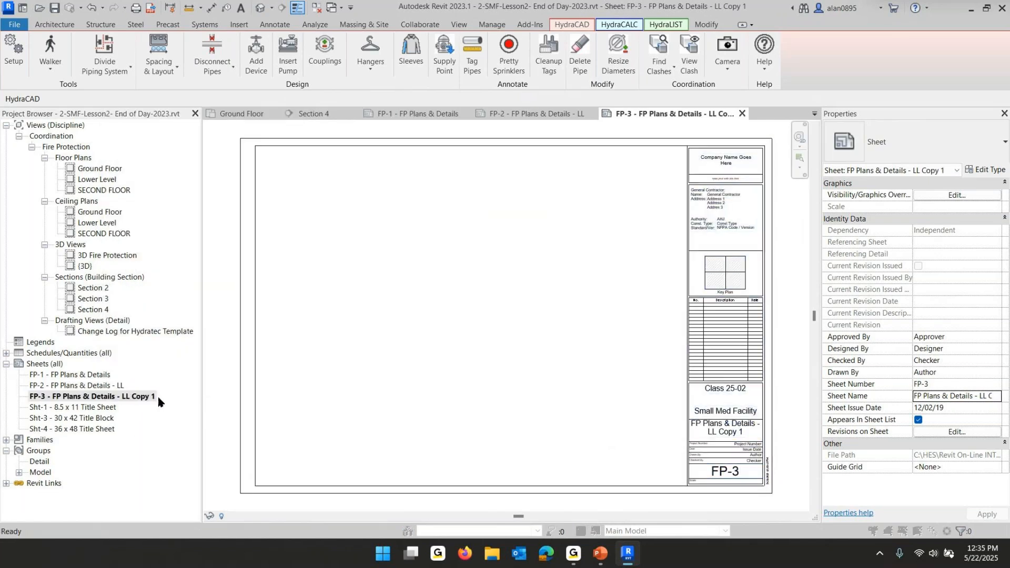
click(553, 285)
key(BackSpace)
key(BackSpace)
key(BackSpace)
key(BackSpace)
key(BackSpace)
key(BackSpace)
key(BackSpace)
key(BackSpace)
key(BackSpace)
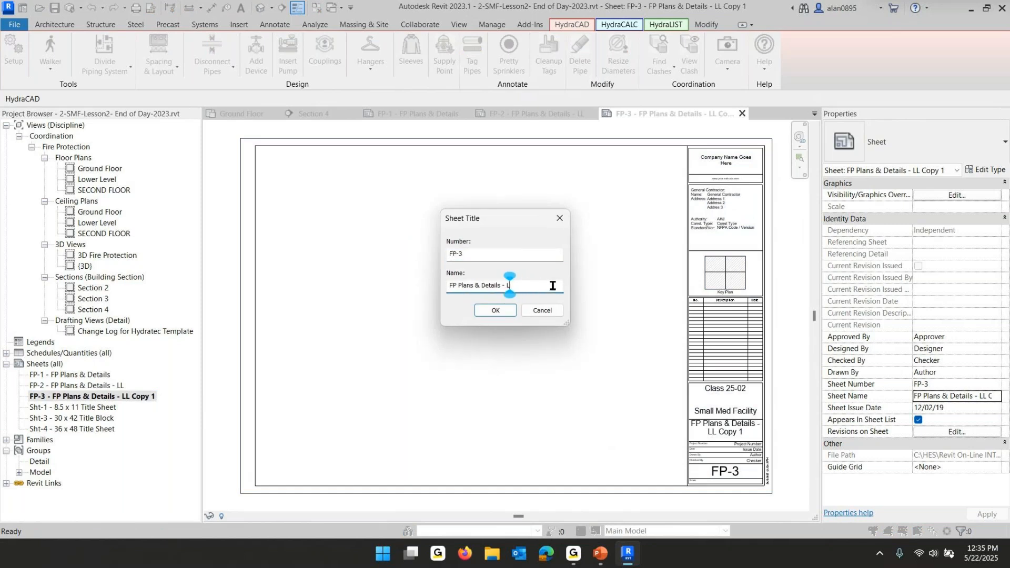
text(Grd Flr)
key(Return)
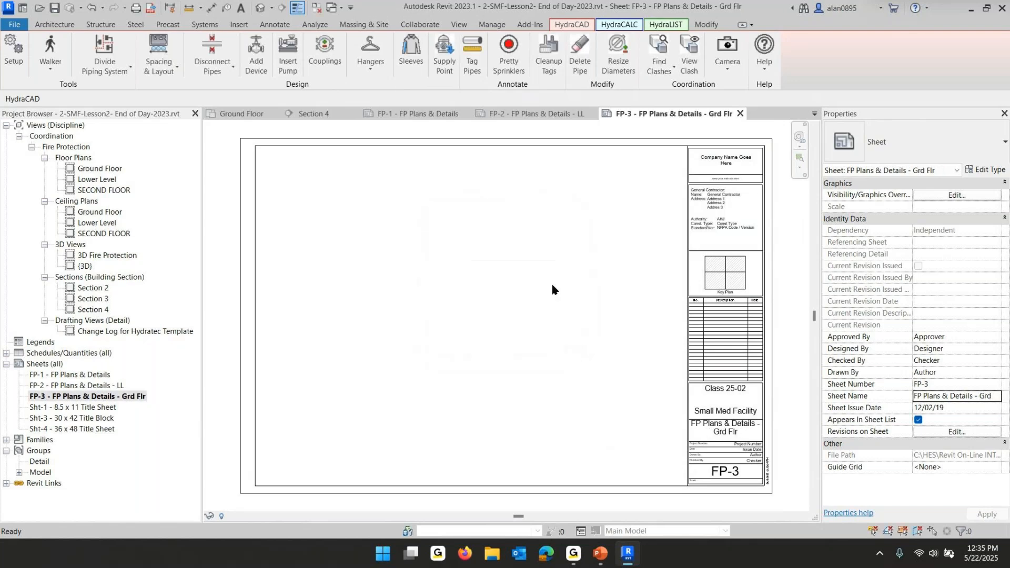
Duplicate the FP-3 sheet with its sheet detailing
right_click(77, 399)
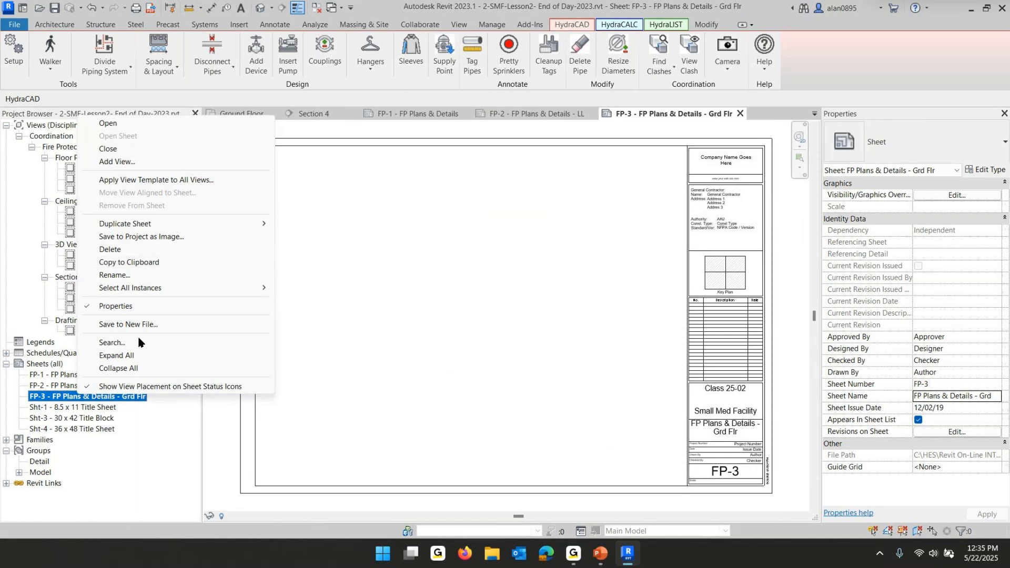
mouse_move(150, 224)
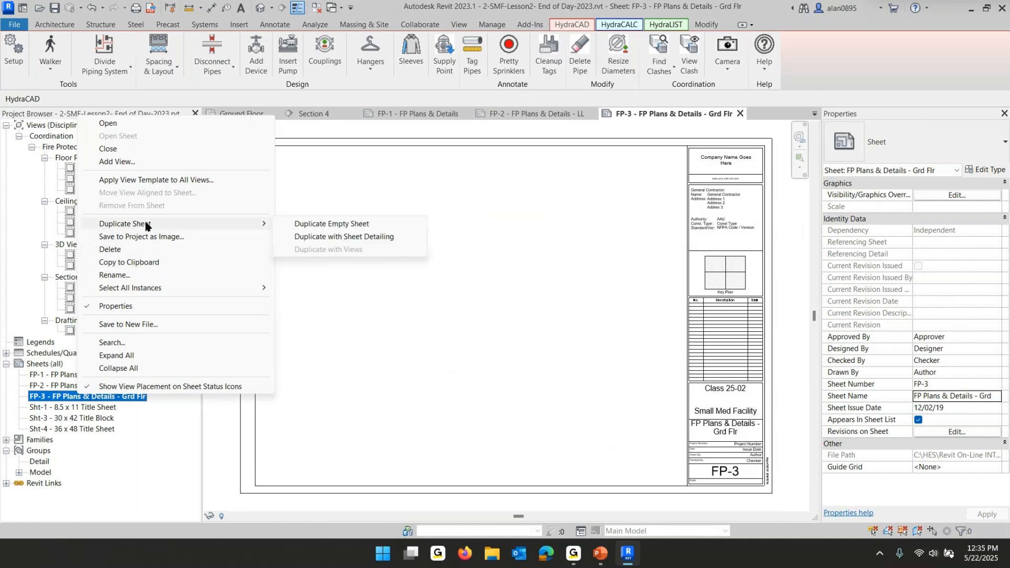
click(406, 242)
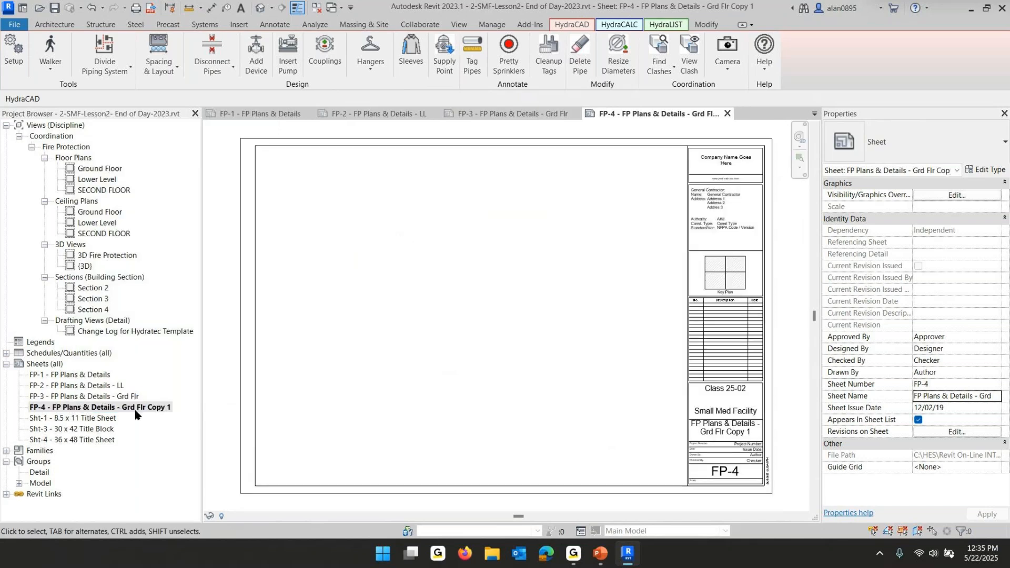
click(130, 408)
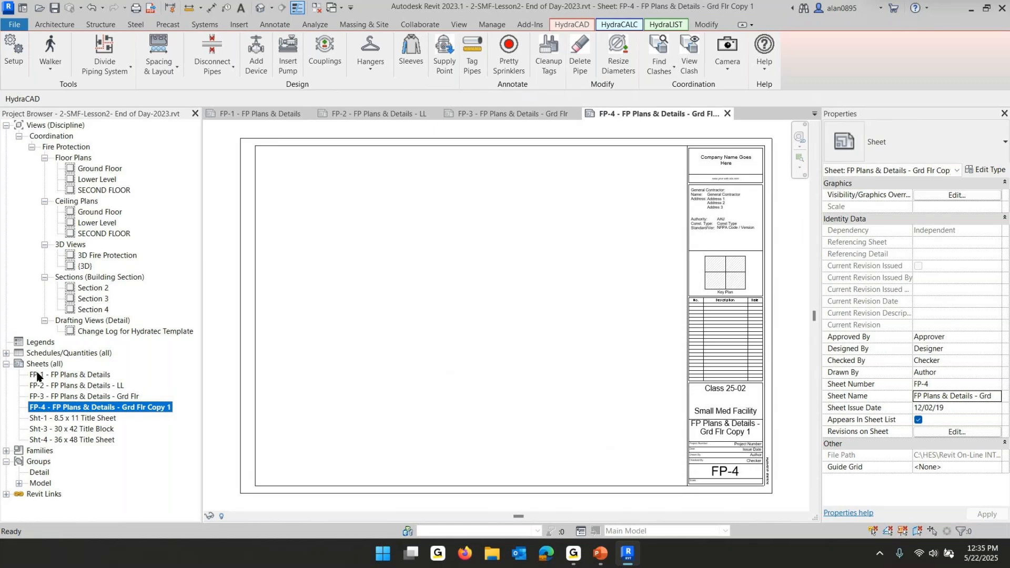
click(29, 400)
click(68, 410)
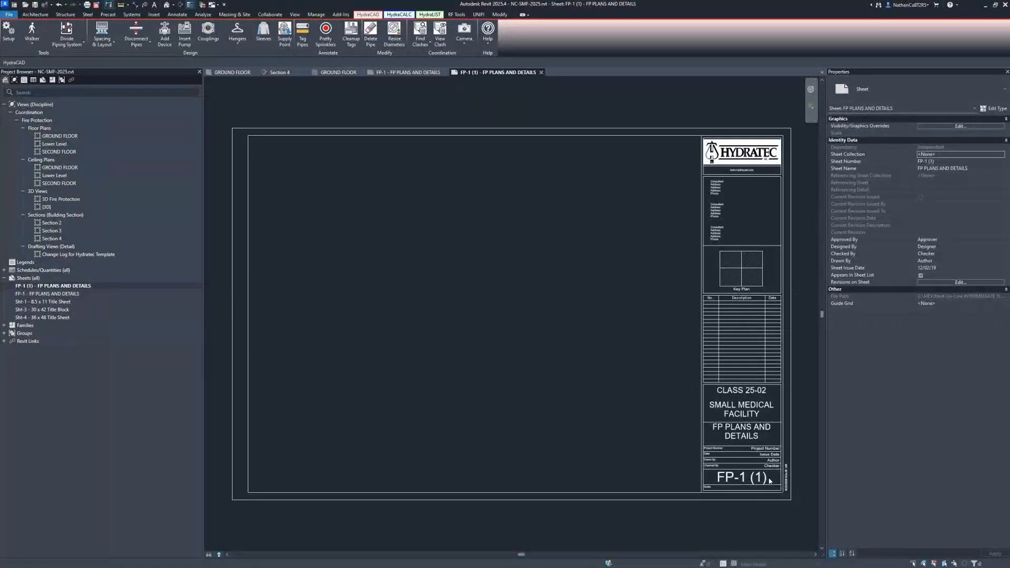
Renumber the duplicated FP-1 (1) sheet to FP-2 by editing the sheet number in its title block
scroll(796, 502, up, 3)
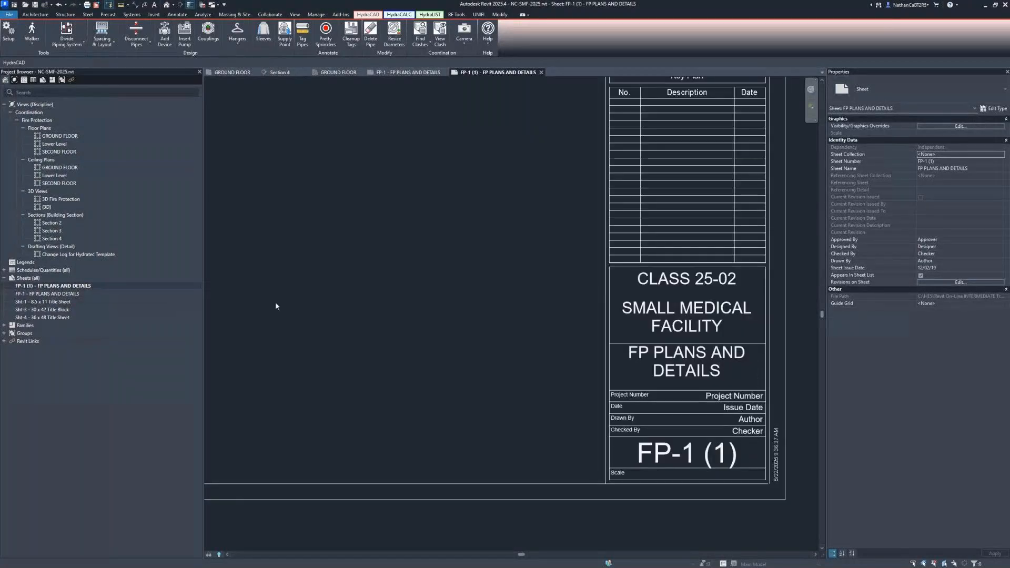
right_click(39, 295)
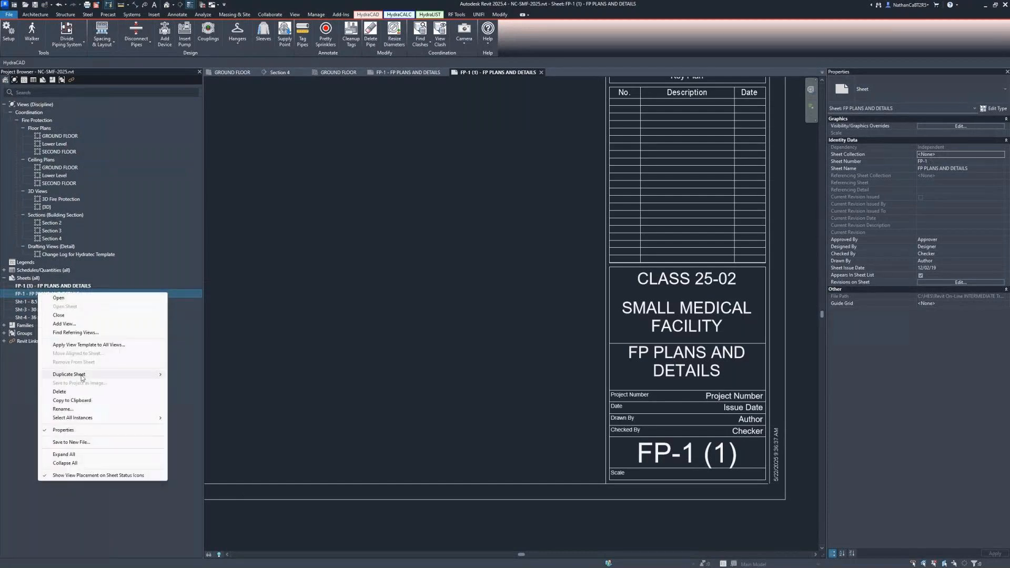
mouse_move(83, 376)
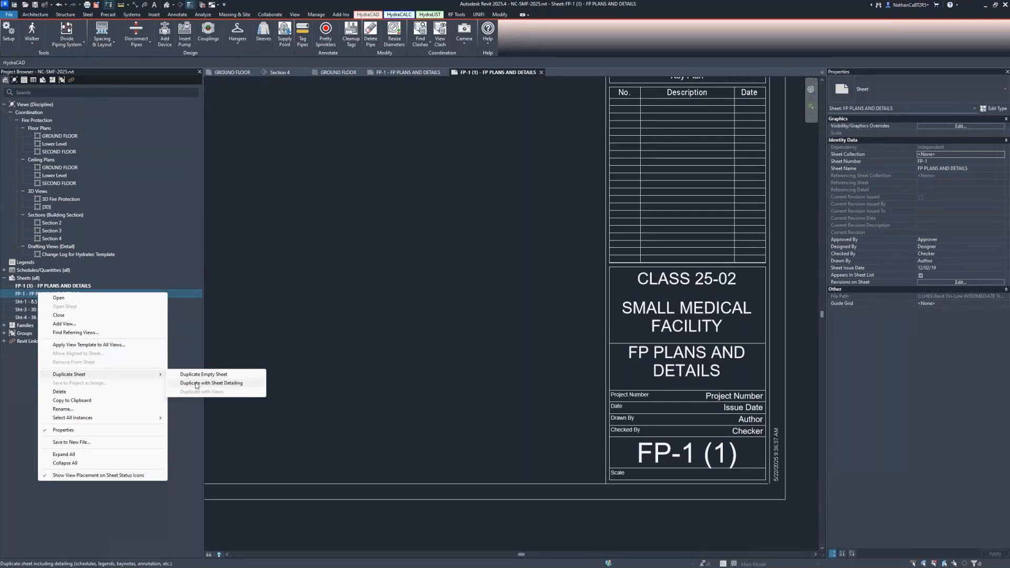
click(618, 444)
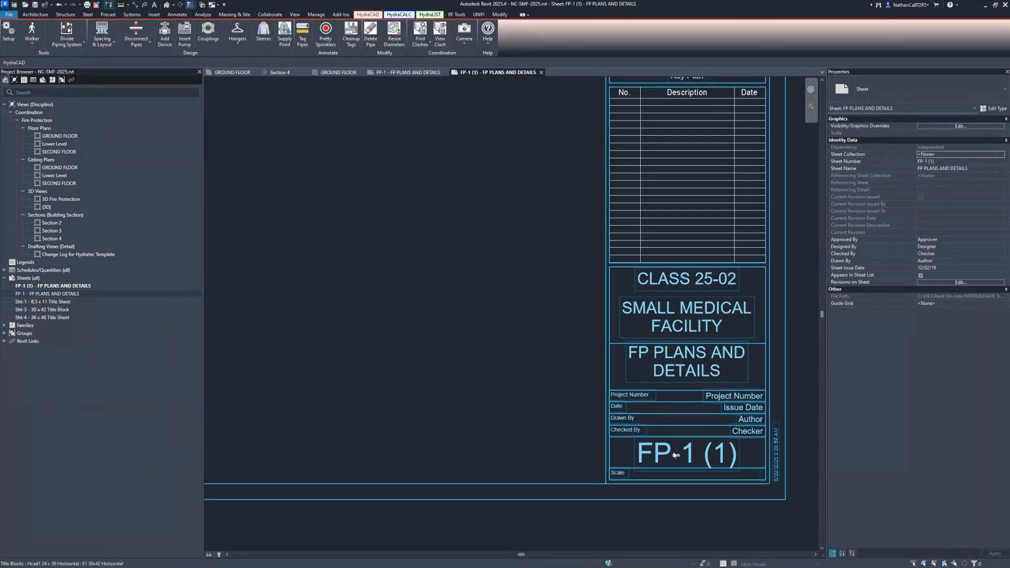
click(675, 455)
click(671, 450)
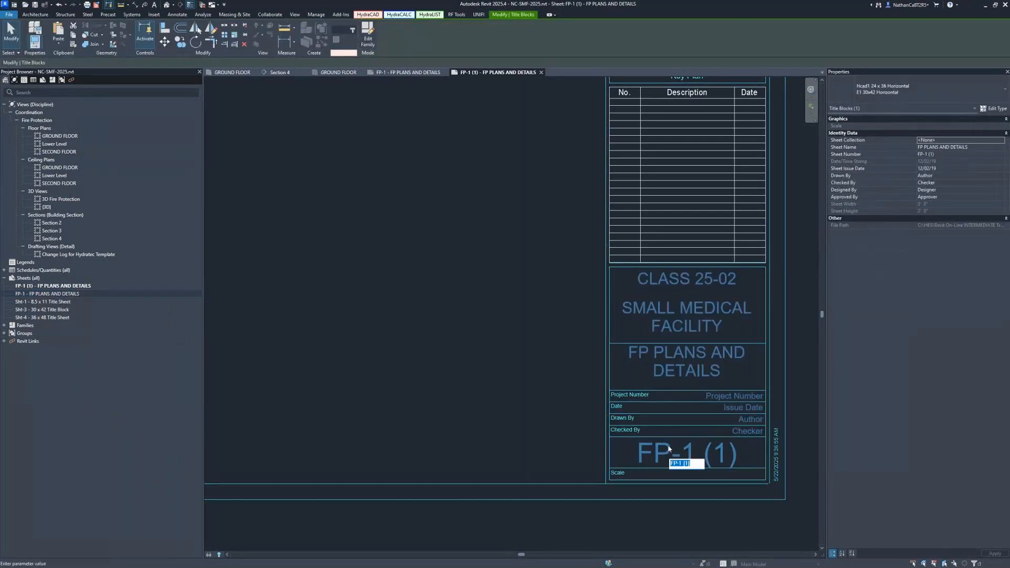
key(Right)
text(2)
key(Return)
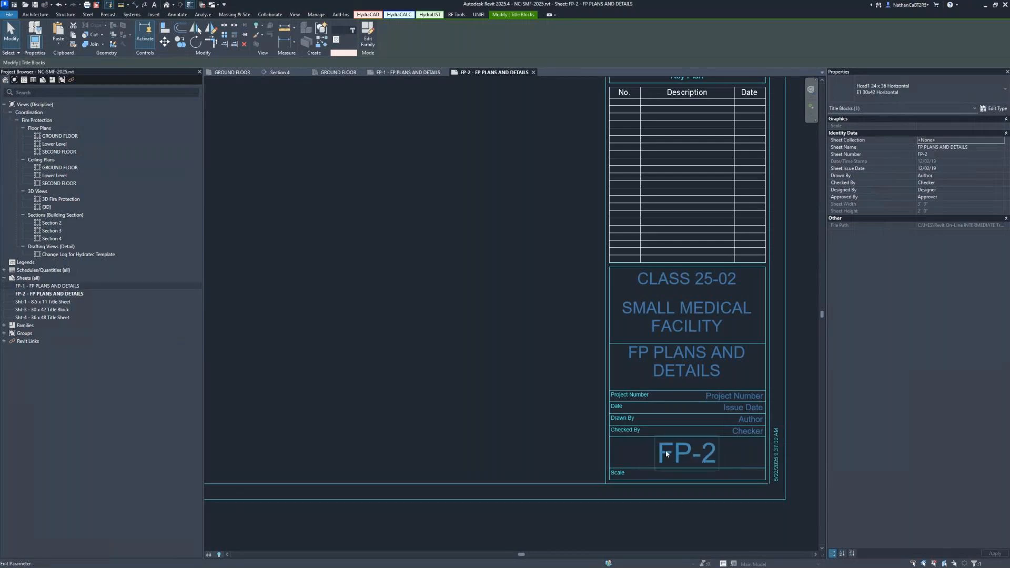
click(555, 339)
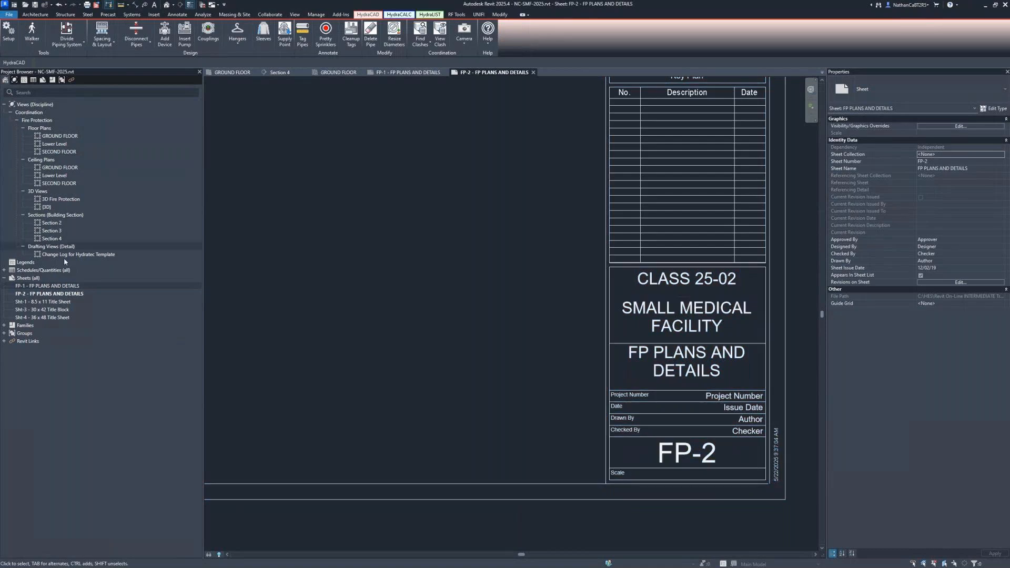
Duplicate the FP-2 sheet with its sheet detailing
right_click(38, 294)
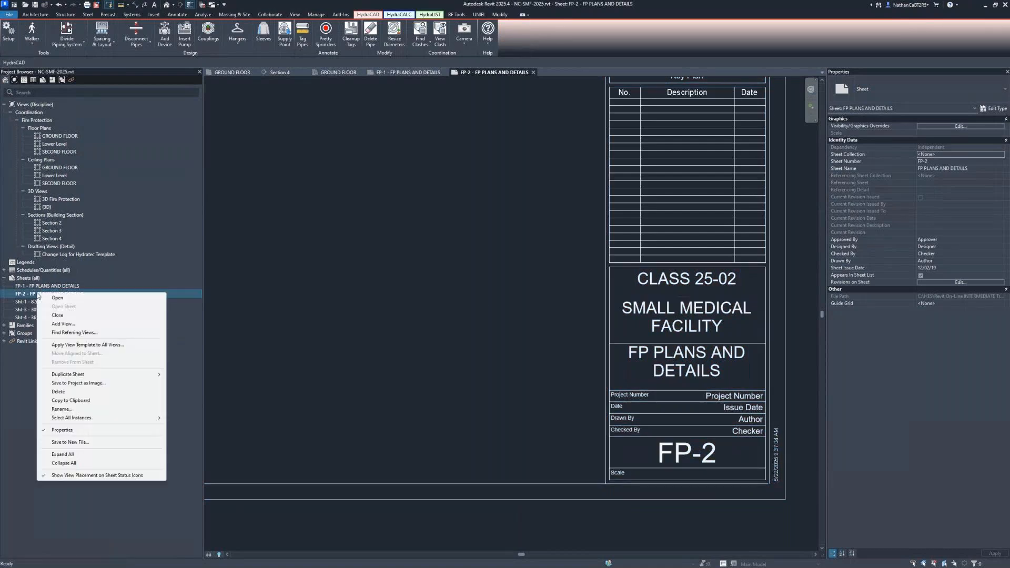
mouse_move(153, 375)
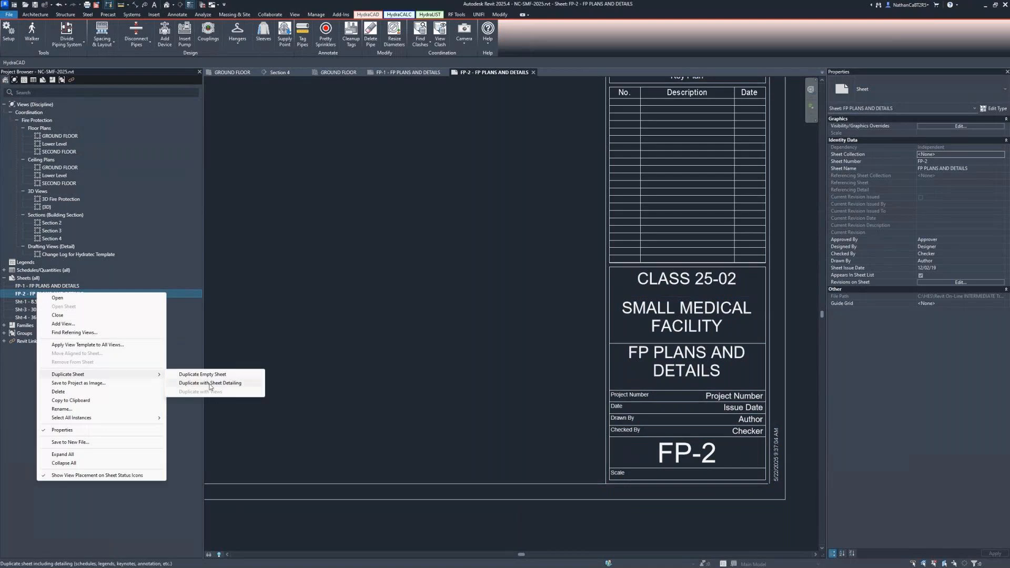
click(187, 374)
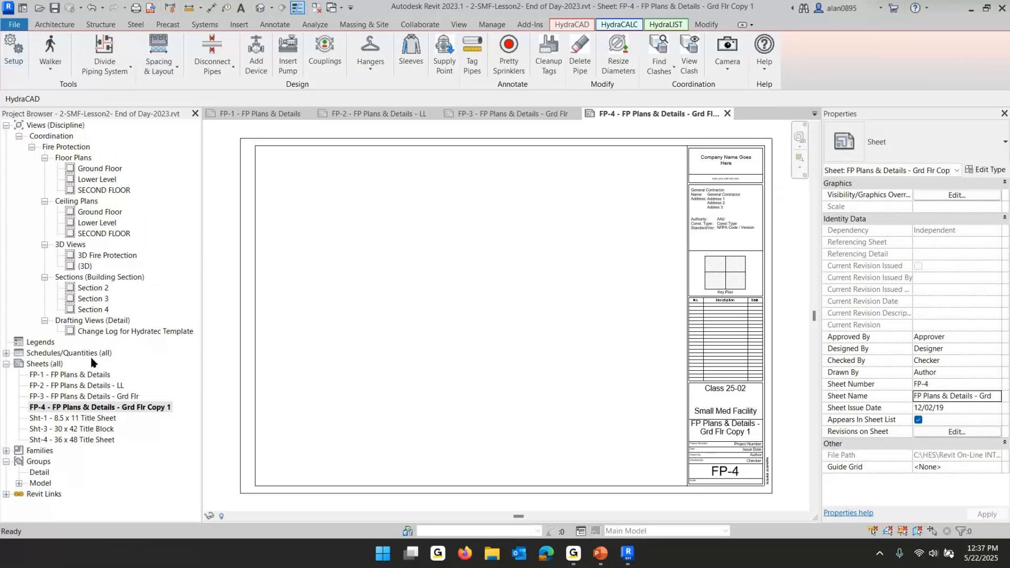
Rename the new FP-4 sheet to FP Plans & Details - 2nd Flr
click(166, 405)
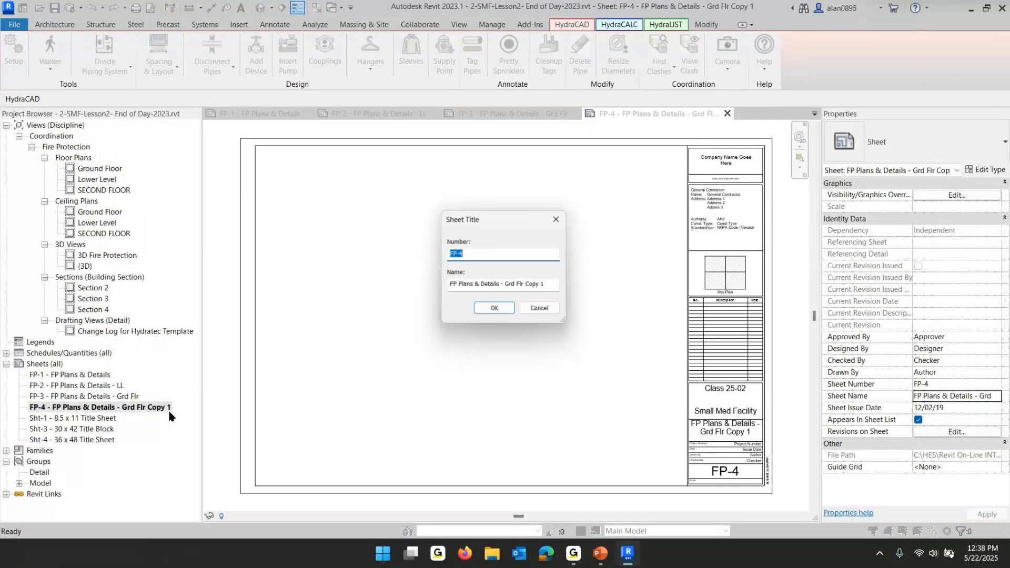
click(556, 284)
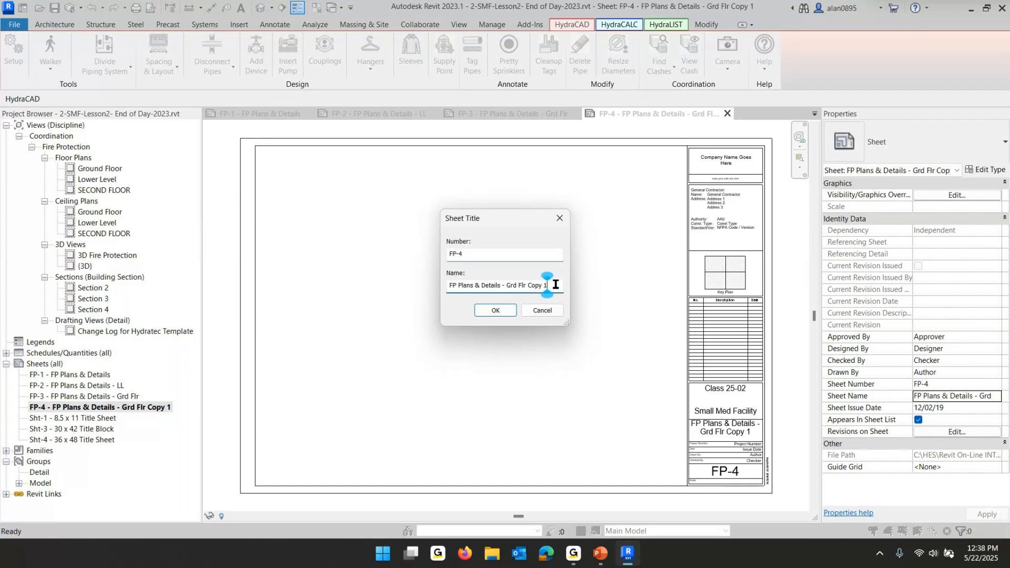
key(BackSpace)
key(BackSpace)
key(BackSpace)
key(BackSpace)
key(BackSpace)
key(BackSpace)
key(BackSpace)
key(Left)
key(Left)
key(Left)
key(BackSpace)
key(BackSpace)
key(BackSpace)
text(2nd)
key(Return)
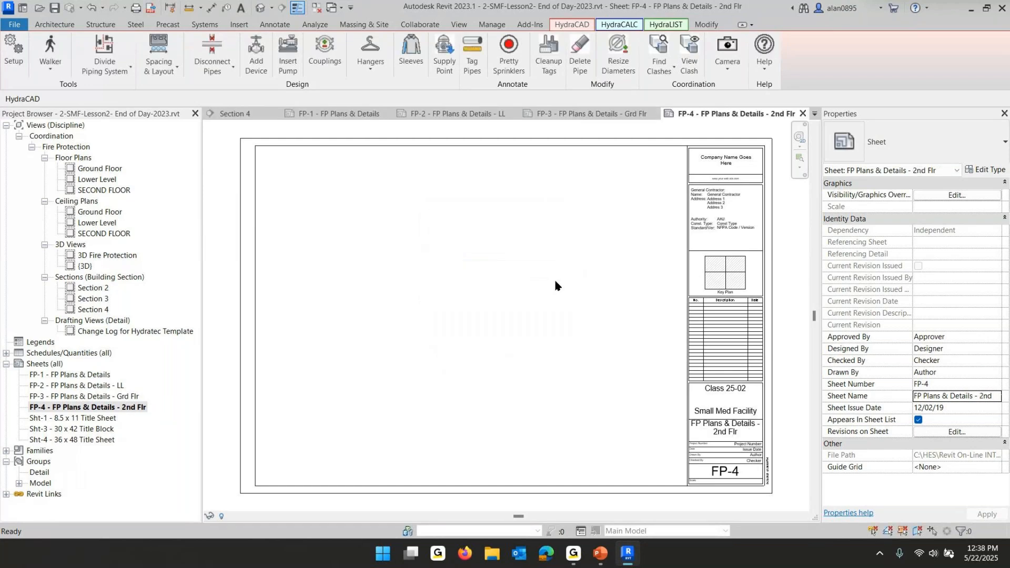
Duplicate the FP-4 sheet with its sheet detailing
right_click(79, 410)
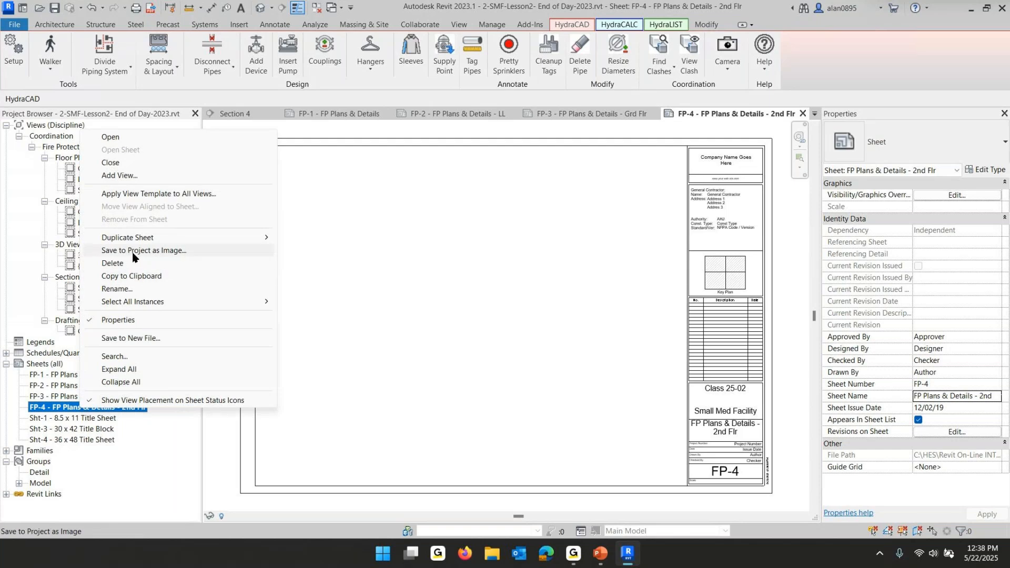
mouse_move(136, 238)
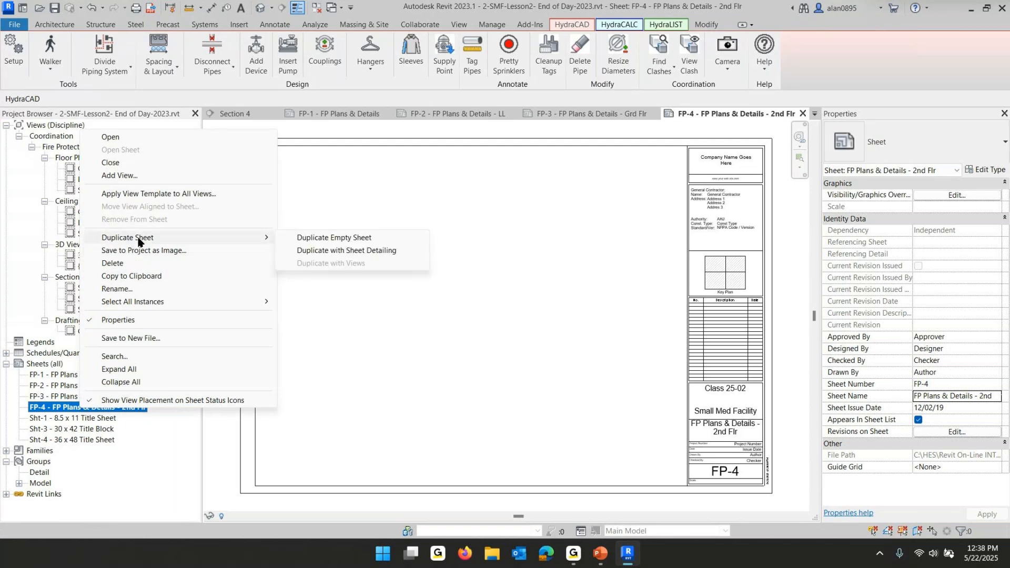
click(342, 252)
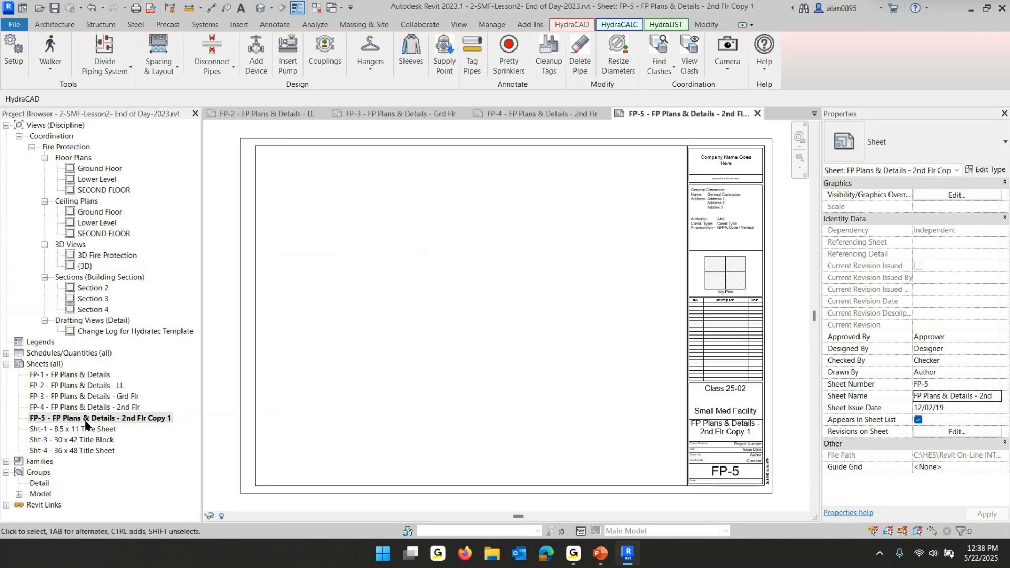
Rename the new FP-5 sheet to FP Plans & Details - Sections
click(87, 421)
click(103, 428)
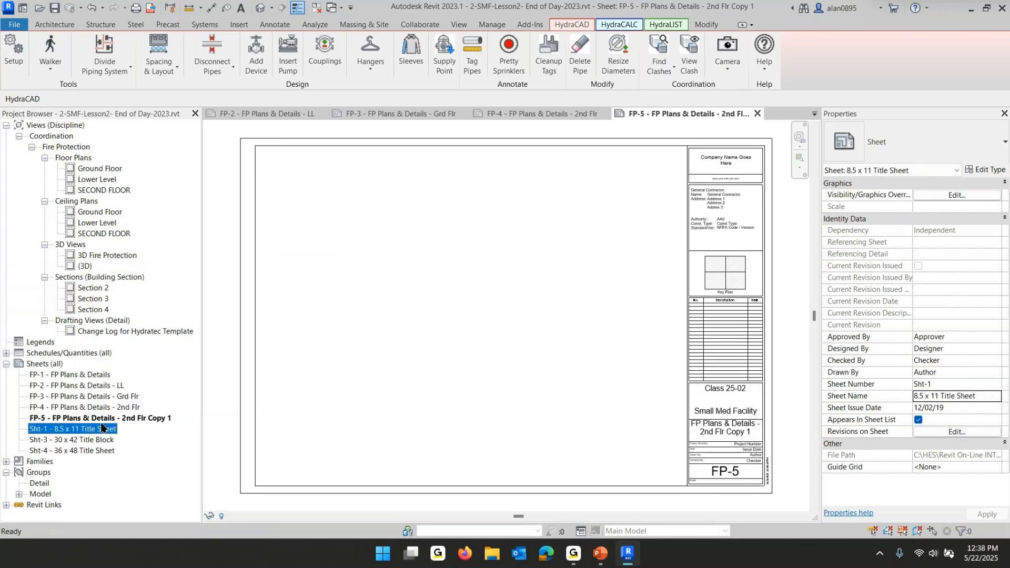
click(168, 419)
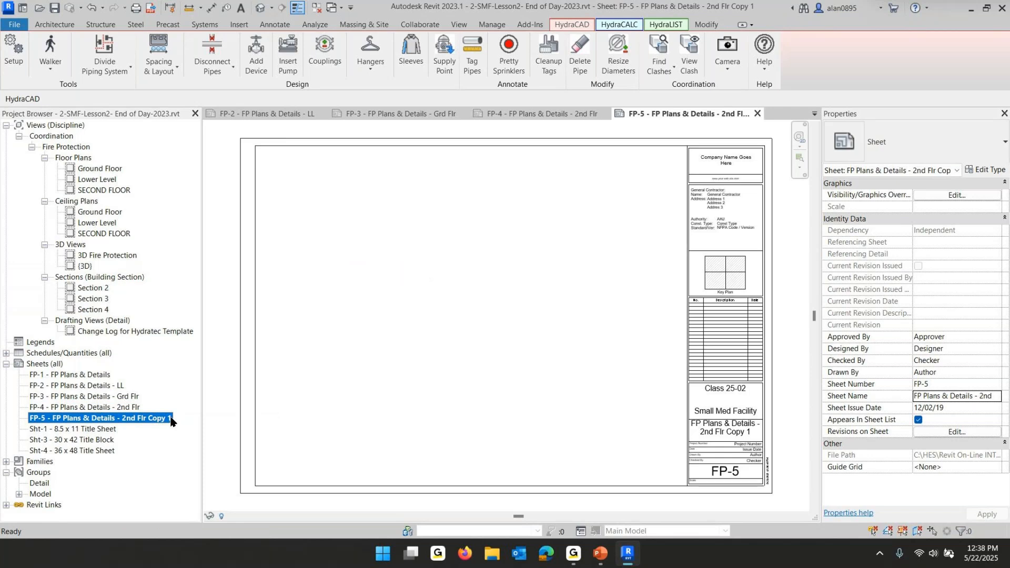
click(171, 420)
click(548, 288)
key(BackSpace)
key(BackSpace)
key(BackSpace)
key(BackSpace)
key(BackSpace)
key(BackSpace)
key(BackSpace)
key(BackSpace)
key(BackSpace)
key(BackSpace)
key(BackSpace)
key(BackSpace)
key(BackSpace)
key(BackSpace)
text(Secti)
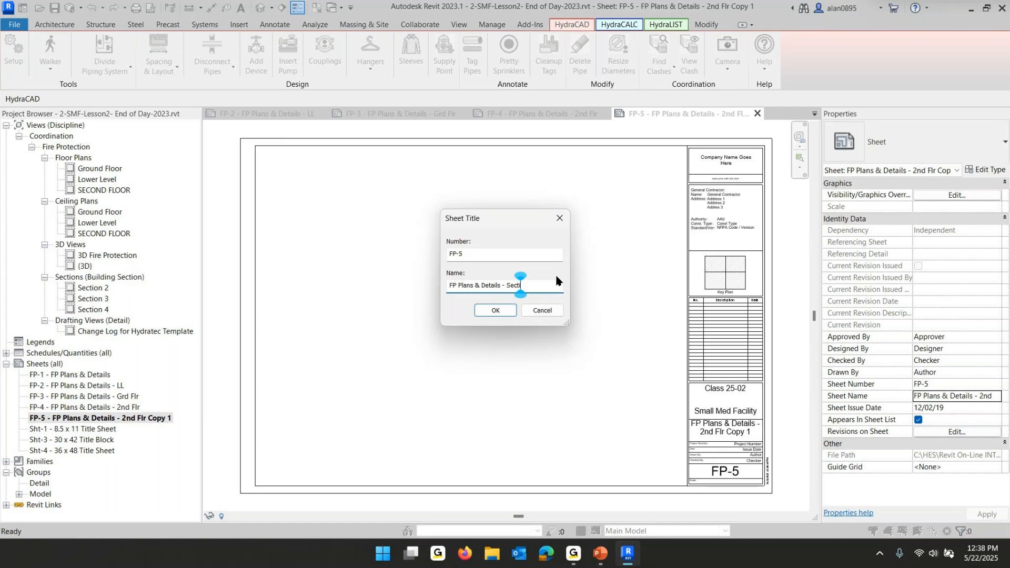
text(ons)
key(Return)
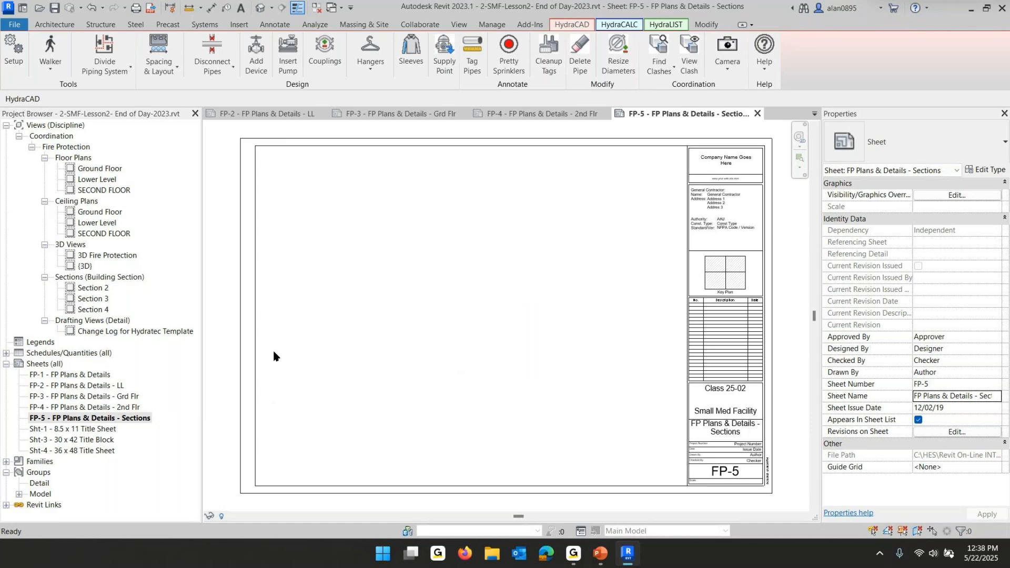
Switch to the PowerPoint lesson slide show to review the sheet checklist
click(601, 554)
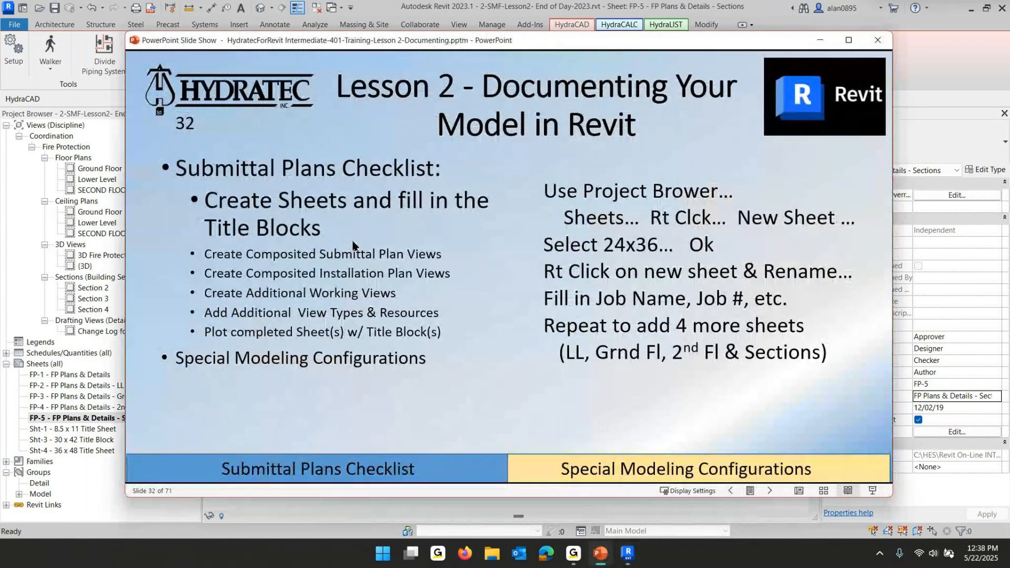
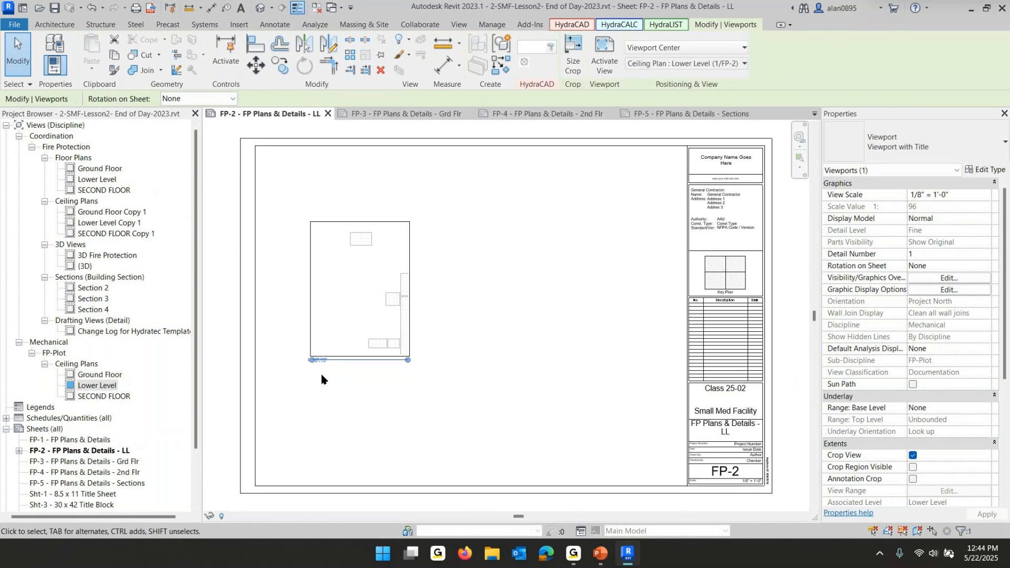
Change the Lower Level viewport on sheet FP-2 to the Viewport WITHOUT Title type
scroll(321, 375, up, 7)
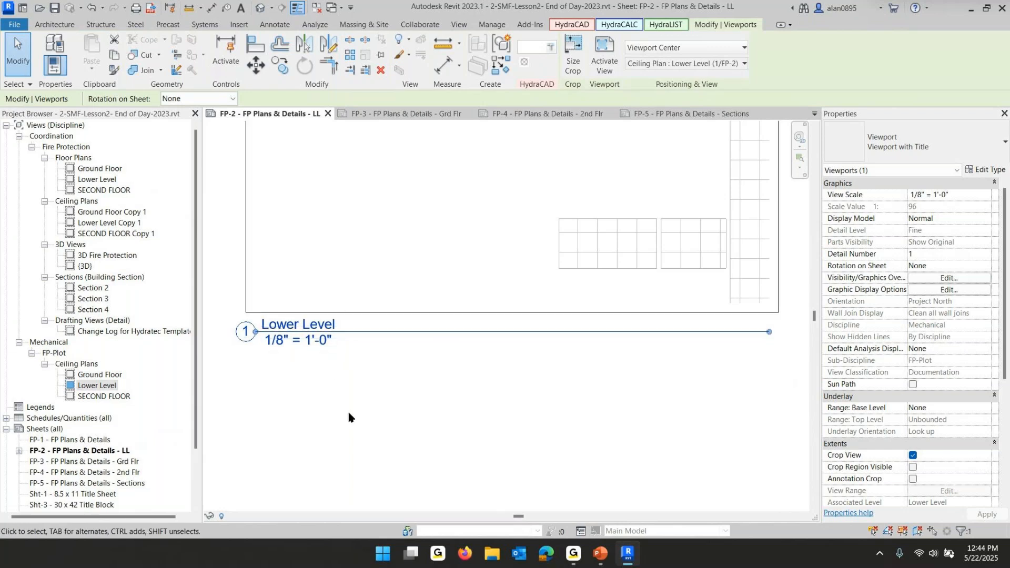
click(899, 153)
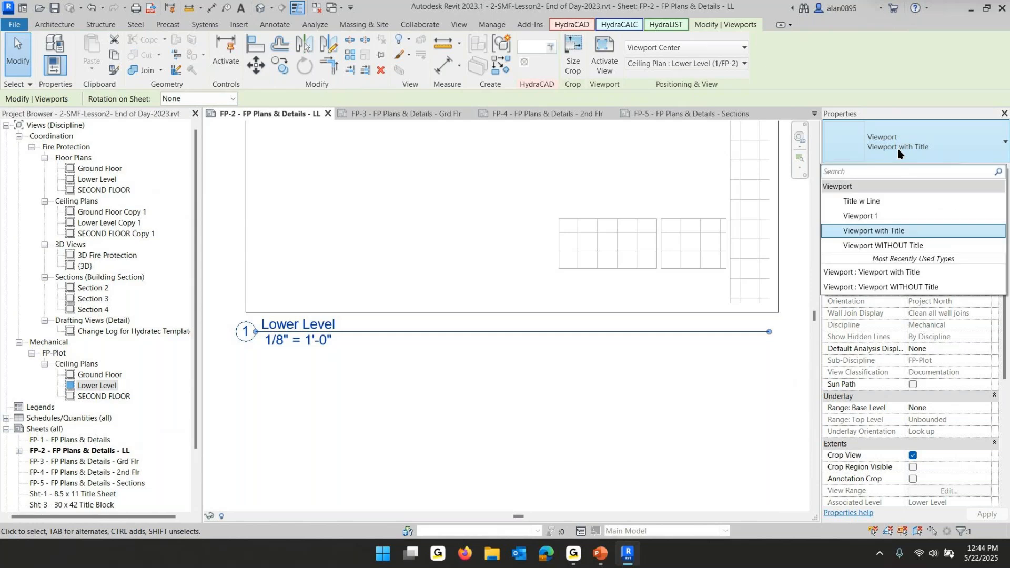
click(868, 246)
click(477, 468)
Open sheet FP-3, place the FP-Plot Ground Floor ceiling plan on it, and set the viewport to Viewport WITHOUT Title
scroll(507, 457, down, 3)
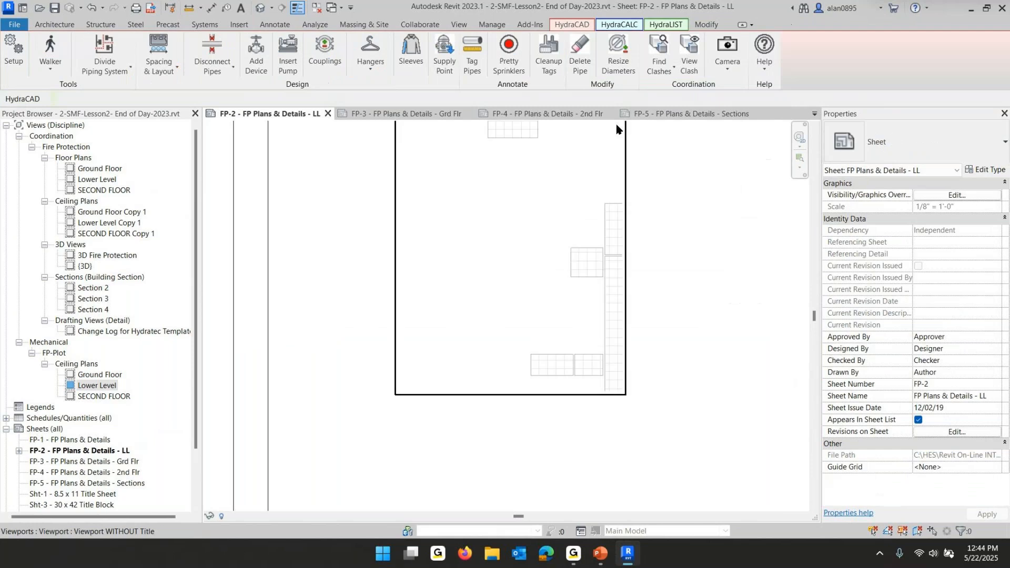
middle_drag(533, 355, 504, 431)
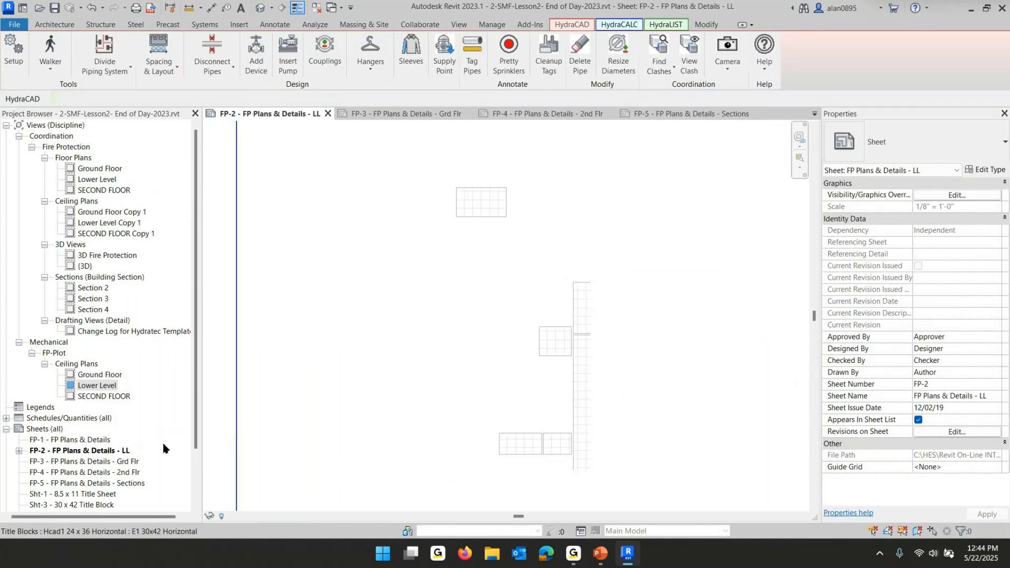
click(100, 463)
double_click(100, 463)
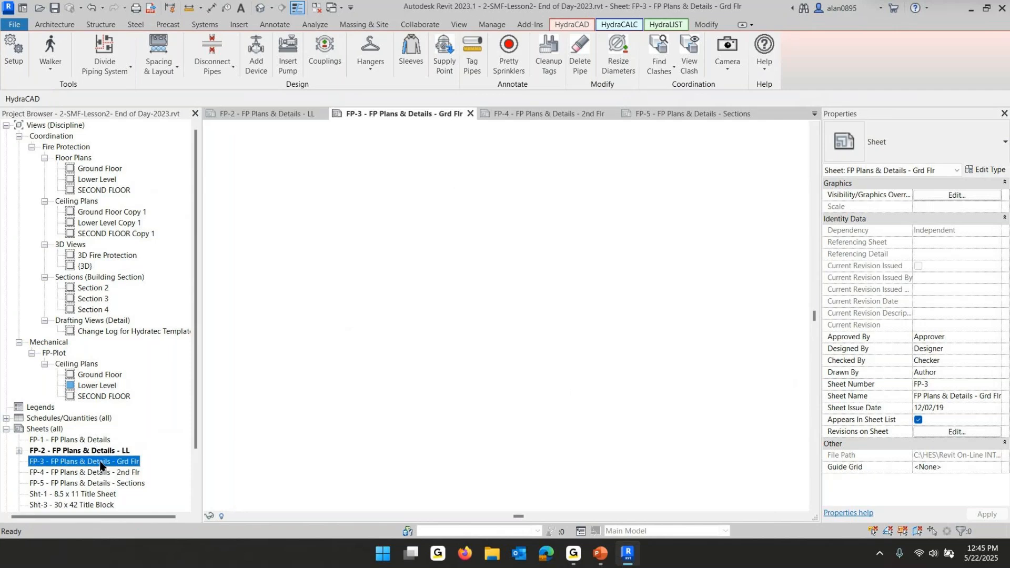
drag(76, 379, 436, 333)
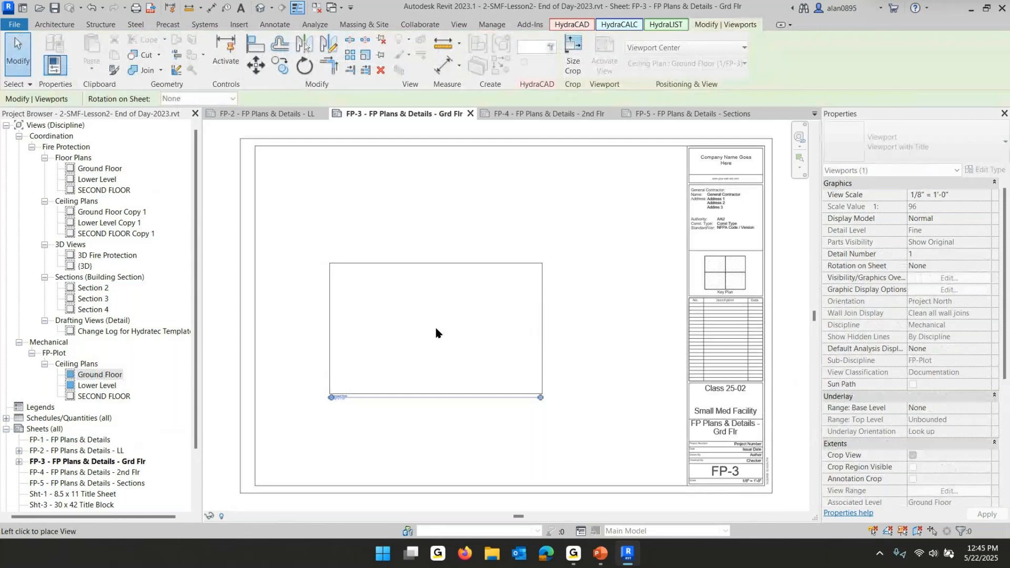
click(408, 244)
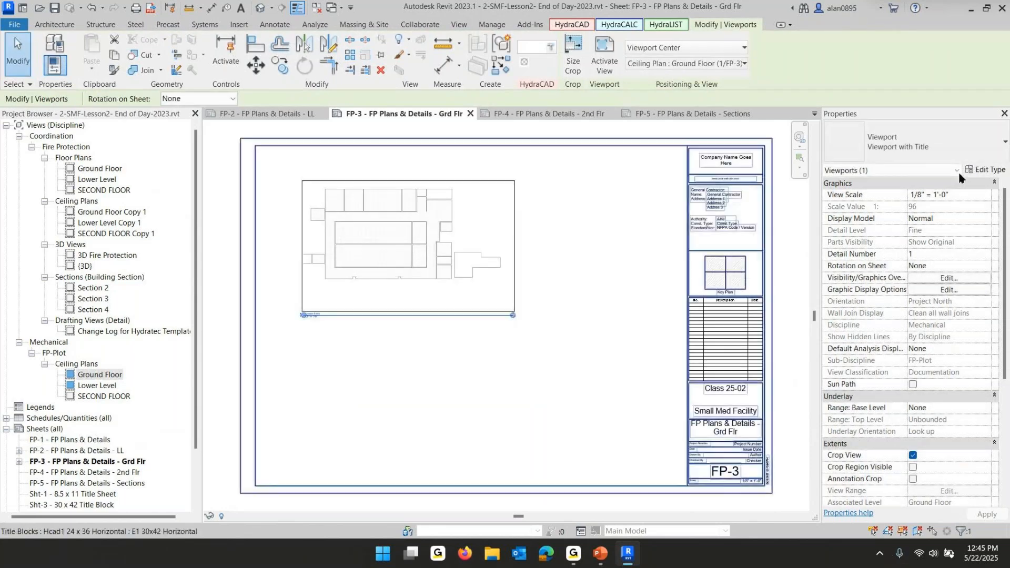
click(905, 142)
click(886, 243)
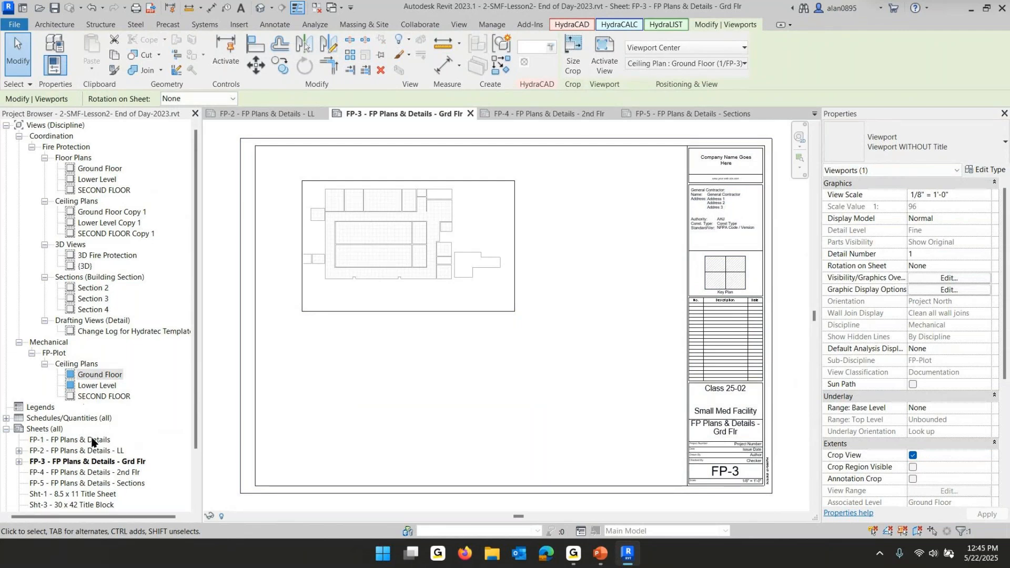
Open sheet FP-4, place the FP-Plot SECOND FLOOR ceiling plan on it, and set the viewport to Viewport WITHOUT Title
double_click(85, 473)
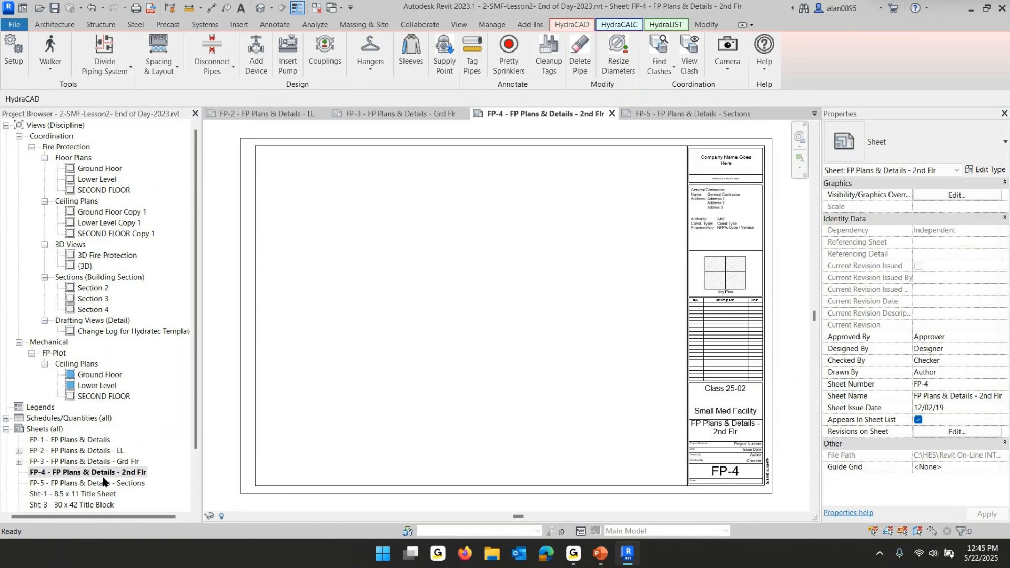
click(92, 398)
drag(91, 400, 453, 289)
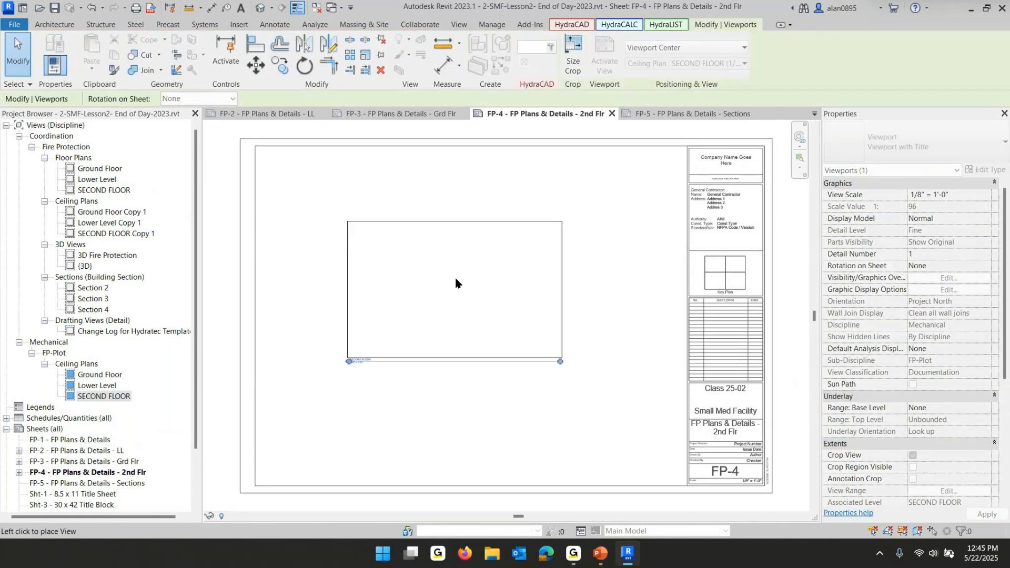
click(438, 278)
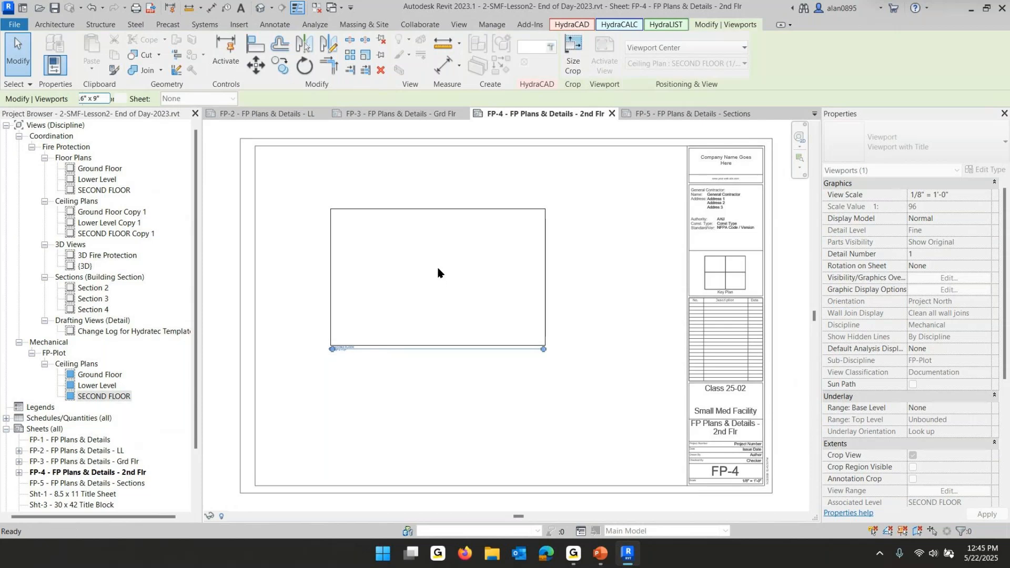
click(909, 152)
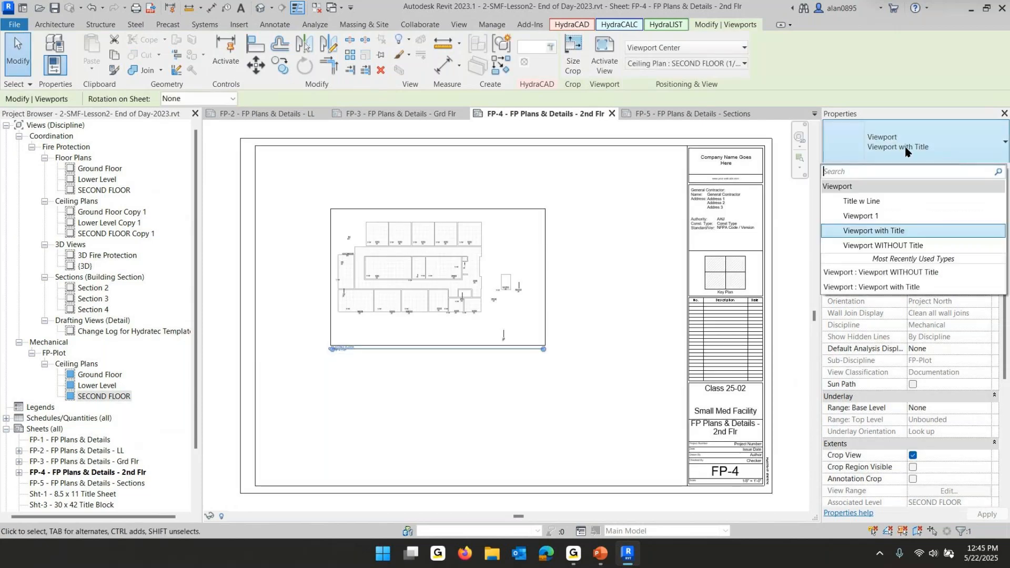
click(900, 246)
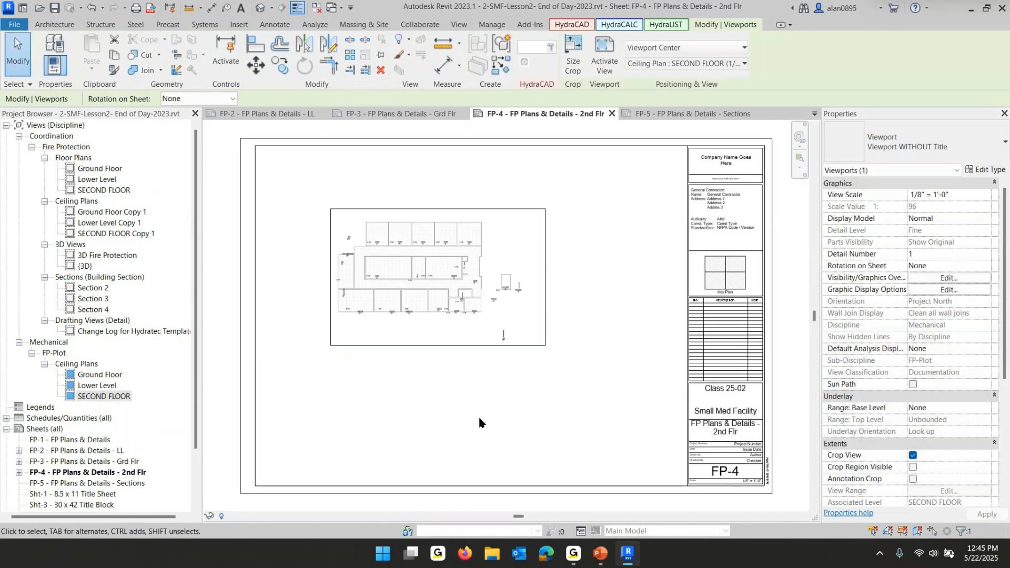
click(478, 415)
Switch to the PowerPoint slide show and advance to the floor plan copies checklist slide
mouse_move(600, 553)
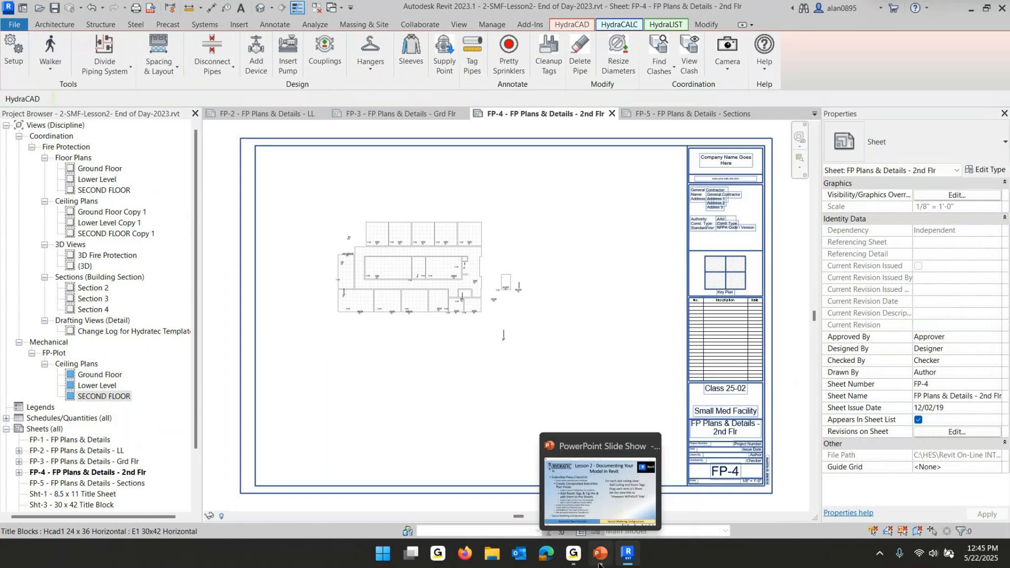
click(562, 536)
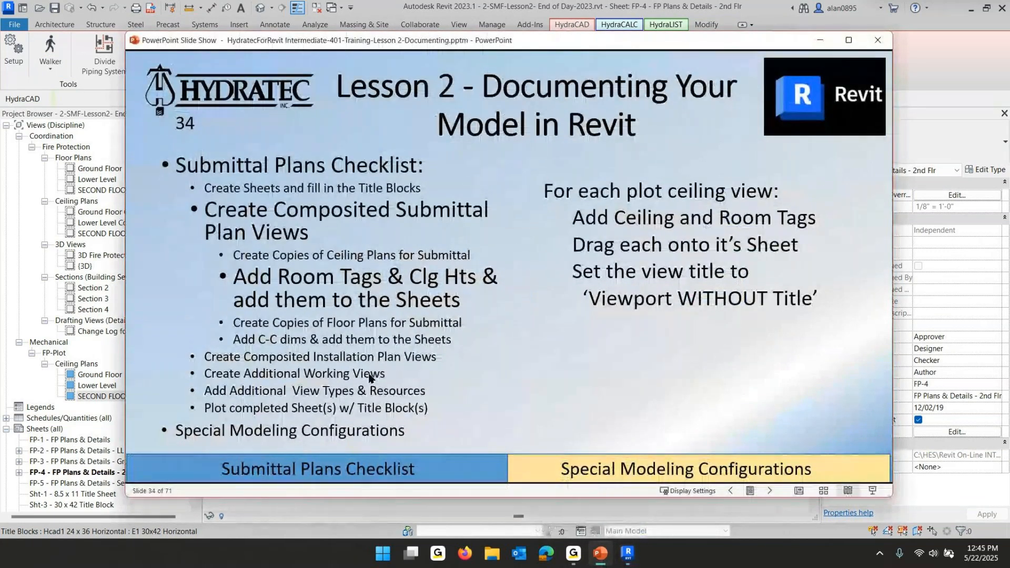
click(376, 308)
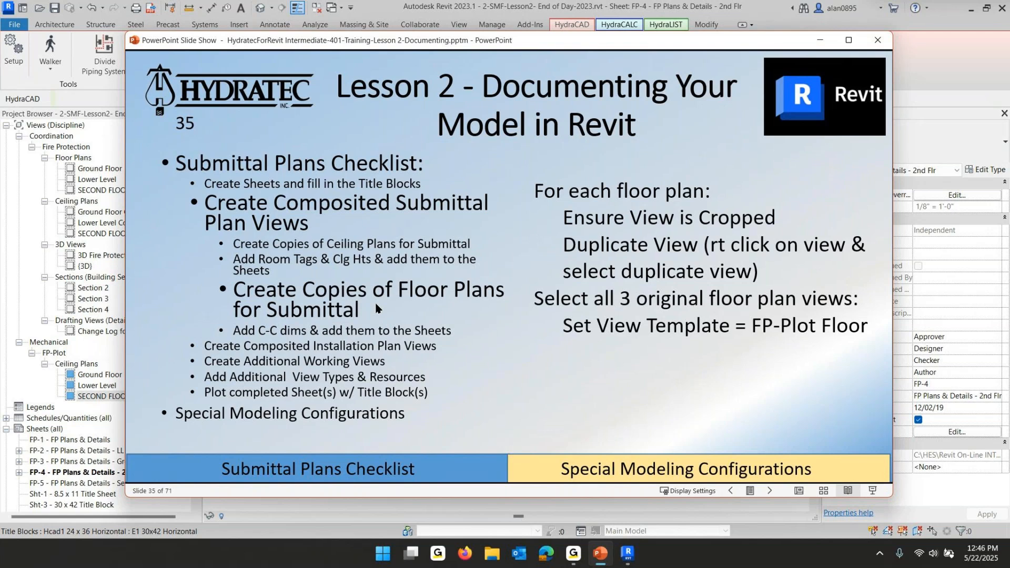
click(93, 401)
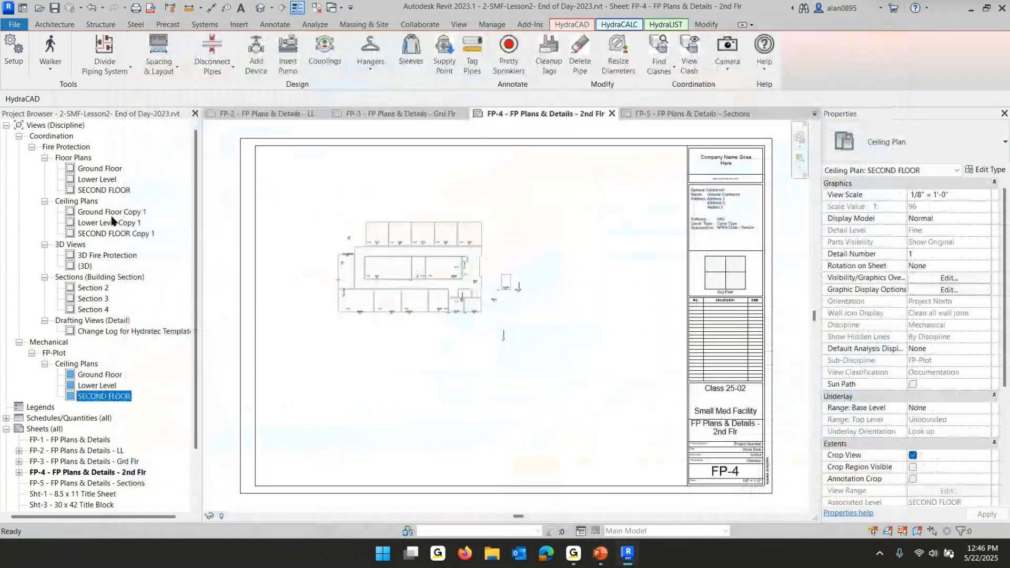
Duplicate the Ground Floor floor plan with detailing
click(88, 168)
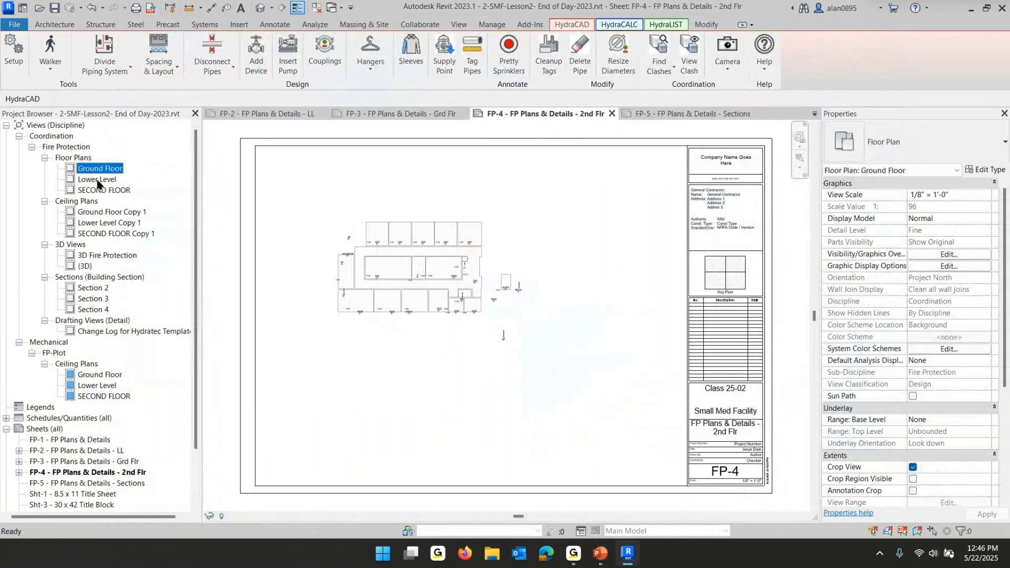
right_click(102, 171)
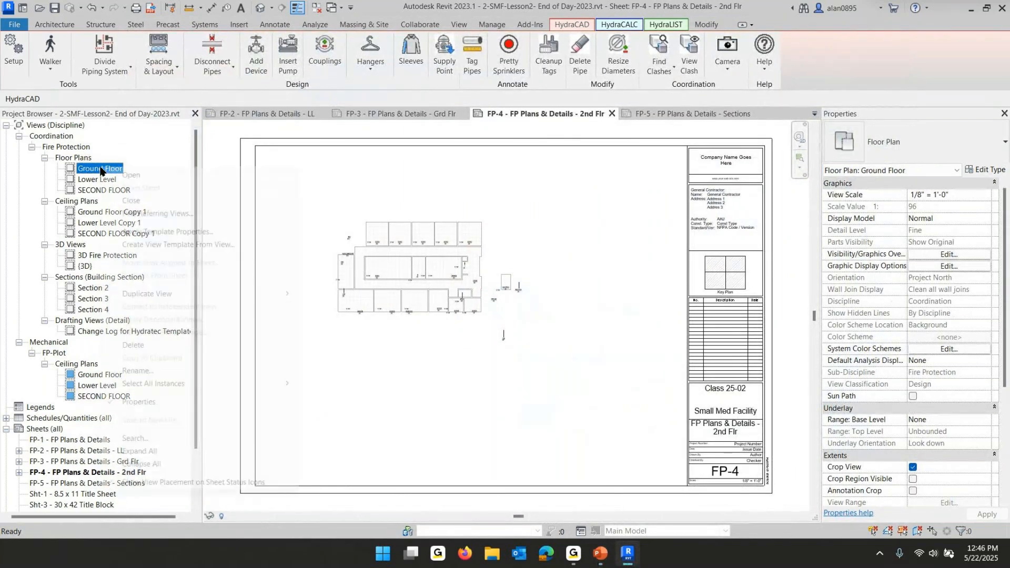
mouse_move(182, 301)
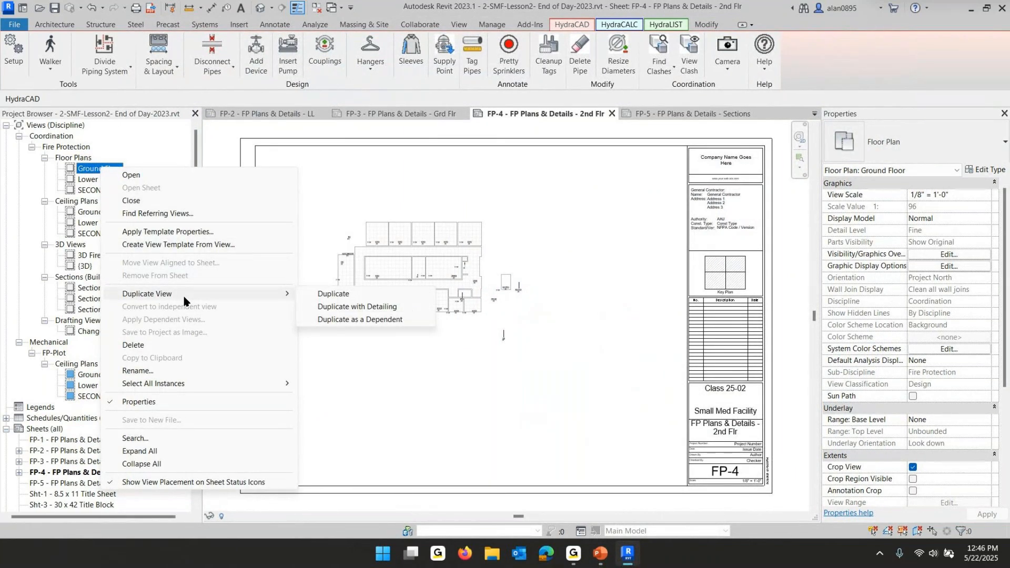
click(386, 307)
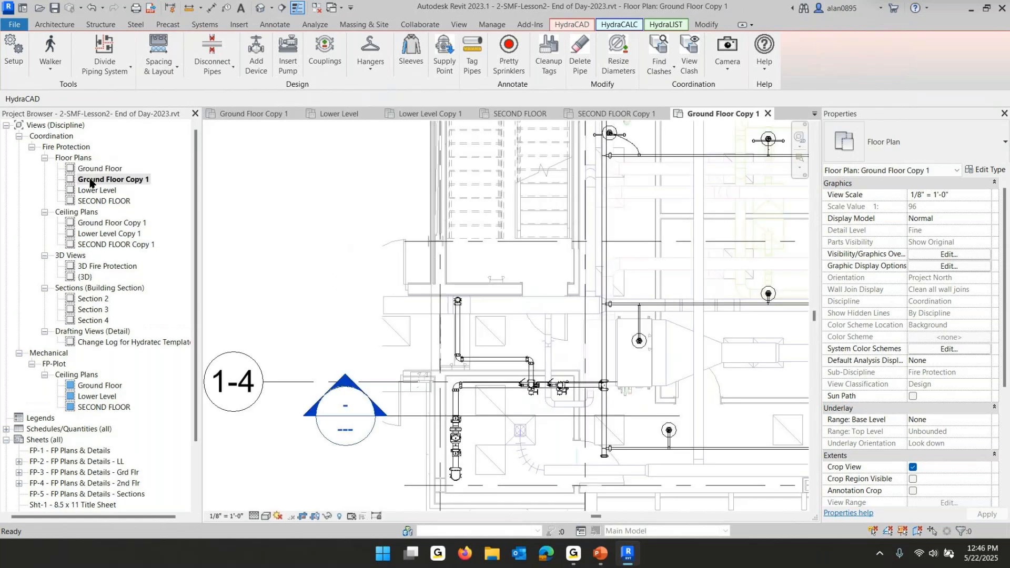
Duplicate the Lower Level floor plan with detailing
click(97, 192)
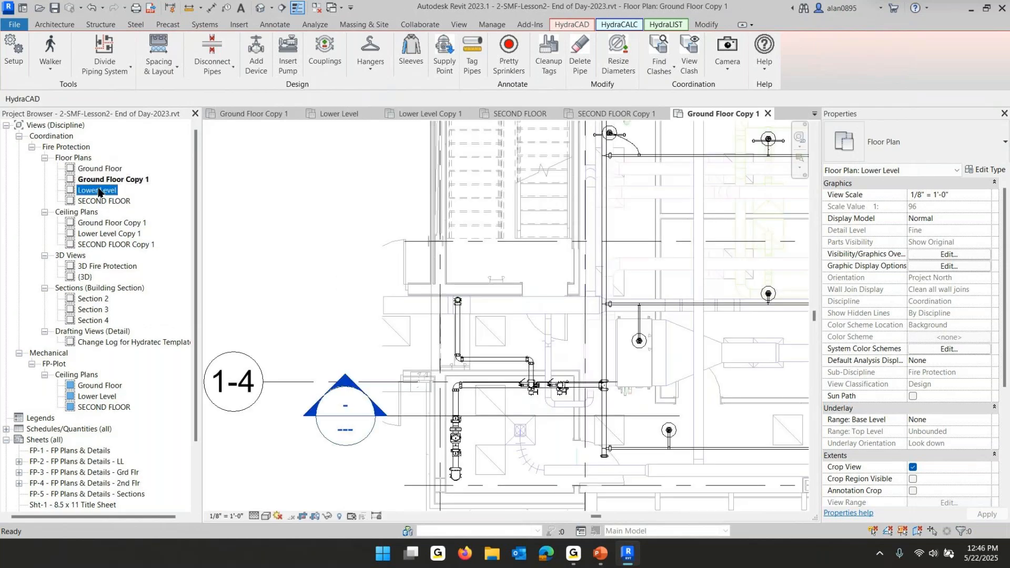
right_click(99, 193)
mouse_move(157, 316)
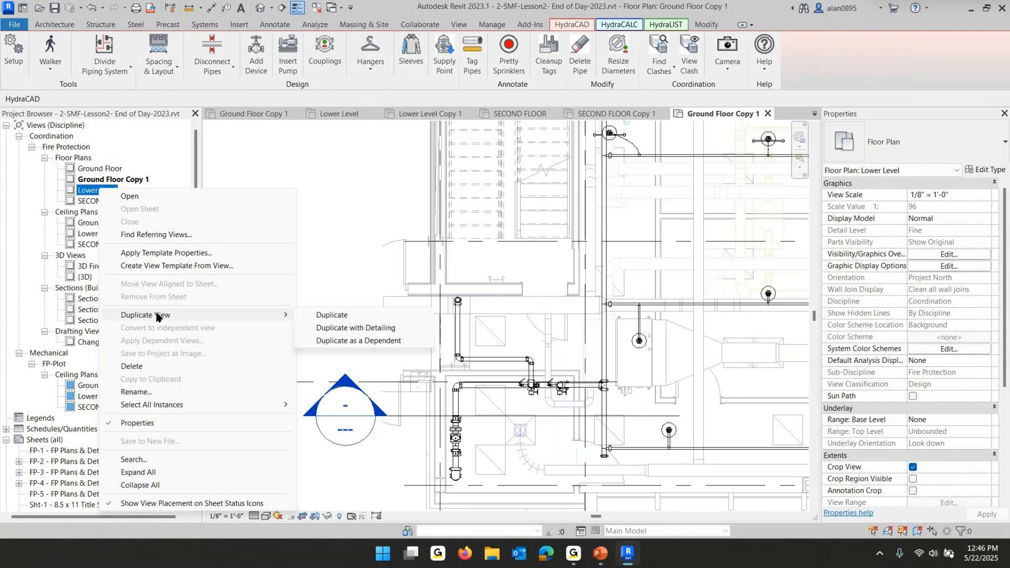
click(339, 328)
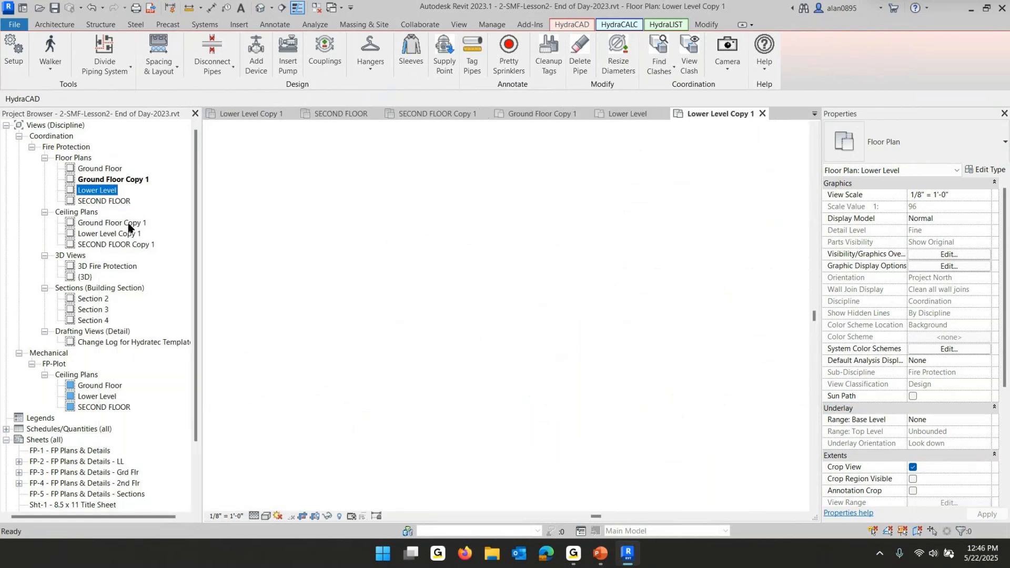
Duplicate the SECOND FLOOR floor plan with detailing
click(105, 212)
right_click(113, 212)
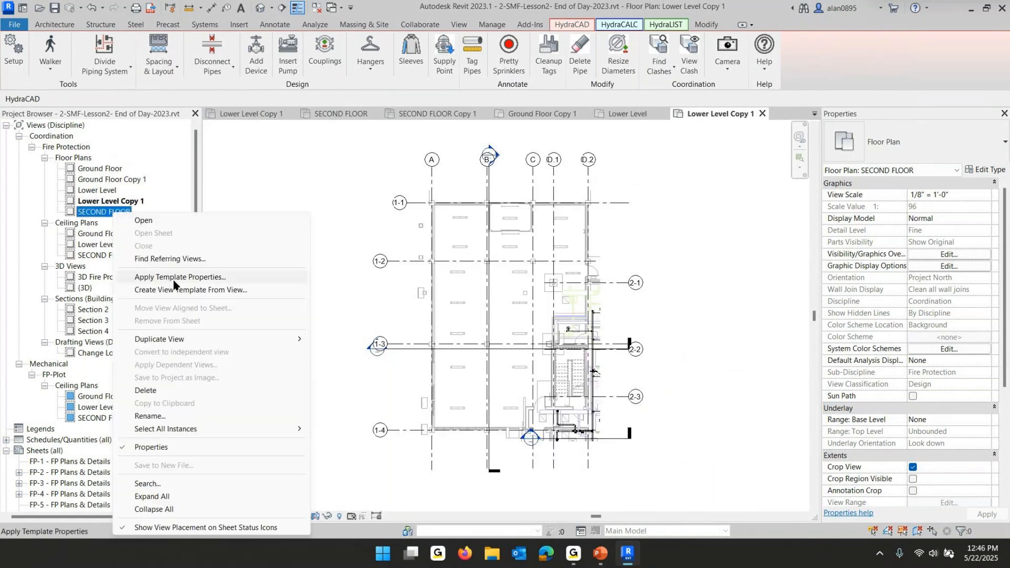
mouse_move(176, 339)
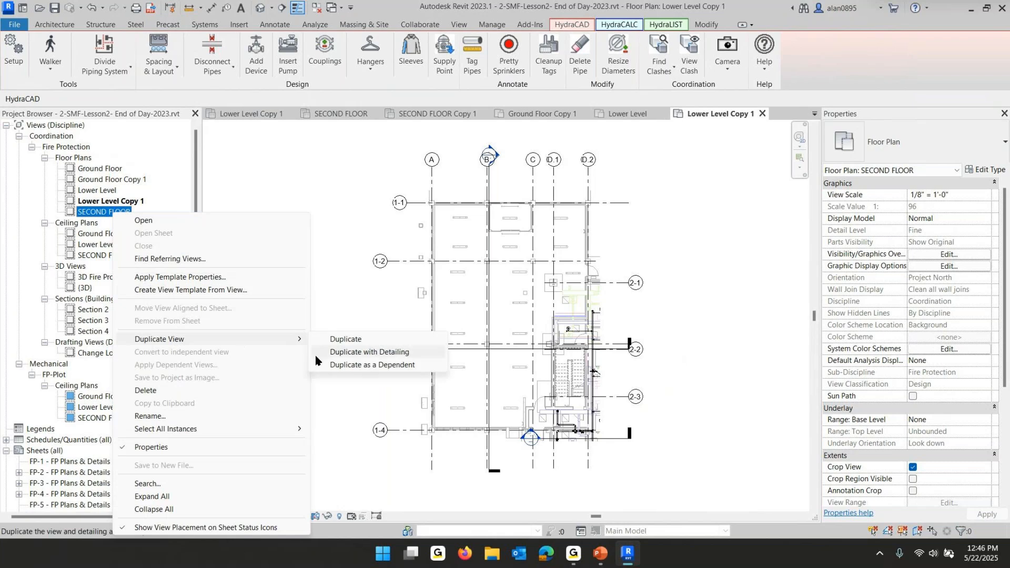
click(370, 352)
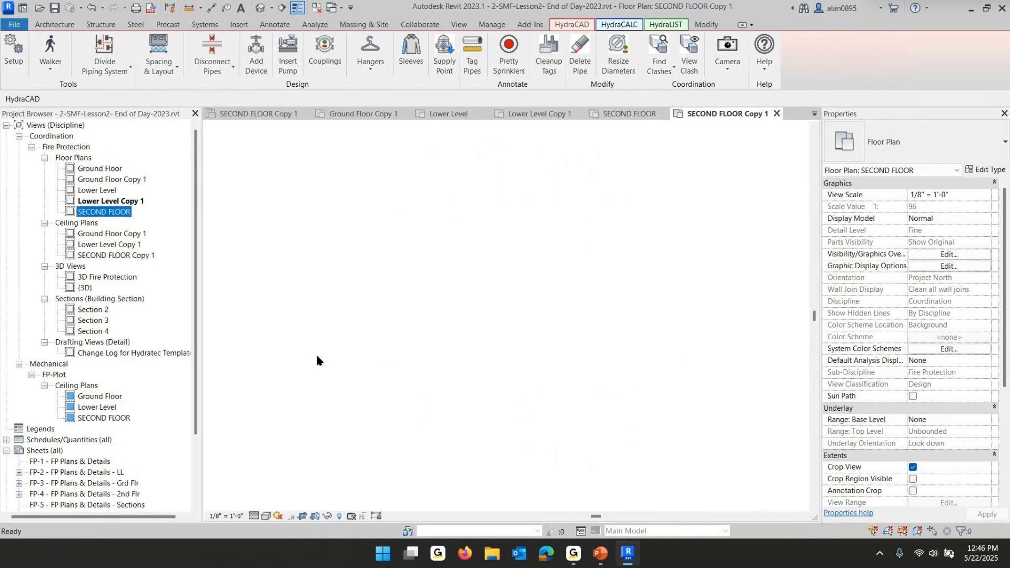
Select the three original floor plans and choose FP-Plot-Floor as their view template
click(112, 173)
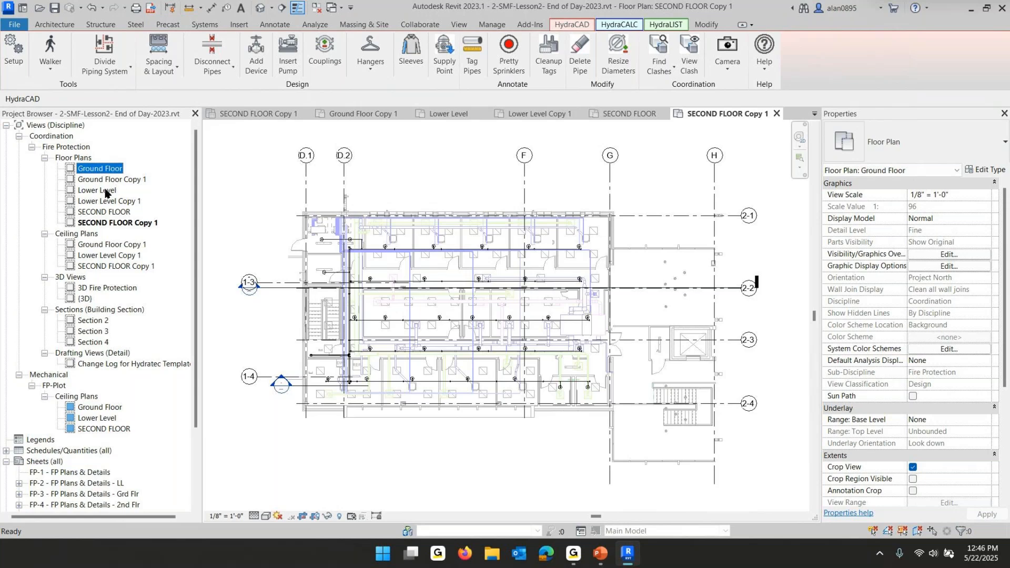
ctrl+click(105, 191)
ctrl+click(105, 212)
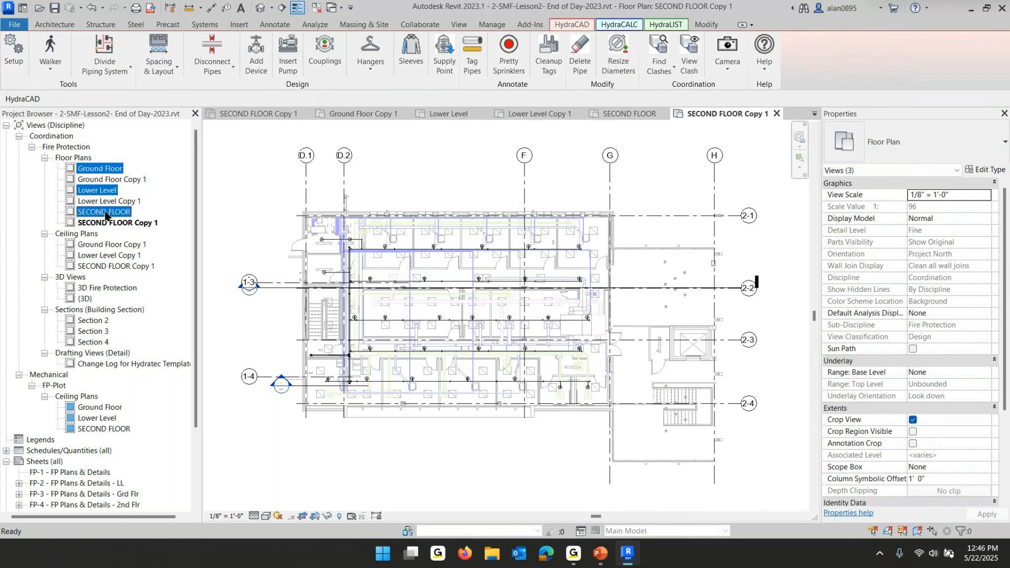
scroll(953, 433, down, 1)
scroll(952, 432, down, 3)
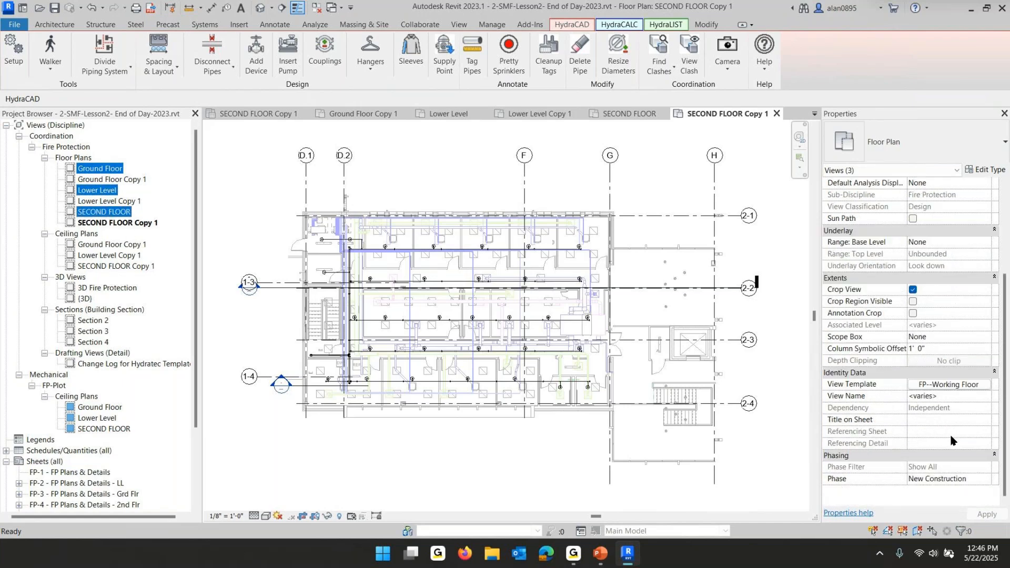
click(936, 387)
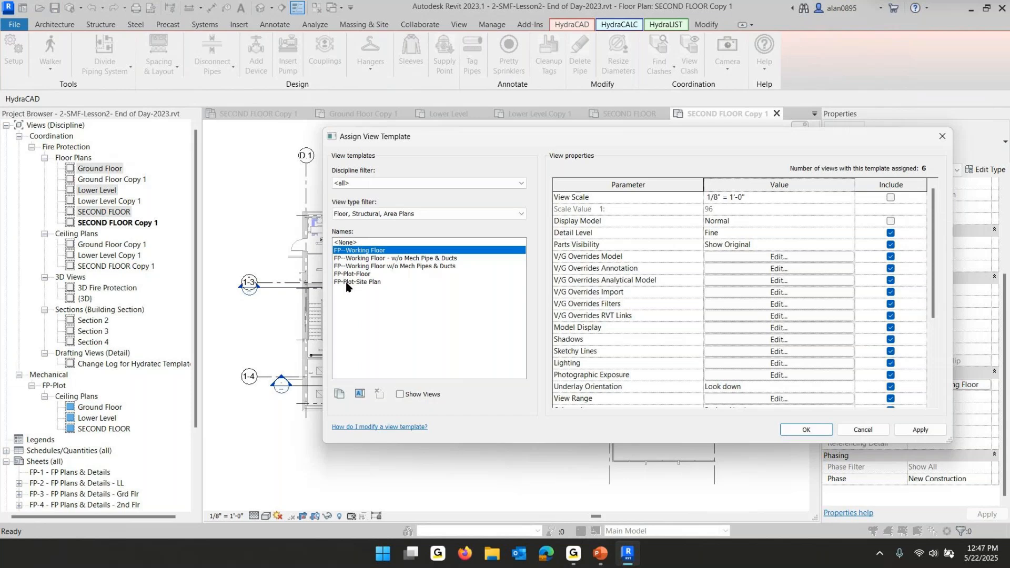
click(347, 275)
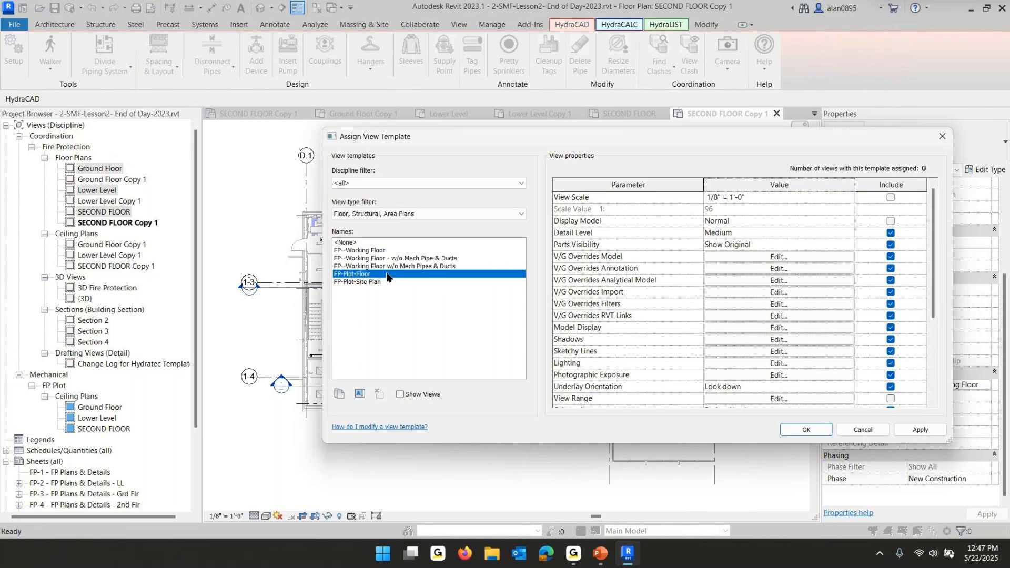
In the FP-Plot-Floor template's Revit Links overrides, set both linked models to display as underlay
scroll(806, 294, down, 4)
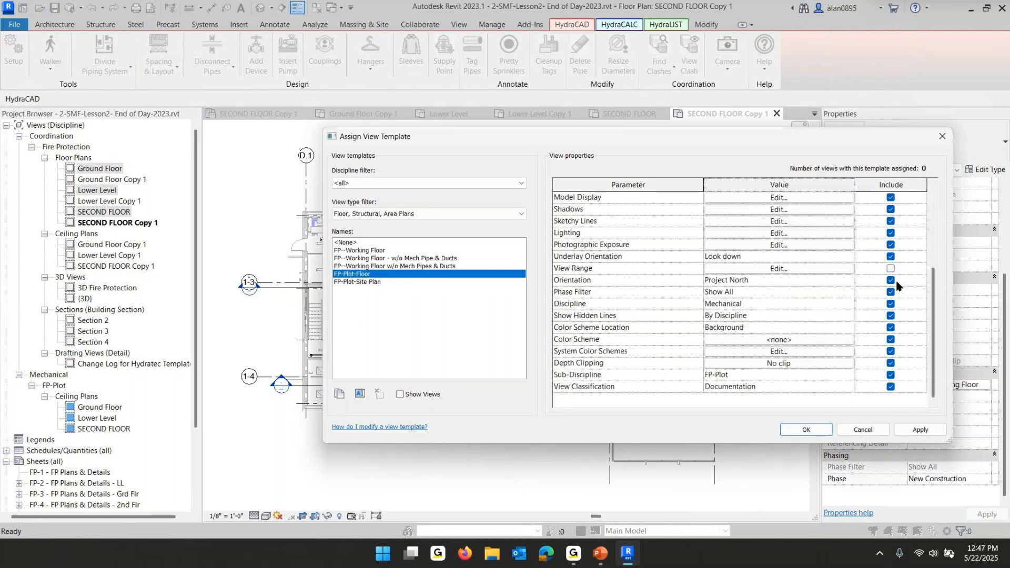
scroll(802, 279, up, 1)
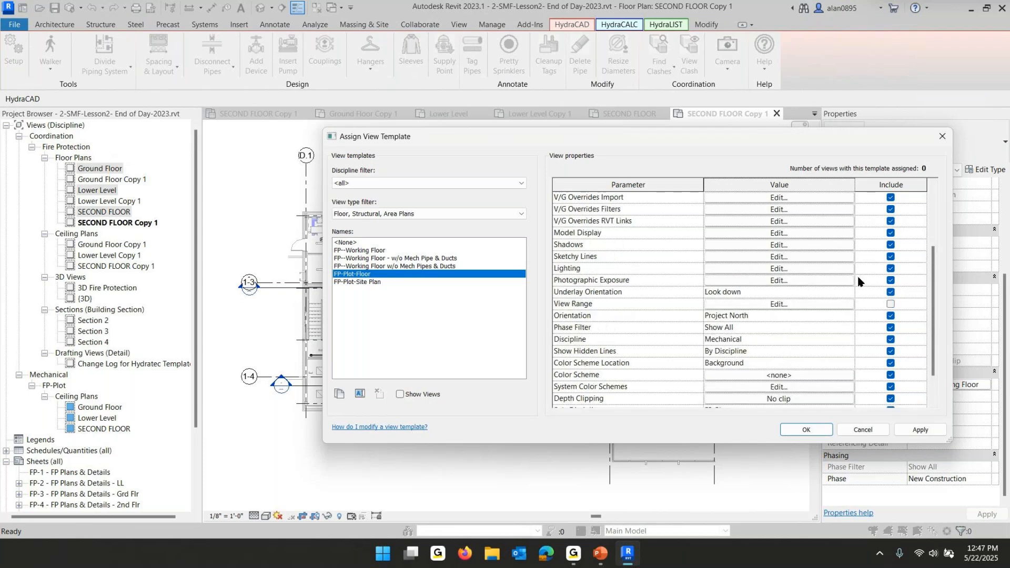
click(763, 221)
click(603, 207)
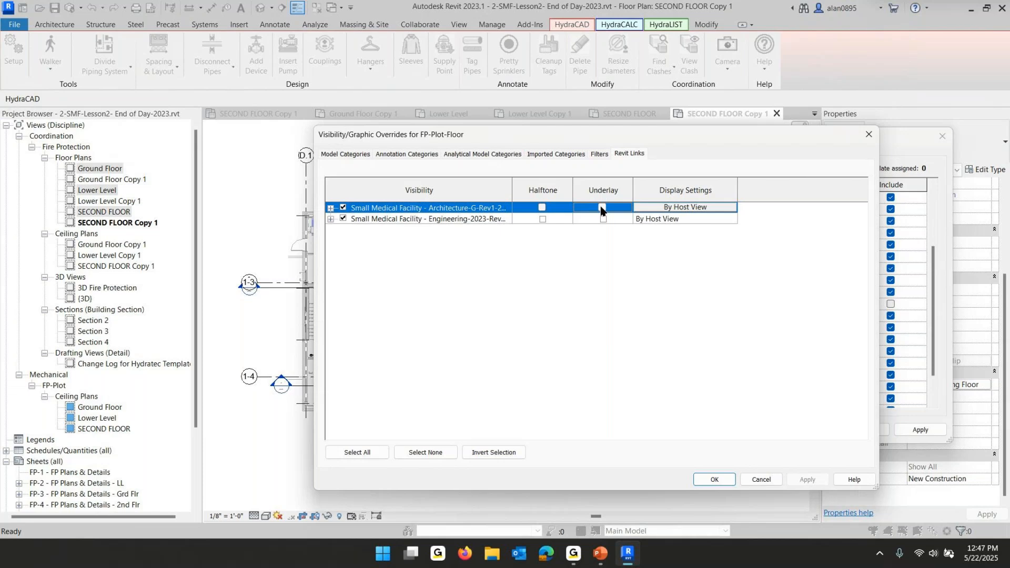
click(603, 218)
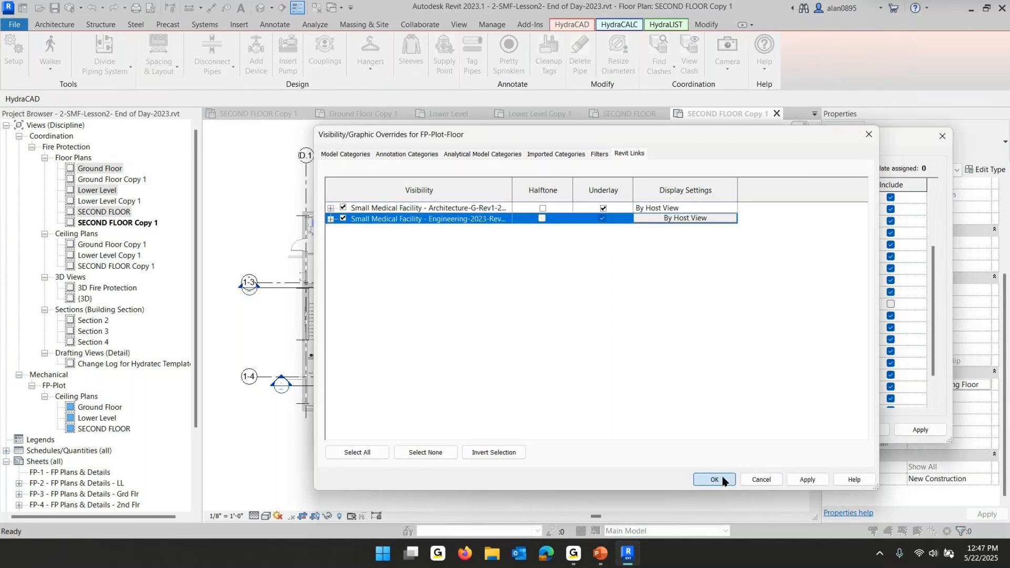
click(714, 480)
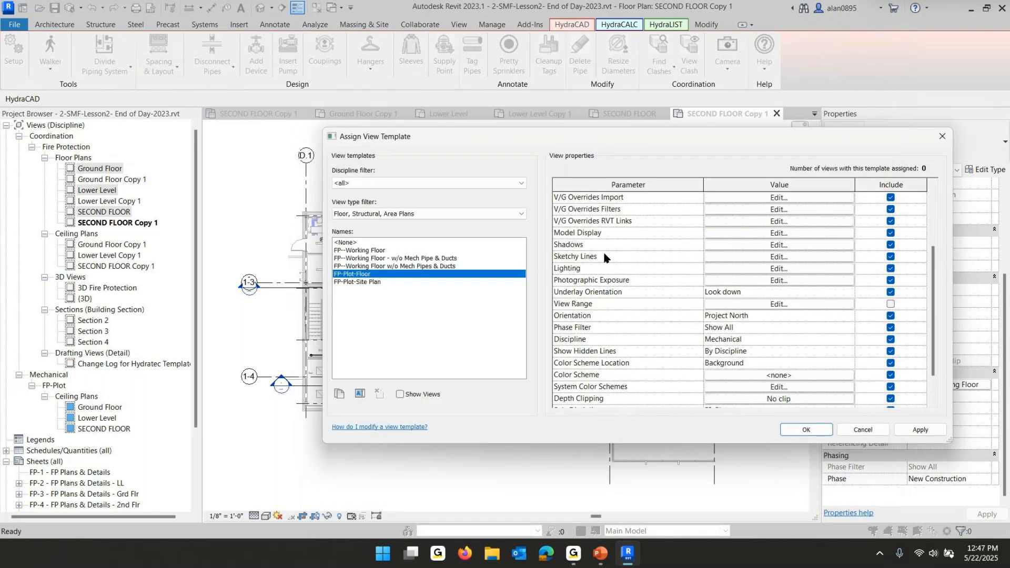
Review the template's filter overrides and confirm the FP-Plot-Floor view template assignment
click(781, 211)
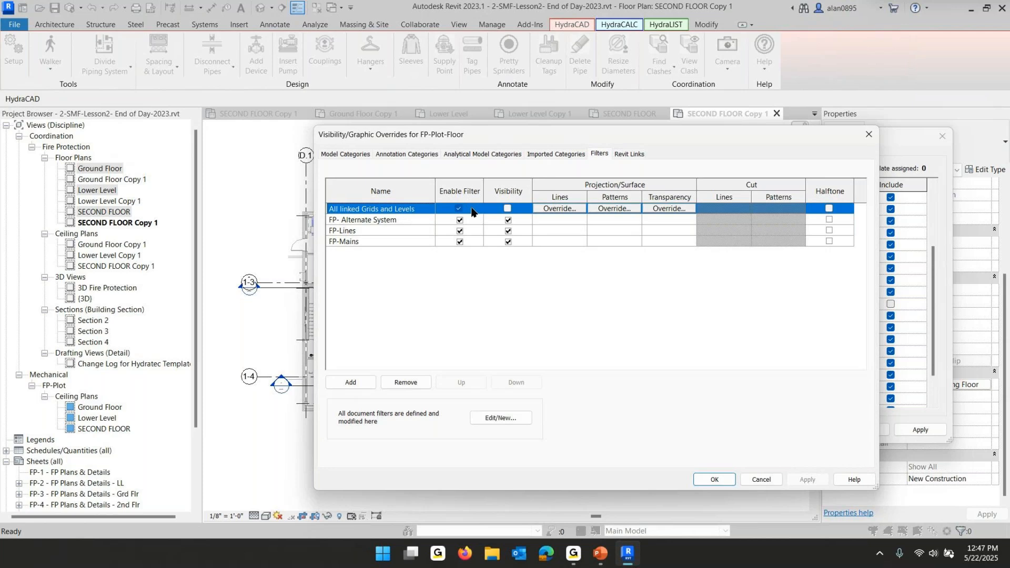
click(712, 479)
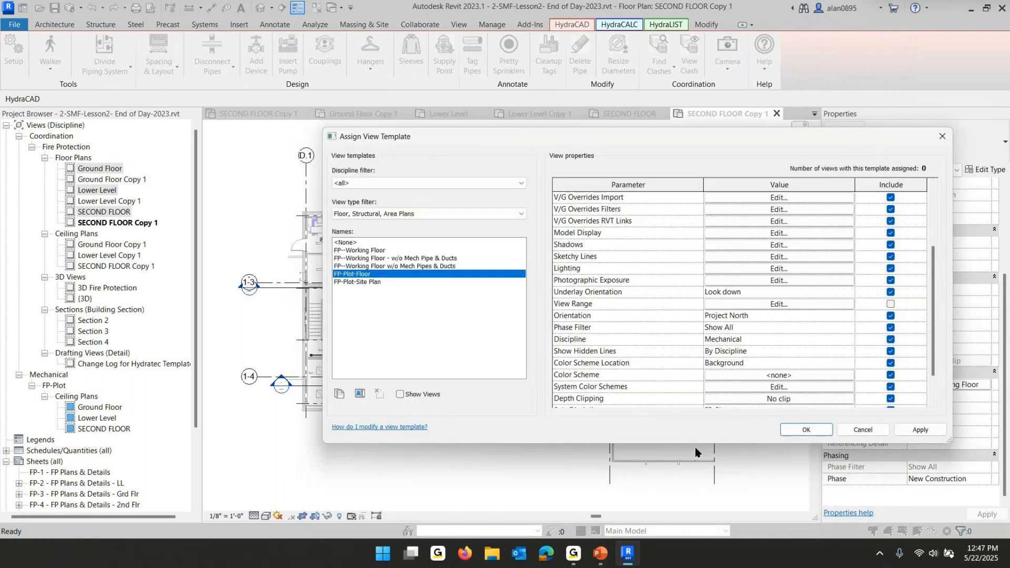
click(793, 435)
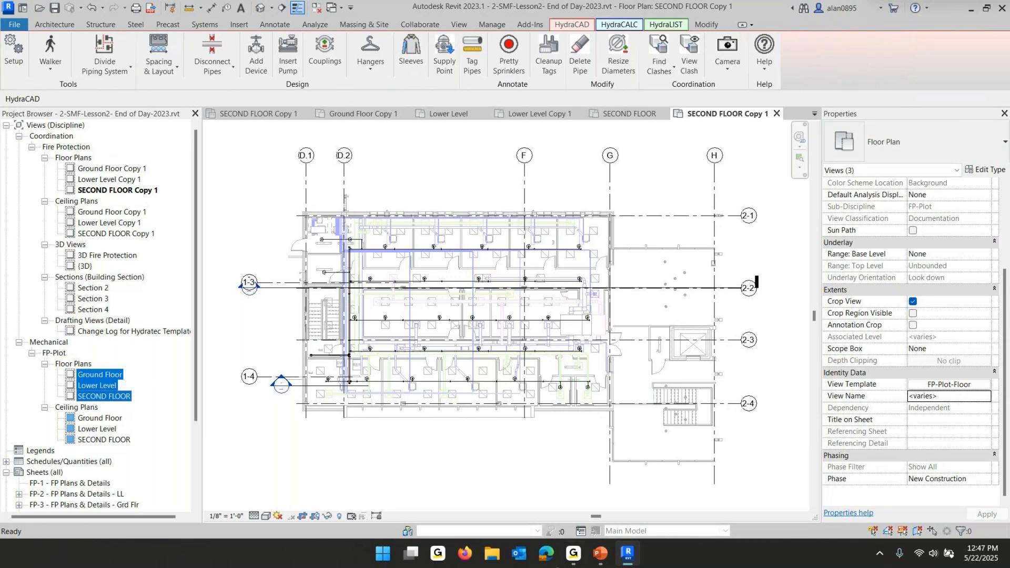
Switch to the lesson slide show, advance to the next checklist slide, and return to Revit
click(627, 559)
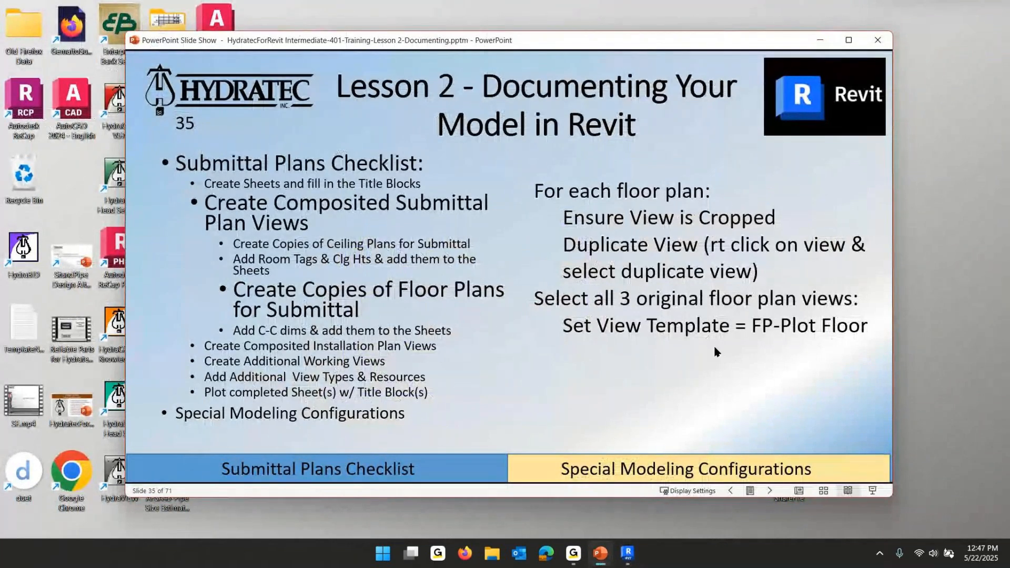
click(405, 331)
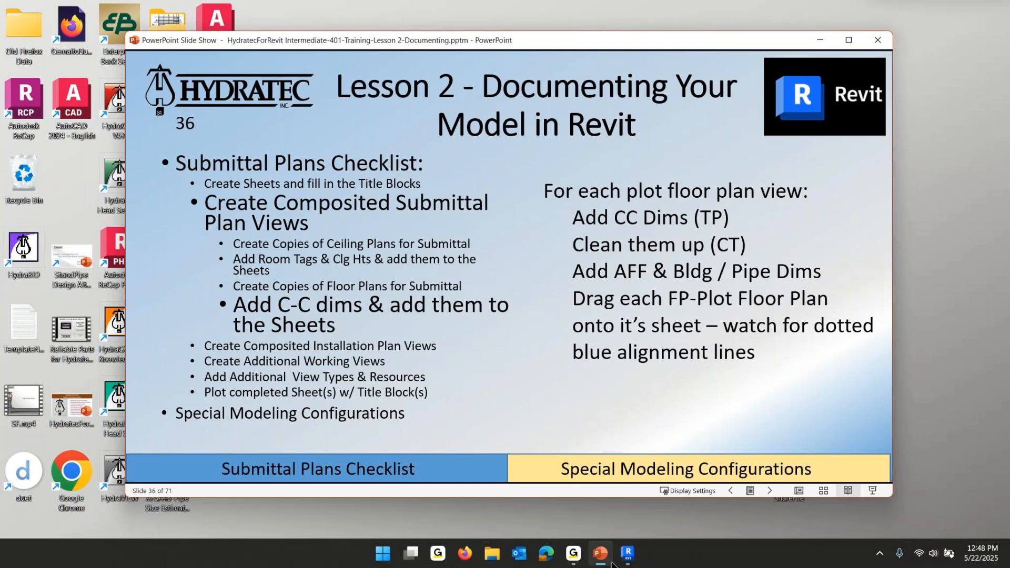
click(627, 556)
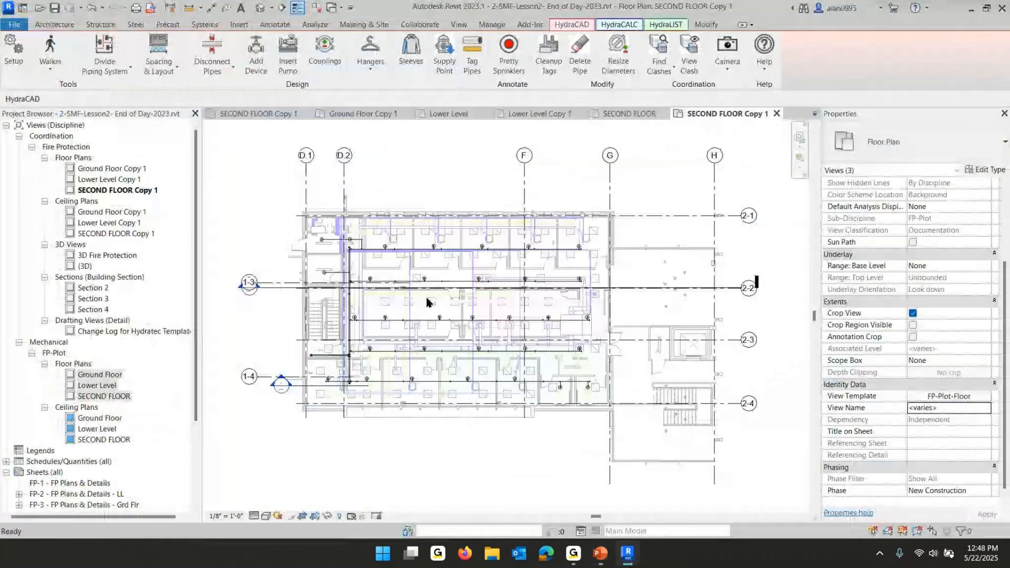
Open the FP-Plot Ground Floor and SECOND FLOOR plans and inspect the piping in each
click(104, 398)
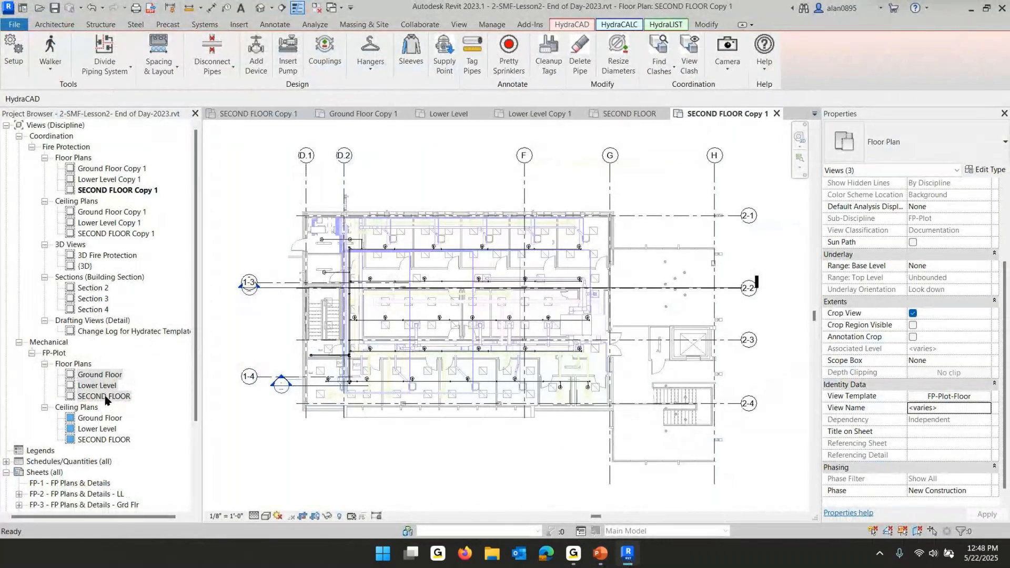
double_click(104, 398)
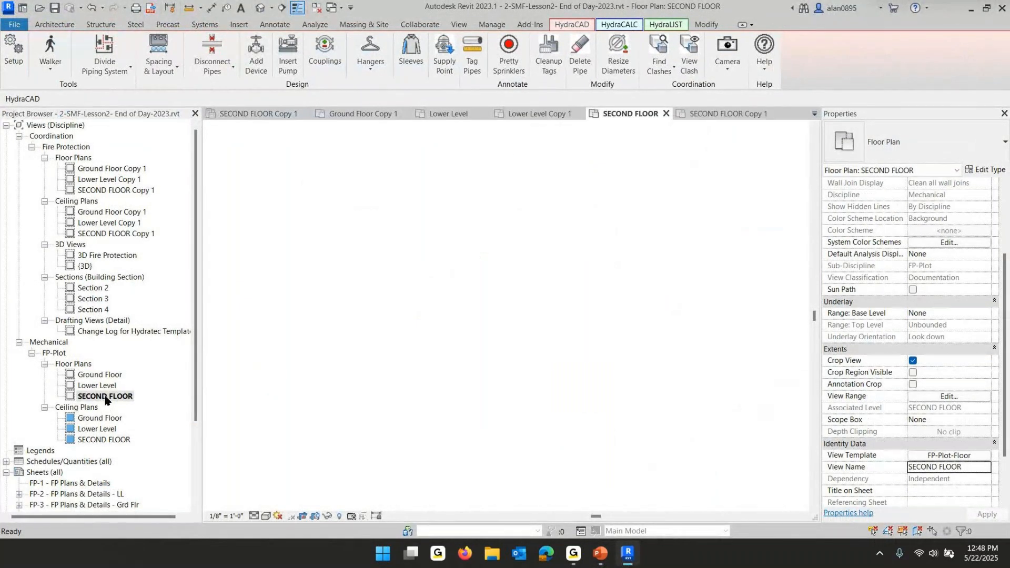
scroll(548, 188, up, 3)
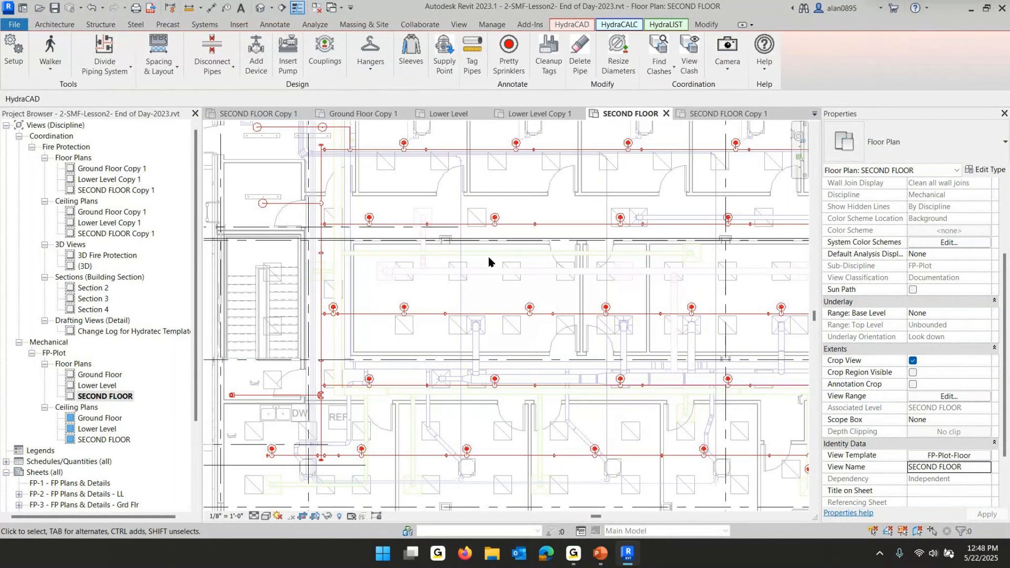
double_click(100, 375)
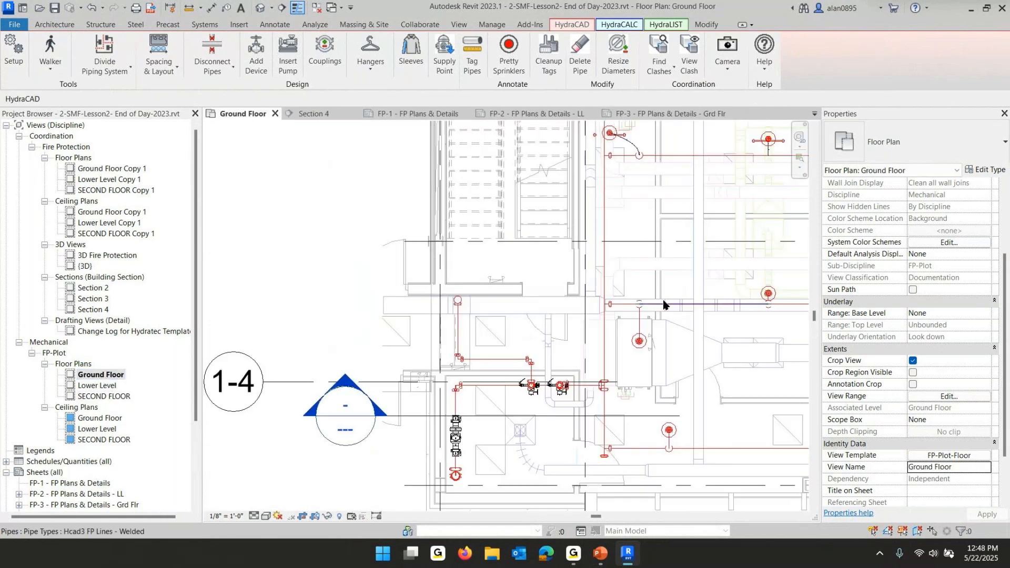
scroll(663, 304, down, 3)
middle_drag(663, 305, 394, 377)
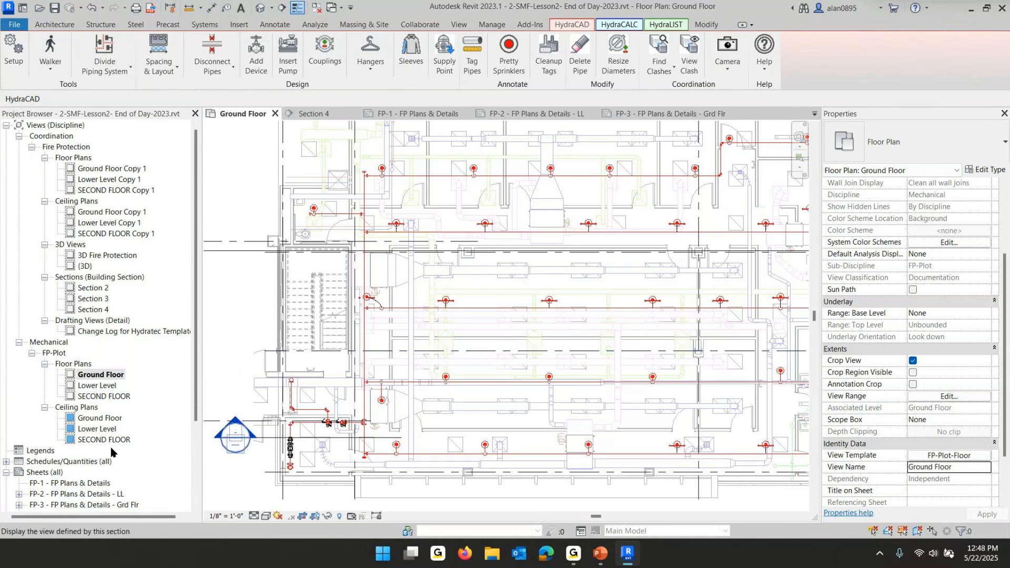
double_click(103, 397)
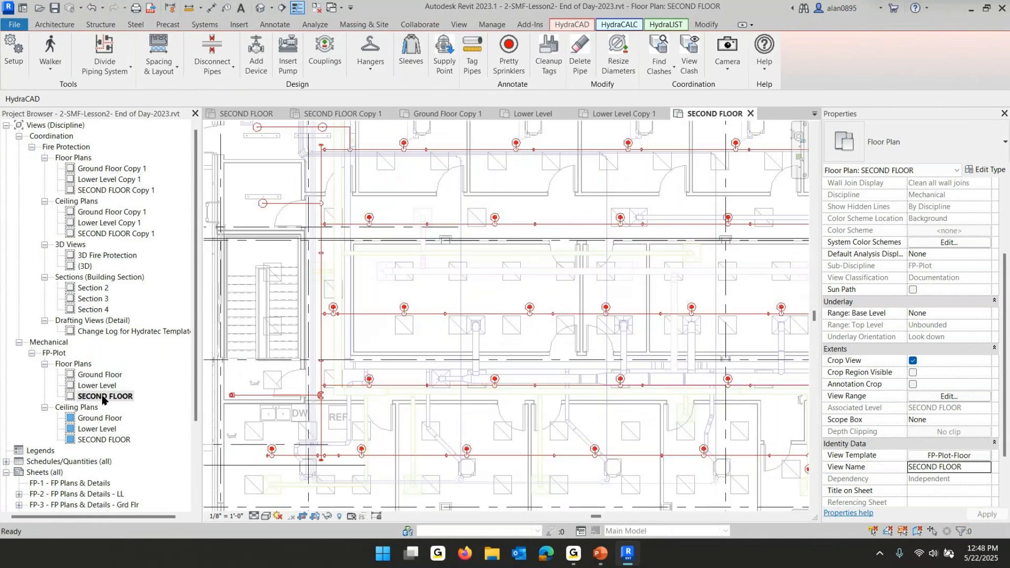
scroll(342, 341, down, 5)
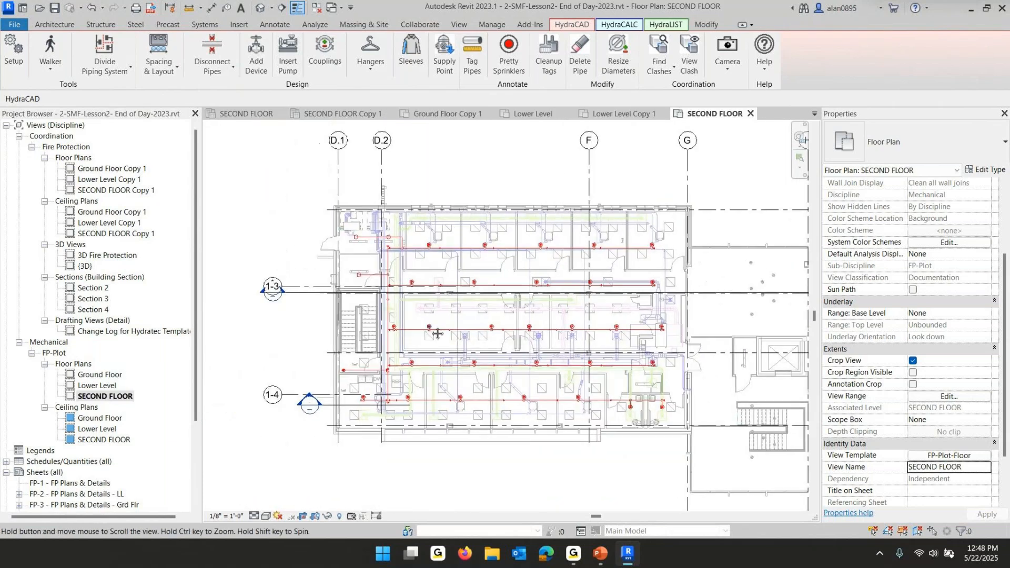
Select the SECOND FLOOR piping and run Tag Pipes with center-to-center length tags and cleanup, moving regular tags only
middle_drag(437, 334, 438, 336)
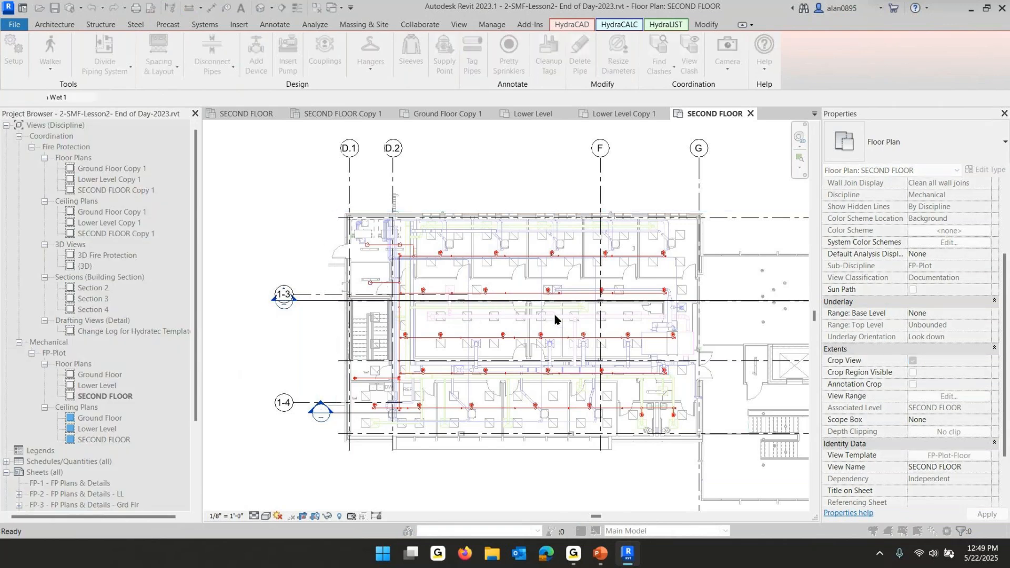
click(567, 26)
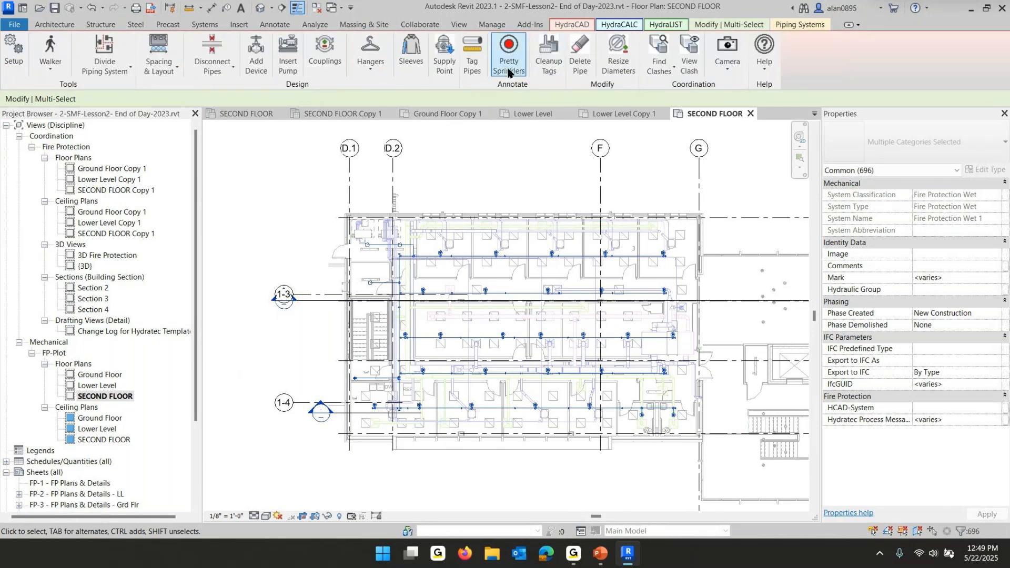
click(471, 55)
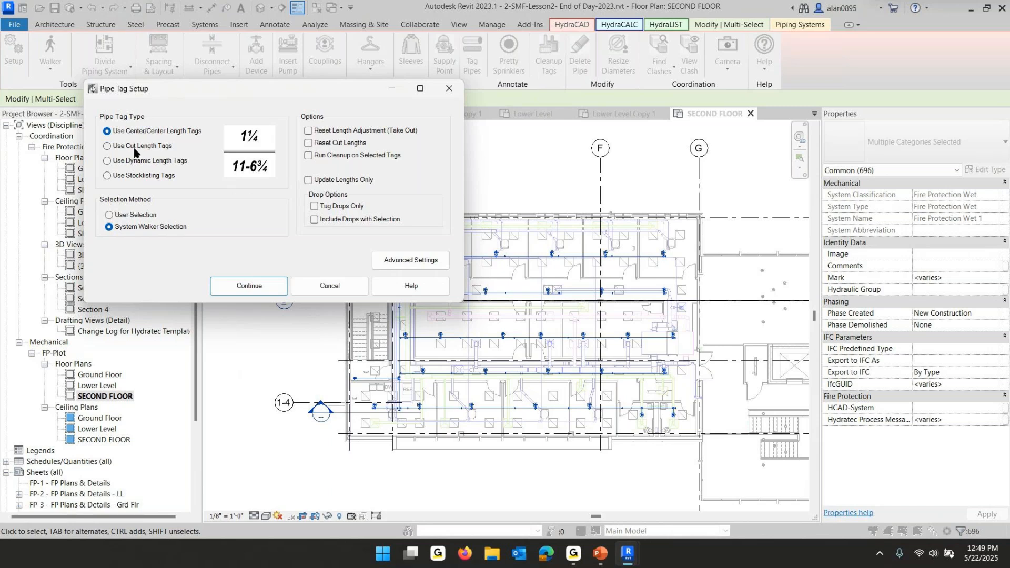
click(309, 156)
click(254, 287)
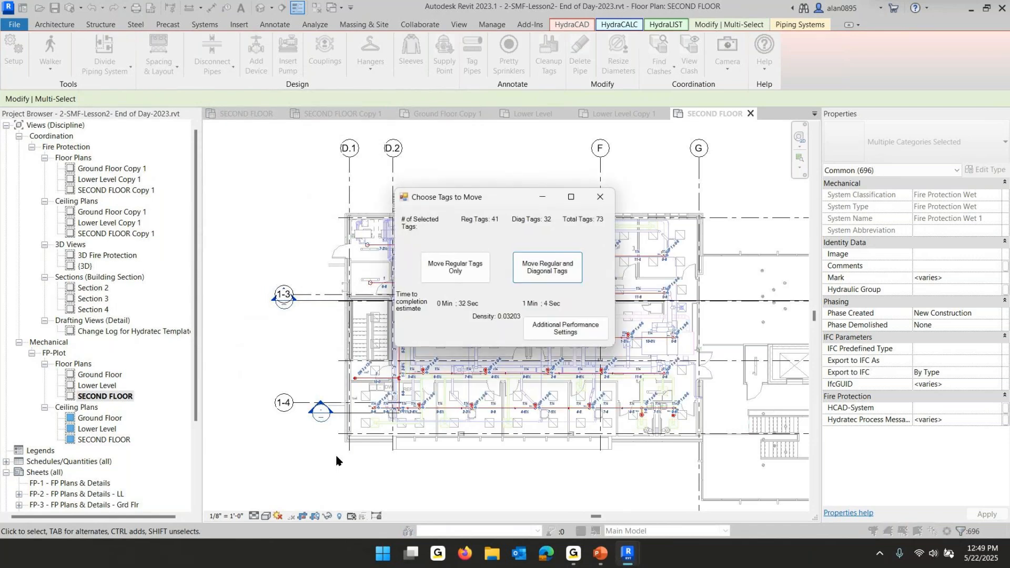
mouse_move(628, 554)
click(440, 268)
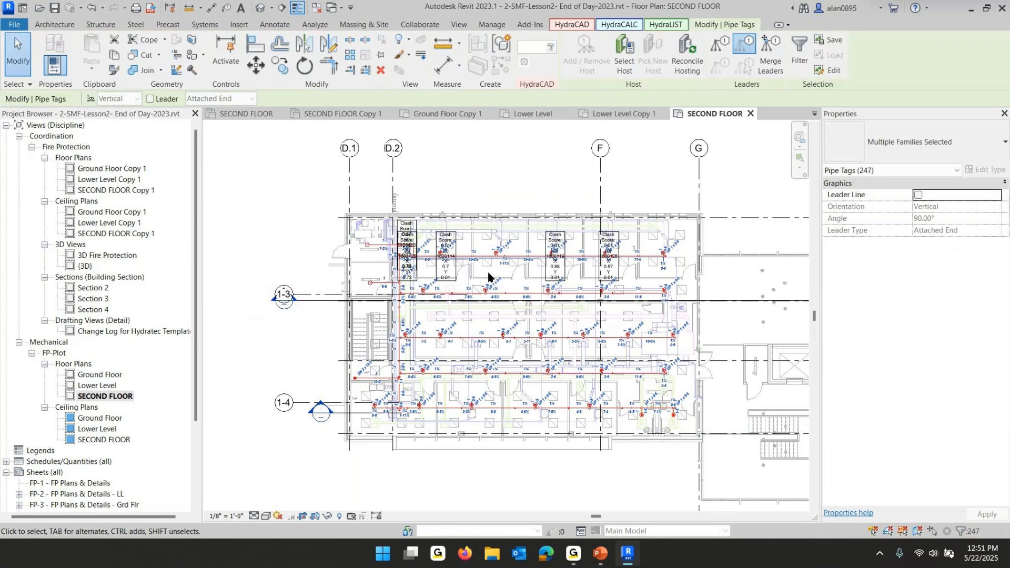
Move an UP 1 x 0-6 riser tag up and away from its sprinkler head
scroll(508, 339, up, 7)
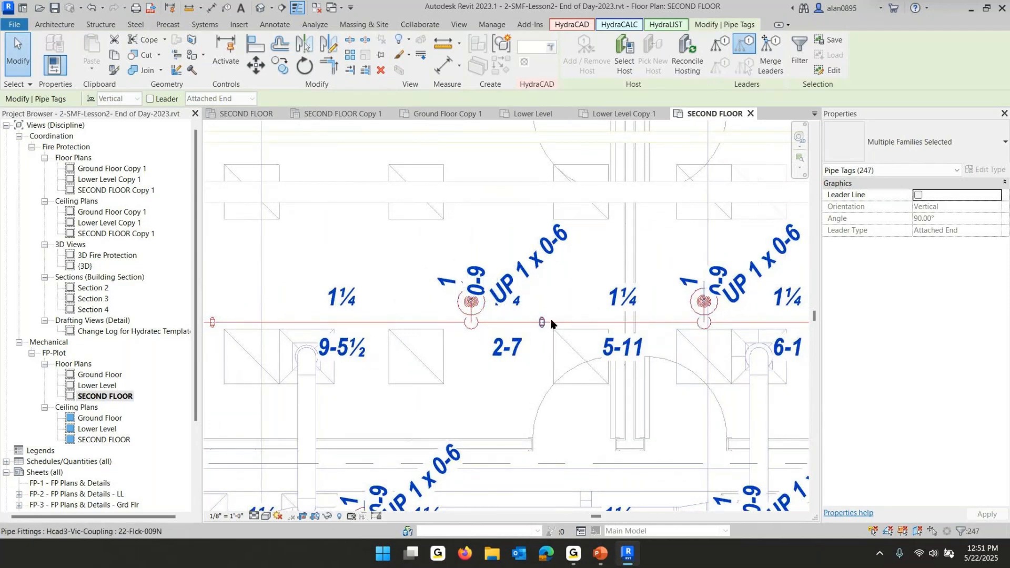
drag(535, 279, 574, 252)
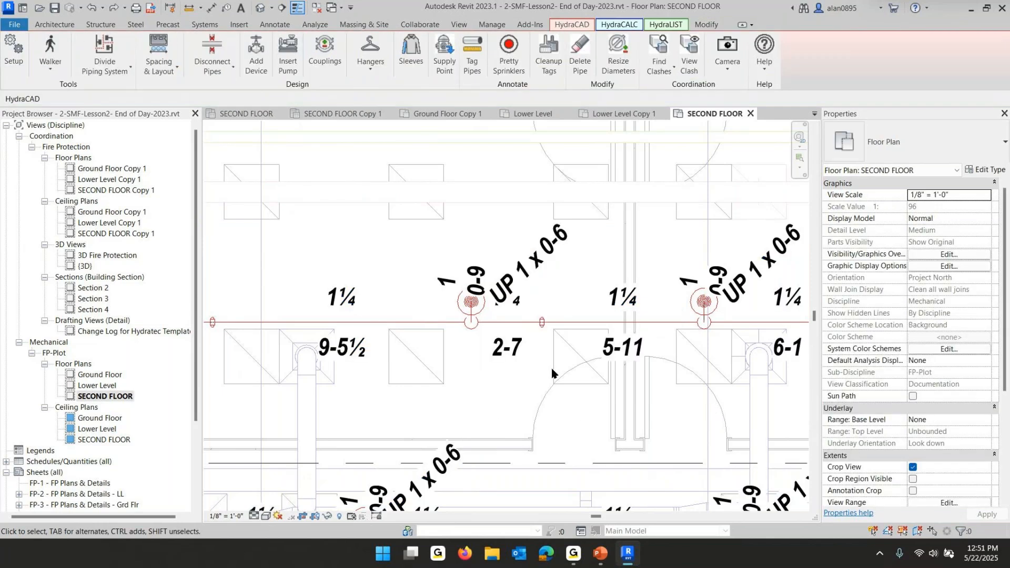
drag(537, 263, 577, 235)
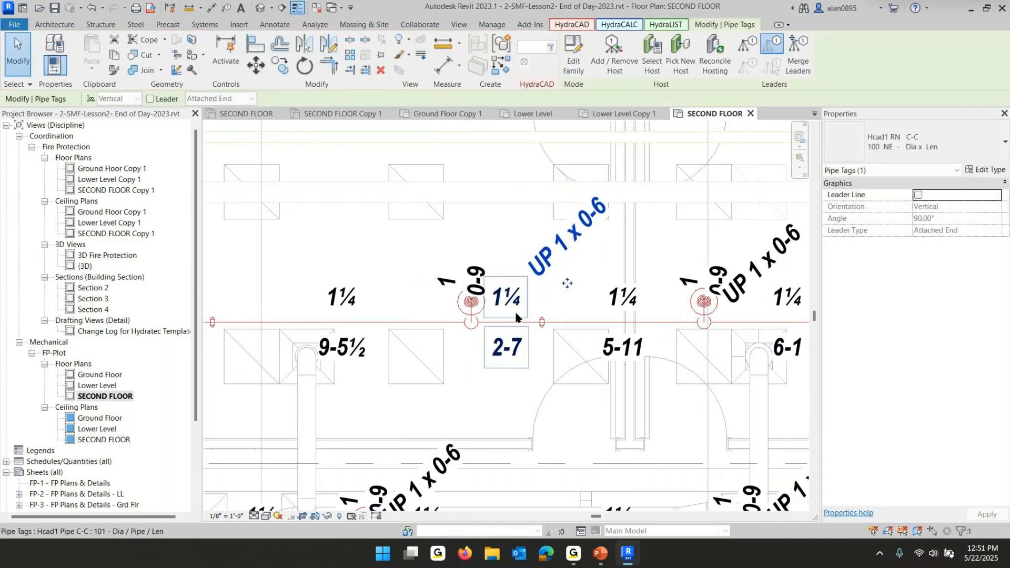
scroll(503, 293, down, 3)
middle_drag(458, 244, 475, 393)
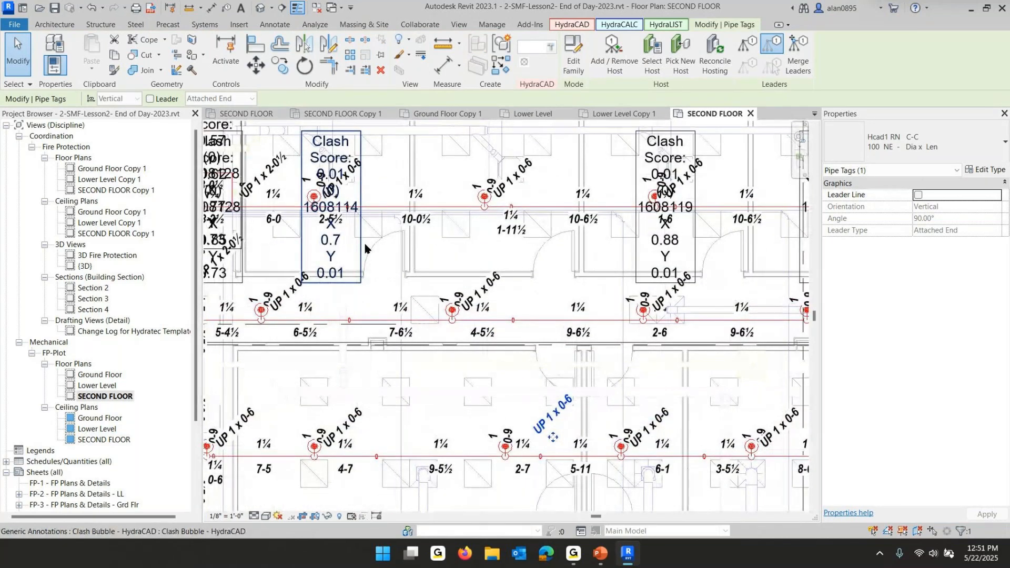
Select all clash bubbles visible in the view and delete them
middle_drag(414, 259, 515, 304)
scroll(514, 305, down, 1)
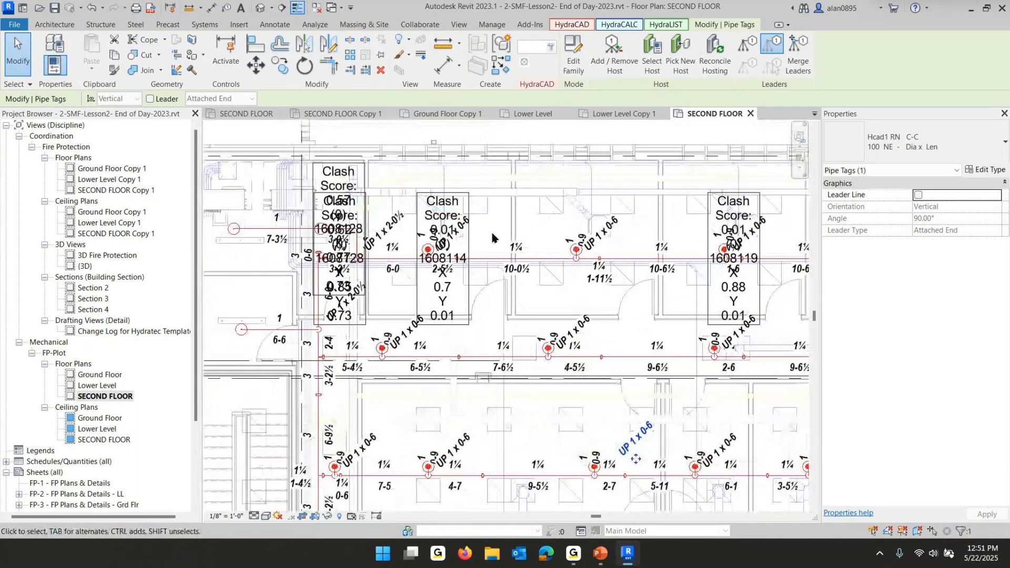
click(462, 196)
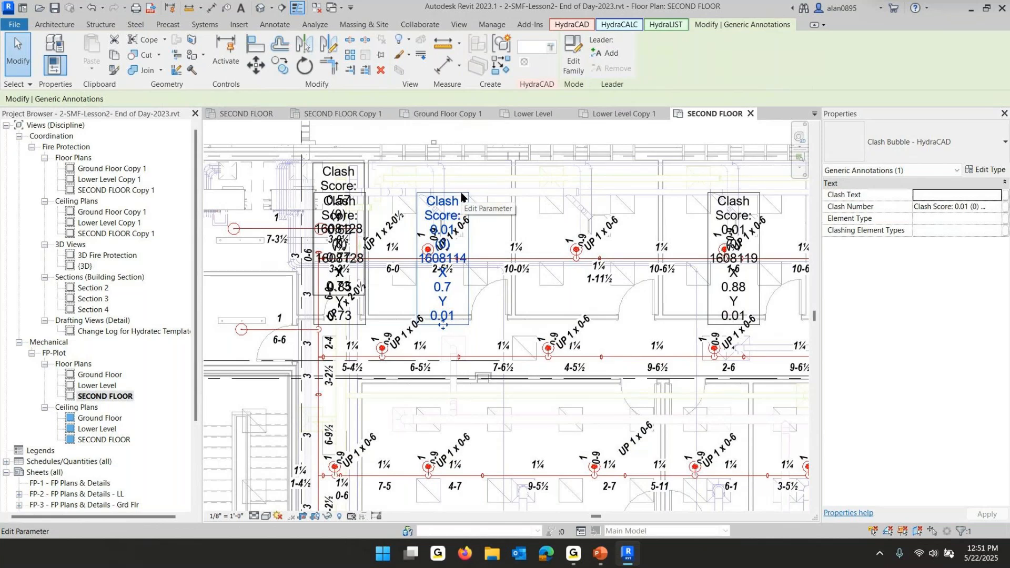
right_click(461, 196)
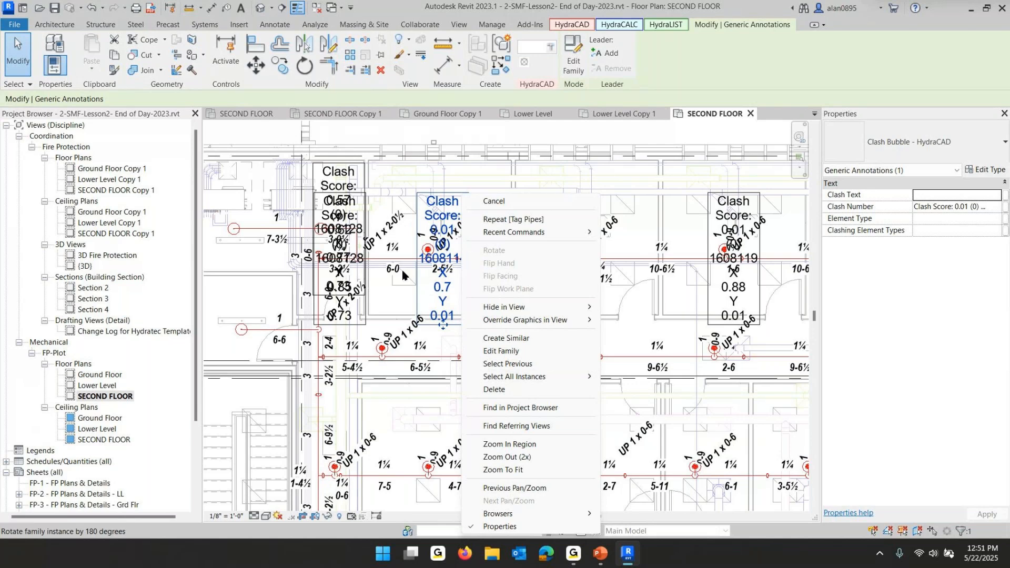
mouse_move(553, 379)
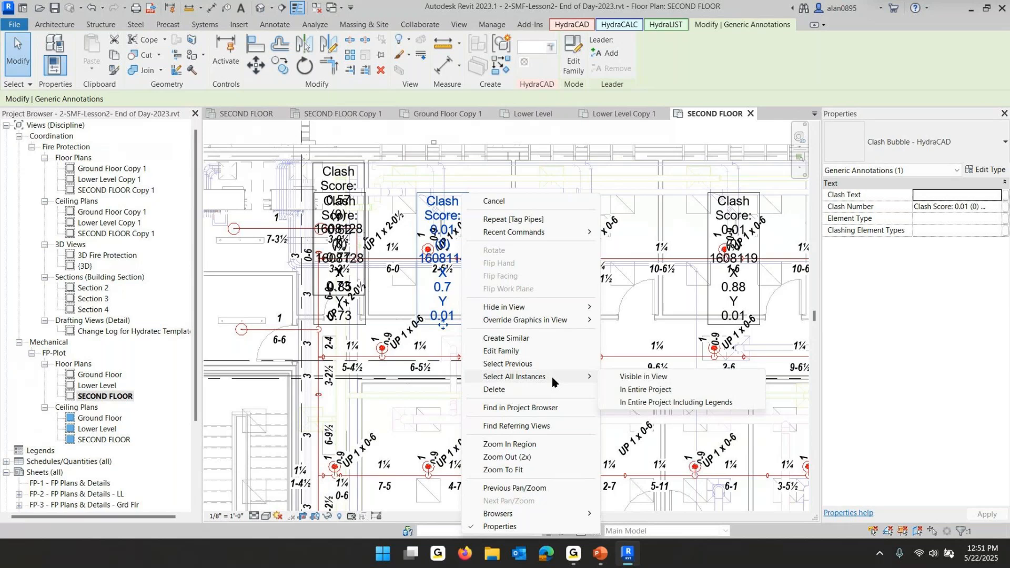
click(641, 377)
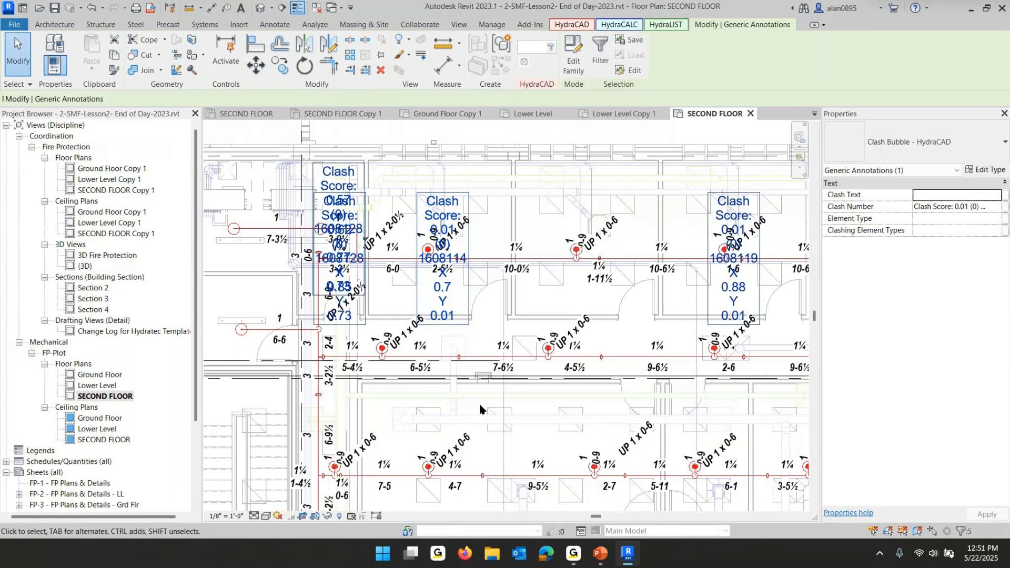
key(Delete)
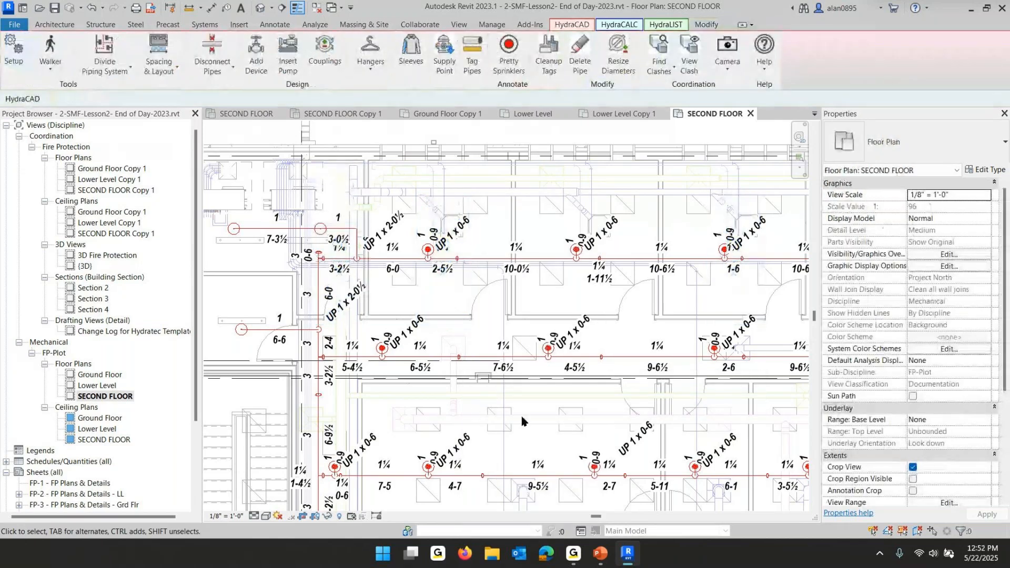
Reposition the UP 1 x 0-6 riser tag in the first room clear of its sprinkler head, checking its parameter values
scroll(457, 240, up, 3)
click(455, 240)
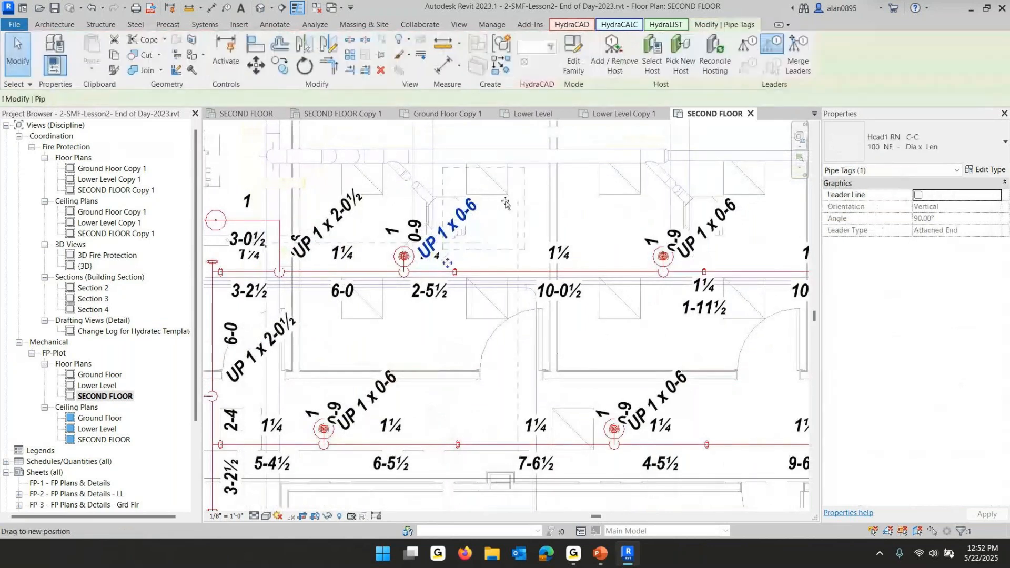
drag(455, 239, 509, 211)
middle_drag(527, 302, 220, 327)
click(421, 247)
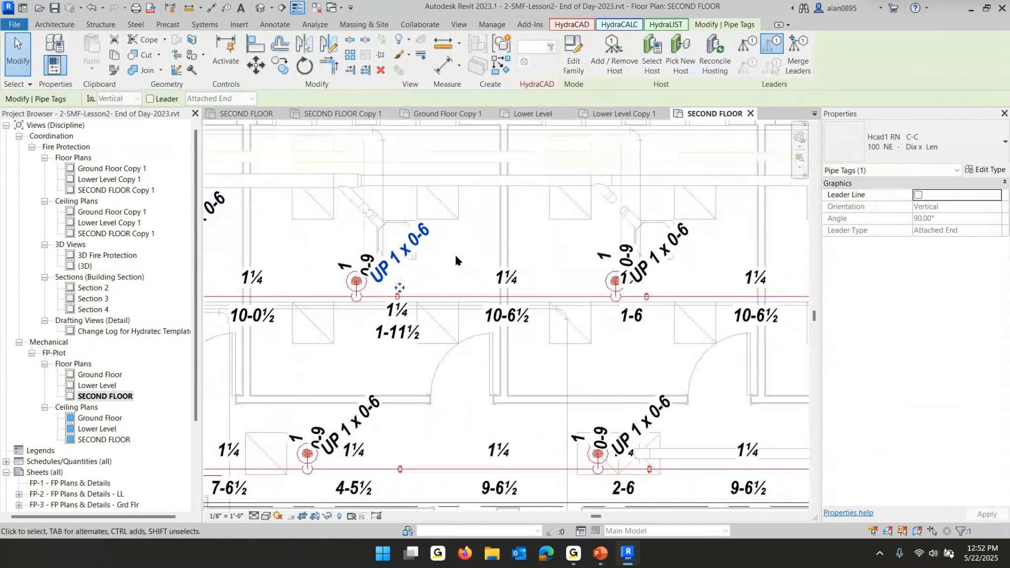
double_click(403, 261)
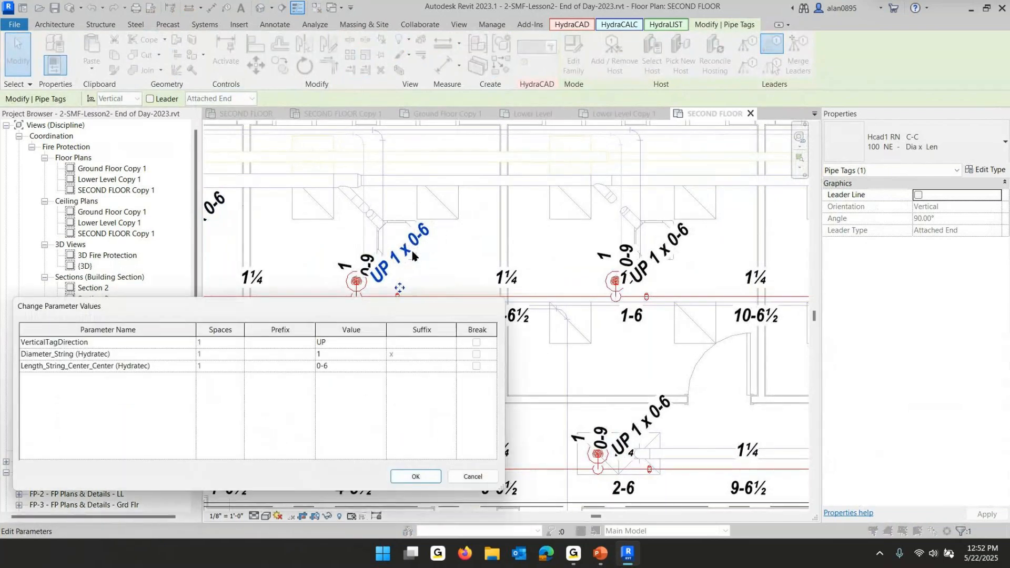
click(473, 477)
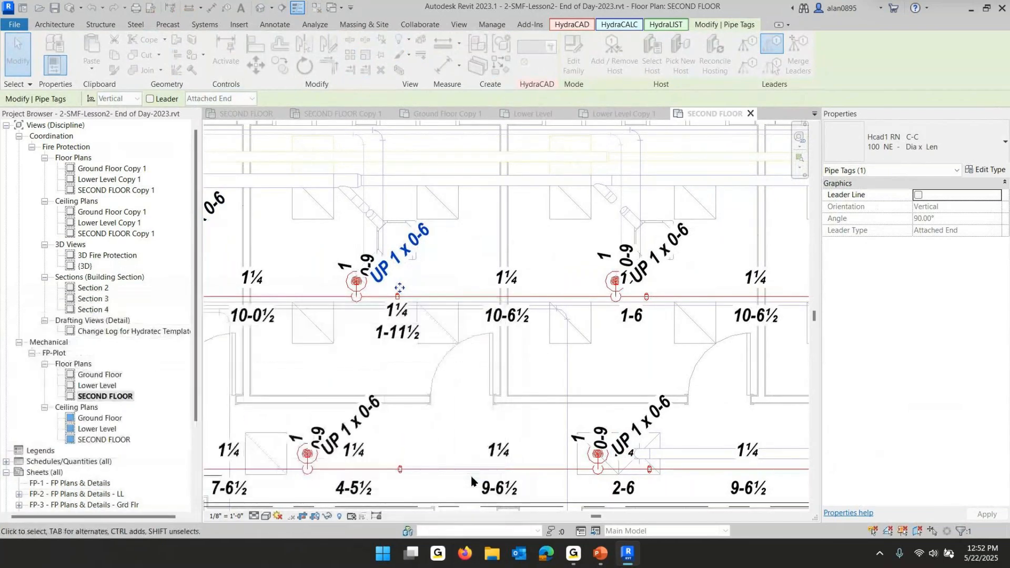
drag(400, 287, 420, 288)
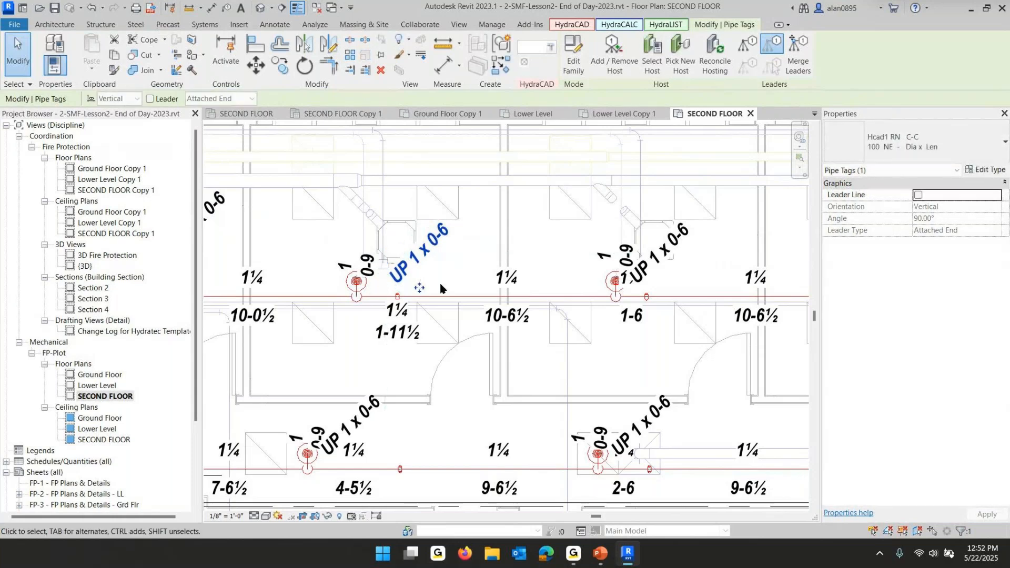
Nudge the neighbouring room's UP 1 x 0-6 riser tag to the right, away from its sprinkler head
scroll(437, 283, down, 2)
click(616, 253)
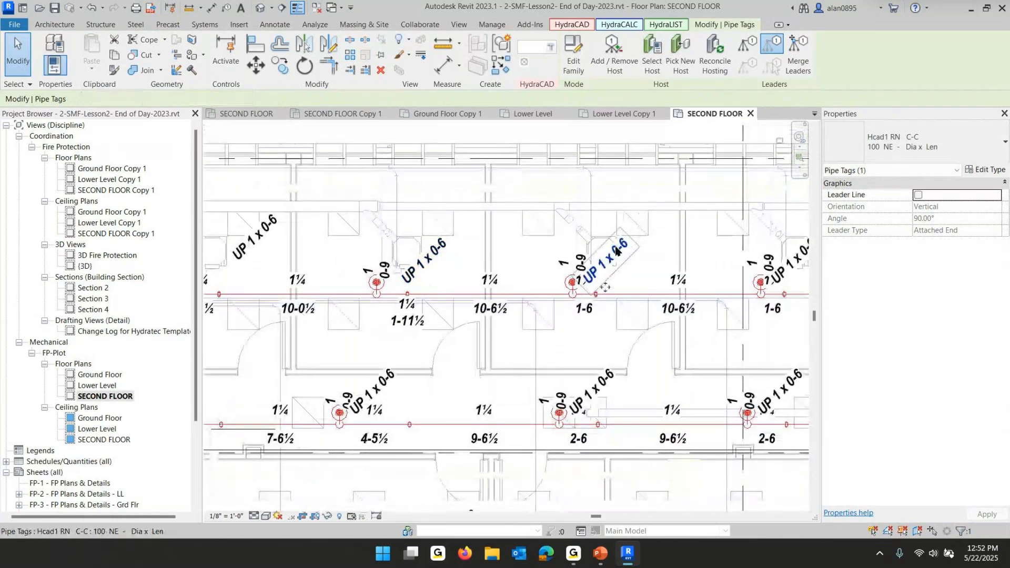
key(Right)
key(Right)
key(Right)
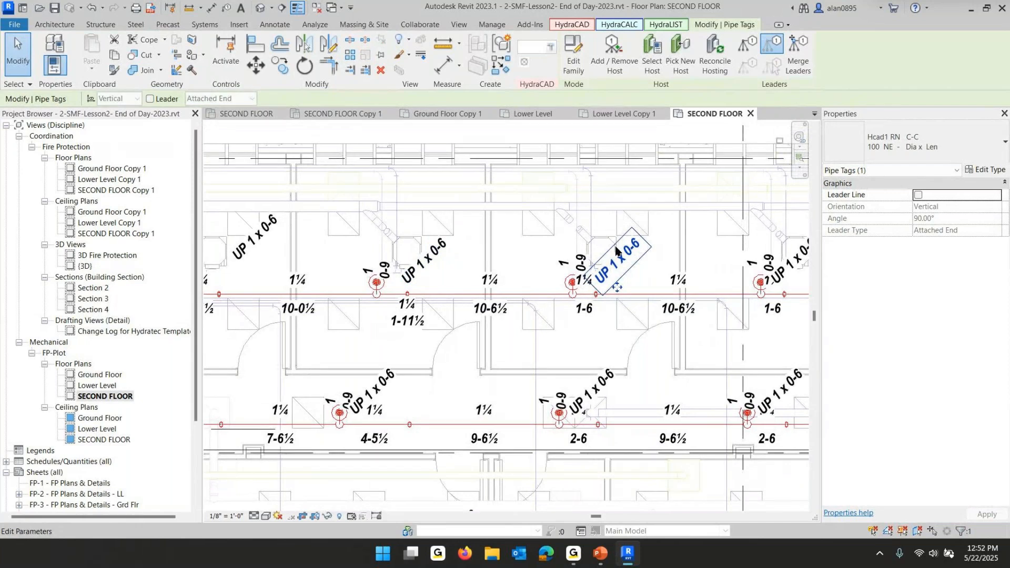
key(Escape)
Open the type properties of the AFF Pipe Tag family under the project's annotation symbols
scroll(566, 253, down, 3)
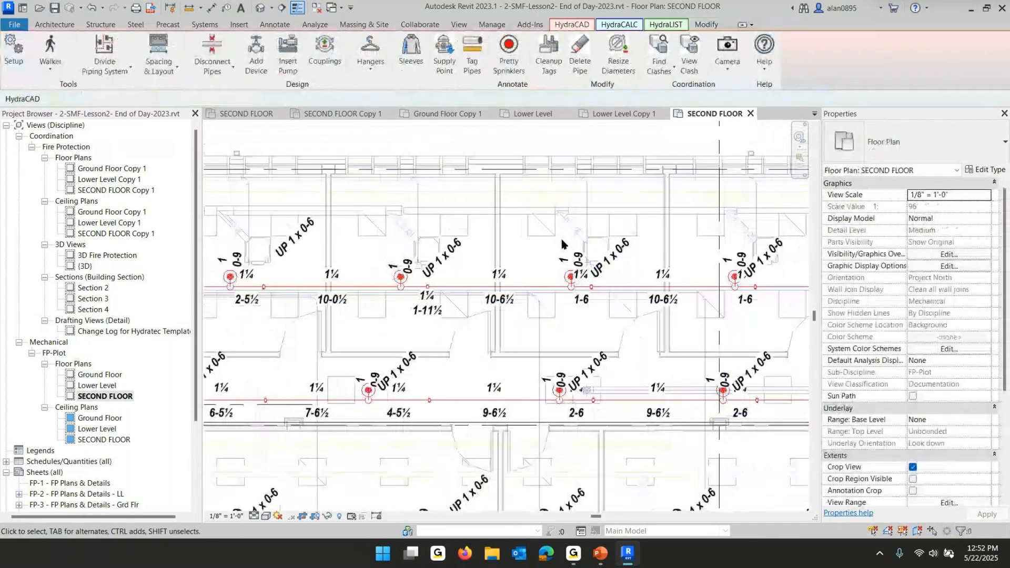
scroll(565, 256, down, 1)
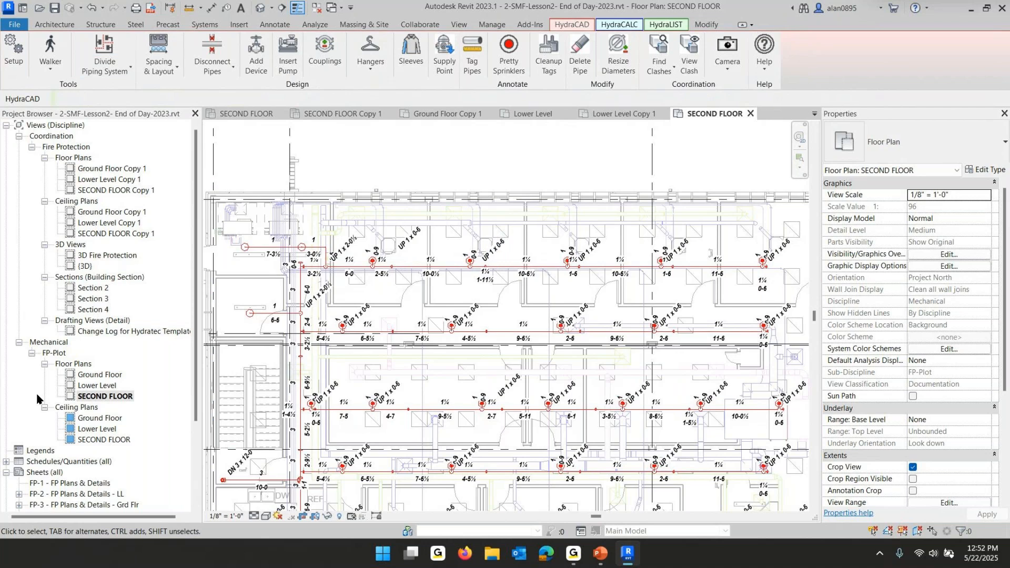
scroll(37, 398, down, 3)
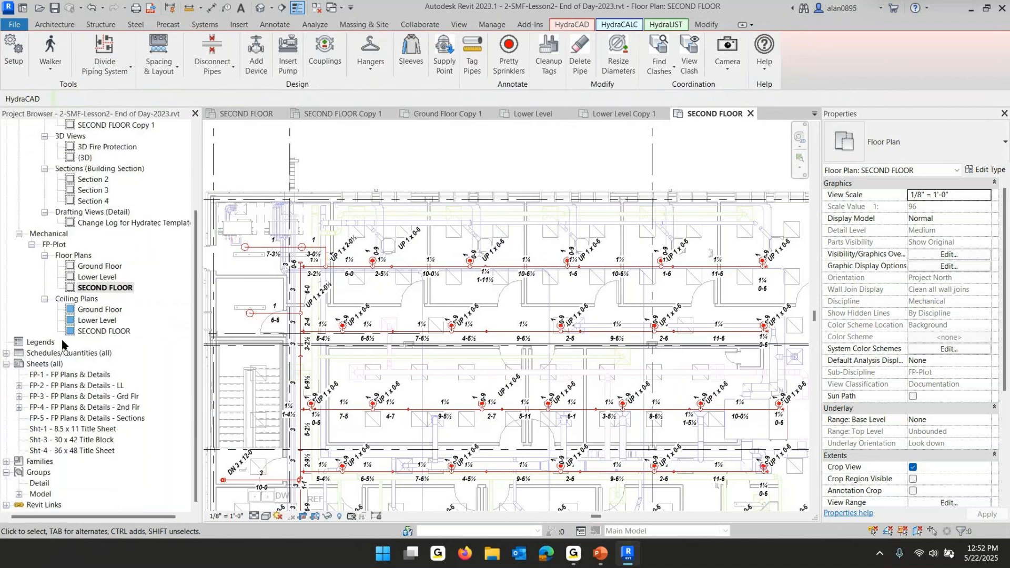
click(6, 463)
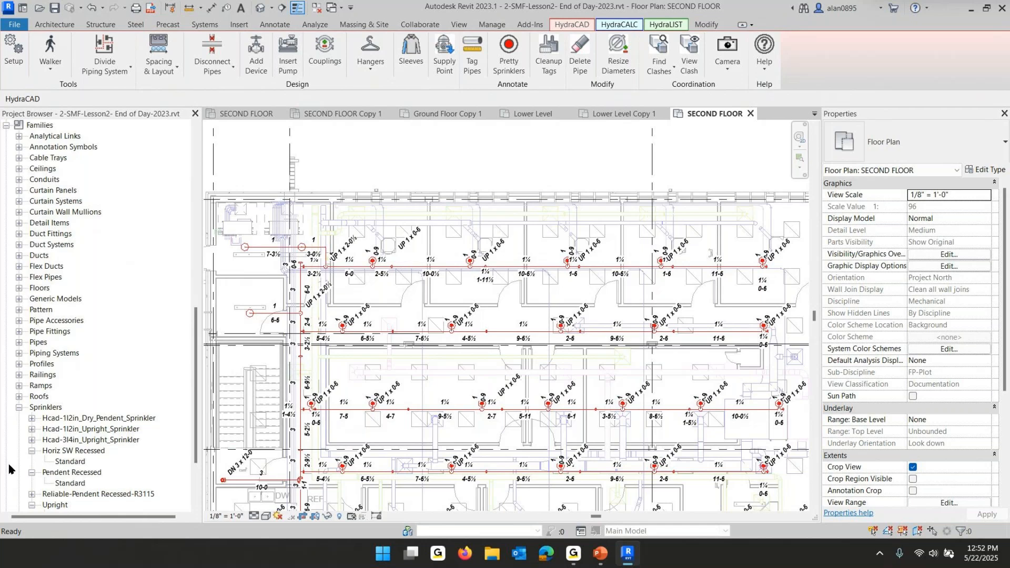
click(19, 150)
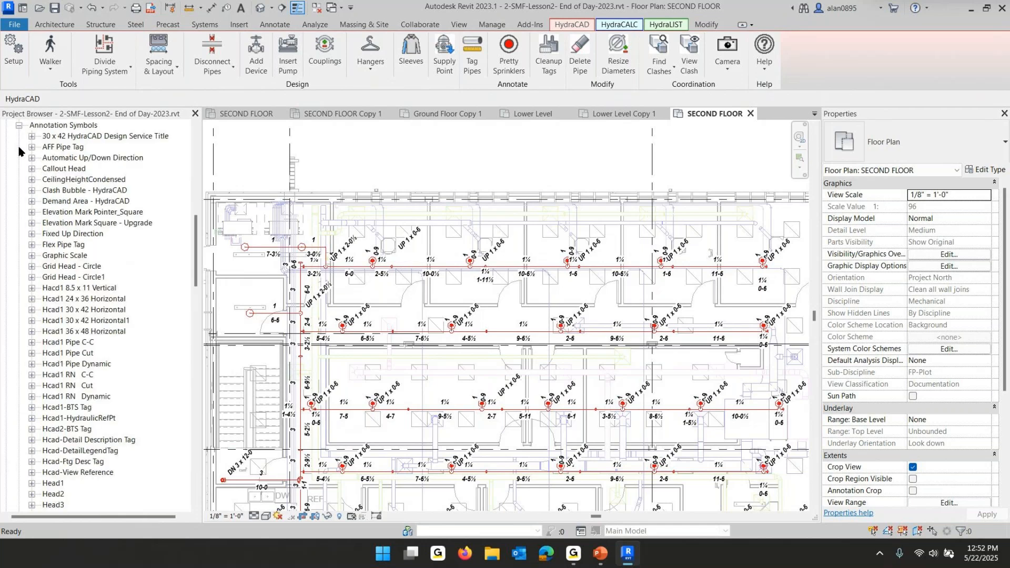
click(32, 147)
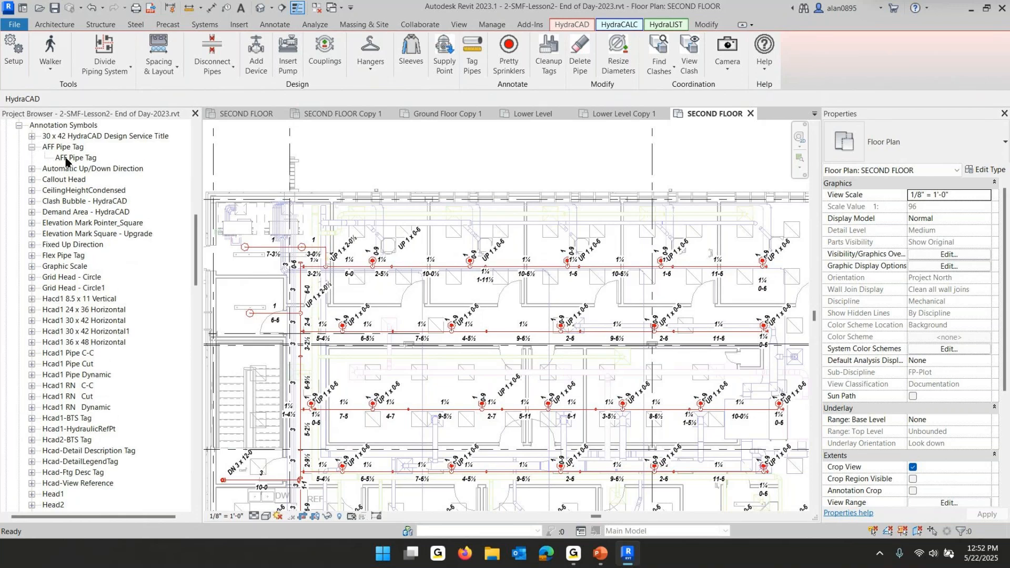
double_click(67, 158)
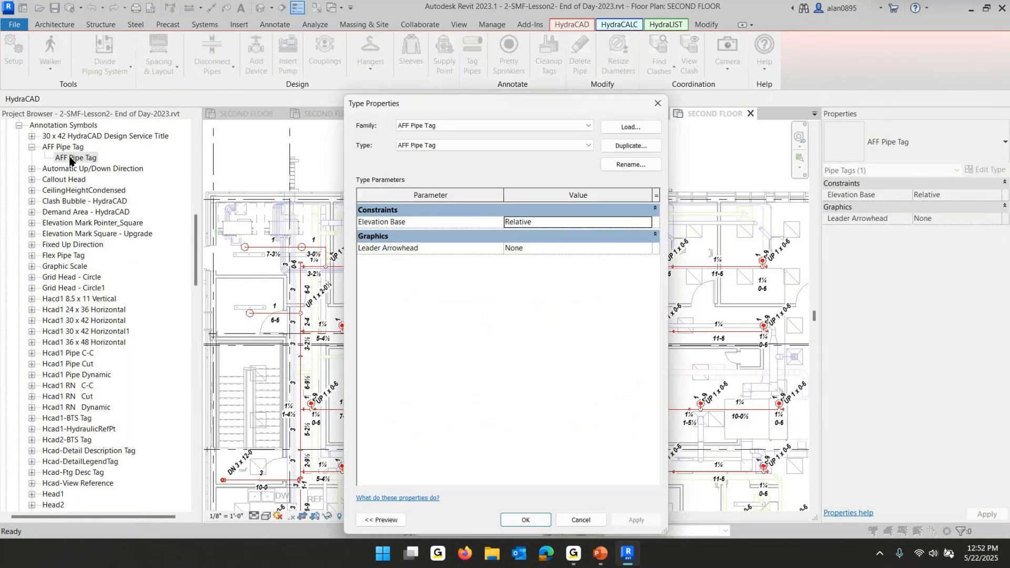
click(658, 103)
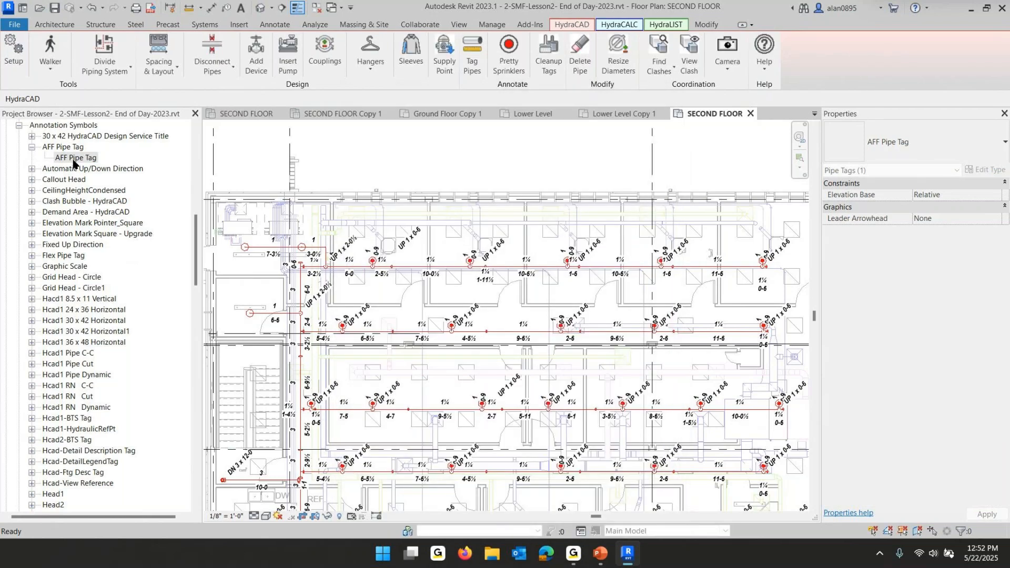
Place AFF Pipe Tags with leaders on several branch pipes in the second floor plan
drag(229, 172, 538, 252)
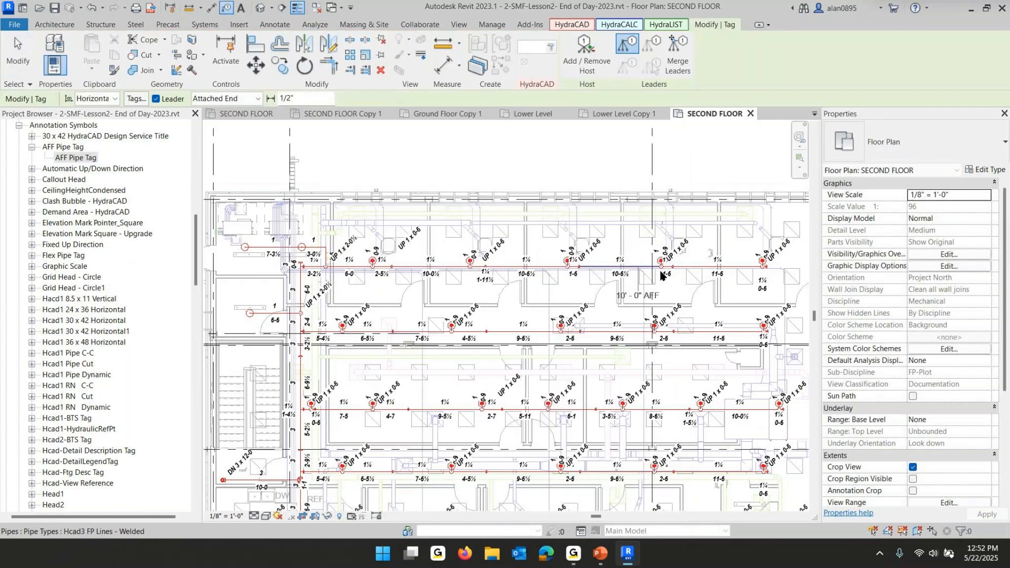
click(734, 265)
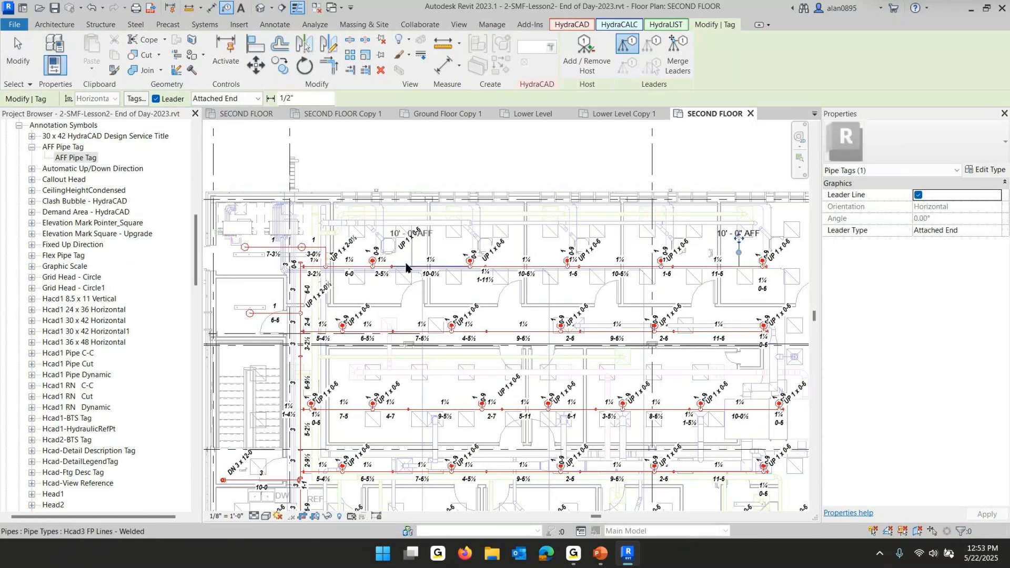
click(439, 268)
click(257, 248)
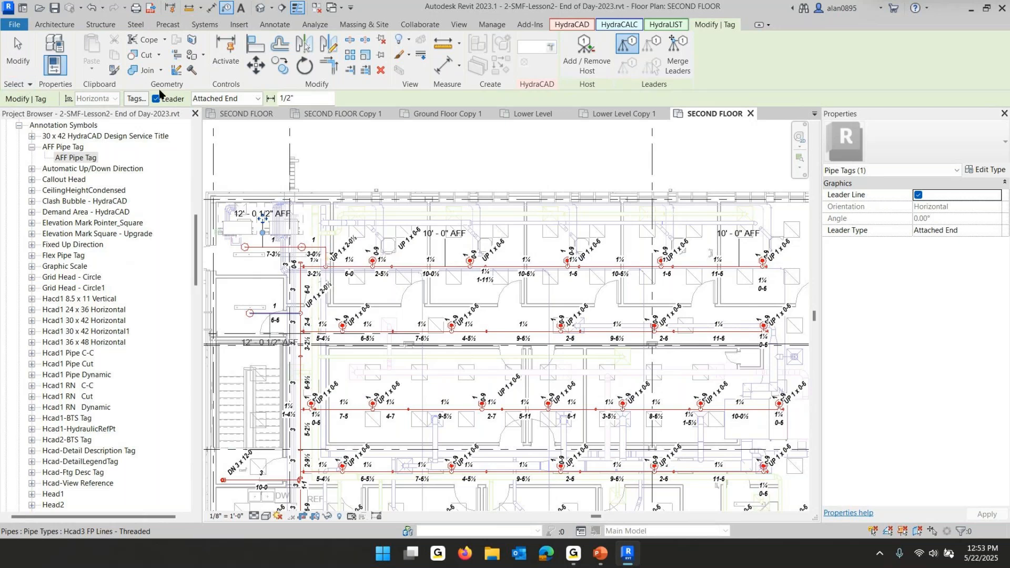
Set the tag leader length to 1/4"
drag(299, 99, 259, 99)
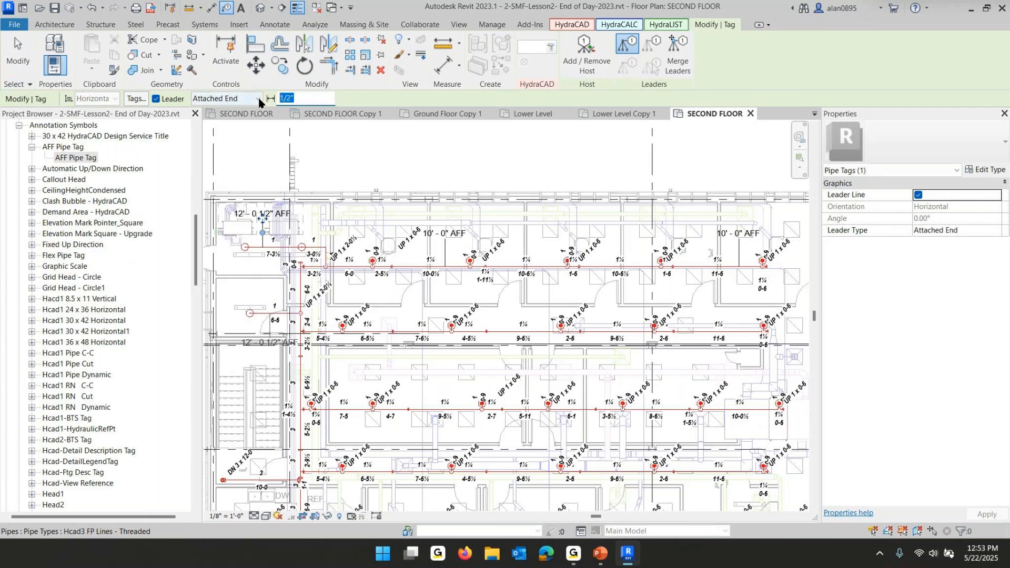
text(1/4)
key(Return)
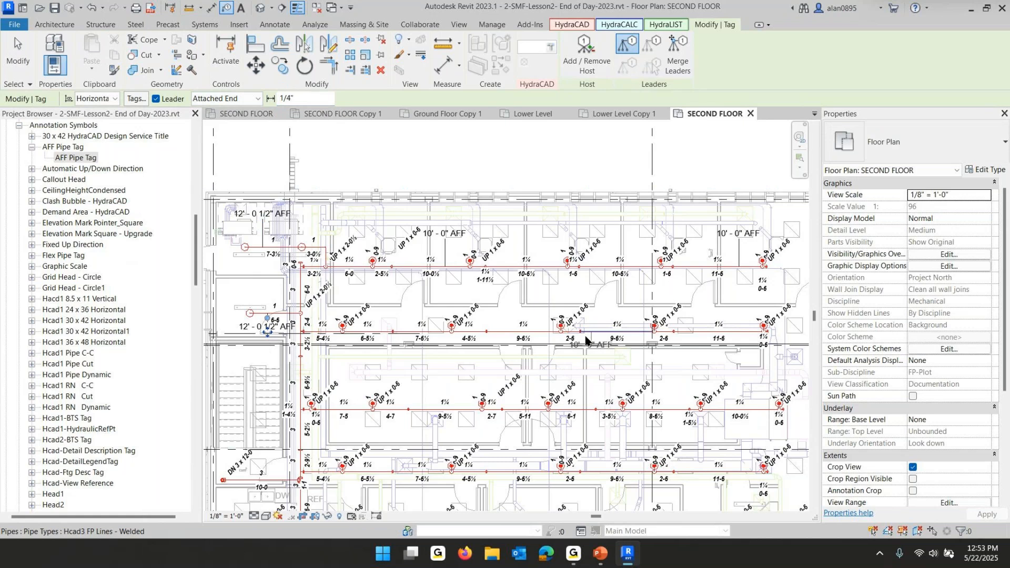
Place additional AFF Pipe Tags on branch pipes in the middle rows of the plan
click(605, 338)
scroll(604, 337, up, 5)
middle_drag(702, 329, 635, 104)
click(752, 390)
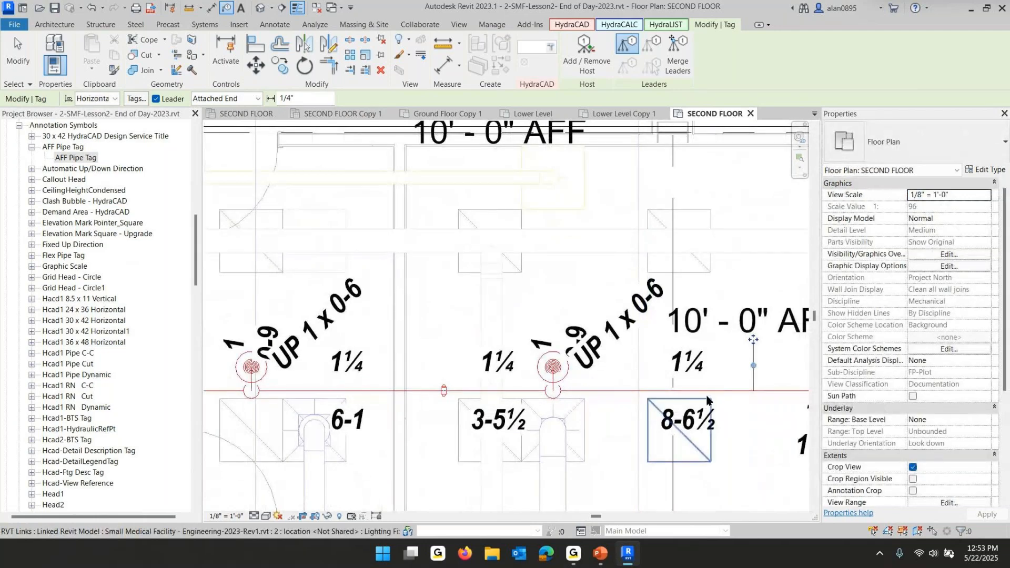
scroll(708, 401, down, 3)
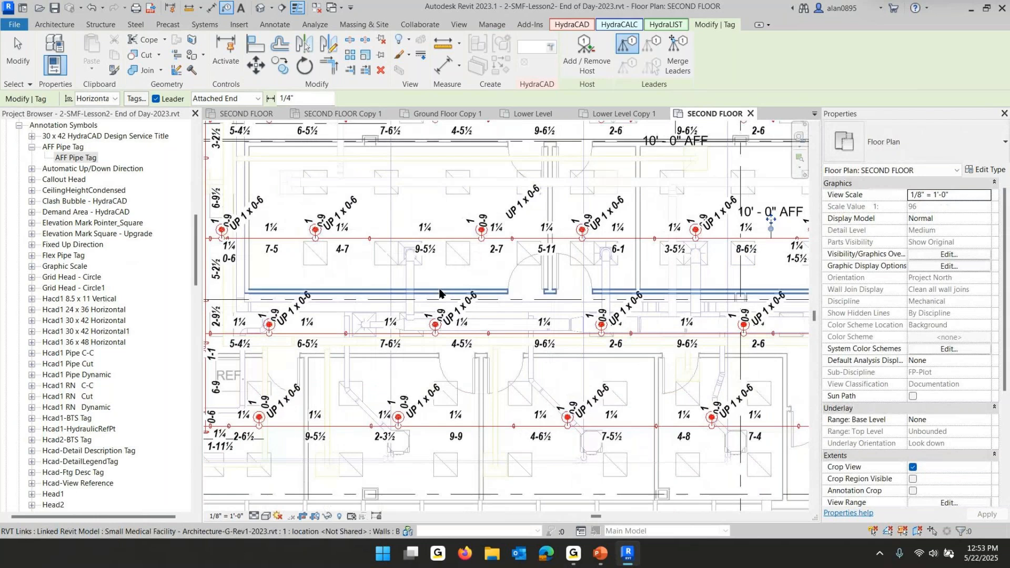
key(Escape)
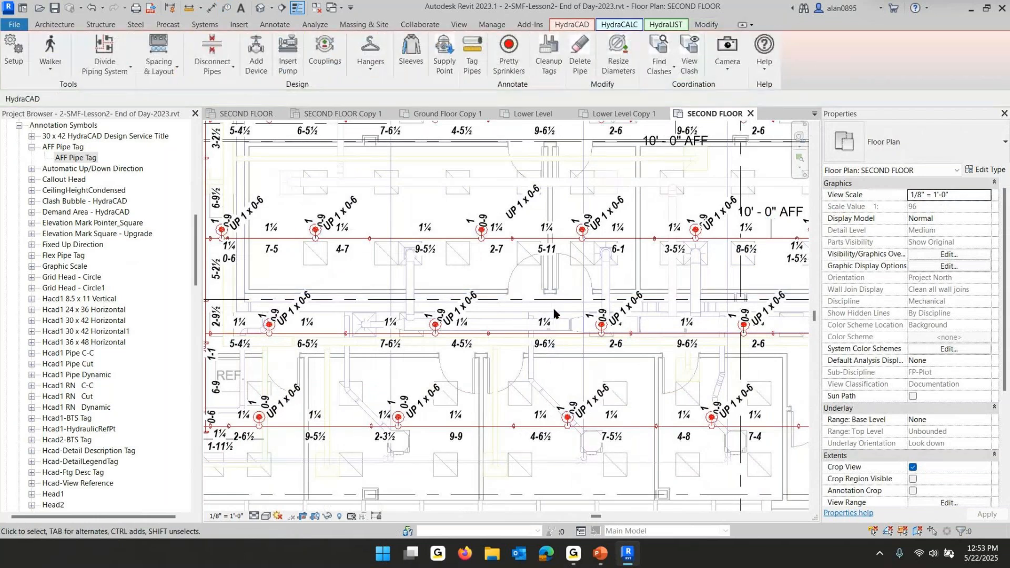
Place an aligned dimension string from grid 2-1 across the branch pipes, positioned east of the building
scroll(554, 314, down, 1)
scroll(634, 296, down, 1)
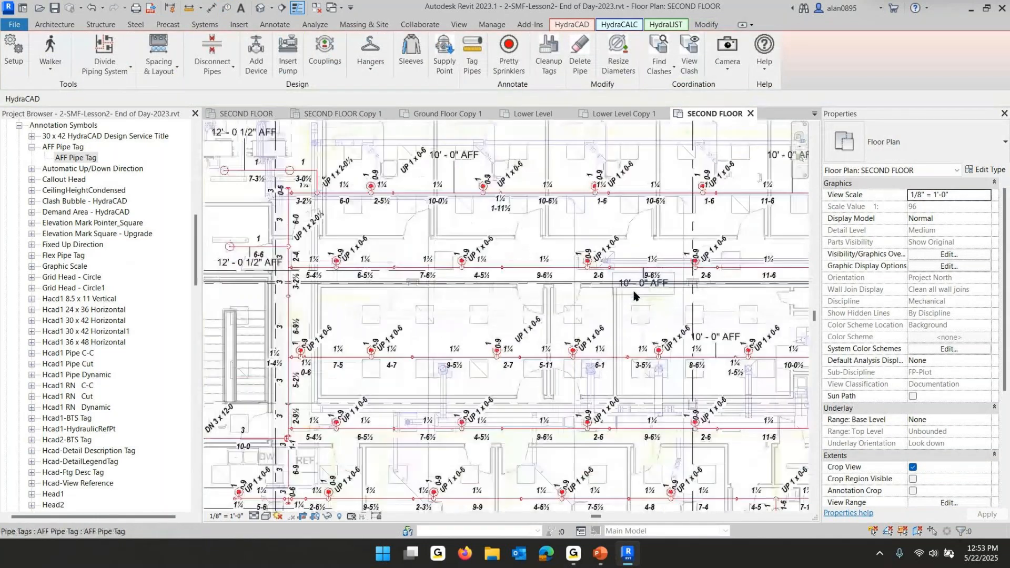
scroll(634, 296, down, 2)
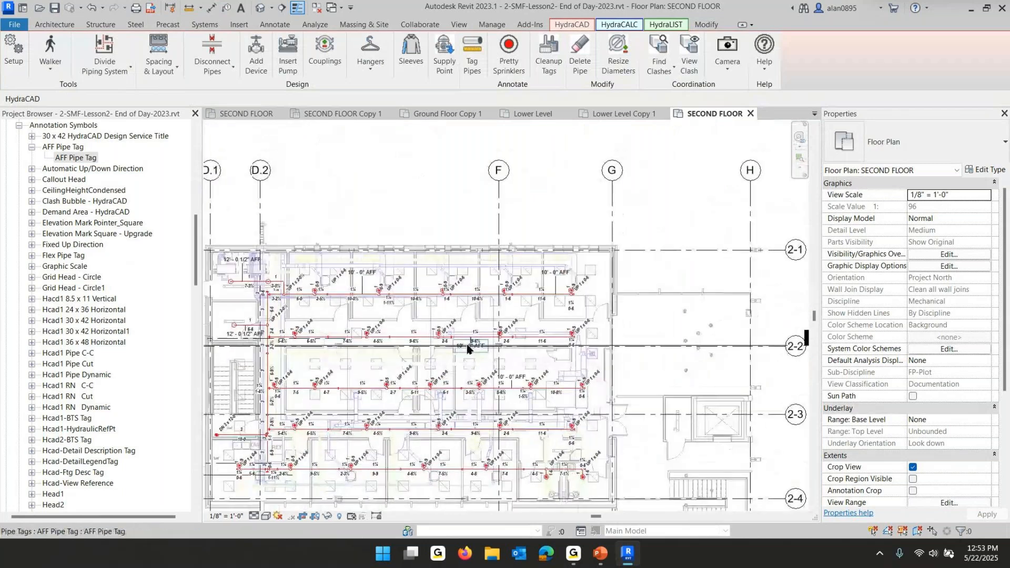
key(d)
key(i)
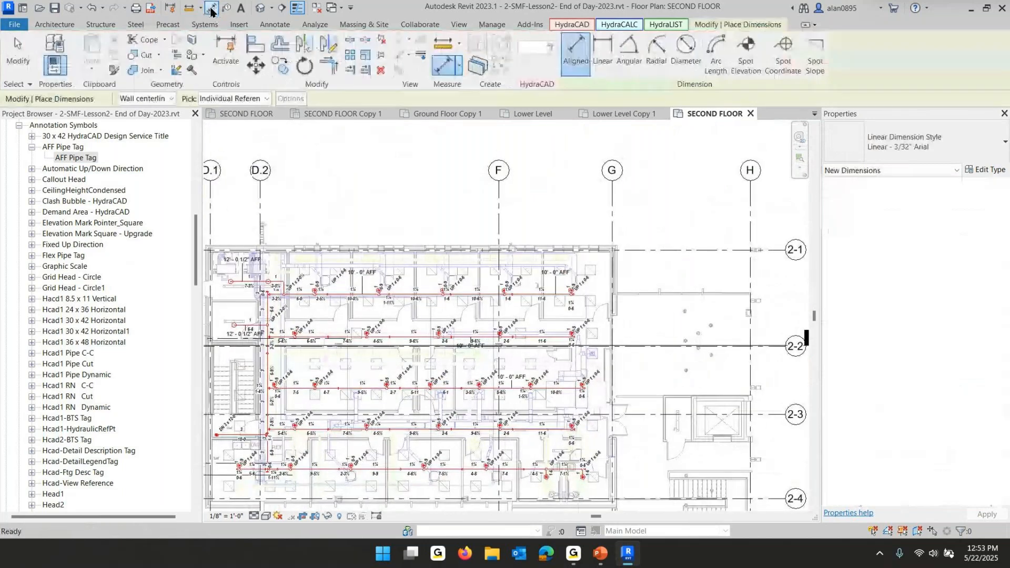
click(644, 254)
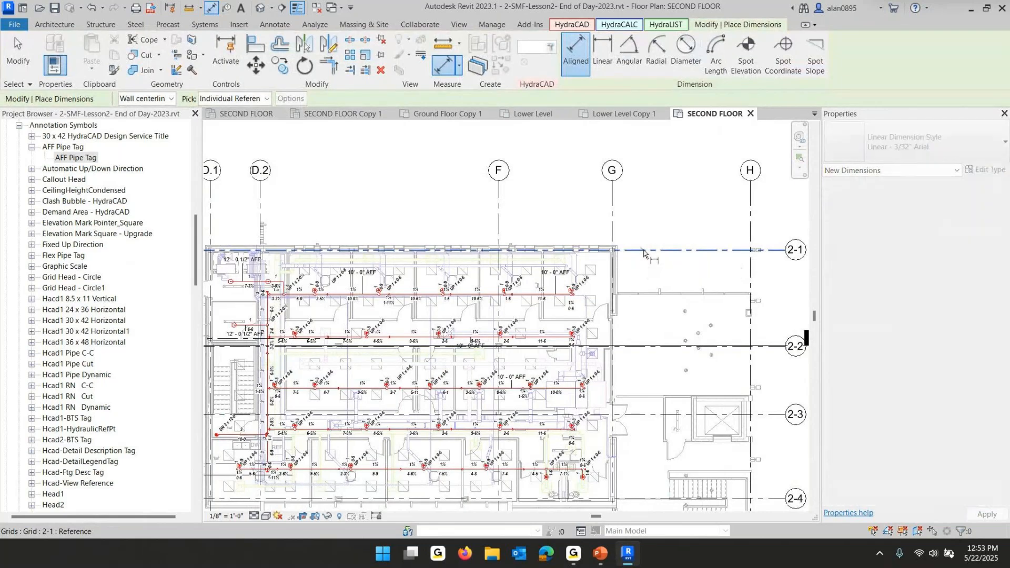
click(557, 345)
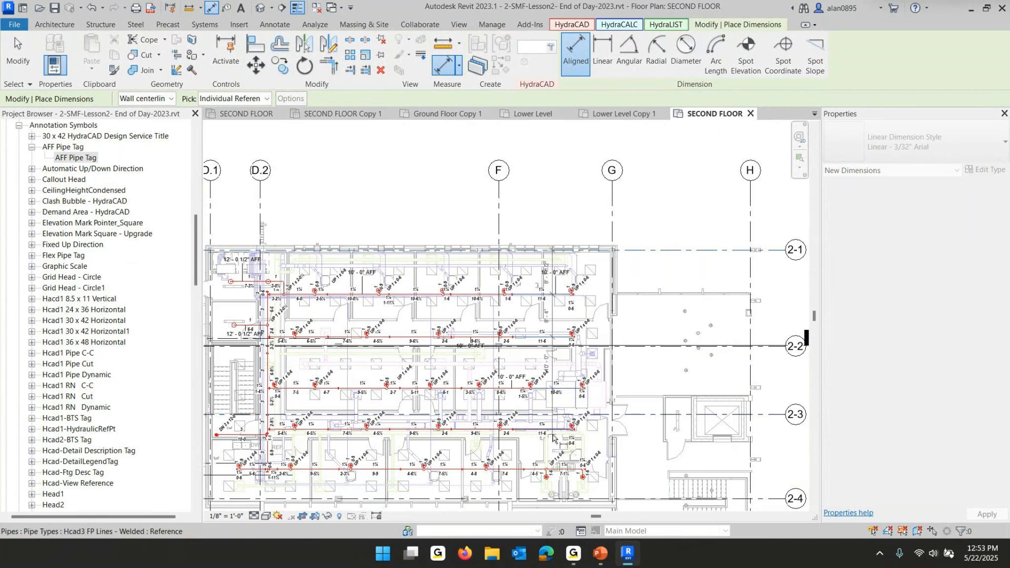
click(571, 469)
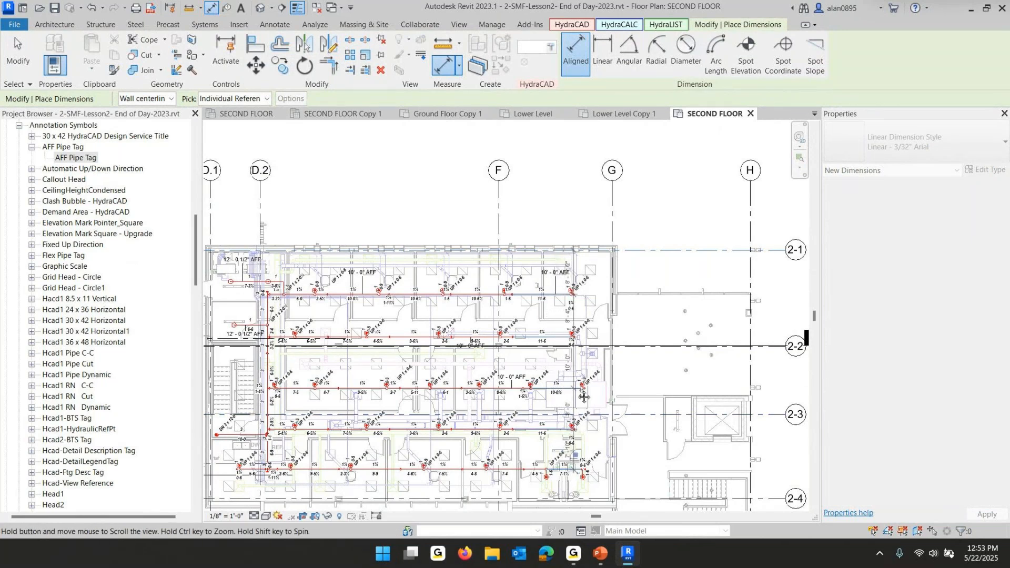
middle_drag(572, 468, 572, 373)
click(633, 403)
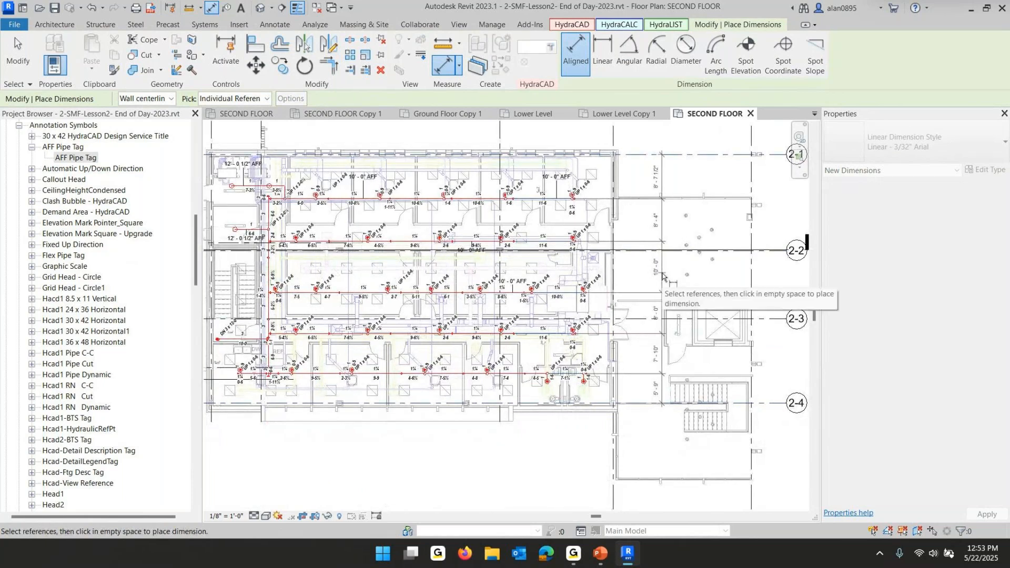
click(662, 276)
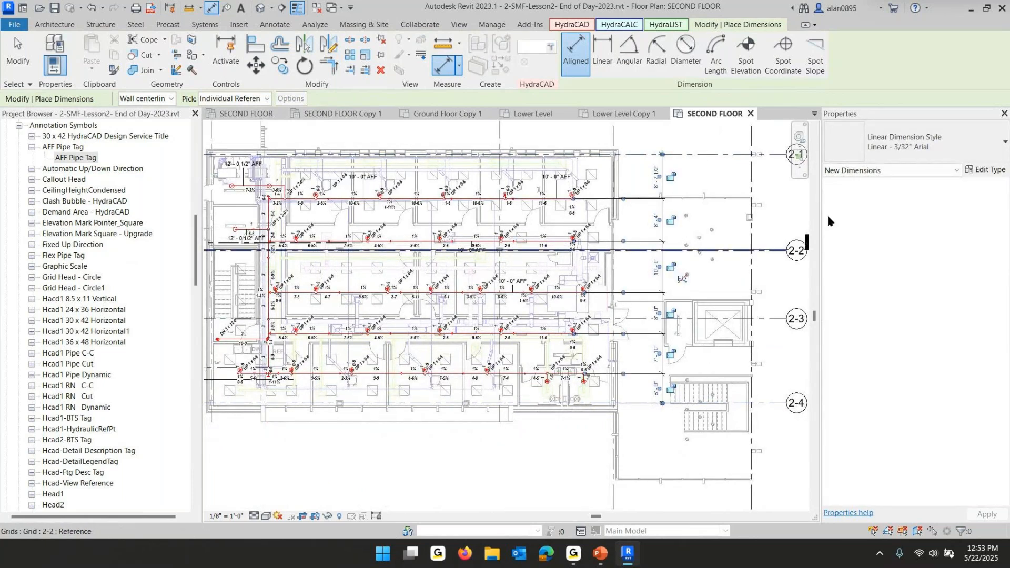
key(Escape)
key(Escape)
Select all instances of the pendent recessed sprinkler in the project and change their type to Reliable-Pendent Recessed-R3115 165-BB
scroll(521, 209, up, 1)
scroll(521, 210, up, 5)
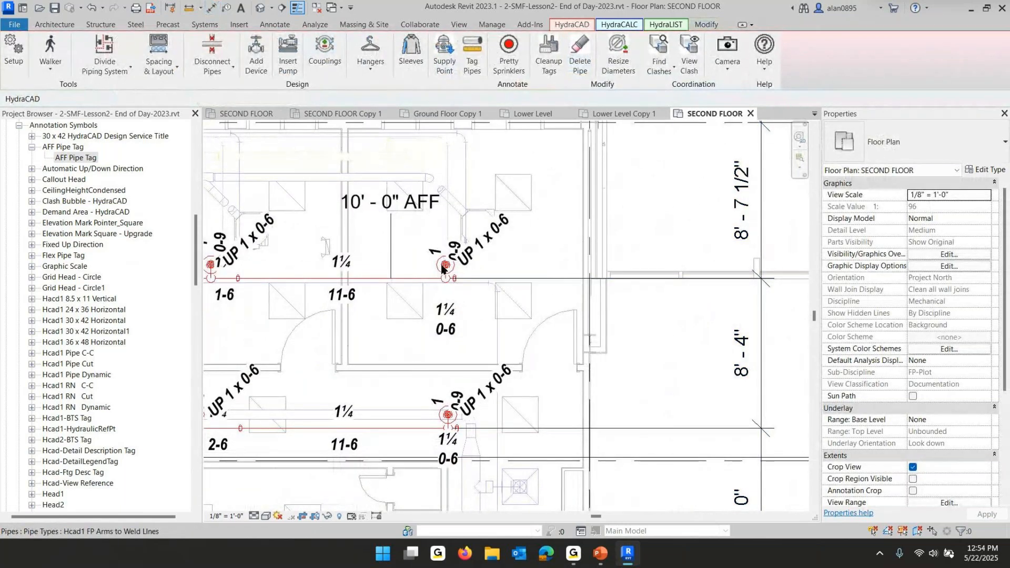
scroll(431, 271, up, 3)
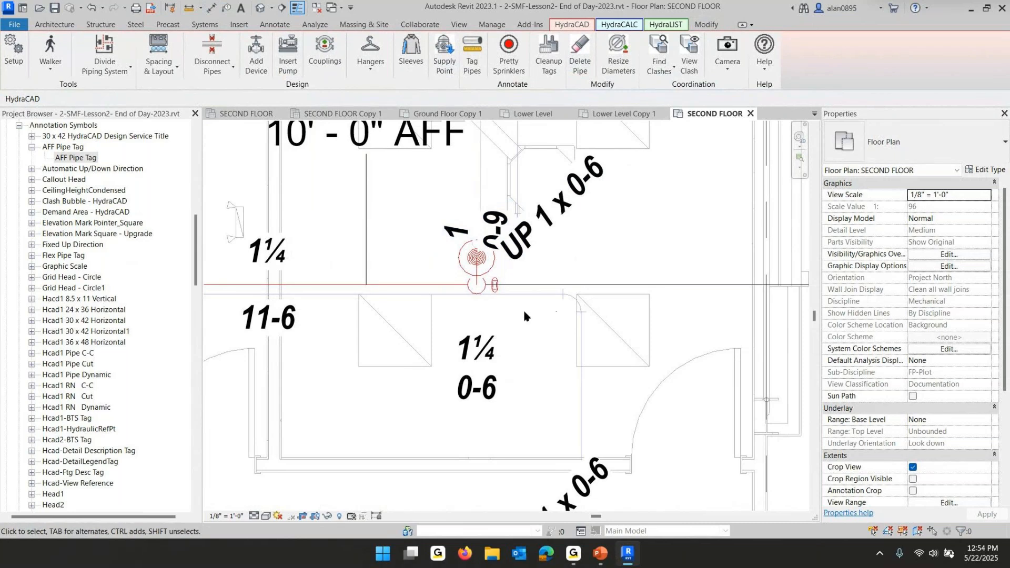
click(461, 274)
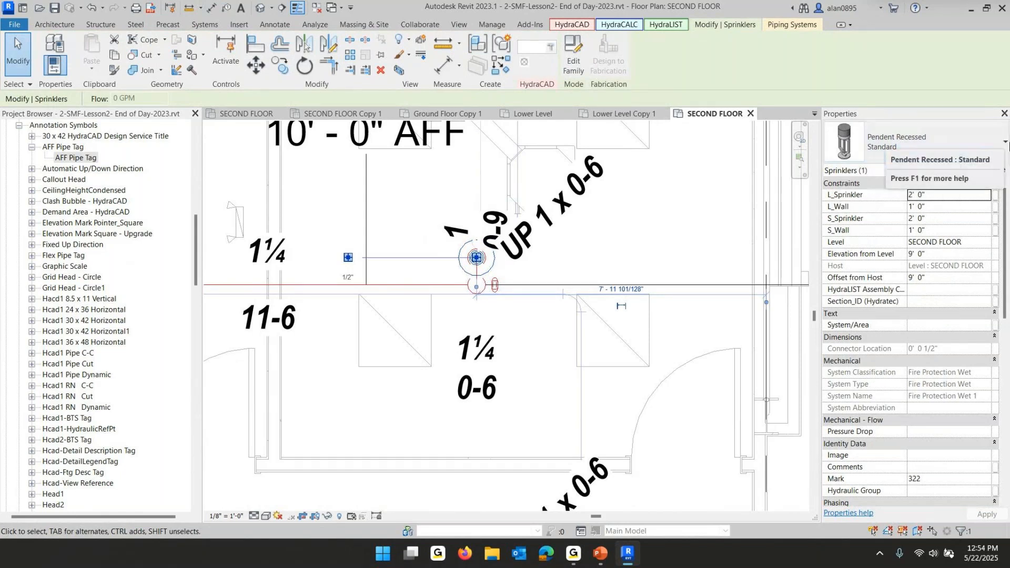
right_click(462, 256)
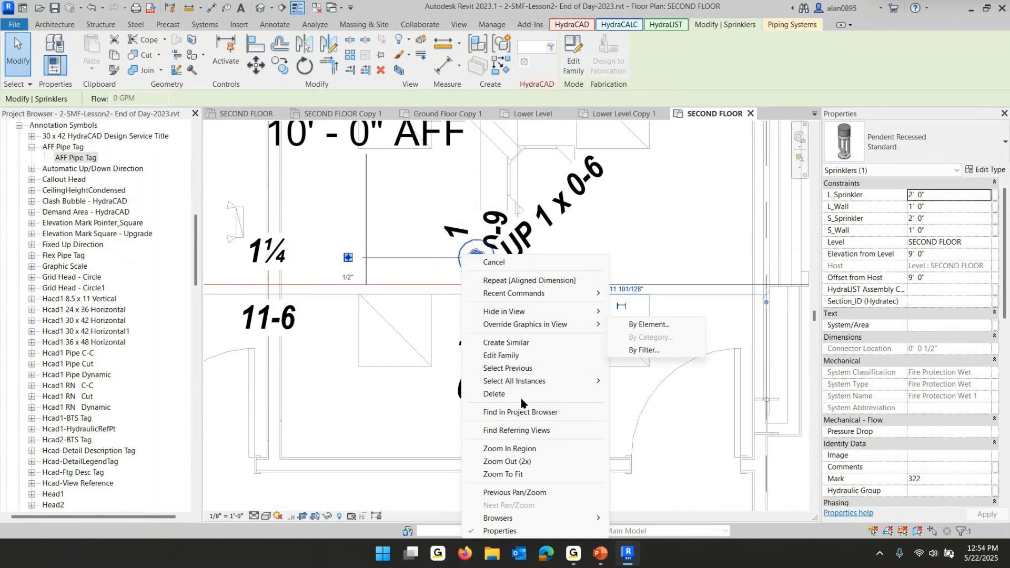
mouse_move(507, 322)
mouse_move(550, 382)
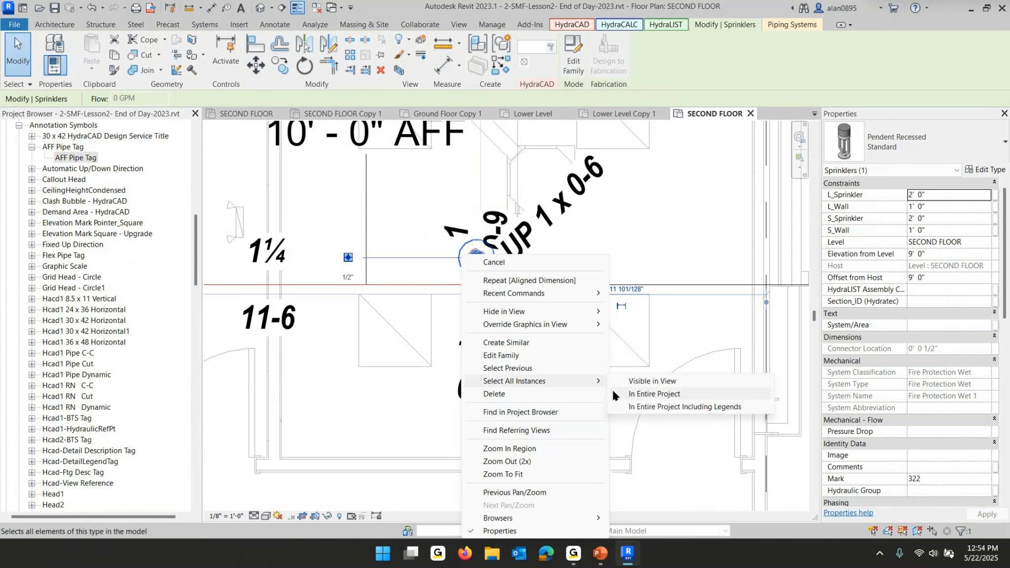
click(639, 396)
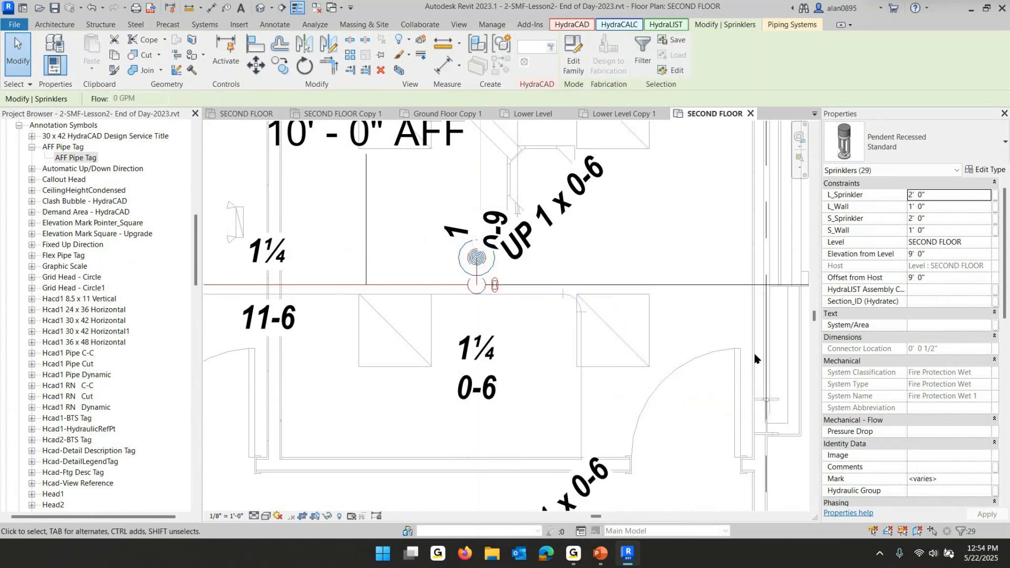
click(962, 147)
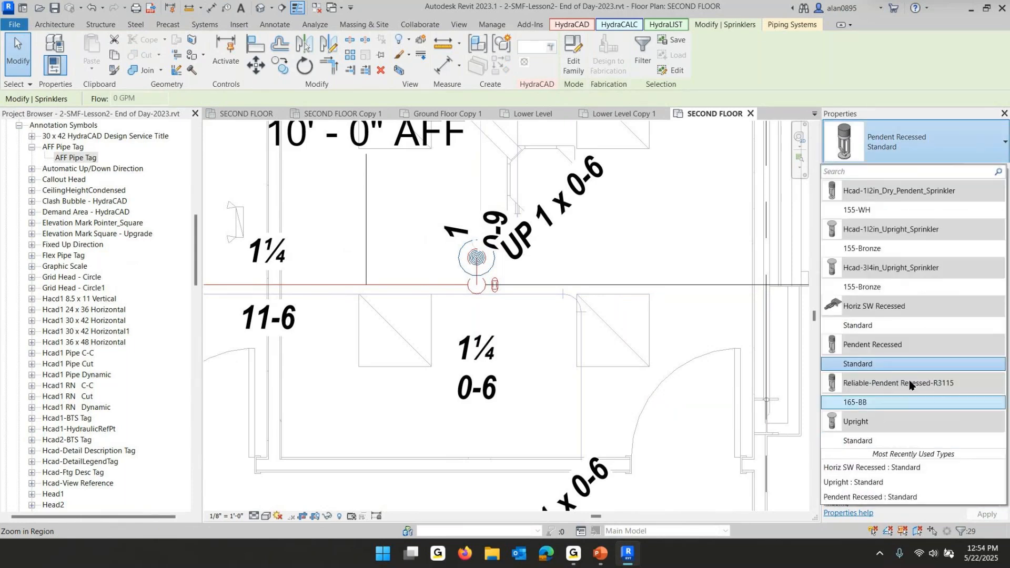
click(855, 403)
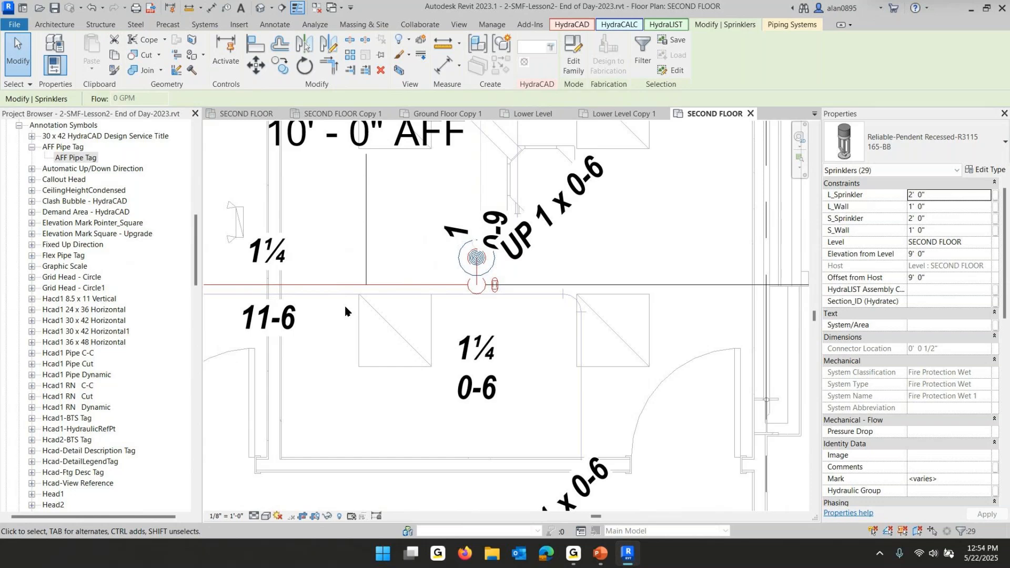
key(Escape)
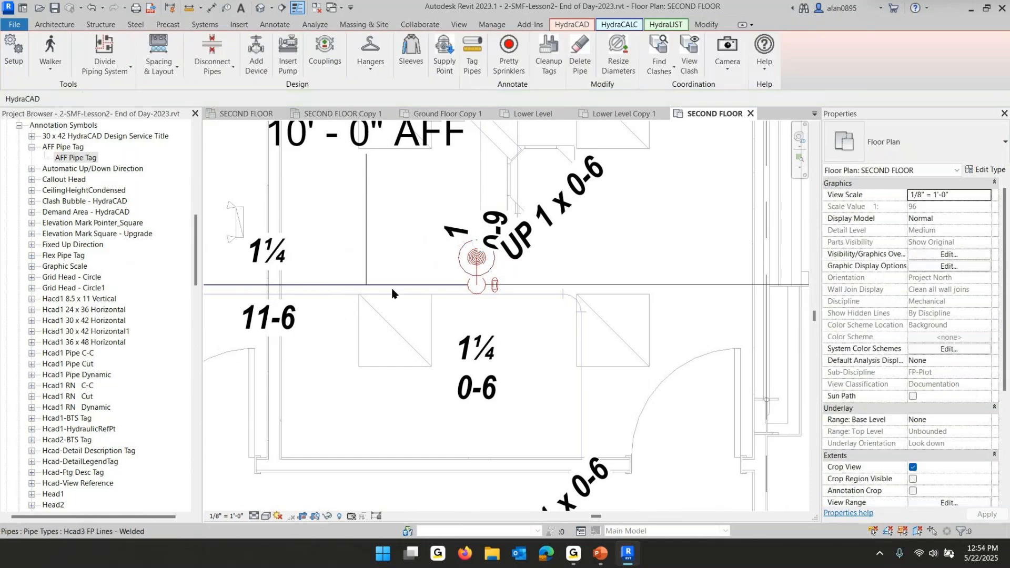
Enable ShowAlignmentGuide in the Reliable-Pendent Recessed-R3115 165-BB sprinkler type properties
click(460, 267)
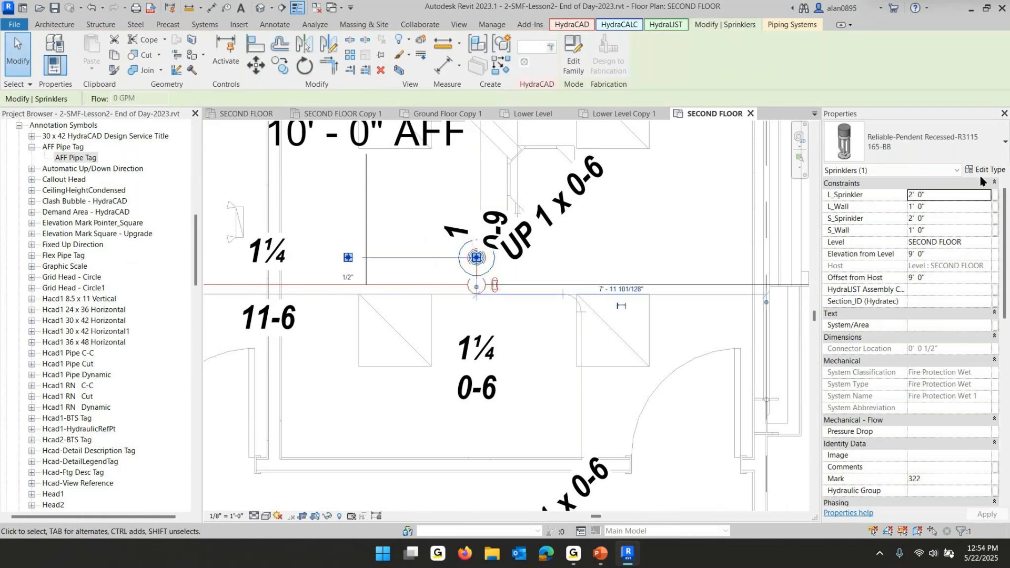
click(987, 172)
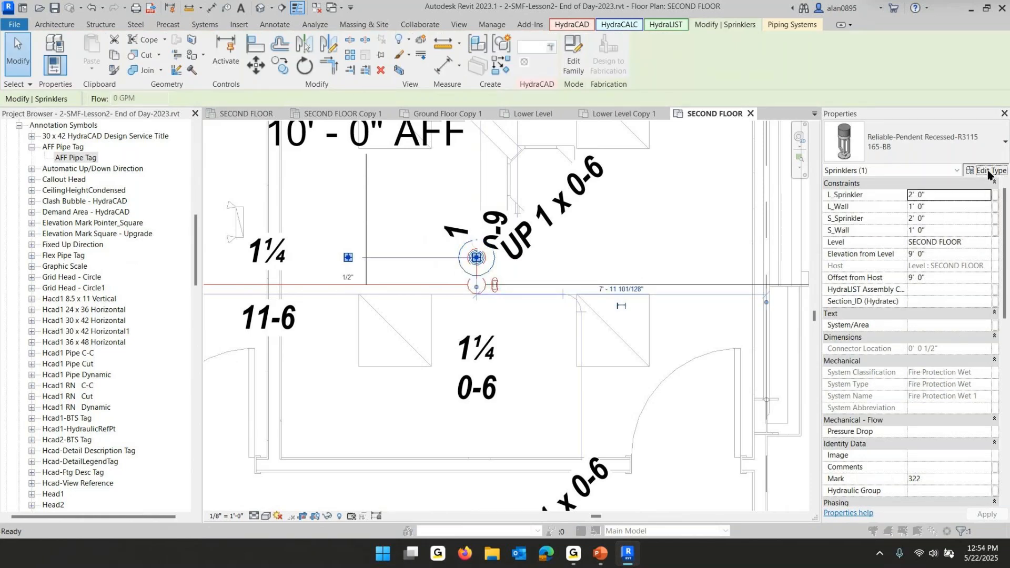
scroll(577, 334, down, 10)
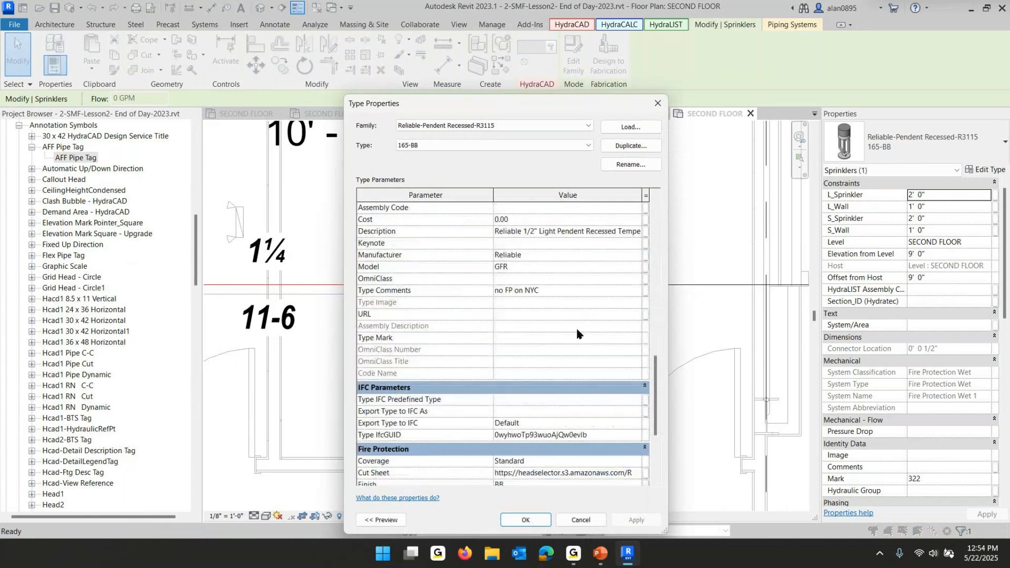
scroll(579, 337, down, 4)
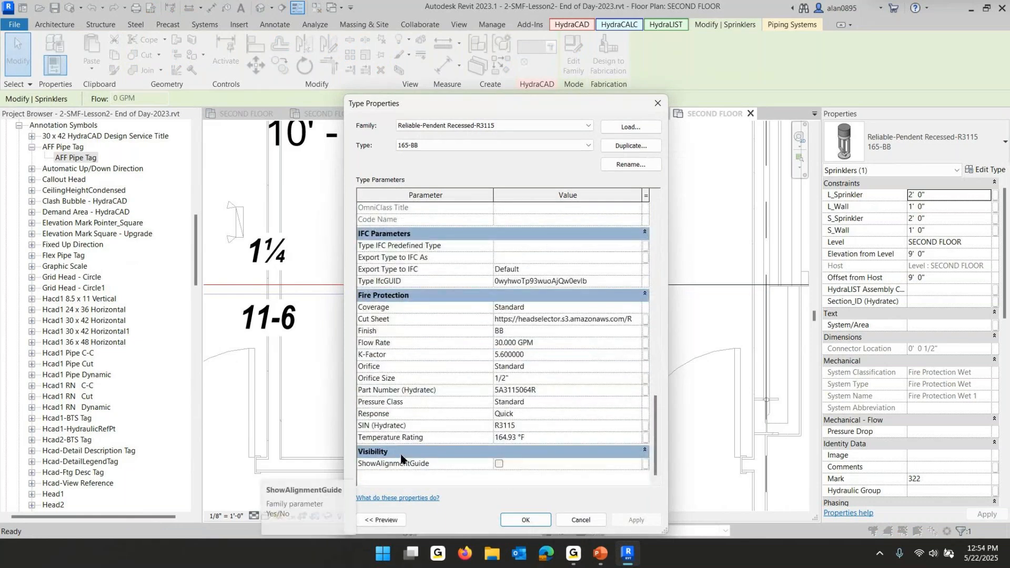
click(499, 464)
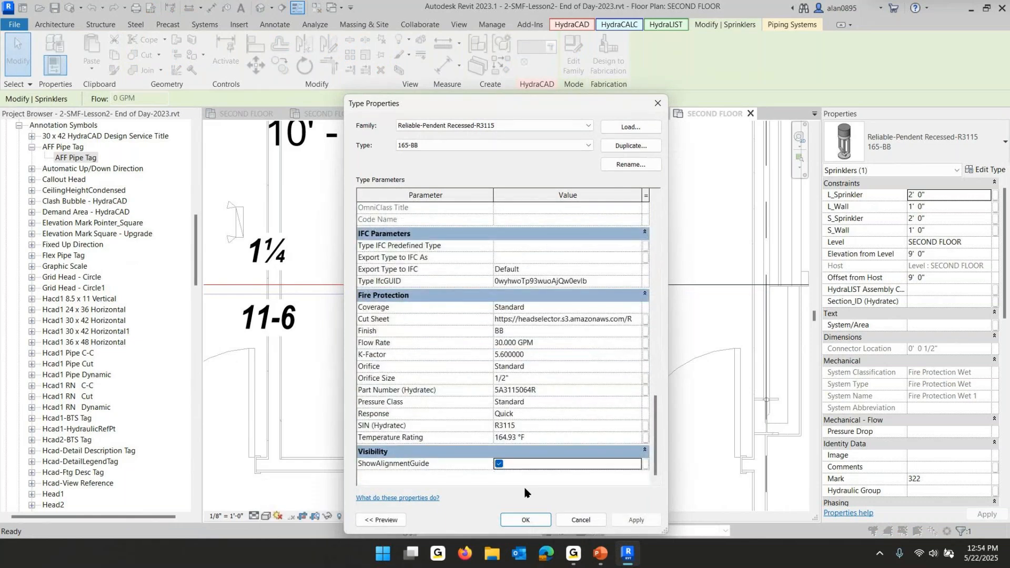
click(526, 519)
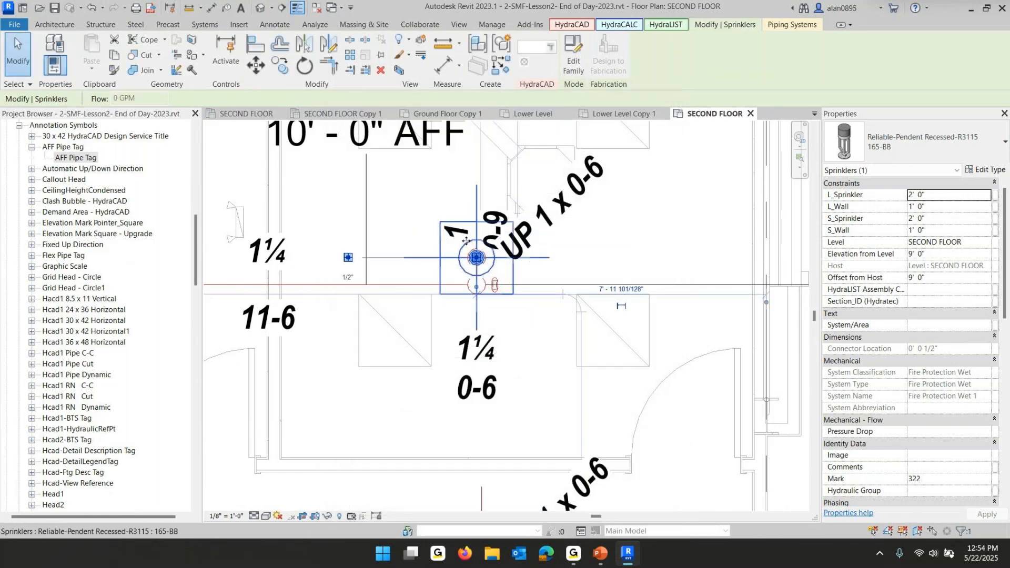
key(Escape)
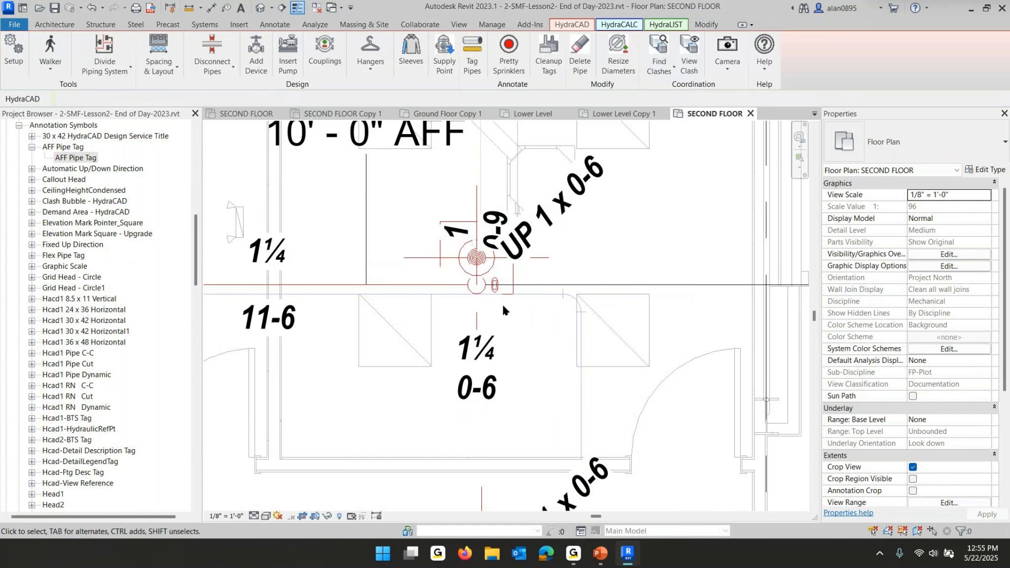
Place an aligned dimension string from grid 2-2 through the sprinkler alignment guides down to grid 2-4
scroll(496, 307, down, 6)
middle_drag(423, 311, 431, 310)
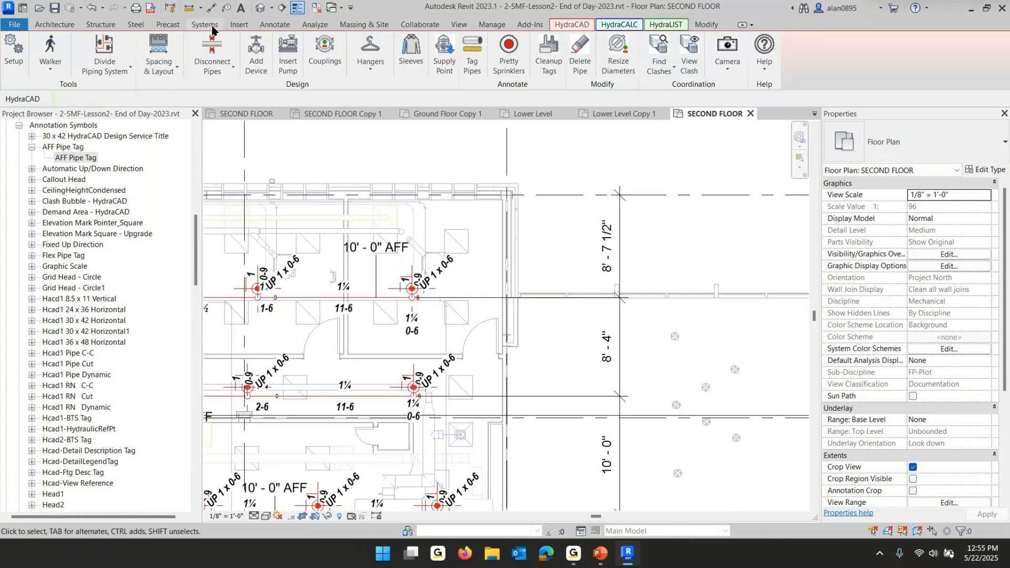
click(211, 7)
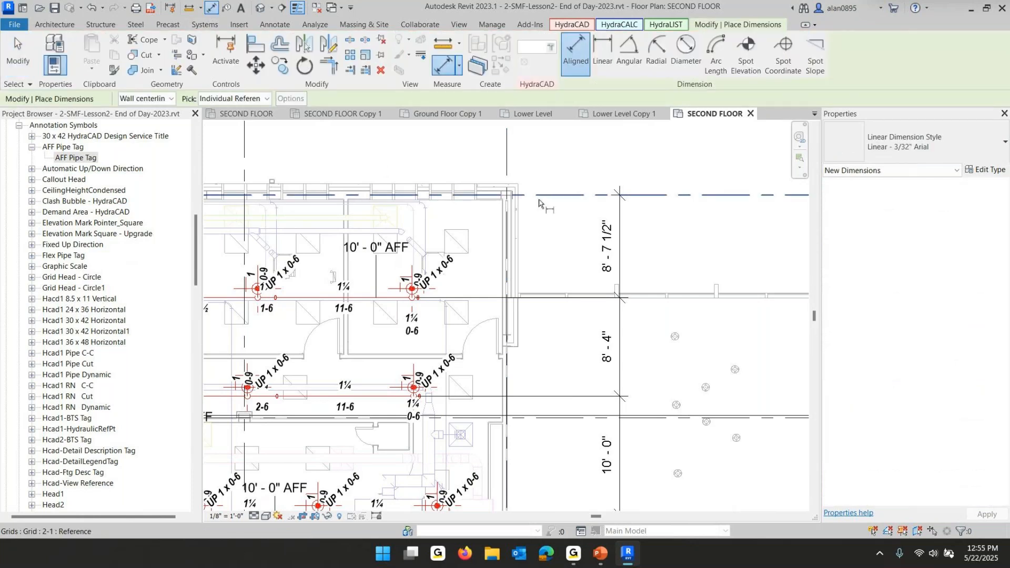
click(544, 196)
click(394, 290)
click(392, 388)
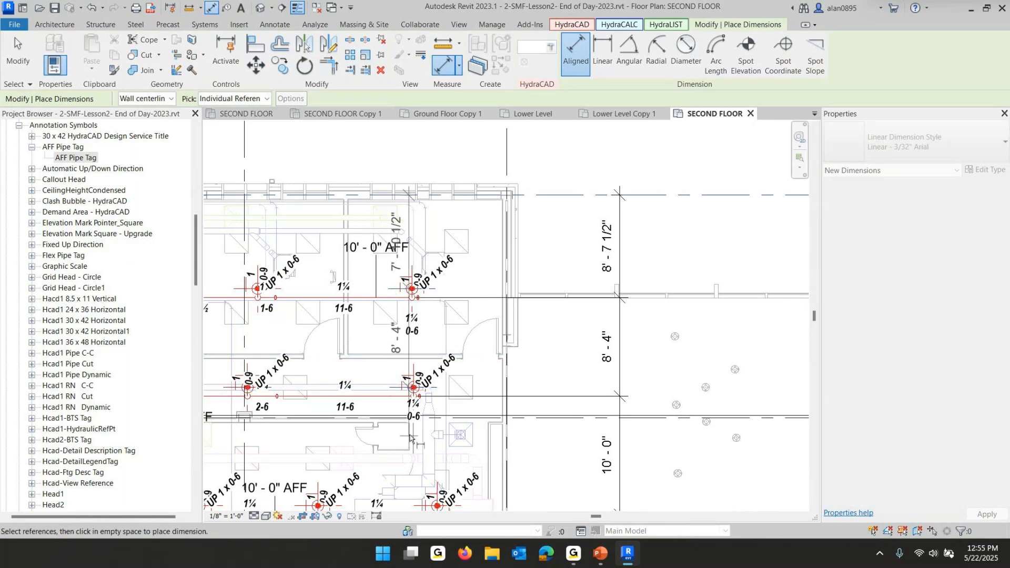
middle_drag(410, 437, 409, 264)
click(417, 334)
click(418, 447)
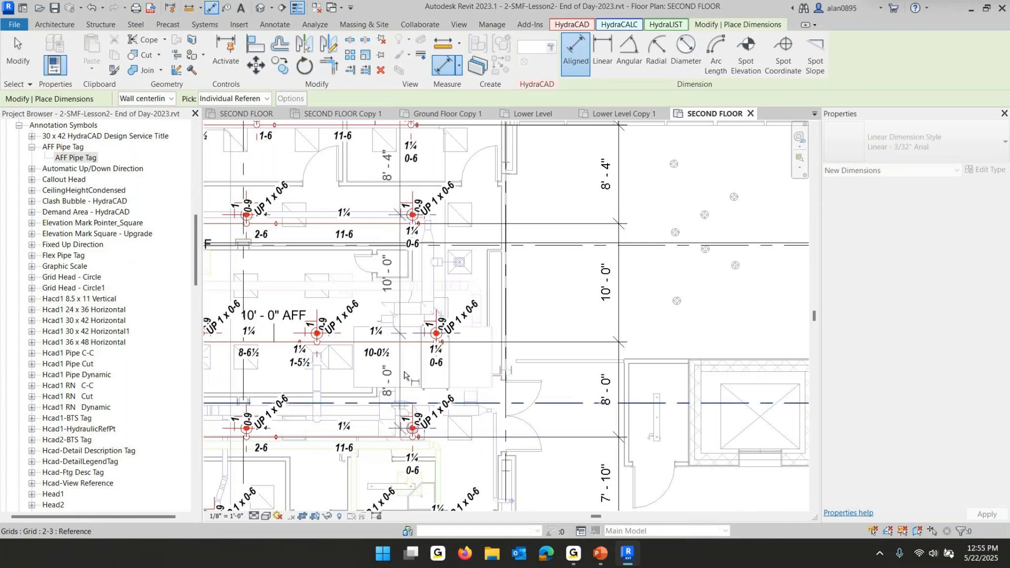
middle_drag(404, 375, 393, 167)
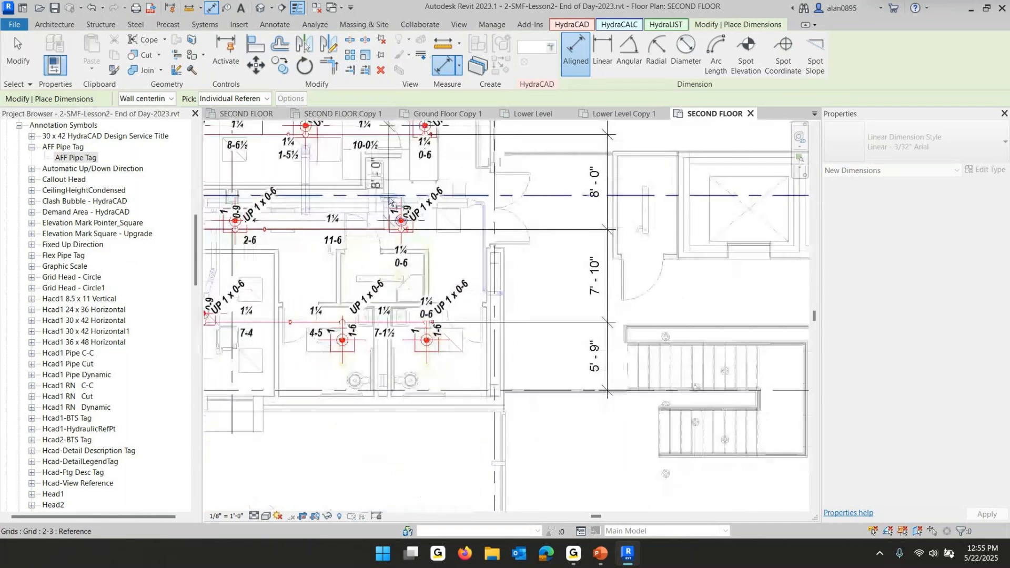
click(452, 342)
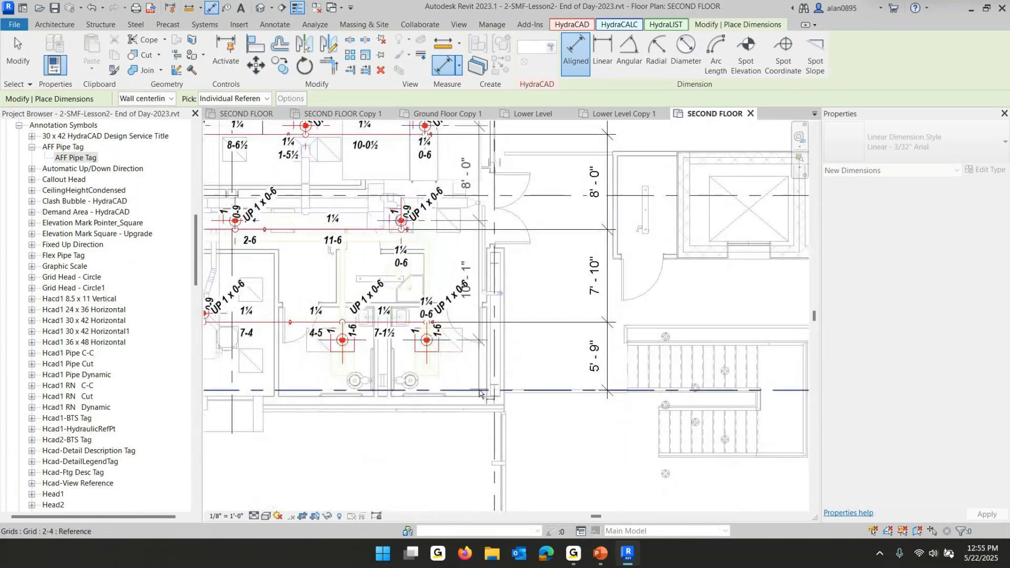
click(541, 393)
click(554, 299)
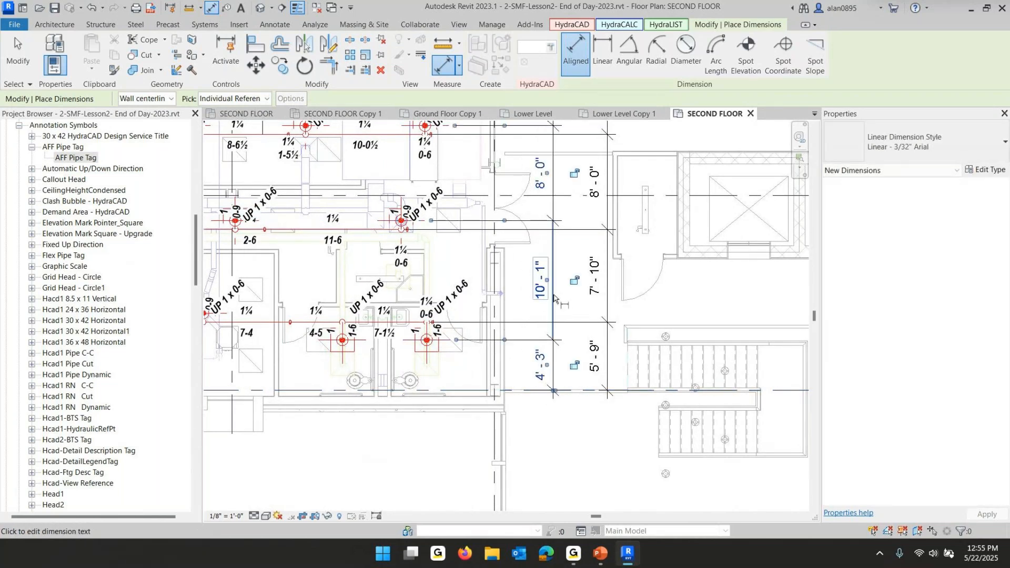
key(Escape)
key(Escape)
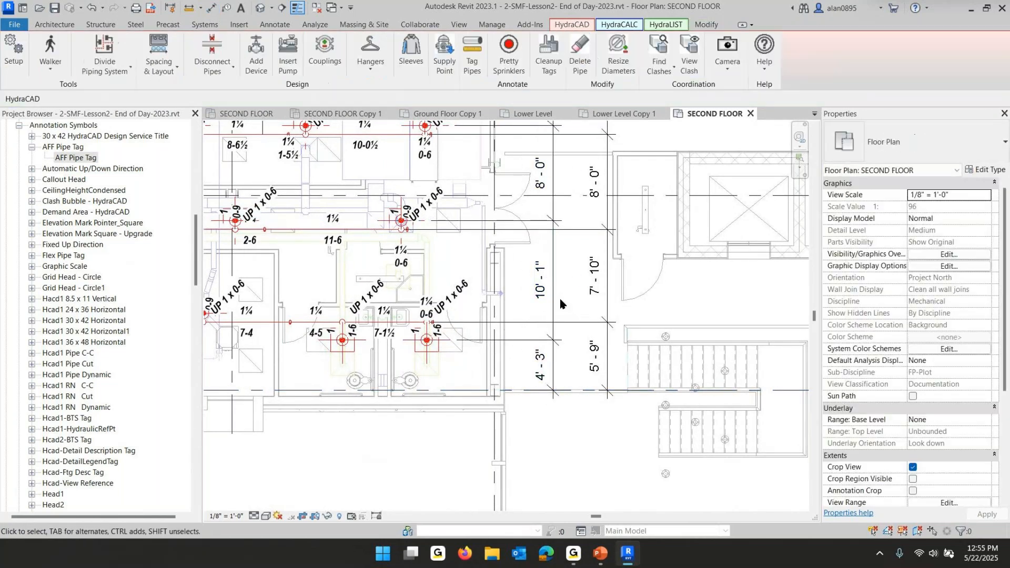
Turn off ShowAlignmentGuide in the sprinkler's type properties
scroll(447, 279, down, 1)
scroll(396, 252, up, 3)
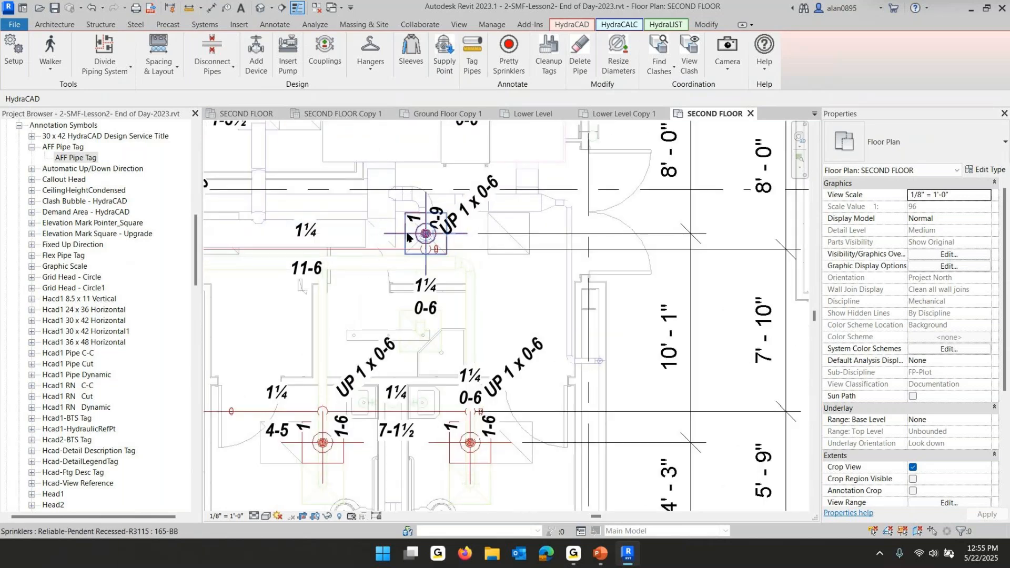
click(417, 234)
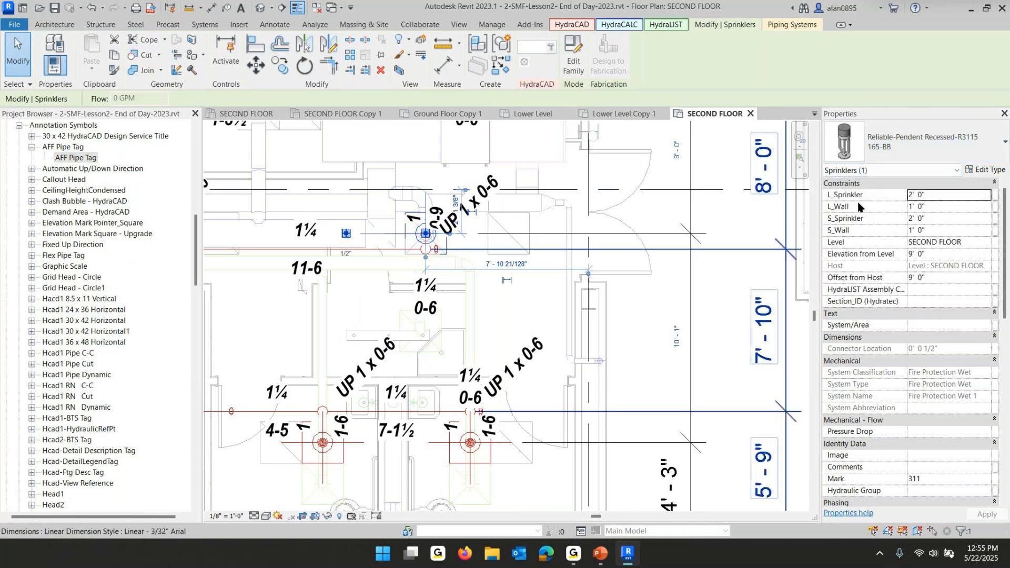
scroll(912, 265, down, 8)
scroll(913, 268, down, 5)
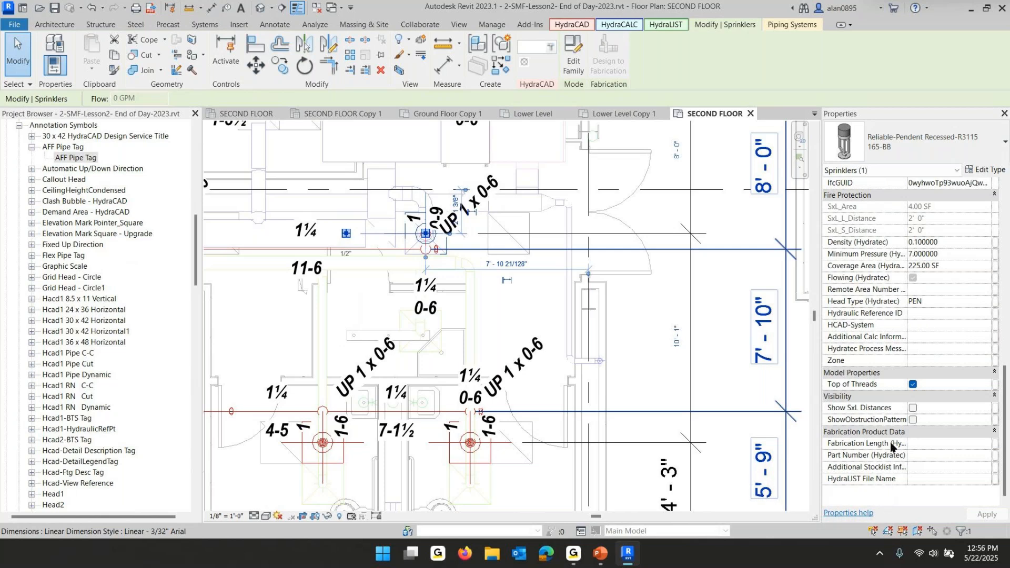
scroll(913, 352, up, 15)
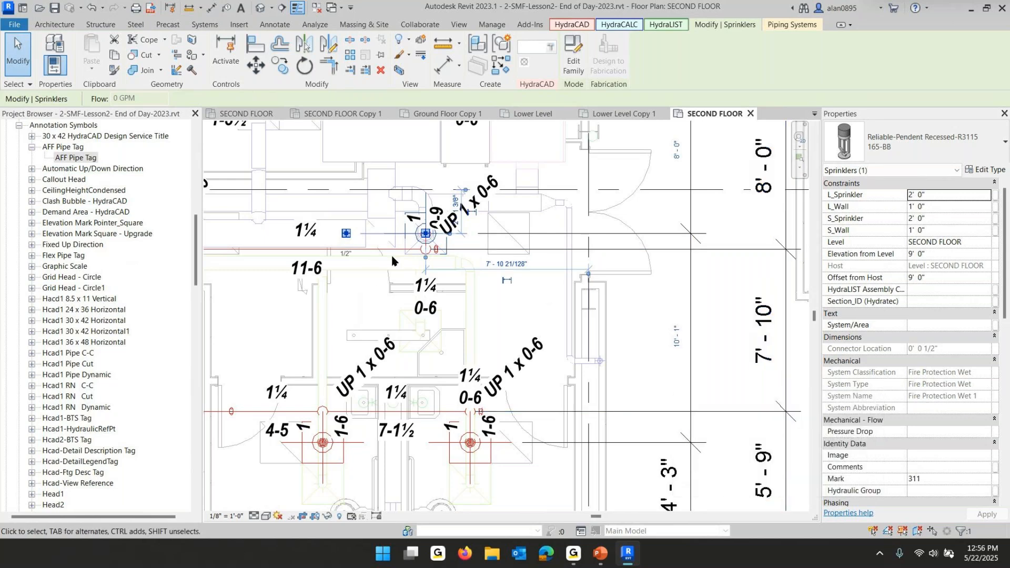
click(990, 171)
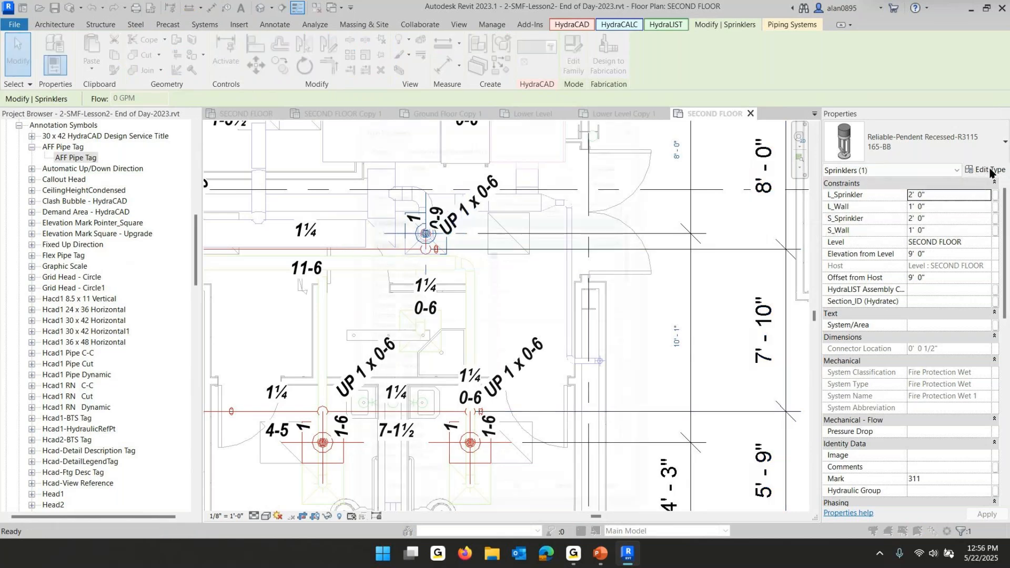
scroll(492, 275, down, 5)
scroll(492, 275, down, 10)
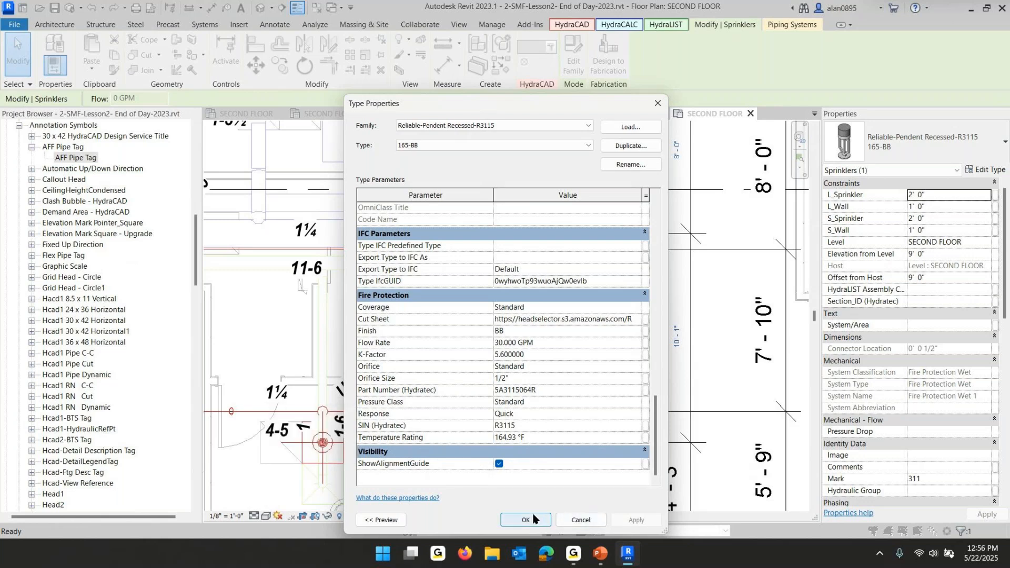
click(500, 465)
click(525, 521)
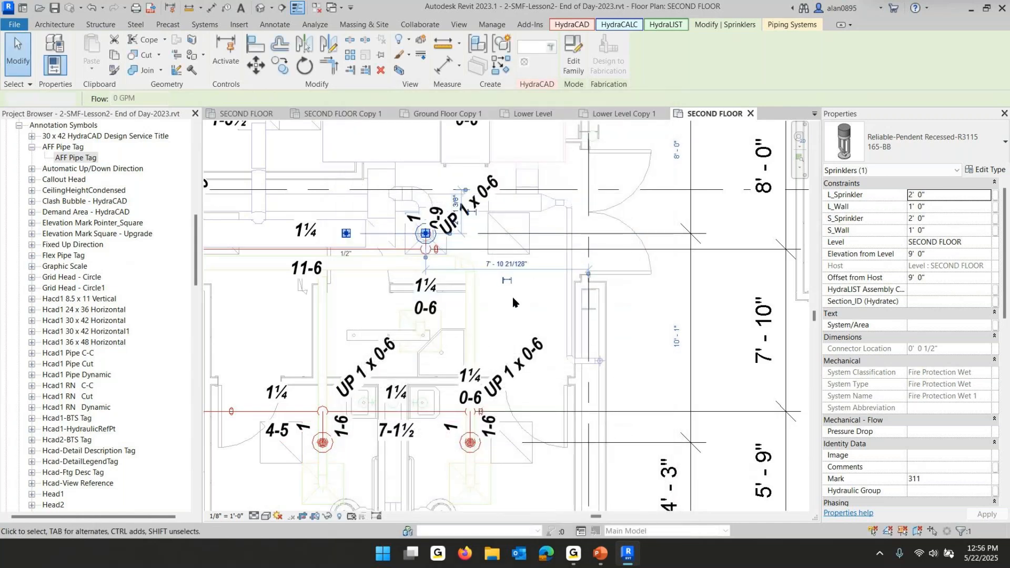
click(517, 325)
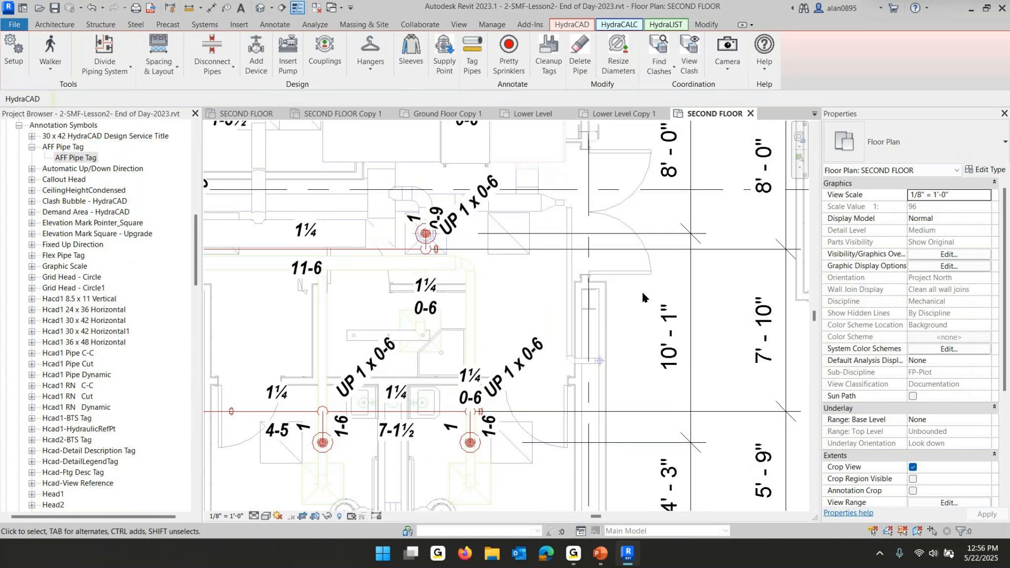
Save the project
scroll(603, 295, down, 2)
middle_drag(584, 226, 571, 378)
middle_drag(555, 195, 557, 365)
middle_drag(559, 246, 542, 367)
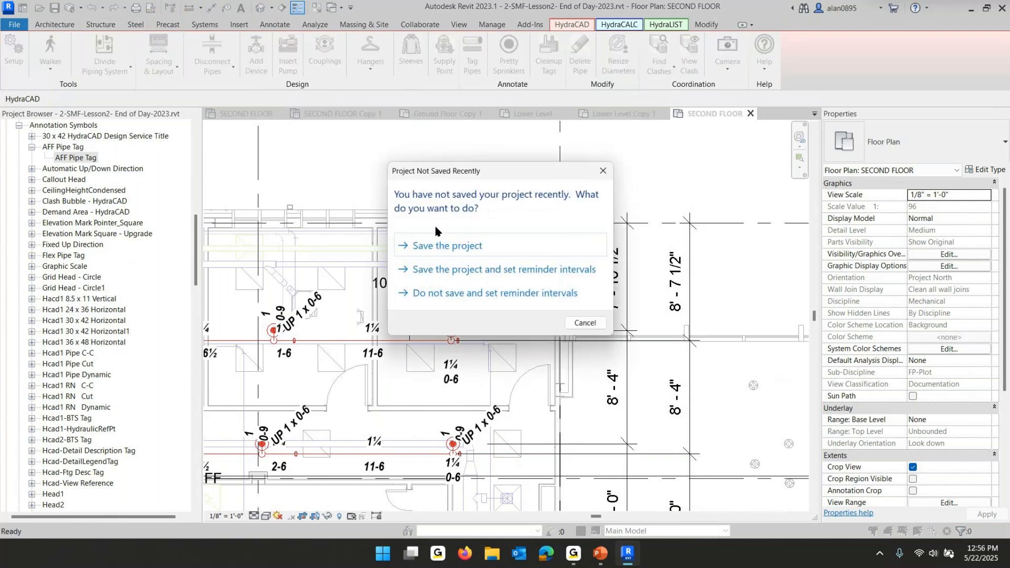
click(438, 245)
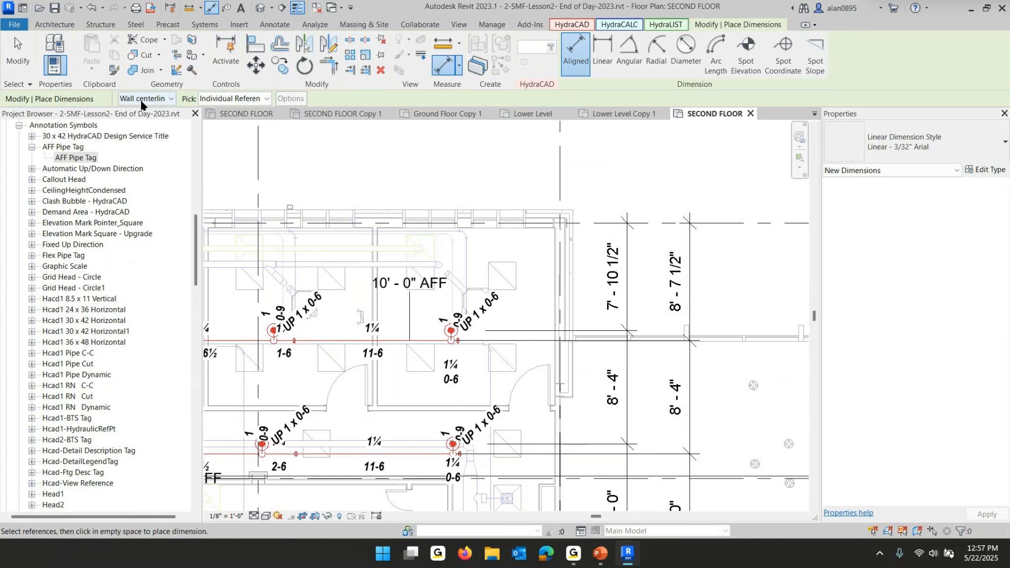
Set the dimension pick option to Wall faces and exit the dimension command
click(171, 99)
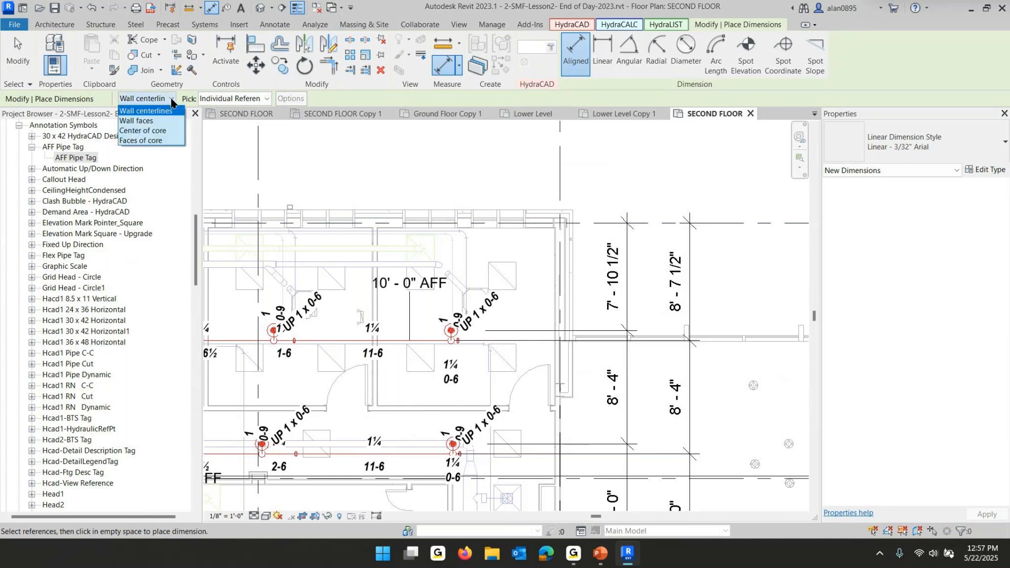
click(140, 121)
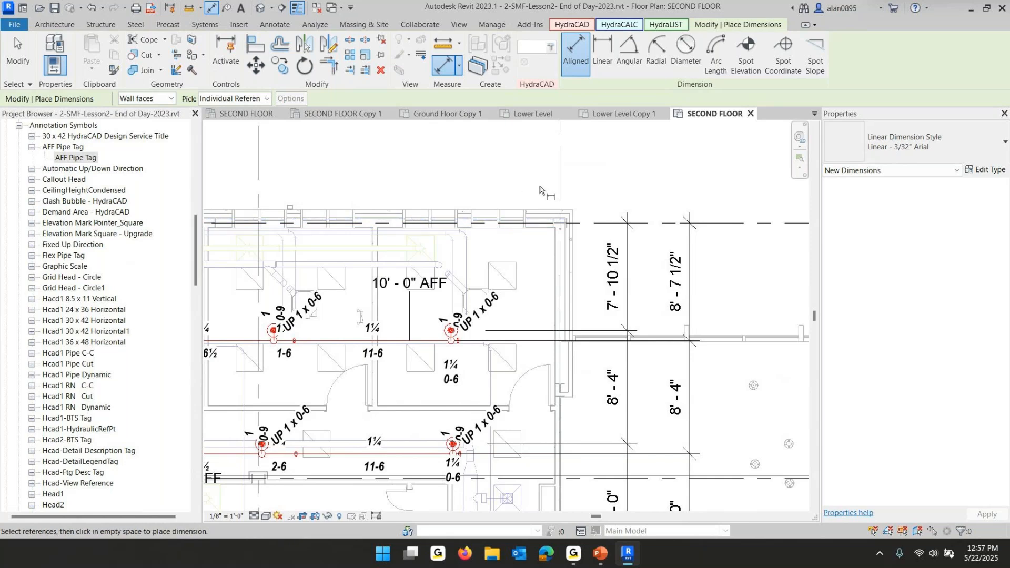
key(Escape)
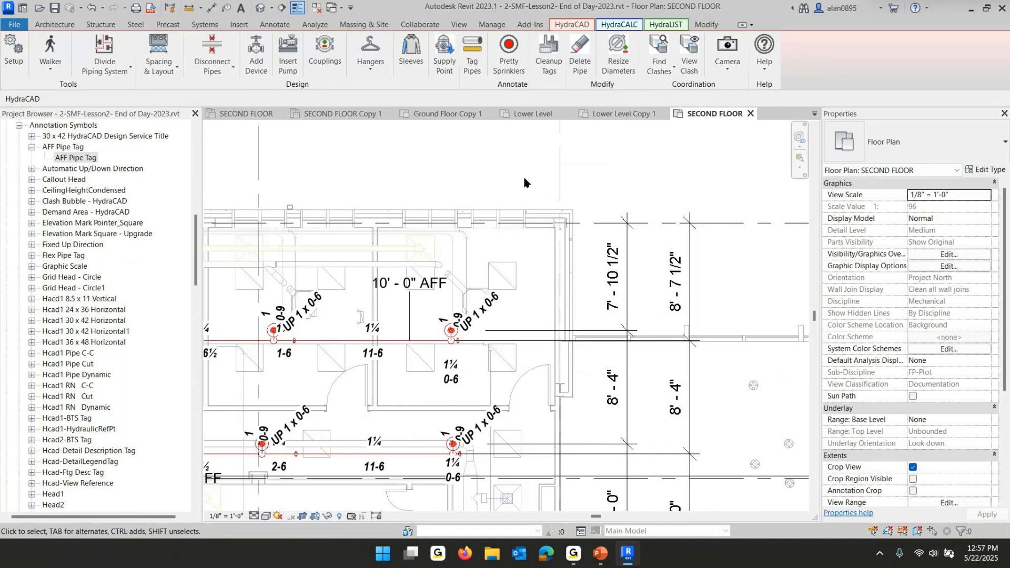
scroll(311, 189, down, 5)
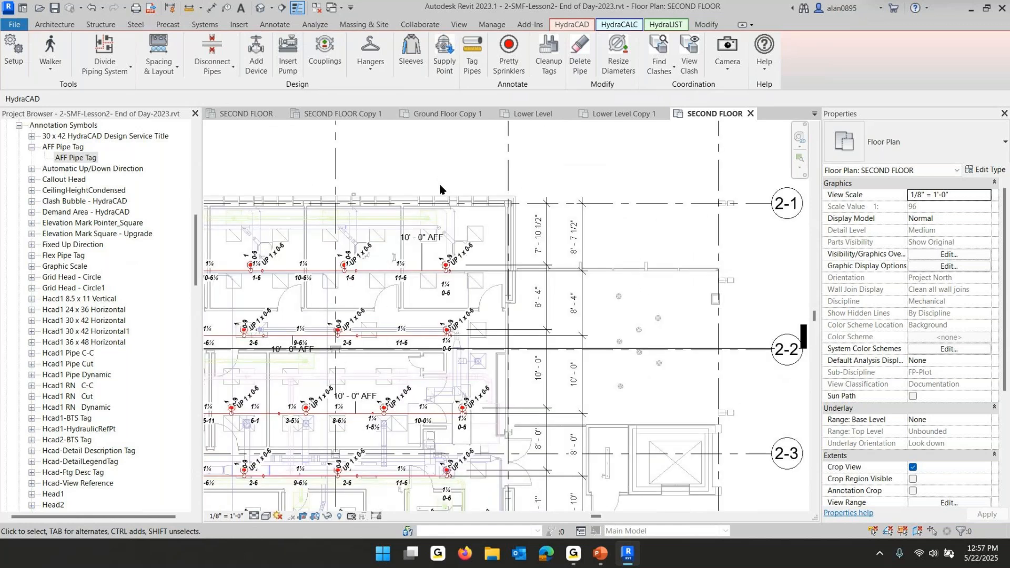
middle_drag(504, 194, 648, 194)
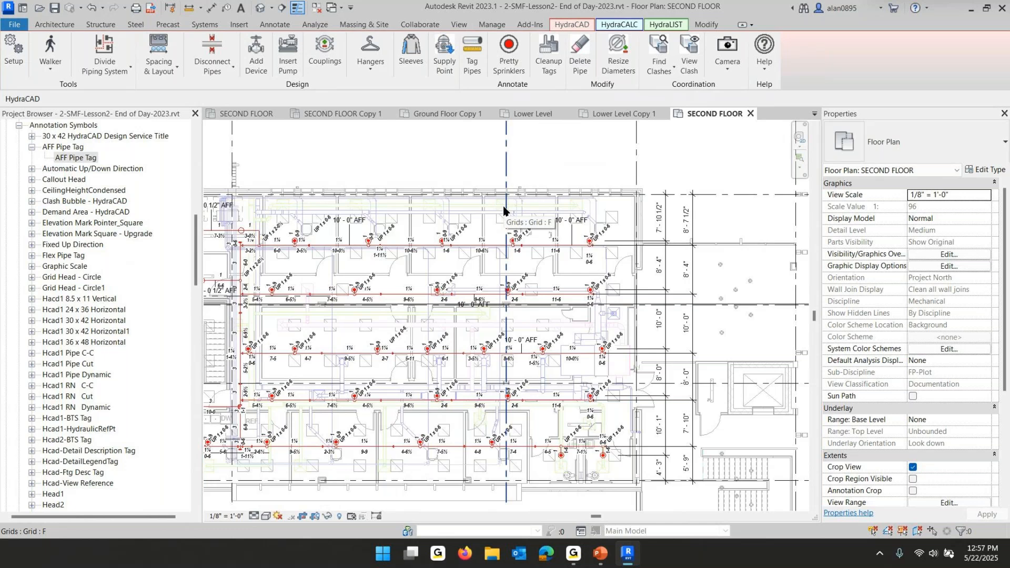
click(51, 47)
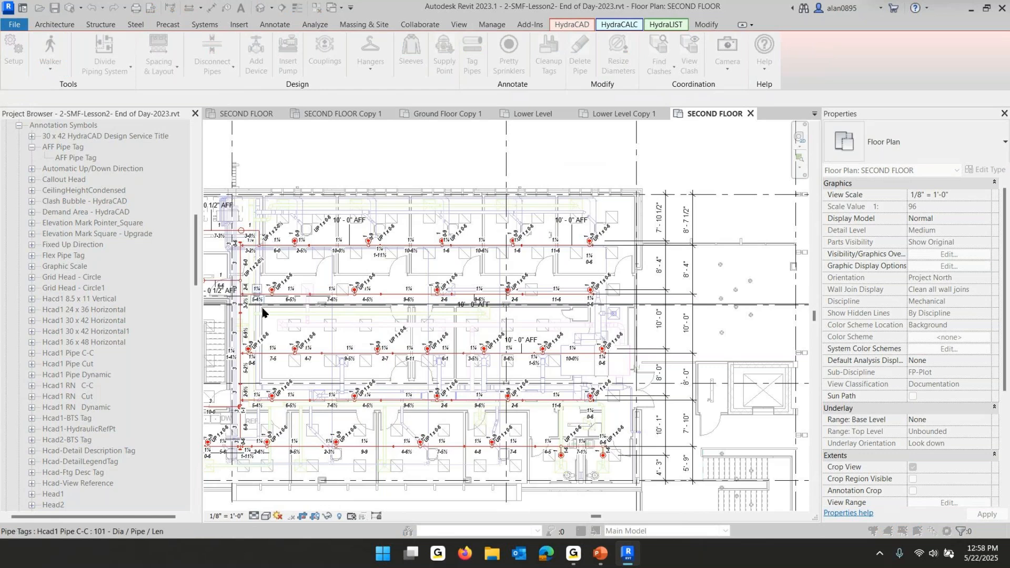
scroll(274, 303, up, 5)
click(399, 277)
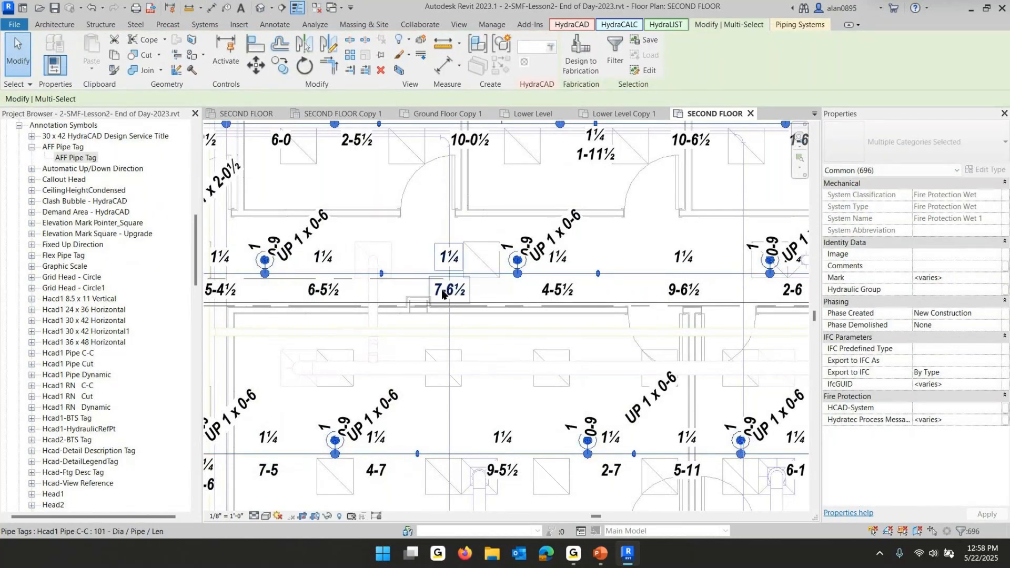
scroll(448, 294, down, 5)
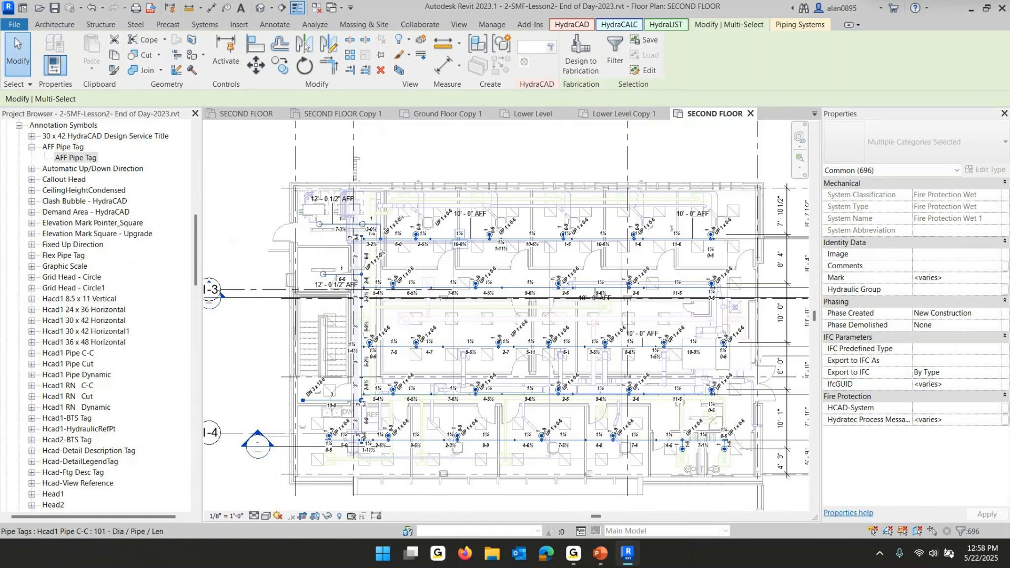
click(575, 26)
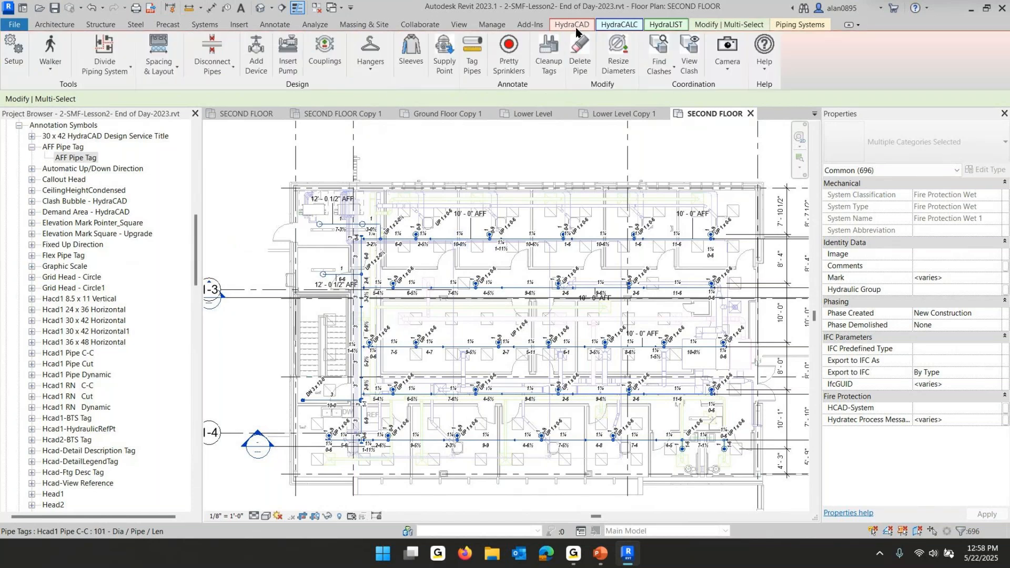
click(473, 50)
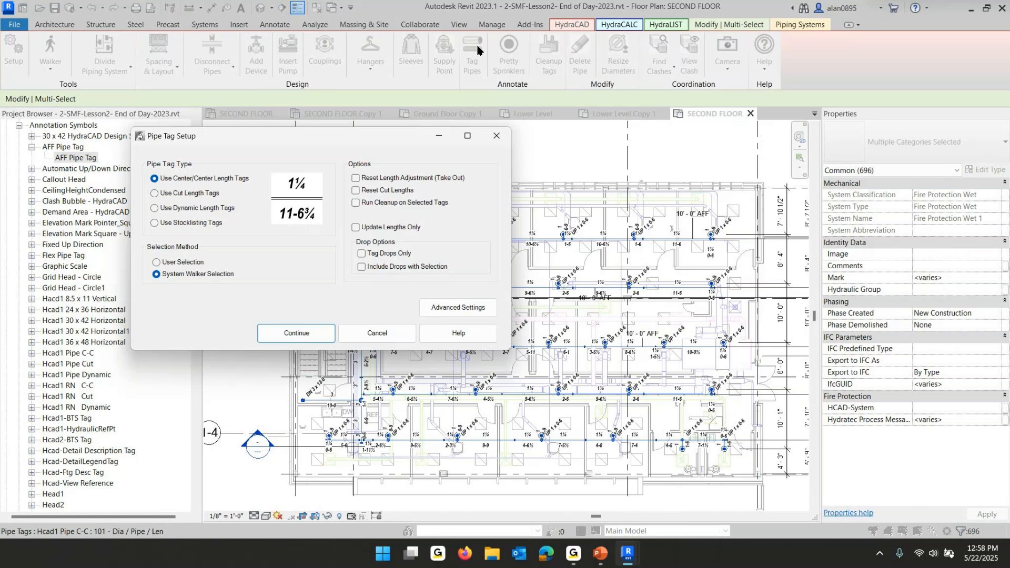
click(383, 333)
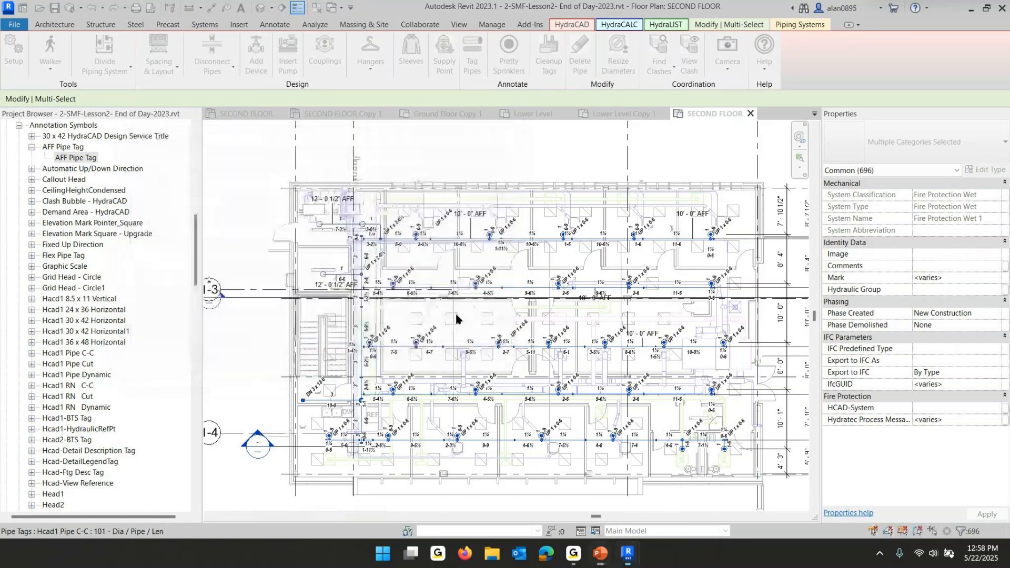
key(Escape)
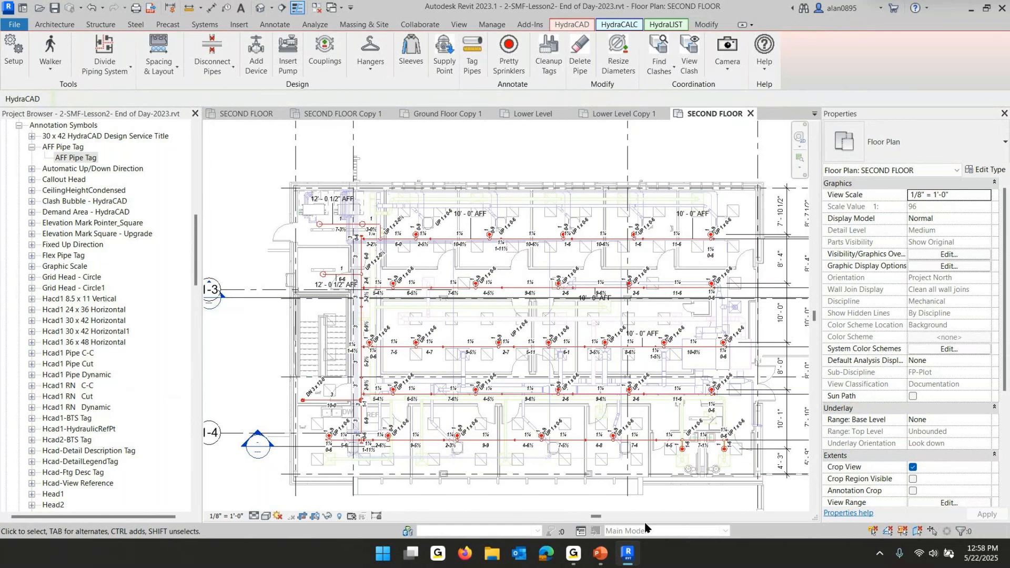
Switch to the PowerPoint slide show to review the submittal plans checklist, then return to Revit
click(600, 553)
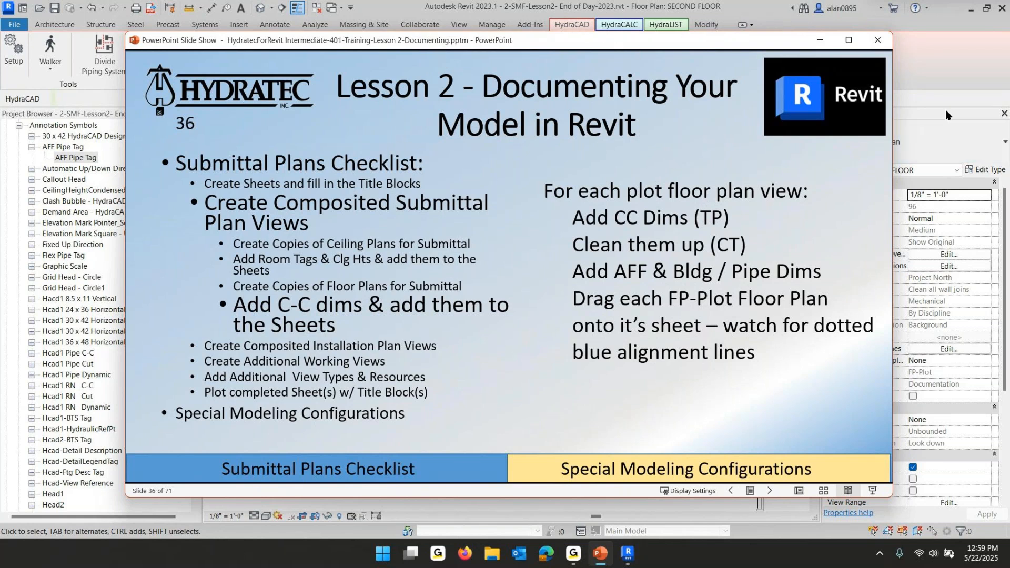
click(942, 67)
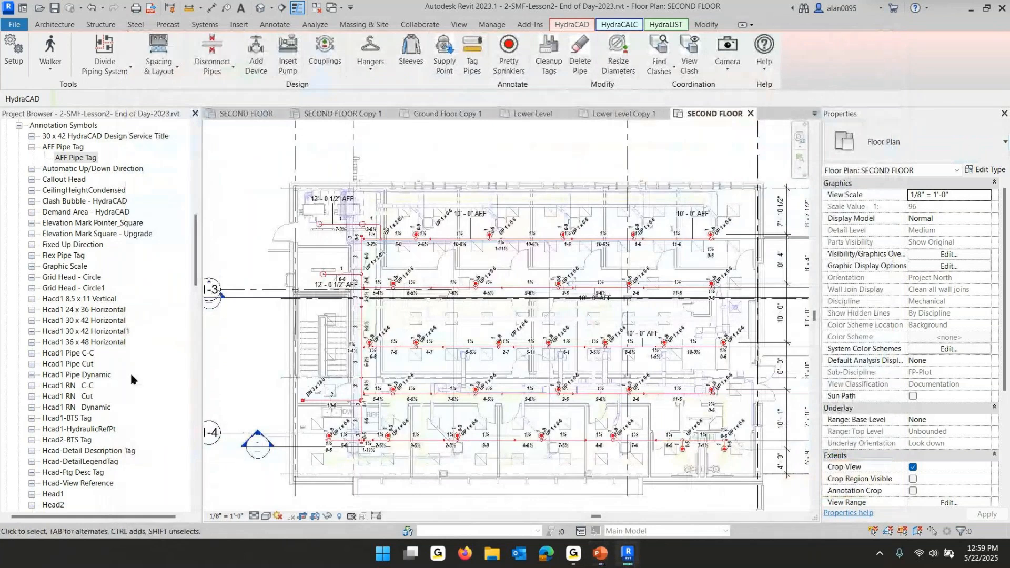
Collapse Families in the project browser and open the sheet FP-4 - FP Plans & Details - 2nd Flr
scroll(79, 237, down, 3)
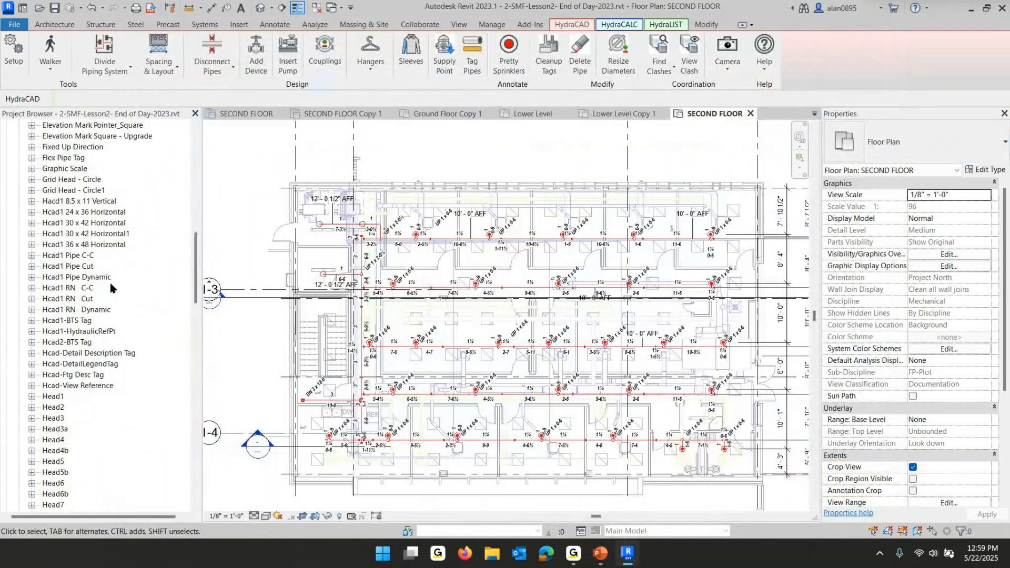
scroll(106, 300, up, 9)
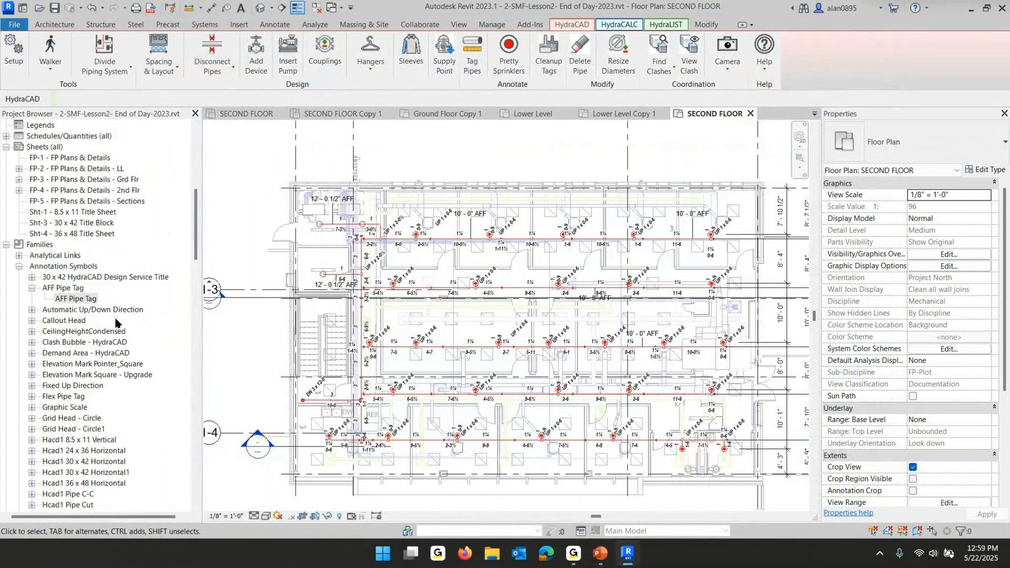
scroll(123, 312, up, 6)
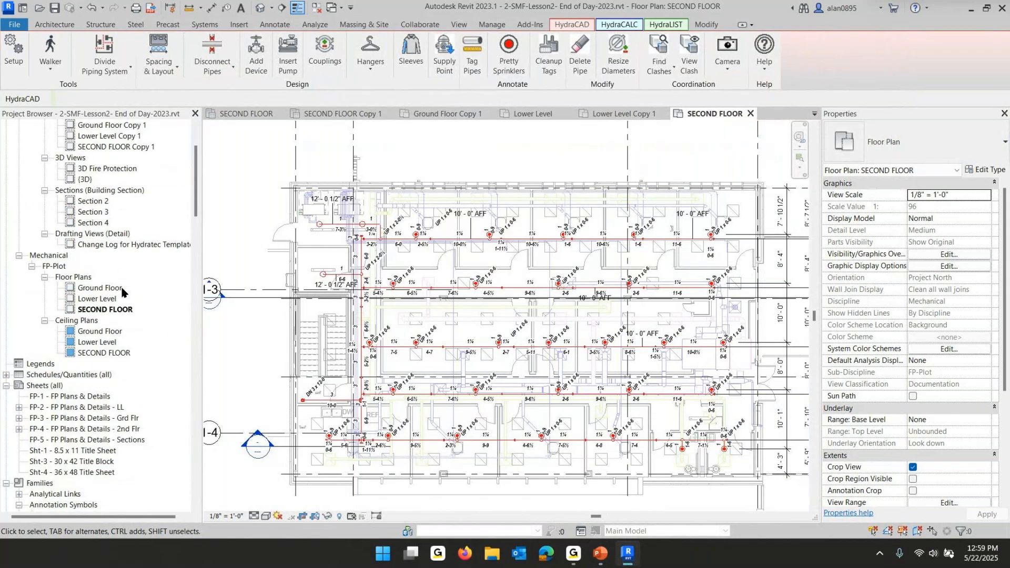
scroll(122, 292, down, 3)
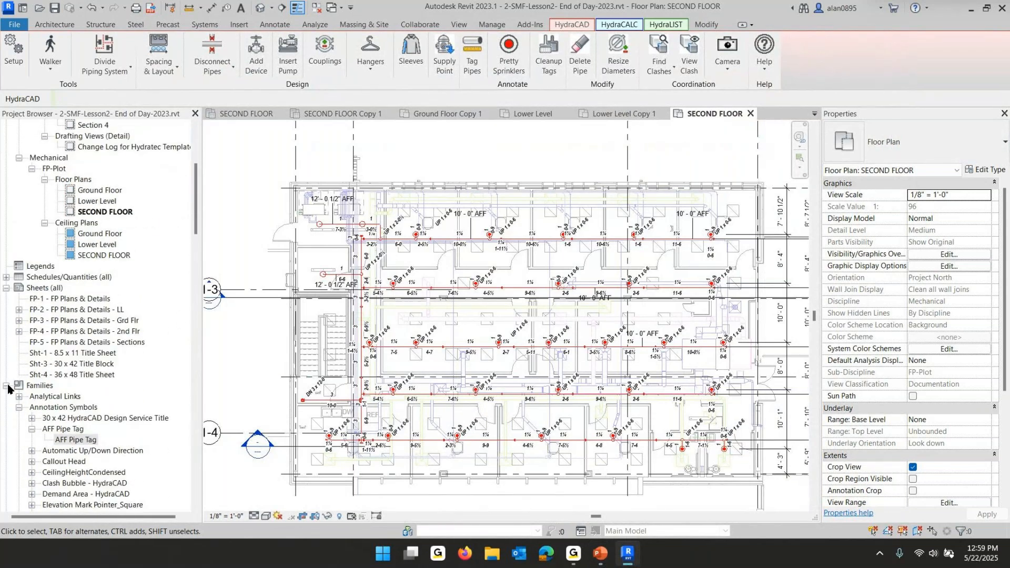
click(6, 385)
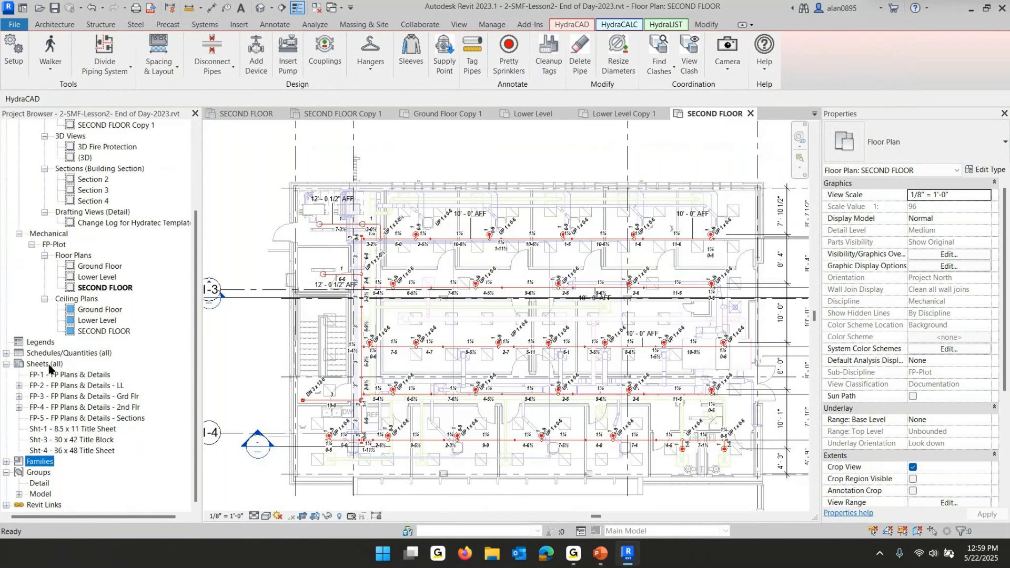
double_click(100, 409)
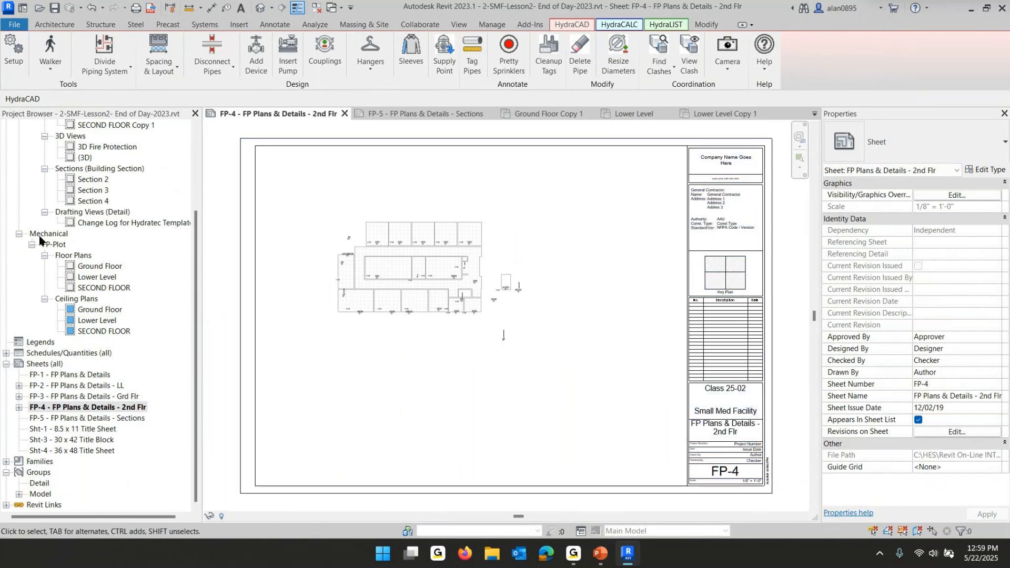
Place the FP-Plot SECOND FLOOR floor plan as a viewport on sheet FP-4
click(95, 289)
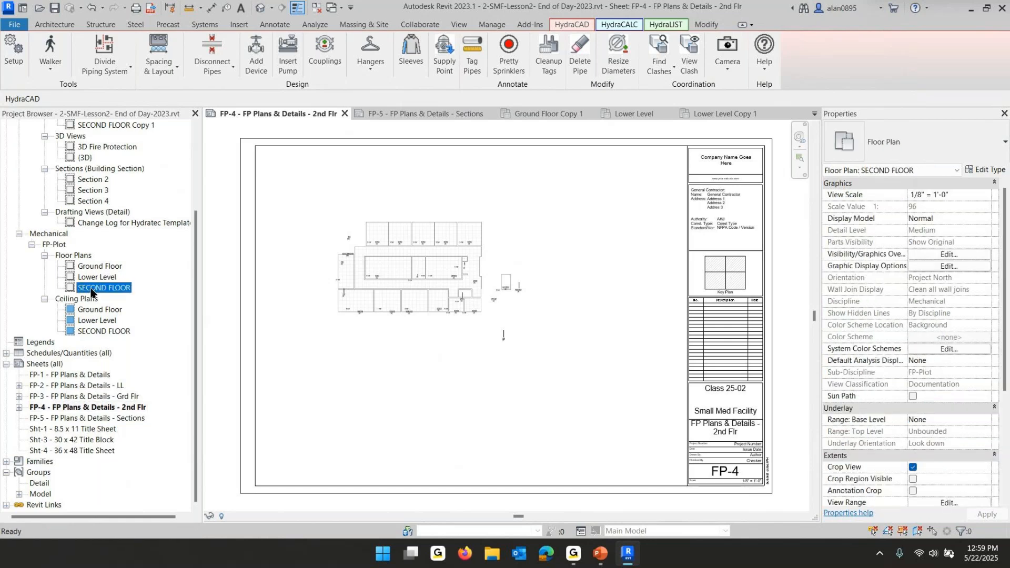
click(428, 278)
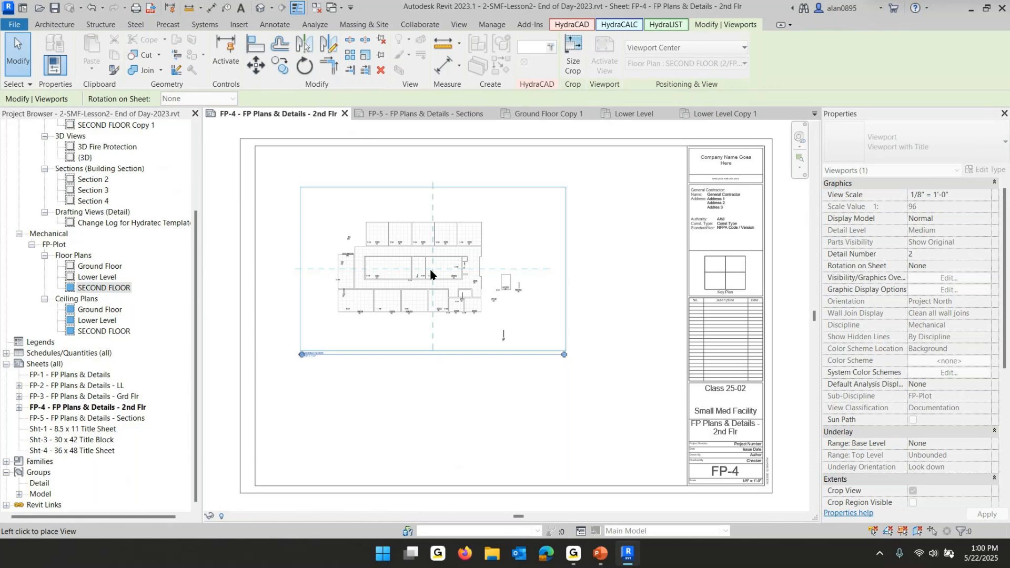
click(430, 274)
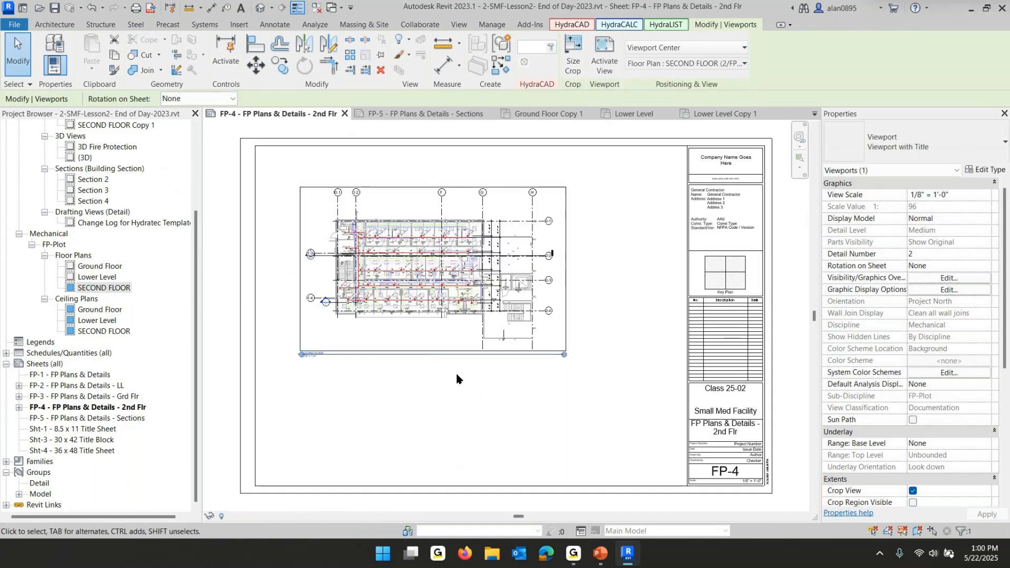
Inspect the pipe tags and annotations inside the placed SECOND FLOOR viewport on the sheet
scroll(421, 298, up, 10)
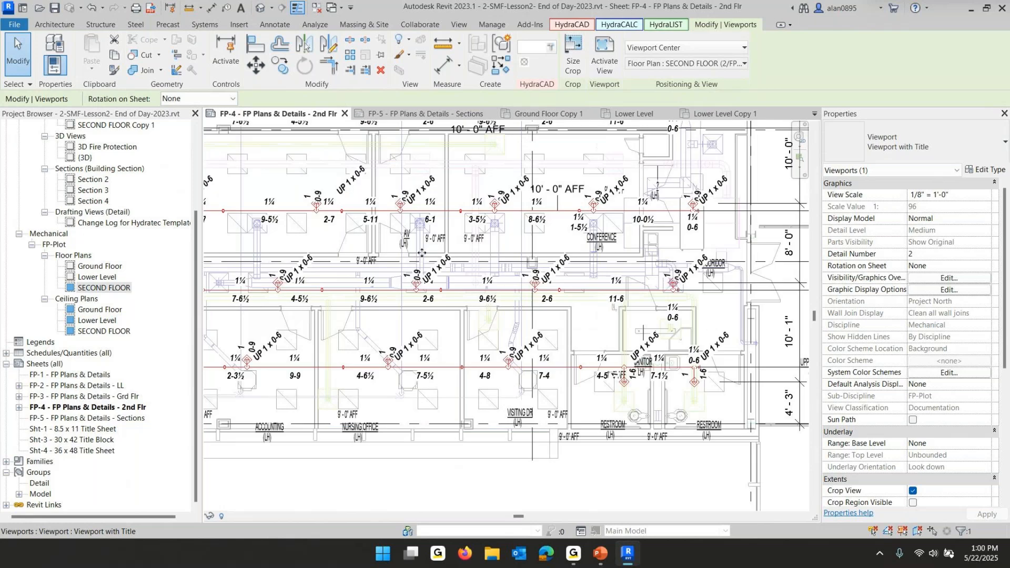
scroll(422, 243, up, 2)
middle_drag(531, 362, 537, 455)
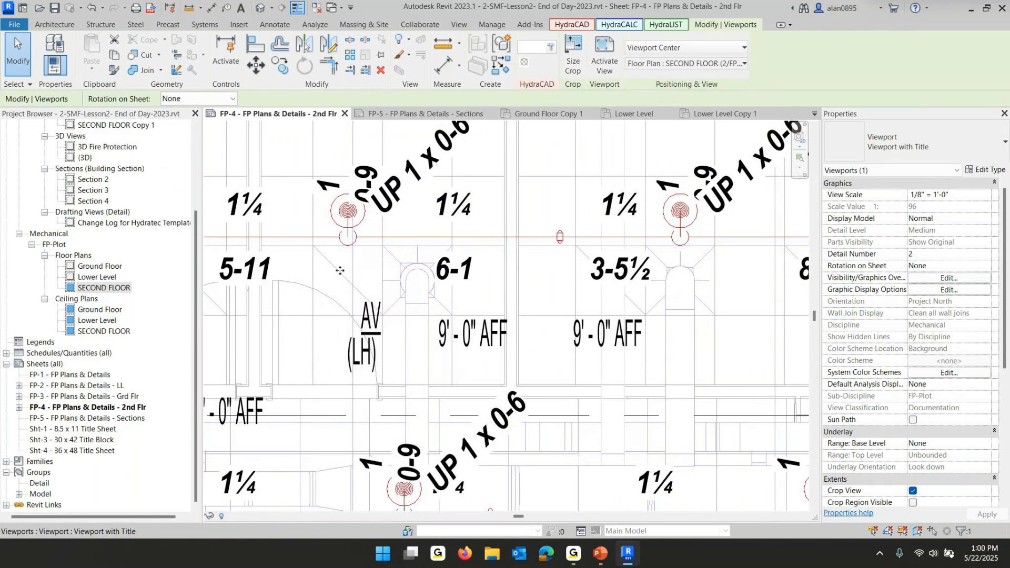
scroll(342, 253, up, 3)
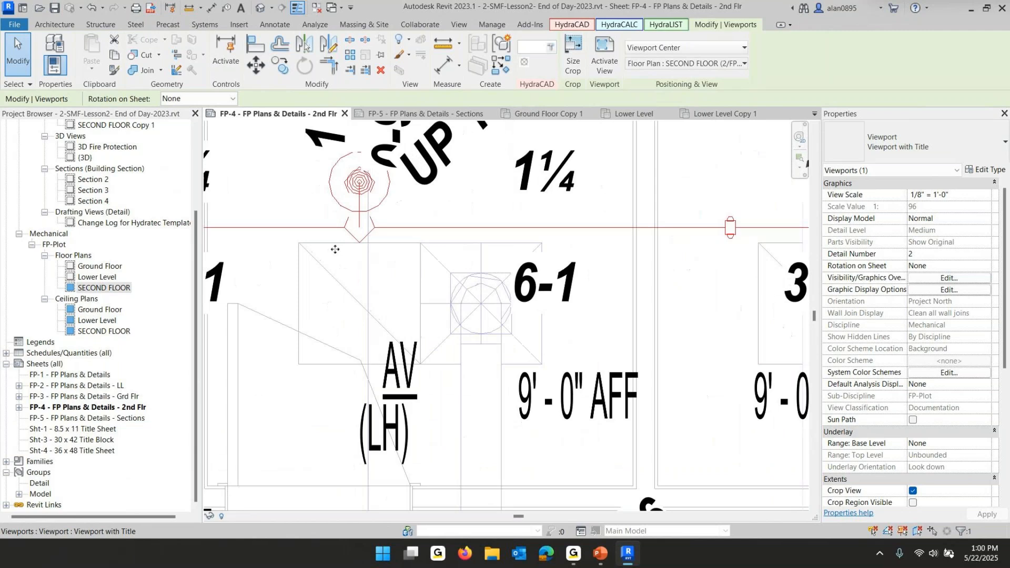
scroll(369, 260, down, 6)
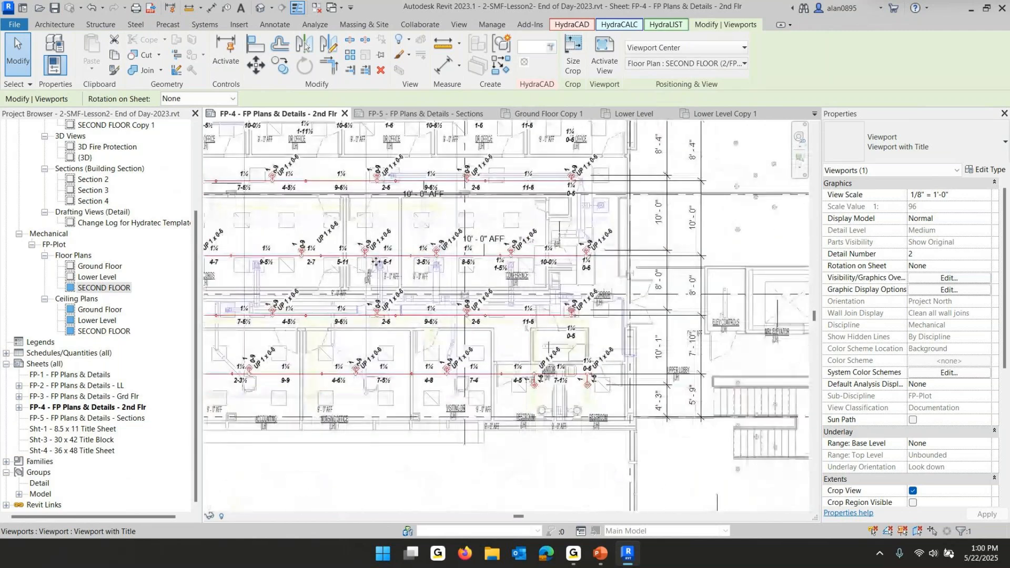
middle_drag(492, 305, 641, 333)
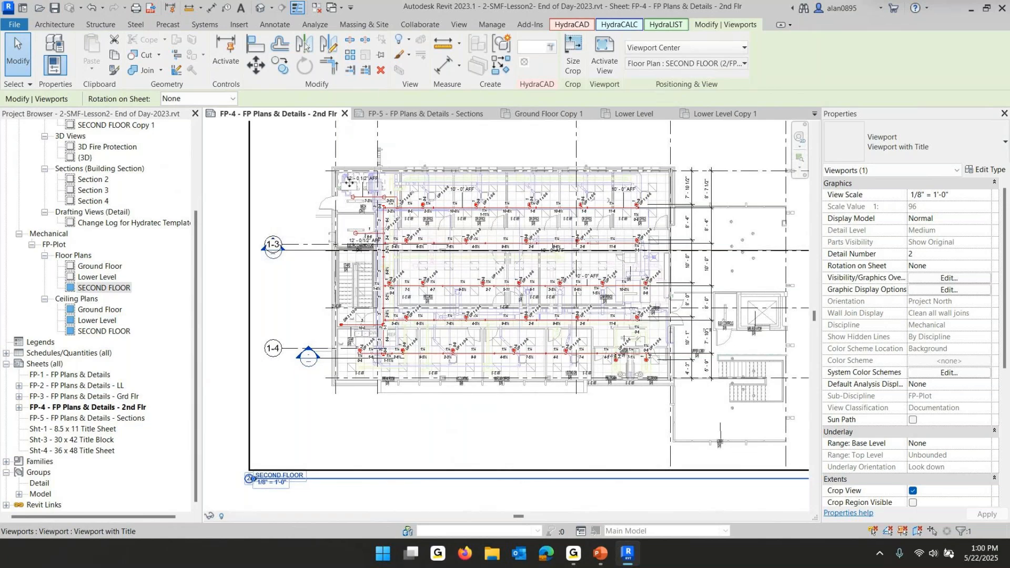
key(Escape)
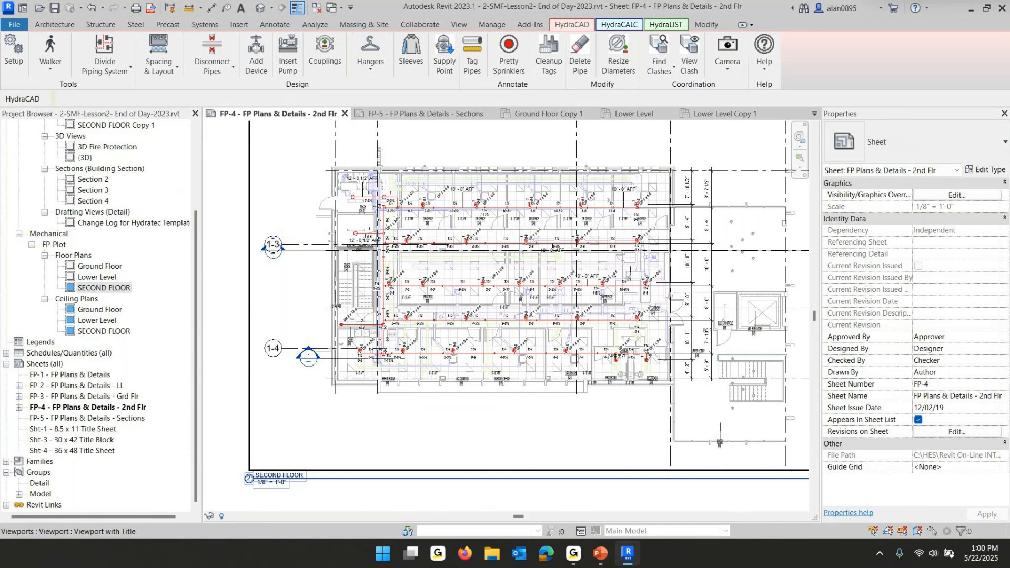
Toggle Thin Lines to compare screen and printed line weights on the sheet, leaving Thin Lines off
click(295, 10)
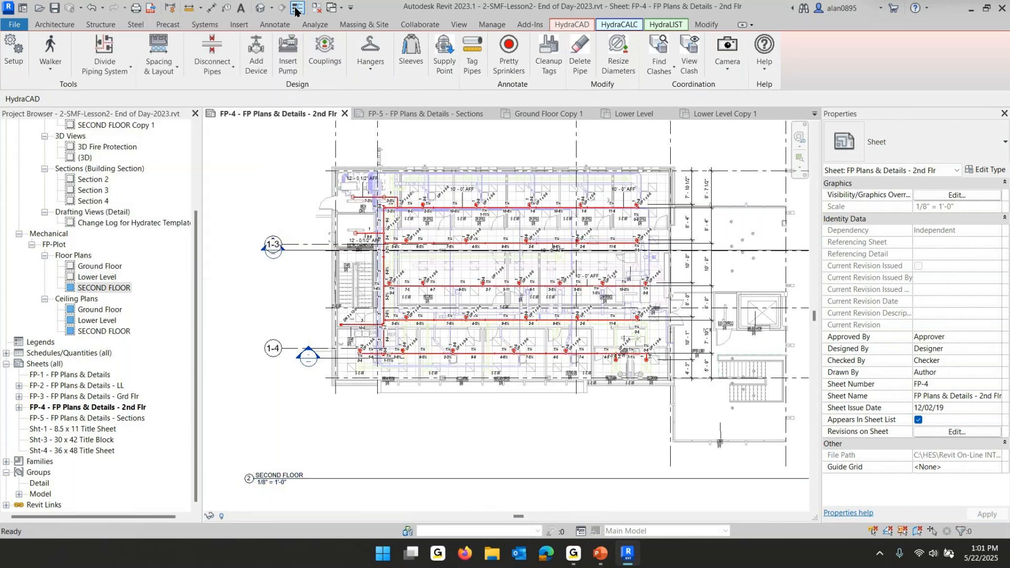
click(295, 10)
click(295, 11)
click(295, 11)
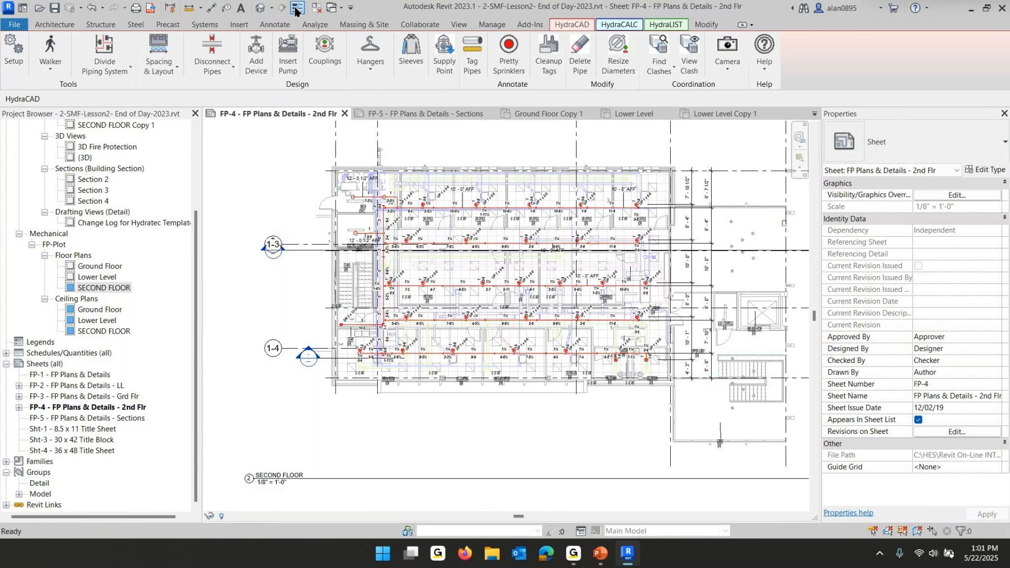
click(297, 10)
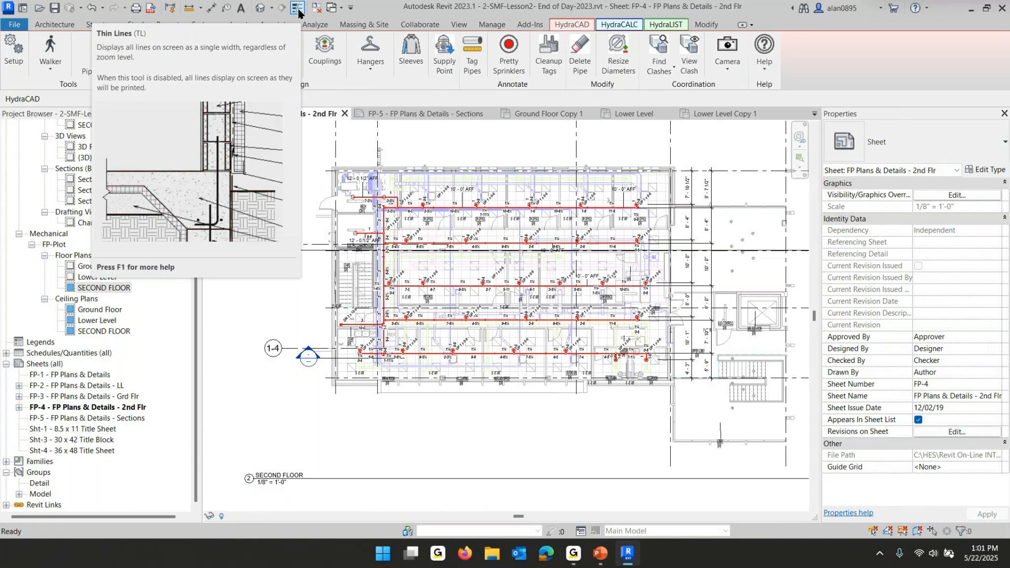
scroll(410, 230, up, 4)
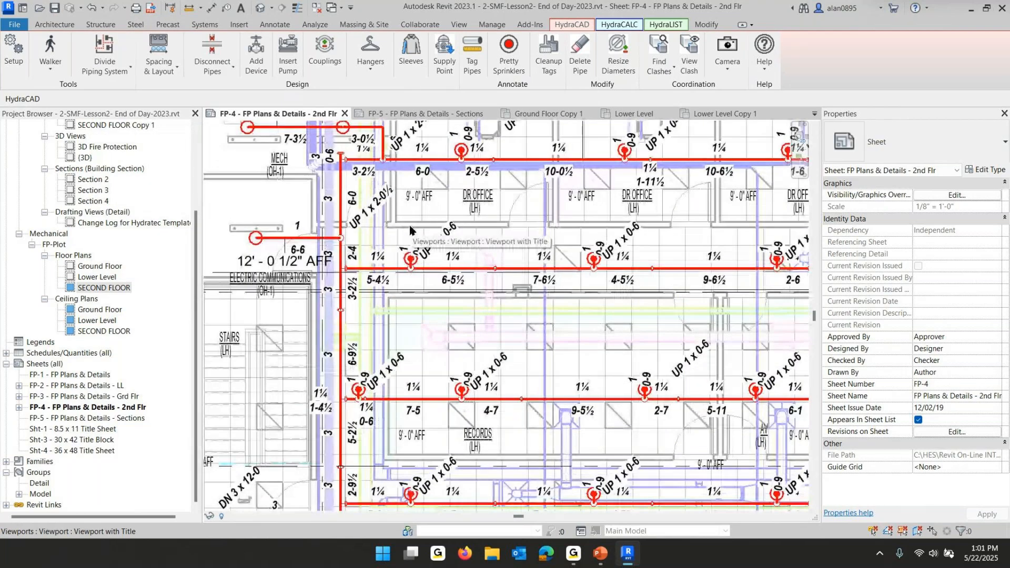
click(297, 9)
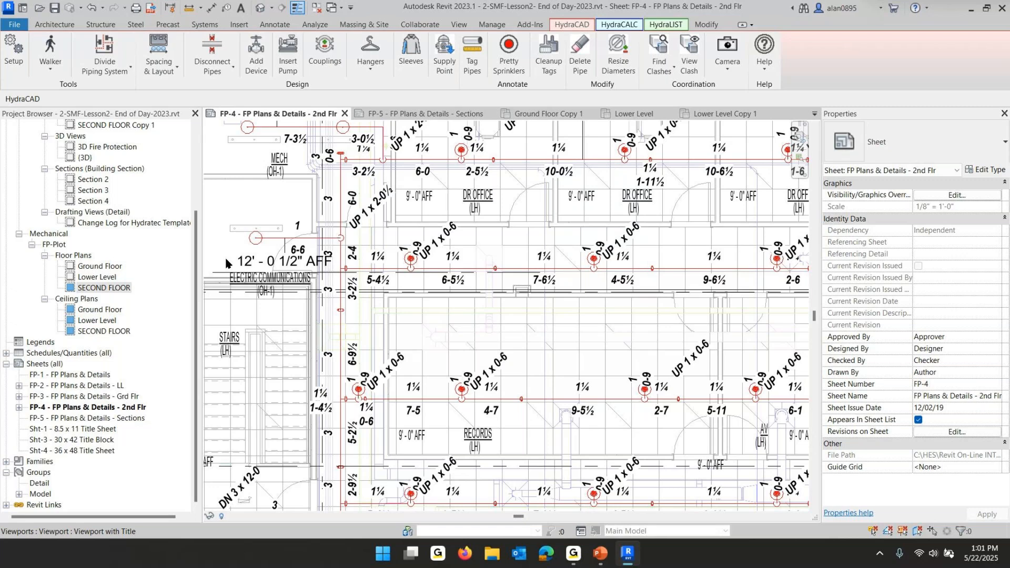
click(299, 9)
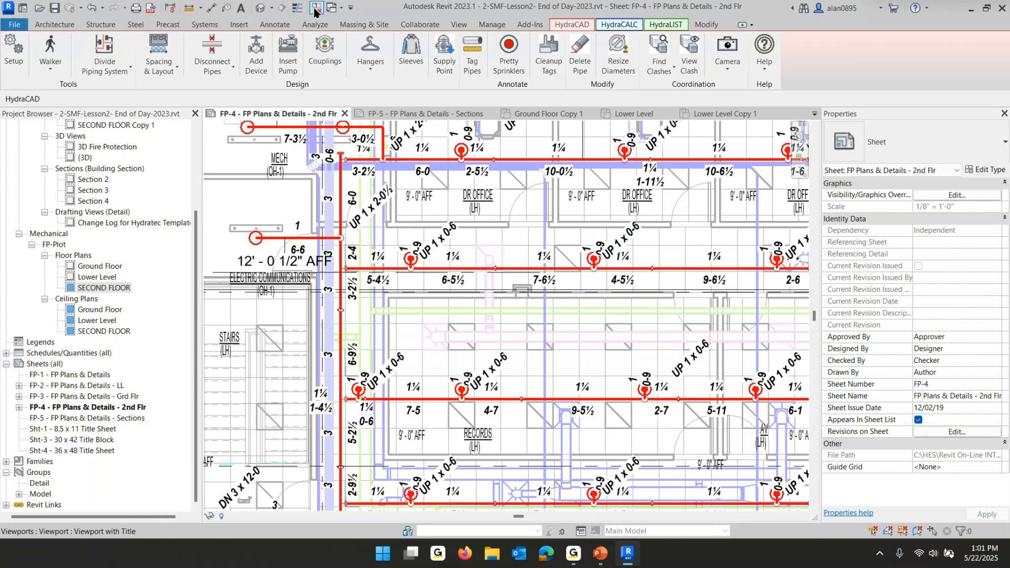
Switch to PowerPoint to review the Submittal Plans Checklist slide
scroll(545, 227, down, 2)
middle_drag(568, 273, 479, 234)
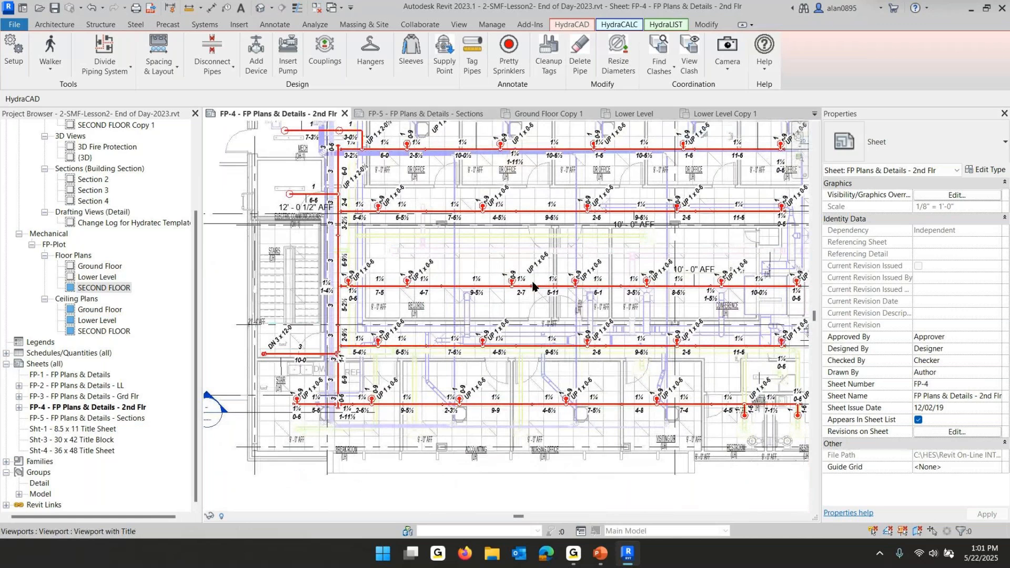
click(601, 557)
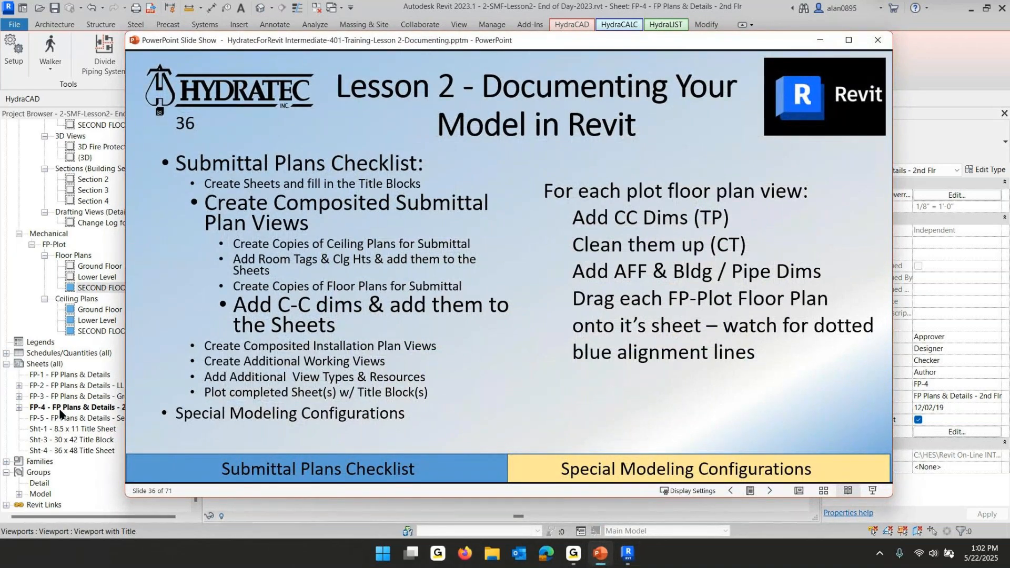
Open sheet FP-2 - FP Plans & Details - LL and place the FP-Plot Lower Level floor plan on it as a viewport
double_click(69, 386)
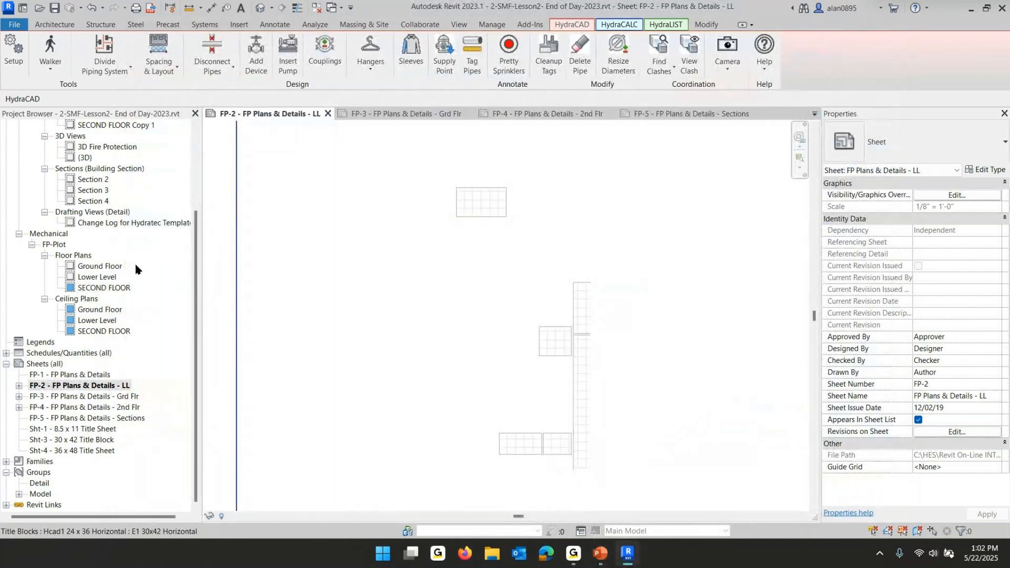
click(89, 276)
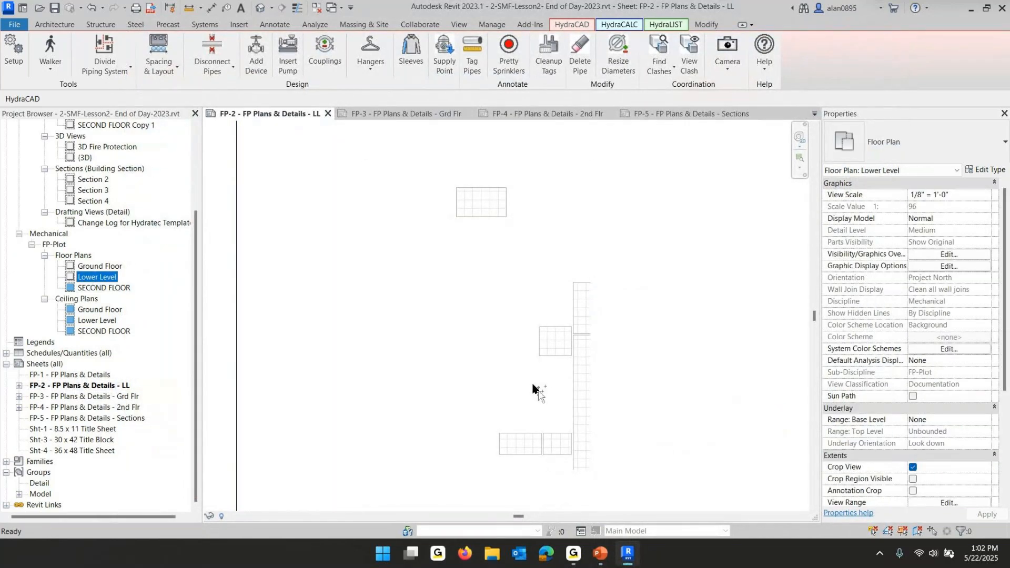
click(485, 335)
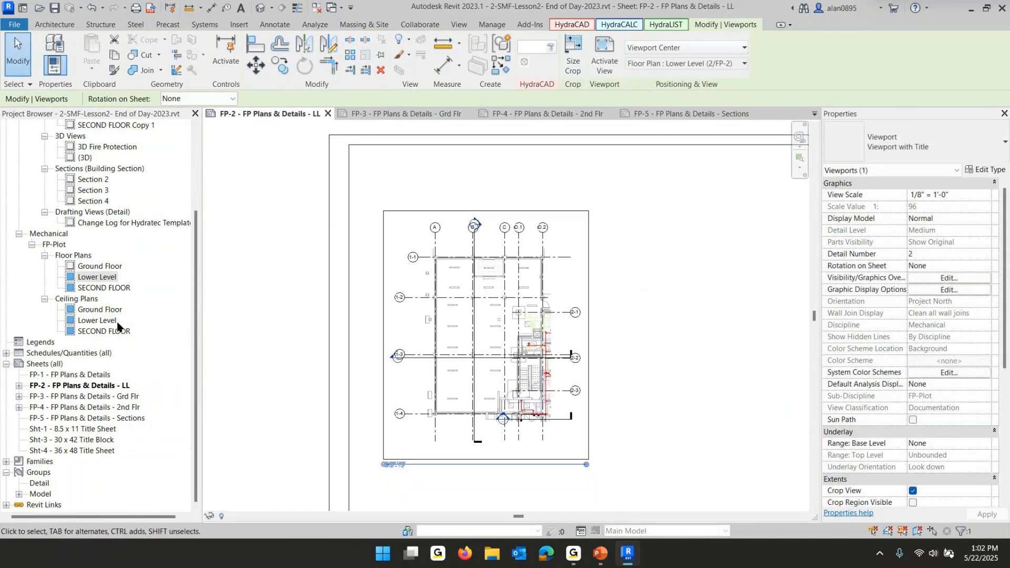
Open sheet FP-3 - FP Plans & Details - Grd Flr and place the FP-Plot Ground Floor floor plan on it as a viewport
double_click(94, 399)
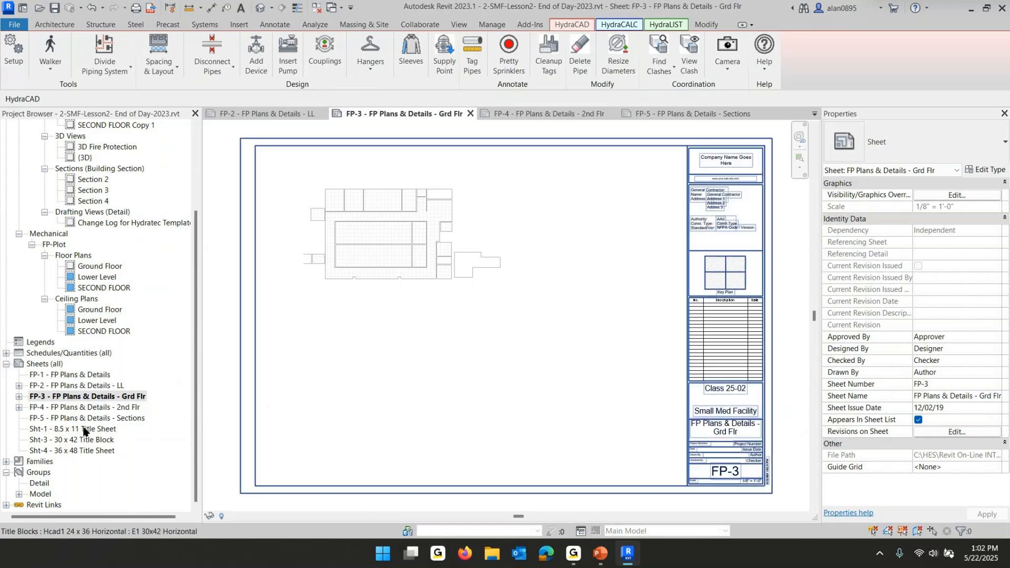
click(85, 267)
drag(85, 268, 418, 265)
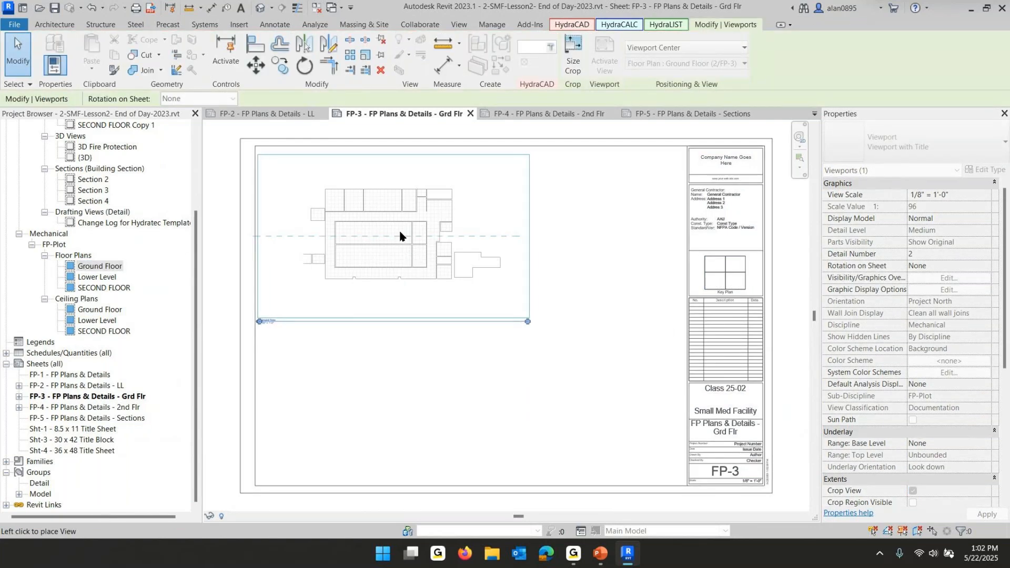
click(410, 237)
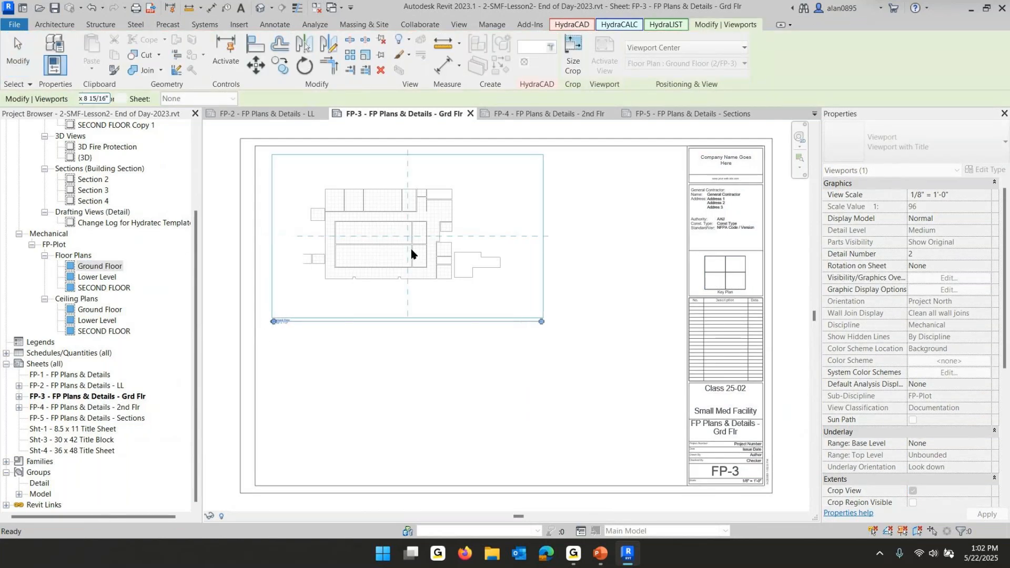
click(500, 361)
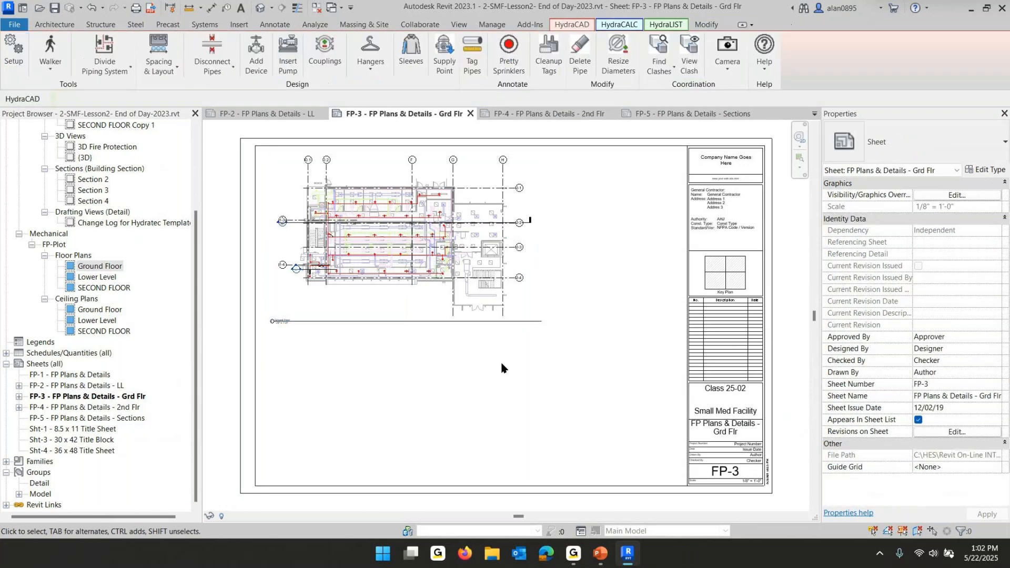
Reposition the Ground Floor viewport within the FP-3 sheet border near the upper left of the drawing area
scroll(488, 366, down, 3)
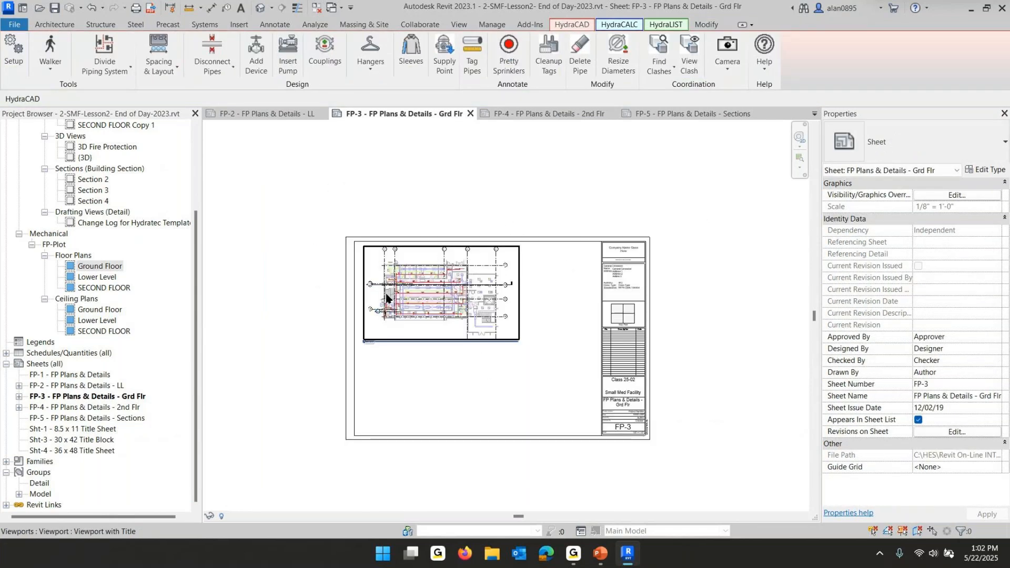
drag(290, 168, 562, 387)
drag(483, 280, 448, 294)
click(531, 245)
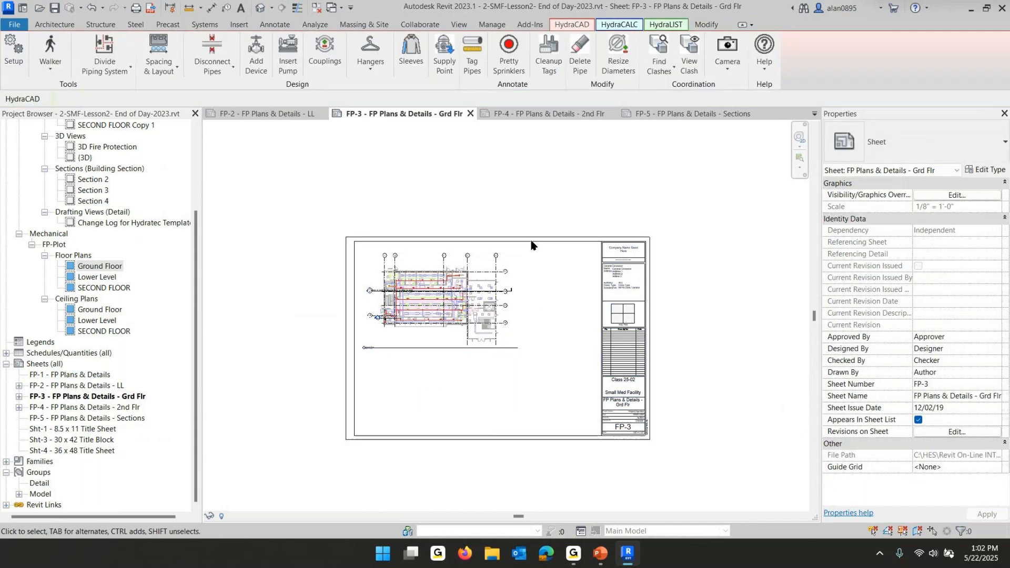
double_click(461, 289)
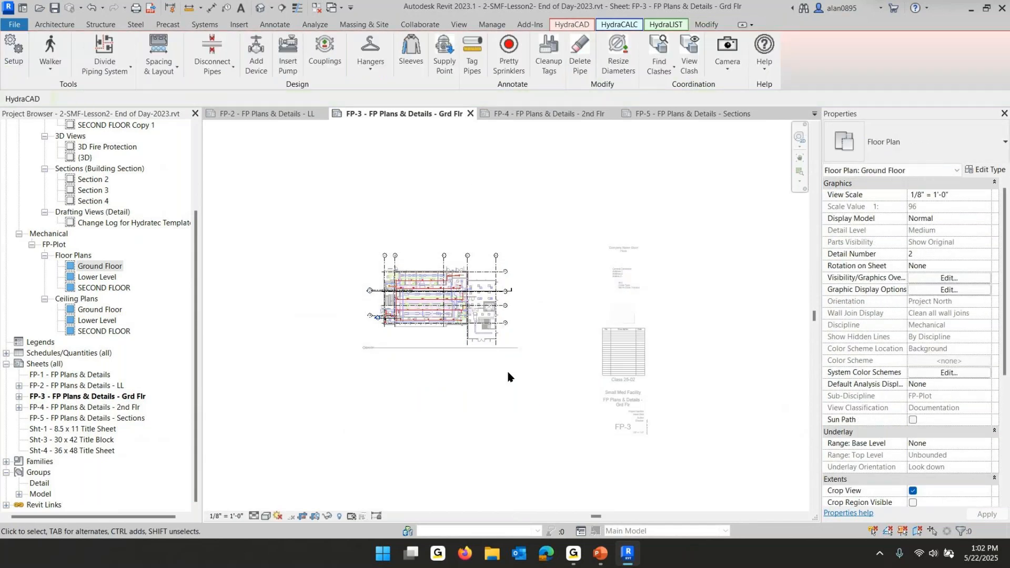
double_click(688, 152)
mouse_move(447, 299)
mouse_down()
mouse_move(478, 376)
mouse_move(510, 365)
mouse_move(448, 306)
mouse_up()
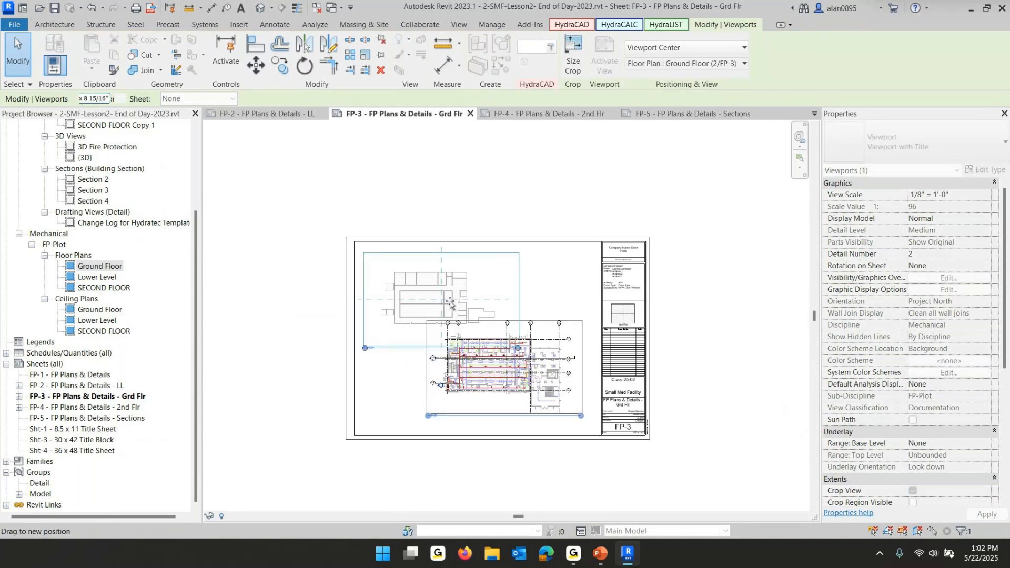
scroll(426, 358, up, 3)
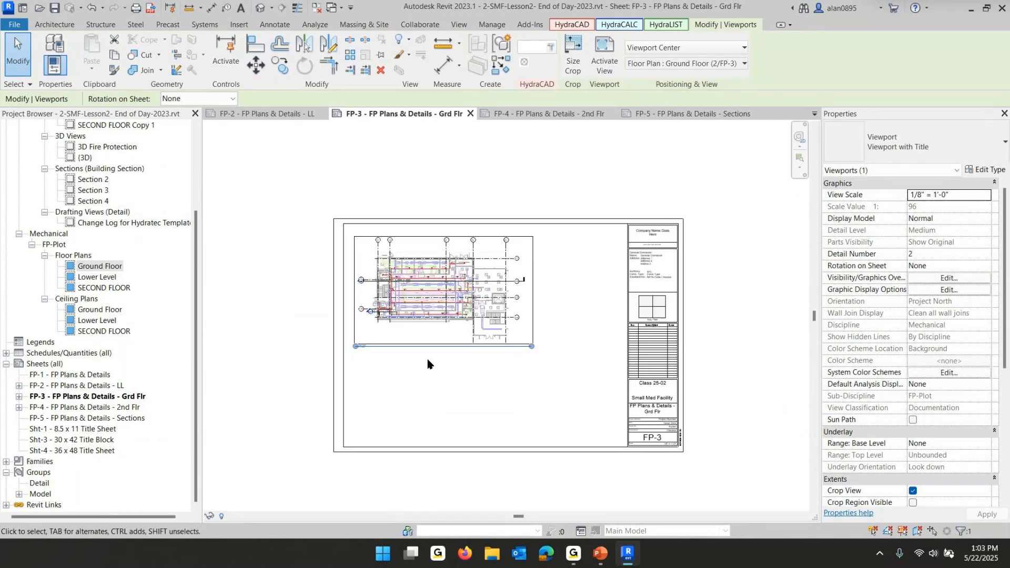
Switch back to PowerPoint to review the Submittal Plans Checklist slide
mouse_move(603, 558)
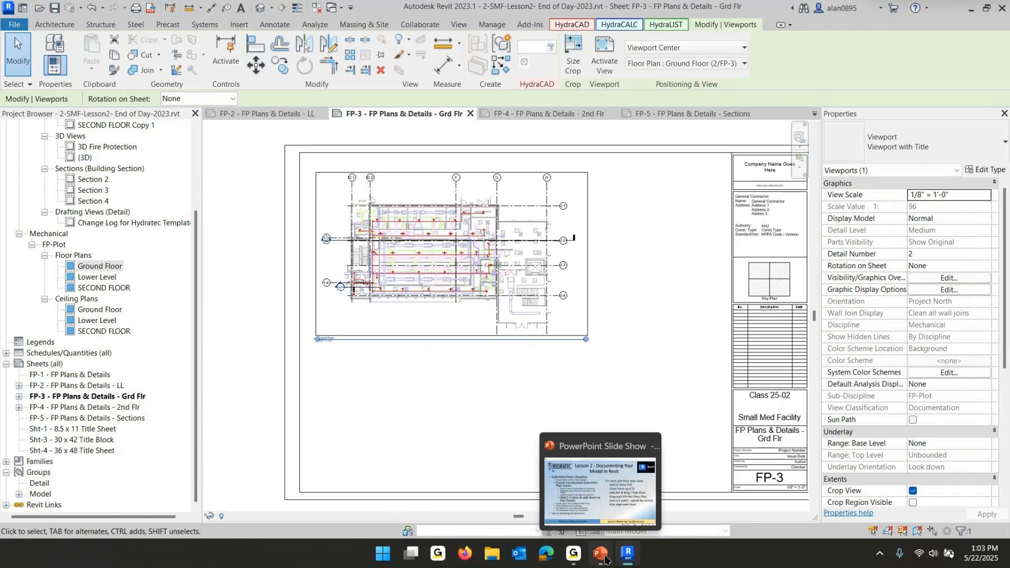
click(604, 559)
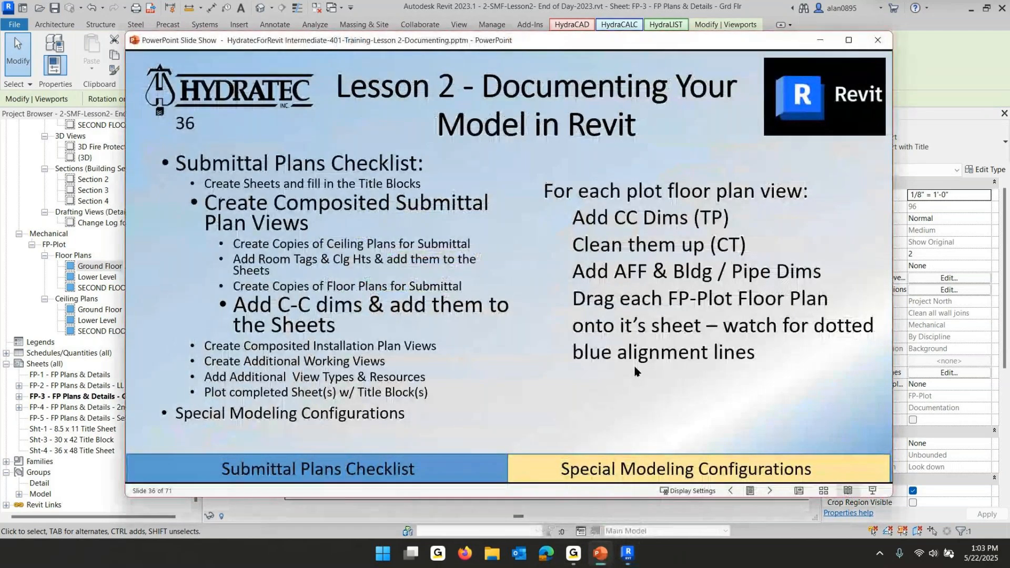